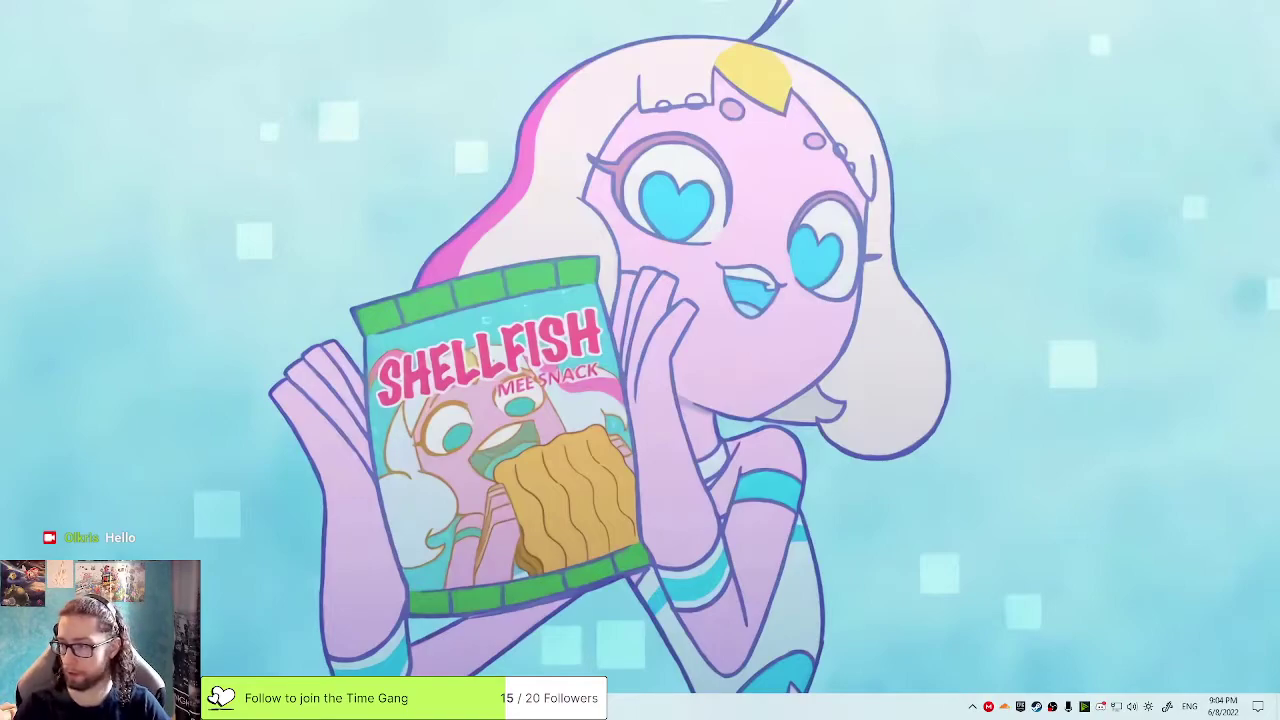
key(super+Tab)
key(super+Tab)
key(super+Tab)
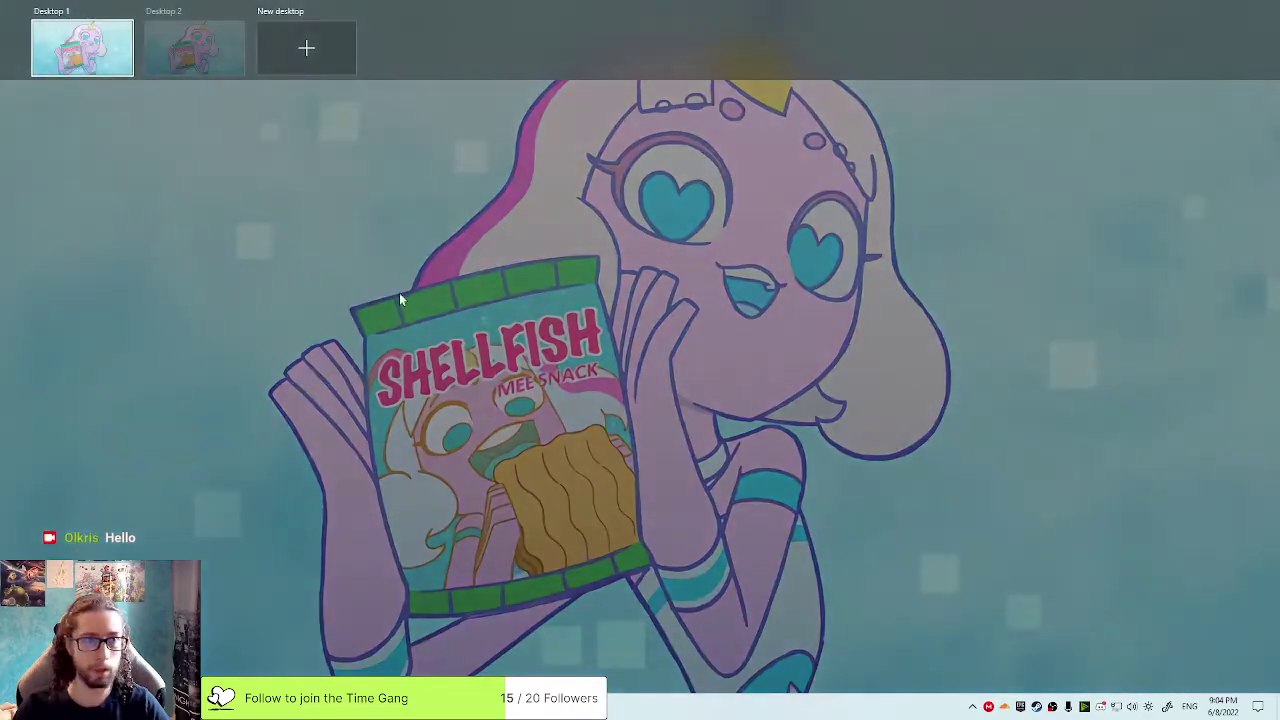
click(232, 12)
click(99, 127)
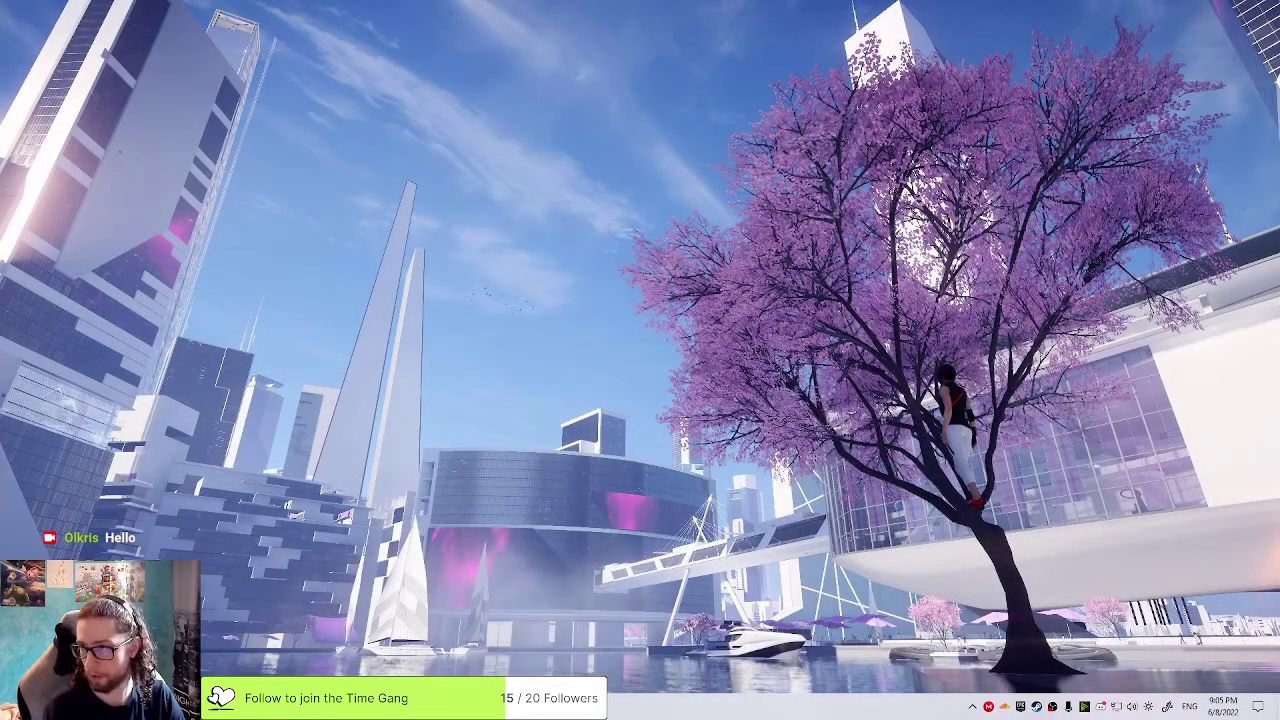
Pin the recently added Google Drive app to Start and return to the pinned tiles
key(super)
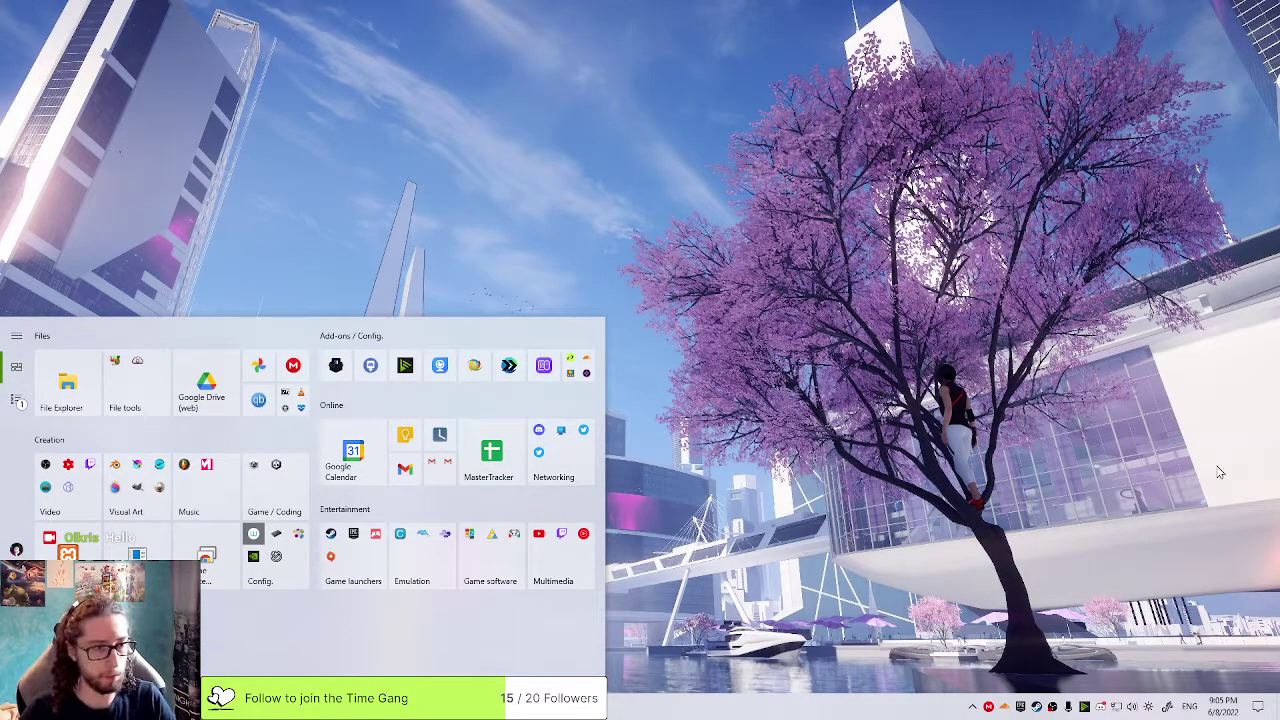
click(16, 401)
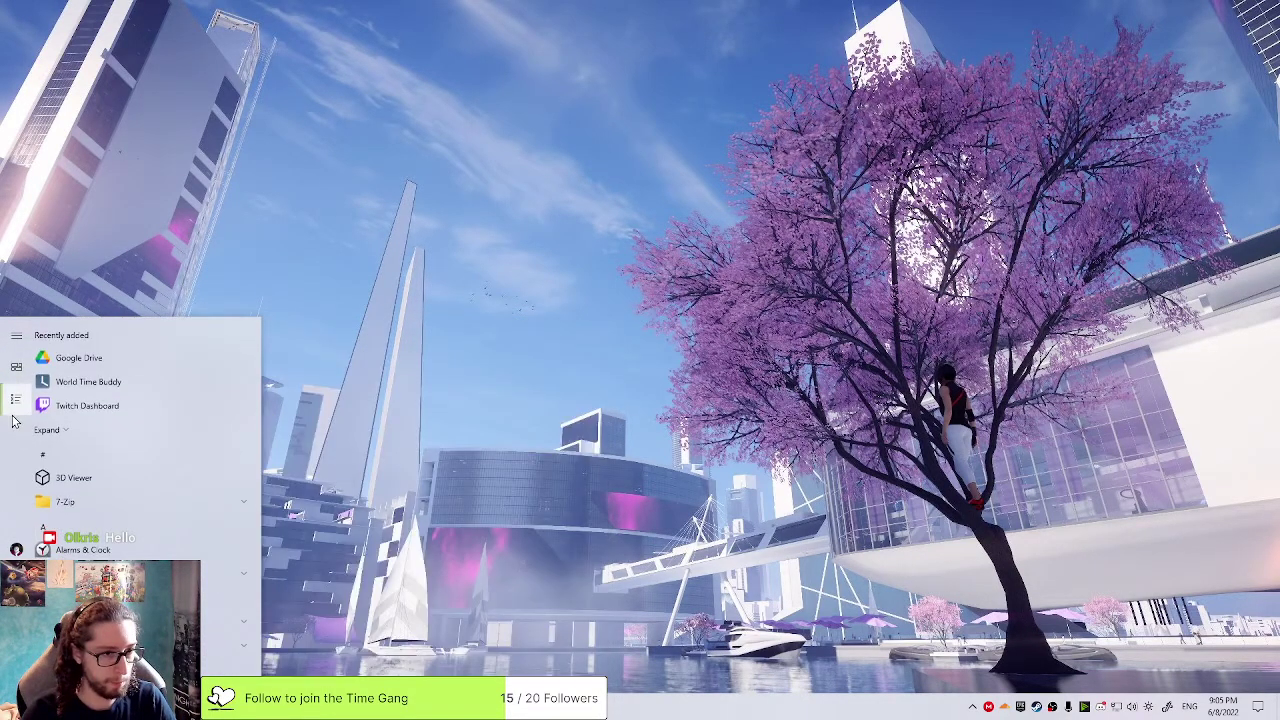
right_click(103, 372)
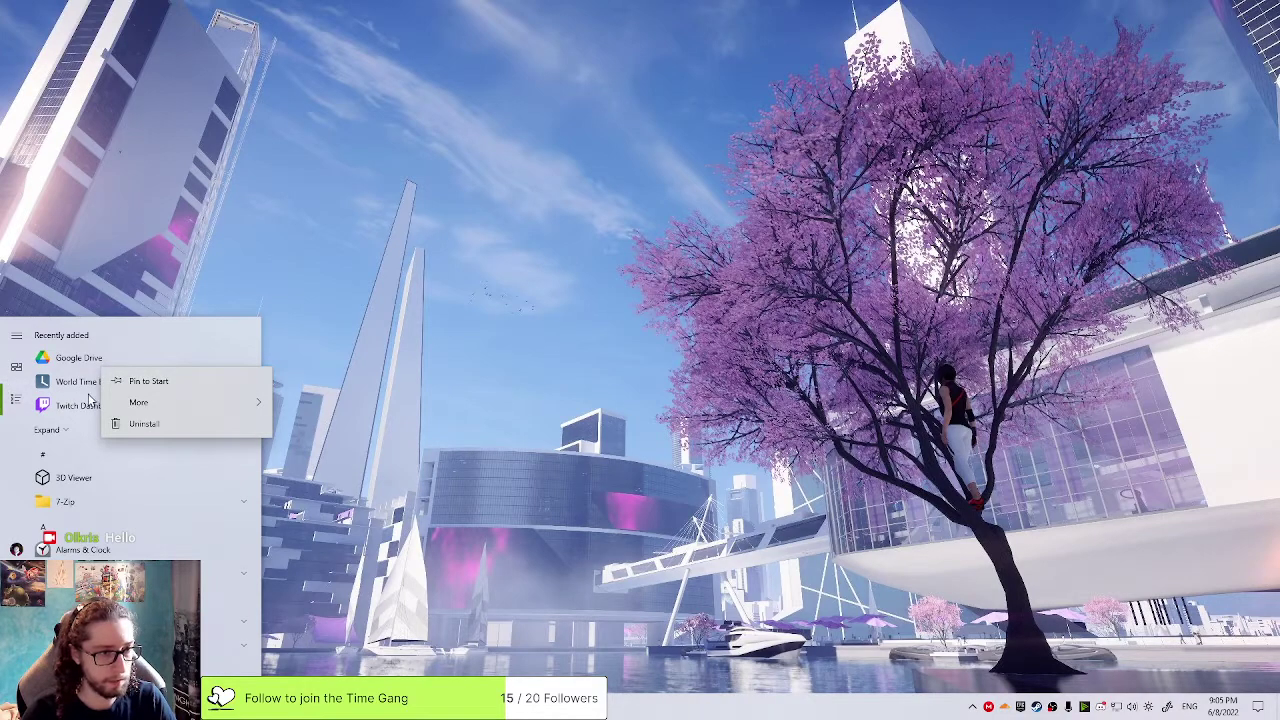
click(134, 384)
click(12, 366)
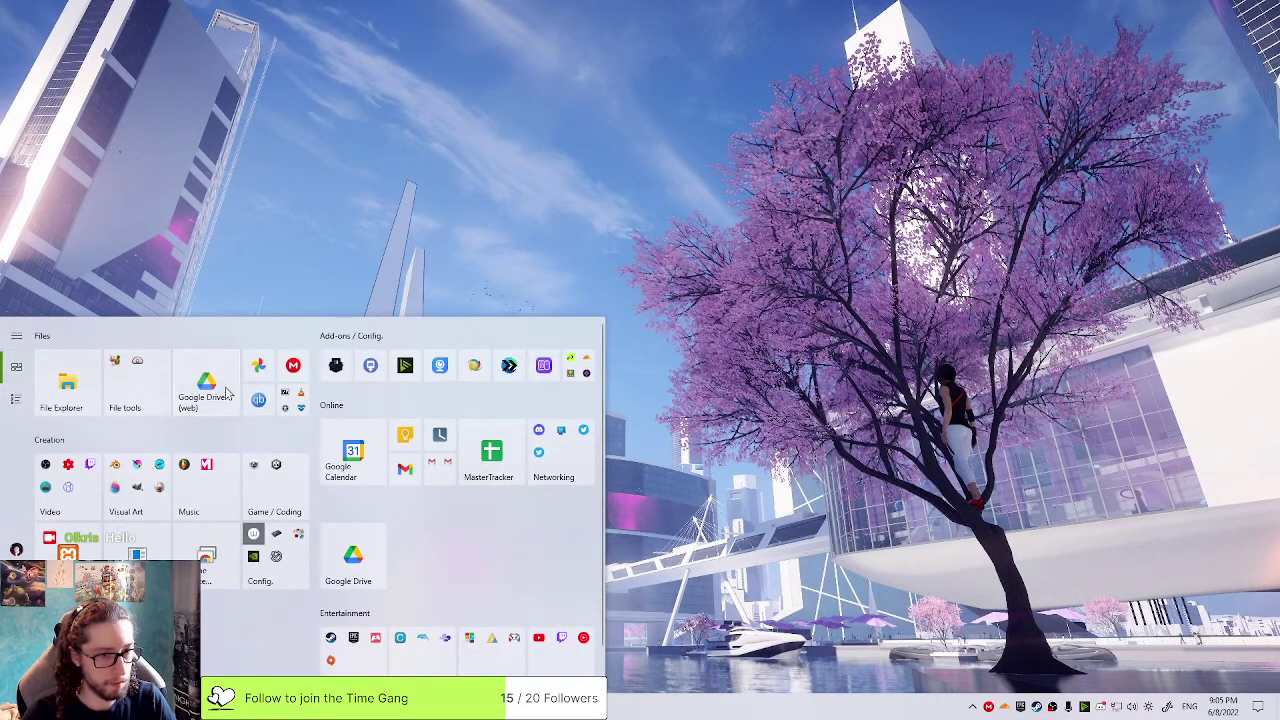
Move the Google Drive tile into the Files group of the Start menu and resize it to Small
drag(360, 558, 262, 450)
right_click(300, 458)
mouse_move(310, 488)
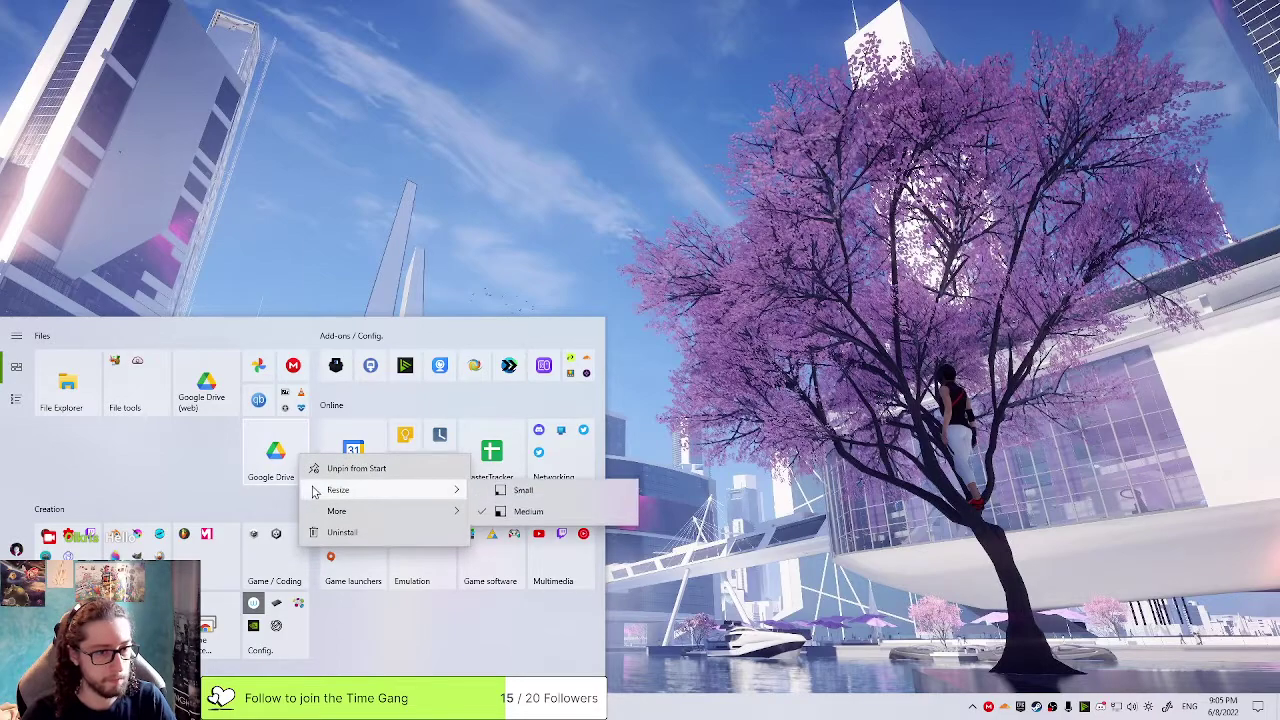
click(577, 489)
Add the Google Drive tile to the Other software tile folder, resize it to Medium, and close the Start menu
mouse_move(298, 406)
mouse_down()
mouse_move(283, 412)
mouse_move(292, 405)
mouse_move(290, 432)
mouse_move(297, 406)
mouse_move(294, 416)
mouse_up()
click(295, 416)
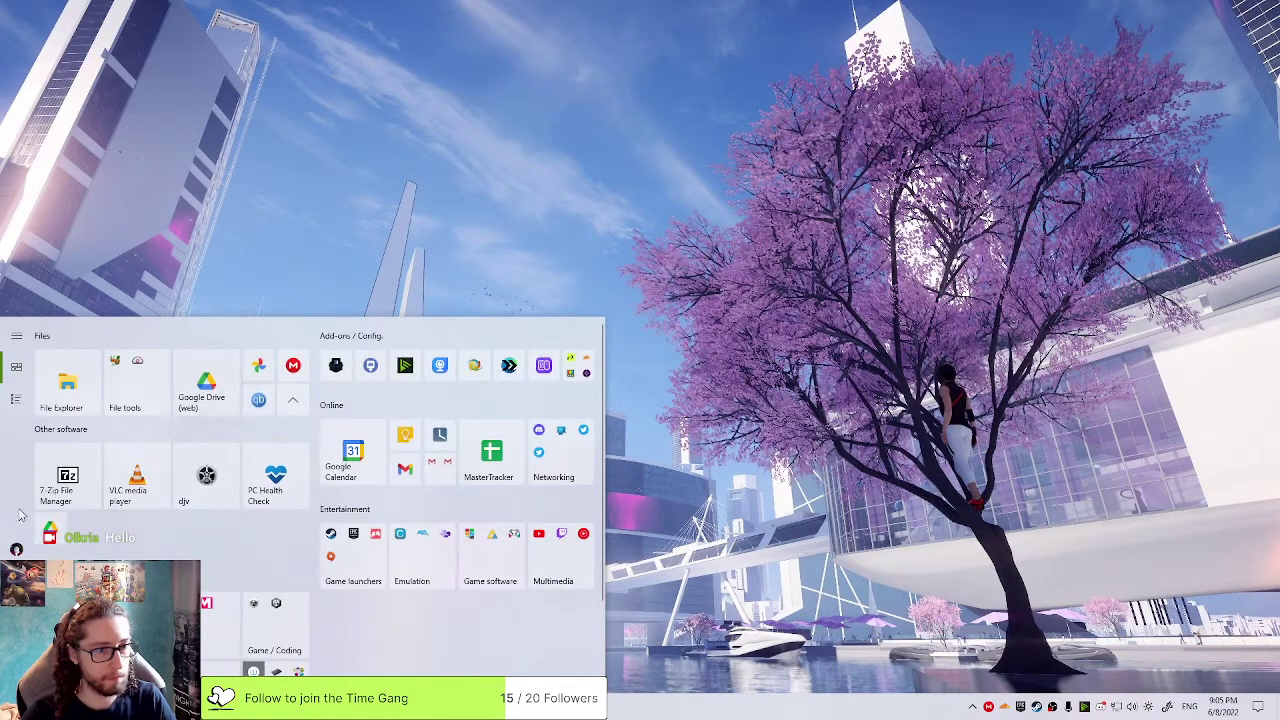
right_click(60, 533)
mouse_move(215, 584)
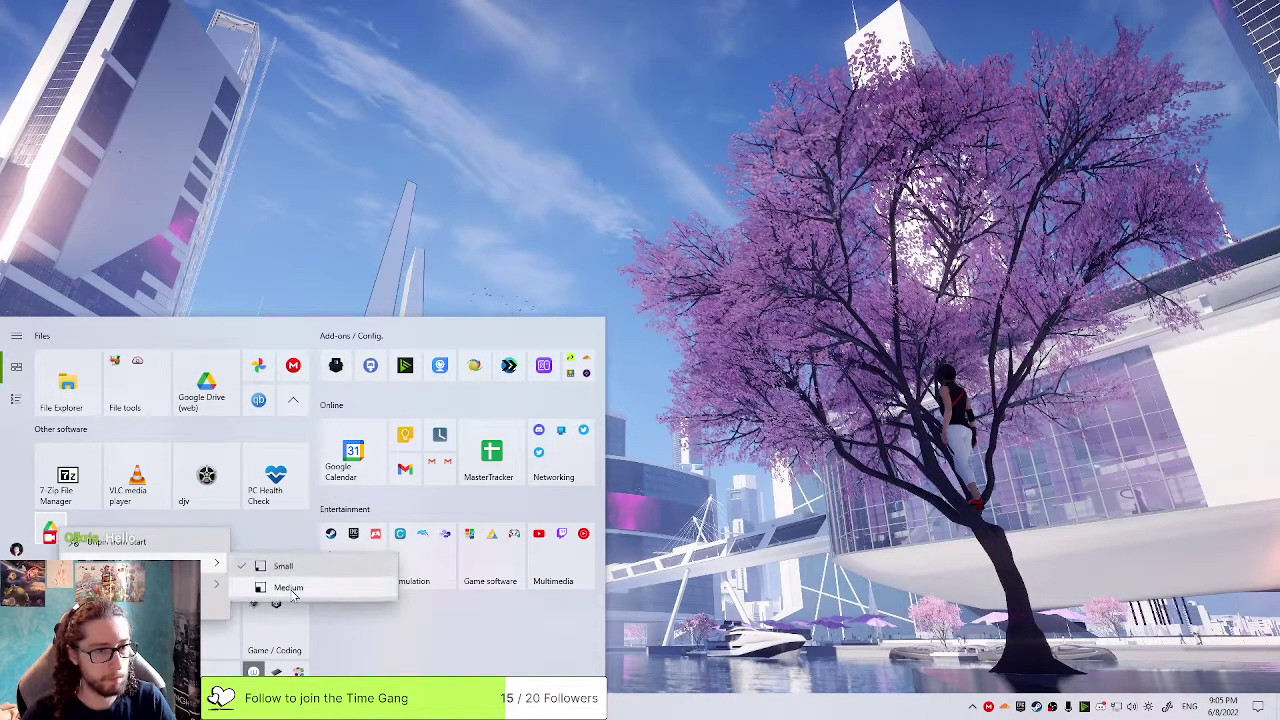
click(300, 594)
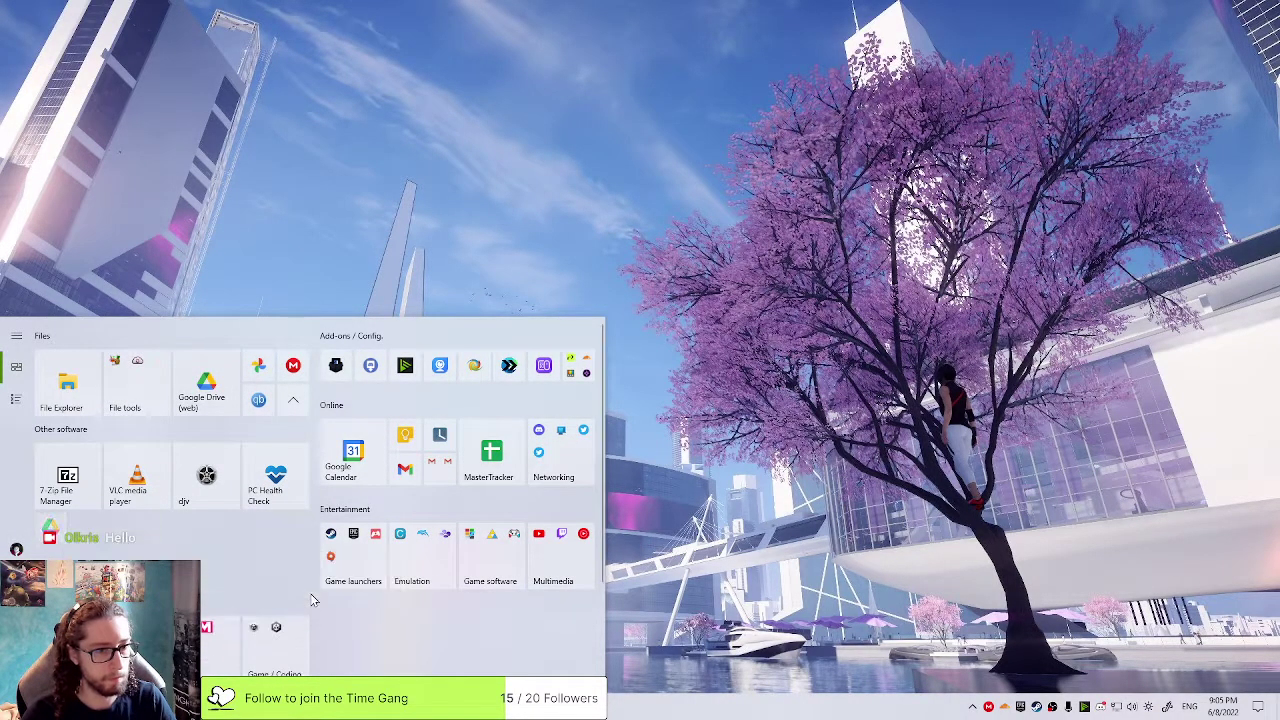
click(295, 403)
click(296, 405)
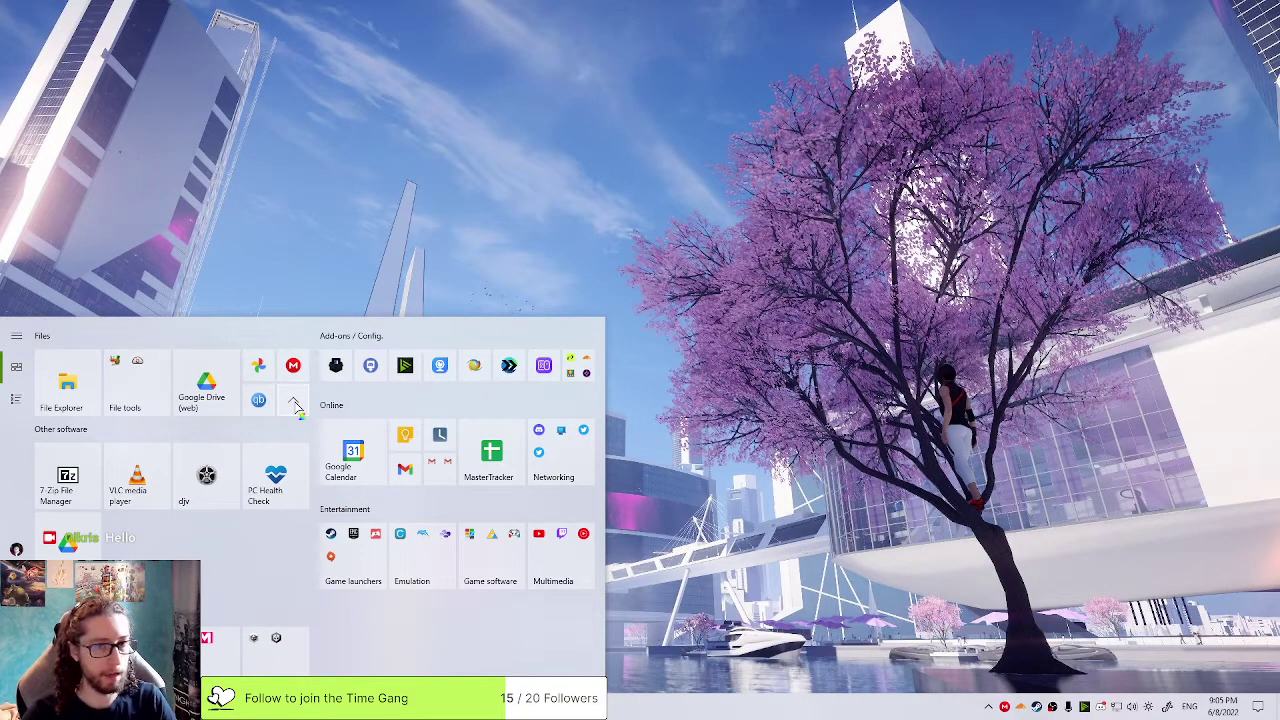
click(862, 437)
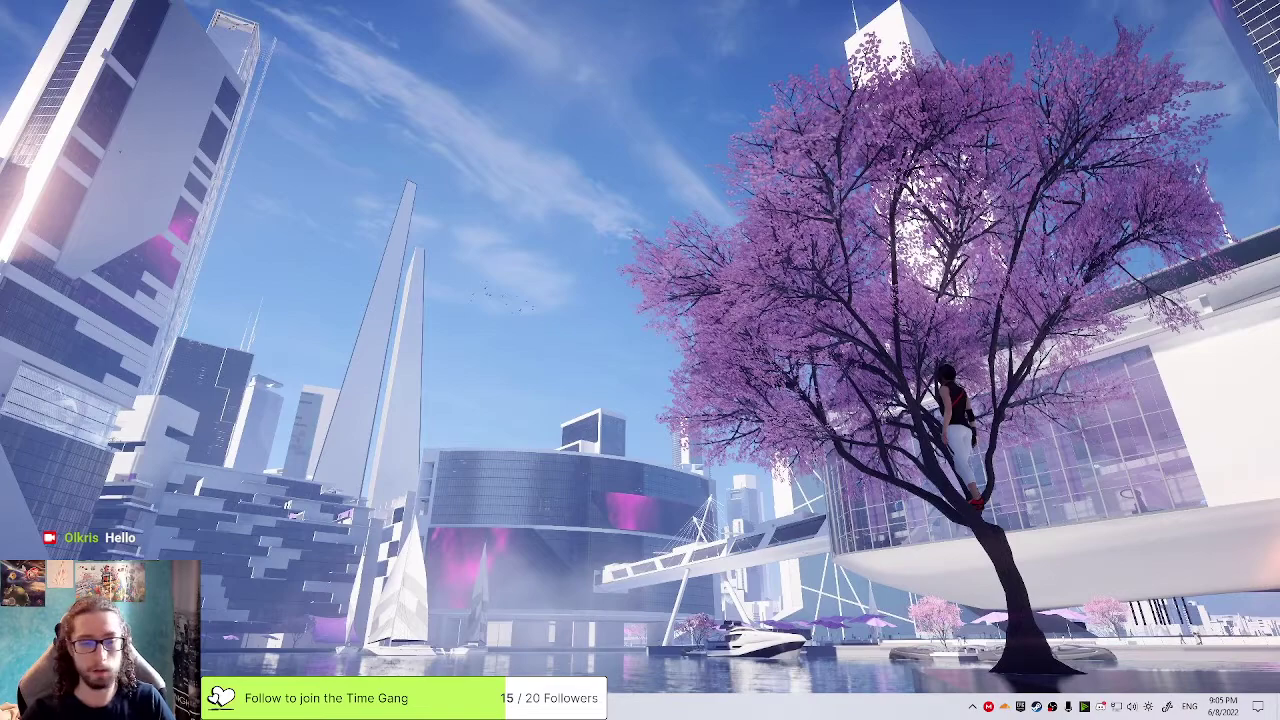
Launch Krita from the Visual Art tile folder of the Start menu
key(super)
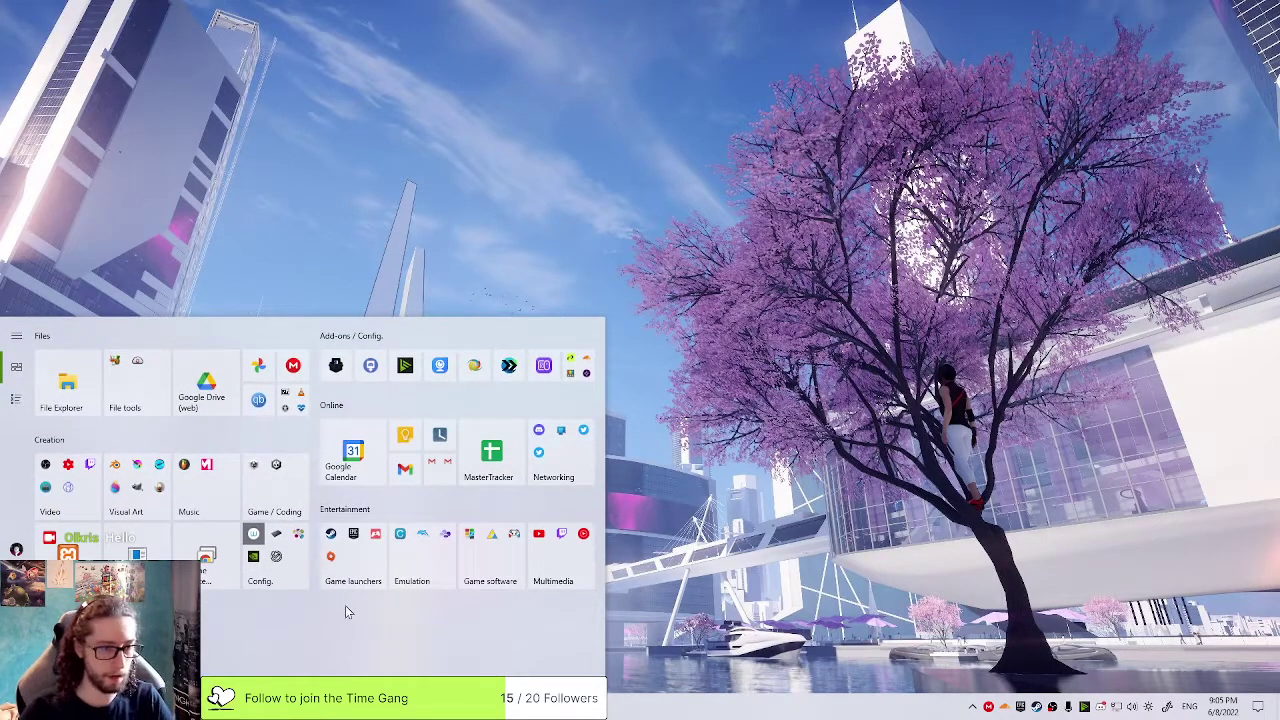
click(125, 482)
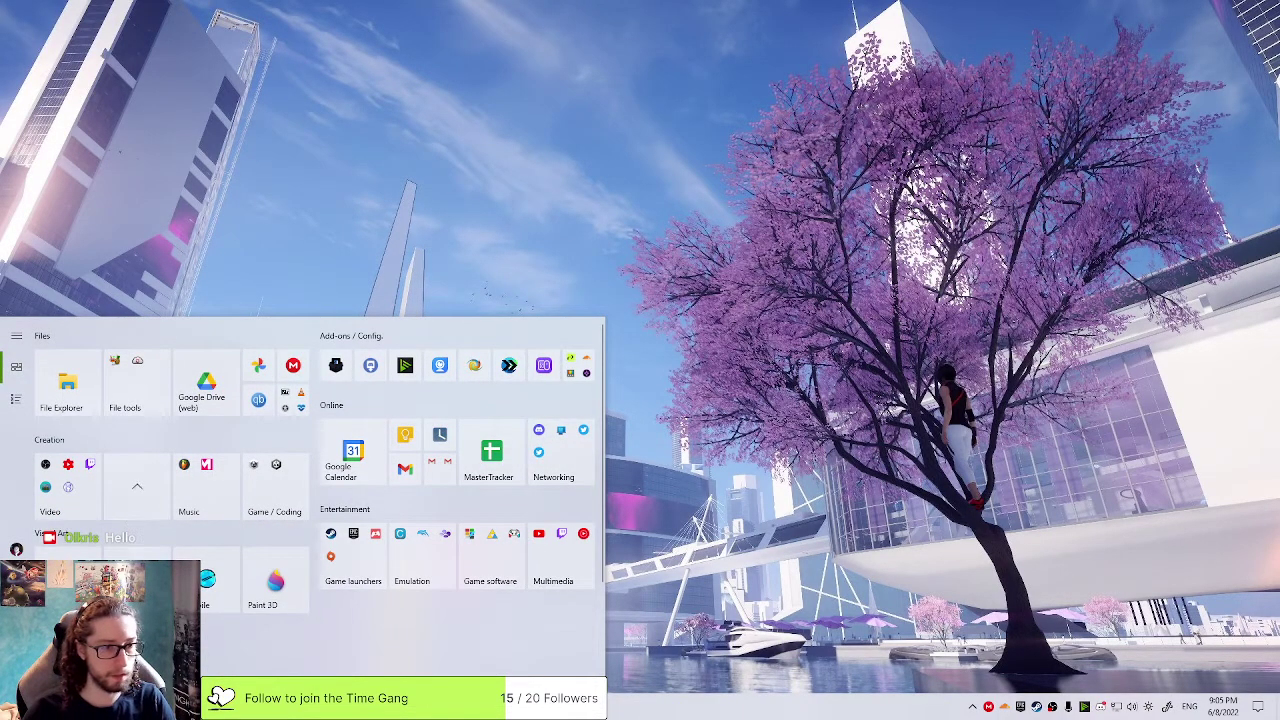
click(137, 580)
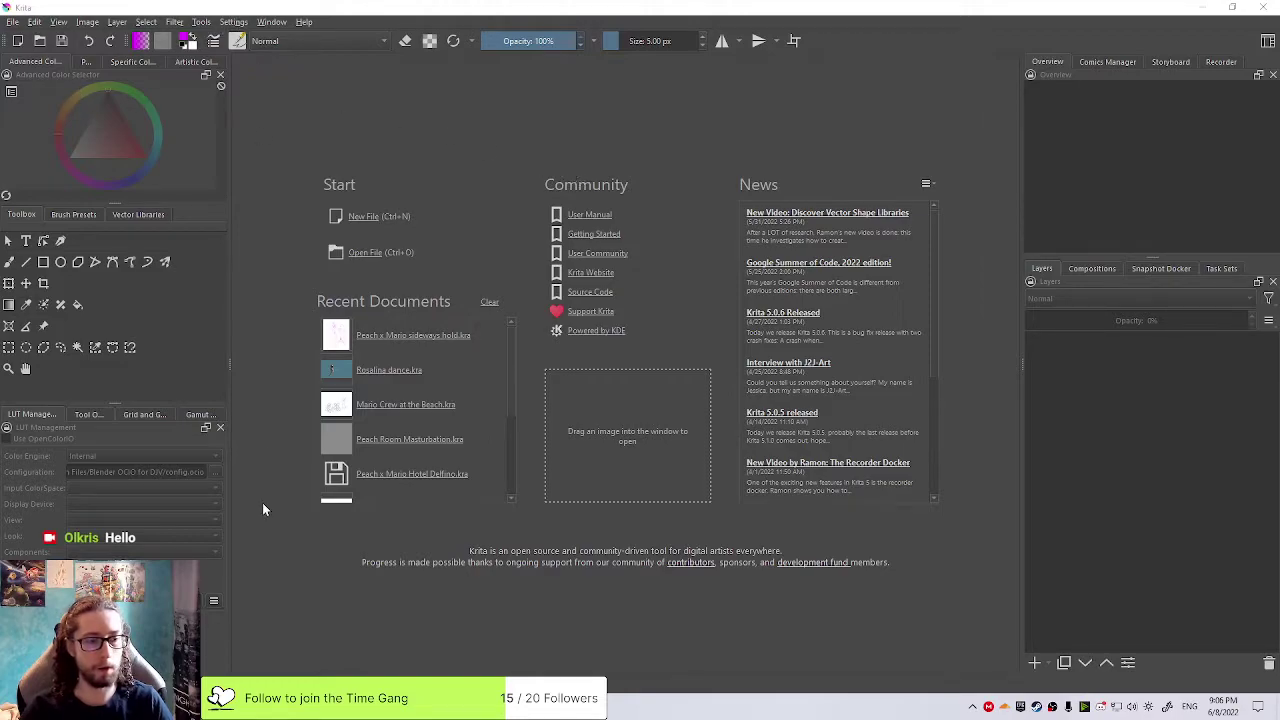
Switch to File Explorer and place its This PC window over the lower-left part of the Krita workspace
mouse_move(208, 706)
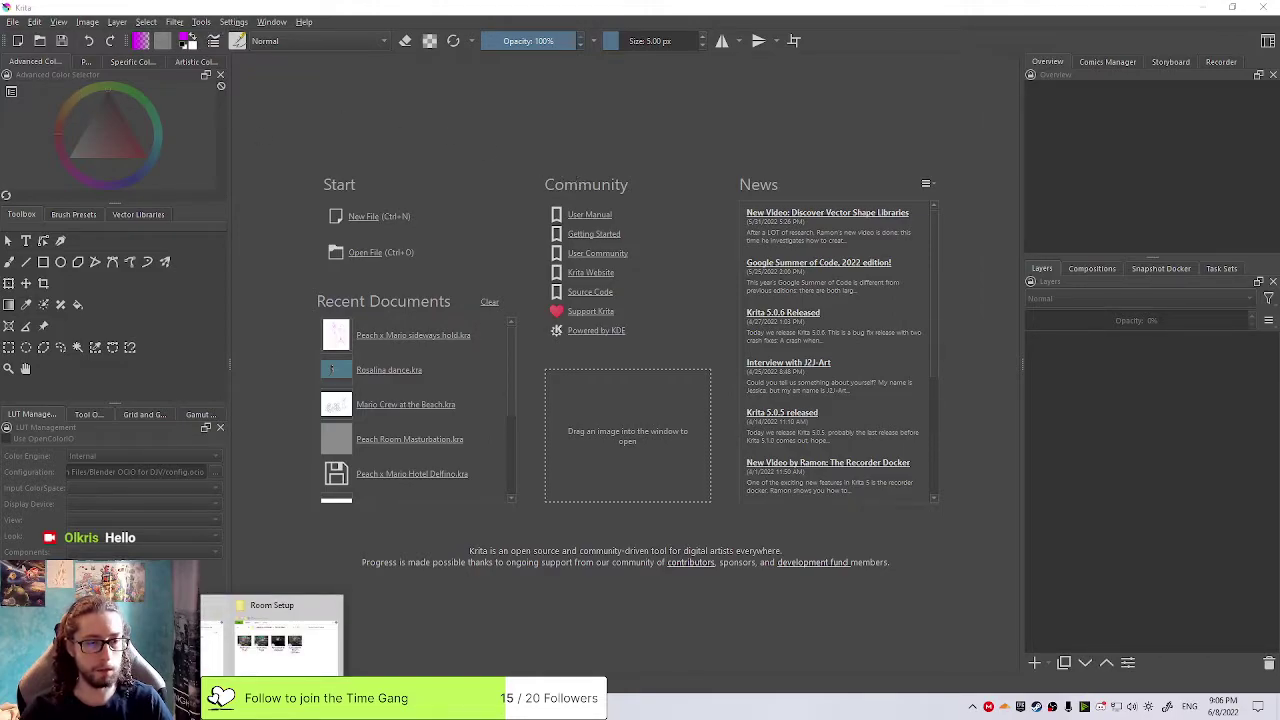
mouse_move(312, 615)
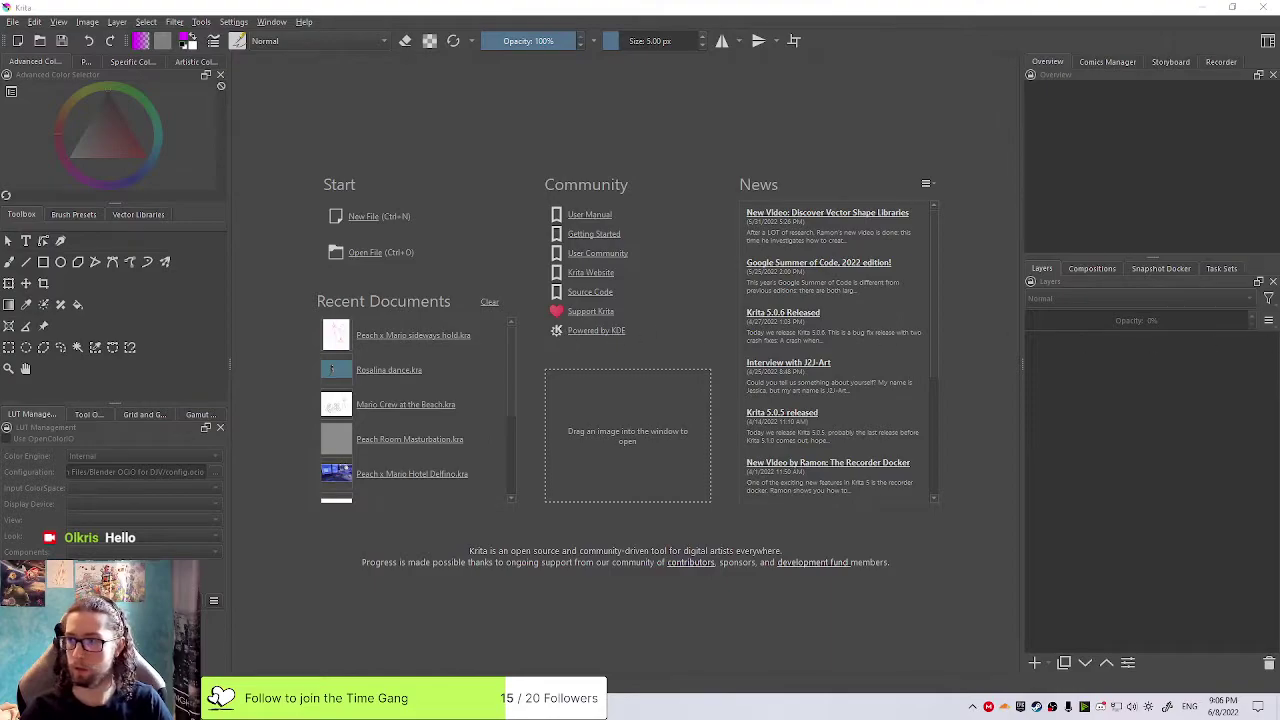
drag(1279, 304, 408, 280)
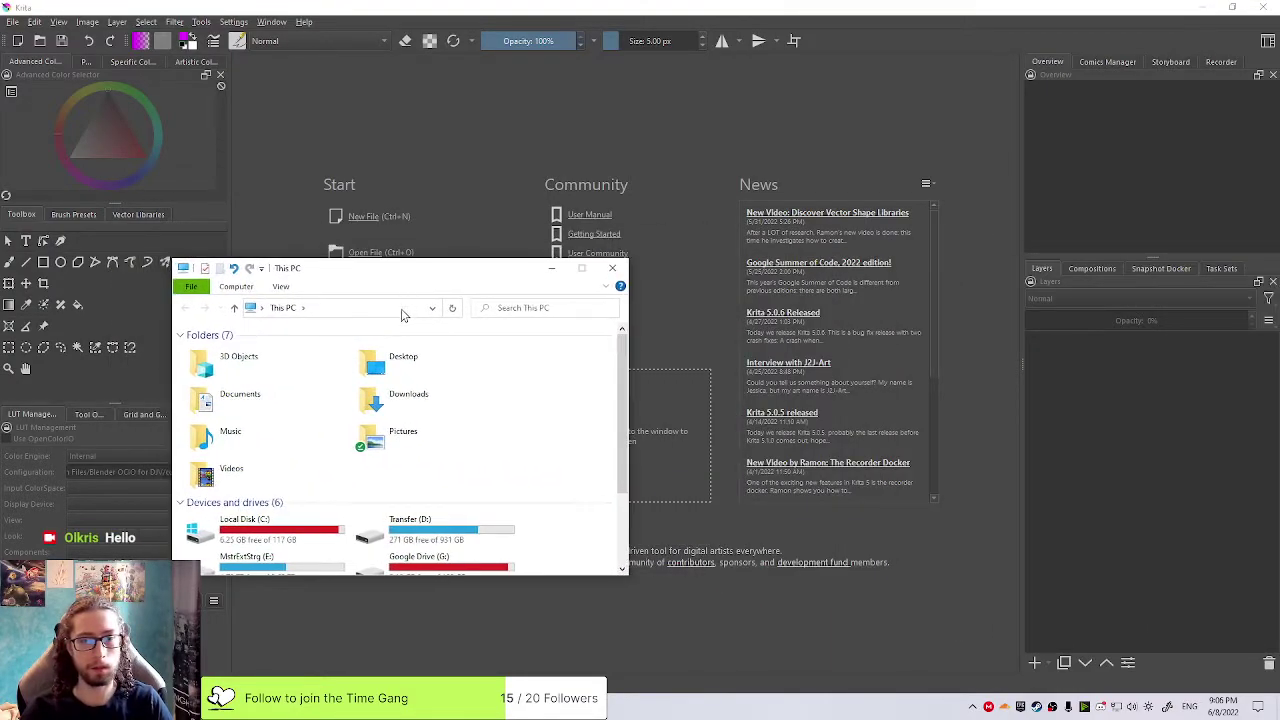
Look in the Projects (new) folder of My Drive on the Google Drive (G:) drive
scroll(400, 440, down, 2)
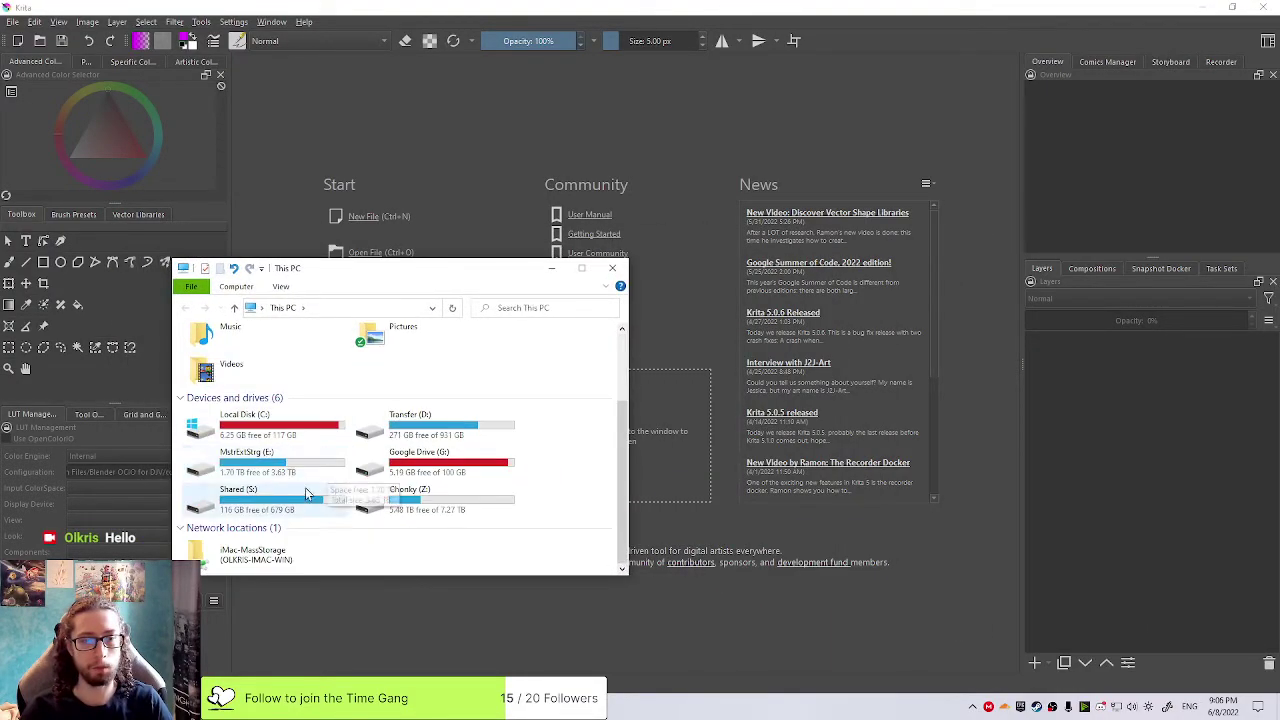
double_click(388, 462)
double_click(301, 351)
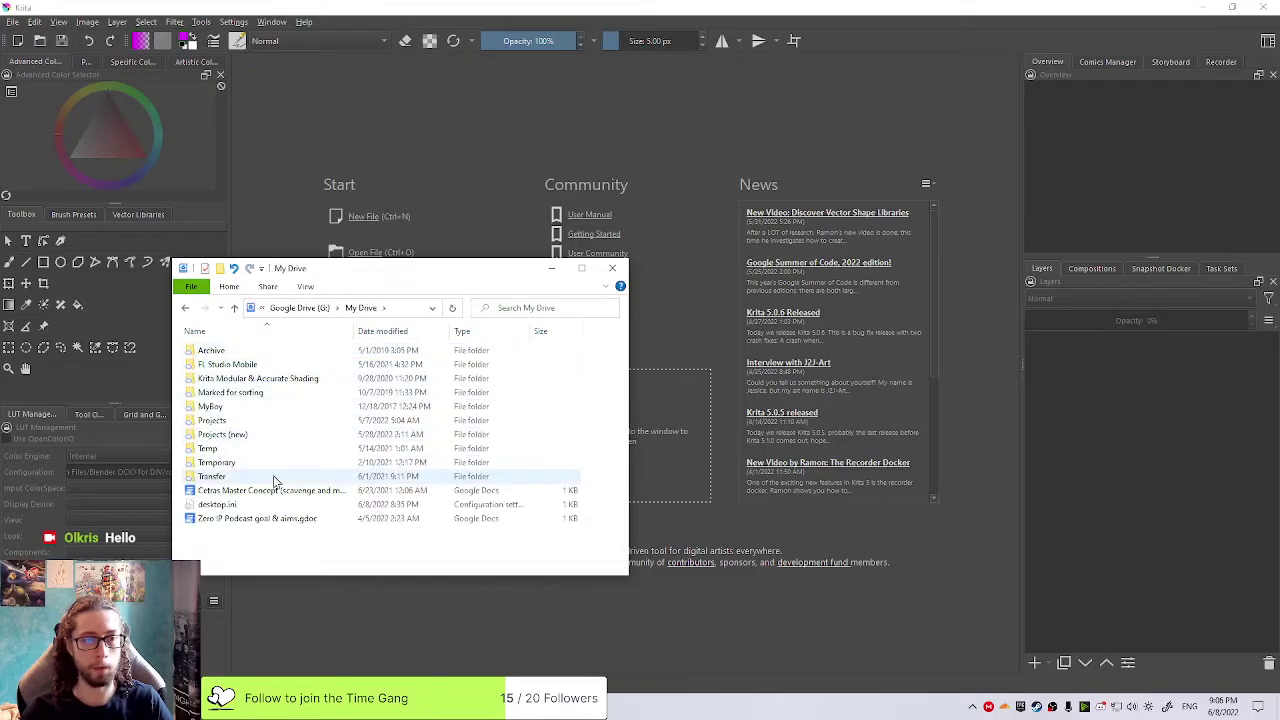
double_click(281, 437)
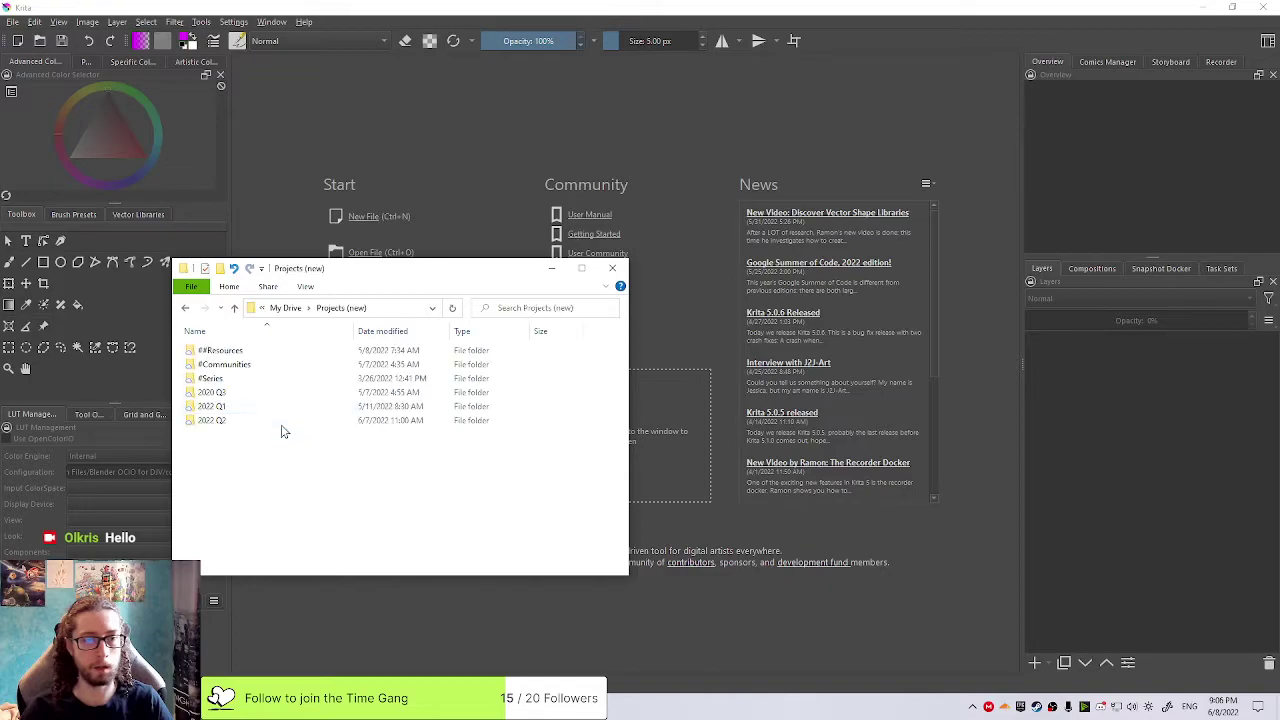
click(273, 363)
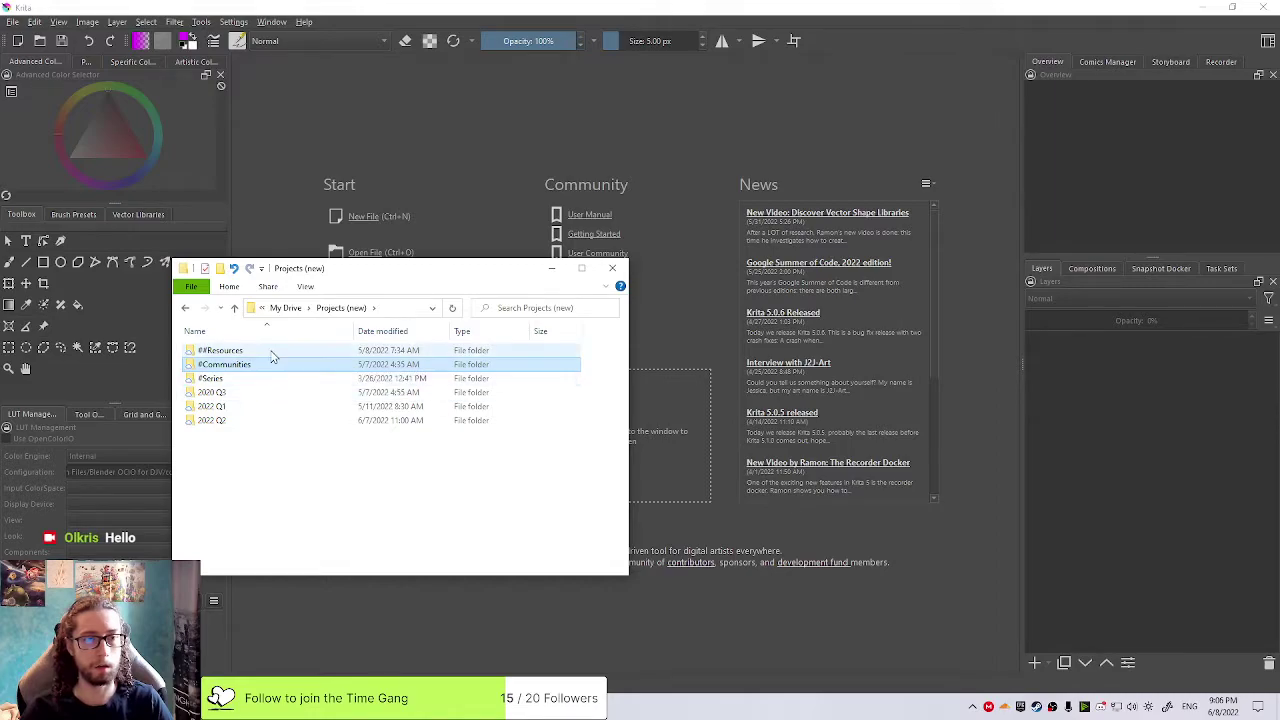
Go back to This PC and open the #Commissions folder inside Projects, within the personal folder on the Shared (S:) drive
key(alt+Up)
key(alt+Up)
key(alt+Up)
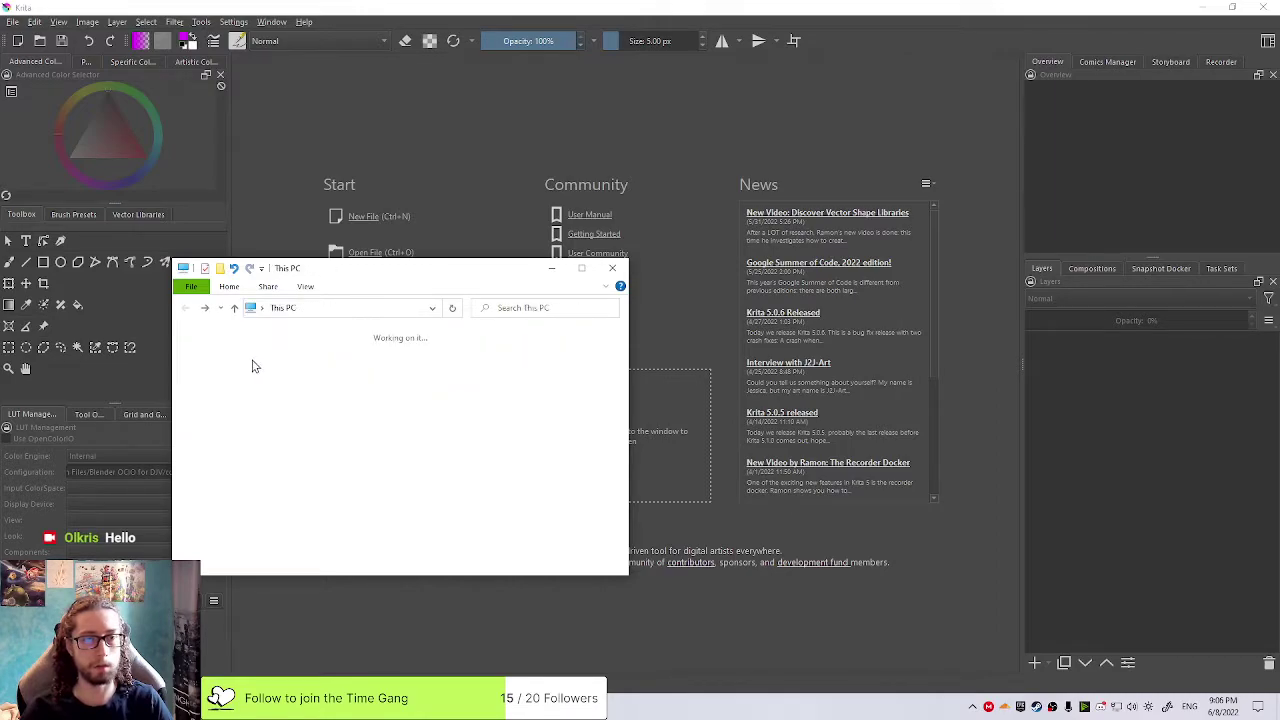
scroll(250, 378, down, 2)
double_click(265, 515)
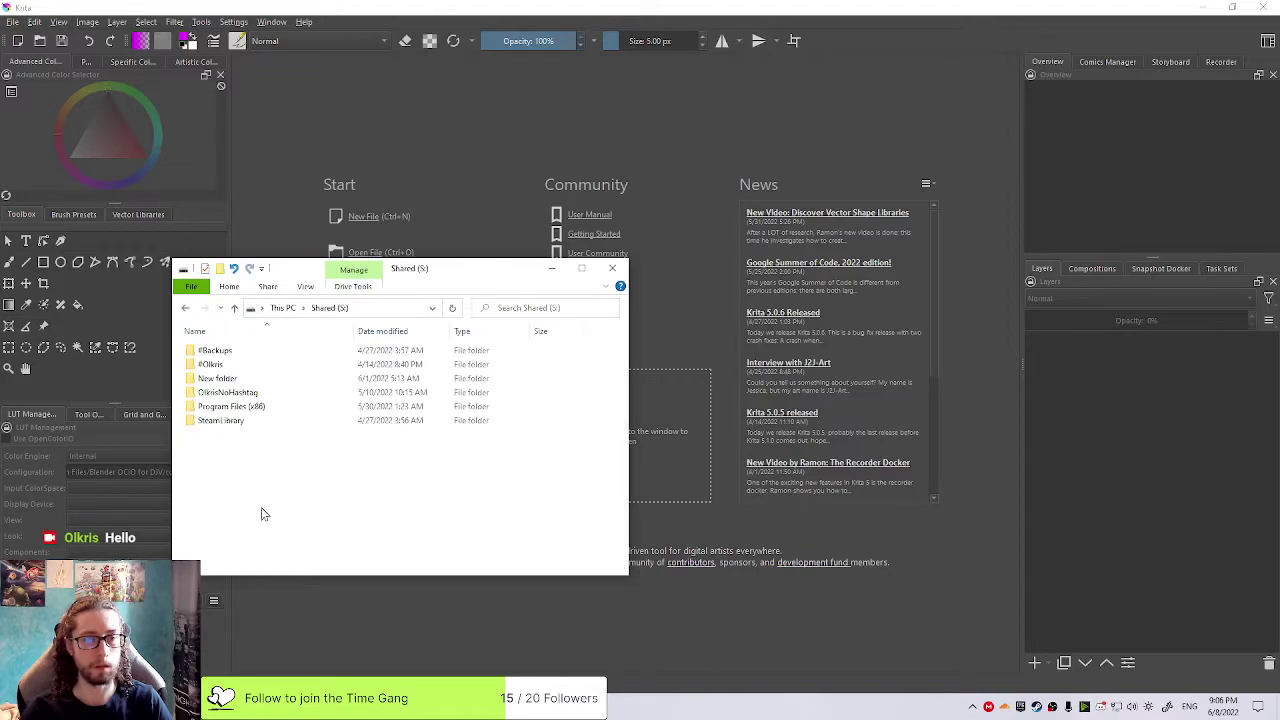
click(268, 355)
double_click(267, 367)
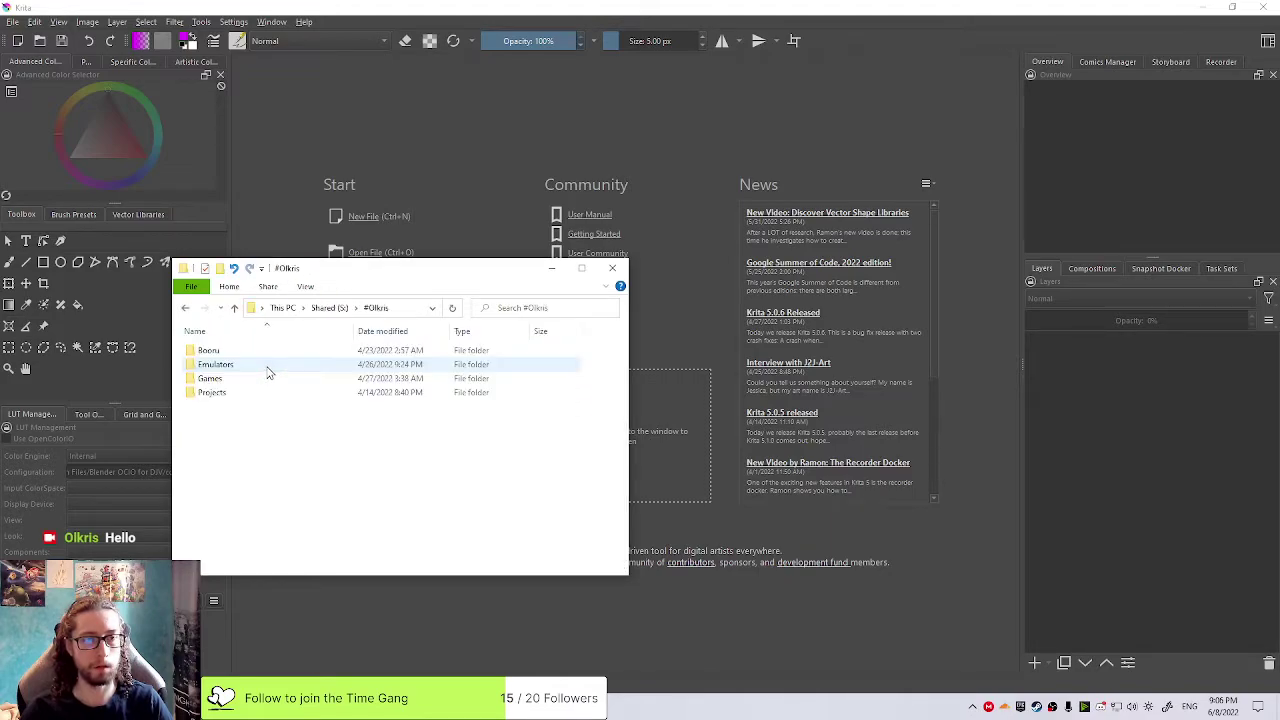
double_click(246, 392)
double_click(249, 364)
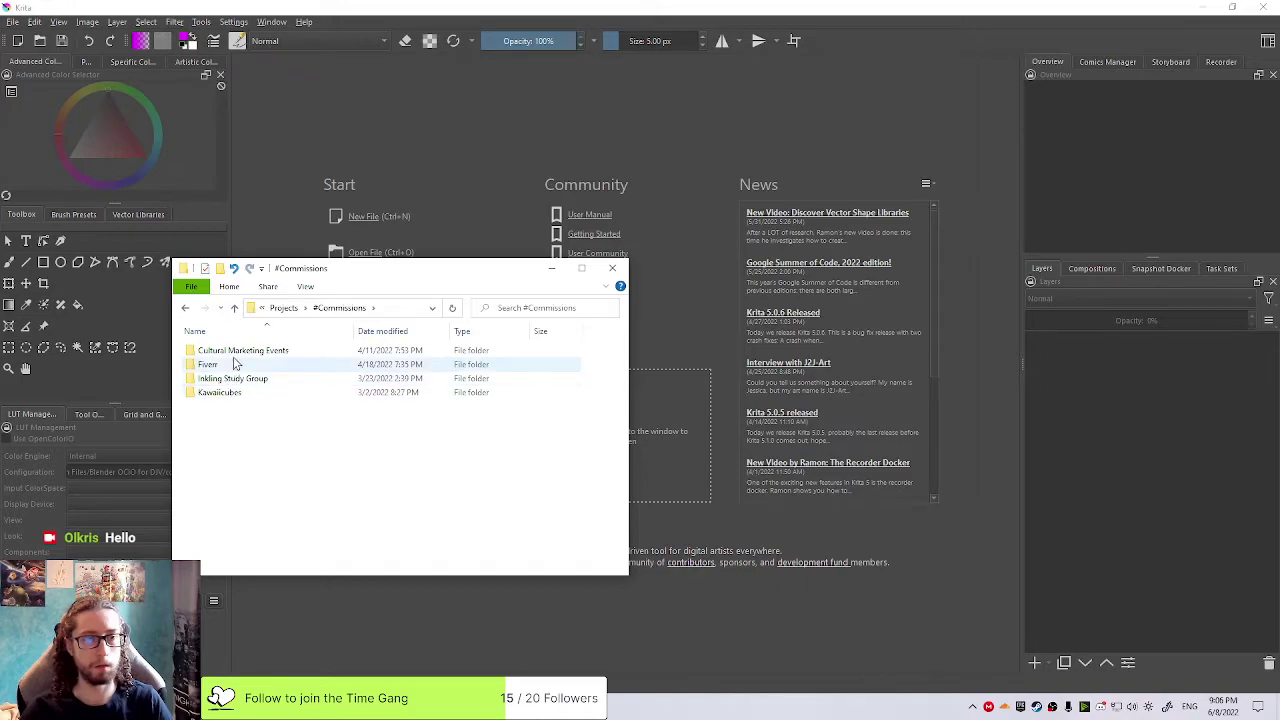
Check the contents of the Inkling Study Group and Kawaiicubes commission folders
double_click(226, 379)
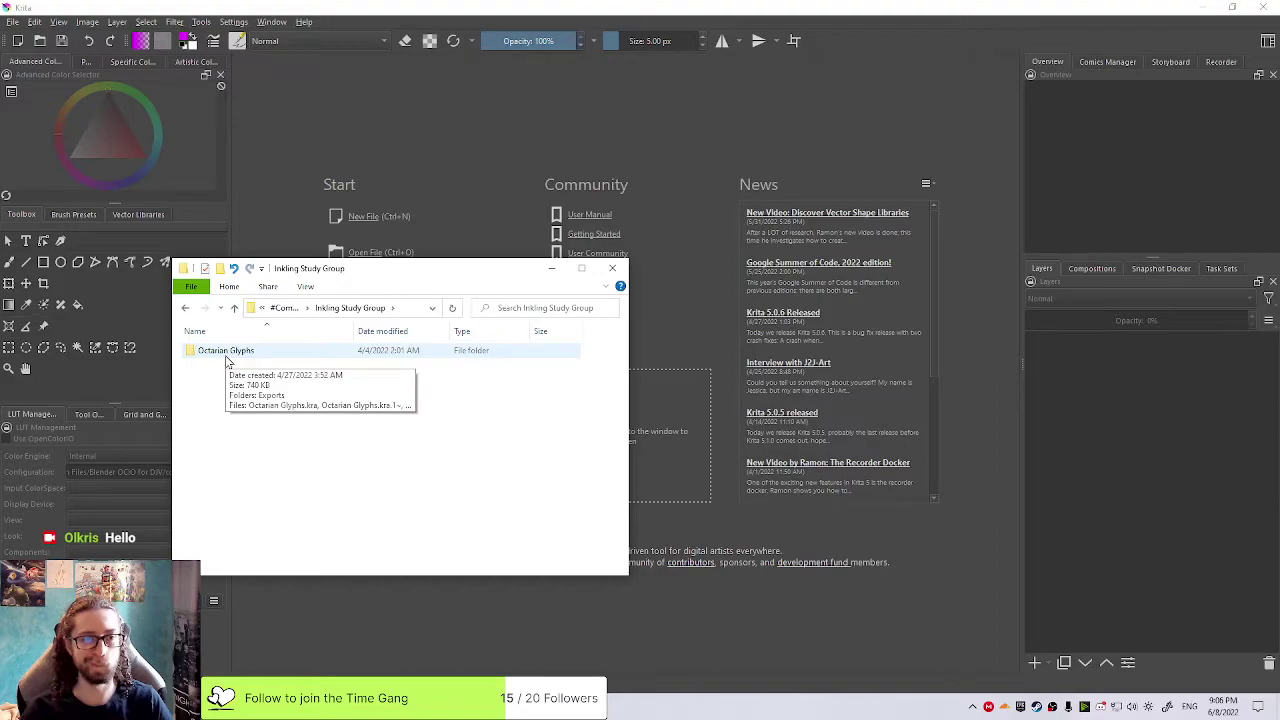
key(alt+Left)
double_click(214, 393)
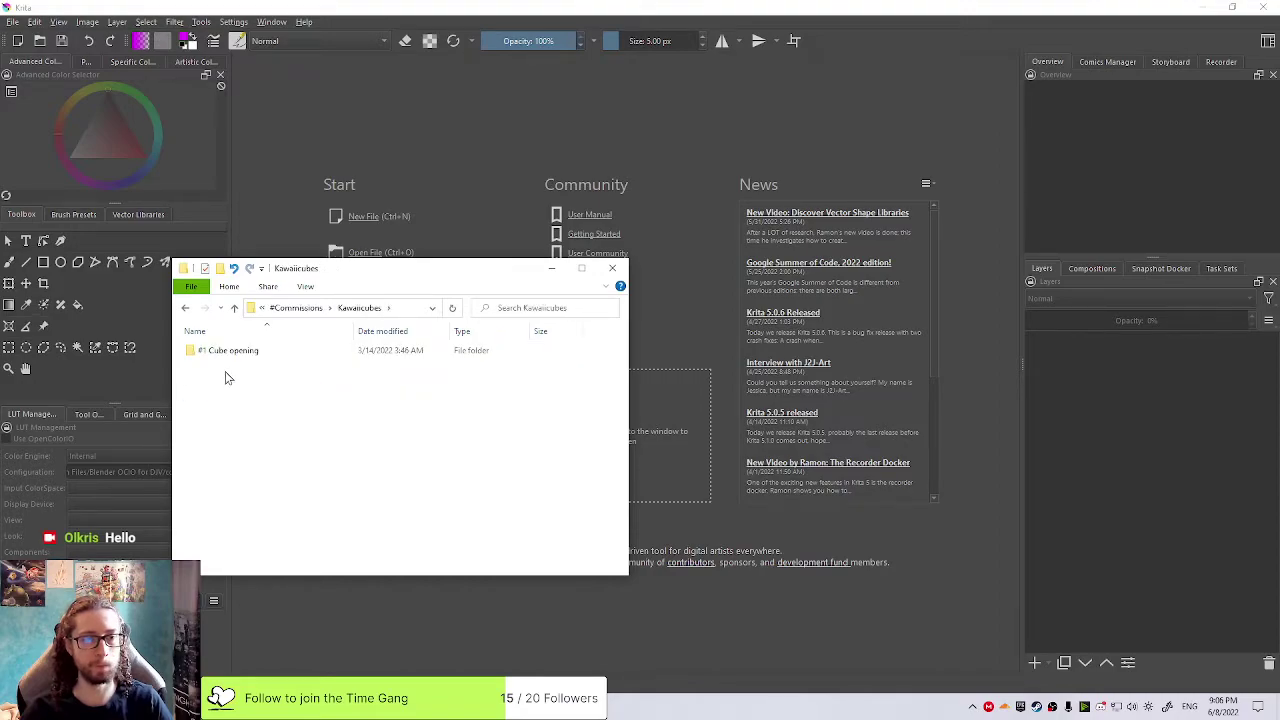
Check the Fiverr folder and its client subfolder dated 22.03.04, and return to #Commissions
click(290, 308)
double_click(246, 363)
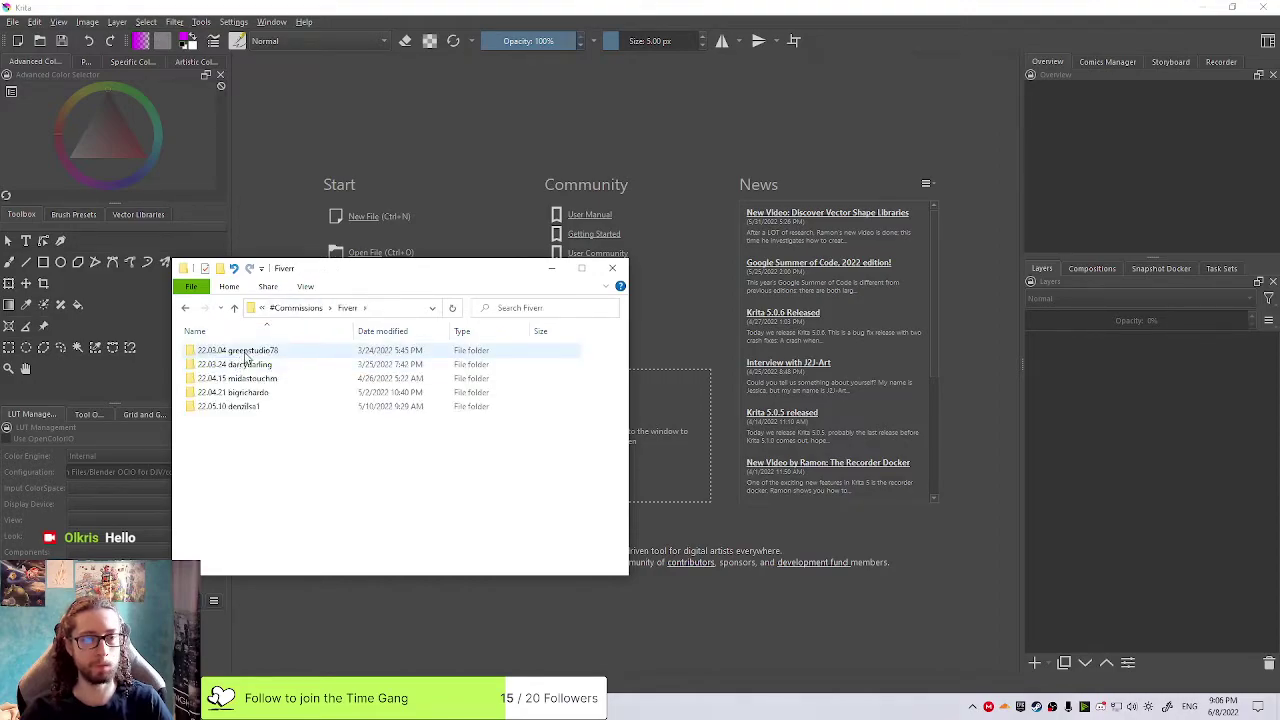
double_click(288, 357)
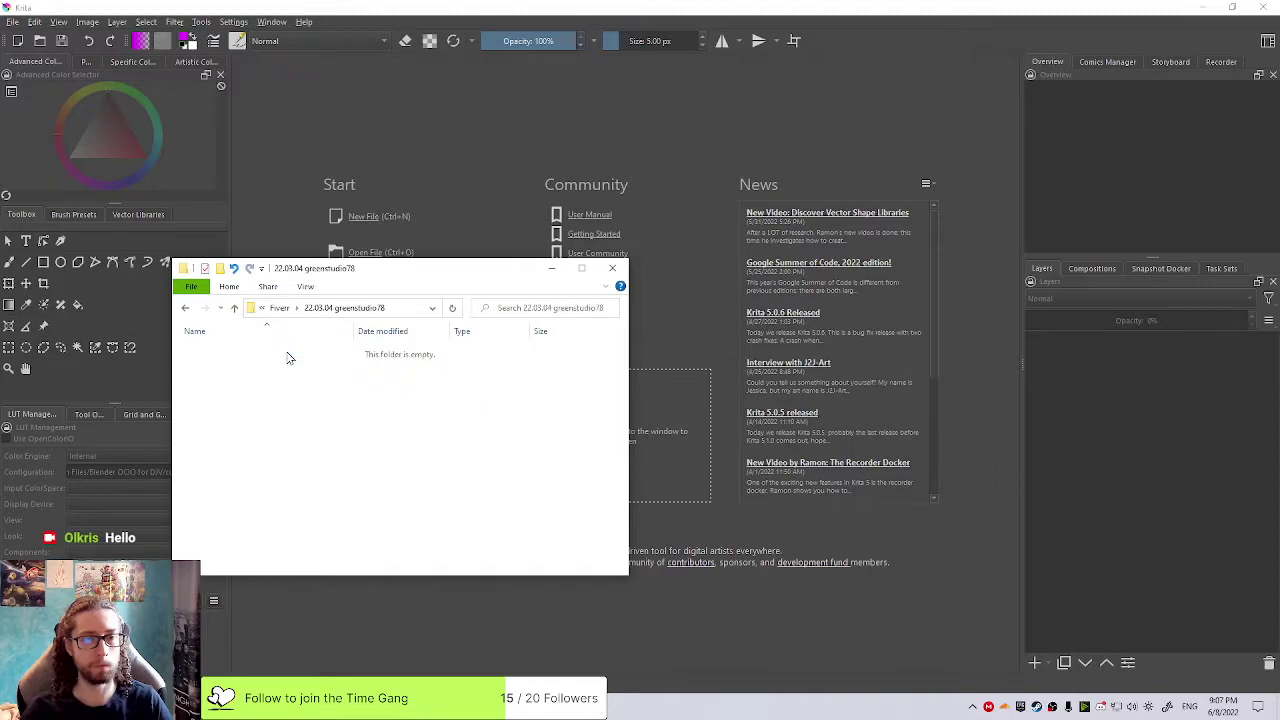
key(BackSpace)
key(BackSpace)
Recheck the Kawaiicubes folder and look inside the Cultural Marketing Events folder in #Commissions
click(241, 397)
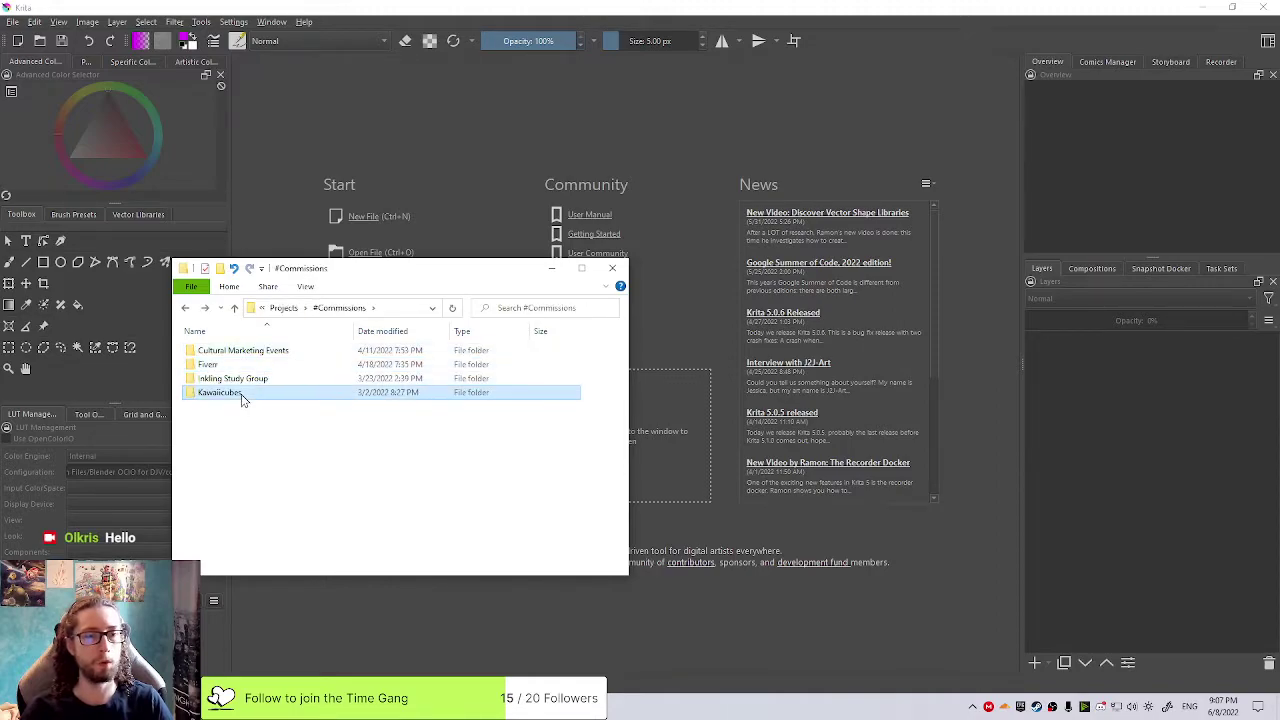
double_click(241, 397)
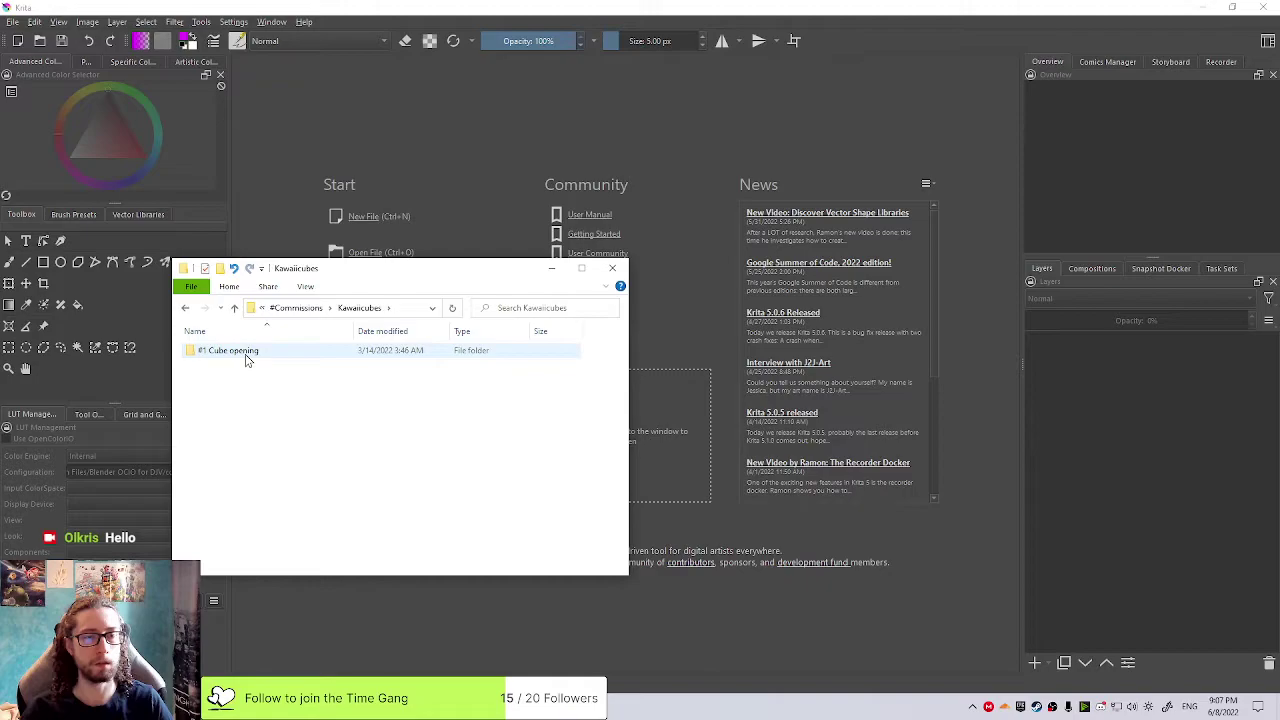
click(288, 307)
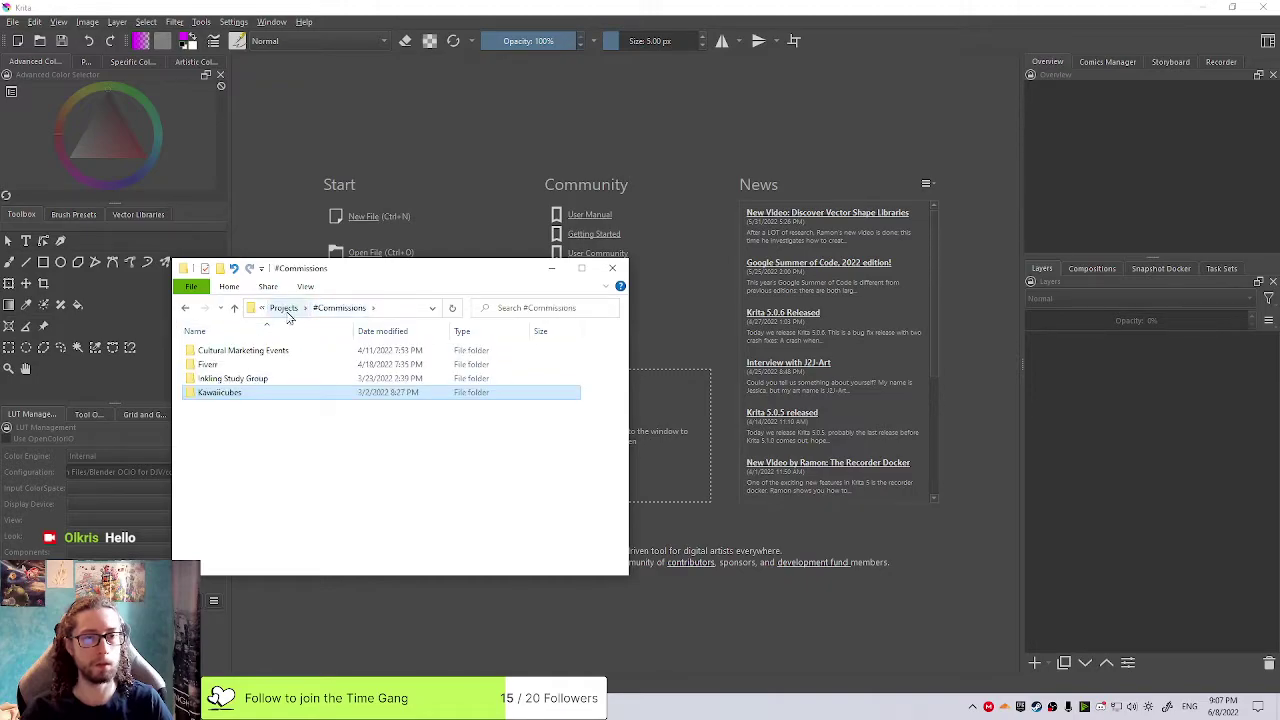
double_click(215, 392)
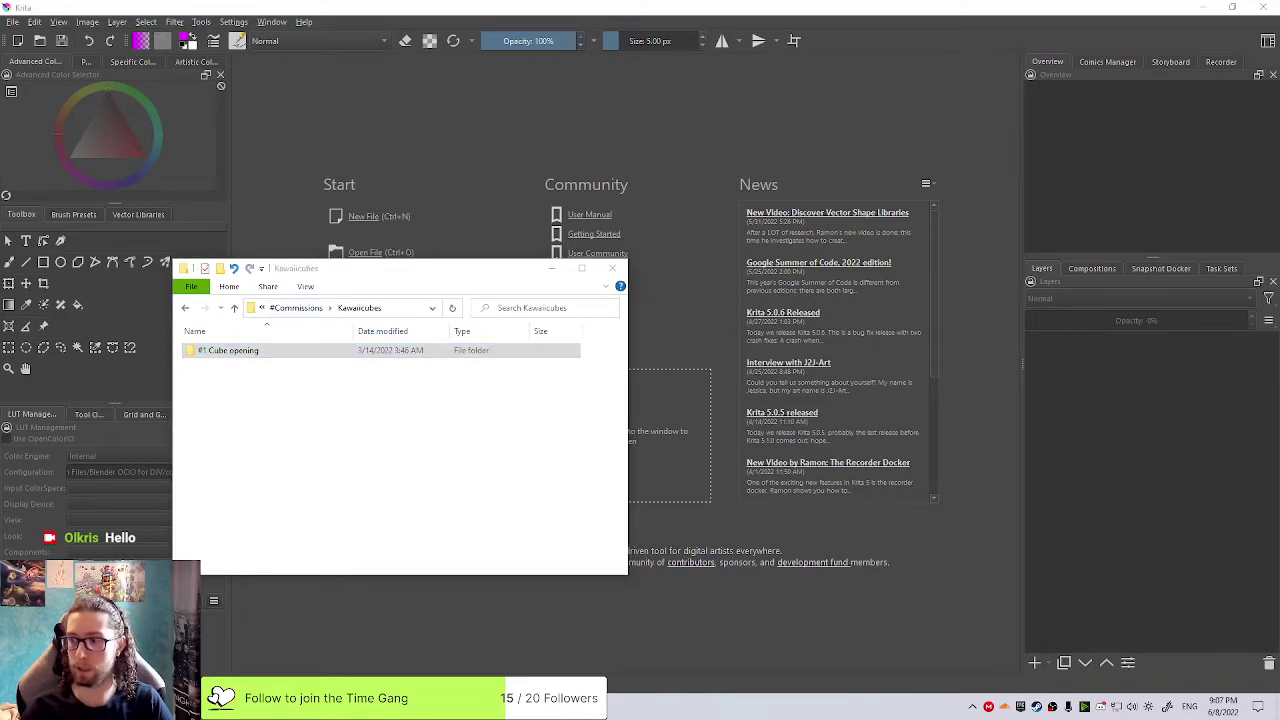
click(290, 308)
double_click(256, 350)
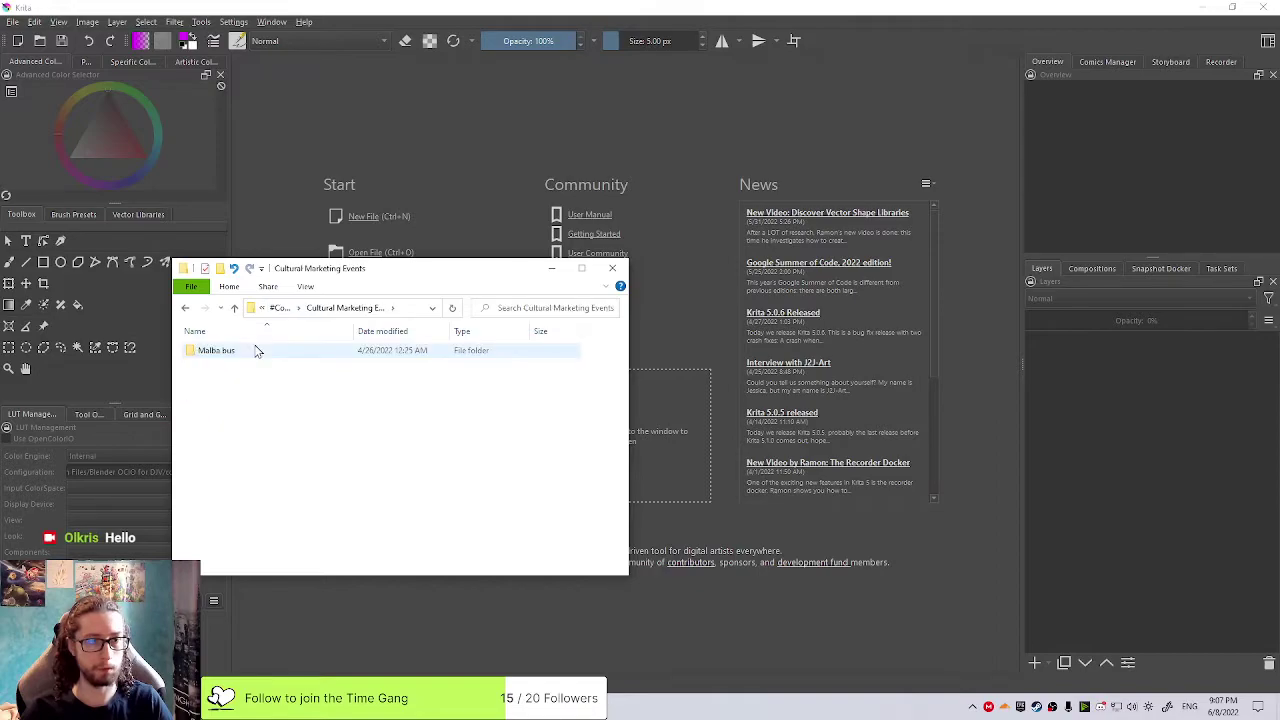
Check the Fiverr client subfolders dated 22.03.04 and 22.03.24, and return to #Commissions
click(285, 308)
double_click(243, 364)
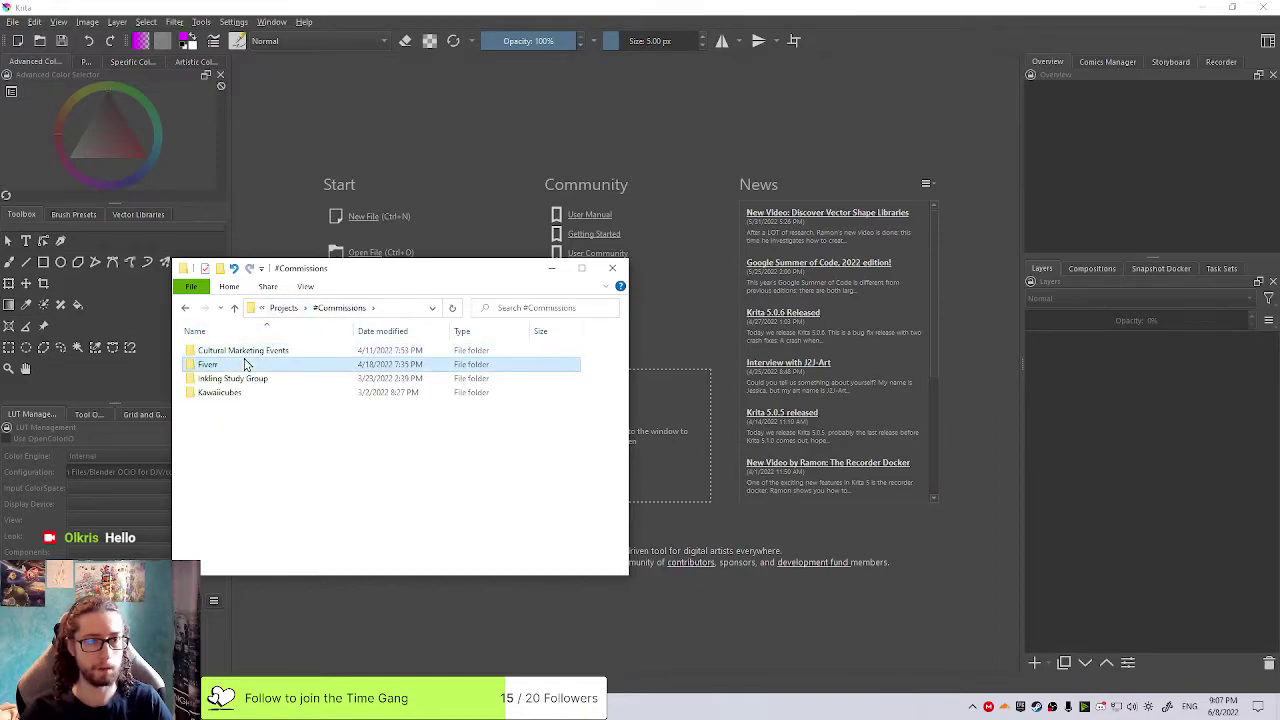
double_click(246, 351)
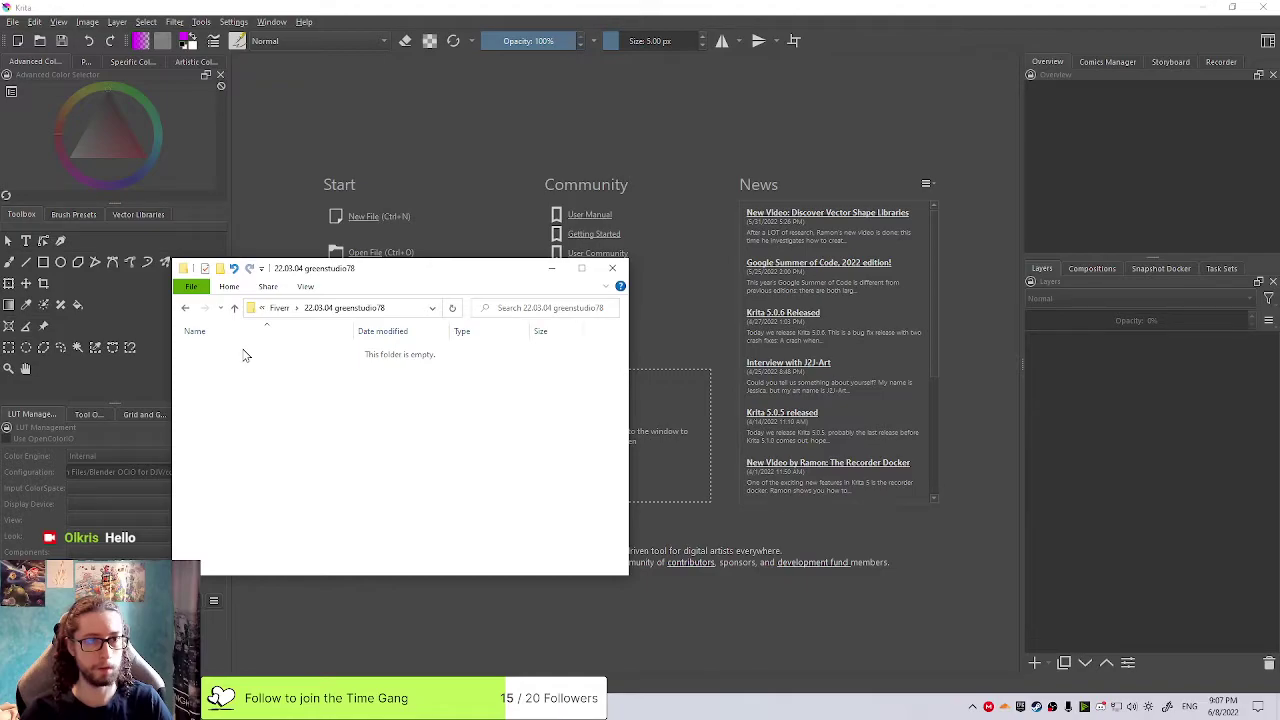
click(278, 308)
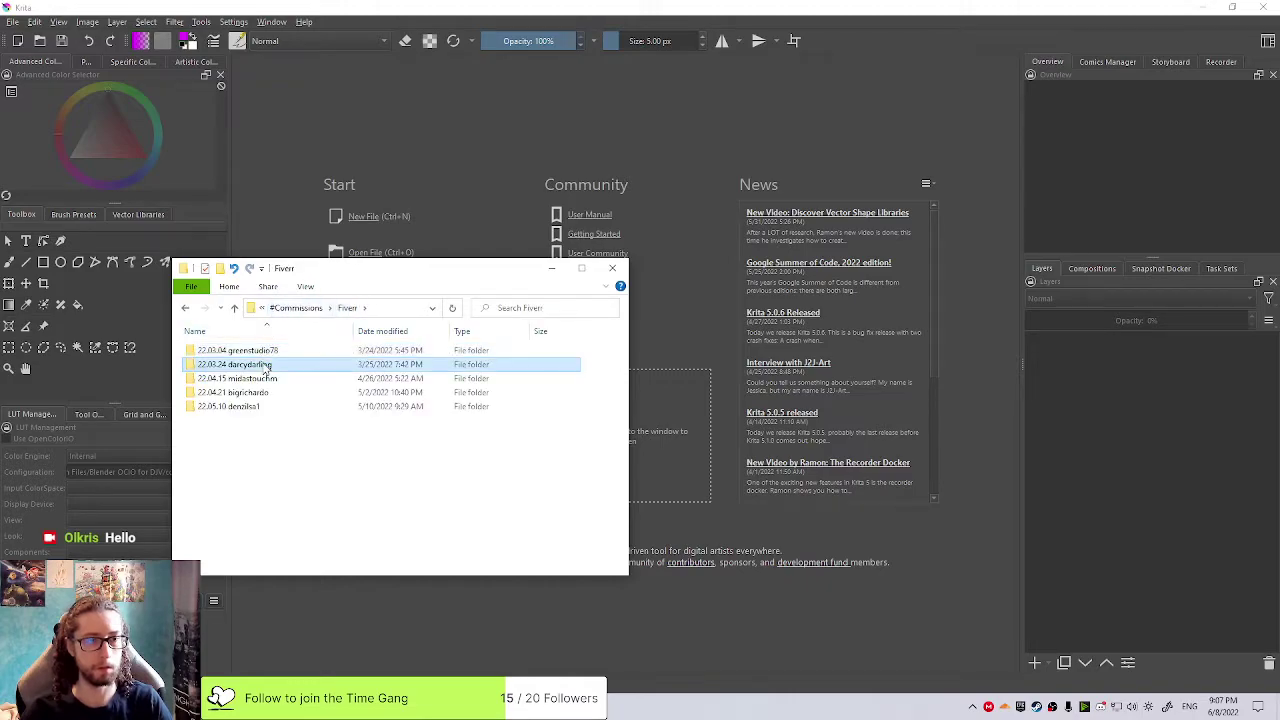
double_click(258, 364)
click(283, 308)
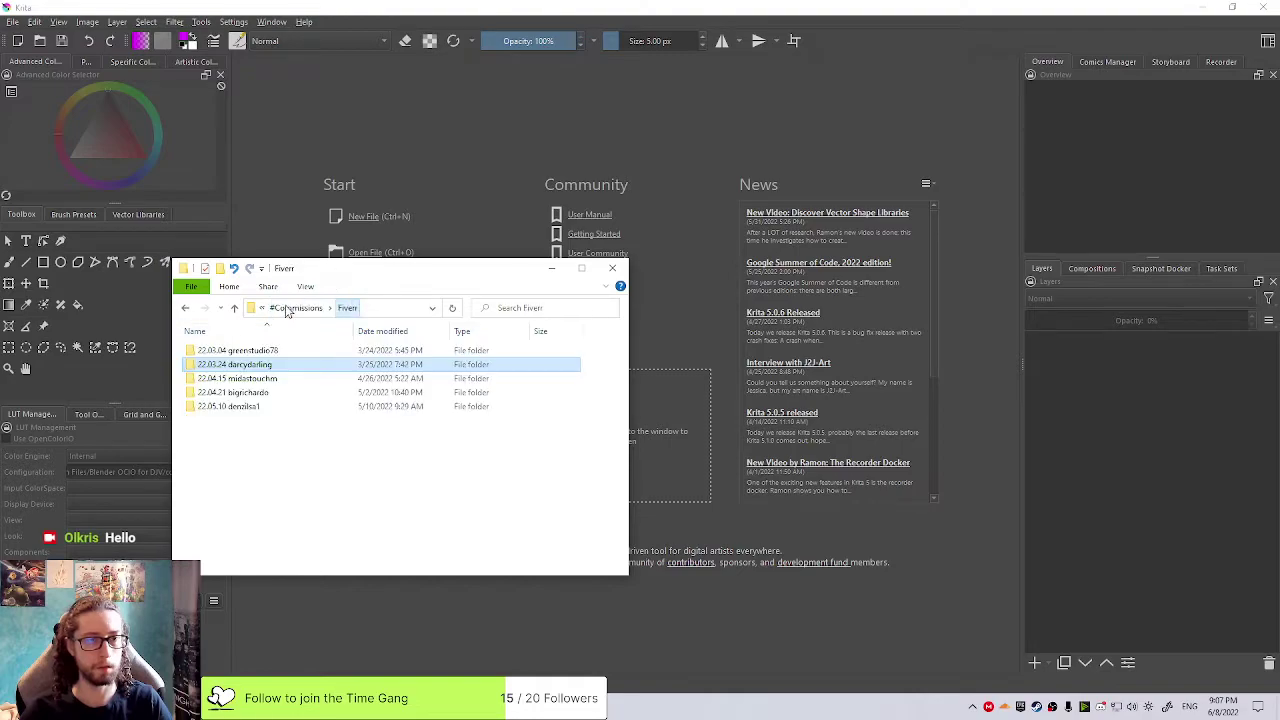
click(290, 308)
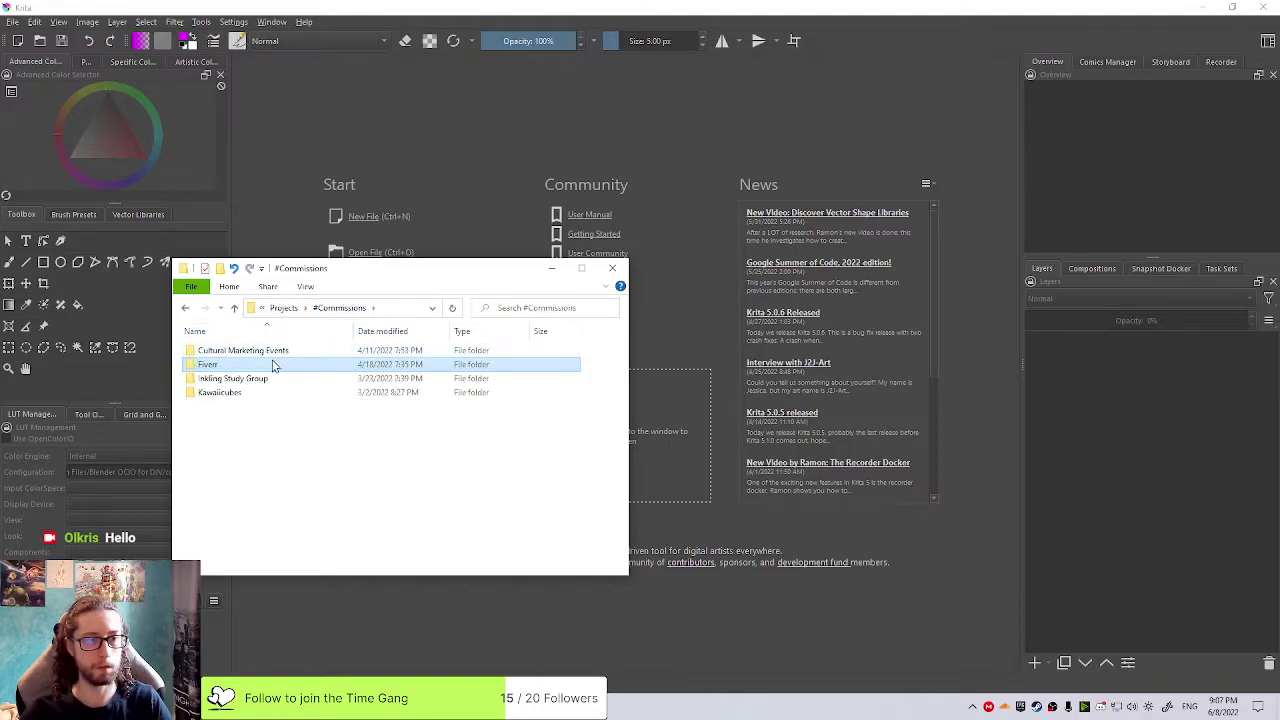
Check the #1 Cube opening folder inside Kawaiicubes and return to #Commissions
double_click(243, 392)
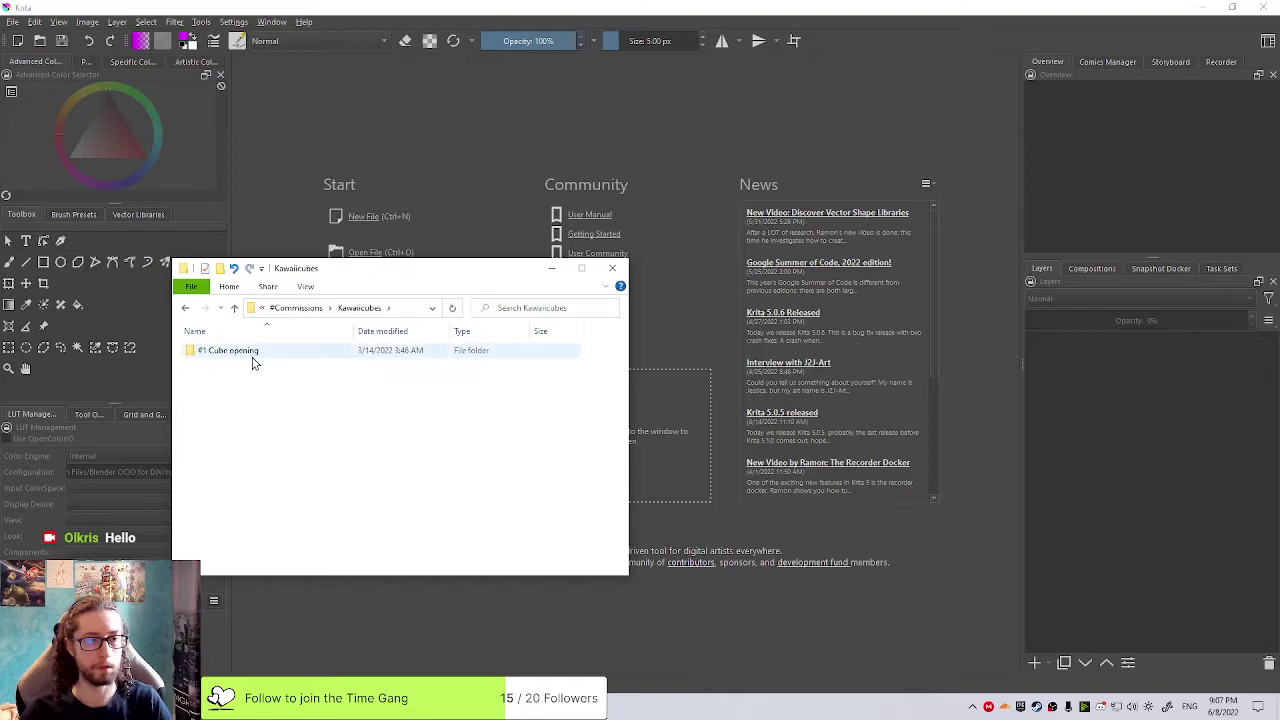
double_click(252, 352)
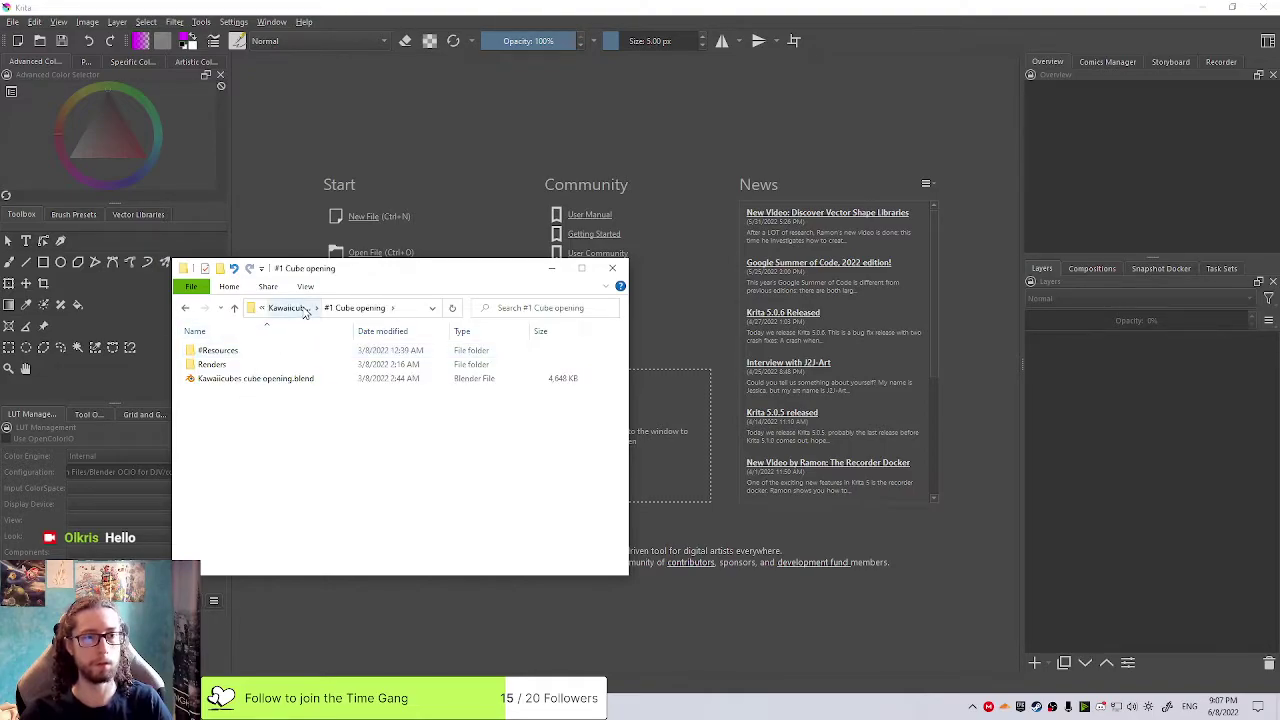
click(288, 308)
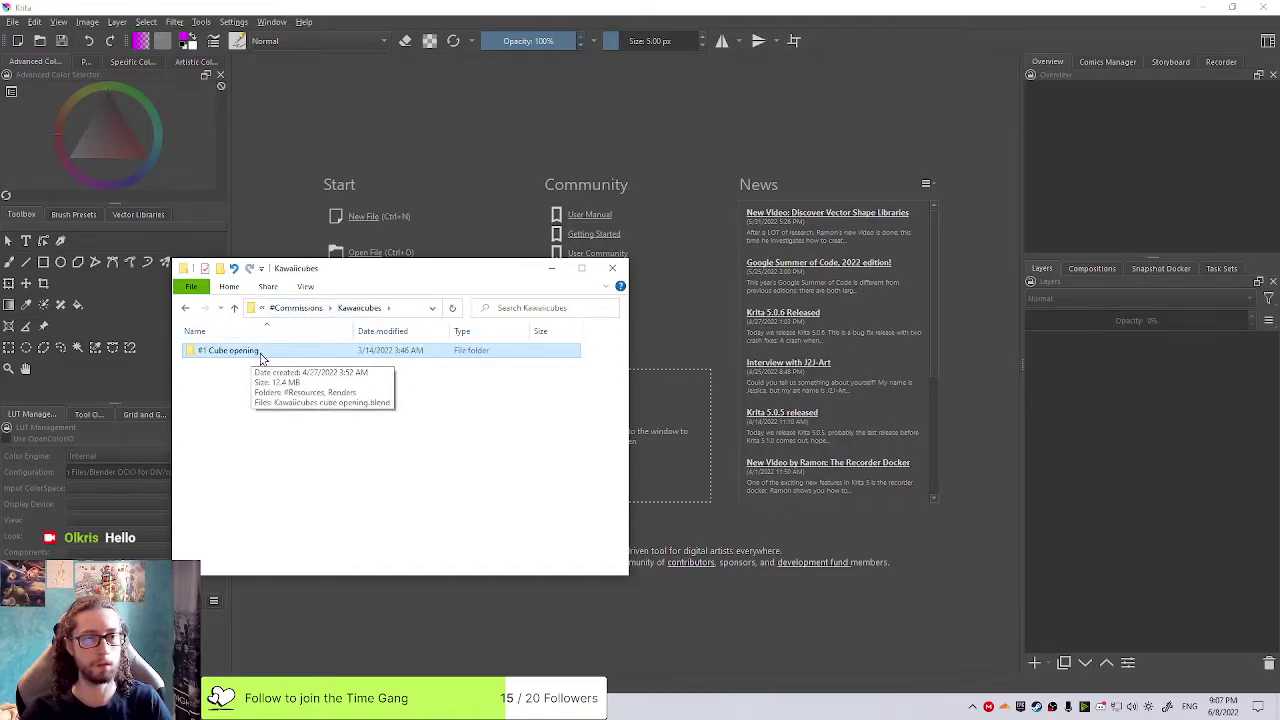
click(296, 309)
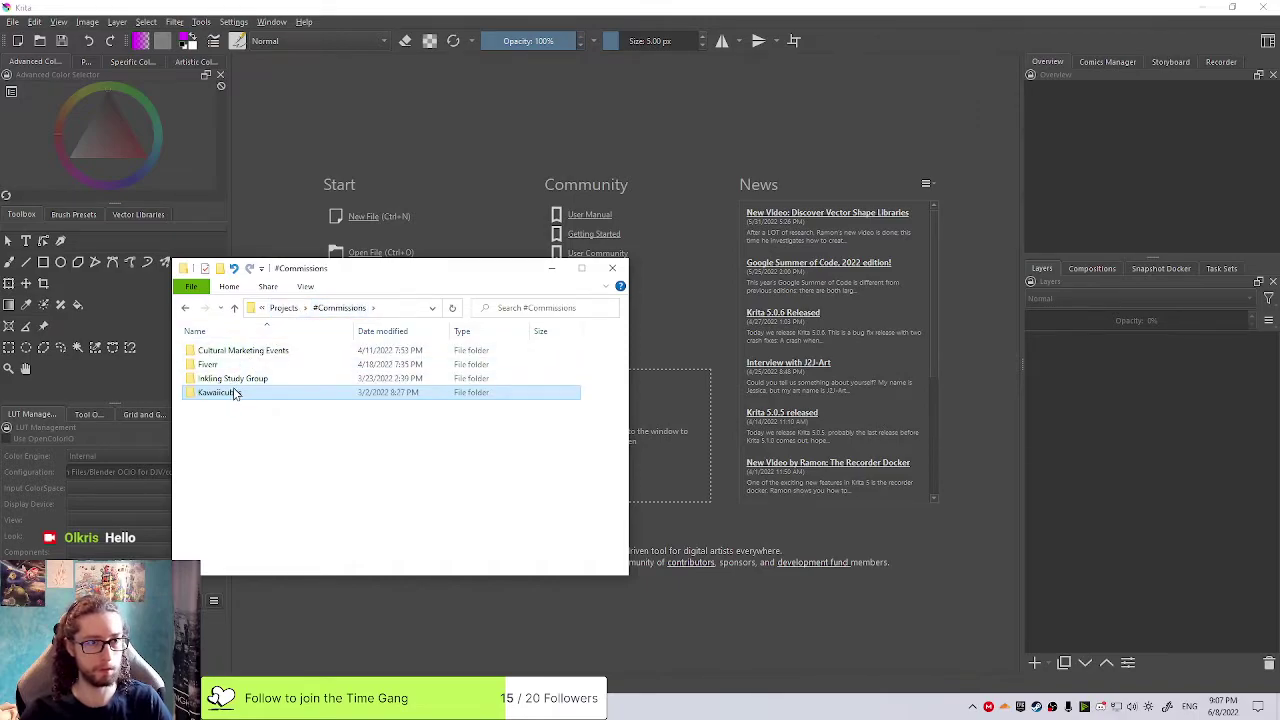
Move the Kawaiicubes folder from #Commissions into Fiverr's client subfolder dated 22.03.04 and check its contents there
double_click(250, 364)
double_click(246, 352)
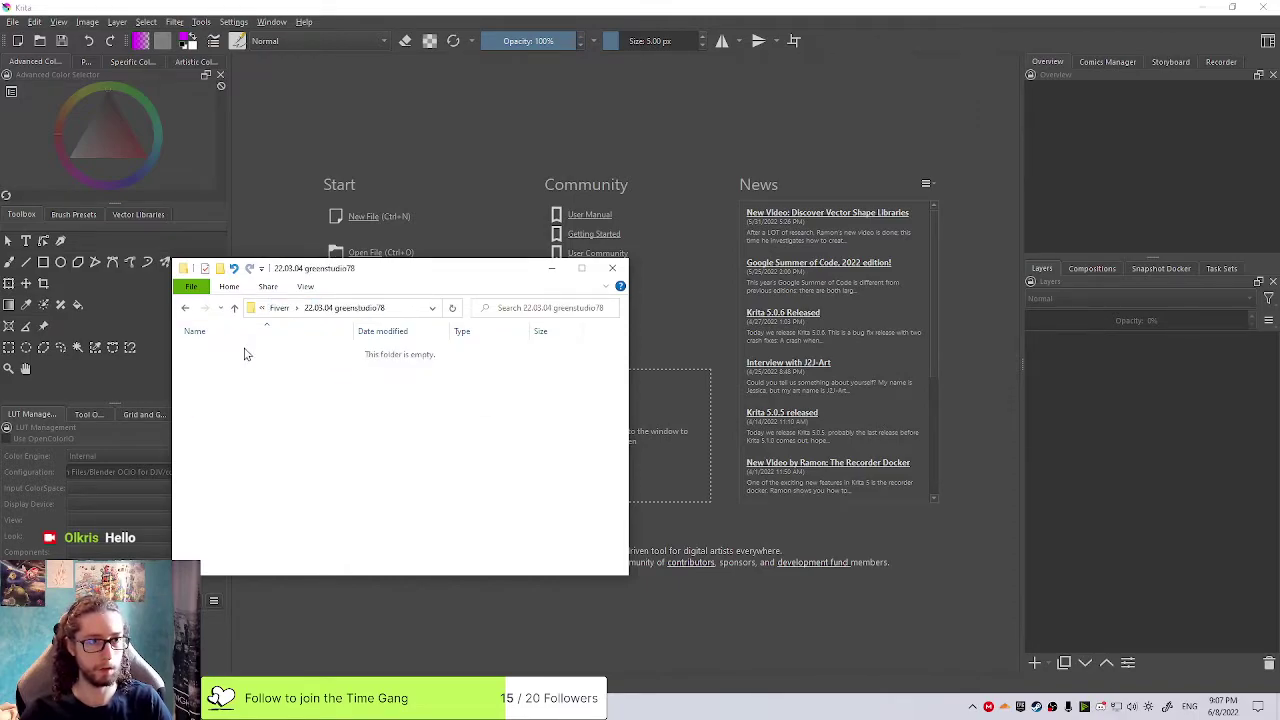
double_click(295, 353)
double_click(297, 352)
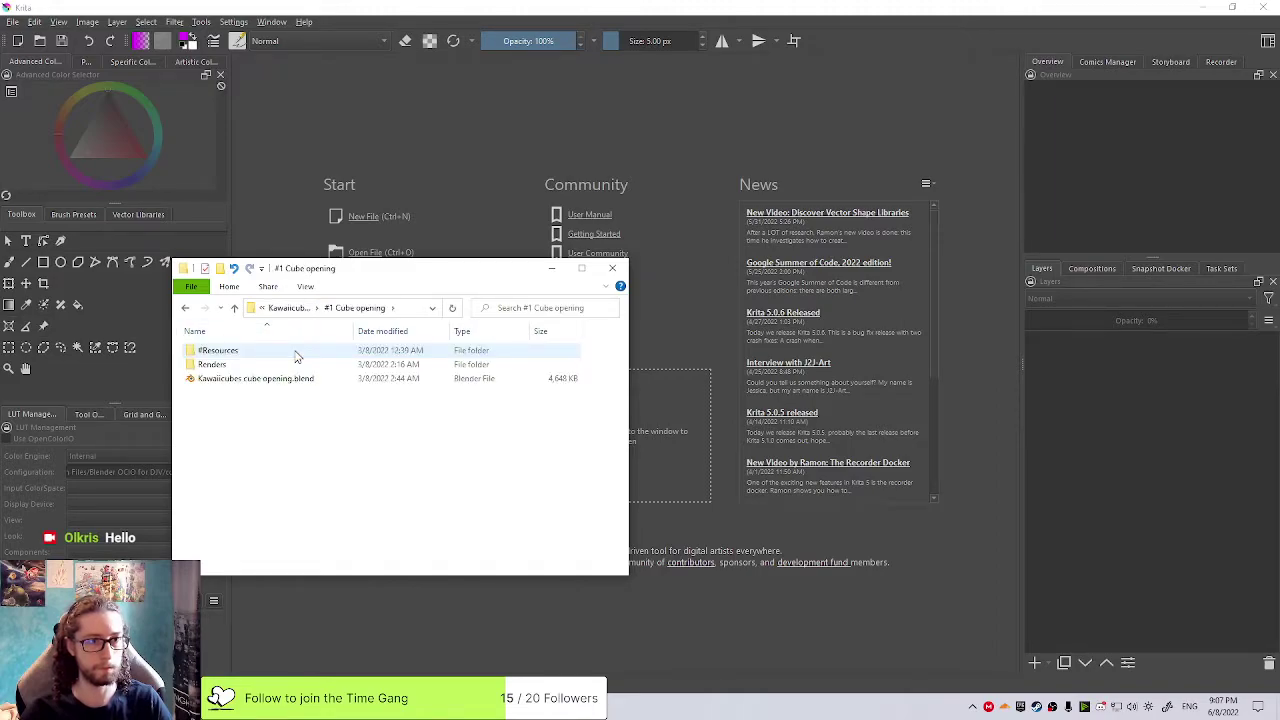
key(BackSpace)
key(BackSpace)
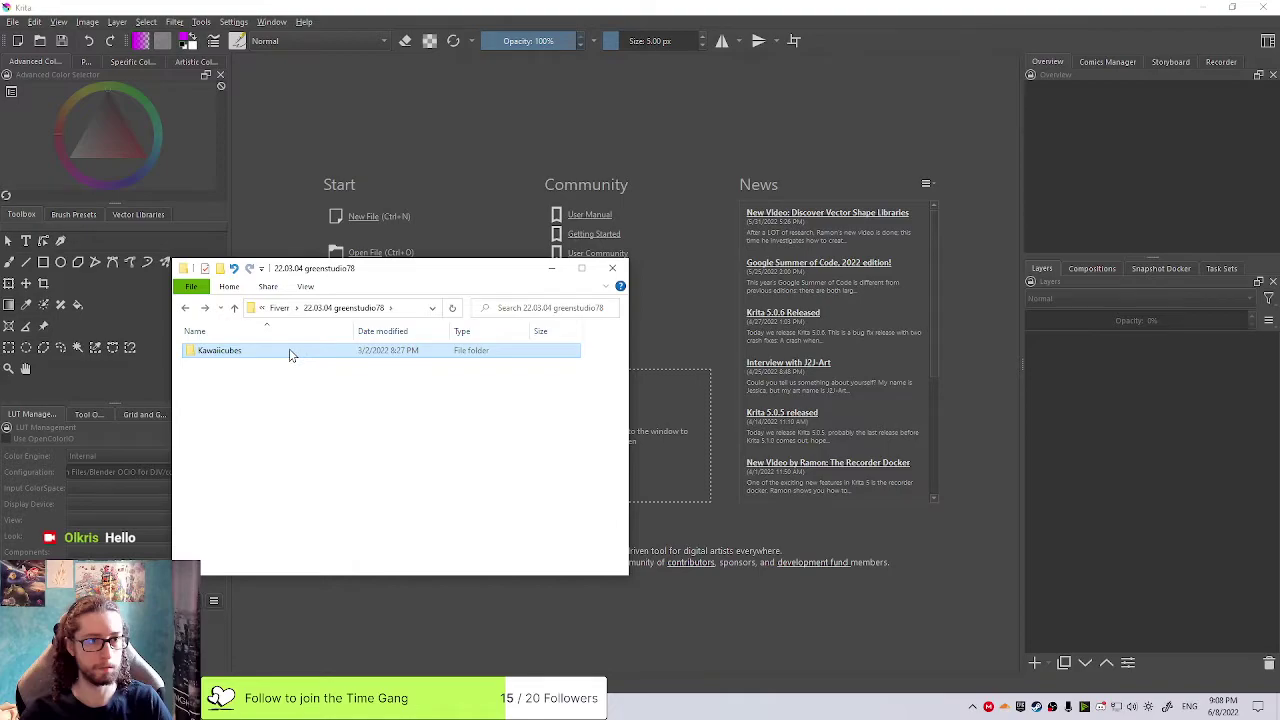
Move #Resources, Renders and the cube opening .blend file from #1 Cube opening directly into the 22.03.04 client folder, and delete the emptied Kawaiicubes folder
double_click(290, 353)
double_click(290, 352)
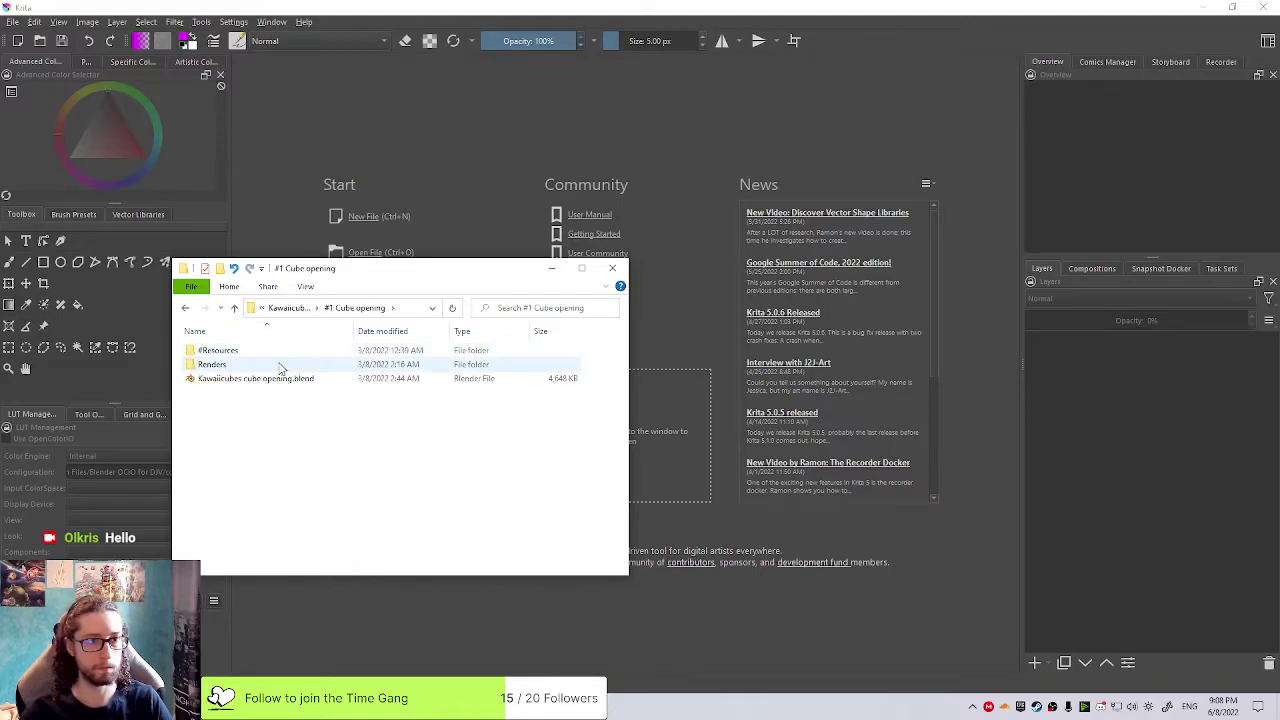
drag(297, 390, 312, 356)
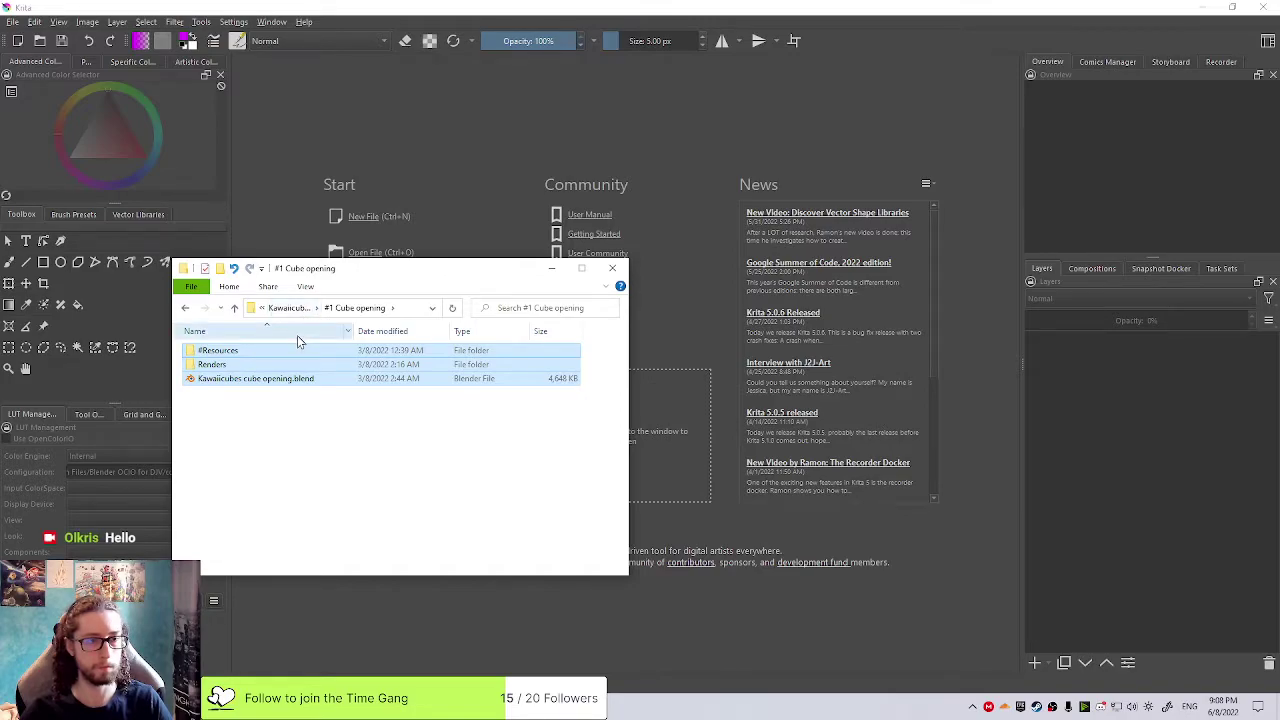
click(290, 308)
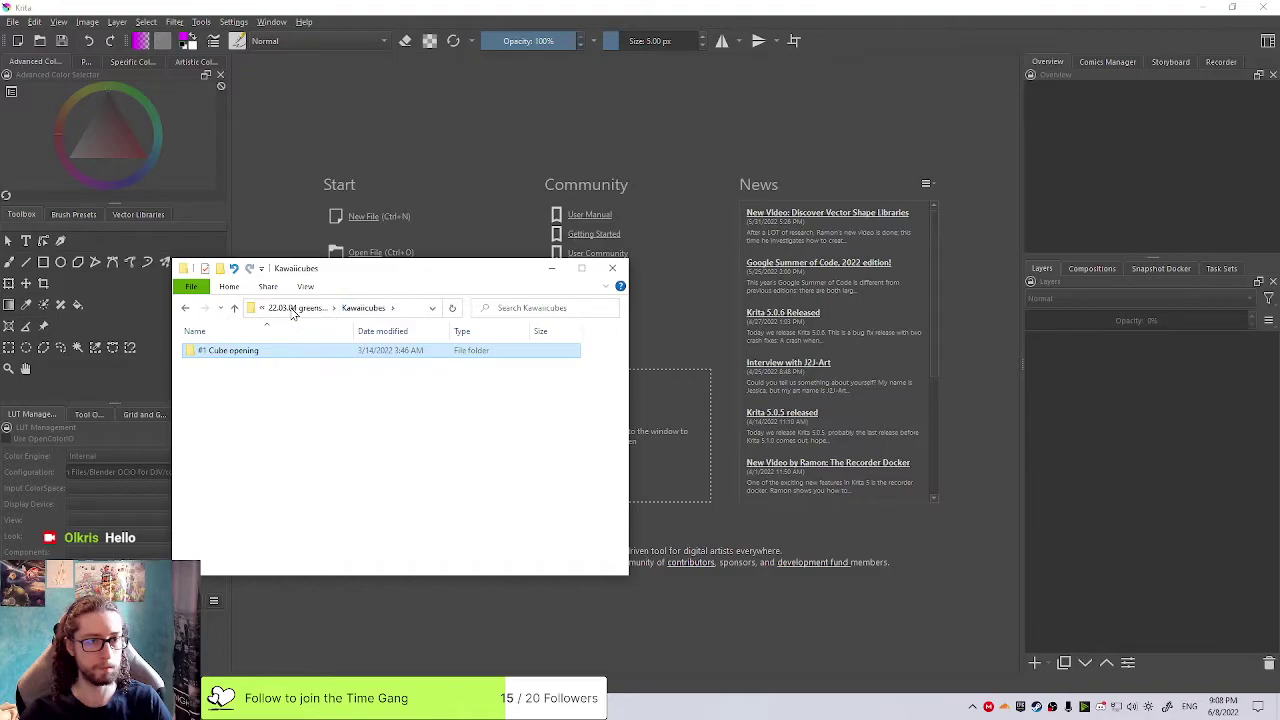
click(293, 310)
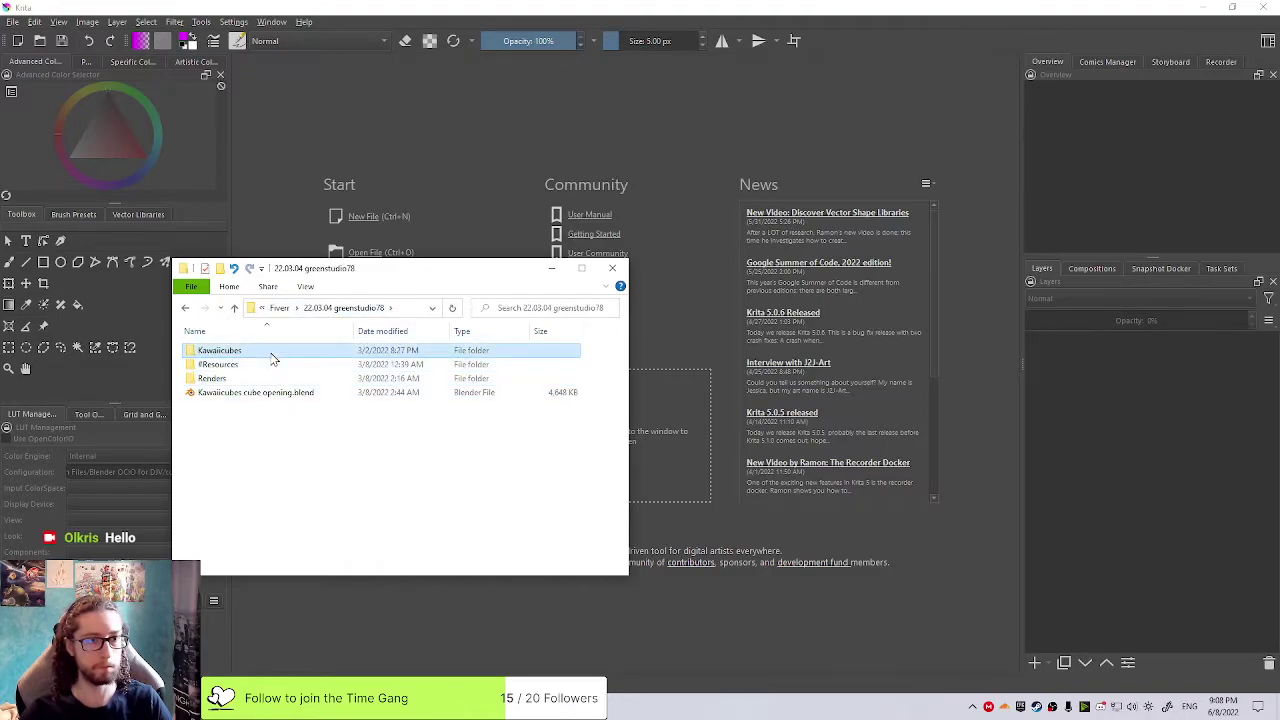
key(Delete)
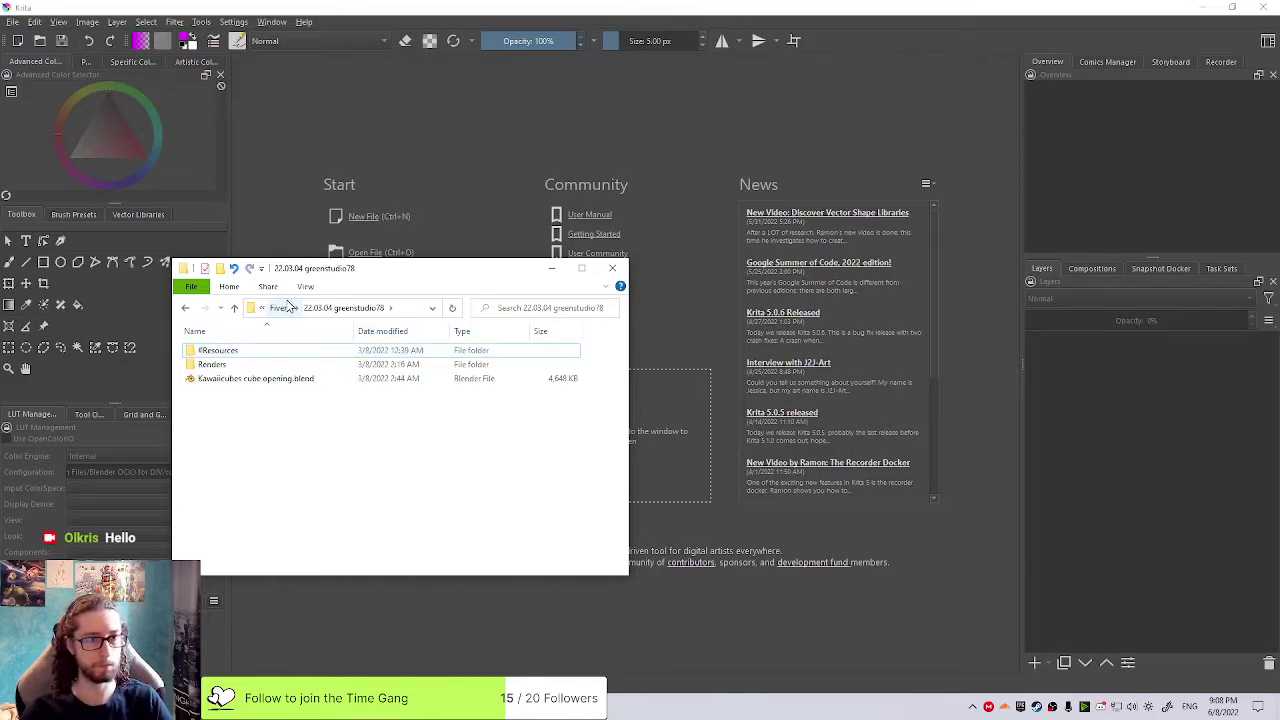
Return to #Commissions and examine the Octarian Glyphs folder inside Inkling Study Group
click(281, 309)
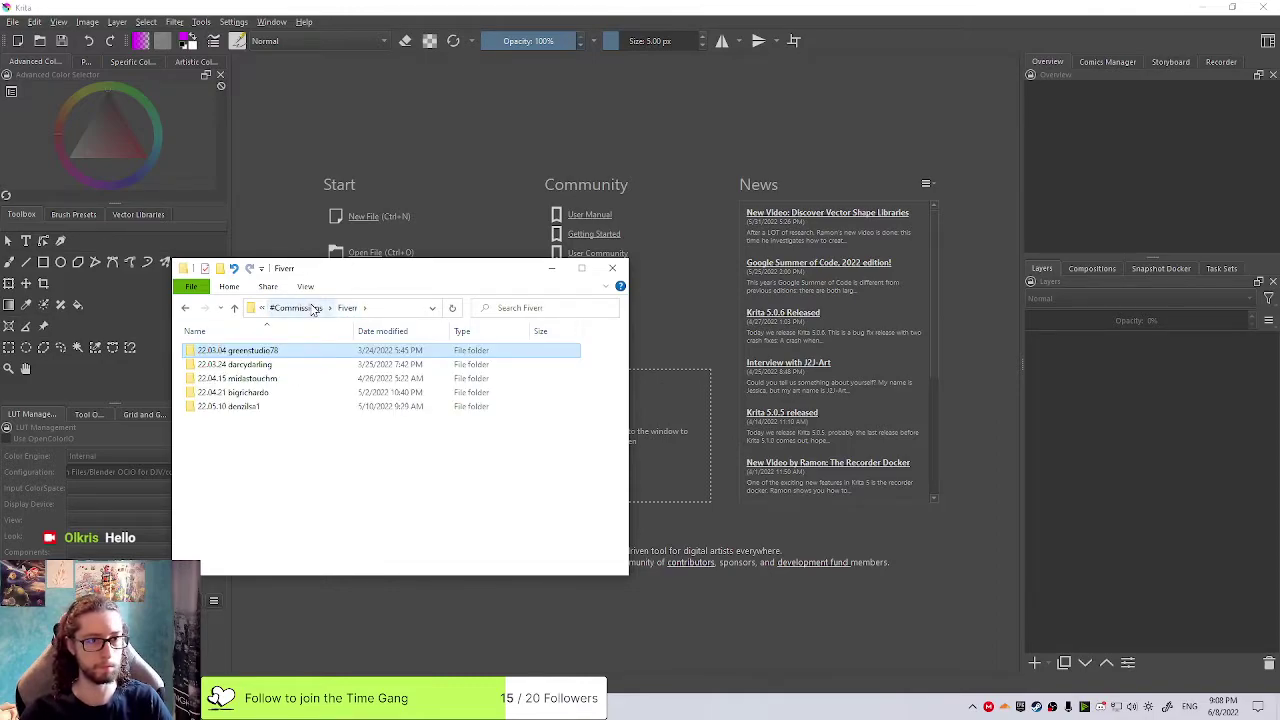
click(313, 309)
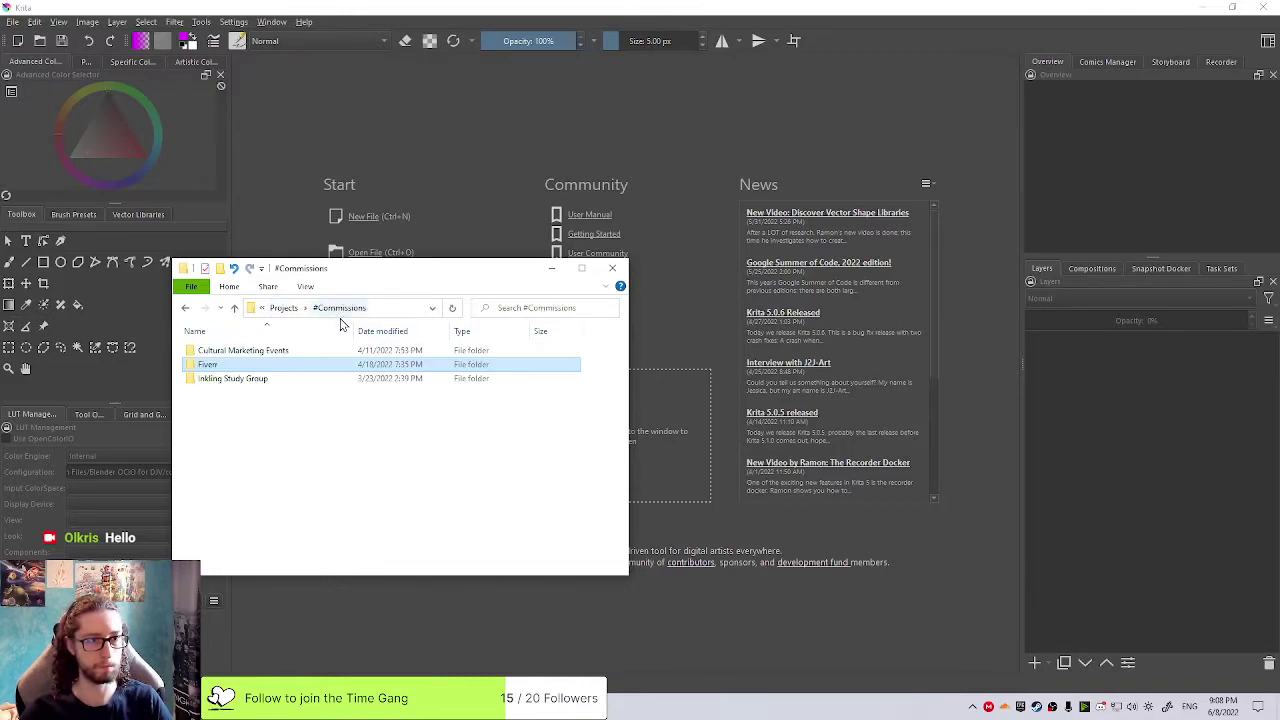
click(273, 381)
double_click(272, 381)
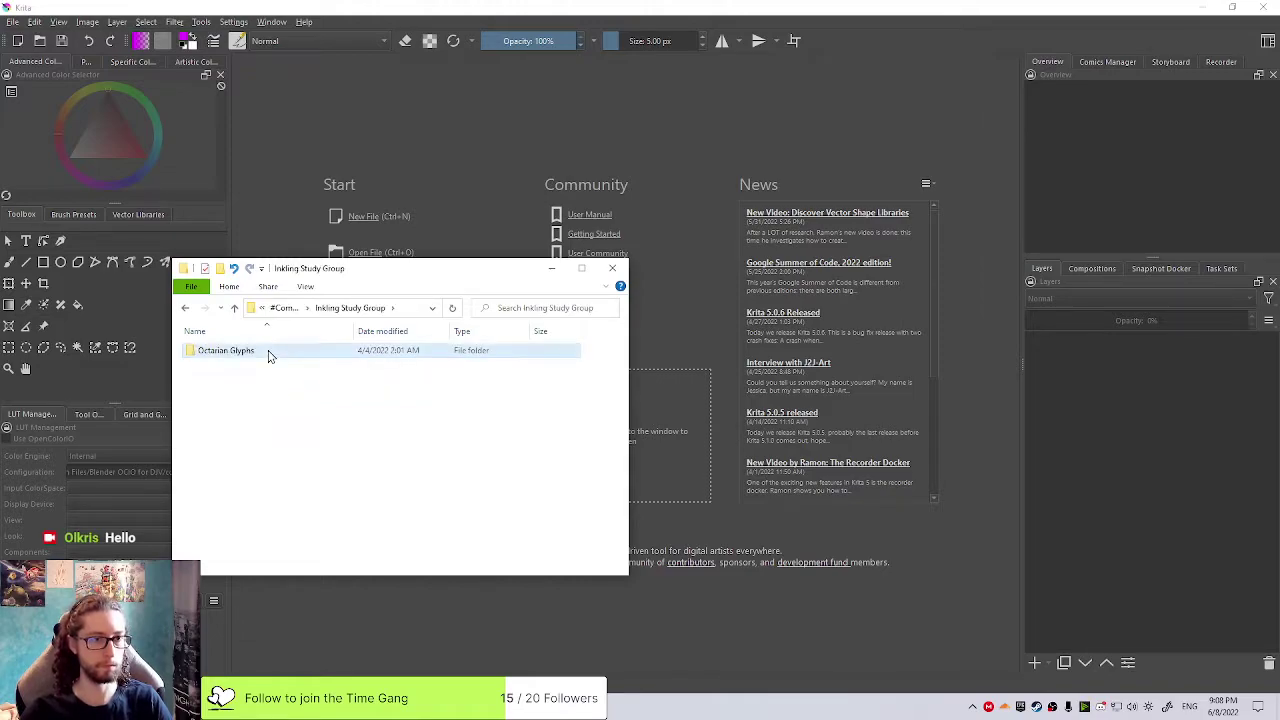
double_click(268, 352)
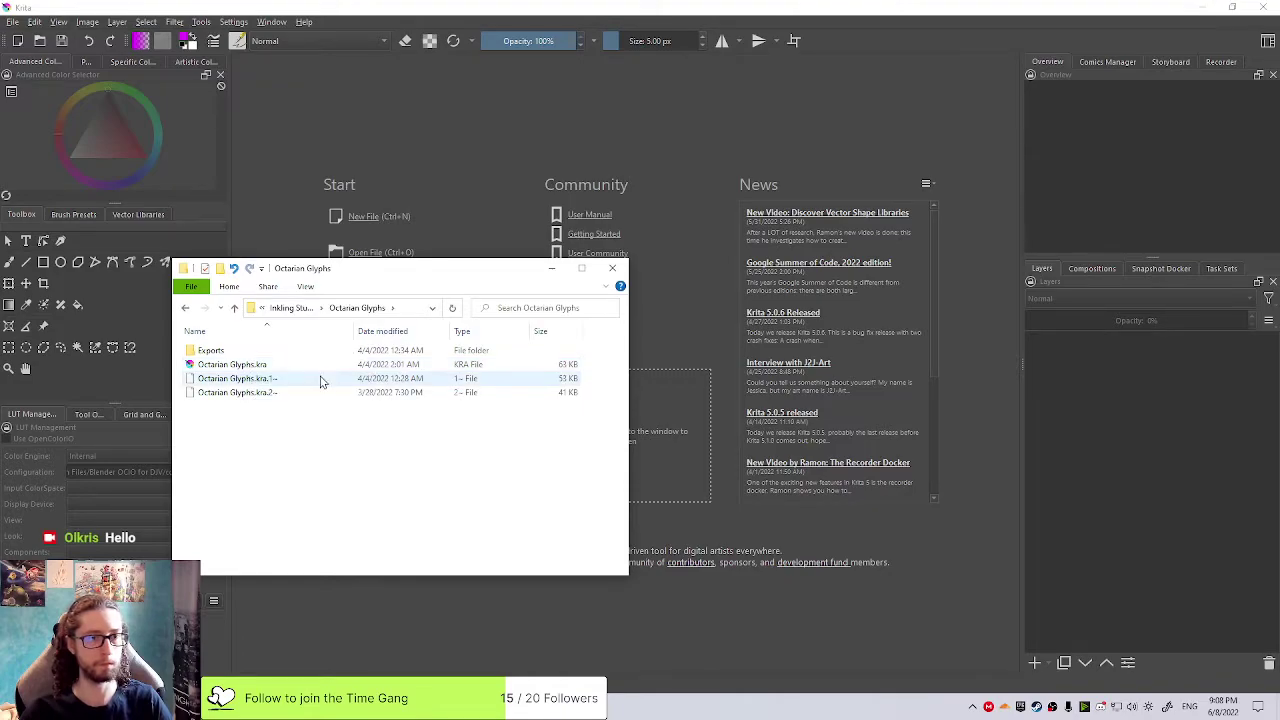
Go back up to #Commissions, rechecking the Inkling Study Group folder on the way
click(291, 308)
click(297, 292)
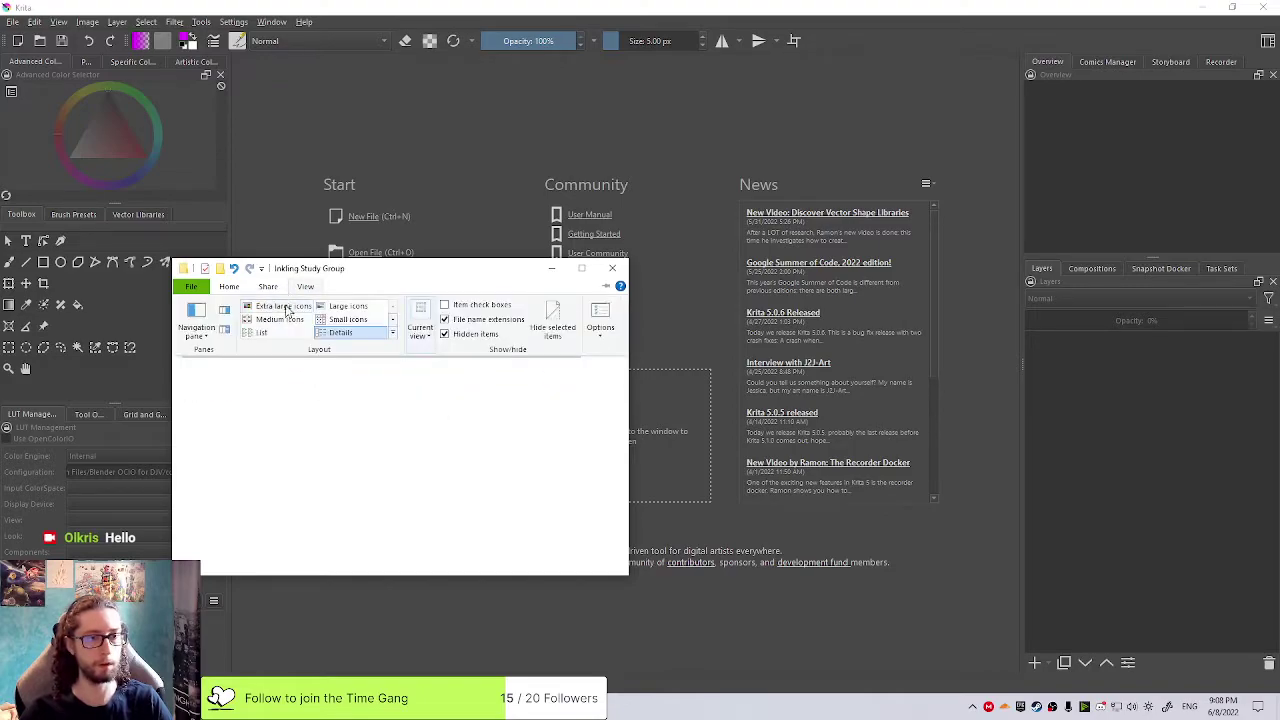
click(298, 392)
click(285, 308)
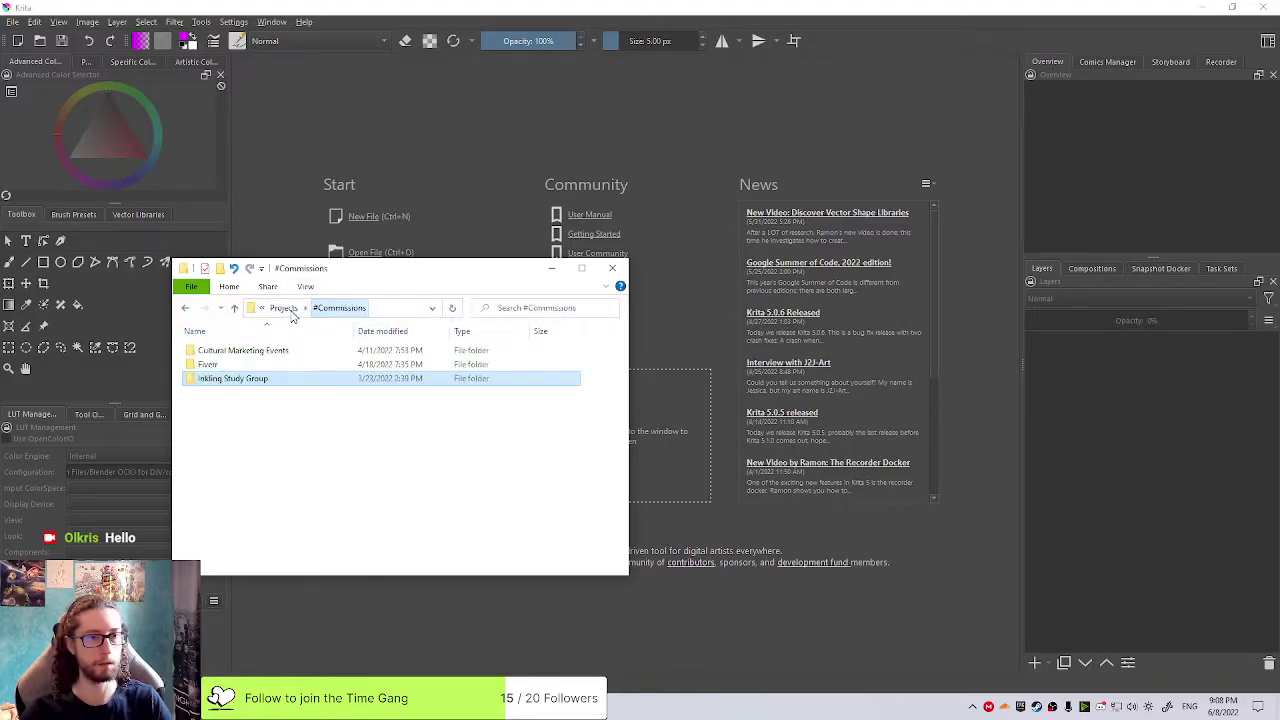
double_click(262, 377)
click(287, 308)
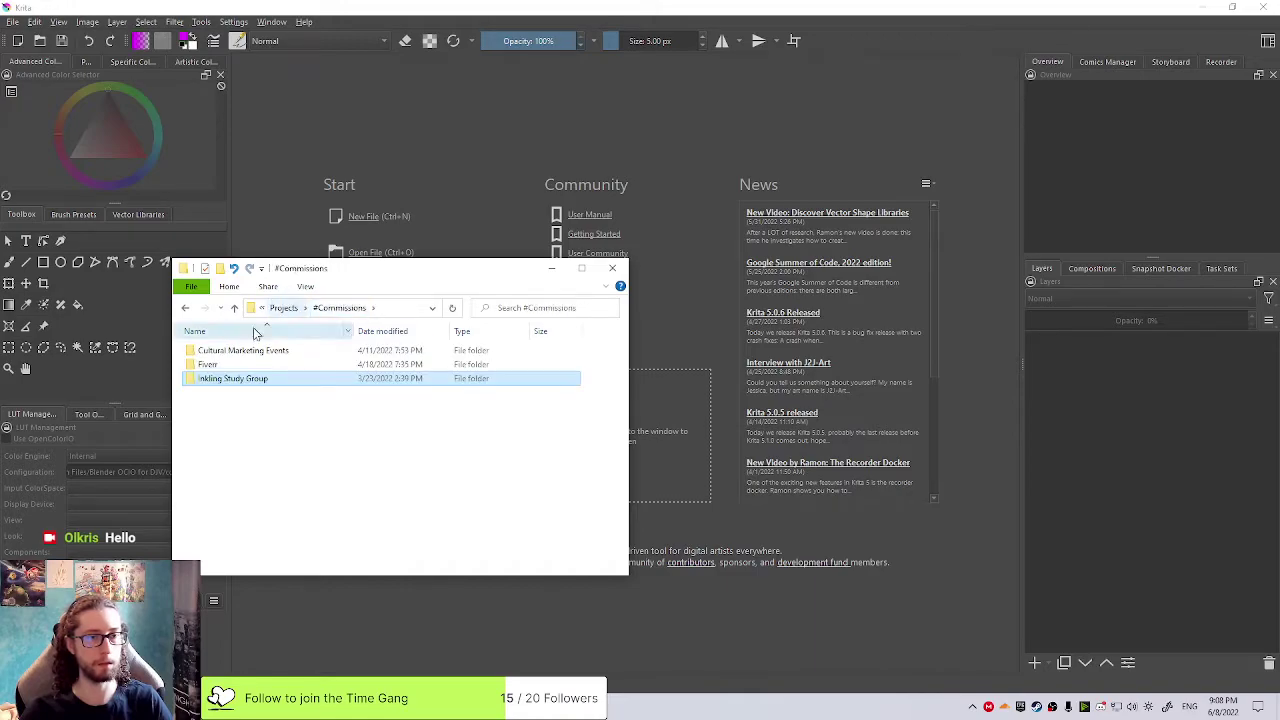
Open the Base Characters folder in the Exports of Octarian Glyphs and look through the glyph PNG images
double_click(215, 379)
double_click(224, 351)
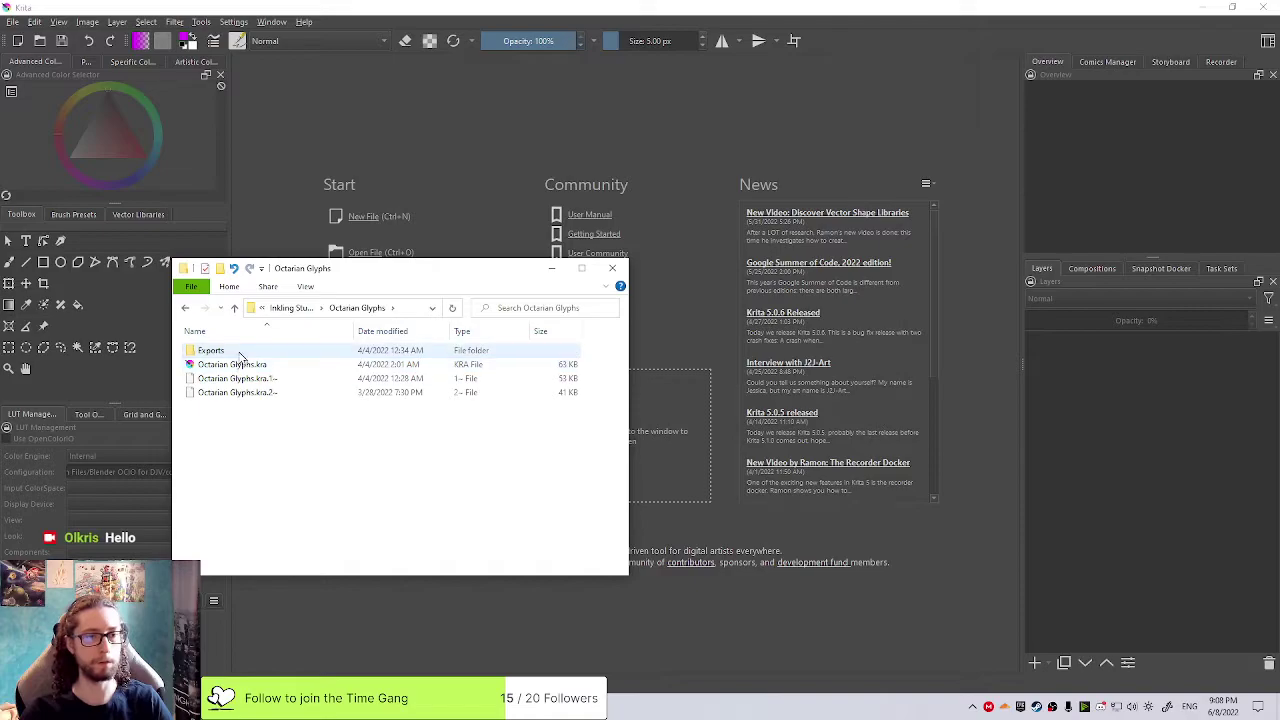
double_click(230, 351)
double_click(230, 351)
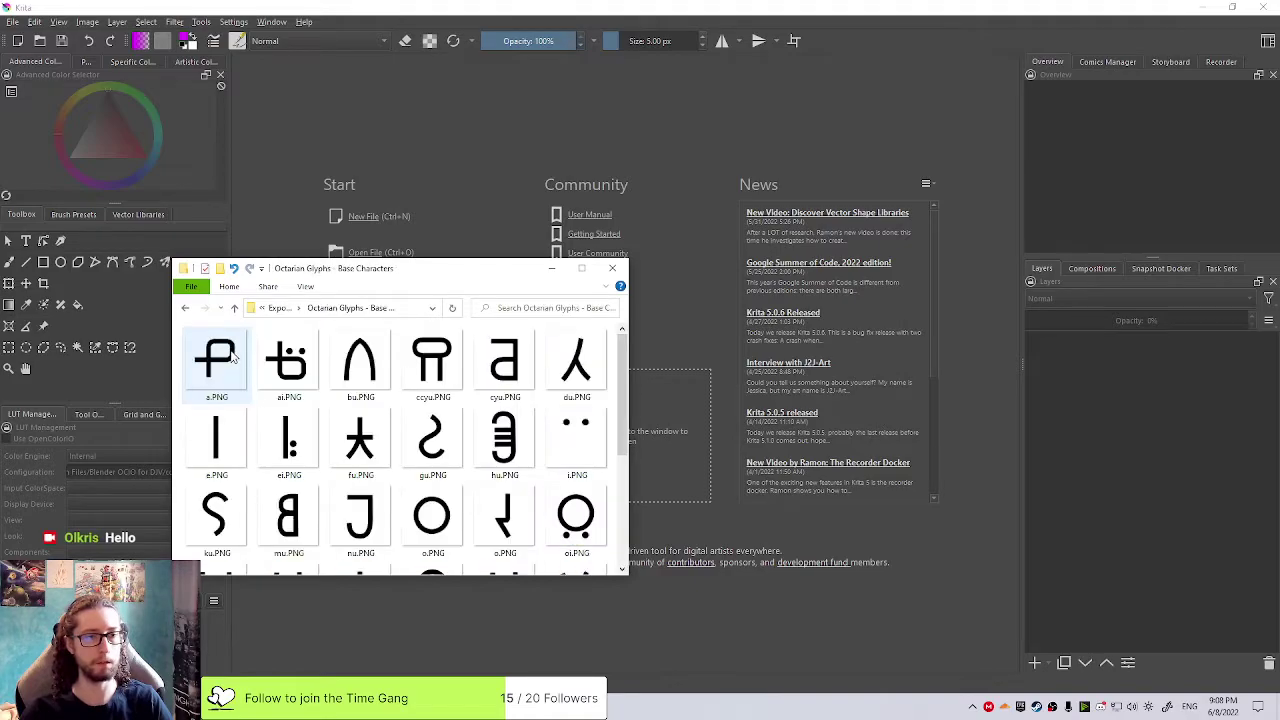
scroll(206, 370, down, 3)
scroll(206, 370, up, 3)
scroll(206, 370, down, 3)
scroll(205, 370, up, 3)
scroll(205, 370, down, 3)
scroll(205, 370, up, 3)
scroll(205, 370, down, 3)
Inspect the Octarian Glyphs - Base Characters.zip archive in Exports, close it, and return to the Octarian Glyphs folder
key(alt+Left)
double_click(233, 367)
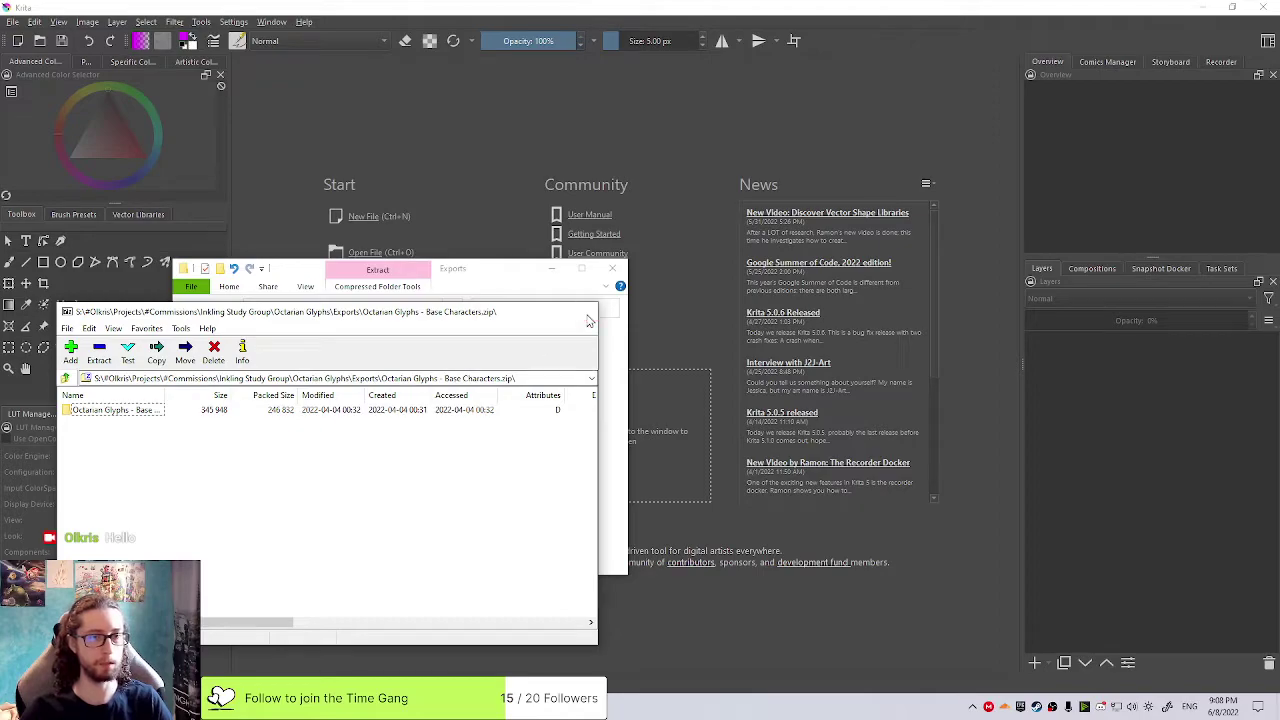
click(582, 311)
click(298, 310)
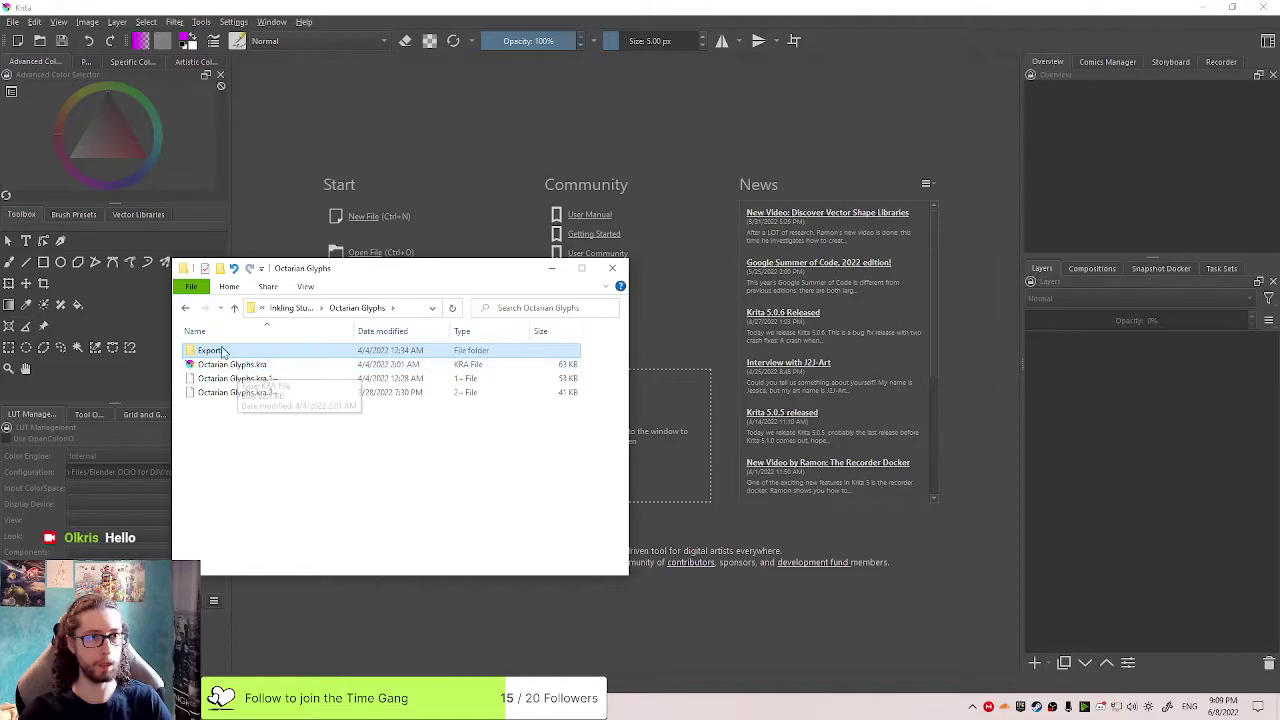
Open Krita's configuration at the general File Handling settings
click(12, 21)
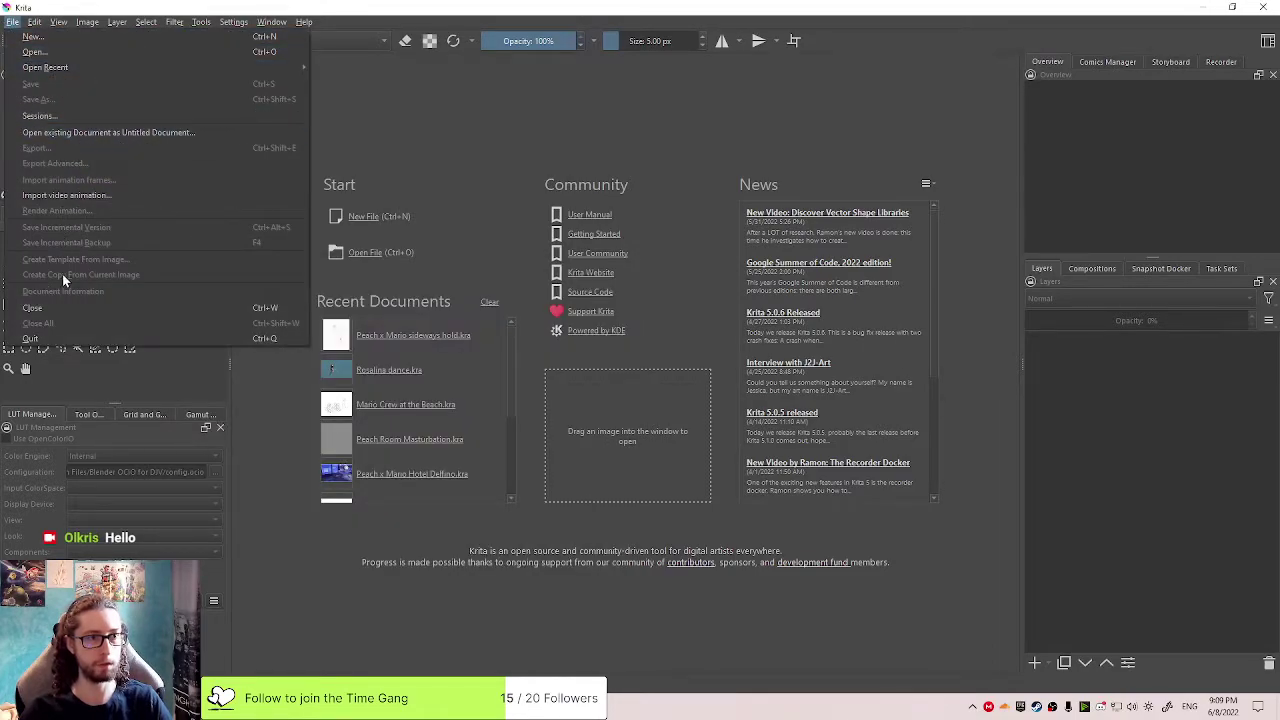
mouse_move(40, 70)
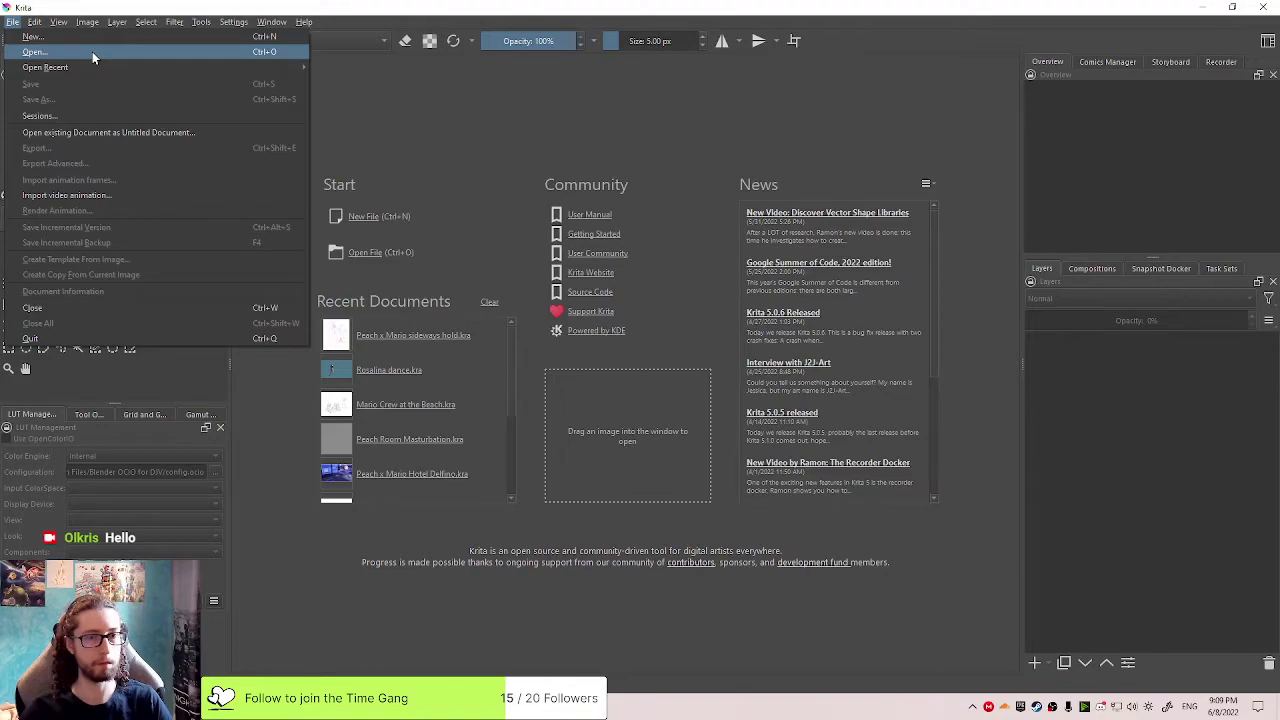
mouse_move(34, 21)
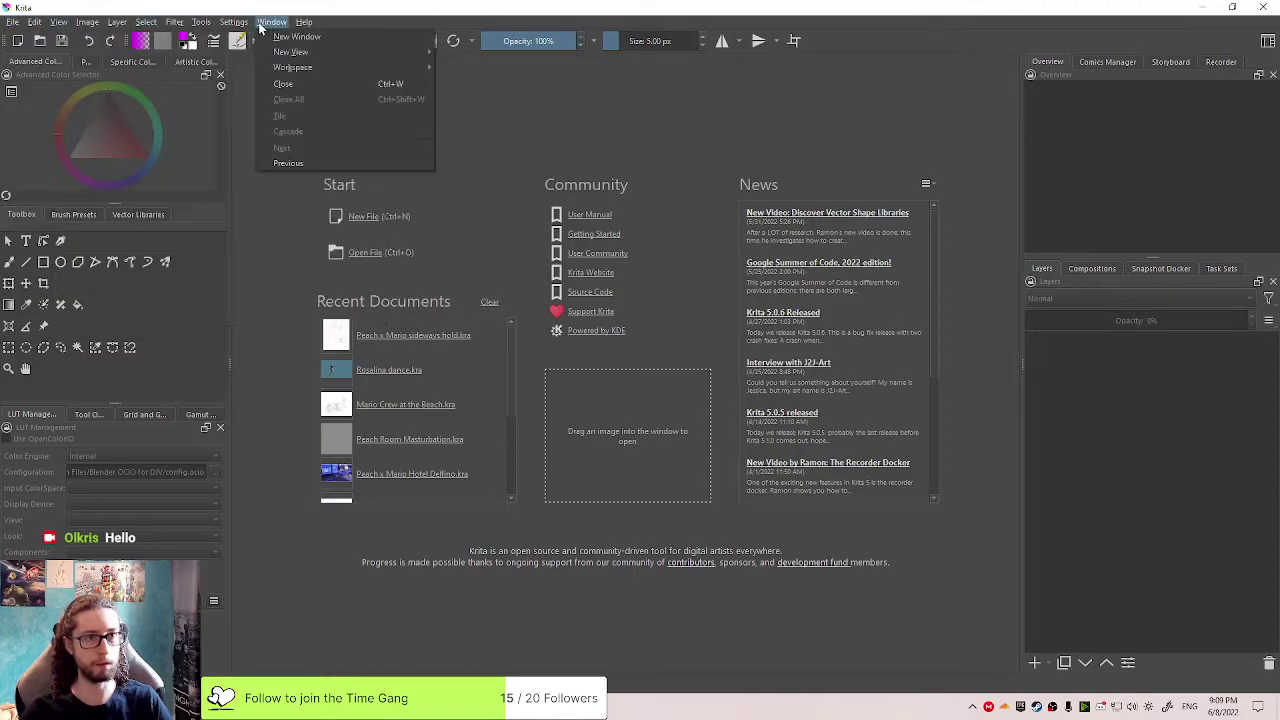
mouse_move(236, 23)
click(272, 37)
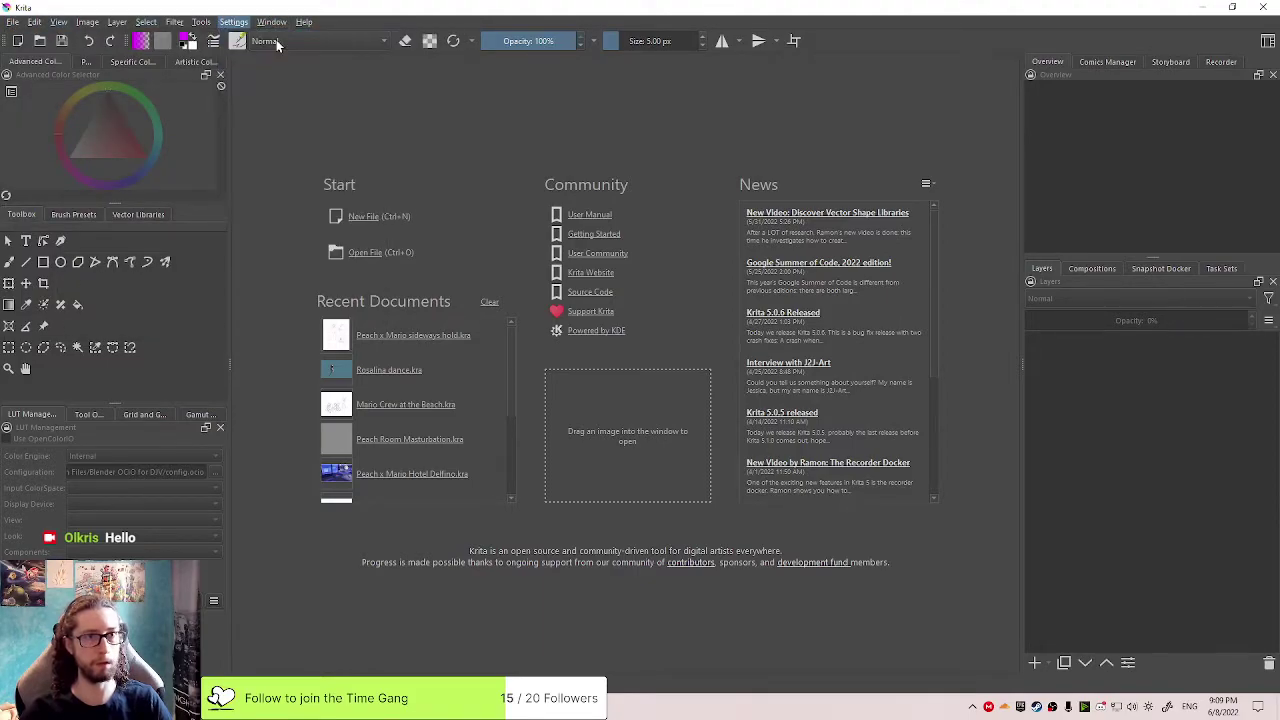
click(416, 165)
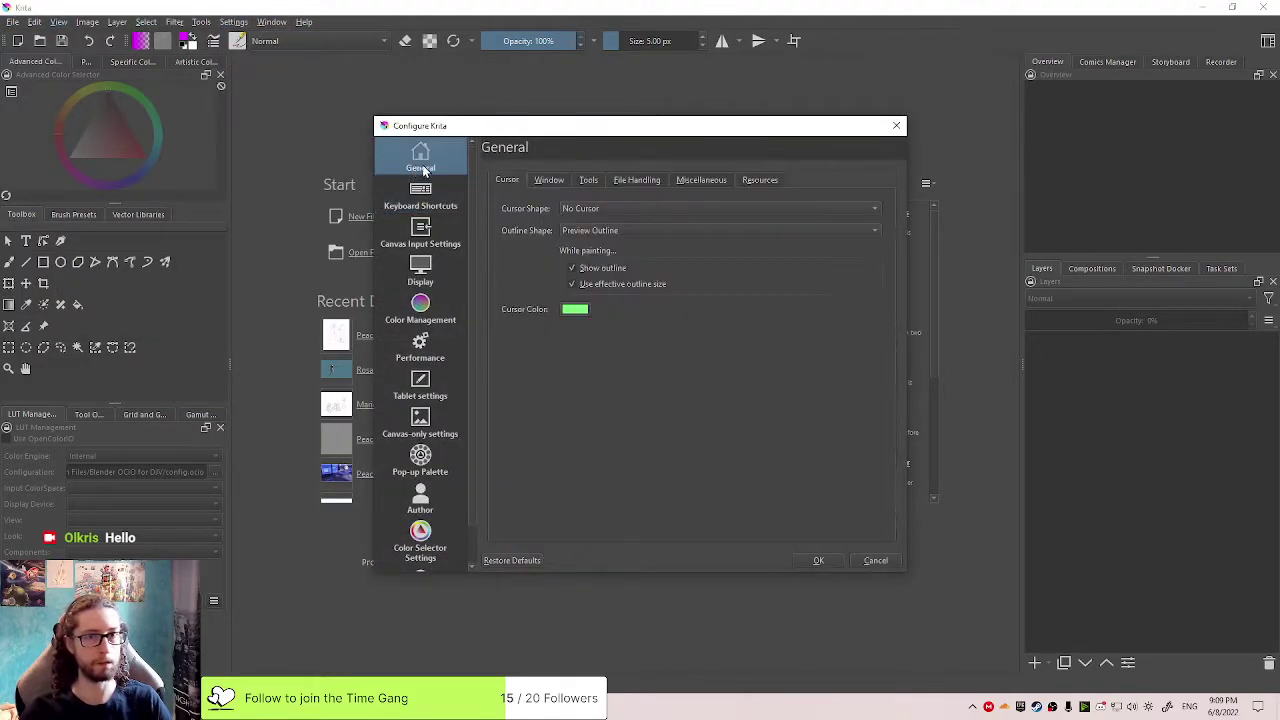
click(628, 182)
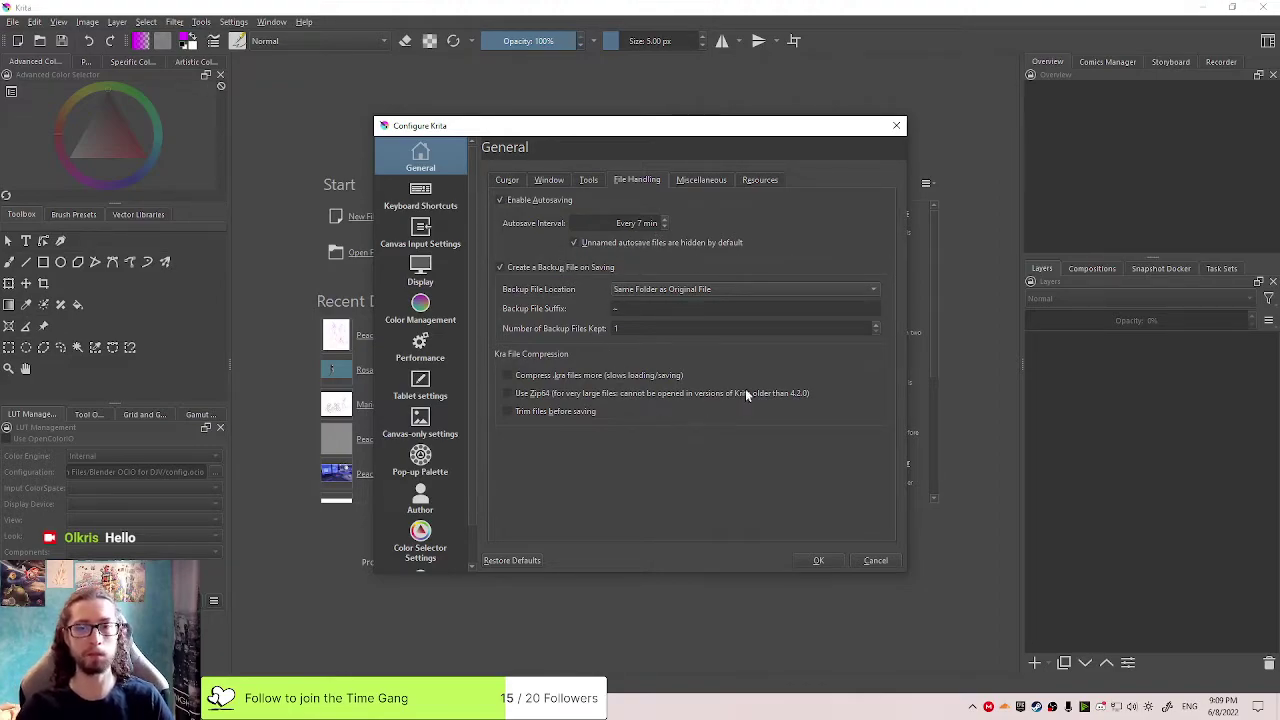
Set the number of backup files kept to 2 and try Temporary File Location as the backup file location
click(788, 292)
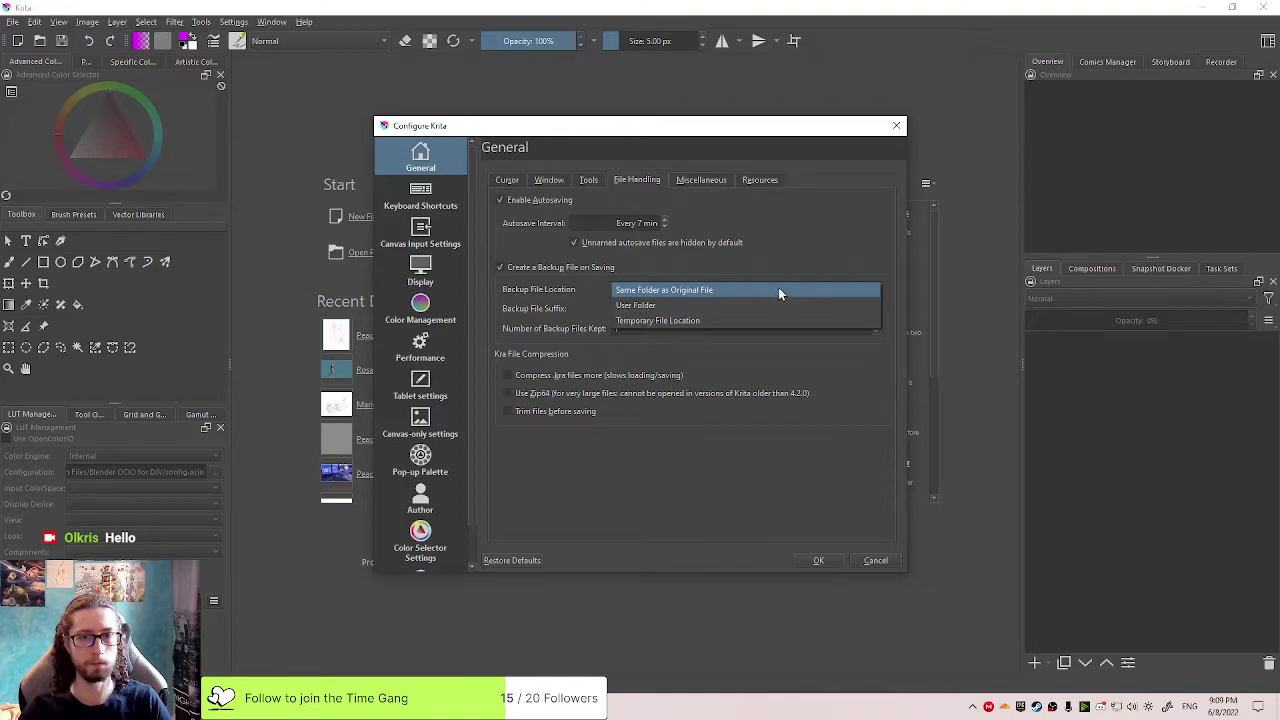
key(Escape)
click(650, 306)
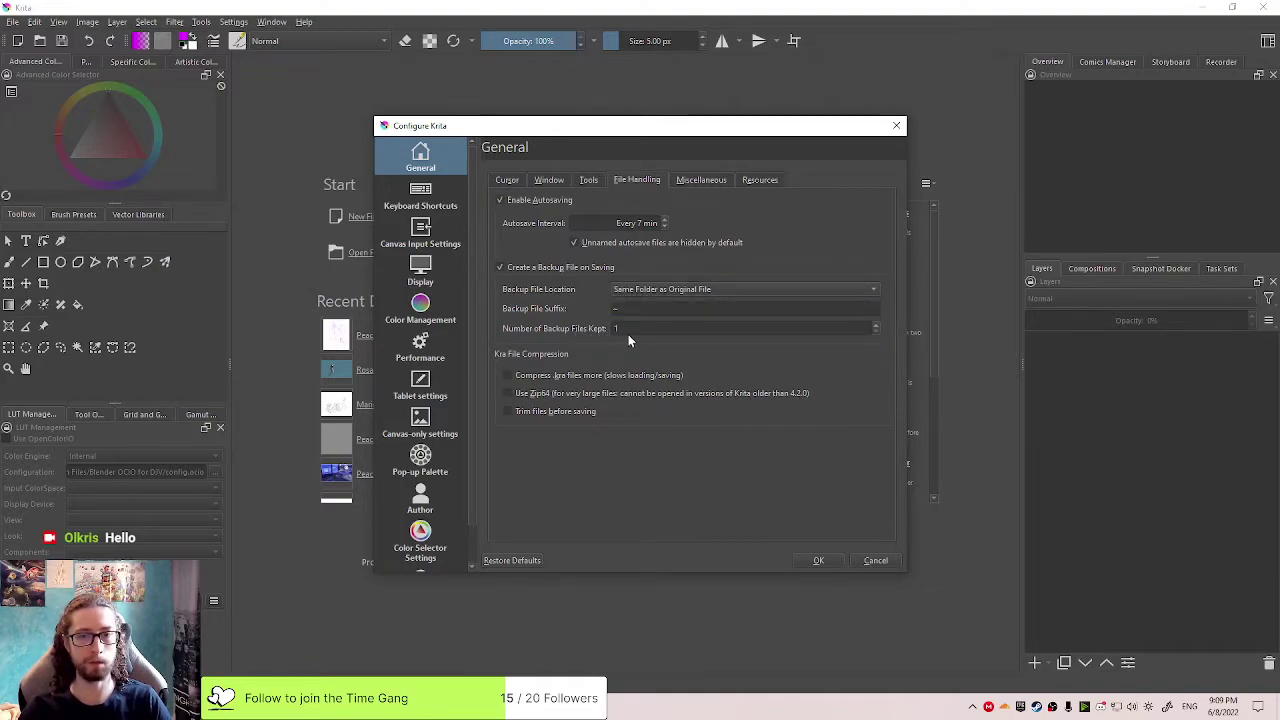
click(762, 289)
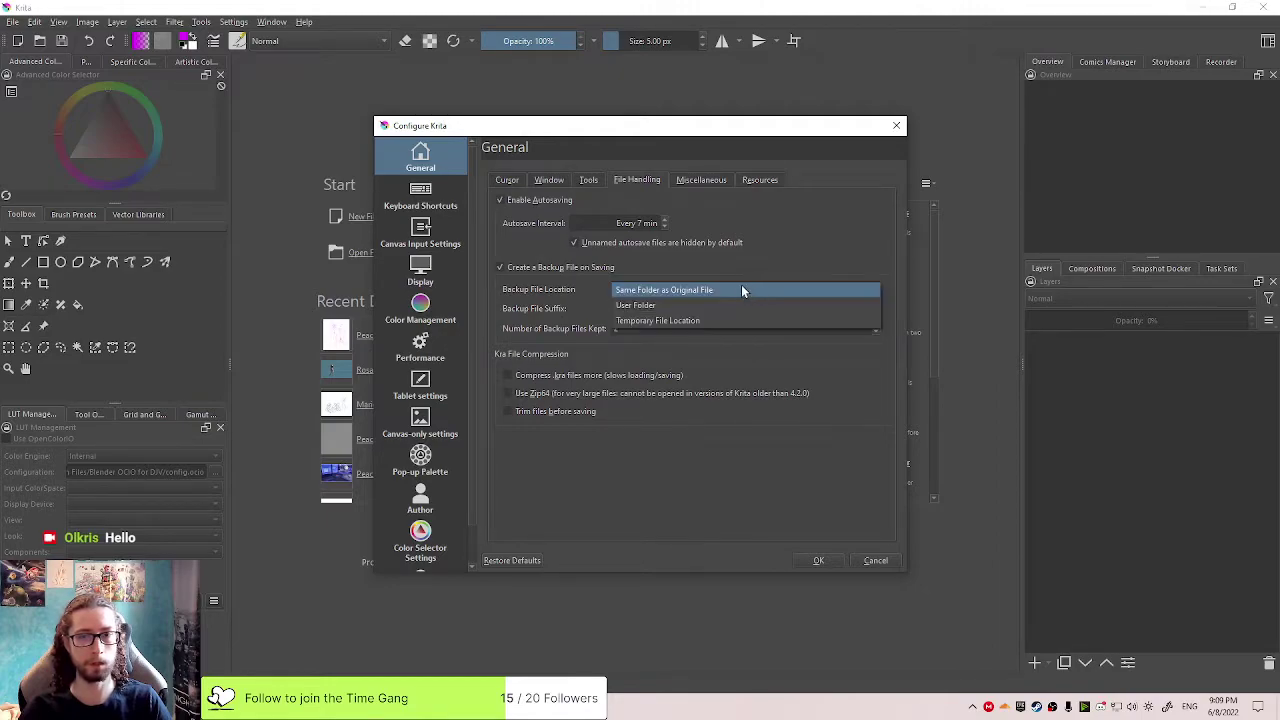
click(663, 305)
click(665, 294)
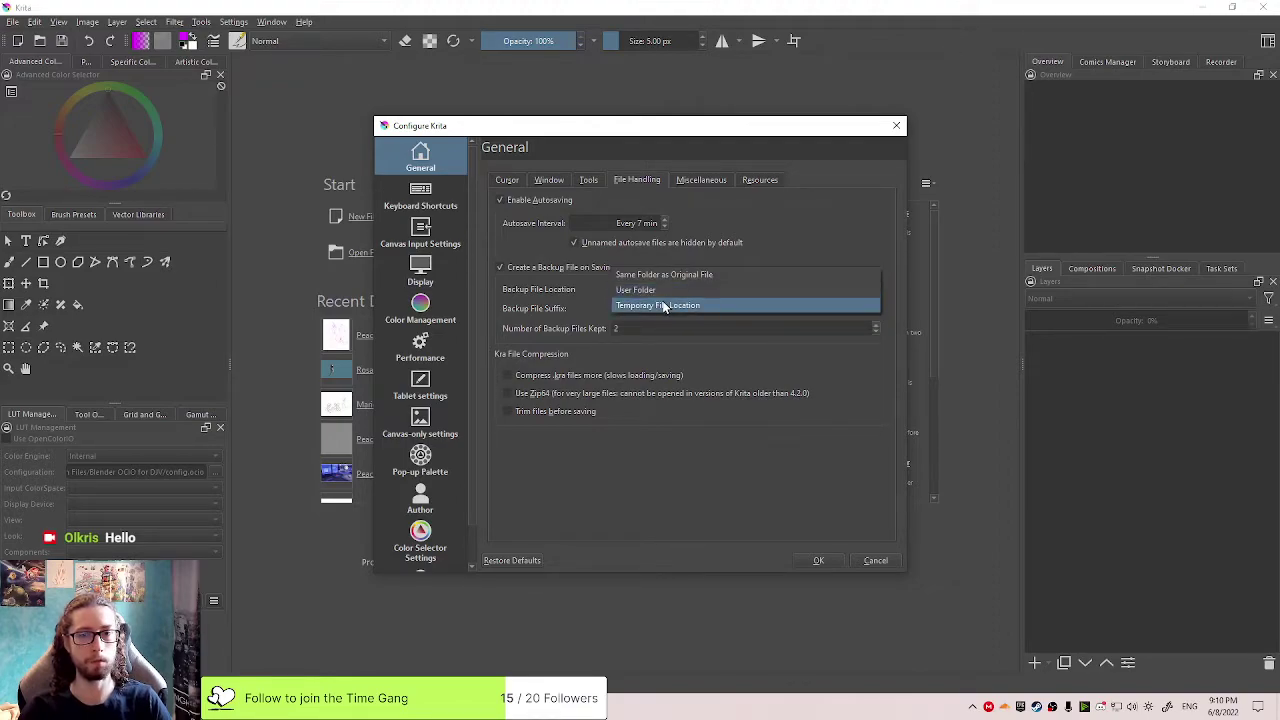
click(663, 305)
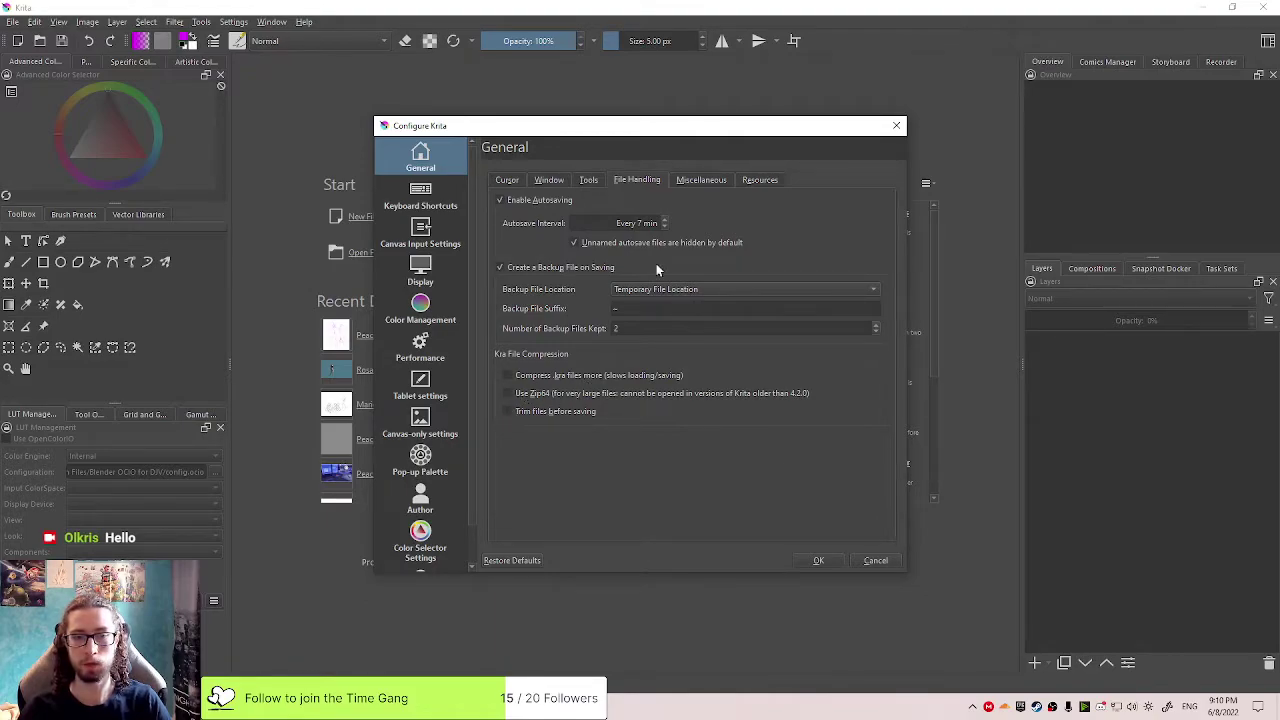
Set the backup file location to User Folder and apply the configuration
click(669, 288)
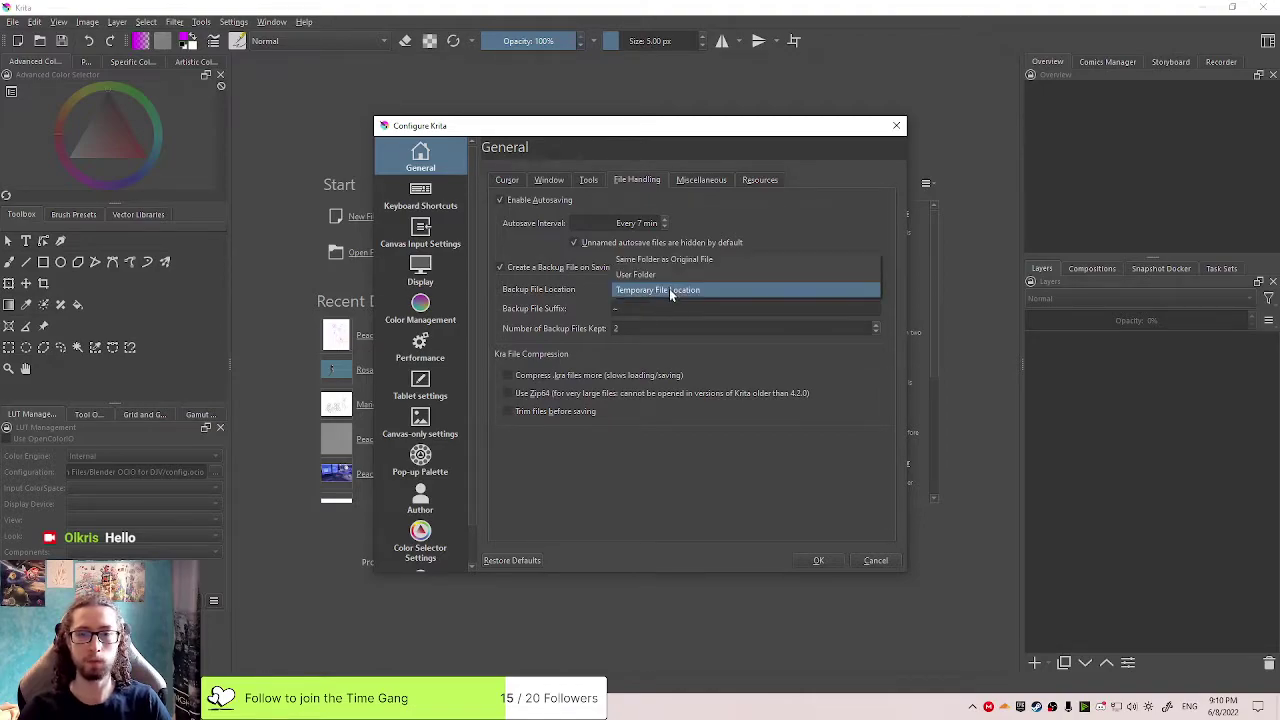
click(659, 275)
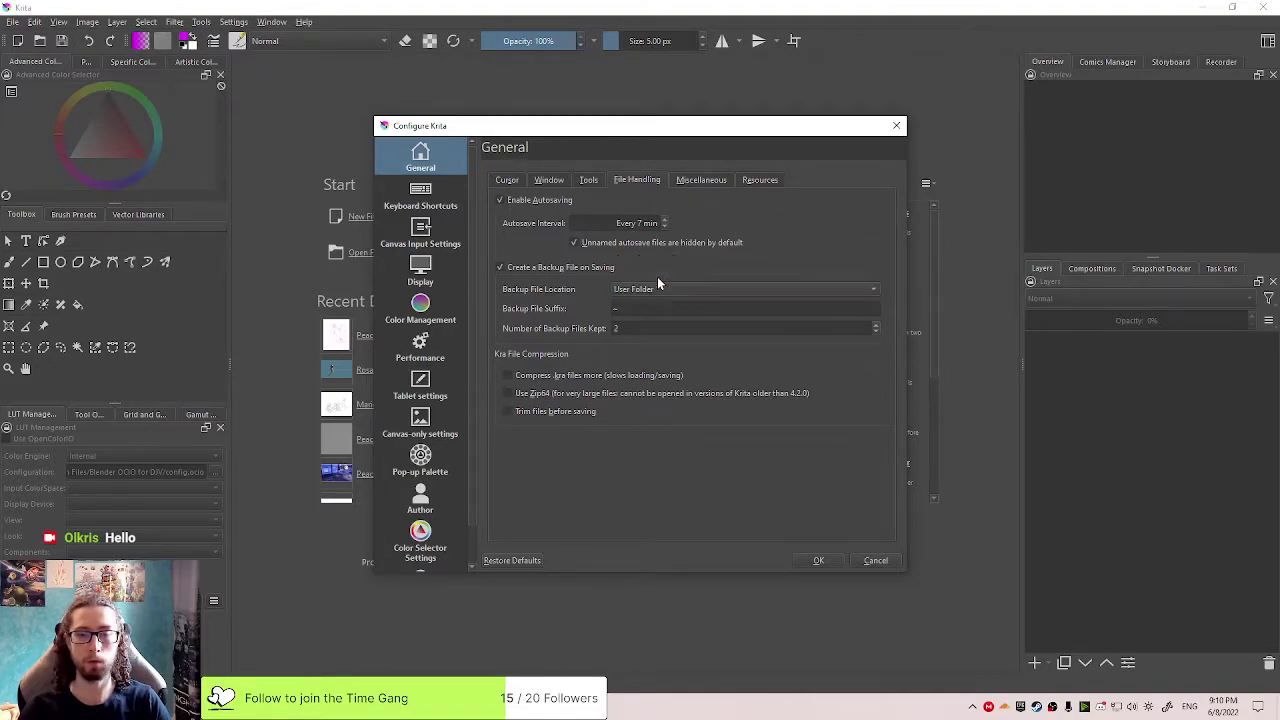
click(819, 561)
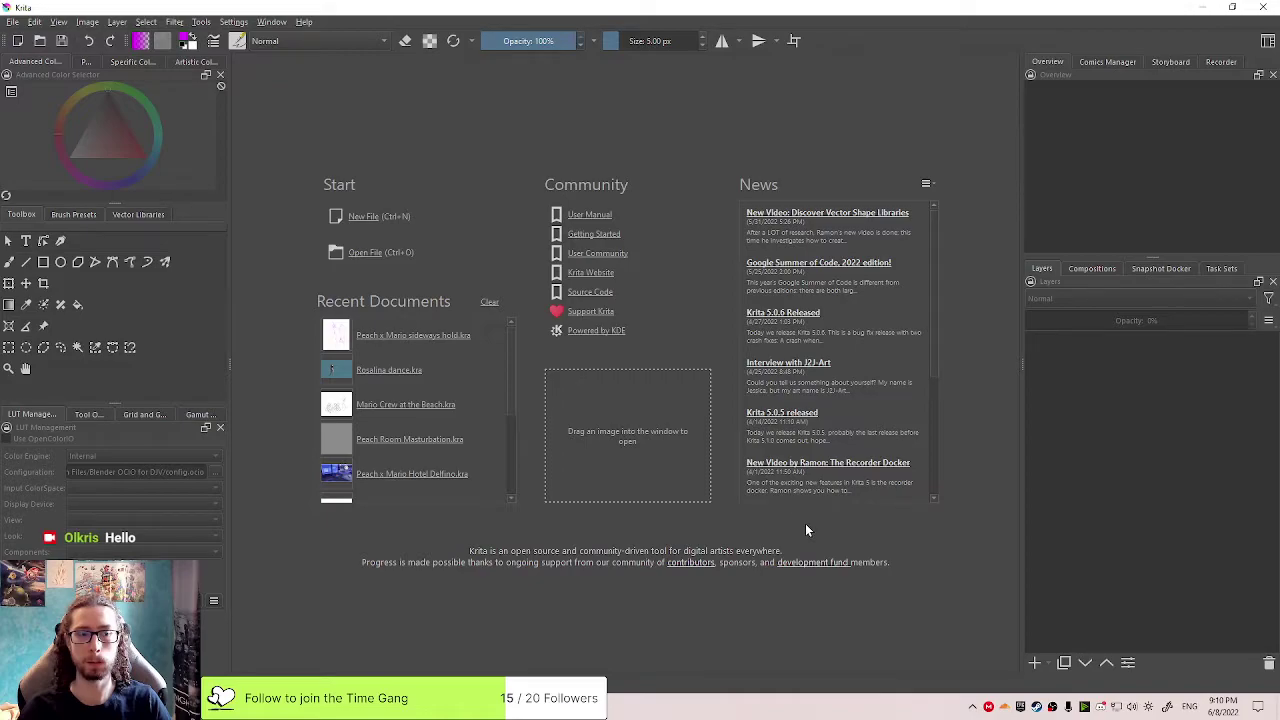
Browse from This PC through Local Disk (C:) and Users to the personal profile folder and its Documents, then return to Krita
click(225, 706)
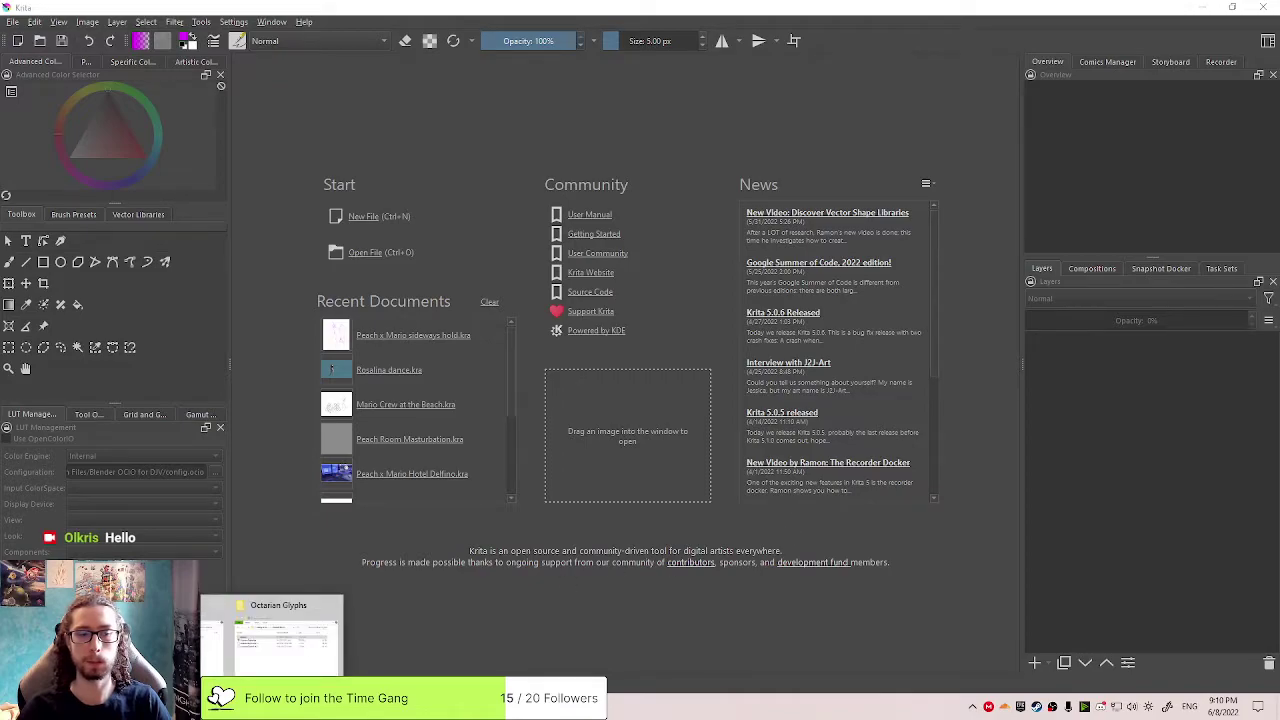
click(271, 706)
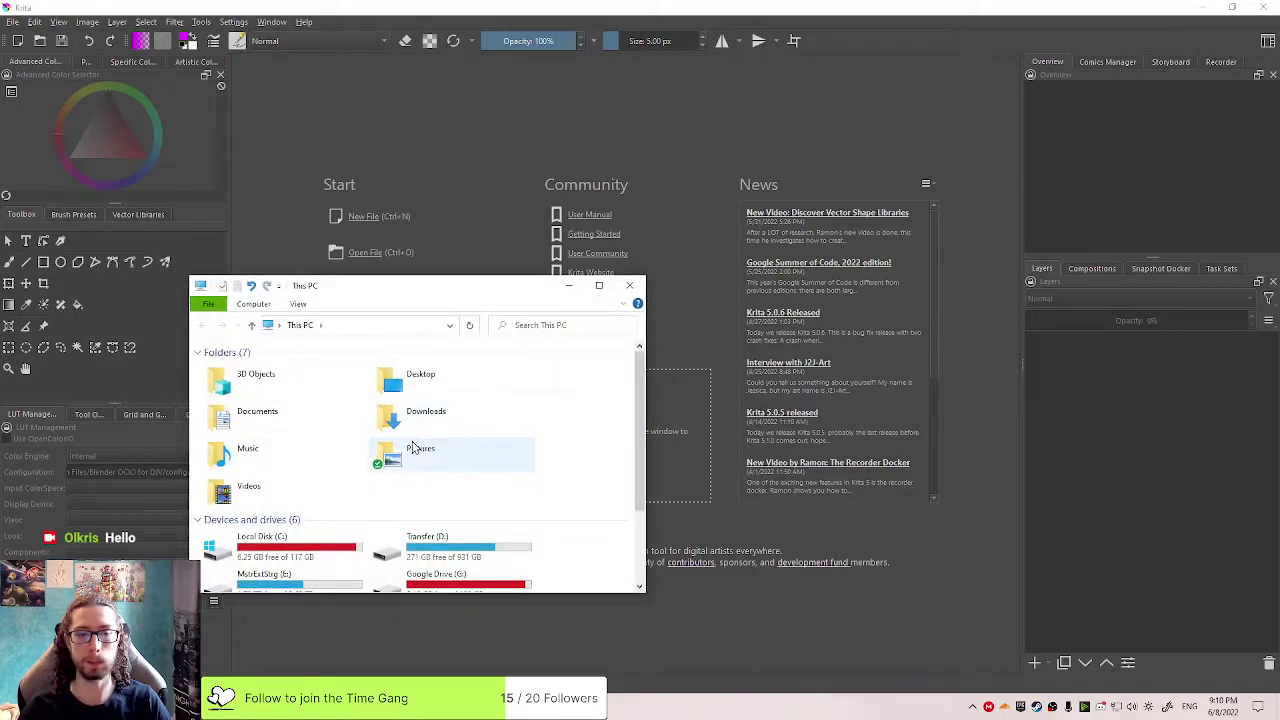
scroll(415, 447, down, 1)
double_click(258, 476)
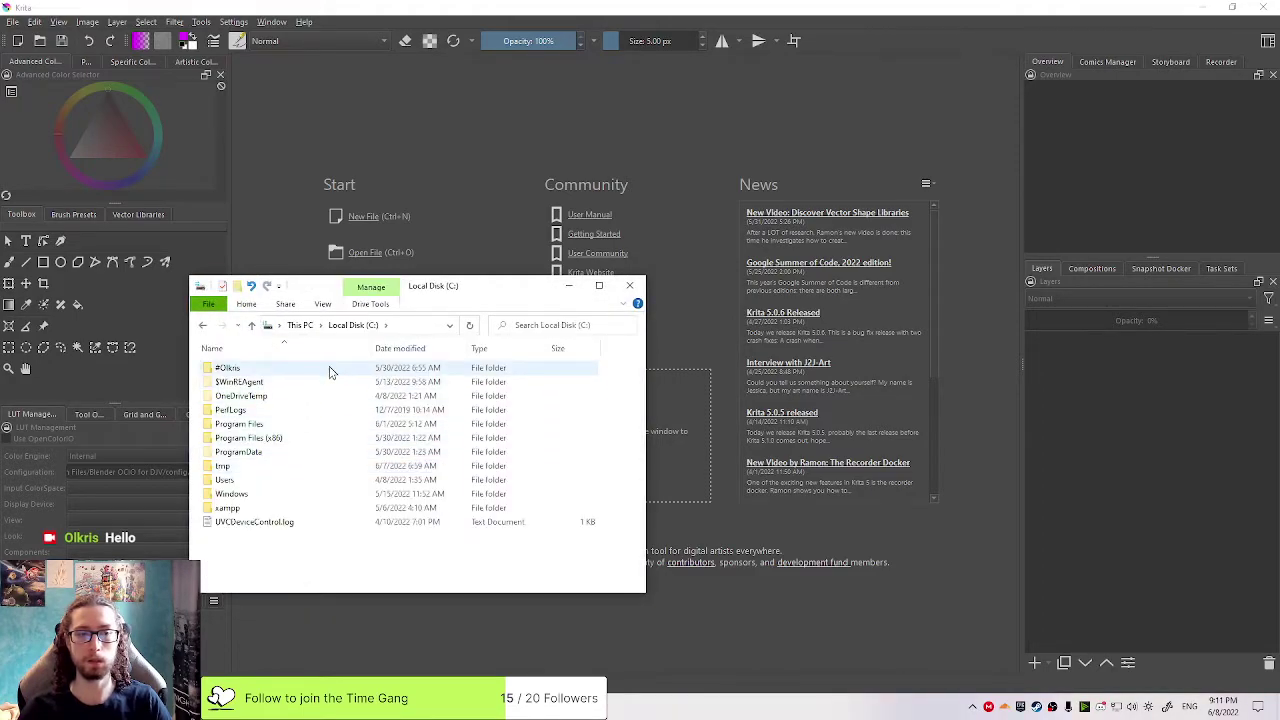
double_click(228, 480)
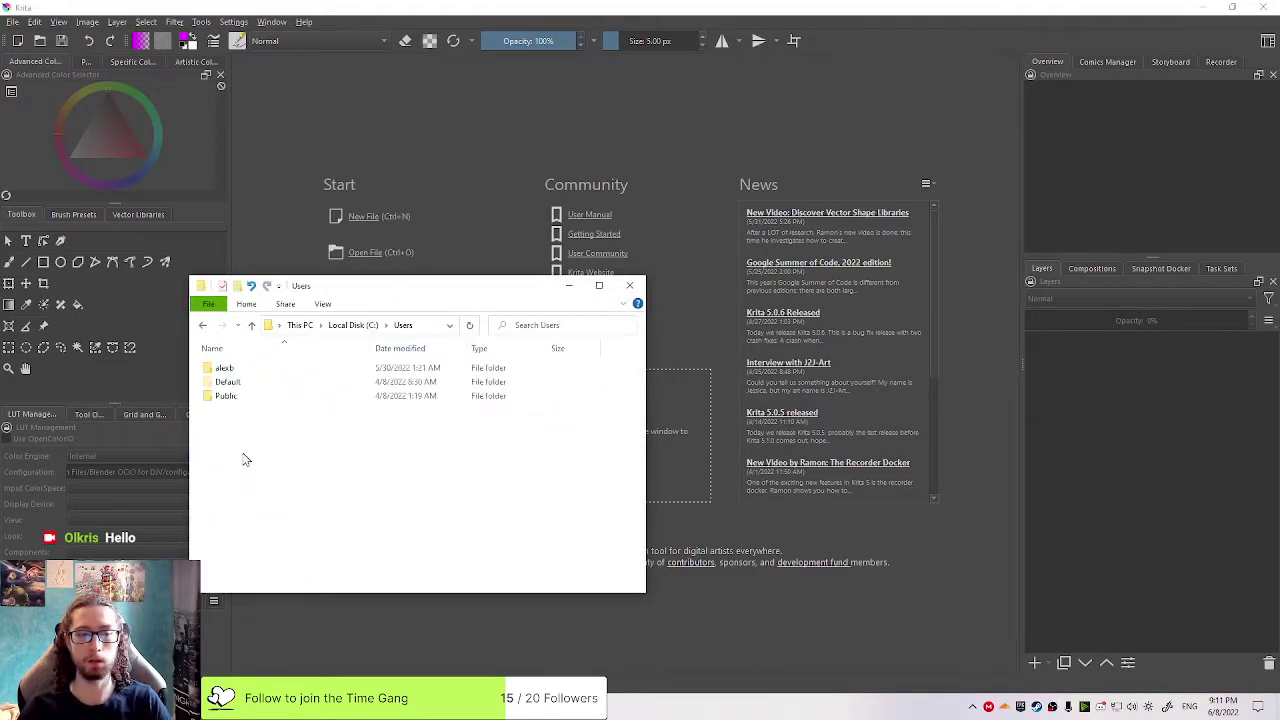
double_click(272, 368)
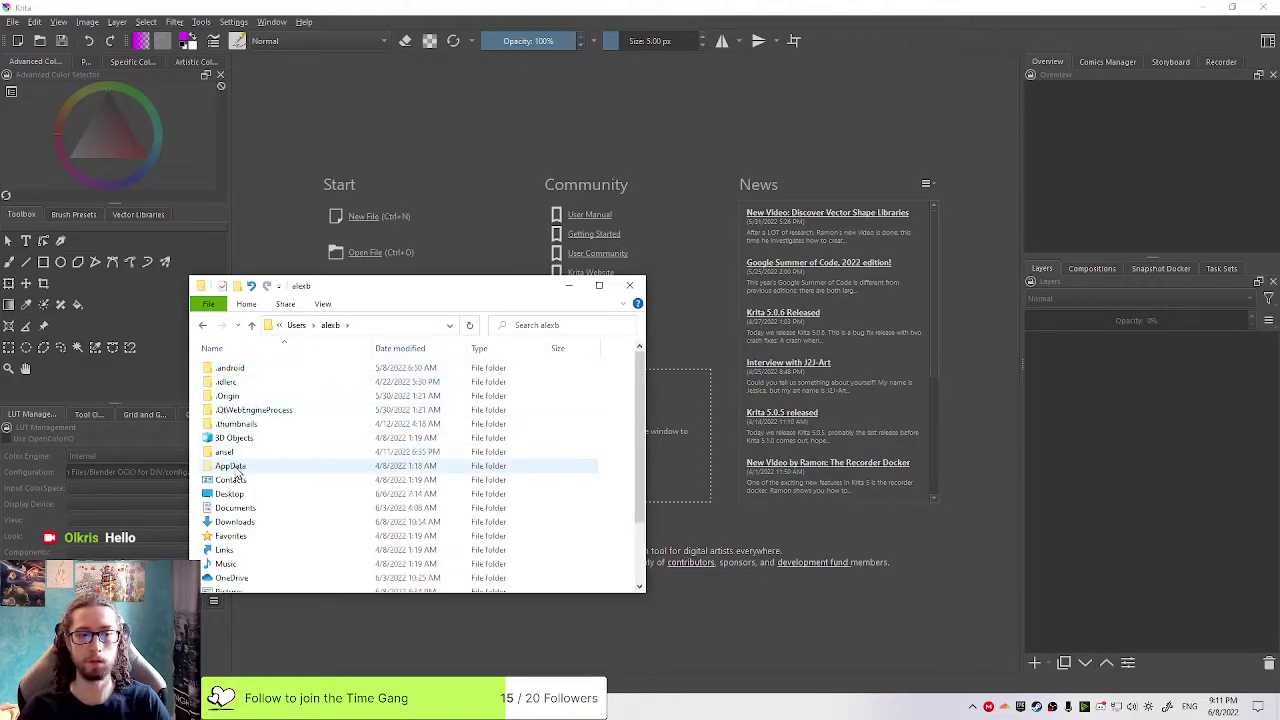
scroll(240, 477, down, 2)
double_click(248, 431)
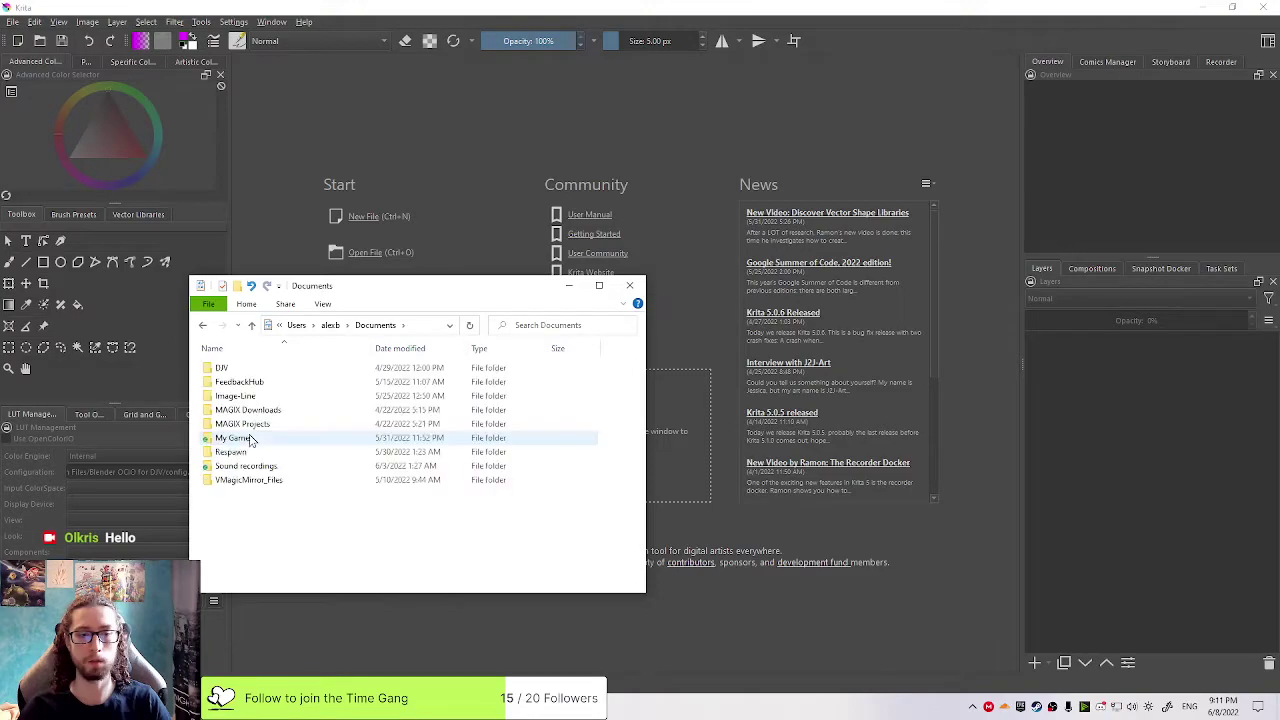
key(alt+Left)
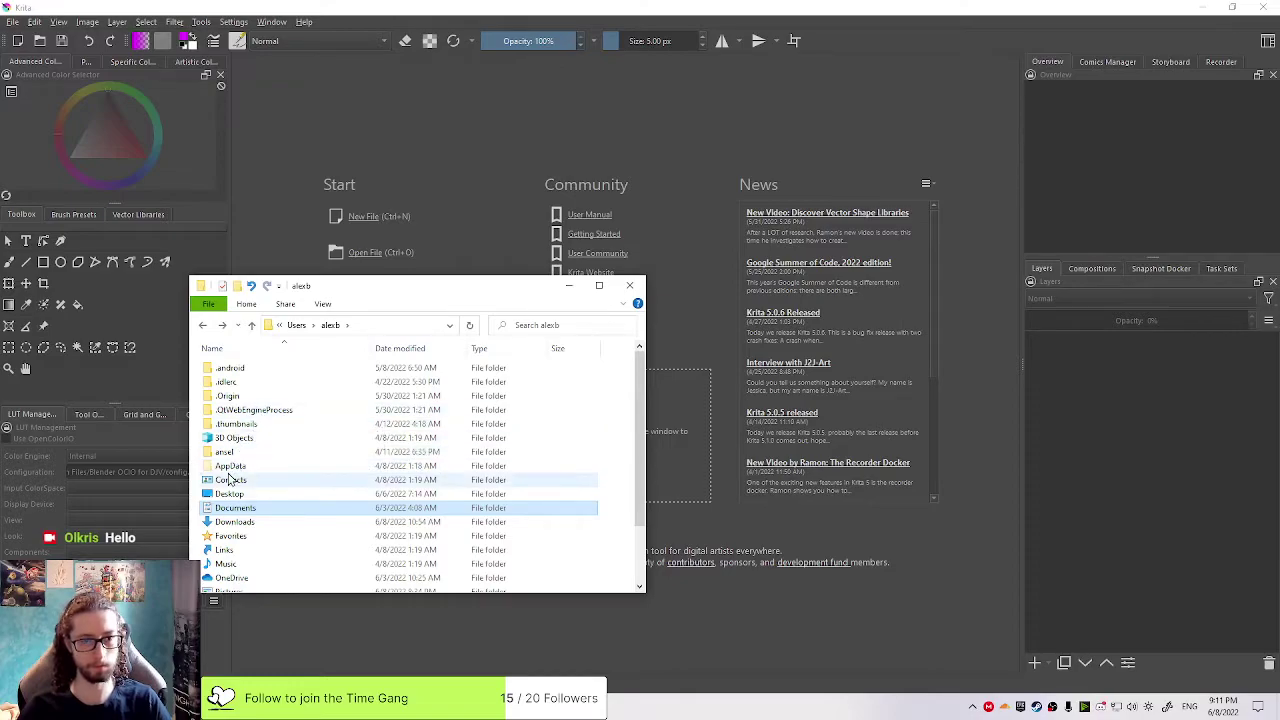
click(490, 211)
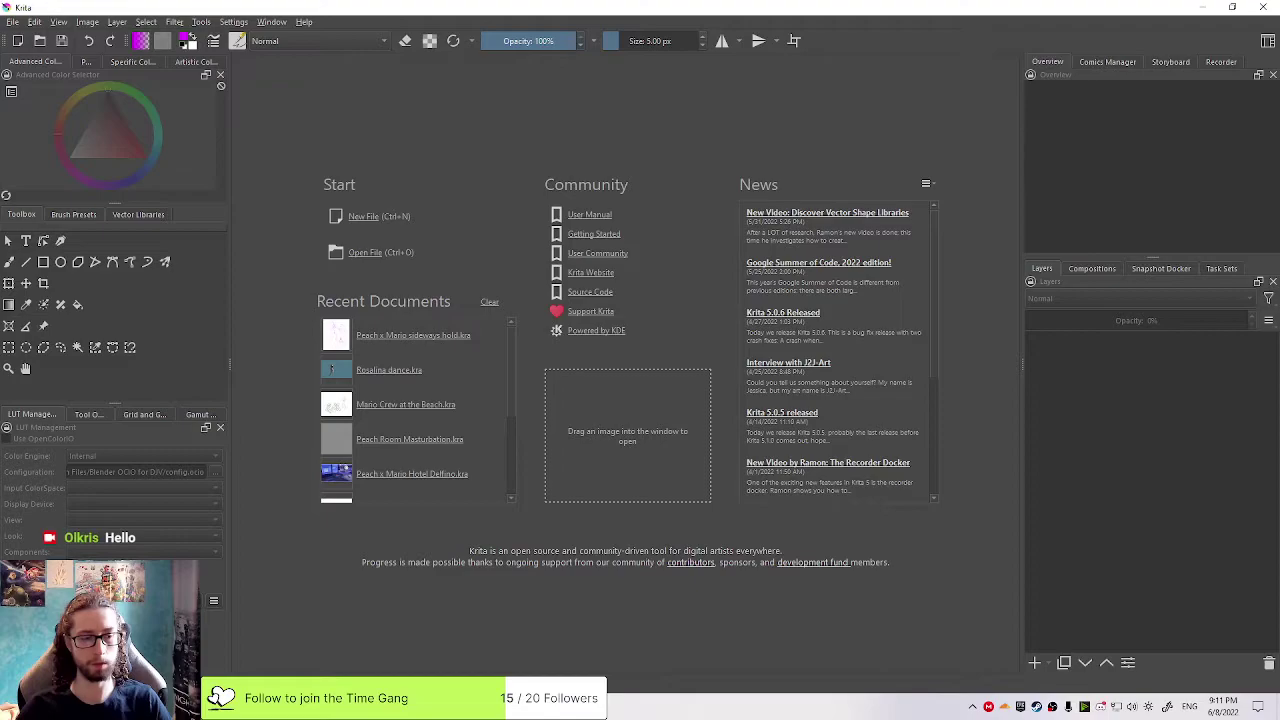
mouse_move(330, 708)
mouse_move(335, 645)
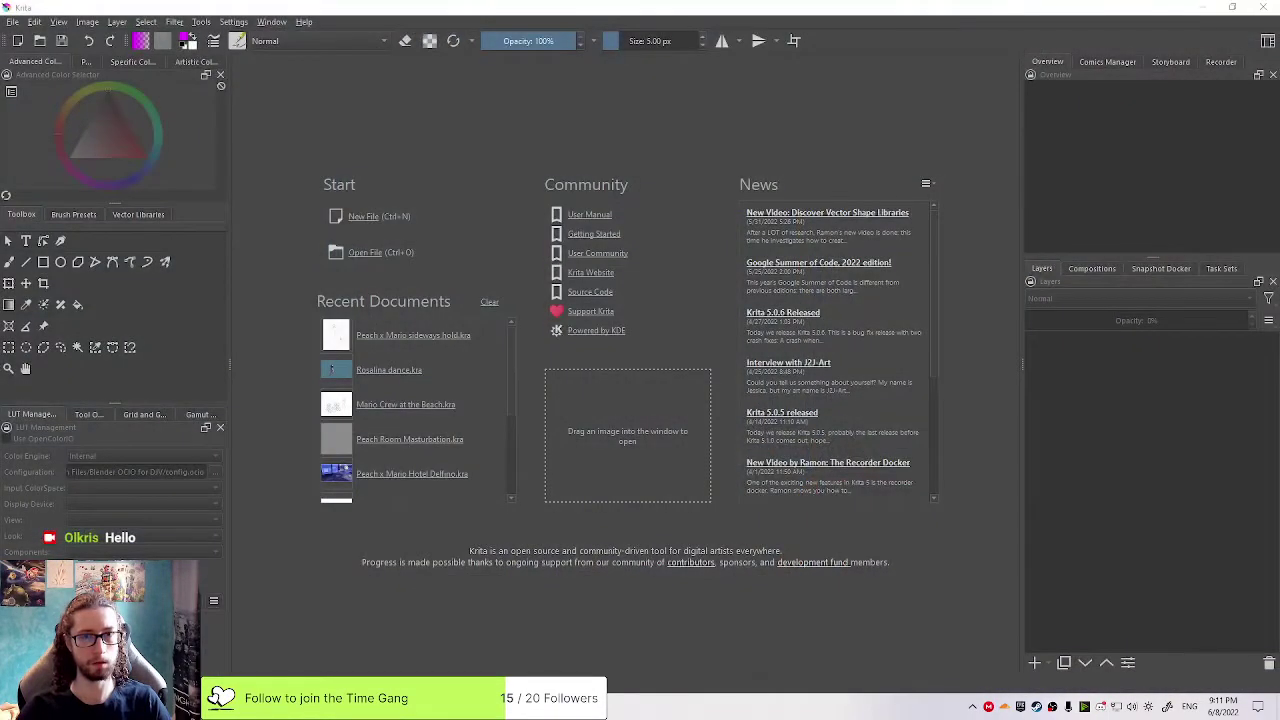
Set Krita's backup file location to Same Folder as Original File and apply the configuration
click(230, 22)
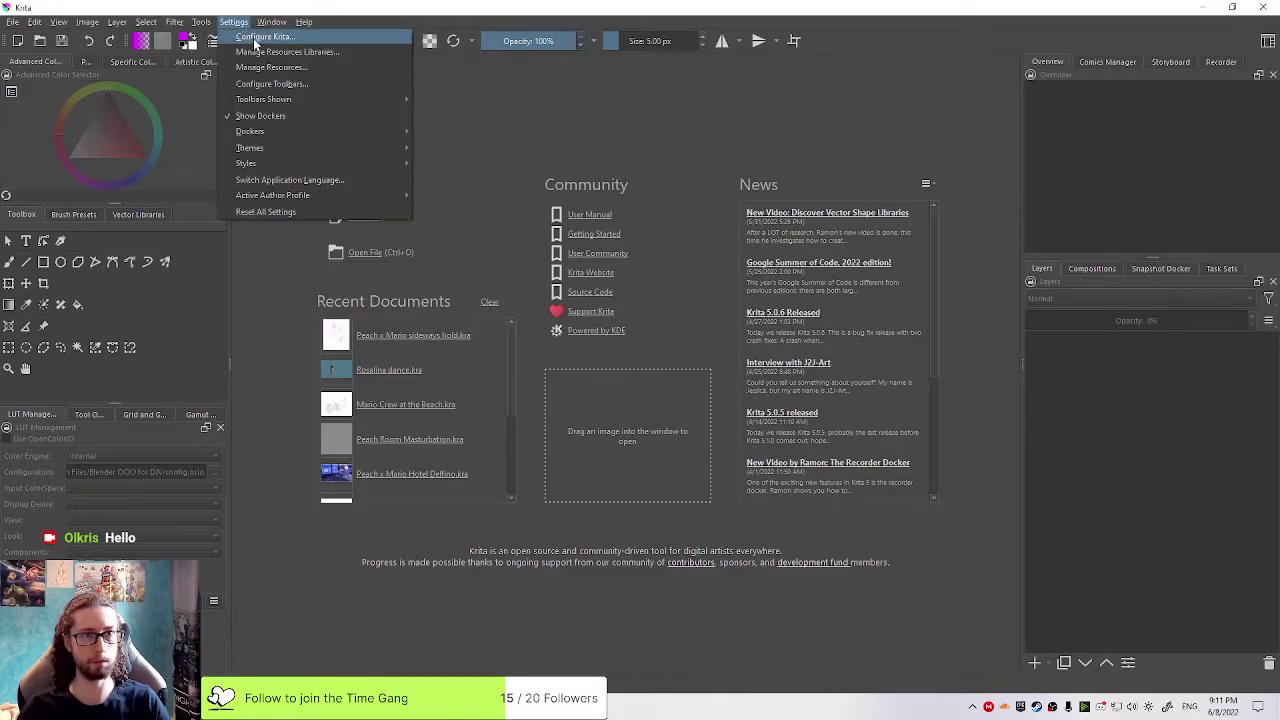
click(266, 37)
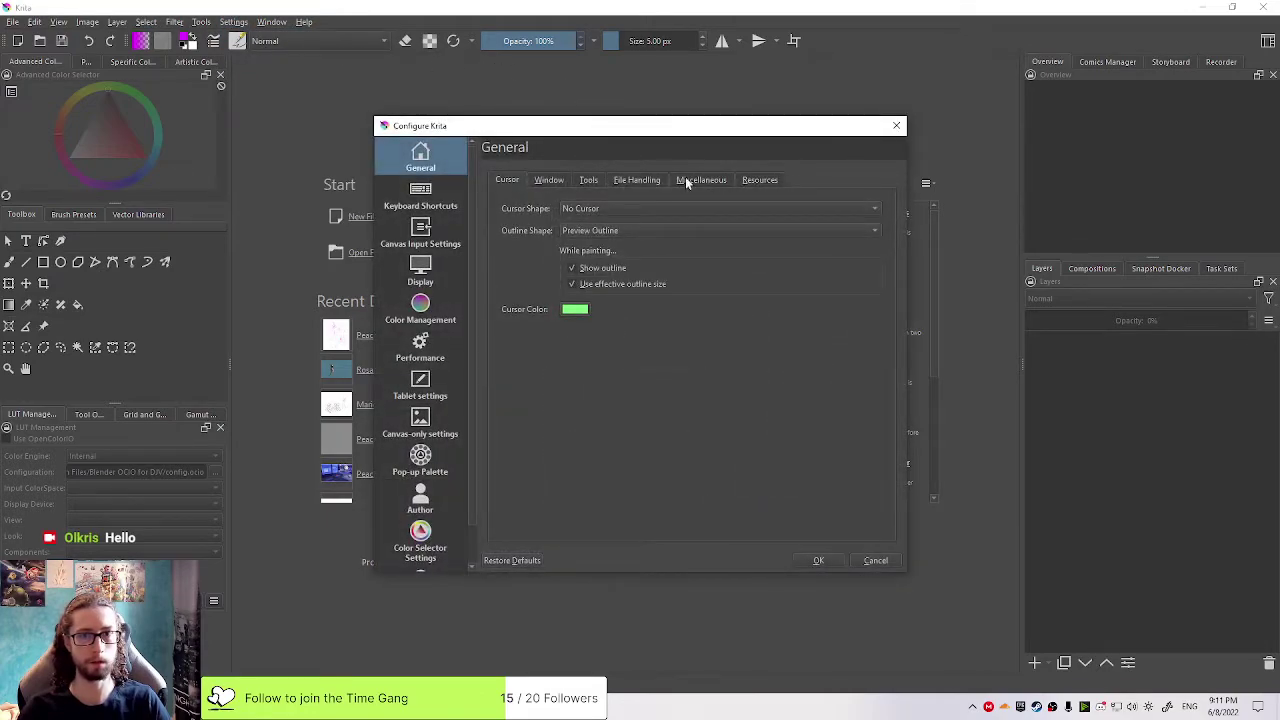
click(690, 181)
click(638, 181)
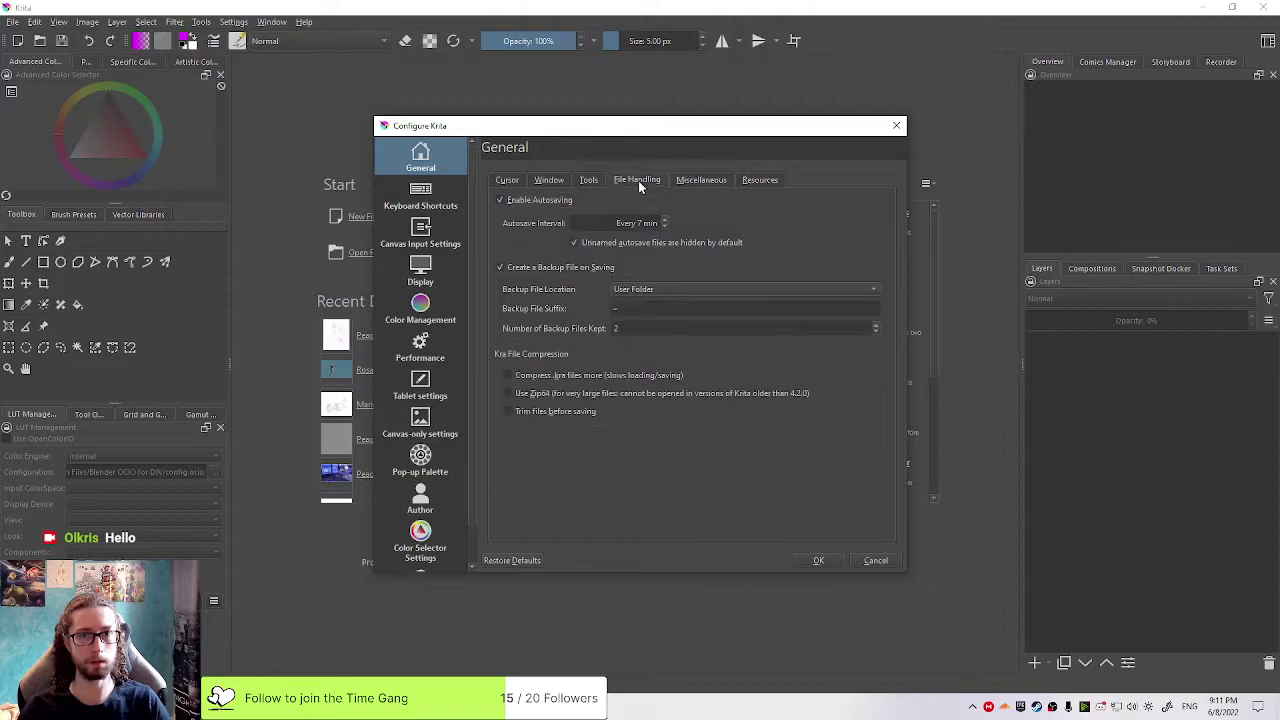
click(830, 291)
click(776, 272)
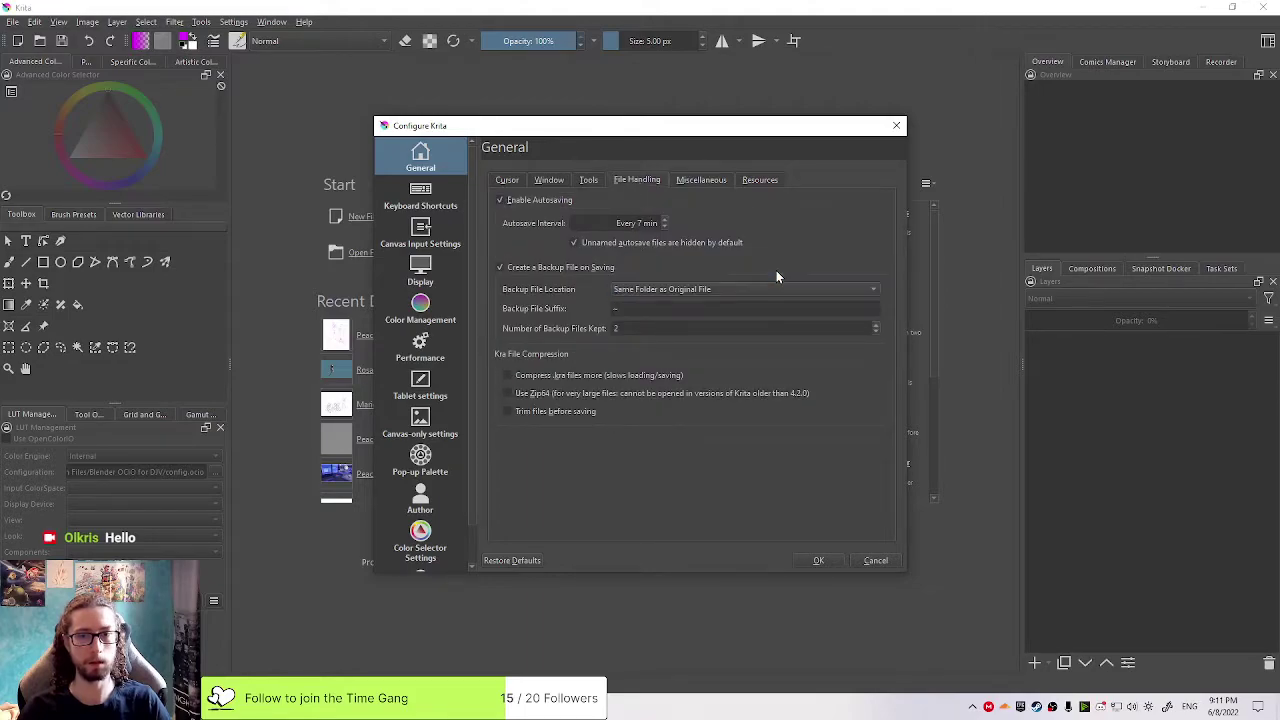
click(815, 561)
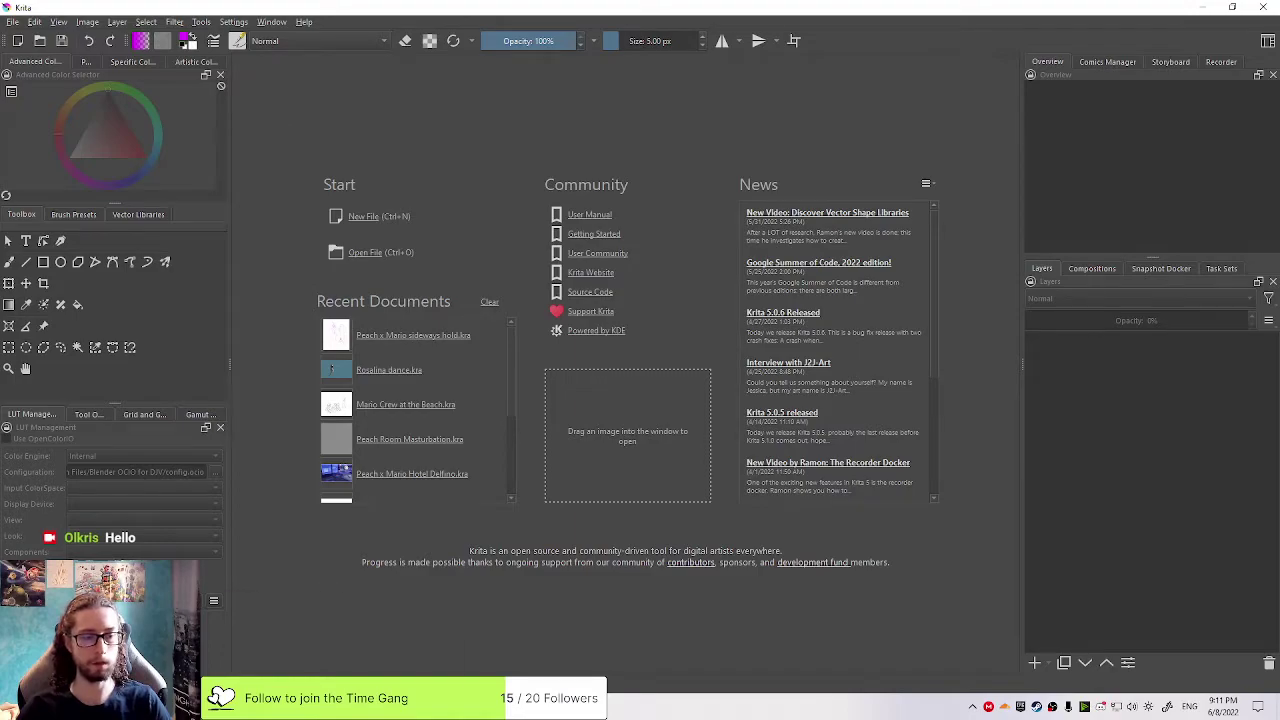
Open Octarian Glyphs.kra from the Octarian Glyphs folder in Krita and bring the document to the front
mouse_move(286, 706)
click(444, 606)
click(310, 620)
click(217, 366)
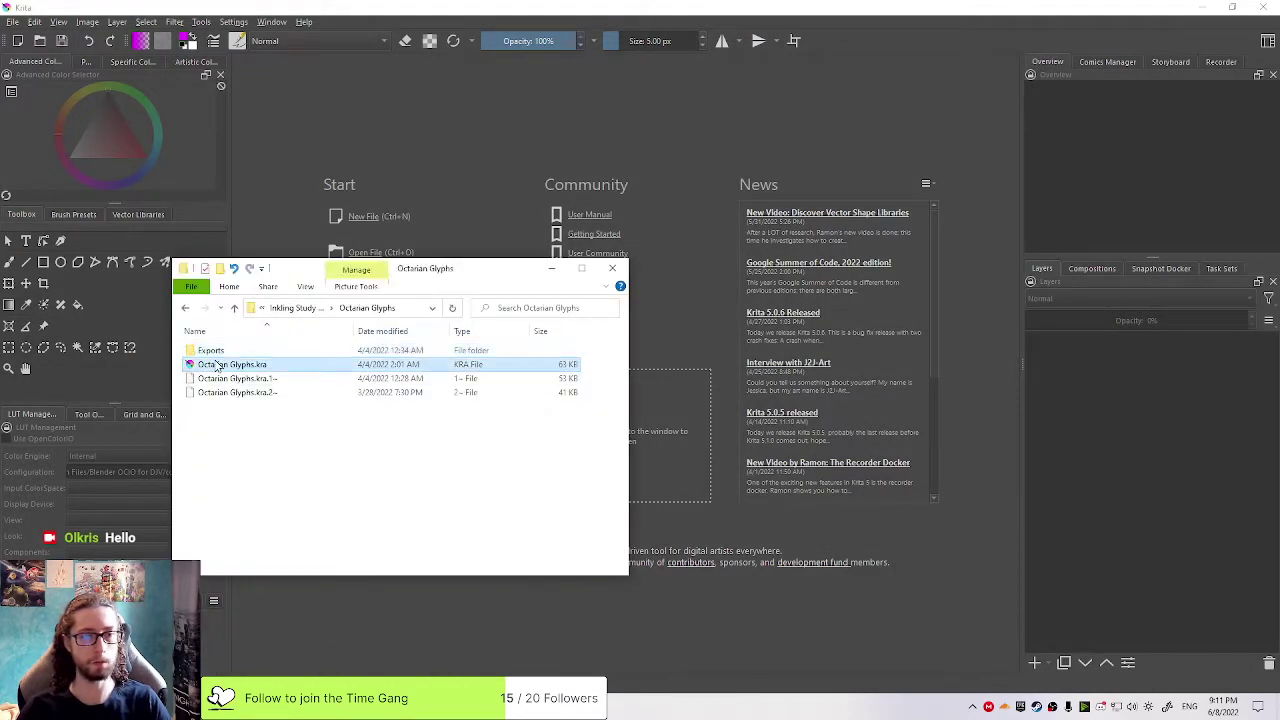
double_click(208, 365)
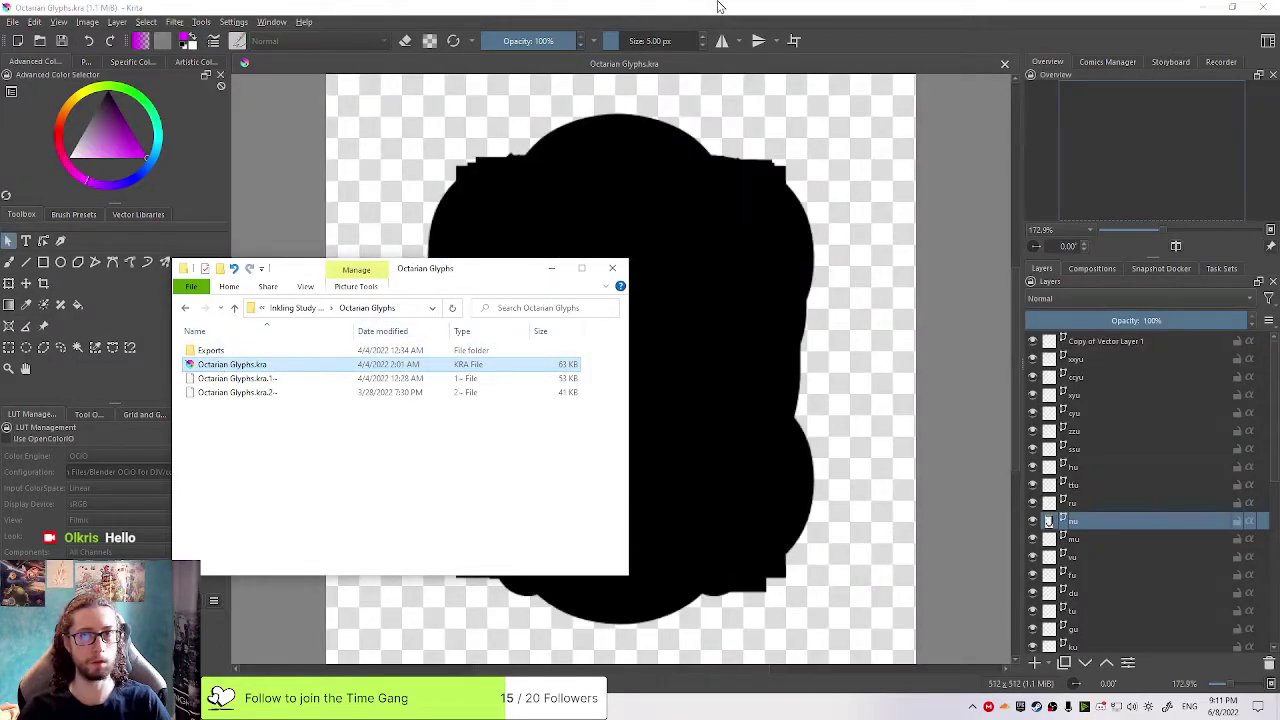
click(719, 6)
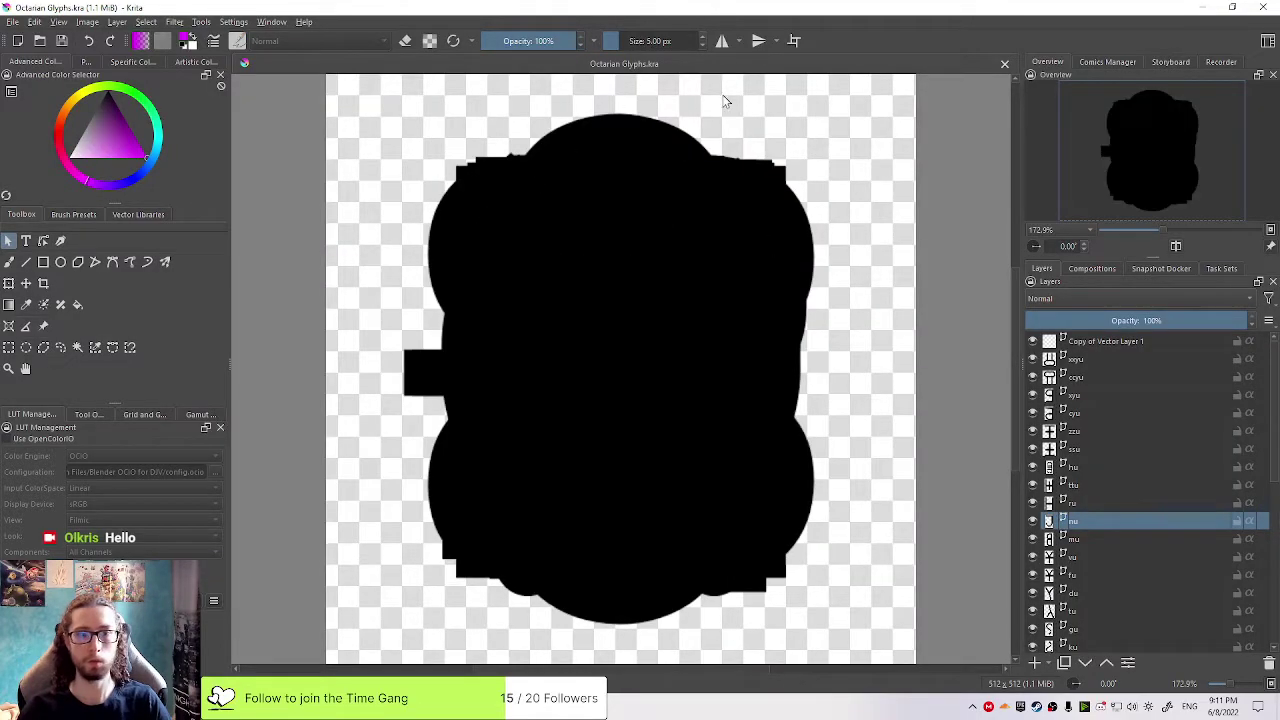
Examine the glyph document and its layer stack, selecting the i and a layers near the end of the list
scroll(706, 297, down, 3)
scroll(723, 369, up, 2)
scroll(737, 371, down, 1)
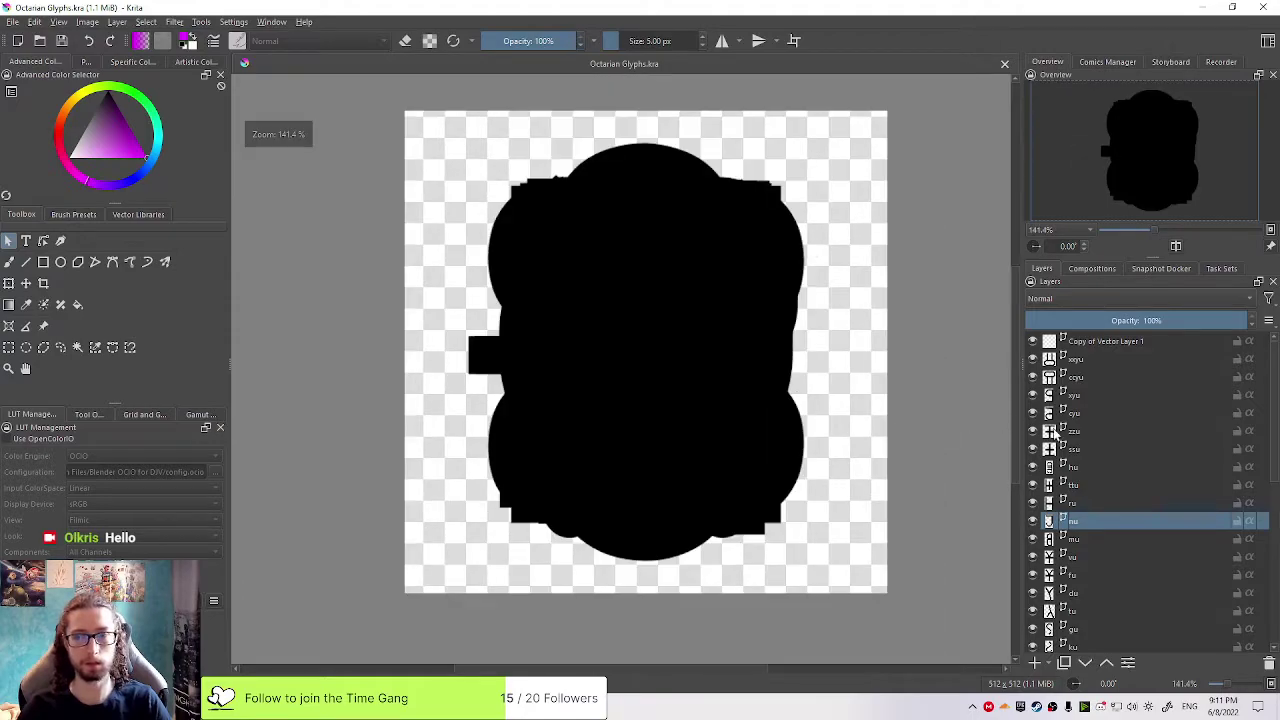
scroll(1122, 500, down, 10)
click(1118, 553)
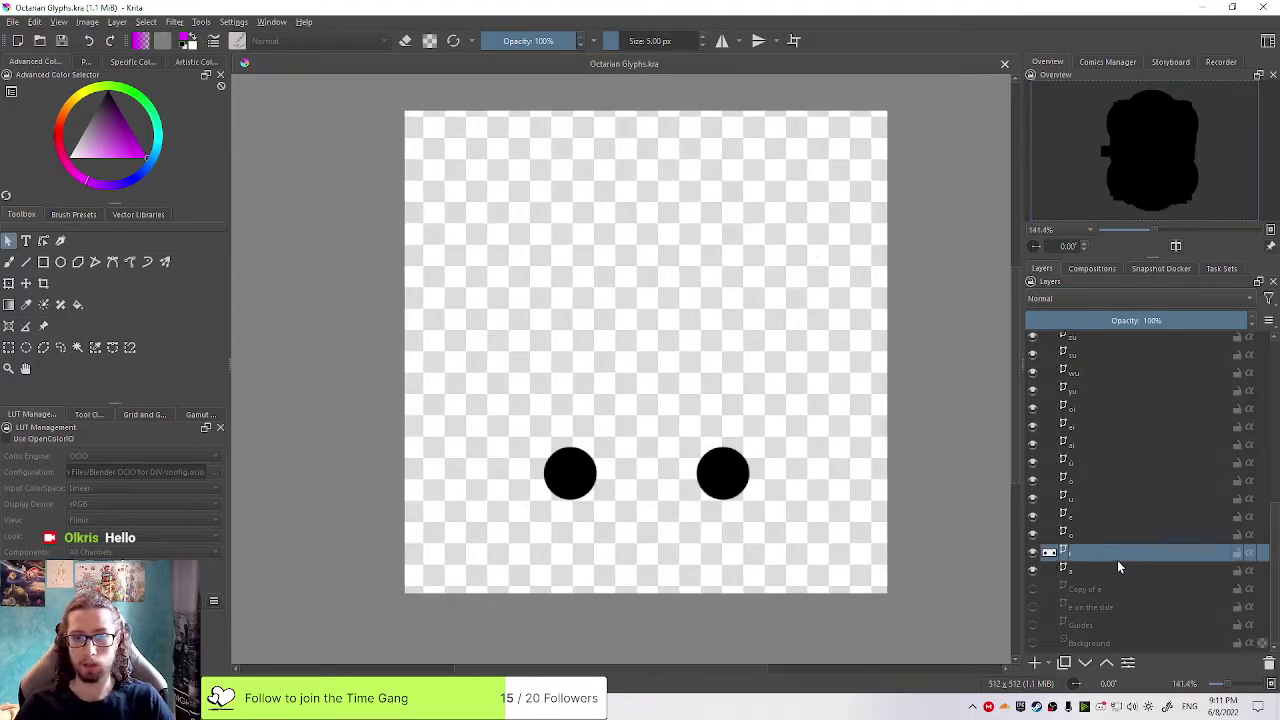
click(1110, 567)
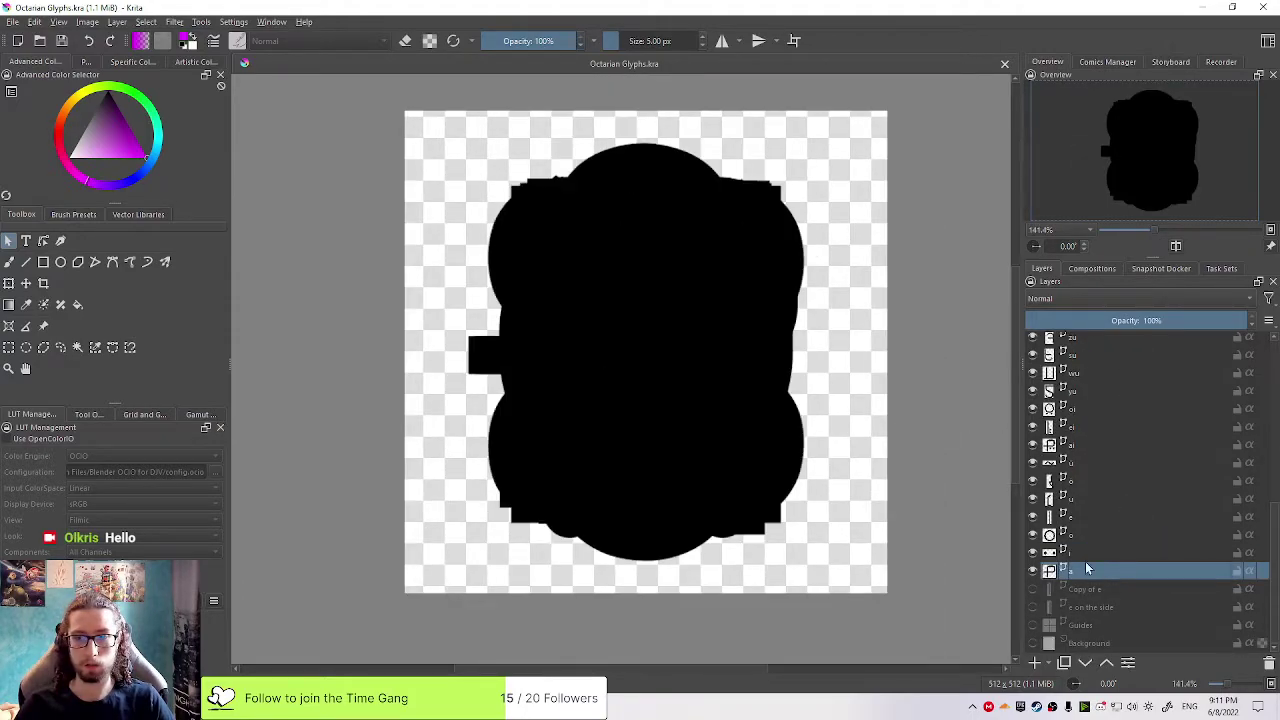
scroll(1032, 568, up, 10)
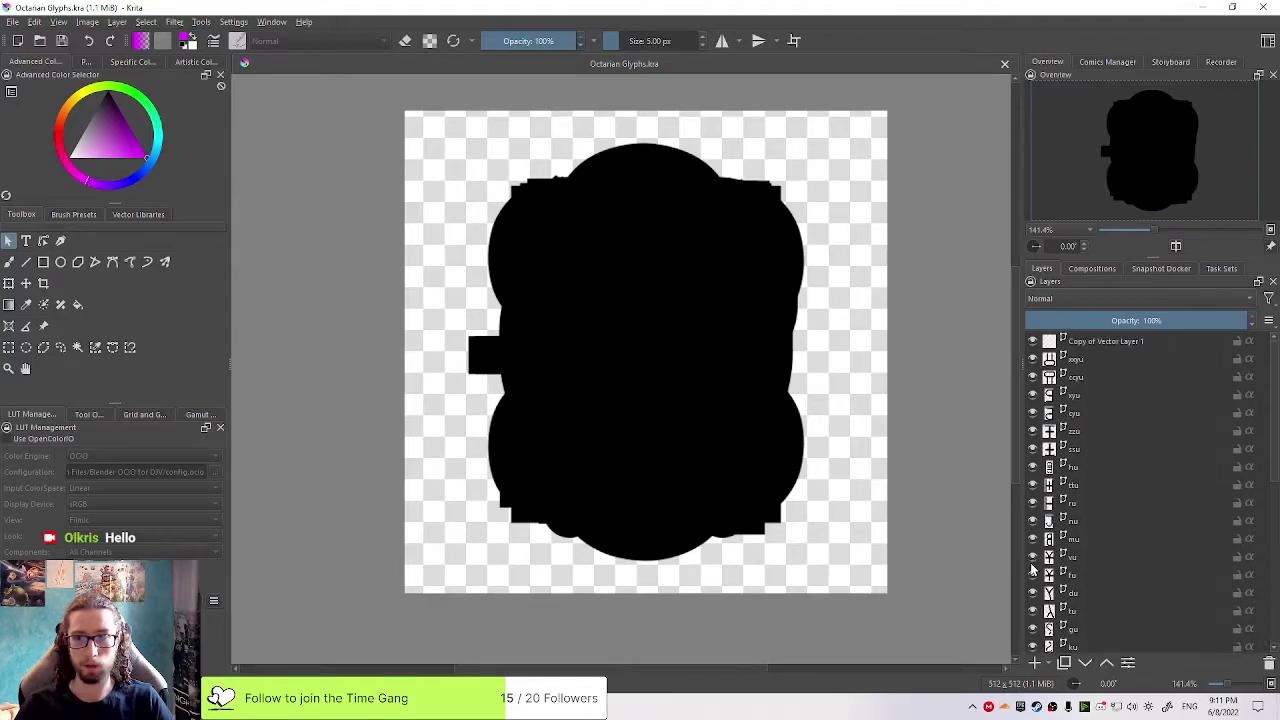
Isolate the topmost glyph layer to check its drawing, restore the other layers, and briefly toggle the Background layer
shift+click(1033, 358)
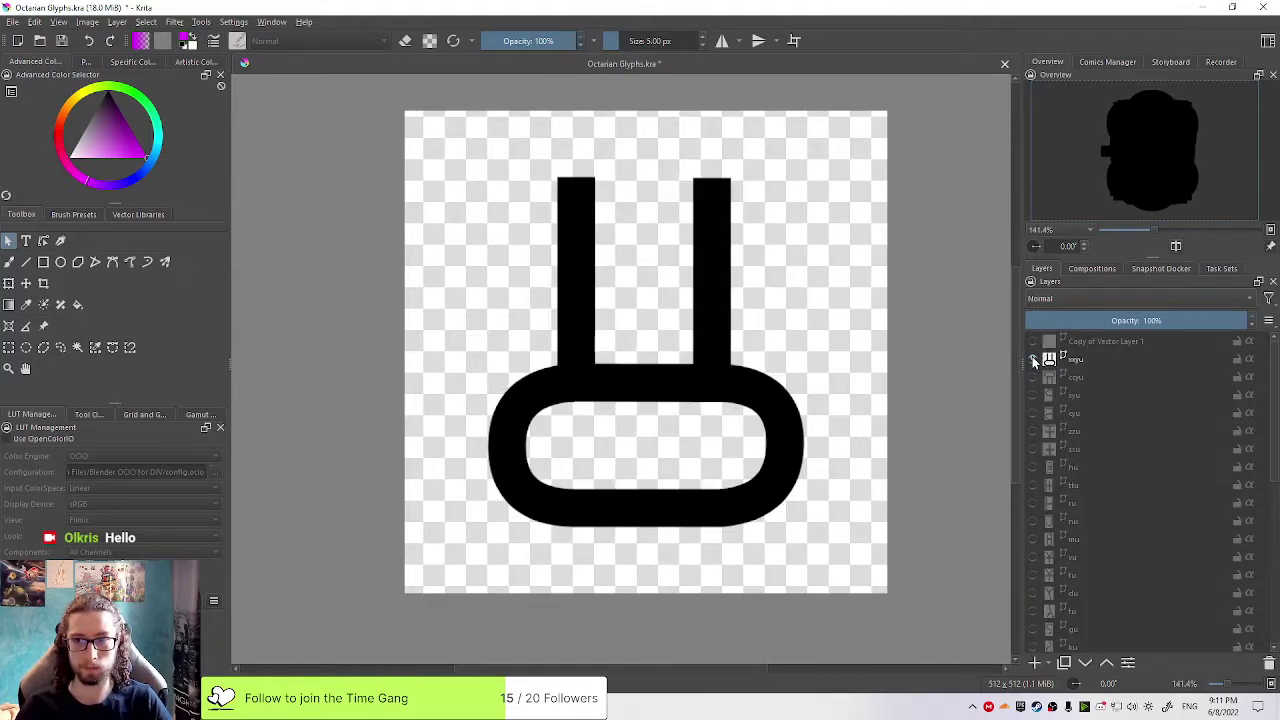
shift+click(1033, 358)
shift+click(1033, 358)
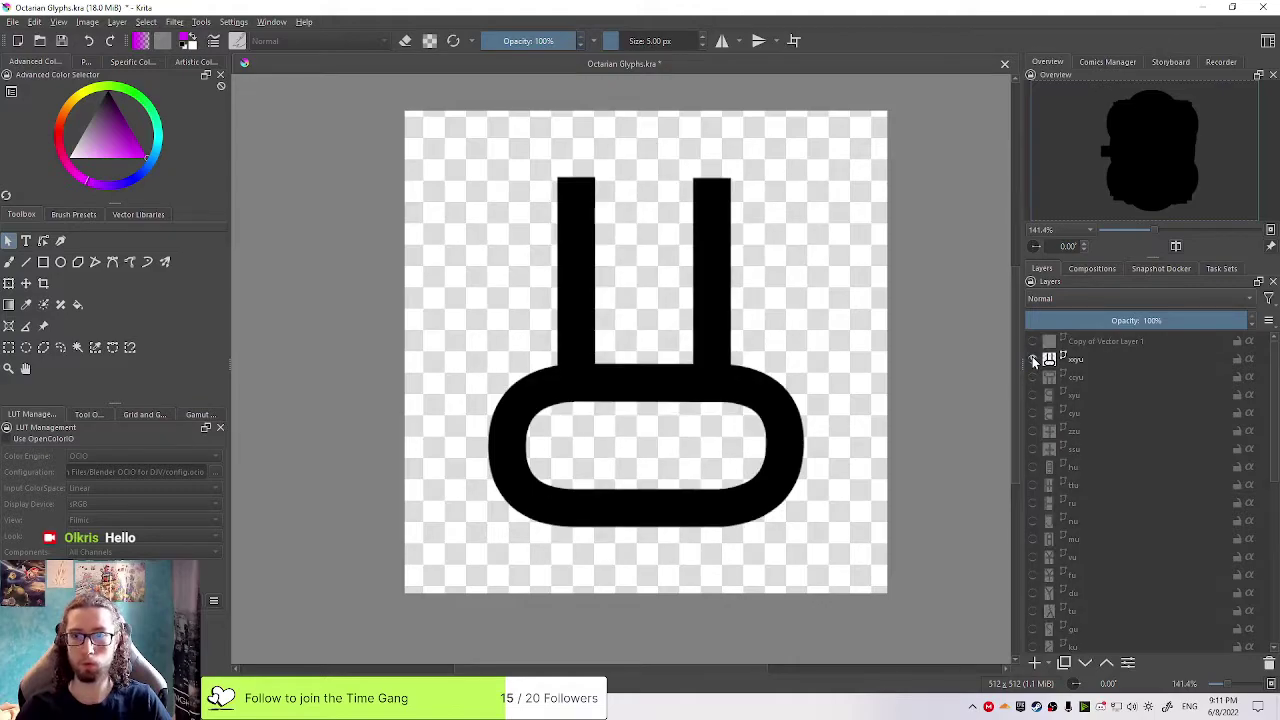
shift+click(1033, 358)
scroll(1033, 552, down, 10)
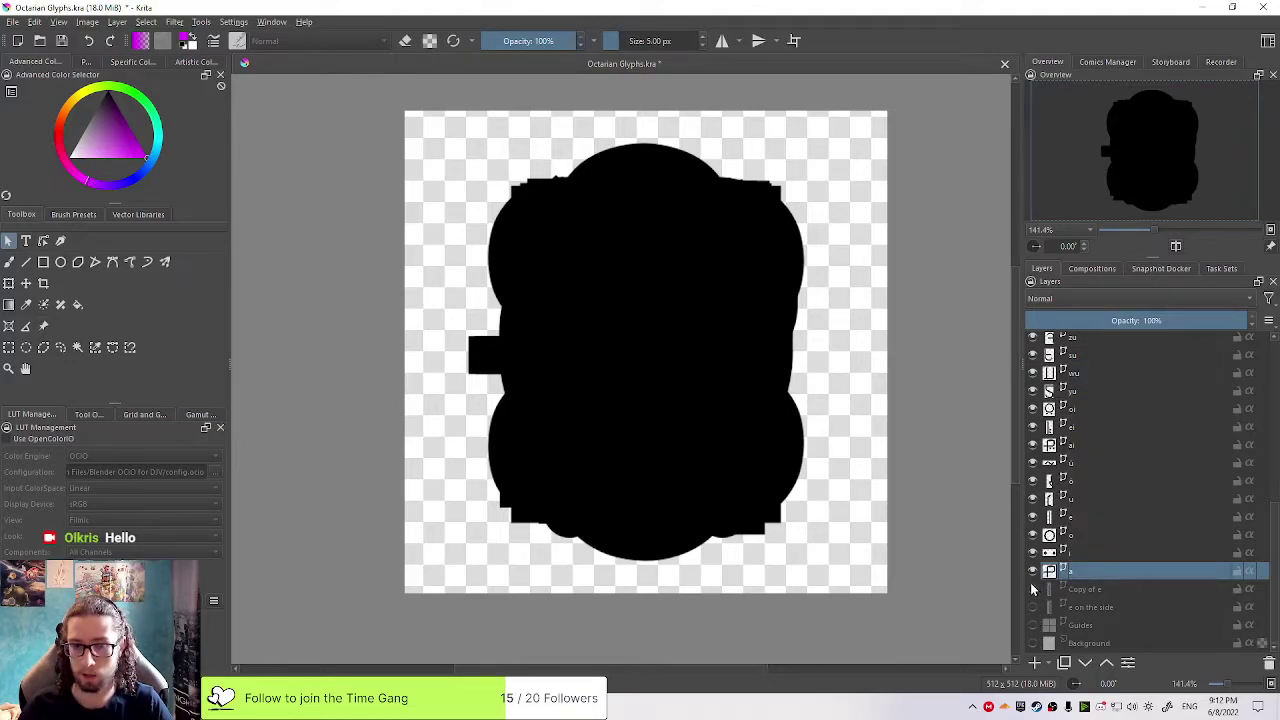
click(1033, 645)
click(1033, 645)
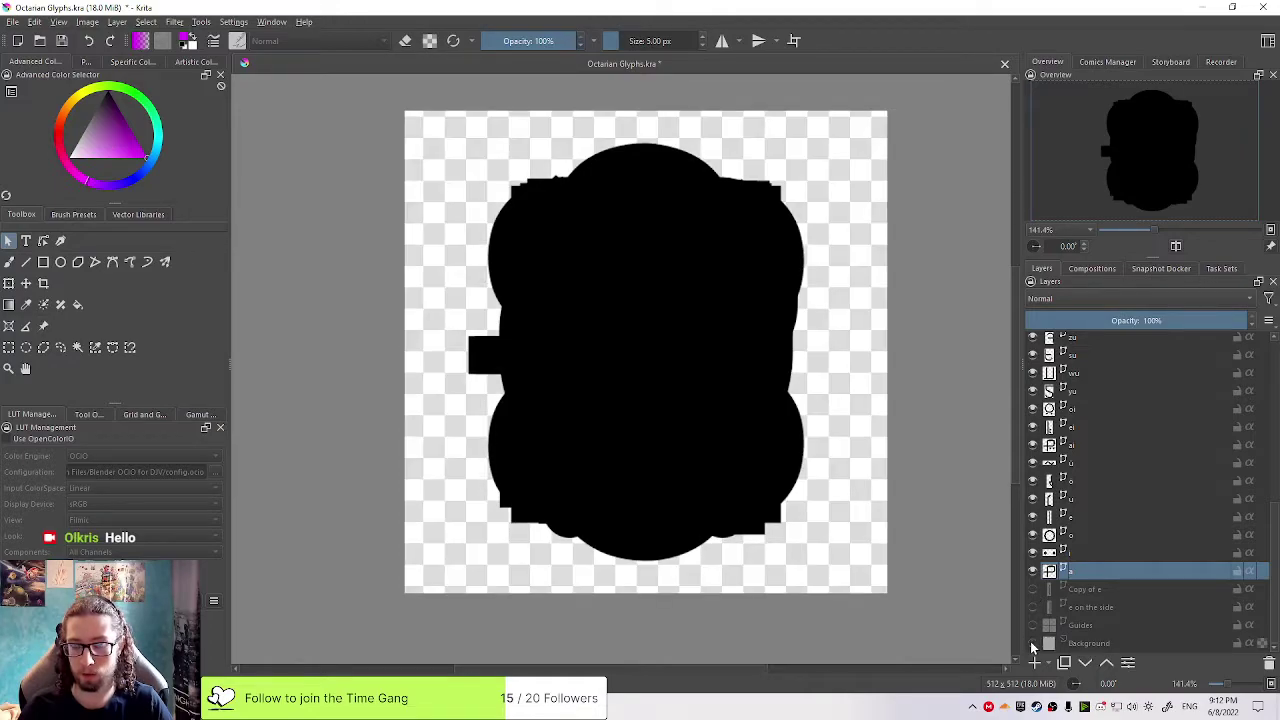
scroll(1033, 640, up, 10)
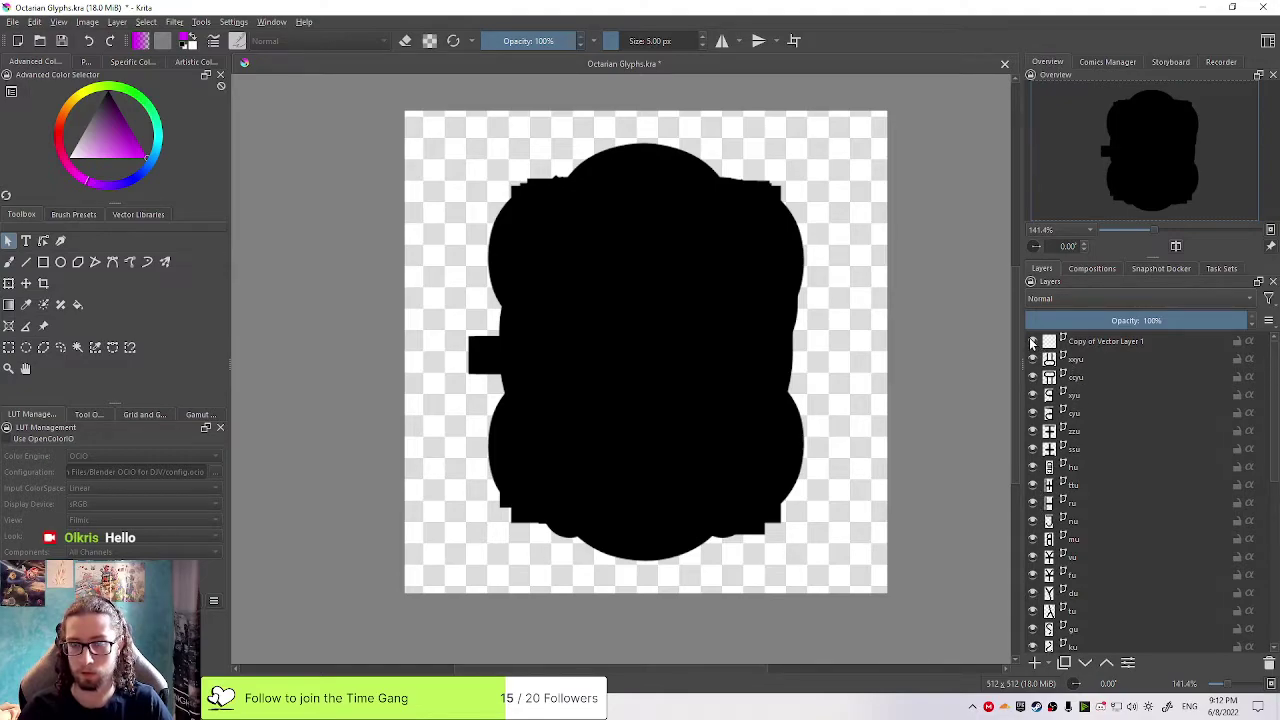
scroll(1033, 373, down, 10)
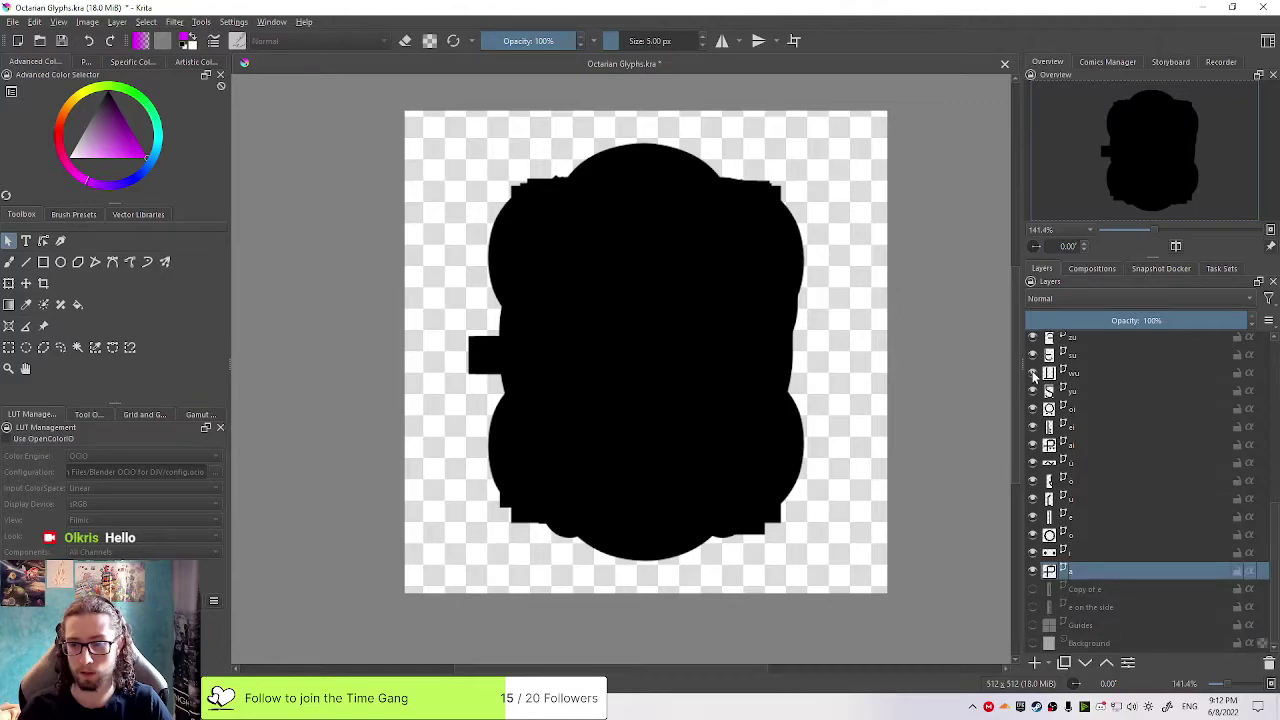
View the Copy of e and e on the side layers in isolation, restoring the other glyph layers and hiding both
click(1032, 589)
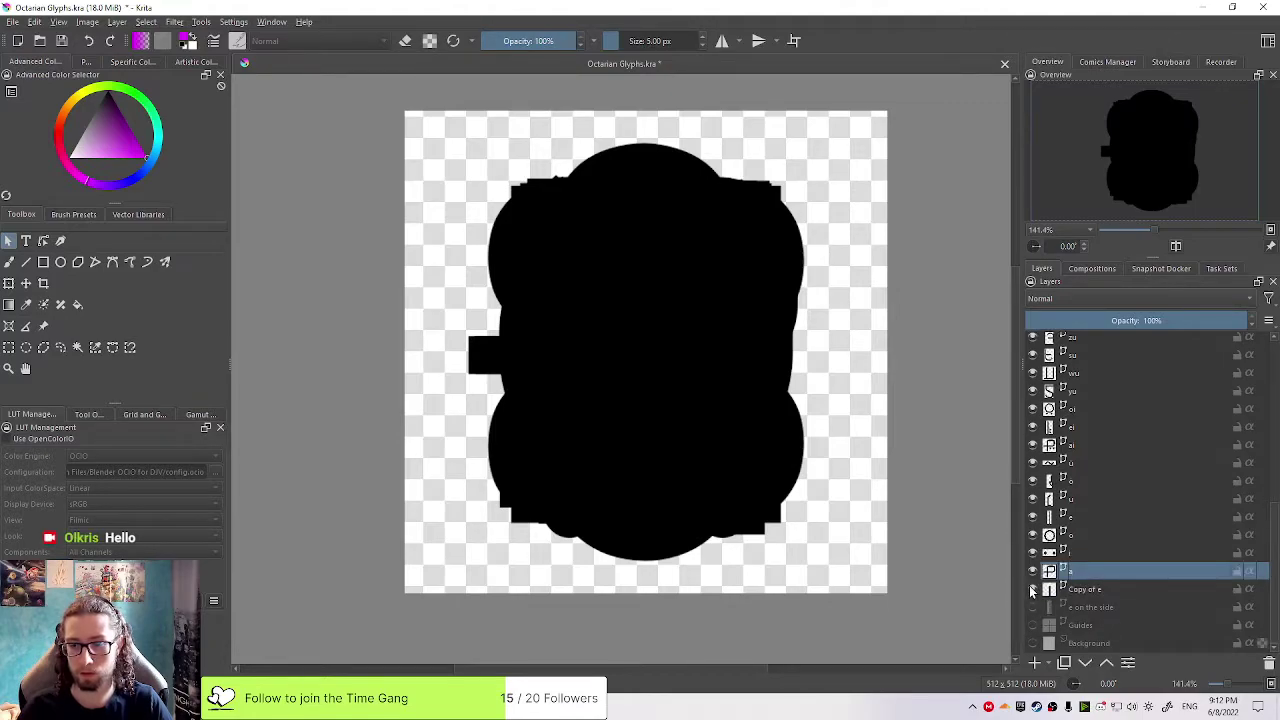
shift+click(1032, 589)
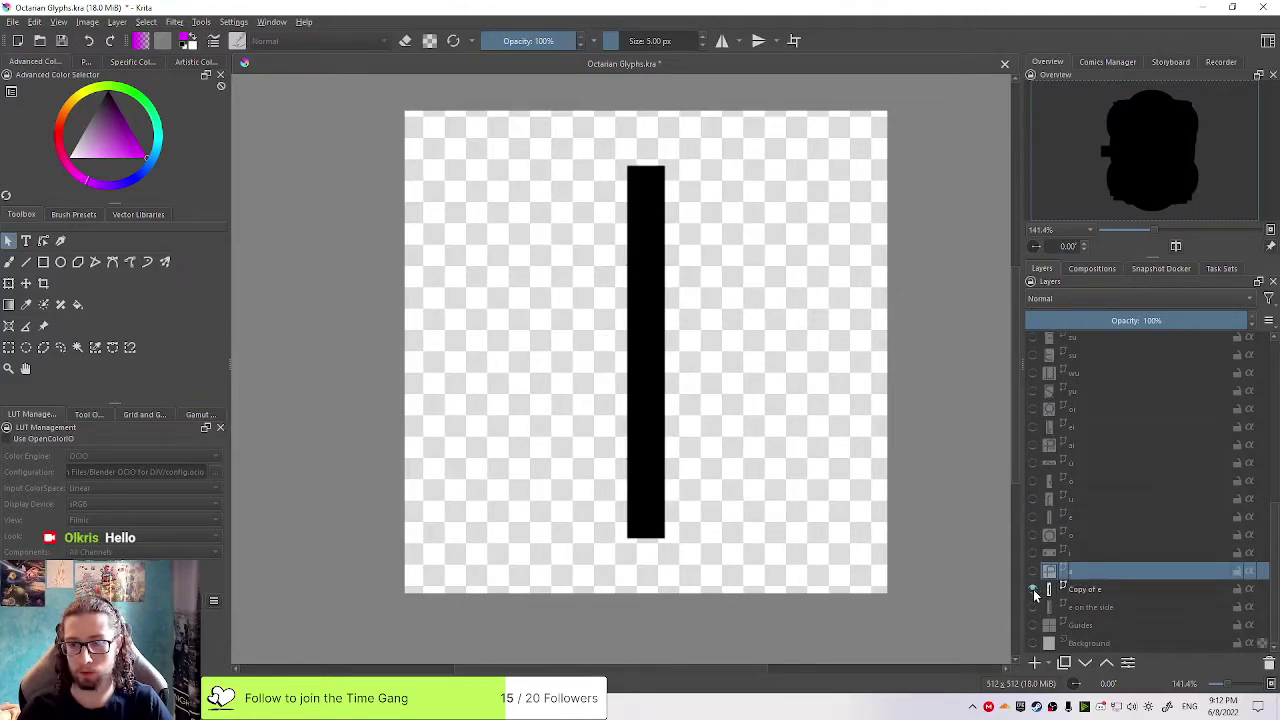
shift+click(1029, 606)
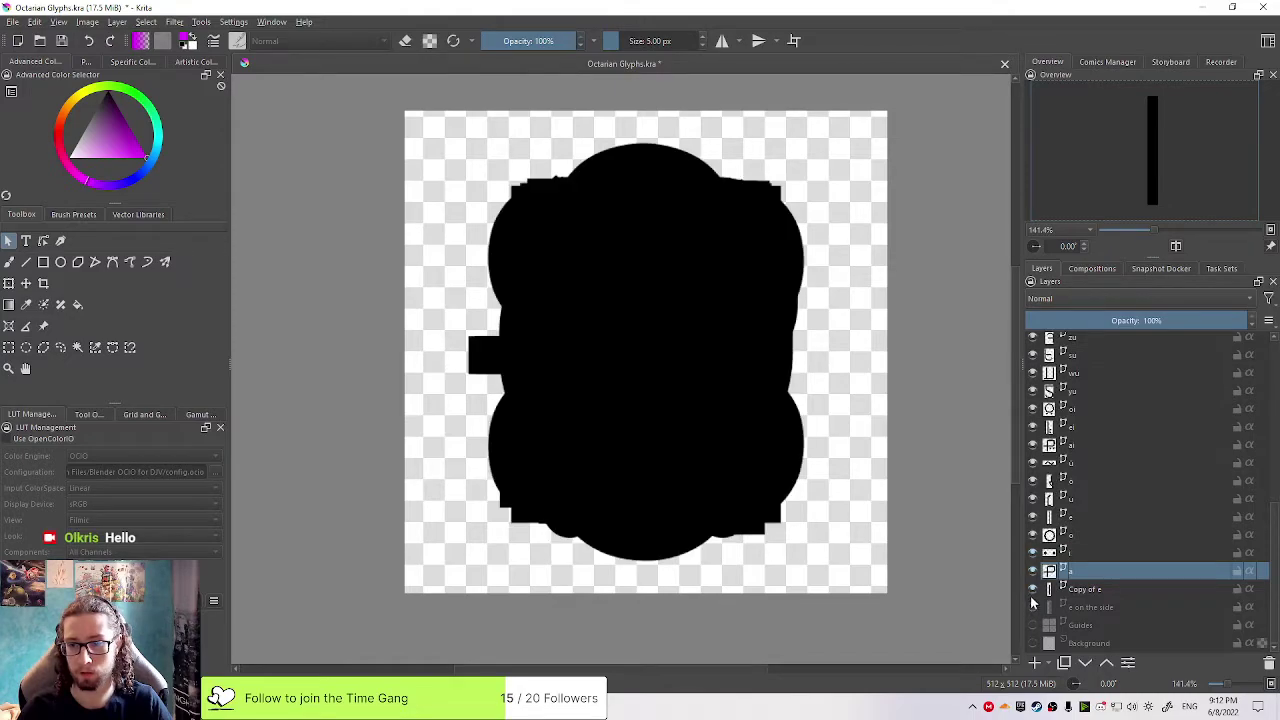
shift+click(1030, 590)
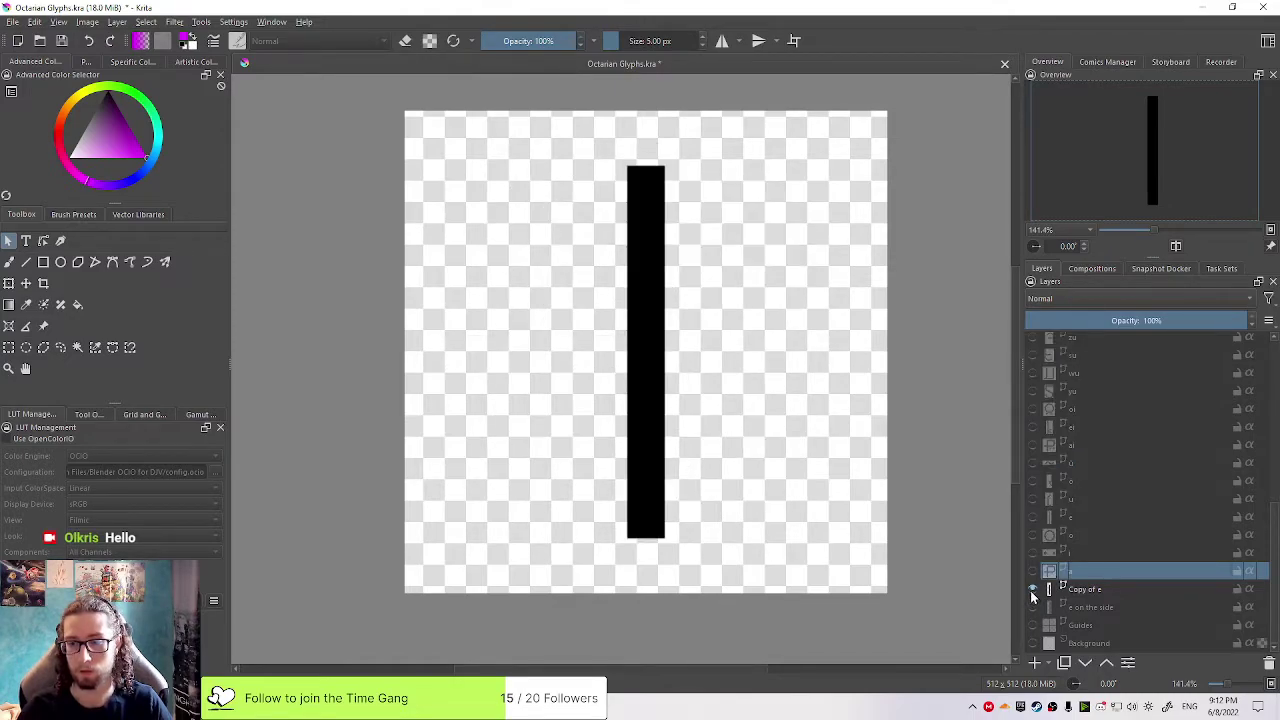
shift+click(1032, 590)
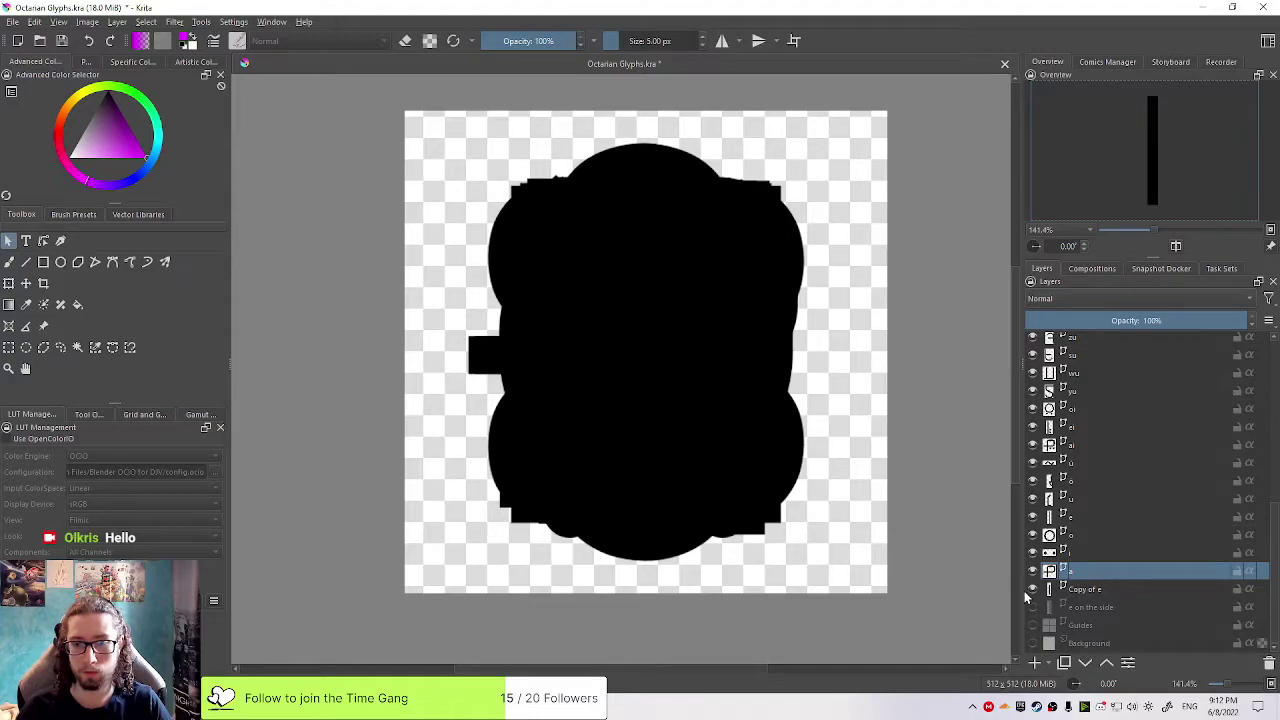
shift+click(1030, 607)
click(1032, 608)
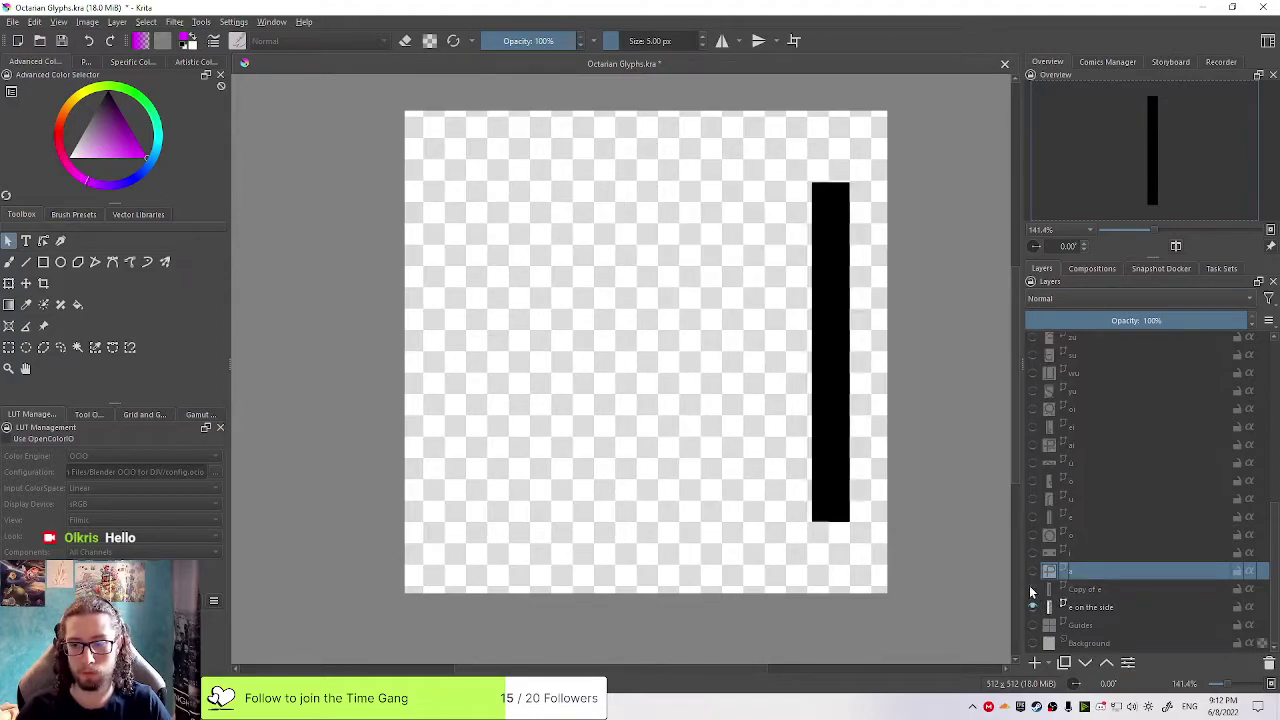
shift+click(1032, 604)
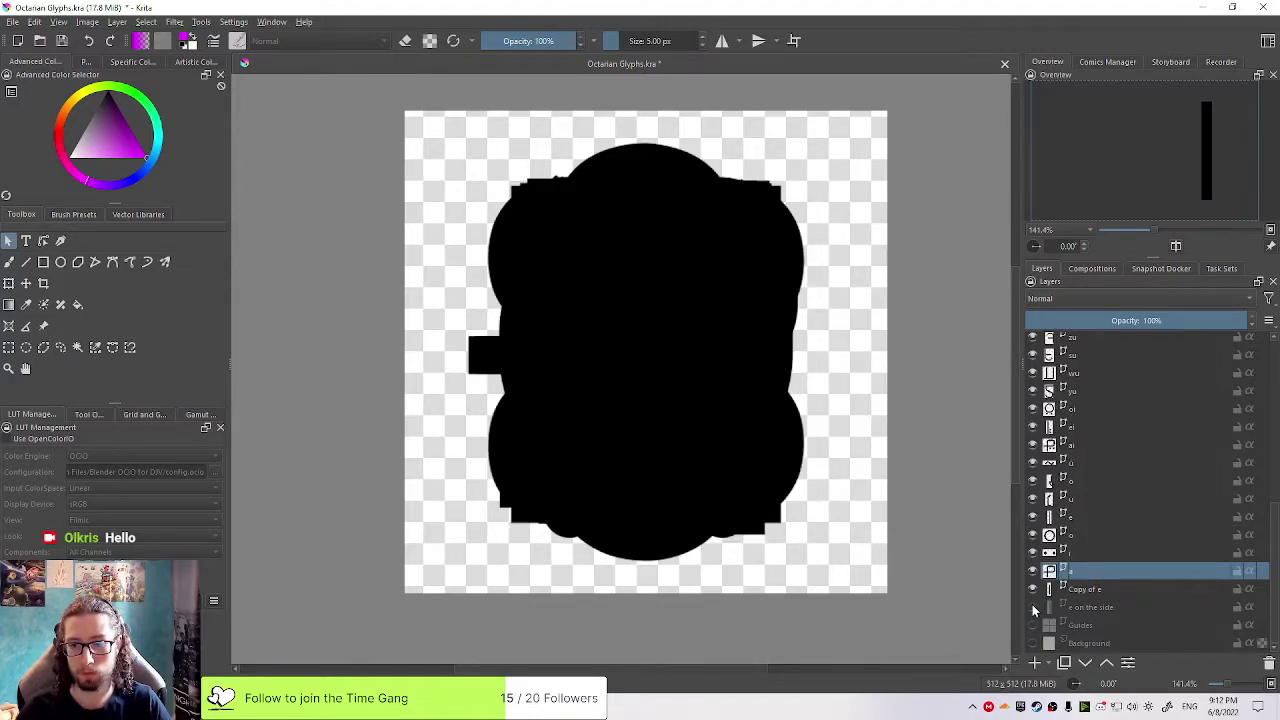
click(1032, 589)
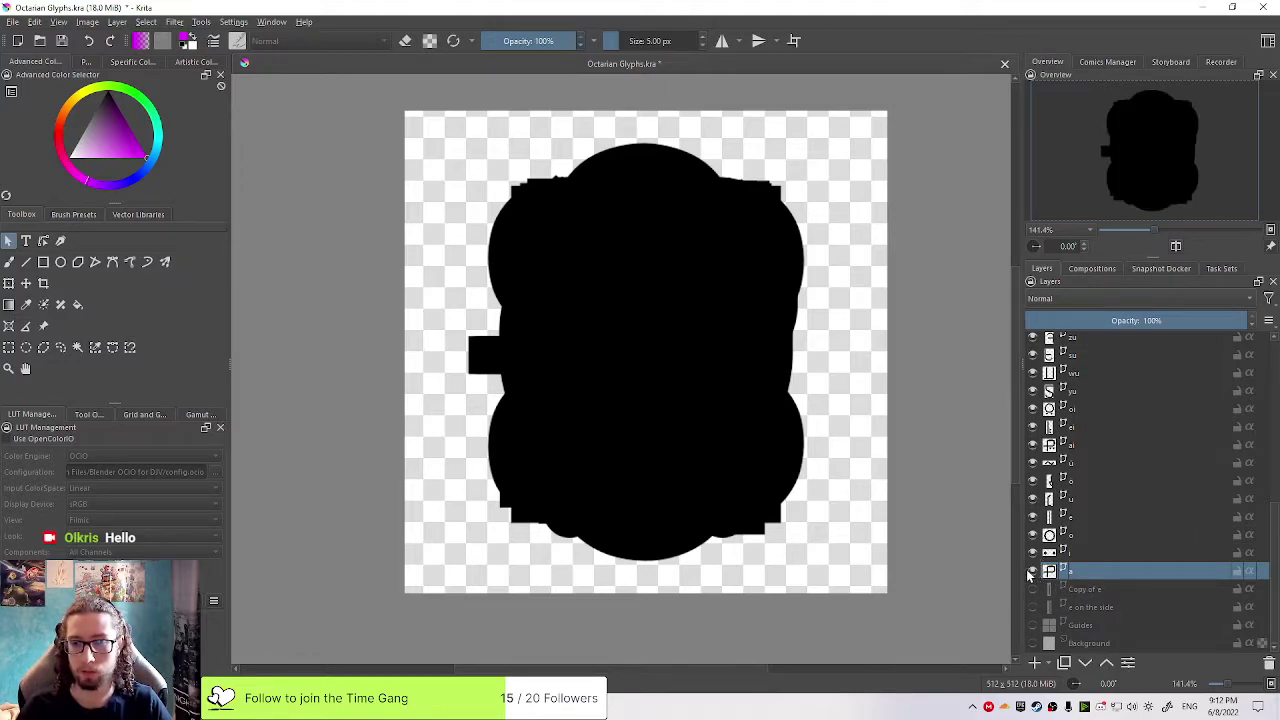
Select all glyph layers from a up to the one directly below Copy of Vector Layer 1 and hide them together
right_click(1033, 577)
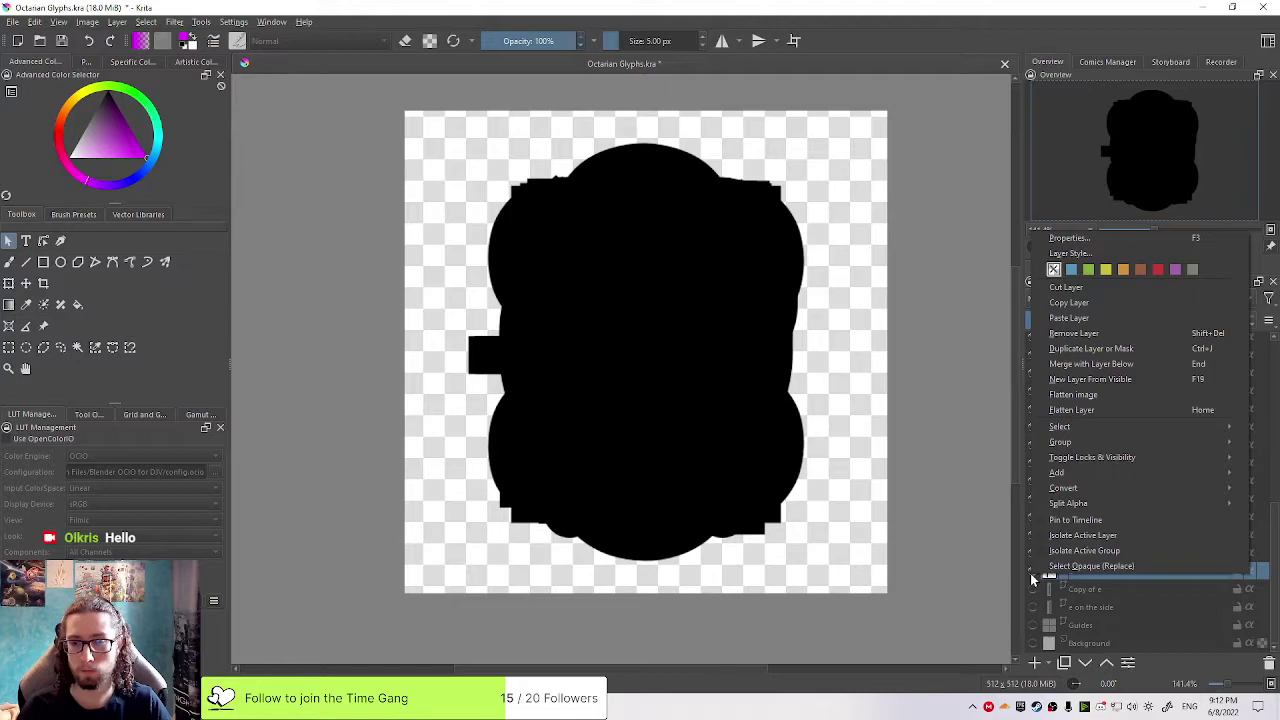
click(1033, 577)
scroll(1136, 544, up, 10)
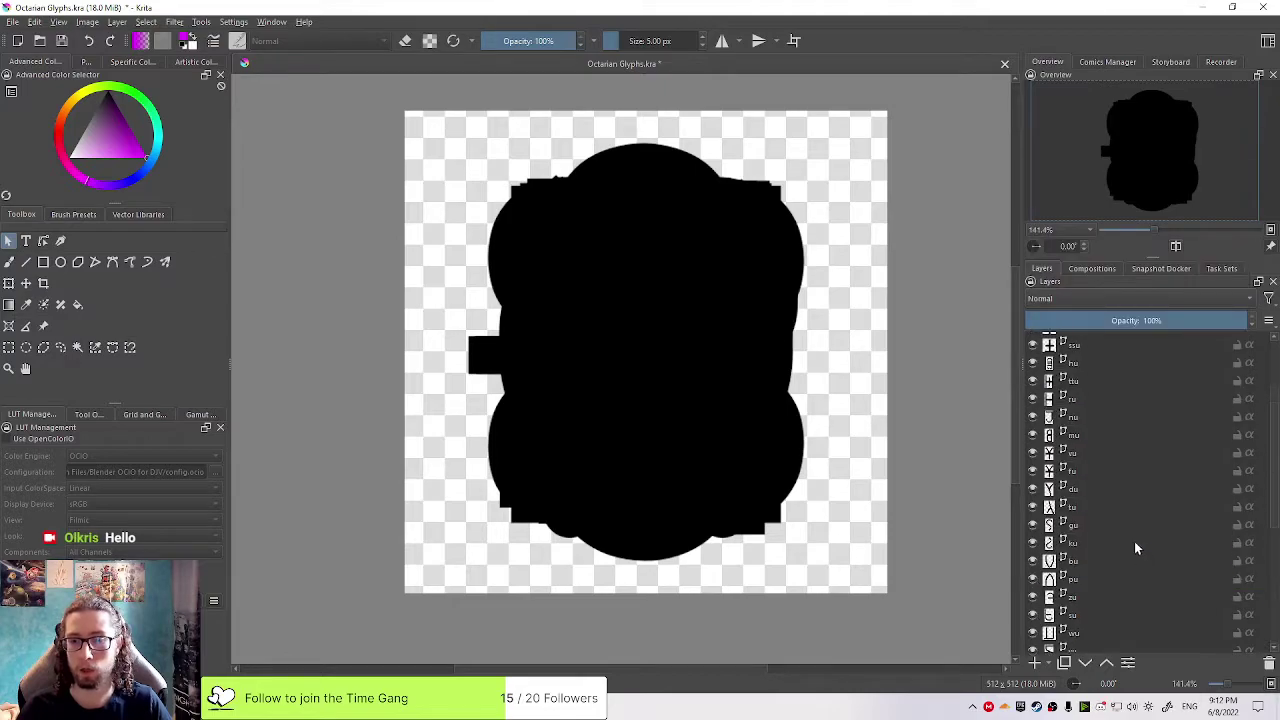
shift+click(1110, 362)
right_click(1110, 362)
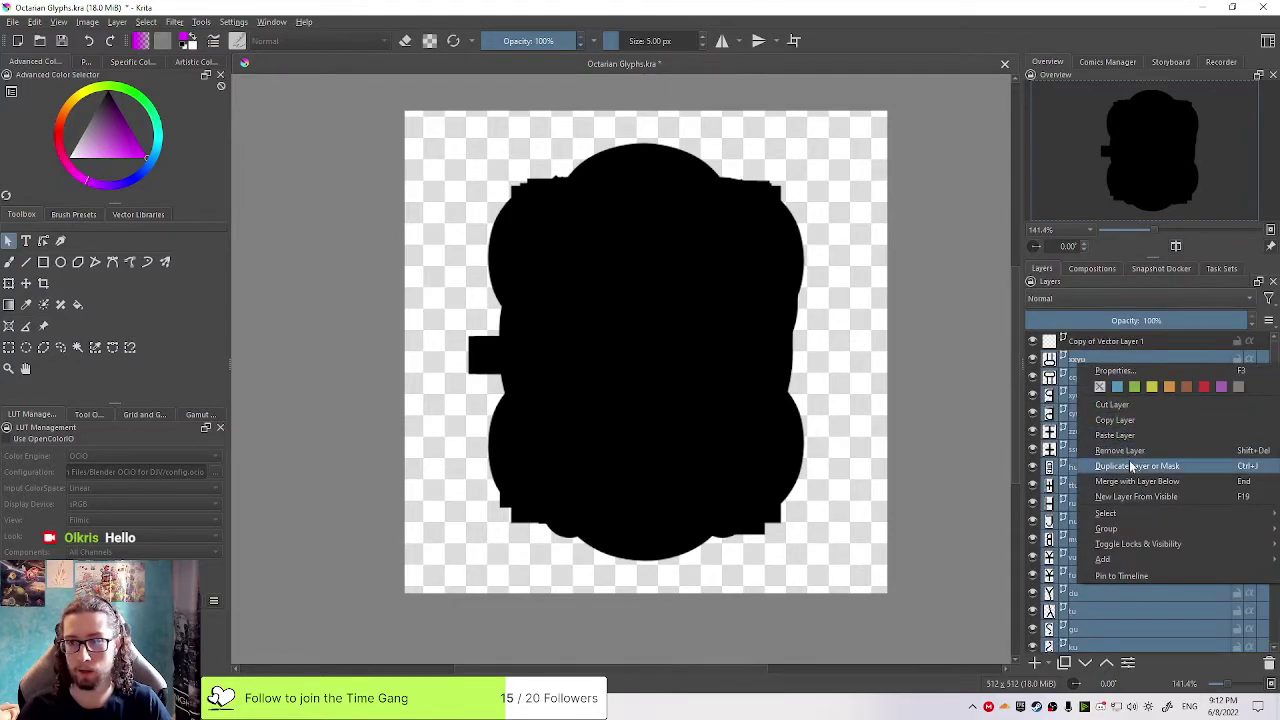
mouse_move(1124, 545)
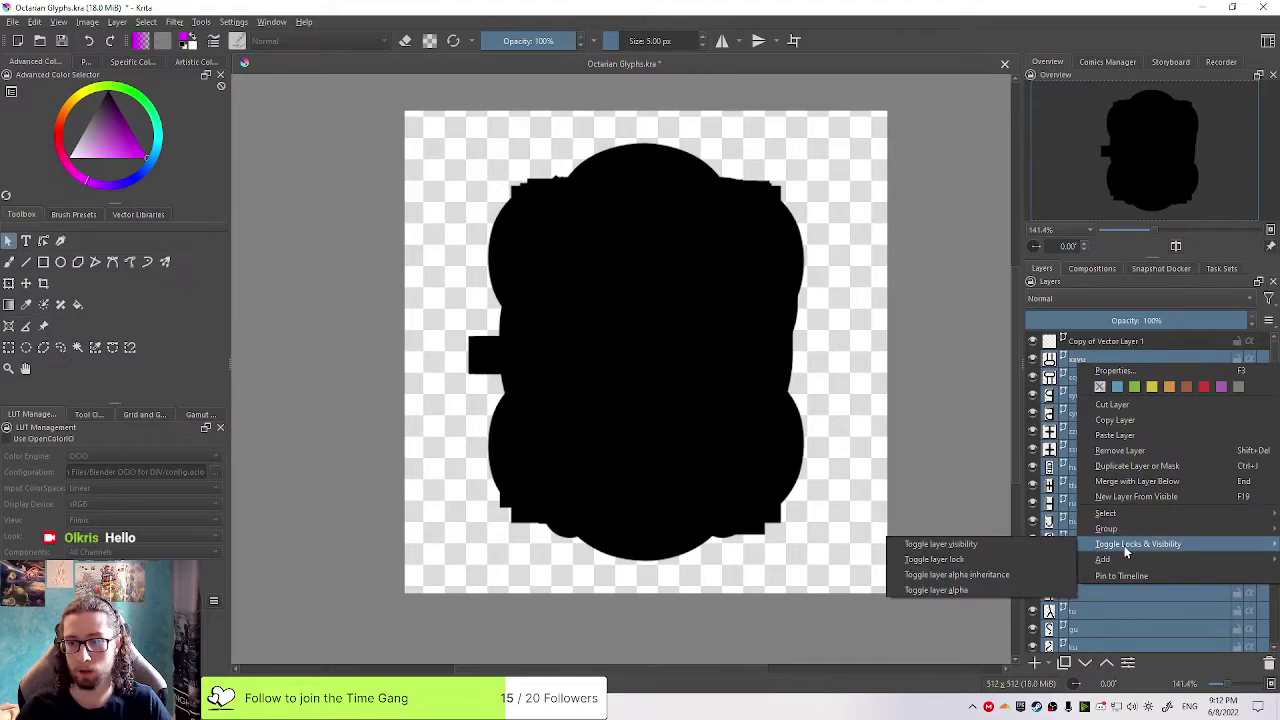
click(1038, 546)
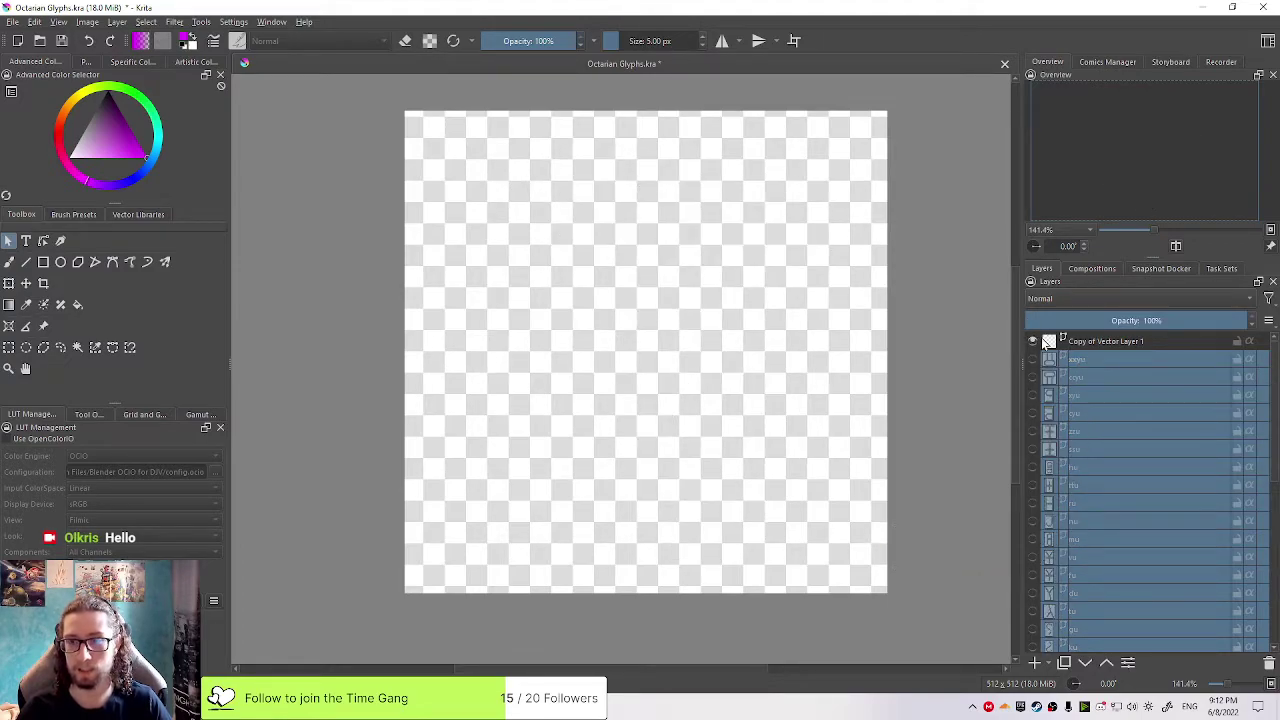
Preview the Copy of e and e on the side layers one at a time, hiding each again
scroll(1100, 369, down, 5)
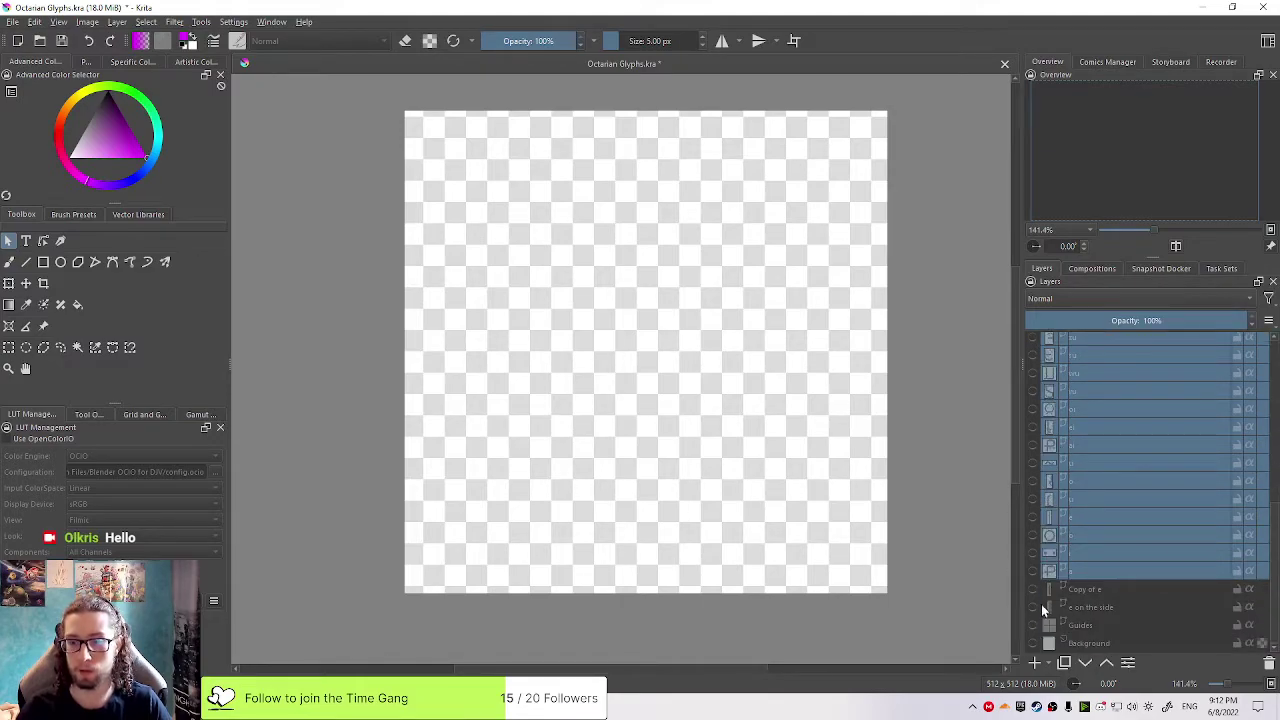
click(1034, 590)
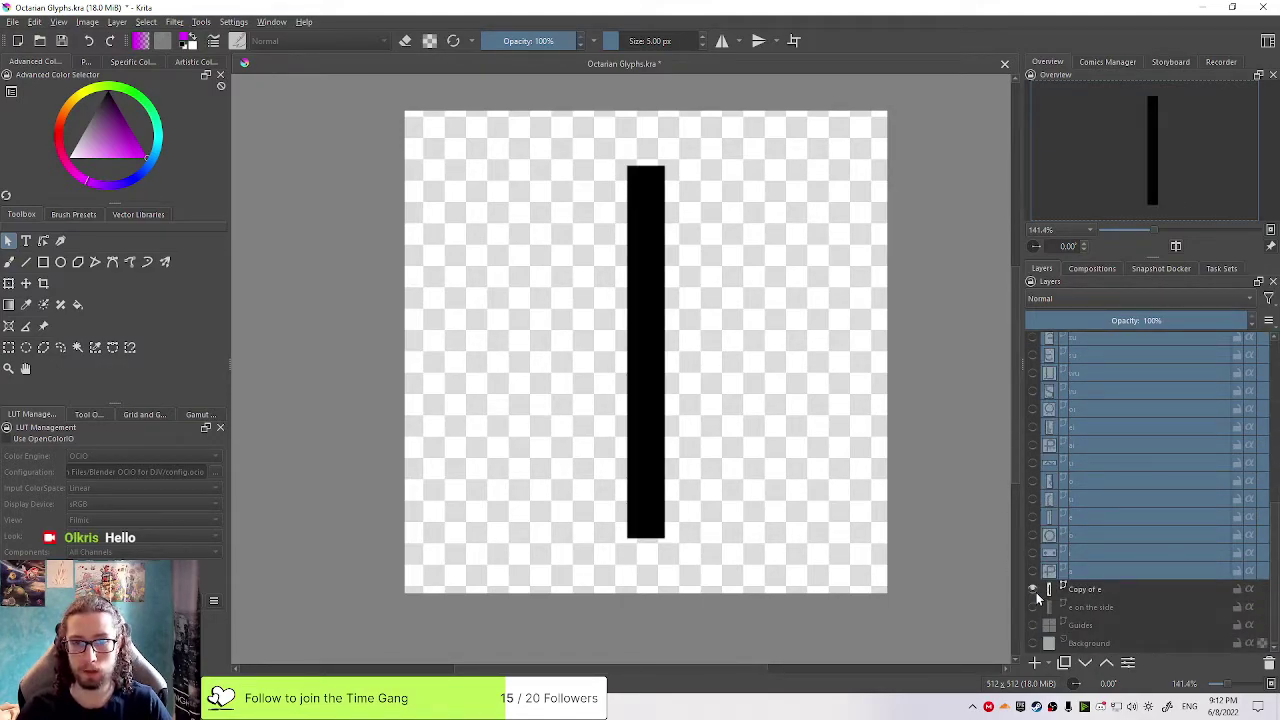
click(1034, 591)
click(1034, 607)
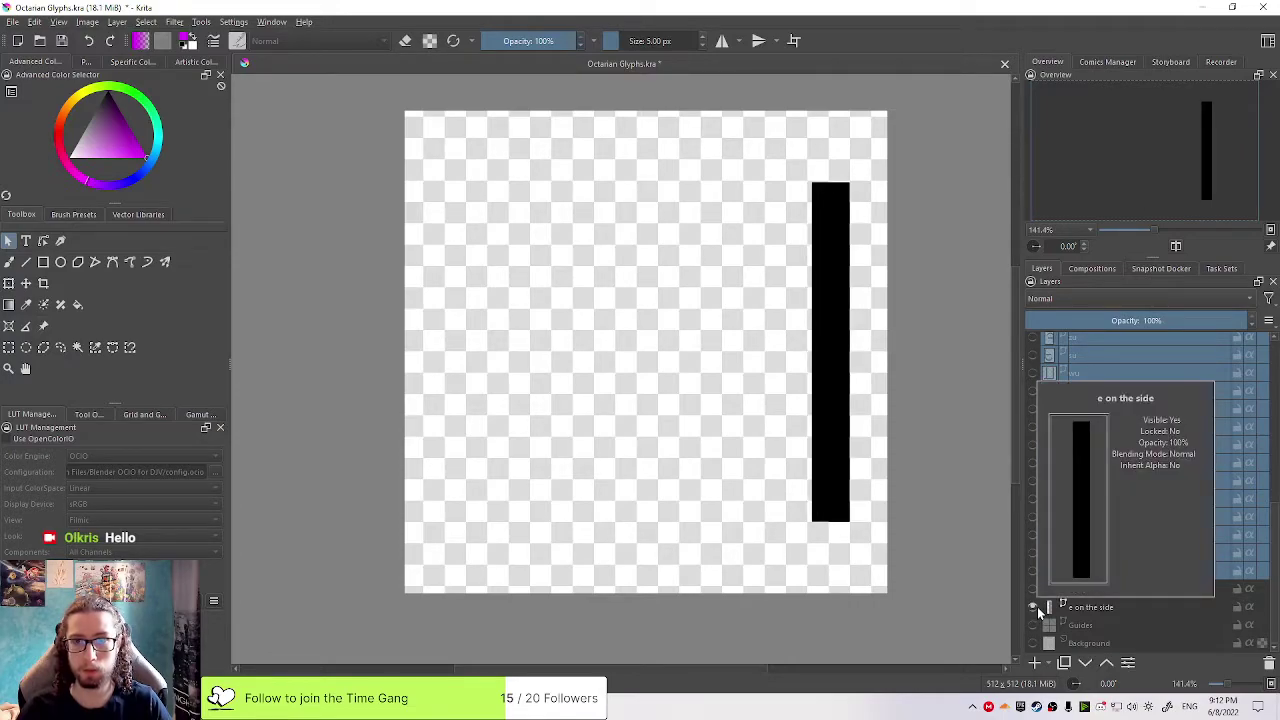
click(1034, 607)
Show the Guides layer and compare Copy of e and e on the side against it, leaving both strokes hidden
click(1033, 625)
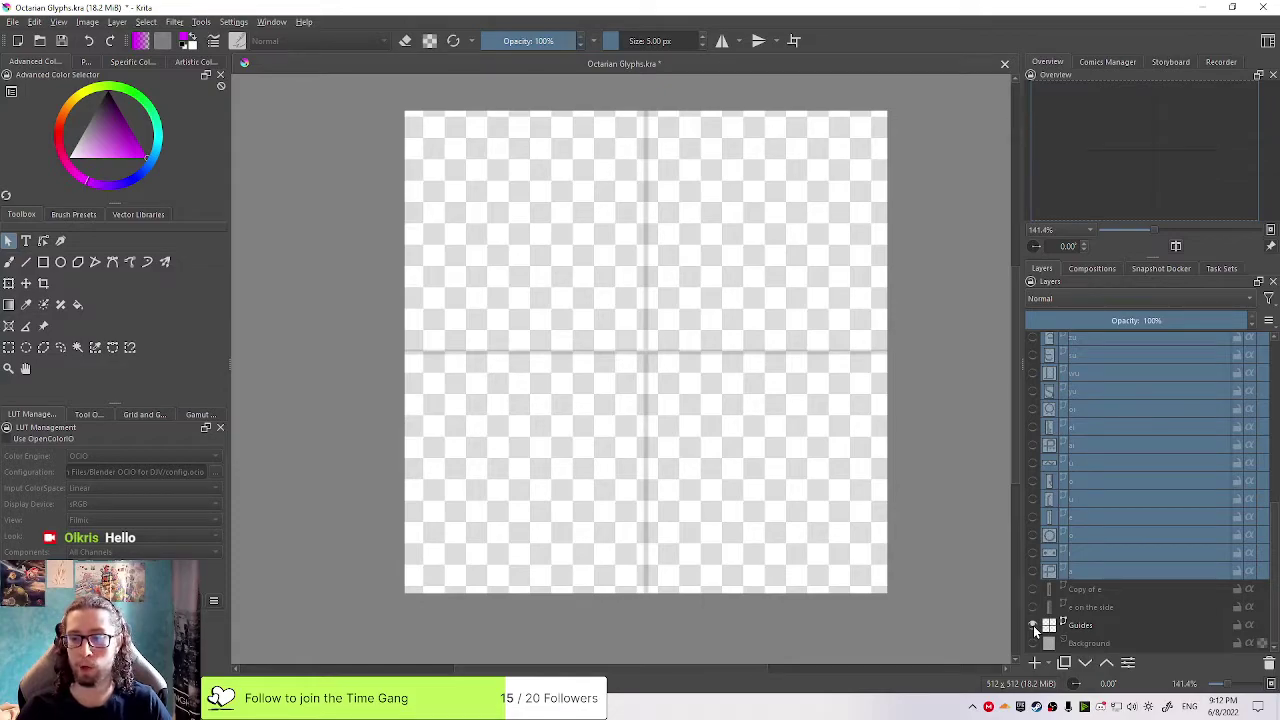
click(1031, 596)
click(1030, 600)
click(1030, 600)
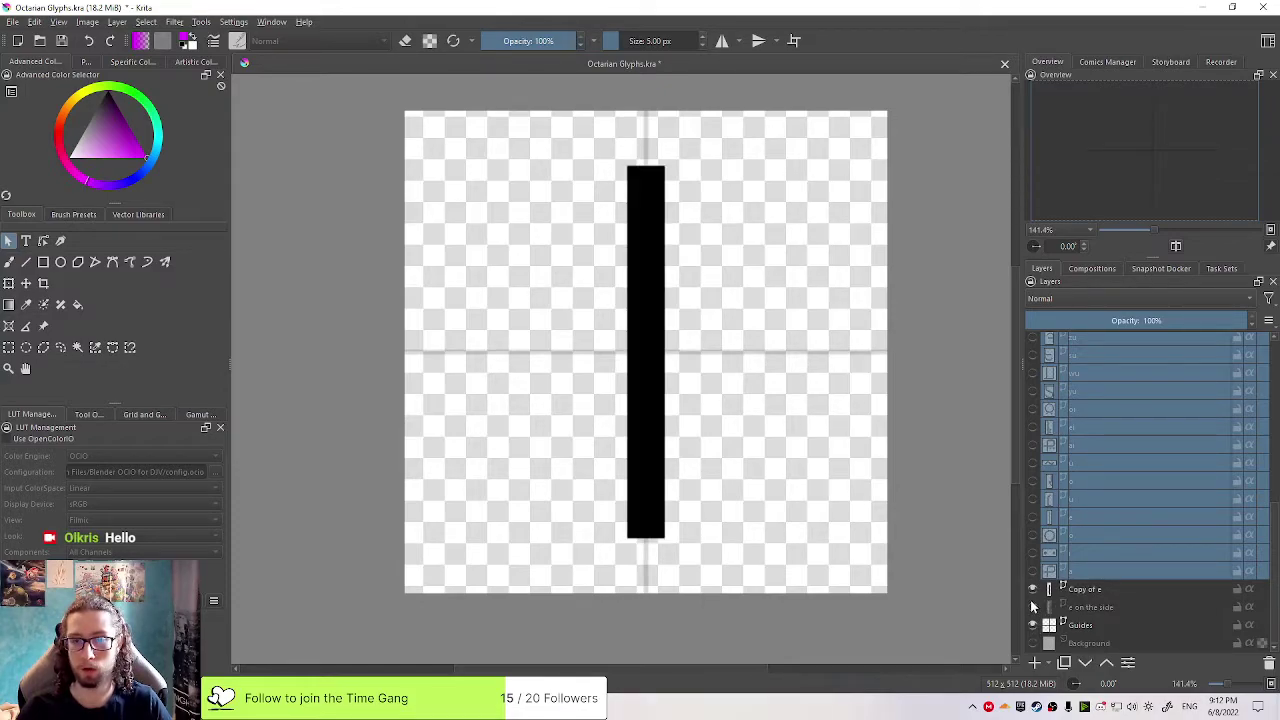
click(1033, 605)
click(1033, 605)
click(1033, 589)
click(1032, 606)
click(1032, 606)
click(1033, 589)
click(1033, 589)
click(1033, 589)
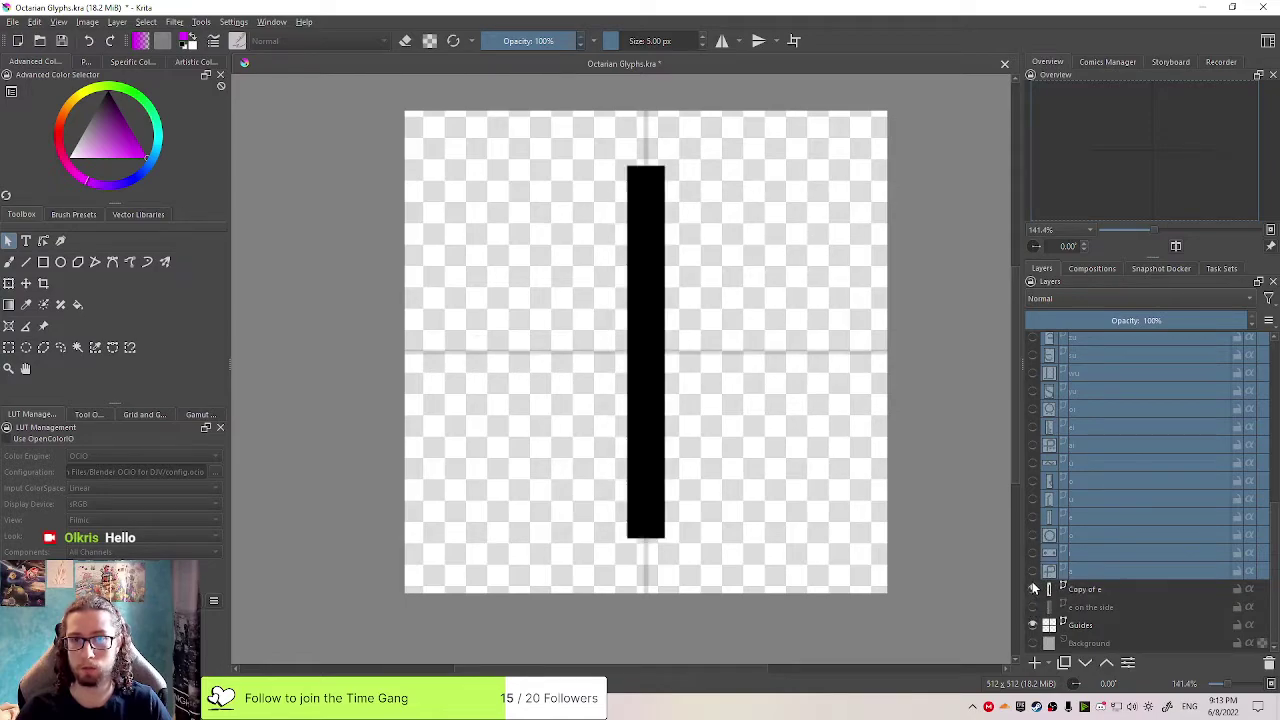
click(1033, 606)
click(1034, 607)
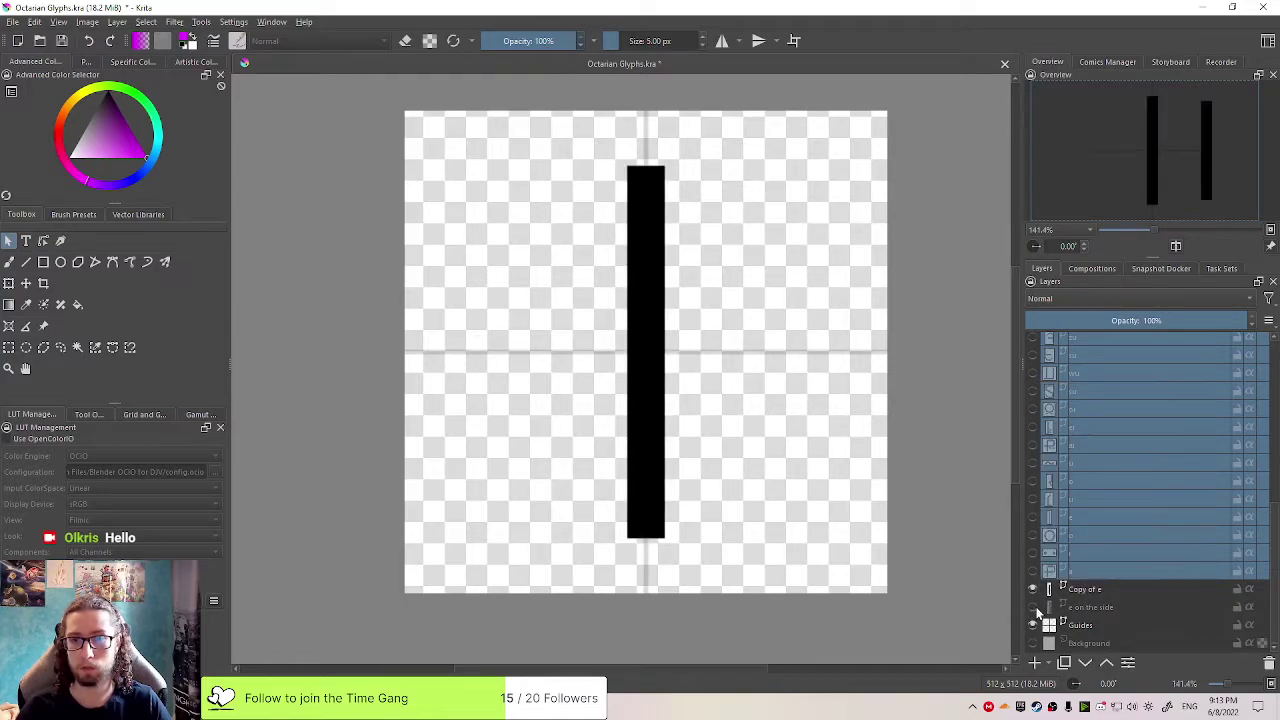
click(1034, 588)
Make Copy of Vector Layer 1 the only selected layer and dismiss the desktop notification
scroll(1040, 570, up, 10)
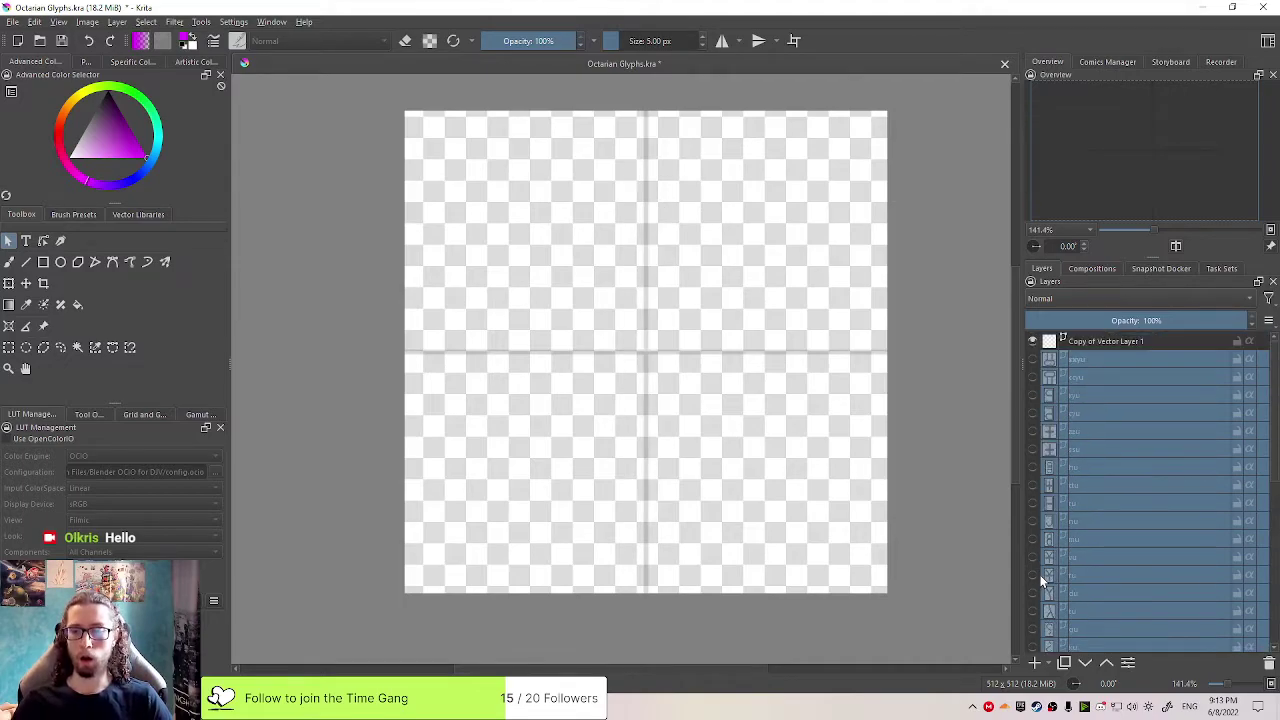
click(1098, 341)
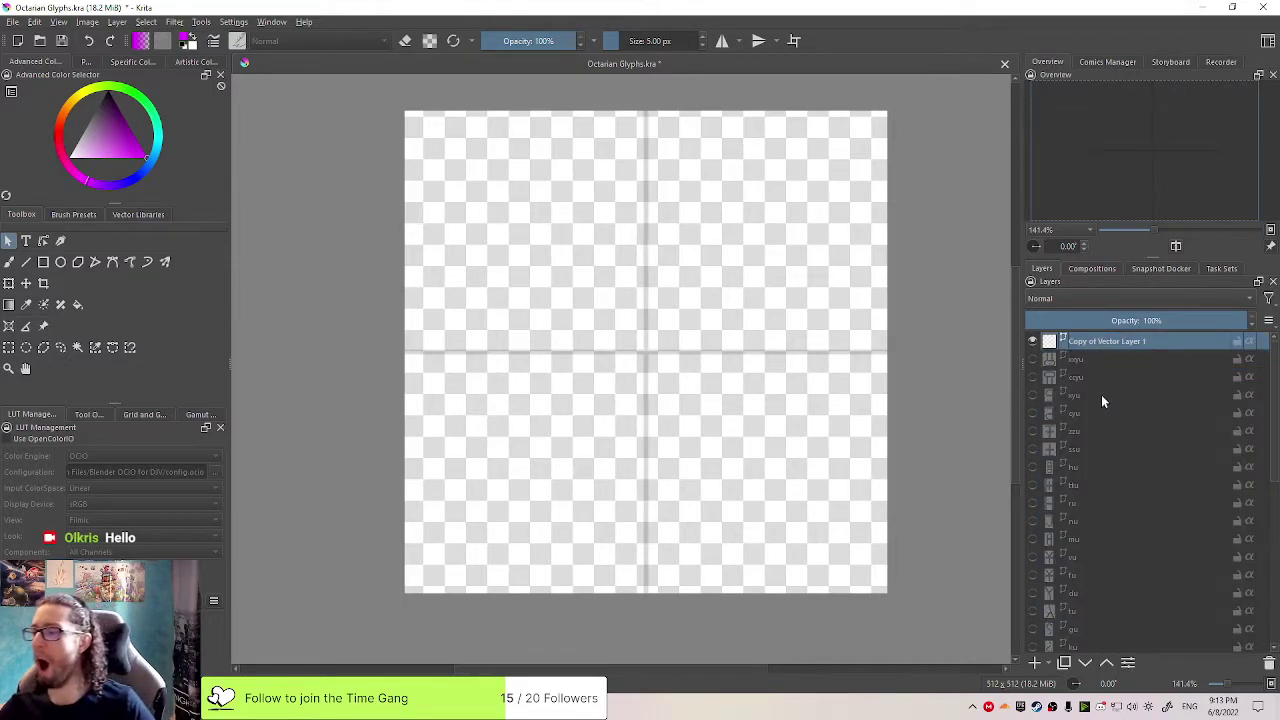
mouse_move(1103, 401)
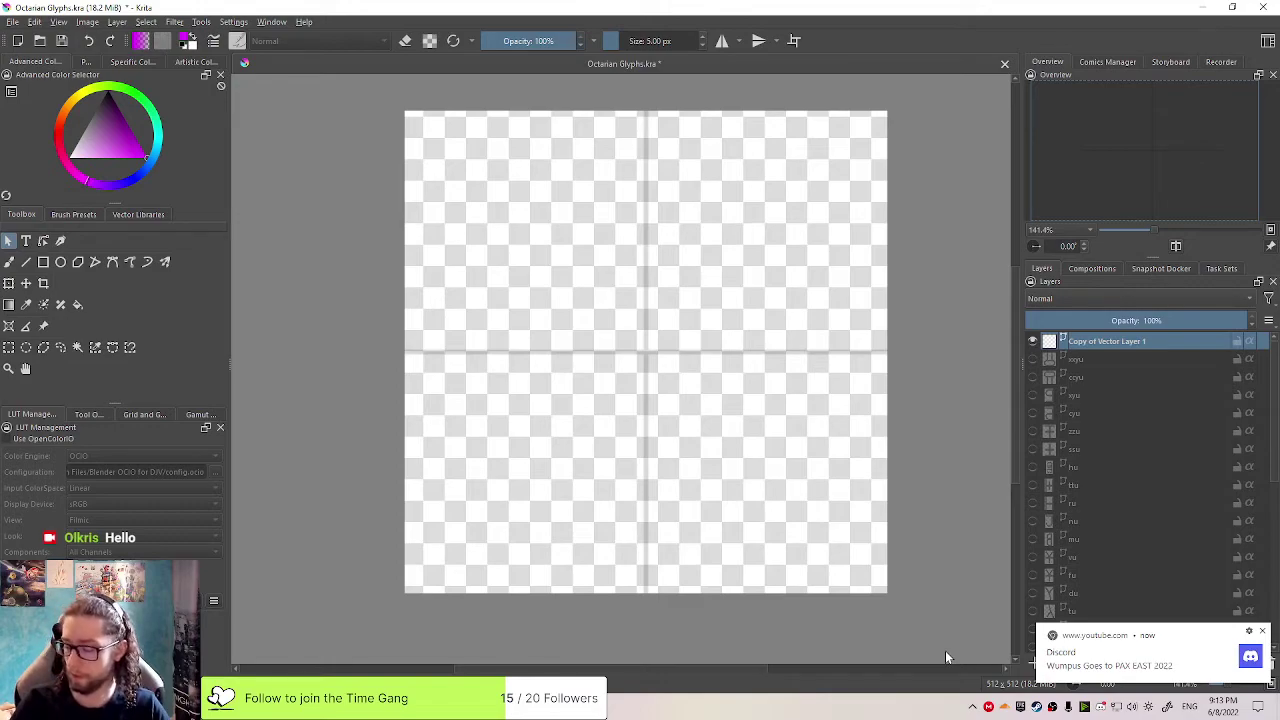
click(1263, 632)
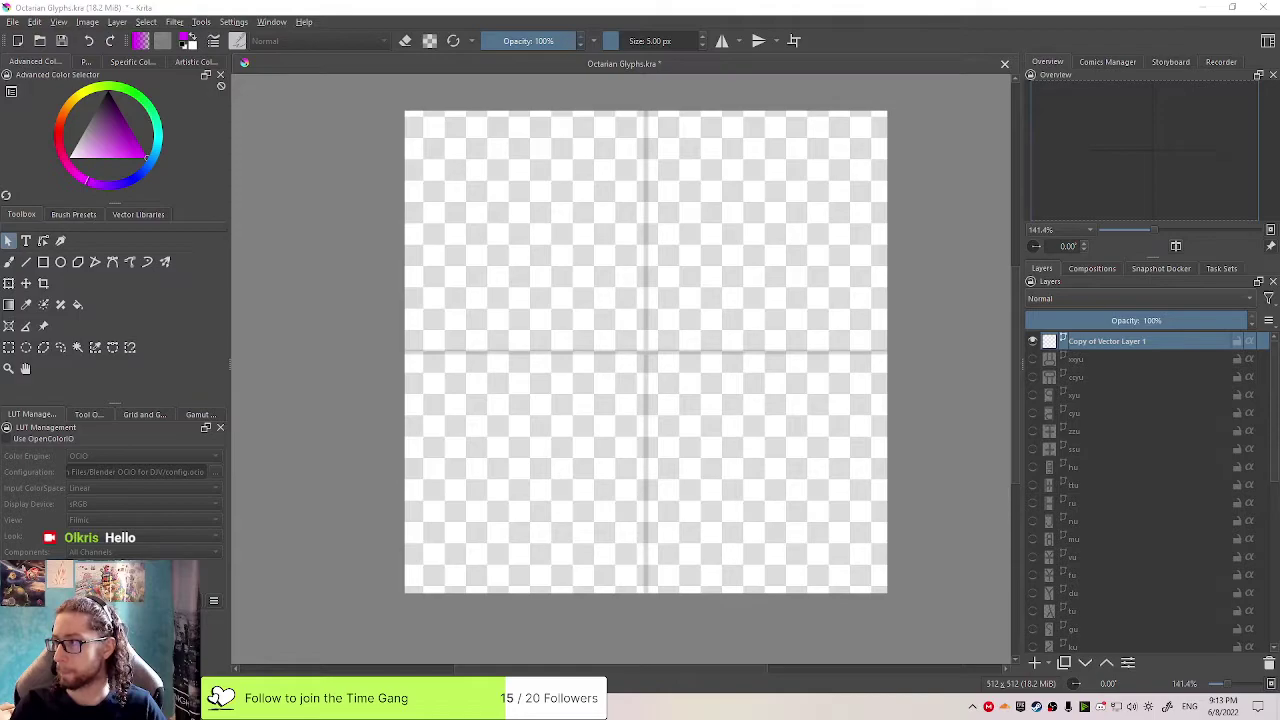
Bring the Discord window over the Krita document, glance at a shared chart photo, and dismiss the Streamer Mode notice
drag(1279, 190, 685, 195)
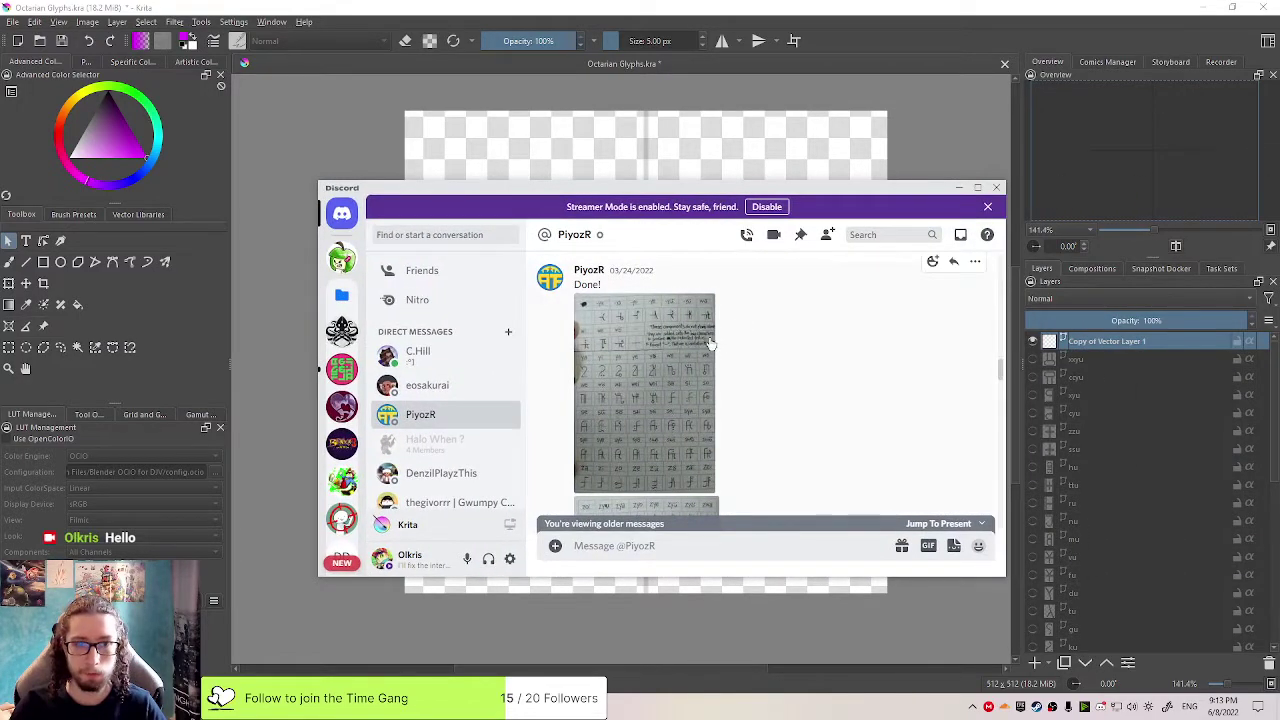
click(685, 387)
click(817, 327)
click(987, 210)
Examine the handwritten glyph chart photos in the Discord conversation, continuing to the chart that lists the single vowels
click(678, 350)
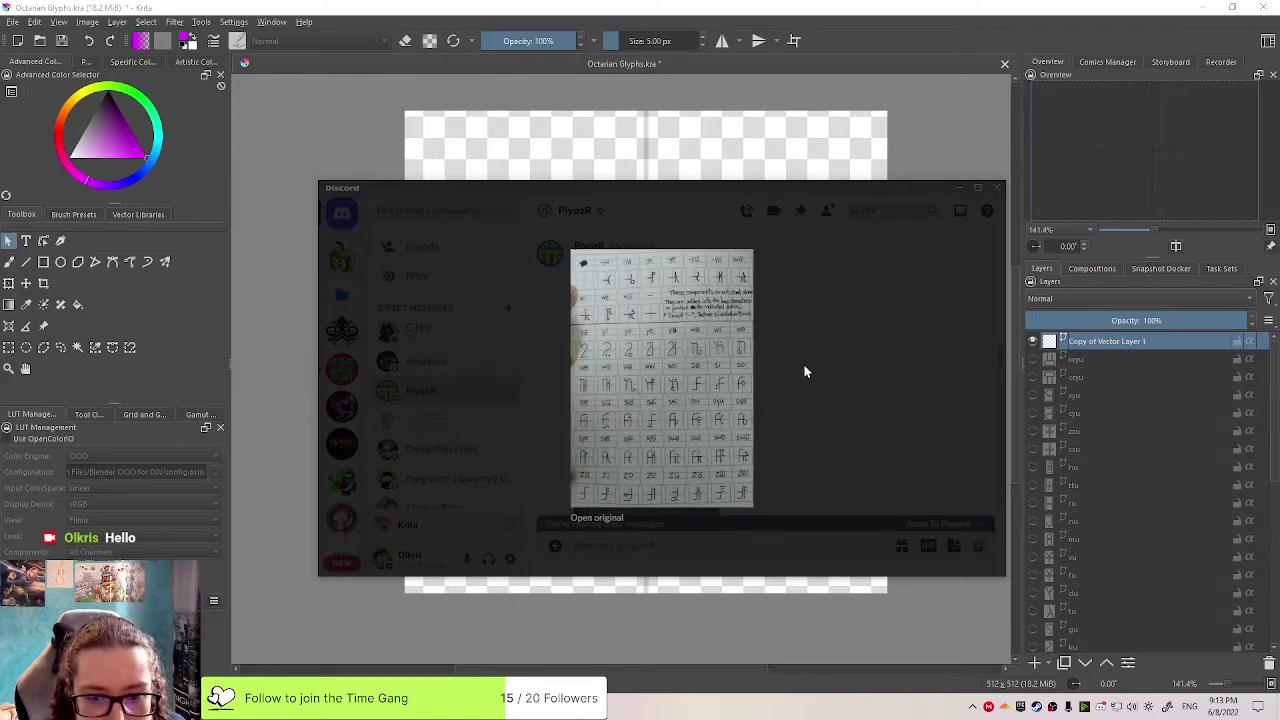
click(805, 374)
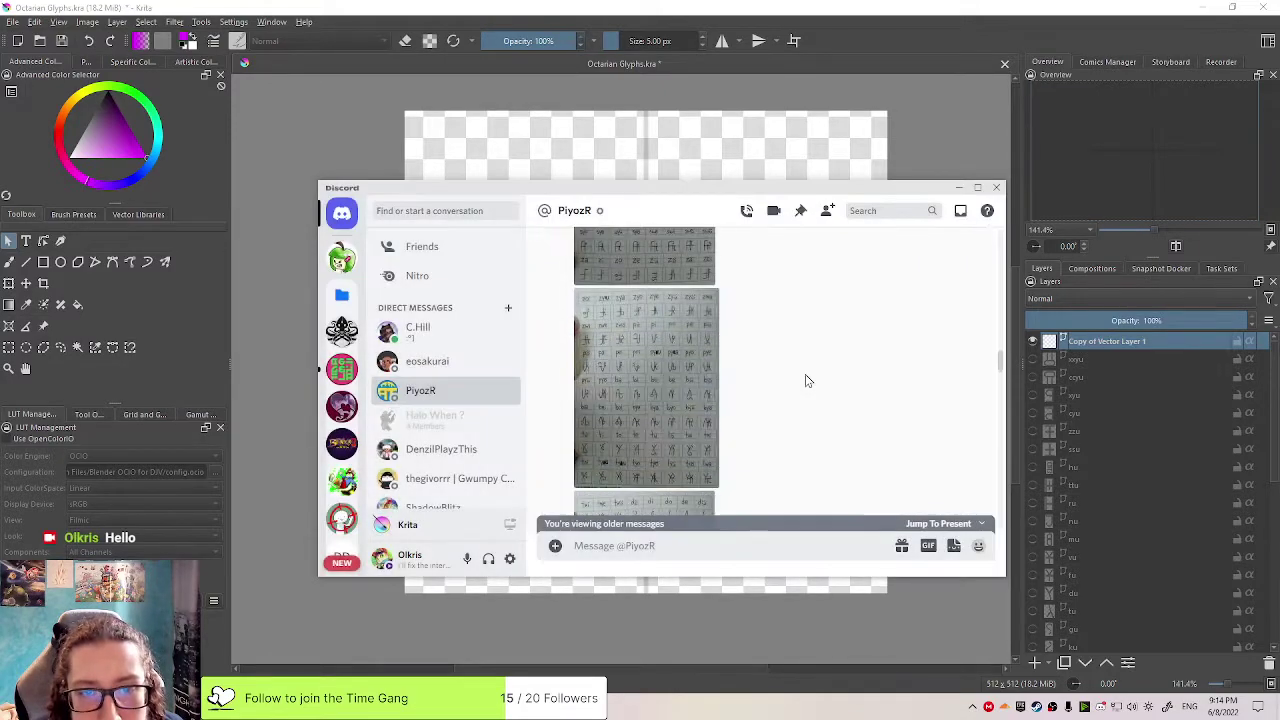
scroll(810, 379, down, 5)
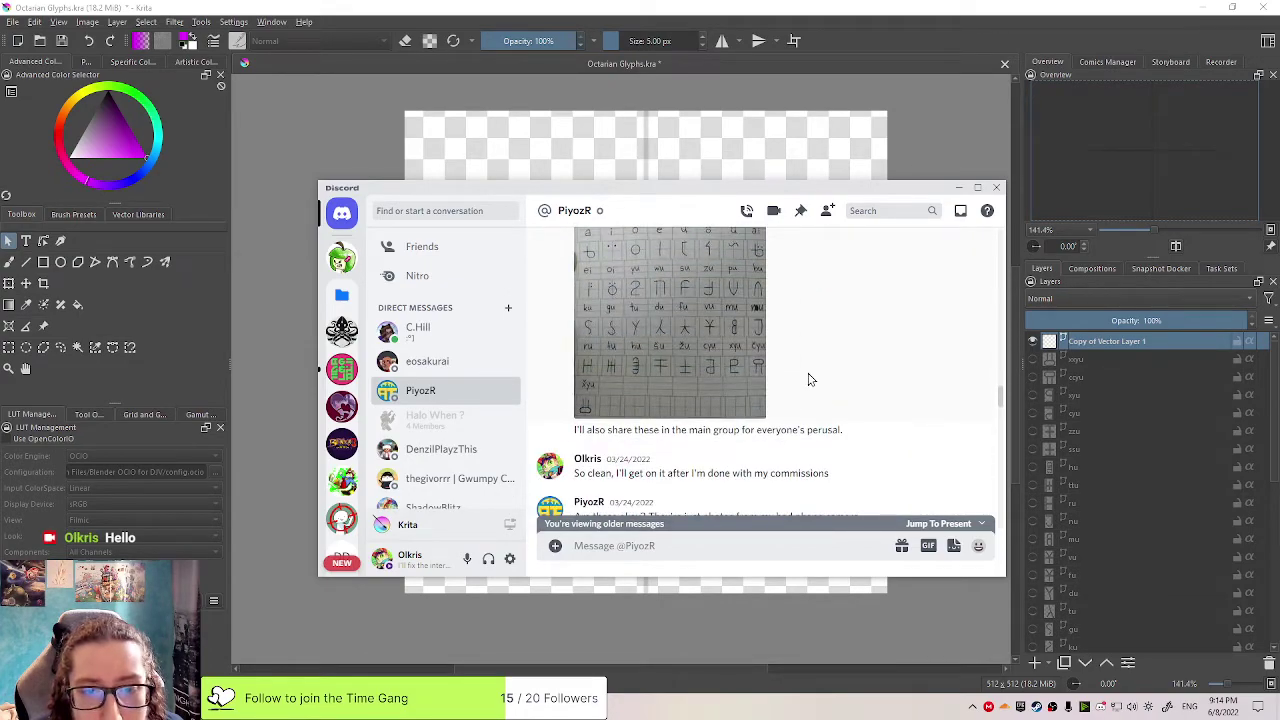
scroll(810, 379, up, 2)
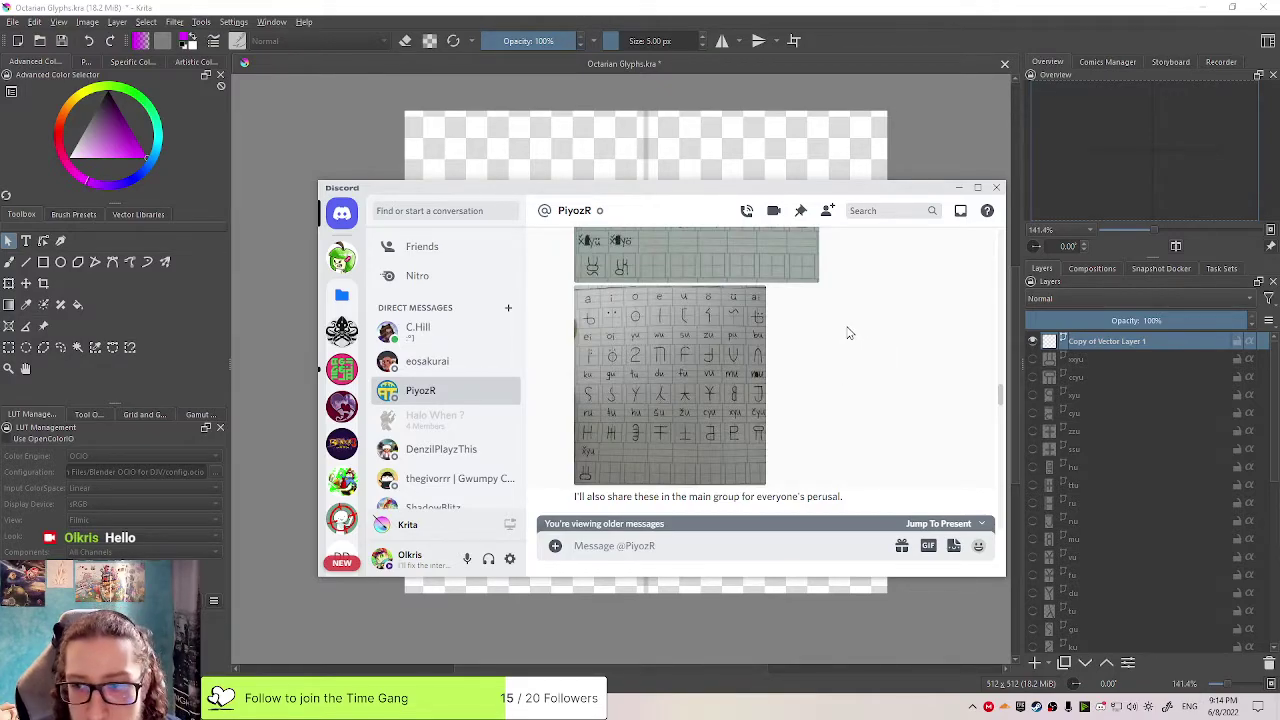
Look back through the handwritten glyph chart photos, from the single-vowel chart up to the first photo of the set
scroll(843, 360, up, 1)
scroll(842, 360, down, 1)
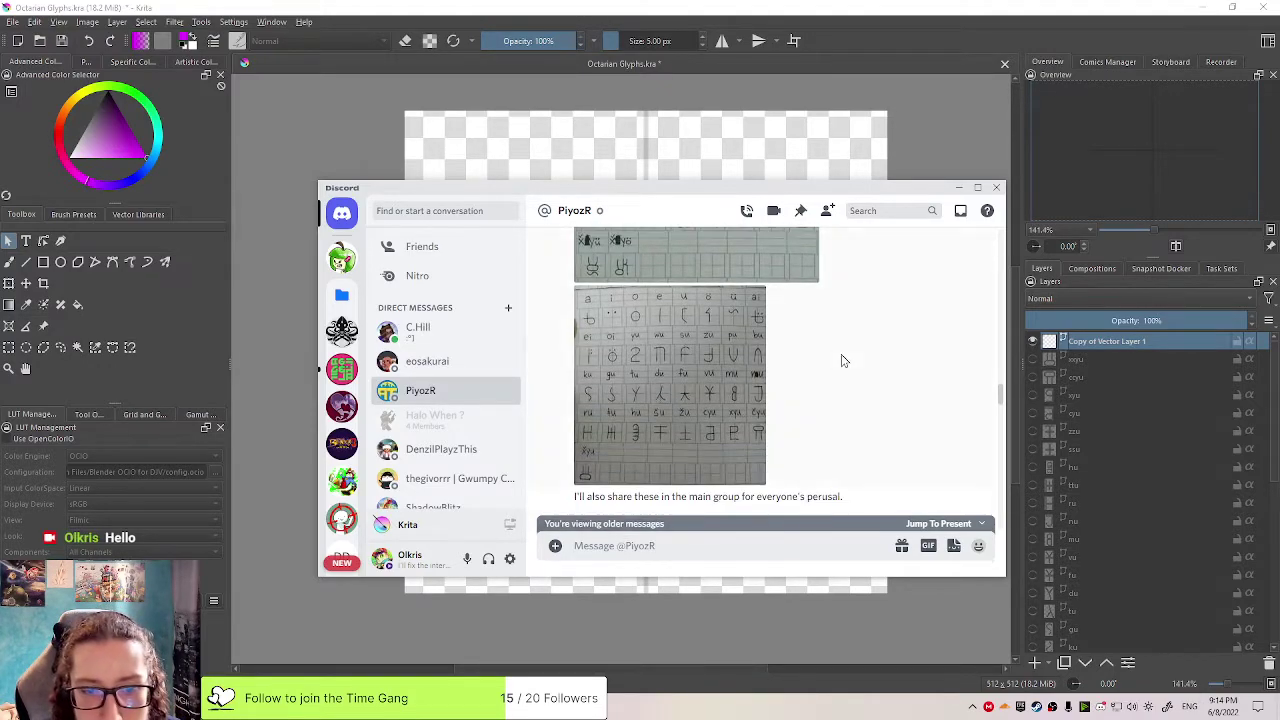
scroll(842, 361, up, 4)
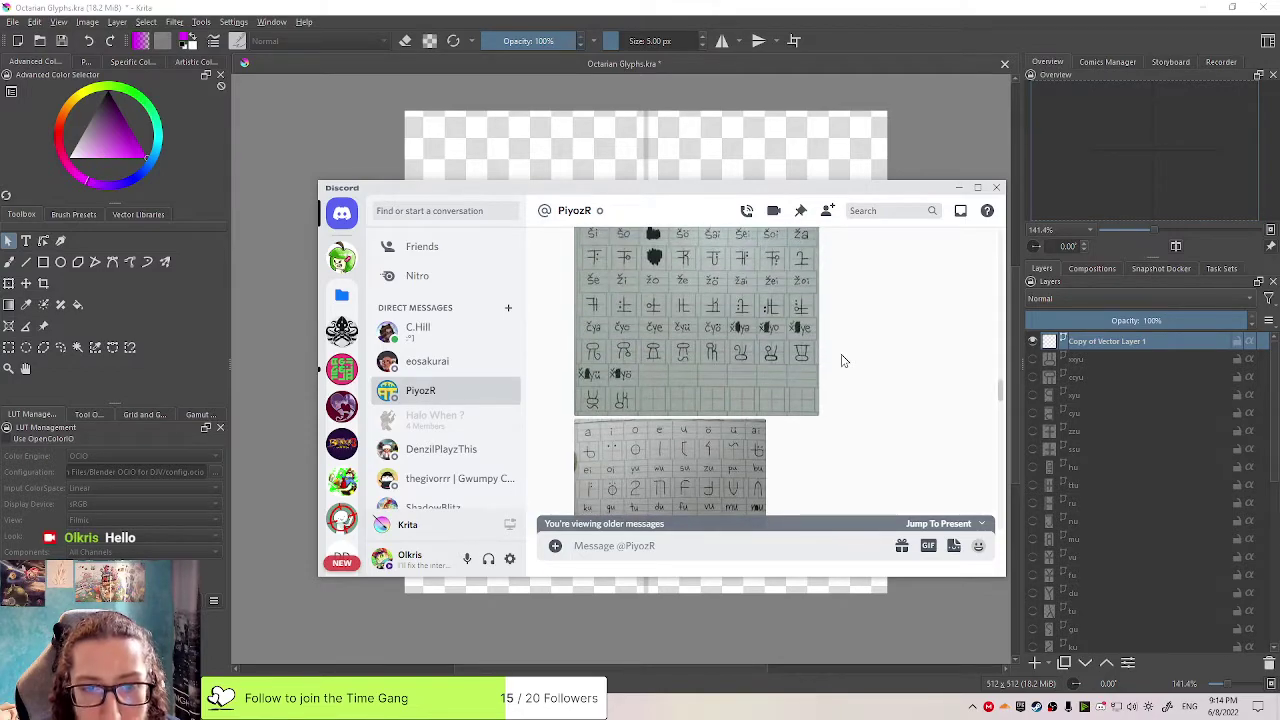
scroll(842, 361, up, 2)
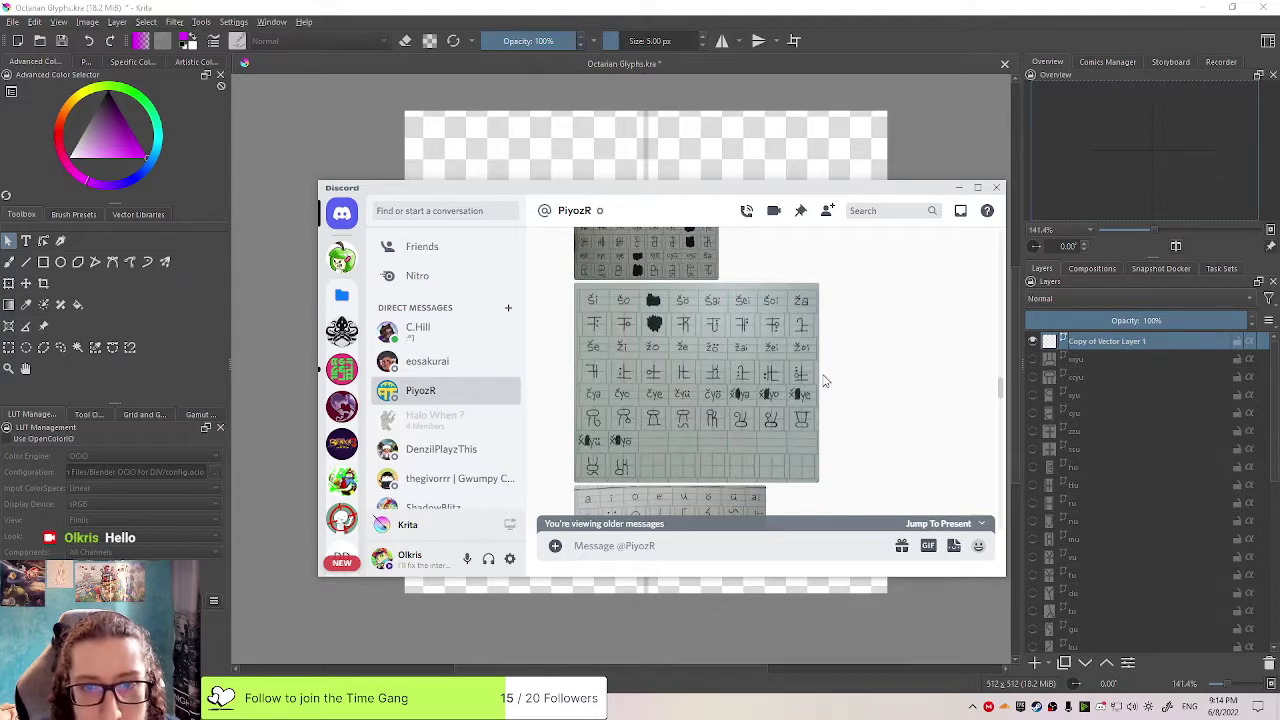
scroll(802, 350, up, 4)
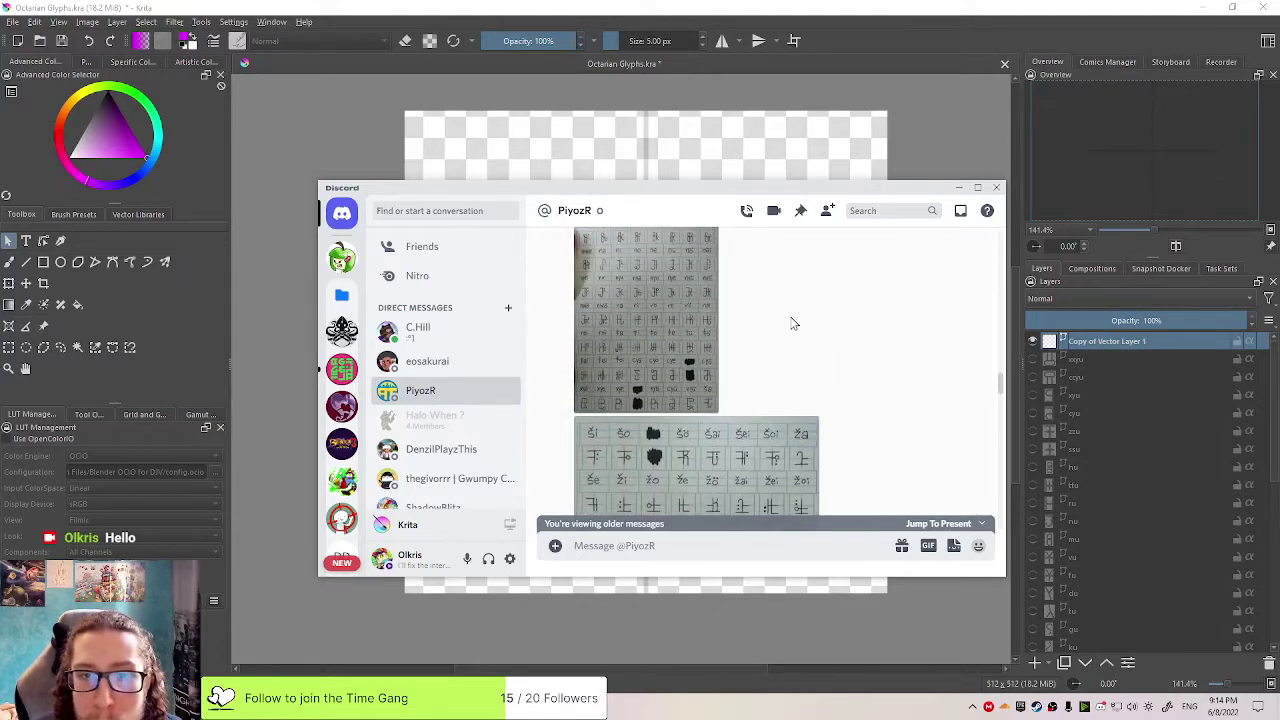
scroll(783, 337, up, 3)
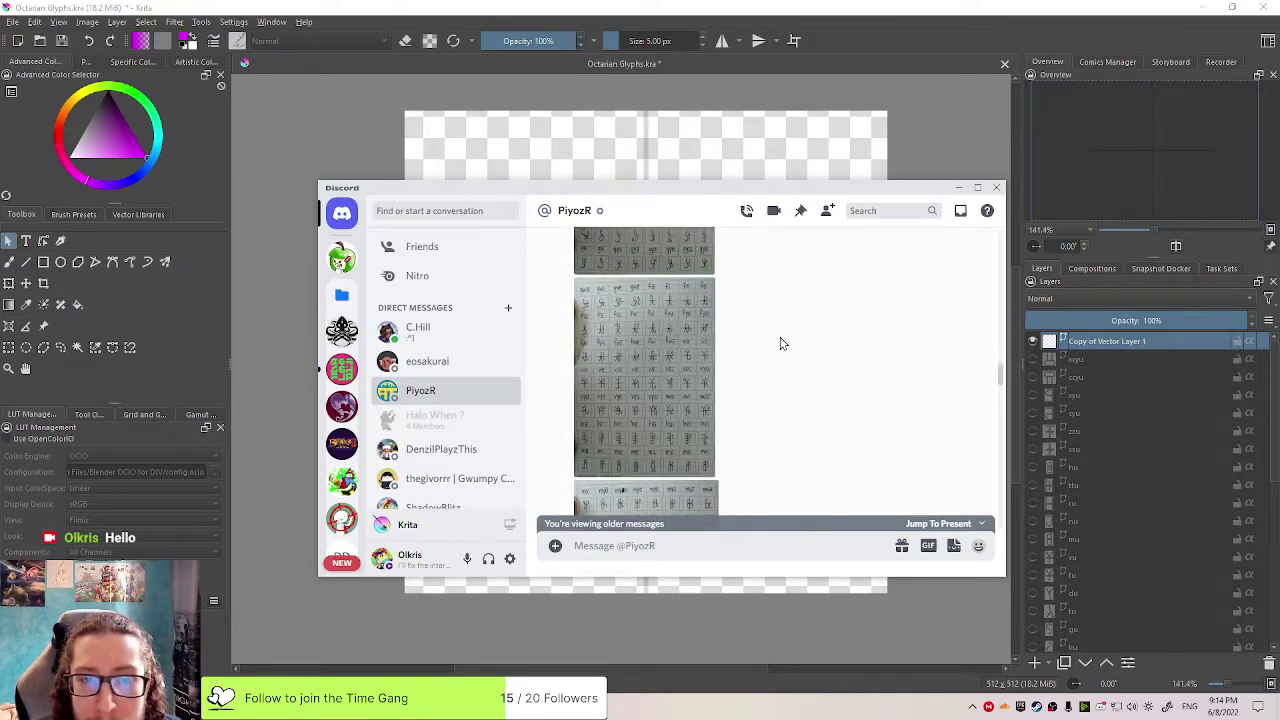
scroll(781, 343, up, 1)
scroll(781, 343, up, 5)
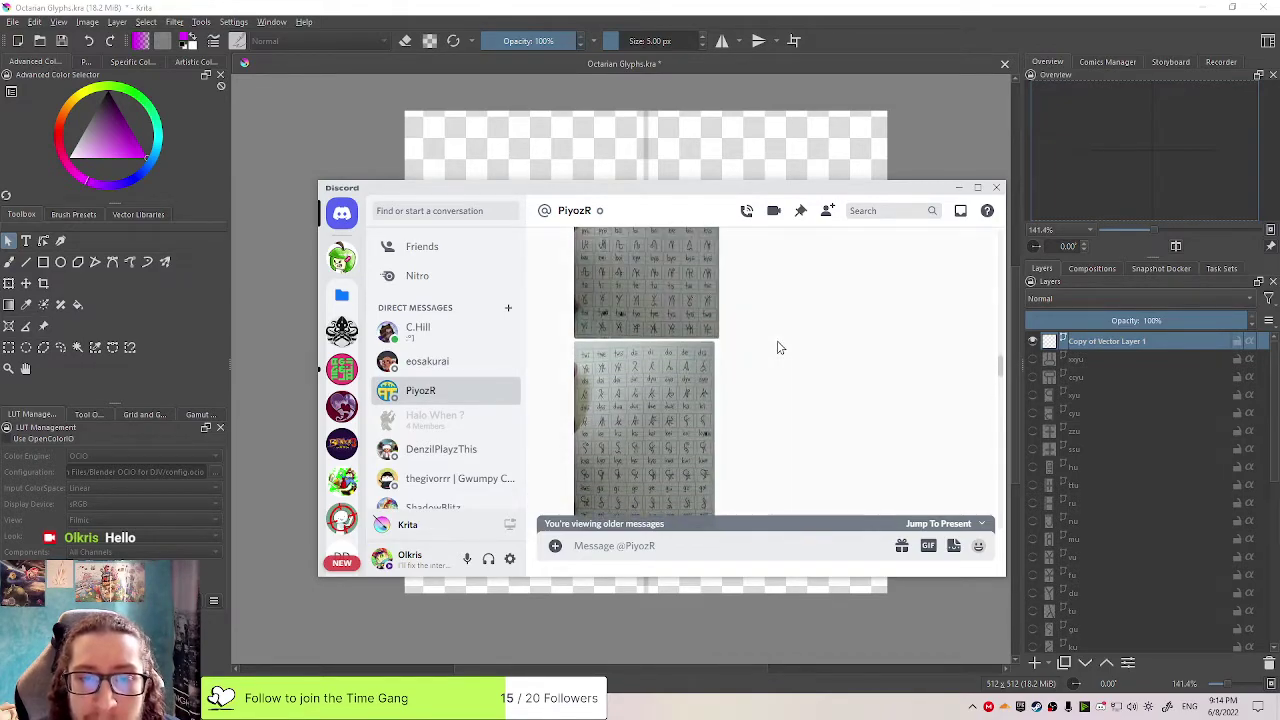
scroll(780, 347, up, 5)
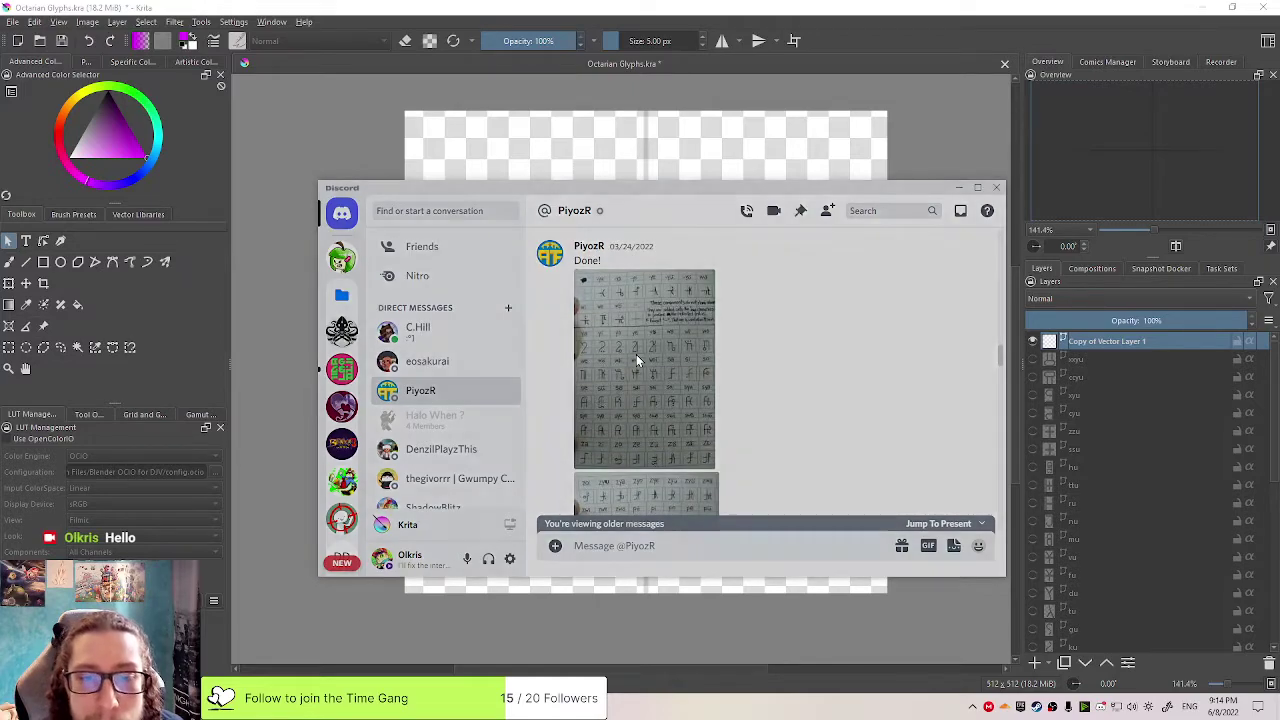
Enlarge the first two chart photos in turn to inspect their glyphs, and return to the start of the set
click(636, 360)
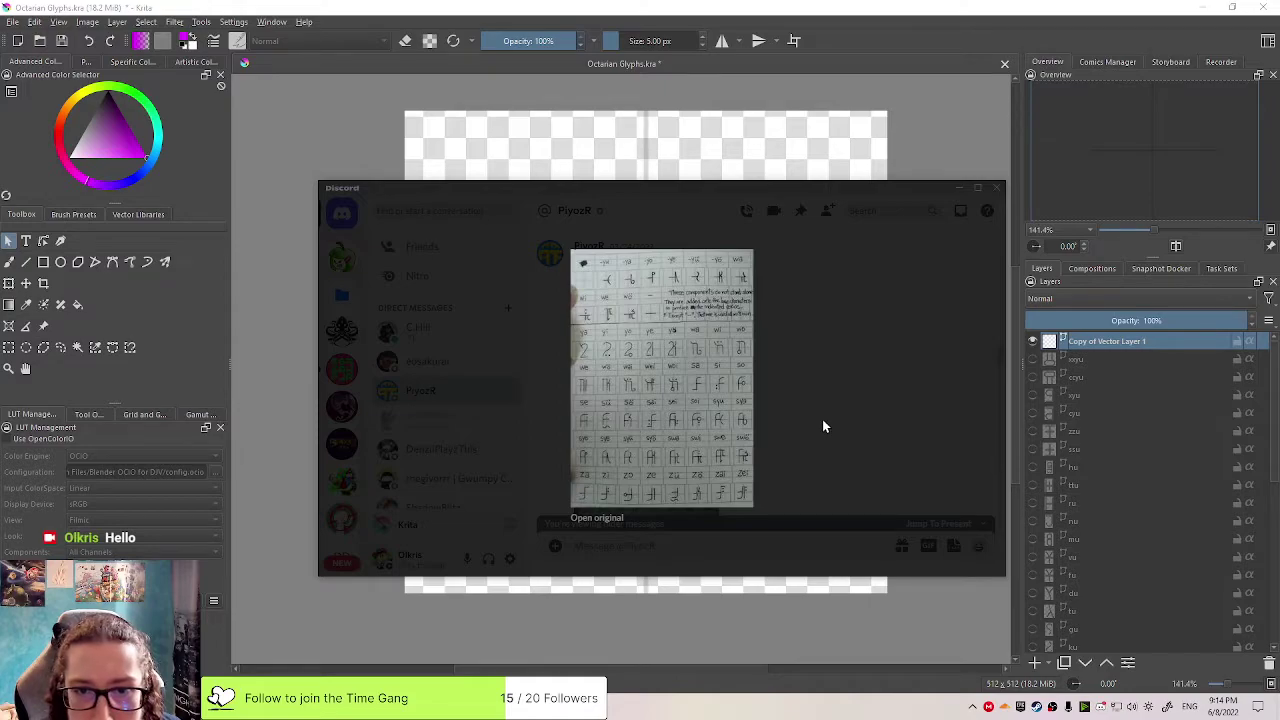
click(822, 422)
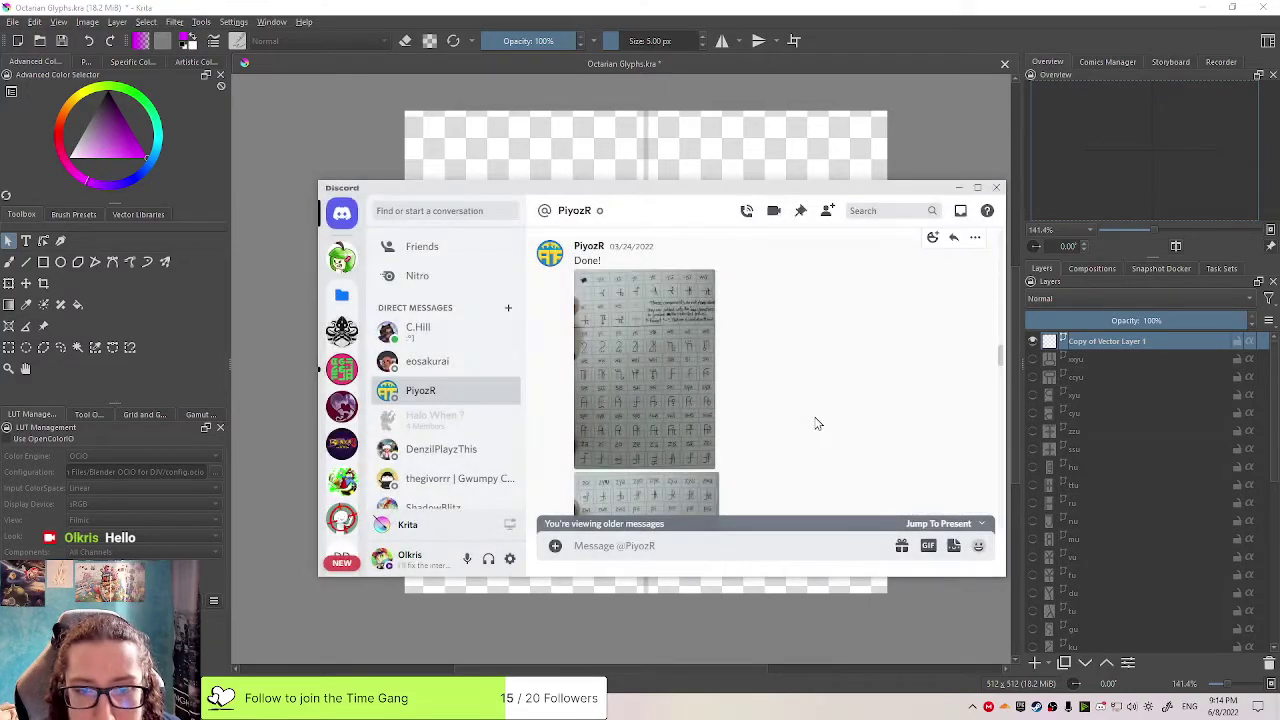
scroll(812, 420, down, 4)
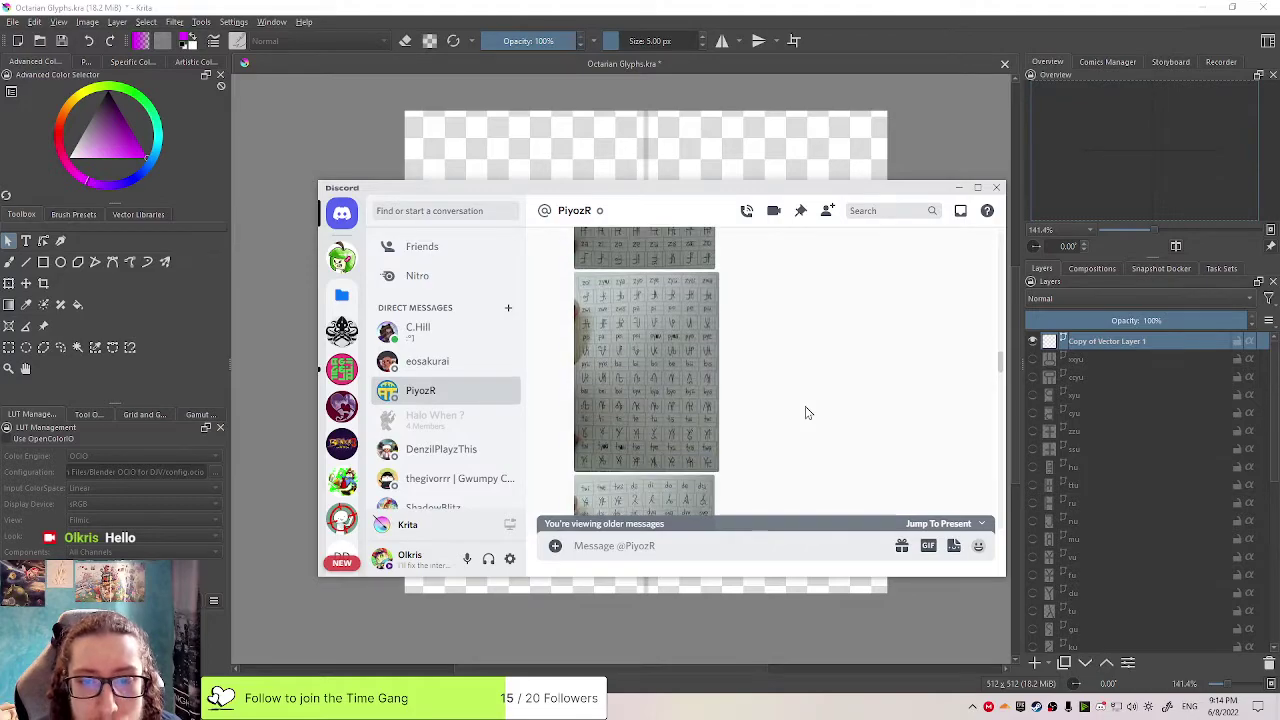
click(654, 374)
click(873, 418)
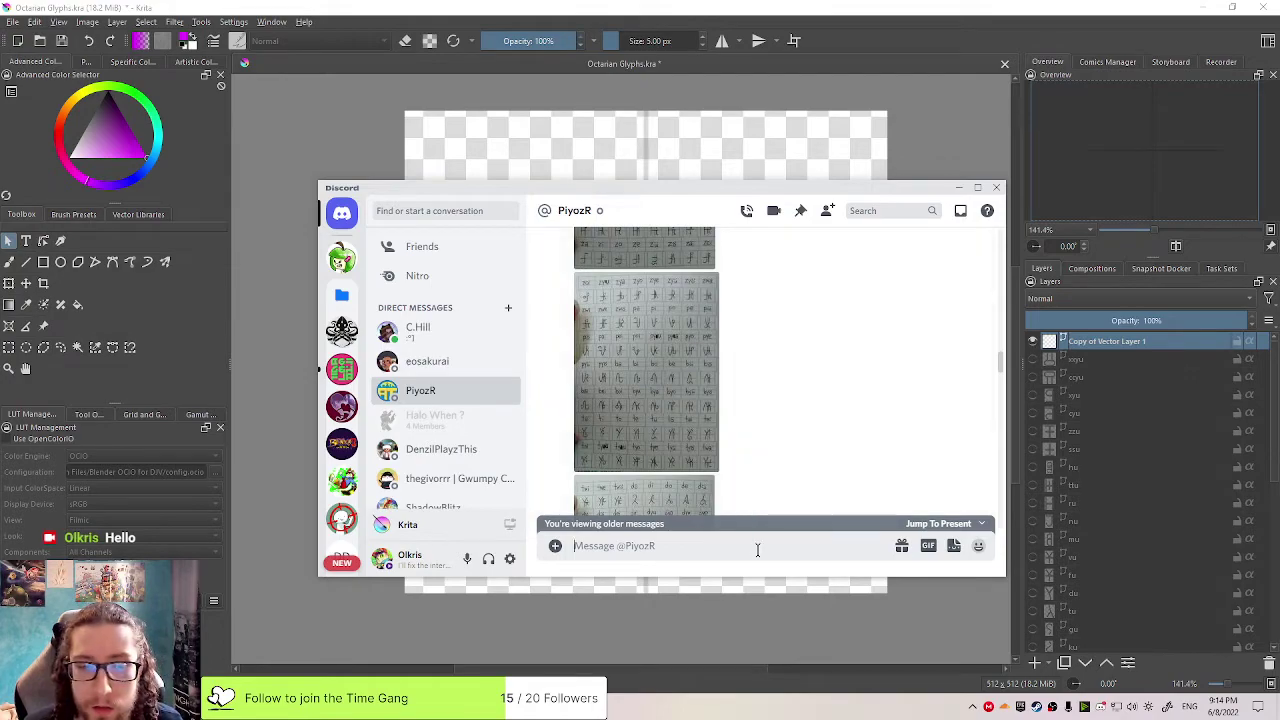
scroll(640, 457, up, 3)
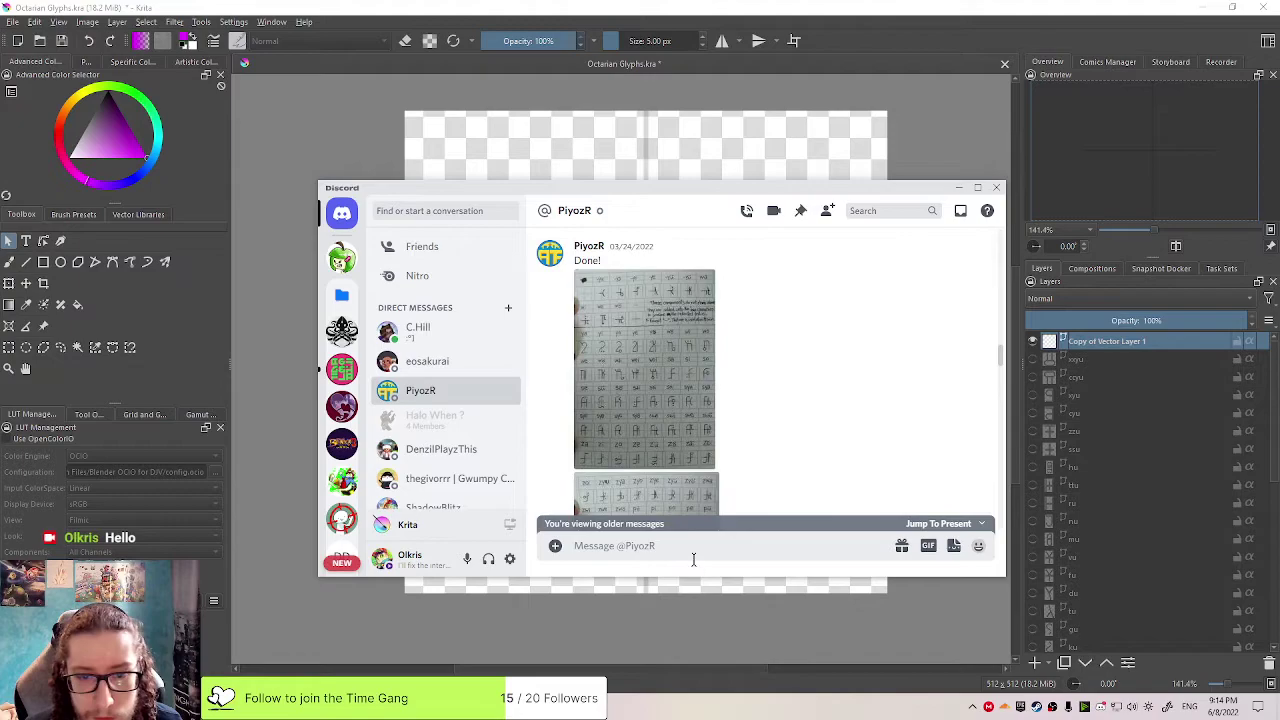
Send the message "I'm streaming right now :" followed by the Twitch channel link from the clipboard history
text(I'm streaming right now :)
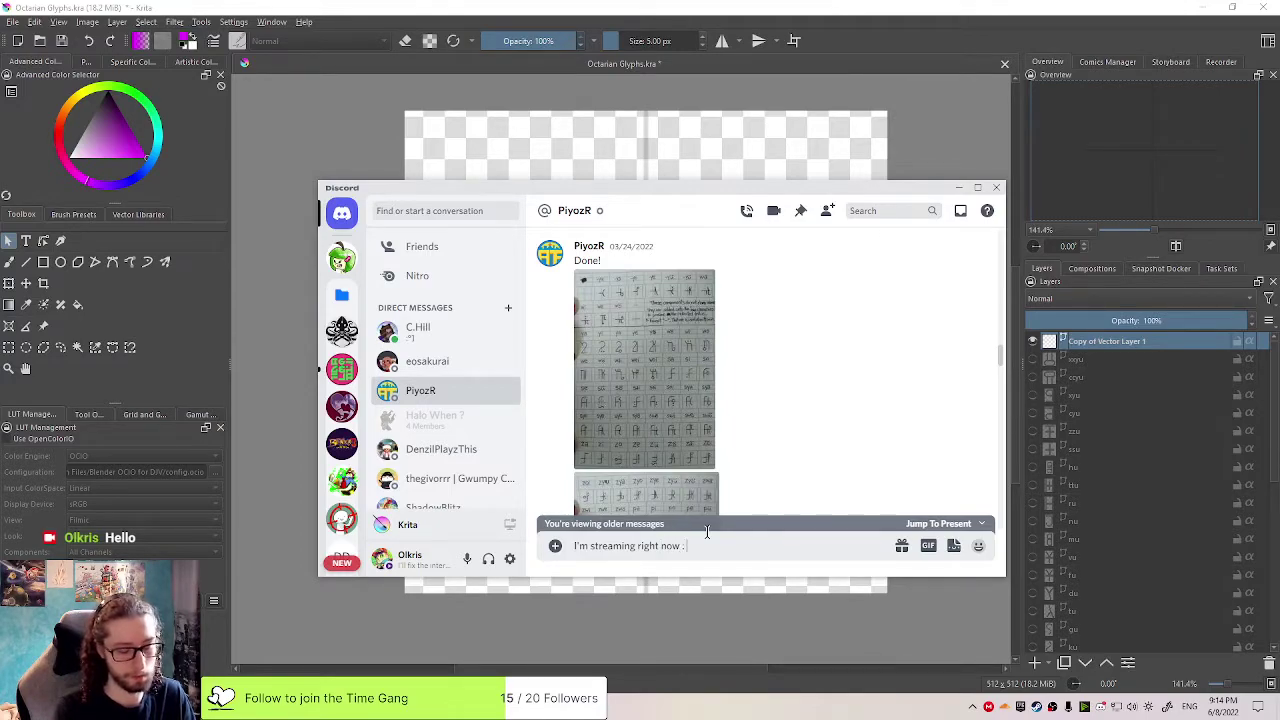
key(super+v)
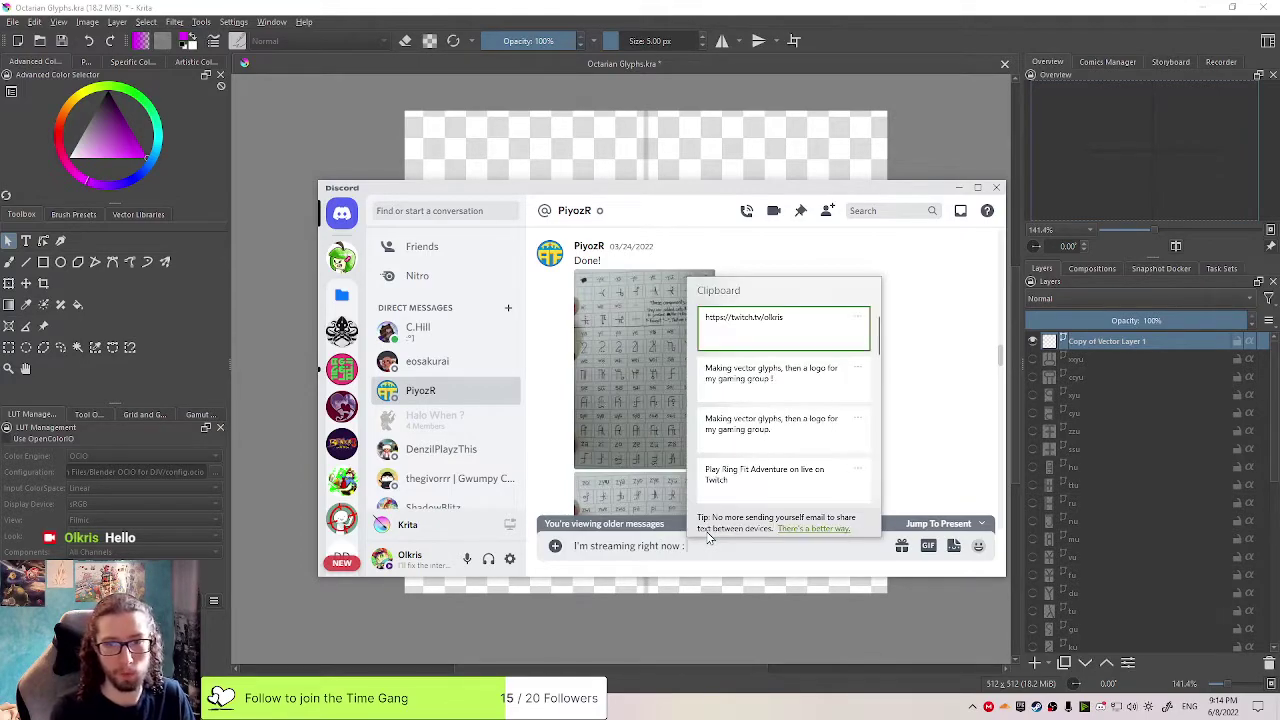
key(Down)
key(Up)
key(Return)
key(Return)
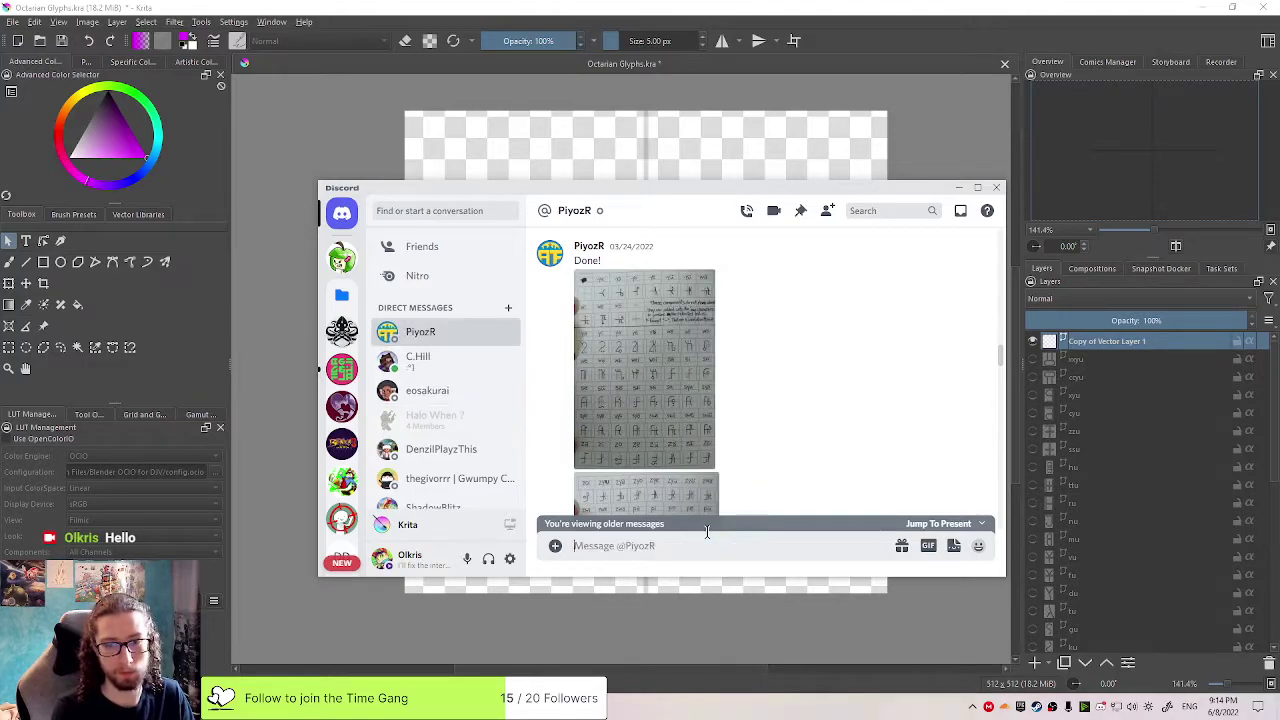
Send a follow-up message reading "Tune in if you wanna" in the same conversation
text(Tune)
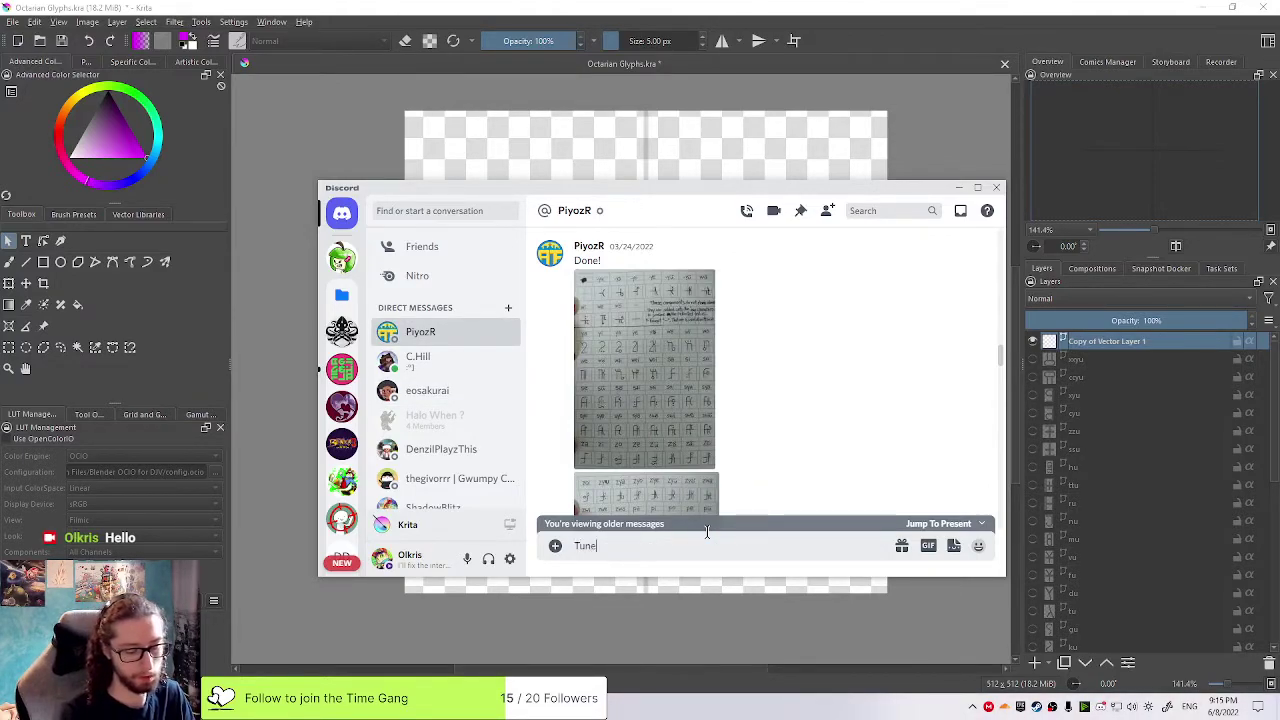
text( in if you wanna)
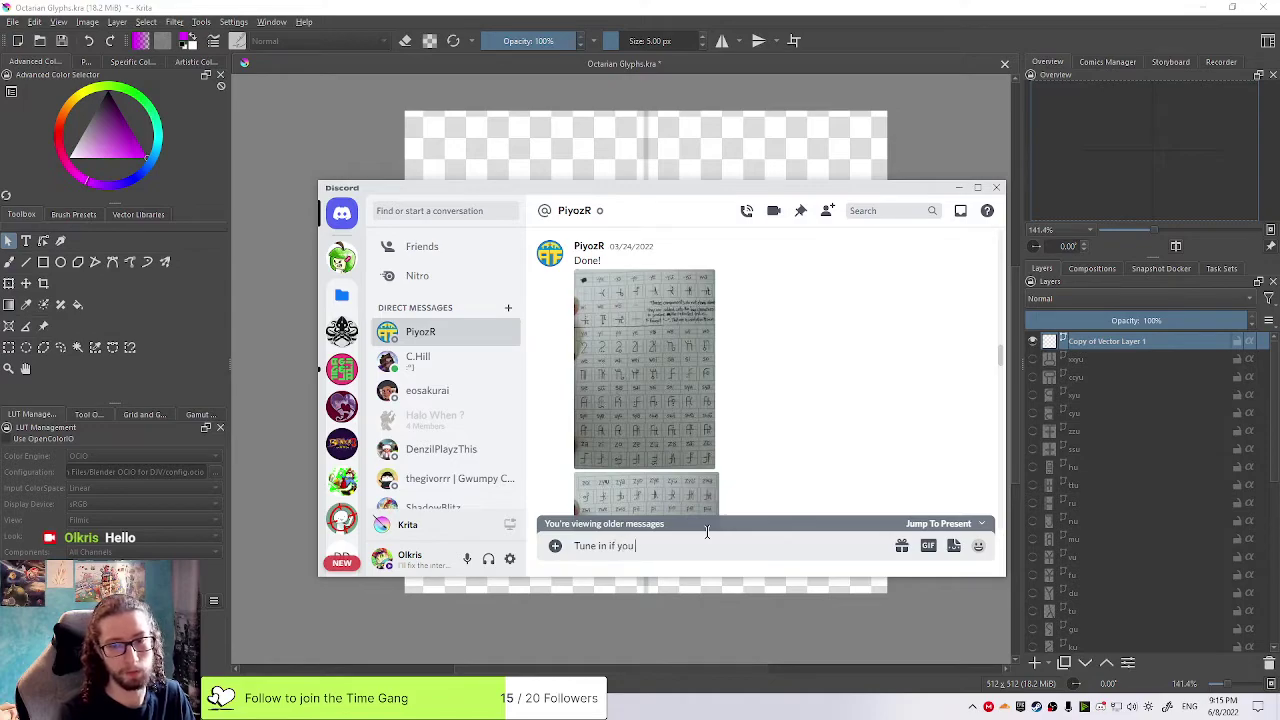
key(Return)
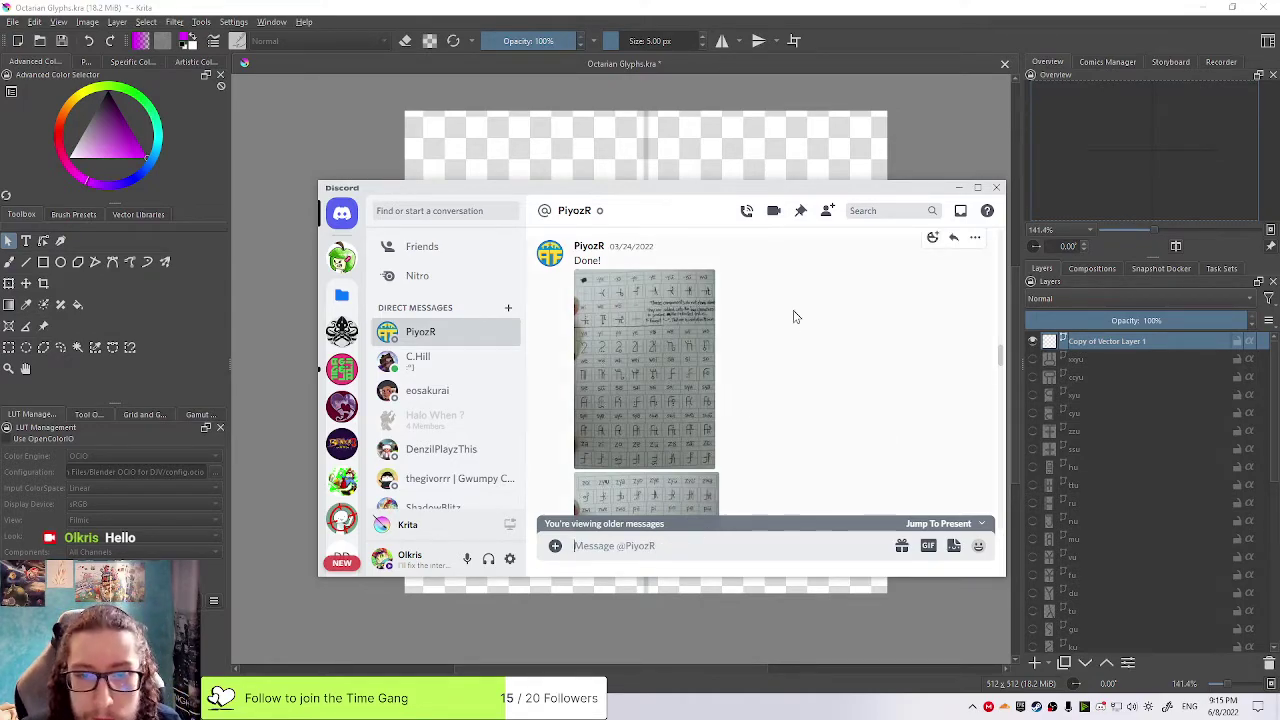
View the chart photo with the handwritten component note at full size, followed by the photo directly below it
click(709, 379)
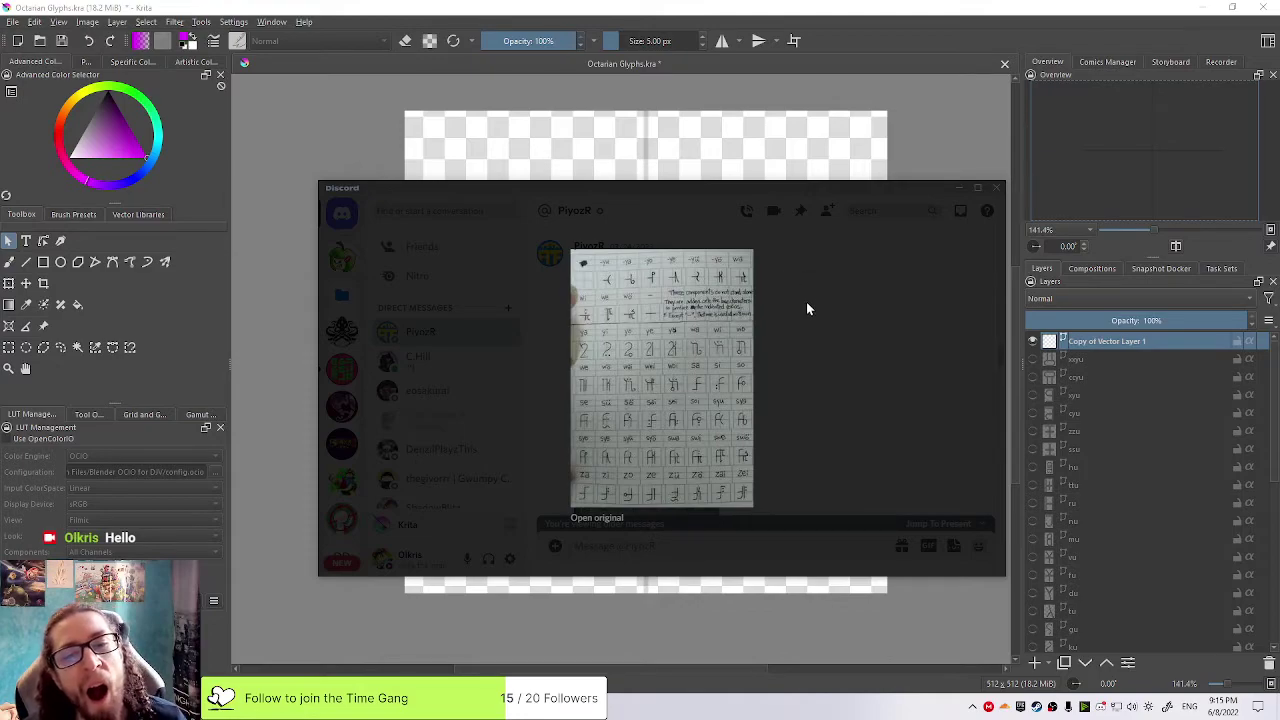
click(816, 324)
scroll(750, 380, down, 2)
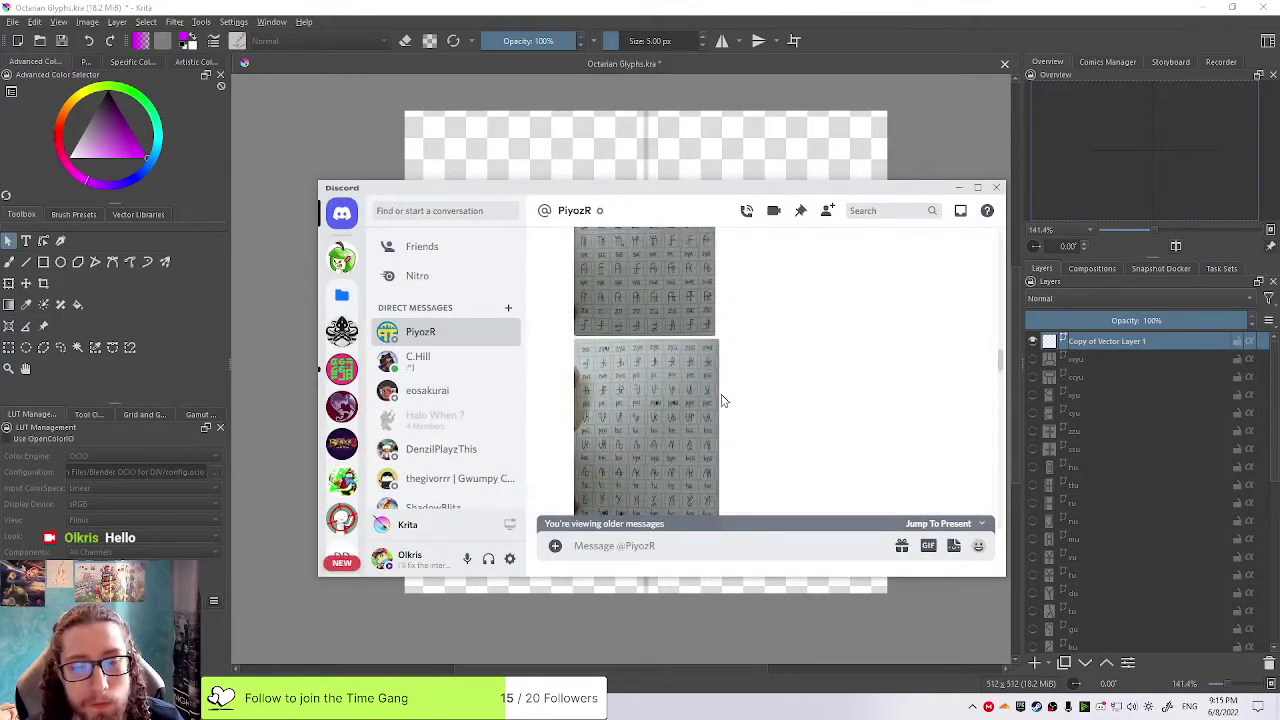
click(708, 398)
click(778, 376)
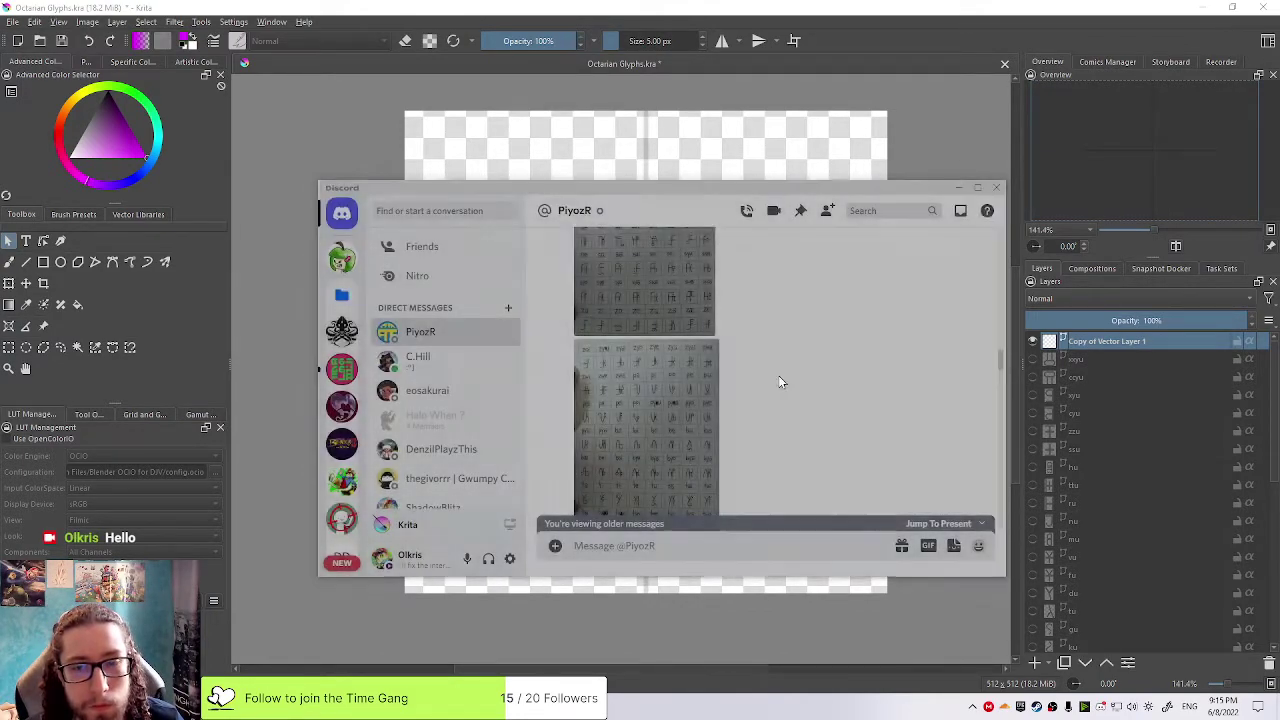
Compare the chart of š, ž and č syllables with the single-vowel chart below it
scroll(773, 382, down, 3)
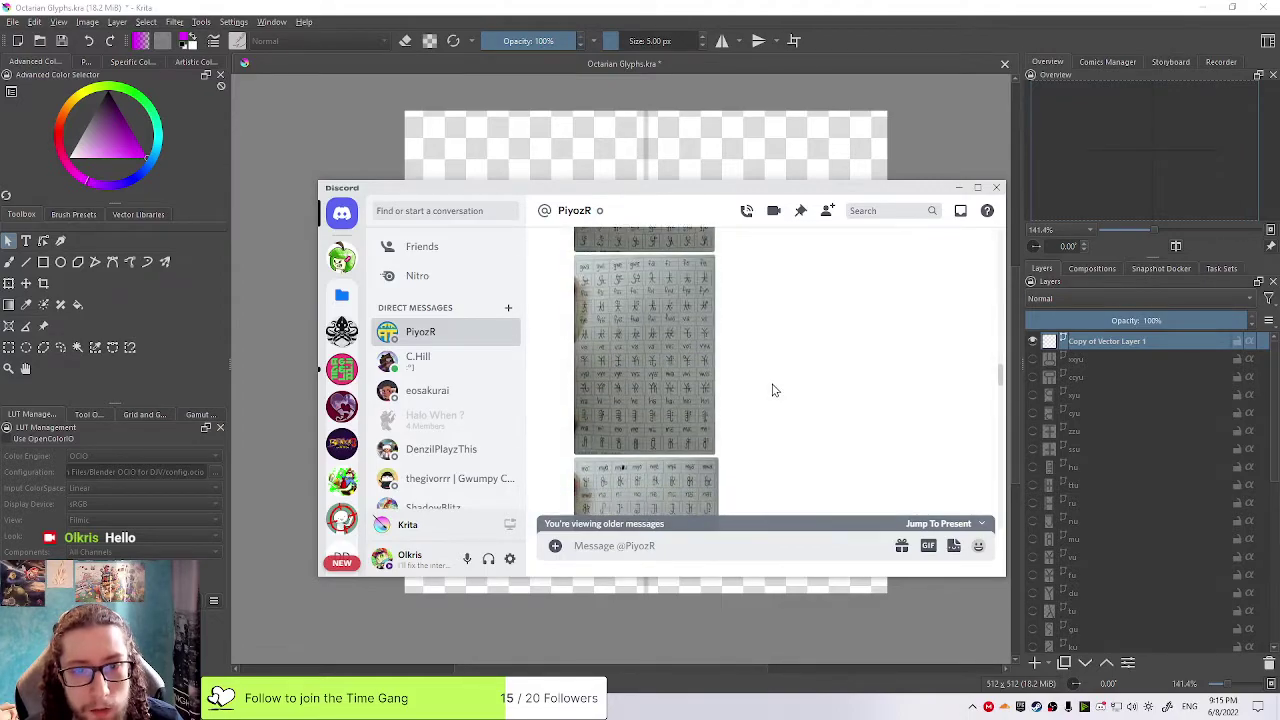
scroll(773, 392, down, 5)
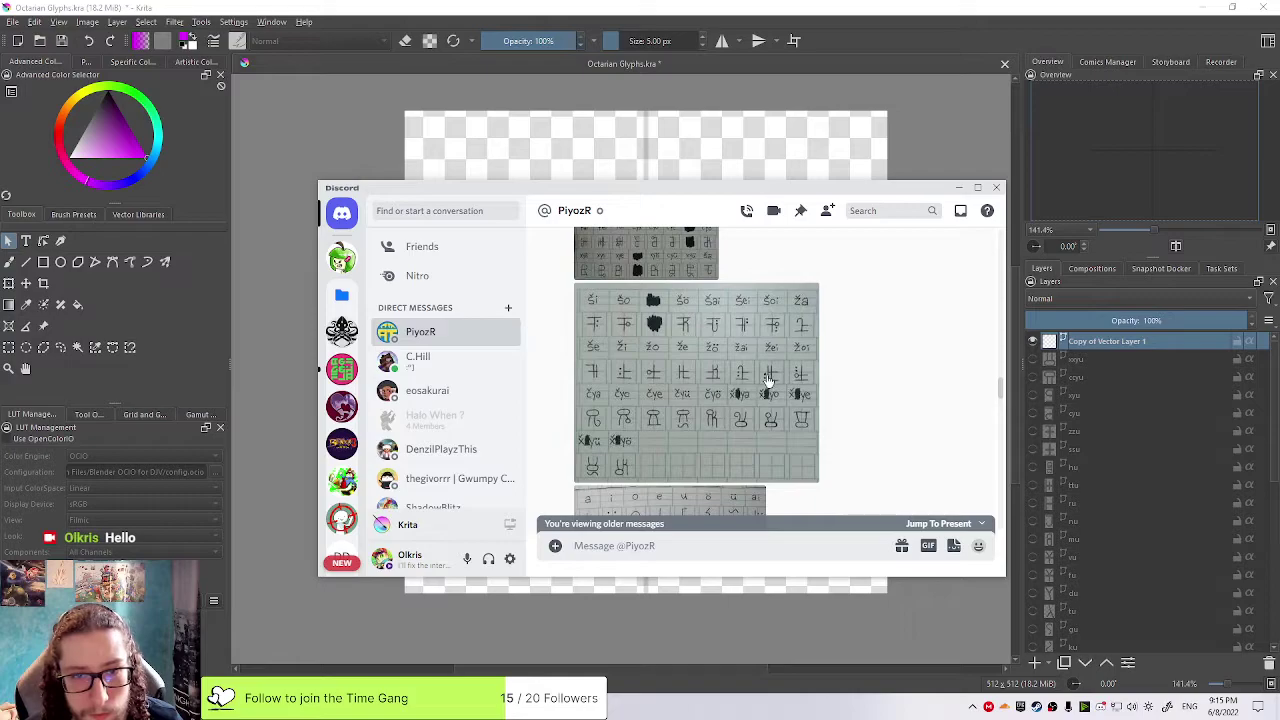
scroll(760, 376, down, 3)
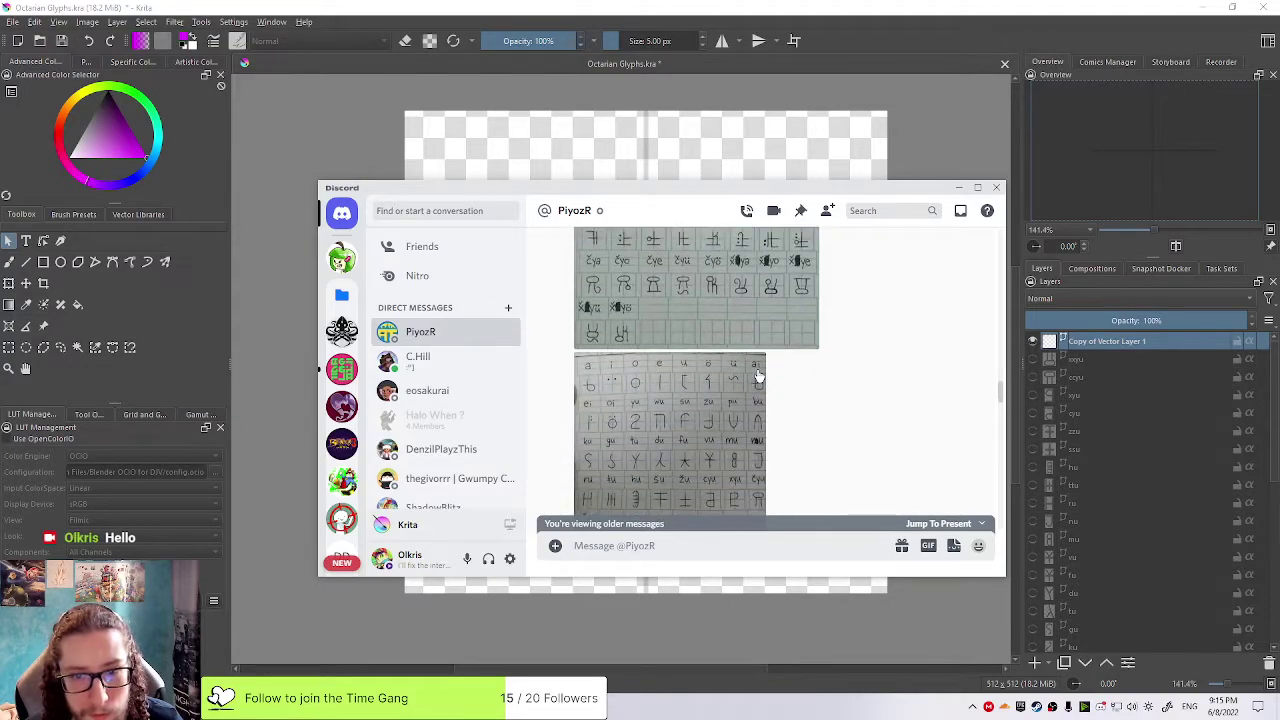
scroll(758, 376, up, 3)
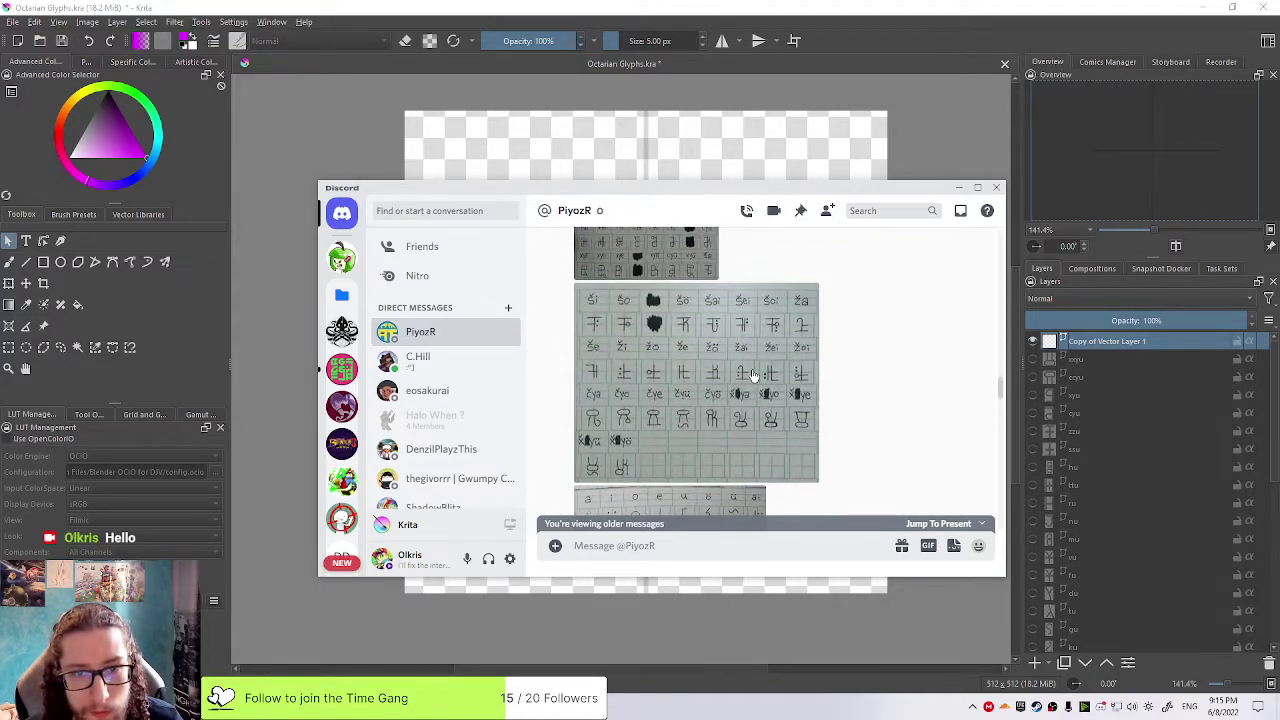
scroll(752, 380, down, 8)
scroll(748, 380, up, 6)
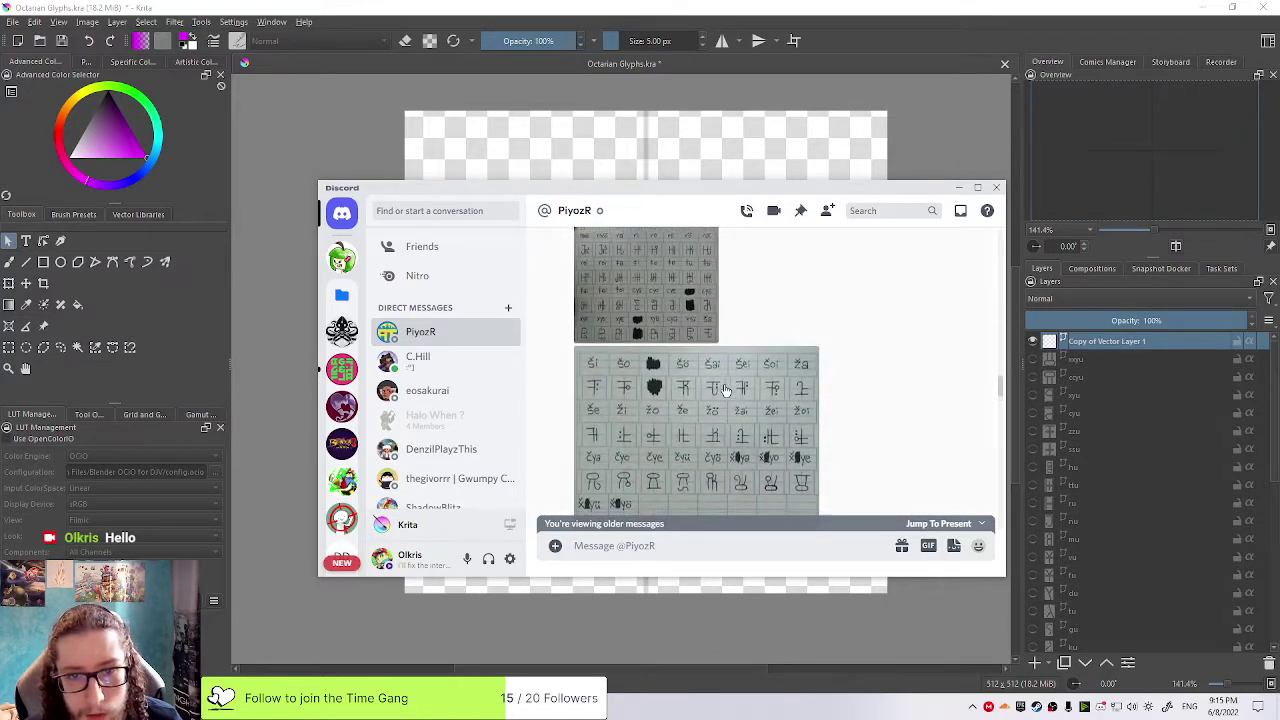
scroll(722, 378, down, 6)
scroll(714, 368, up, 4)
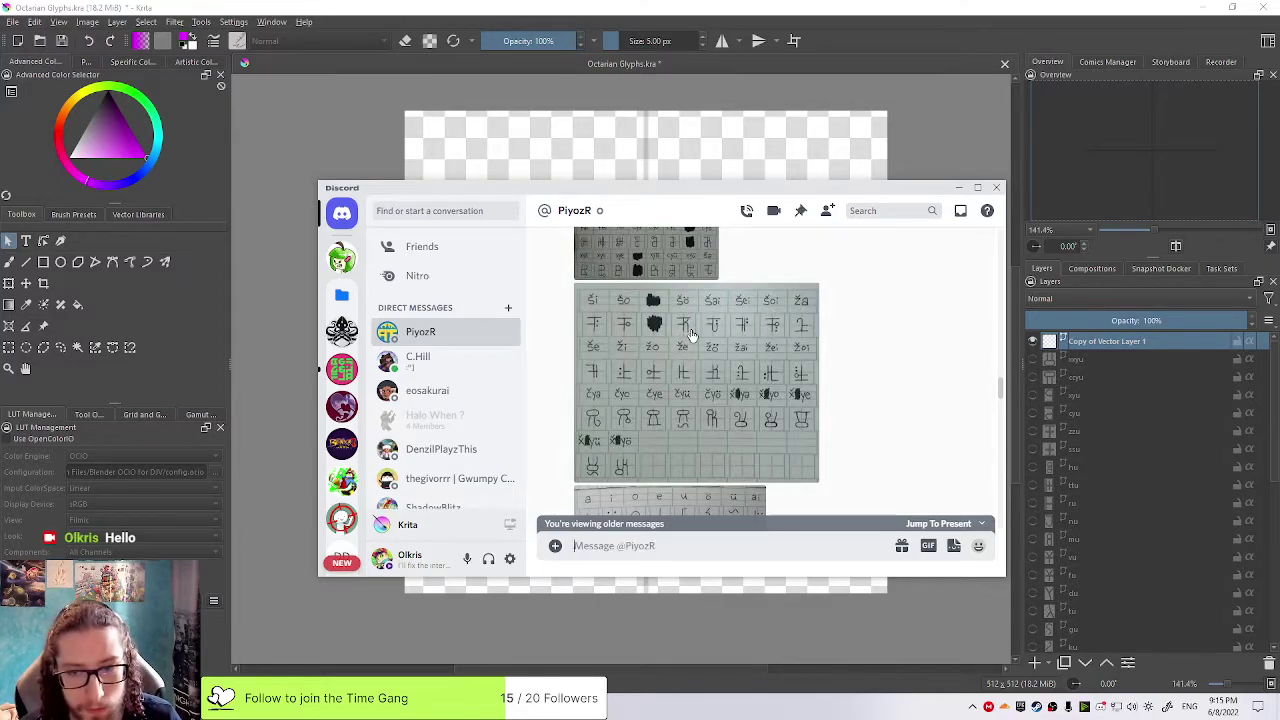
scroll(688, 300, down, 2)
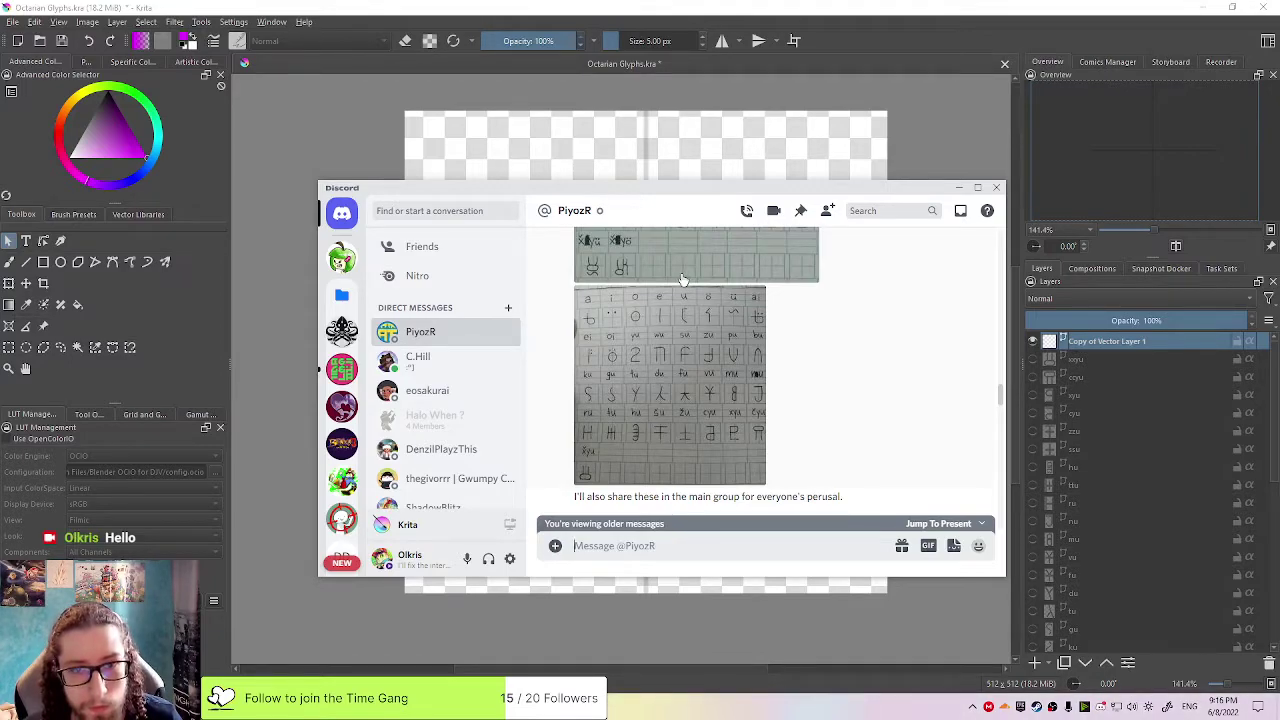
Enlarge the š, ž and č syllable chart to examine its glyphs, and close the enlarged view
scroll(683, 280, up, 3)
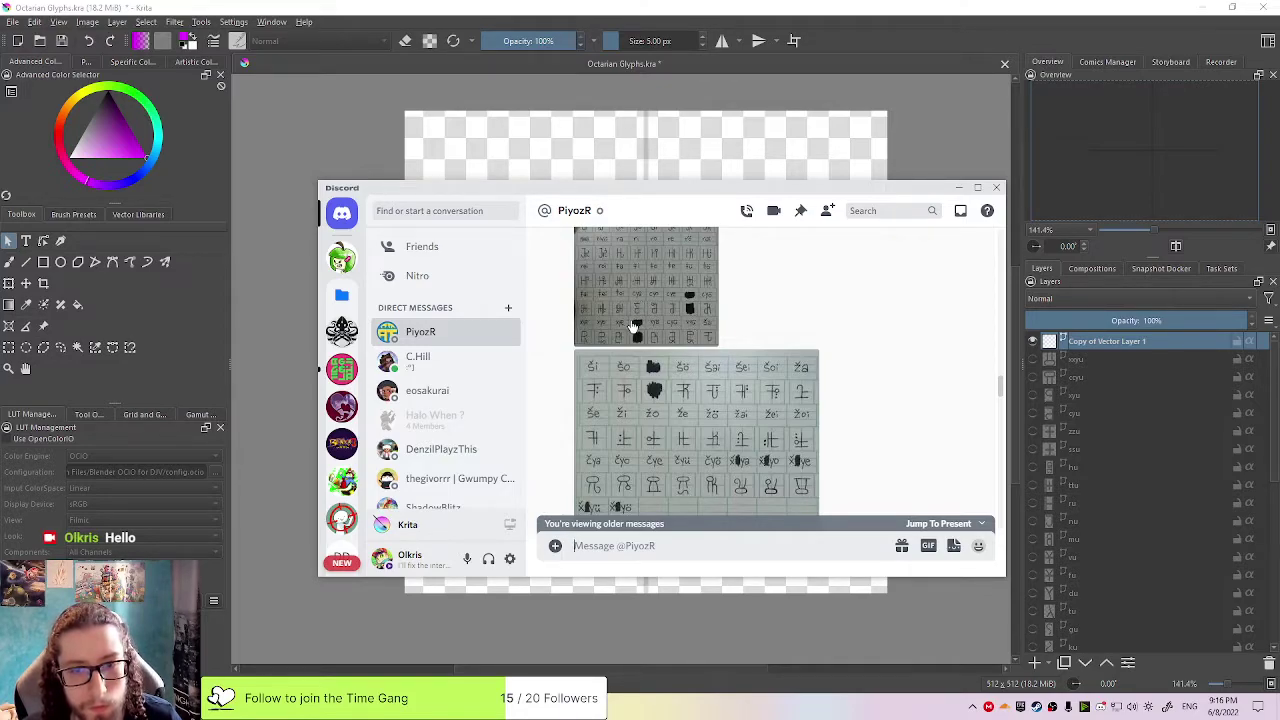
scroll(632, 326, down, 2)
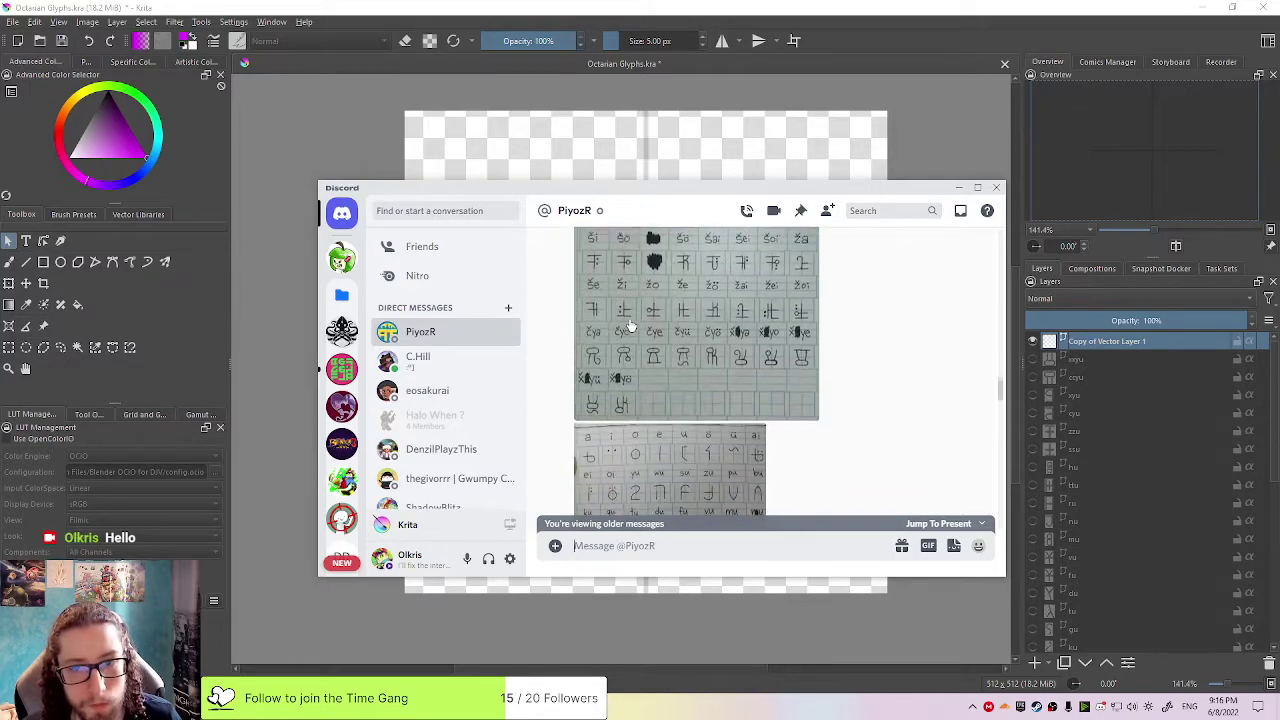
click(632, 326)
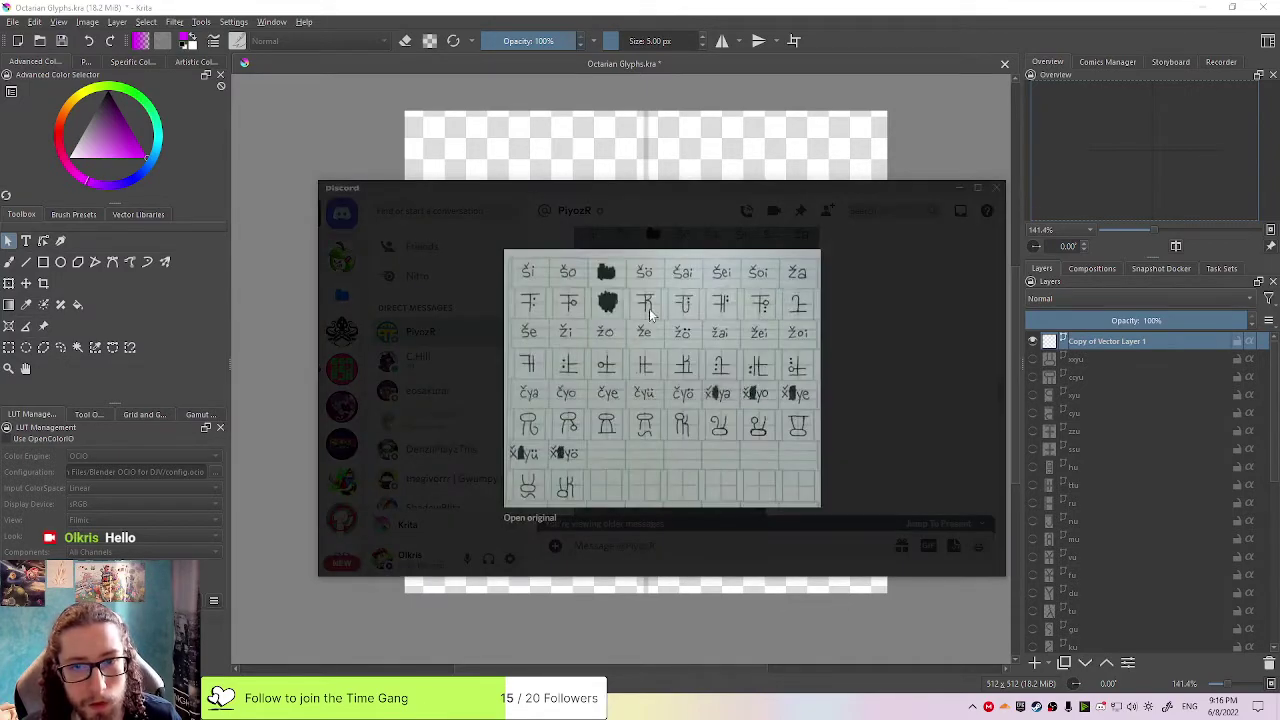
click(855, 346)
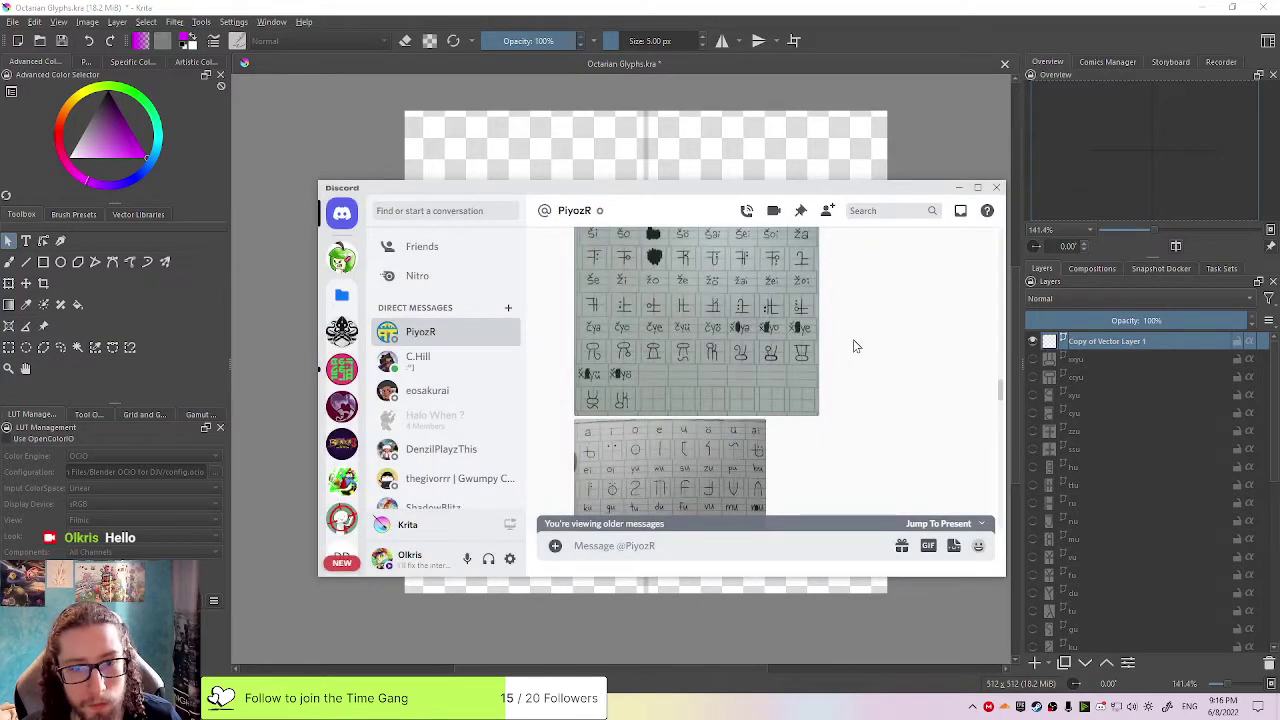
Return to the earlier charts and enlarge the one with the component note and the one with the p and b syllables
scroll(848, 334, up, 5)
scroll(841, 331, down, 5)
scroll(783, 337, up, 5)
click(694, 340)
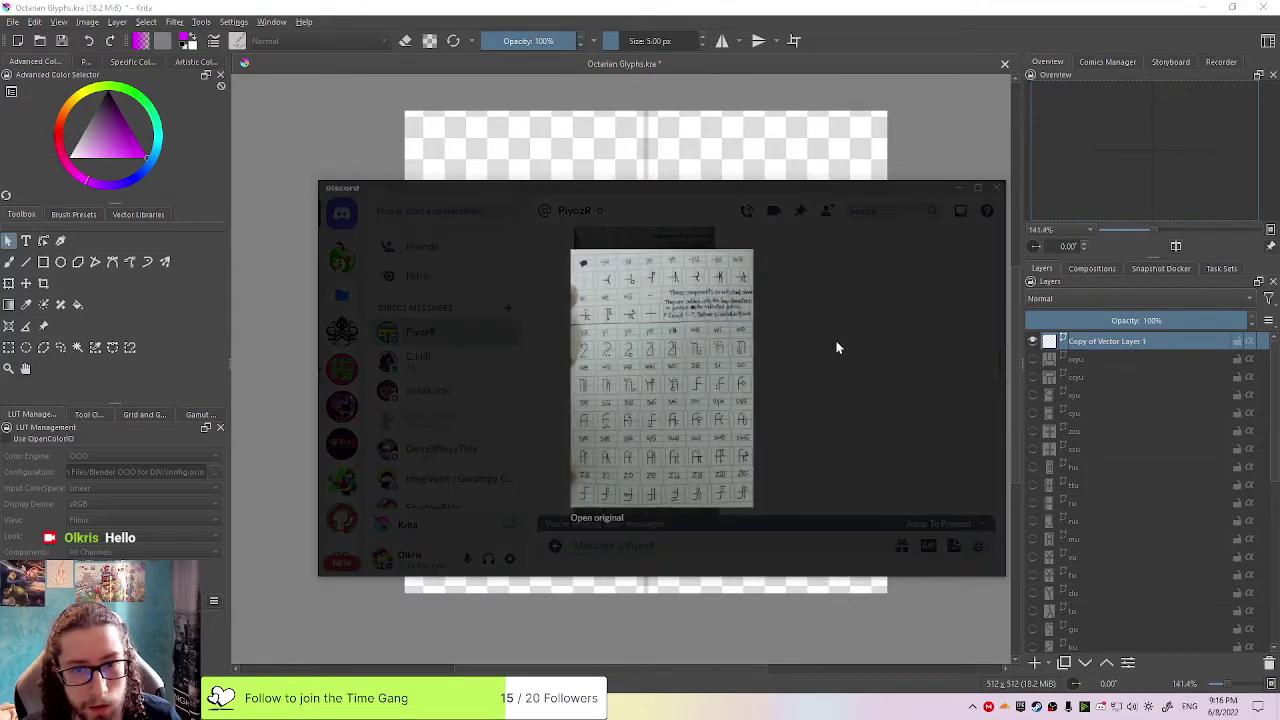
click(837, 346)
scroll(766, 349, up, 2)
click(708, 352)
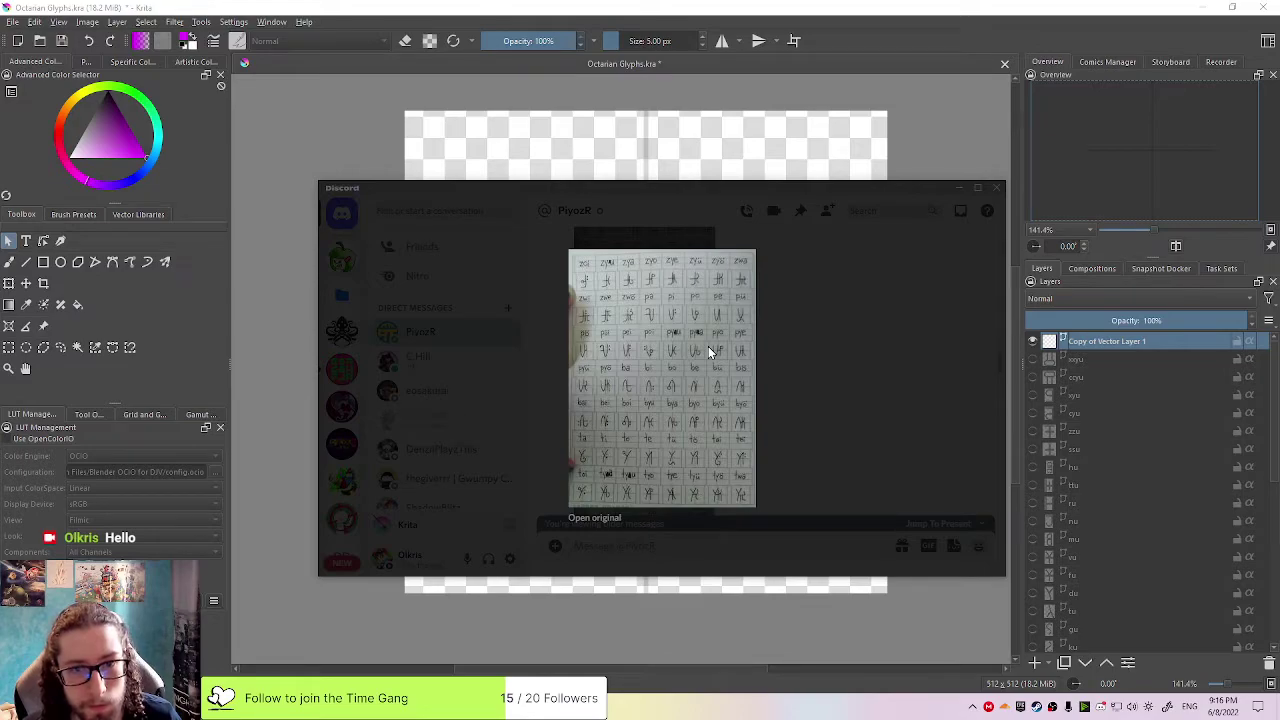
click(886, 318)
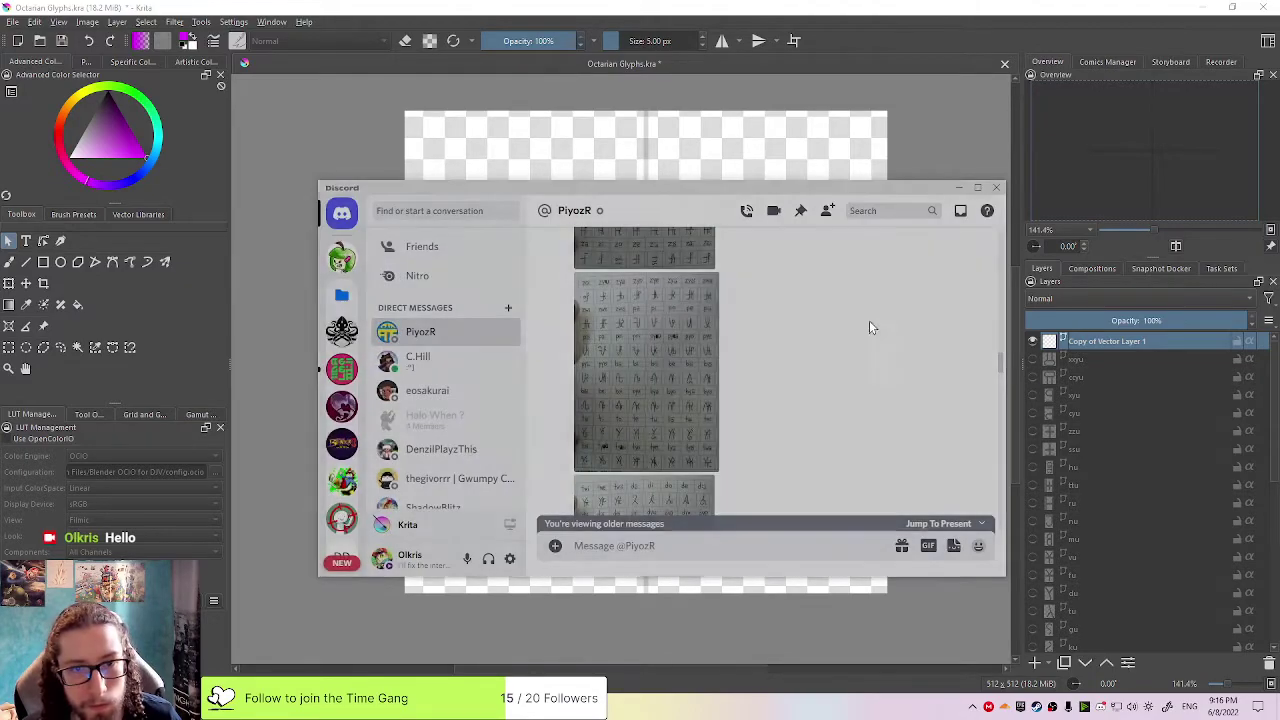
Enlarge the chart photo with the handwritten component note in Discord and compare it with the glyph layers in Krita
scroll(869, 320, up, 2)
click(624, 353)
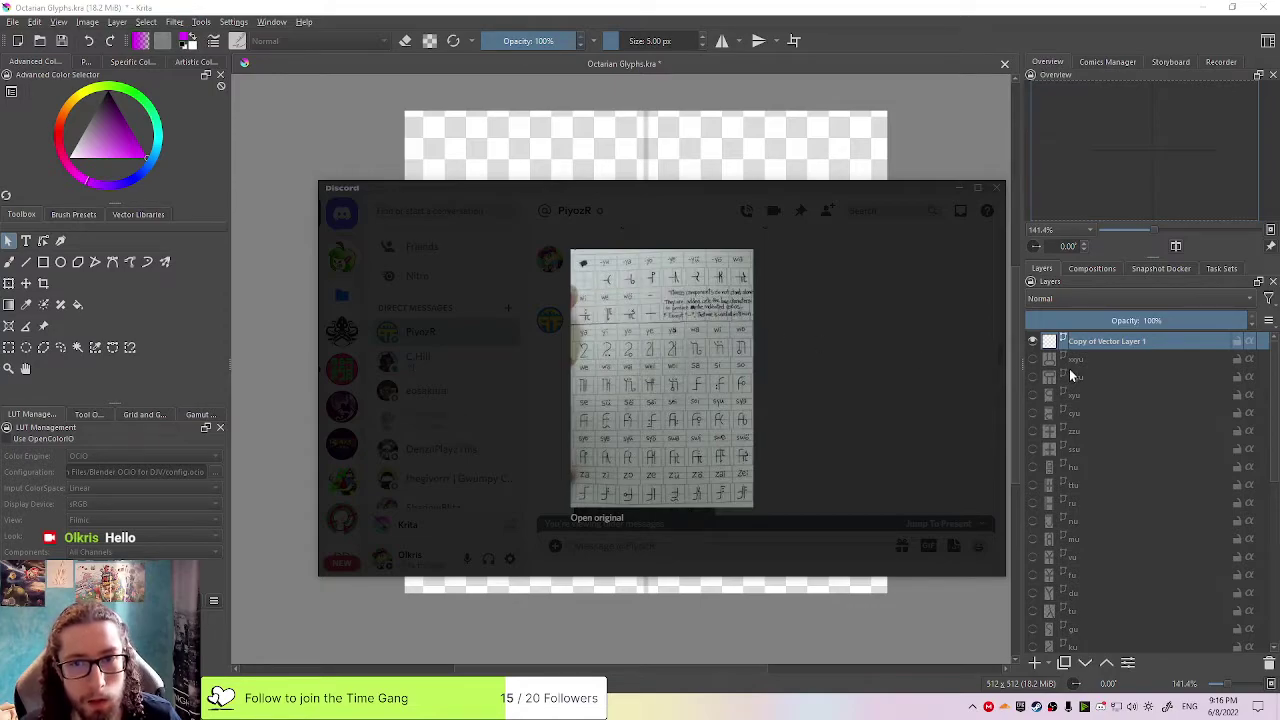
scroll(1079, 505, down, 5)
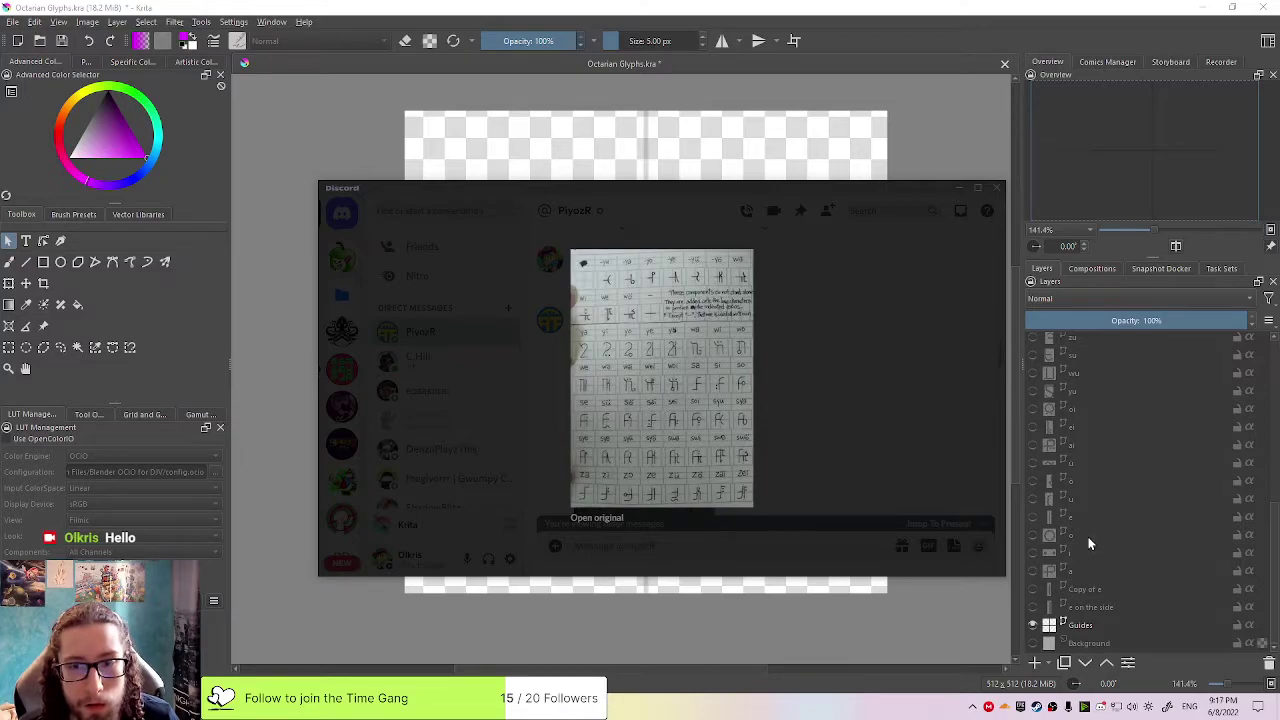
scroll(1082, 503, up, 10)
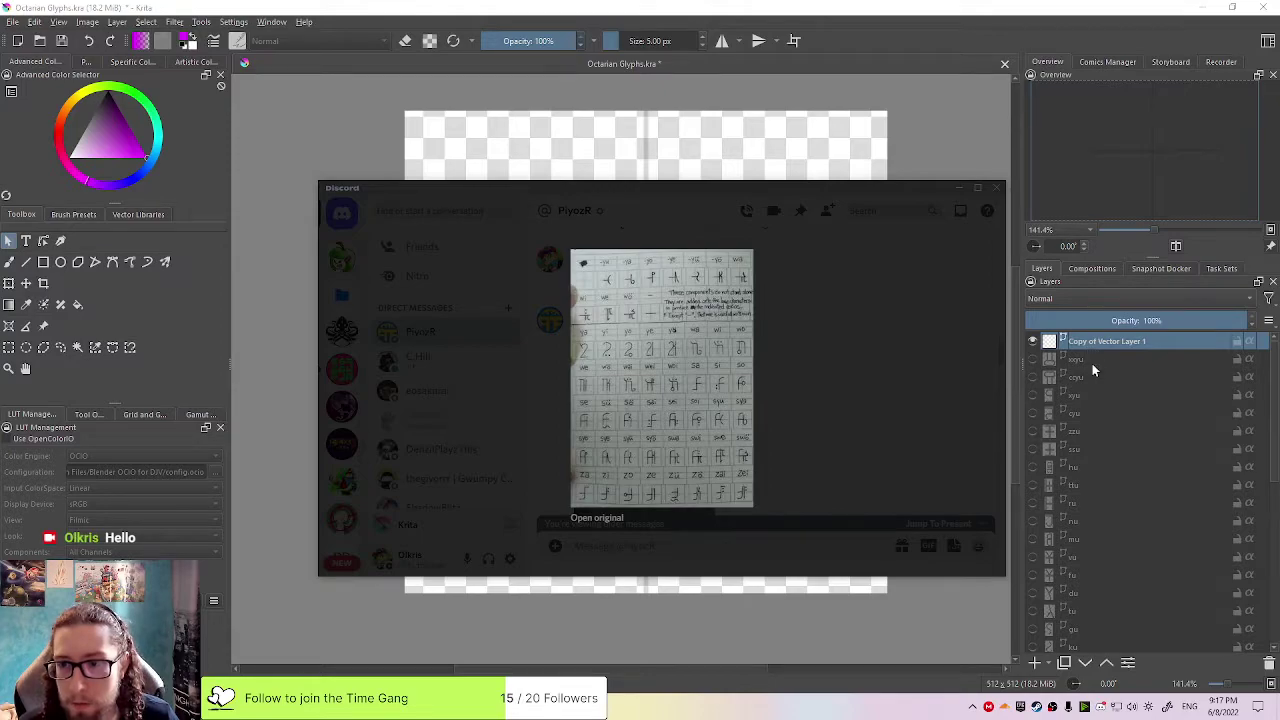
Group all the glyph layers below Copy of Vector Layer 1, down to and including layer "a"
scroll(1080, 470, down, 10)
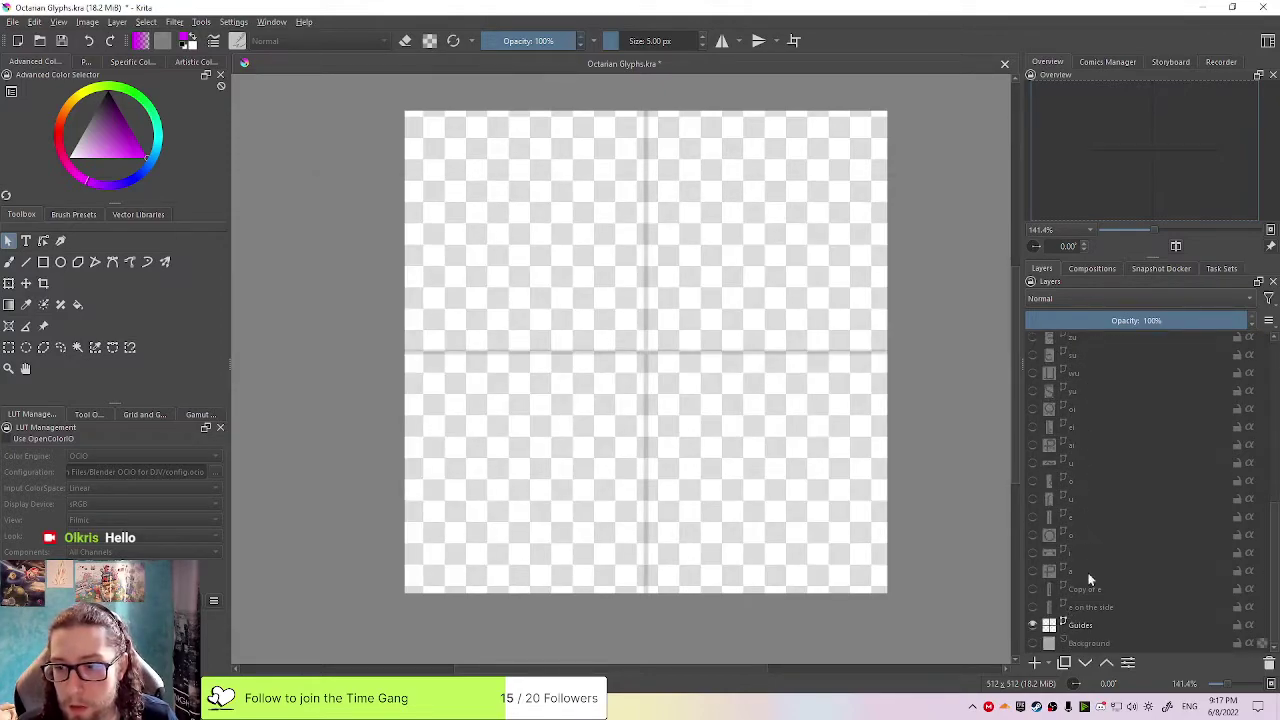
shift+click(1097, 575)
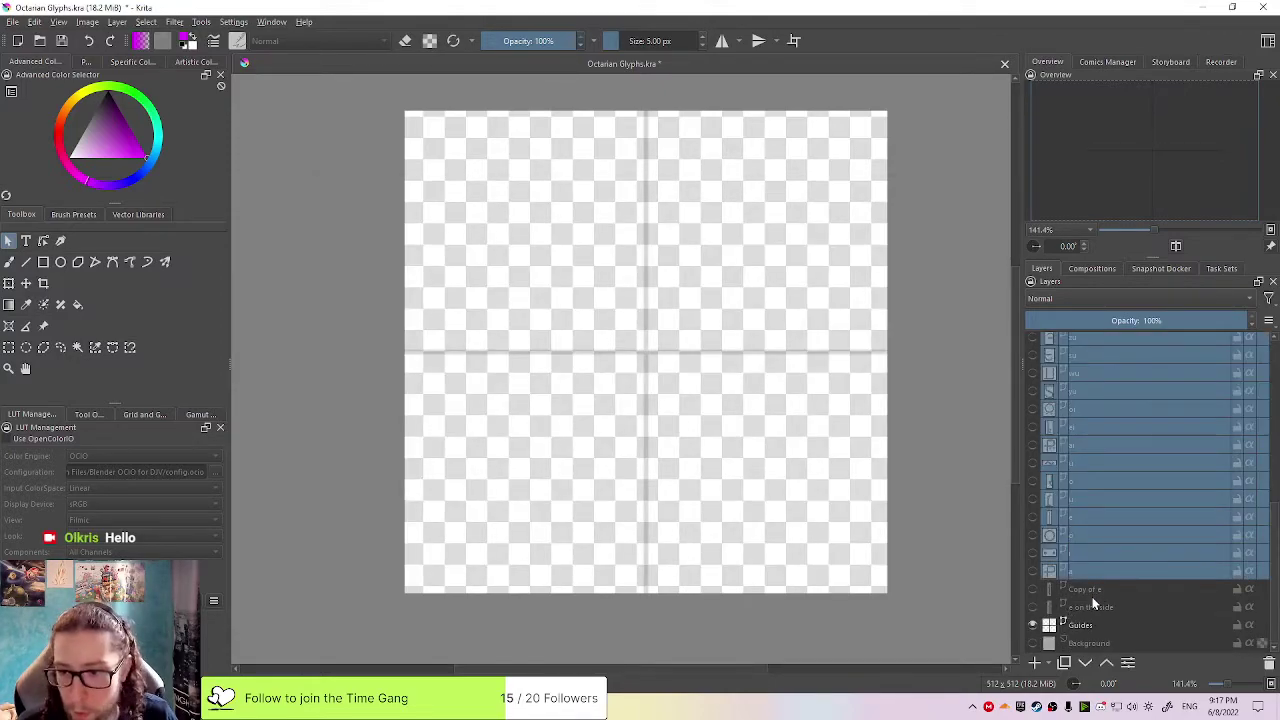
scroll(1086, 590, up, 10)
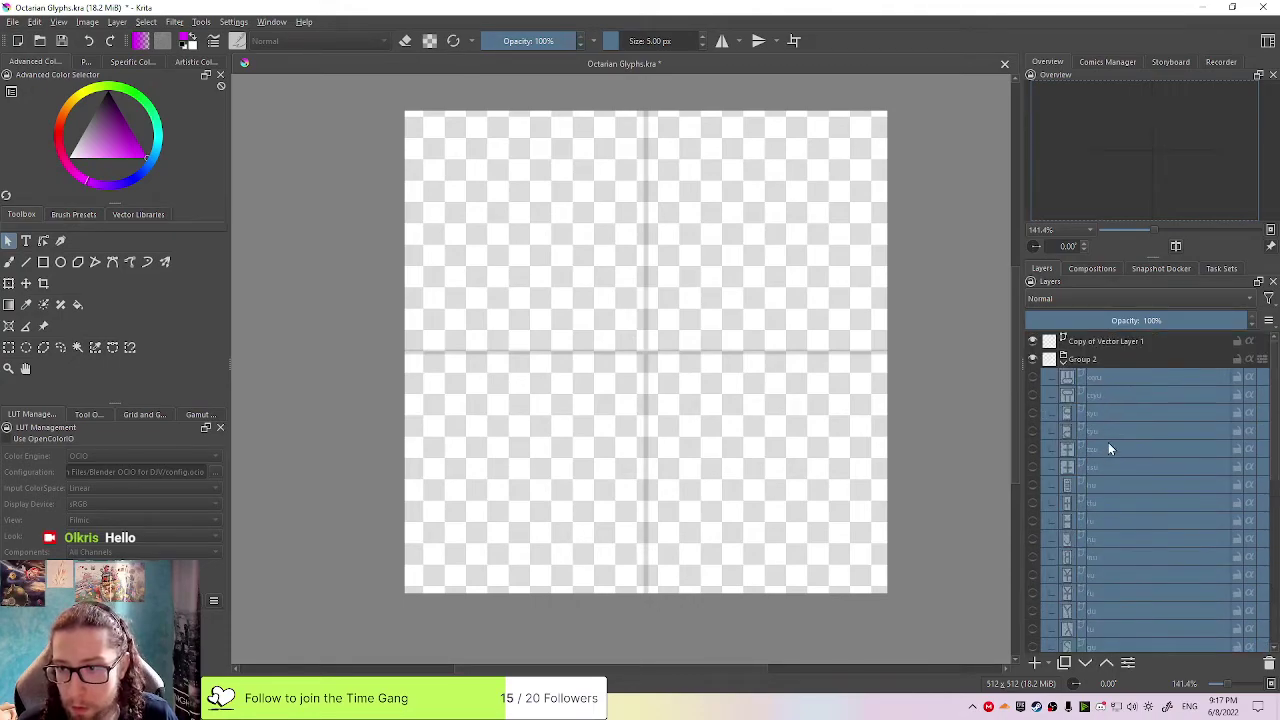
Rename the new glyph group "Base characters" and collapse it
double_click(1101, 360)
text(Base chara)
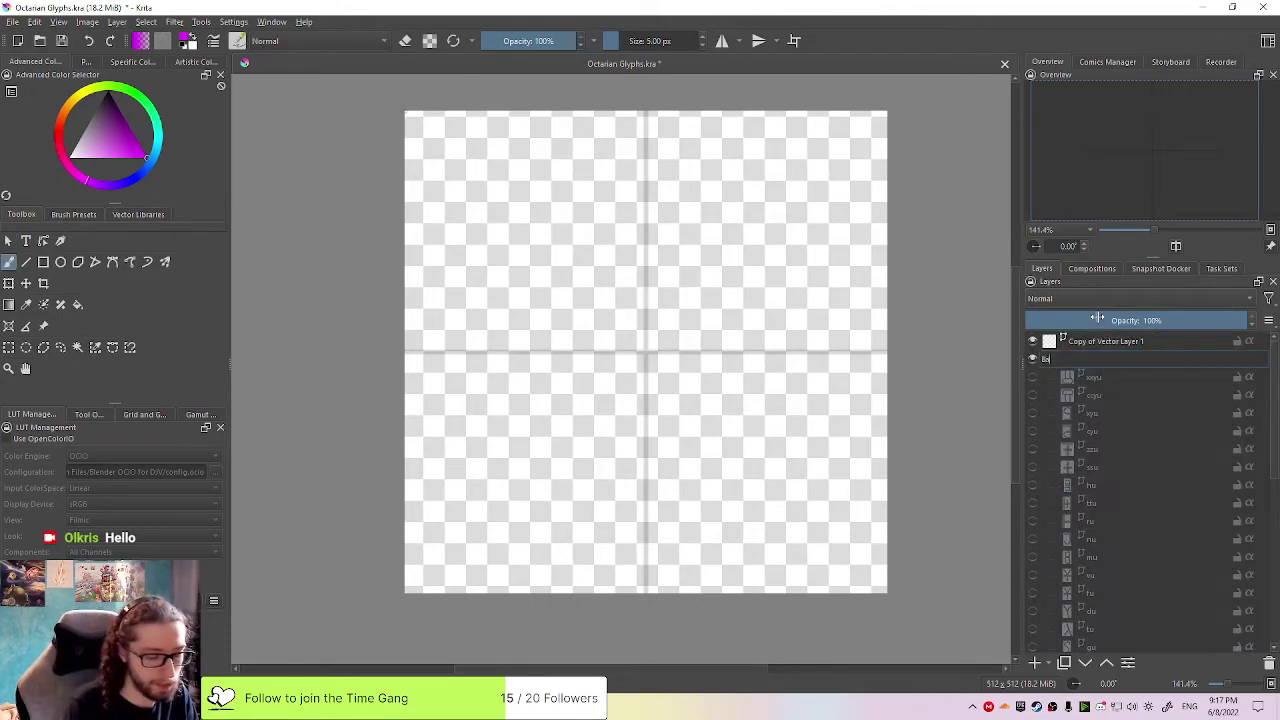
text(cters)
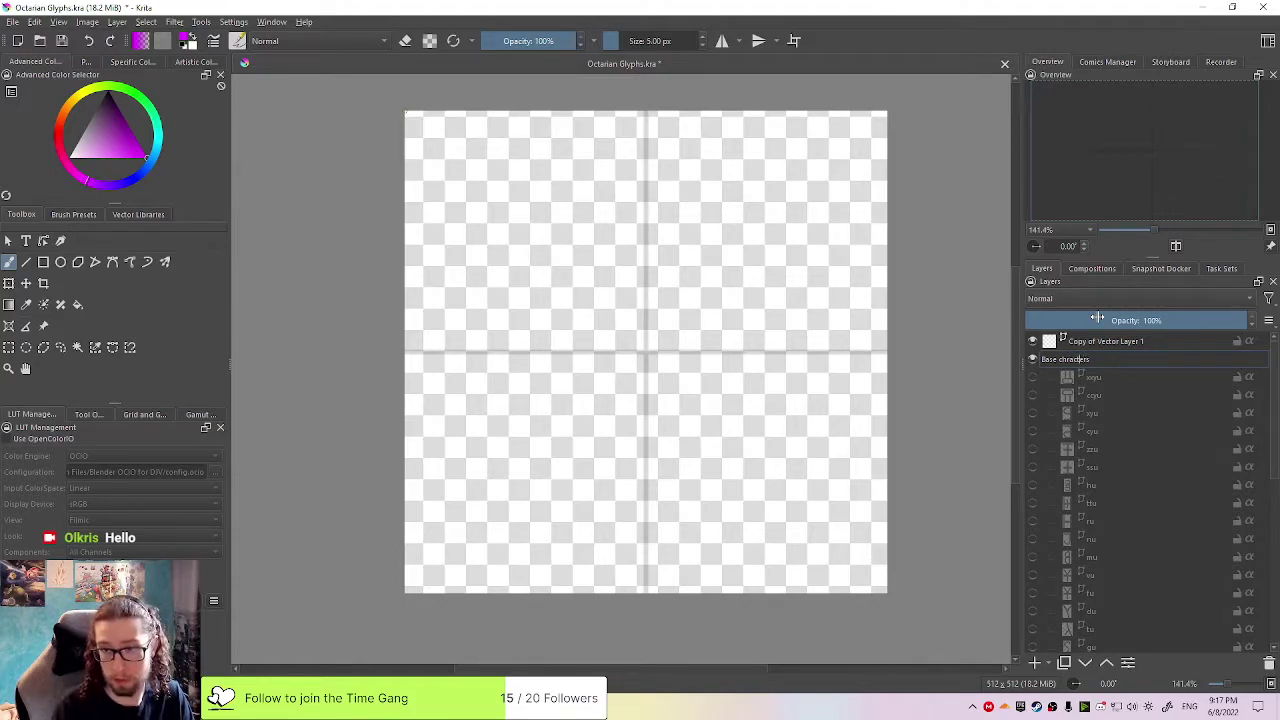
key(Return)
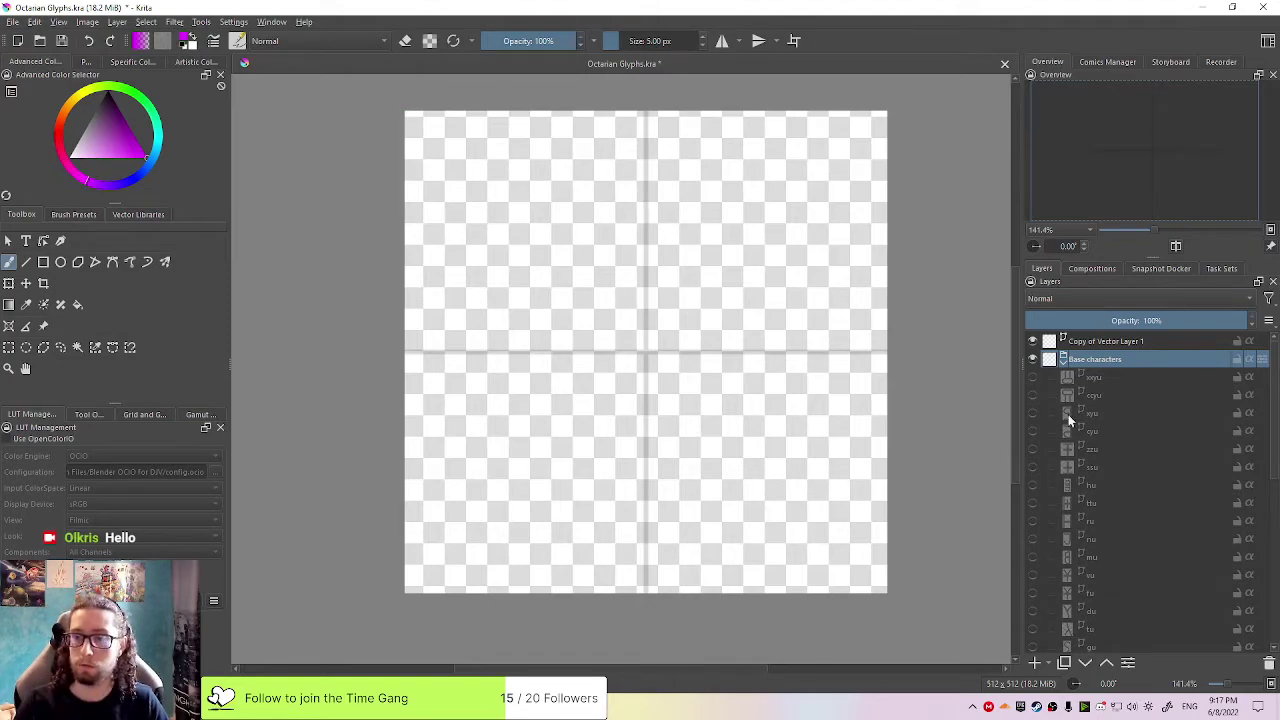
scroll(1196, 338, down, 10)
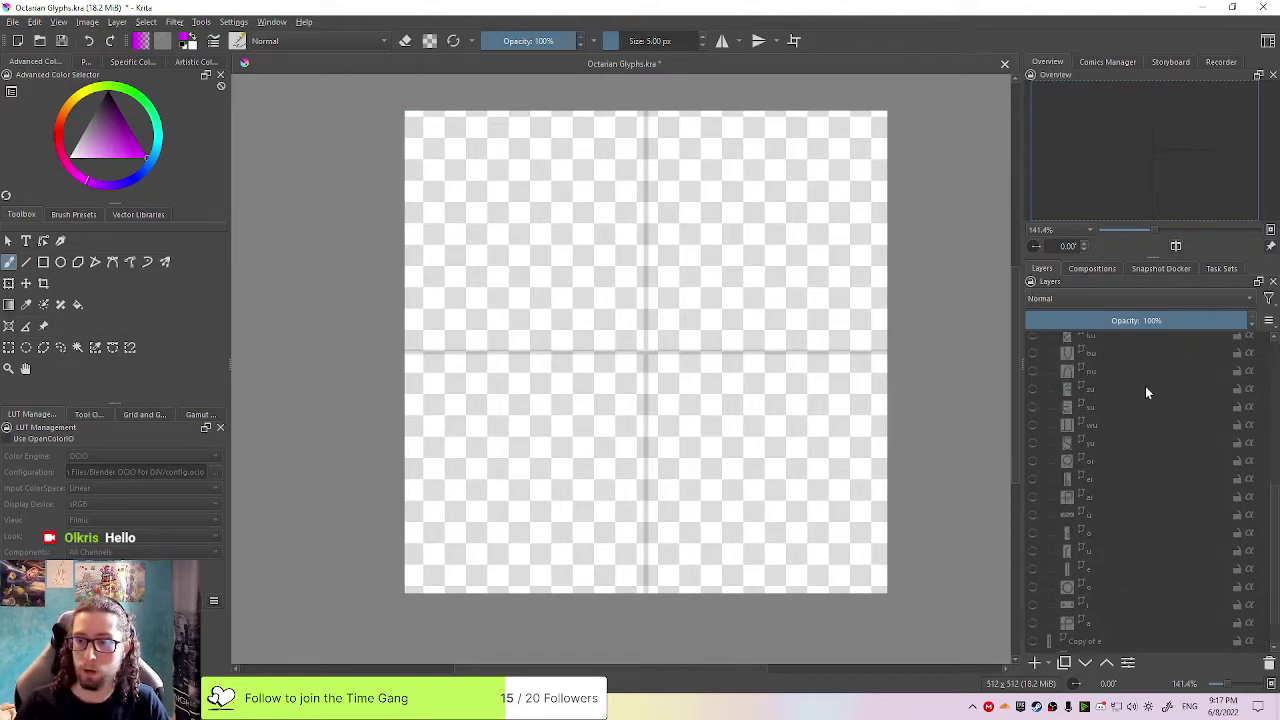
scroll(1147, 393, up, 10)
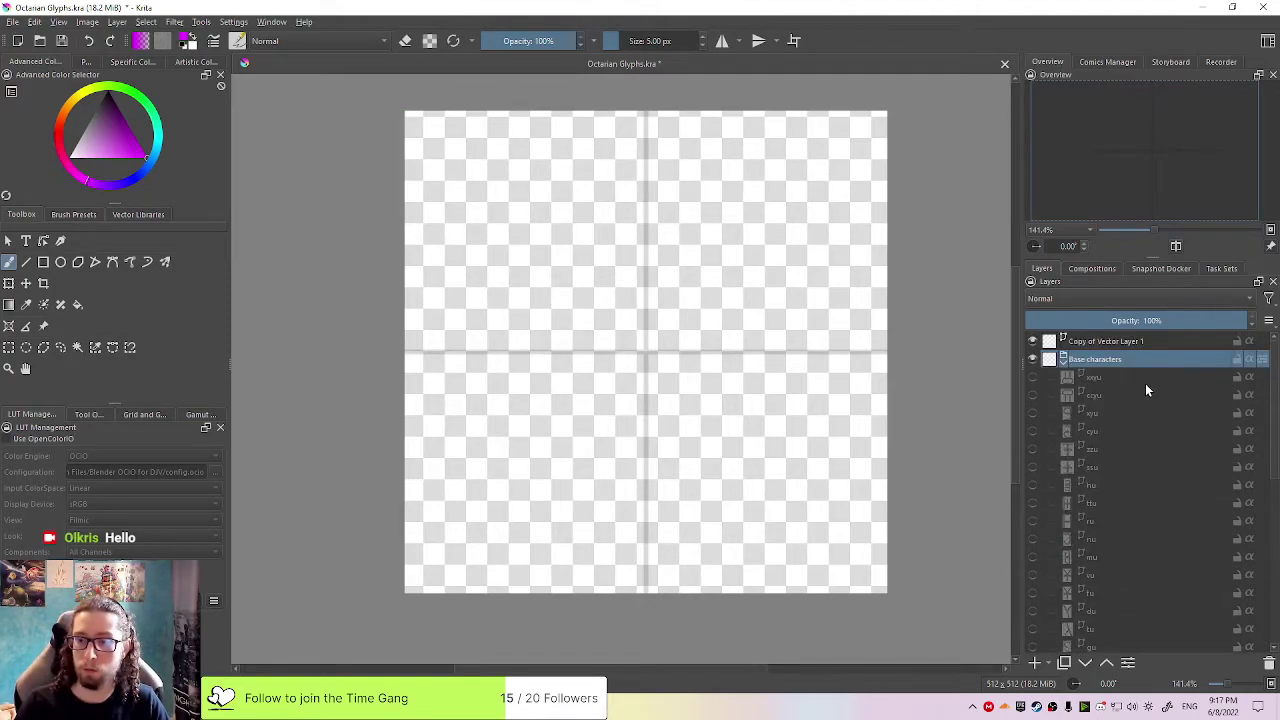
click(1062, 358)
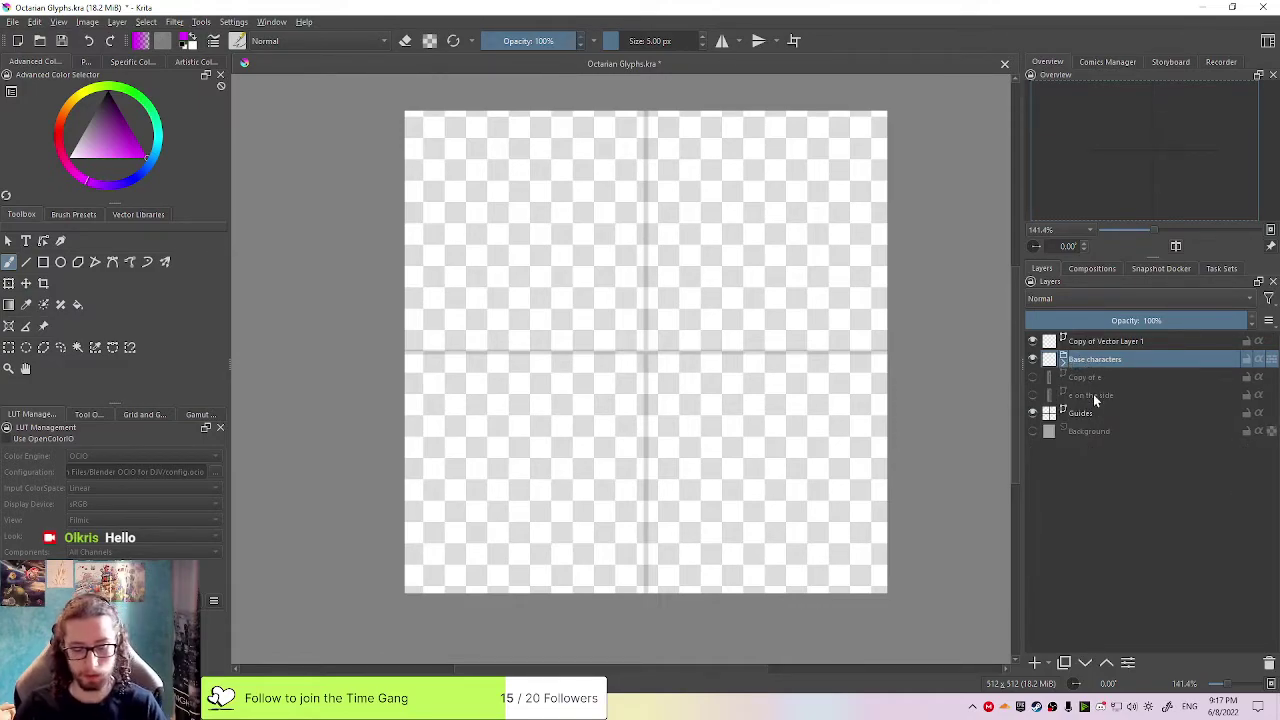
Add three empty group layers above Base characters, all un-nested at the same level
key(ctrl+g)
key(ctrl+g)
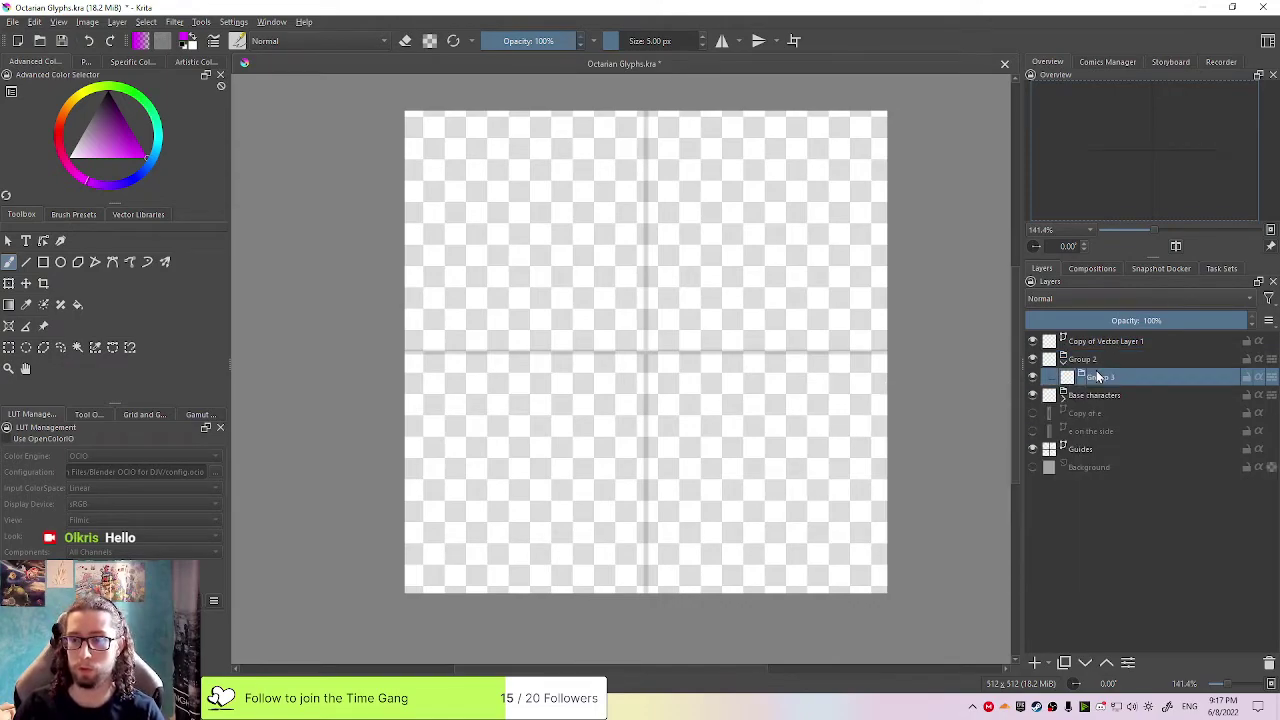
key(ctrl+g)
drag(1116, 395, 1086, 371)
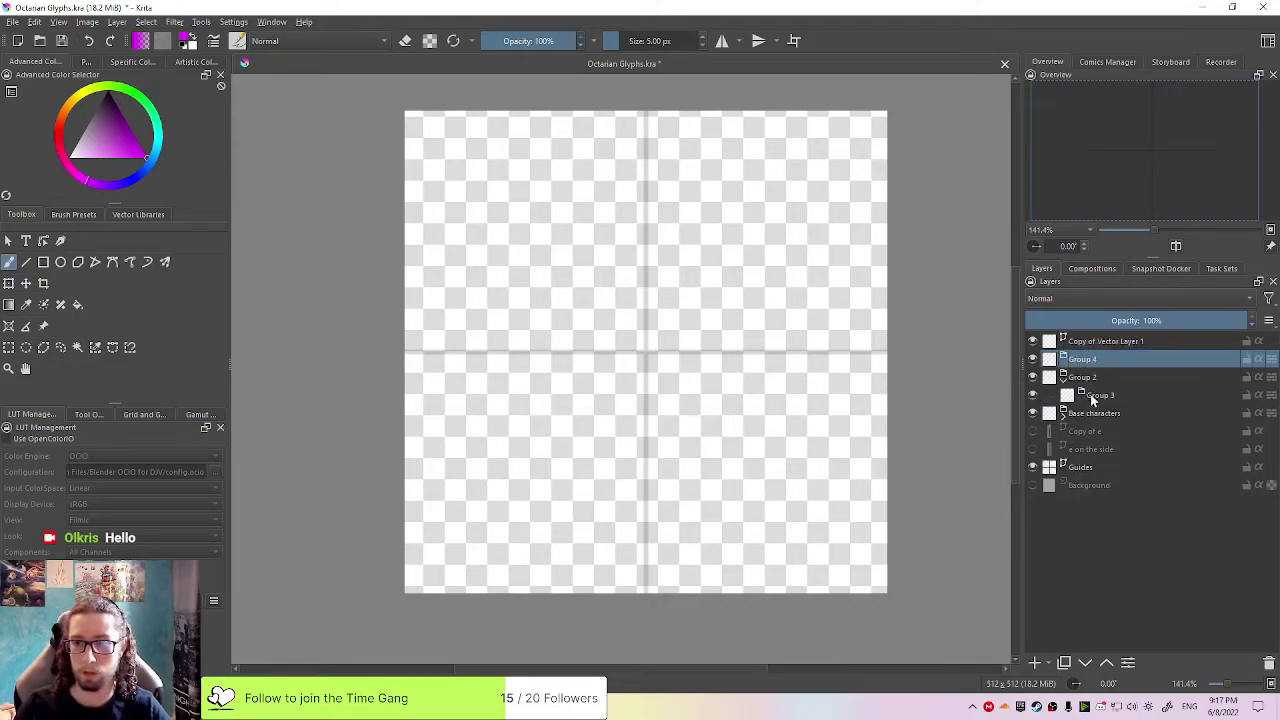
click(1086, 378)
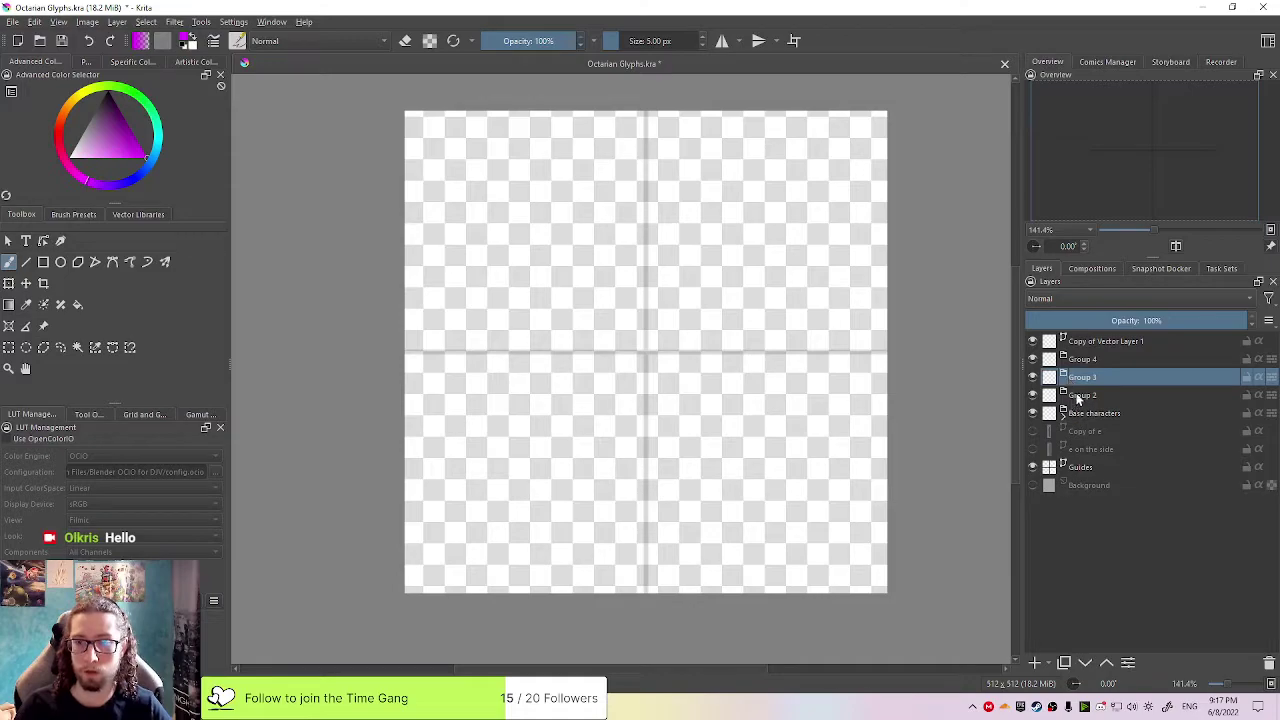
Rename the empty group directly above Base characters to "Extensions"
double_click(1078, 396)
text(Extensions)
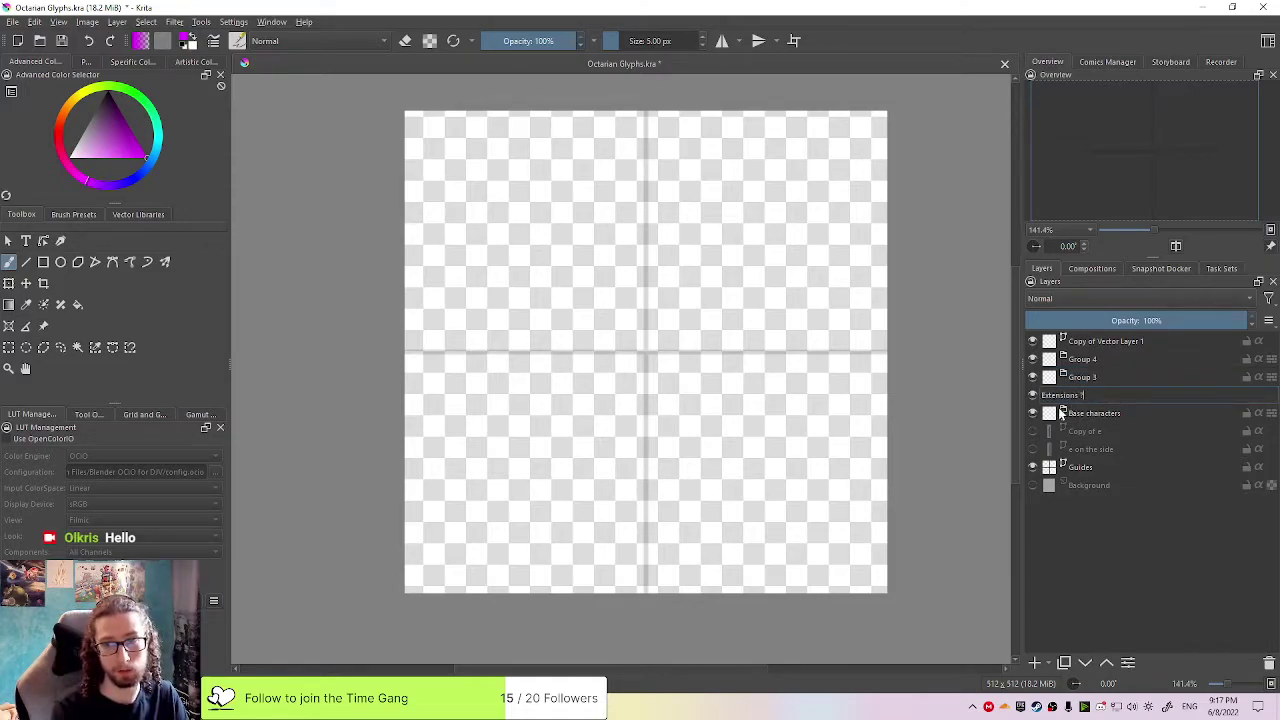
key(Return)
Expand the Base characters group and look through its vowel and syllable glyph layers
click(1086, 413)
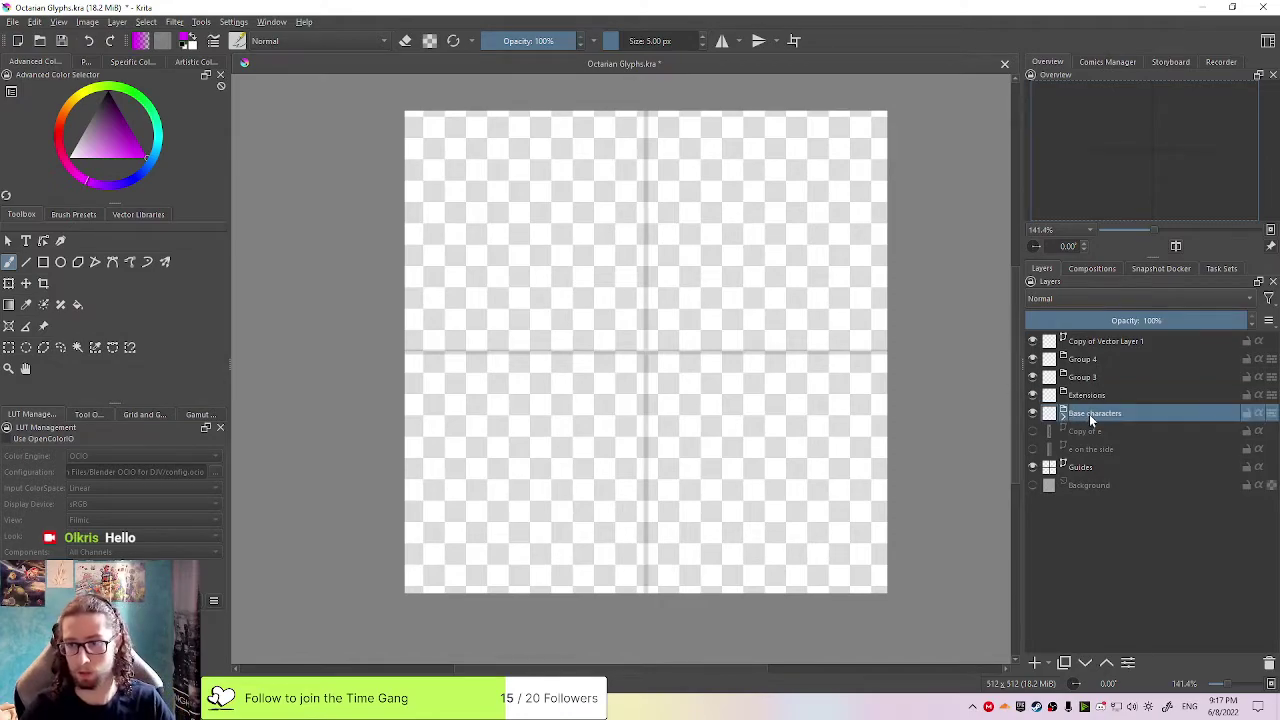
click(1057, 411)
scroll(1185, 430, down, 10)
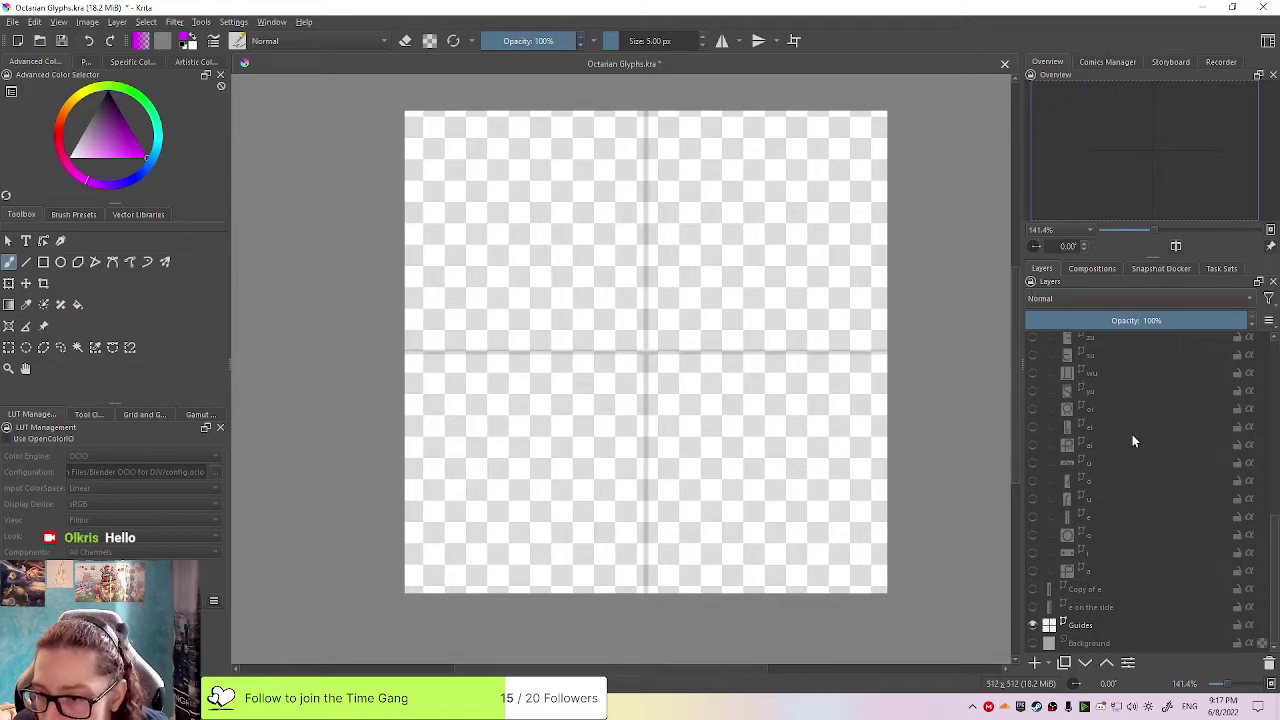
click(1132, 430)
click(1124, 410)
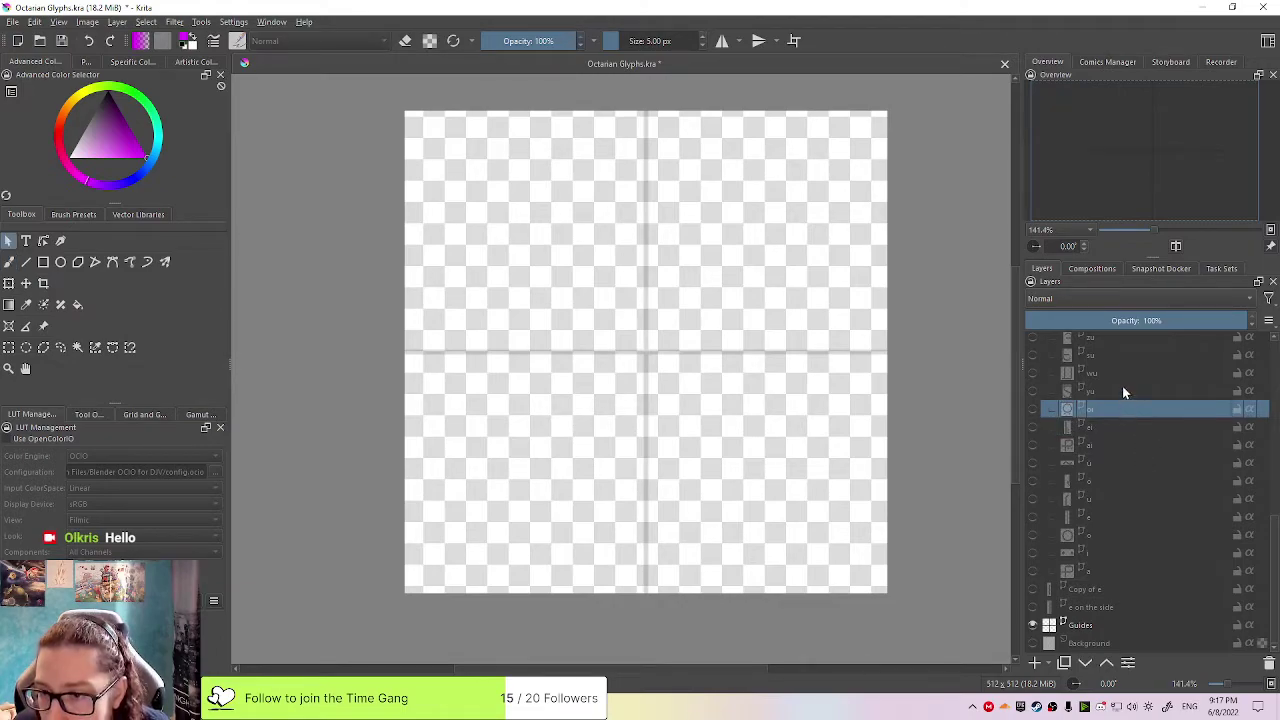
click(1122, 390)
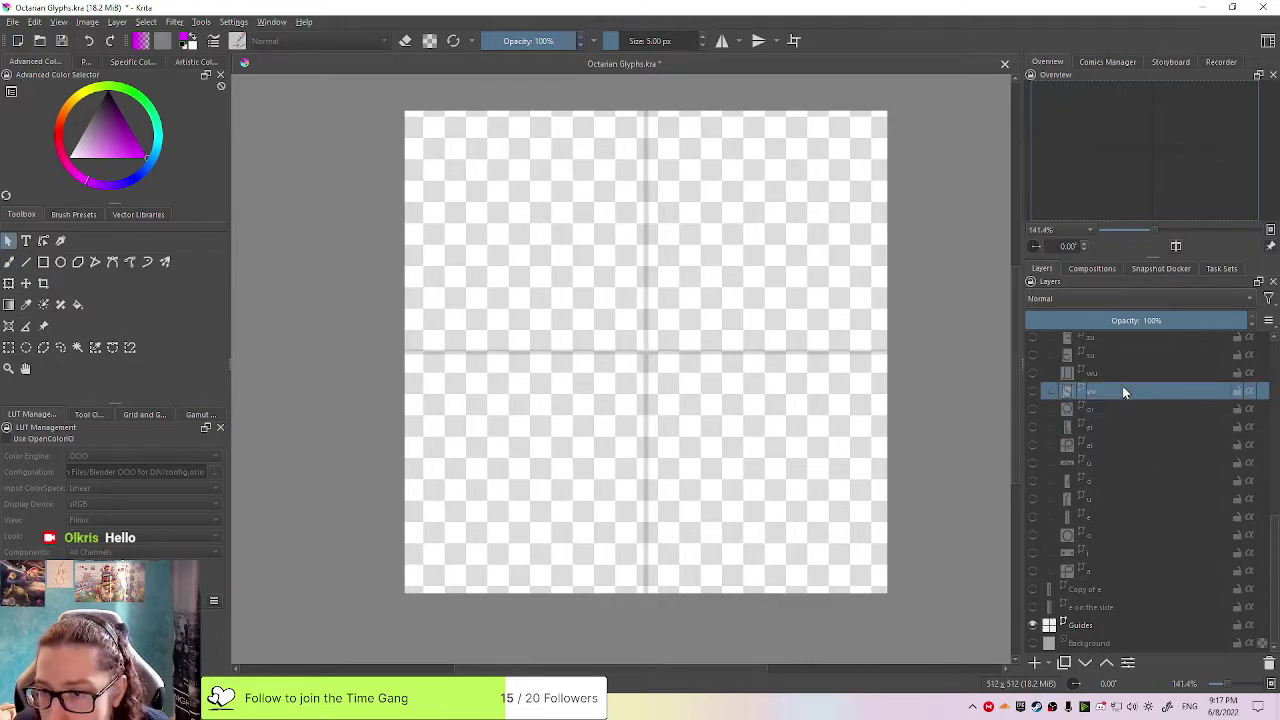
click(1116, 554)
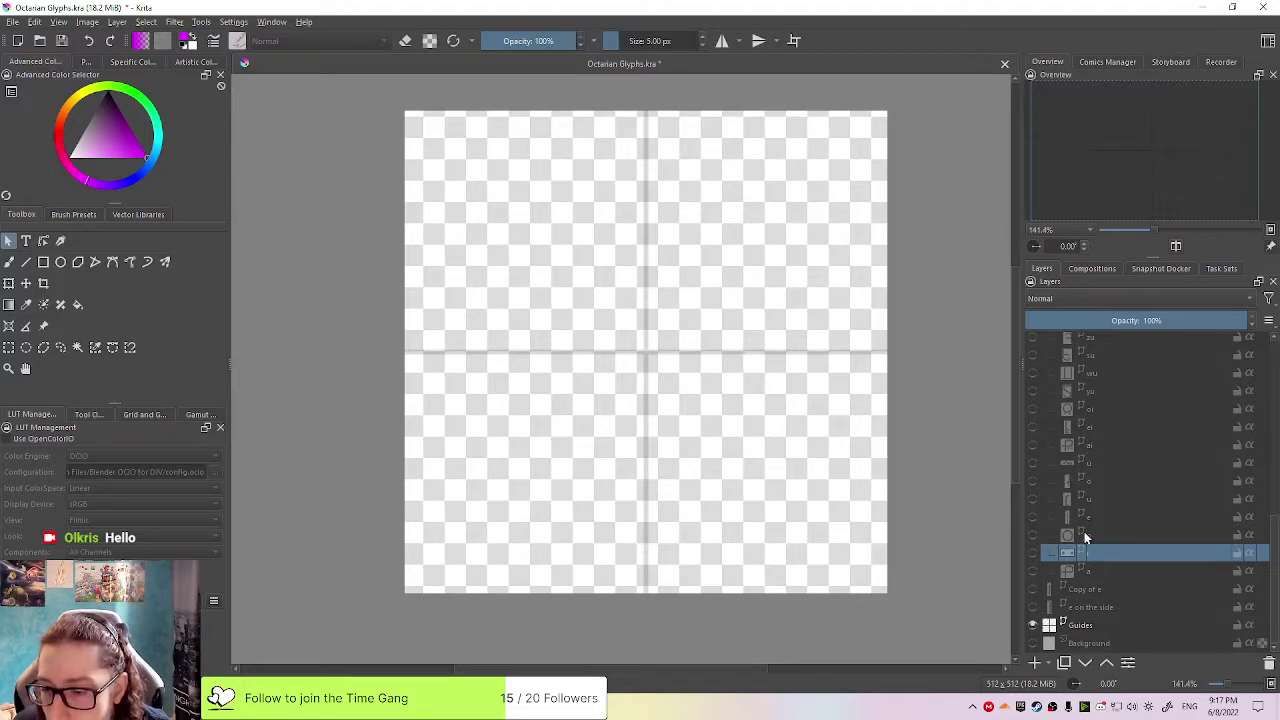
mouse_move(1086, 537)
scroll(1130, 509, up, 4)
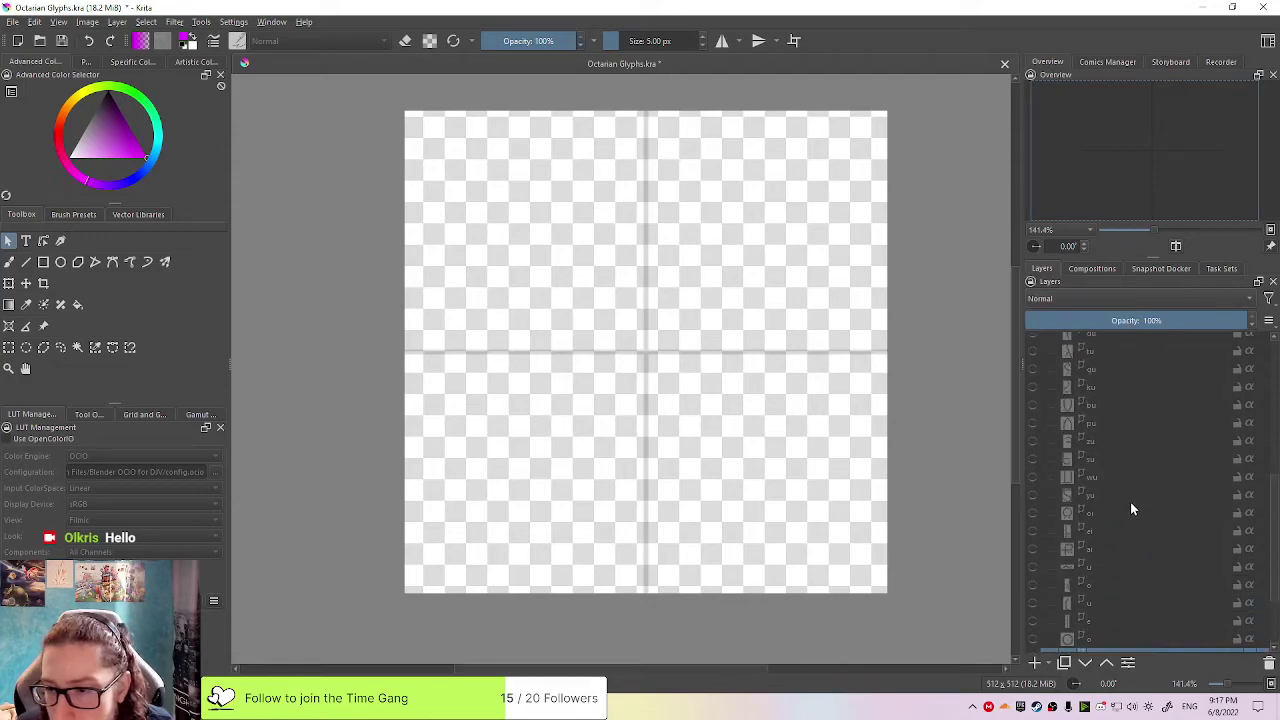
scroll(1131, 503, up, 4)
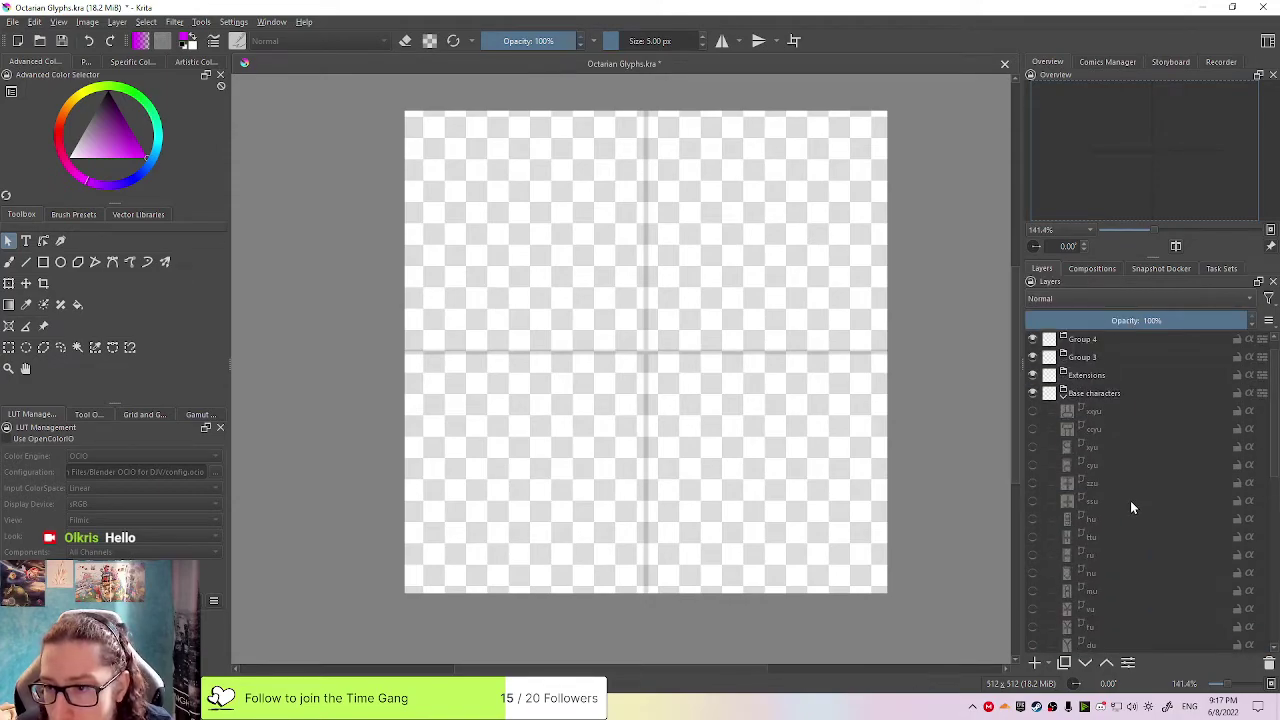
scroll(1131, 498, down, 7)
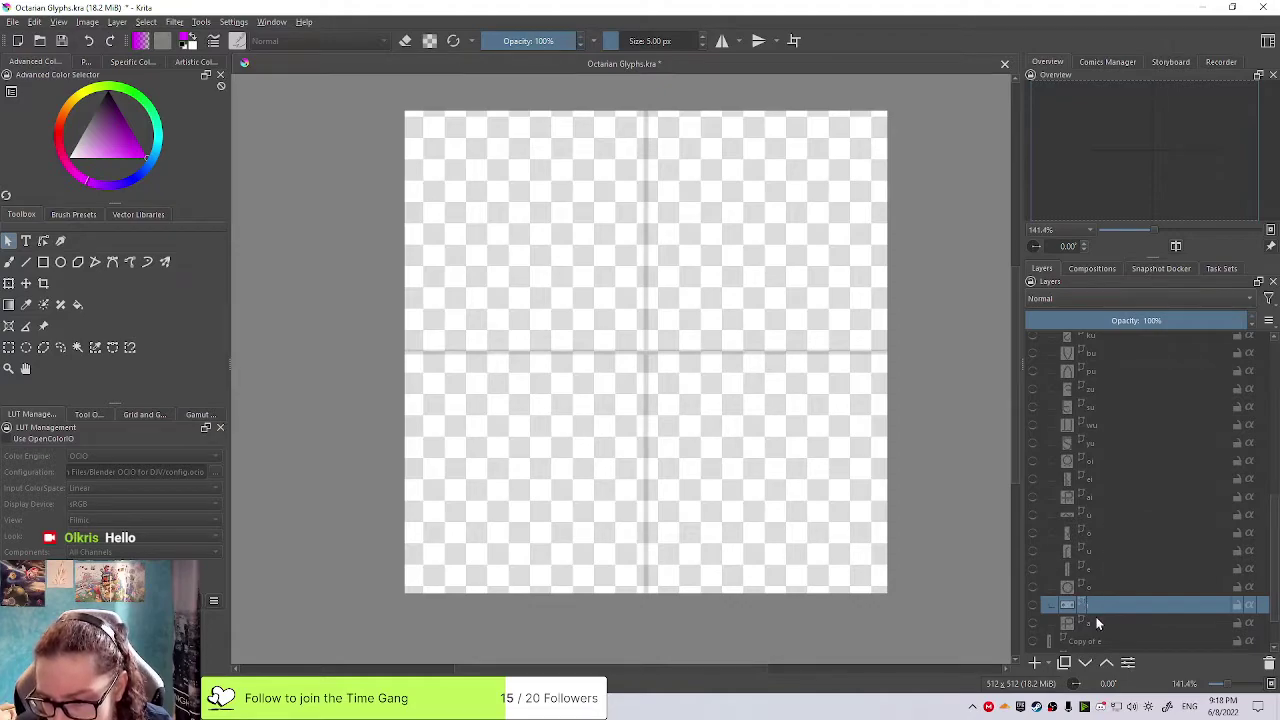
mouse_move(1096, 603)
mouse_down()
mouse_move(1137, 606)
mouse_move(1102, 603)
mouse_up()
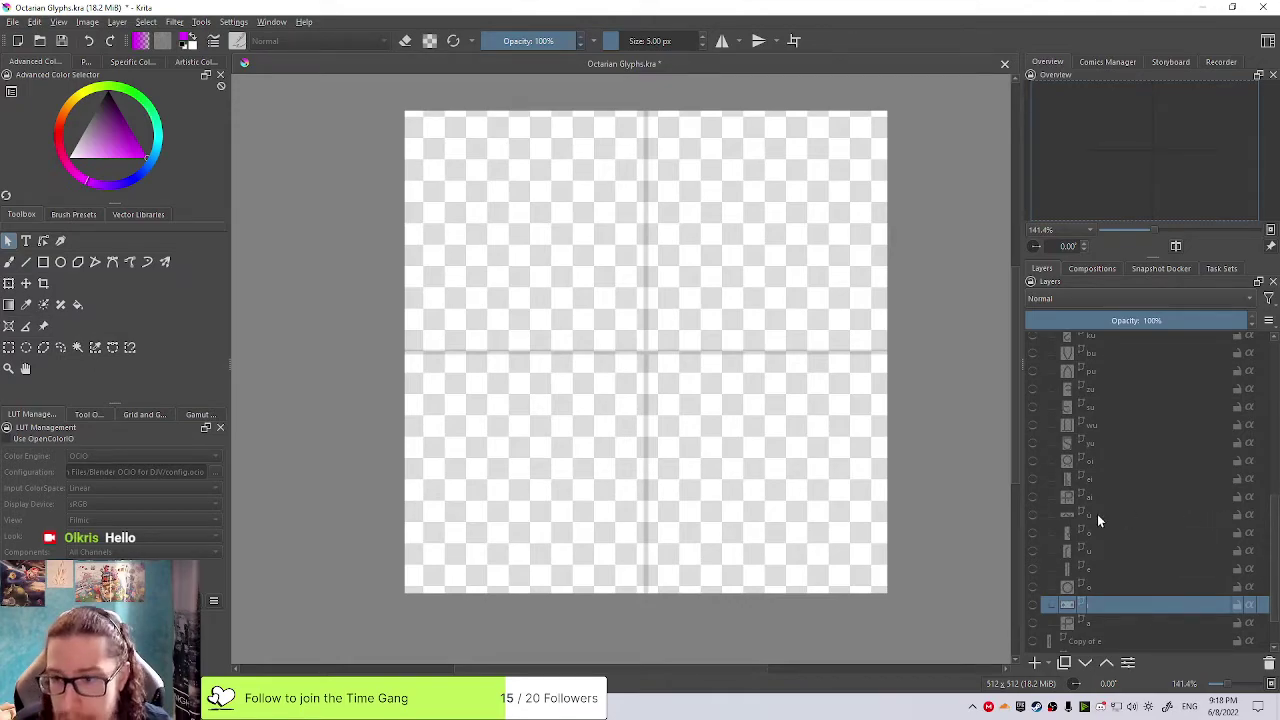
scroll(1081, 455, up, 10)
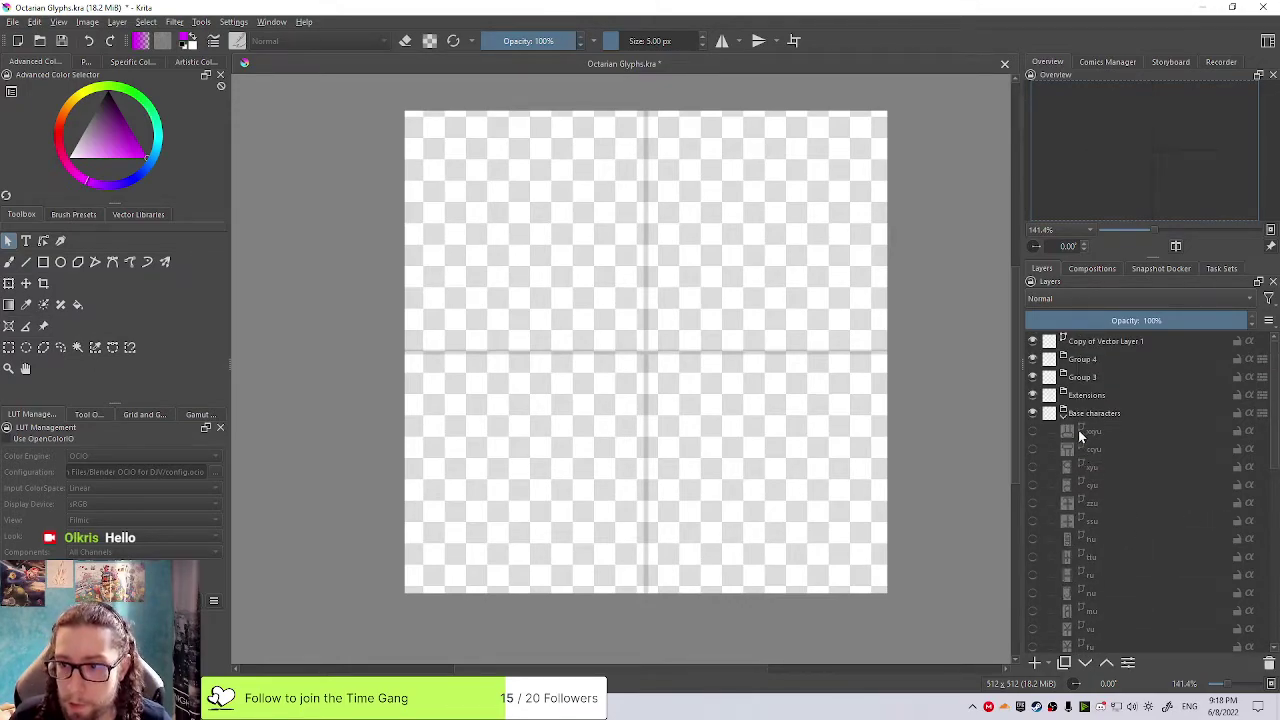
Check the "i" glyph layer in Base characters and bring the enlarged component chart in Discord back into view
click(1090, 405)
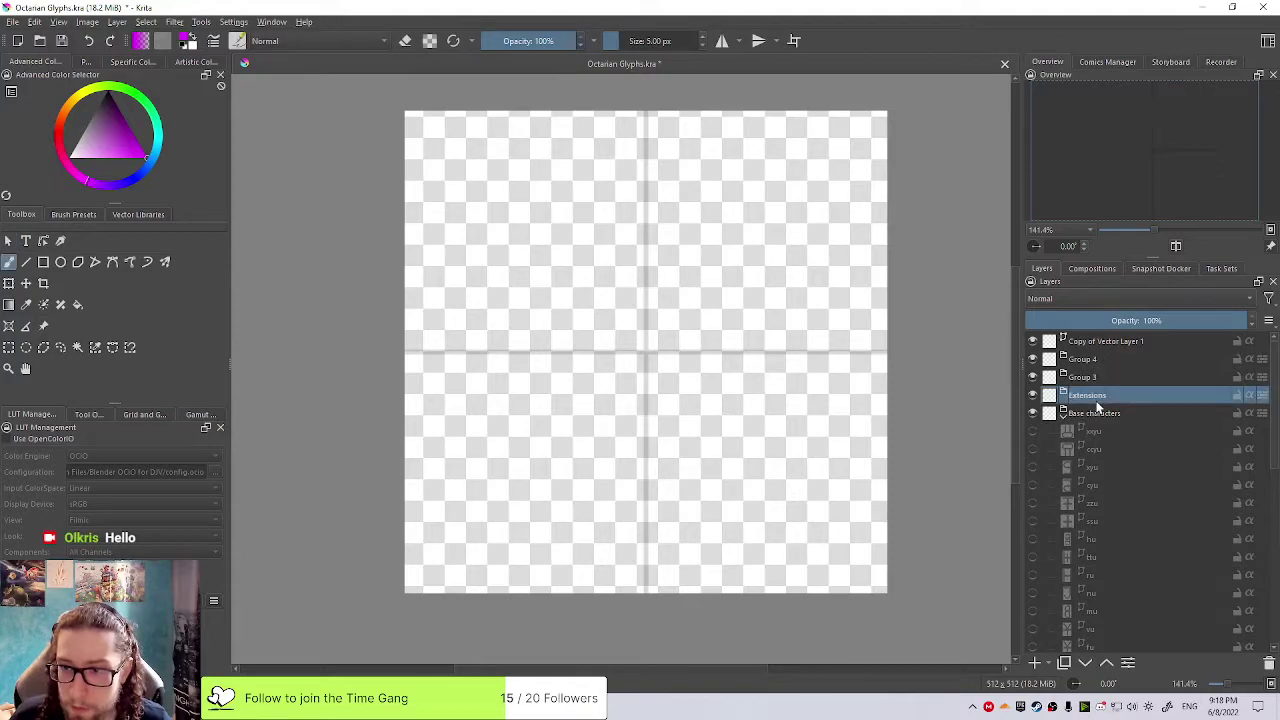
scroll(1090, 410, down, 10)
click(1094, 555)
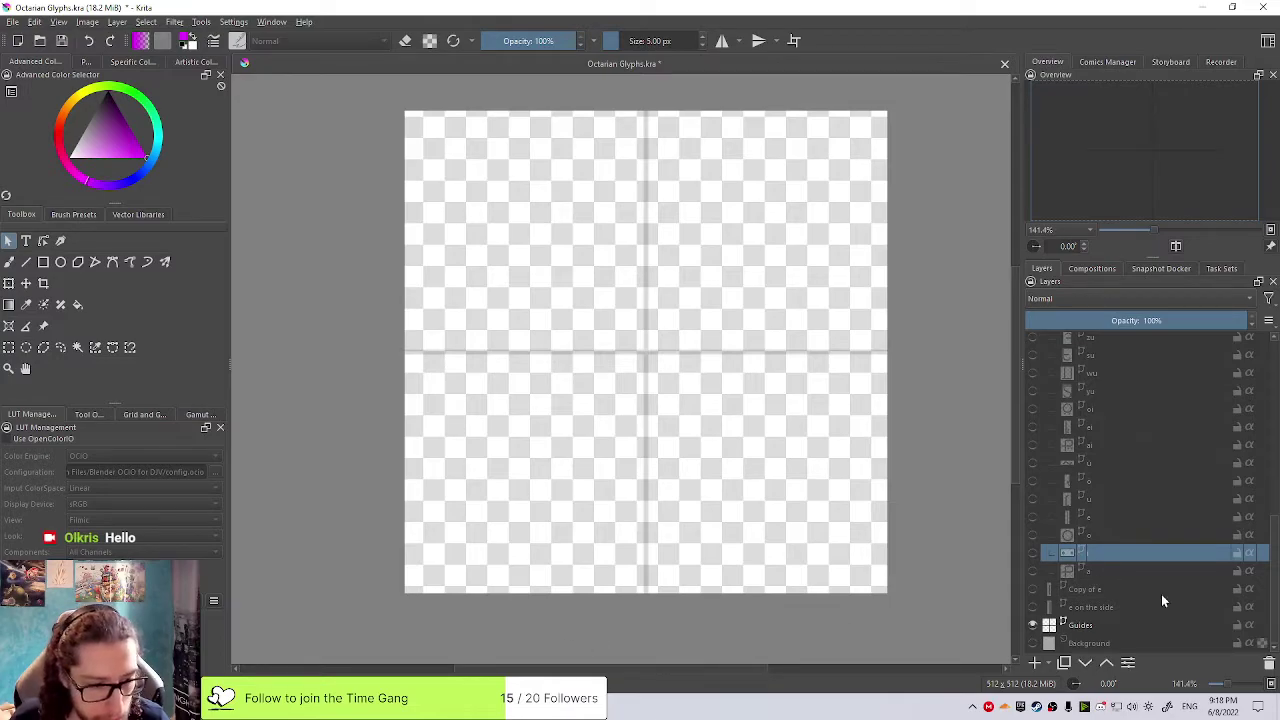
click(228, 705)
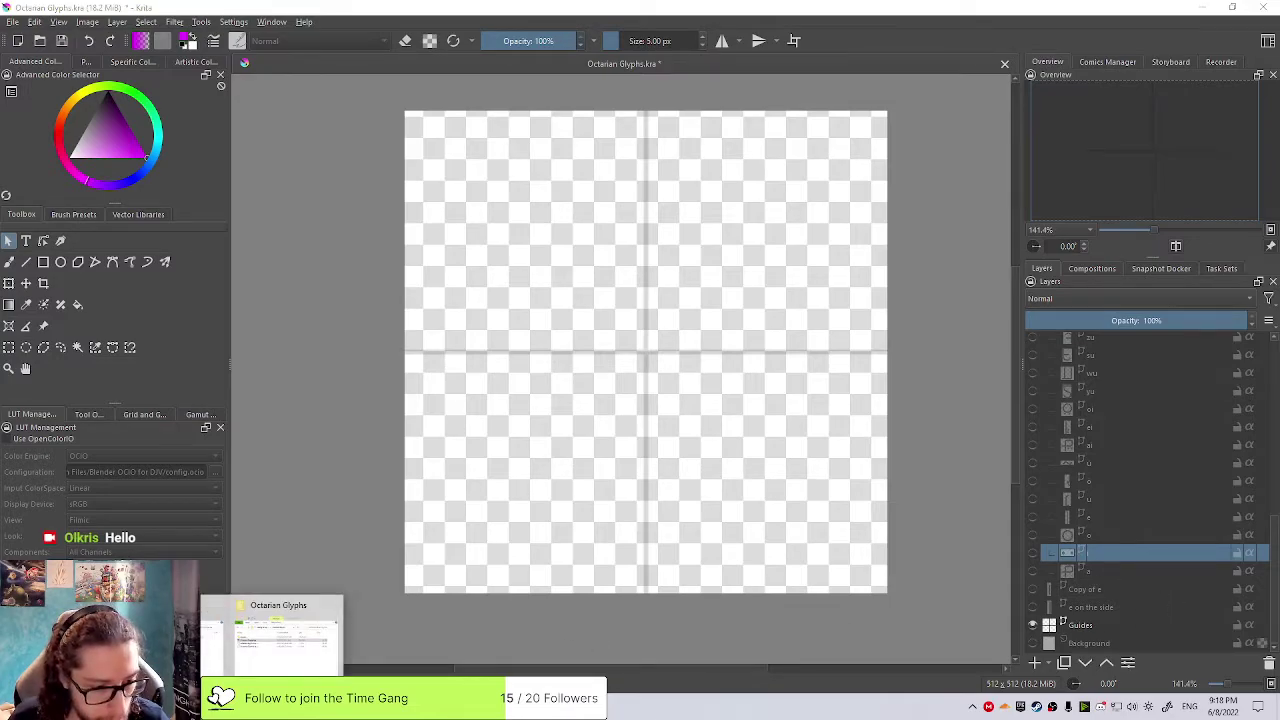
click(264, 705)
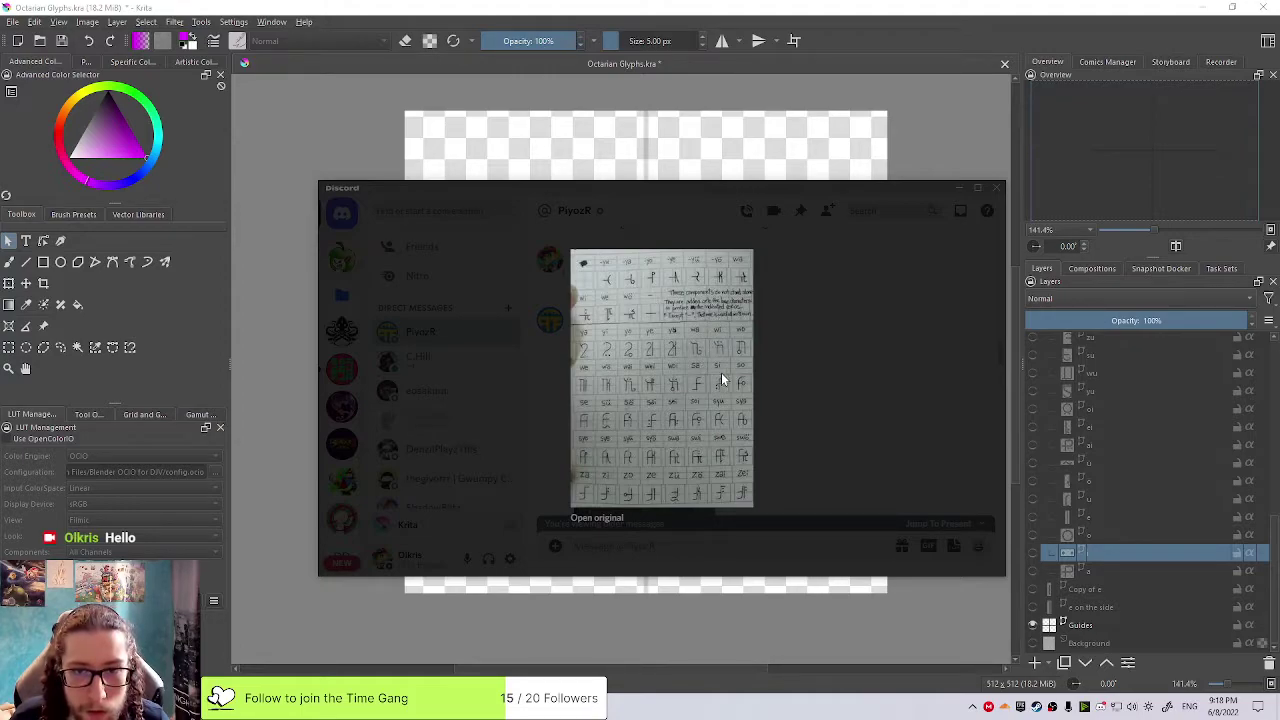
Collapse the Base characters group in Krita and select the Extensions group above it
scroll(1171, 386, up, 5)
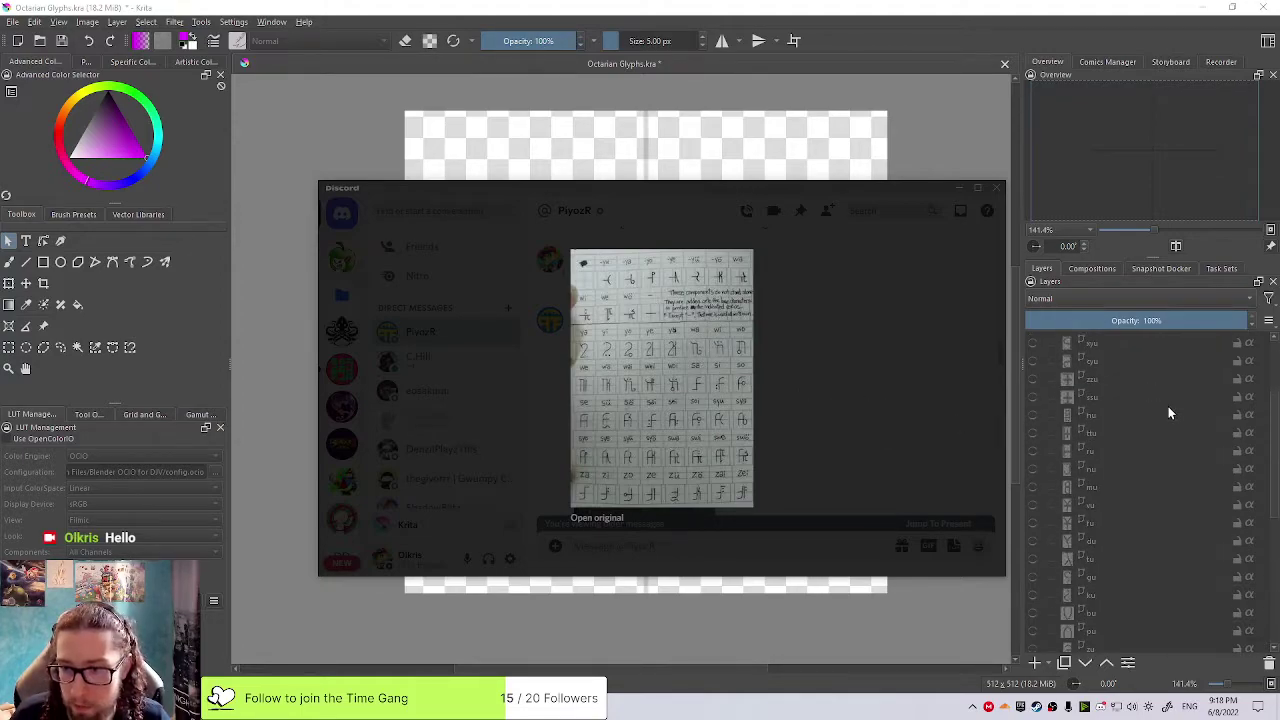
click(1065, 415)
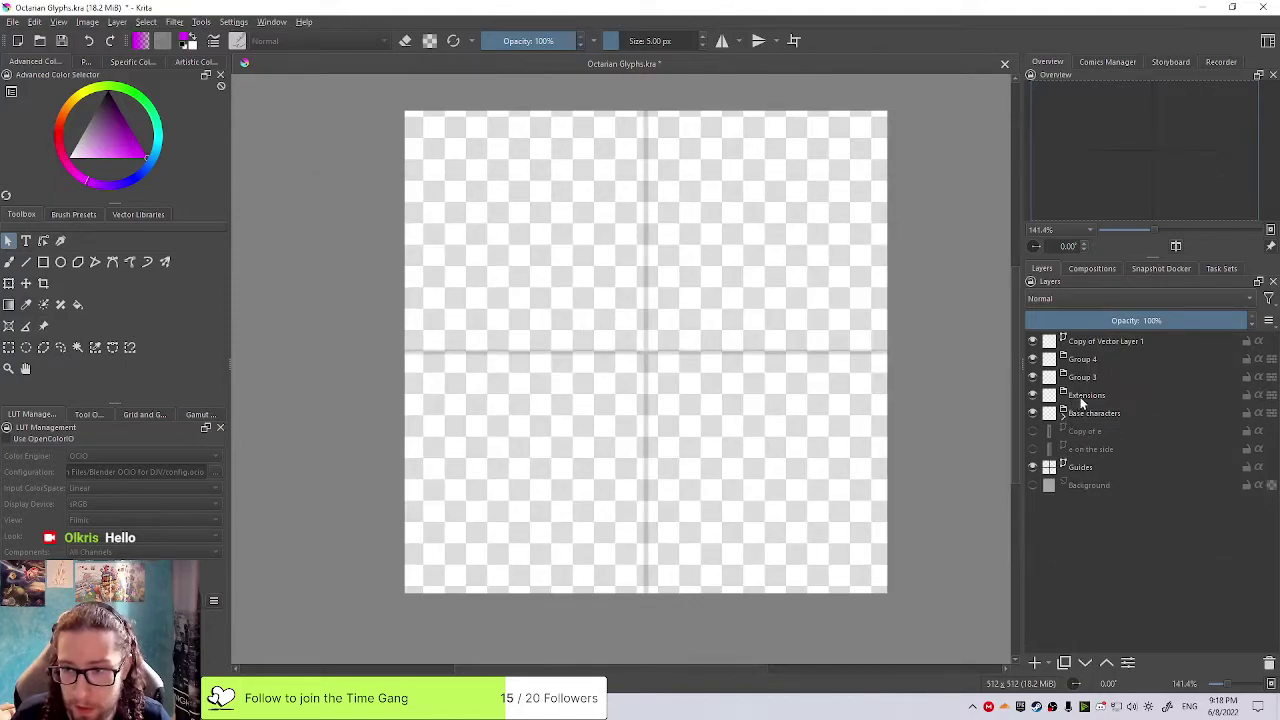
click(1082, 395)
click(1083, 378)
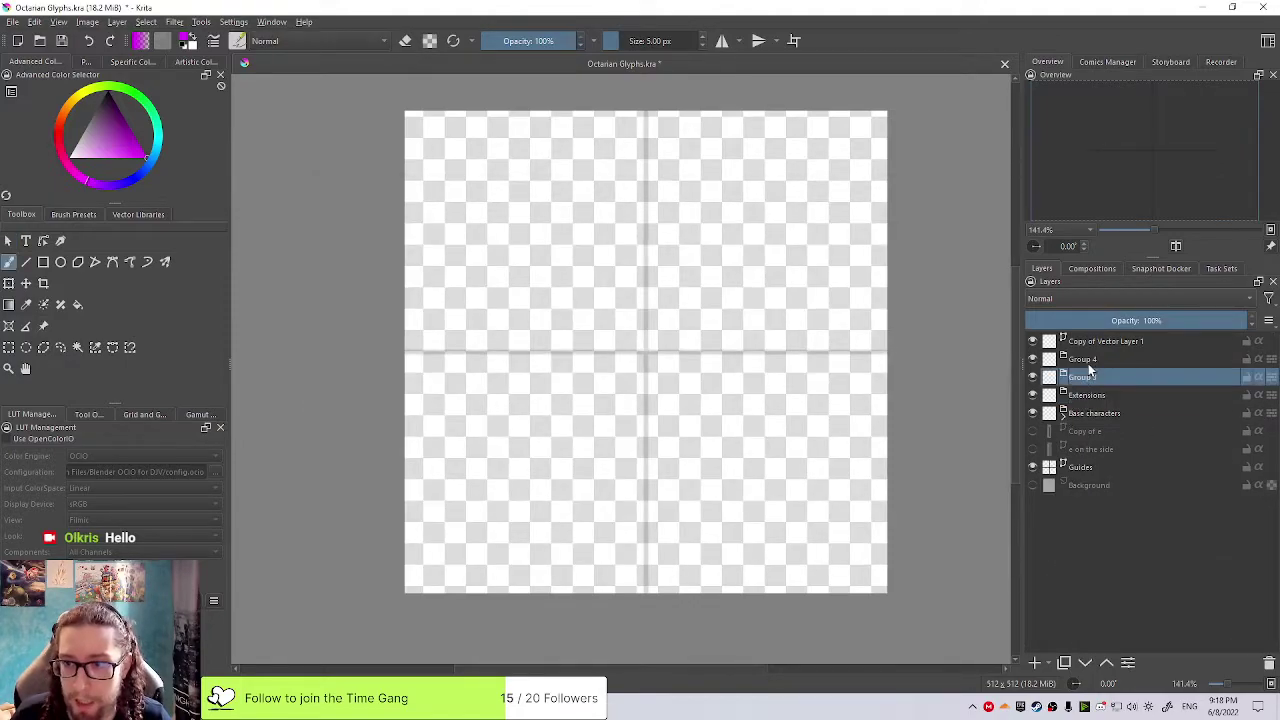
click(1093, 361)
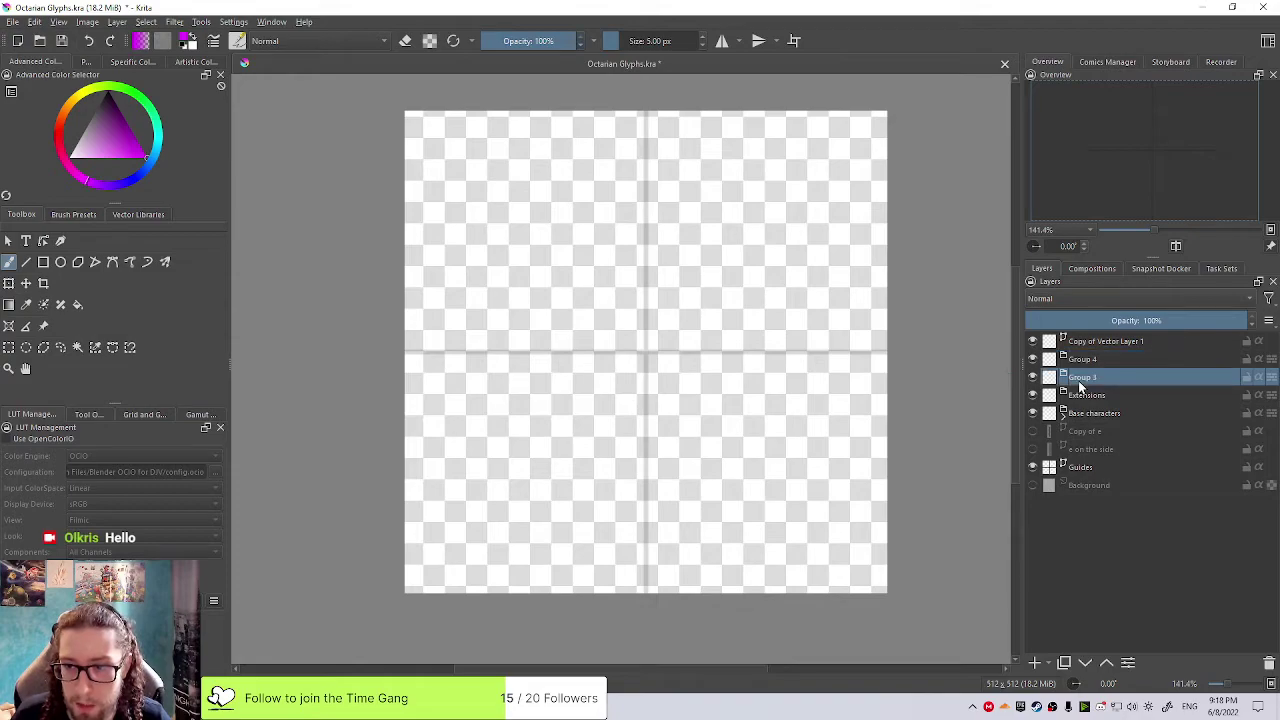
click(1086, 397)
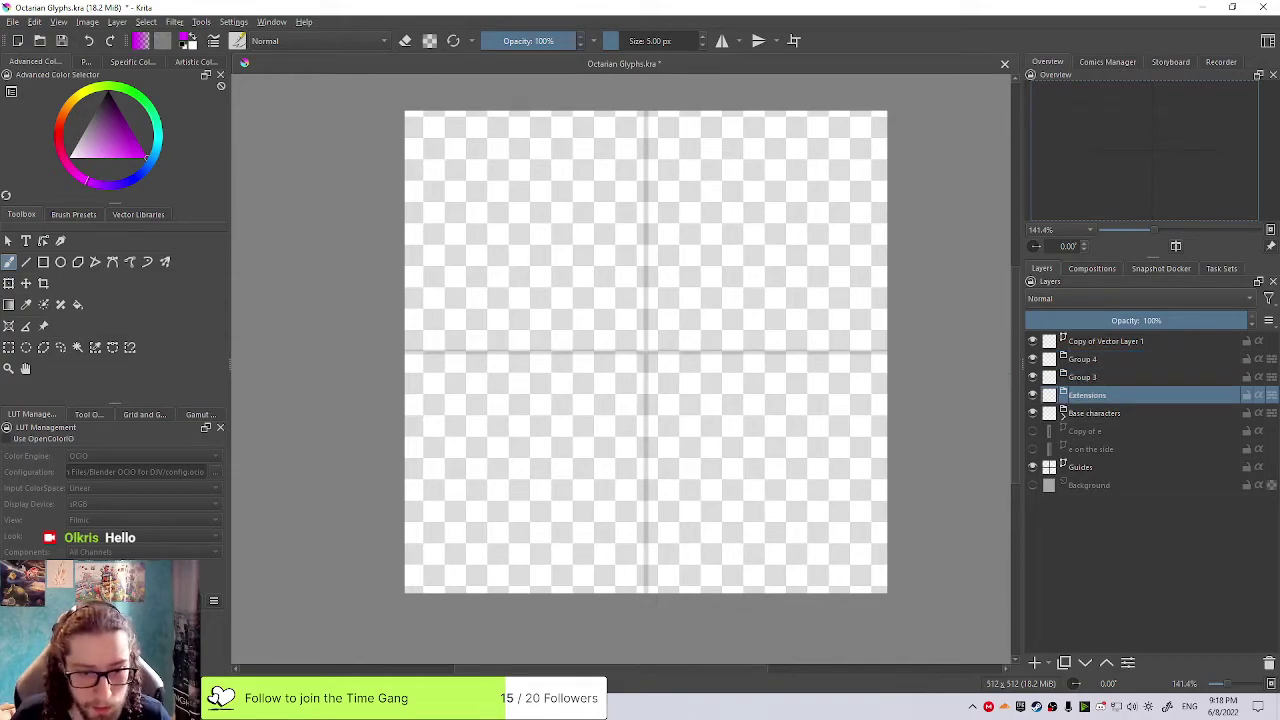
Duplicate the "e" glyph layer in the Base characters group and move the copy into the Extensions group
click(1063, 413)
scroll(1066, 425, down, 5)
scroll(1066, 426, down, 2)
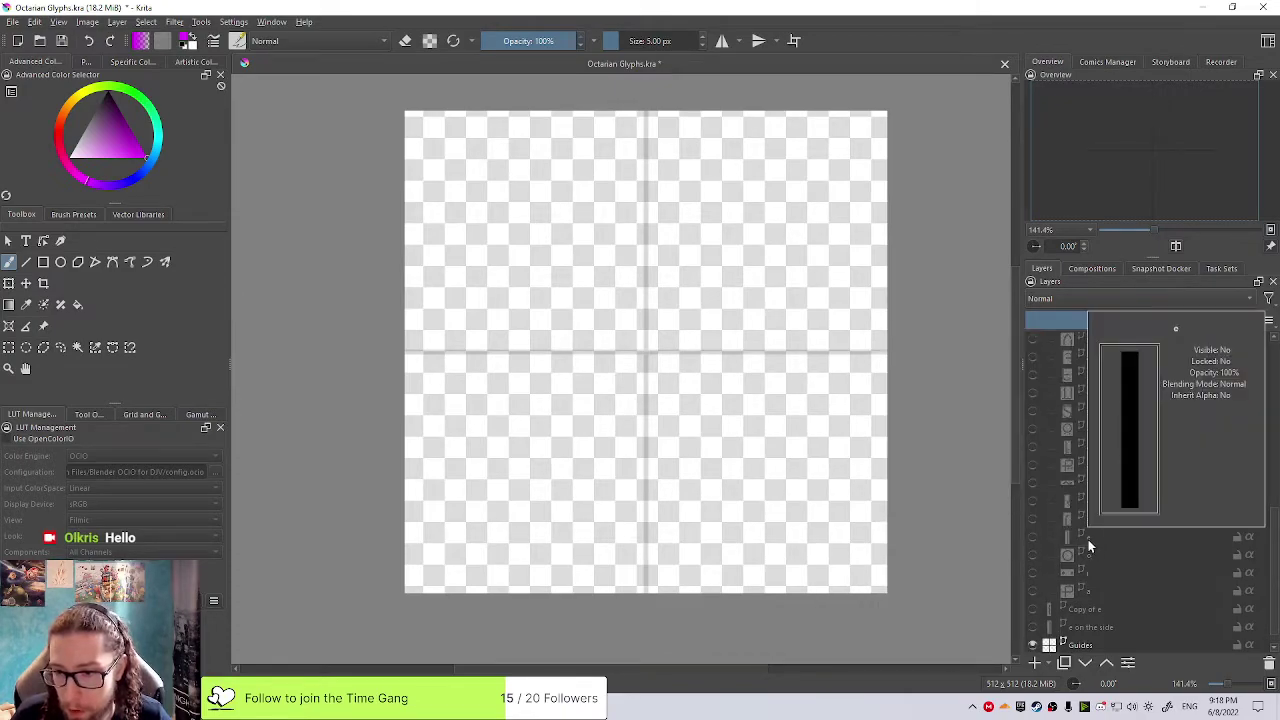
click(1094, 537)
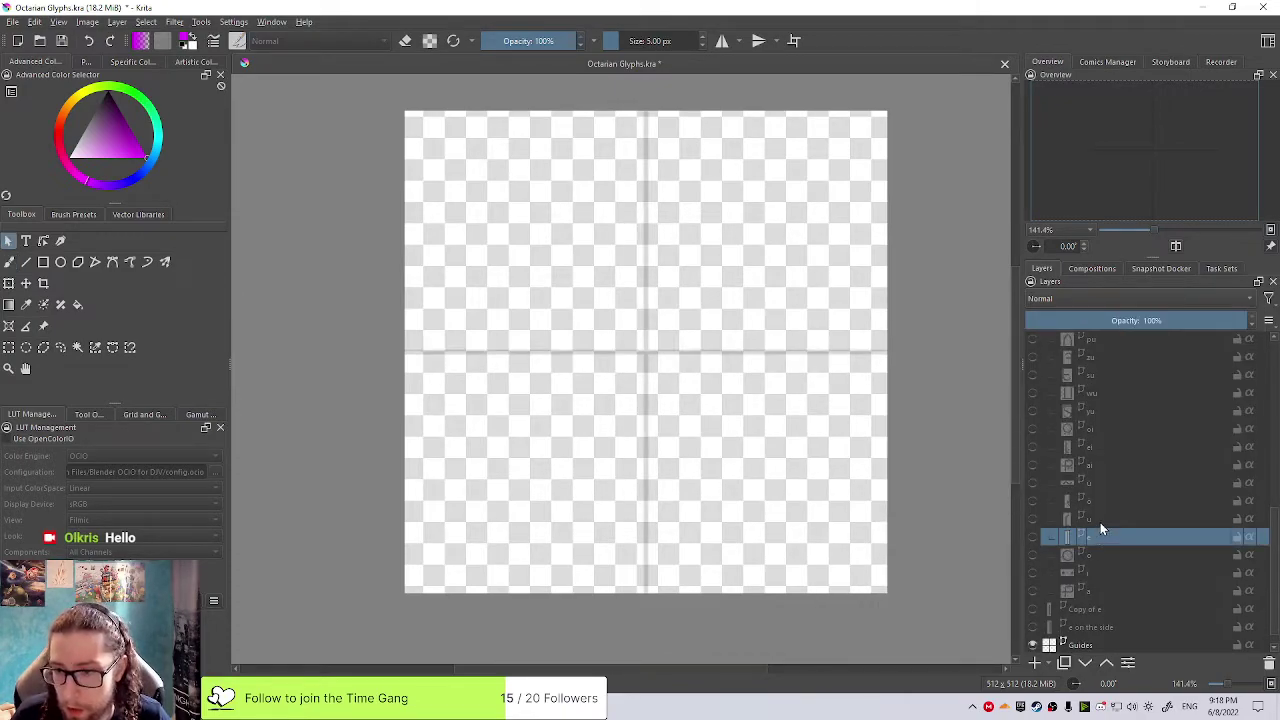
scroll(1100, 510, up, 1)
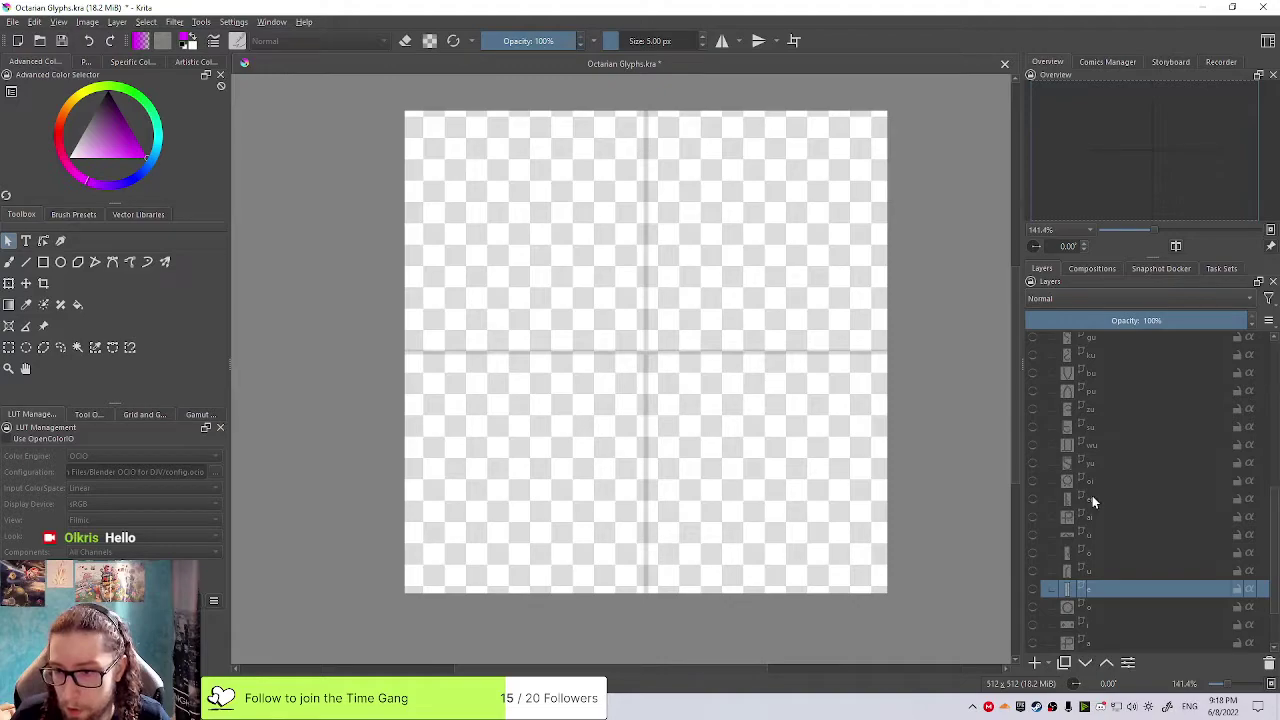
scroll(1092, 495, up, 5)
scroll(1090, 497, up, 2)
scroll(1090, 497, down, 10)
click(1090, 499)
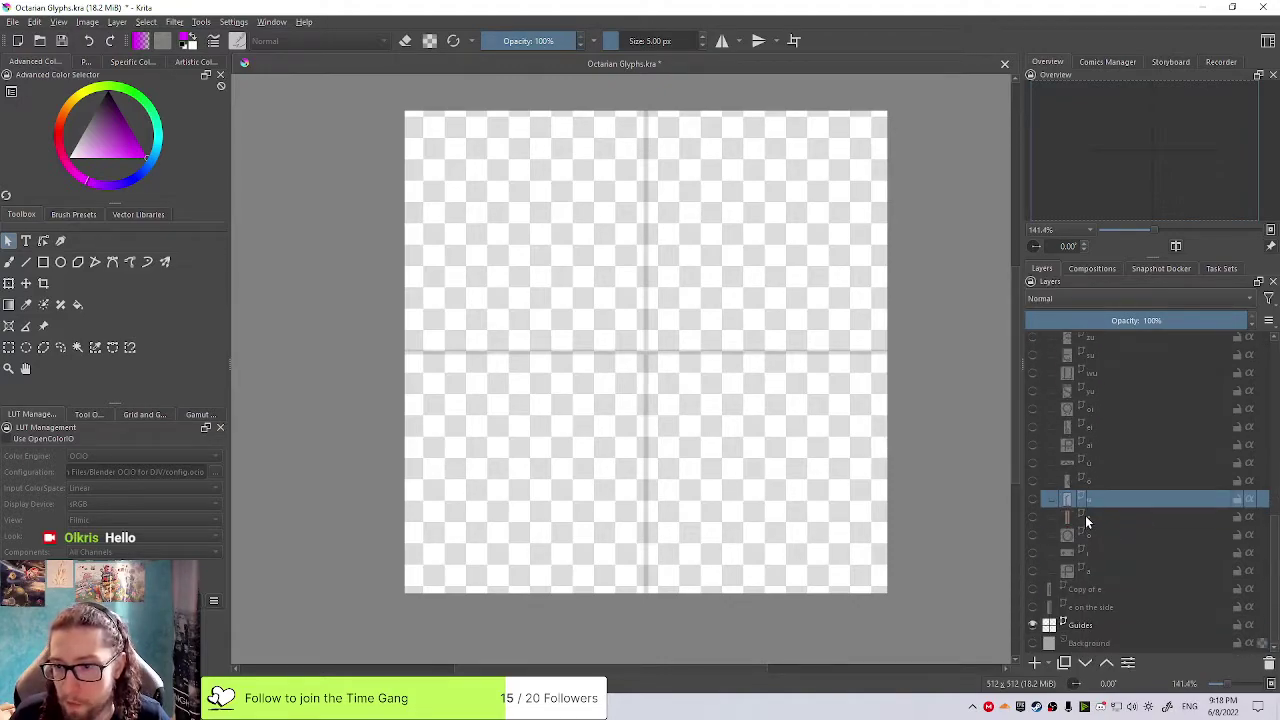
click(1097, 519)
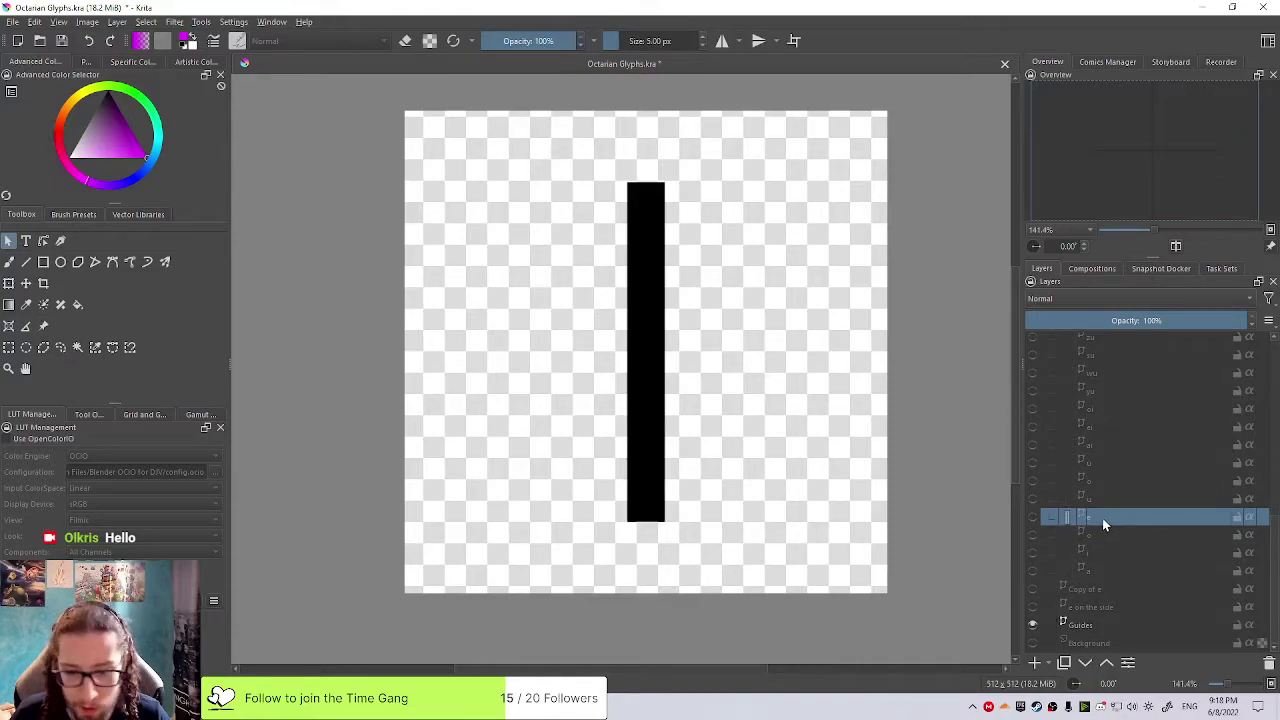
key(ctrl+j)
drag(1105, 518, 1108, 395)
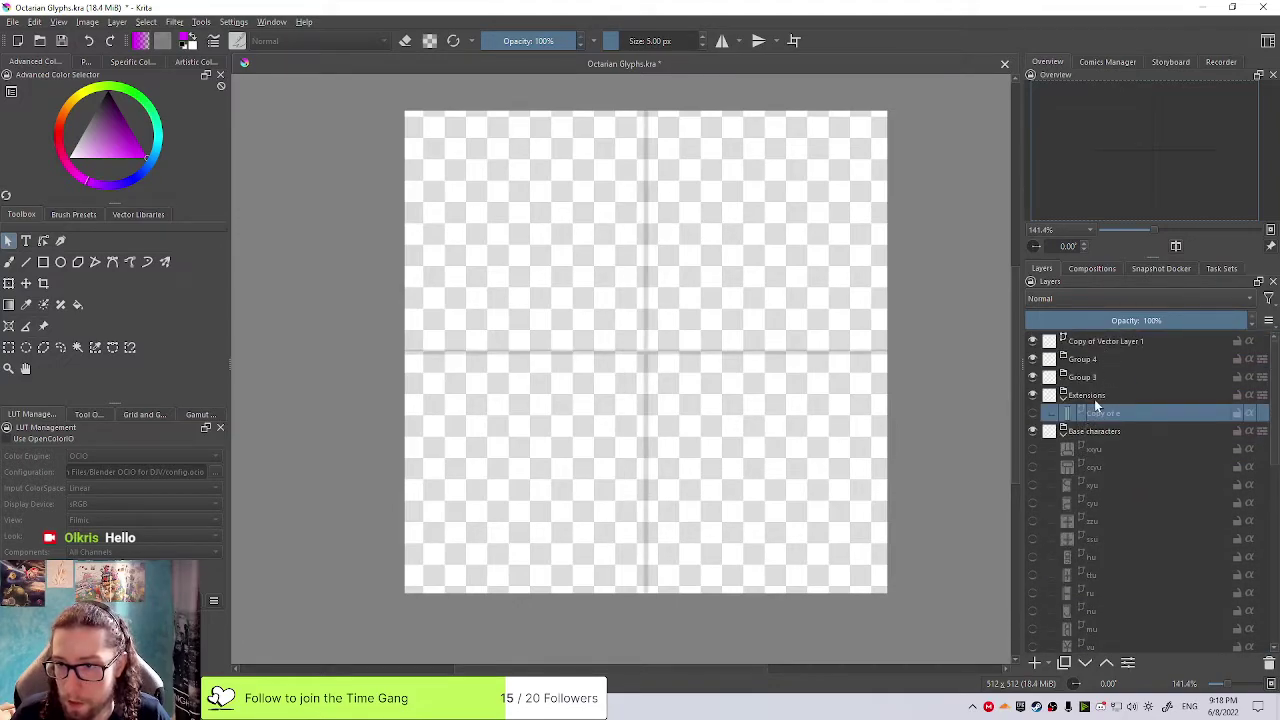
Check the handwritten component chart in Discord for the extension glyphs, and return to Krita
double_click(1108, 414)
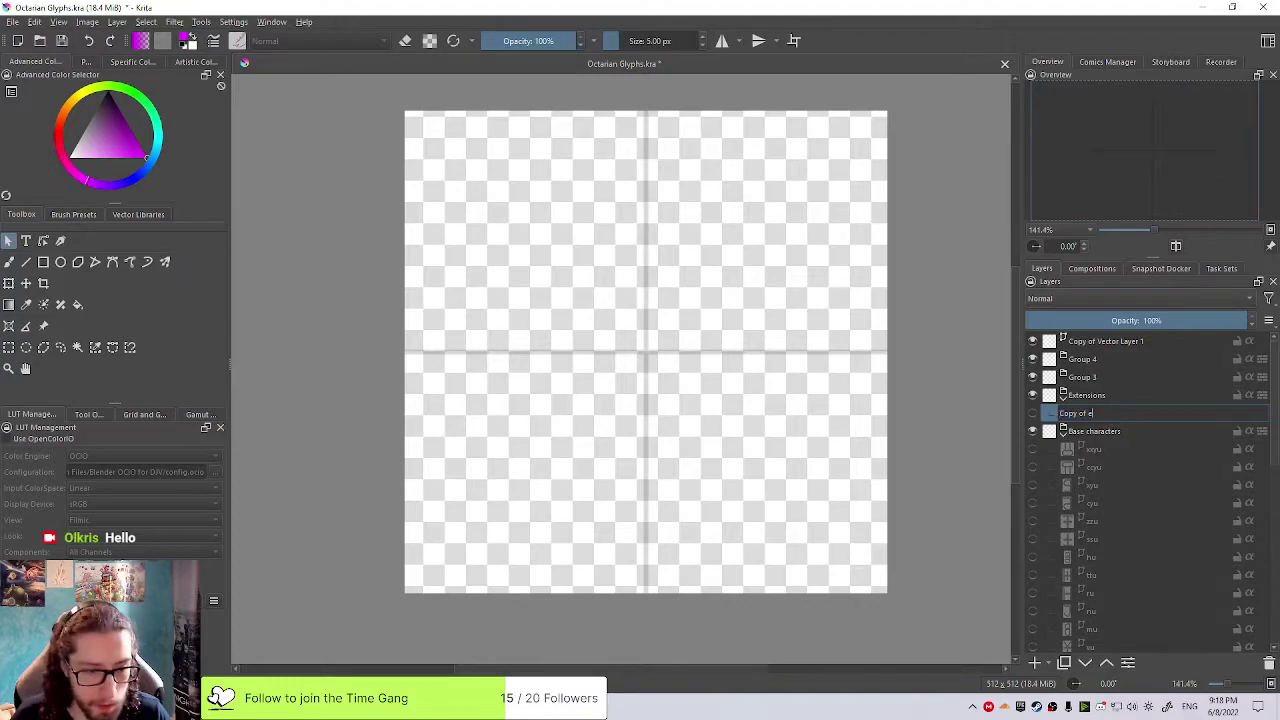
key(alt+Tab)
drag(748, 190, 1279, 150)
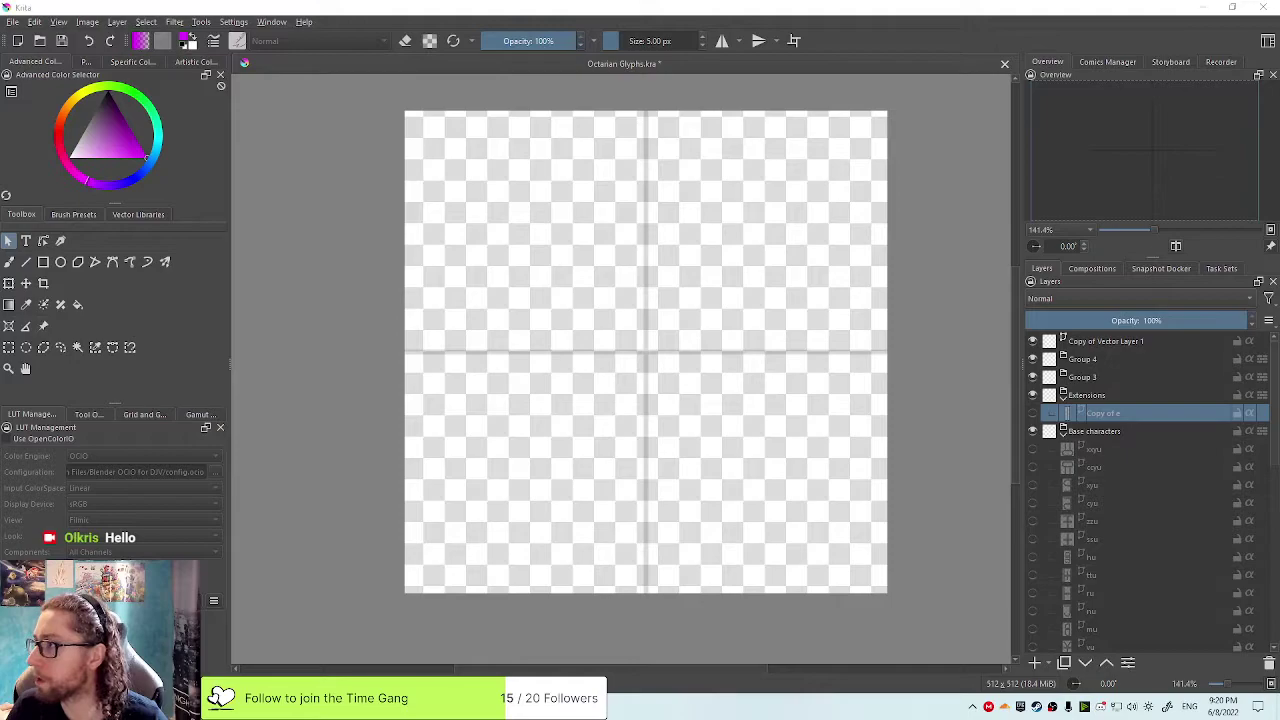
key(alt+Tab)
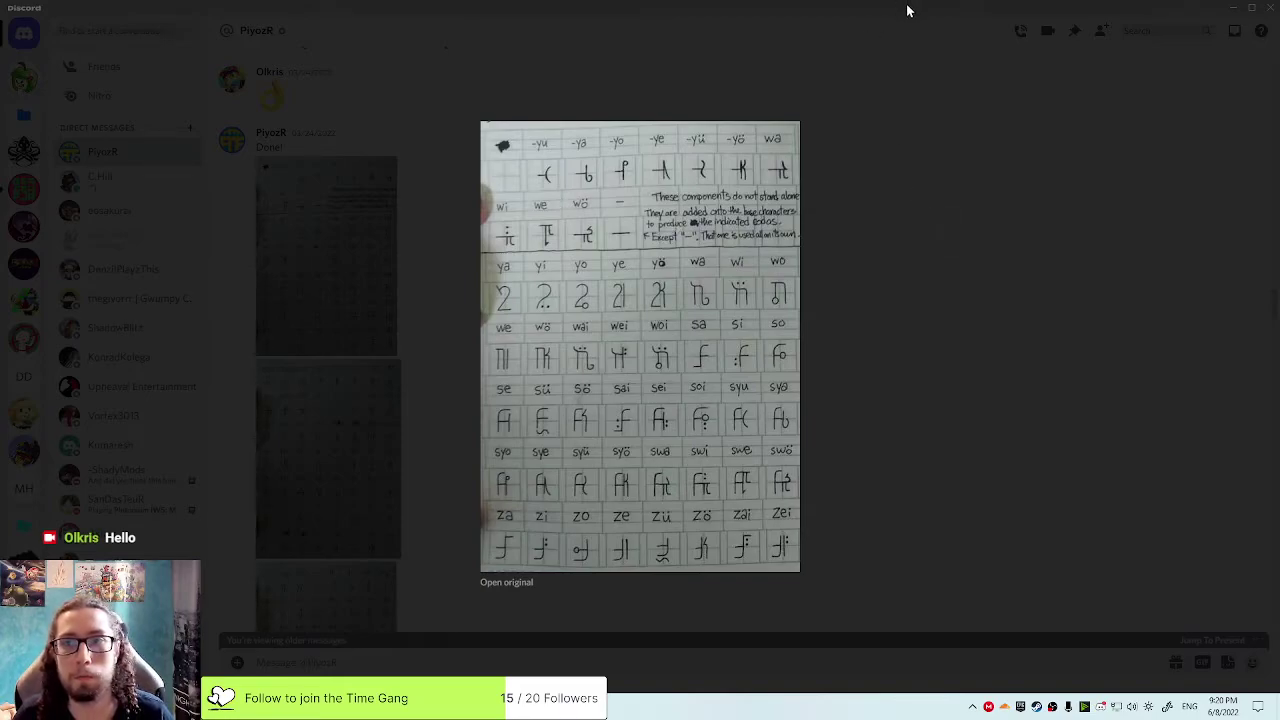
key(alt+Tab)
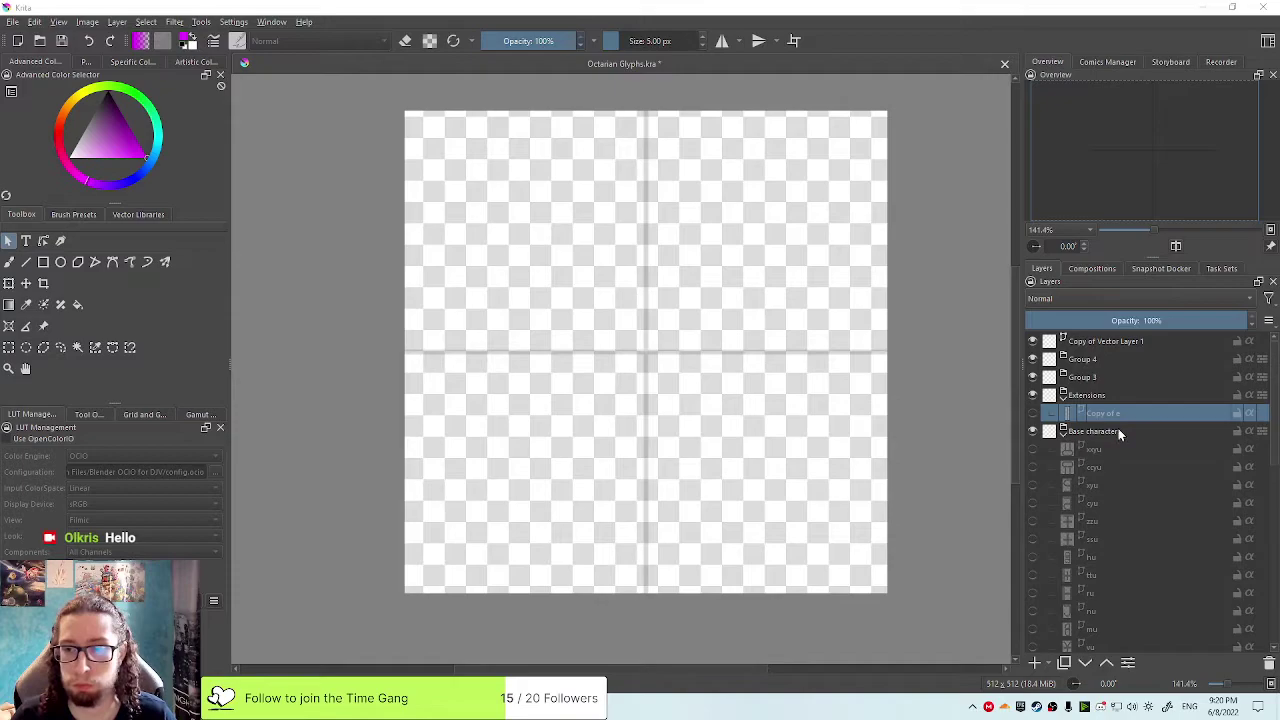
Make the copied "e" layer in the Extensions group visible and select its vertical bar
click(1032, 413)
click(643, 426)
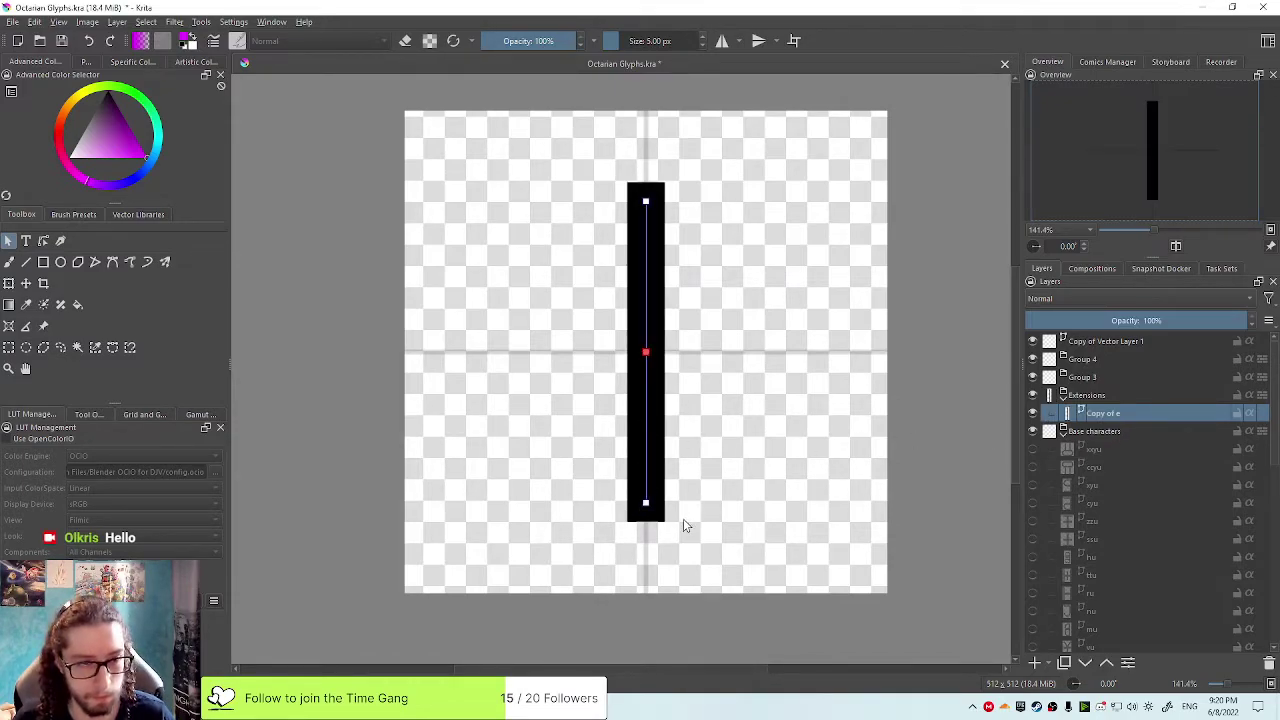
click(1134, 398)
click(1120, 411)
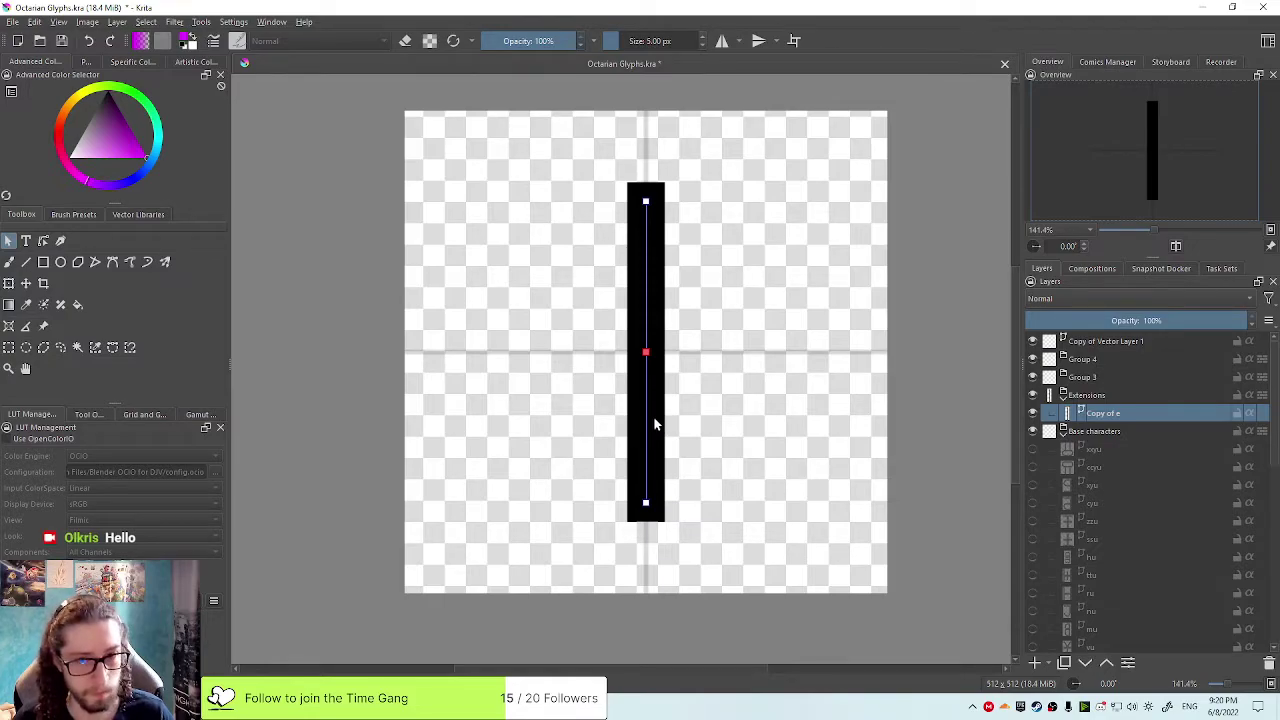
click(146, 22)
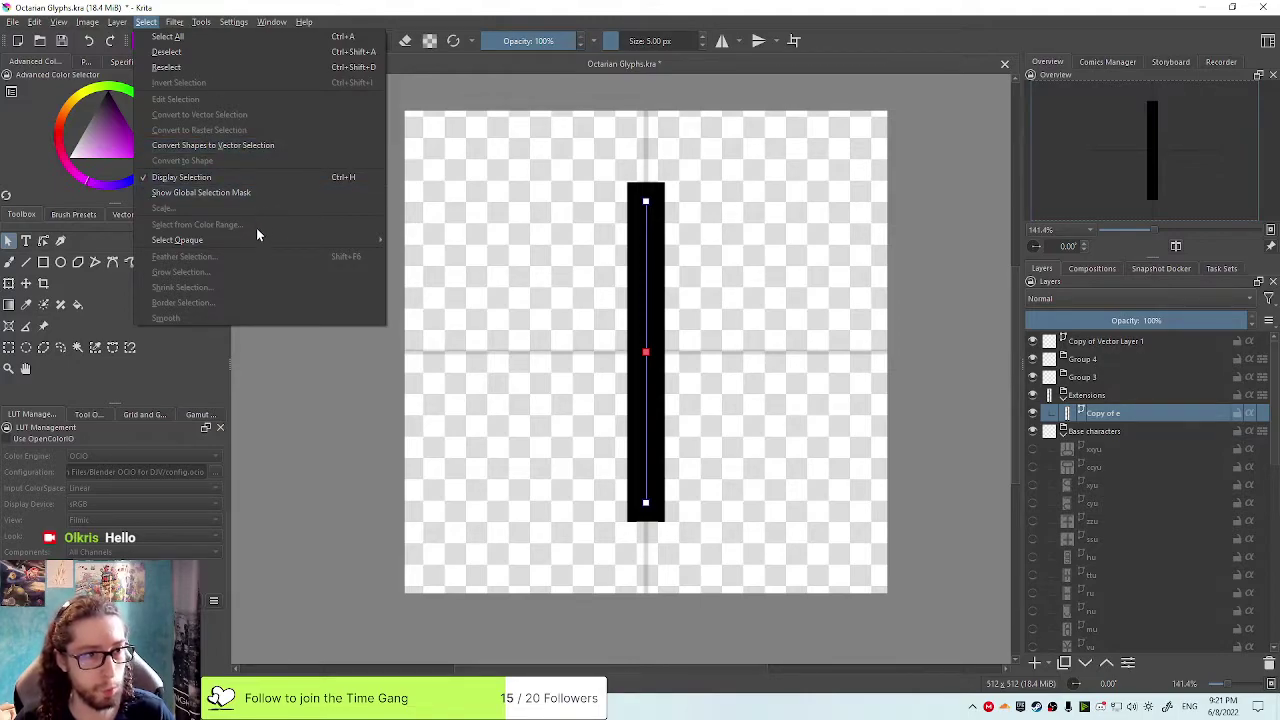
mouse_move(104, 27)
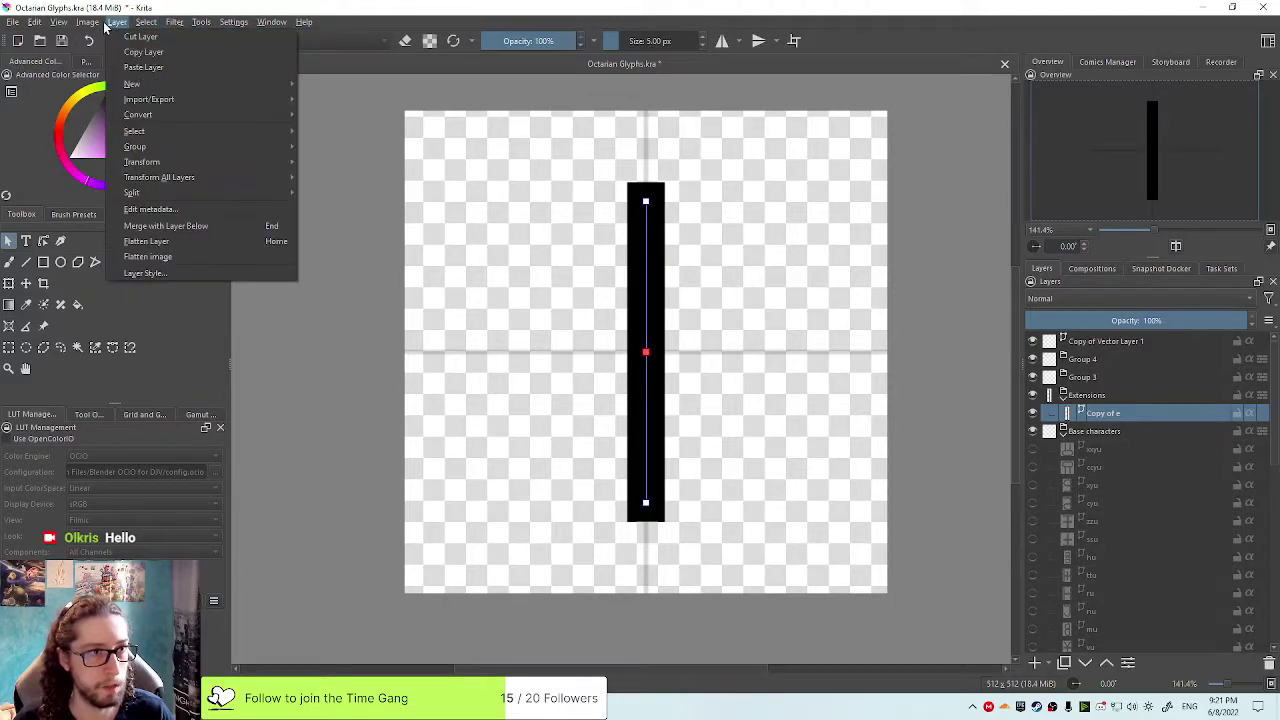
mouse_move(34, 22)
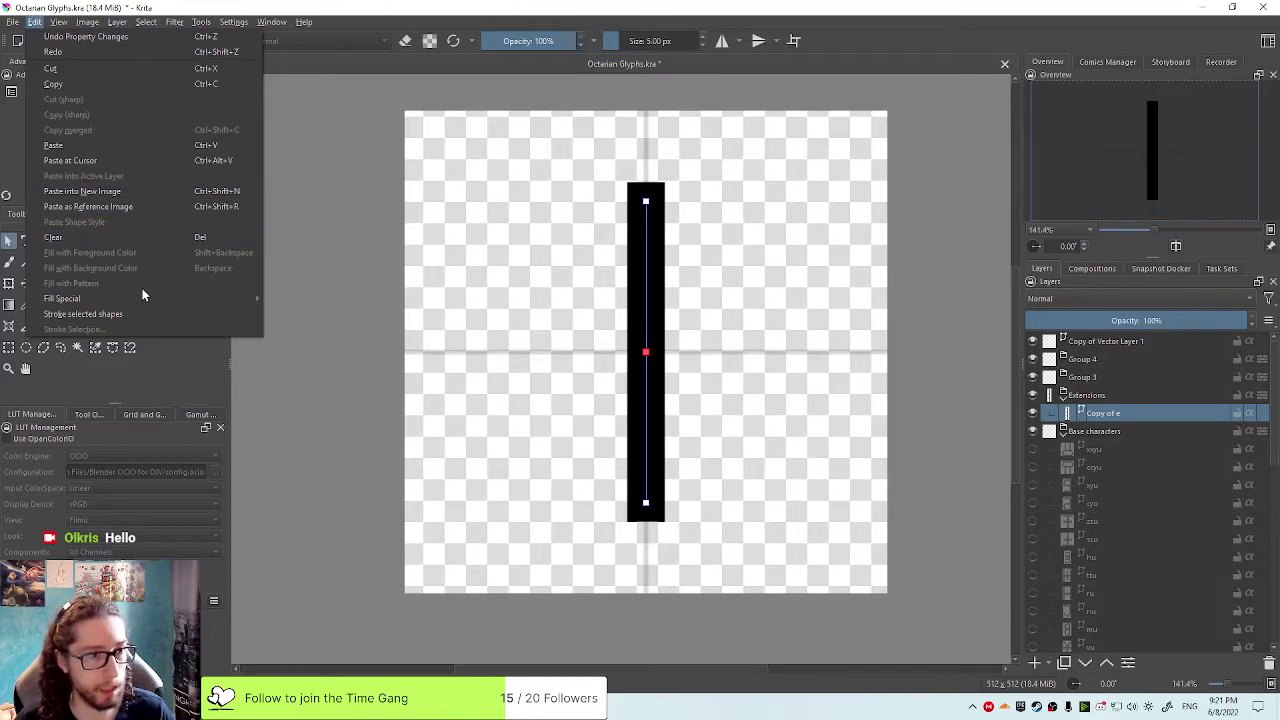
click(232, 44)
click(178, 22)
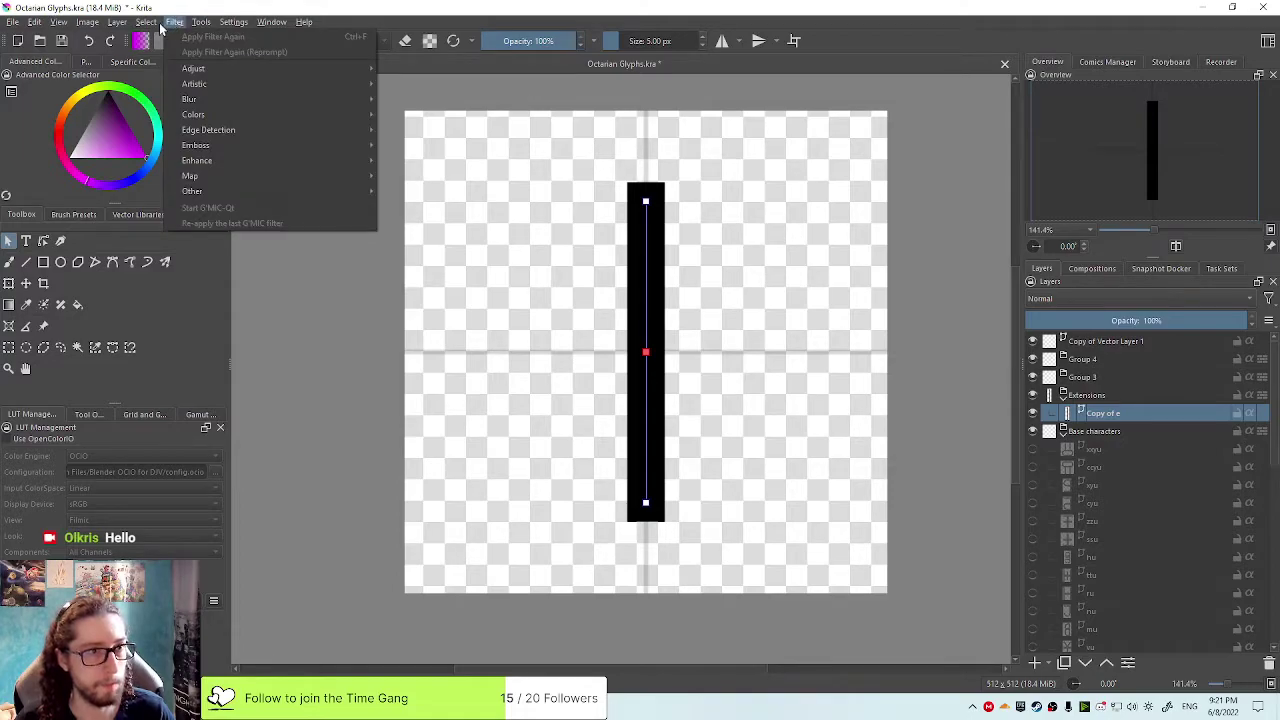
mouse_move(140, 24)
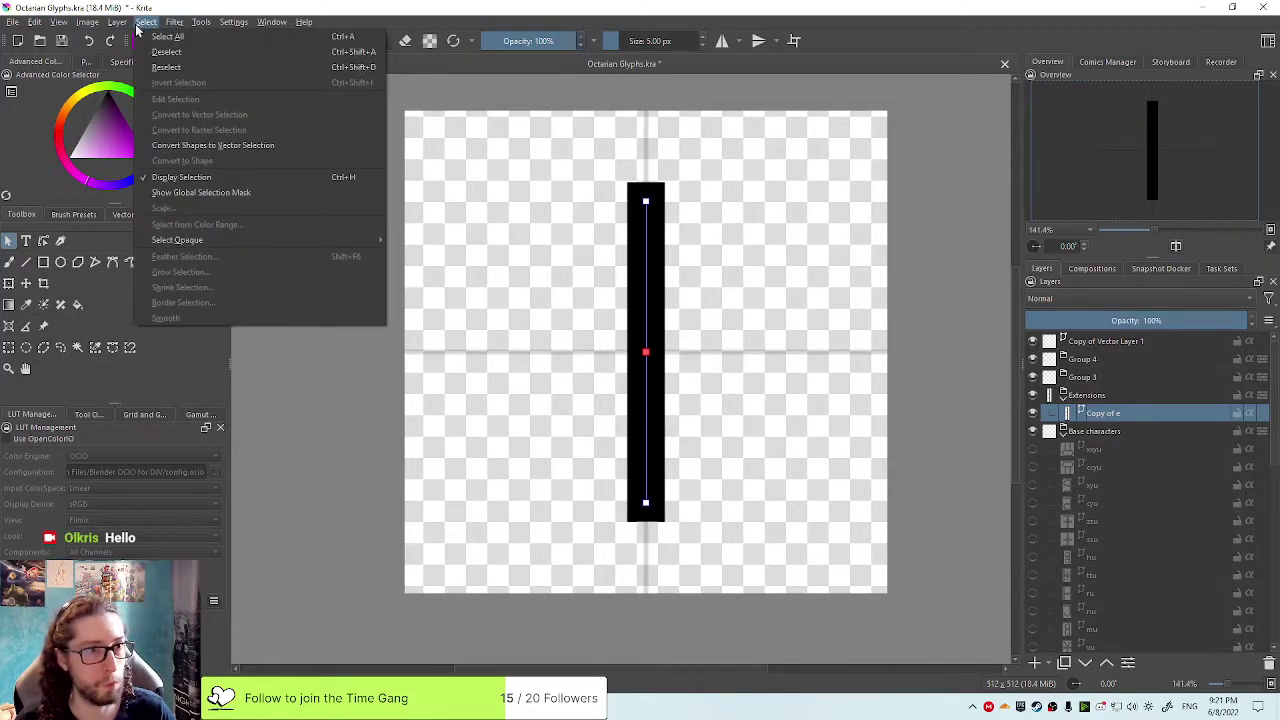
Rotate the copied vertical bar 90° about its centre with the Transform tool so it lies horizontally
click(8, 262)
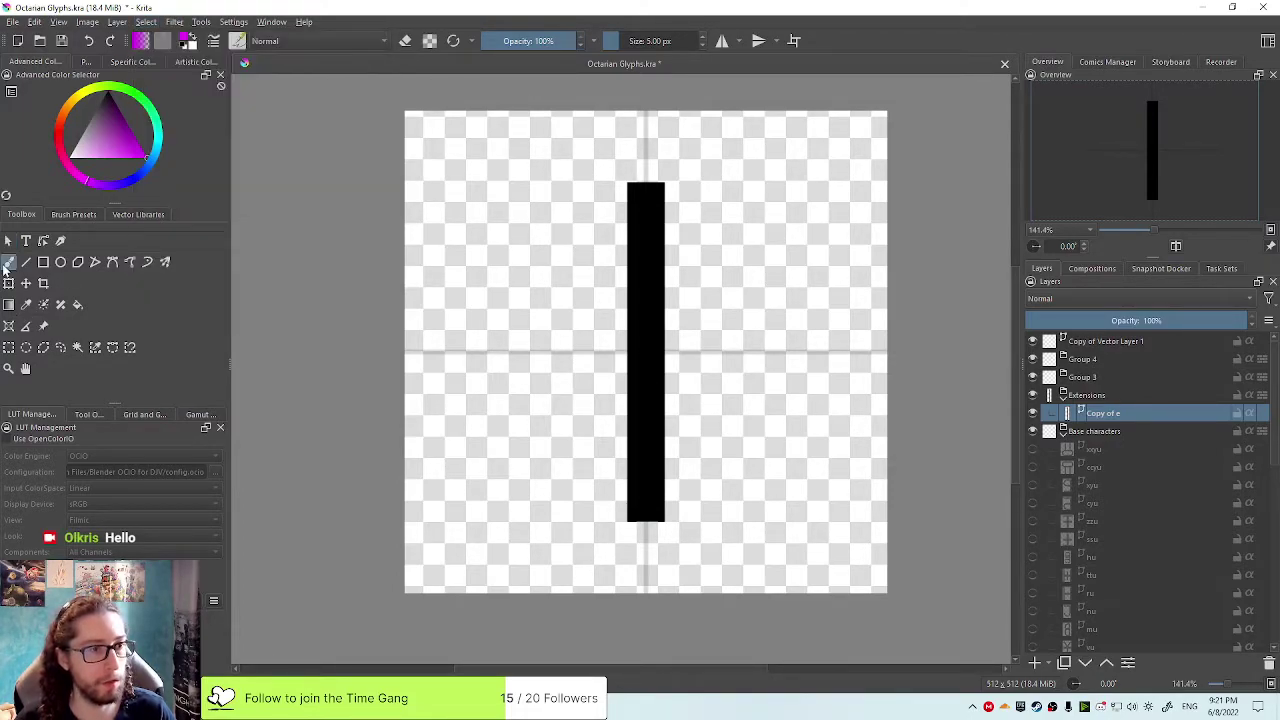
click(8, 284)
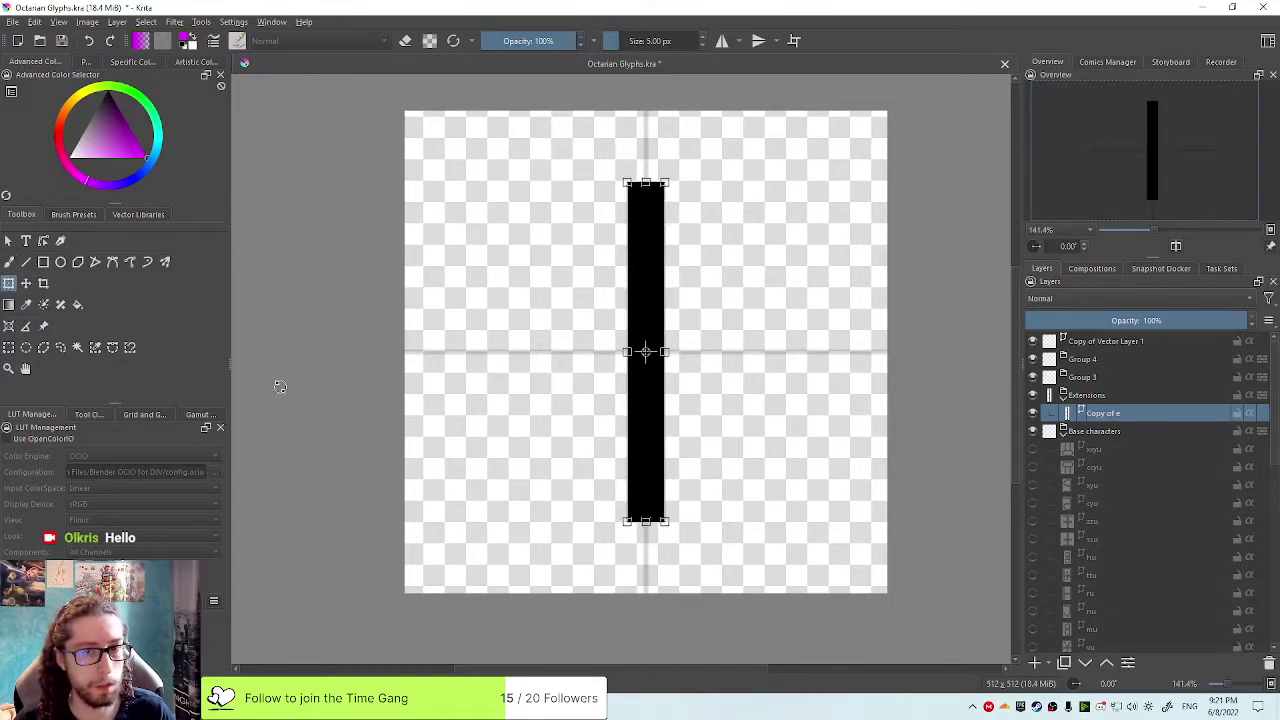
drag(660, 532, 835, 320)
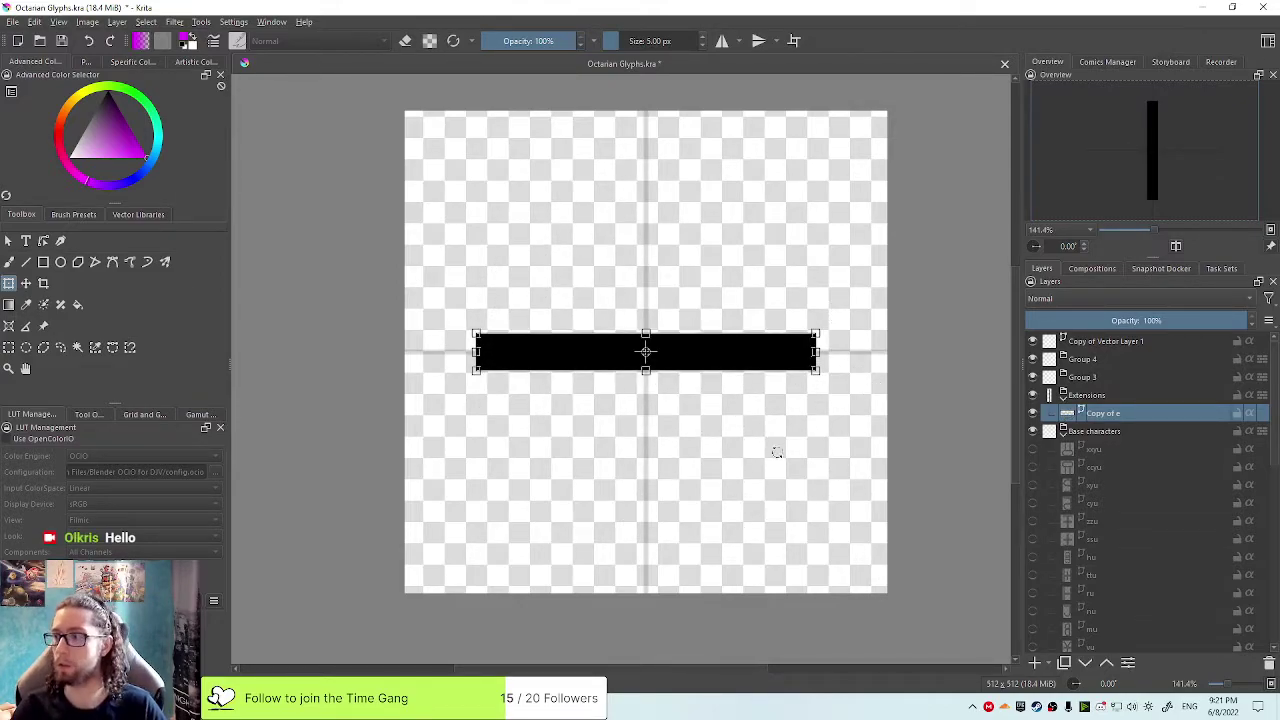
Rename the copied "e" layer in the Extensions group to "-"
double_click(1099, 409)
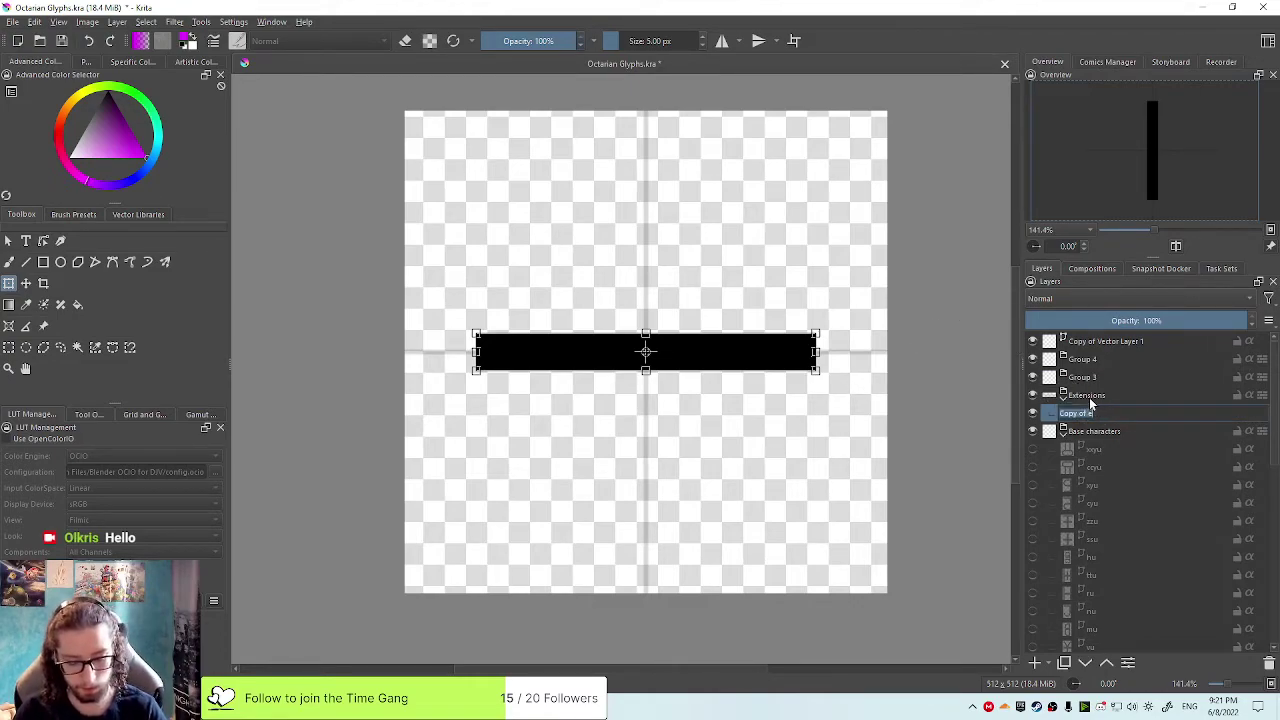
text(-)
key(Return)
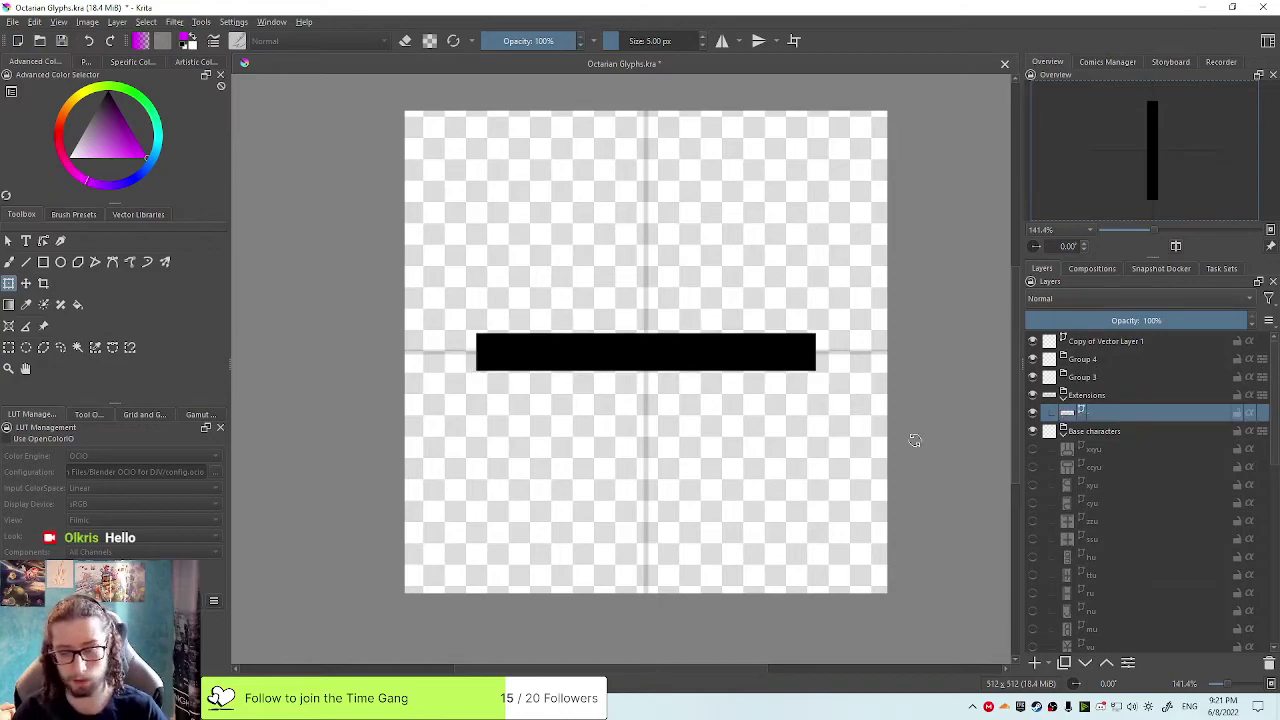
double_click(1095, 413)
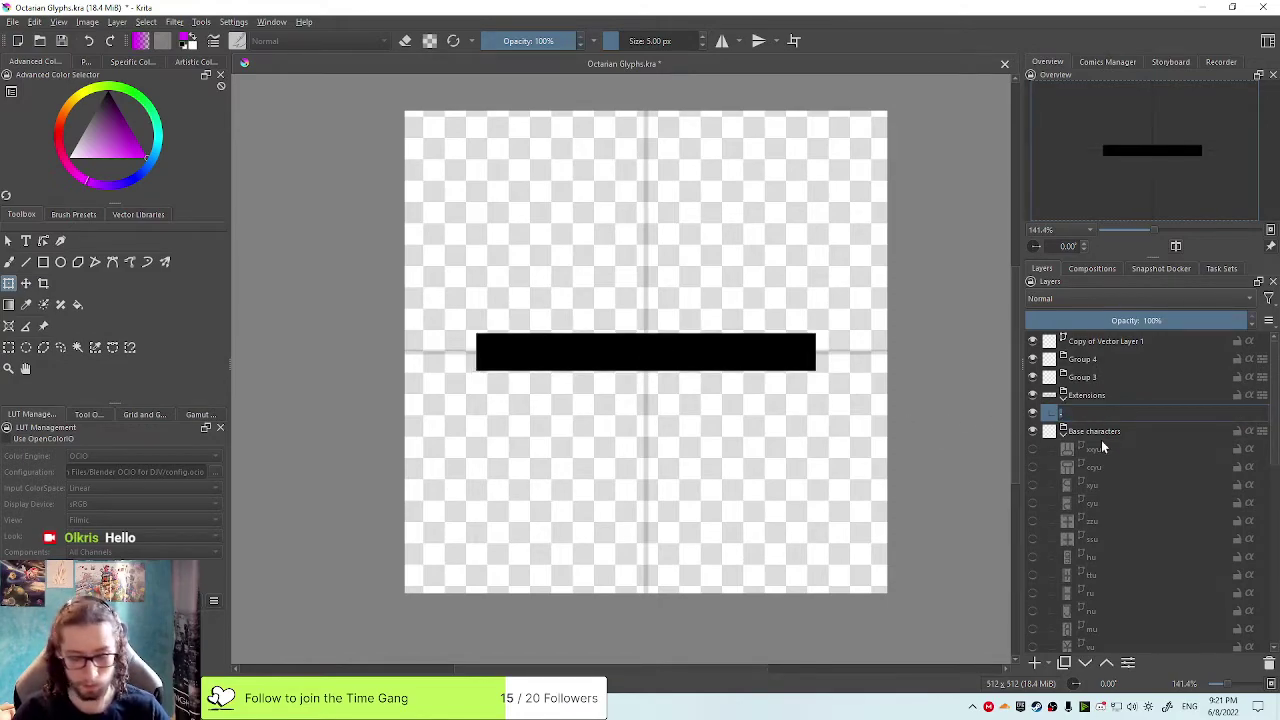
key(Return)
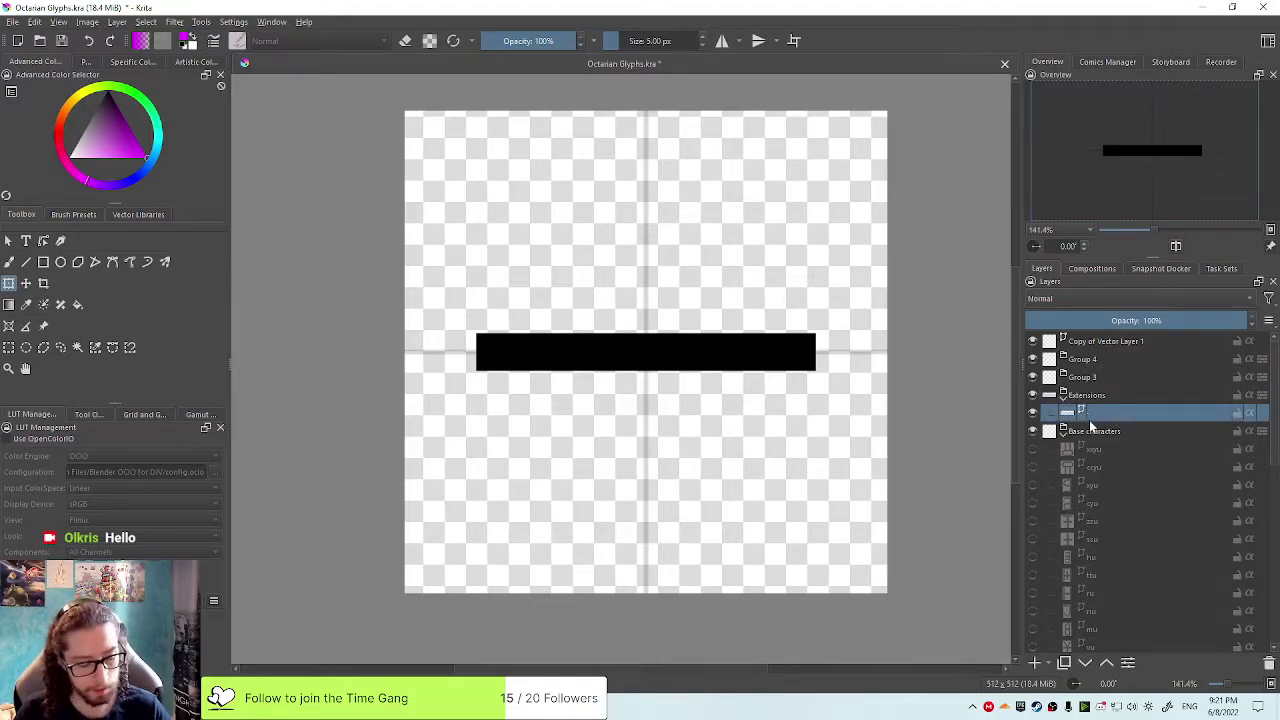
Duplicate the "-" layer six times within the Extensions group
mouse_move(1088, 436)
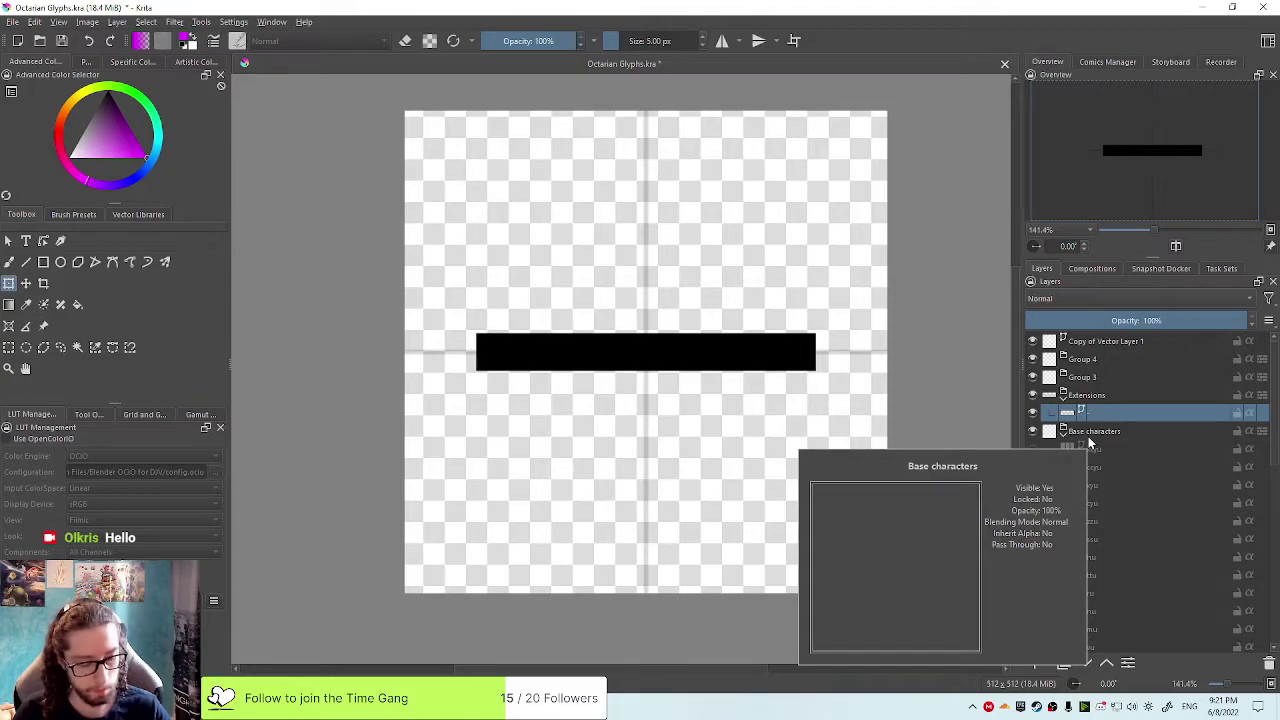
key(ctrl+j)
key(ctrl+j)
key(ctrl+j)
key(ctrl+j)
key(ctrl+j)
key(ctrl+j)
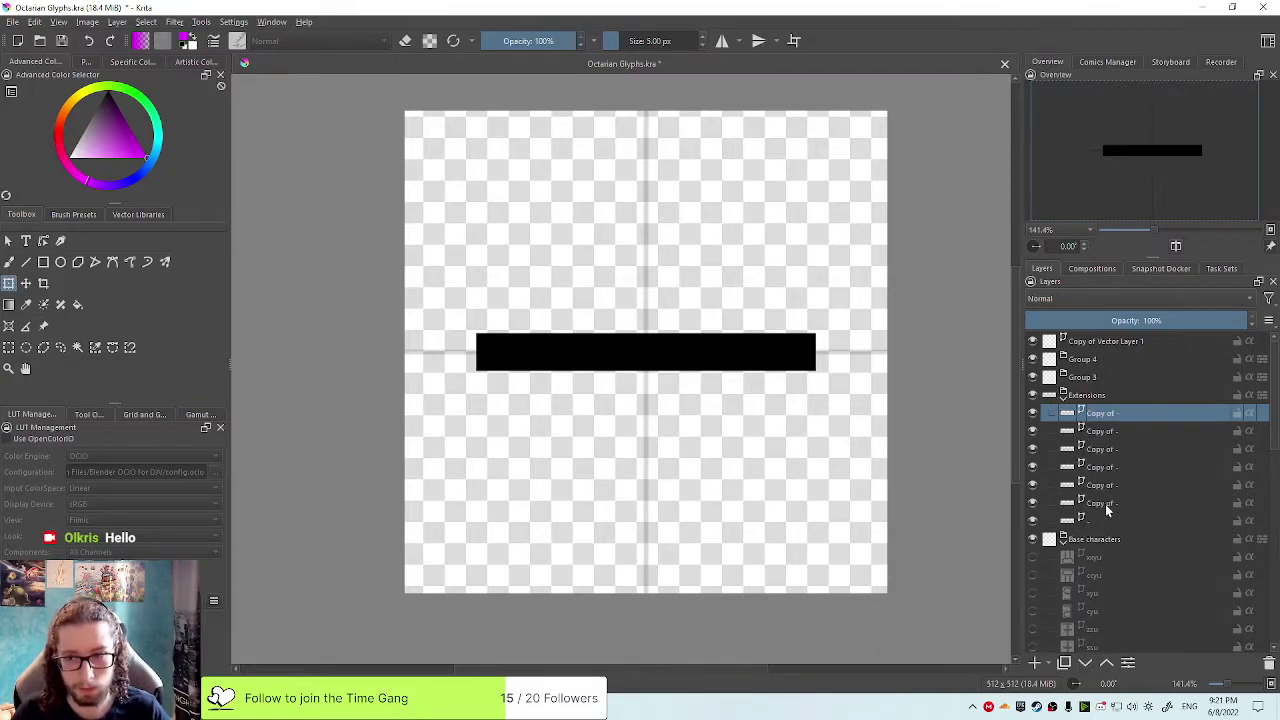
Rename the lowest copy, directly above the "-" layer in the Extensions group, to "-yu"
double_click(1100, 503)
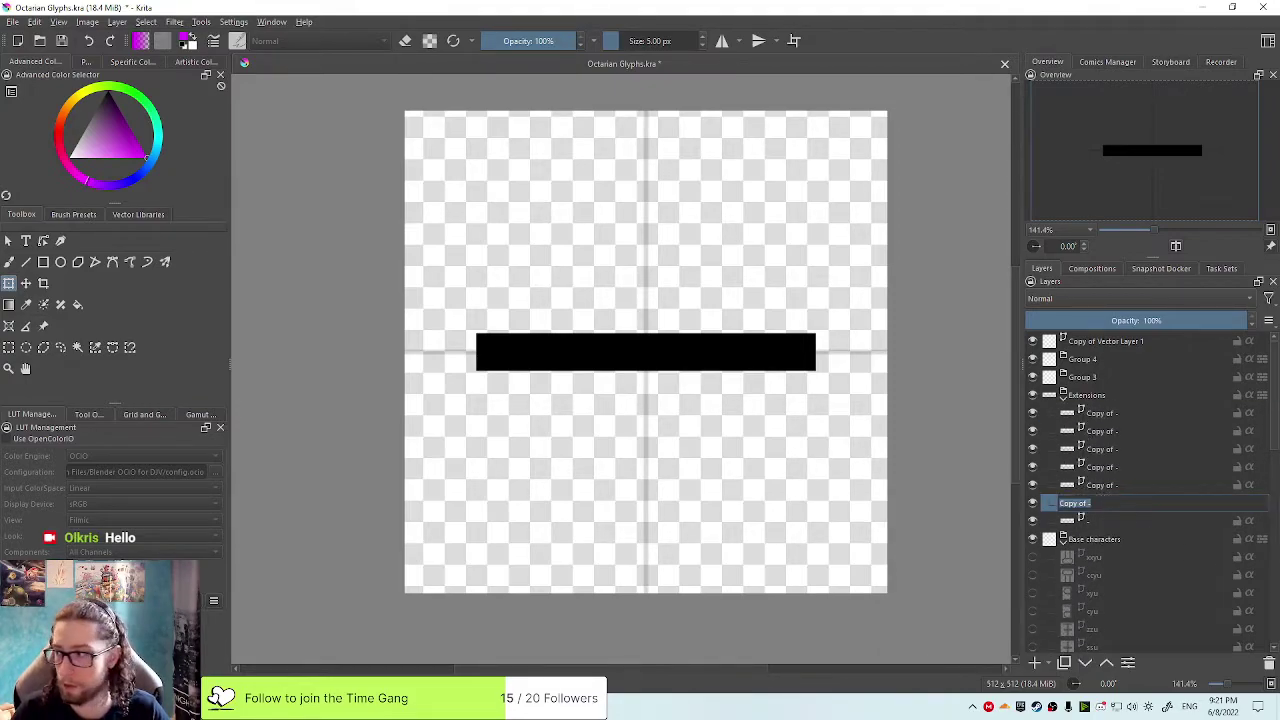
click(1093, 503)
key(BackSpace)
key(BackSpace)
key(BackSpace)
key(BackSpace)
key(BackSpace)
key(BackSpace)
key(BackSpace)
key(BackSpace)
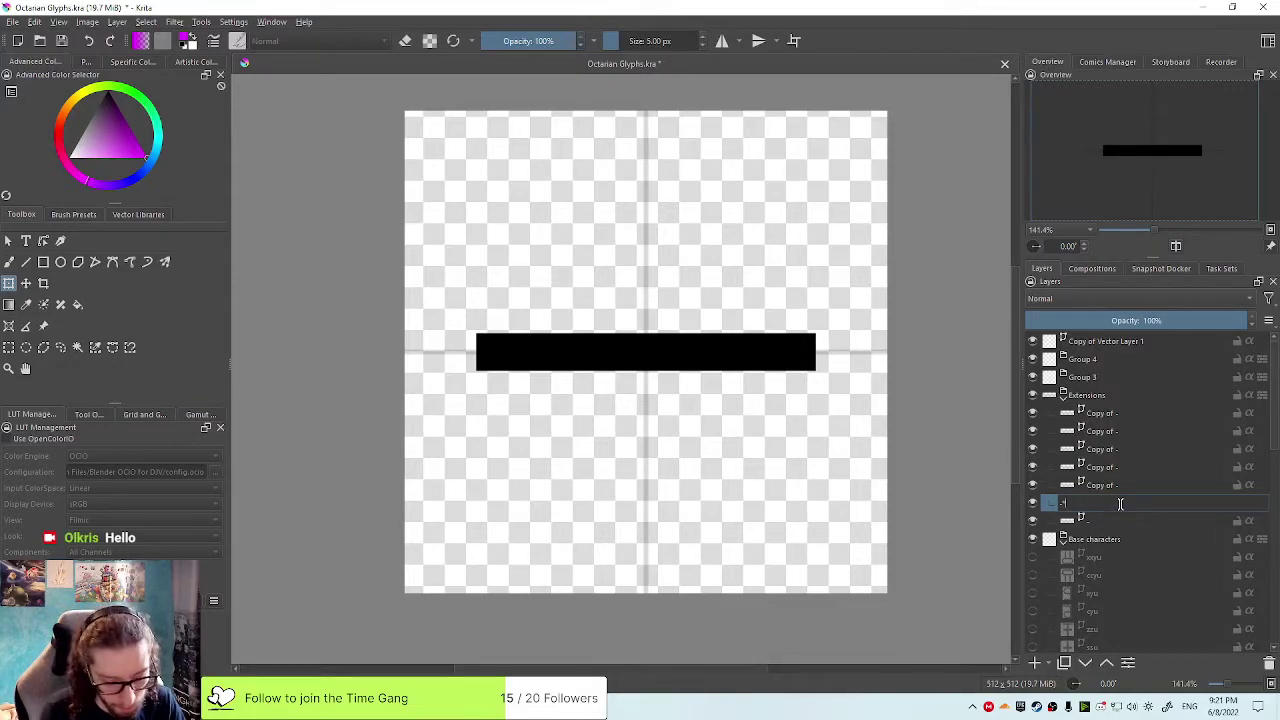
key(BackSpace)
key(BackSpace)
text(yu)
key(Return)
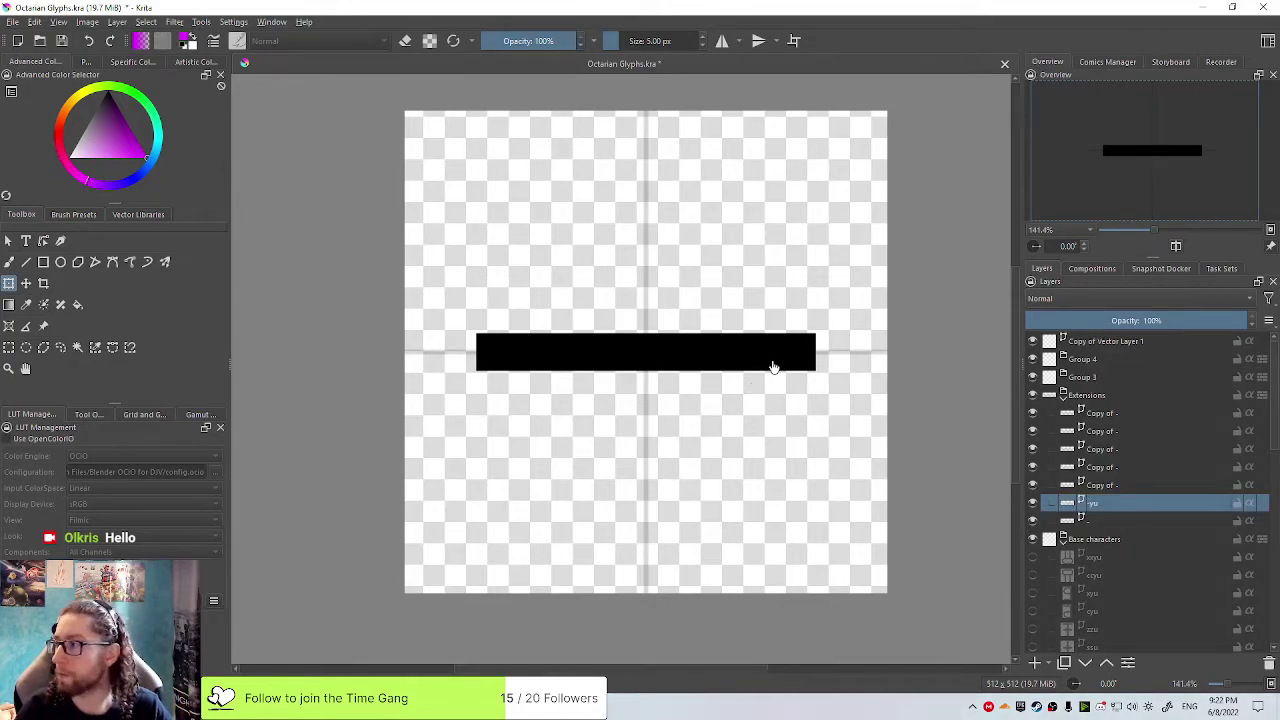
Try to shorten the "-yu" bar from its right end to the canvas centre with the Transform tool, and undo it
click(805, 355)
drag(818, 351, 652, 349)
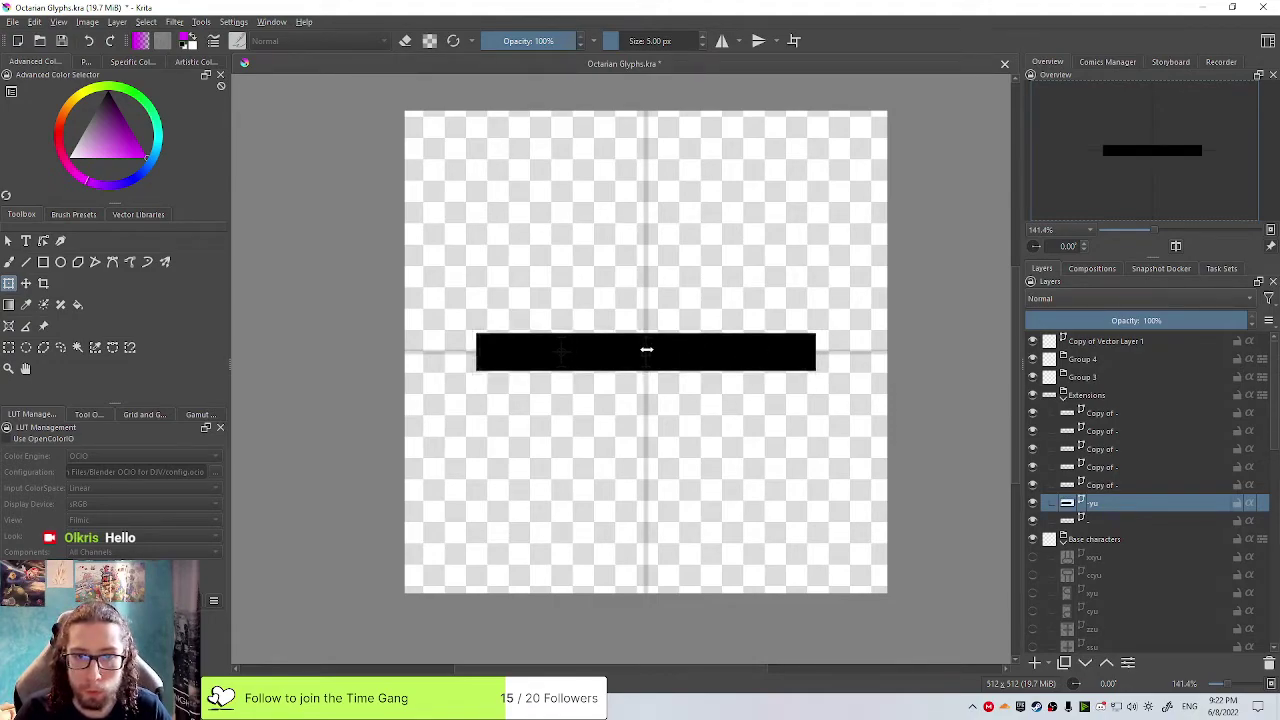
click(646, 350)
key(ctrl+z)
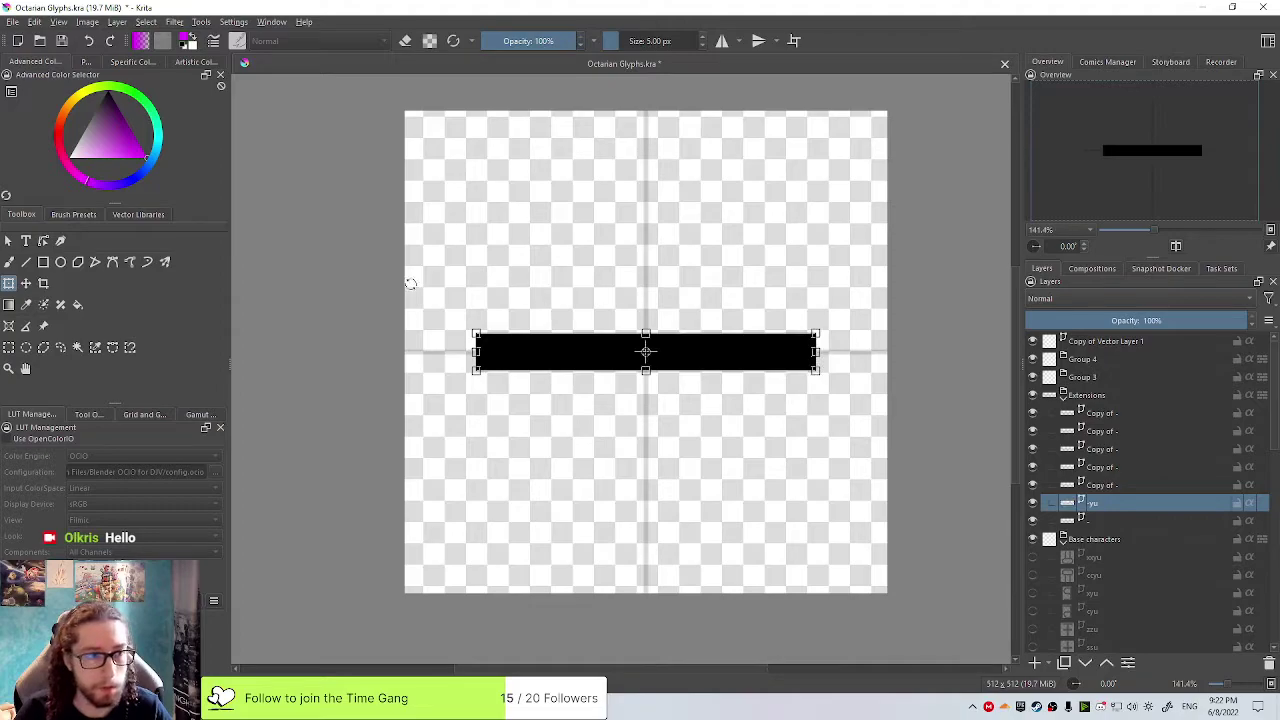
Try to shorten the "-yu" bar to the canvas centre as a selected vector shape, and undo the resize
click(8, 241)
click(785, 345)
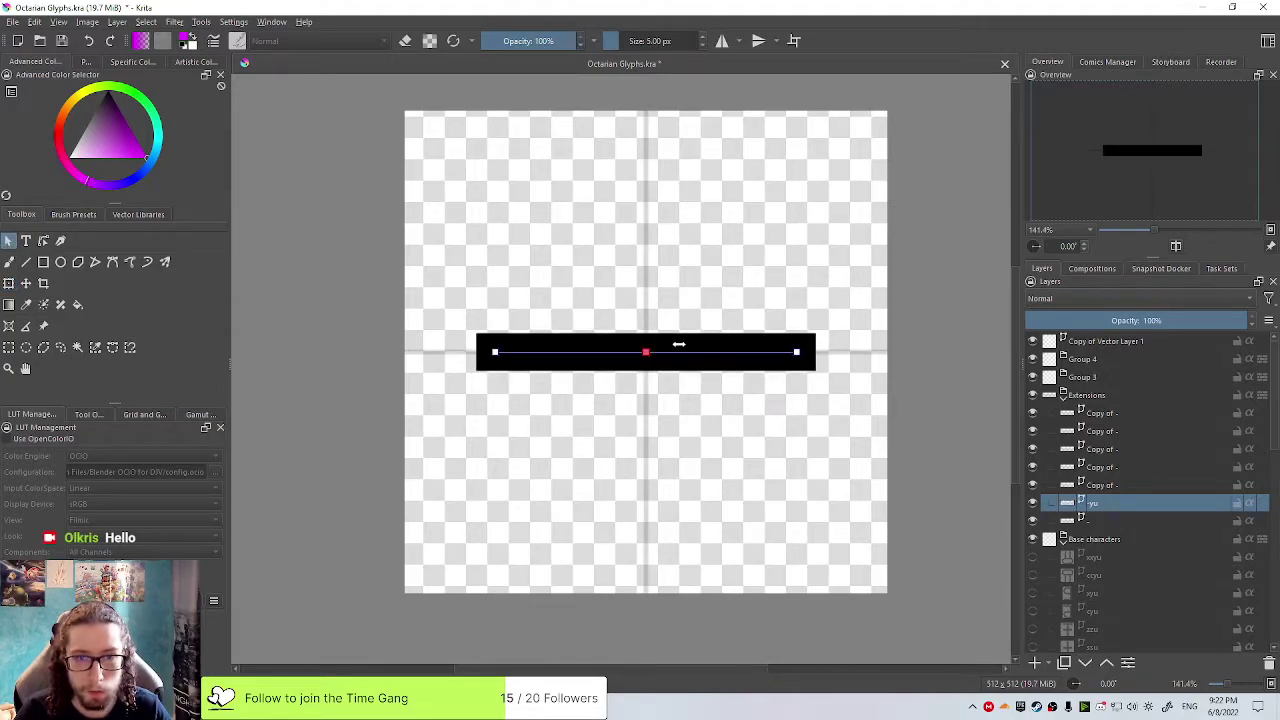
drag(796, 351, 645, 351)
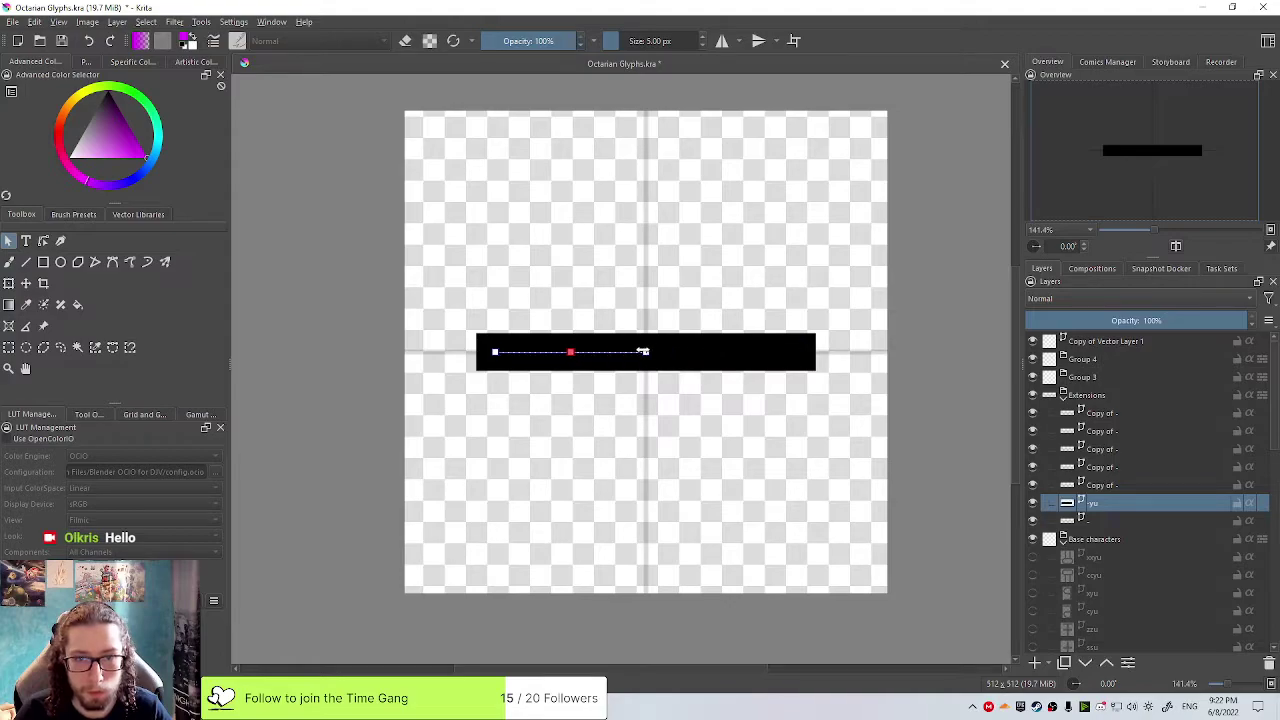
key(ctrl+z)
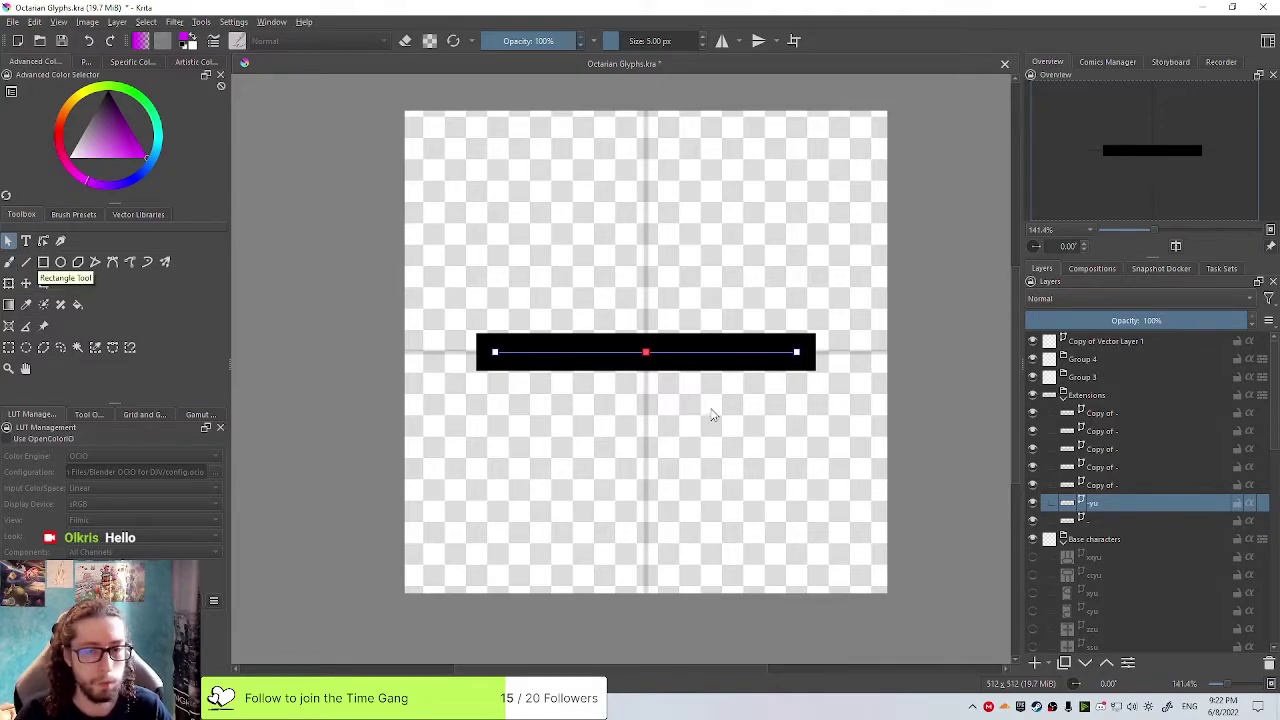
Delete the "-yu" layer and the five "Copy of -" layers above it in the Extensions group
click(1120, 521)
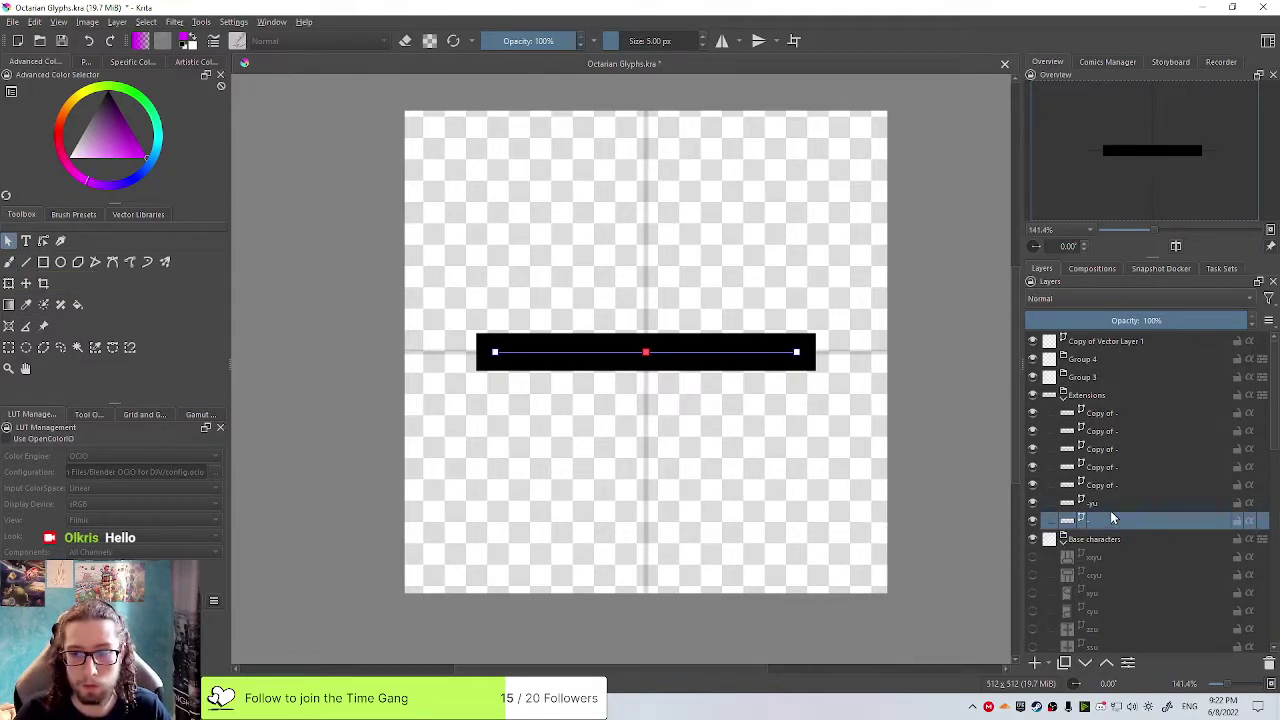
click(1110, 503)
shift+click(1112, 412)
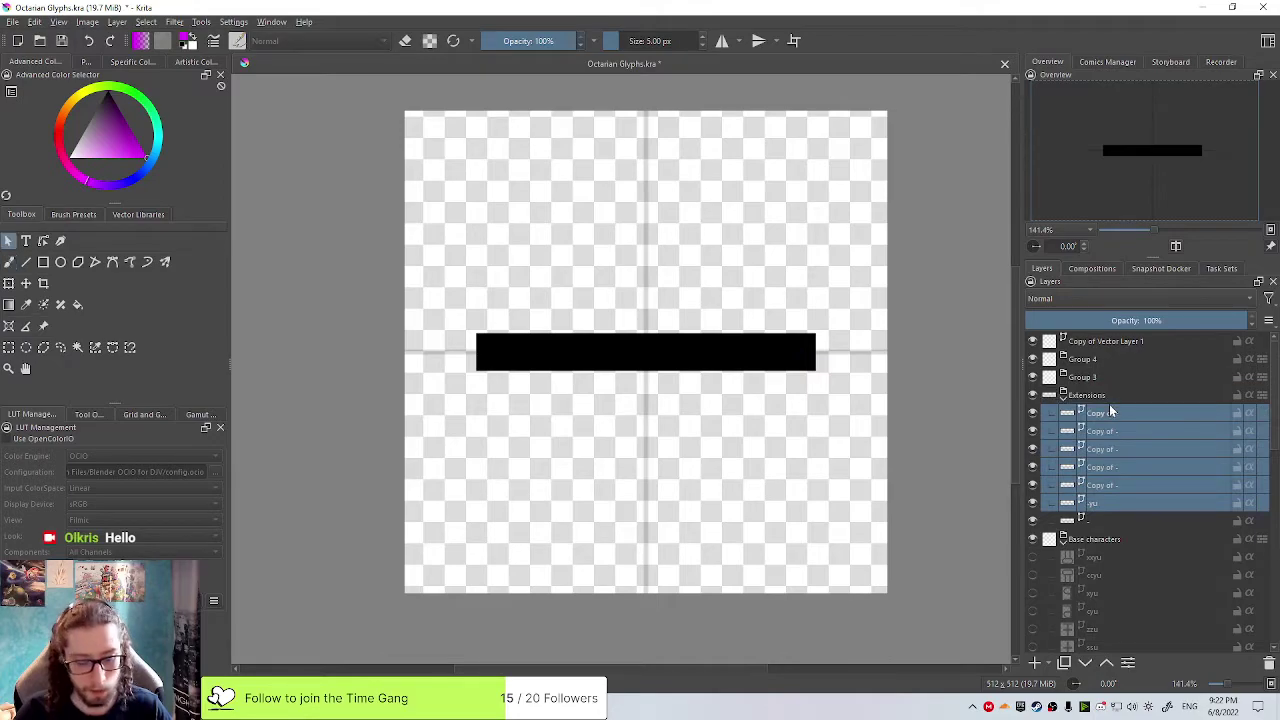
key(shift+Delete)
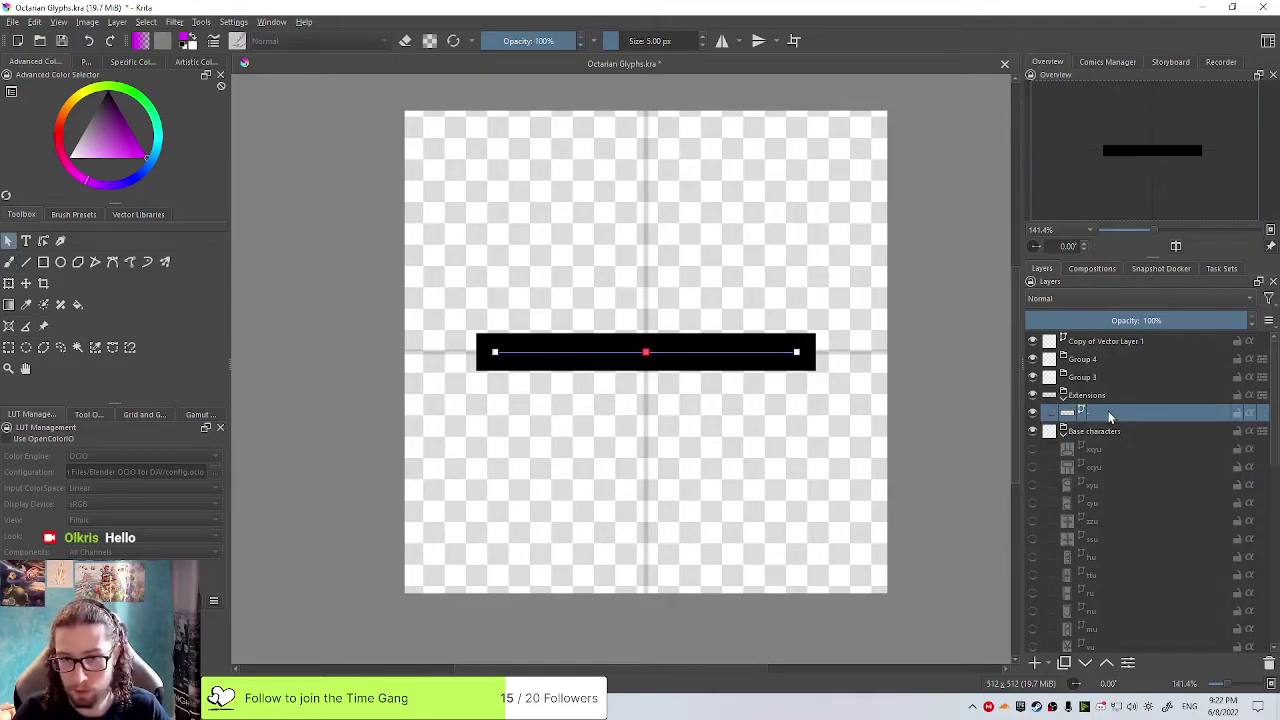
Set the stroke caps of the bar on the "-" layer to flat butt ends flush with the line's endpoints
click(26, 283)
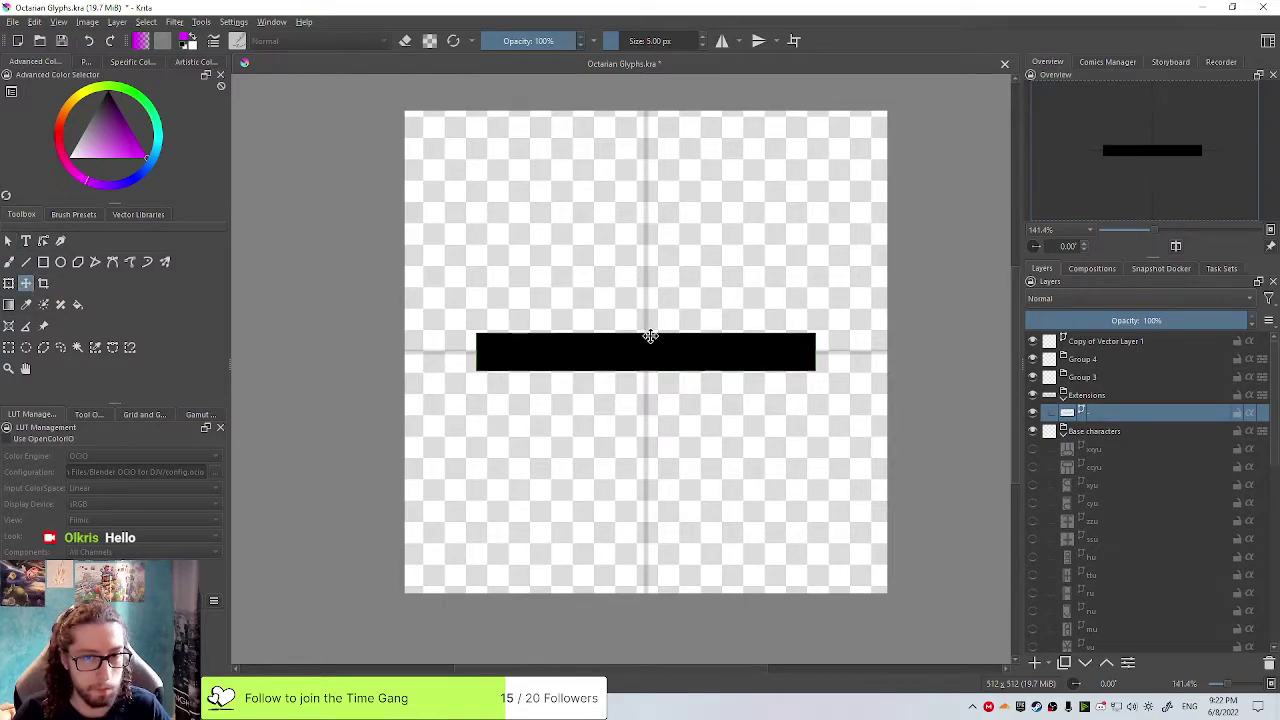
click(10, 241)
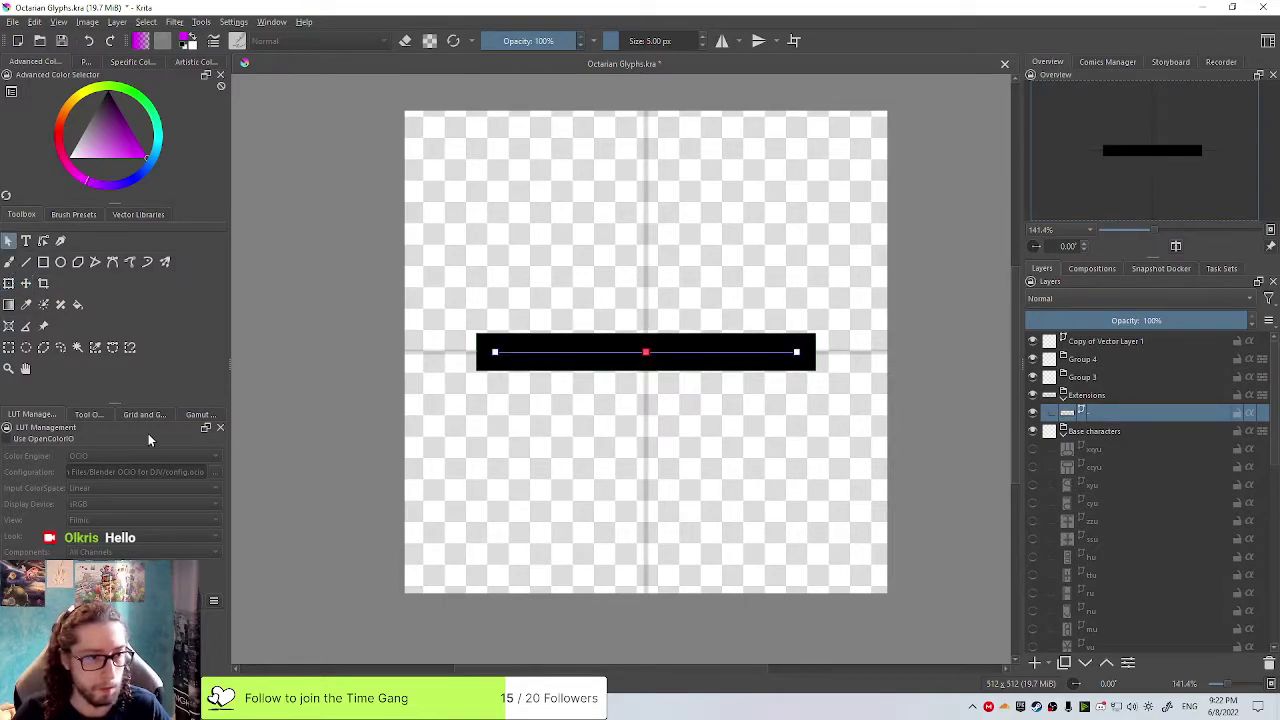
click(84, 418)
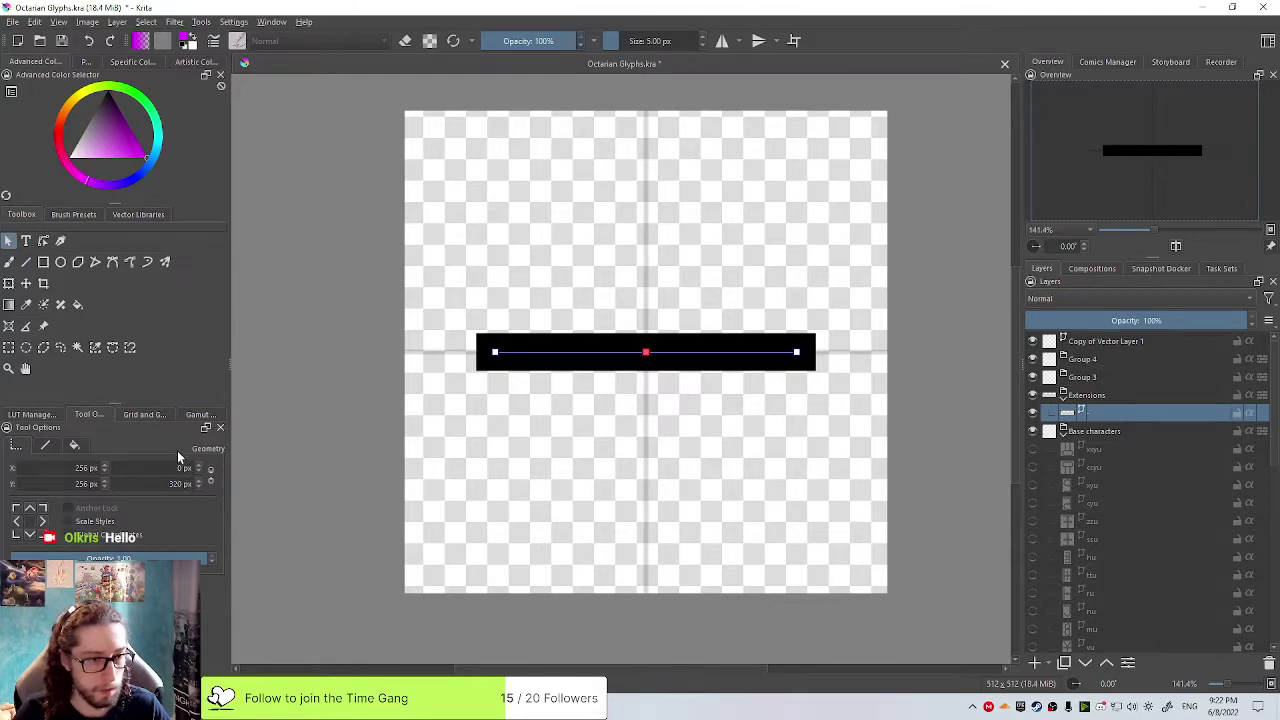
click(53, 447)
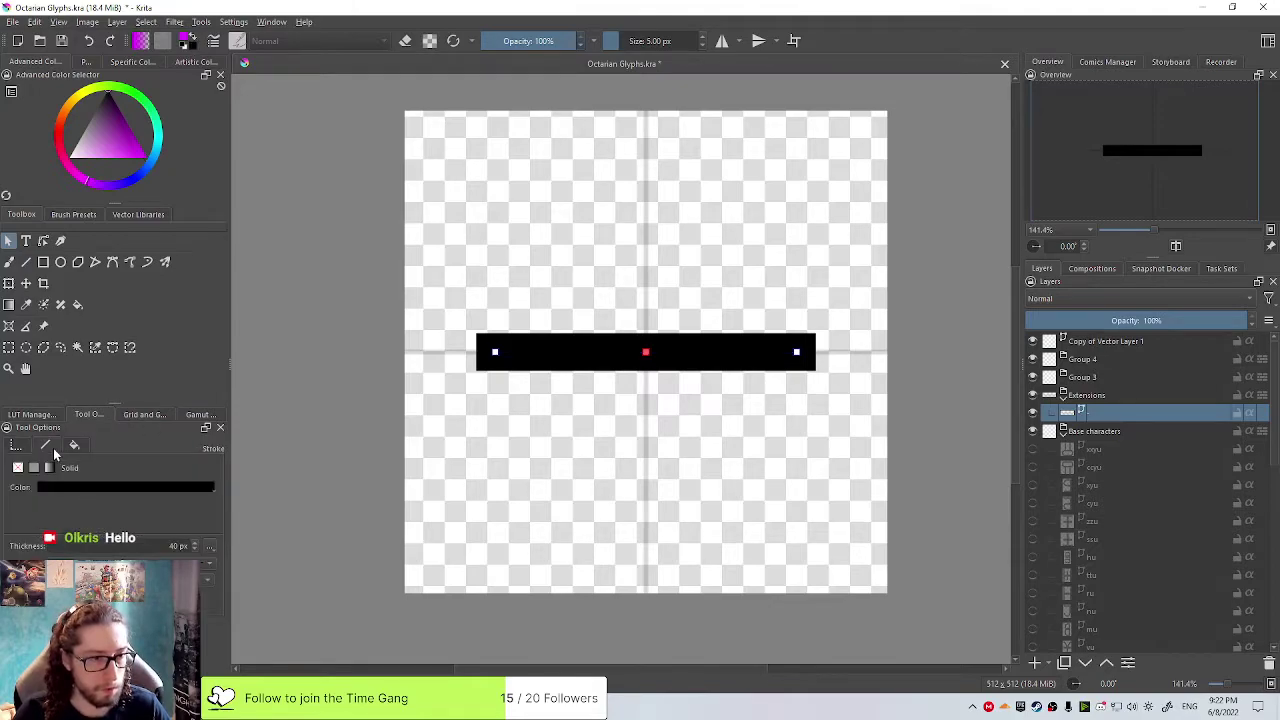
click(212, 547)
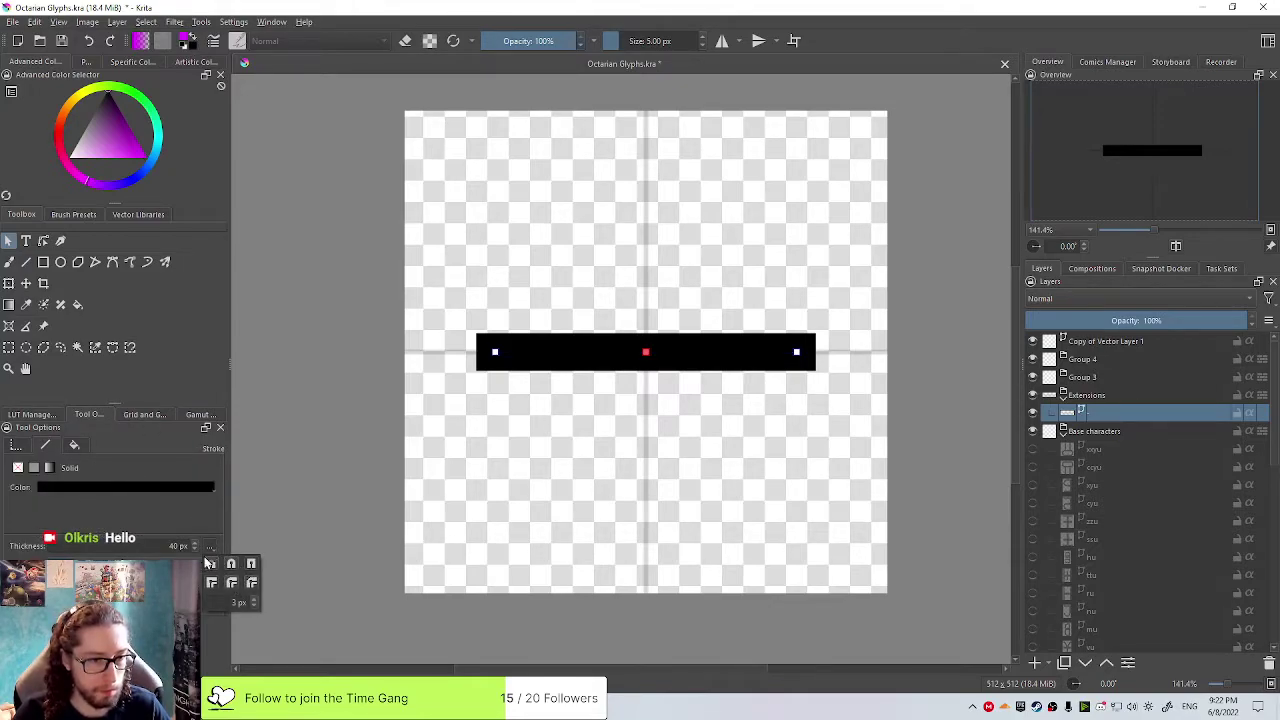
click(211, 565)
click(211, 566)
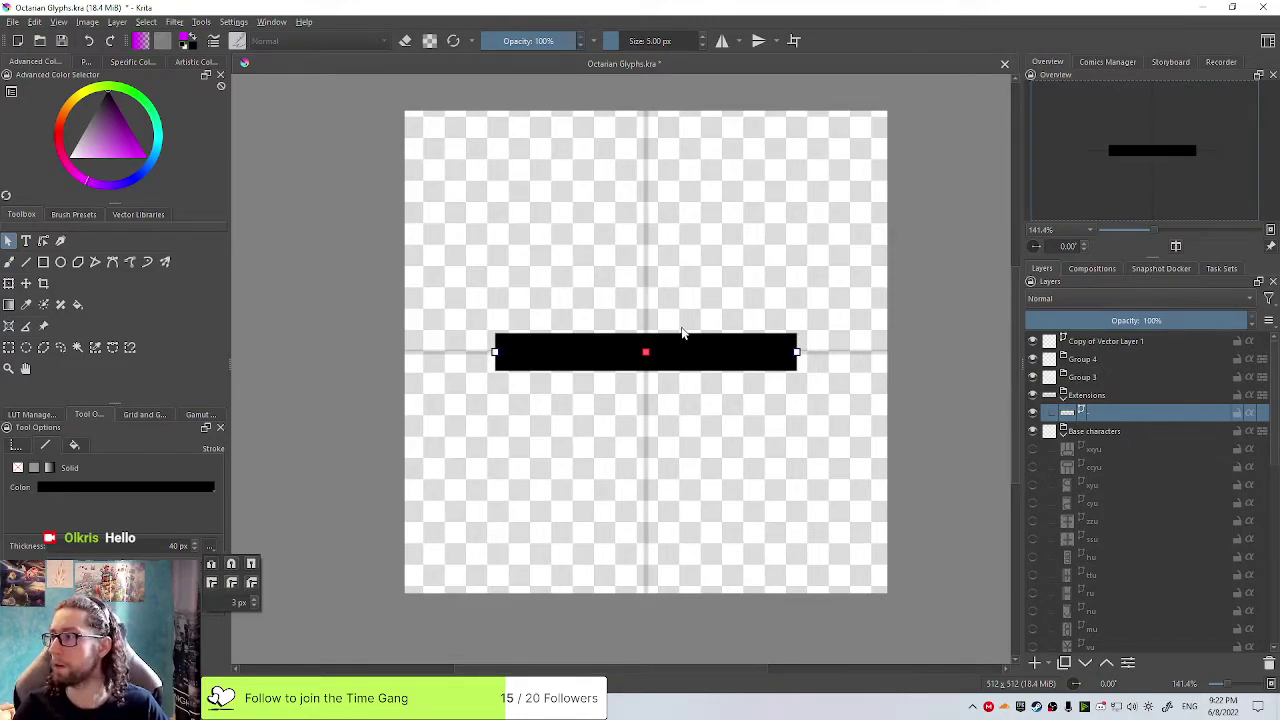
click(764, 343)
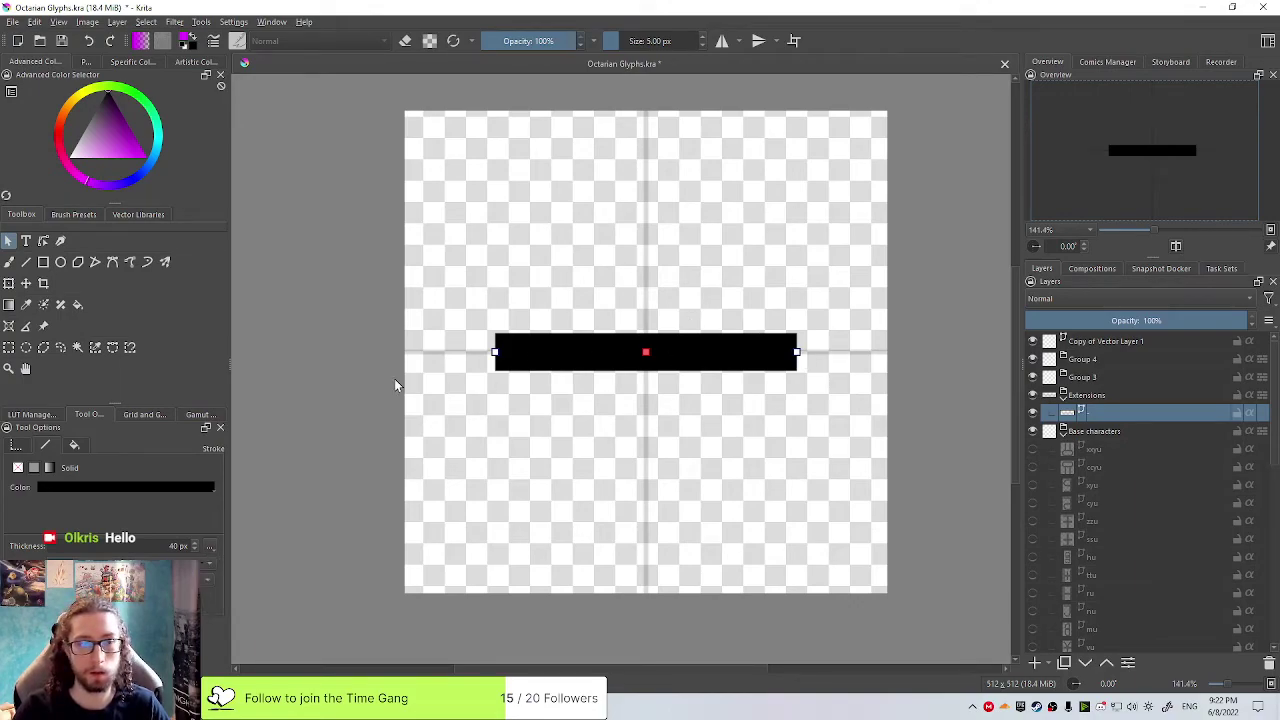
Try to lengthen the "-" bar slightly at both ends with the Transform tool
click(8, 284)
mouse_move(797, 351)
mouse_down()
mouse_move(815, 352)
mouse_move(738, 344)
mouse_move(817, 357)
mouse_move(780, 350)
mouse_move(800, 345)
mouse_up()
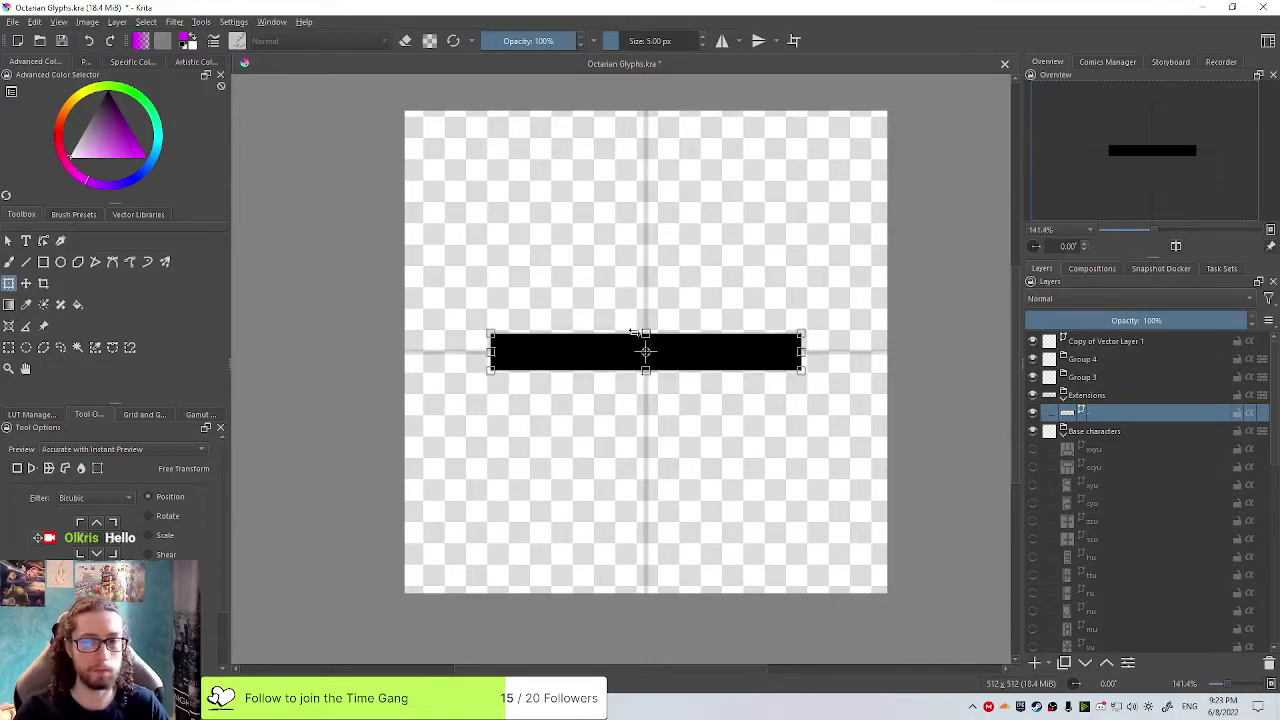
drag(646, 334, 646, 336)
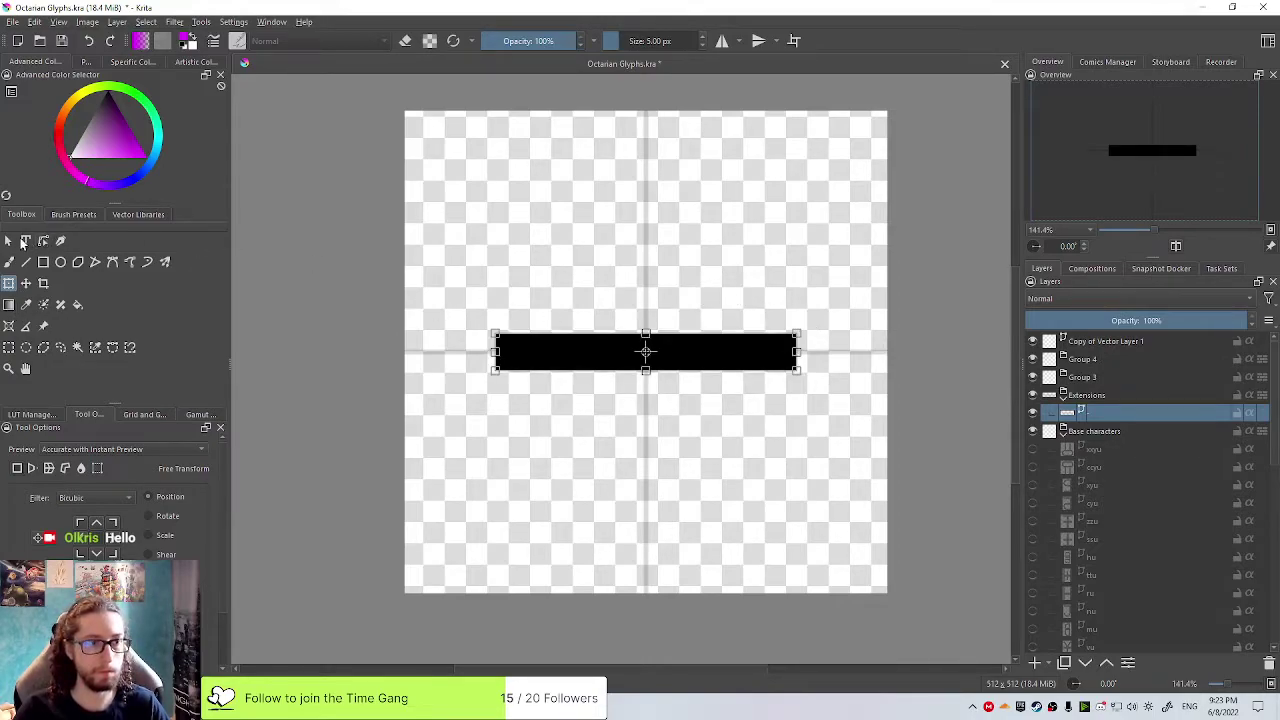
click(24, 263)
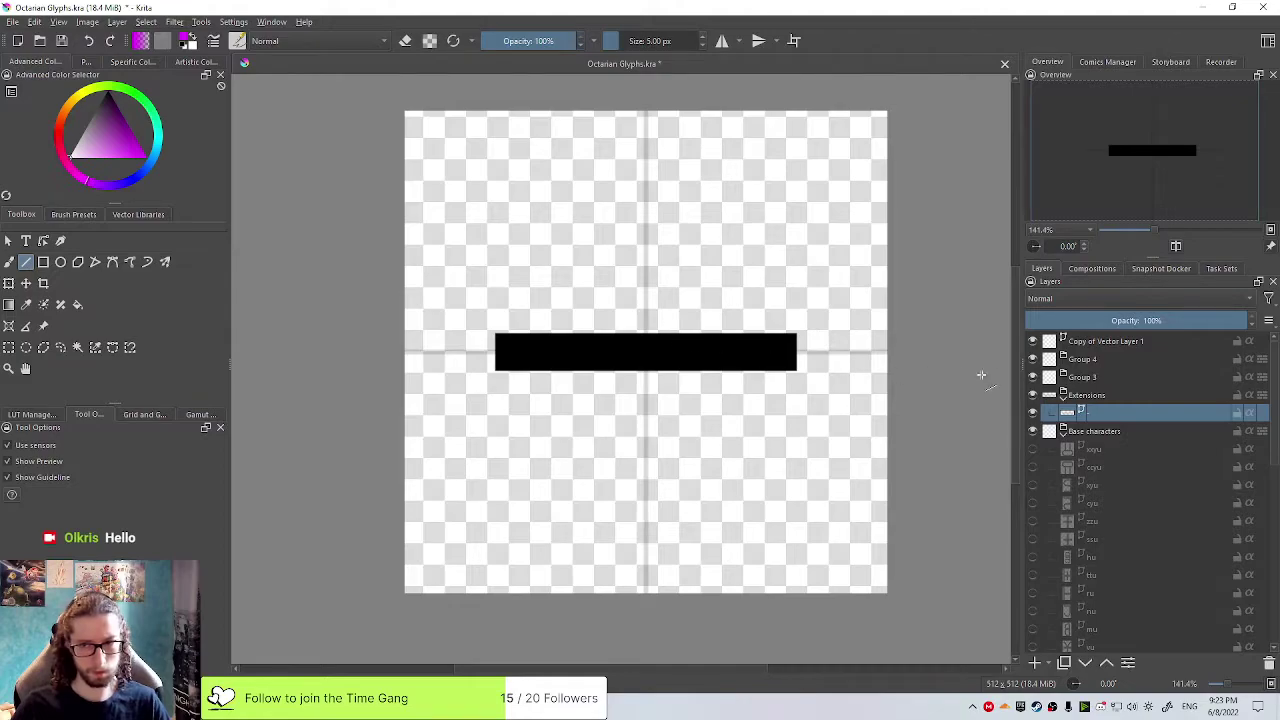
Duplicate the "-" layer and shorten the copy's bar from its right end to the canvas centre, with the original layer hidden
key(ctrl+j)
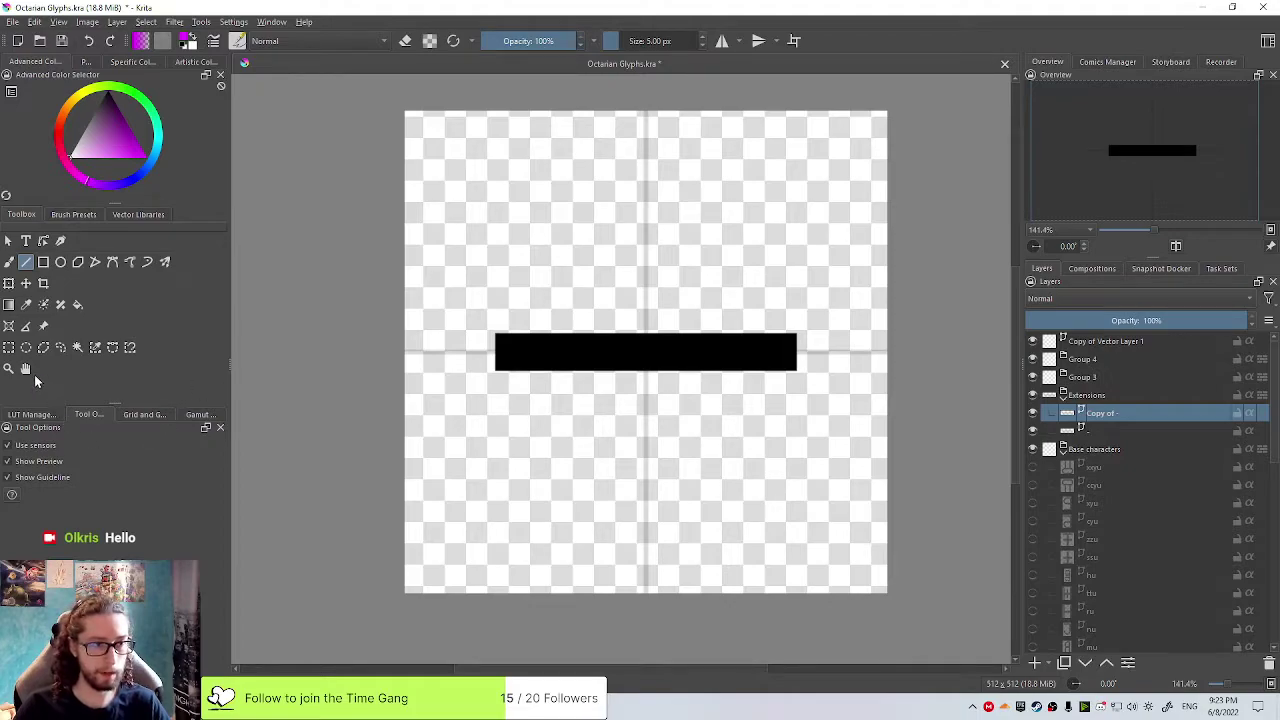
click(8, 241)
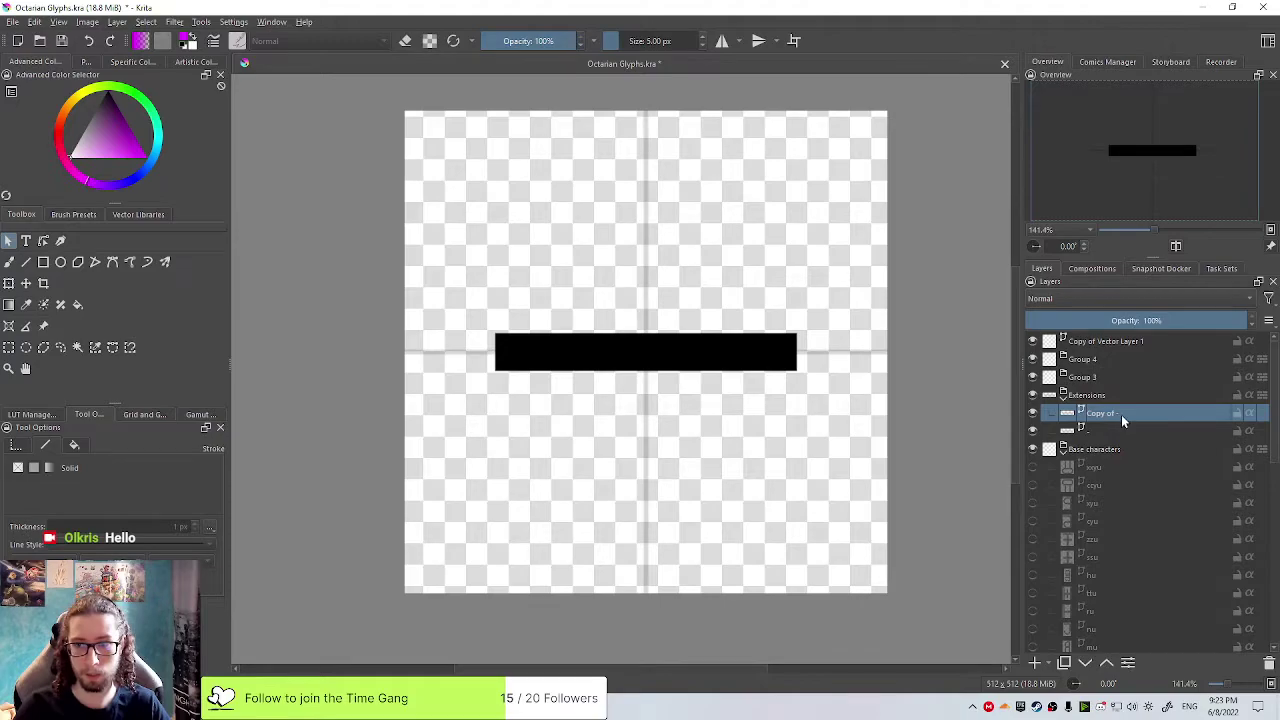
click(670, 346)
drag(770, 348, 646, 348)
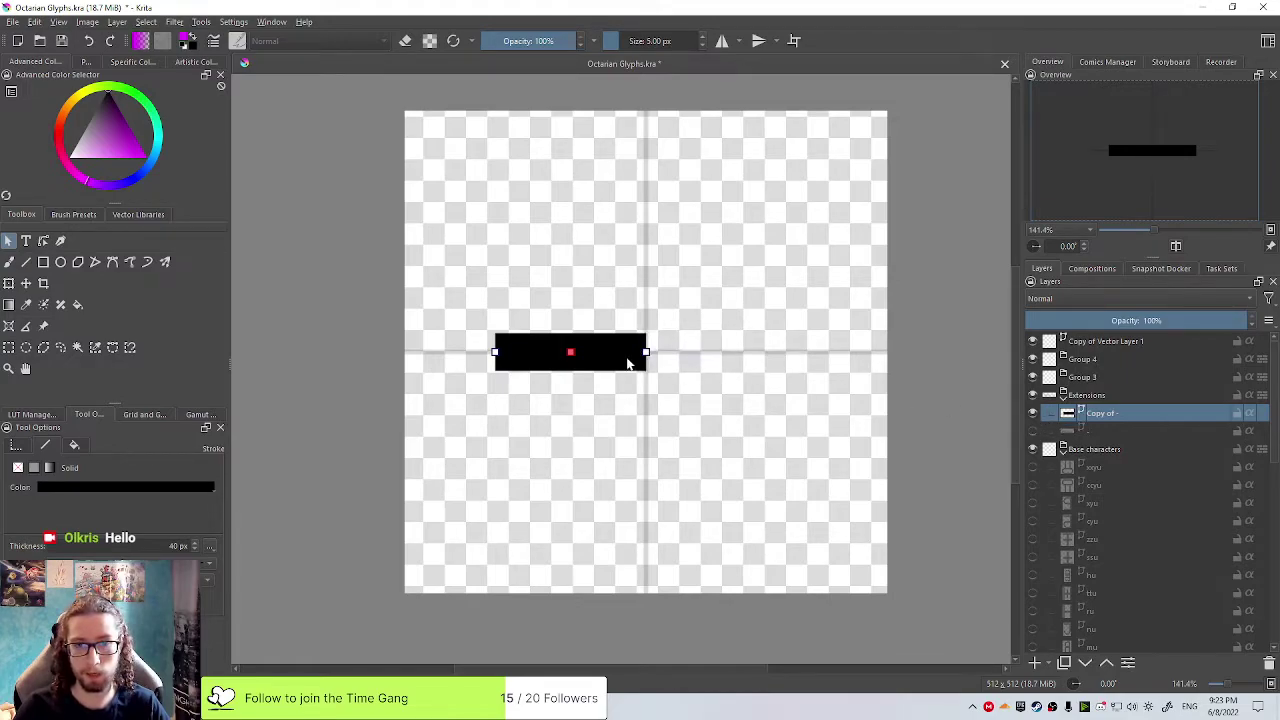
mouse_move(646, 352)
mouse_down()
mouse_move(678, 353)
mouse_move(644, 351)
mouse_up()
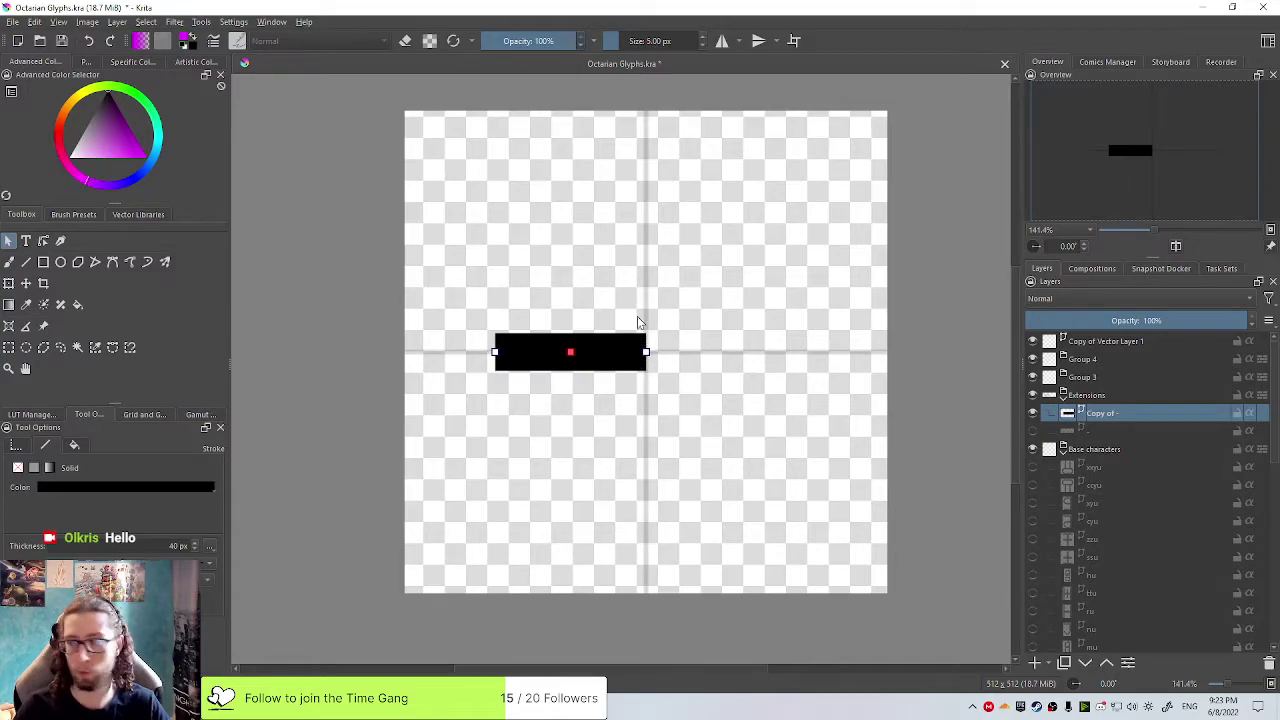
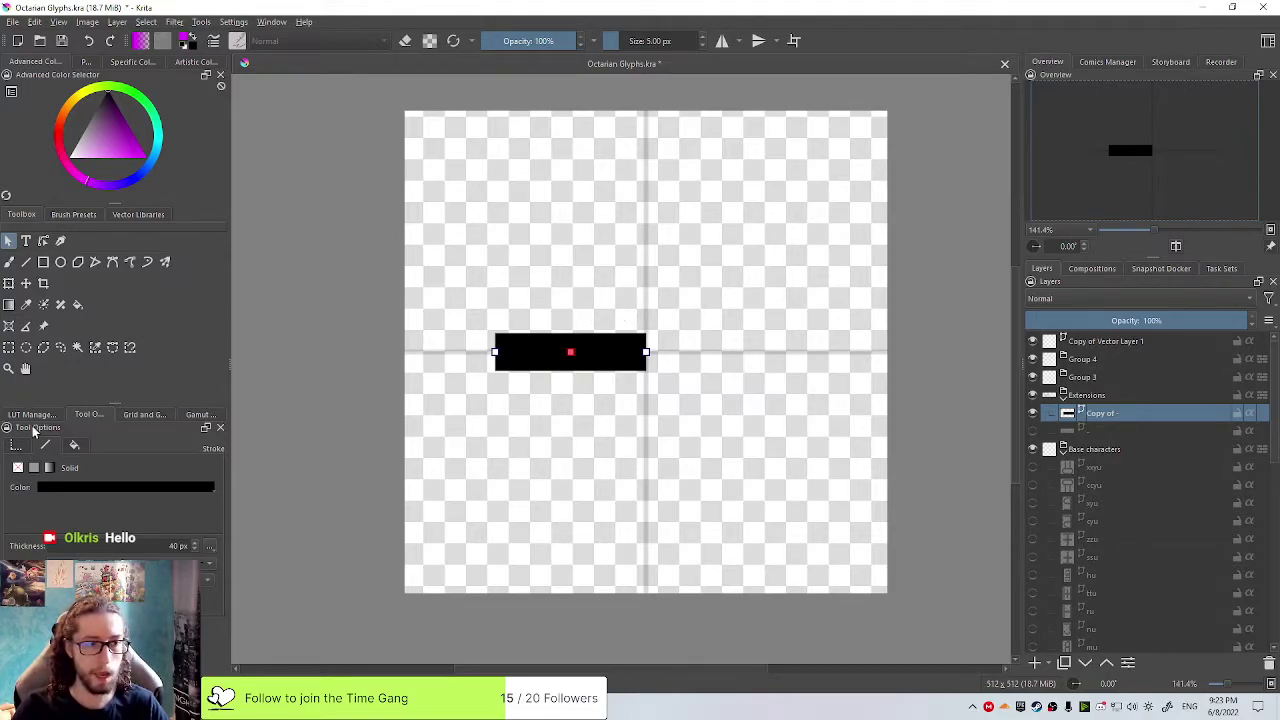
Try a Bezier curve rising diagonally from the bar's right end toward the canvas's upper right, and undo it
click(44, 241)
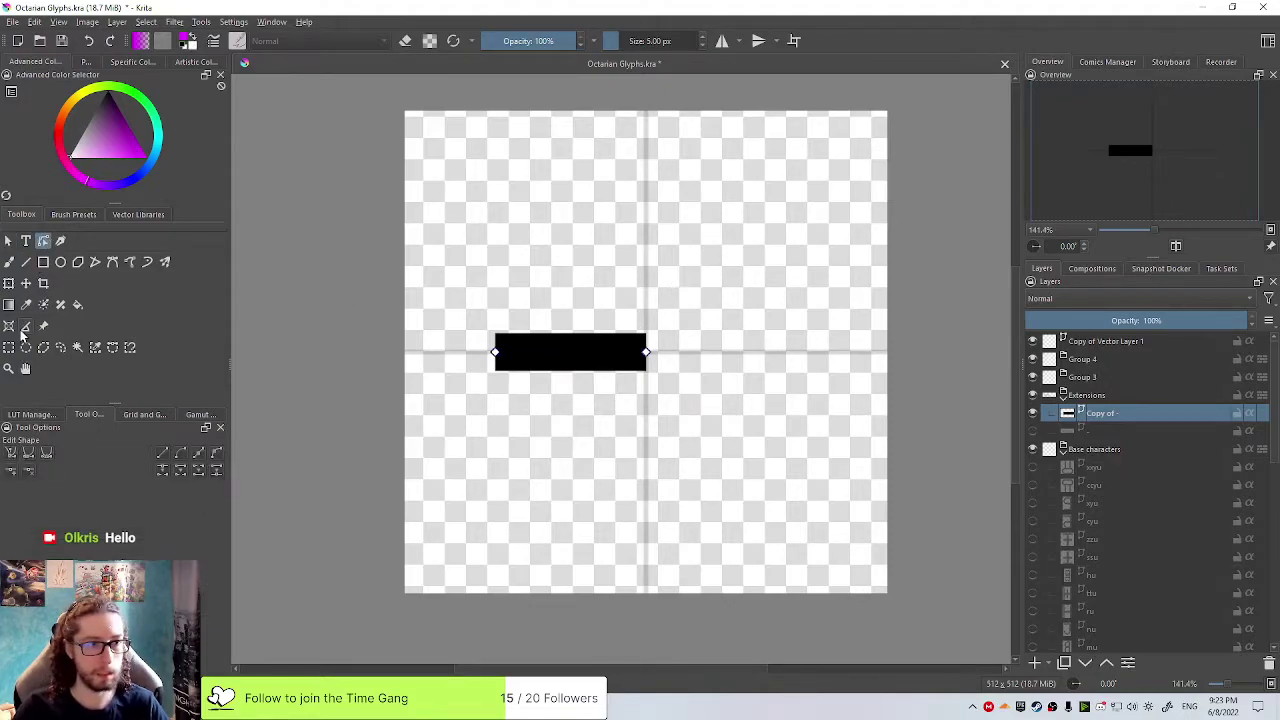
click(112, 262)
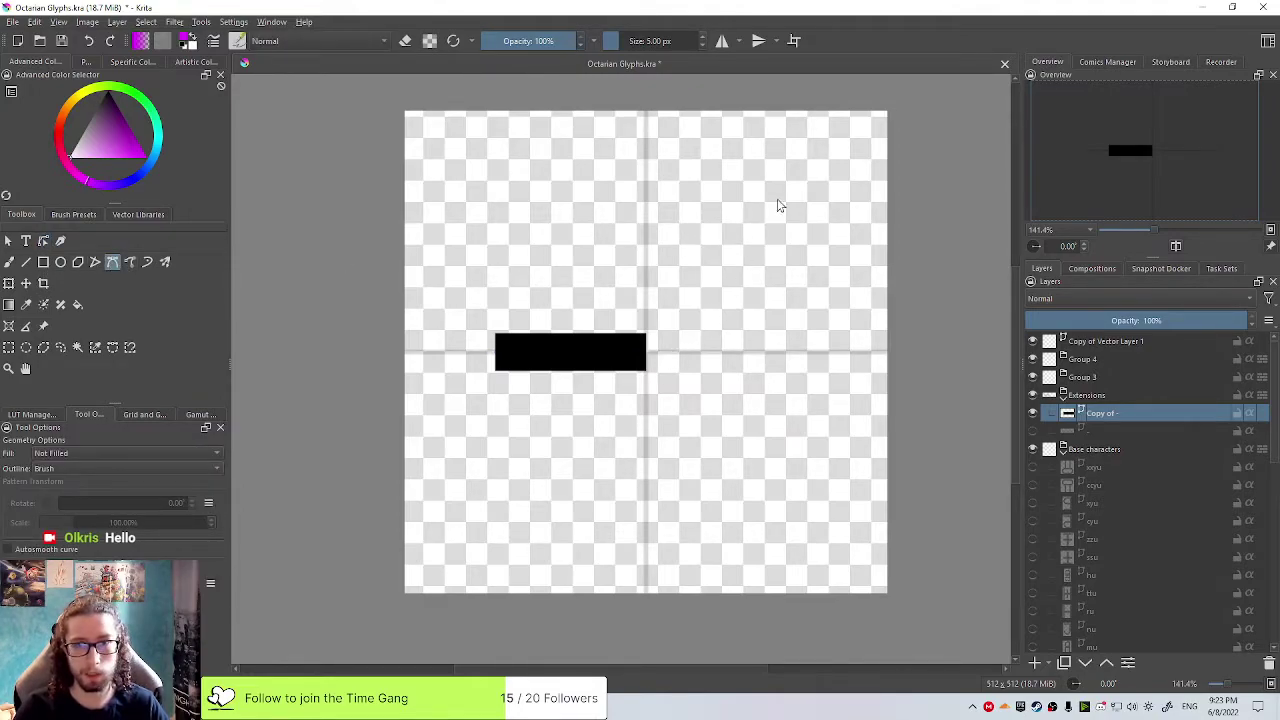
click(646, 352)
drag(768, 178, 718, 265)
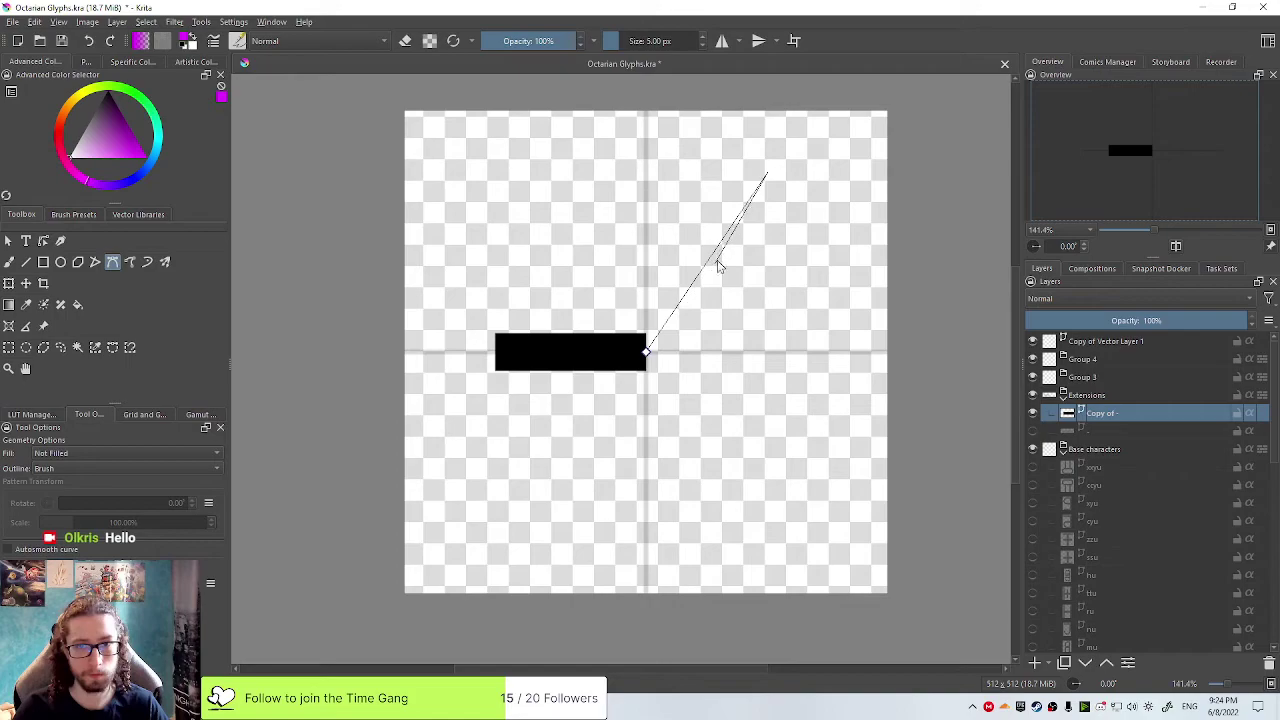
double_click(767, 173)
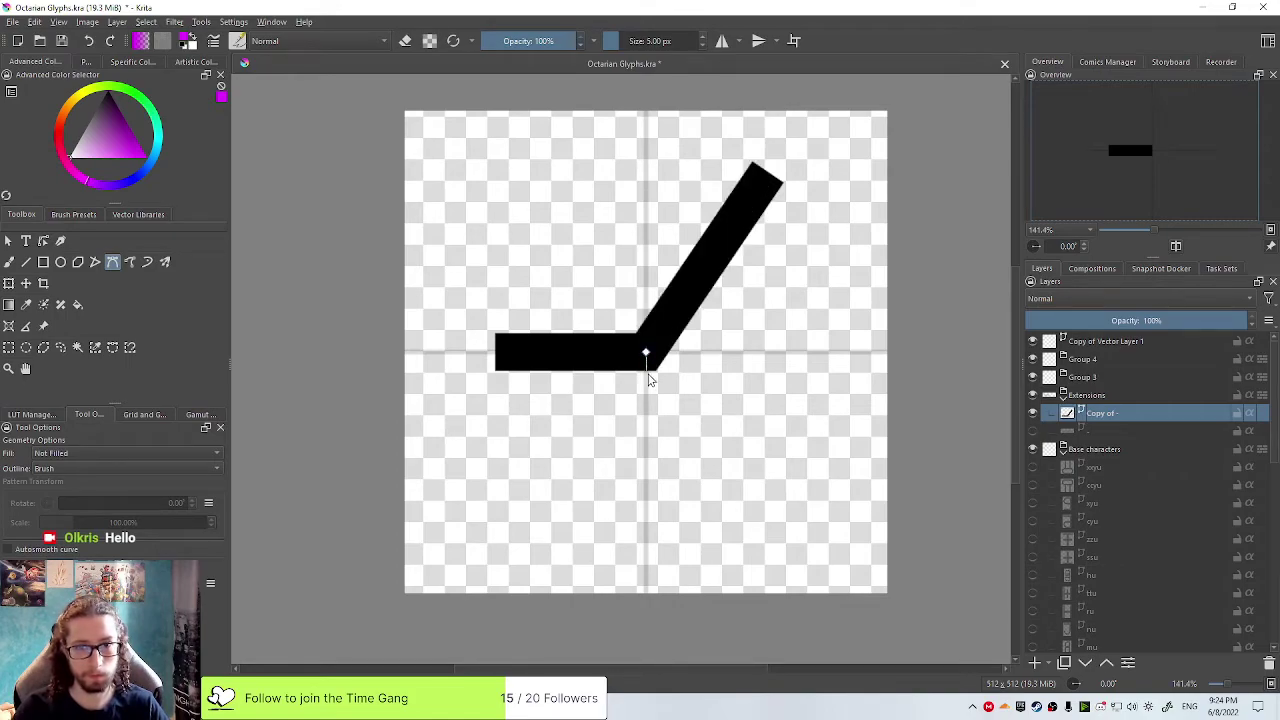
click(646, 354)
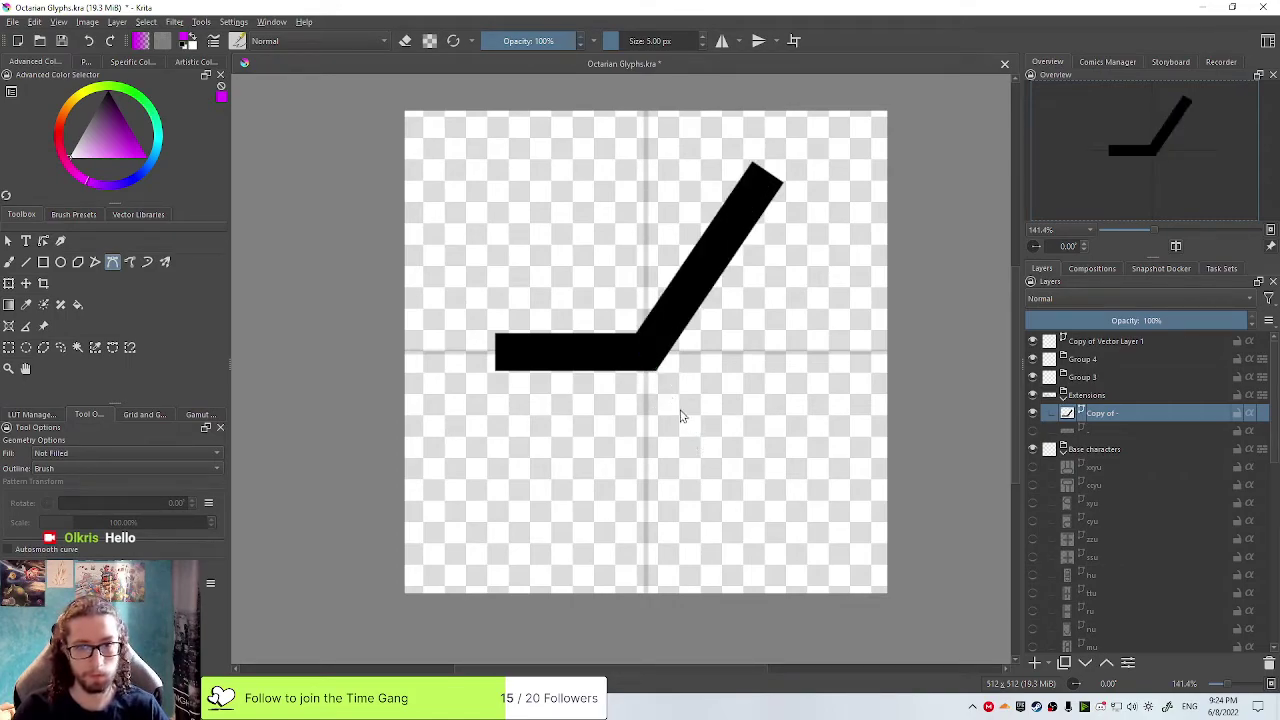
key(ctrl+z)
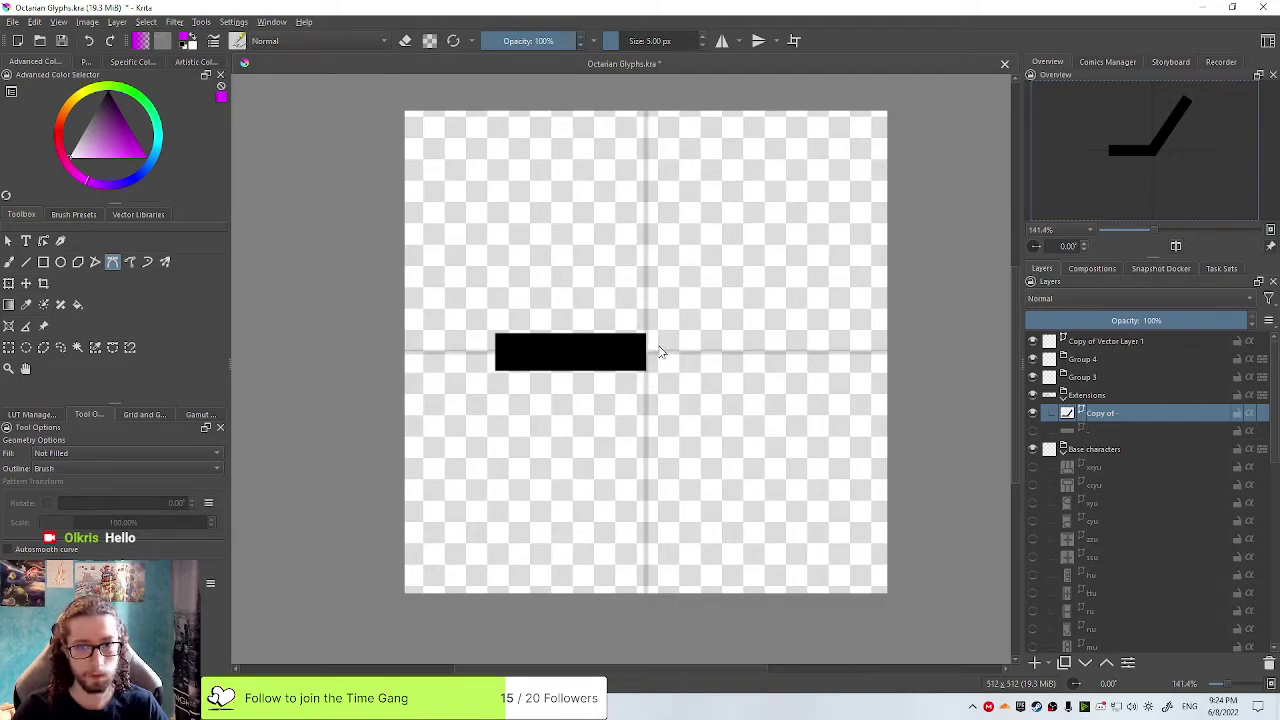
Try a short Bezier segment slanting down and right from the bar's end at the canvas centre, and undo it
click(646, 354)
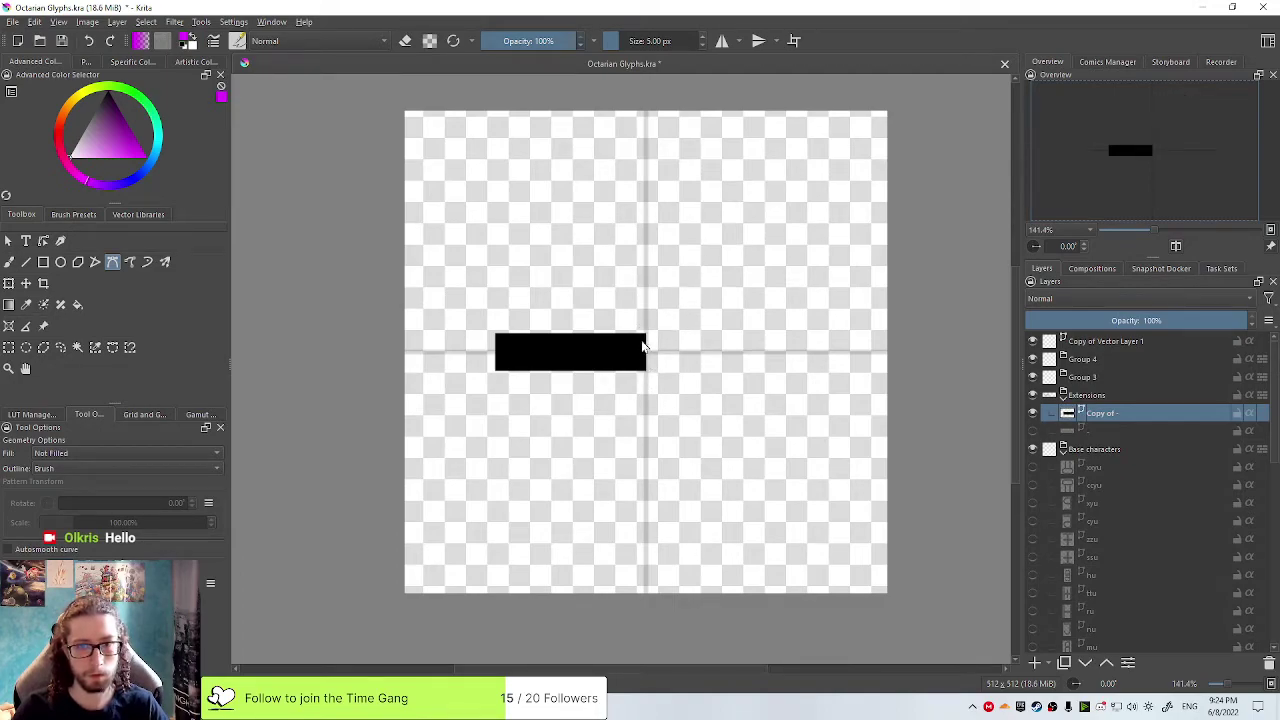
click(672, 380)
key(Return)
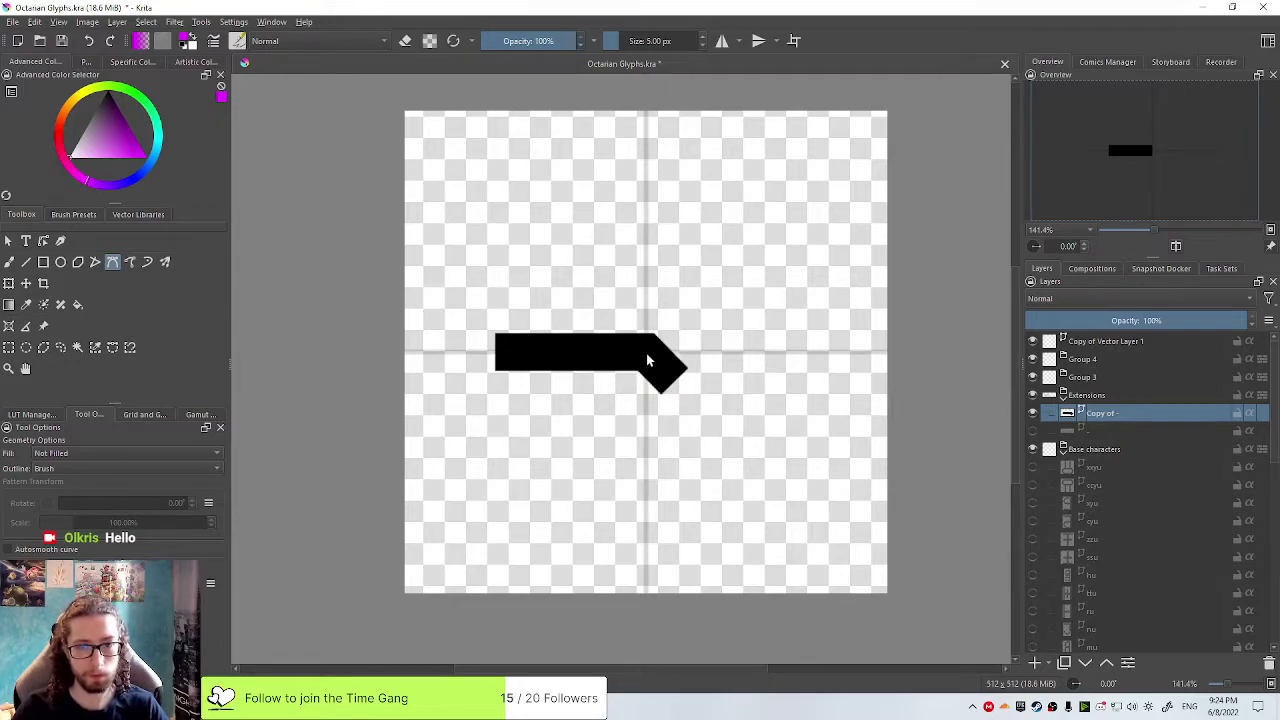
key(ctrl+z)
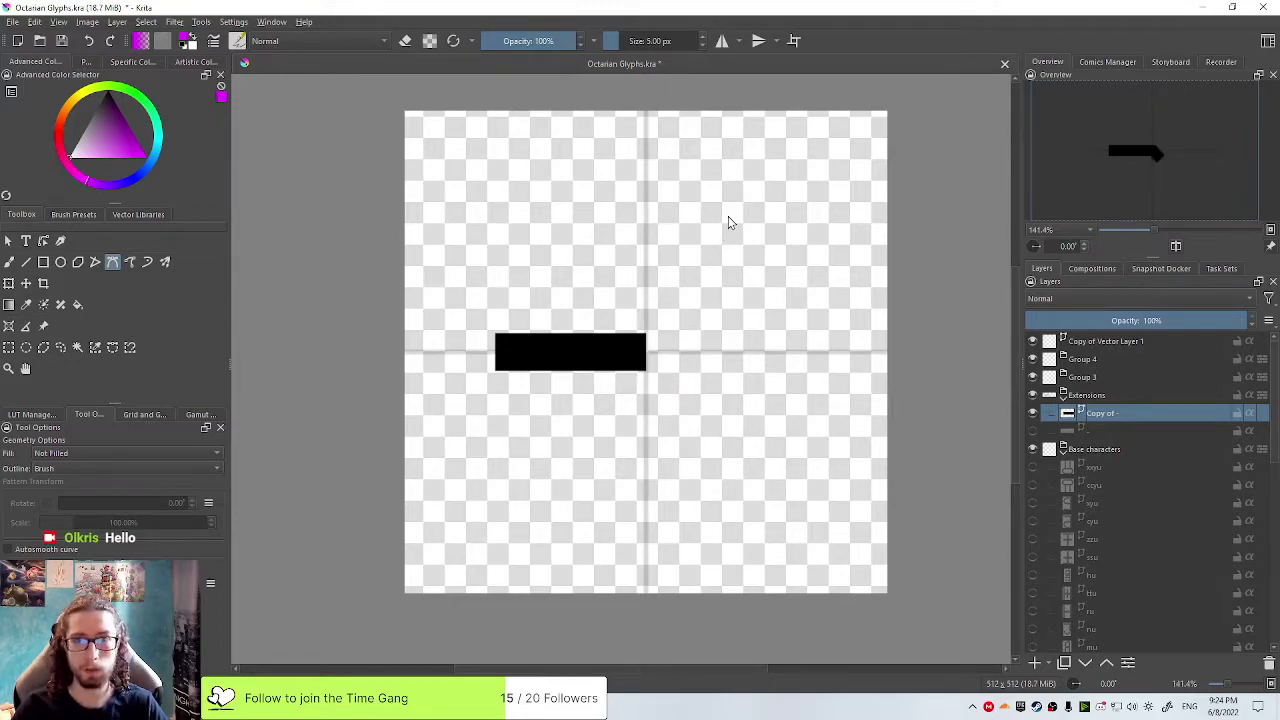
Try a C-shaped Bezier curve from the upper right, past the bar's right end, to the lower right, and undo it
click(739, 192)
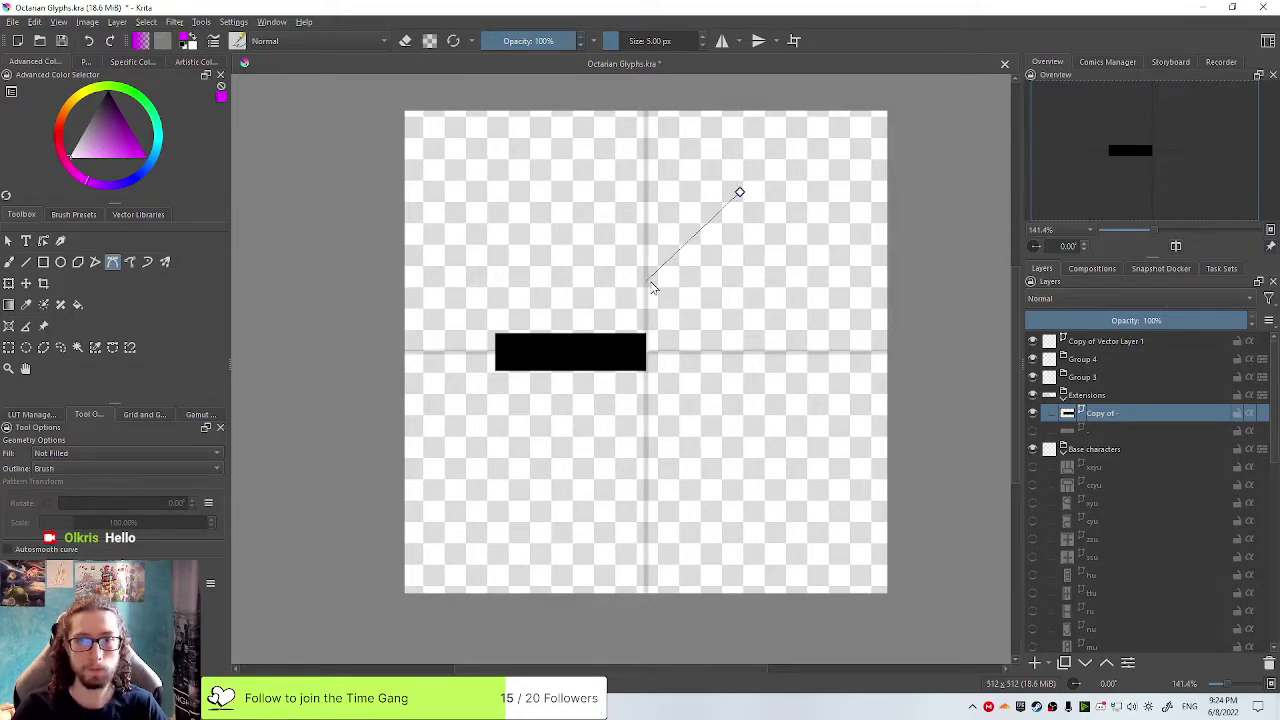
drag(646, 281, 650, 342)
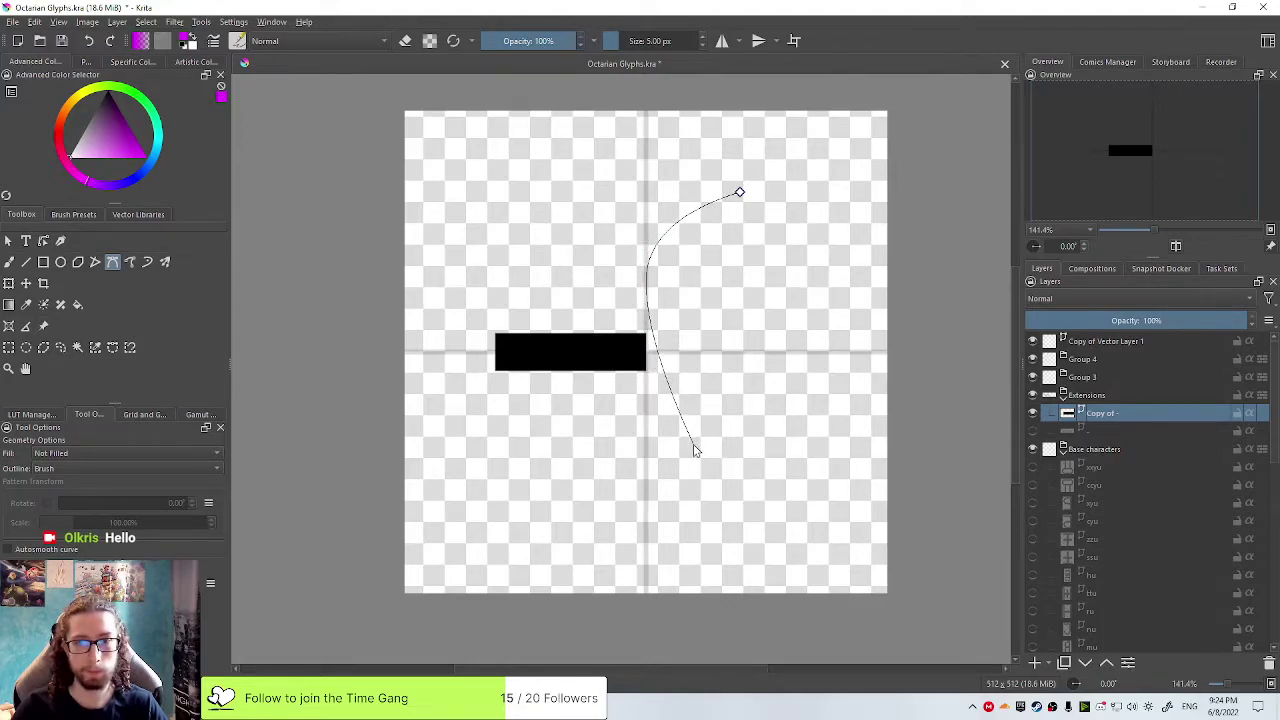
drag(701, 450, 739, 457)
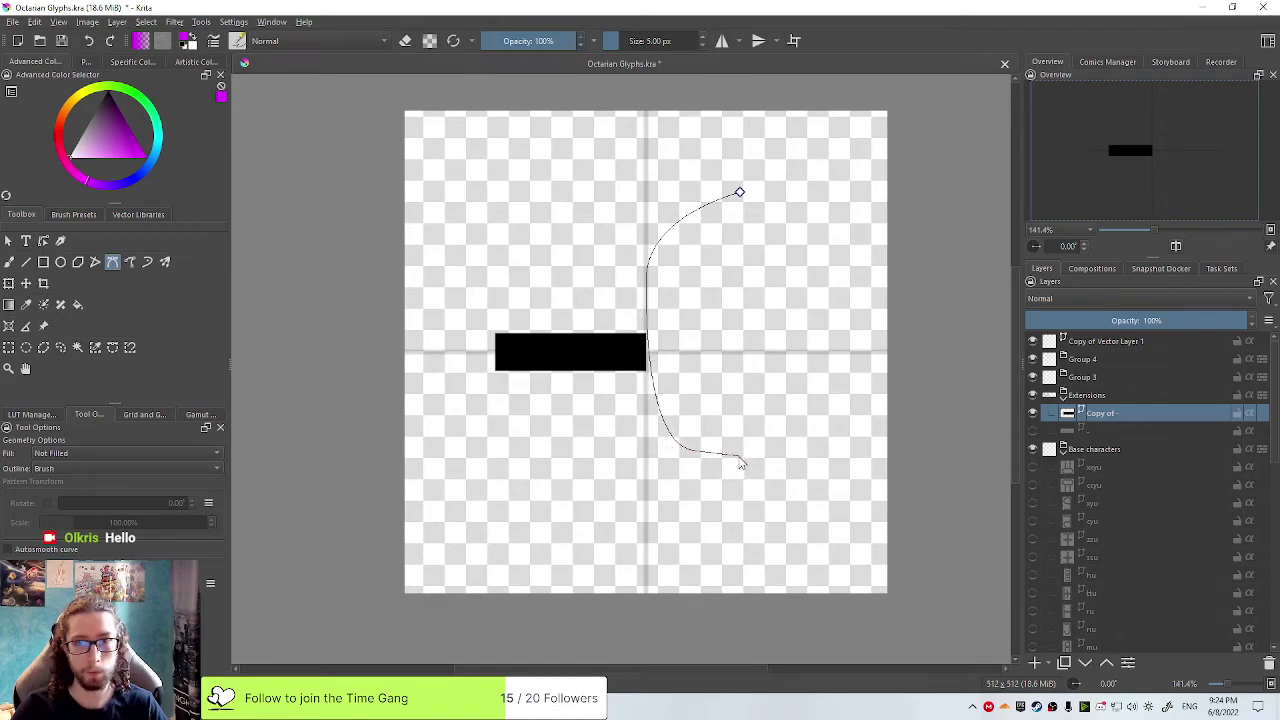
key(Return)
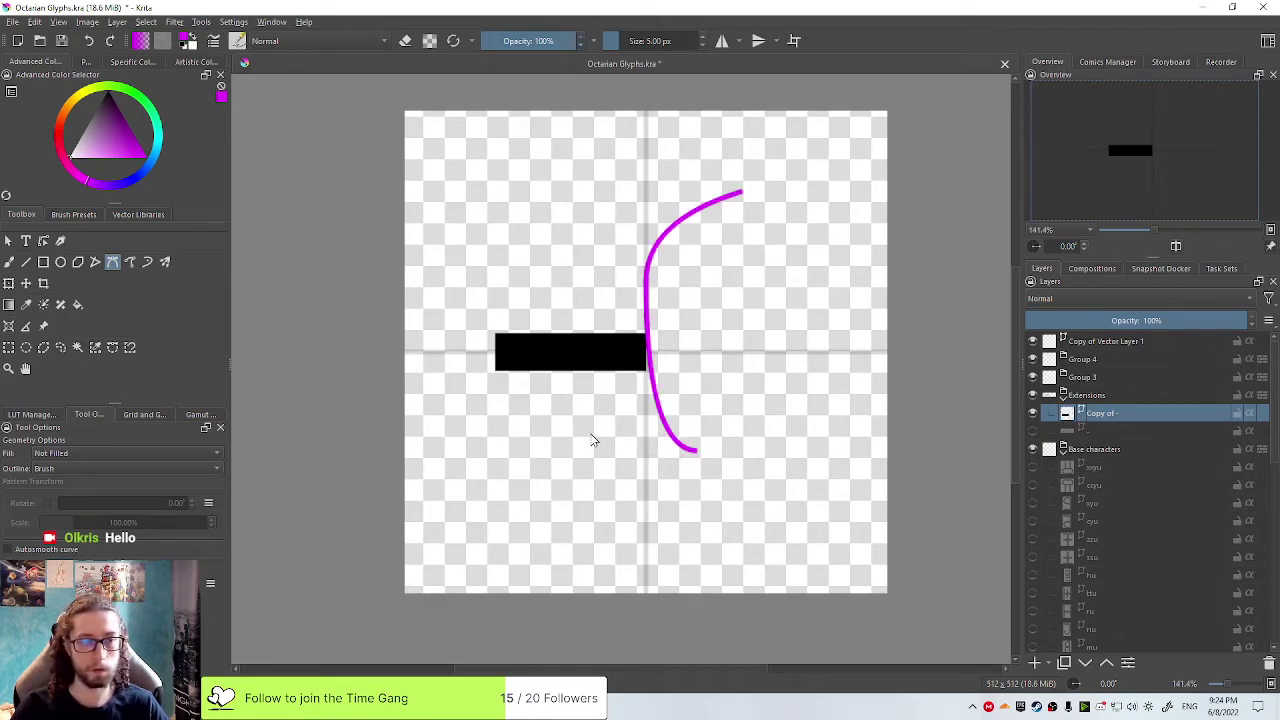
key(ctrl+z)
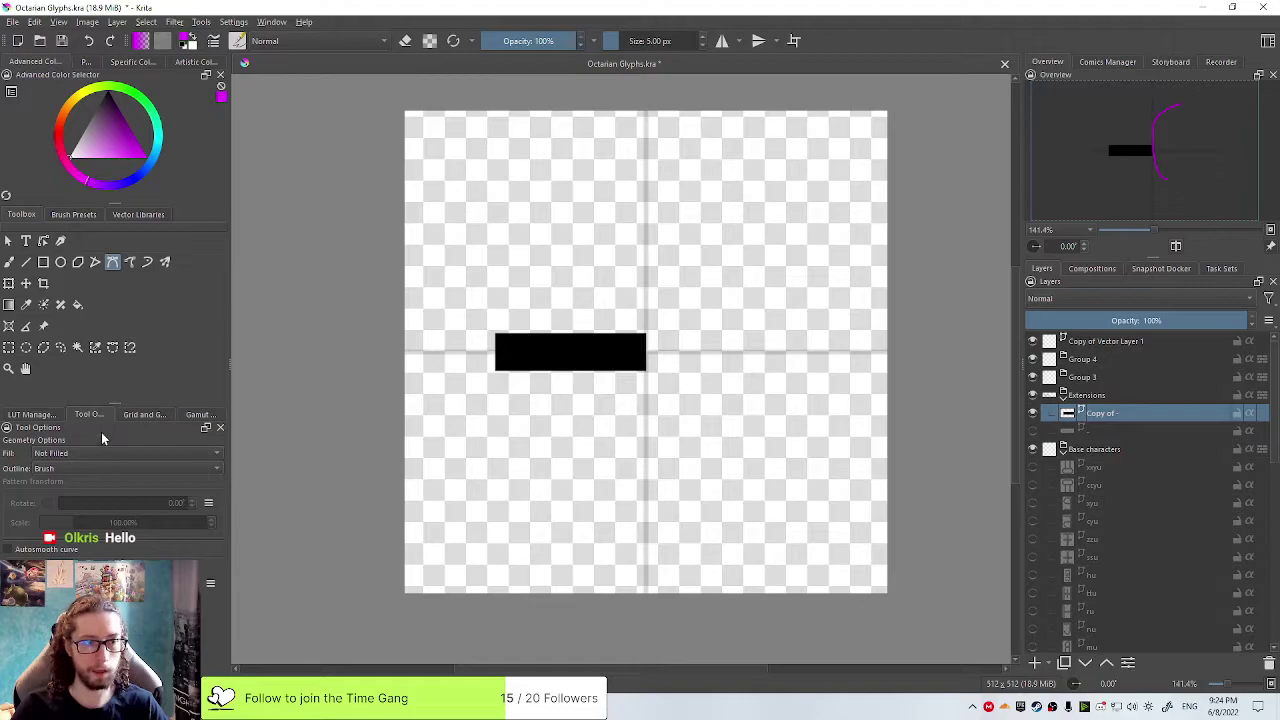
Examine the fill and outline options of the Bezier Curve tool
click(140, 415)
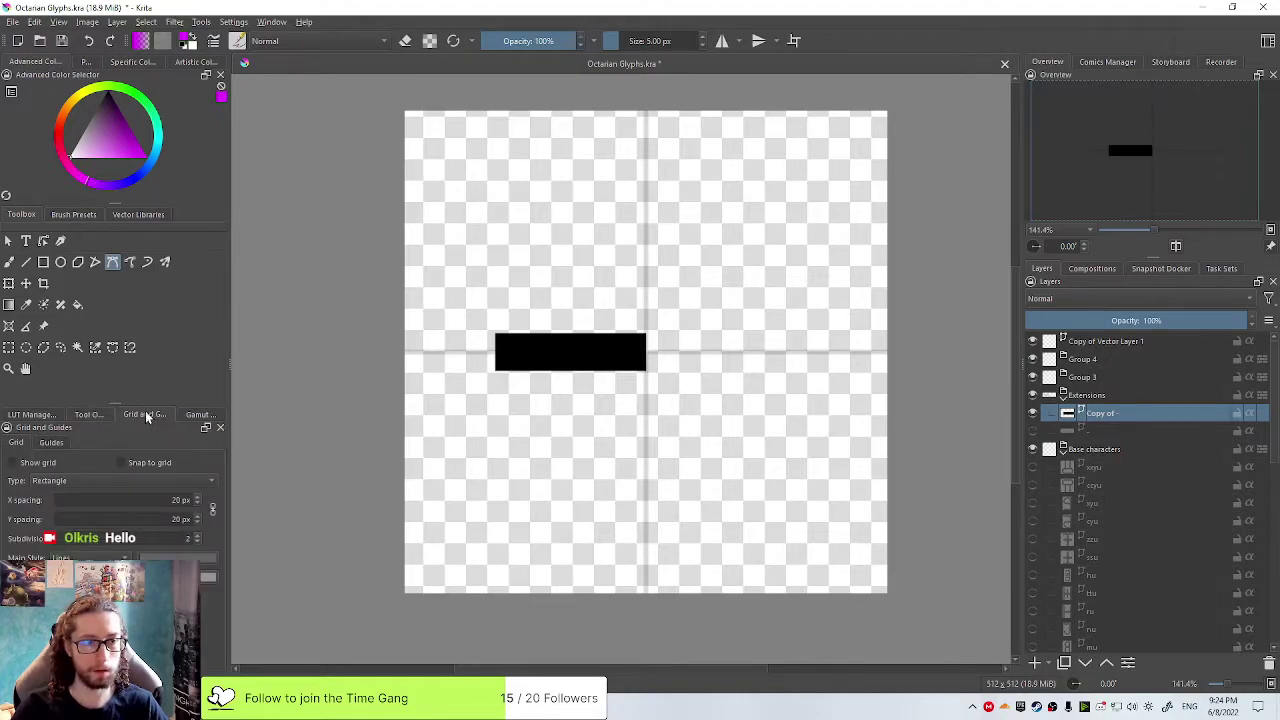
click(92, 414)
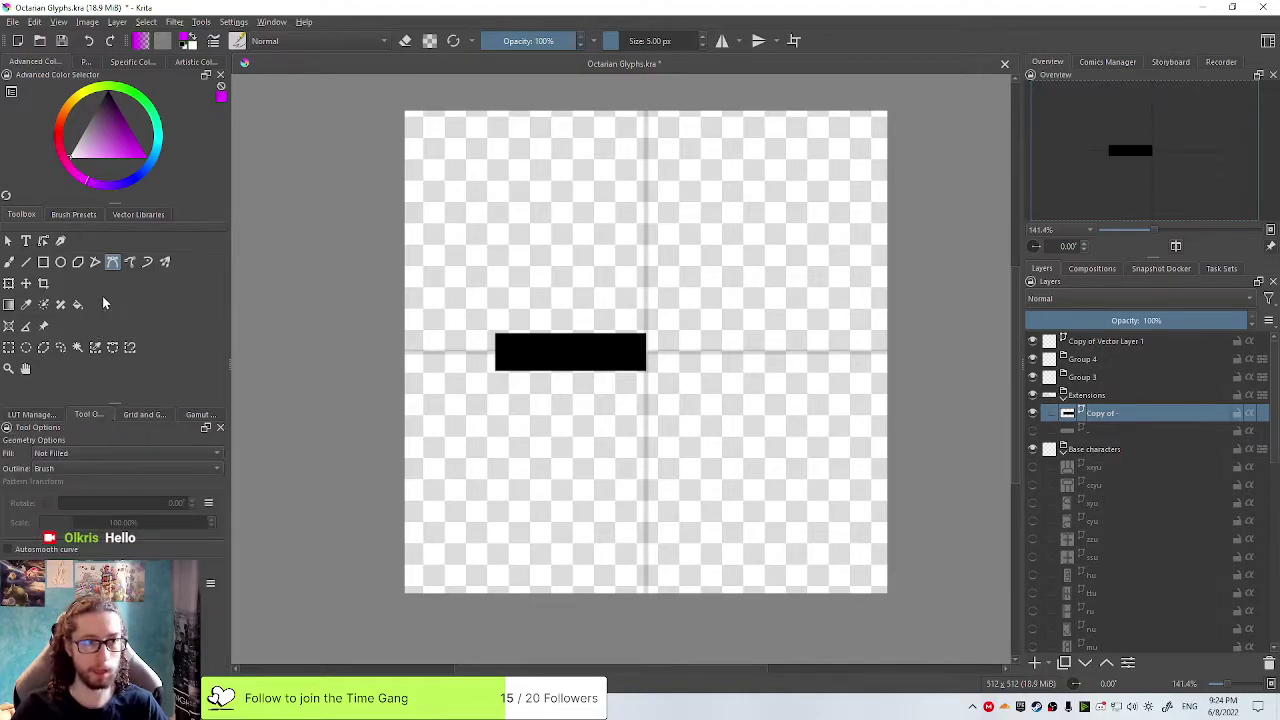
click(66, 454)
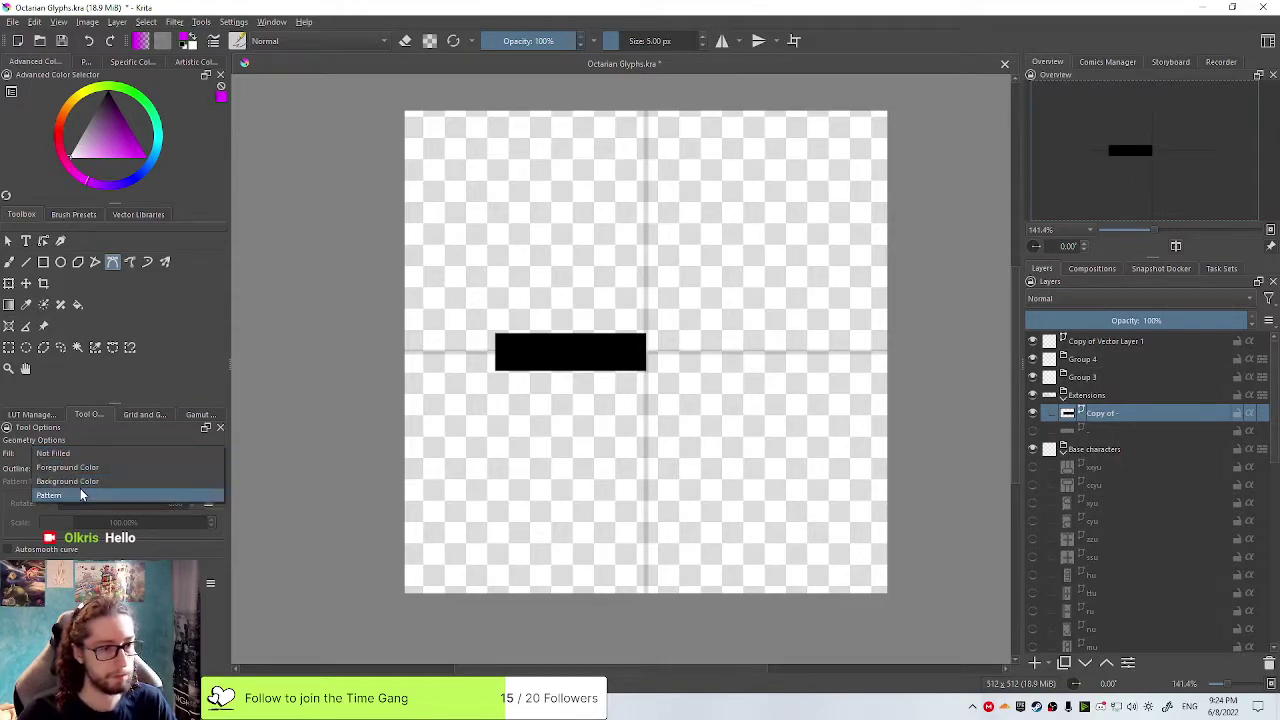
click(3, 463)
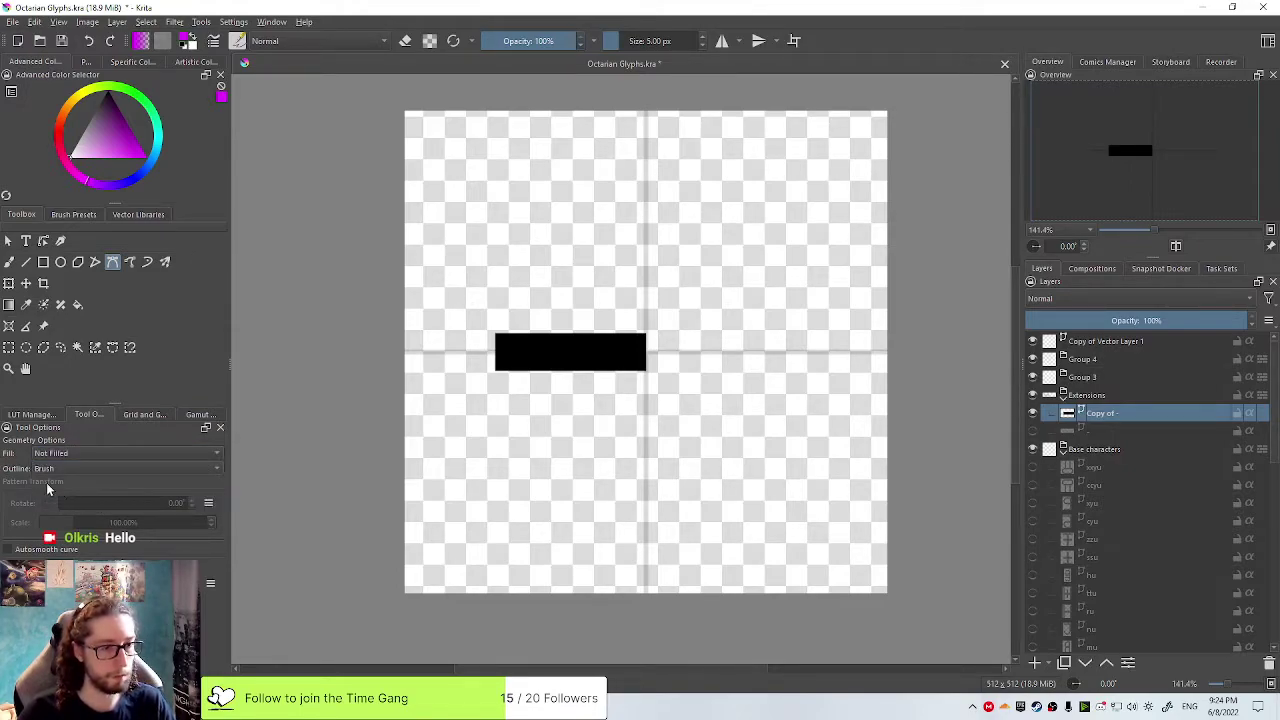
click(52, 469)
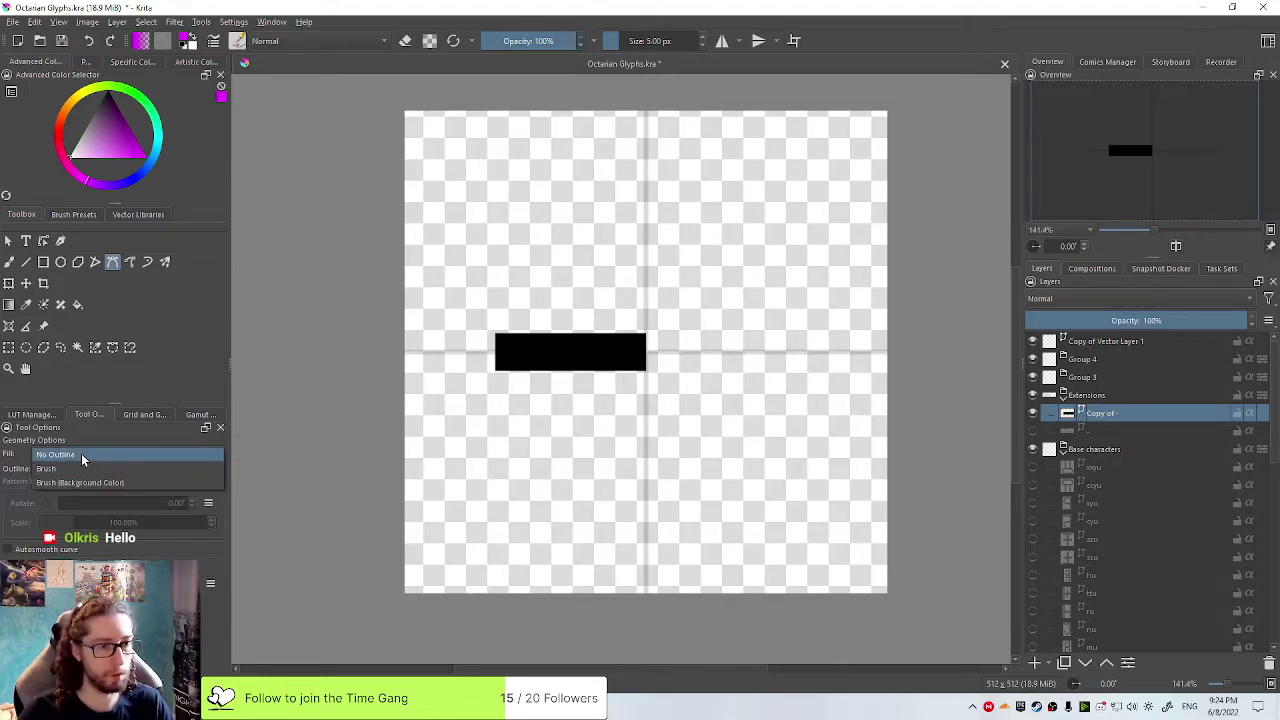
click(82, 454)
click(82, 467)
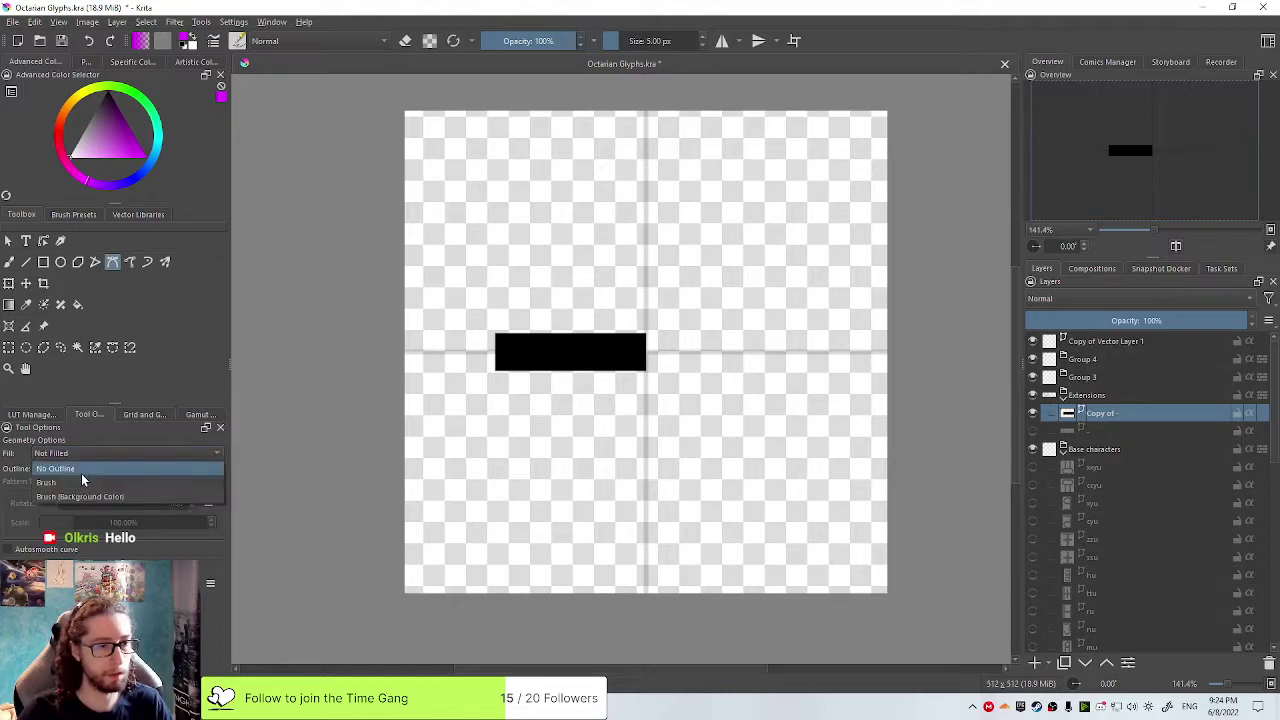
click(81, 482)
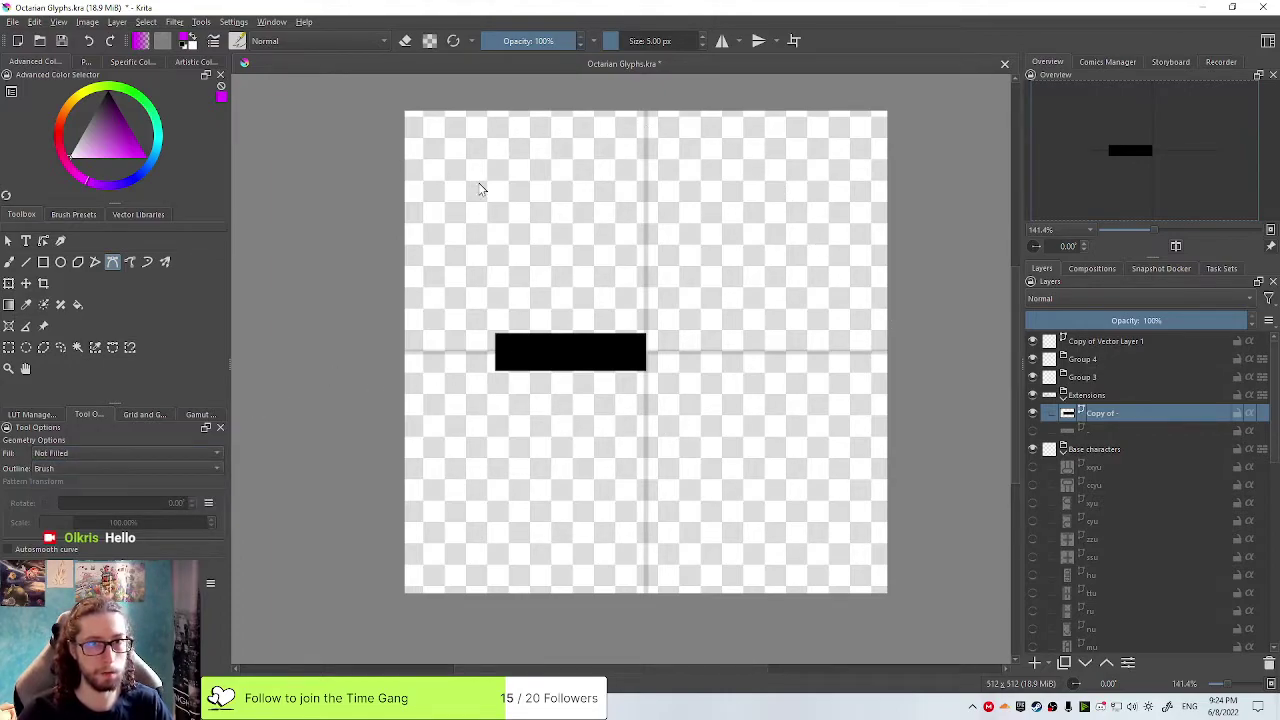
Try a Bezier path from beyond the canvas's left edge, peaking above the bar and curving down right of it, and undo it
click(325, 322)
click(623, 238)
click(812, 350)
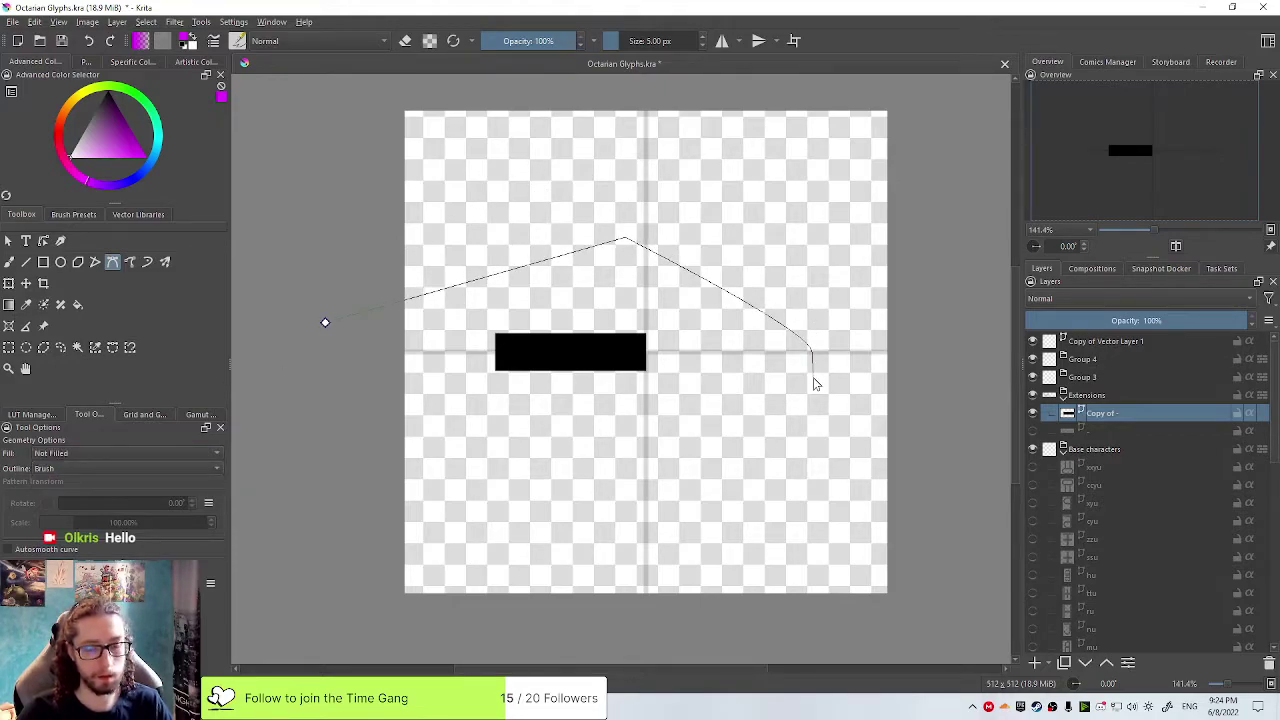
key(Return)
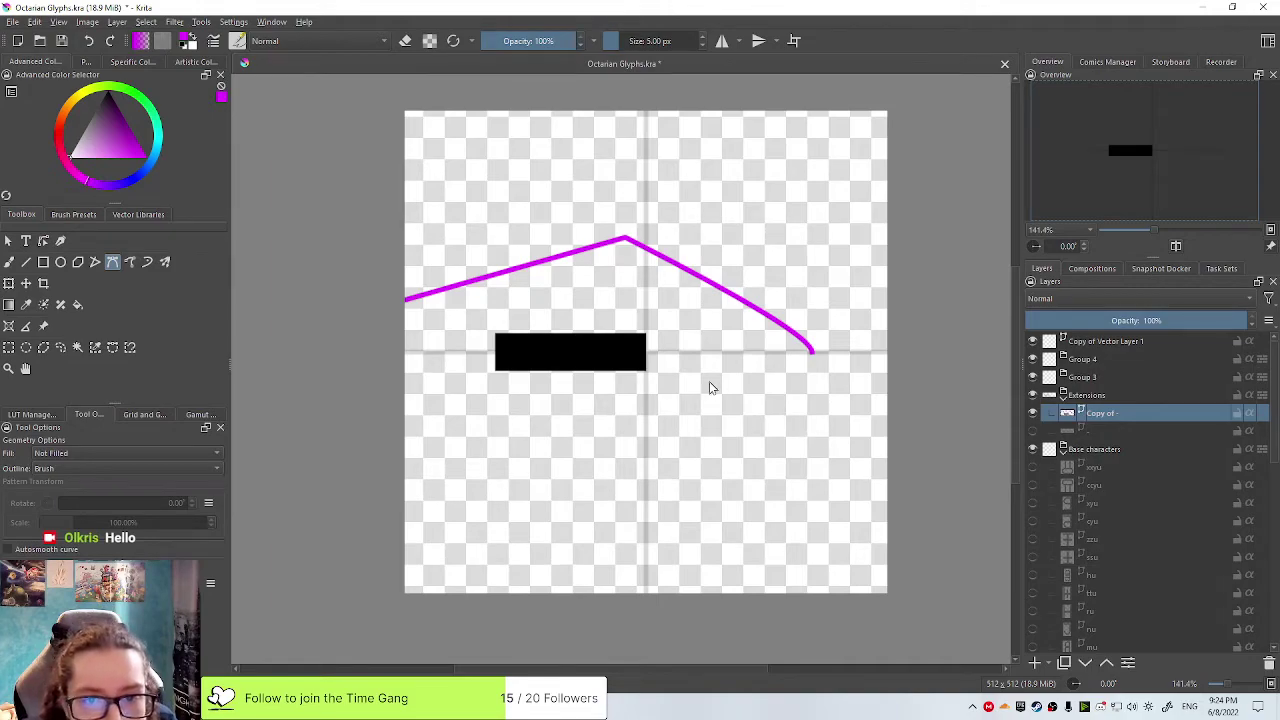
key(ctrl+z)
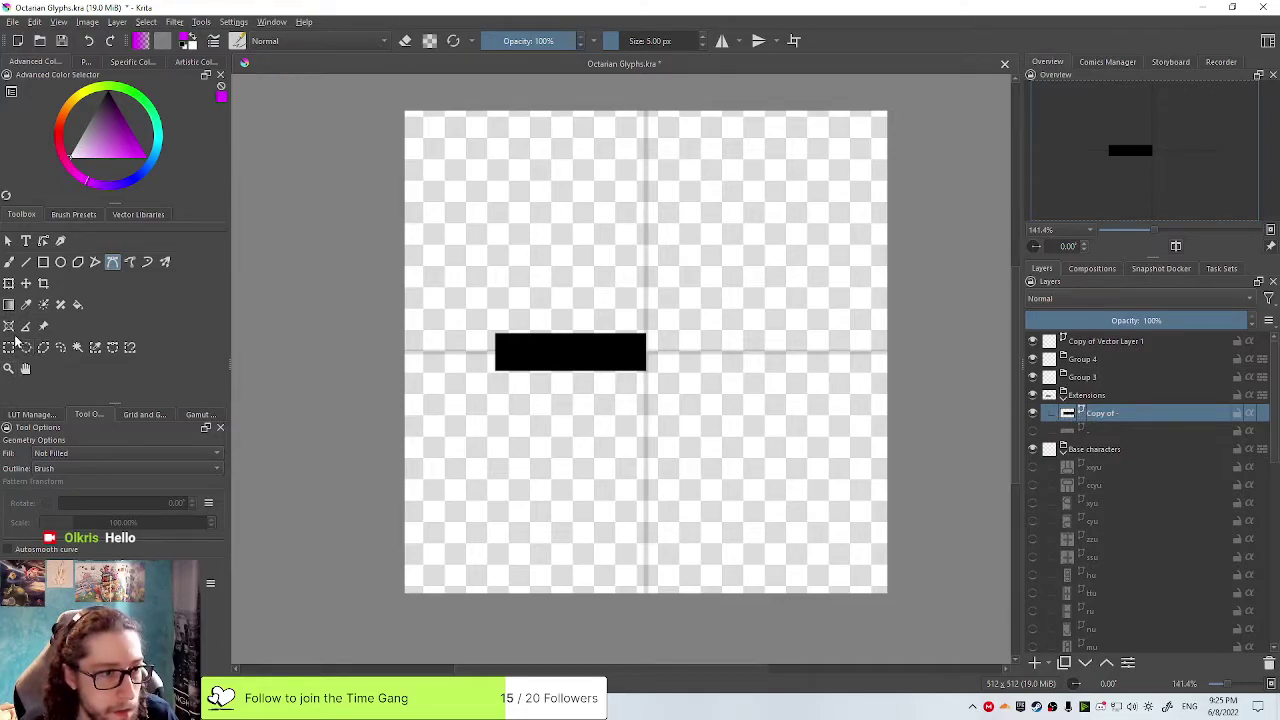
Switch to the 40 px brush preset, test it with a very short line above the bar, and undo the line
click(11, 262)
right_click(463, 270)
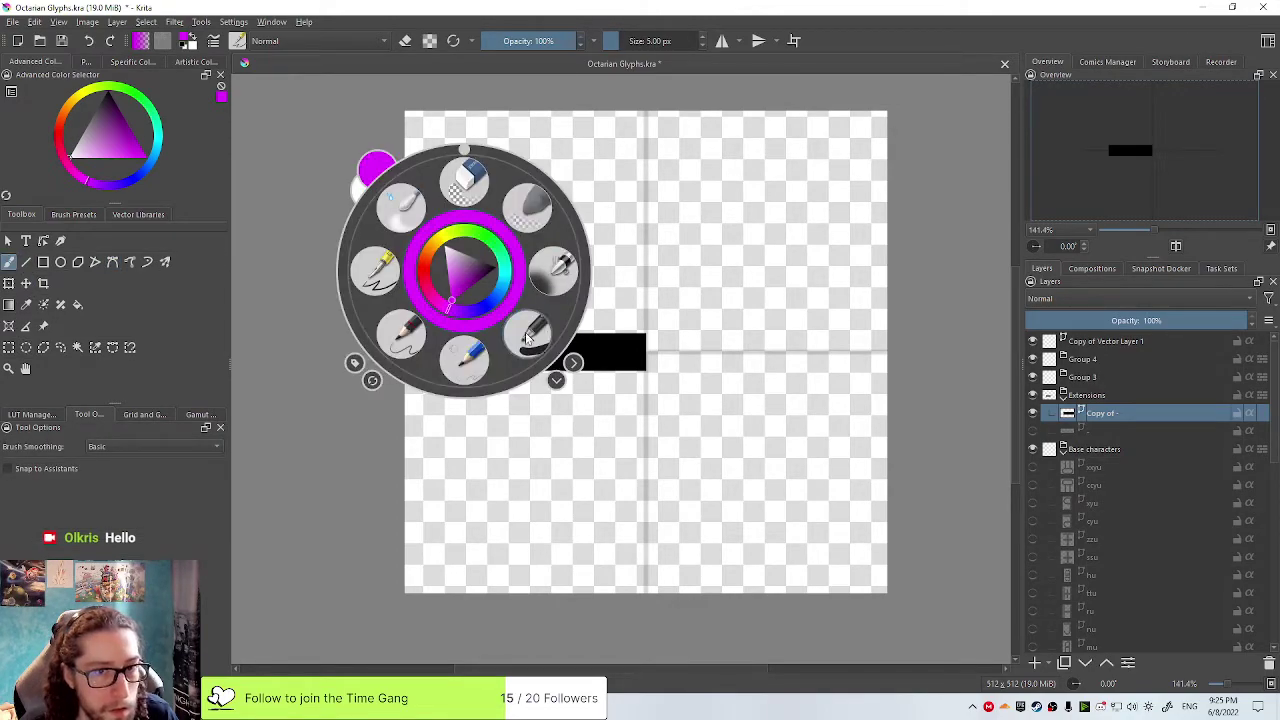
click(525, 335)
click(26, 262)
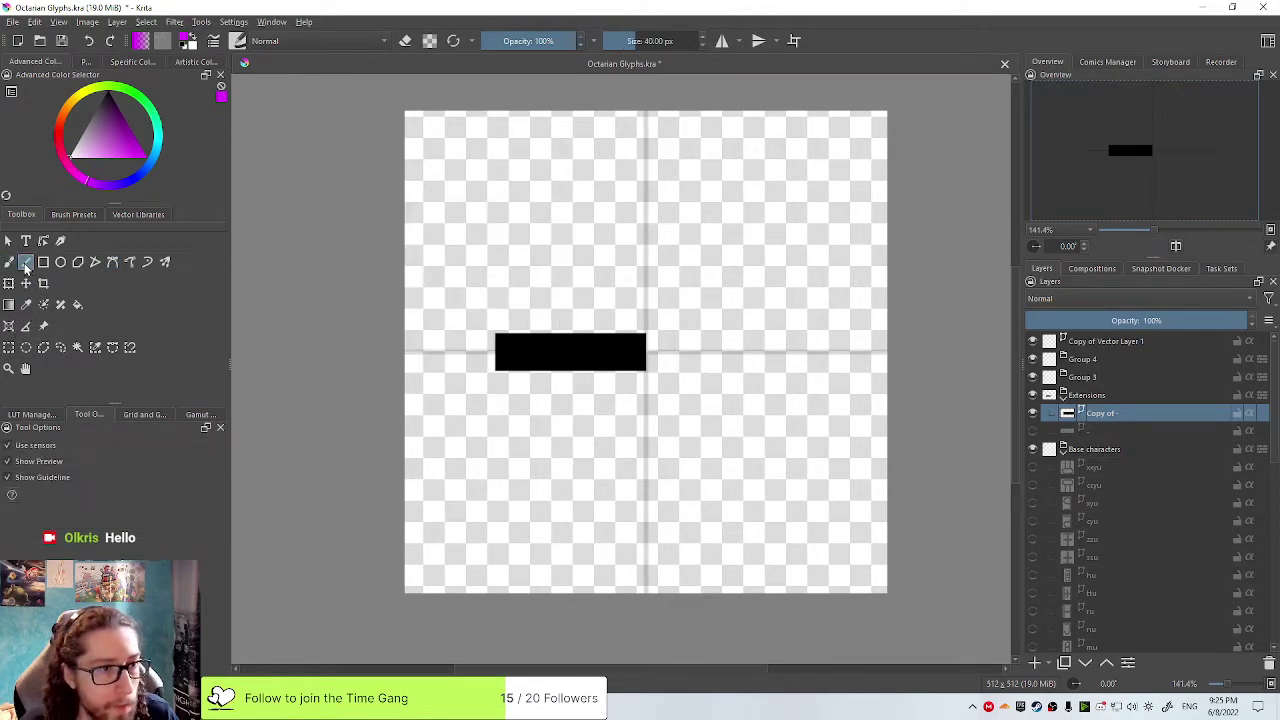
drag(534, 264, 539, 260)
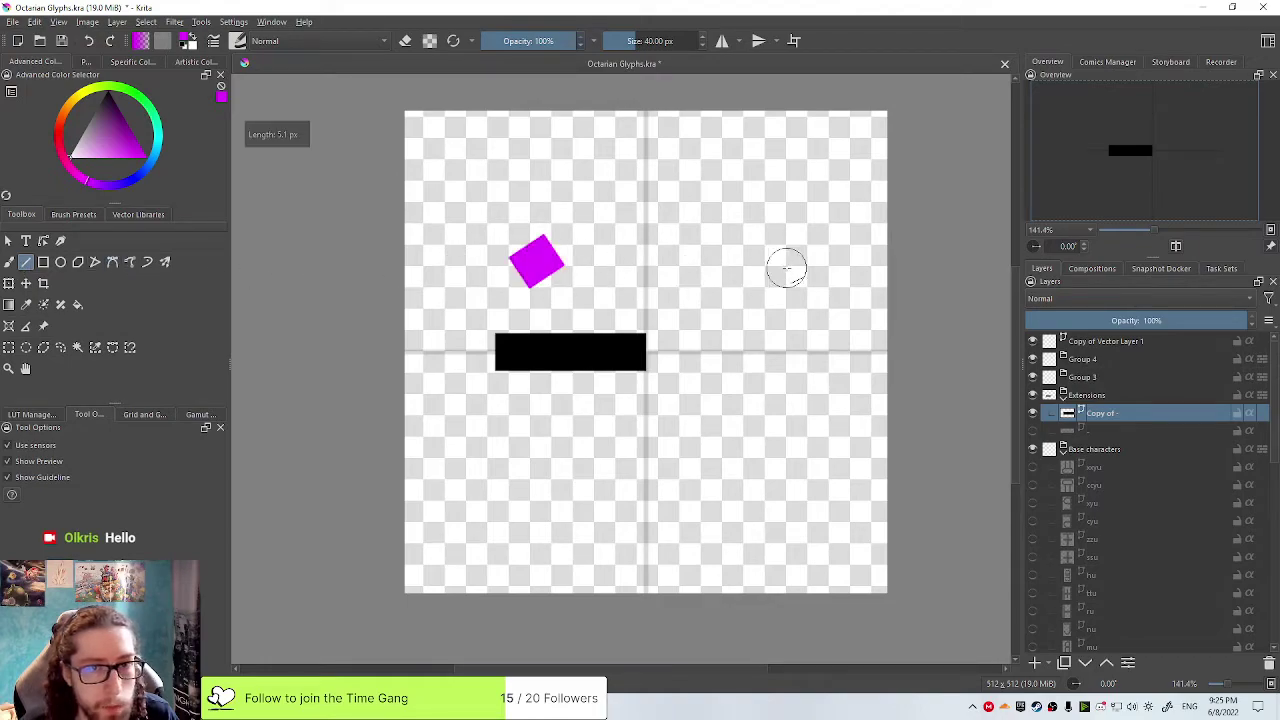
key(ctrl+z)
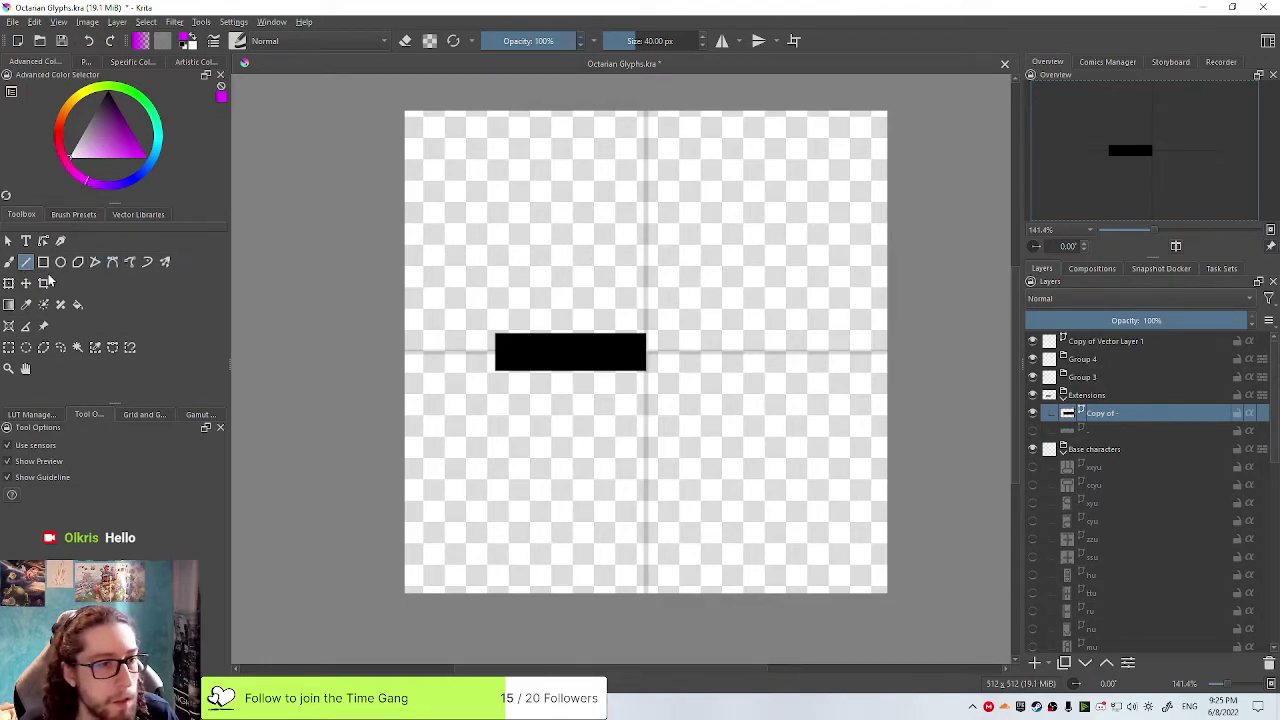
Activate the Bezier Curve tool with a brush outline and reset the foreground colour to black
click(117, 263)
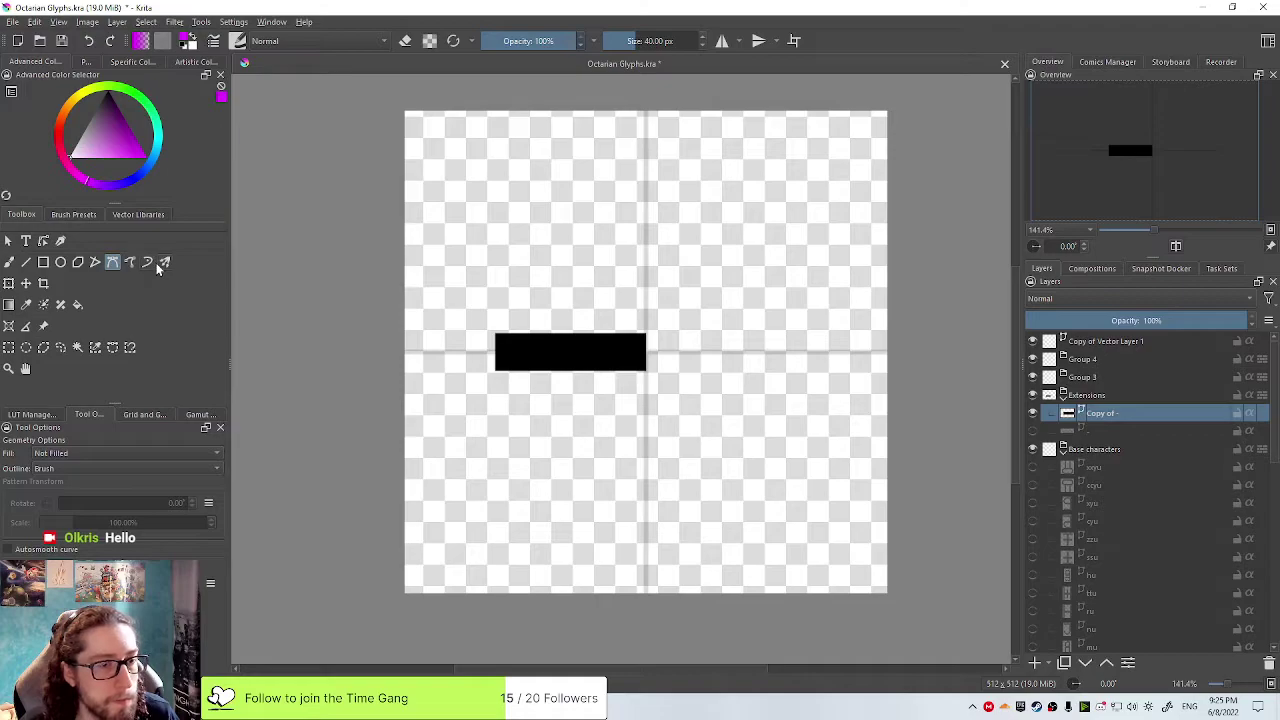
click(55, 469)
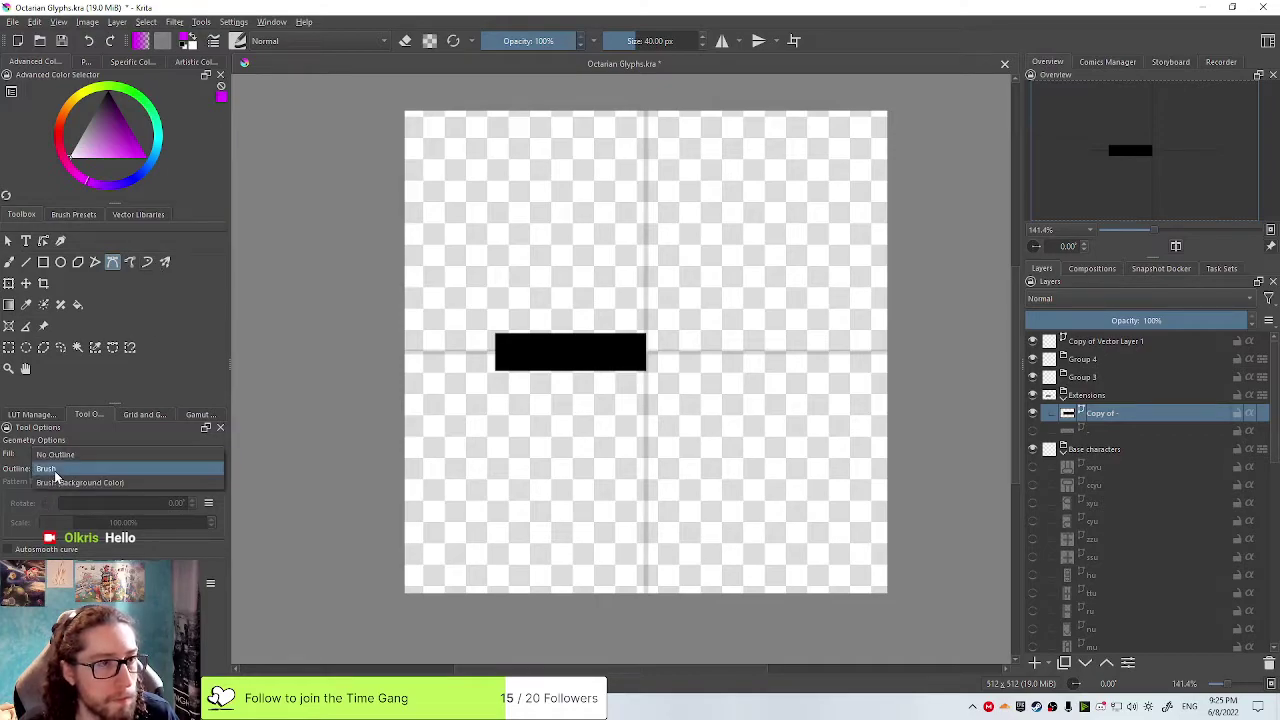
click(55, 469)
key(d)
Try a hooked Bezier path running right above the bar and bending down at its end, and undo it
click(582, 253)
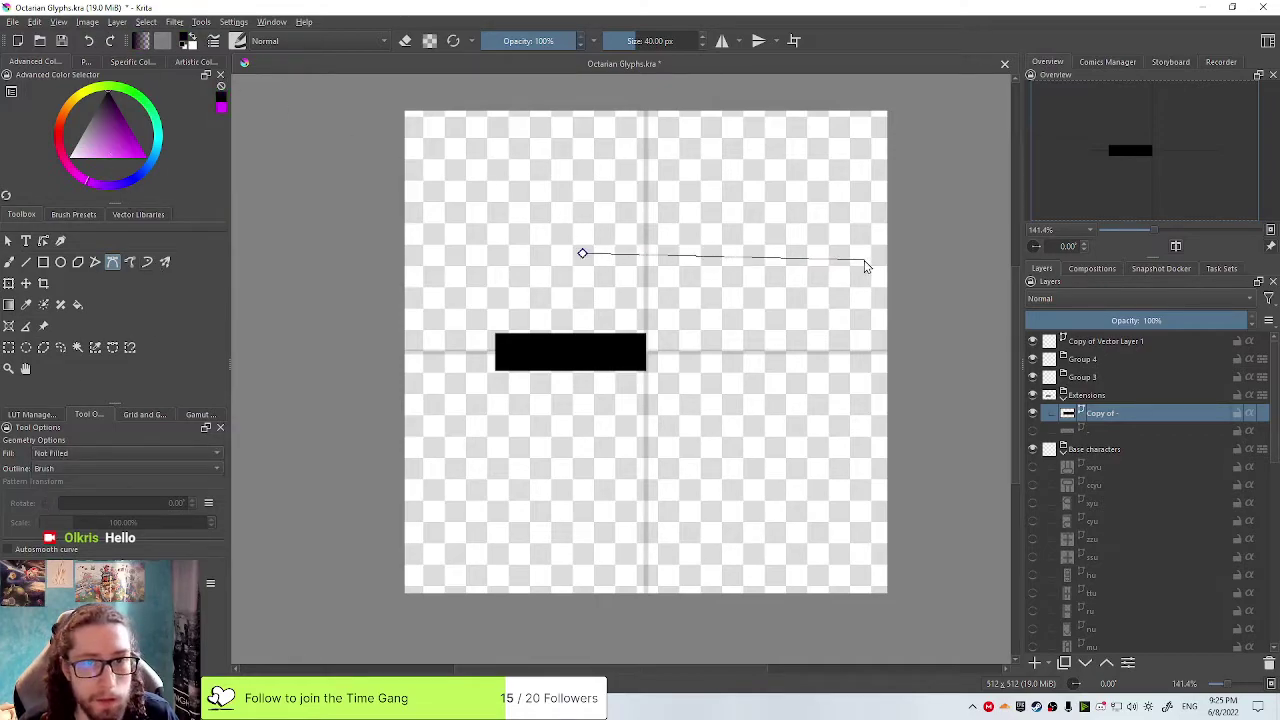
click(843, 263)
double_click(815, 362)
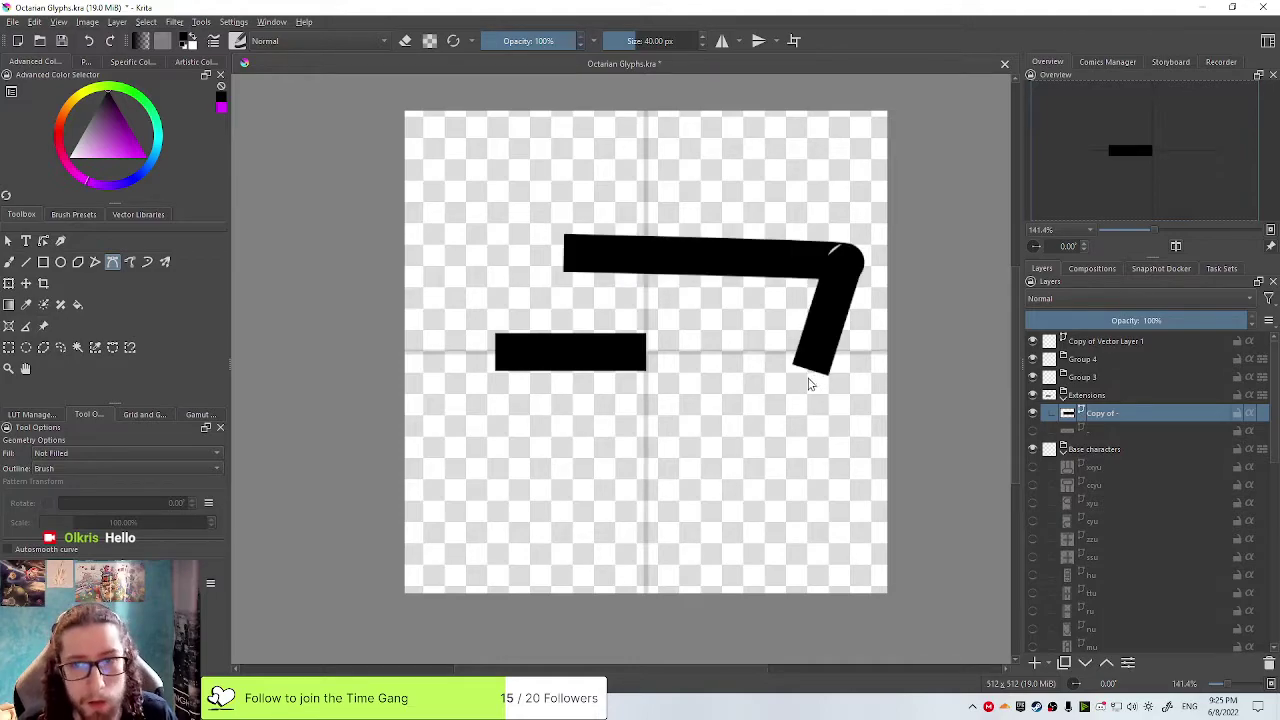
key(ctrl+z)
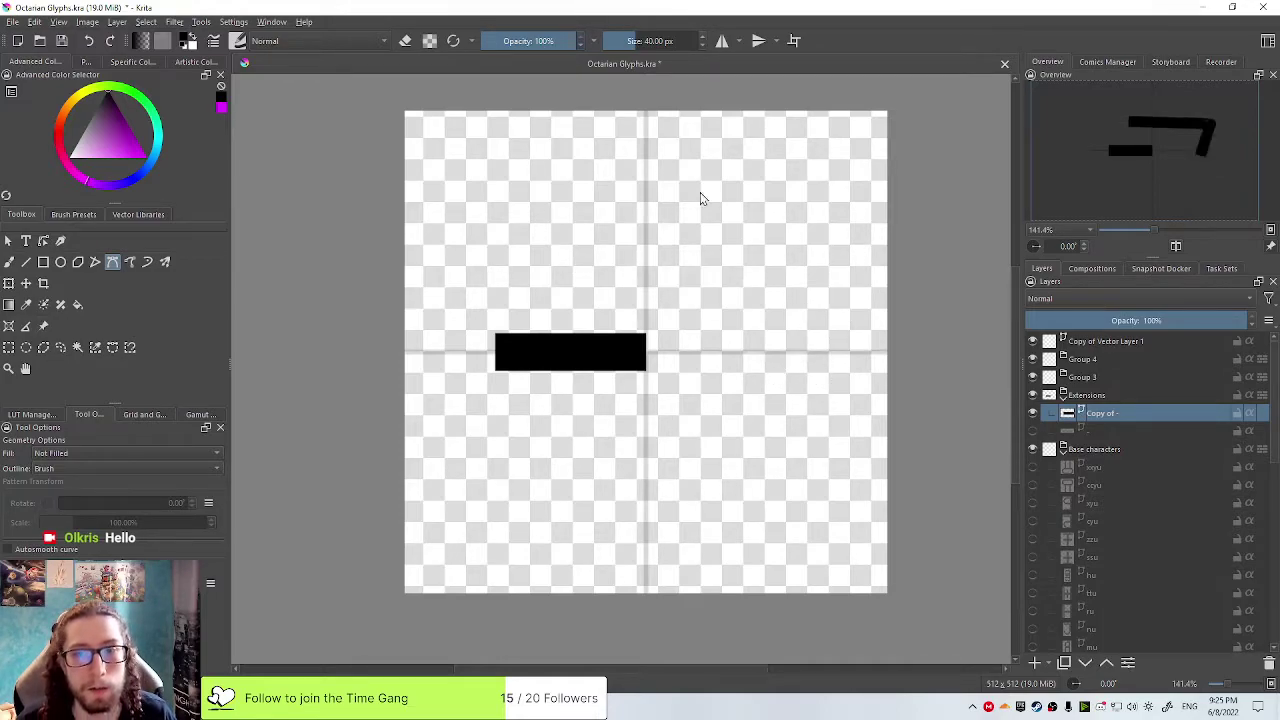
Draw a 40 px black Bezier curve from the upper right, past the bar's right end, to the lower right
click(753, 192)
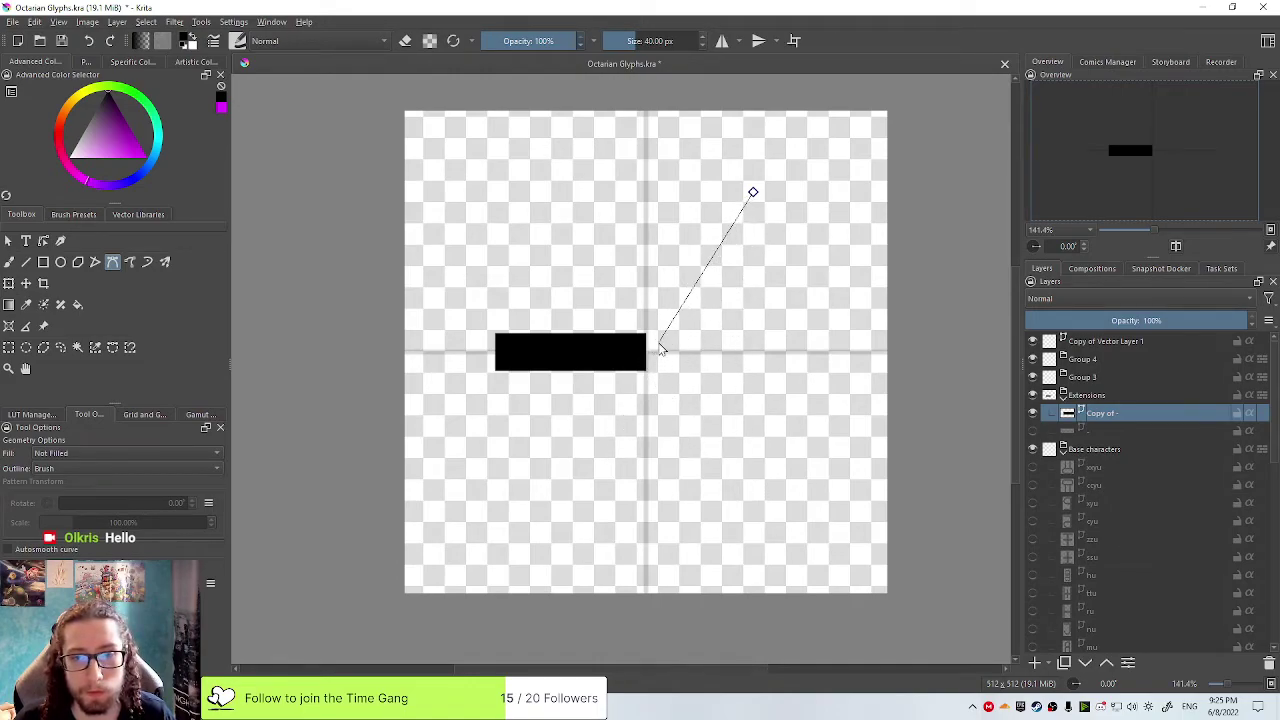
drag(685, 417, 757, 507)
key(Return)
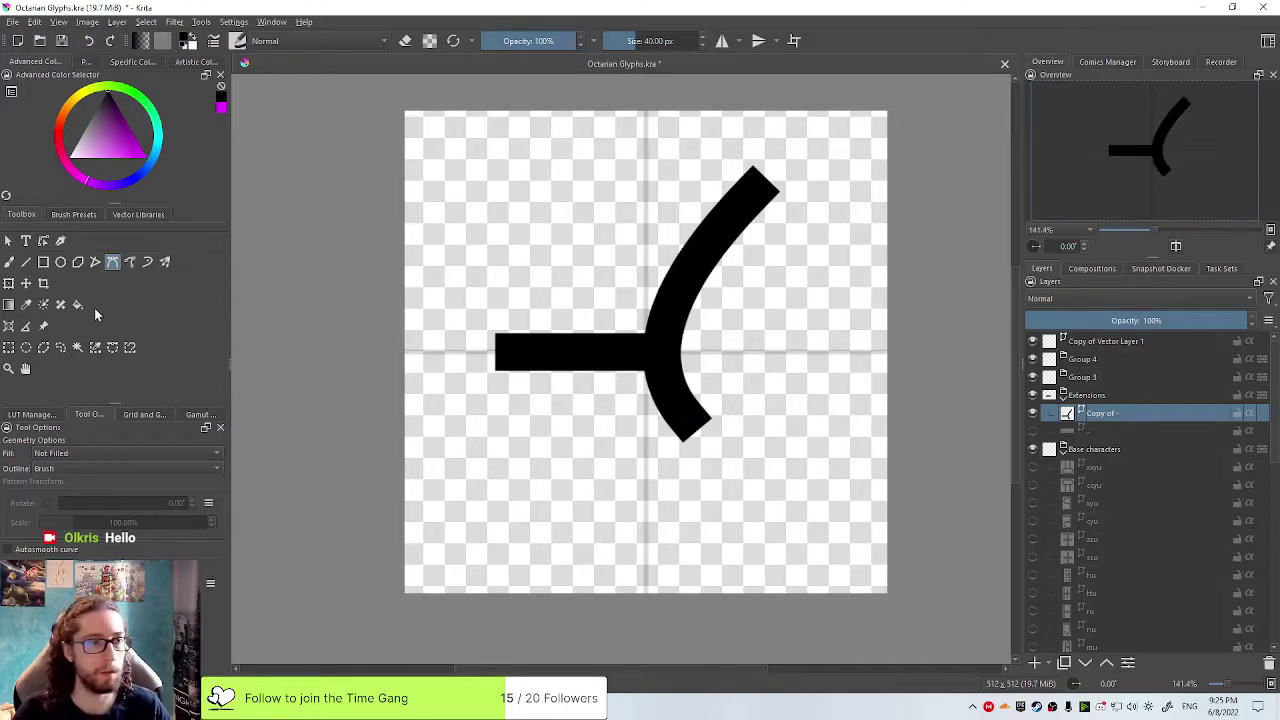
Reposition the curve's end nodes with Edit Shapes, make the upper one a smooth point, and reshape the upper part of the curve
click(43, 241)
click(690, 378)
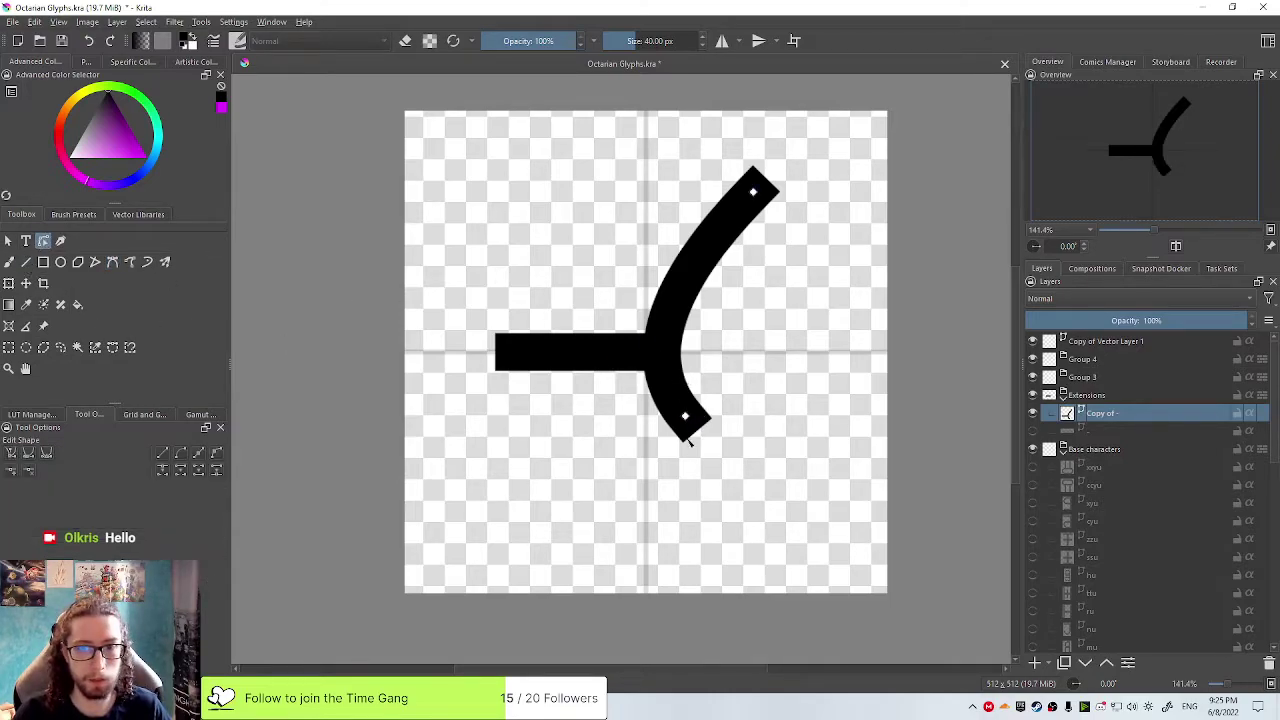
mouse_move(660, 380)
mouse_down()
mouse_move(640, 357)
mouse_move(674, 399)
mouse_up()
drag(744, 481, 742, 486)
drag(753, 191, 743, 221)
right_click(743, 221)
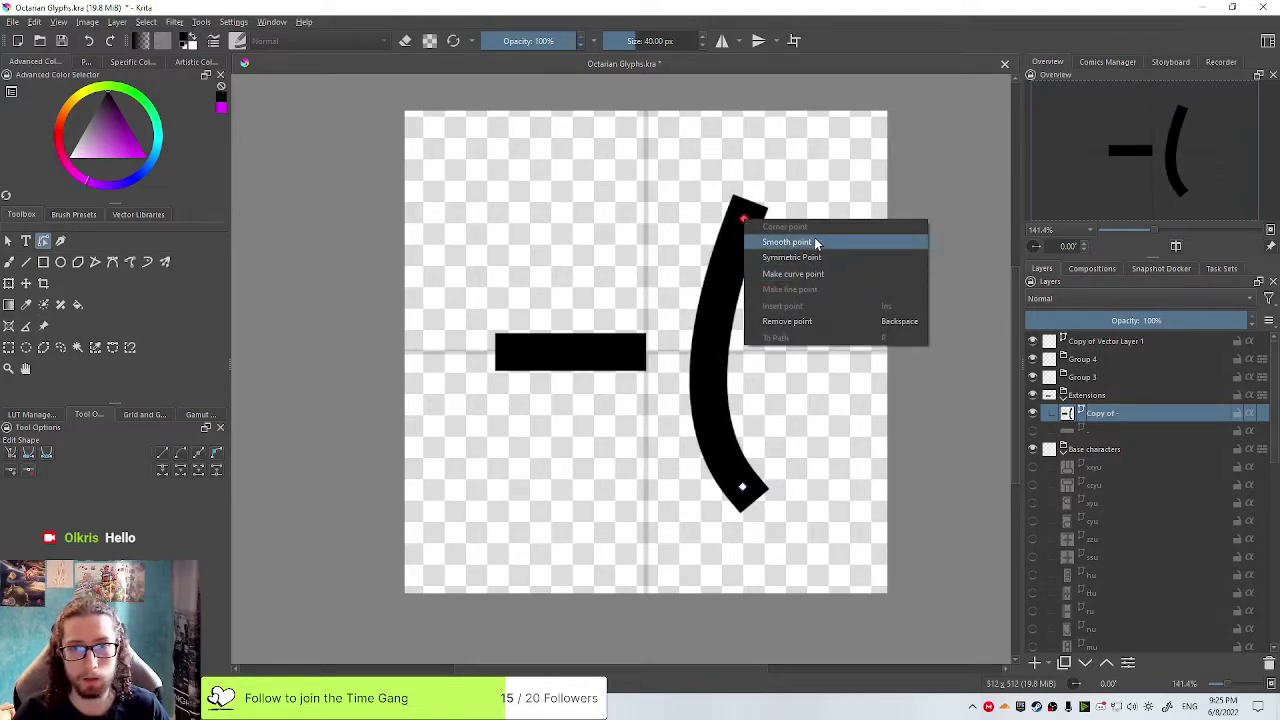
click(789, 244)
mouse_move(697, 343)
mouse_down()
mouse_move(634, 326)
mouse_move(736, 316)
mouse_up()
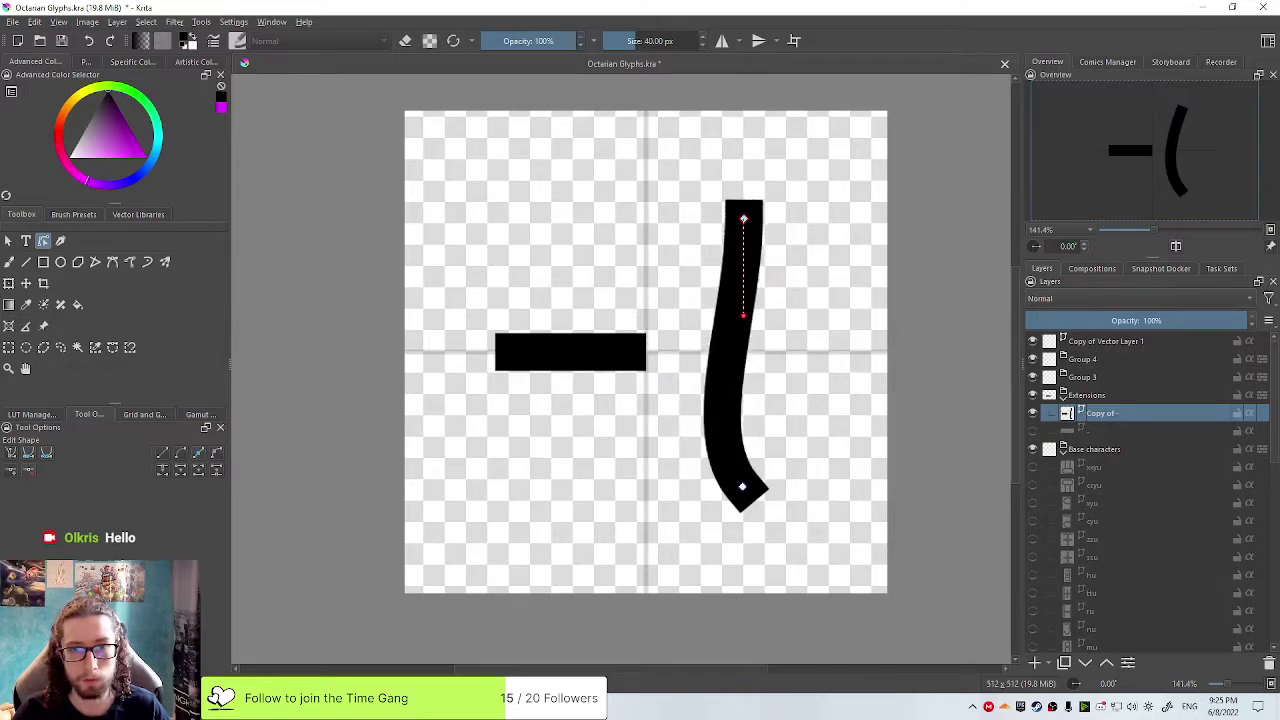
Undo the node edits and the black curve so that only the bar is left
key(ctrl+z)
key(ctrl+z)
key(ctrl+z)
key(ctrl+z)
key(ctrl+z)
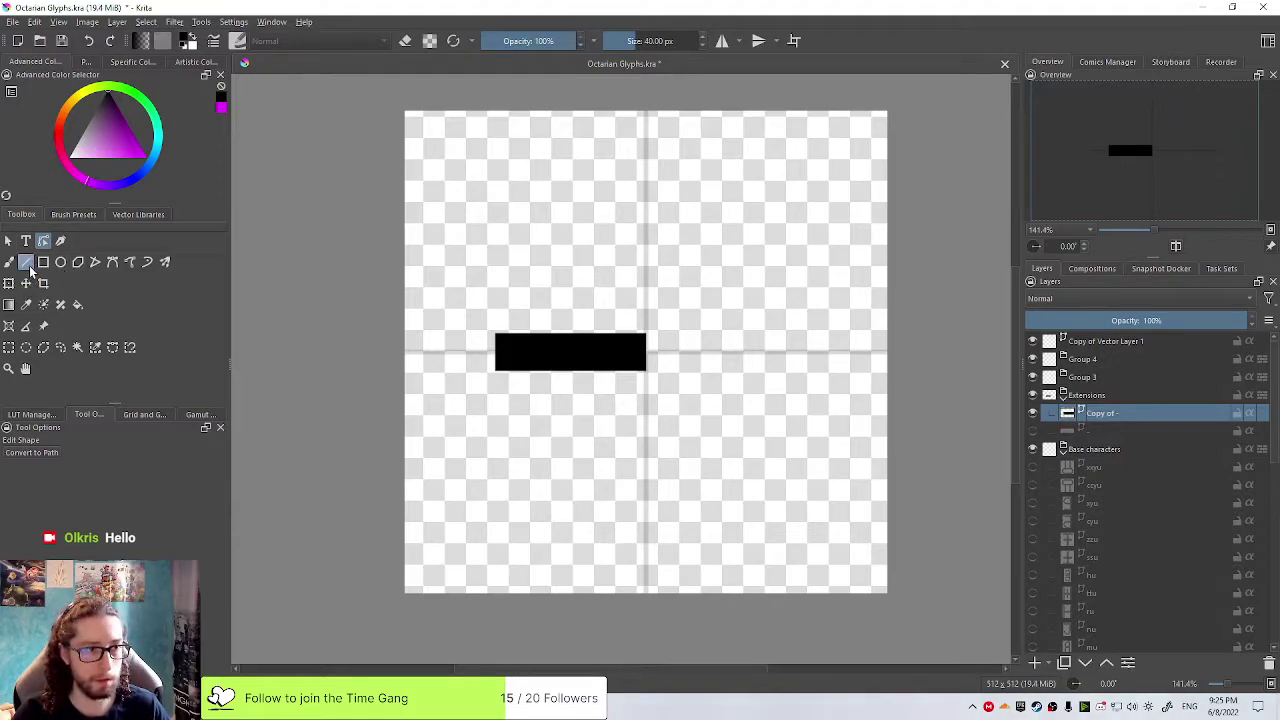
Draw a 40 px thick black vertical line right of the bar, extending well above and below it
click(26, 261)
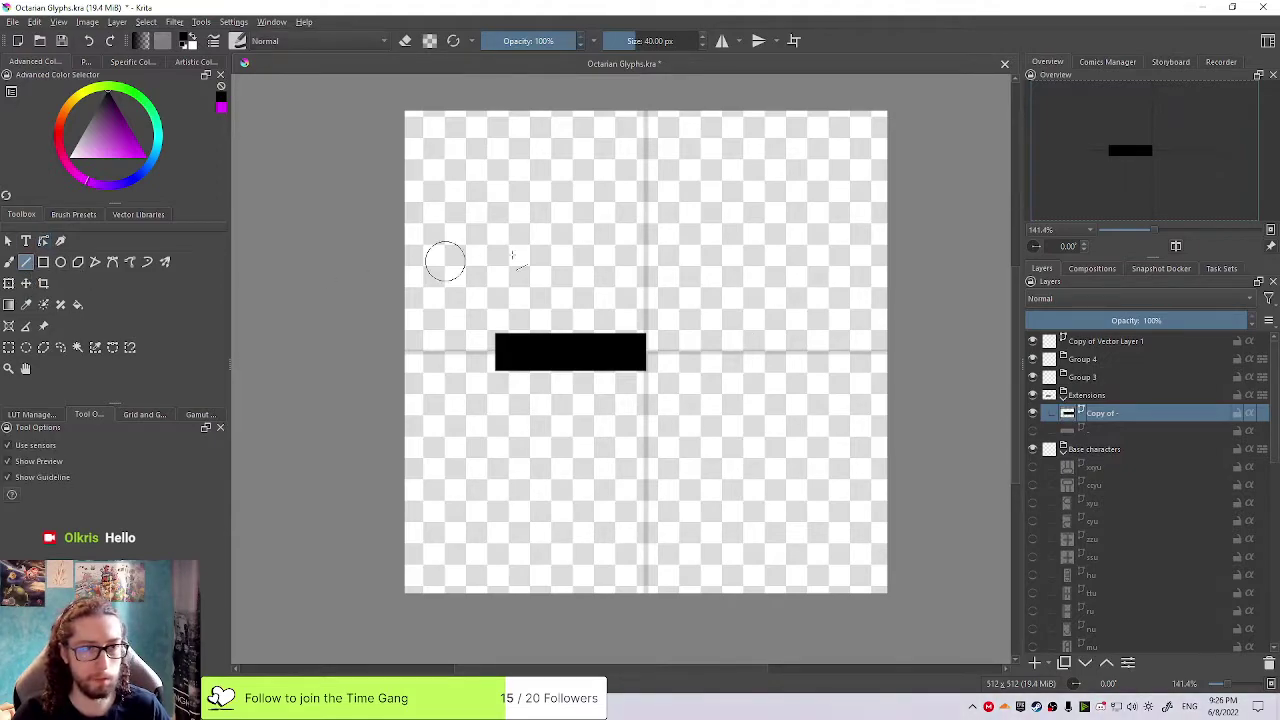
click(749, 204)
mouse_move(730, 197)
mouse_down()
mouse_move(748, 334)
mouse_move(720, 468)
mouse_up()
key(ctrl+z)
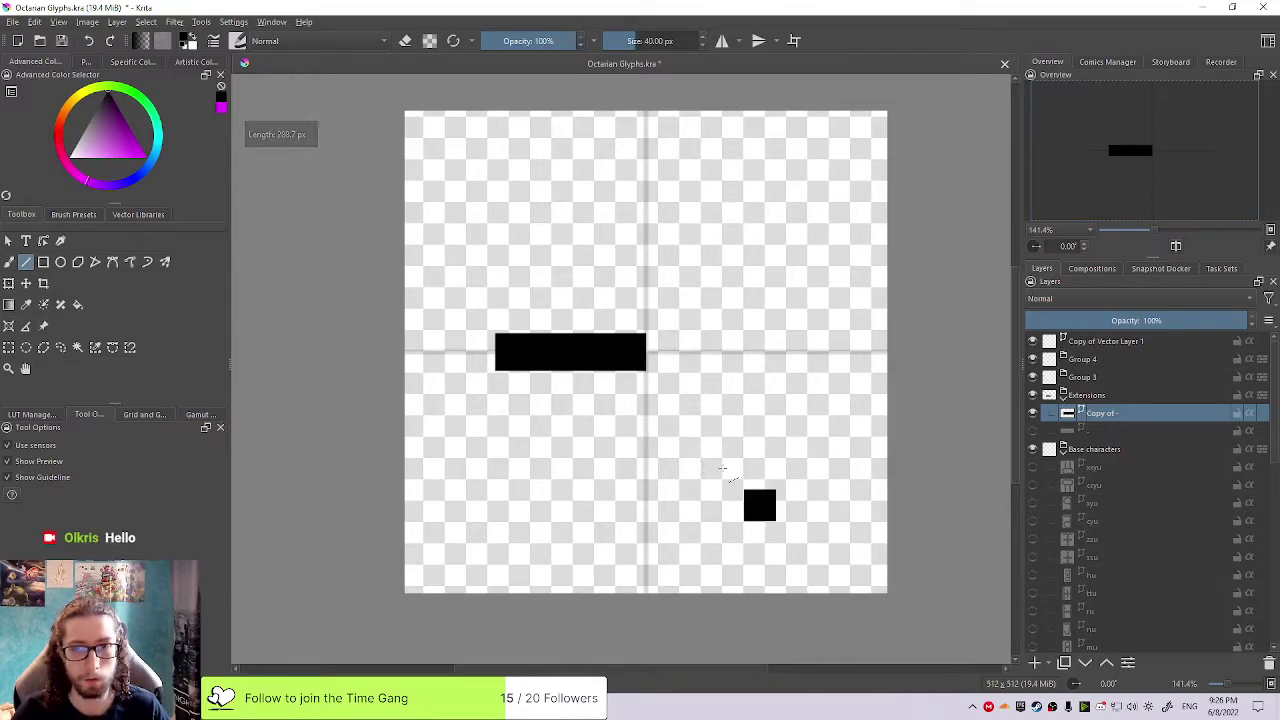
key(ctrl+z)
key(ctrl+shift+z)
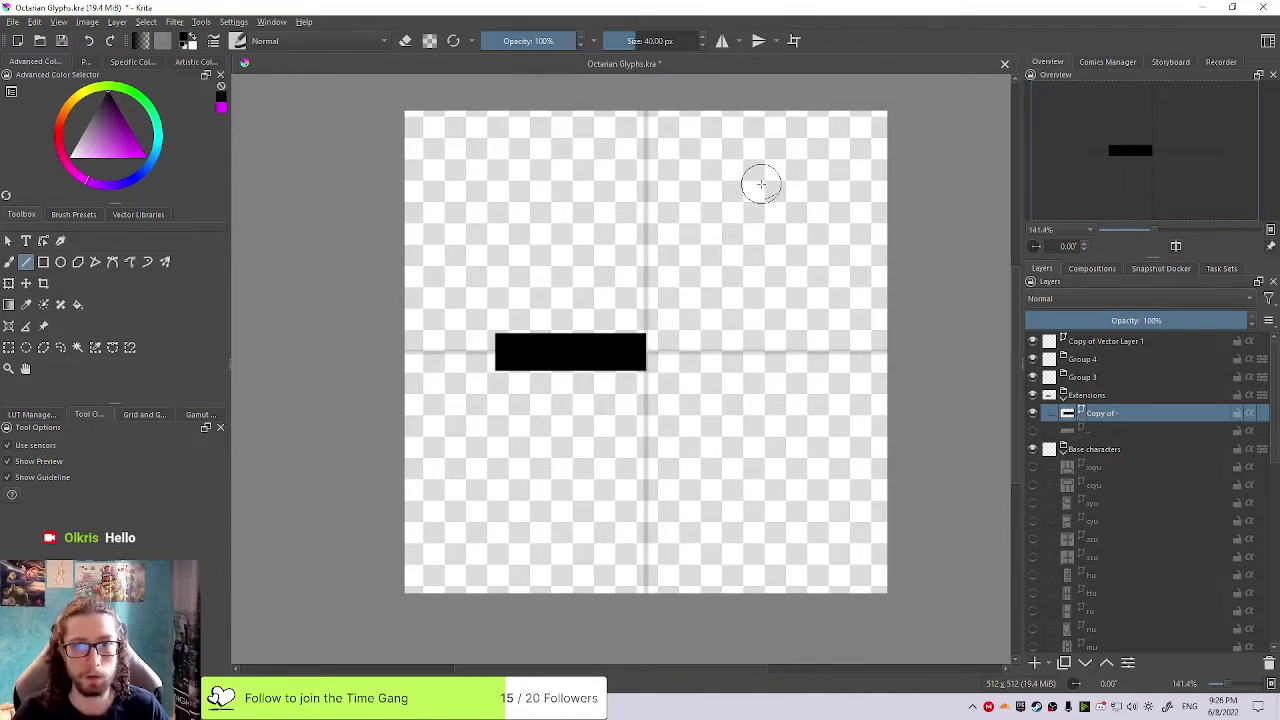
drag(743, 197, 749, 485)
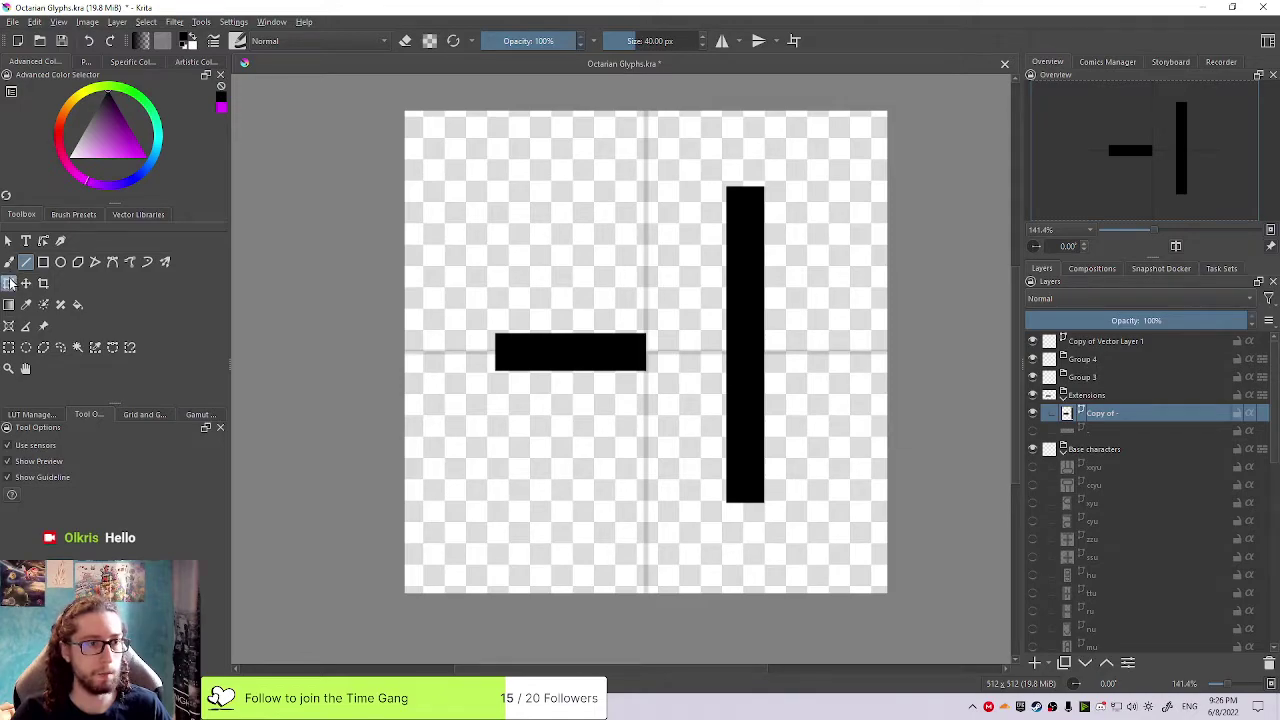
Try to shift the layer's bar and vertical line together with the Transform tool, and undo it
click(8, 283)
drag(716, 348, 729, 350)
key(ctrl+z)
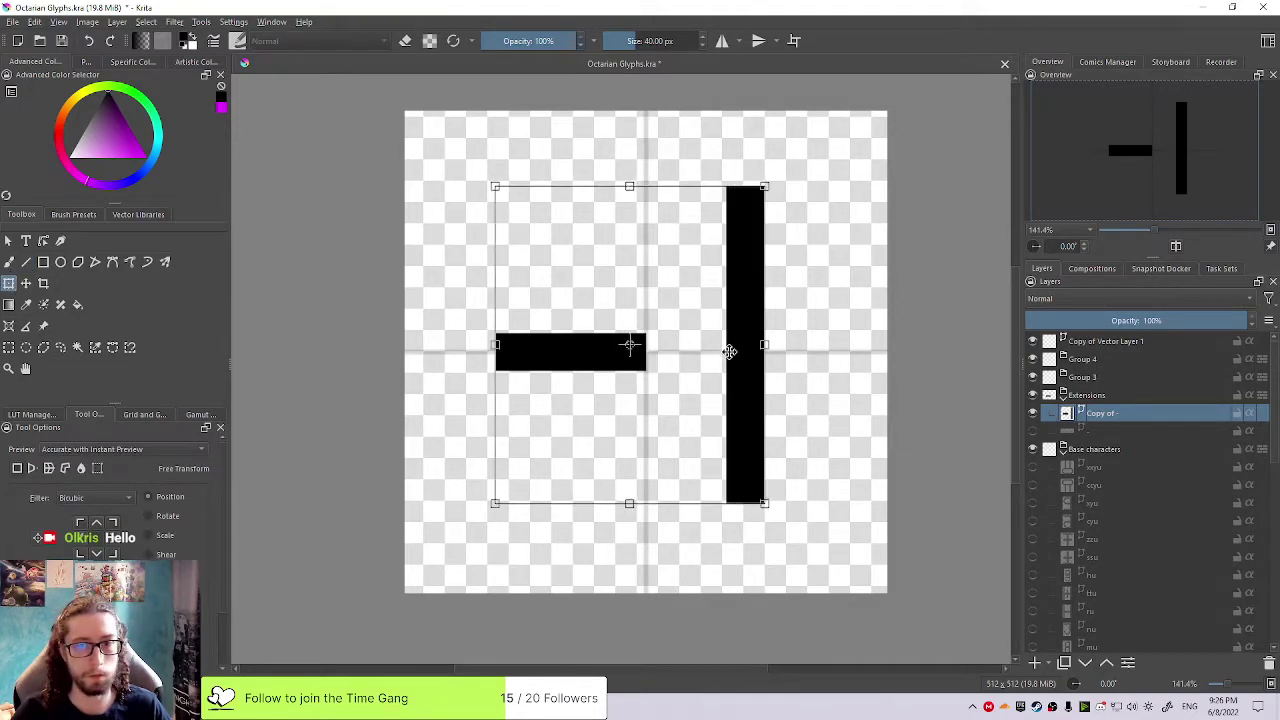
Select only the vertical line as a shape for repositioning
click(8, 240)
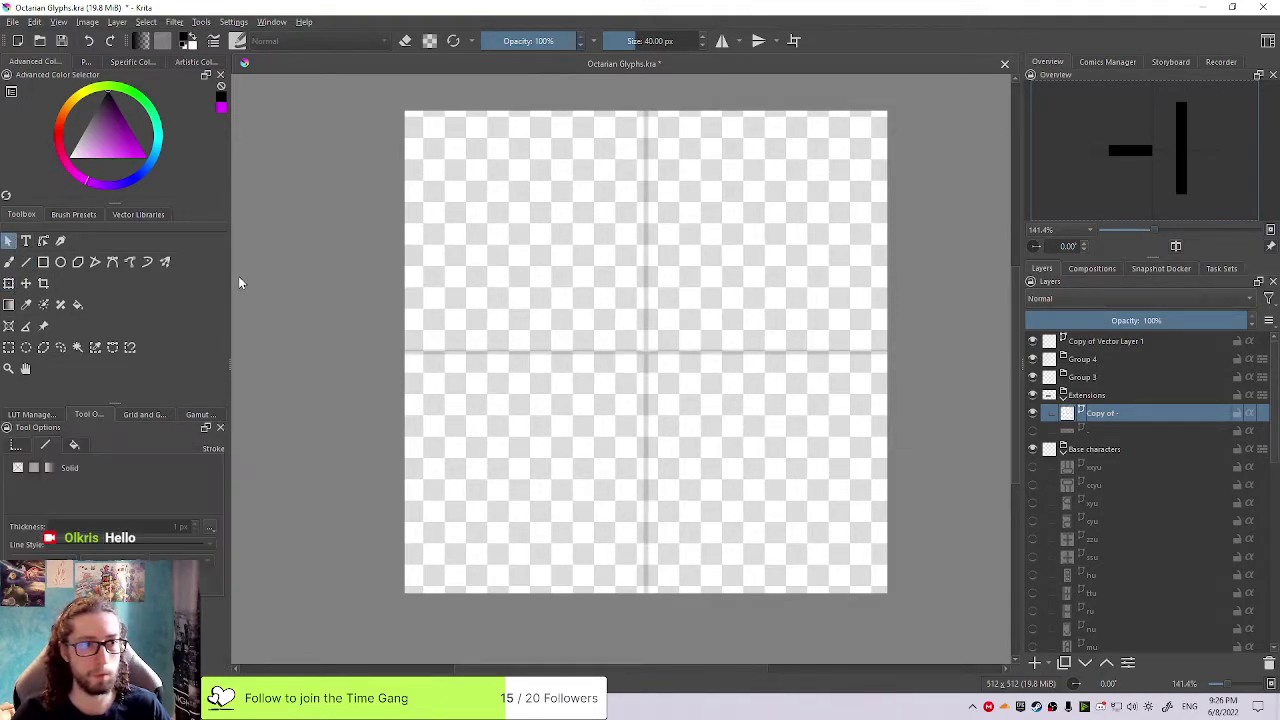
click(742, 347)
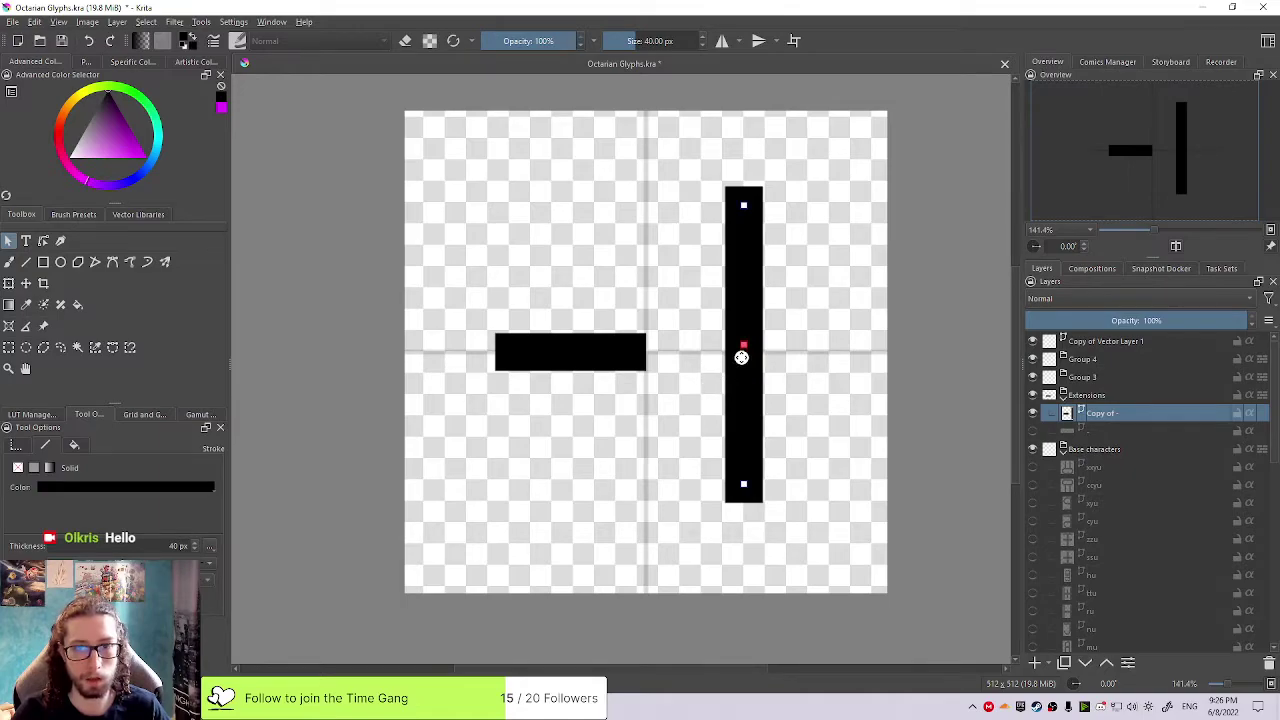
Move the vertical bar so that it is centred on the canvas's horizontal centre line, right of the horizontal bar
drag(743, 331, 650, 333)
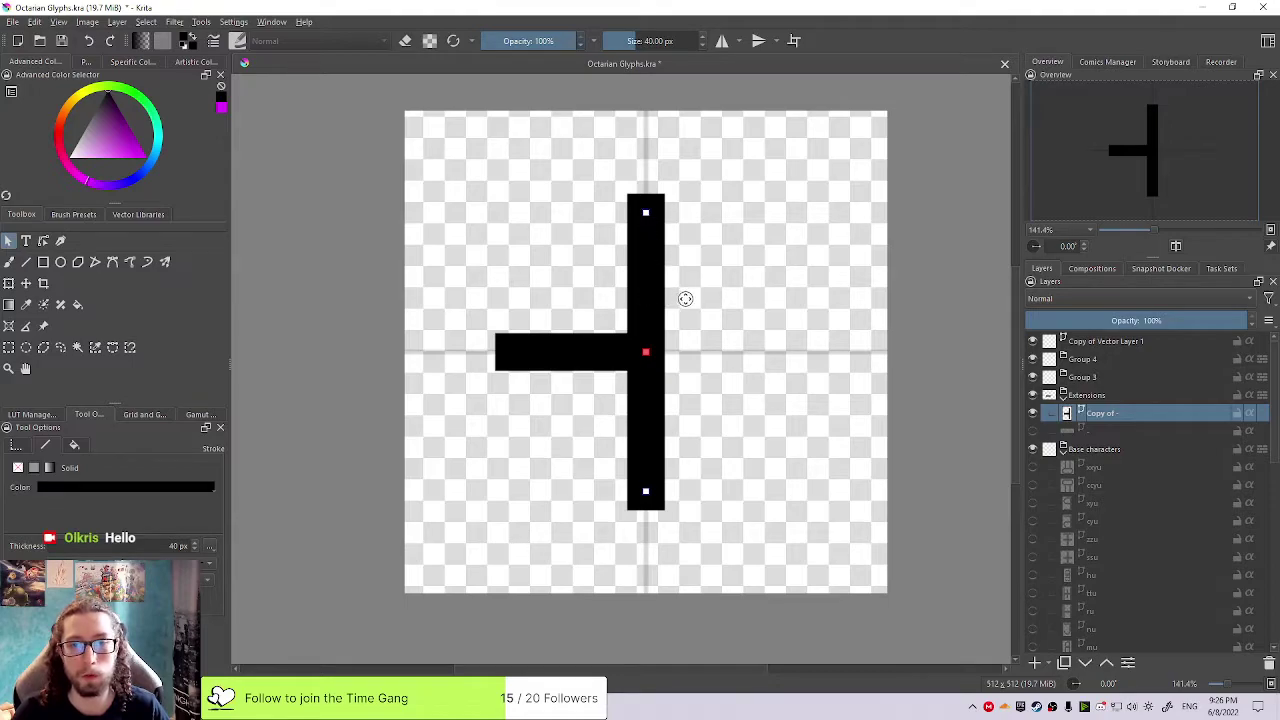
drag(648, 383, 741, 385)
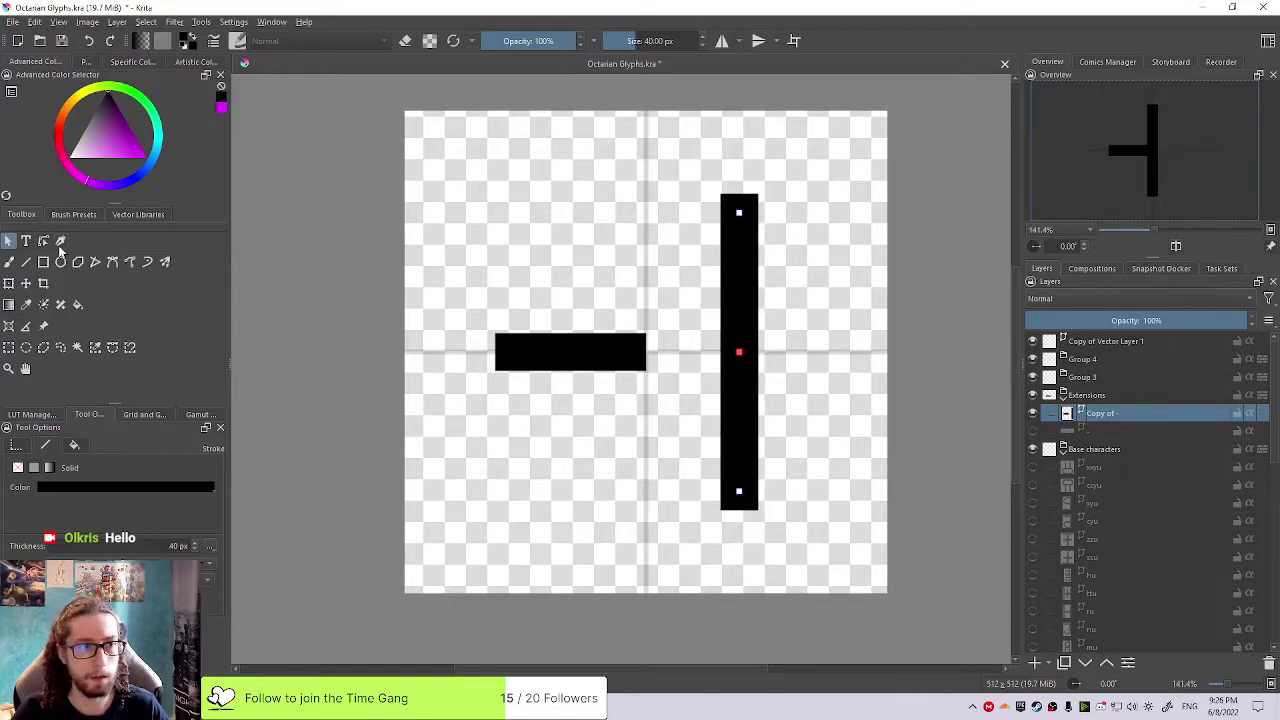
Try to bend the vertical bar into an arc meeting the horizontal bar's end, and undo the bend
click(45, 241)
drag(737, 344, 674, 357)
key(ctrl+z)
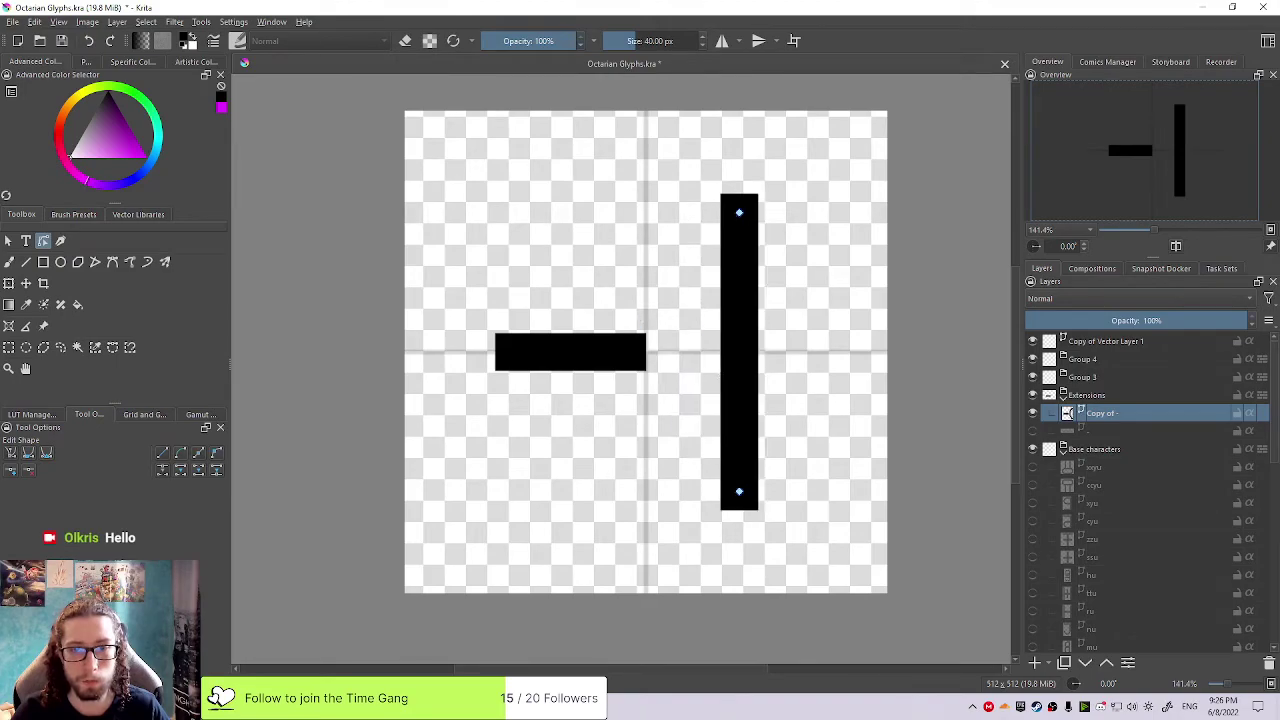
drag(738, 358, 651, 358)
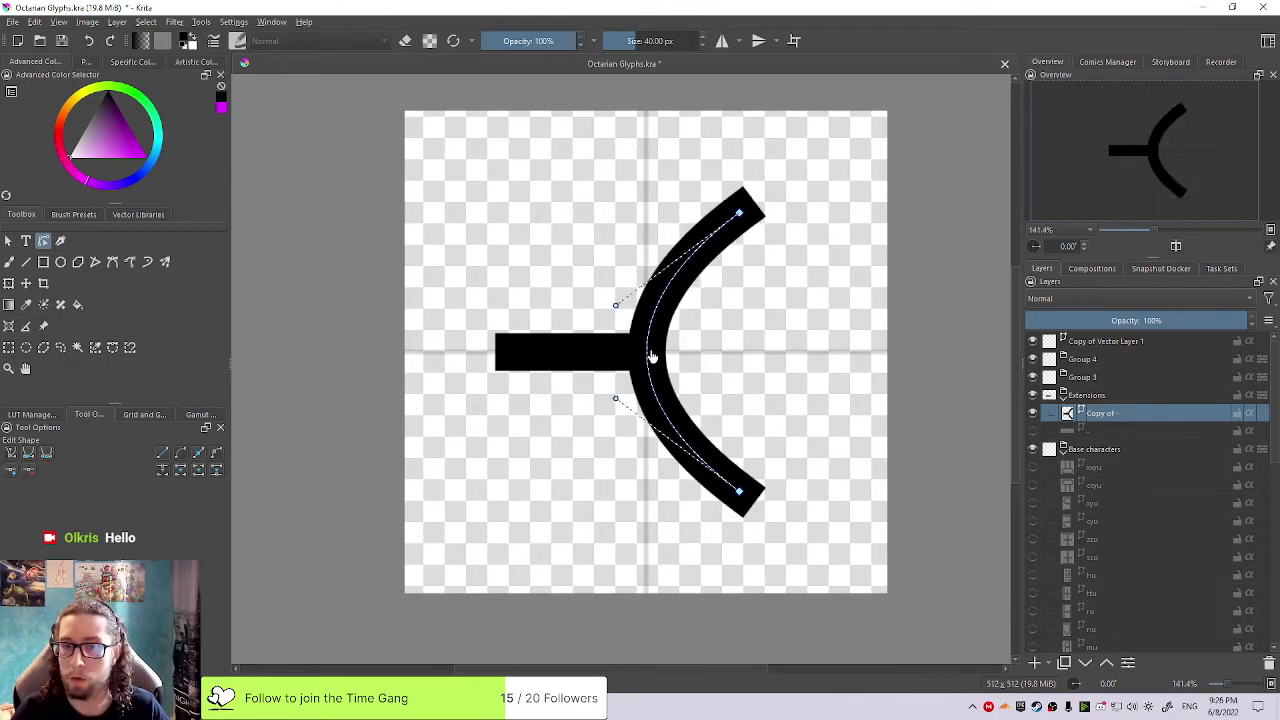
drag(652, 355, 651, 355)
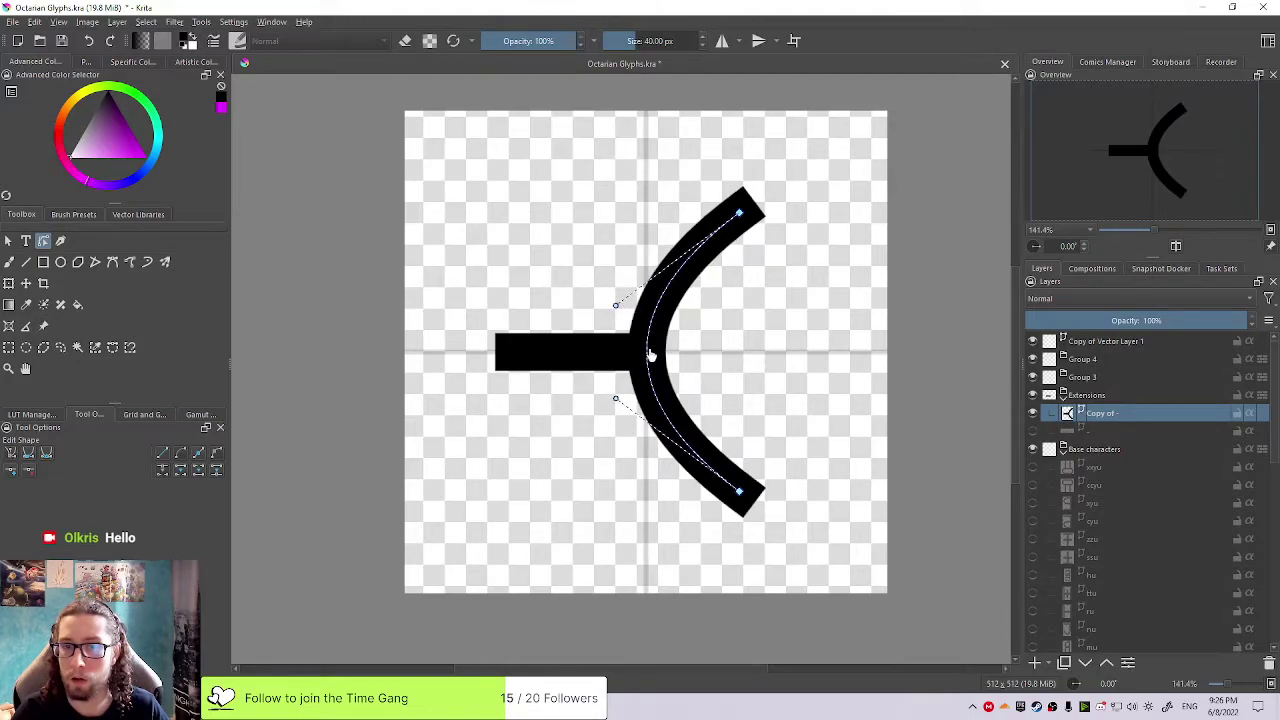
drag(648, 352, 648, 352)
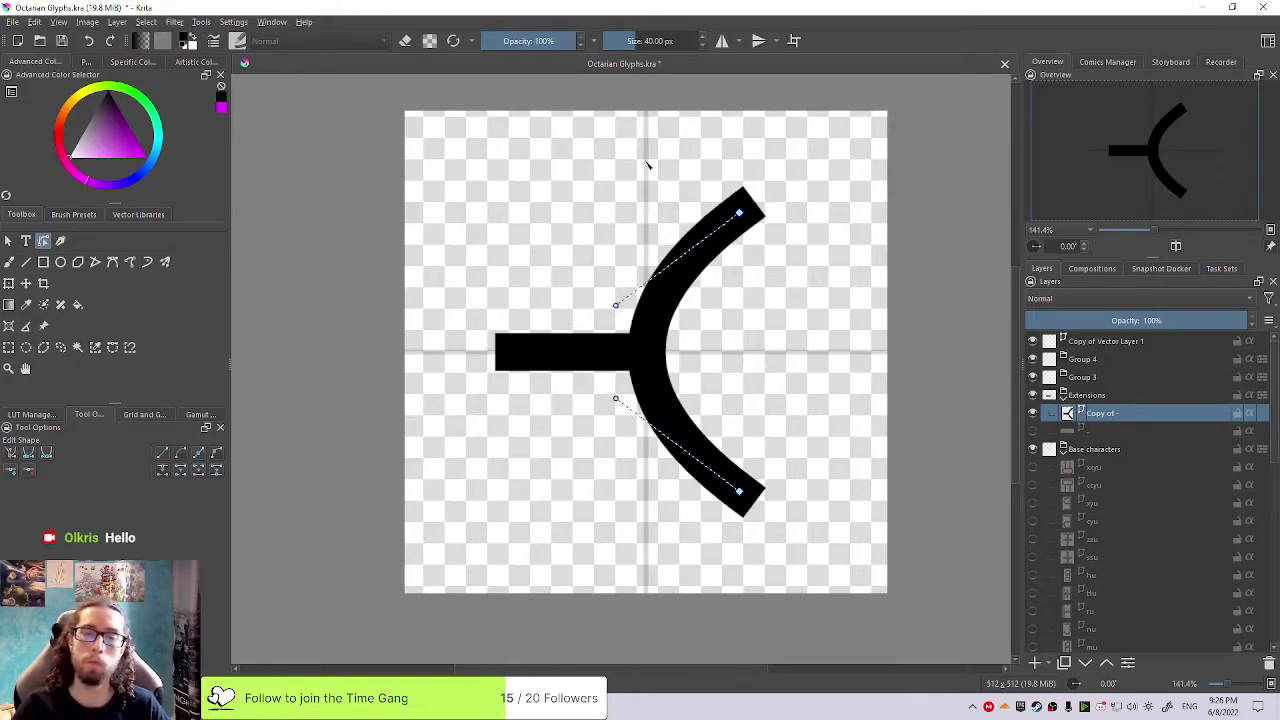
key(ctrl+z)
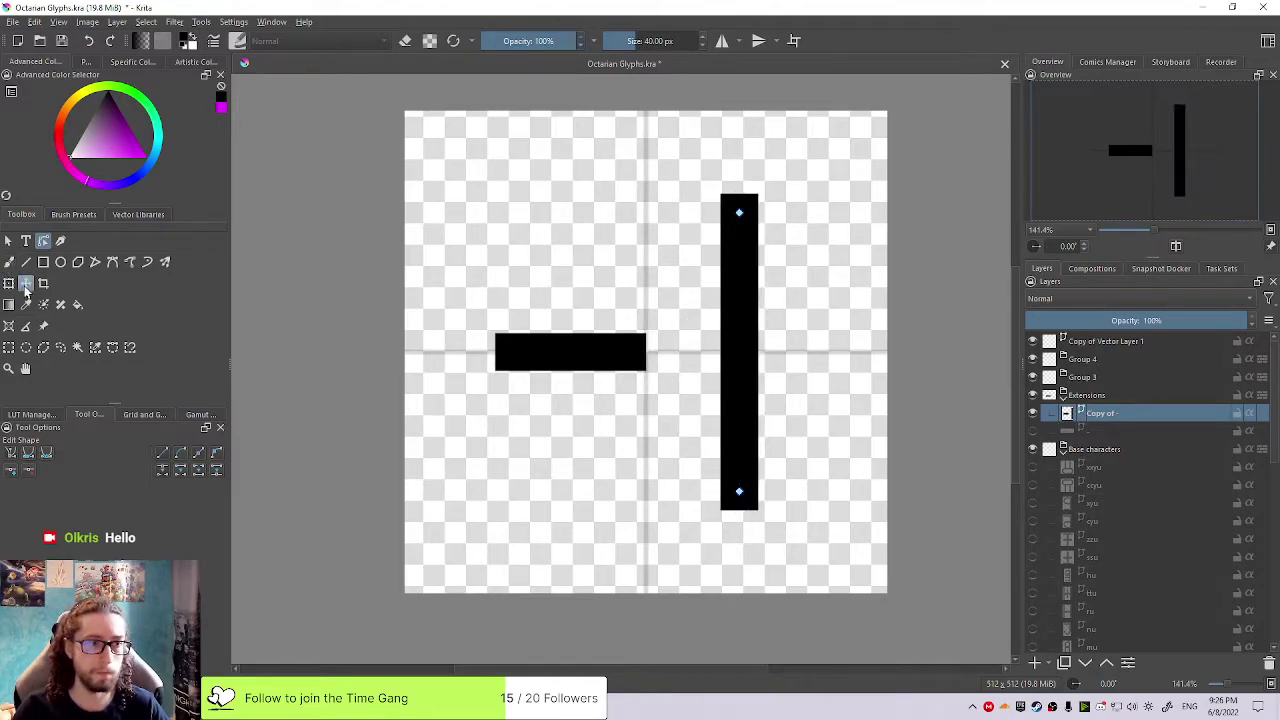
Lengthen the vertical bar and recentre it on the horizontal centre line, slightly closer to the horizontal bar
click(8, 241)
drag(739, 211, 739, 167)
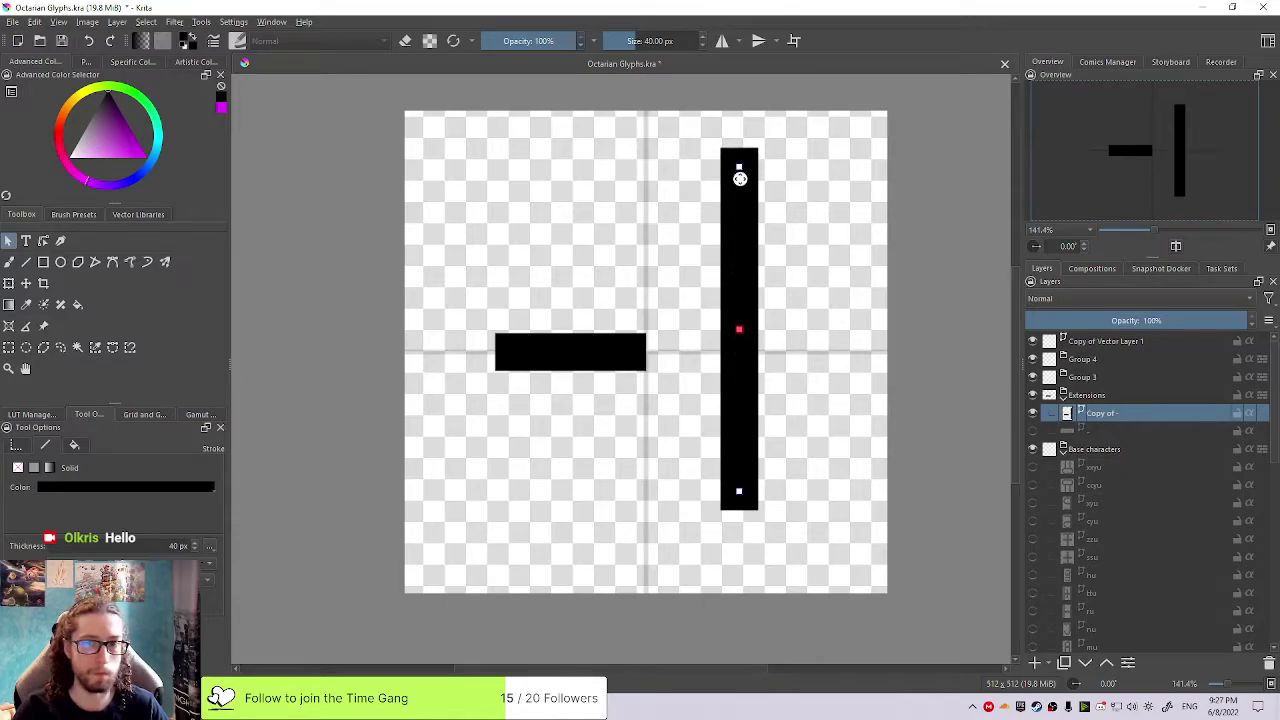
drag(737, 220, 728, 247)
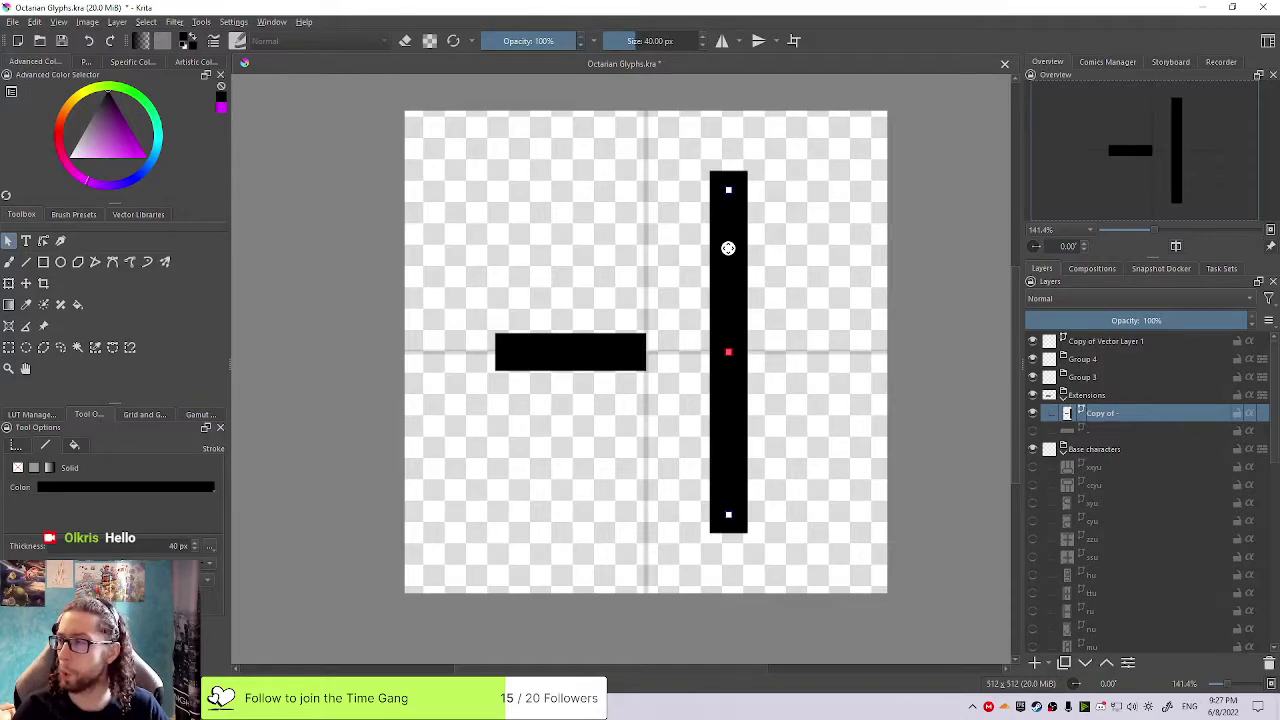
drag(728, 248, 731, 247)
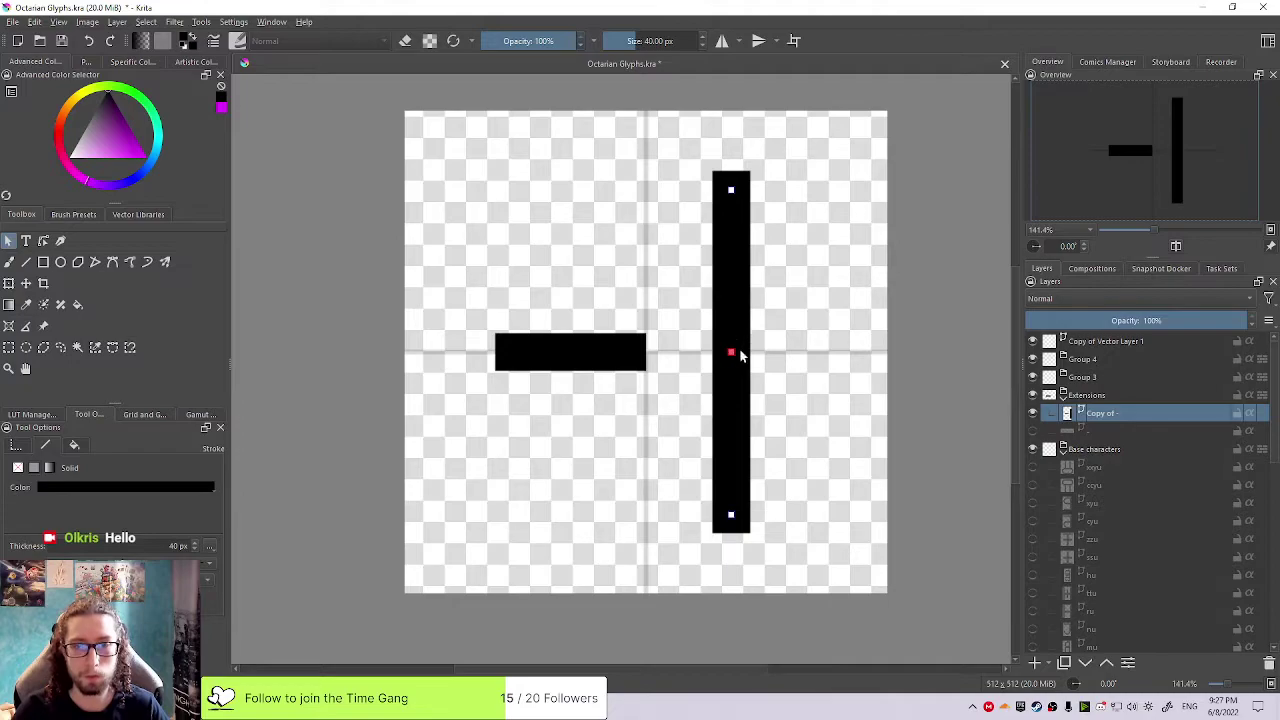
Bend the vertical bar into an arc whose middle joins the horizontal bar's end at the canvas centre
click(43, 241)
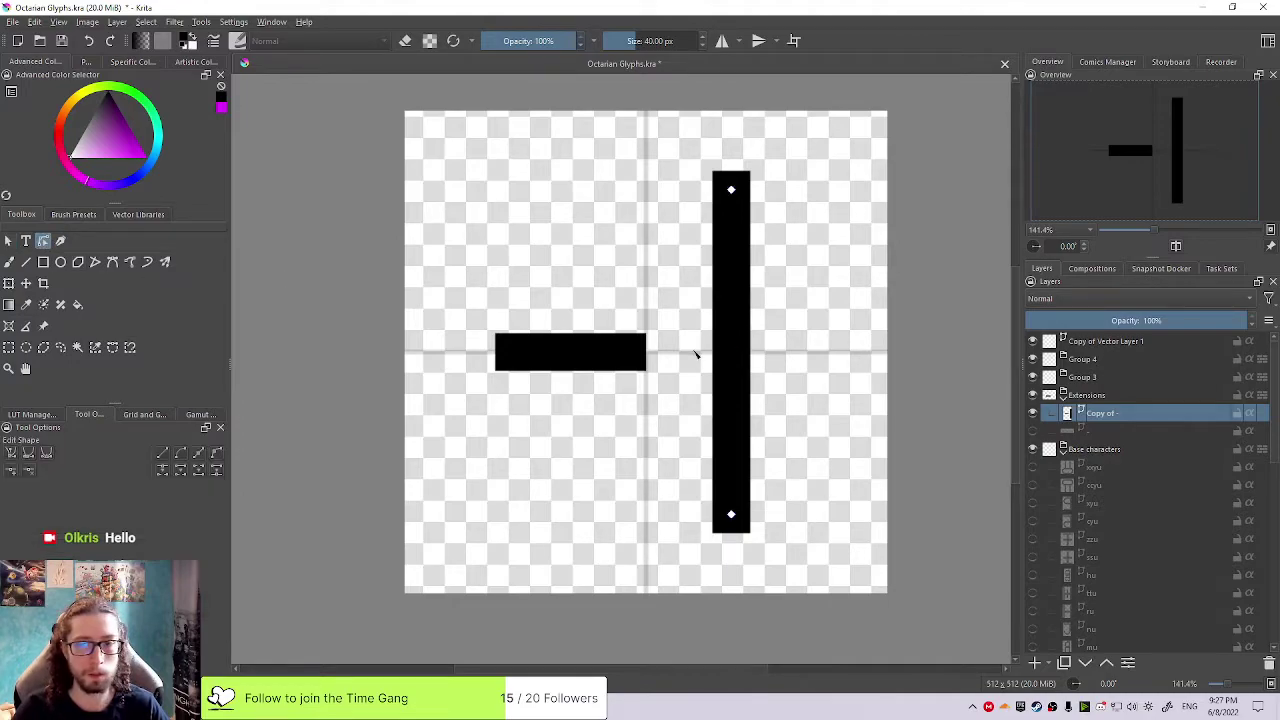
drag(732, 358, 660, 356)
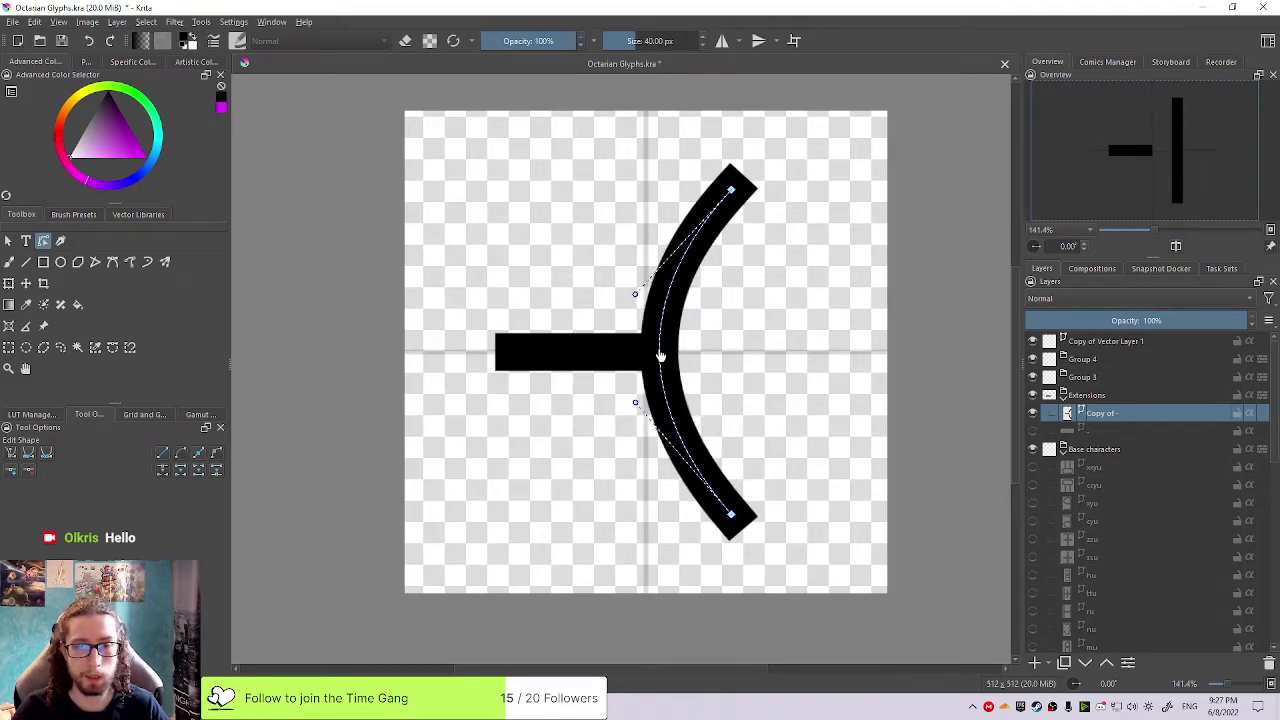
drag(660, 356, 647, 357)
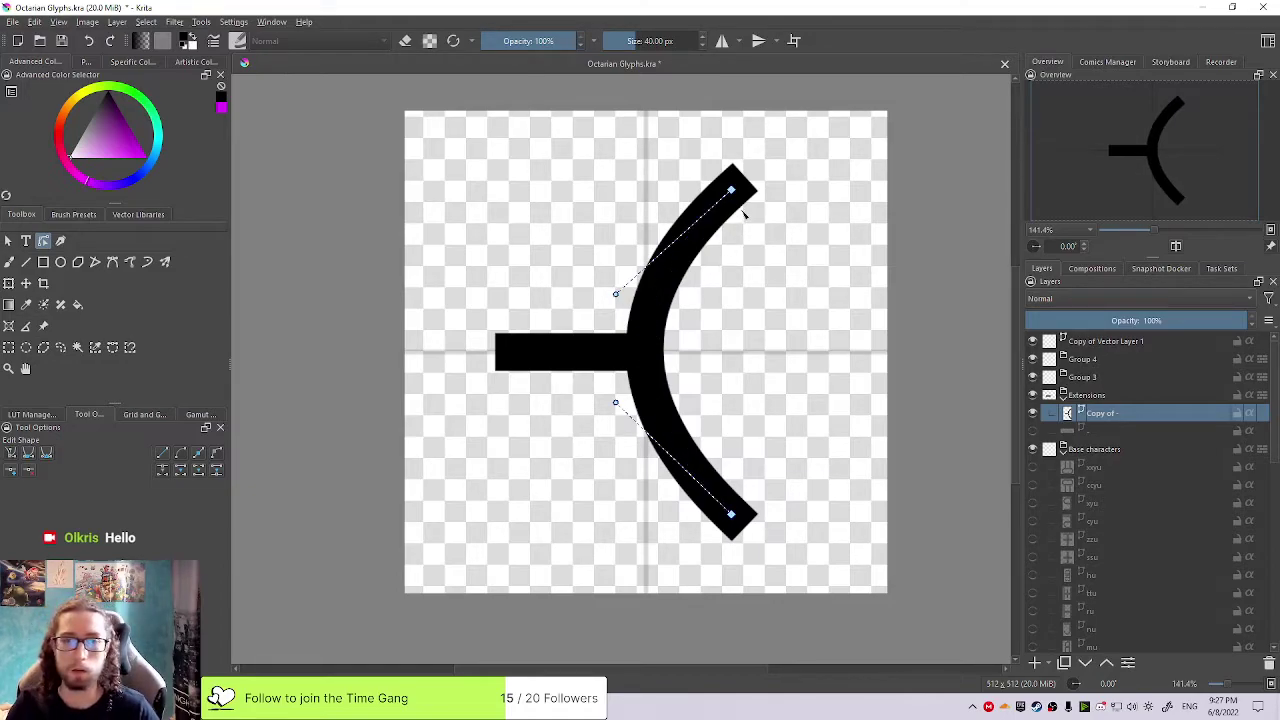
Reduce the arc's height and width, keeping it vertically centred and joined to the end of the horizontal bar
click(8, 241)
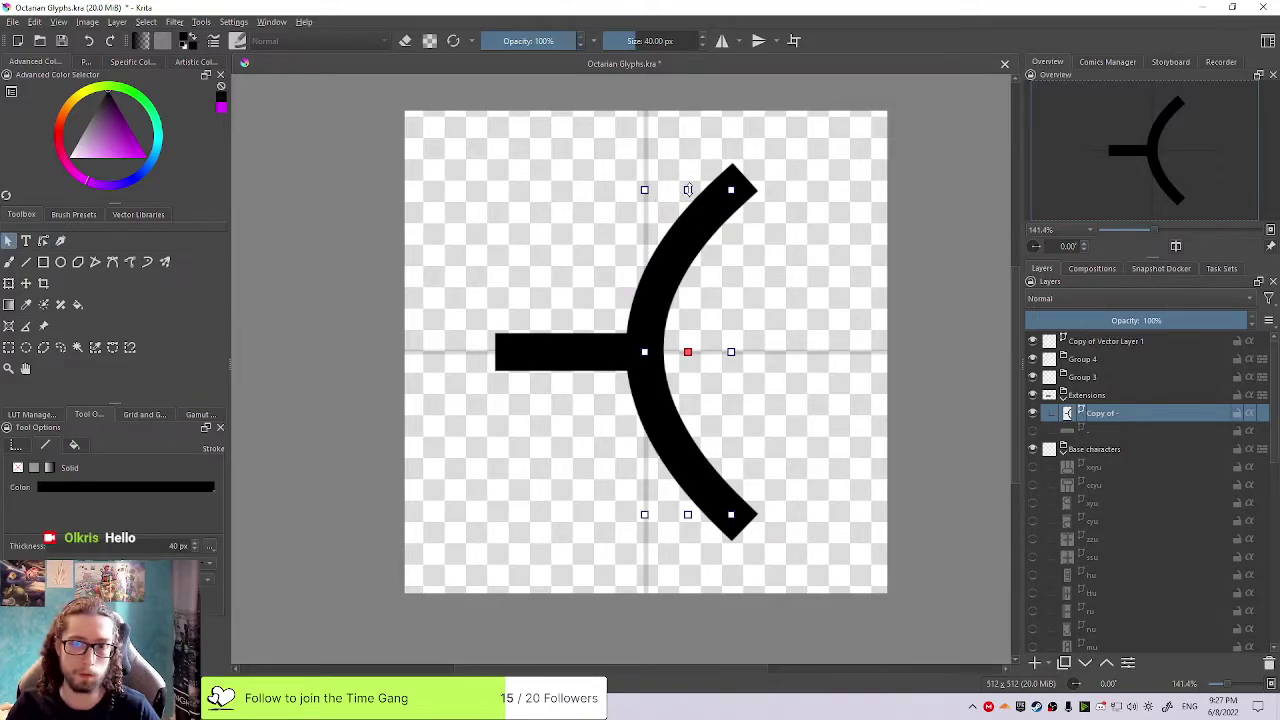
mouse_move(687, 189)
mouse_down()
mouse_move(687, 323)
mouse_move(687, 214)
mouse_up()
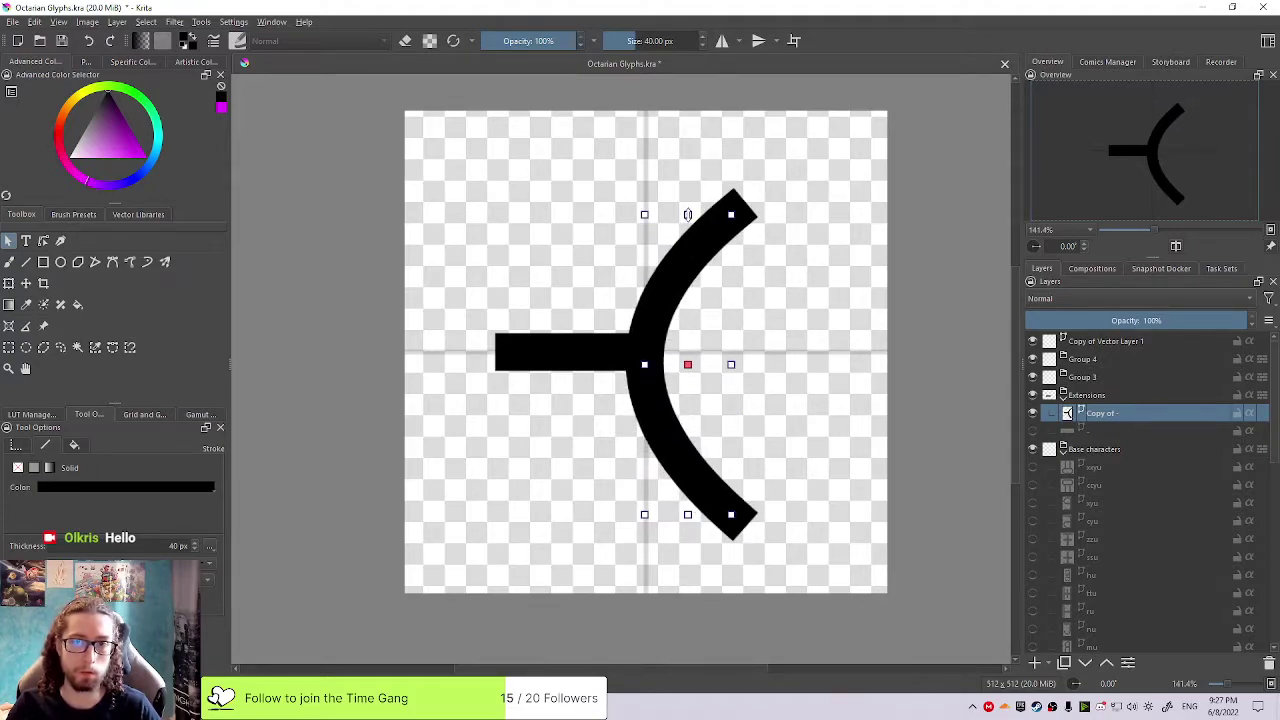
drag(687, 214, 687, 253)
drag(707, 333, 707, 305)
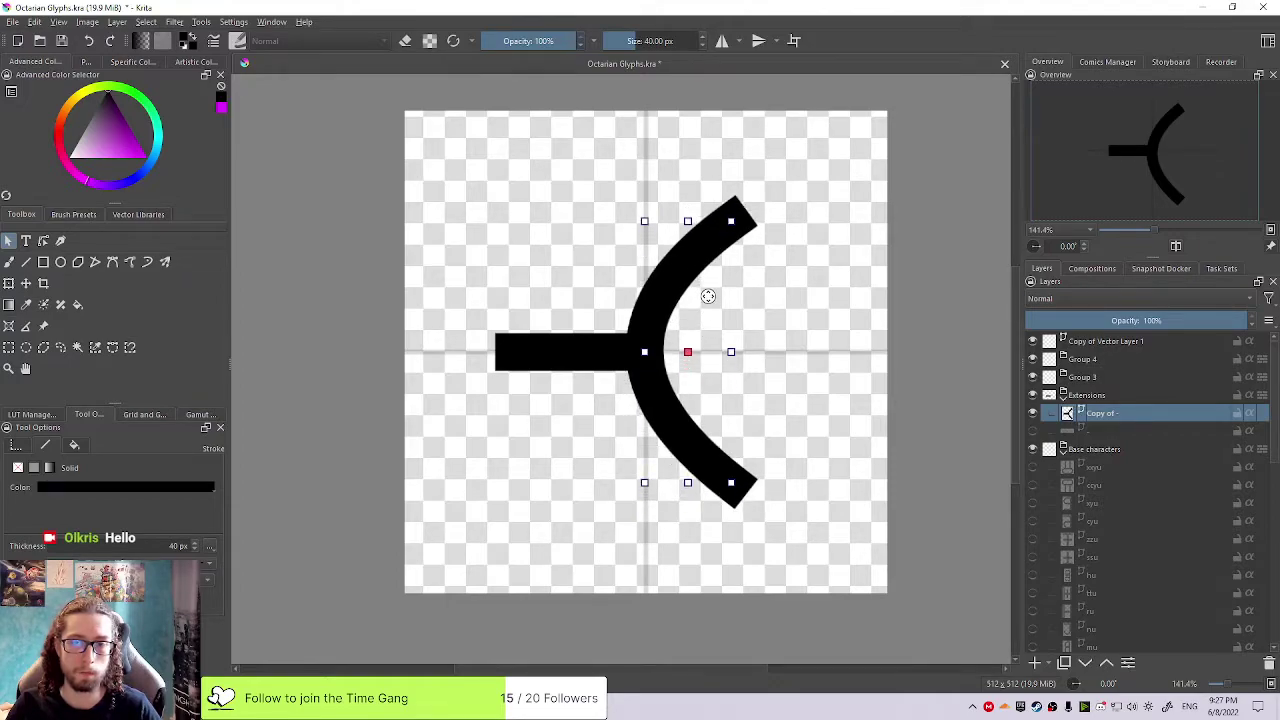
drag(727, 349, 716, 338)
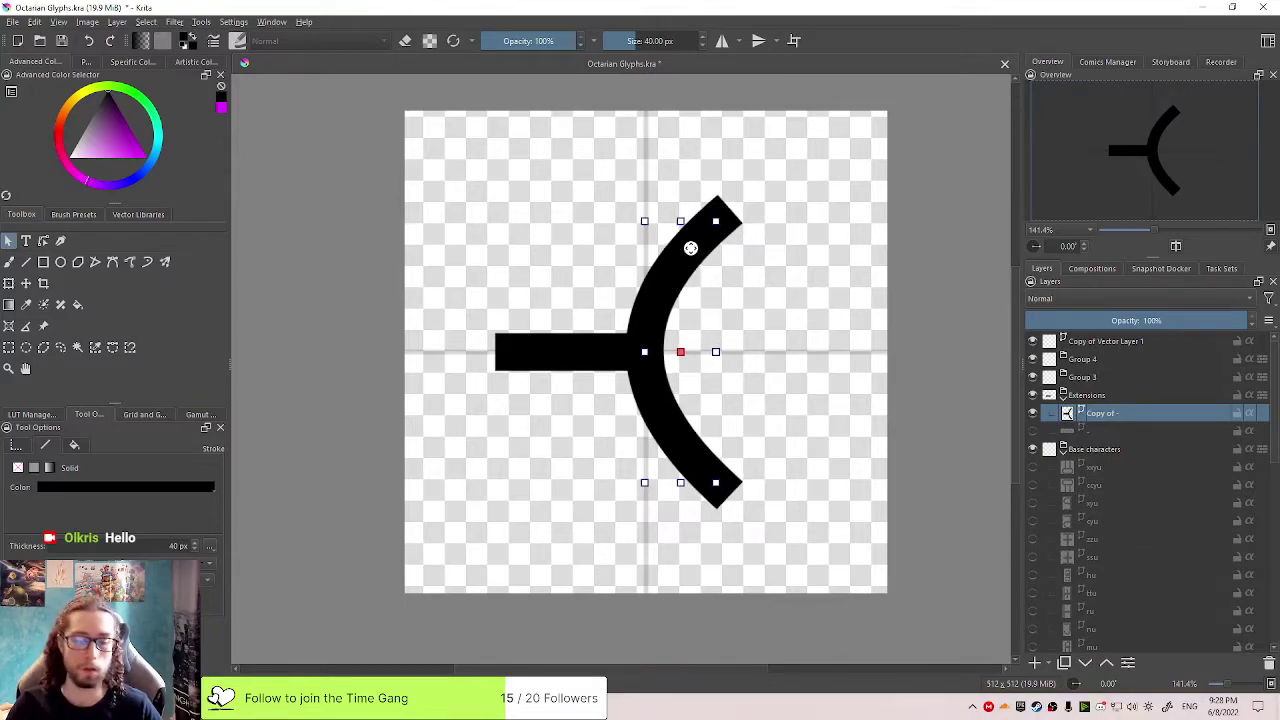
Select the arc and horizontal bar together and shift them right so the whole glyph is centred on the canvas
double_click(692, 248)
drag(773, 188, 856, 84)
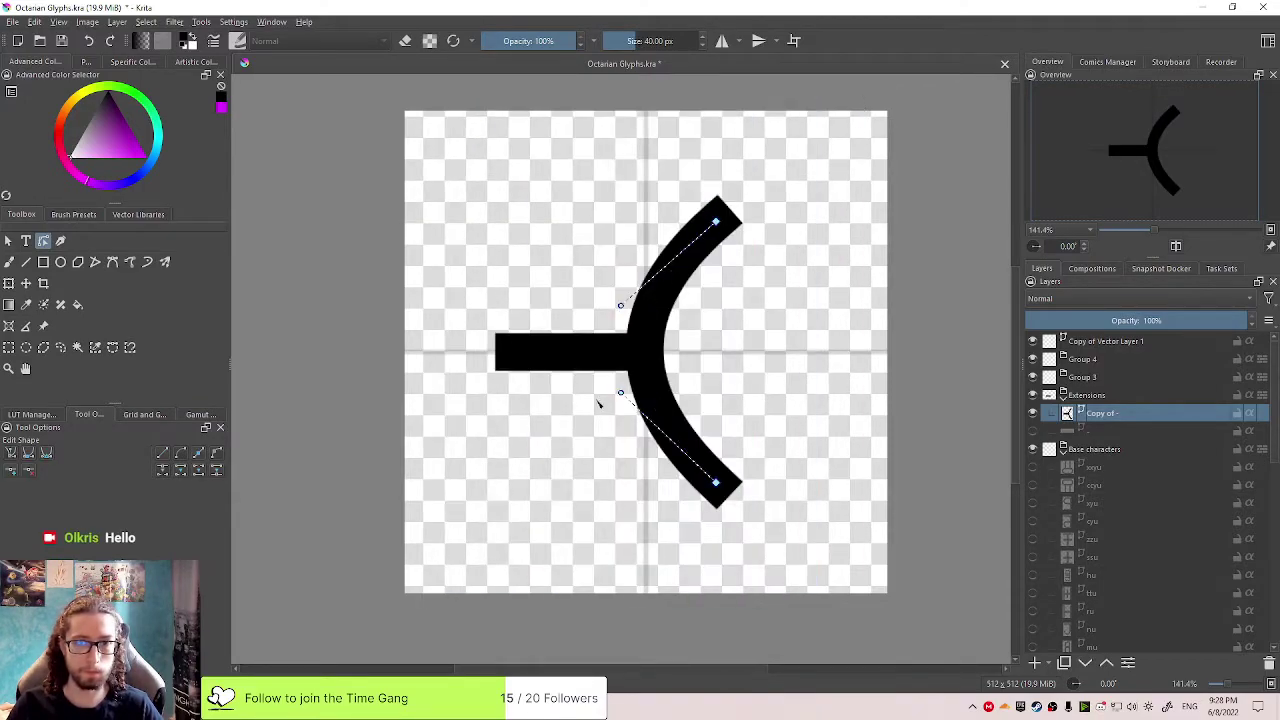
click(8, 241)
drag(467, 551, 558, 500)
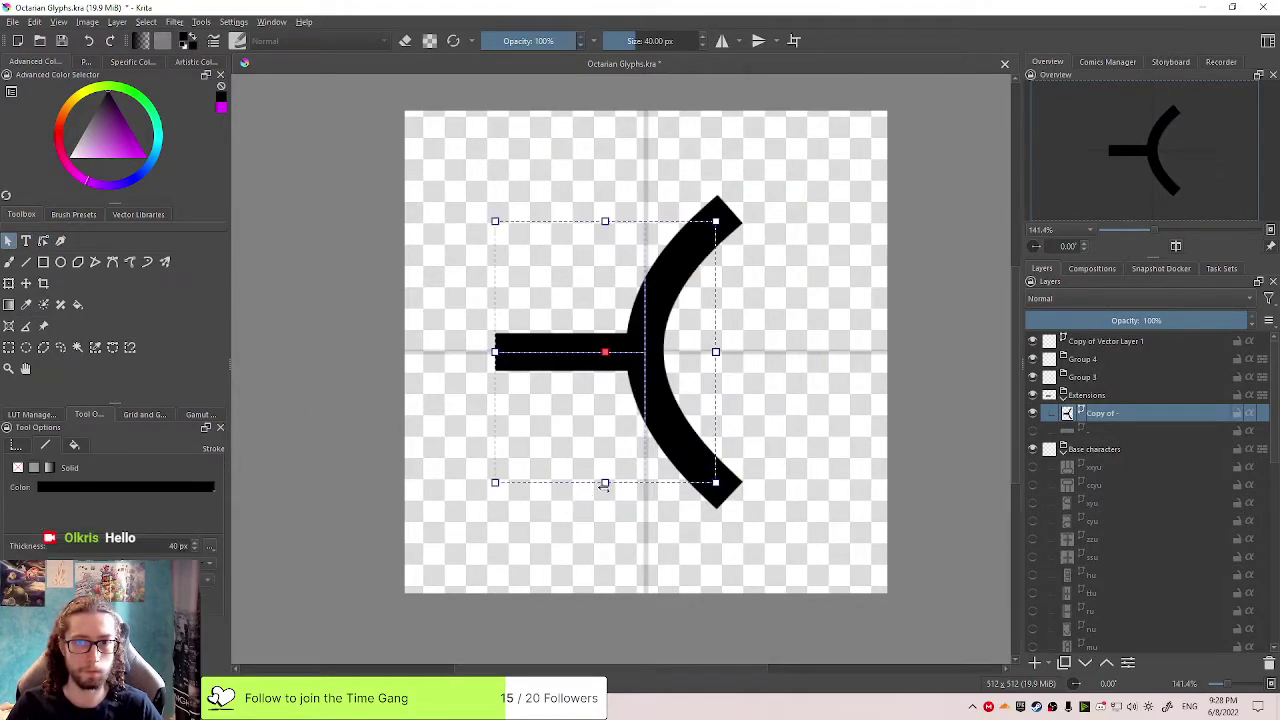
drag(663, 350, 704, 349)
double_click(704, 349)
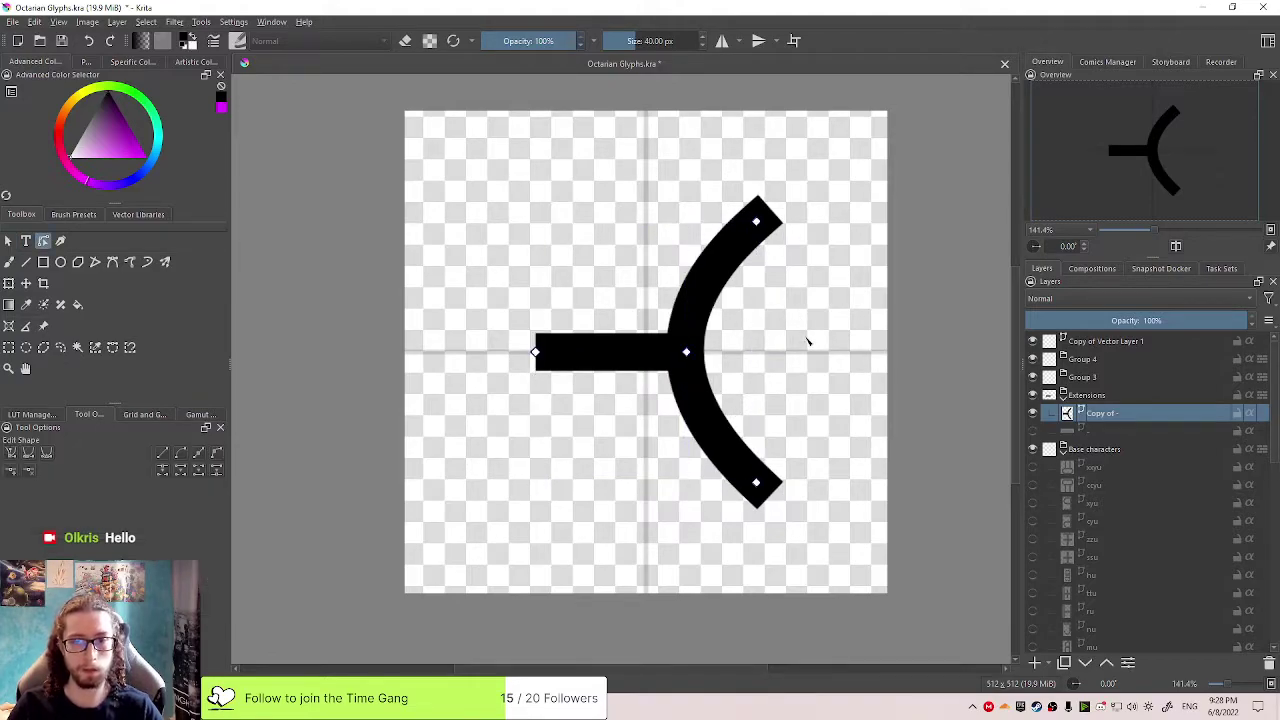
scroll(831, 423, down, 2)
drag(881, 411, 780, 488)
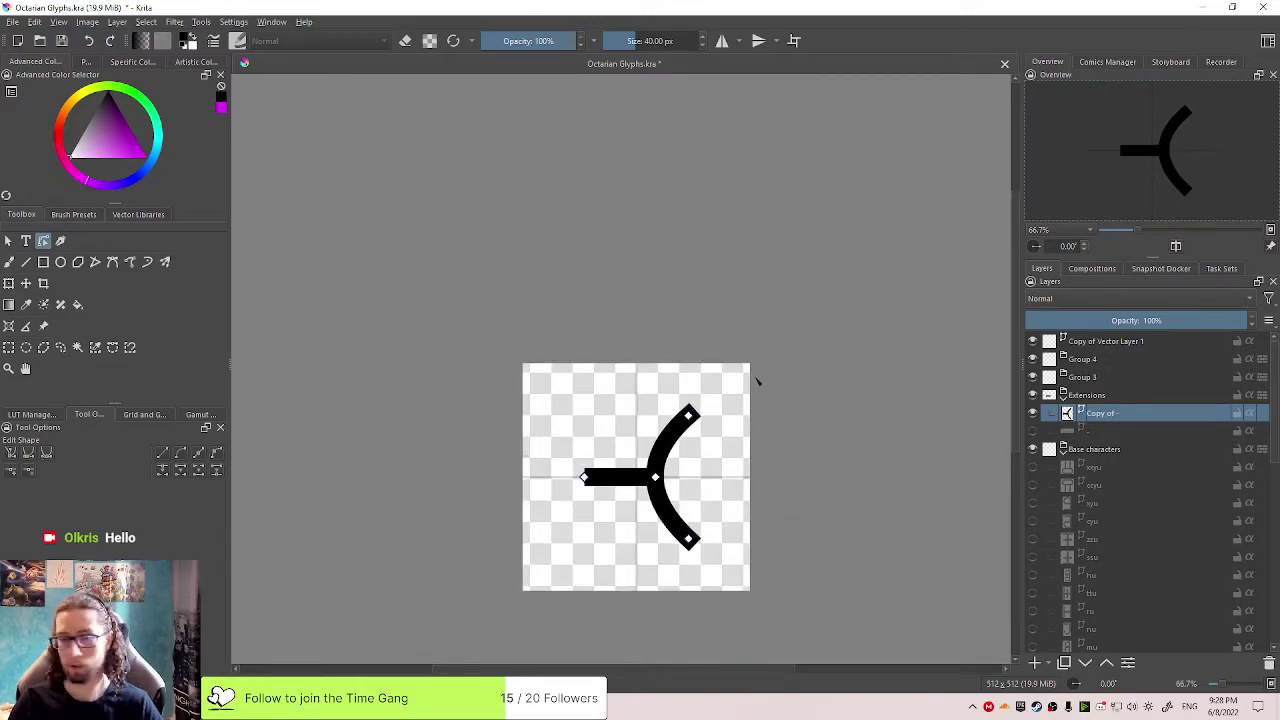
scroll(751, 439, down, 3)
scroll(751, 439, up, 4)
key(Return)
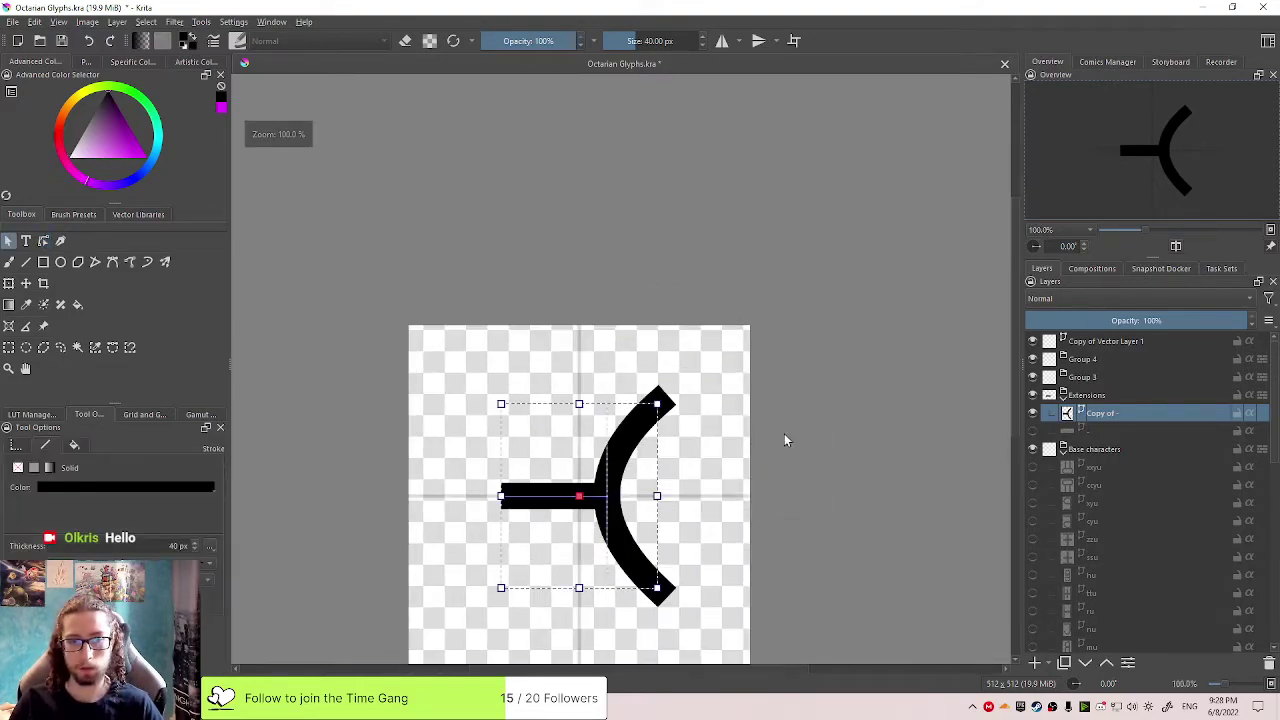
click(12, 262)
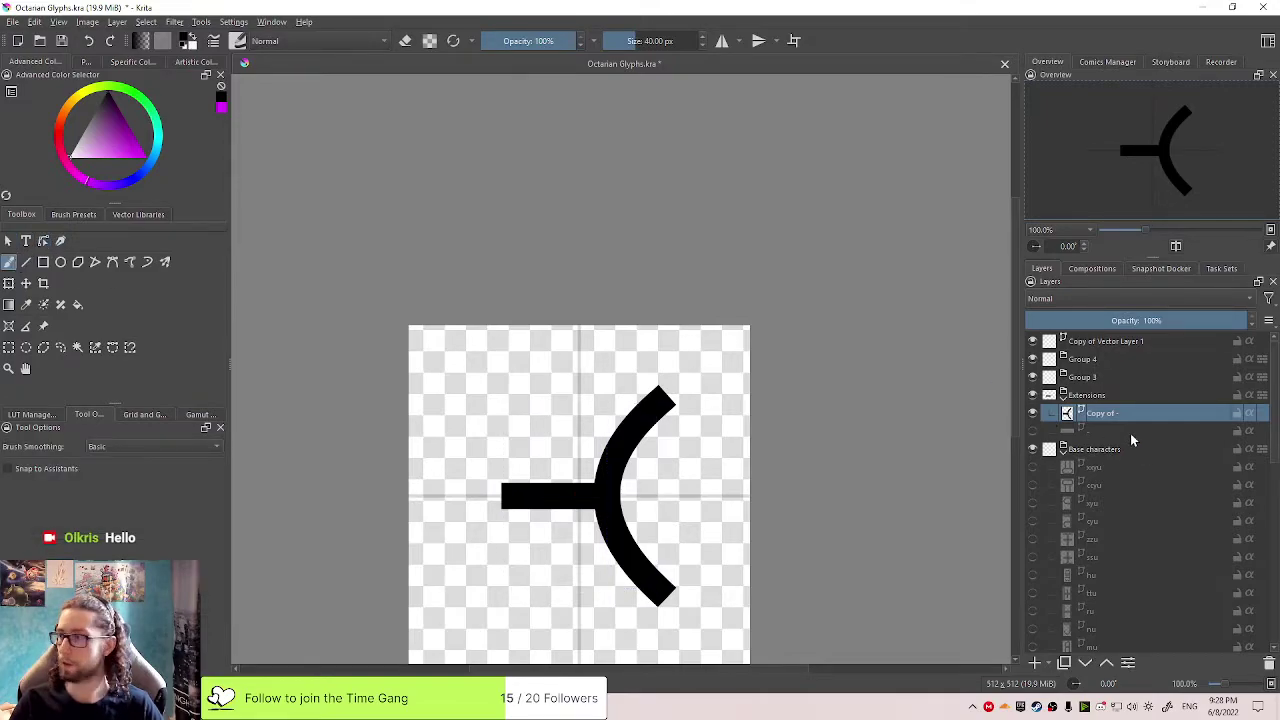
Hide the finished glyph's layer in the Extensions group and rename it "-yu"
mouse_move(1120, 375)
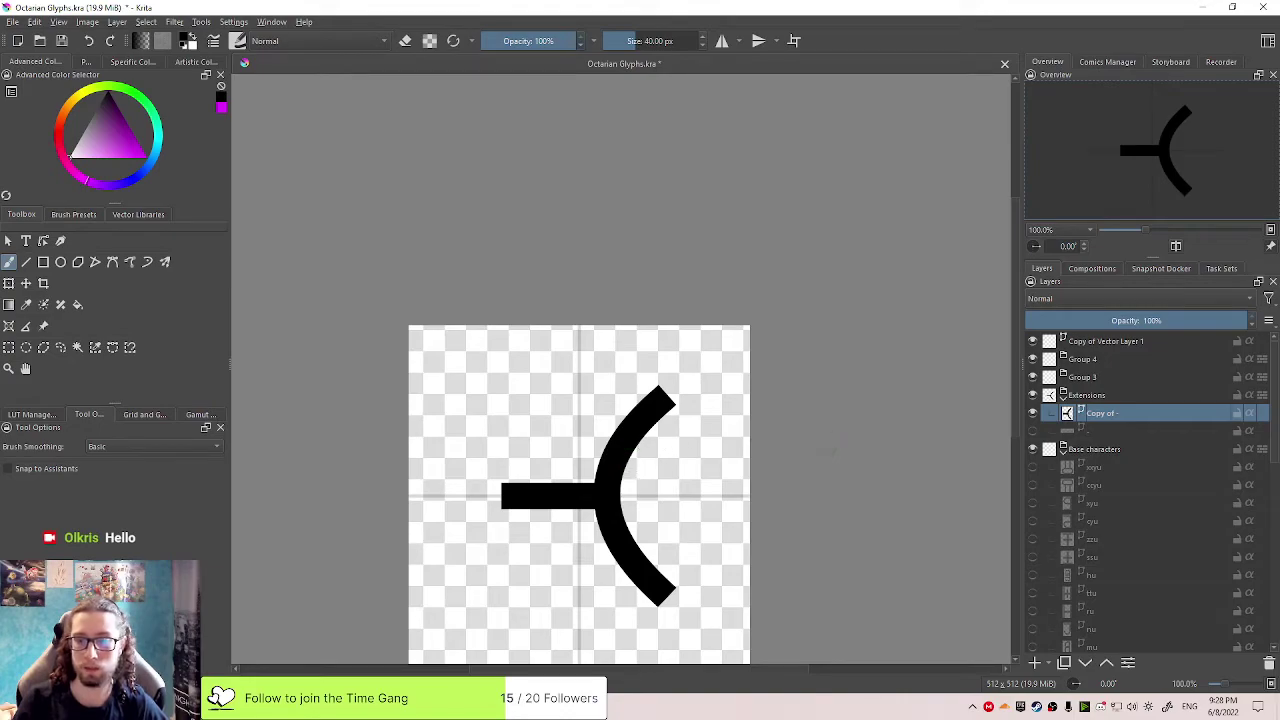
click(1067, 430)
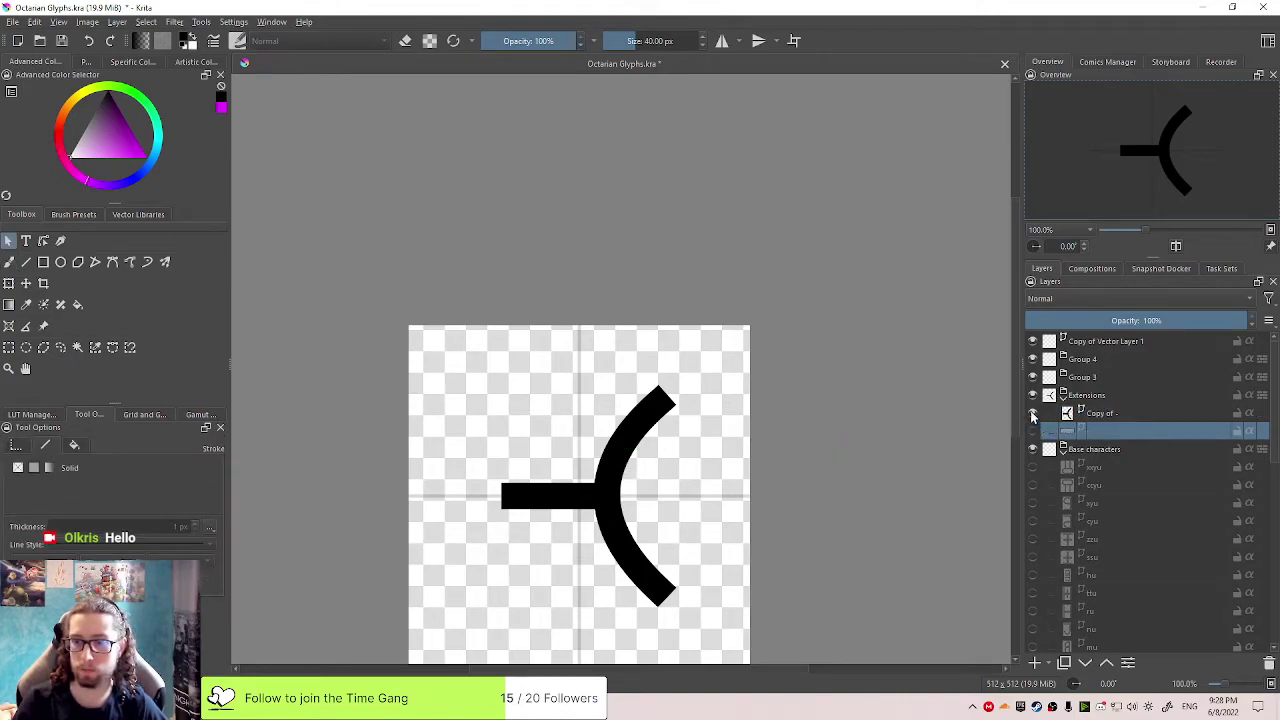
click(1032, 413)
double_click(1100, 413)
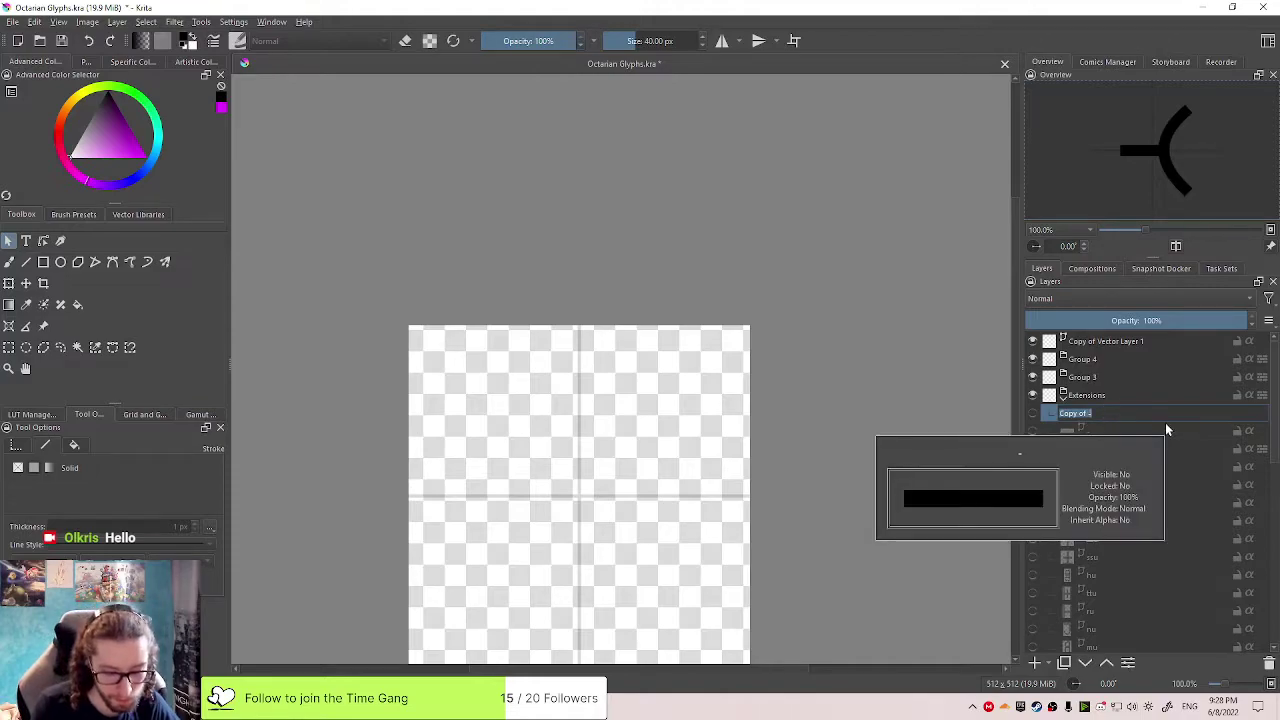
text(-yu)
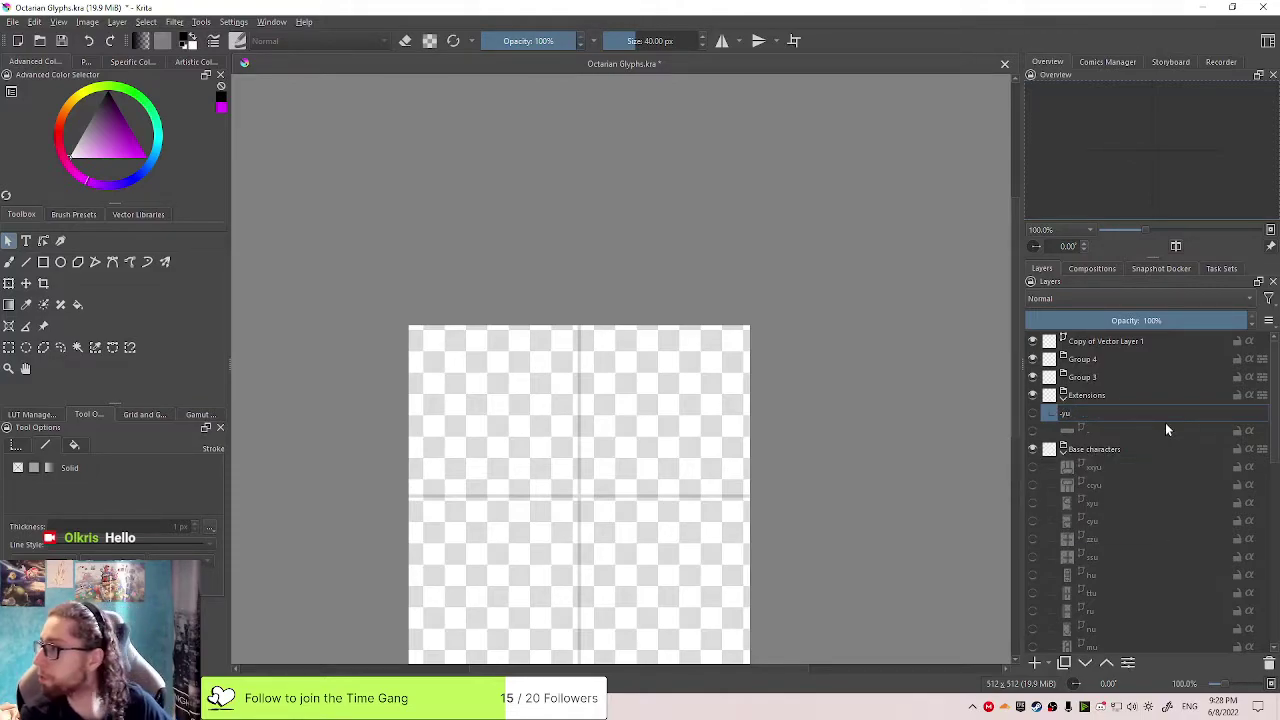
key(Return)
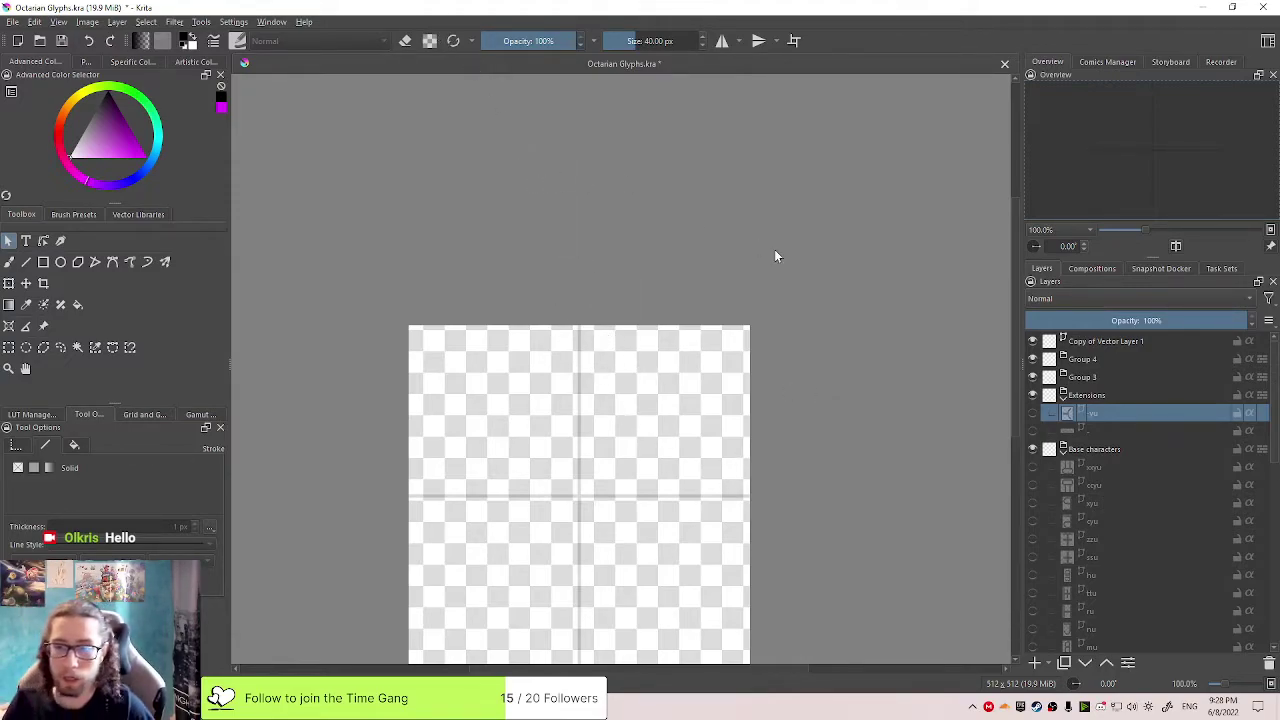
Duplicate the plain horizontal bar layer "-" five times and move all the copies above the "-yu" layer
click(1092, 432)
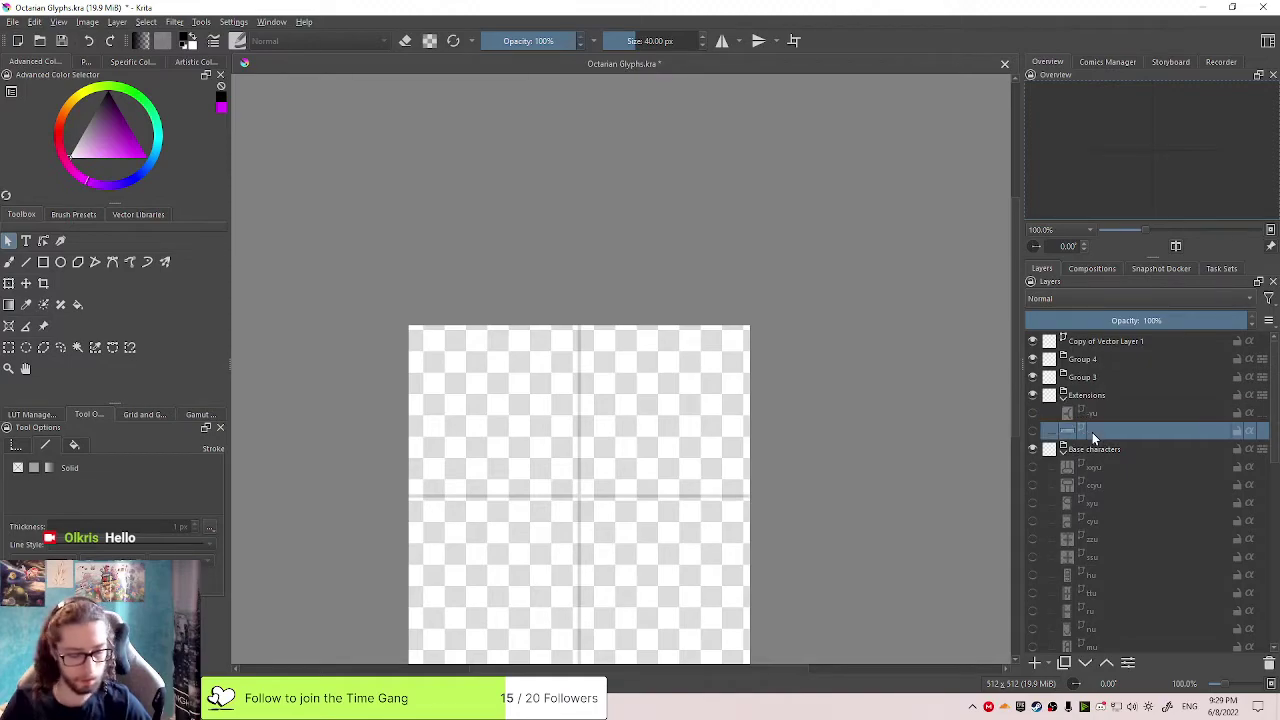
key(ctrl+j)
key(ctrl+j)
key(ctrl+j)
key(ctrl+j)
key(ctrl+j)
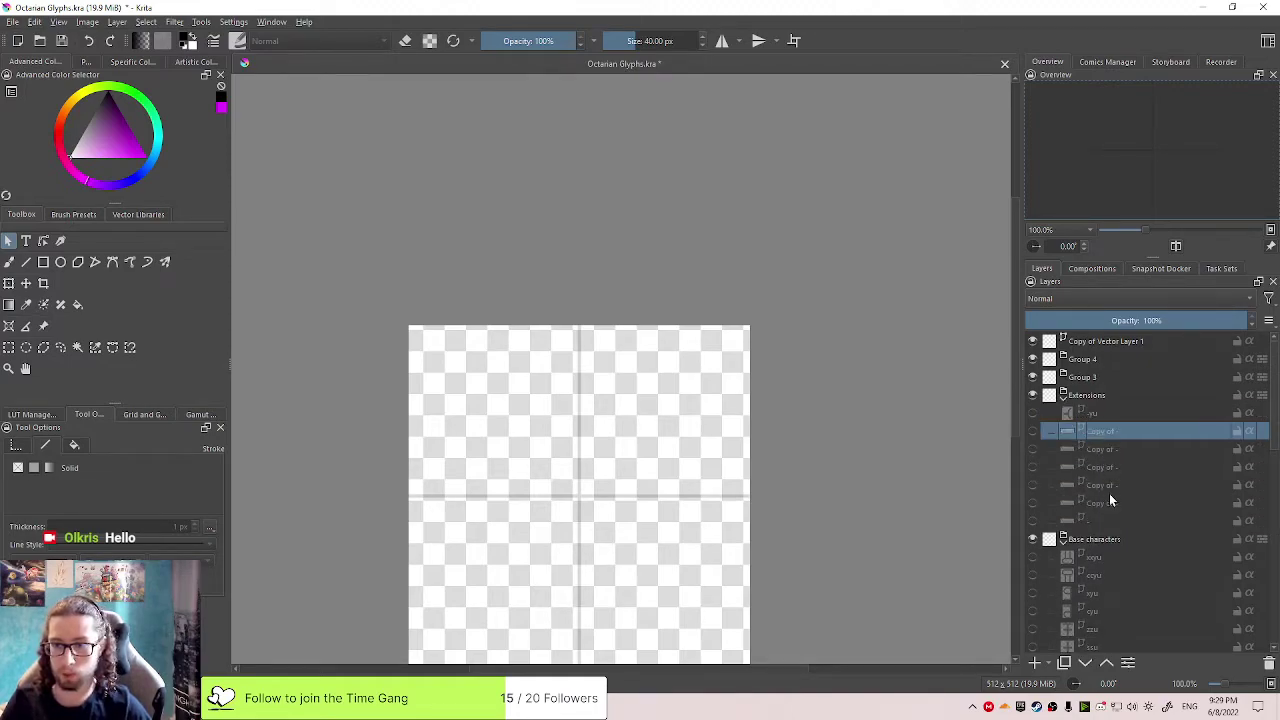
shift+click(1109, 497)
drag(1105, 433, 1106, 414)
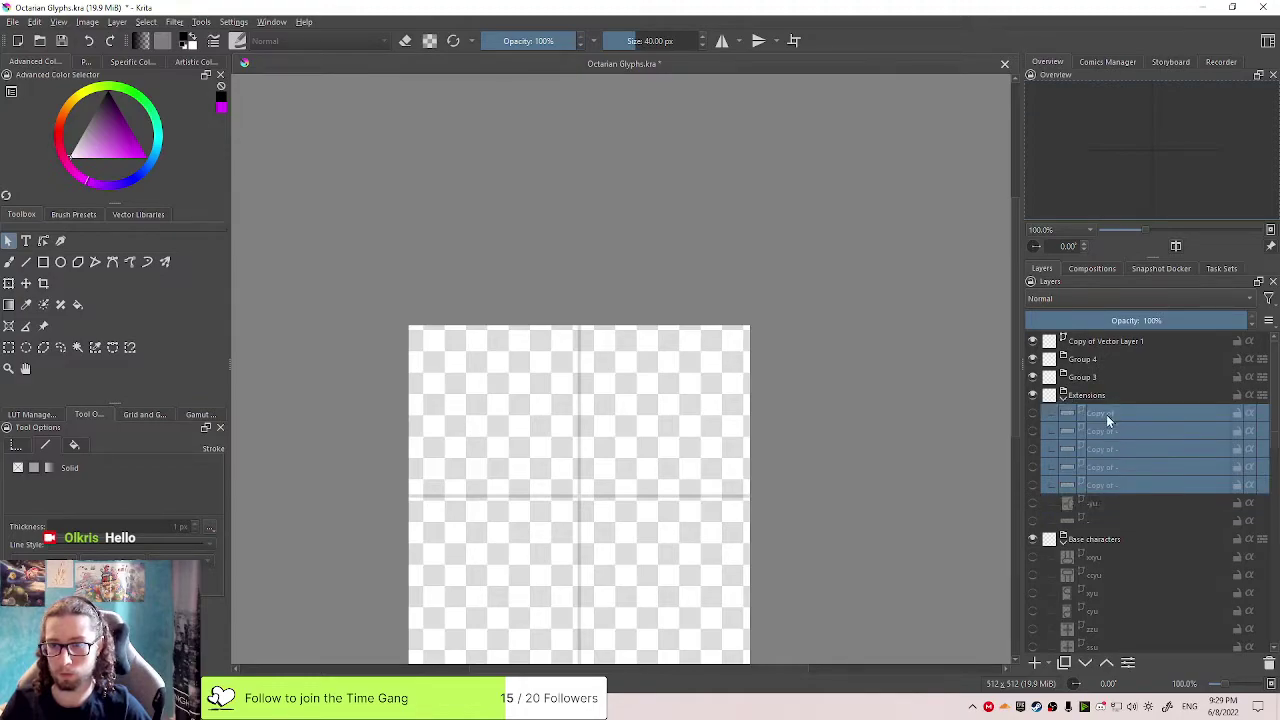
Rename the lowest copied layer, directly above "-yu", to "-ya" and make it visible
double_click(1104, 484)
text(ya)
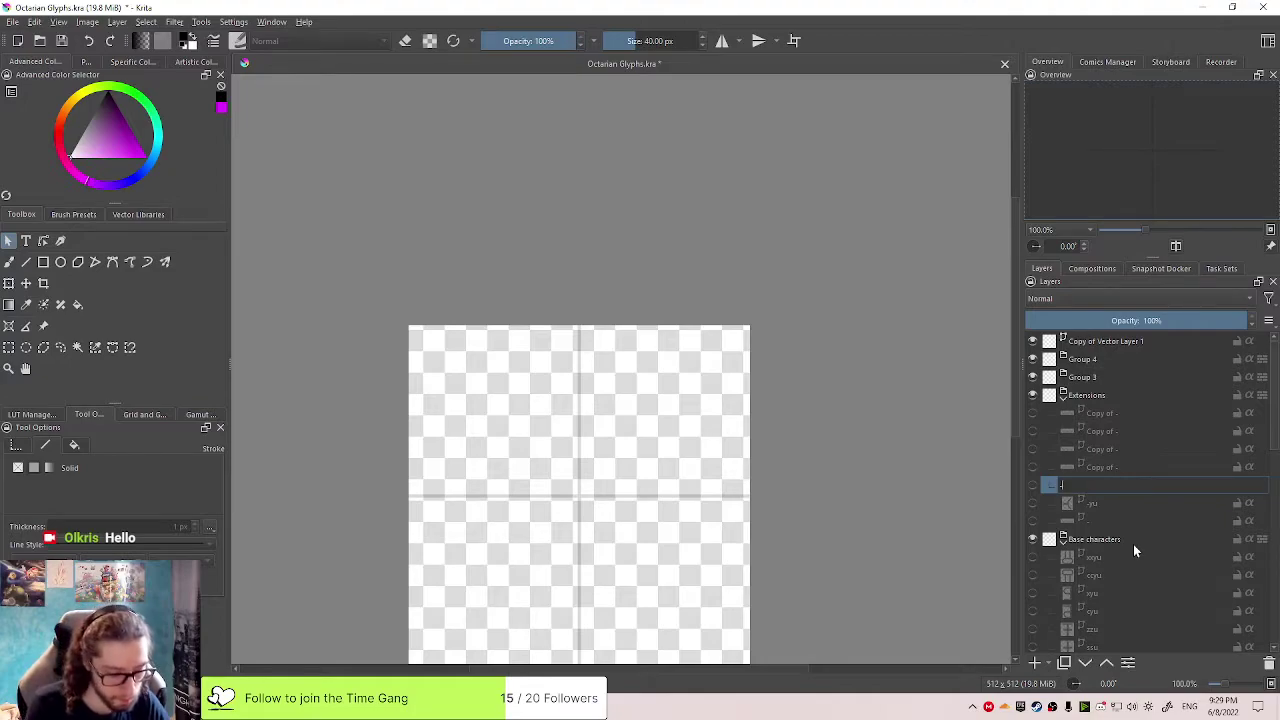
key(Return)
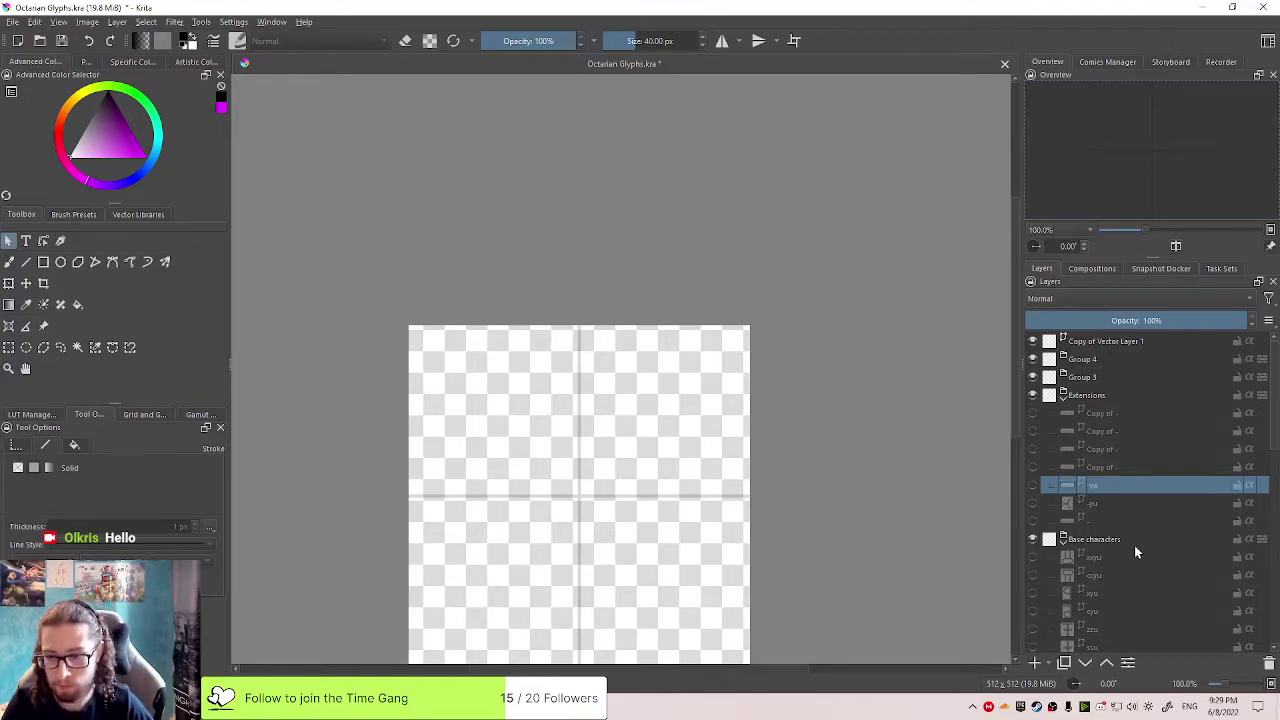
drag(809, 542, 831, 443)
scroll(671, 409, up, 1)
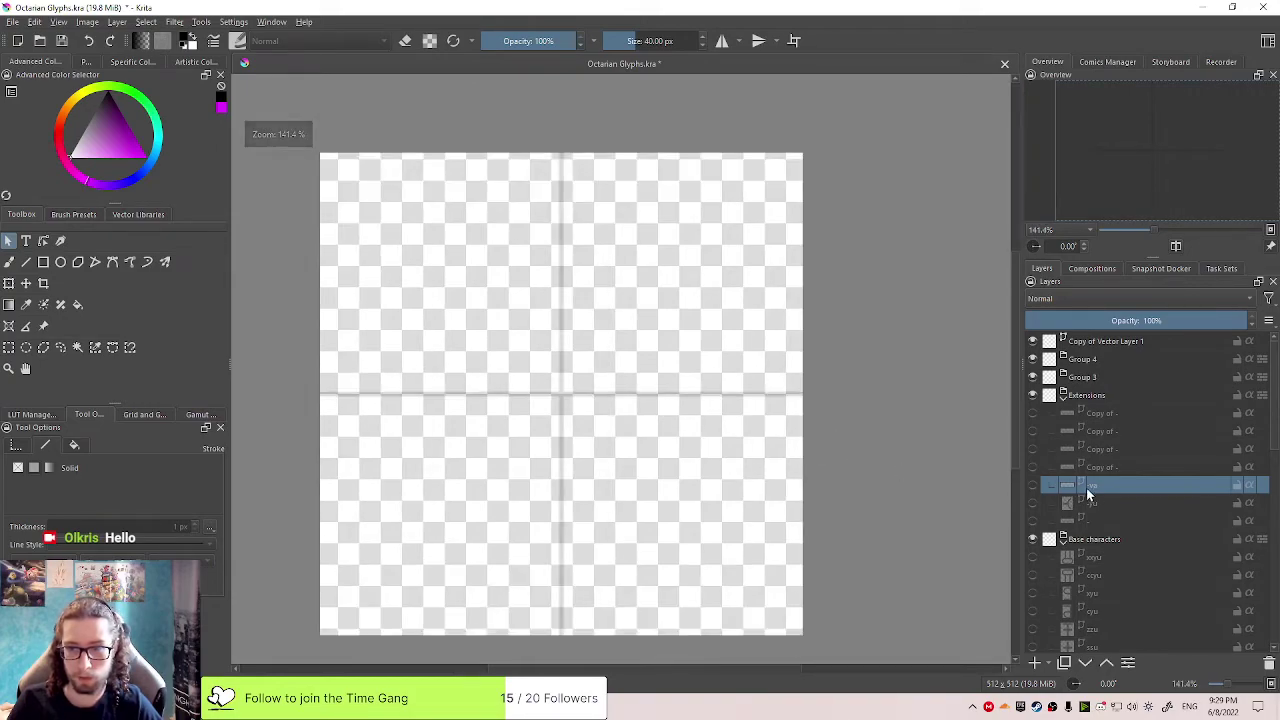
click(1033, 485)
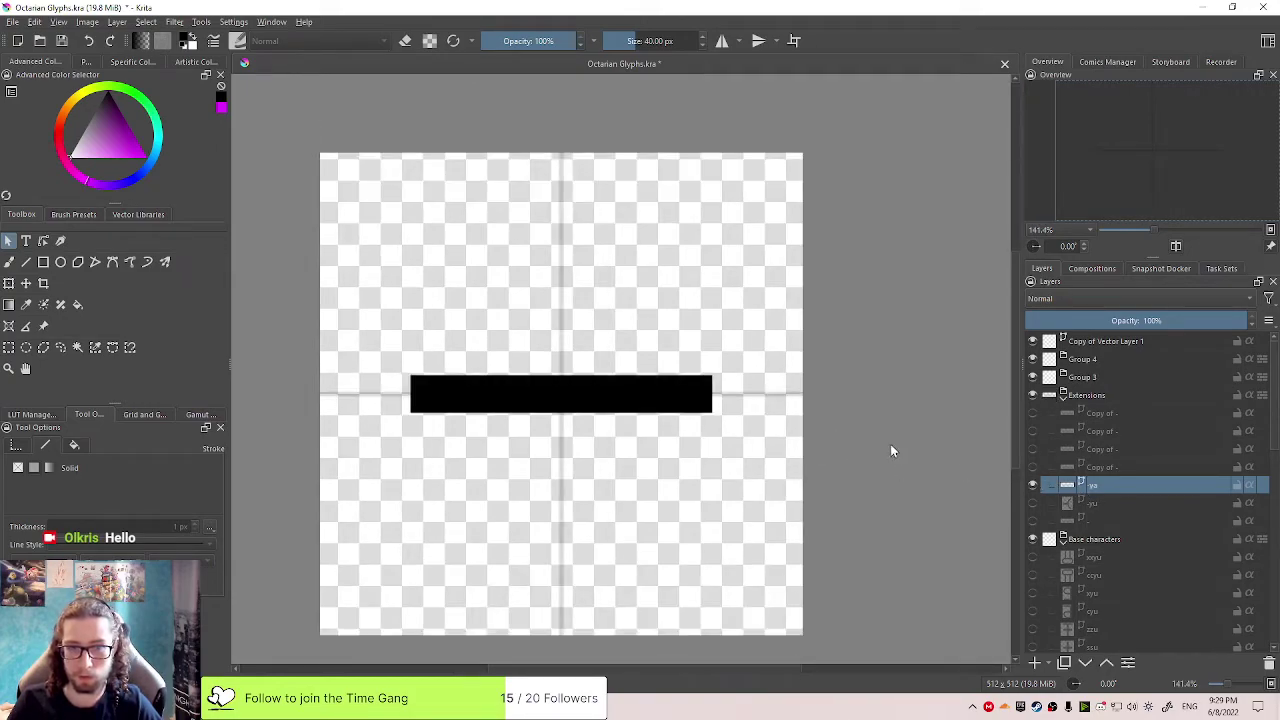
Delete the "-ya" layer together with the four bar copies above it in the Extensions group
scroll(688, 416, up, 2)
scroll(677, 409, down, 1)
click(668, 402)
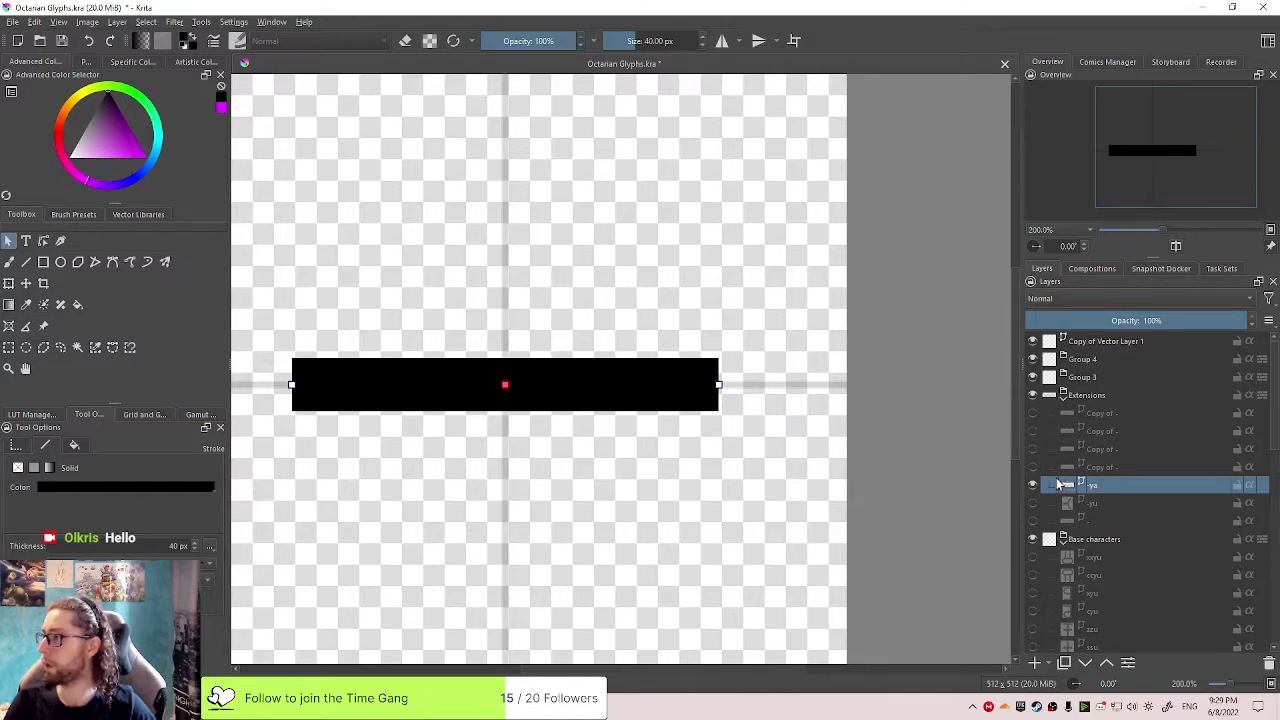
click(1032, 484)
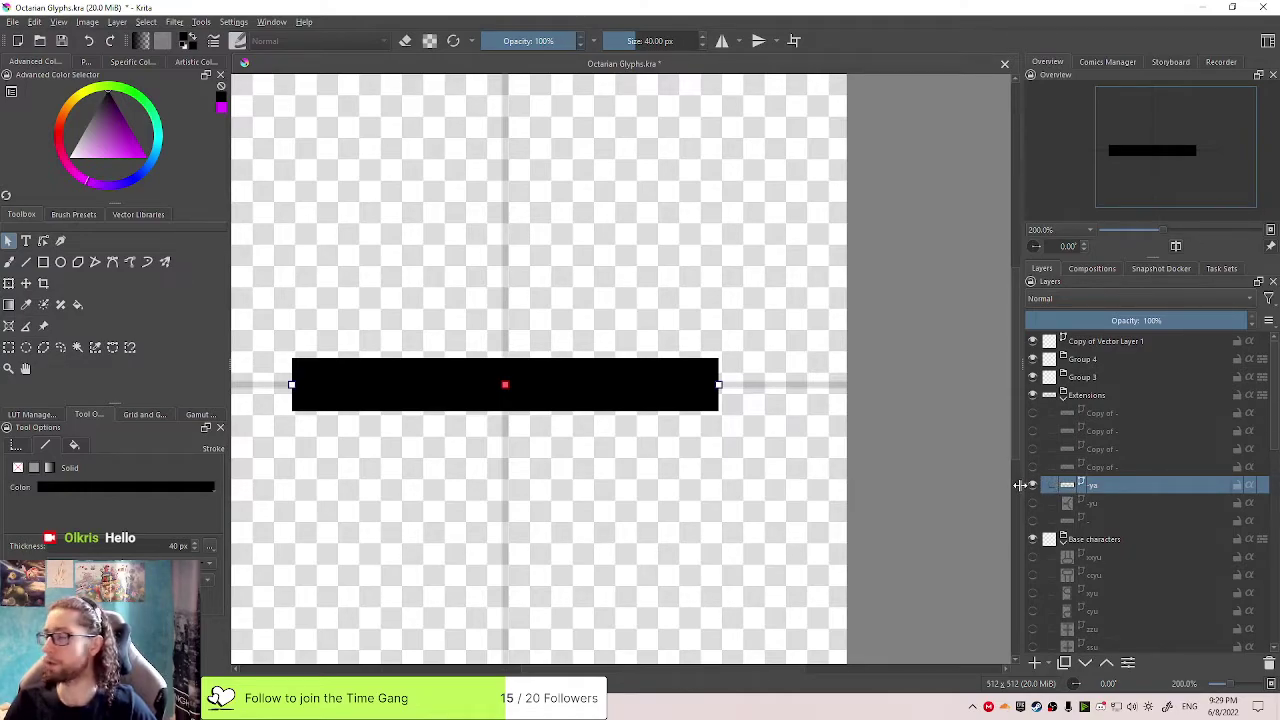
shift+click(1110, 419)
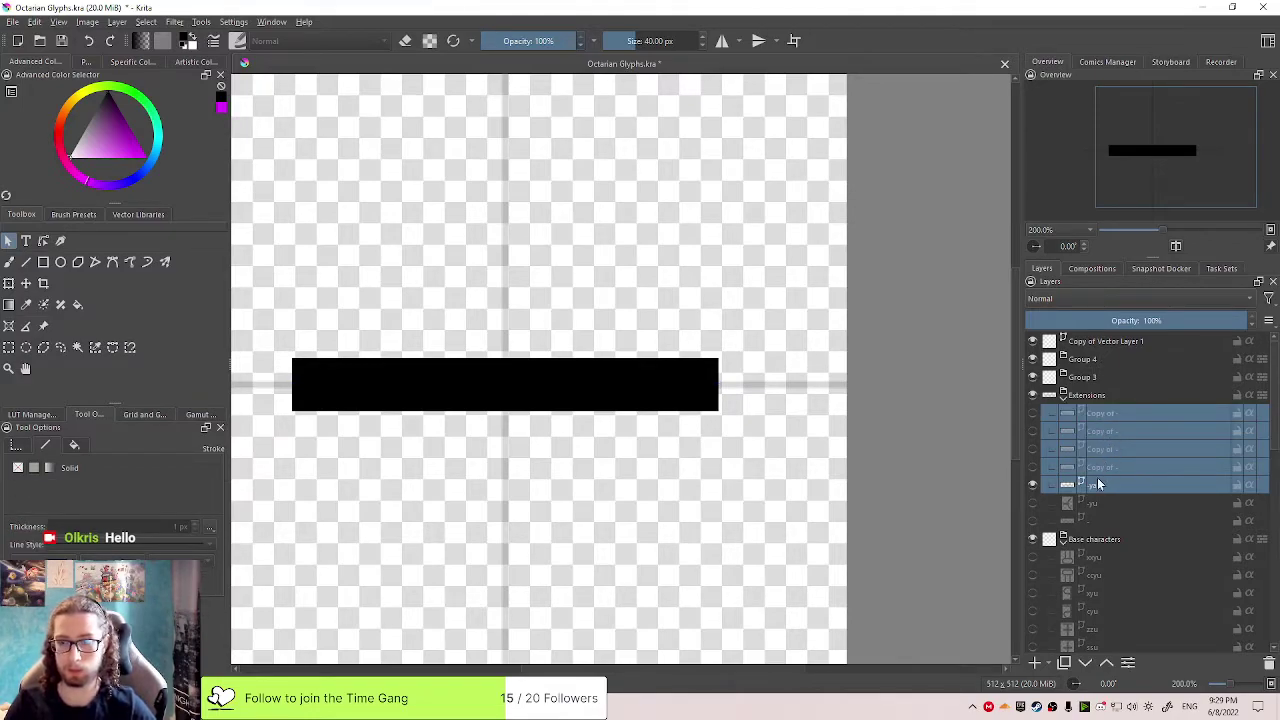
key(shift+Delete)
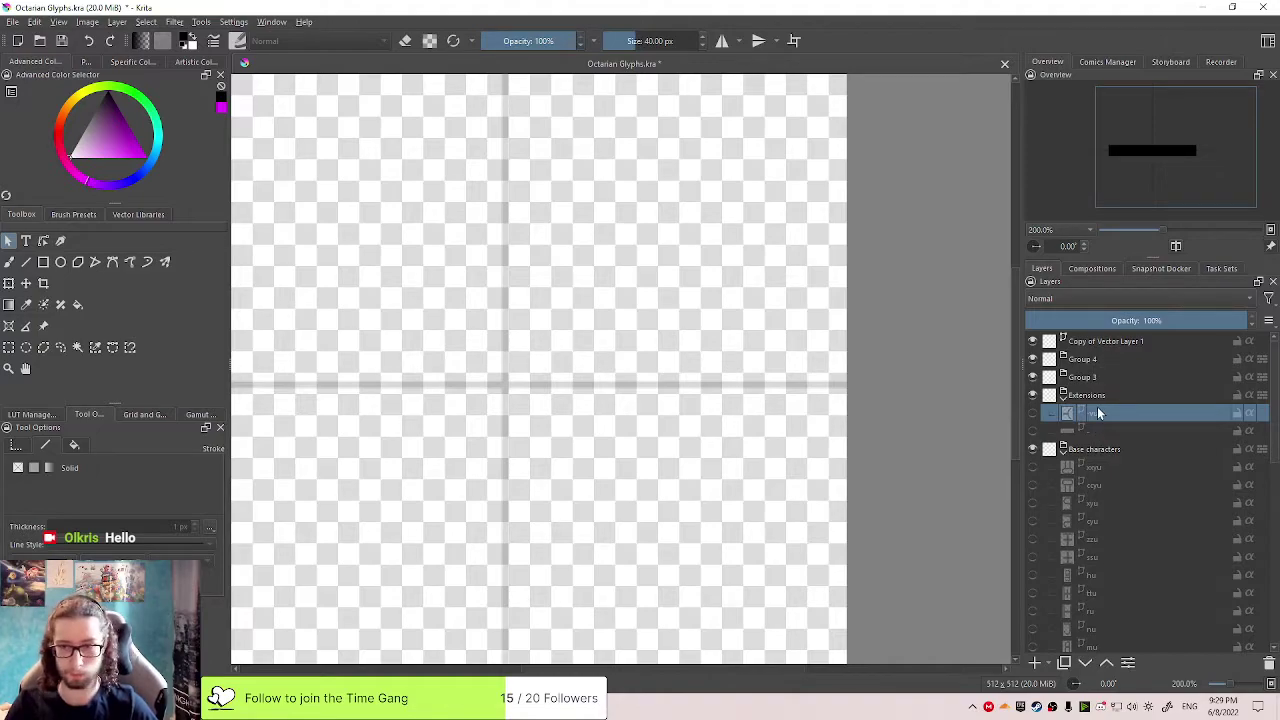
Duplicate the "-yu" layer five times
mouse_move(1104, 415)
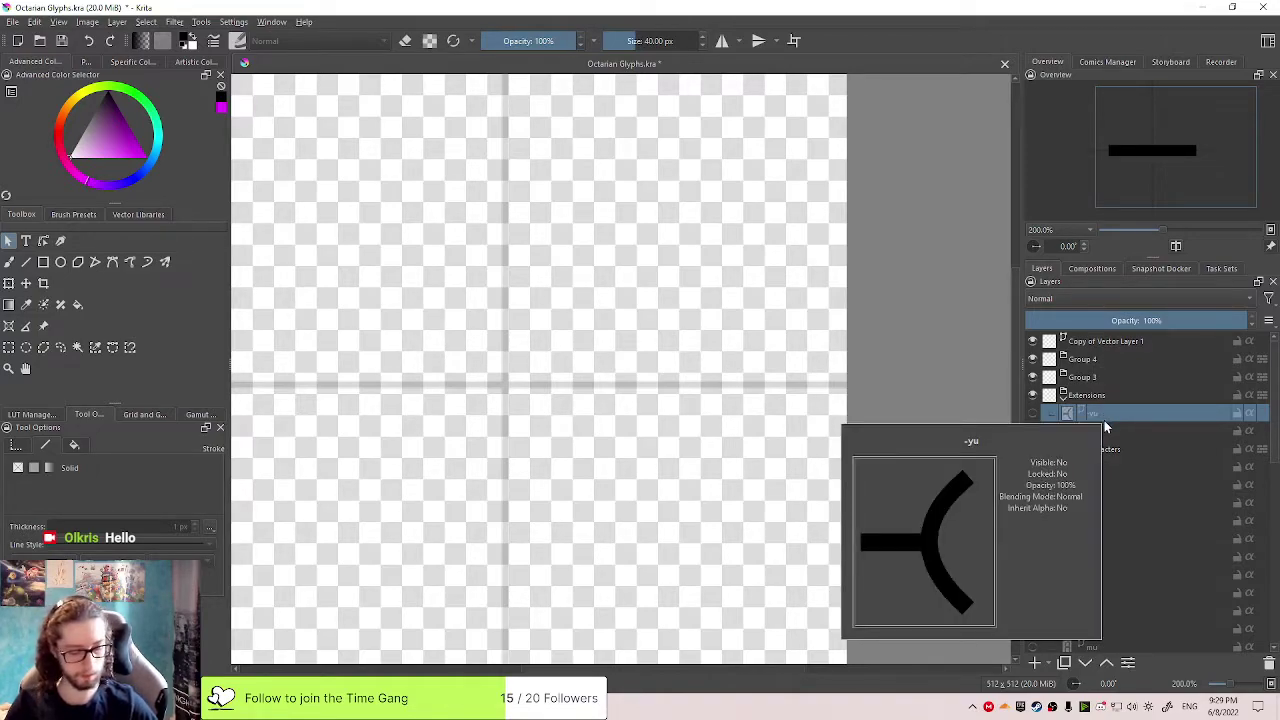
key(ctrl+j)
key(ctrl+j)
key(ctrl+j)
key(ctrl+j)
key(ctrl+j)
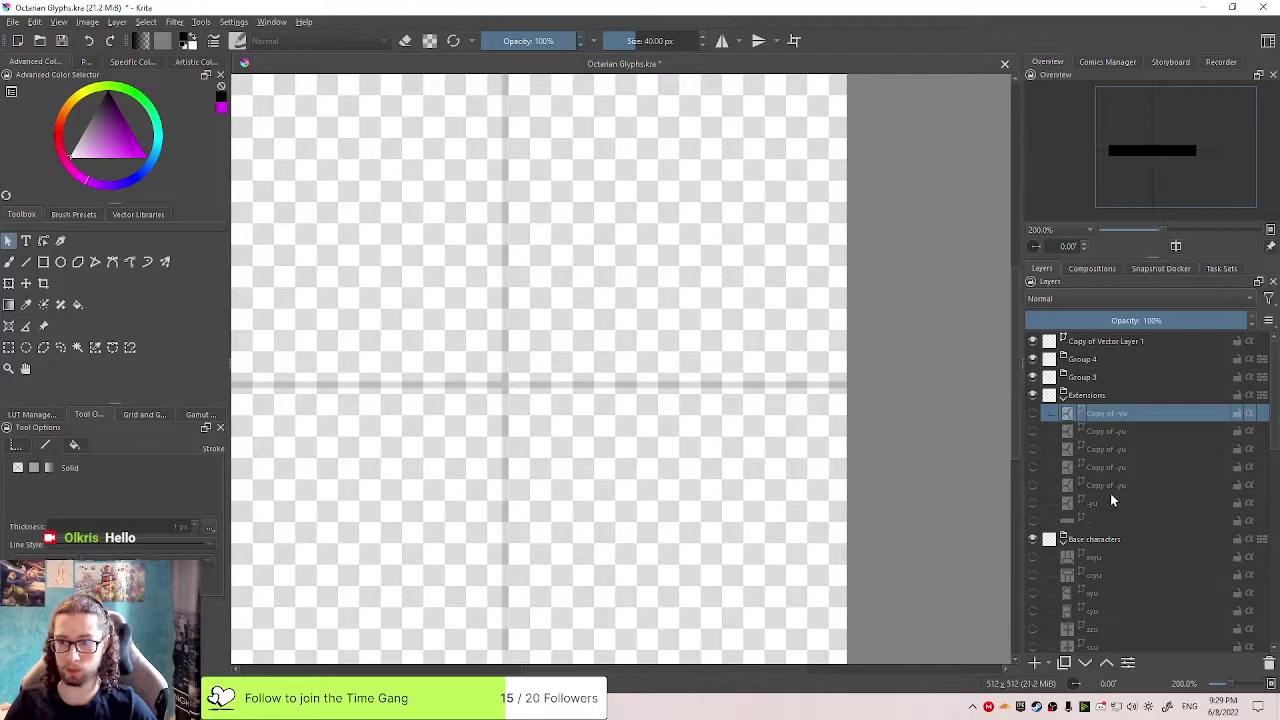
Rename the lowest copy, directly above "-yu", to "-ya" and make it visible
double_click(1108, 488)
click(1107, 487)
drag(1107, 489, 1010, 513)
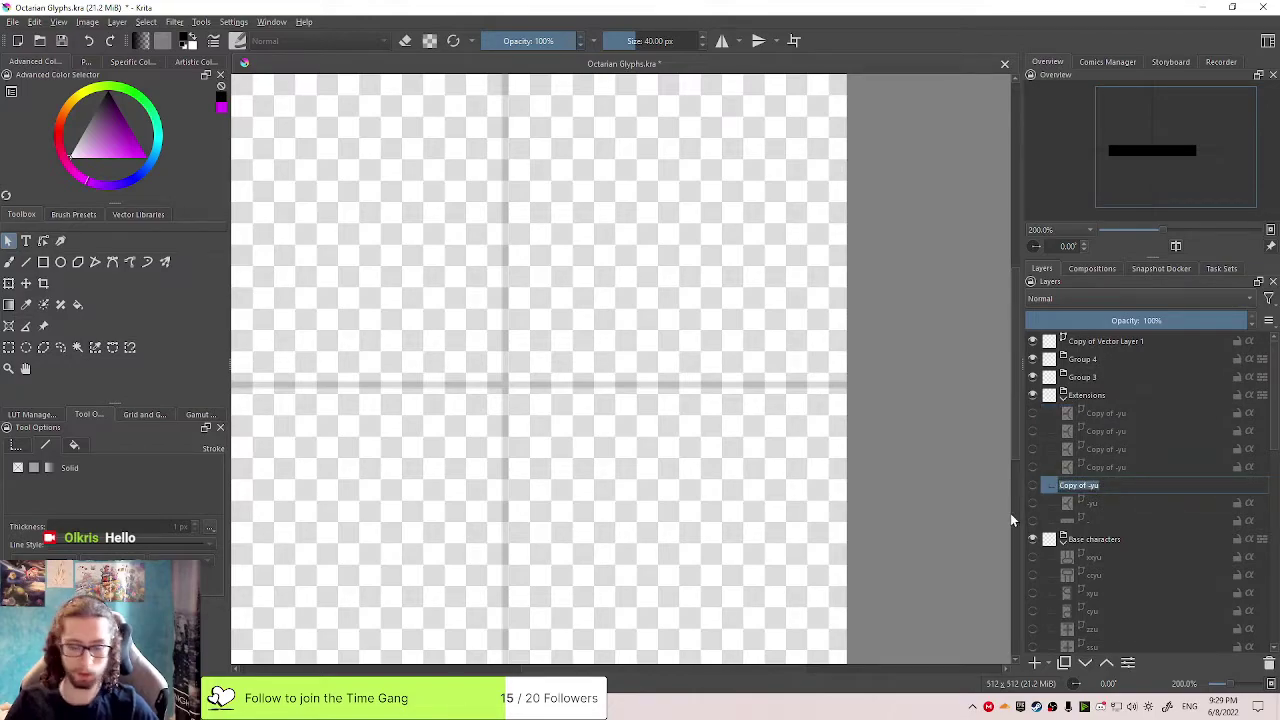
text(-ya)
key(Return)
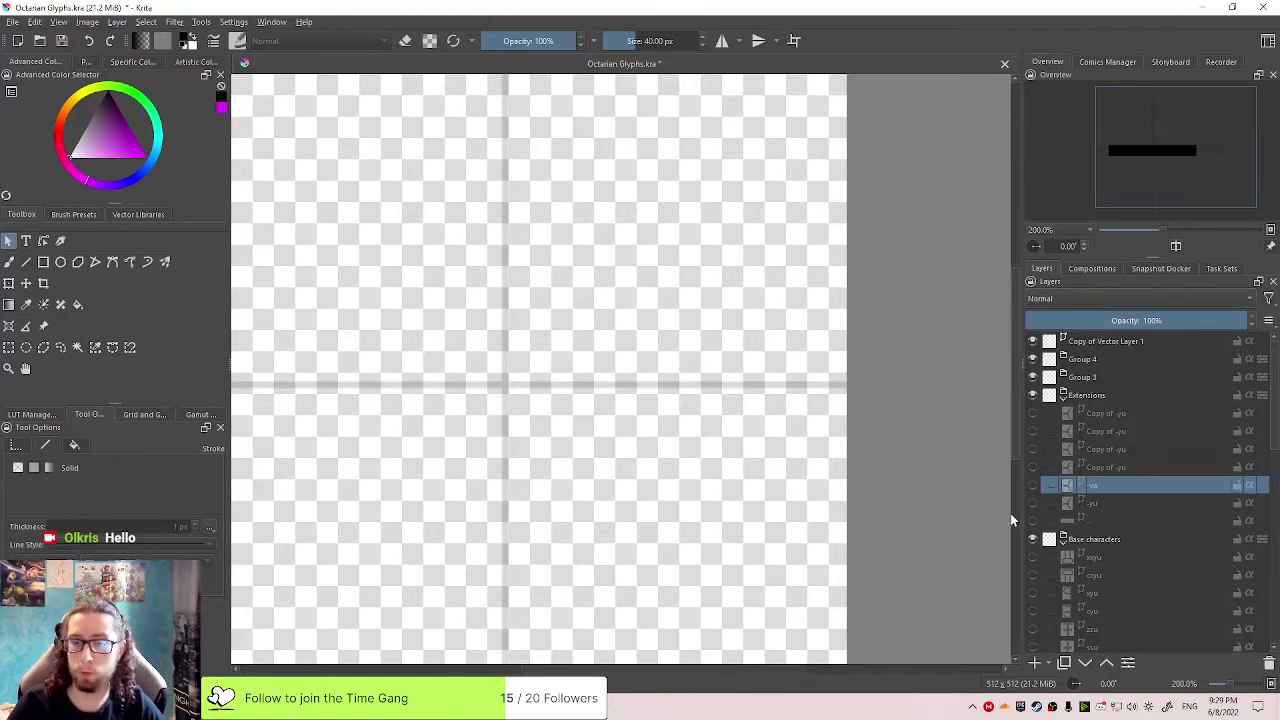
click(1032, 485)
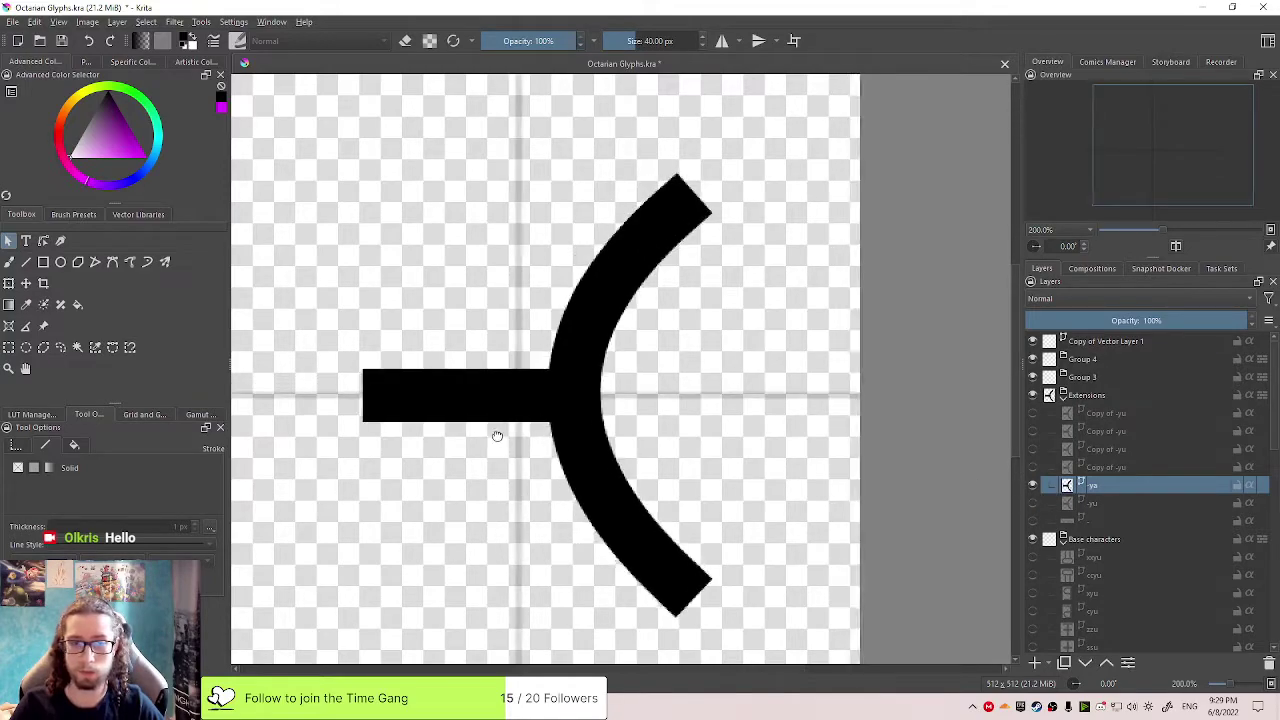
Delete the arc from the copied "-ya" layer, keeping only its short horizontal bar
click(531, 393)
click(510, 387)
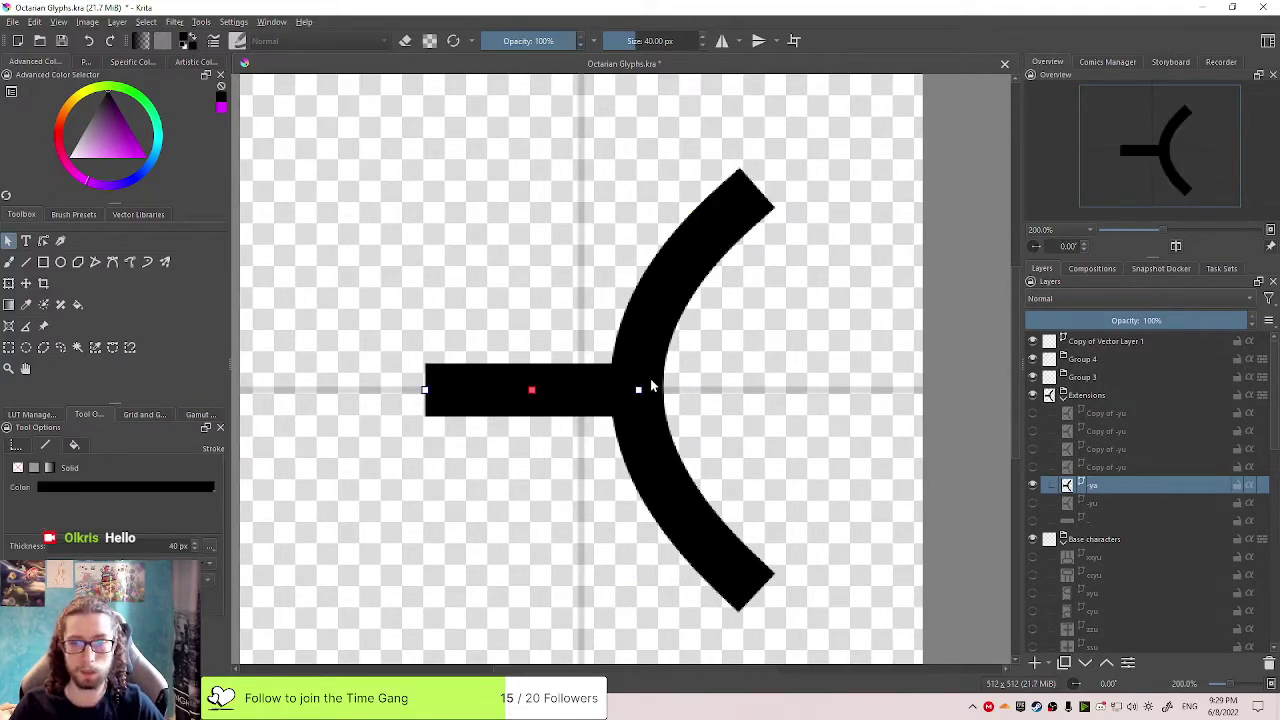
click(663, 276)
key(Delete)
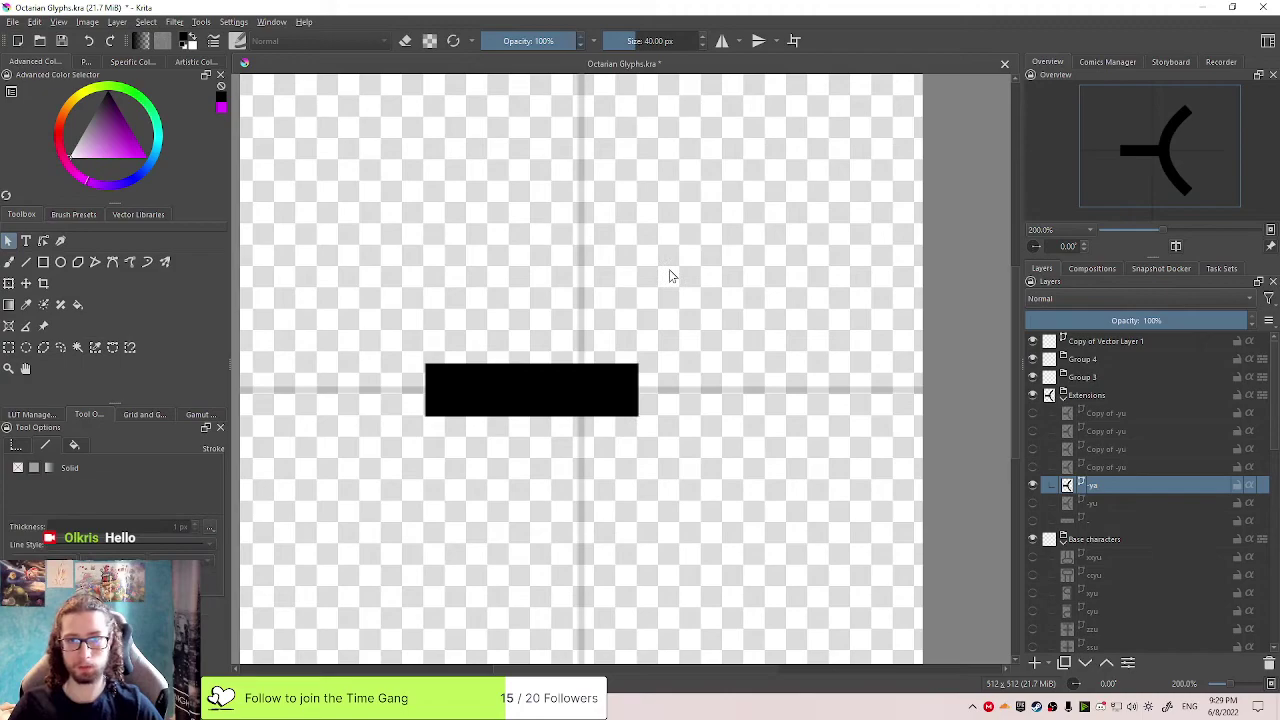
scroll(640, 280, down, 1)
scroll(573, 312, up, 1)
drag(573, 312, 629, 354)
scroll(632, 358, down, 1)
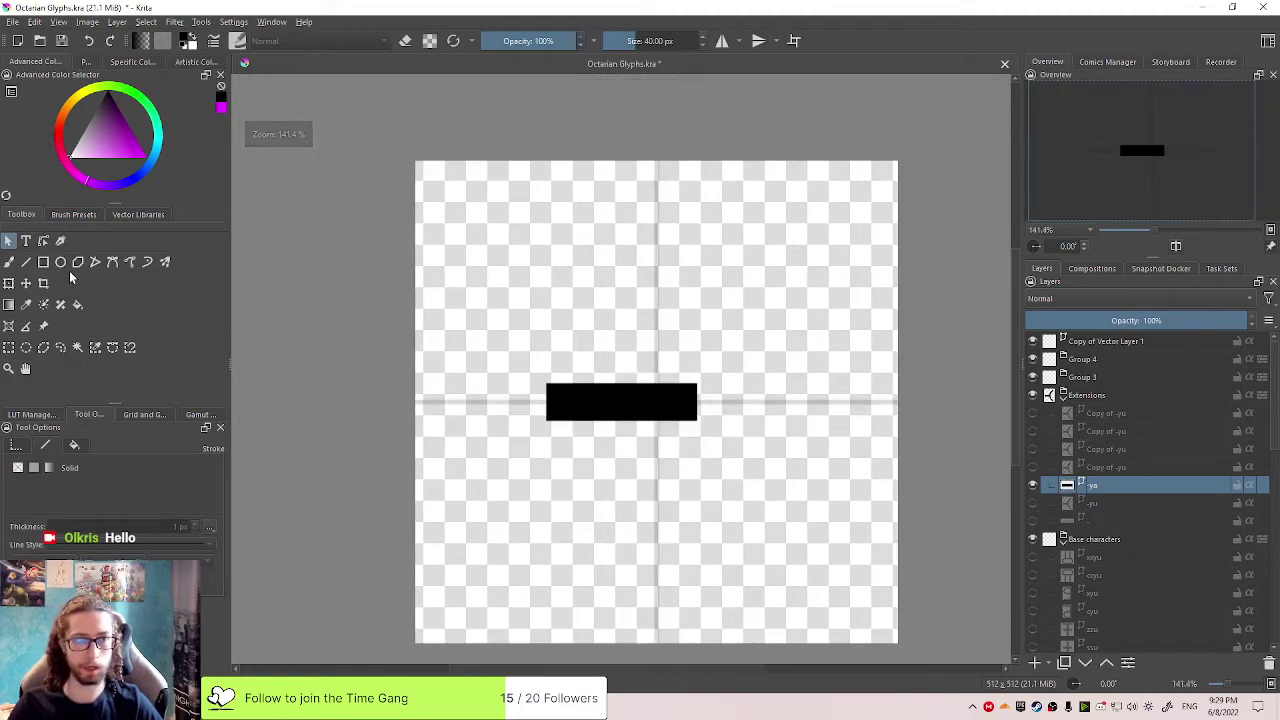
Undo the arc deletion, the "-yu" duplicates and the layer deletion to restore the "-ya" layer and its bar copies
click(653, 405)
key(ctrl+z)
key(ctrl+z)
key(ctrl+z)
key(ctrl+z)
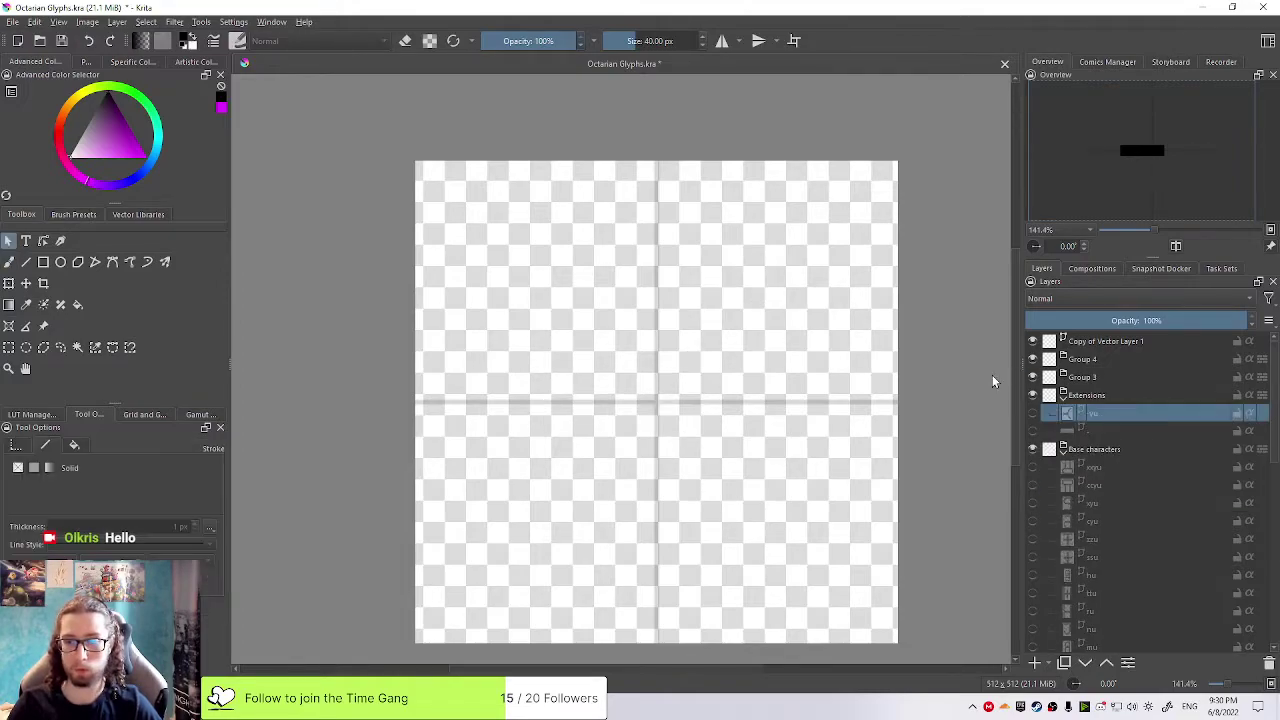
key(ctrl+z)
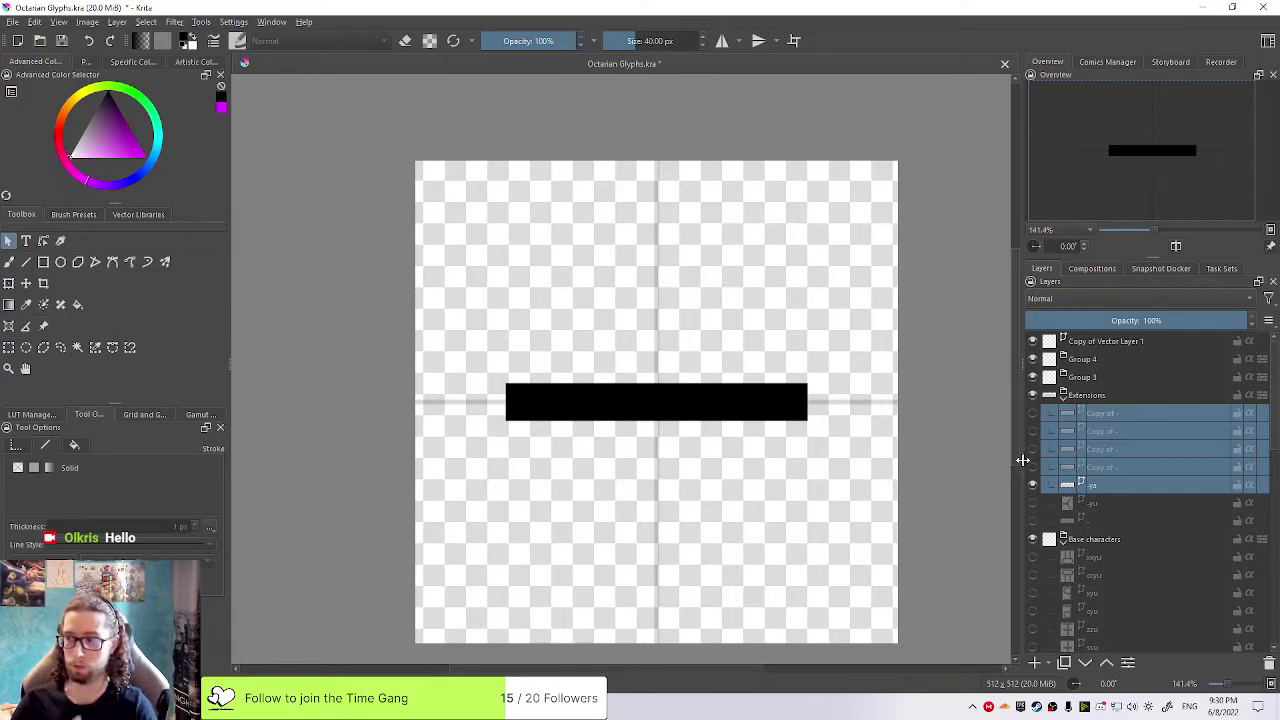
Shorten the horizontal bar on the "-ya" layer from its right end so it stops at the vertical centre line
click(1124, 503)
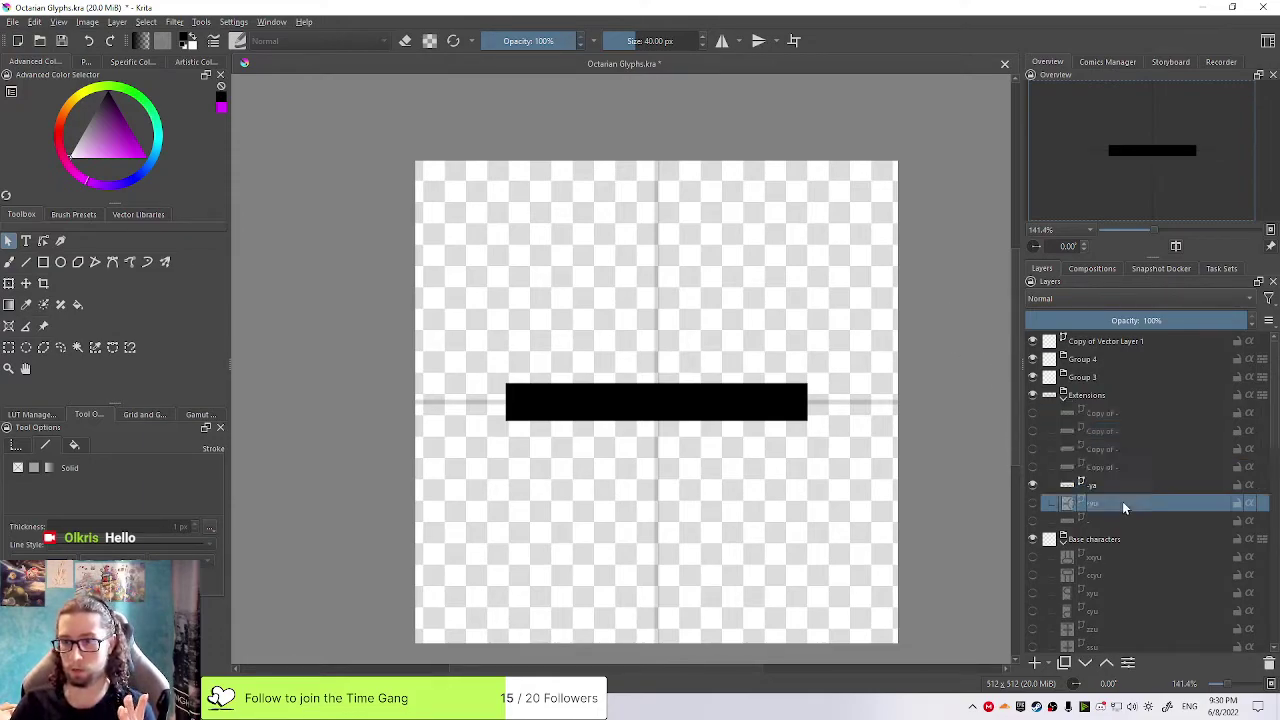
mouse_move(1151, 482)
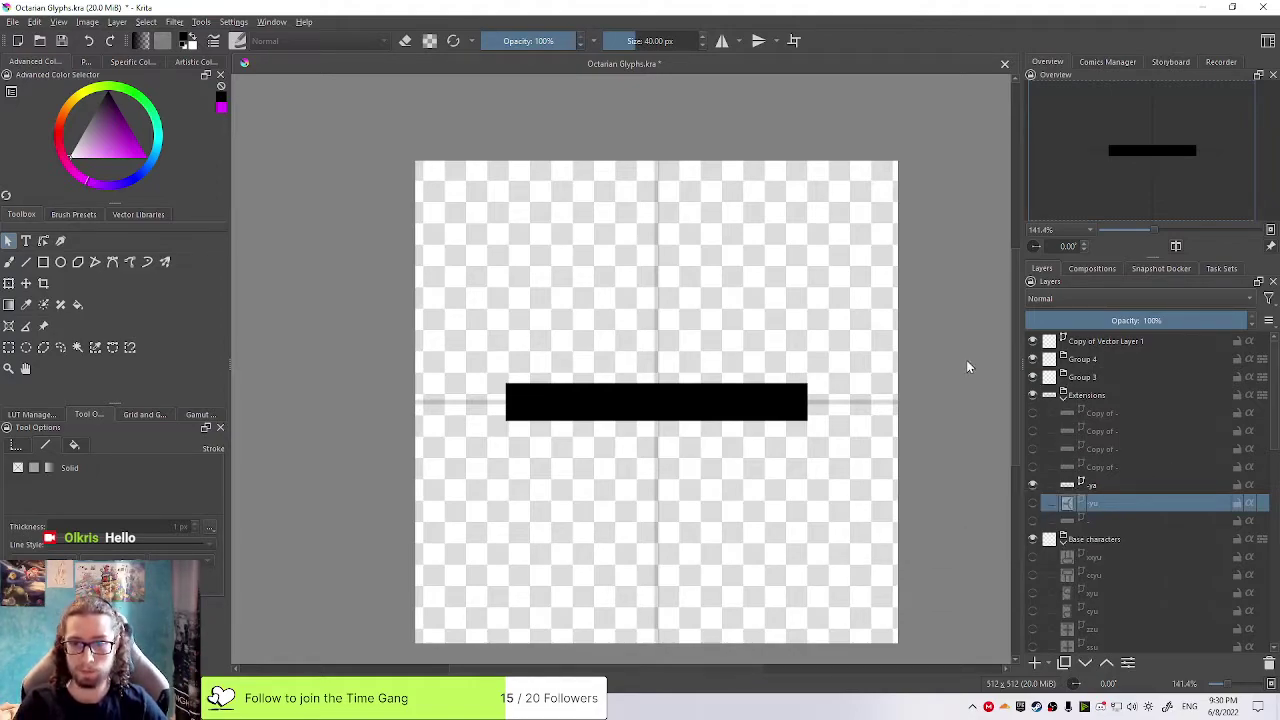
click(1128, 486)
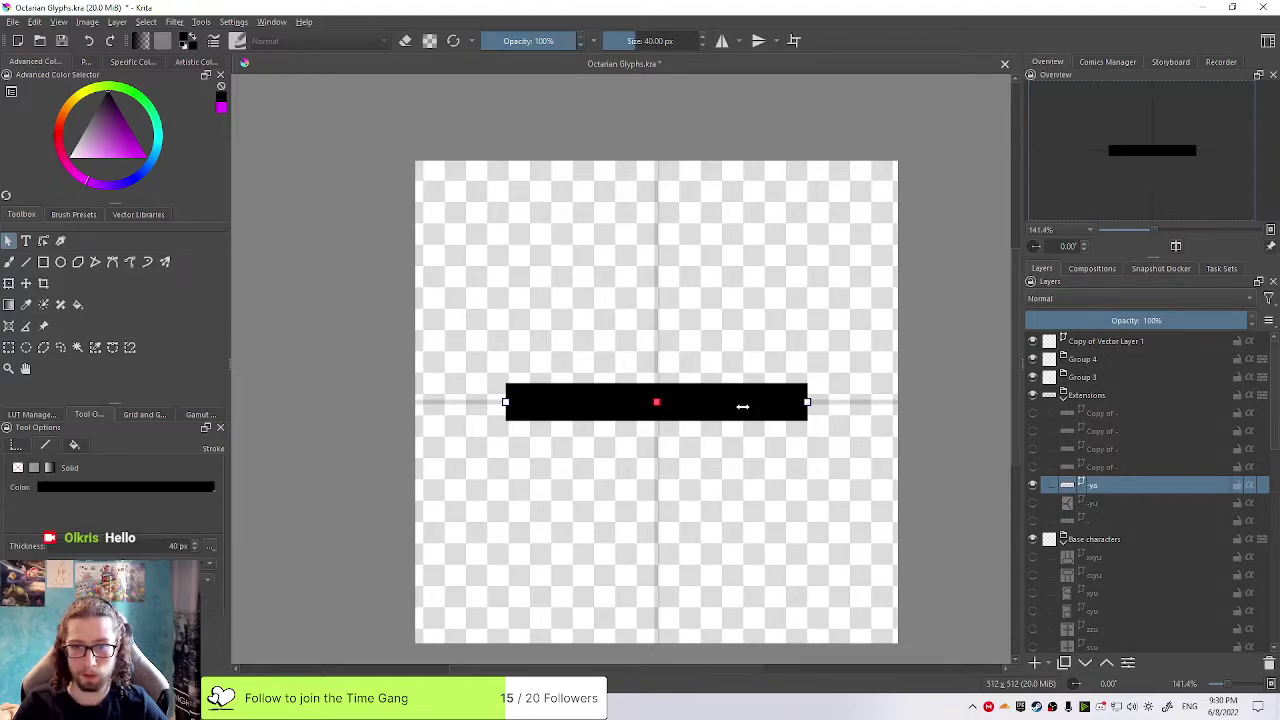
drag(802, 401, 657, 401)
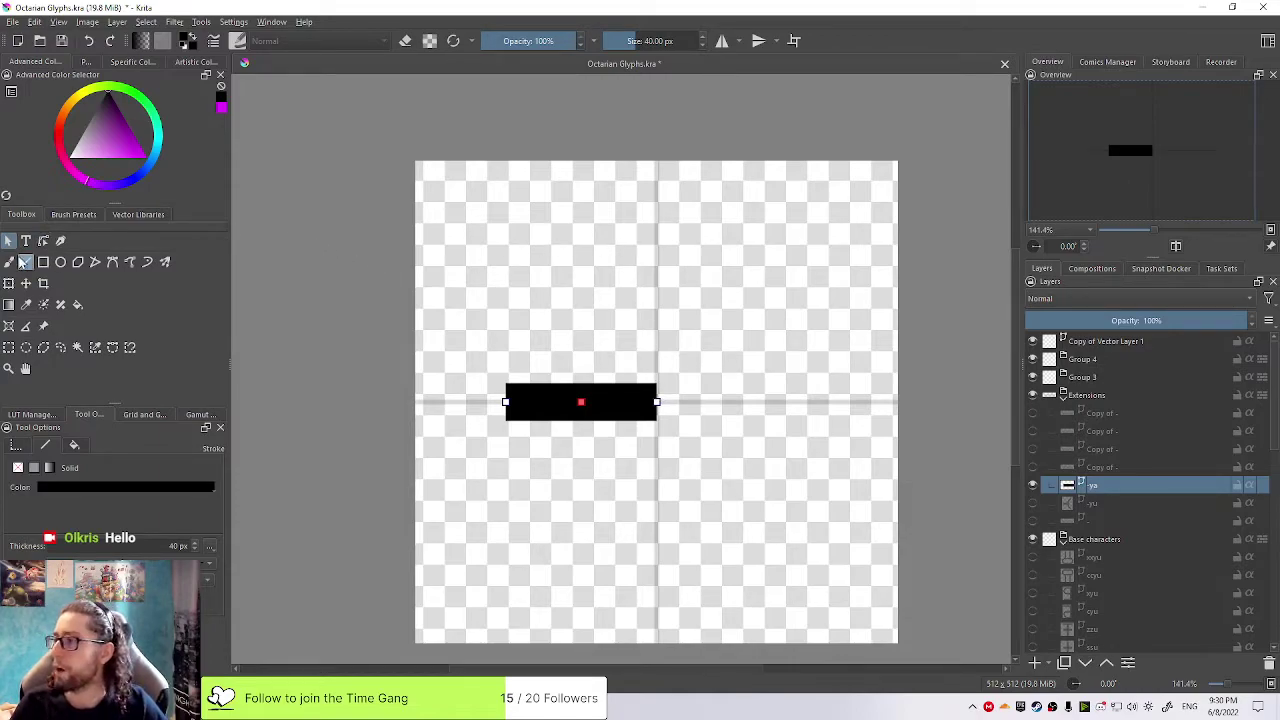
Draw a Bezier path down the vertical centre line from above the bar, curling into a rounded hook at the lower right
click(26, 261)
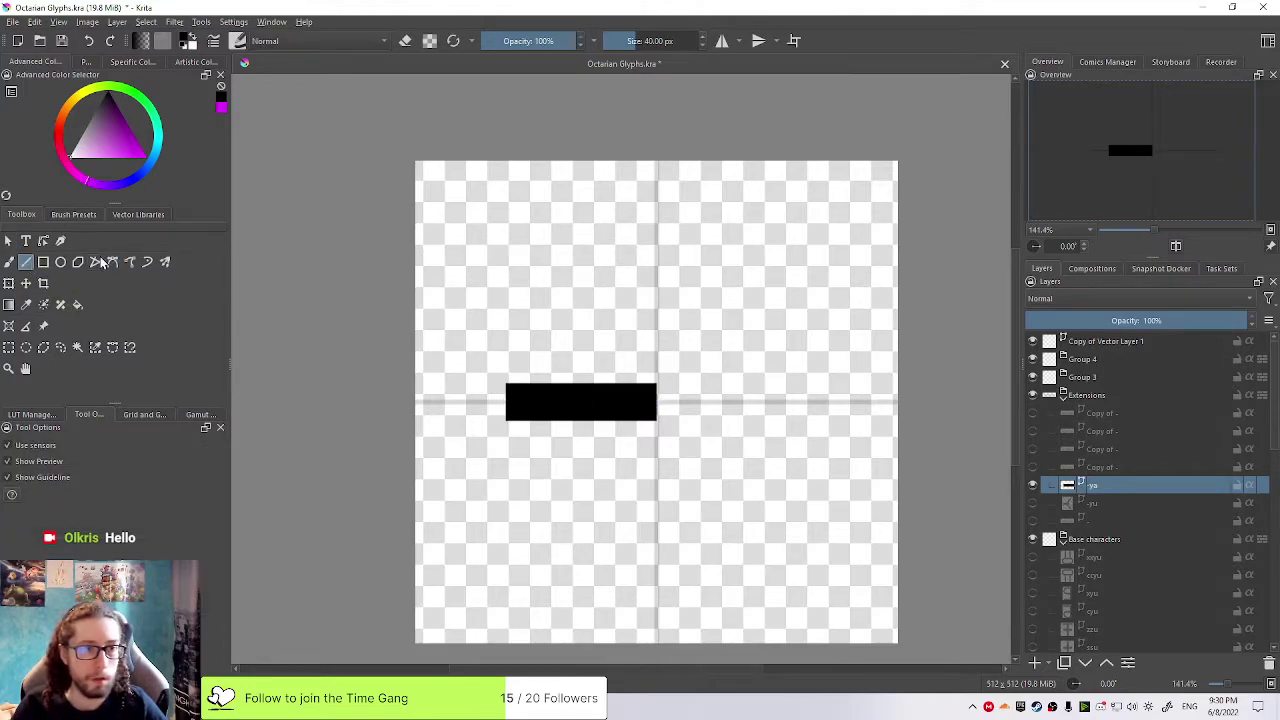
click(112, 261)
click(657, 242)
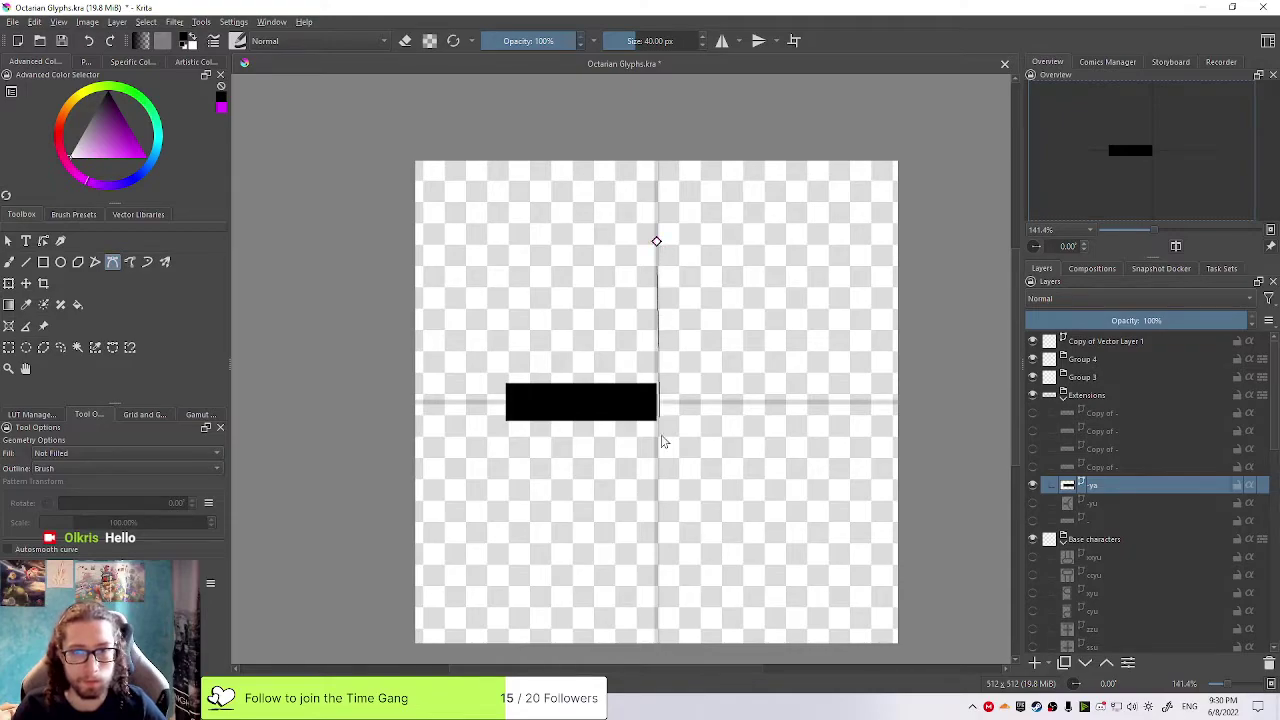
click(661, 547)
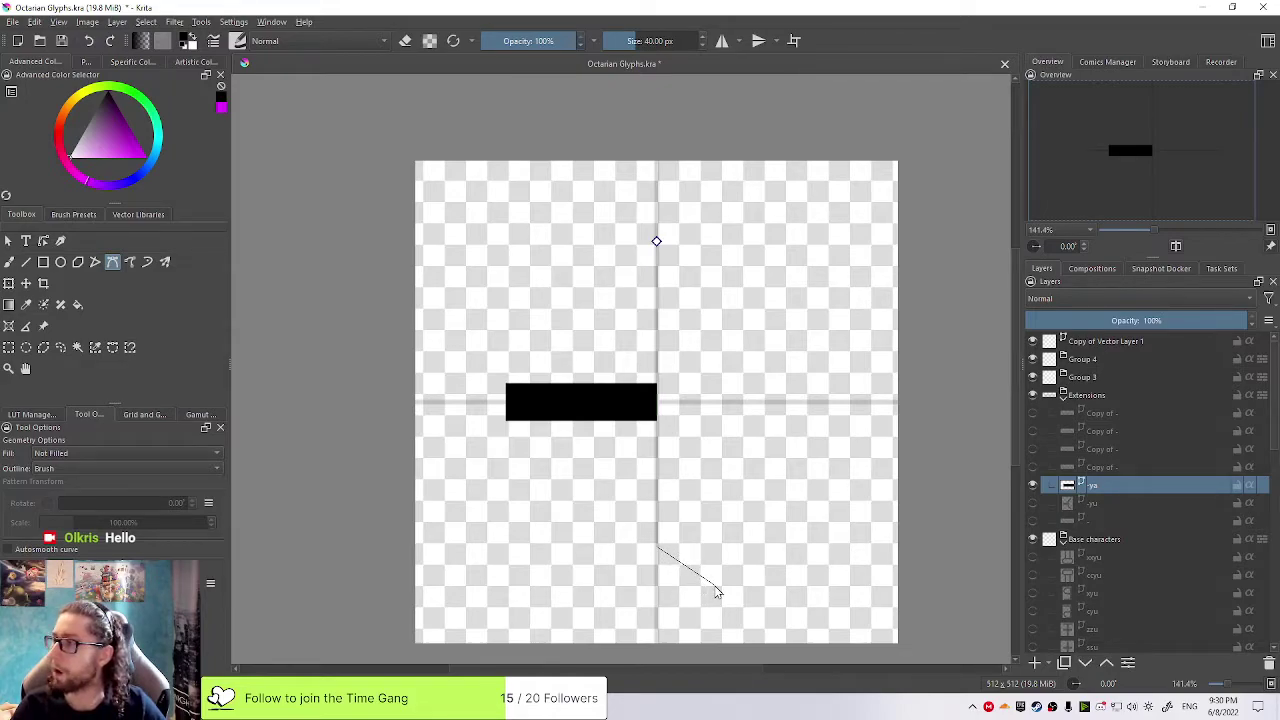
drag(715, 585, 788, 540)
click(738, 488)
drag(738, 488, 726, 451)
double_click(686, 486)
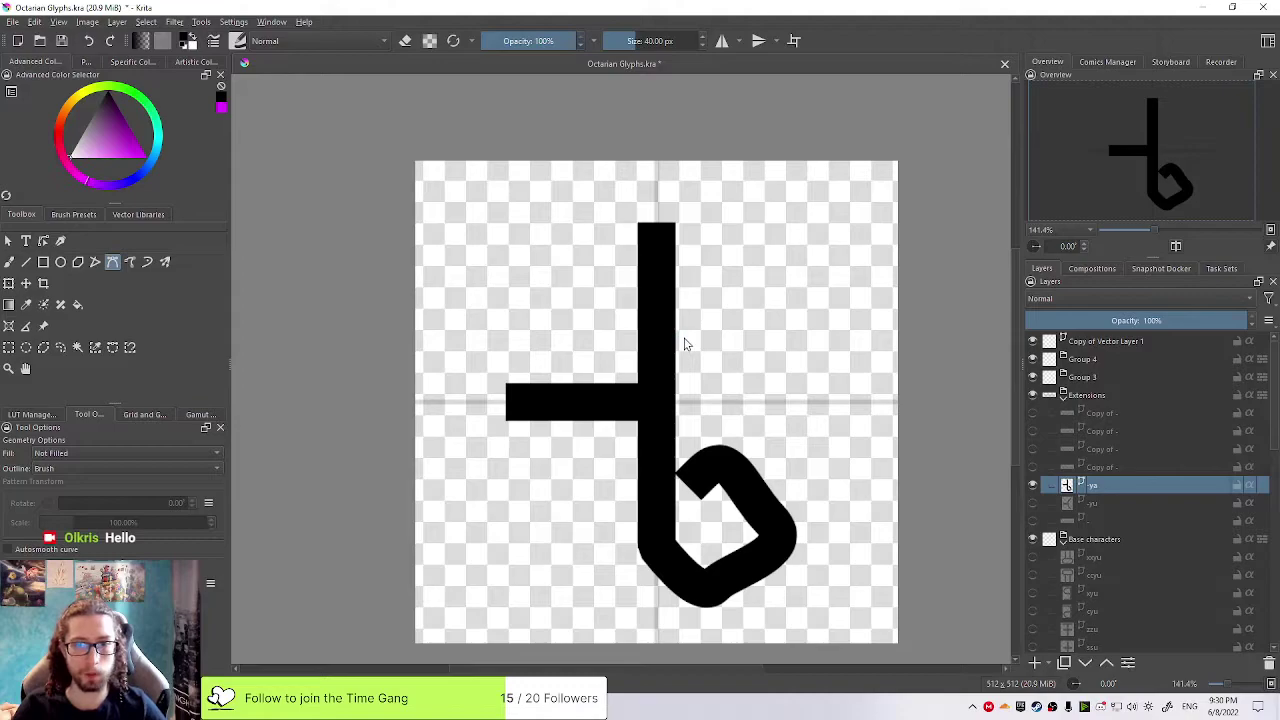
Try smoothing the path's nodes at the foot of the stem and the bottom of the hook
click(43, 241)
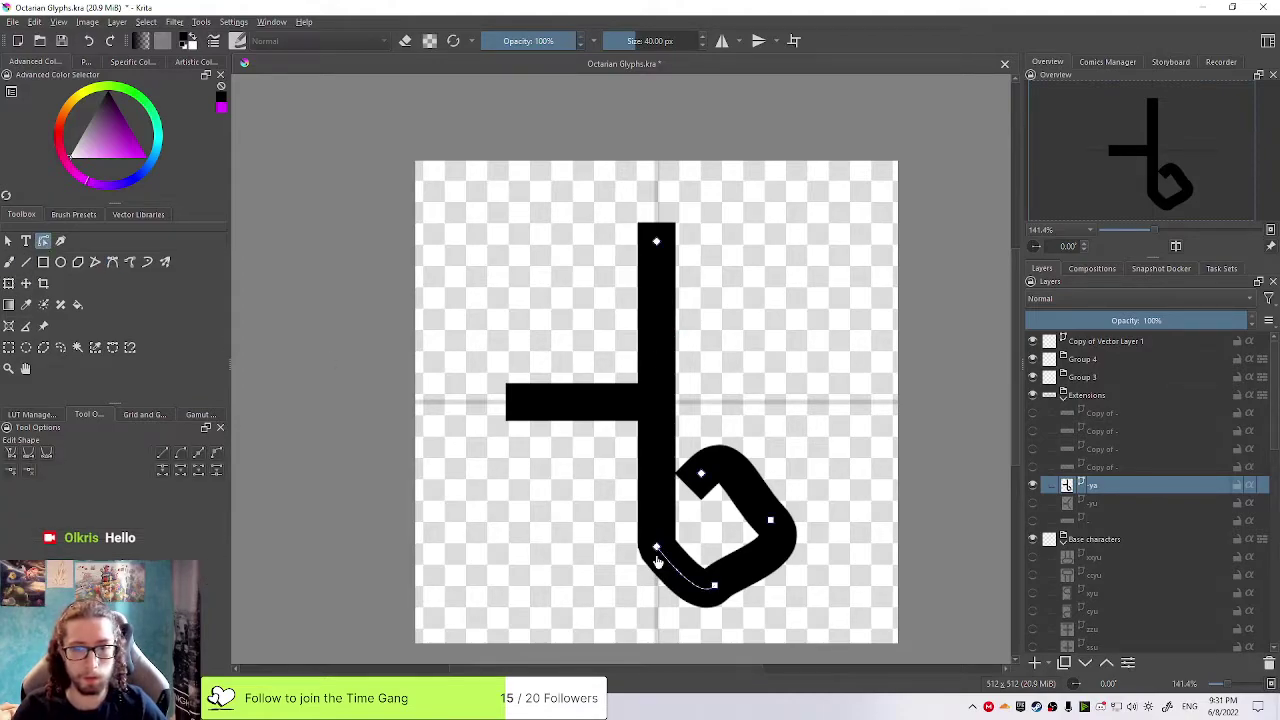
right_click(656, 547)
click(724, 583)
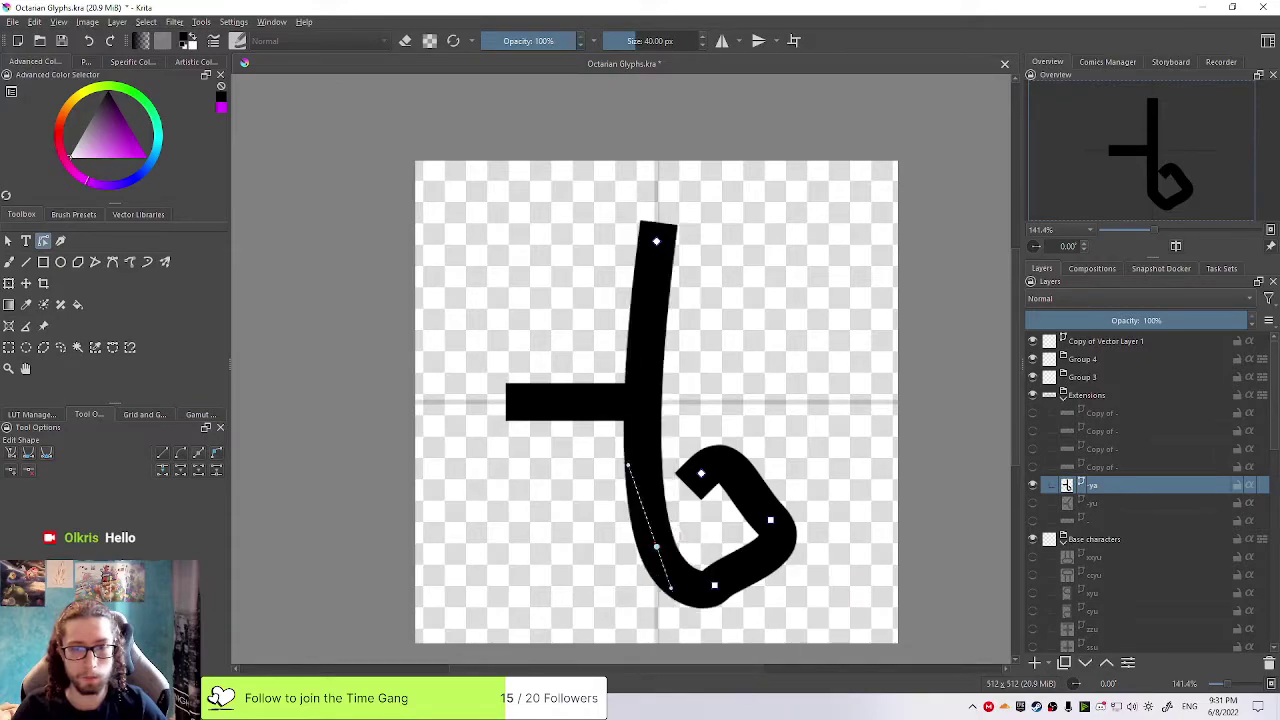
key(ctrl+z)
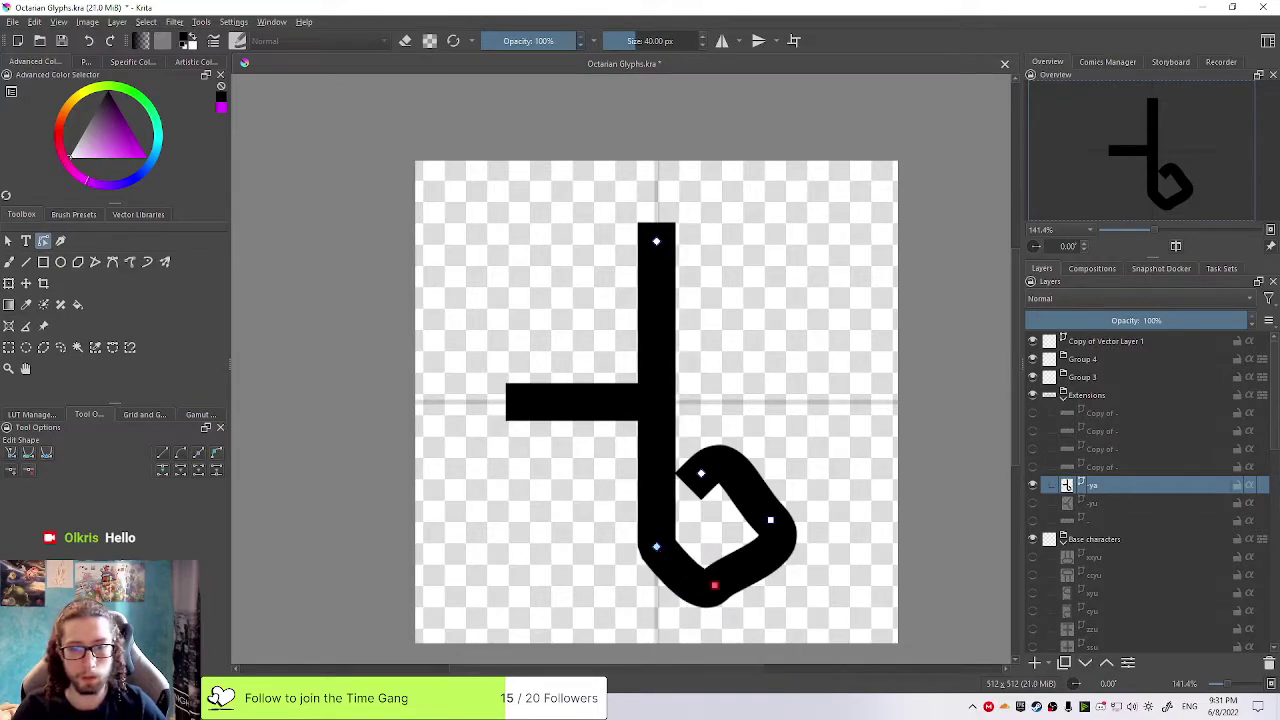
right_click(712, 596)
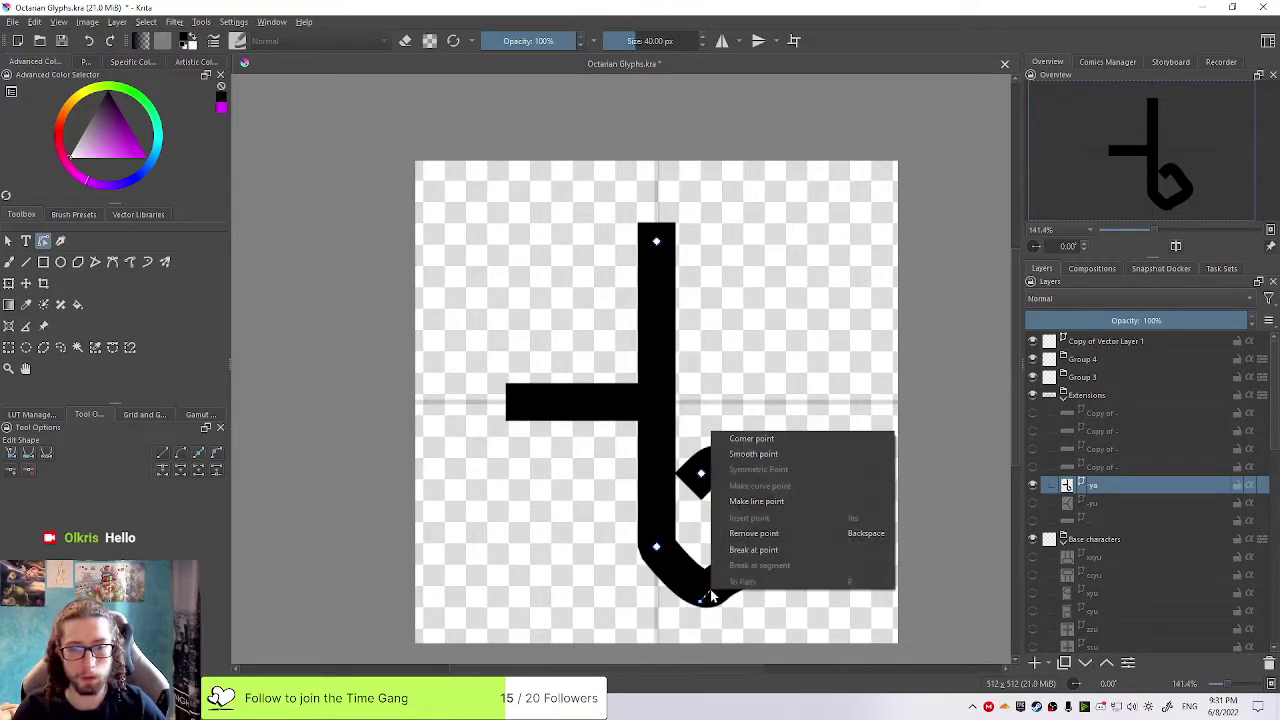
click(768, 455)
click(749, 533)
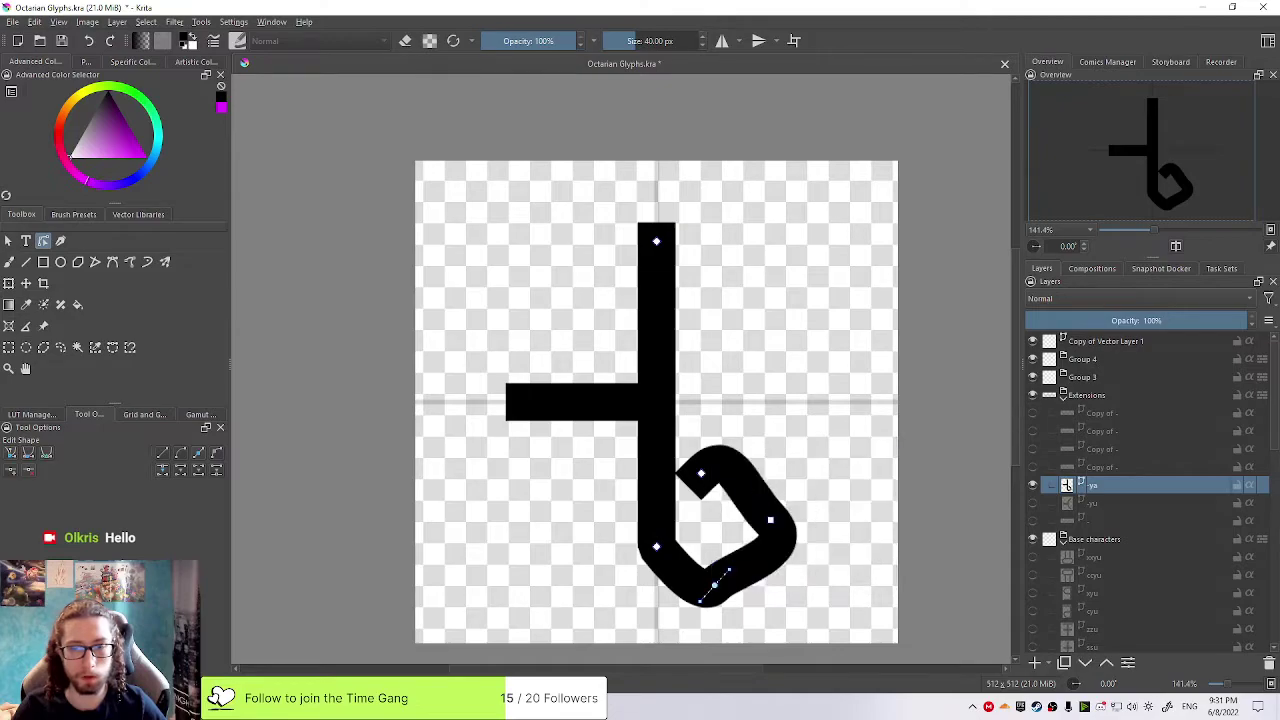
Convert the hook's bottom, right and end nodes to line points so its segments become straight
right_click(714, 586)
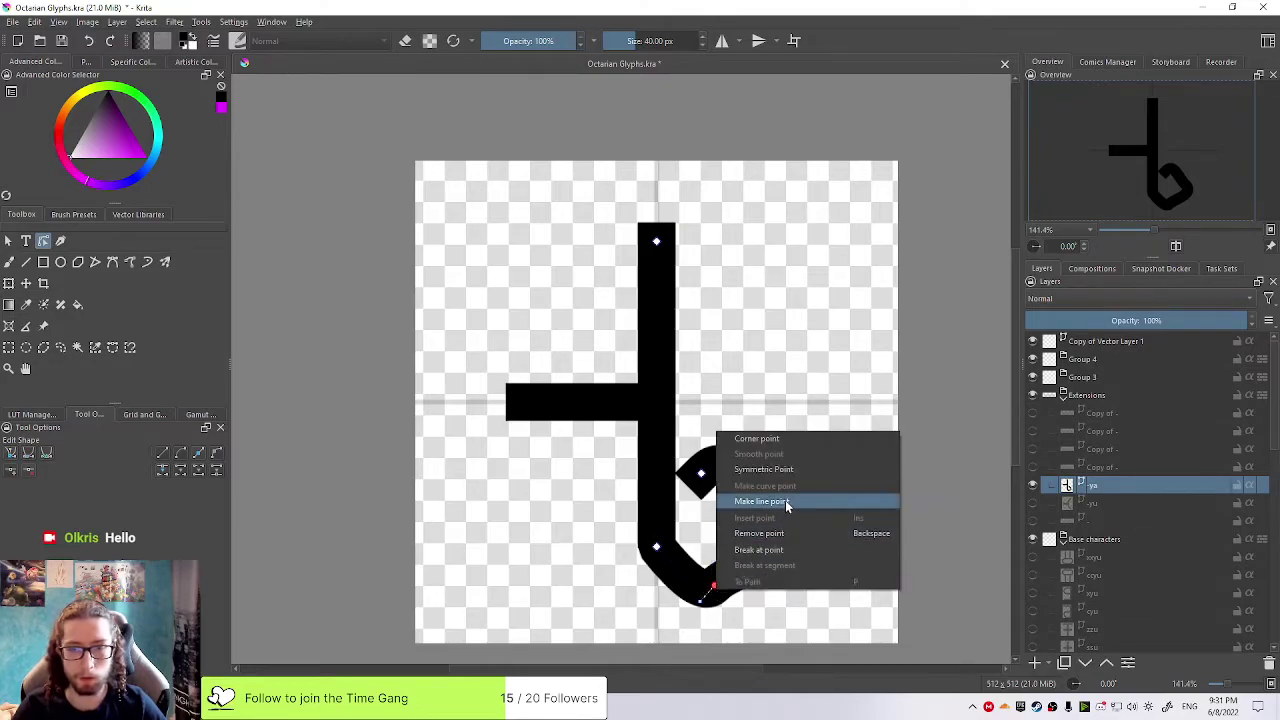
click(786, 501)
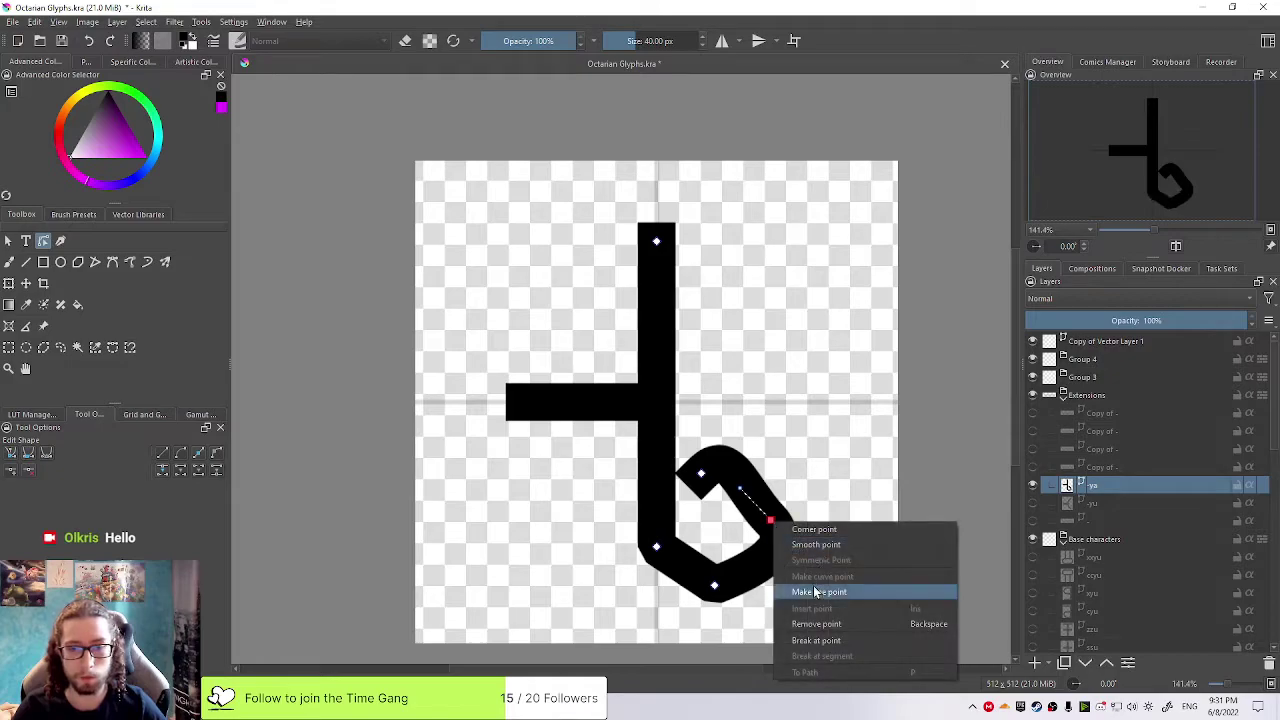
click(818, 590)
click(701, 473)
right_click(701, 474)
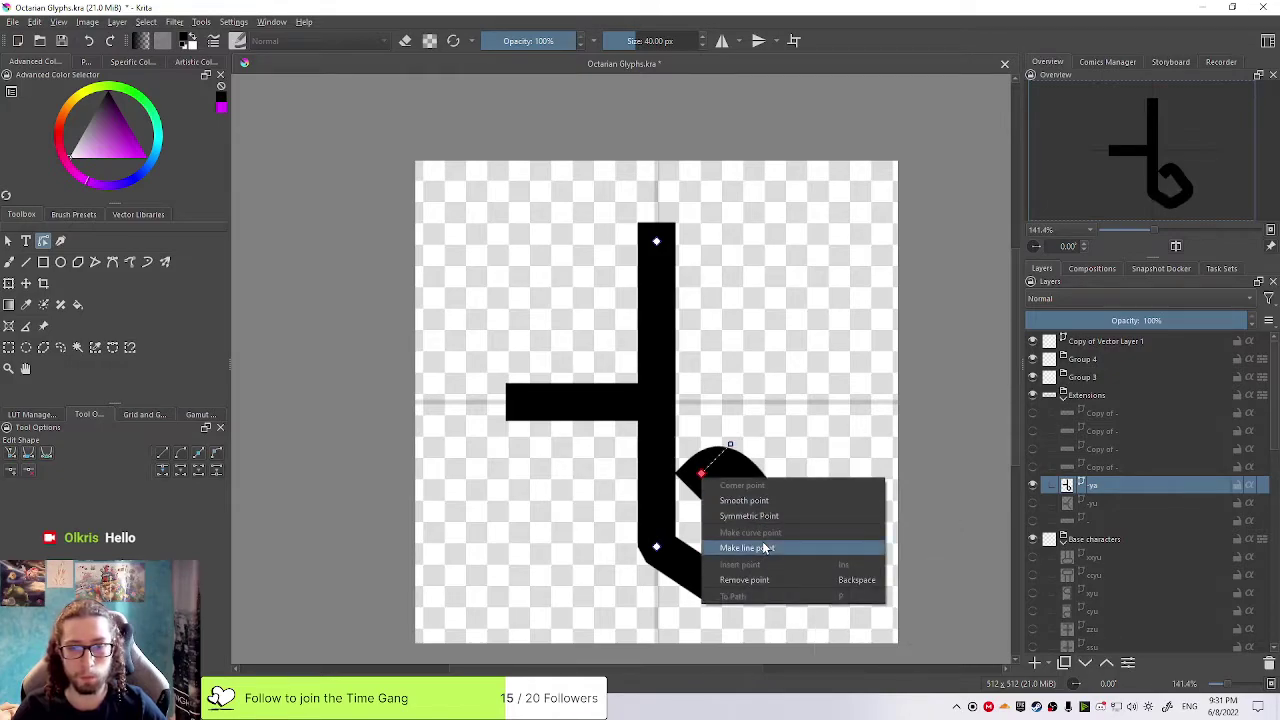
click(762, 548)
Reposition the hook's end, right and bottom nodes to form an angular open loop beside the foot of the stem
click(701, 473)
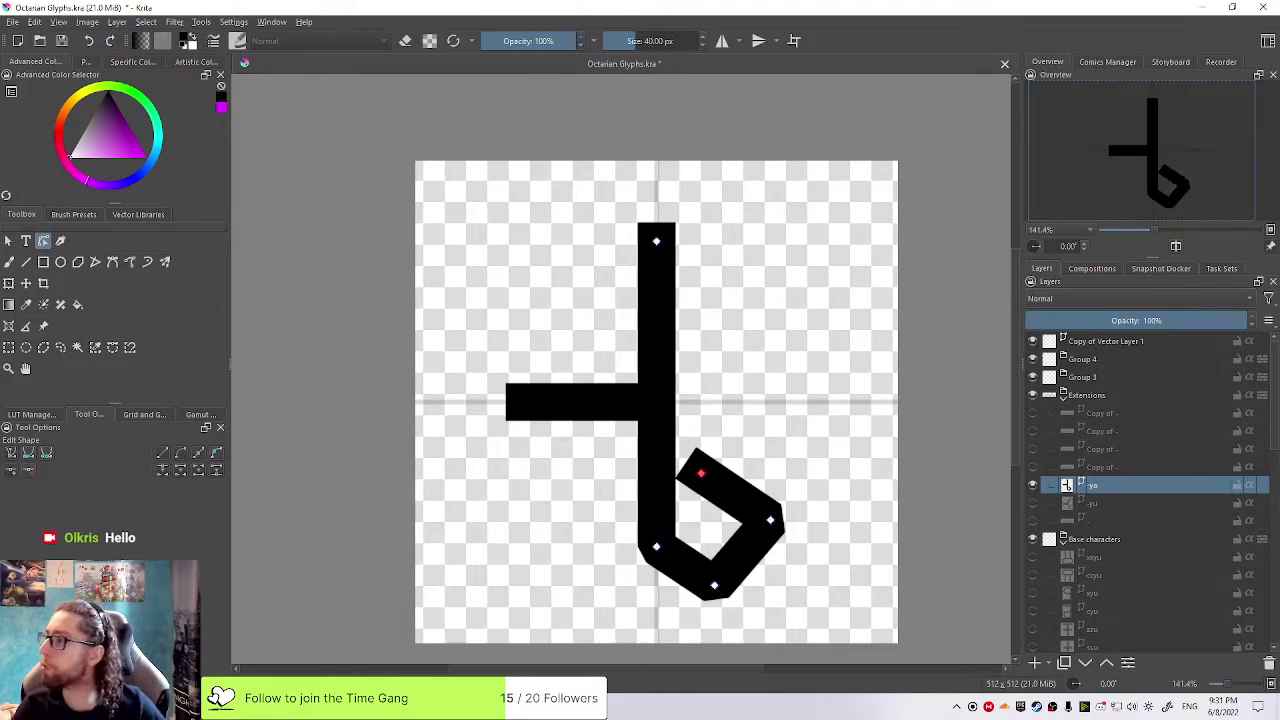
mouse_move(705, 485)
mouse_down()
mouse_move(726, 503)
mouse_move(714, 509)
mouse_move(700, 480)
mouse_move(712, 479)
mouse_up()
drag(770, 519, 776, 479)
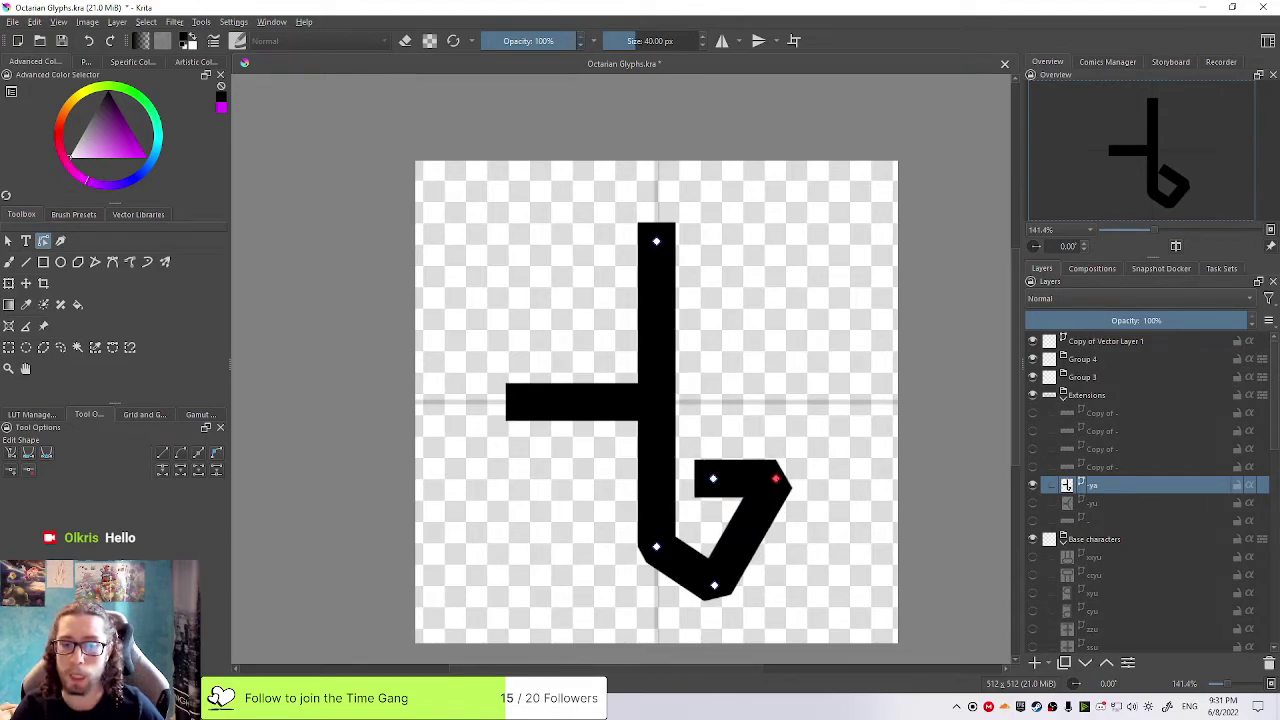
click(714, 585)
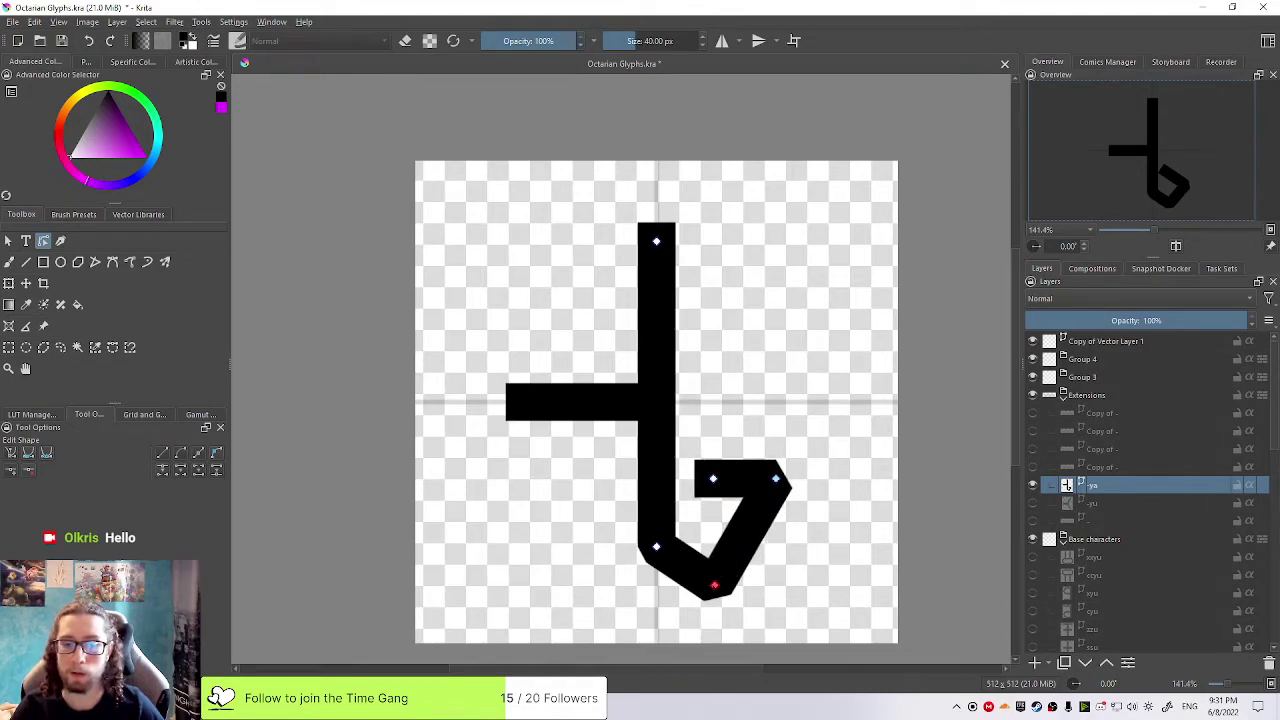
drag(714, 585, 713, 594)
drag(776, 479, 774, 533)
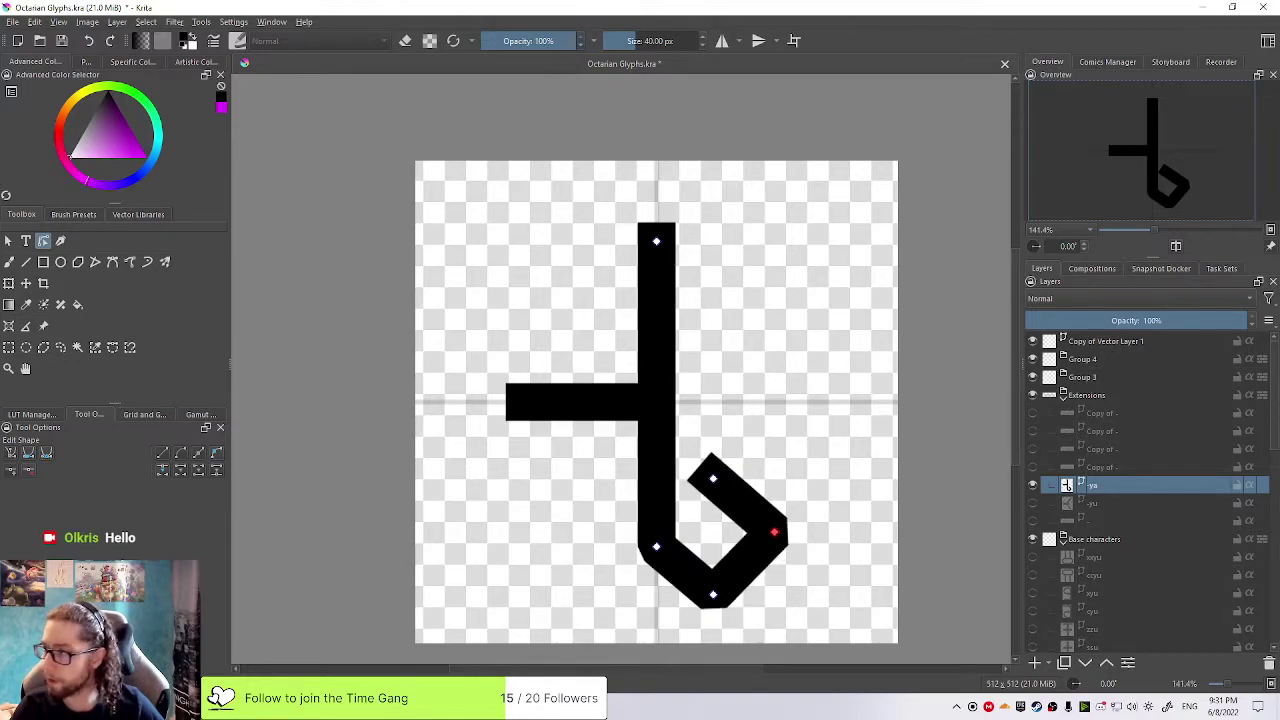
drag(713, 594, 698, 594)
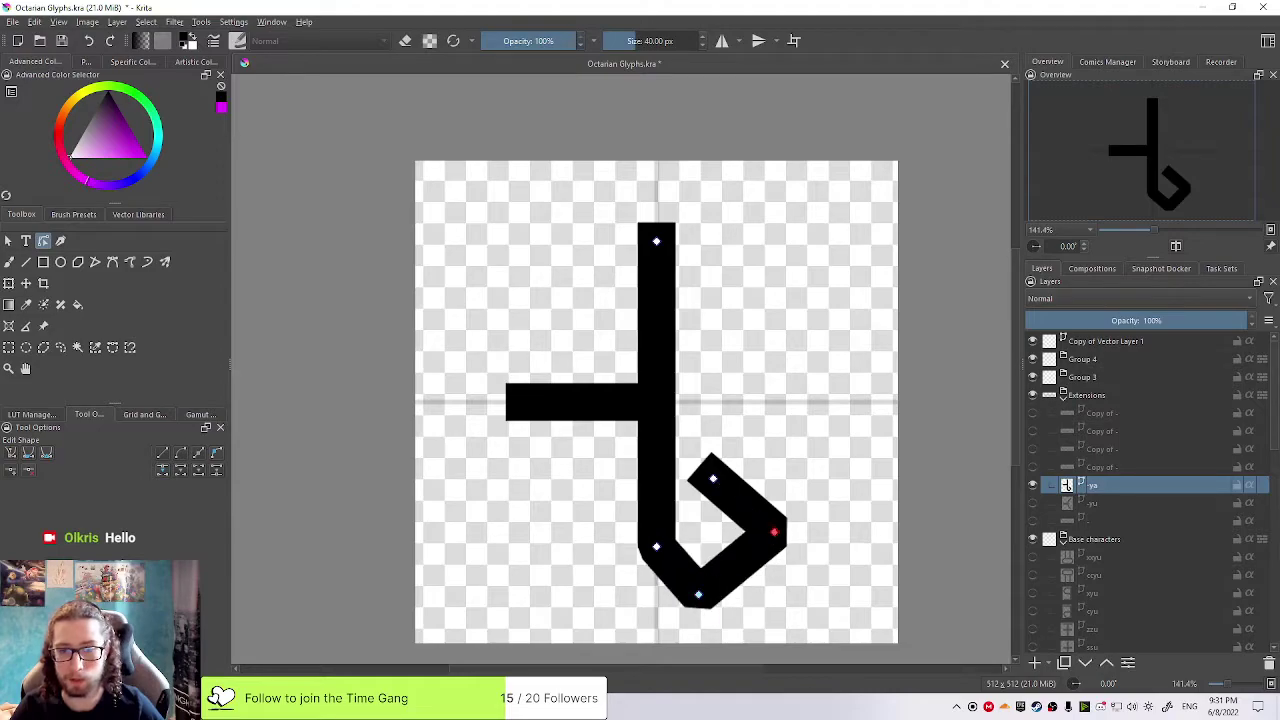
Nudge the hook's right node slightly down and inward, and convert it to a smooth point
drag(774, 532, 770, 540)
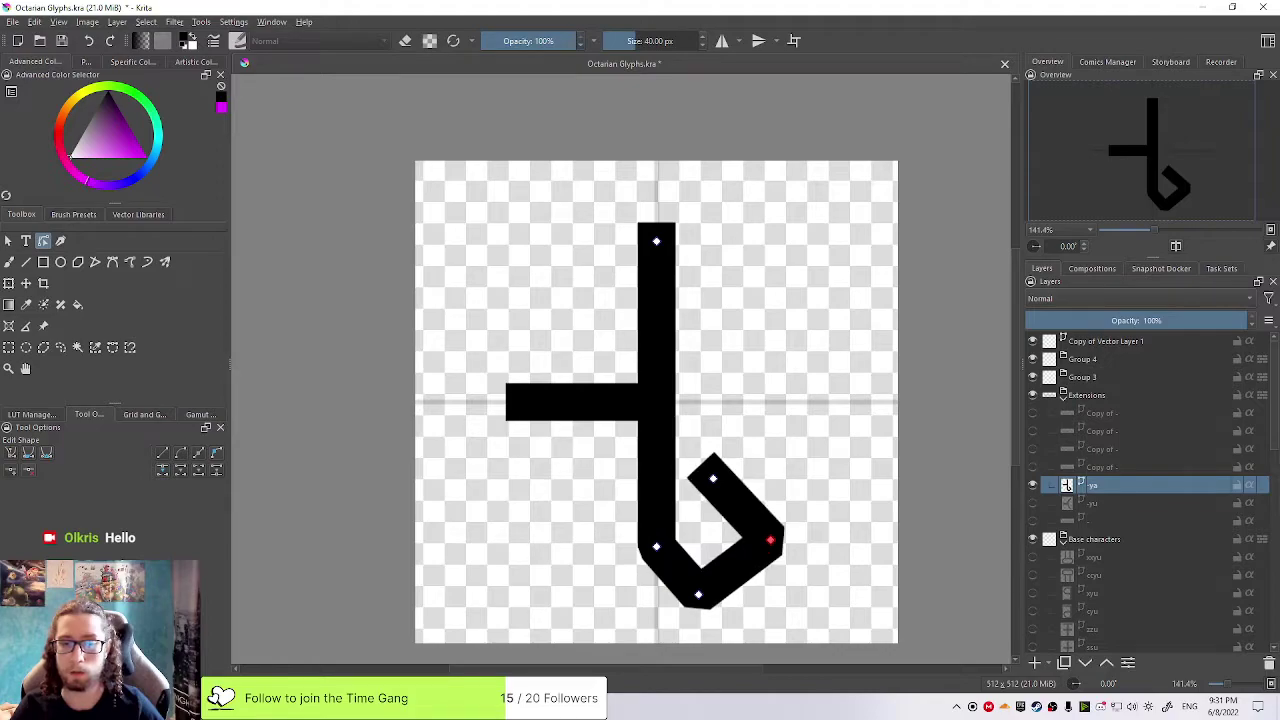
right_click(770, 540)
click(808, 563)
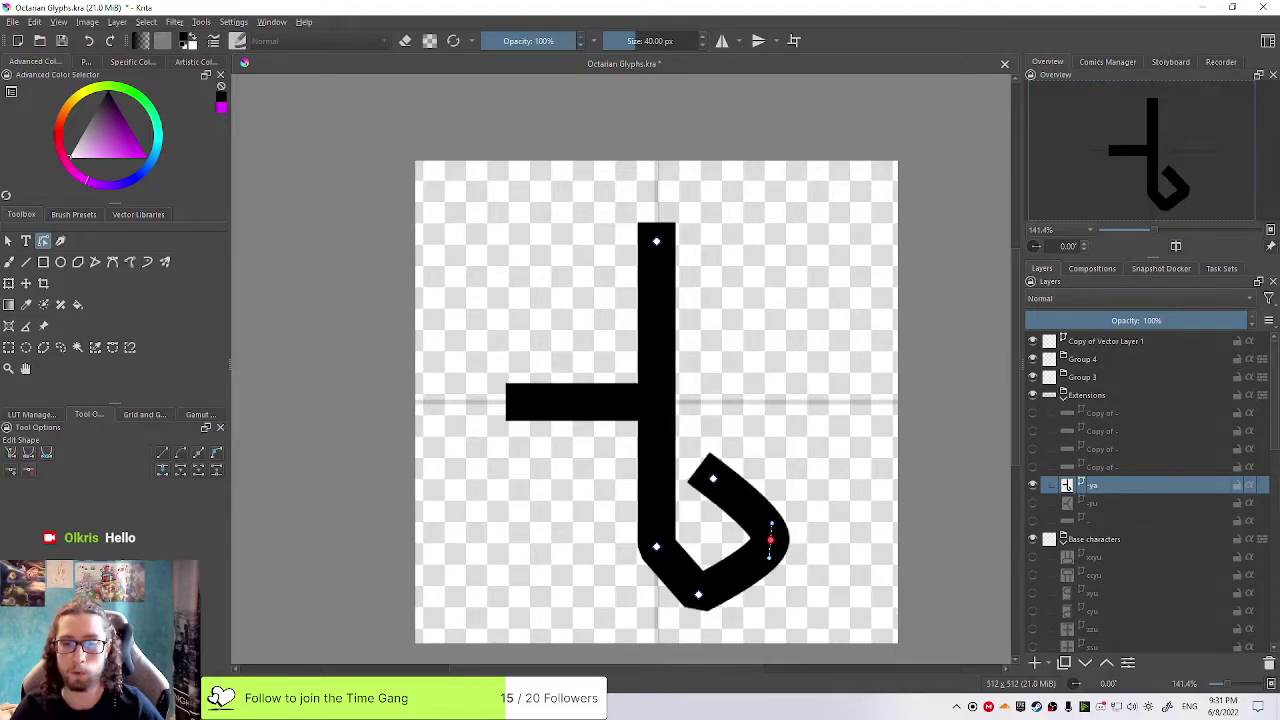
Try converting the hook's end node to a smooth point
right_click(712, 479)
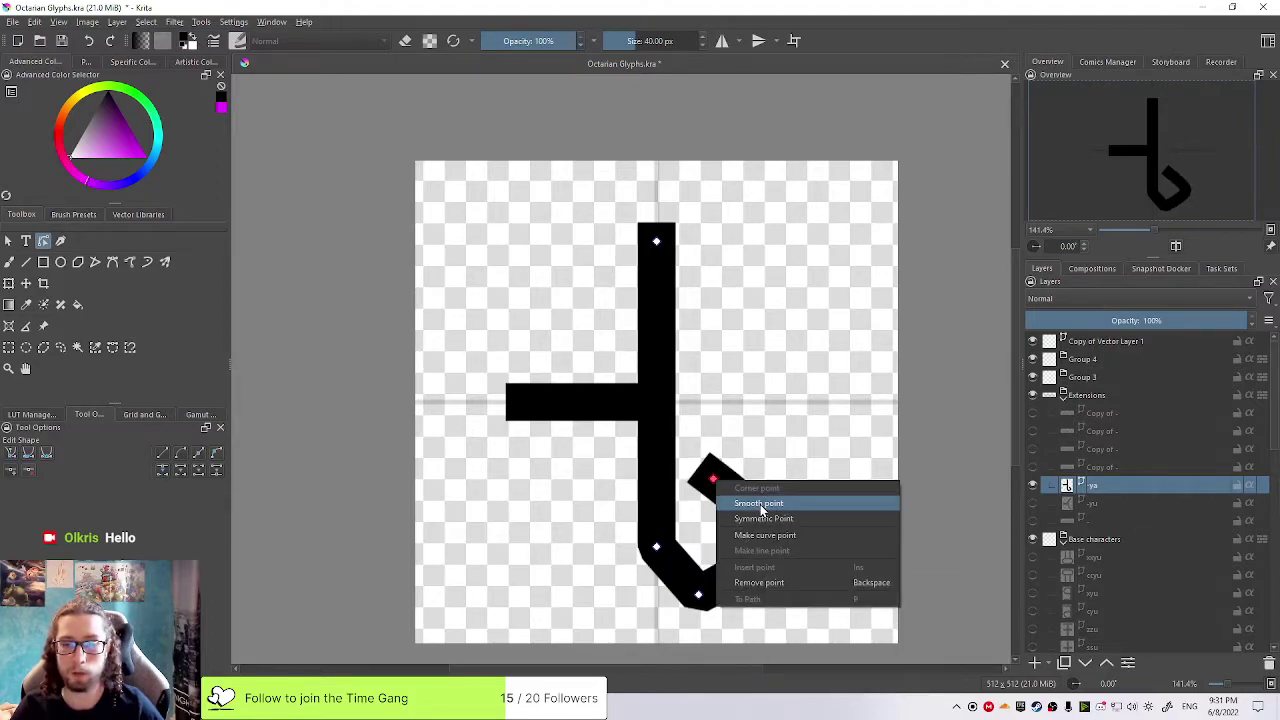
click(760, 432)
key(ctrl+z)
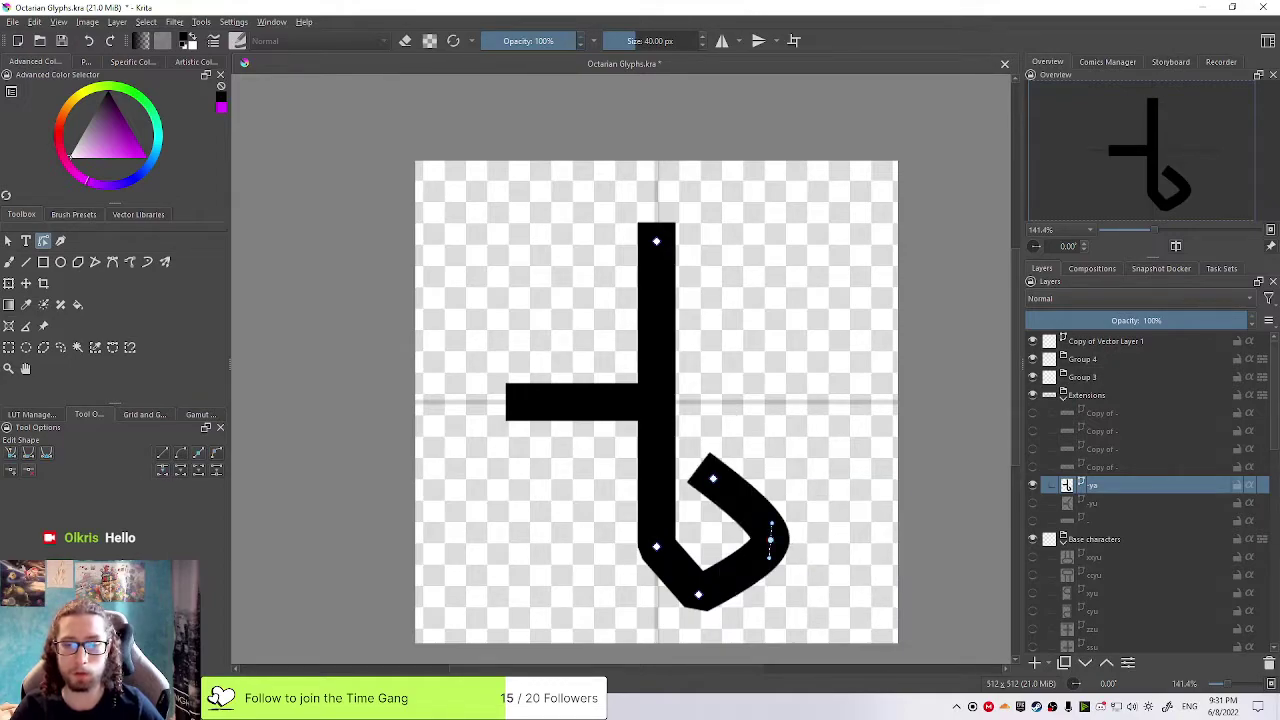
Convert the hook's bottom node to a smooth point and extend its handles to round the underside of the loop
right_click(694, 444)
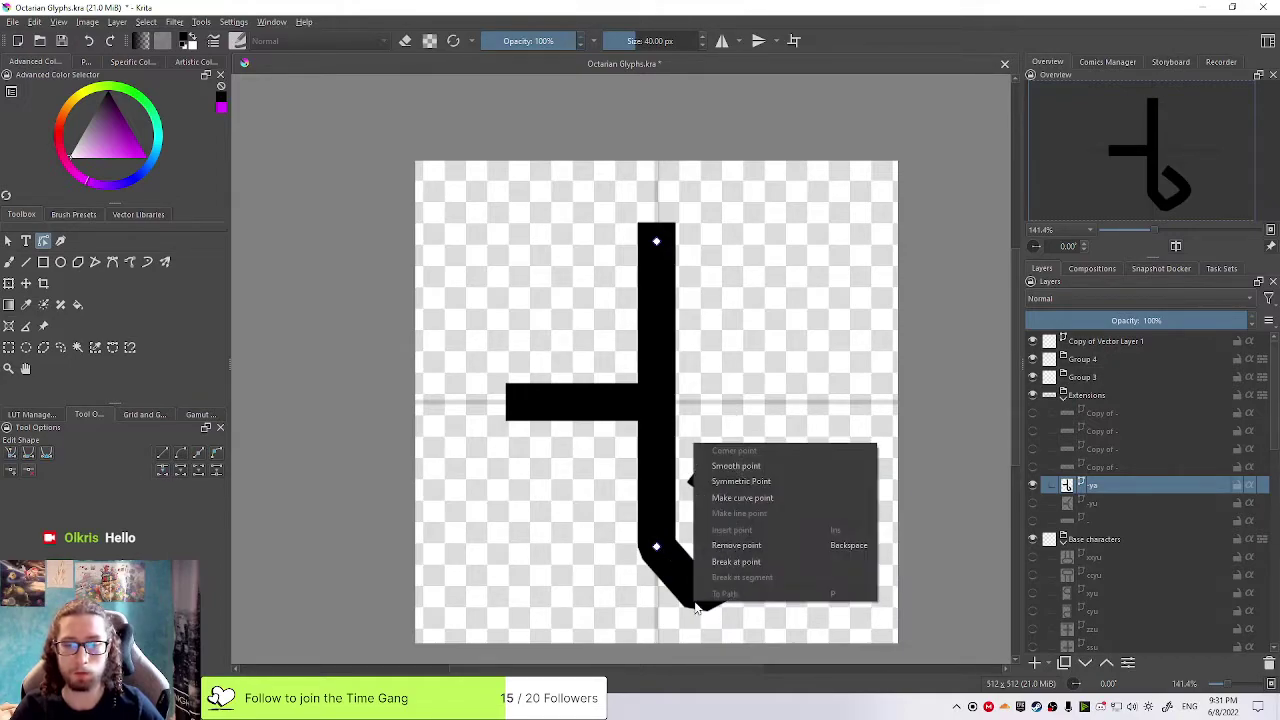
click(740, 474)
drag(740, 608, 660, 590)
key(ctrl+z)
key(ctrl+shift+z)
Lengthen the right node's upper handle and raise the node slightly to round the hook's outer side
drag(770, 540, 772, 479)
mouse_move(771, 548)
mouse_down()
mouse_move(771, 574)
mouse_move(774, 554)
mouse_move(764, 566)
mouse_move(753, 530)
mouse_move(769, 534)
mouse_up()
mouse_move(786, 484)
mouse_down()
mouse_move(779, 498)
mouse_move(774, 452)
mouse_move(777, 466)
mouse_up()
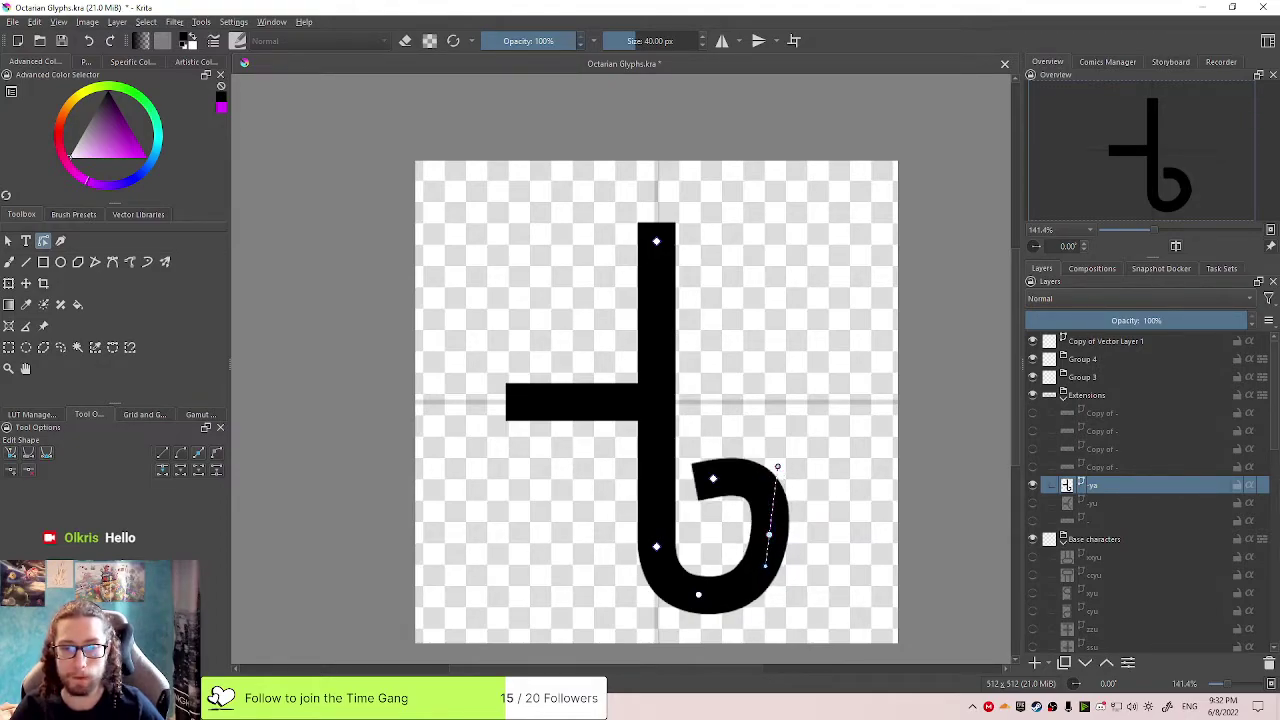
Refine the loop's lower curve by shifting the bottom node and its handles and raising the node at the foot of the stem
click(700, 597)
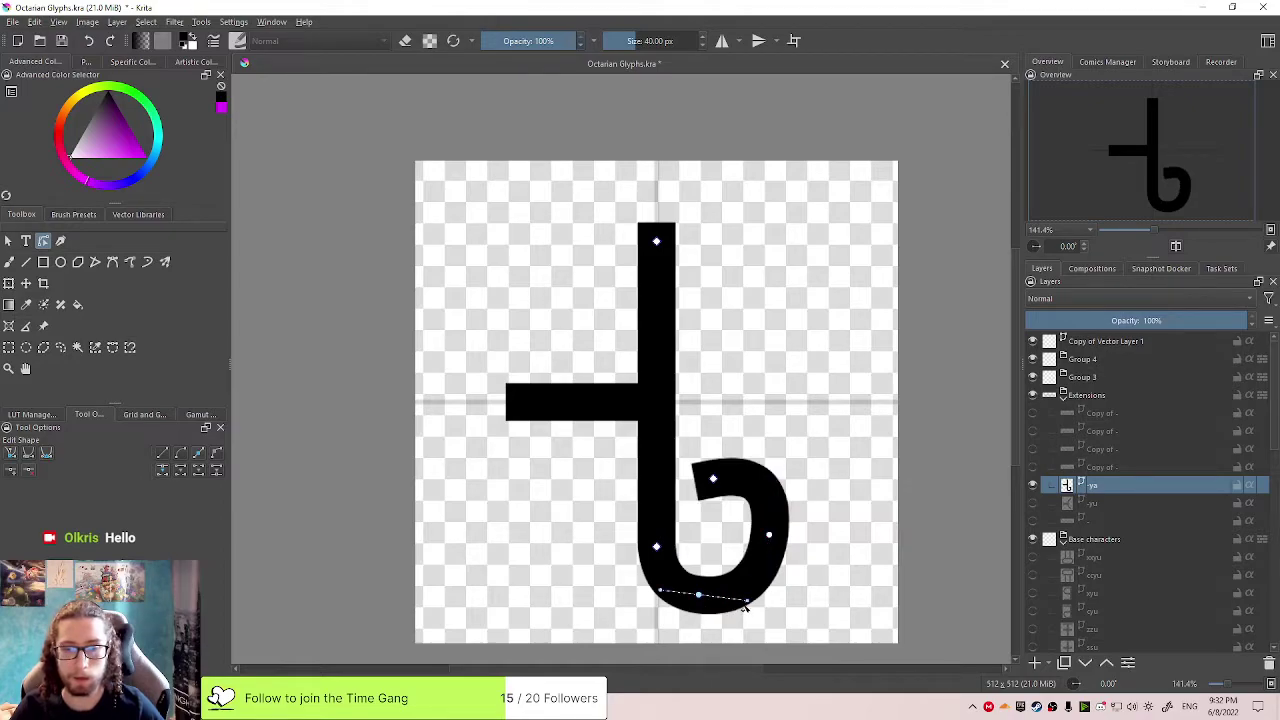
drag(661, 589, 689, 602)
click(768, 535)
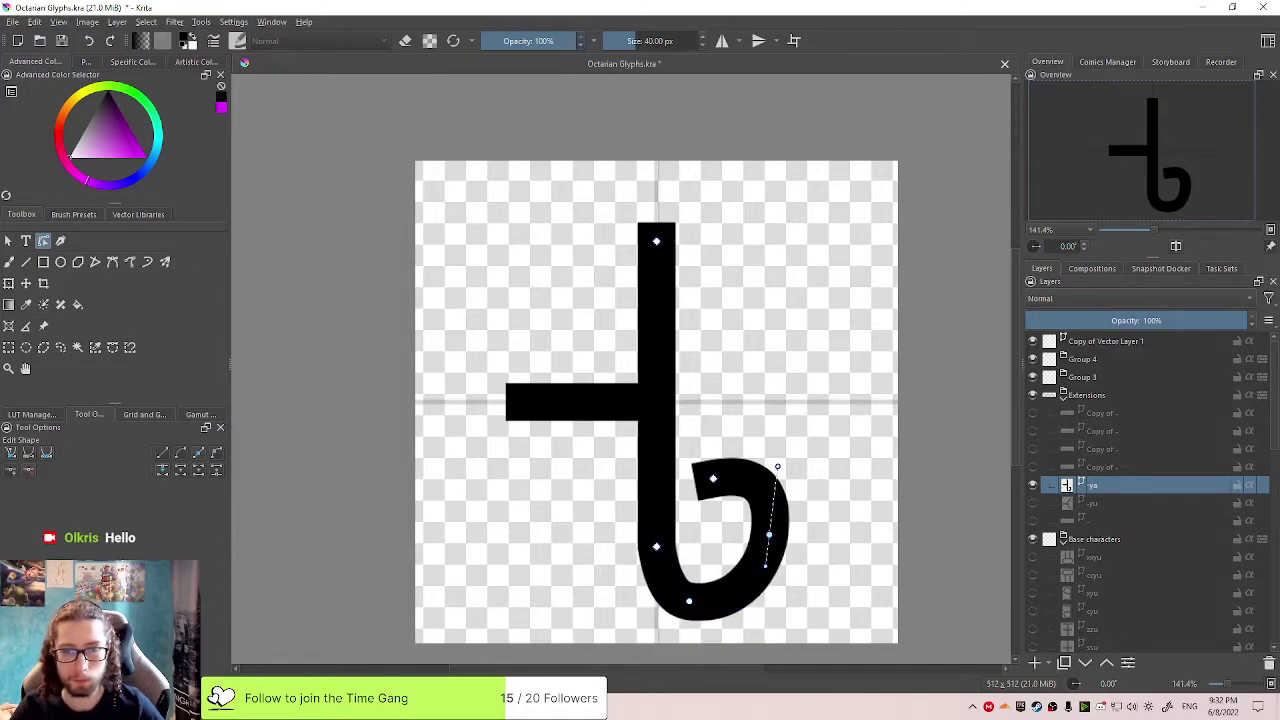
mouse_move(777, 466)
mouse_down()
mouse_move(788, 478)
mouse_move(775, 466)
mouse_up()
click(689, 601)
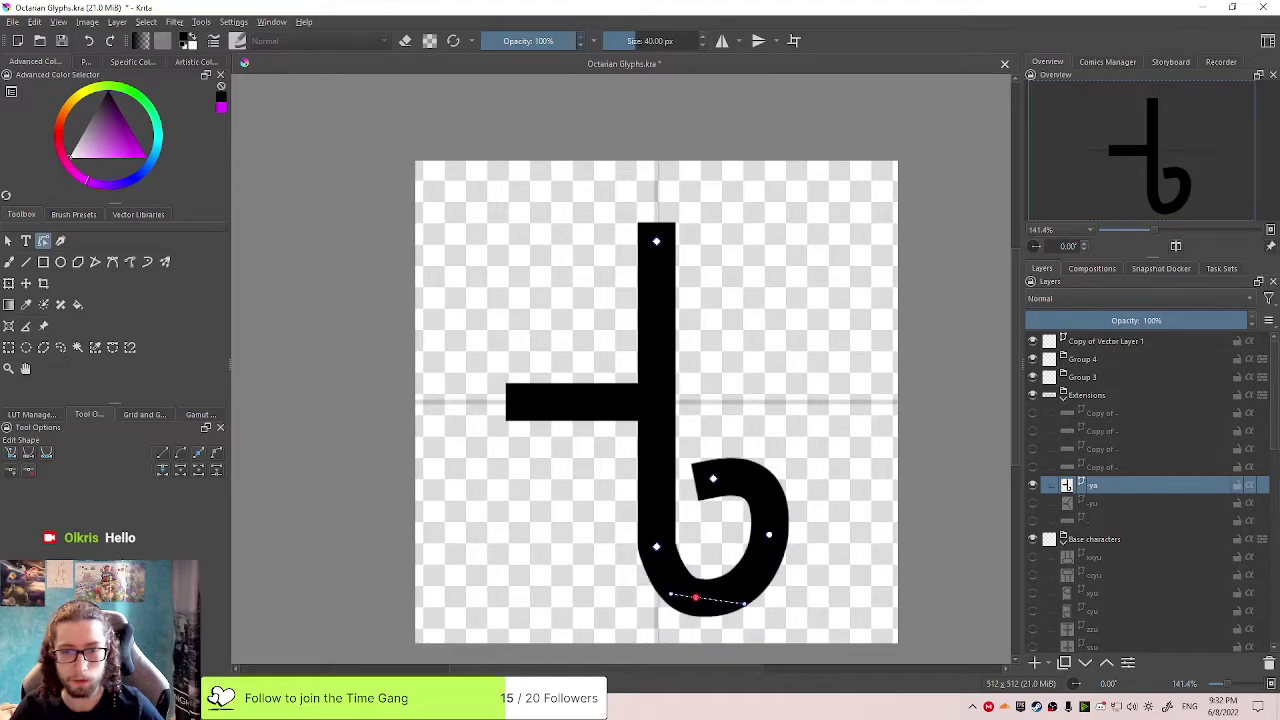
drag(656, 546, 656, 525)
drag(691, 604, 659, 584)
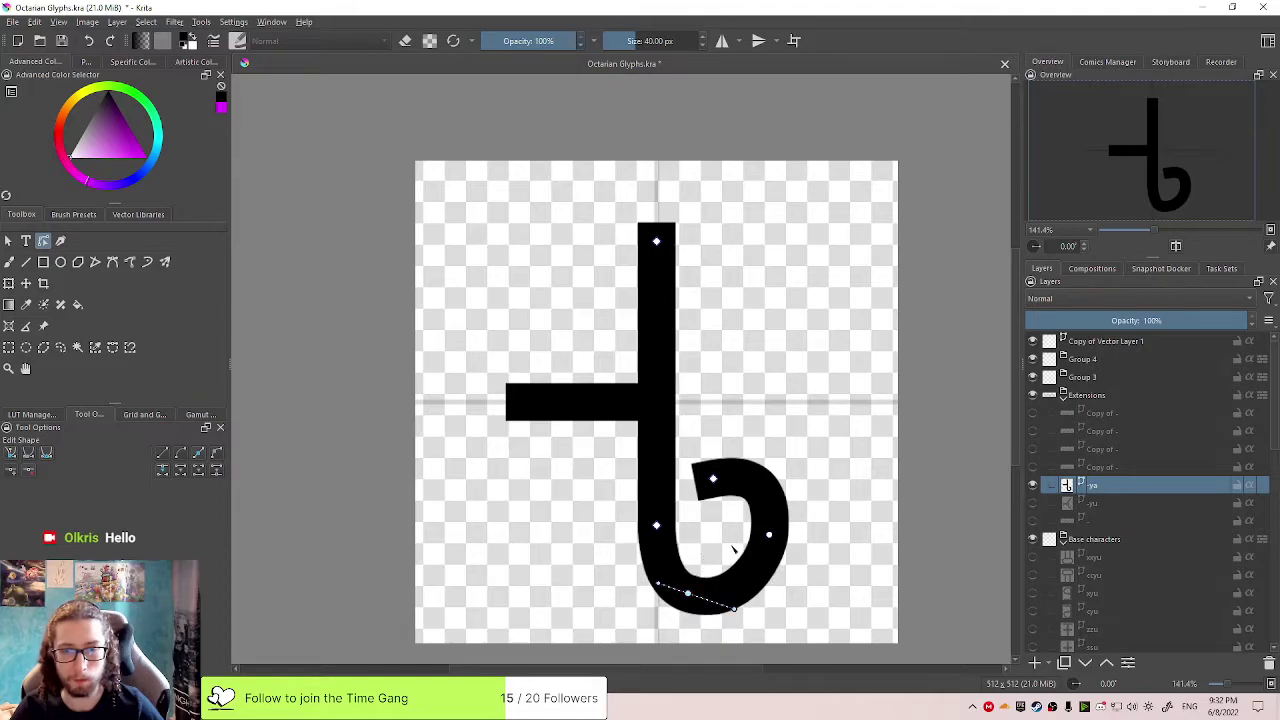
Shorten the stem by lowering its top node, and move the stem-and-hook shape up to centre it on the horizontal centre line
click(768, 535)
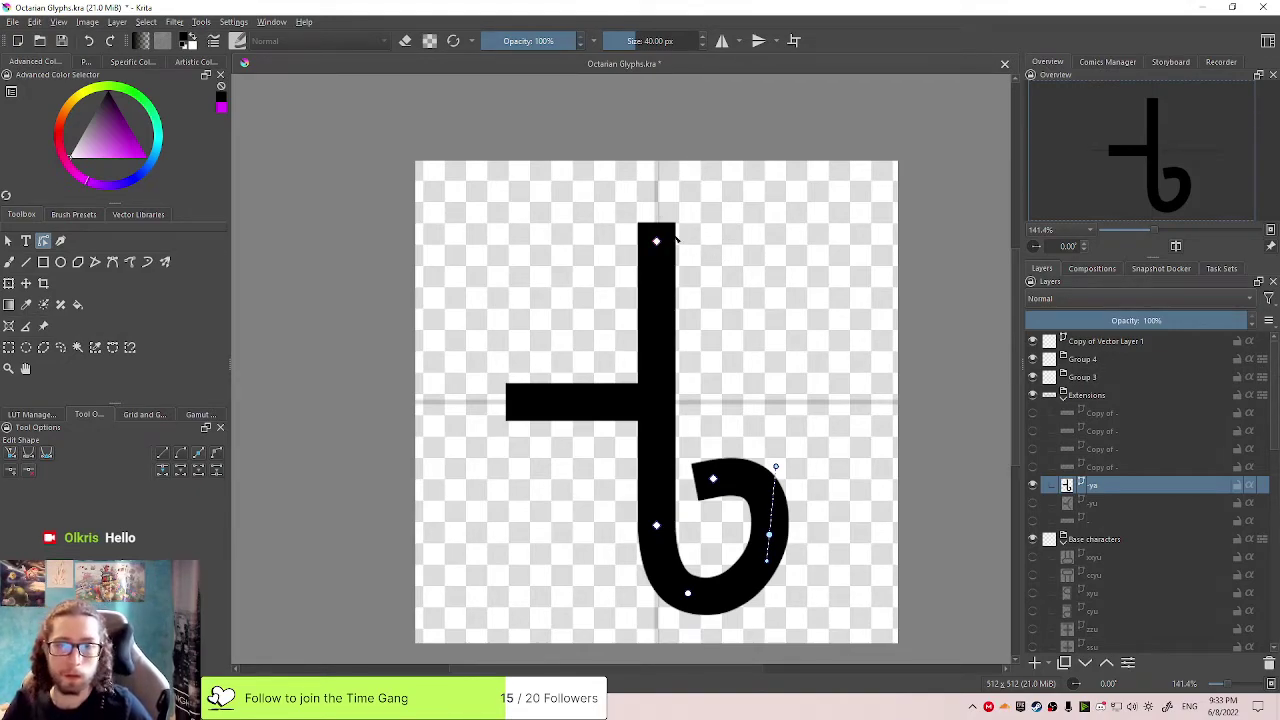
drag(656, 241, 656, 269)
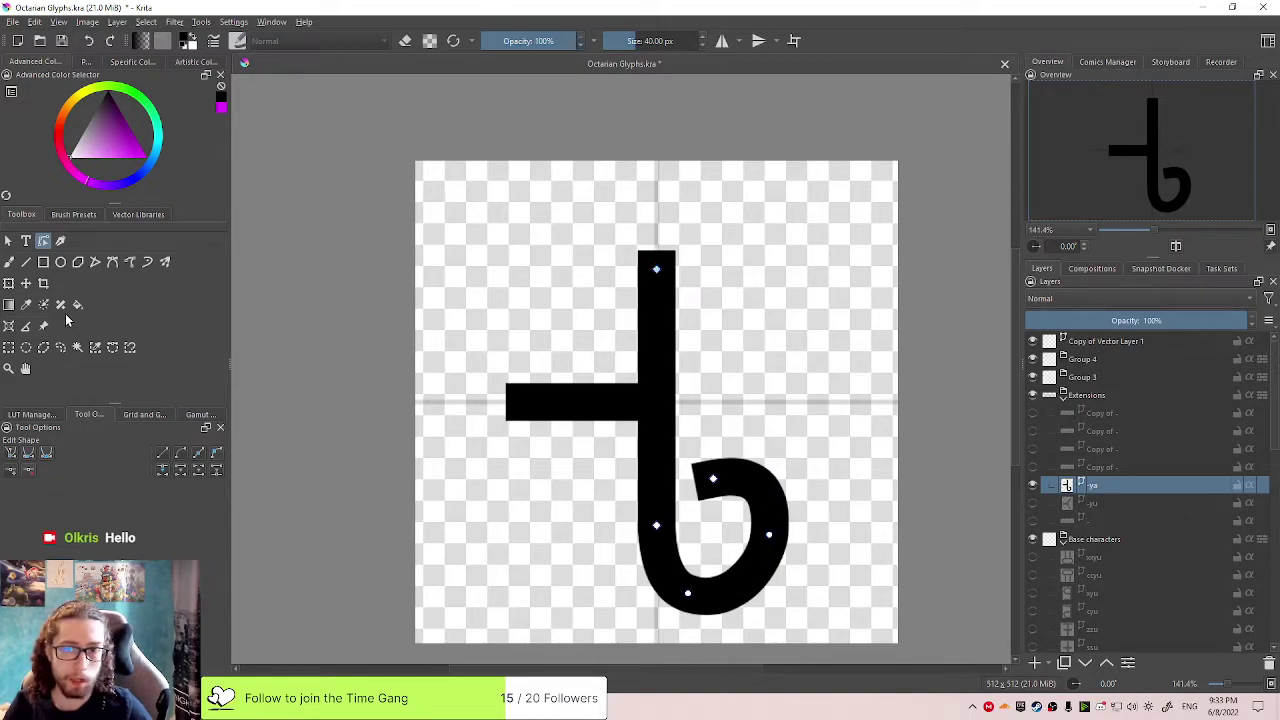
click(26, 284)
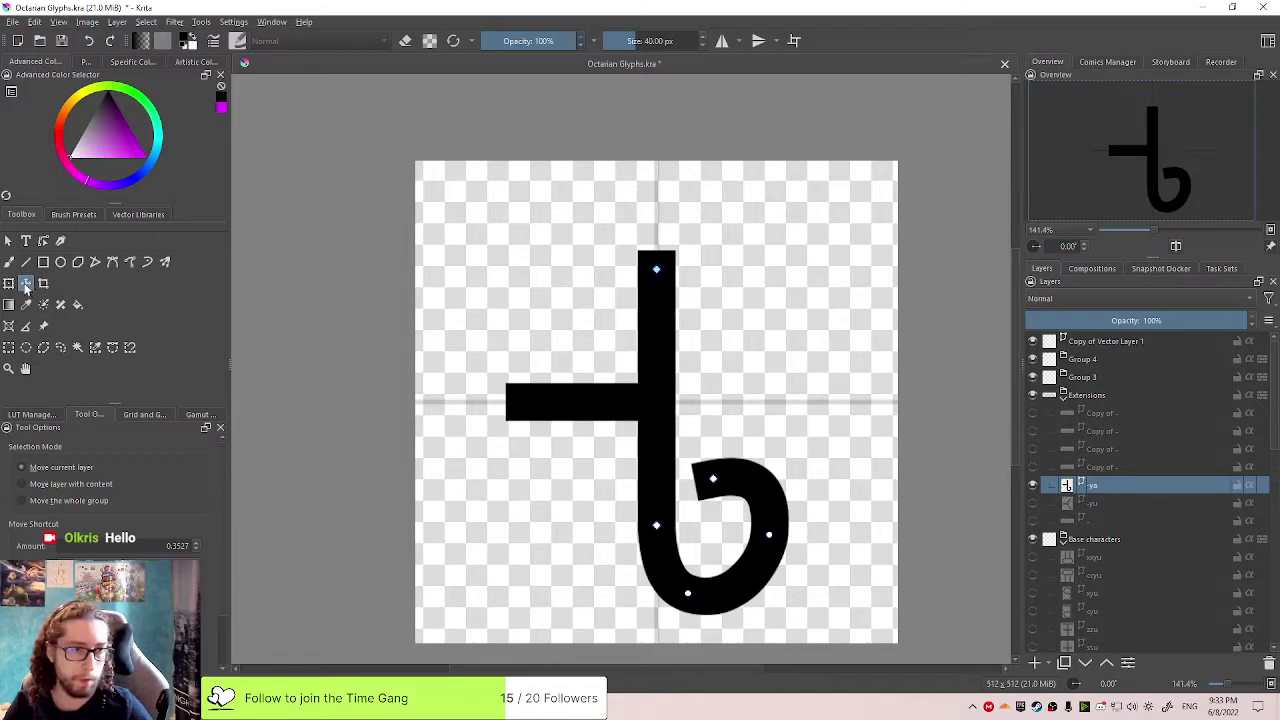
click(8, 241)
mouse_move(726, 390)
mouse_down()
mouse_move(734, 366)
mouse_move(709, 369)
mouse_move(729, 379)
mouse_up()
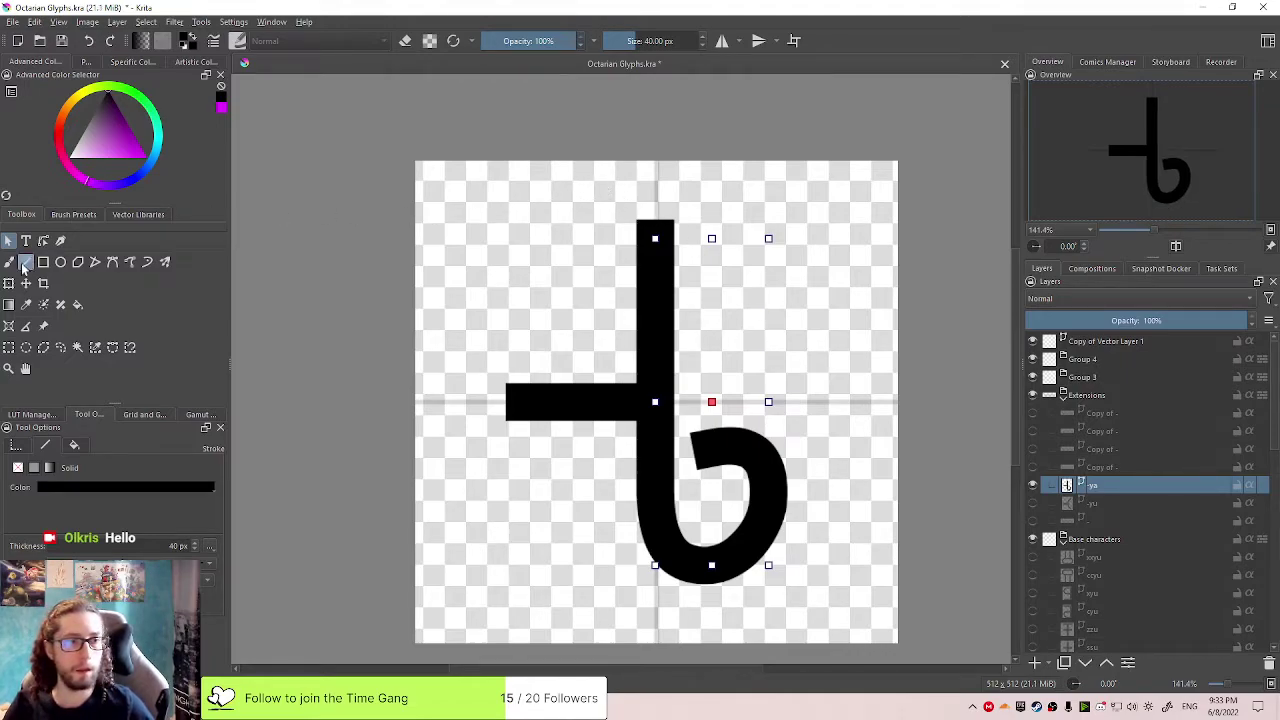
Select the bar and the stem-and-hook shape together and shift them right until the stem's left edge meets the vertical centre line
drag(875, 210, 498, 540)
drag(689, 420, 708, 421)
key(Return)
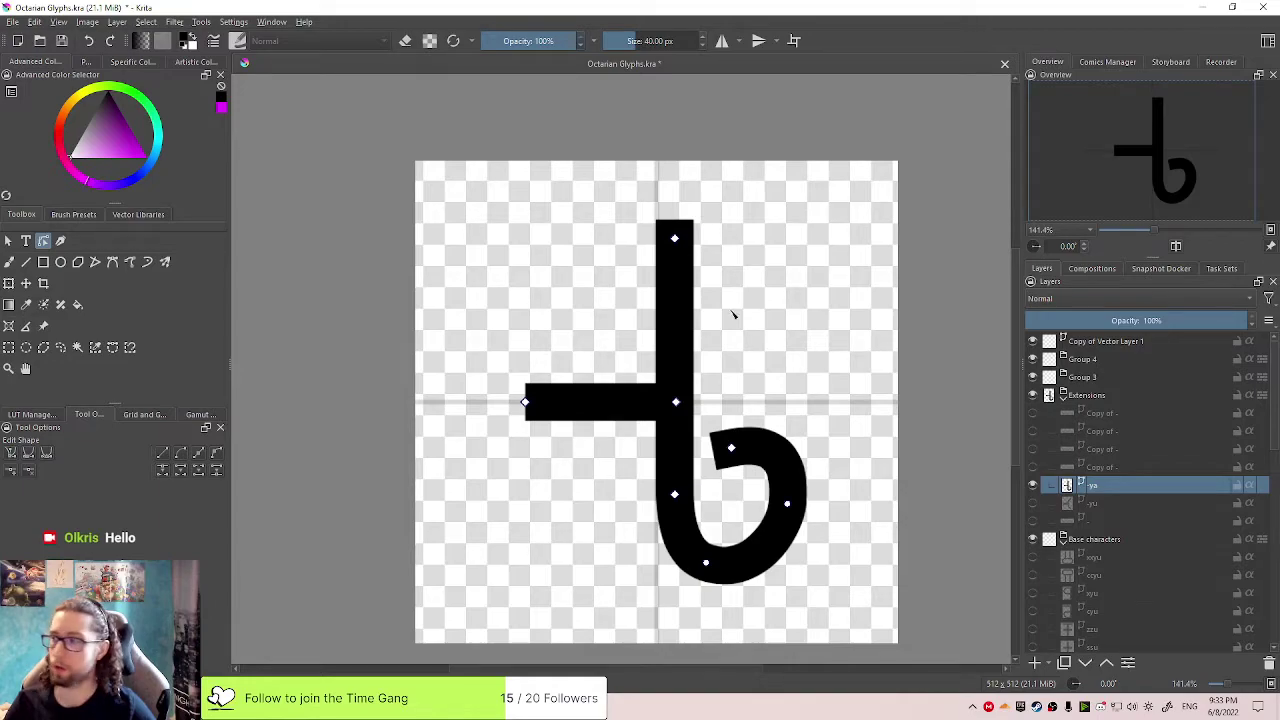
Show and select the copied bar layer directly above "-ya", and hide the "-ya" layer
click(1033, 467)
double_click(1105, 465)
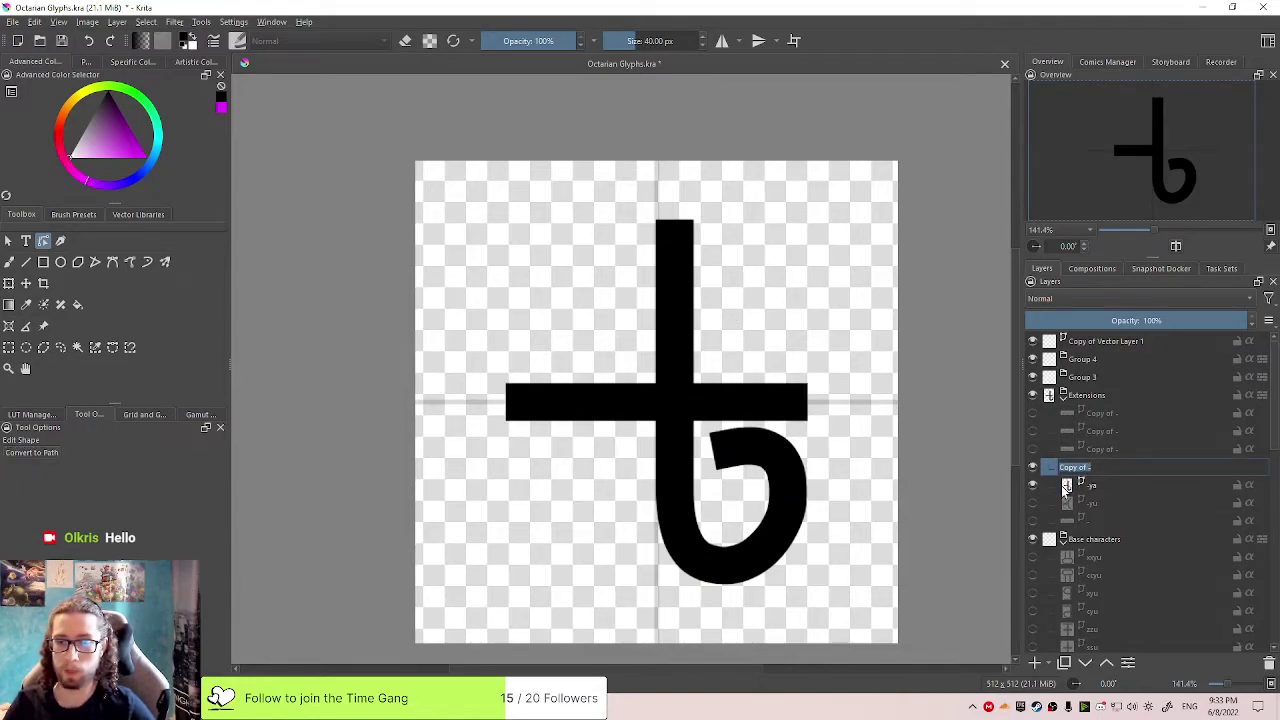
click(1033, 486)
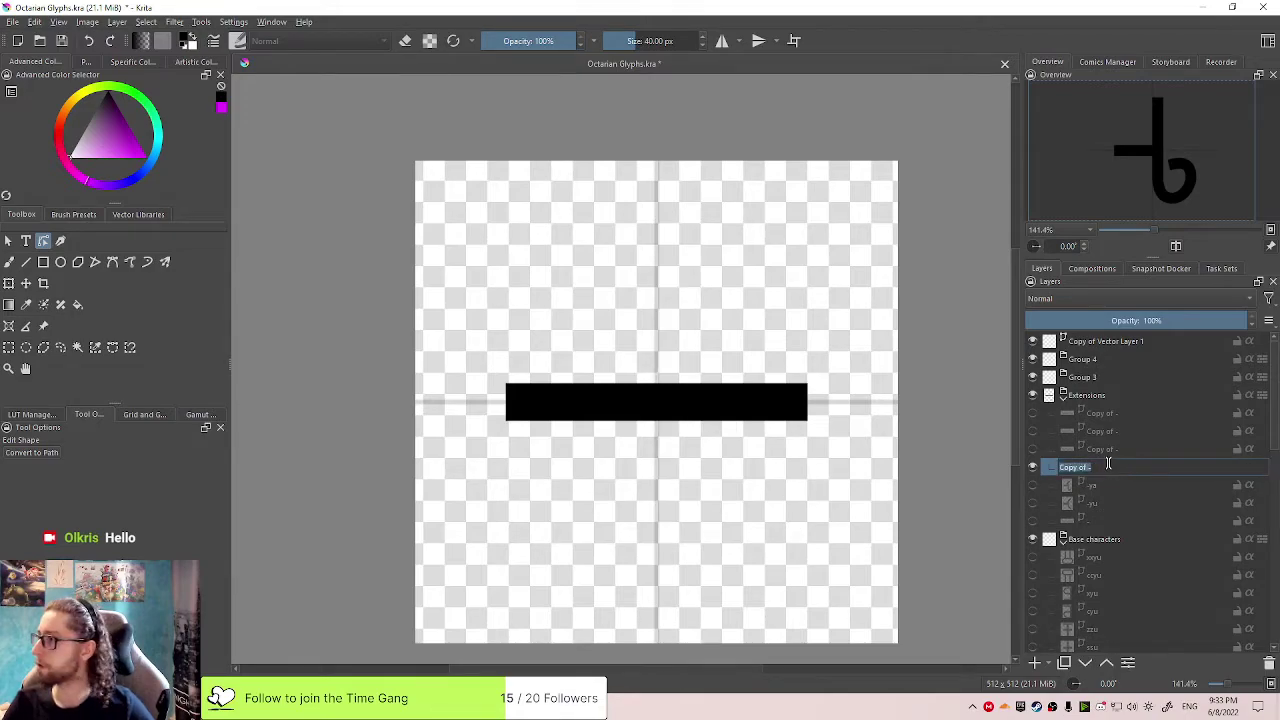
mouse_move(1167, 491)
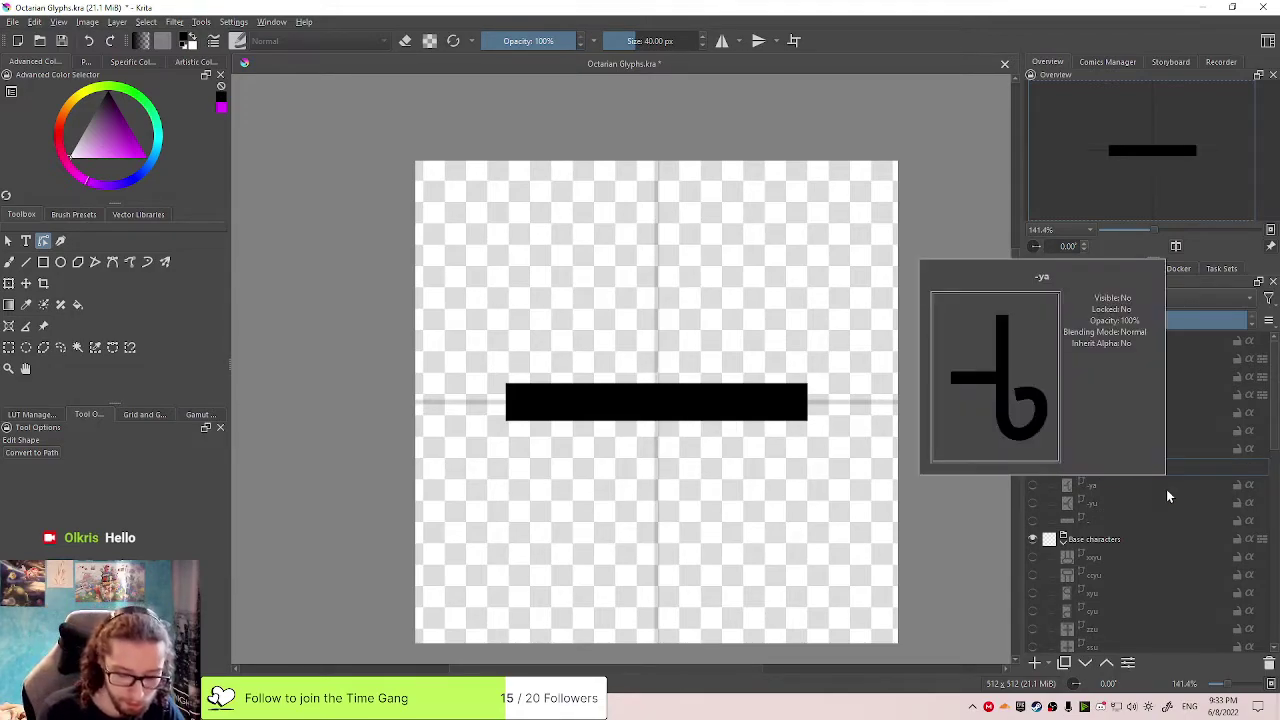
mouse_move(1194, 442)
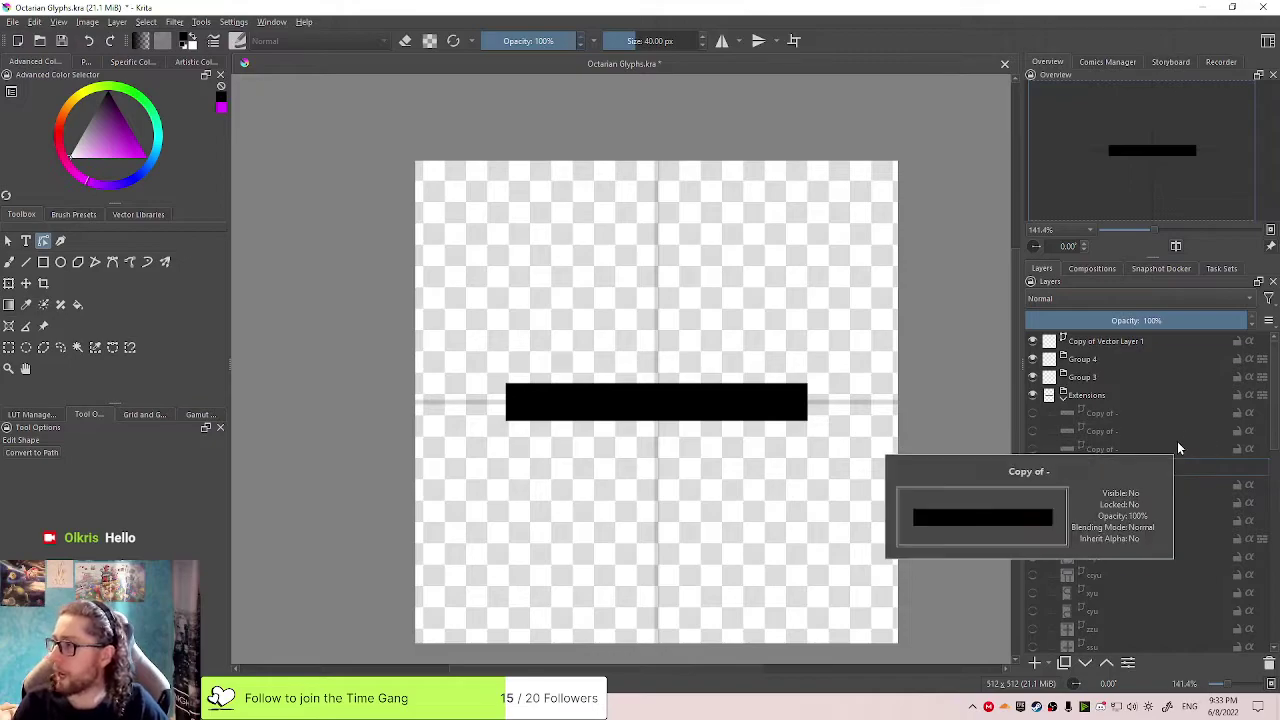
double_click(1100, 467)
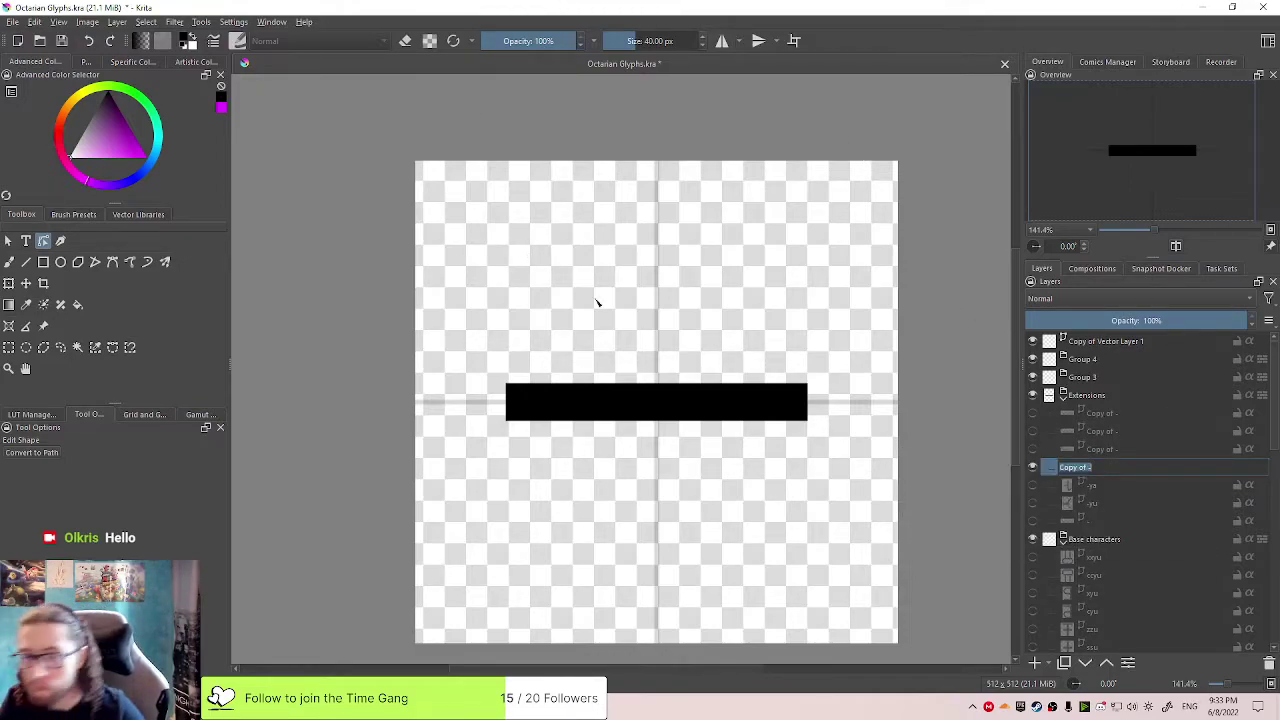
key(Escape)
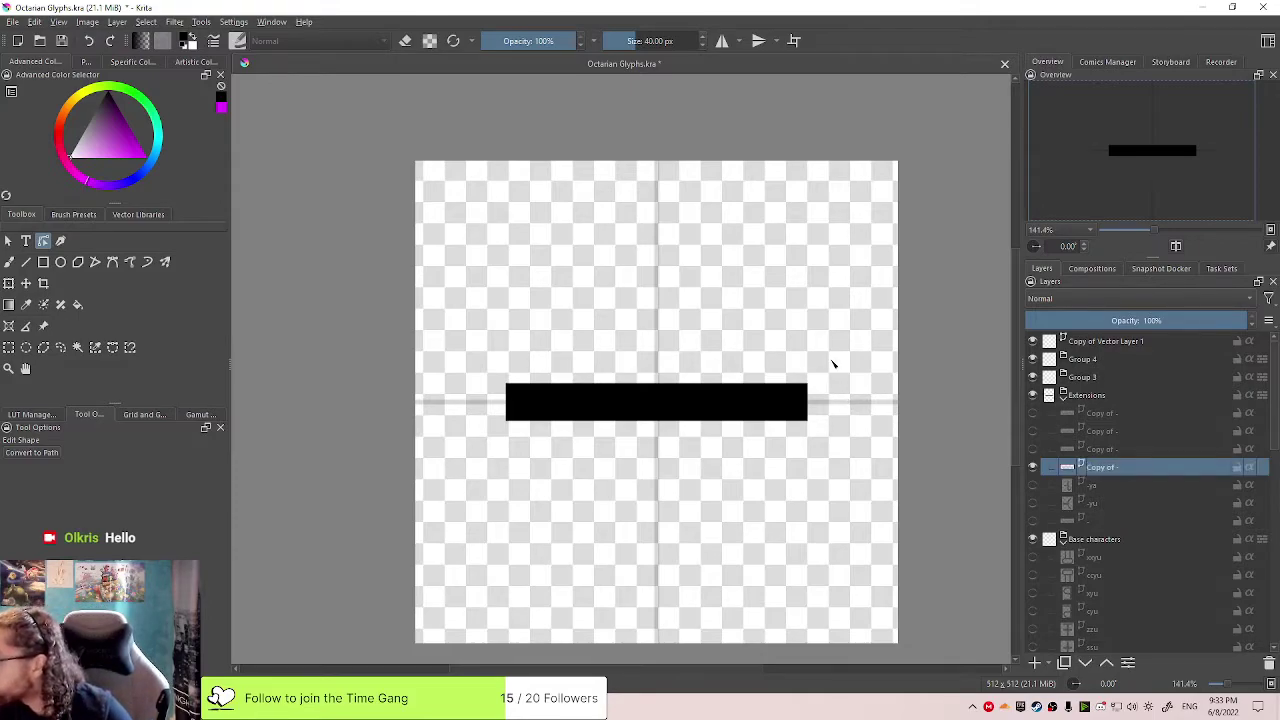
Shorten the bar to end at the canvas centre and draw a straight vertical line across its right end
click(763, 402)
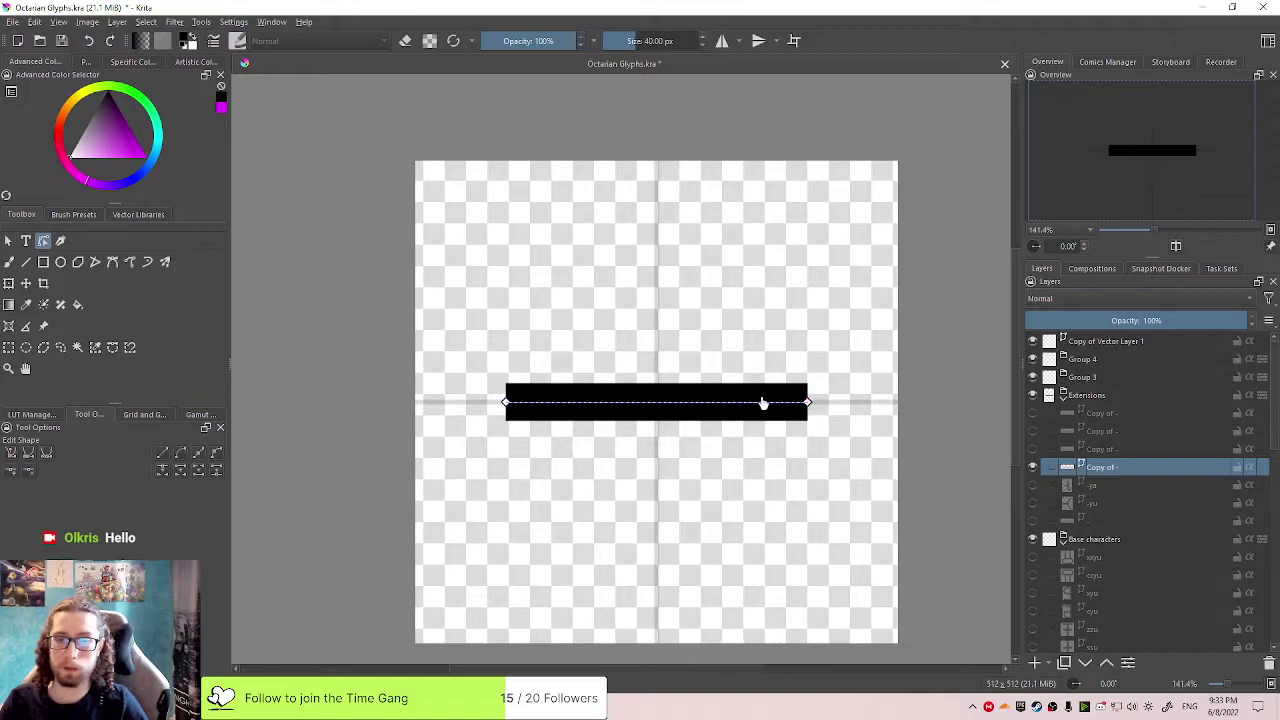
drag(808, 402, 659, 404)
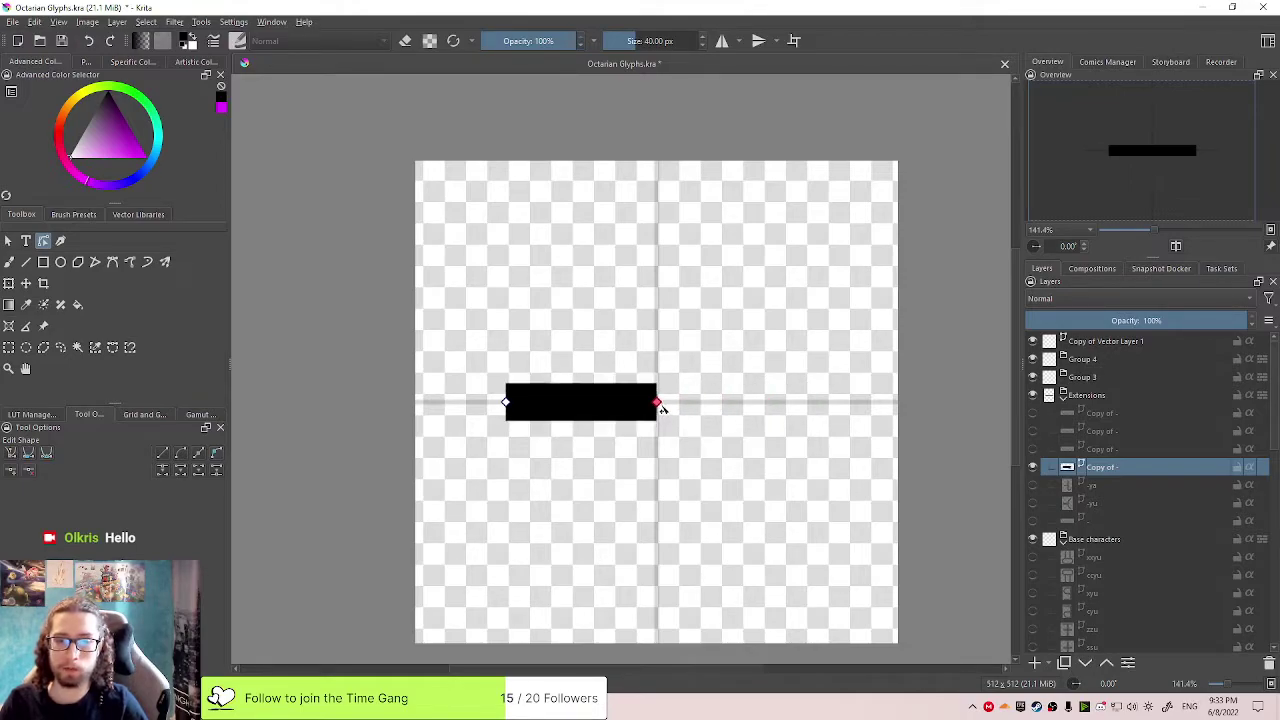
key(ctrl+z)
key(ctrl+shift+z)
click(25, 261)
drag(677, 250, 683, 545)
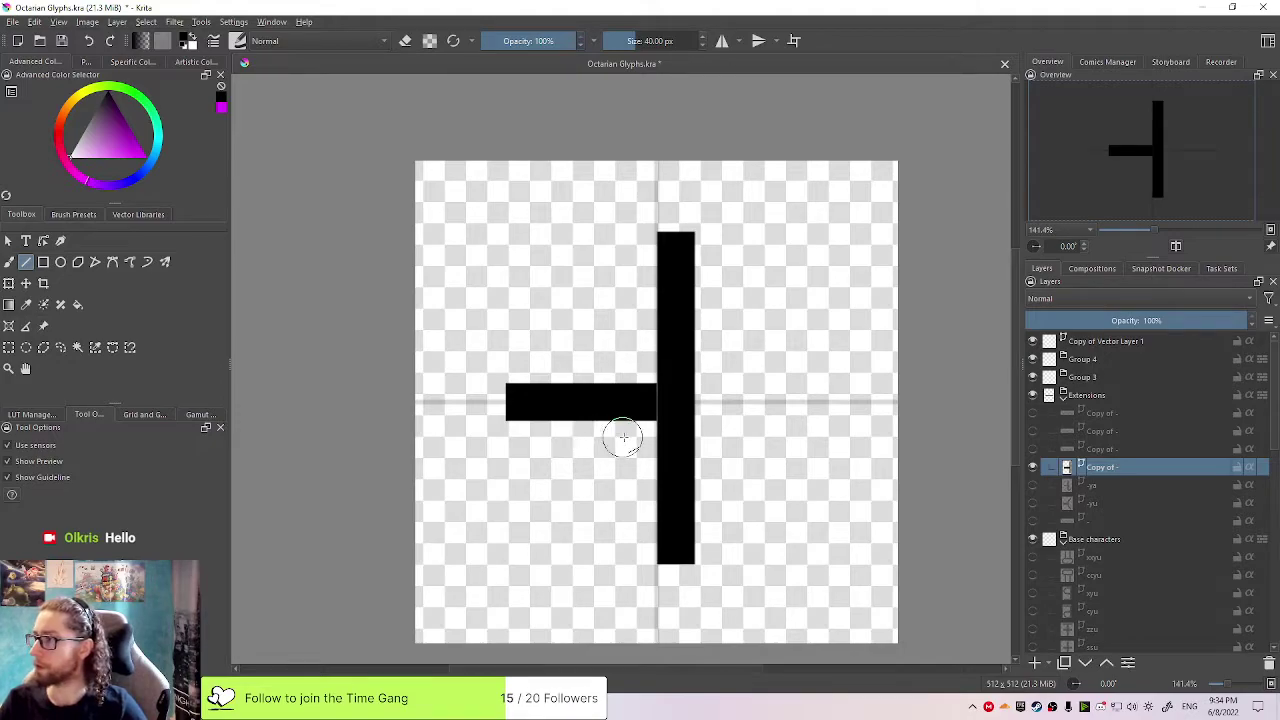
Show the "-ya" layer as a faint reference by lowering its opacity to 38%
click(1032, 486)
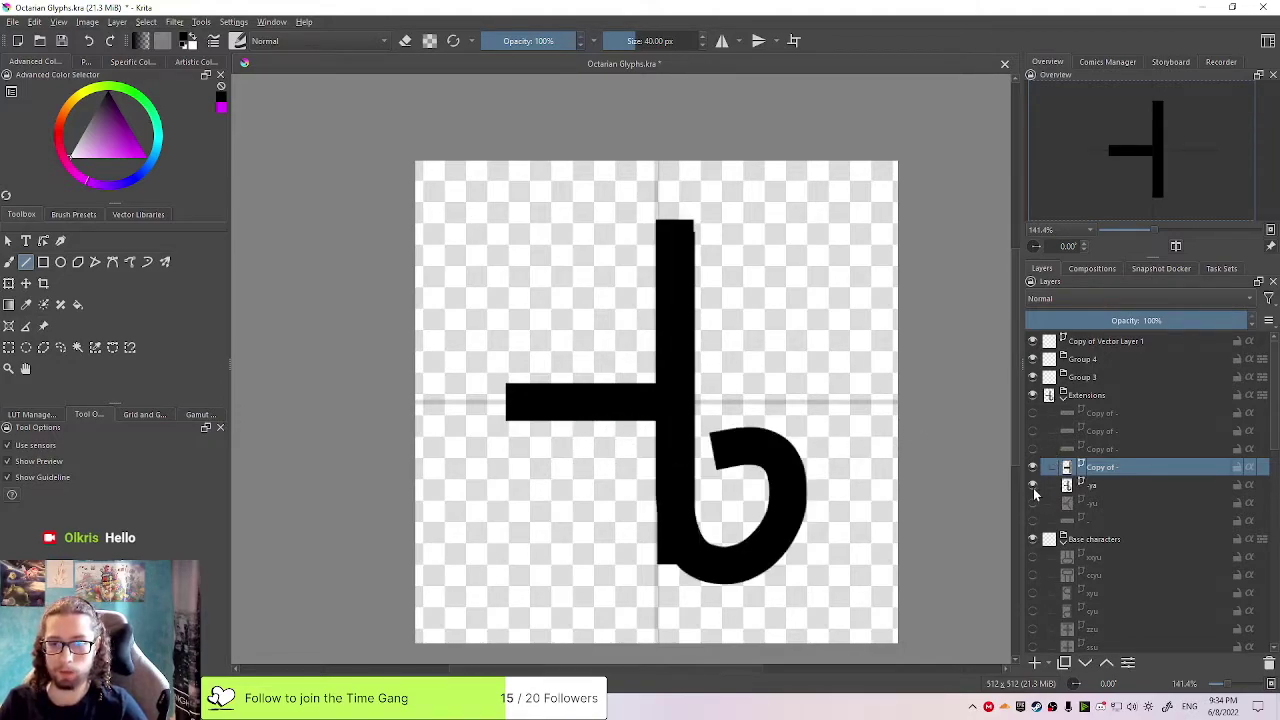
click(1089, 487)
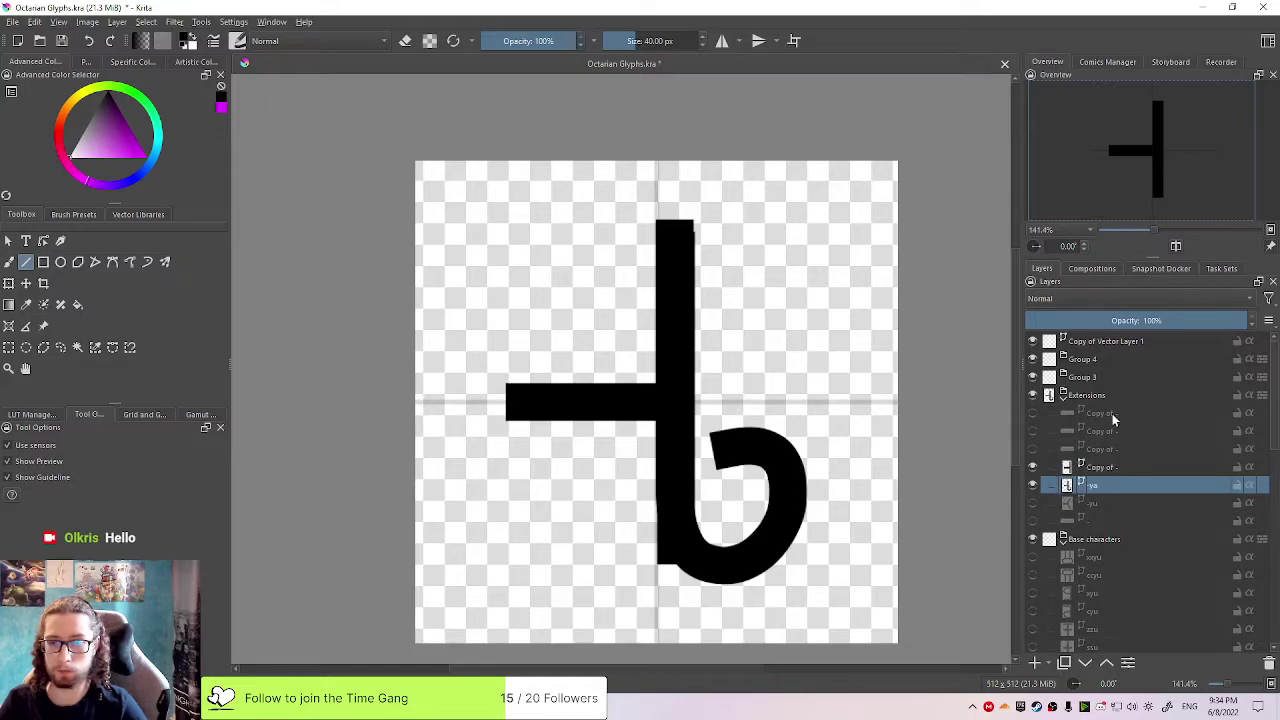
click(1113, 320)
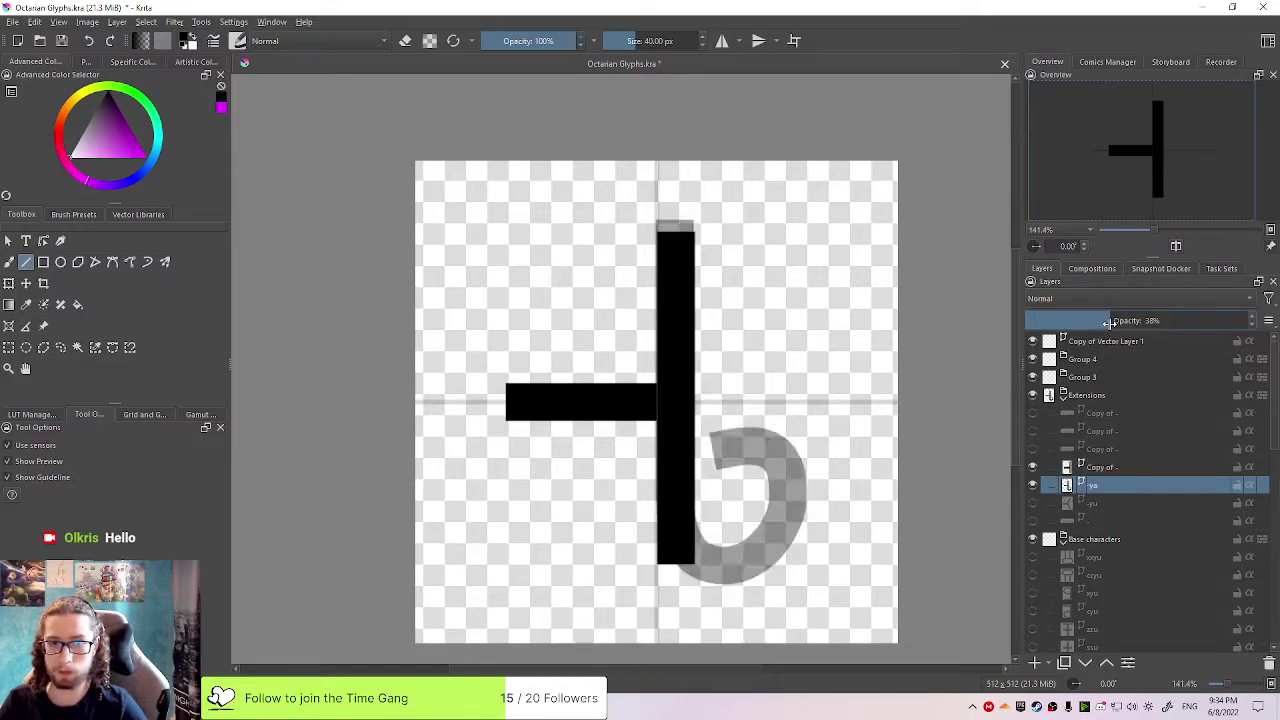
Move the copied layer's vertical line onto the vertical centre line, lengthen it slightly and centre it on the bar's height
click(1124, 467)
click(8, 241)
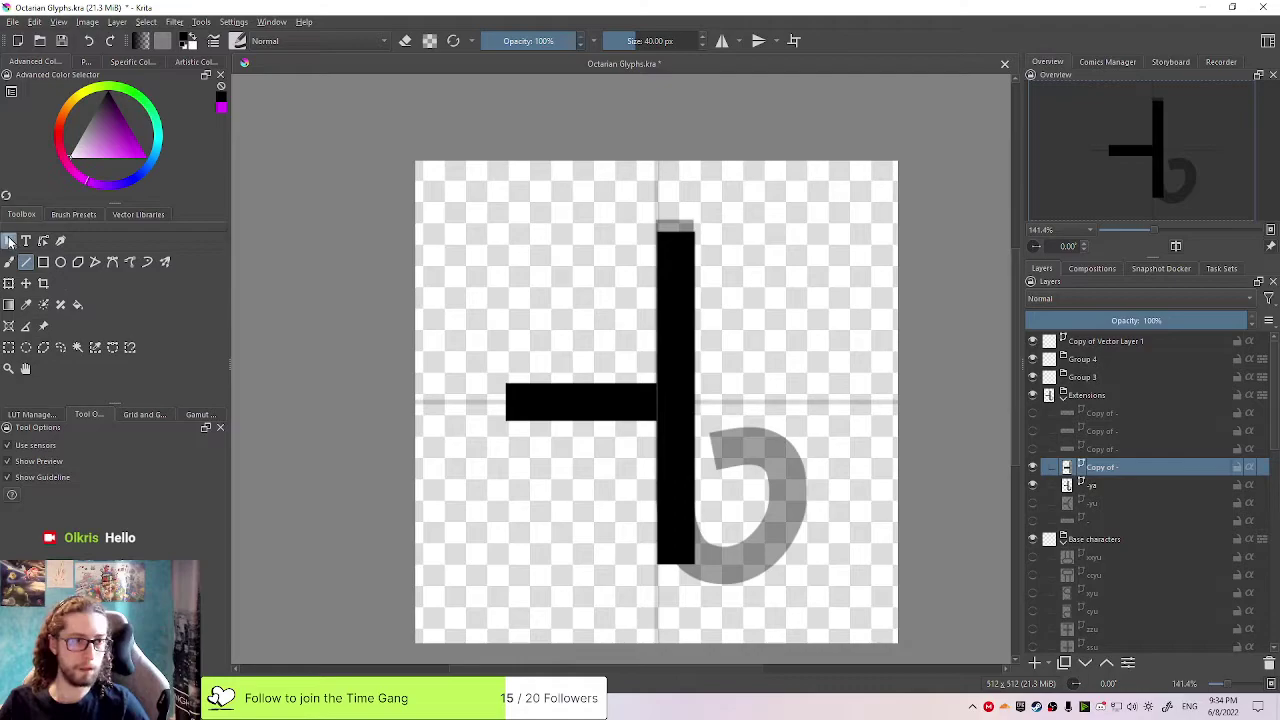
click(585, 383)
click(673, 360)
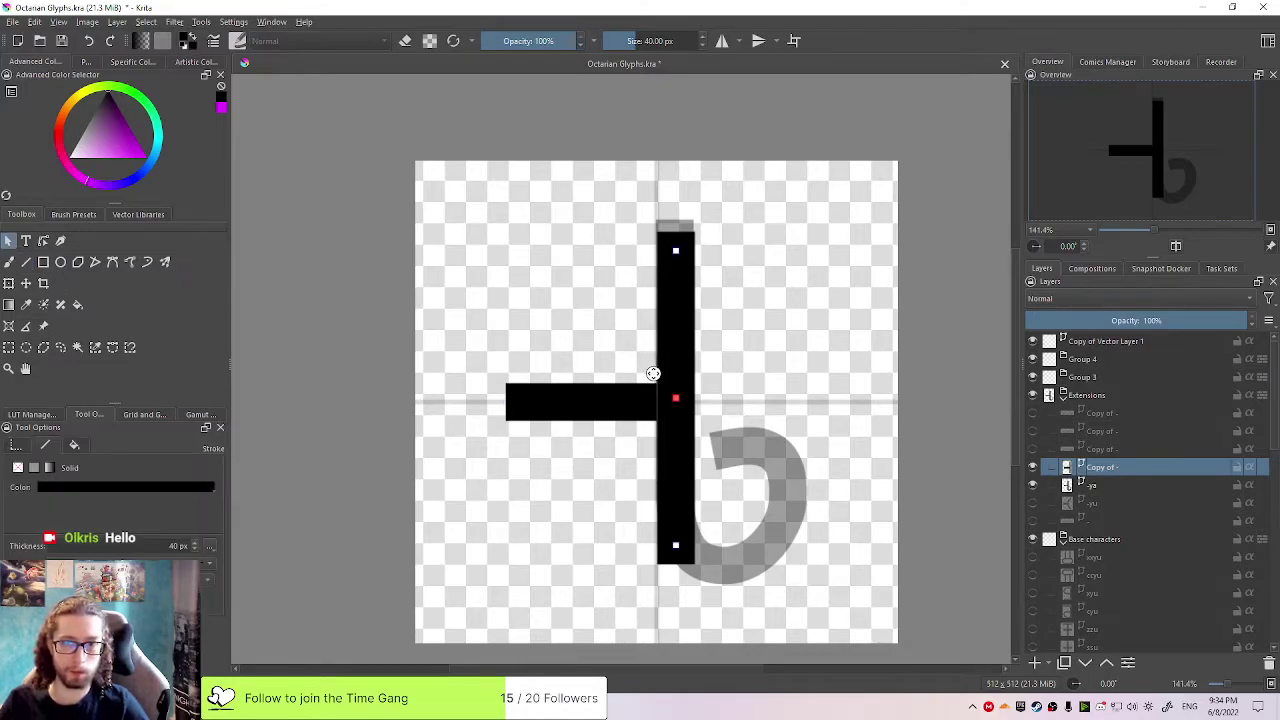
mouse_move(676, 361)
mouse_down()
mouse_move(674, 423)
mouse_move(671, 371)
mouse_move(659, 369)
mouse_up()
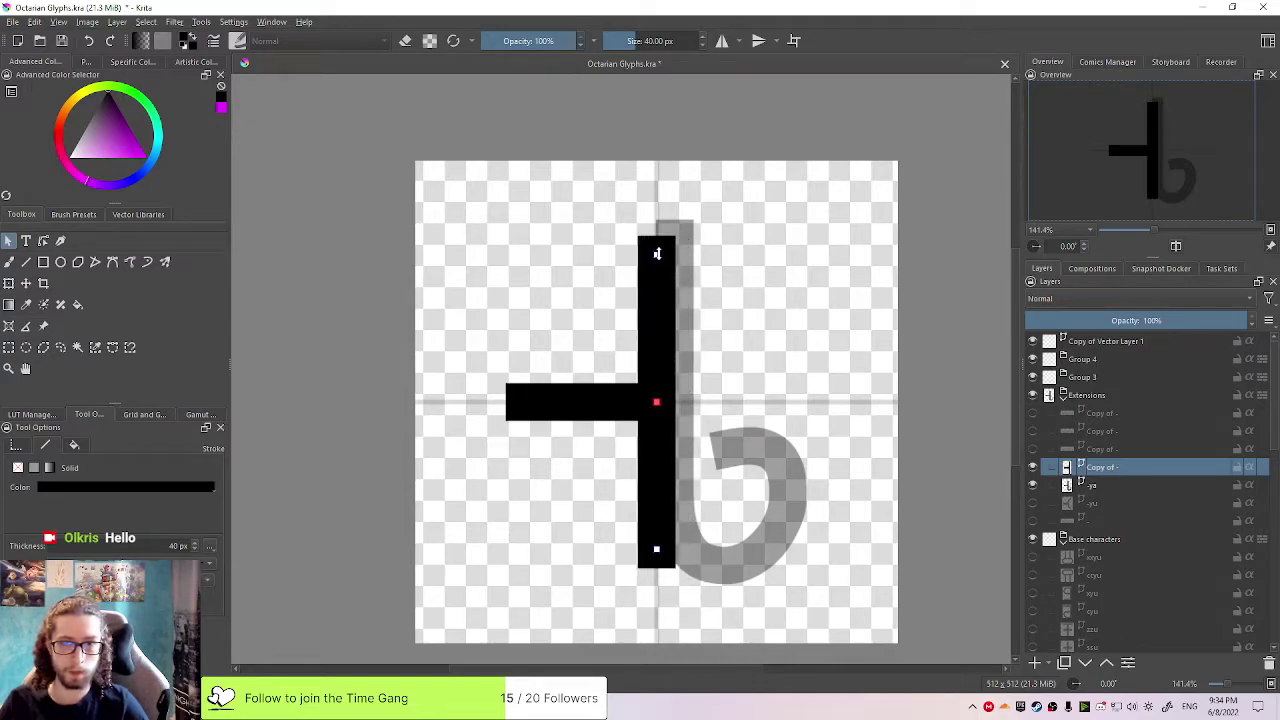
drag(657, 253, 657, 257)
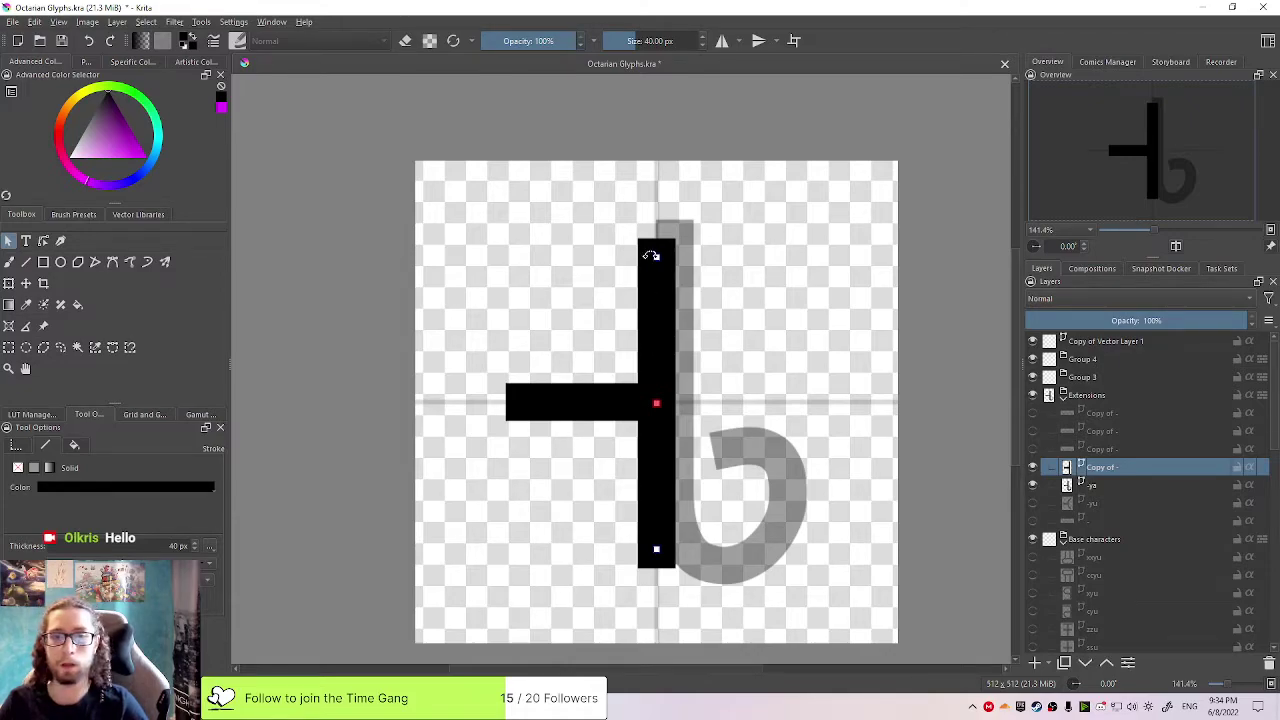
drag(656, 258, 656, 240)
drag(658, 288, 658, 296)
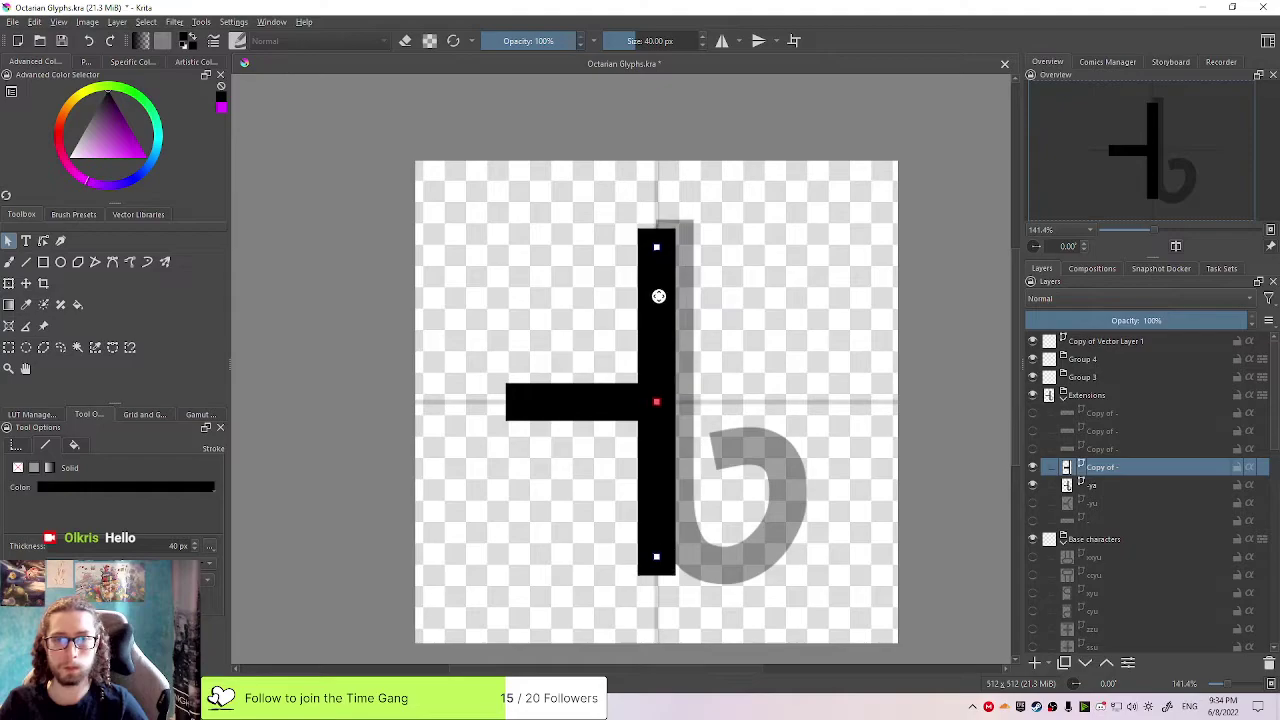
Draw an unfilled circle at the top of the stem, shrink it and move it up so its left side aligns with the stem
click(60, 262)
drag(656, 210, 752, 318)
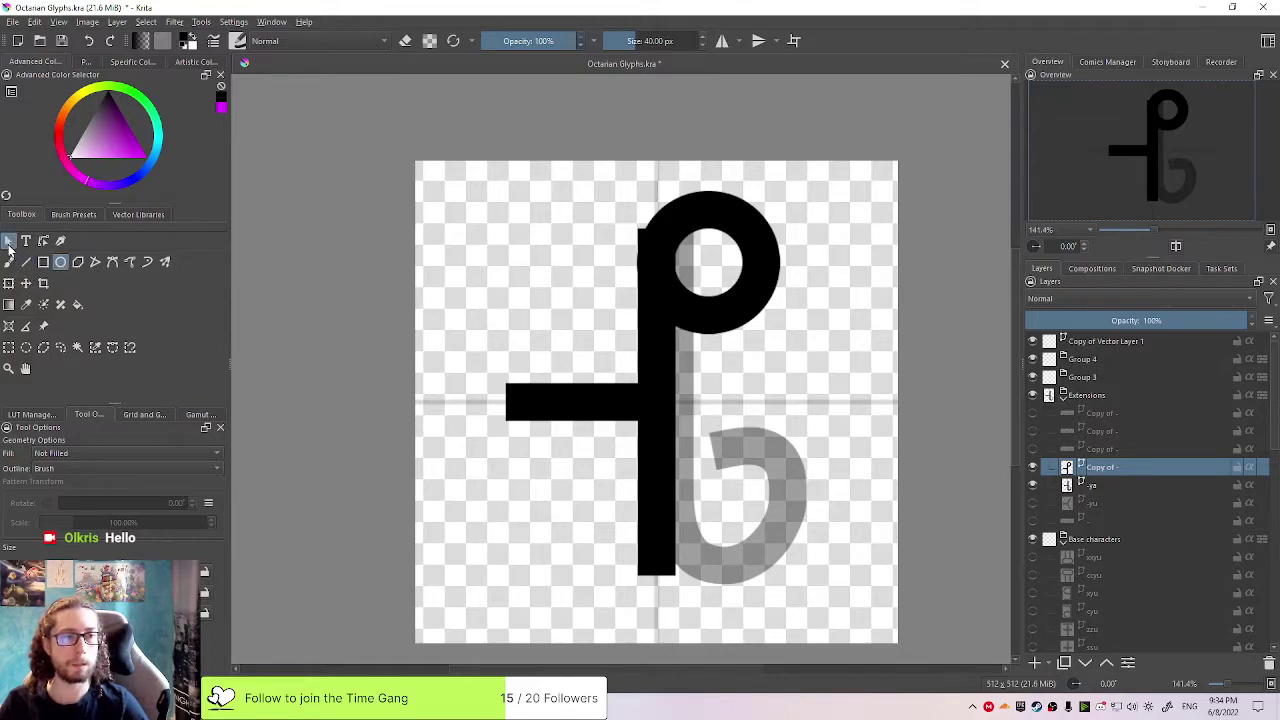
click(9, 242)
click(724, 303)
click(726, 303)
drag(760, 309, 746, 257)
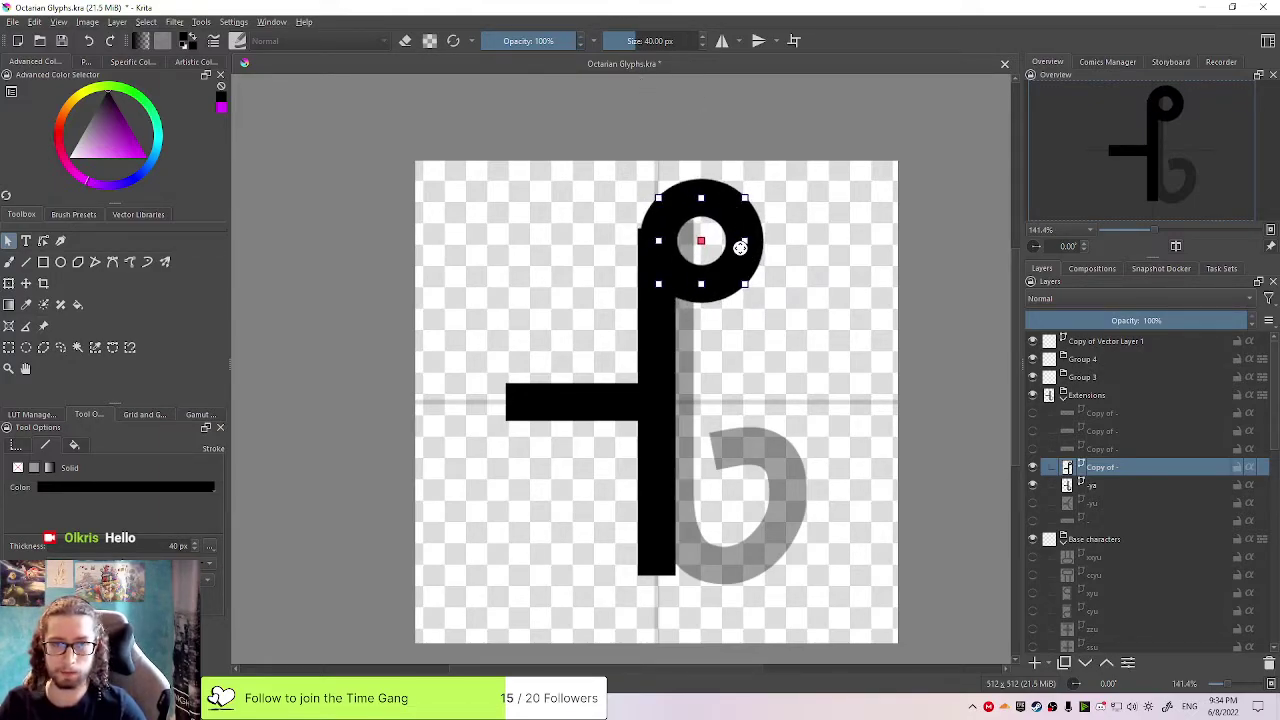
drag(738, 263, 737, 251)
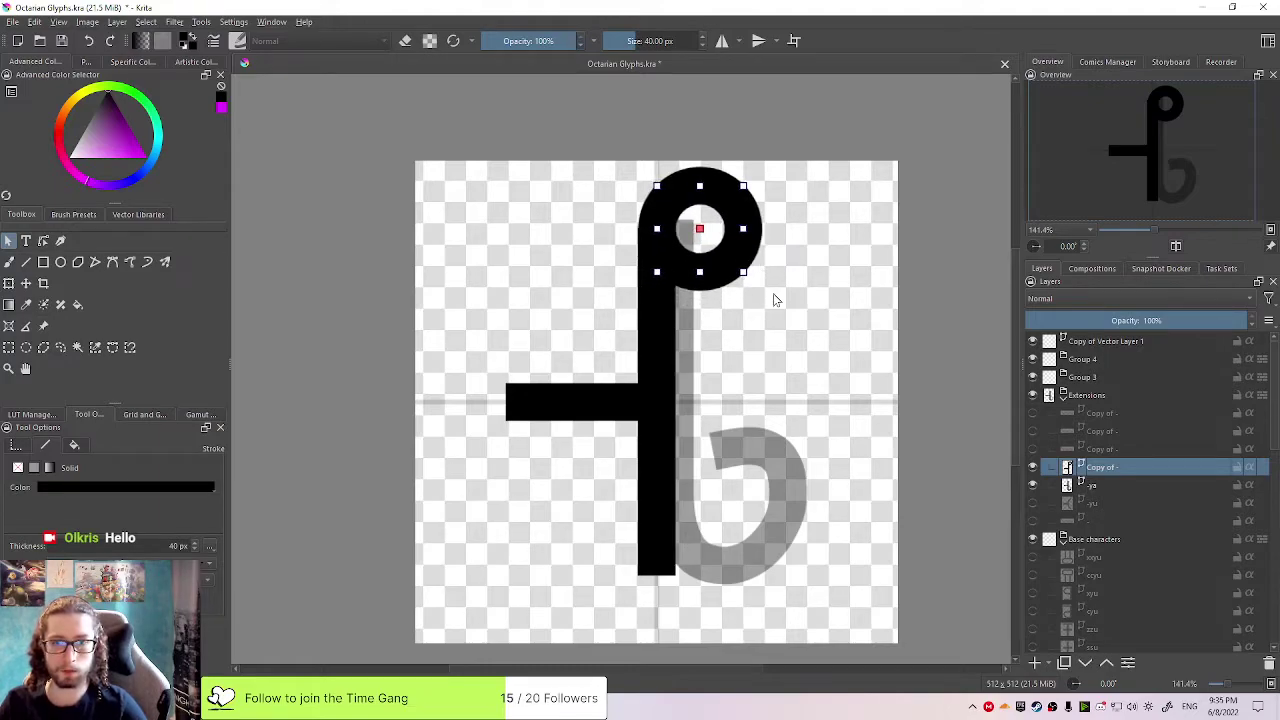
Shorten the stem by bringing its upper end down and lower the circle to sit on the shortened stem
click(674, 315)
drag(657, 247, 658, 294)
click(734, 275)
drag(733, 249, 732, 277)
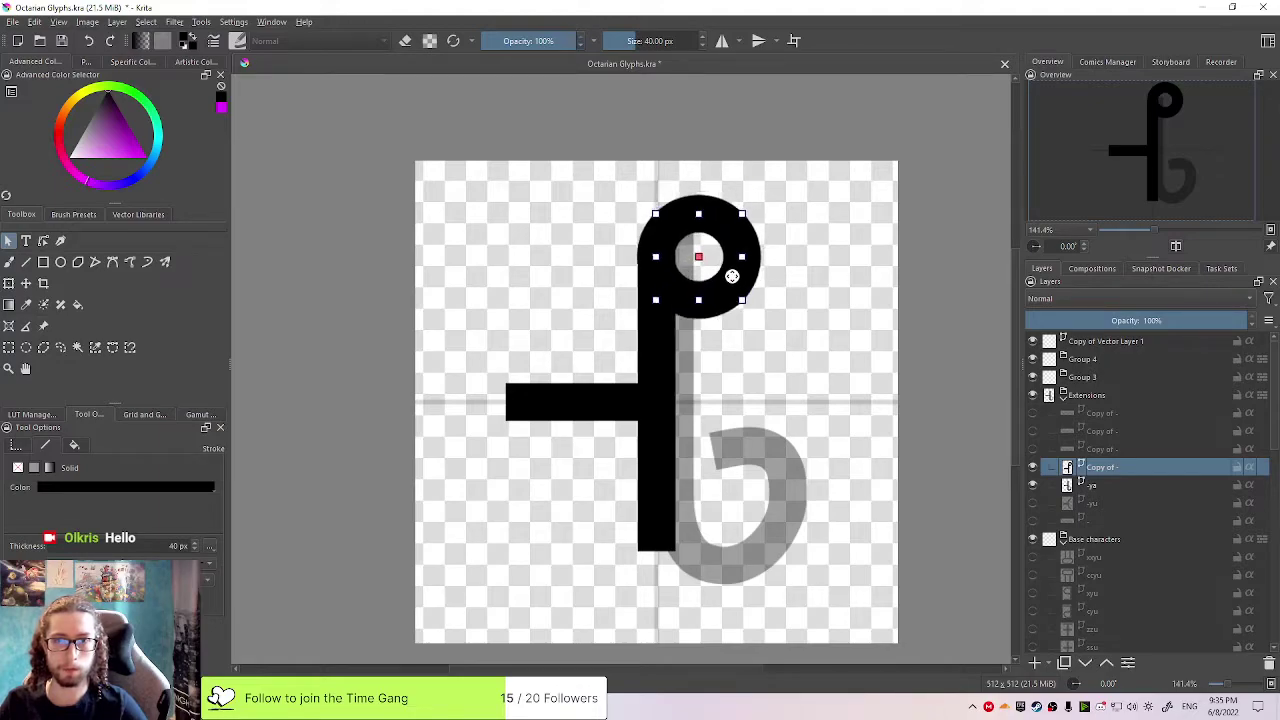
Lengthen the stem downward to about the depth of the faint reference glyph and nudge the circle's left side into line with the stem
click(643, 416)
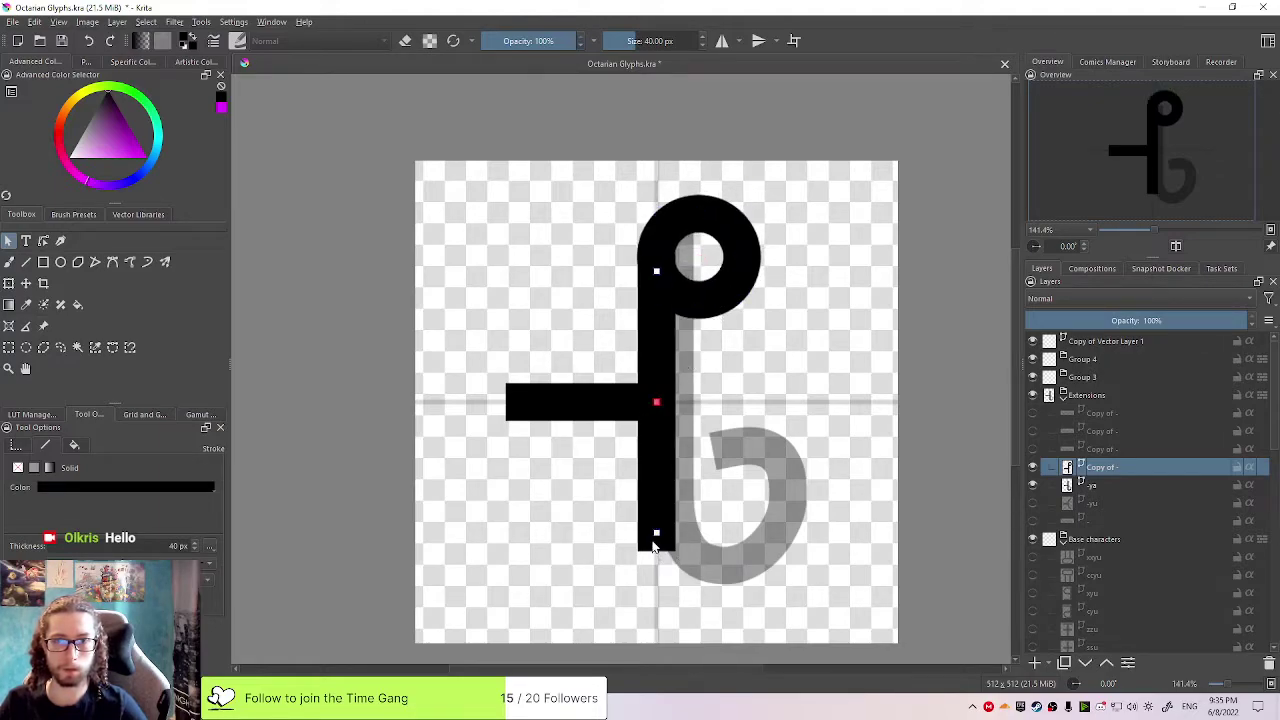
drag(656, 531, 656, 562)
click(718, 292)
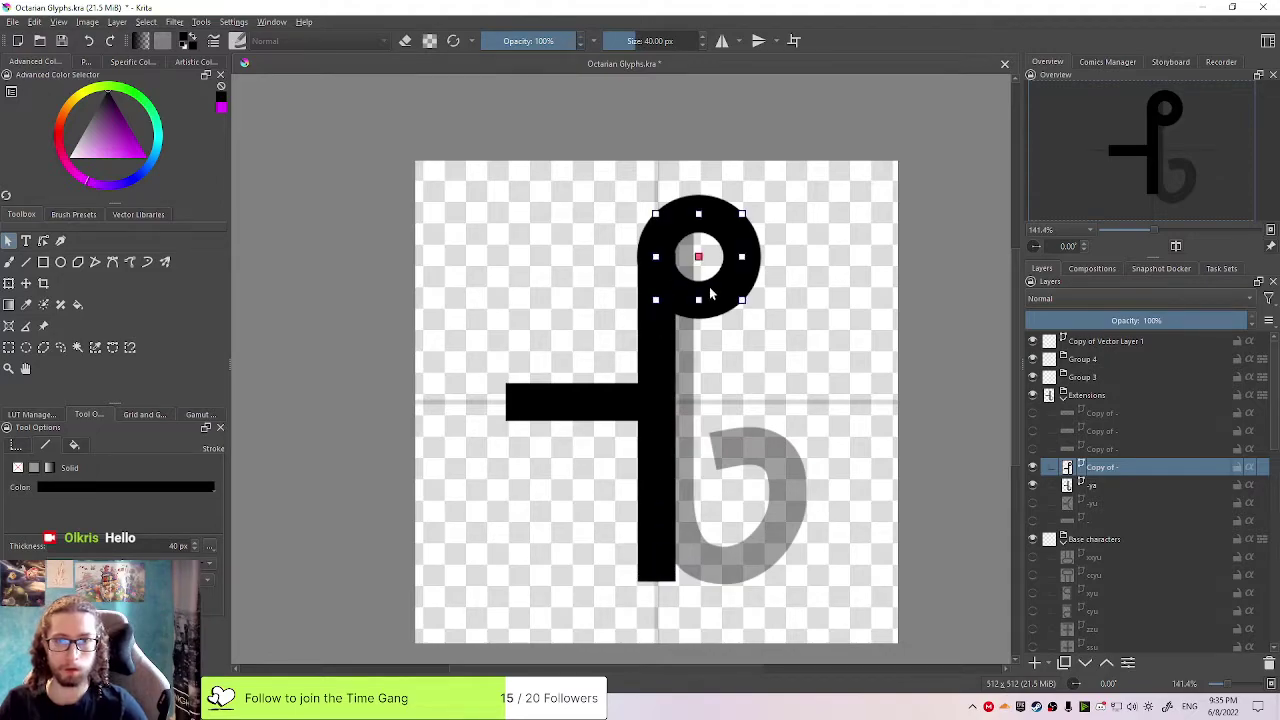
drag(722, 287, 722, 287)
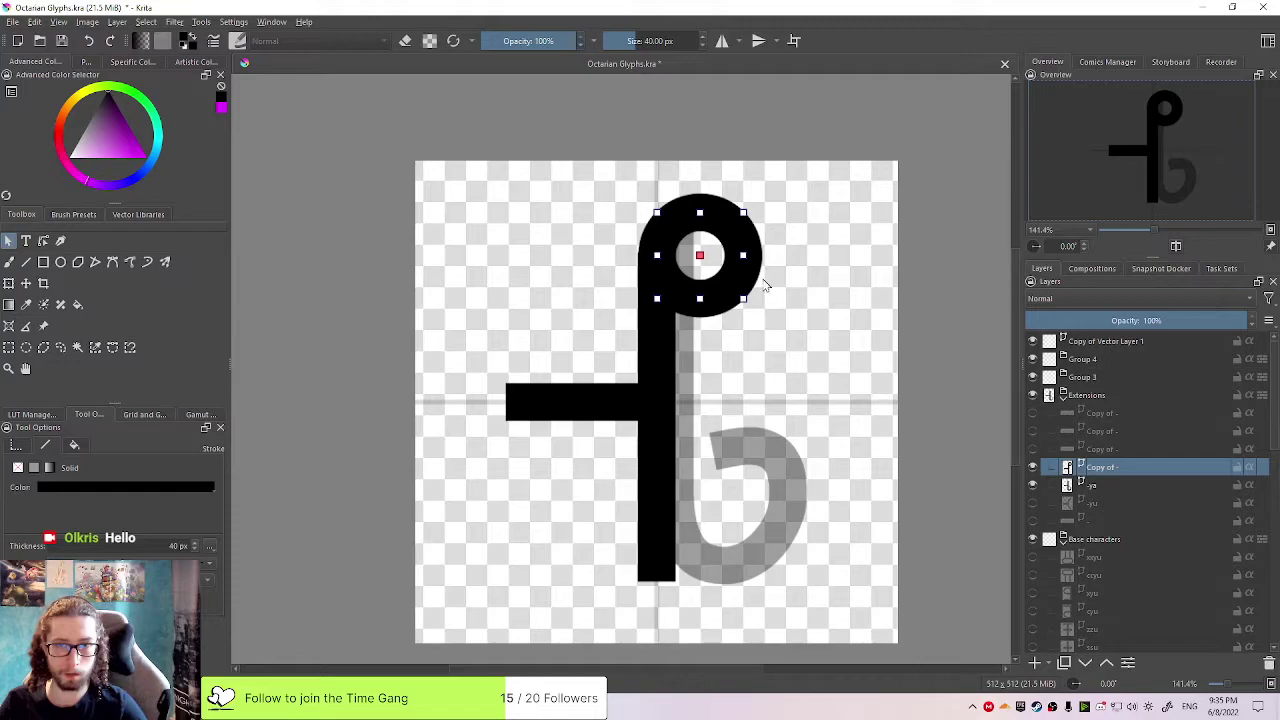
click(799, 282)
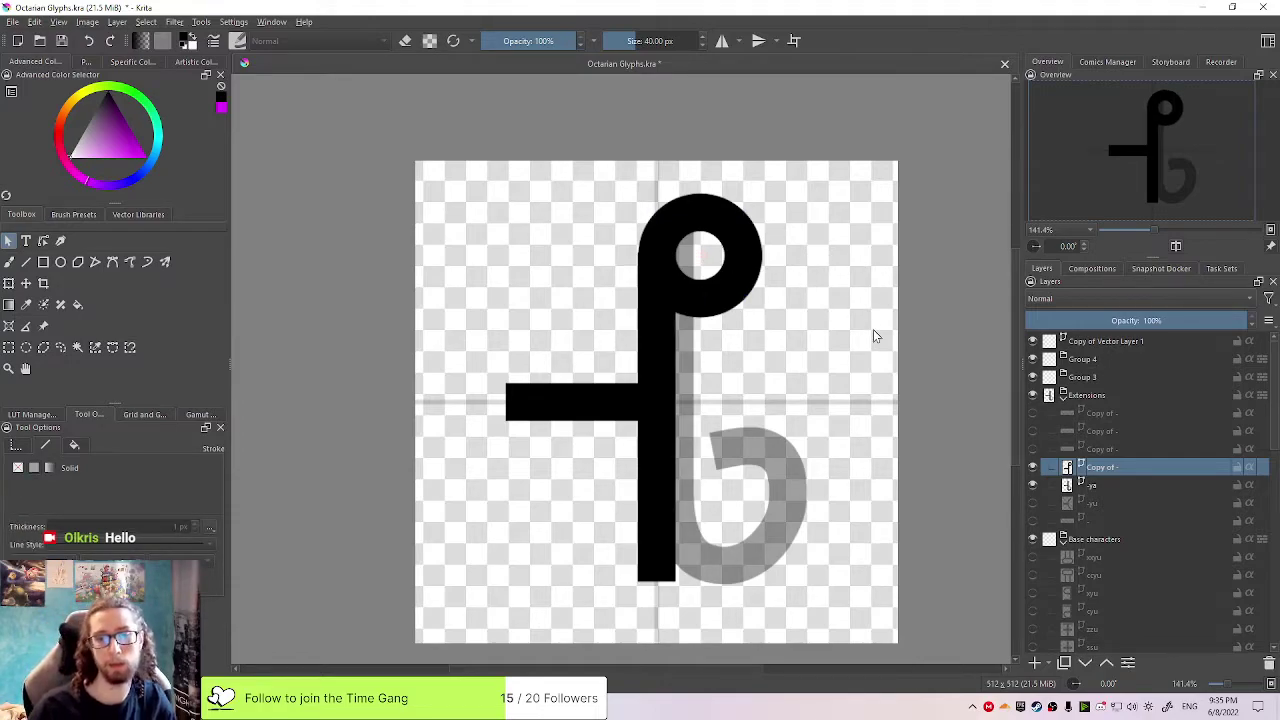
Examine the glyph at a smaller scale and compare it with the neighbouring layers by toggling their visibility
scroll(766, 362, down, 2)
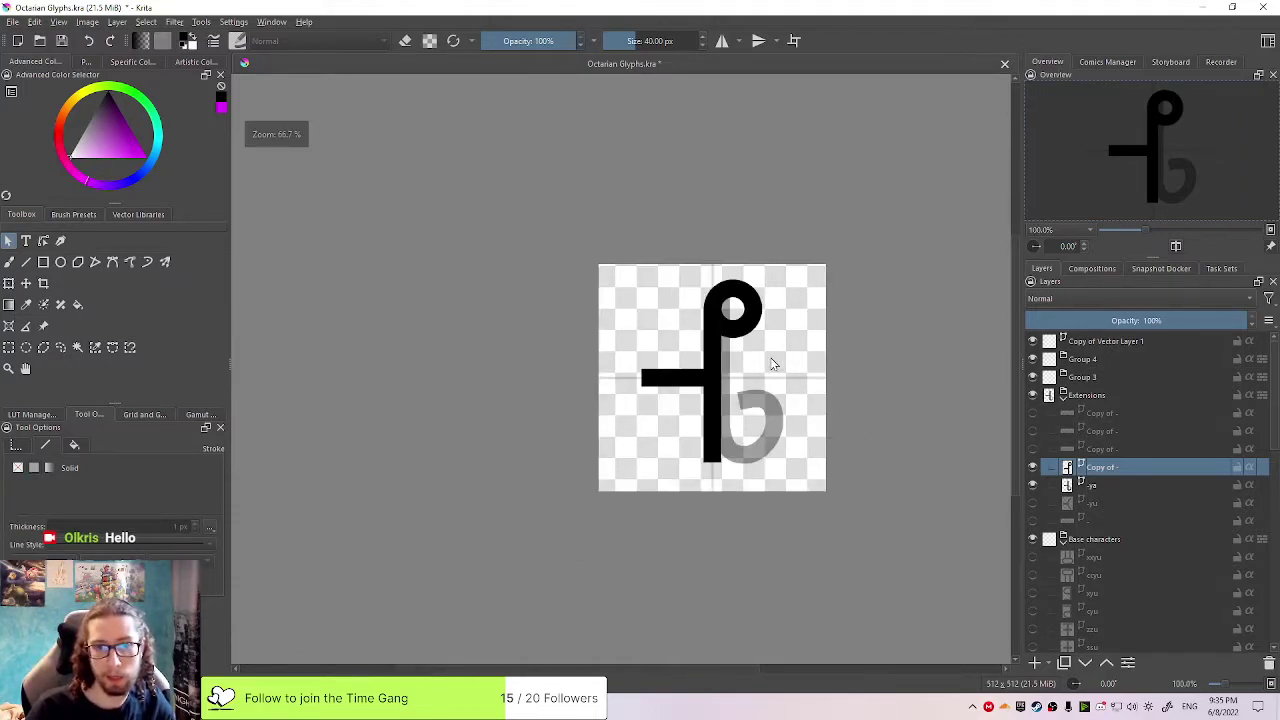
drag(786, 389, 729, 394)
scroll(796, 408, up, 2)
drag(712, 444, 818, 401)
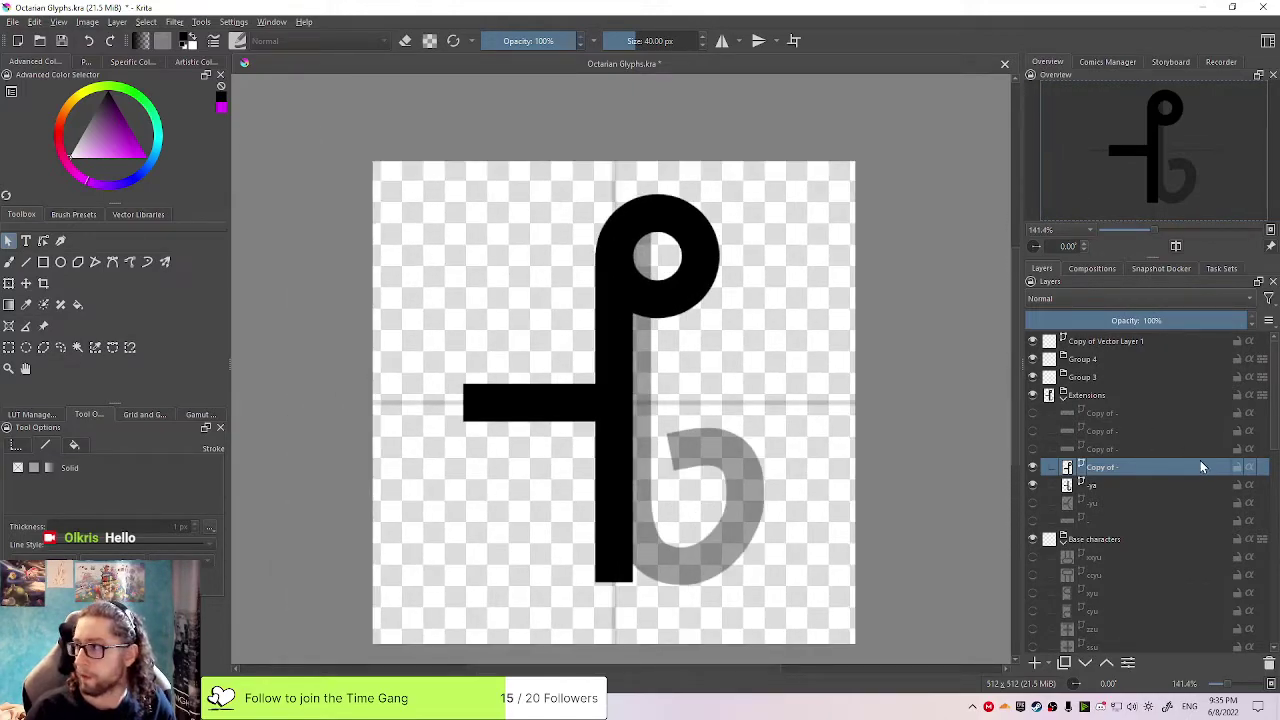
right_click(989, 402)
click(712, 270)
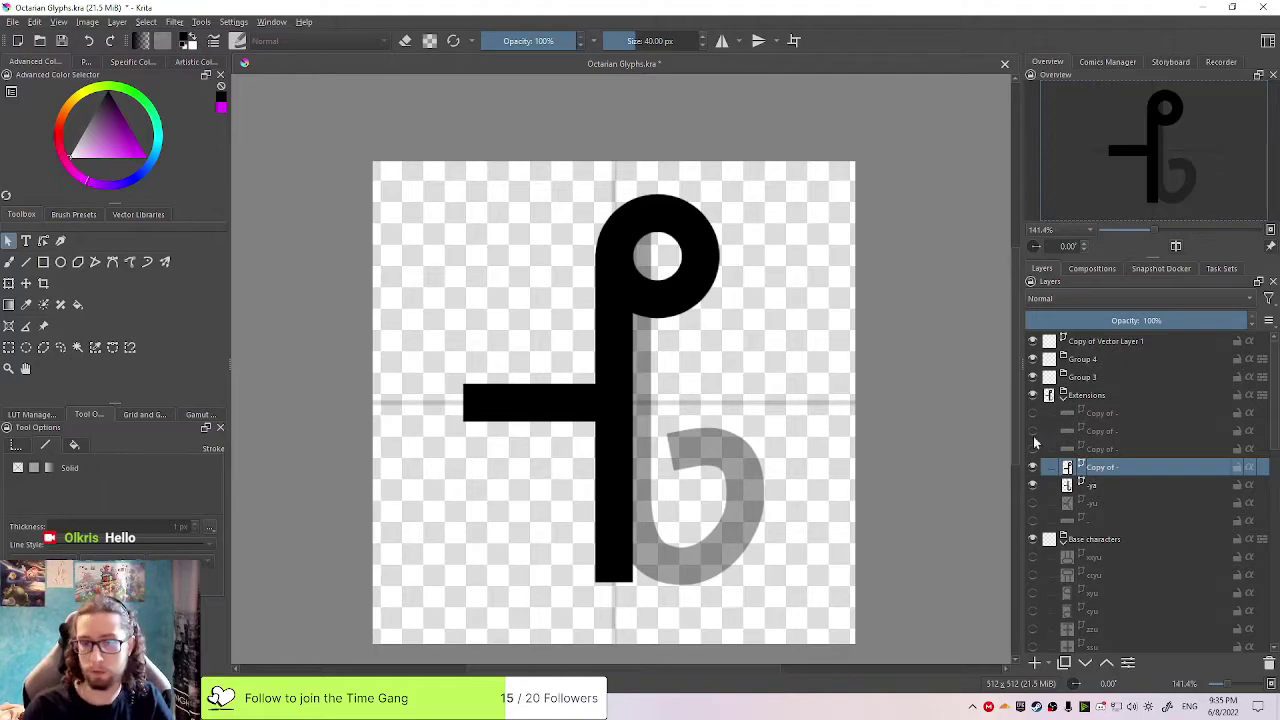
click(1032, 484)
click(1032, 484)
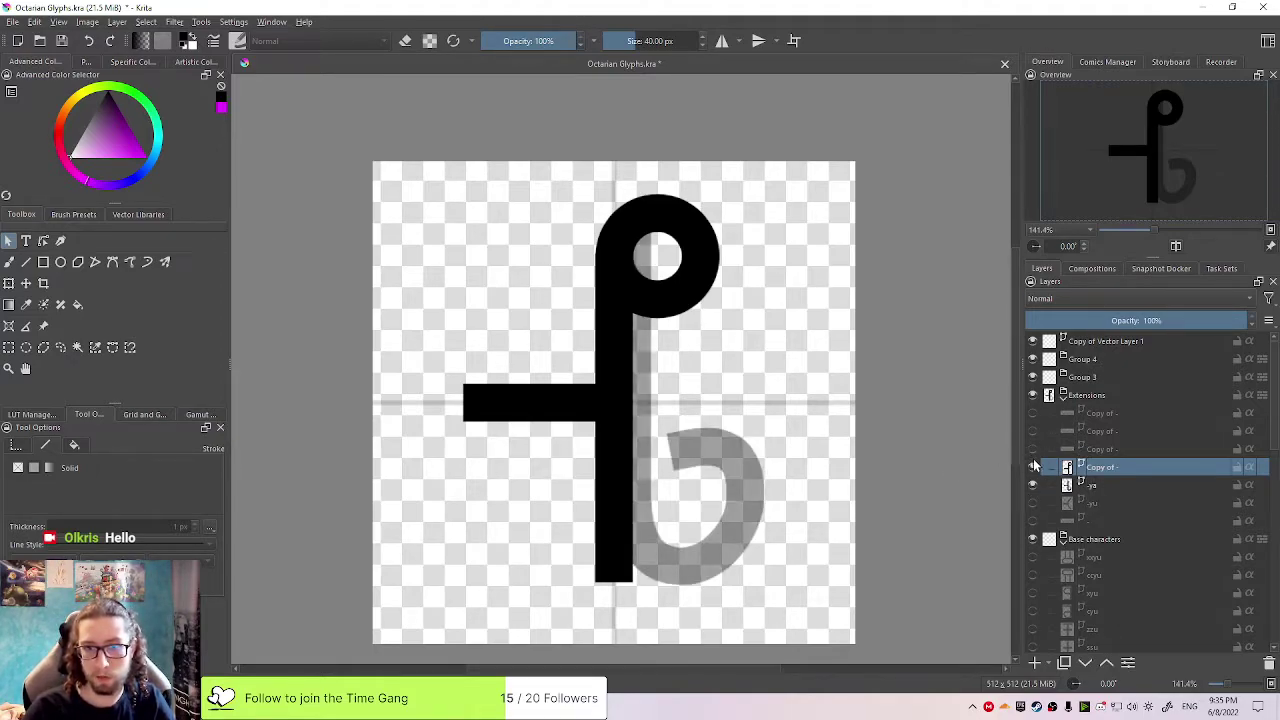
click(1033, 456)
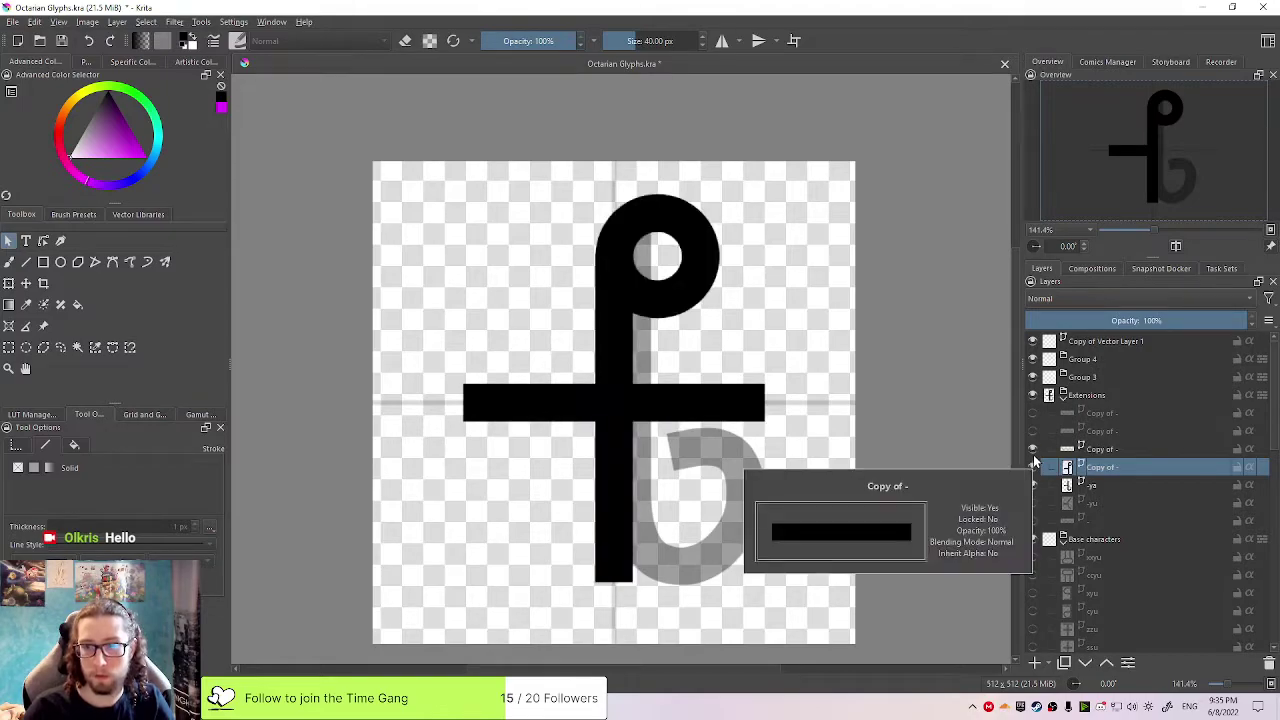
click(1033, 454)
Rename the finished glyph's layer to "-yo" and hide both it and the "-ya" layer
double_click(1094, 467)
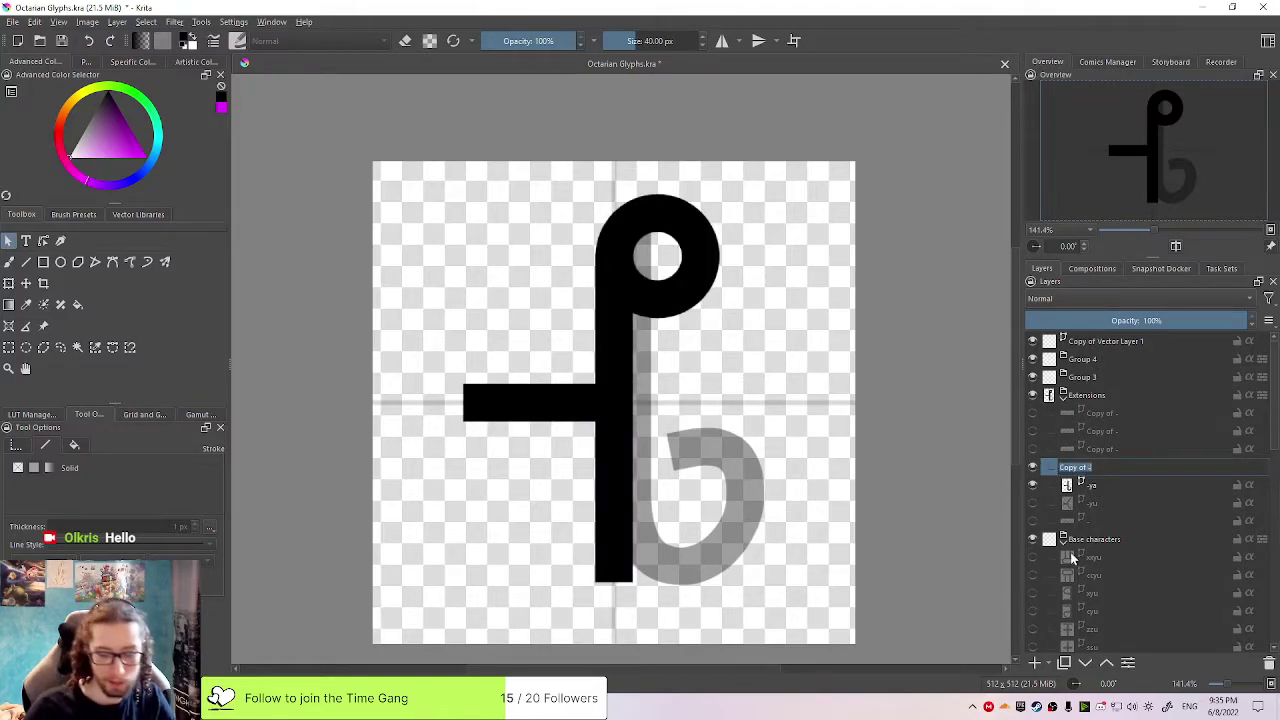
text(-)
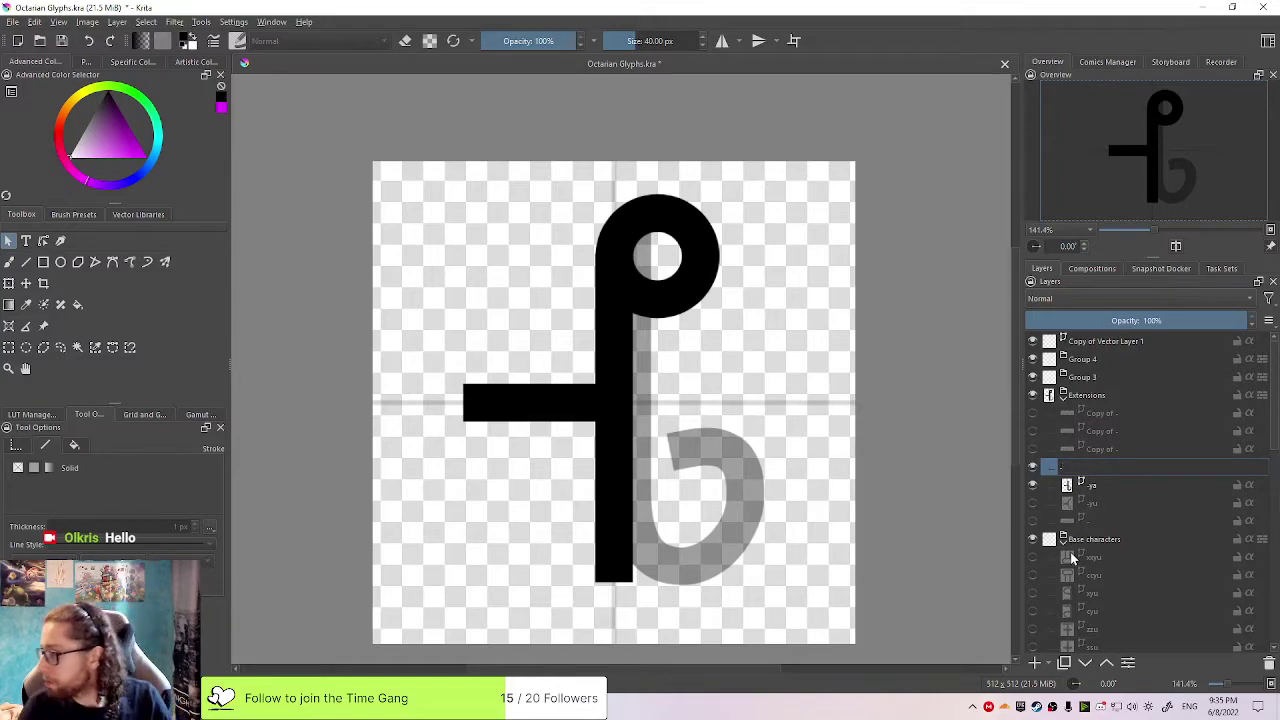
text(yo)
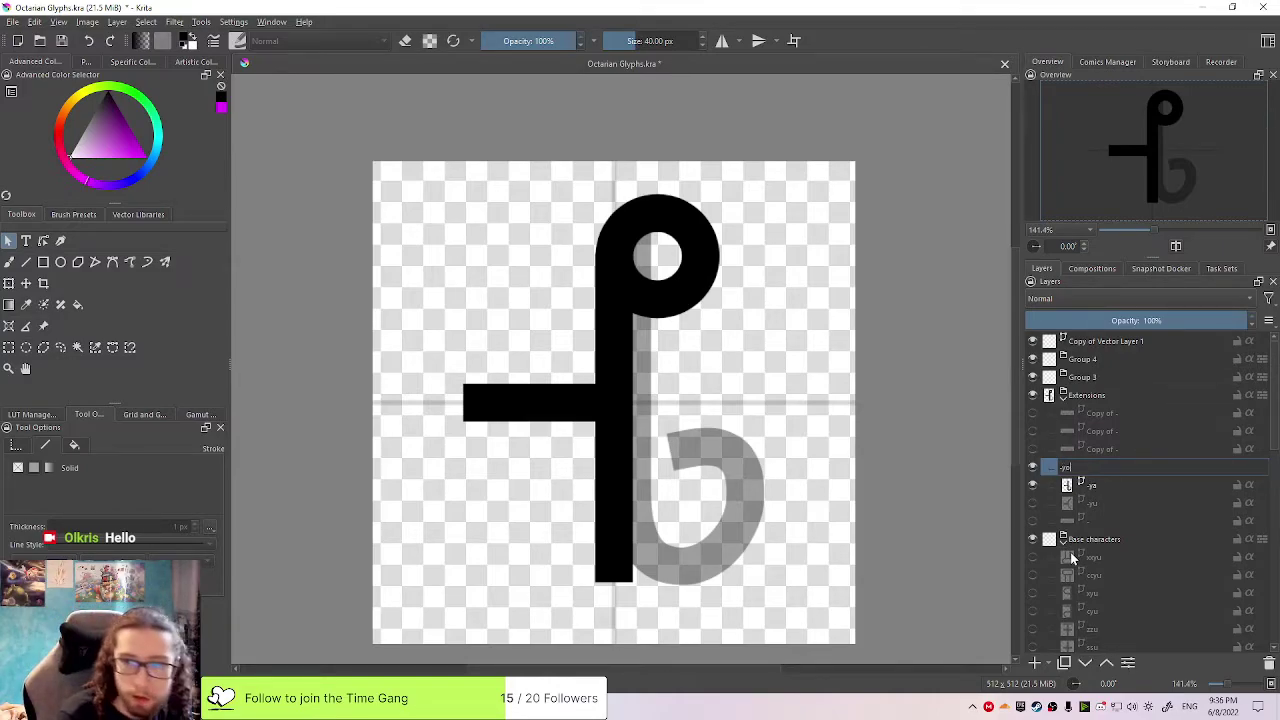
key(Return)
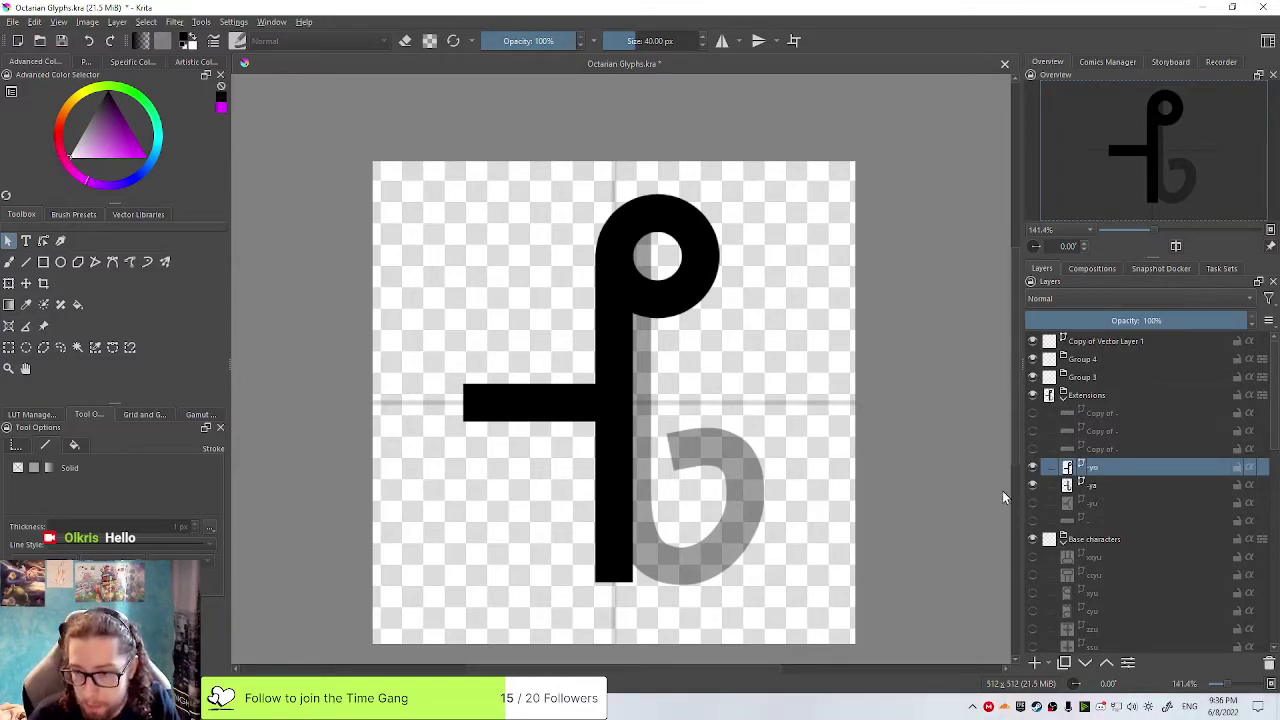
click(1030, 482)
click(1032, 467)
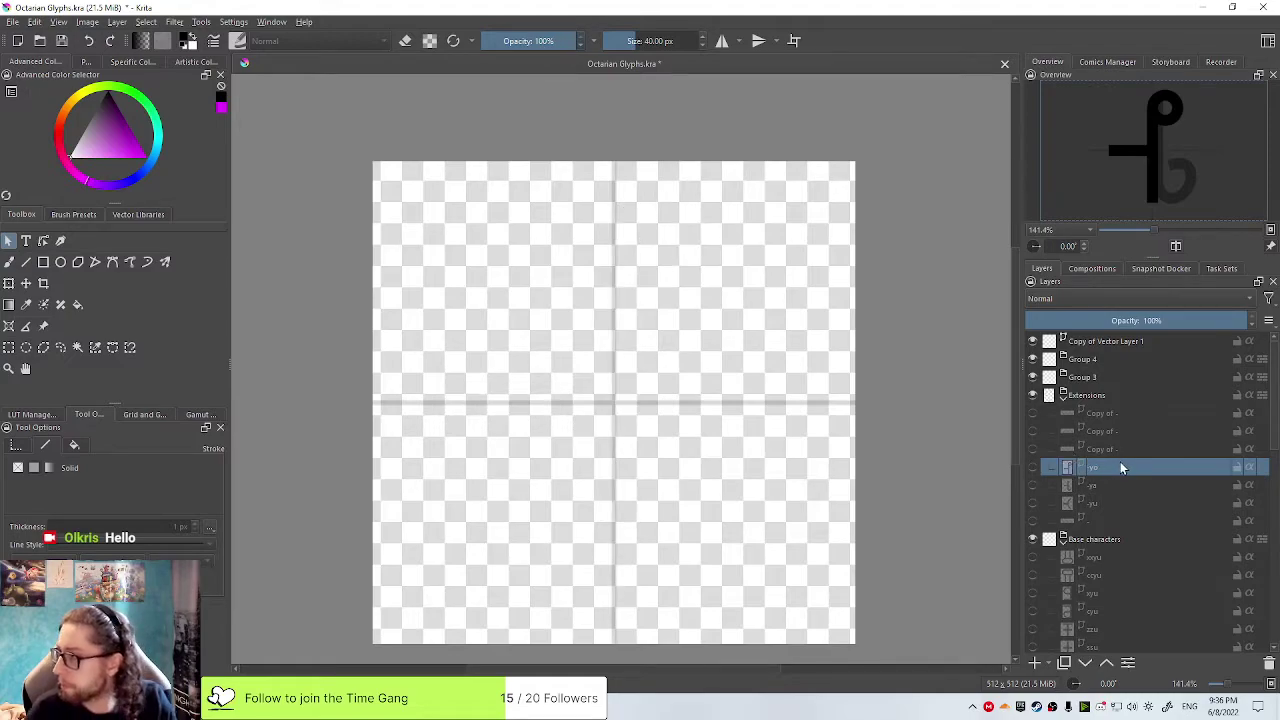
Rename the copied bar layer directly above "-yo" to "-ye"
mouse_move(1120, 464)
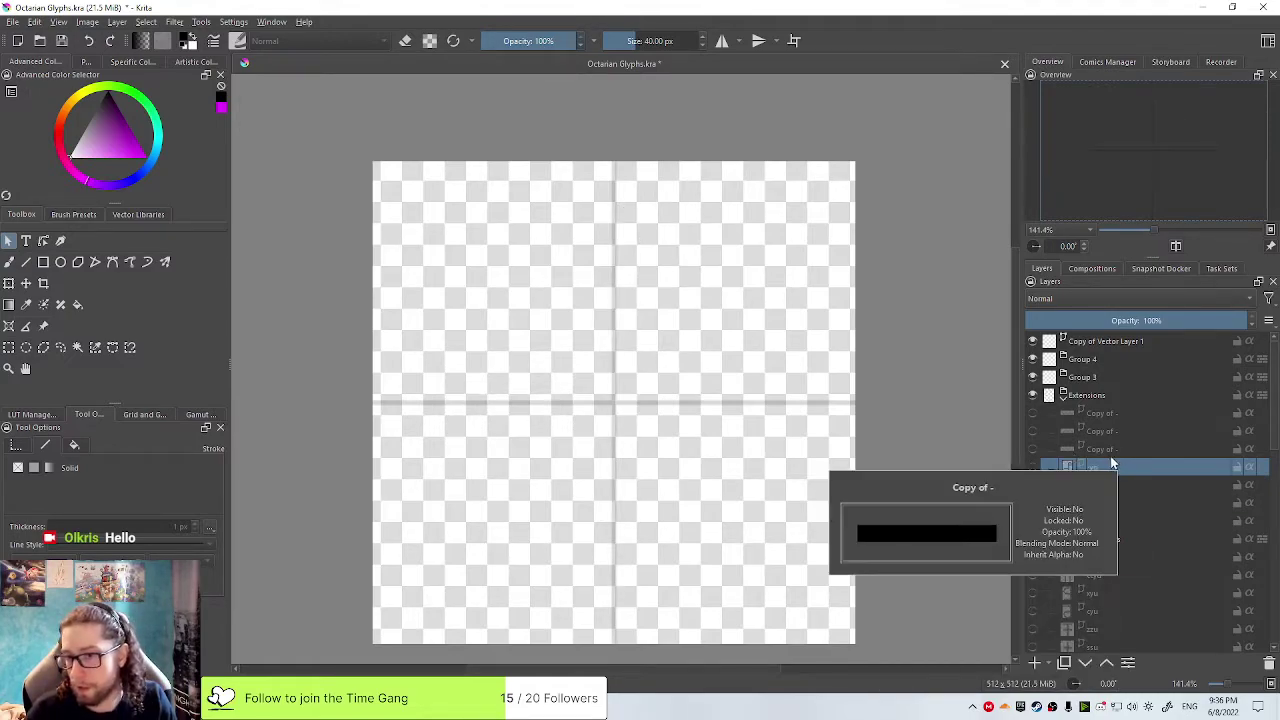
double_click(1090, 448)
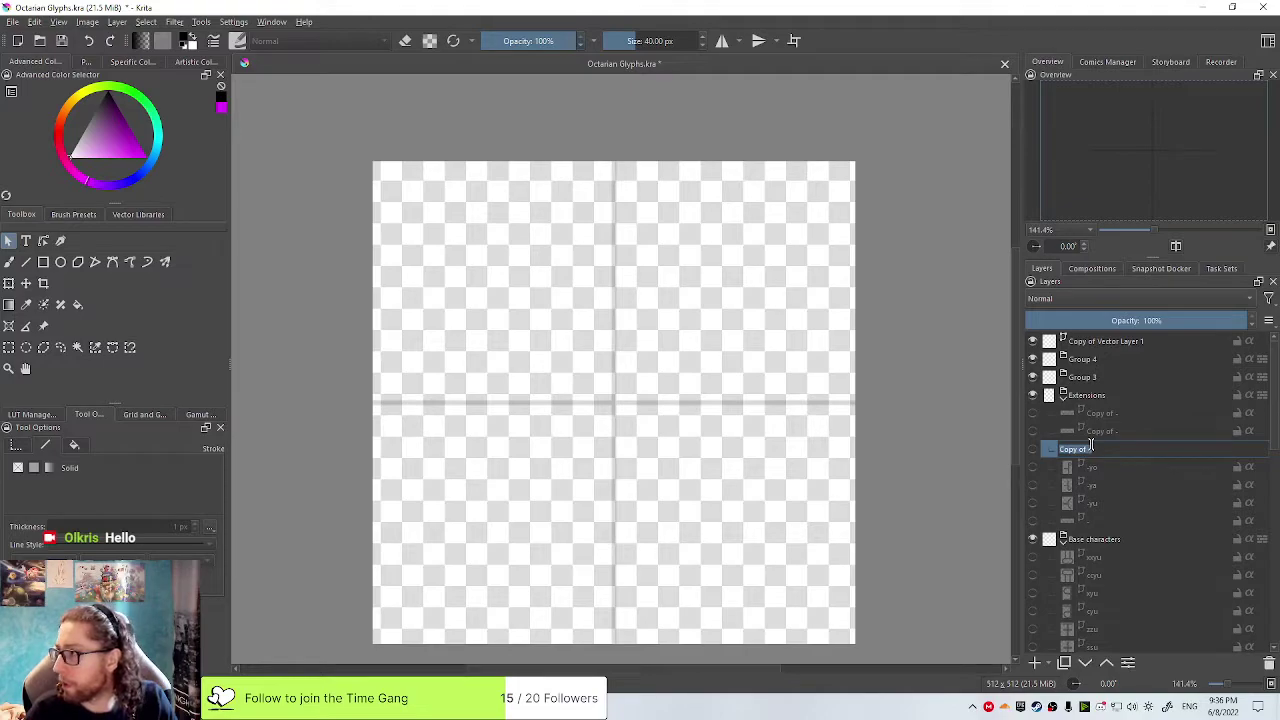
text(-yi)
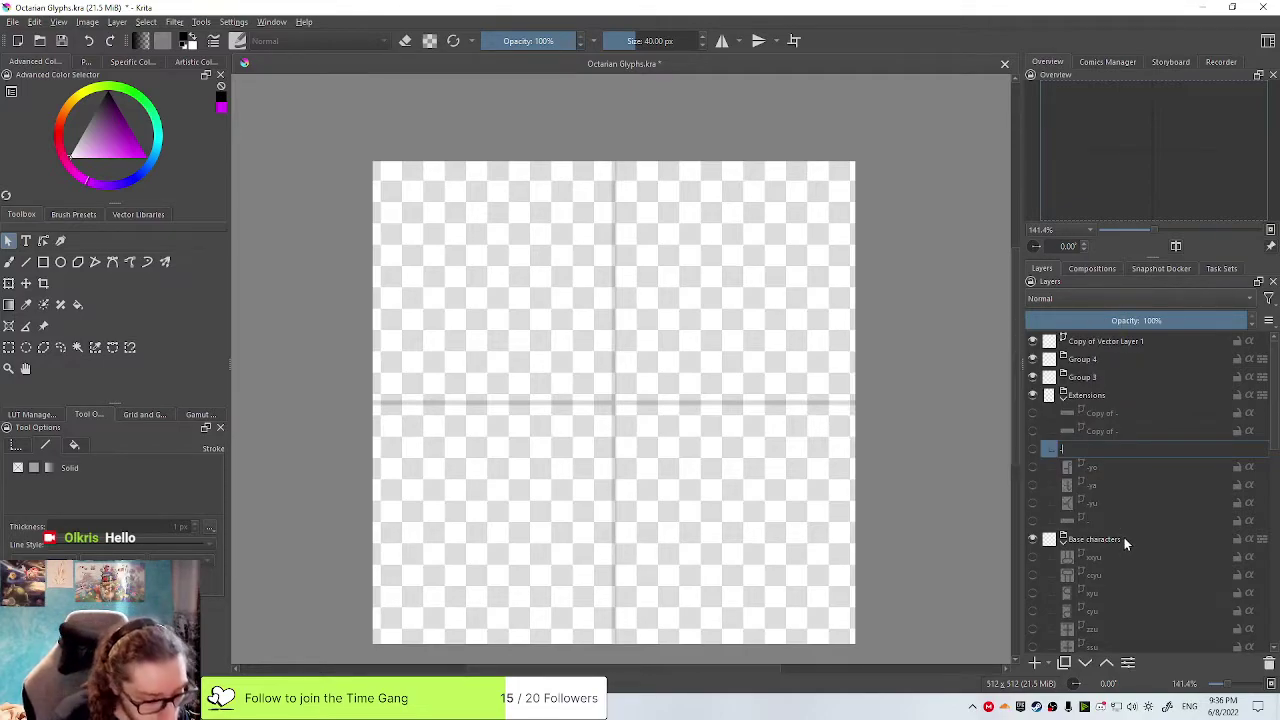
key(Return)
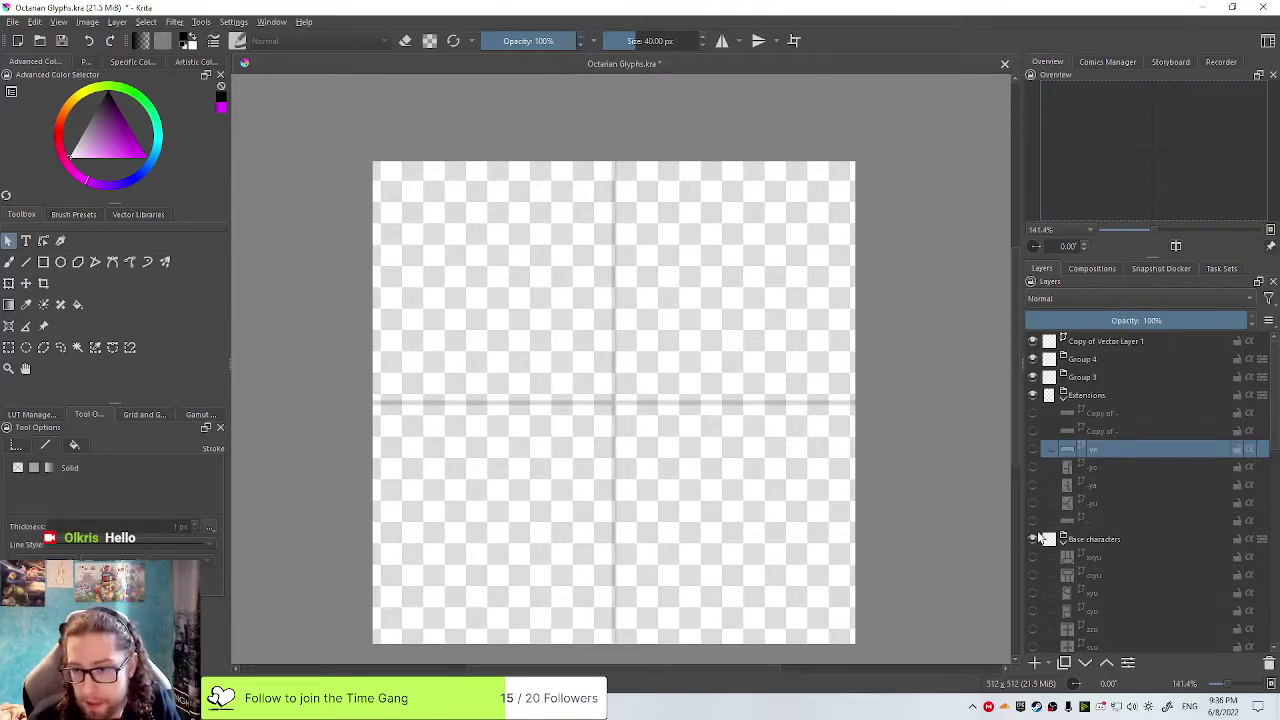
Show the "-ye" layer and shorten its bar so it ends at the canvas centre
click(1033, 449)
click(765, 416)
drag(766, 402, 612, 402)
click(26, 262)
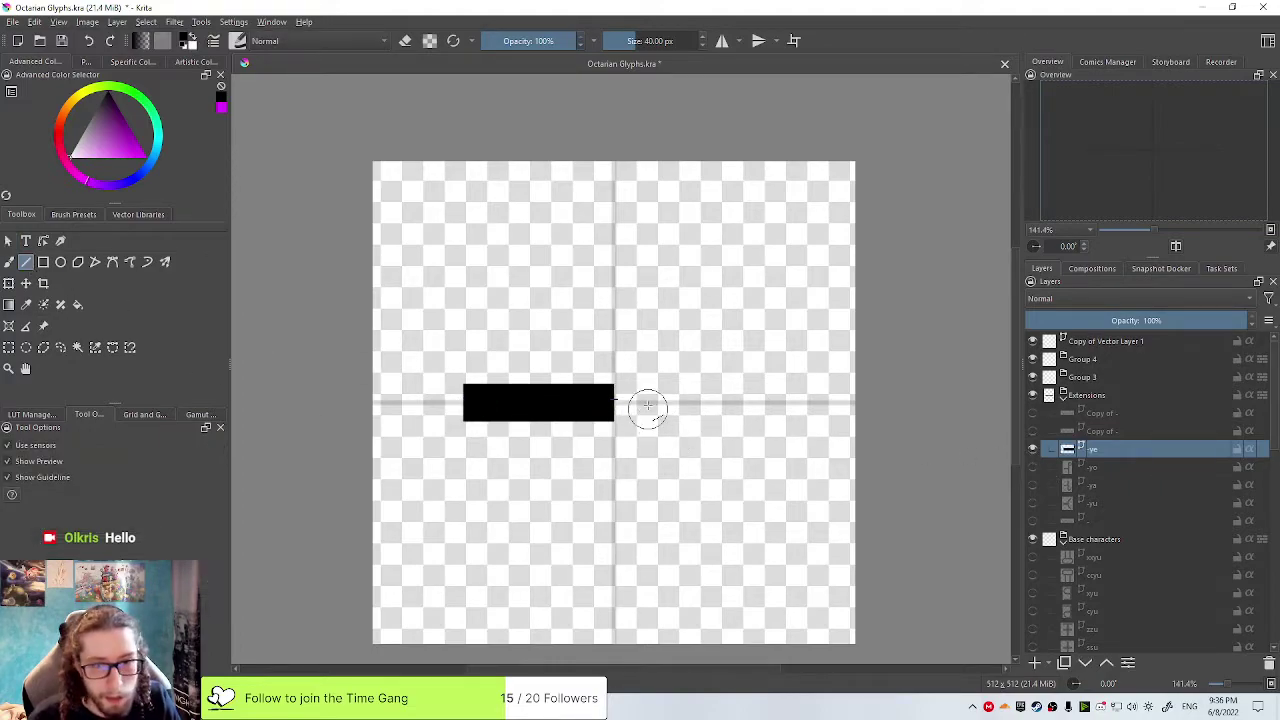
drag(621, 246, 613, 540)
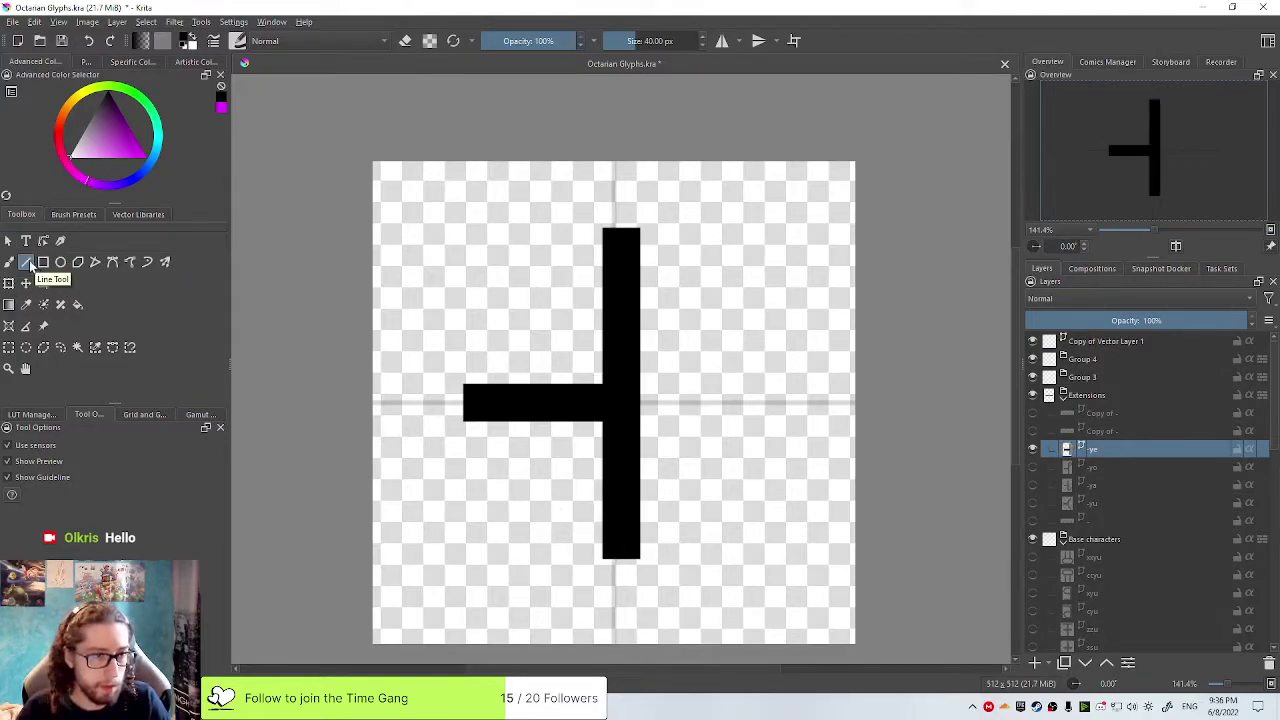
click(111, 263)
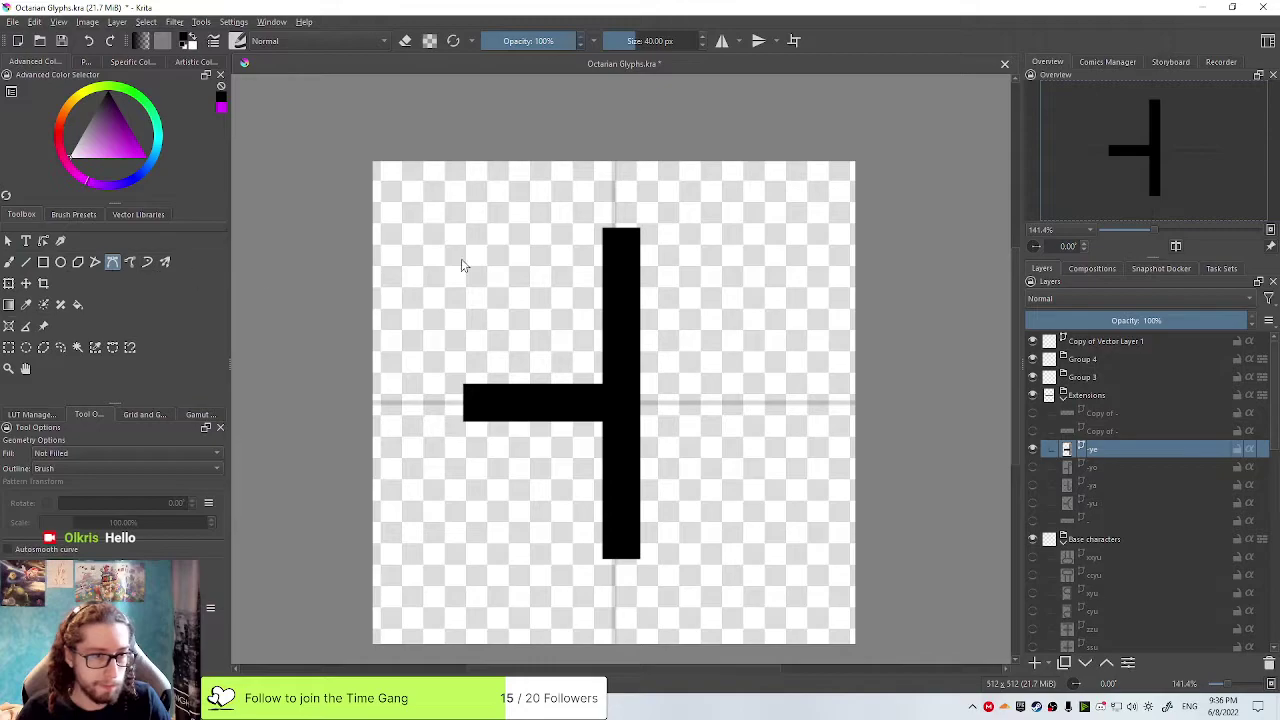
click(623, 243)
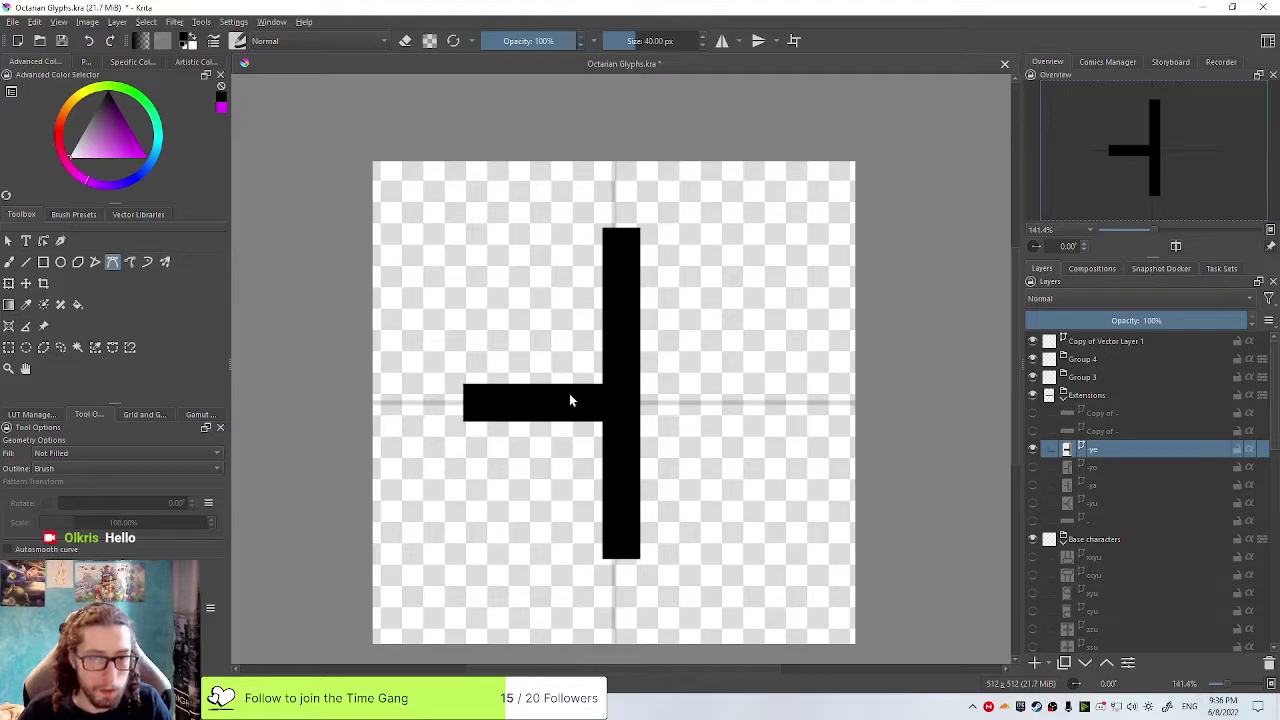
key(ctrl+z)
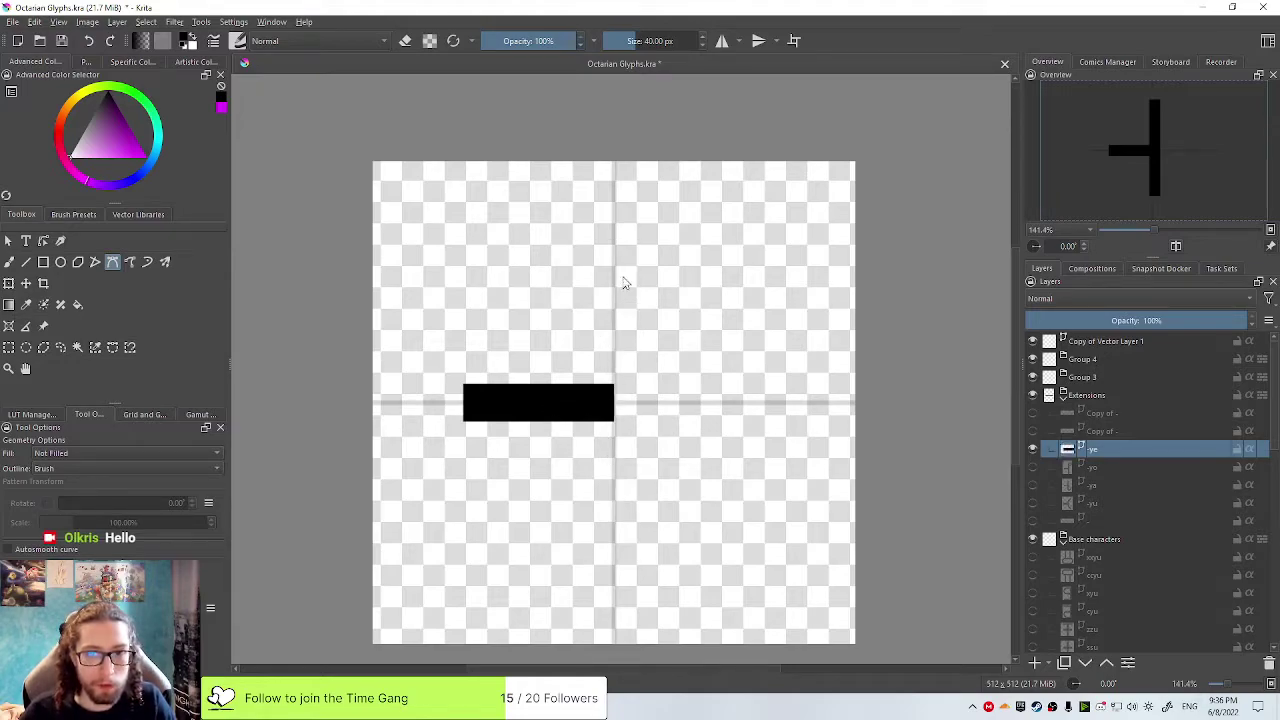
click(614, 549)
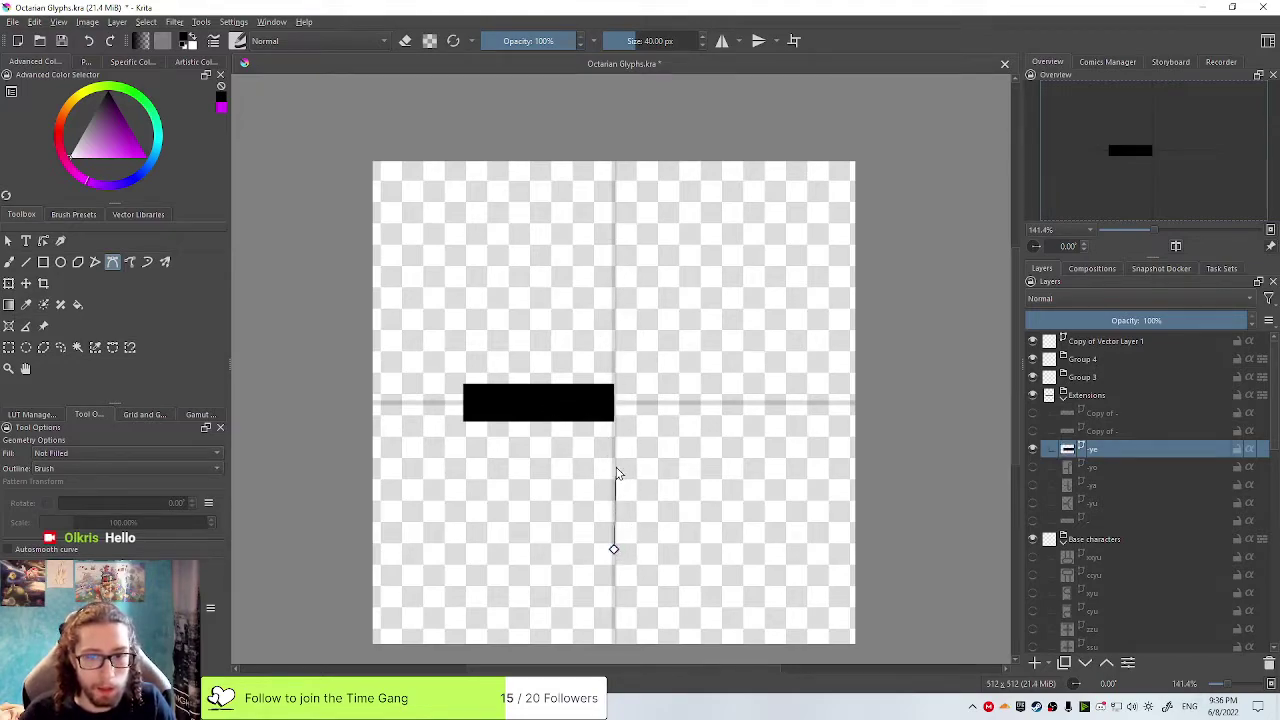
click(614, 238)
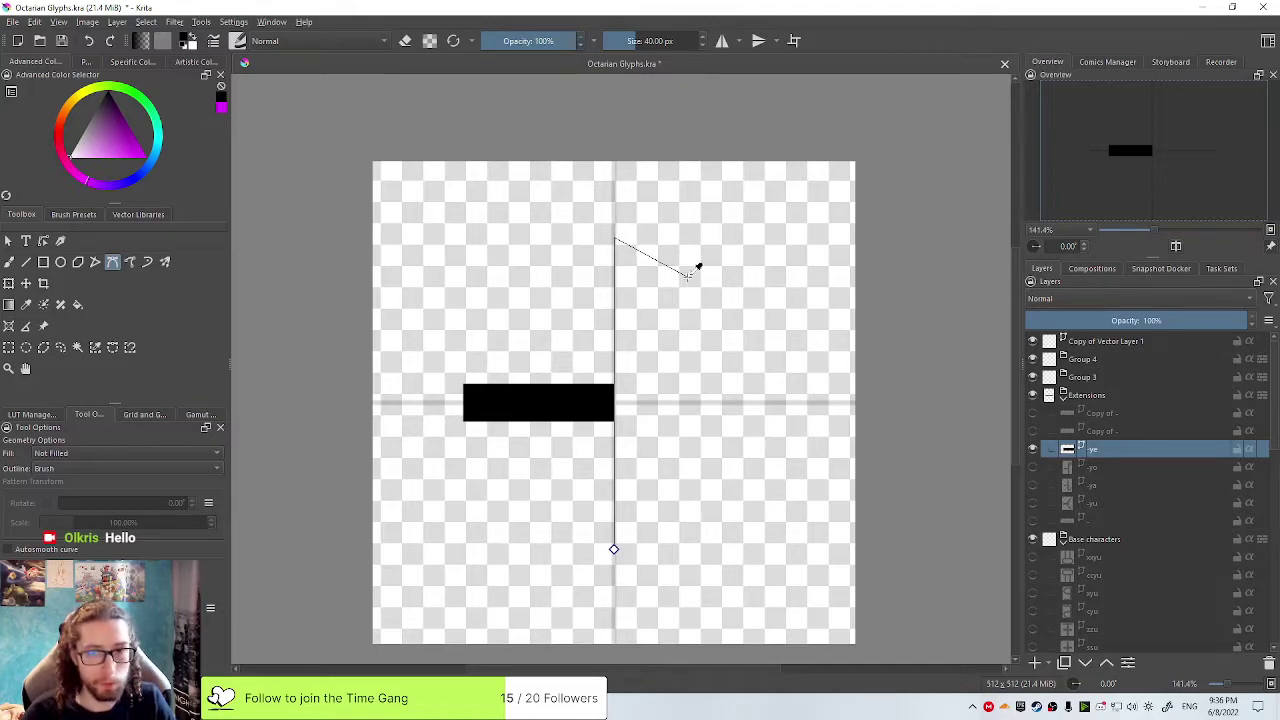
key(ctrl+z)
key(ctrl+z)
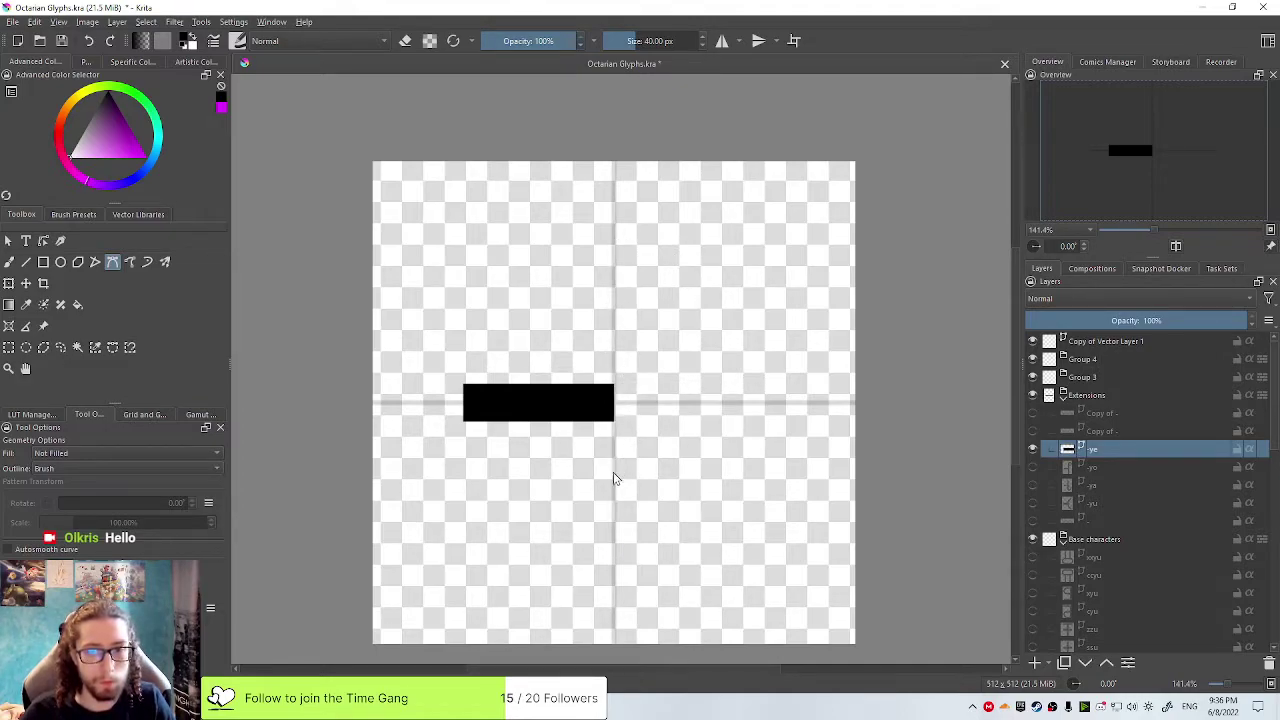
Draw an unfilled Bezier path up the vertical centre line as the stem, then back down to a curved end beside its foot
click(614, 533)
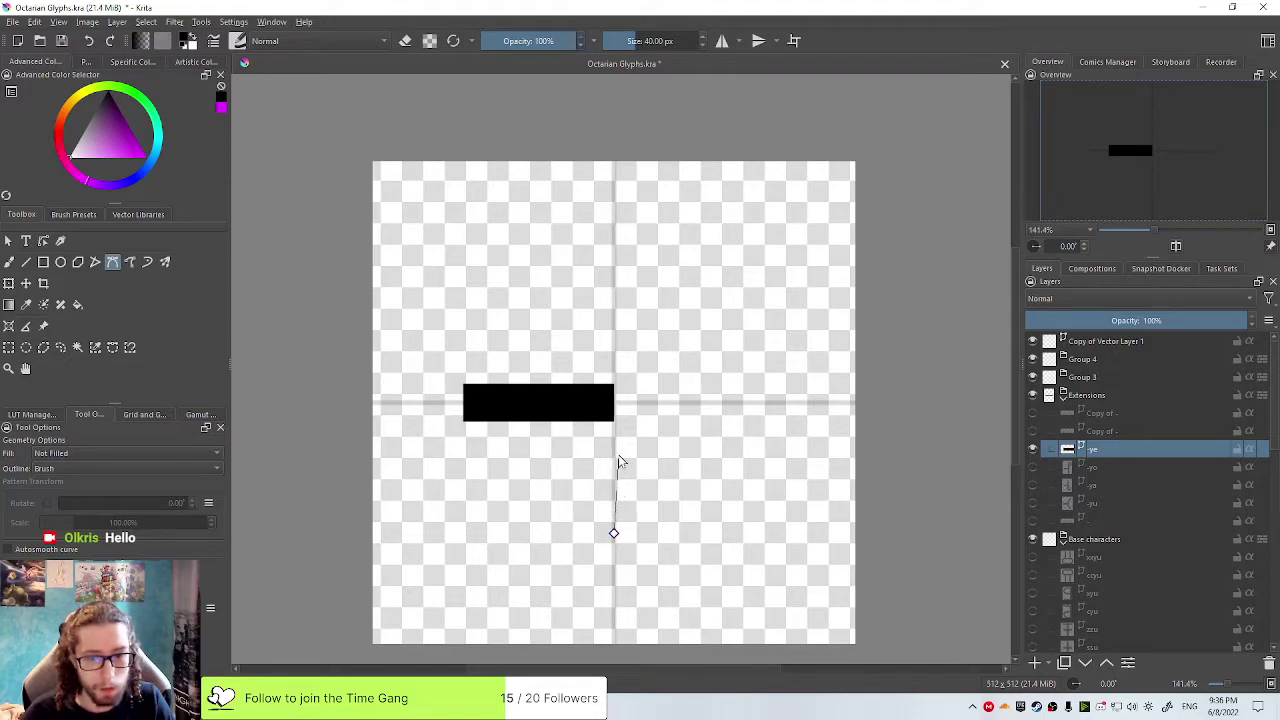
click(614, 247)
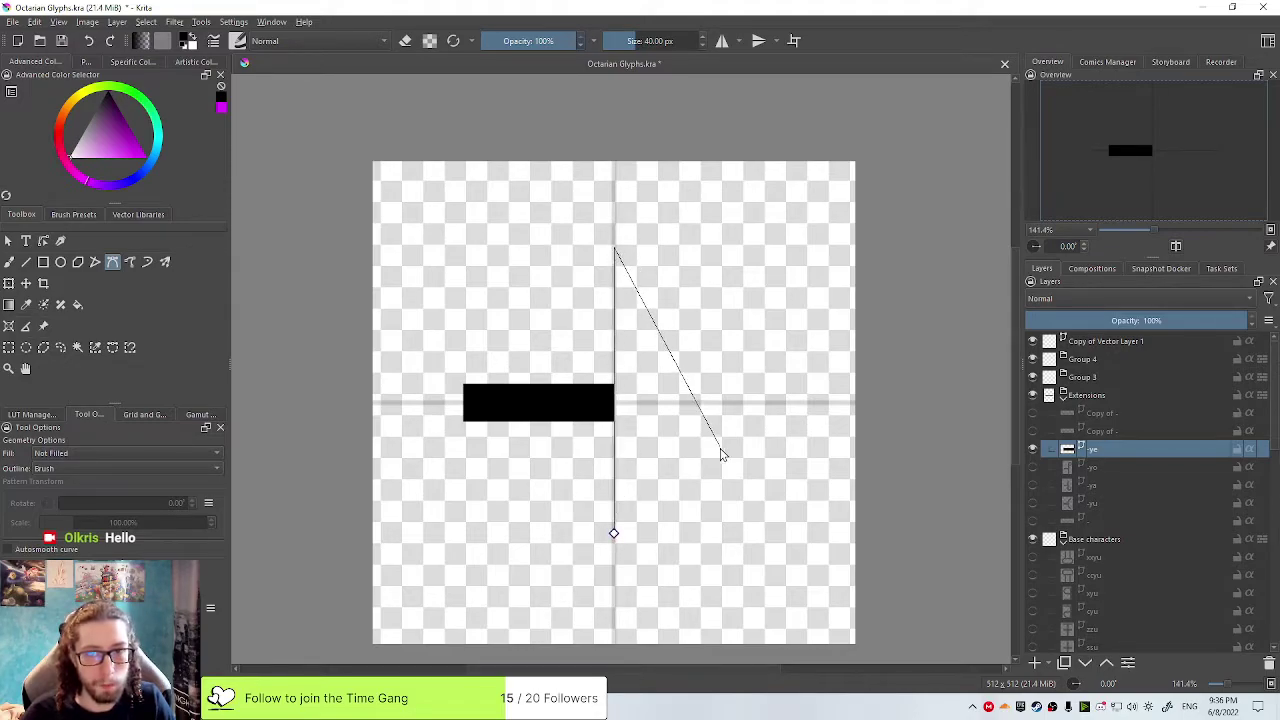
drag(696, 531, 728, 550)
key(Return)
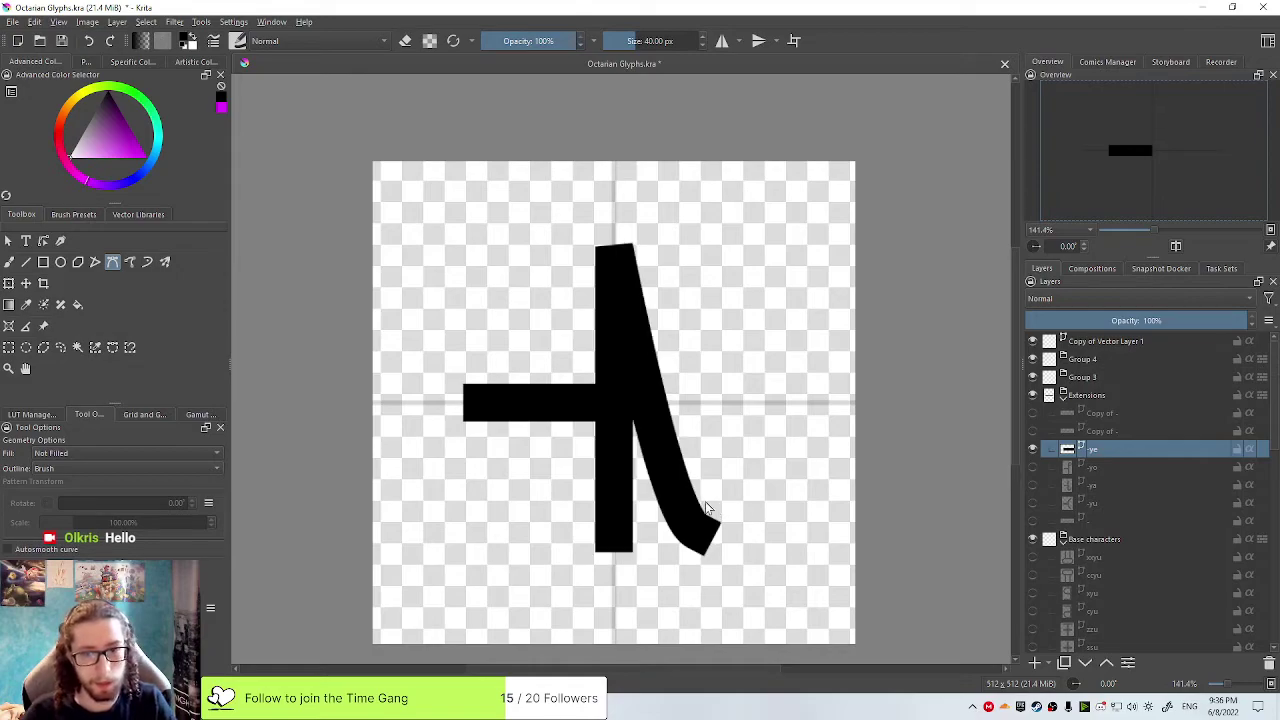
click(10, 262)
click(8, 241)
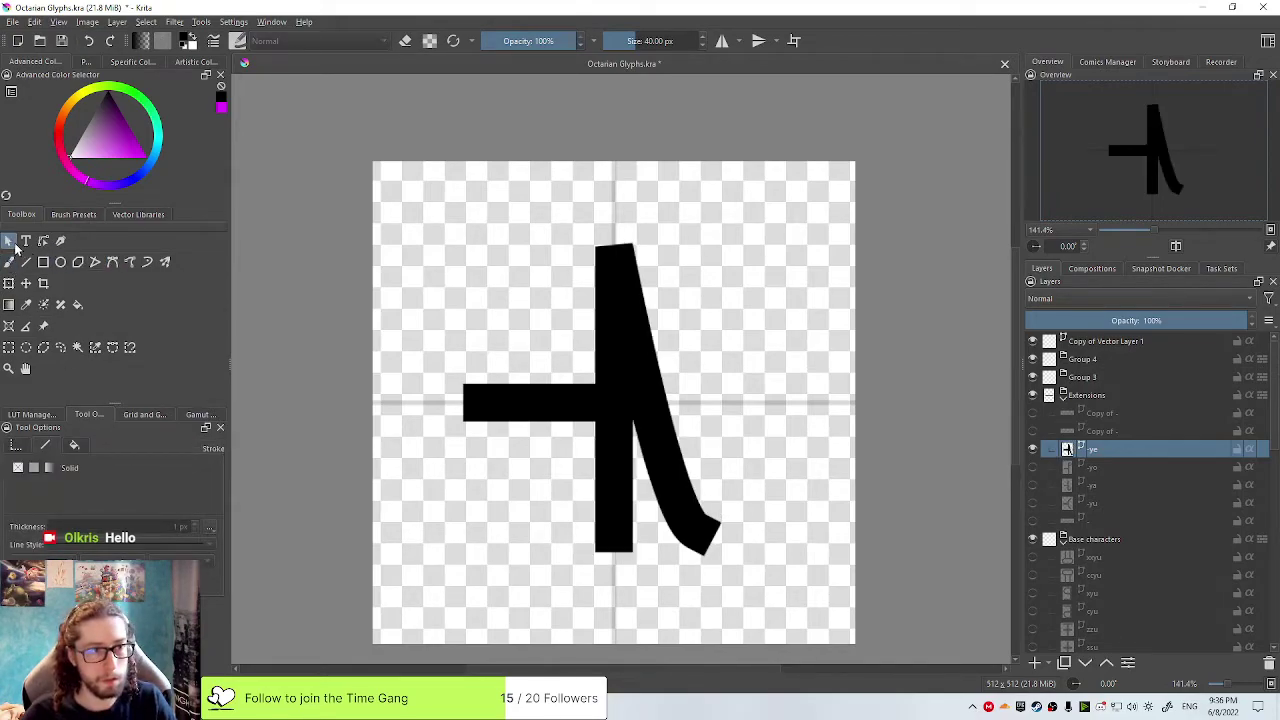
click(636, 402)
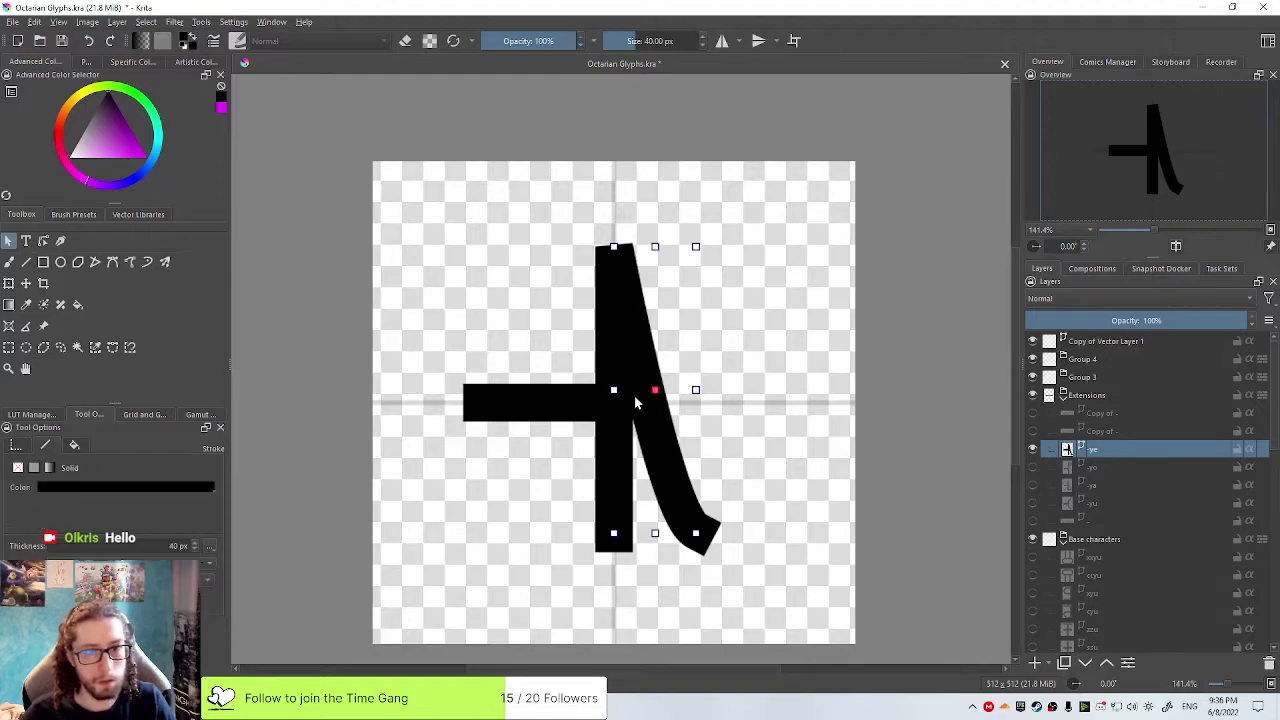
click(26, 283)
click(26, 261)
click(8, 241)
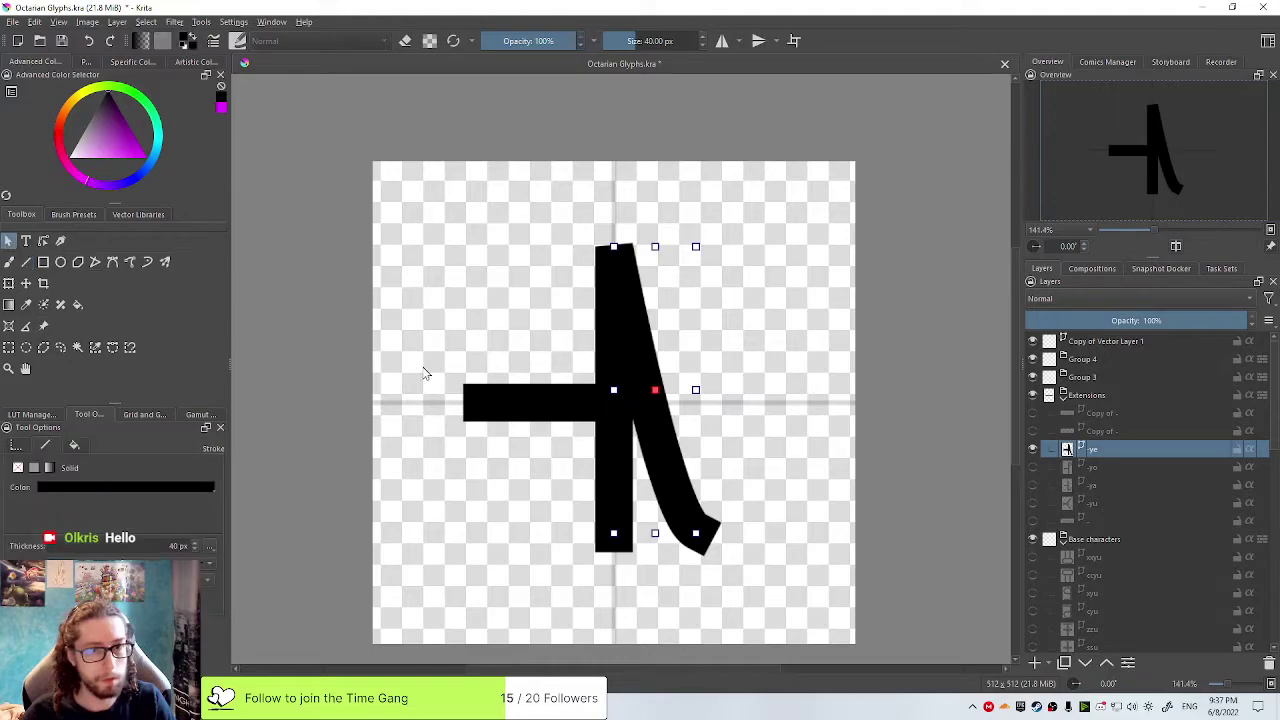
click(423, 369)
key(Left)
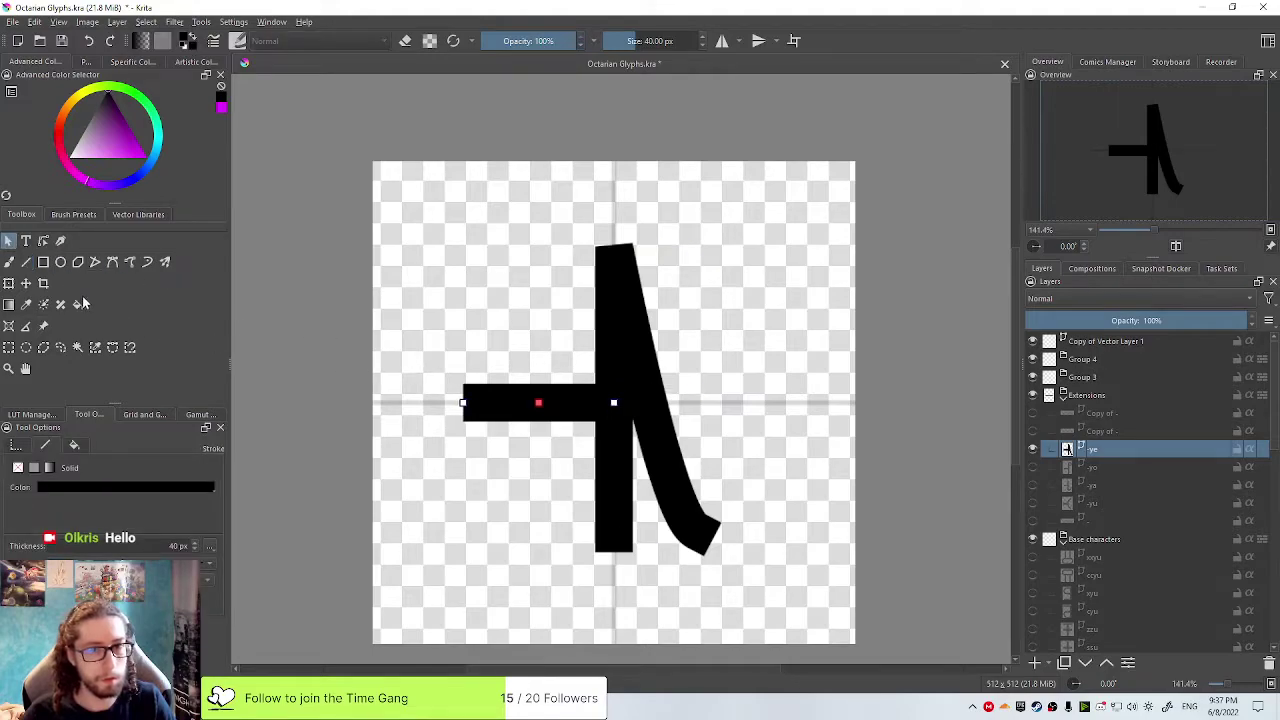
click(28, 262)
click(9, 262)
click(9, 283)
click(43, 283)
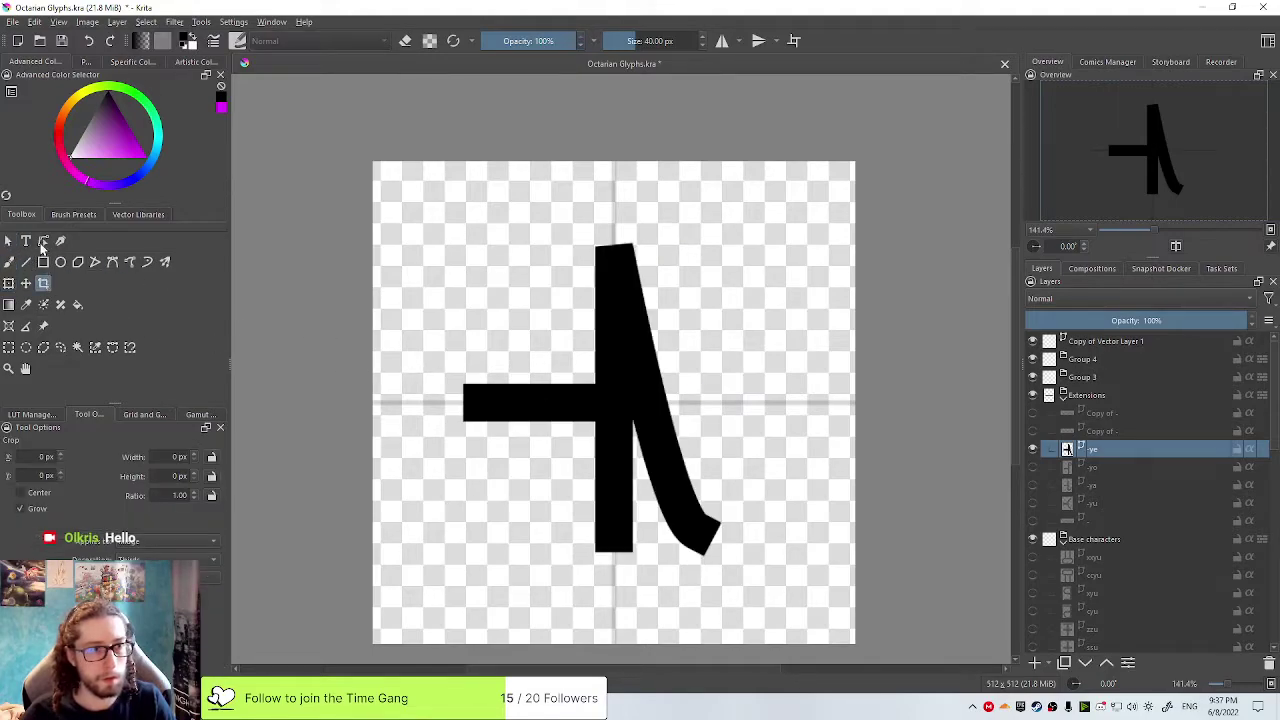
click(7, 241)
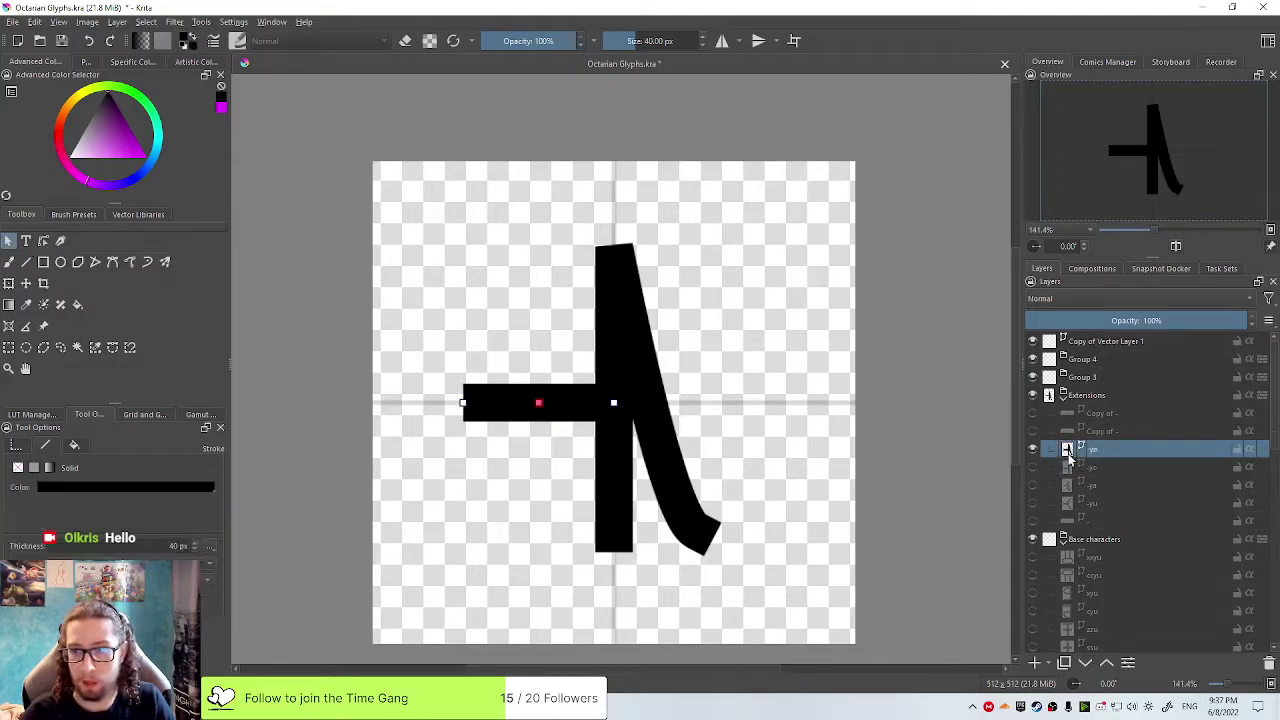
click(27, 261)
drag(408, 327, 540, 327)
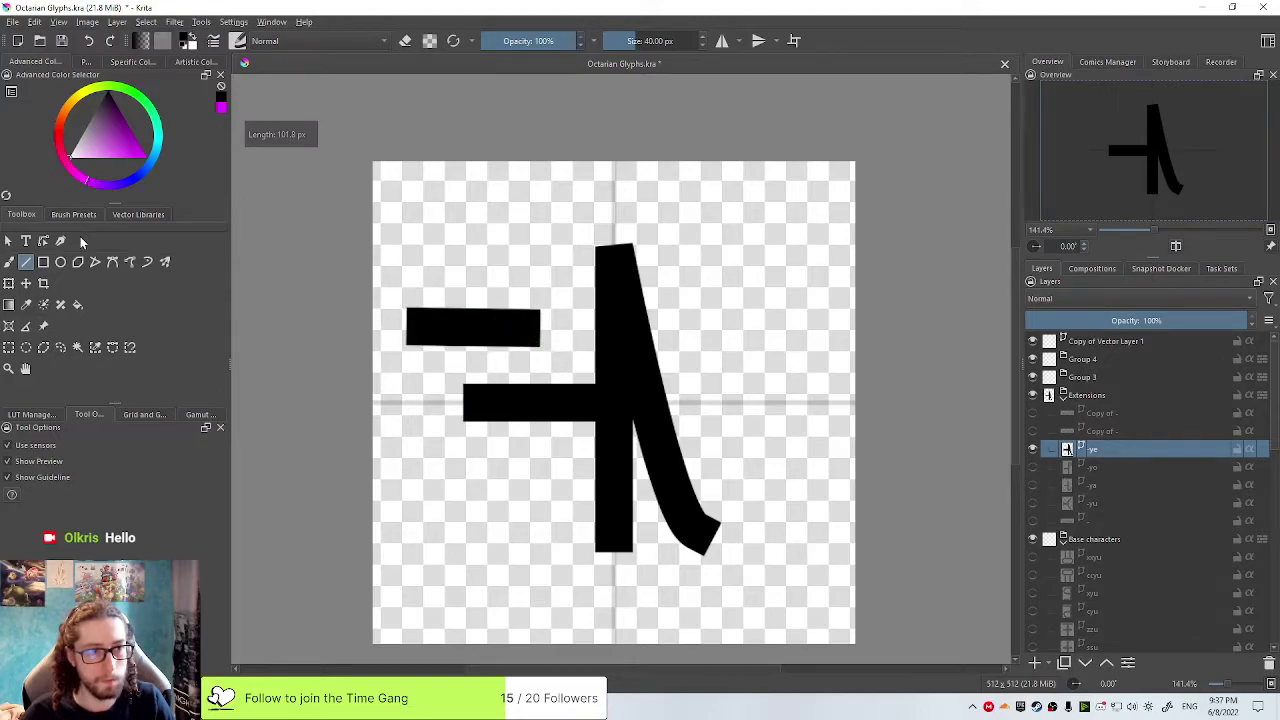
key(ctrl+z)
Edit the path's nodes: raise the stem's top, move the curved end outward, and bow the curve in towards the stem
click(43, 241)
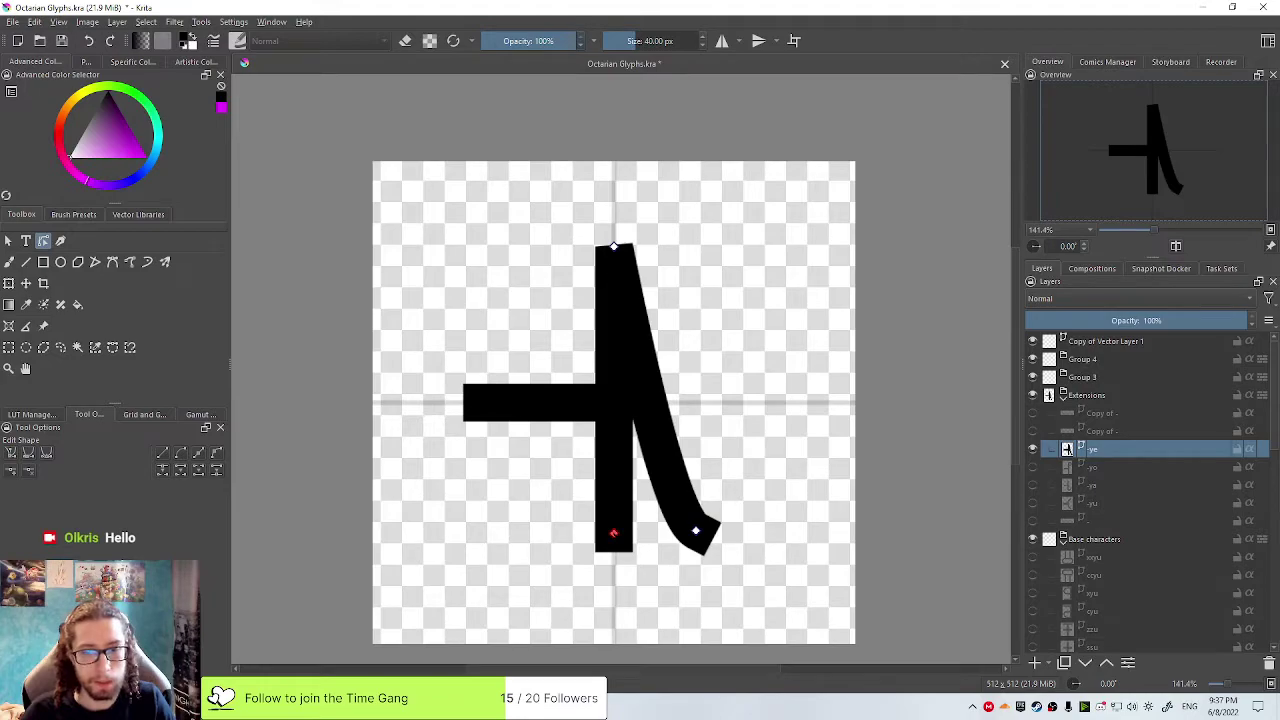
mouse_move(614, 533)
mouse_down()
mouse_move(597, 537)
mouse_move(614, 534)
mouse_up()
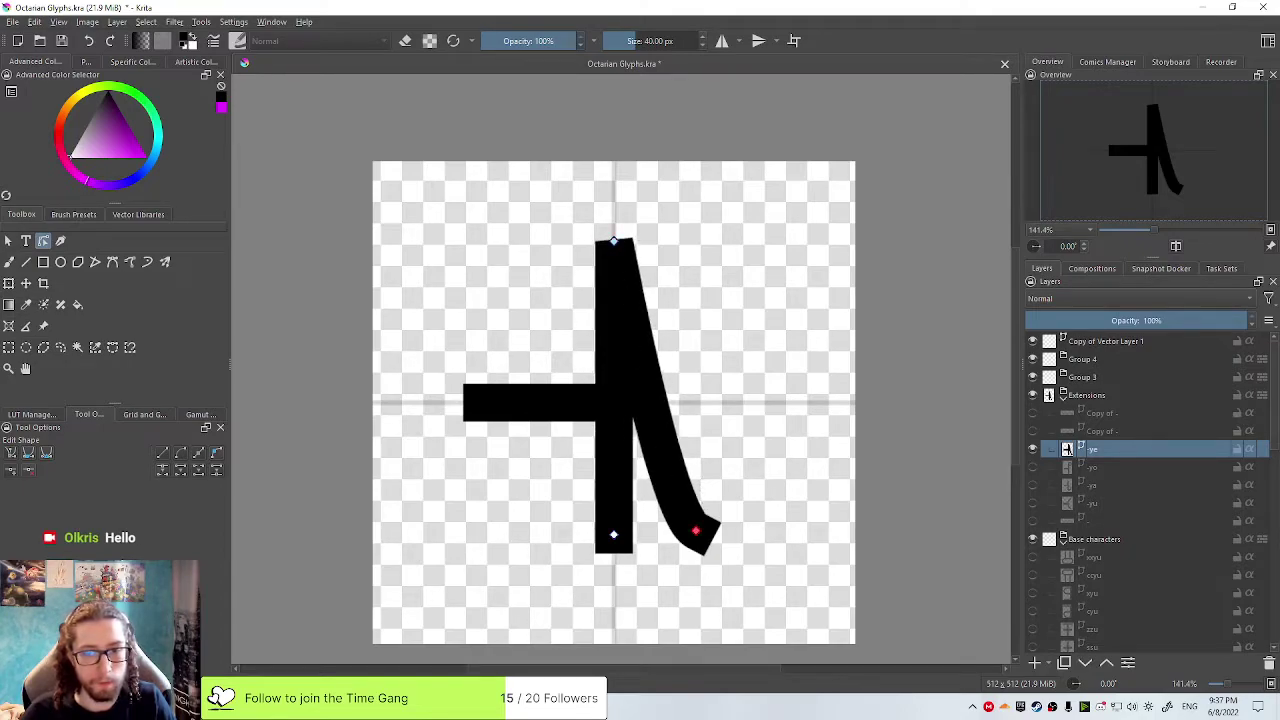
drag(695, 530, 708, 518)
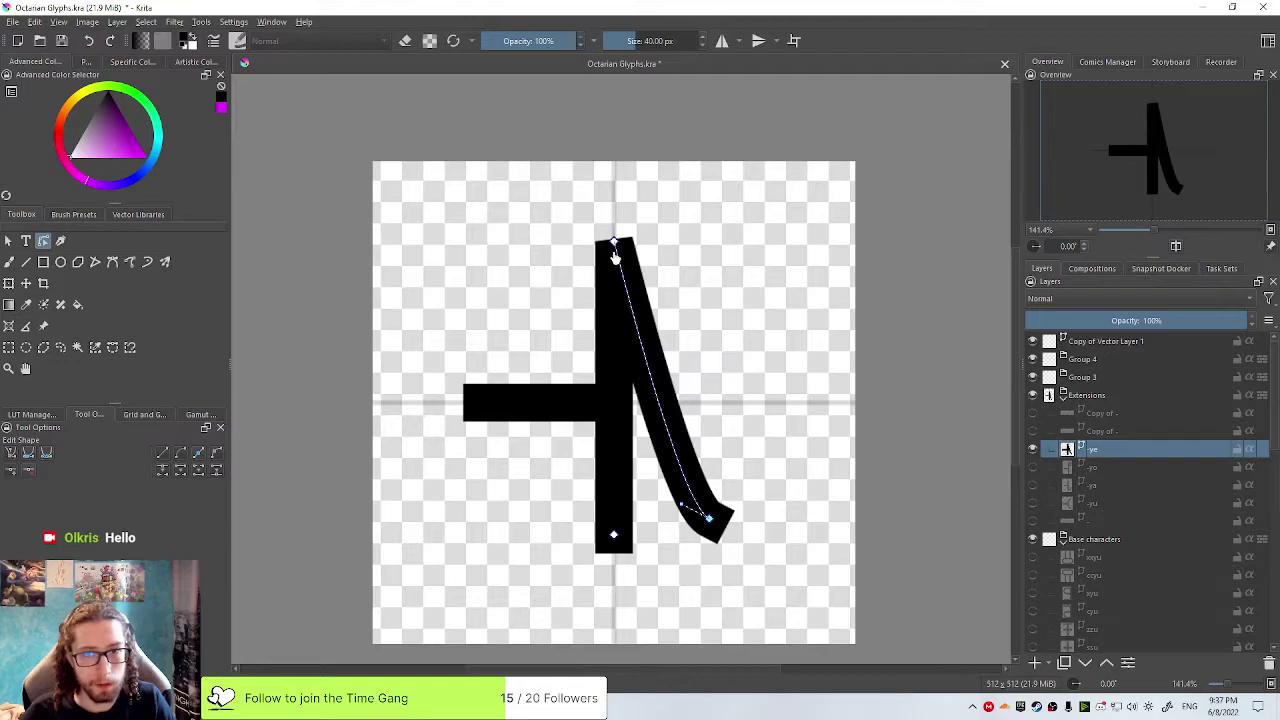
drag(614, 244, 614, 225)
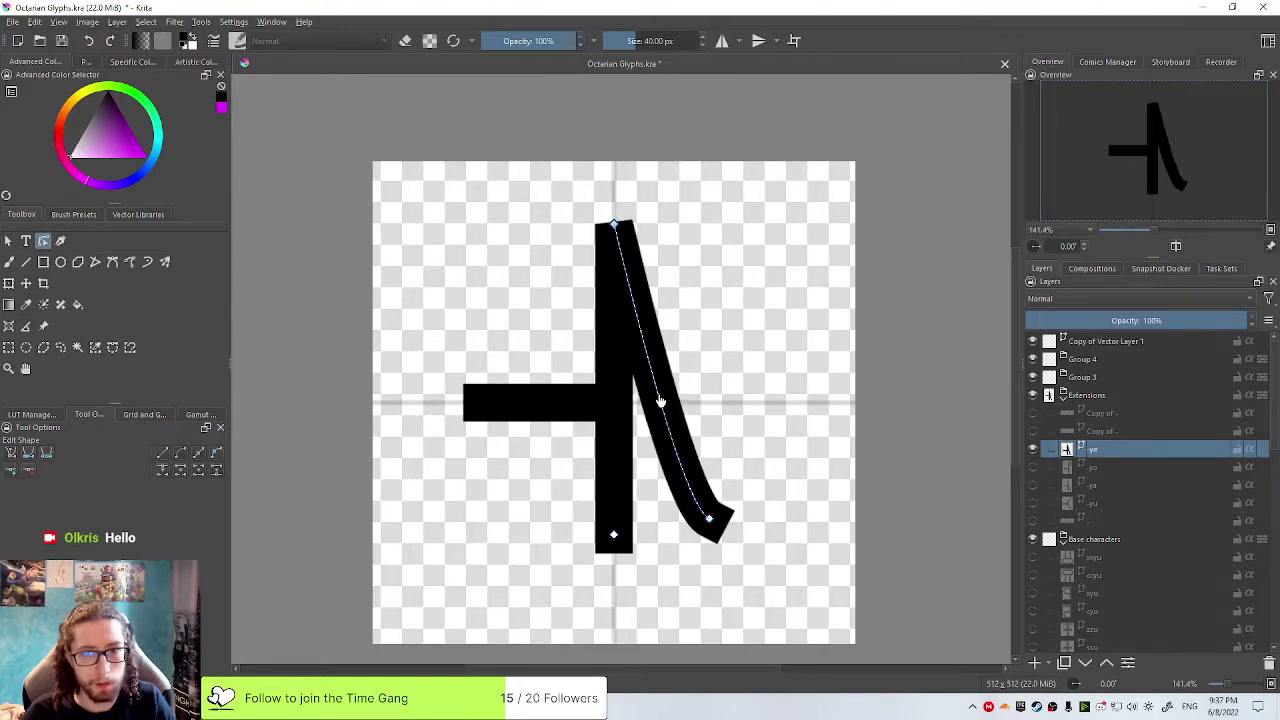
drag(660, 400, 650, 421)
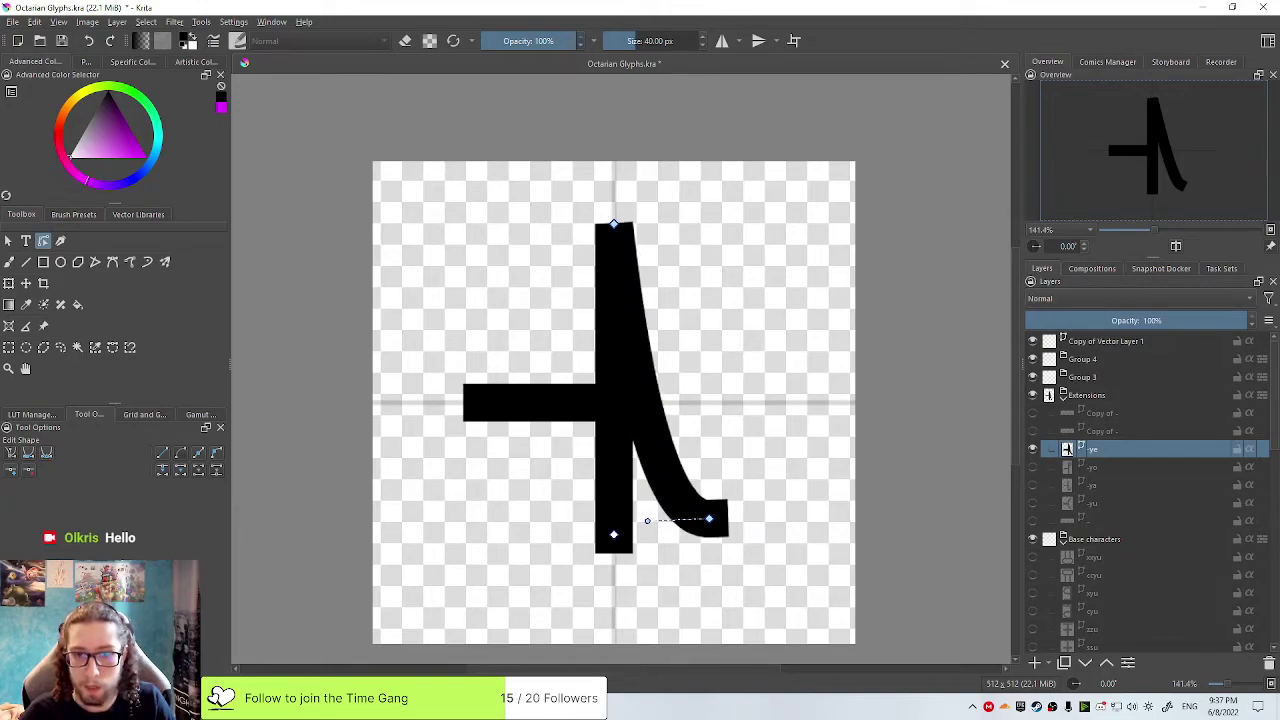
Place the curved stroke's end farther out, level with the stem's foot, and adjust its handle so the stroke flares diagonally outward
drag(709, 518, 710, 537)
key(ctrl+shift+z)
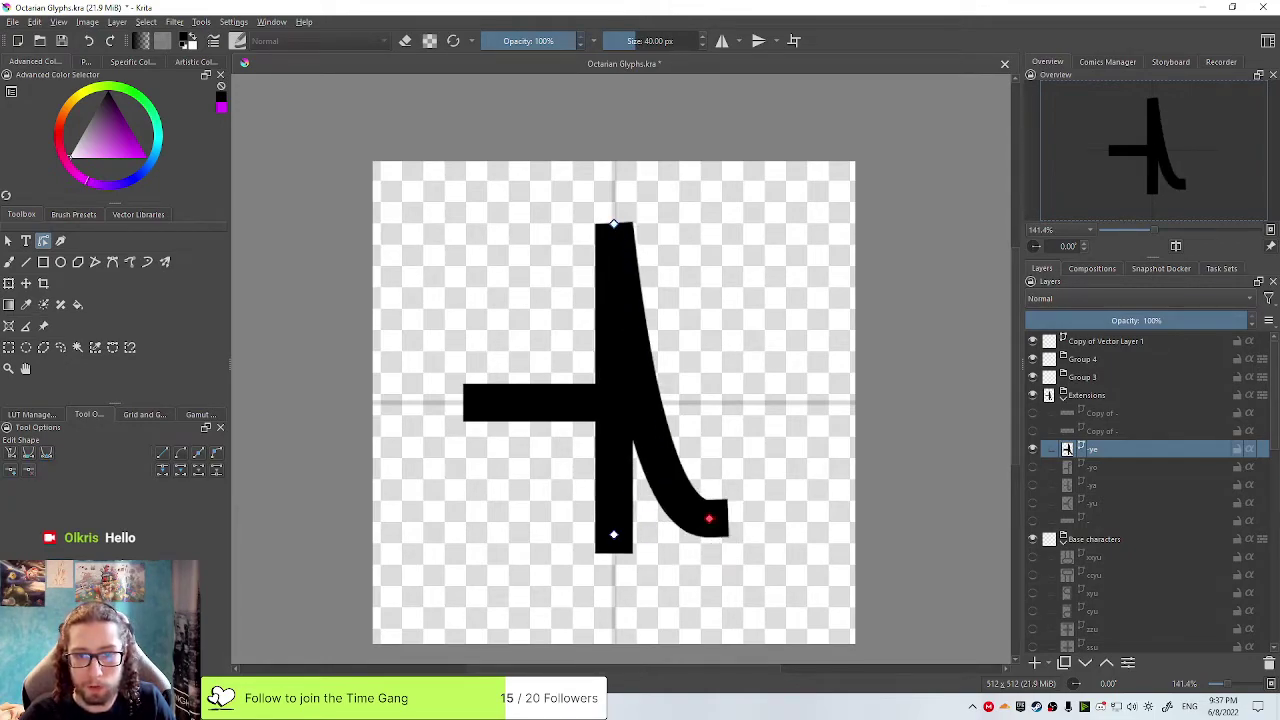
drag(709, 518, 614, 535)
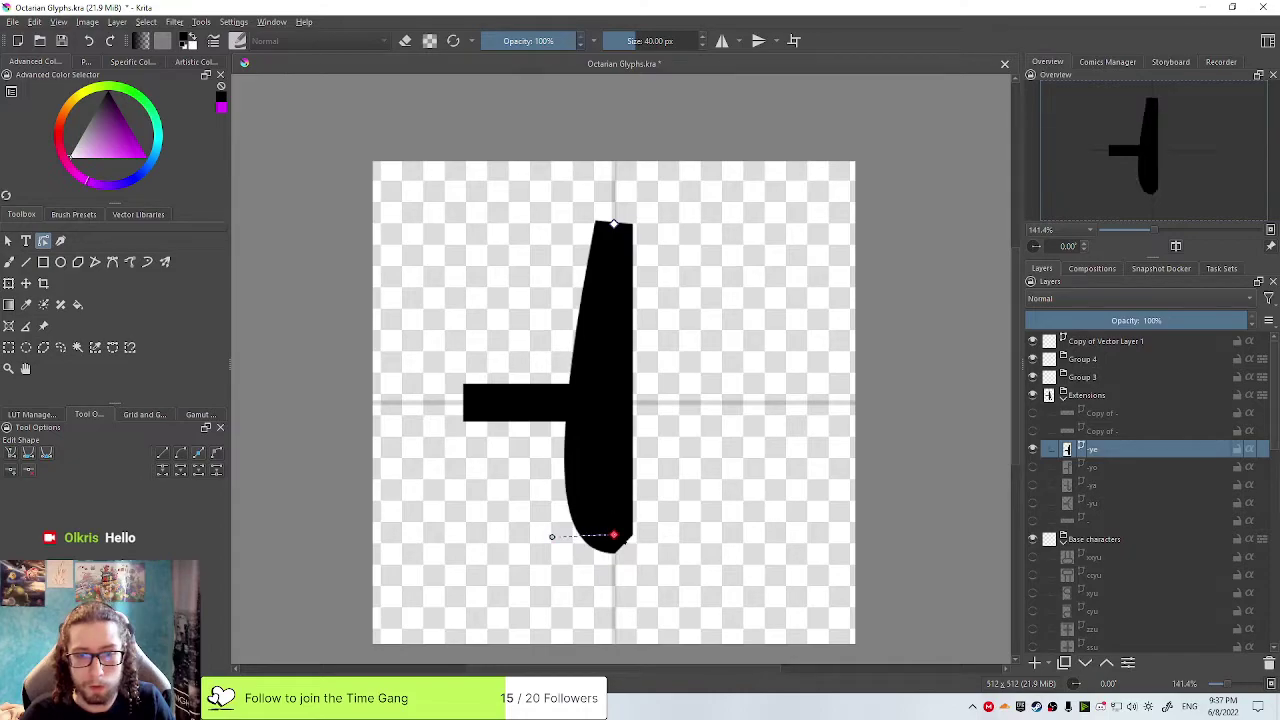
drag(620, 545, 739, 559)
drag(741, 562, 742, 560)
drag(673, 541, 652, 481)
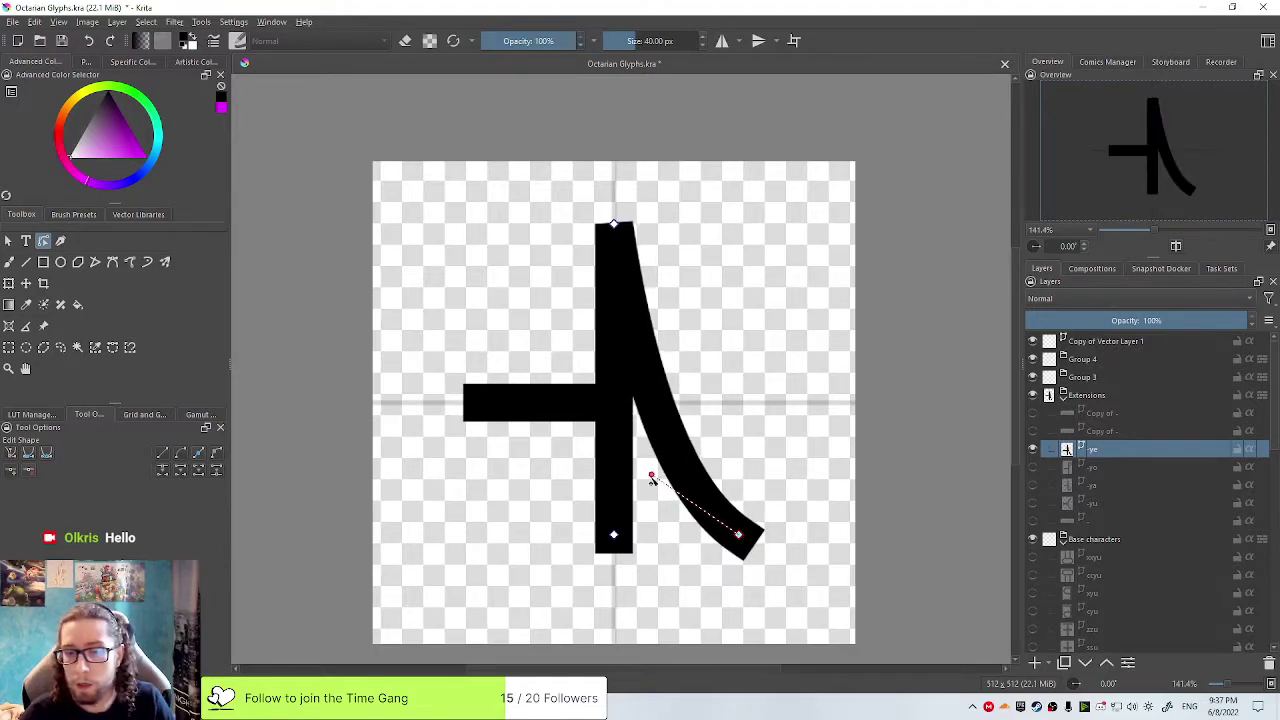
drag(651, 477, 654, 471)
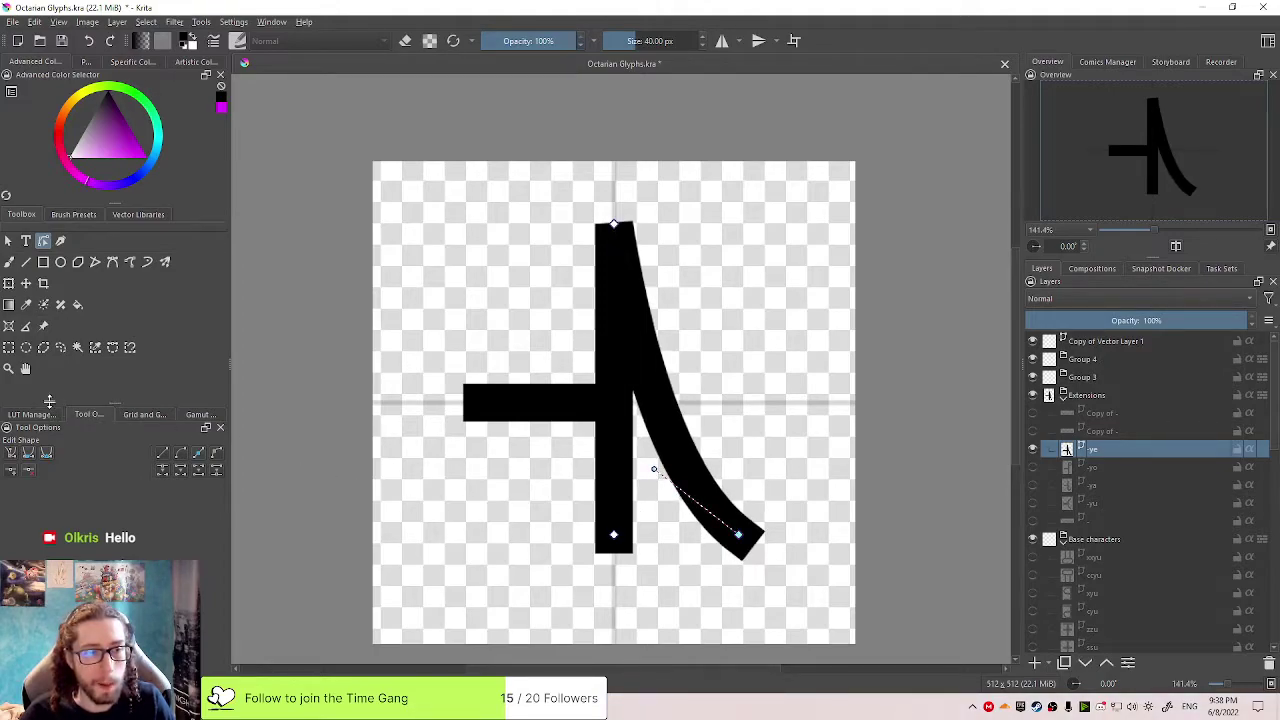
Set the path's stroke to flat butt caps so its ends stop exactly at the end nodes
click(9, 242)
click(148, 414)
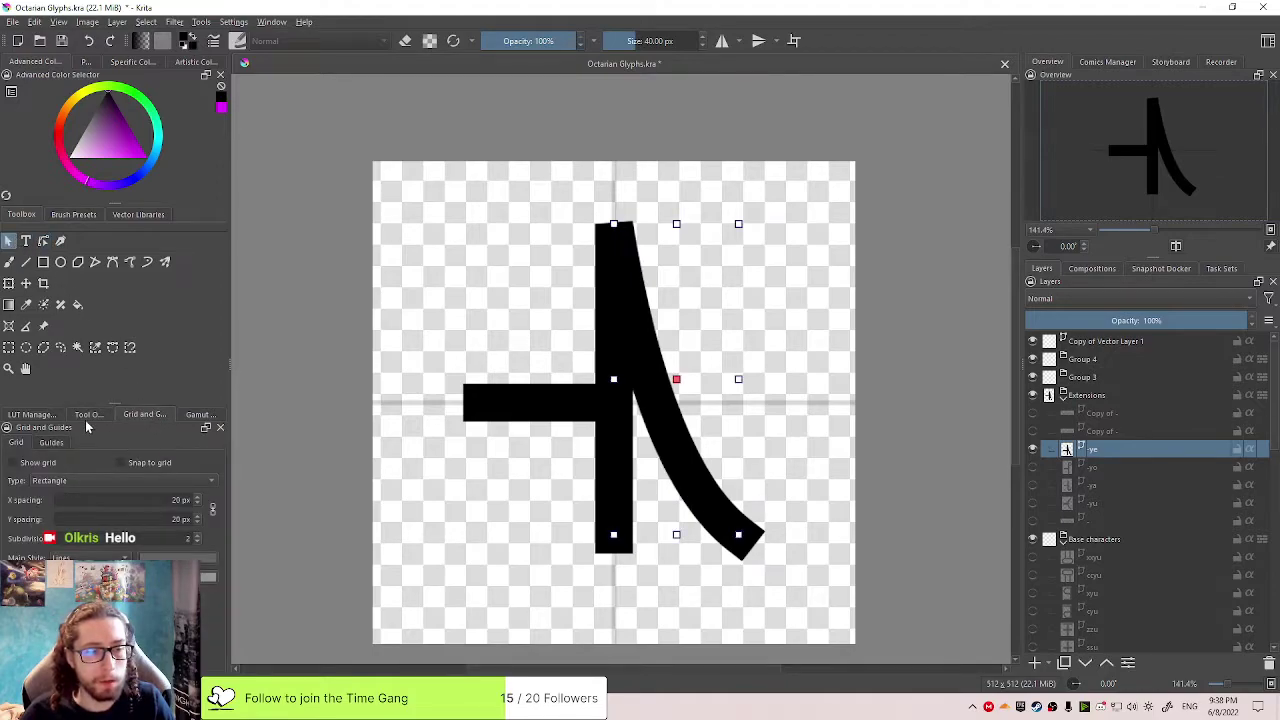
click(87, 416)
click(211, 546)
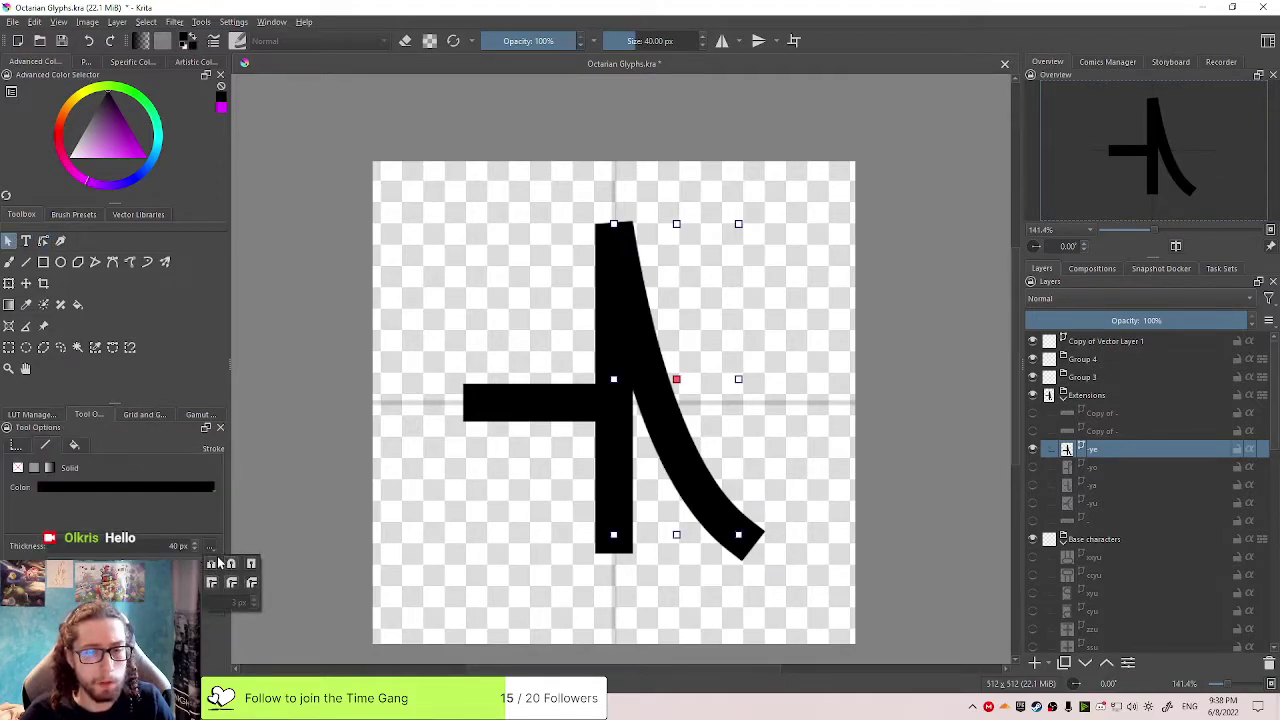
click(218, 563)
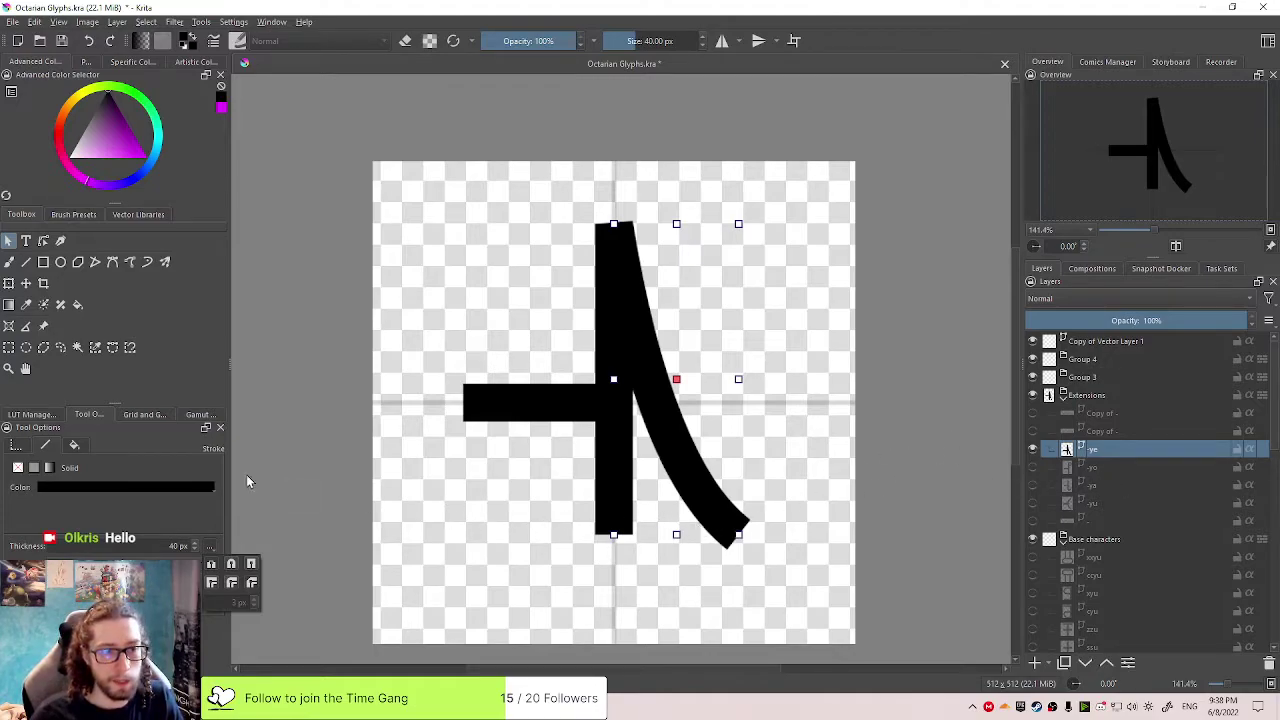
click(135, 416)
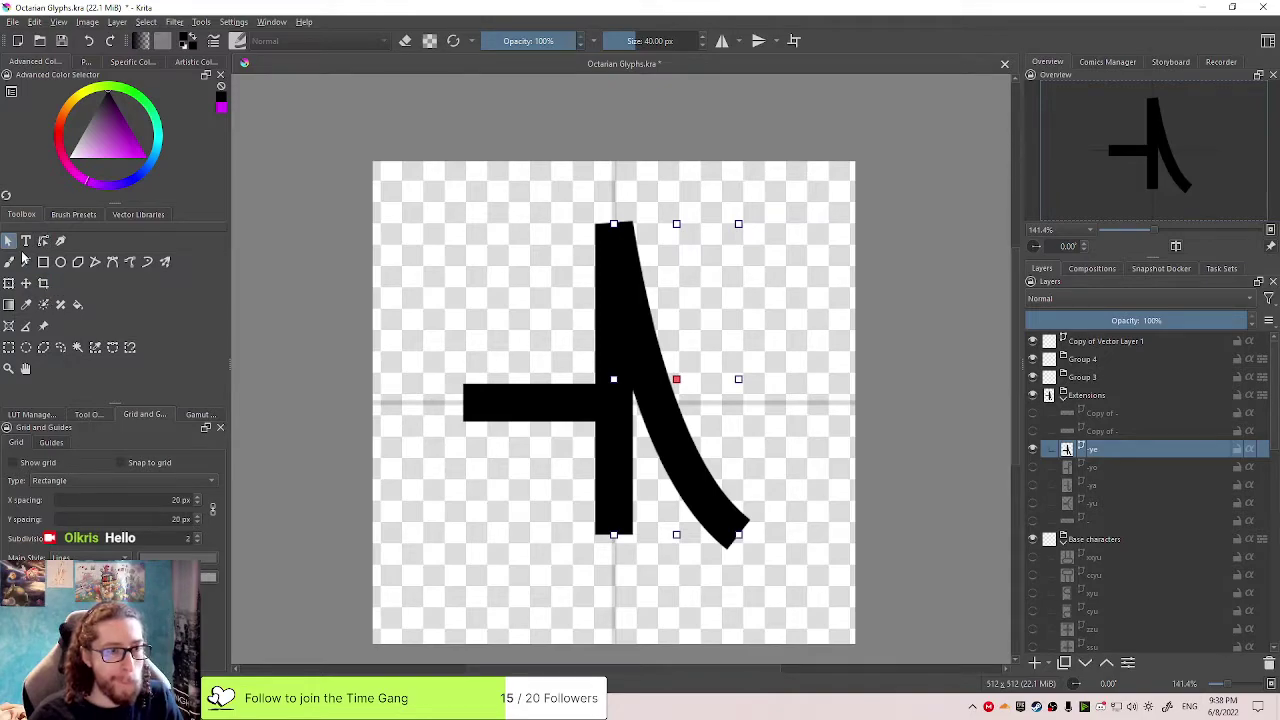
Try lowering the stem's foot on its own and reshaping the curved end separately
click(10, 261)
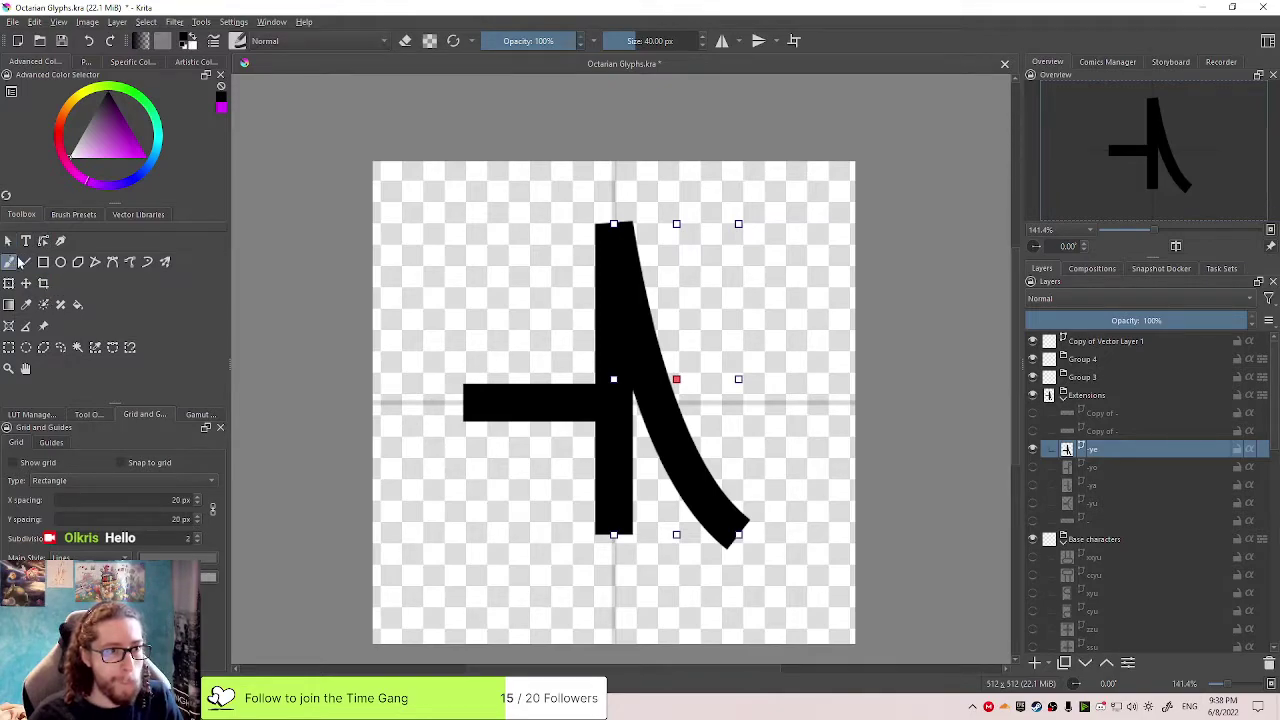
click(42, 242)
mouse_move(615, 536)
mouse_down()
mouse_move(614, 570)
mouse_move(614, 551)
mouse_up()
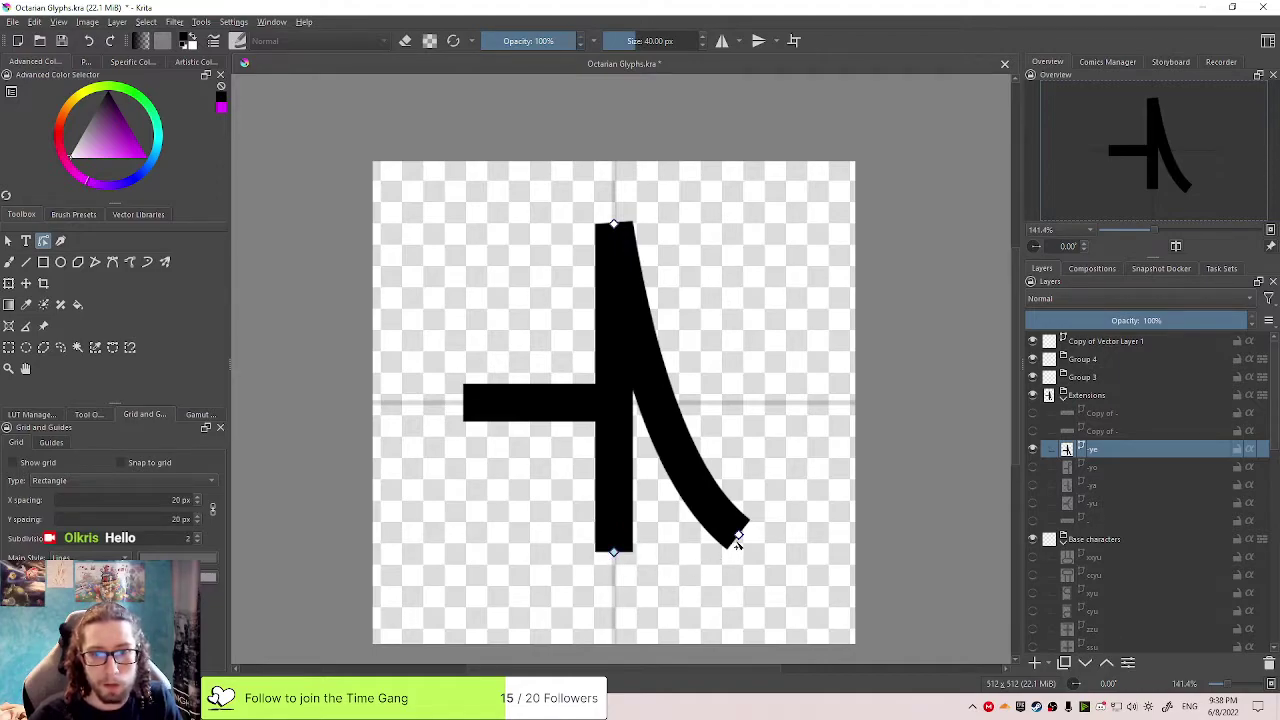
drag(739, 536, 735, 545)
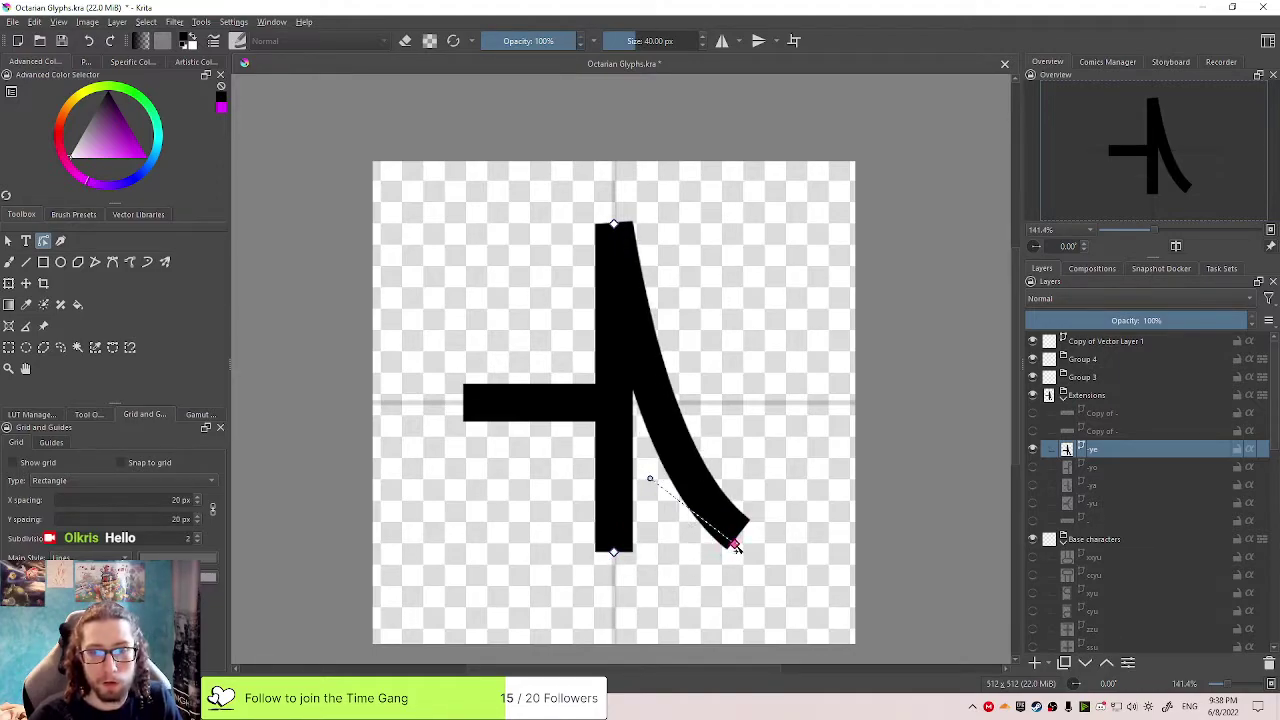
drag(650, 480, 653, 468)
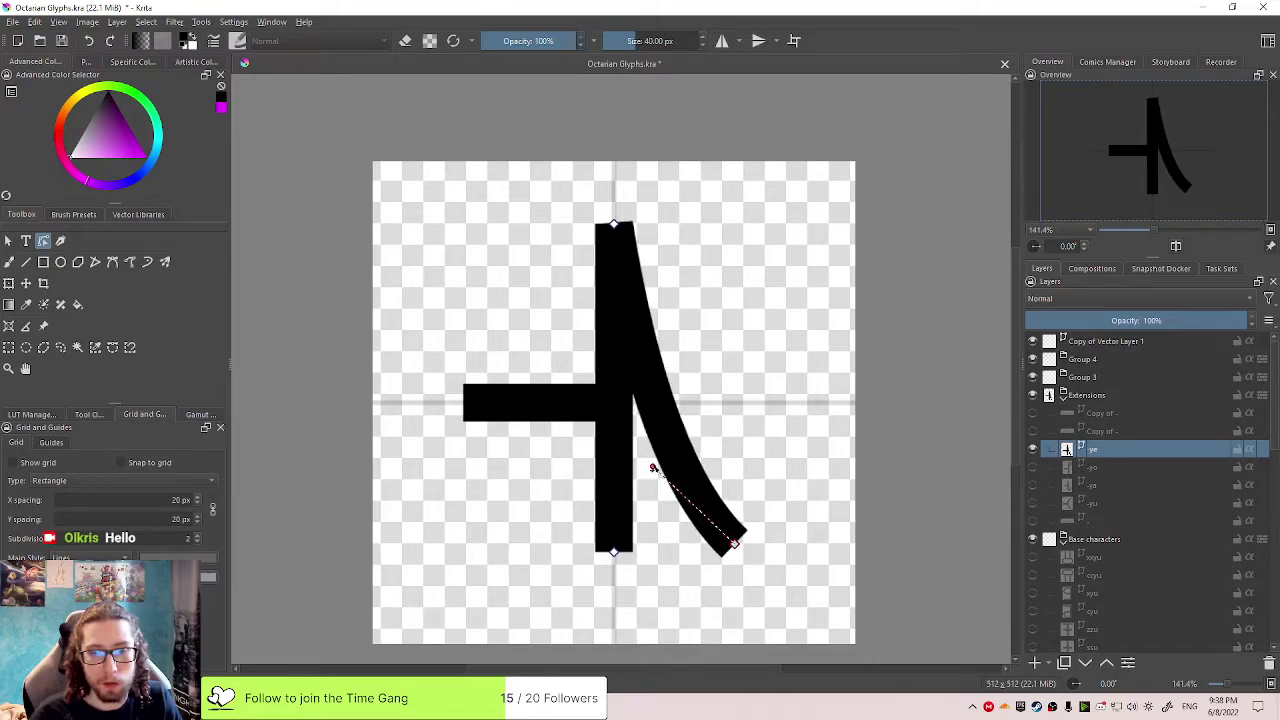
key(ctrl+z)
key(ctrl+z)
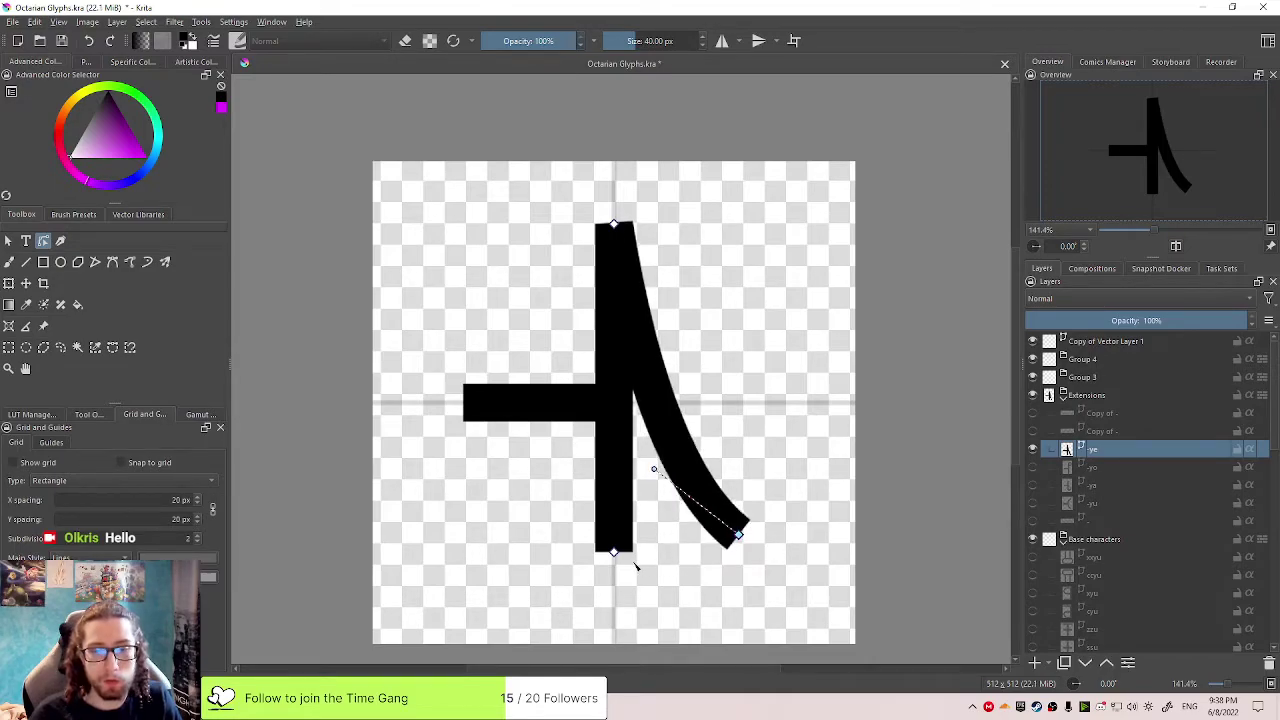
drag(619, 556, 616, 540)
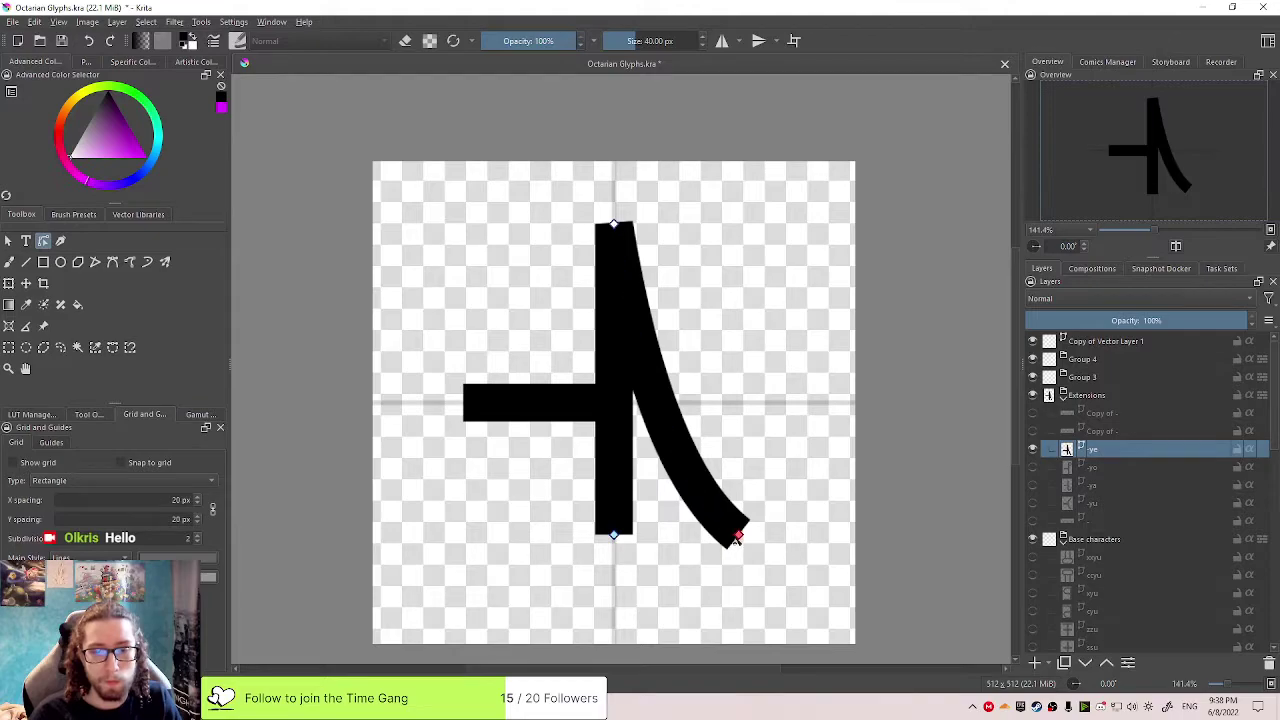
click(738, 537)
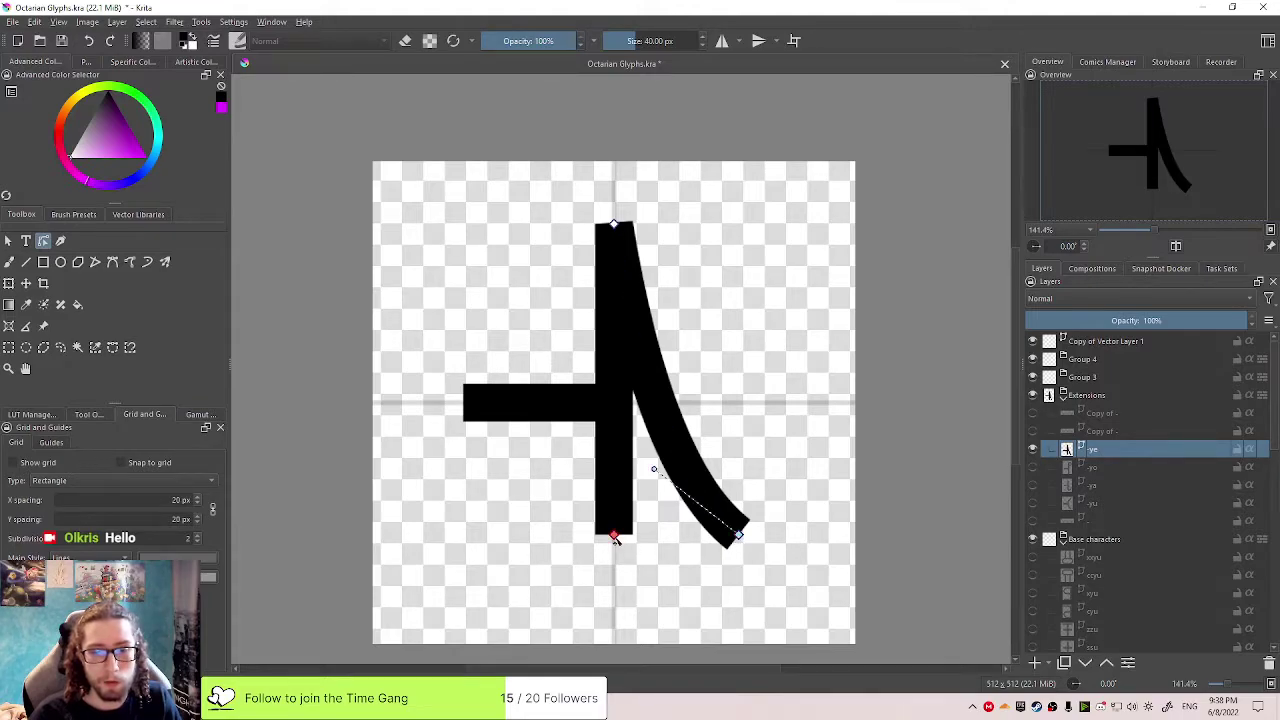
Lower the stem's foot and curved end together, raise the curved end slightly, and pull its handle in to deepen the curve
drag(614, 536, 615, 553)
click(676, 562)
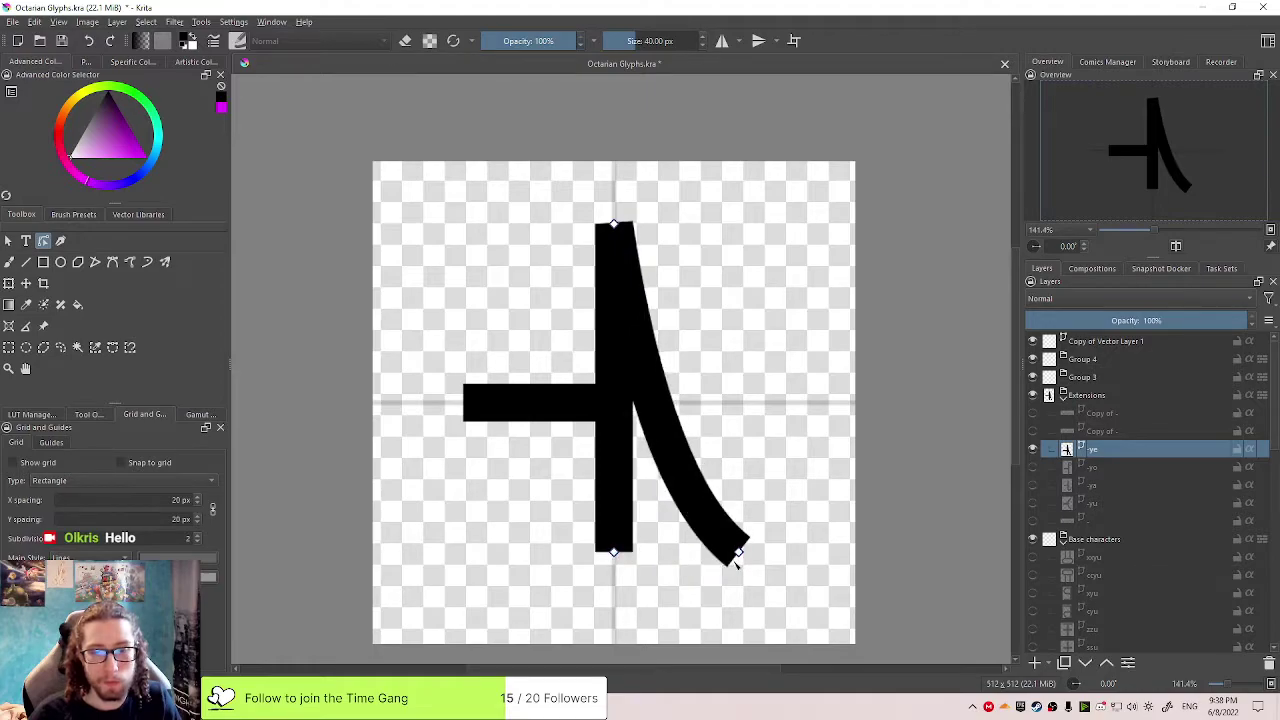
drag(737, 556, 737, 543)
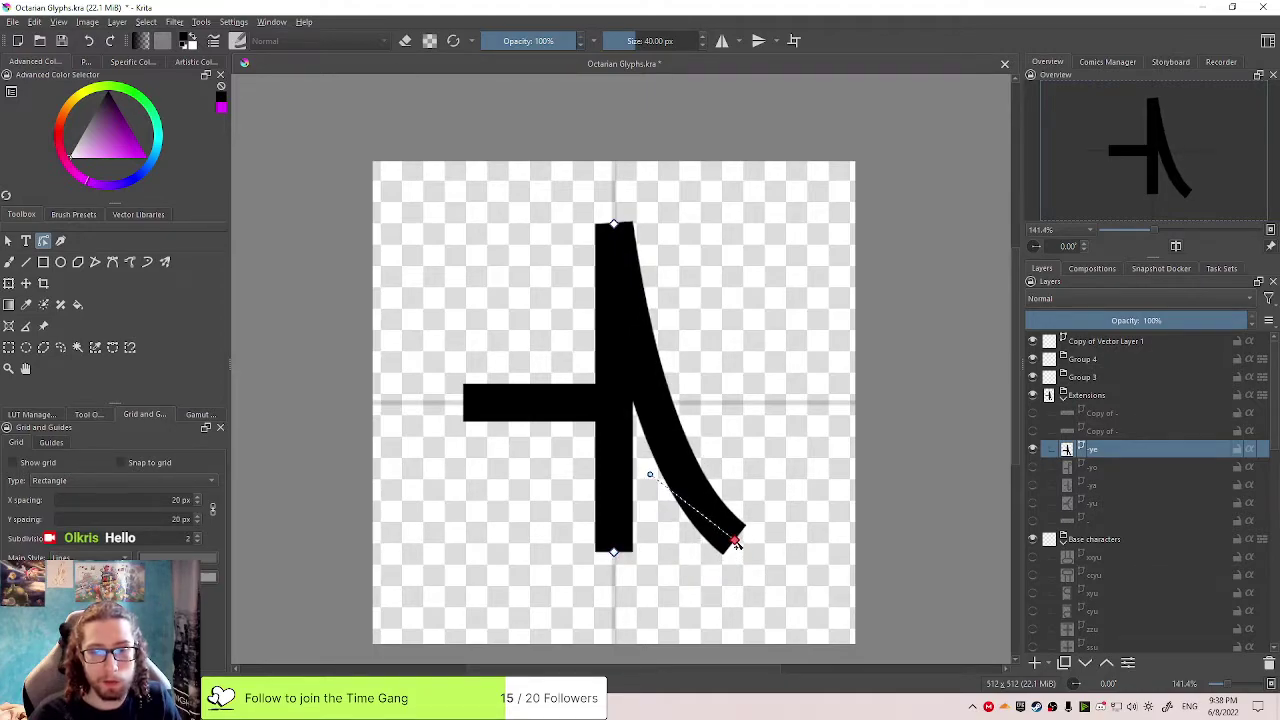
mouse_move(652, 480)
mouse_down()
mouse_move(662, 468)
mouse_move(645, 446)
mouse_move(651, 490)
mouse_move(617, 452)
mouse_move(635, 462)
mouse_up()
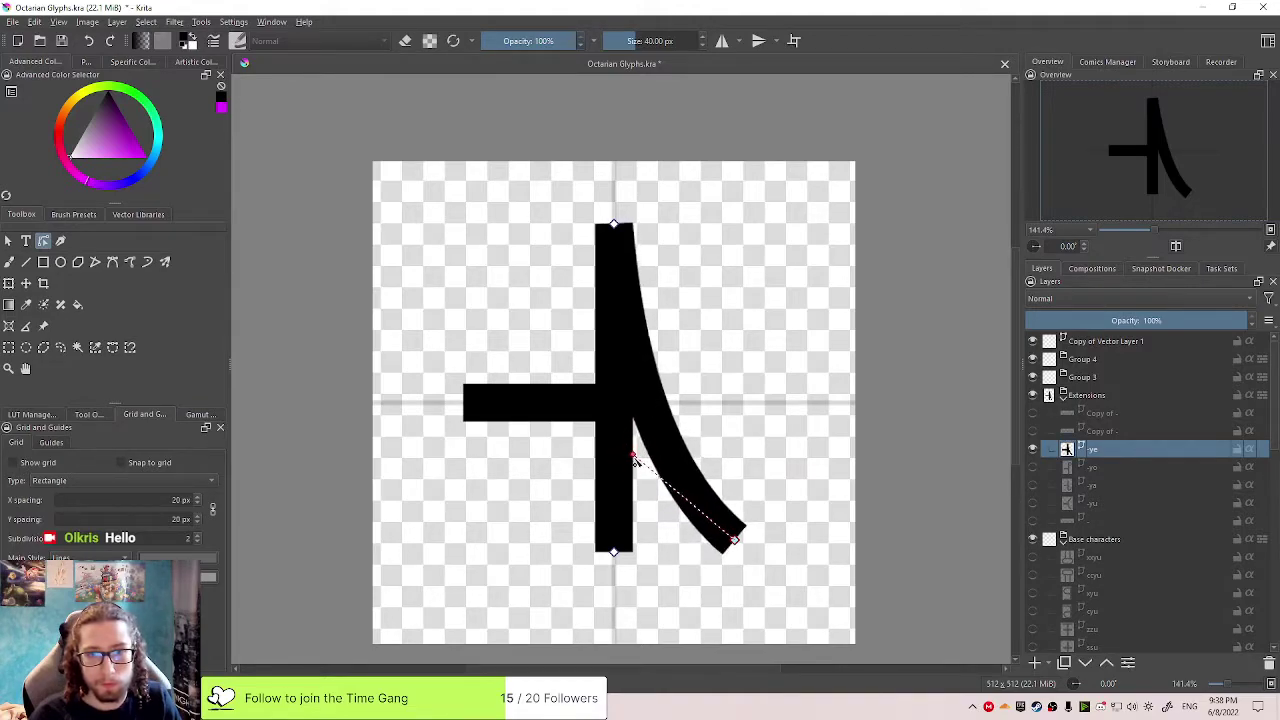
Move the path down to centre it on the horizontal guide, and shift the bar and path together slightly to the right
scroll(793, 476, down, 3)
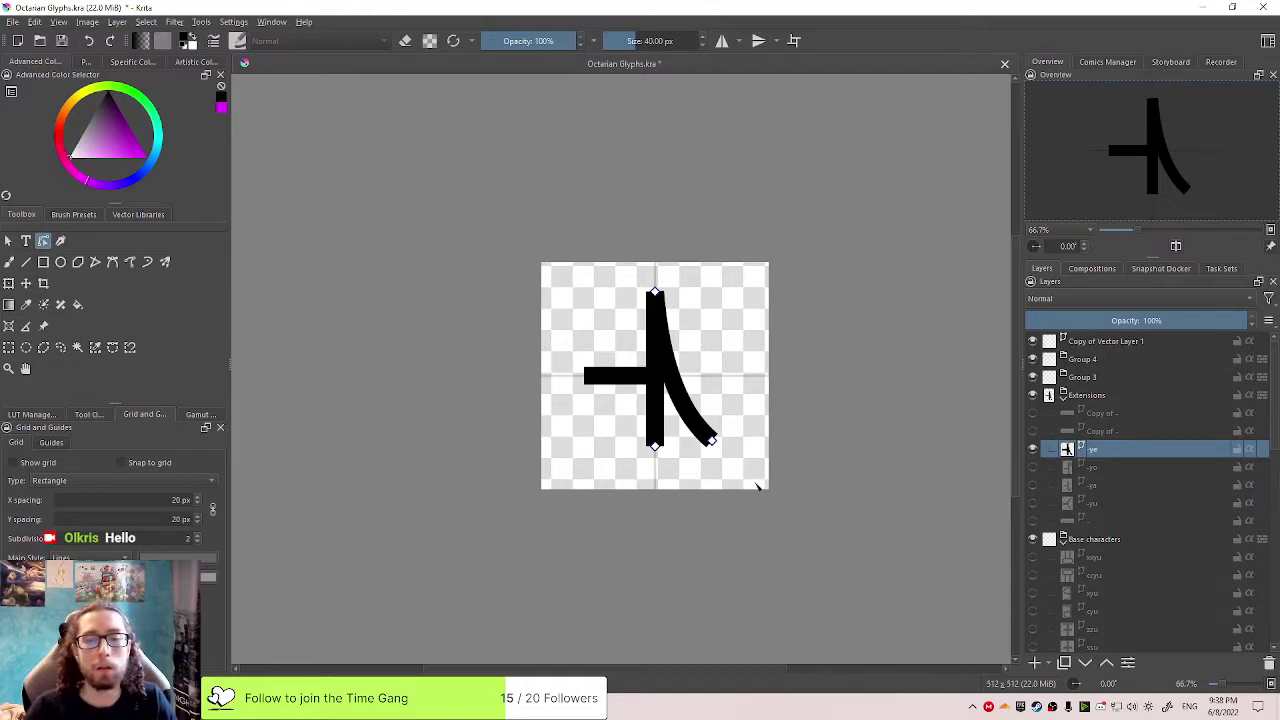
scroll(735, 446, up, 2)
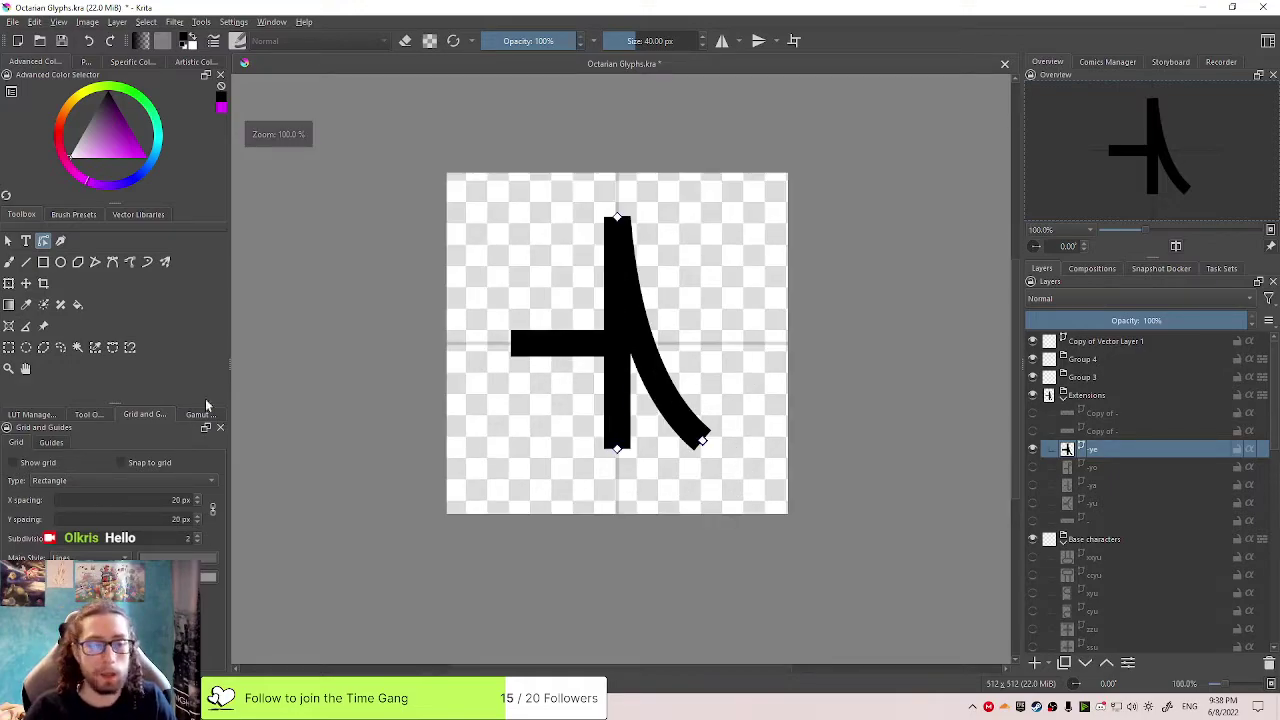
click(8, 241)
drag(663, 378, 665, 389)
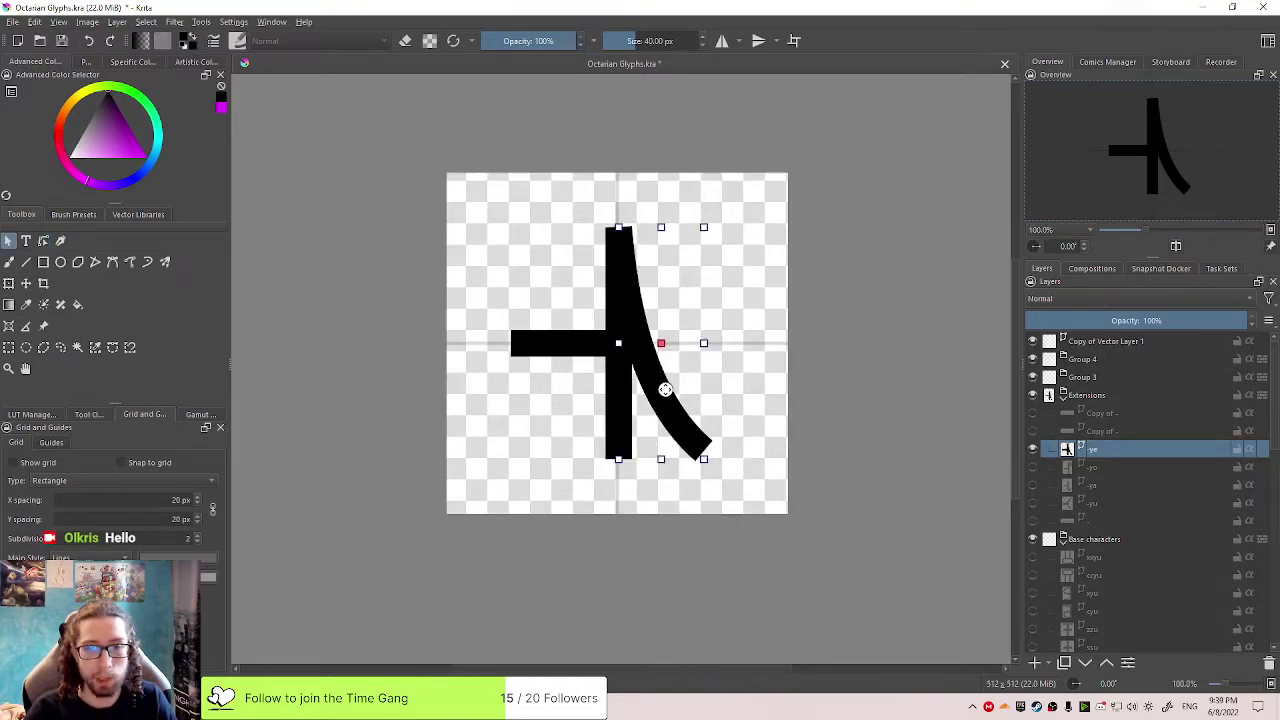
click(844, 403)
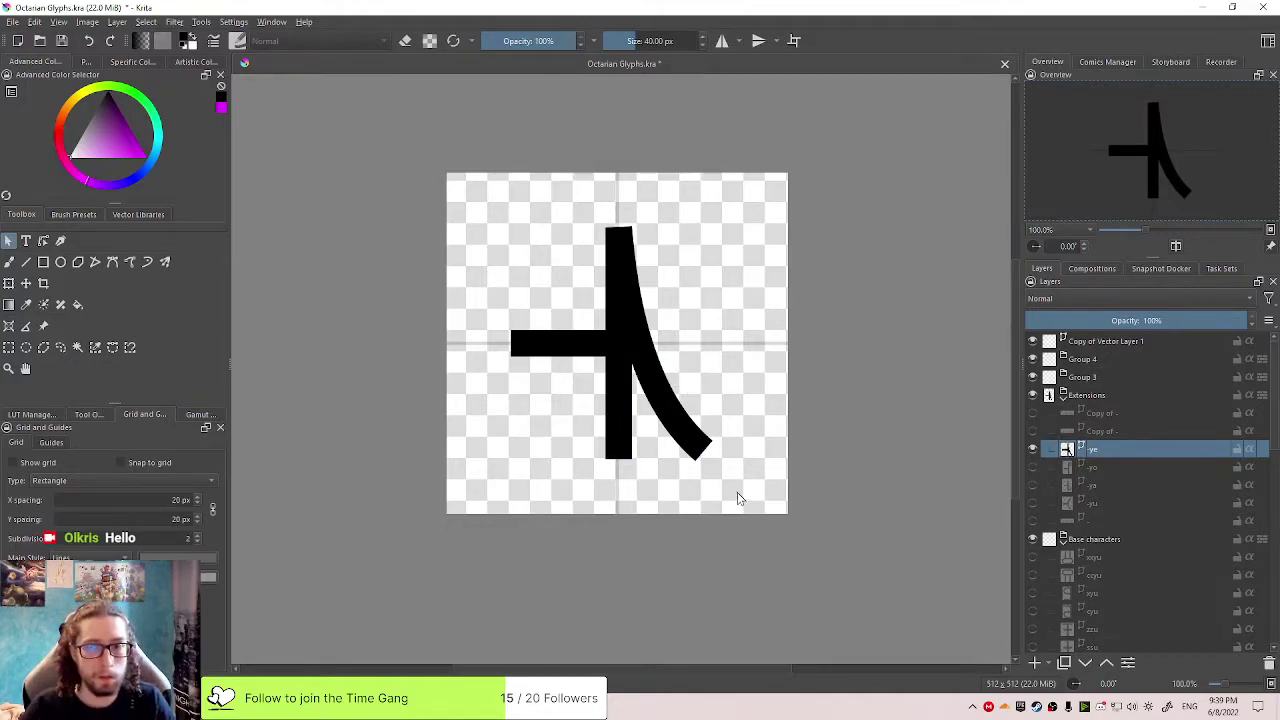
drag(737, 492, 509, 215)
drag(640, 330, 650, 331)
click(840, 356)
Hide the "-ye" layer and rename the copied bar layer directly above it for the next "-y" extension
click(1032, 449)
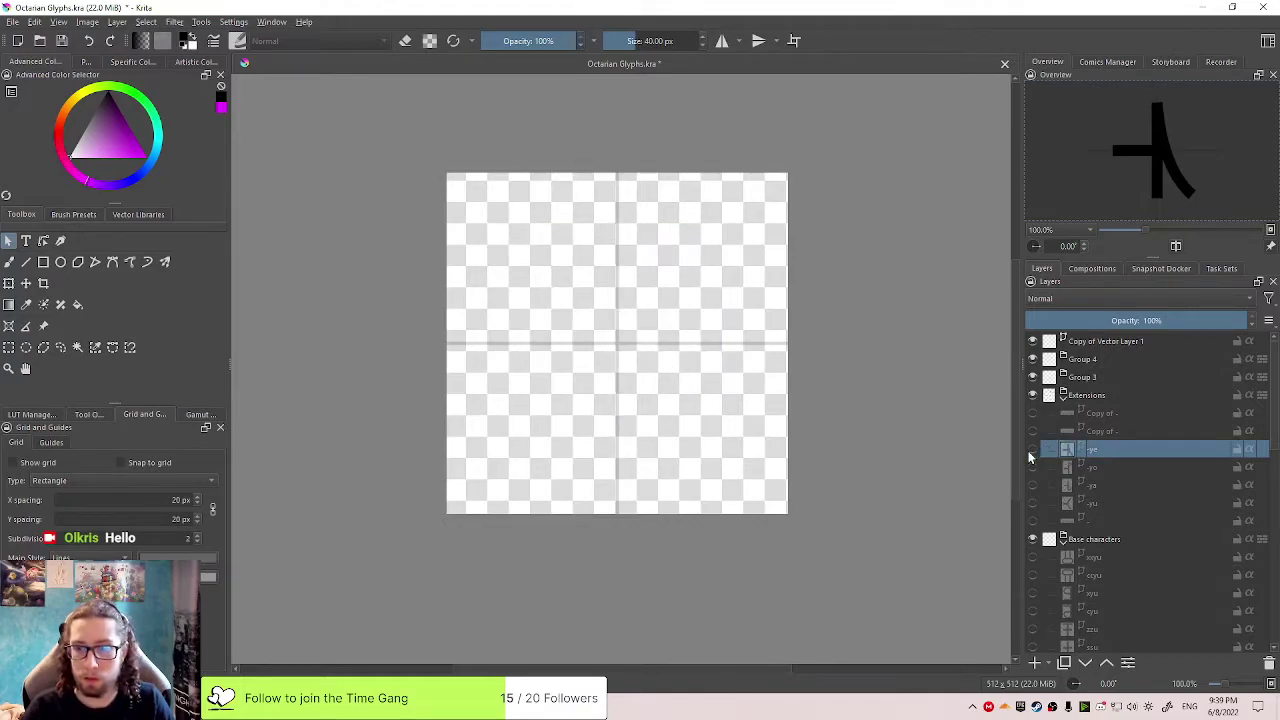
double_click(1090, 433)
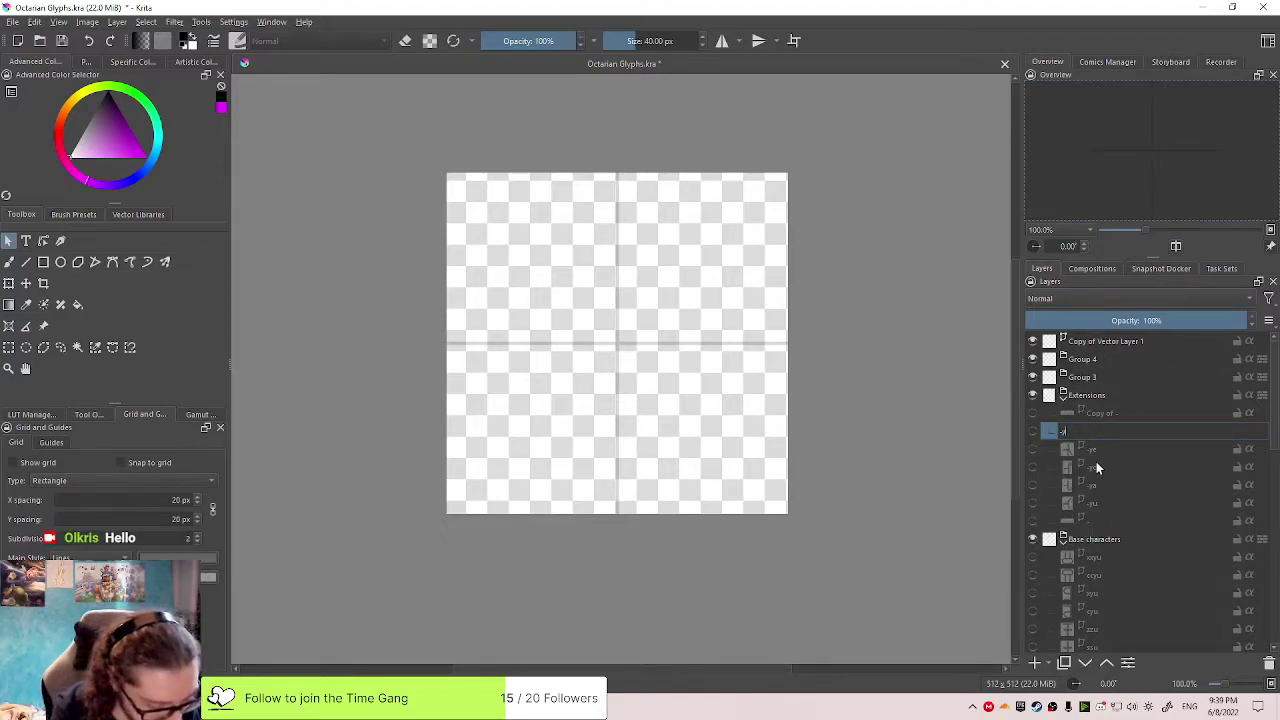
key(Return)
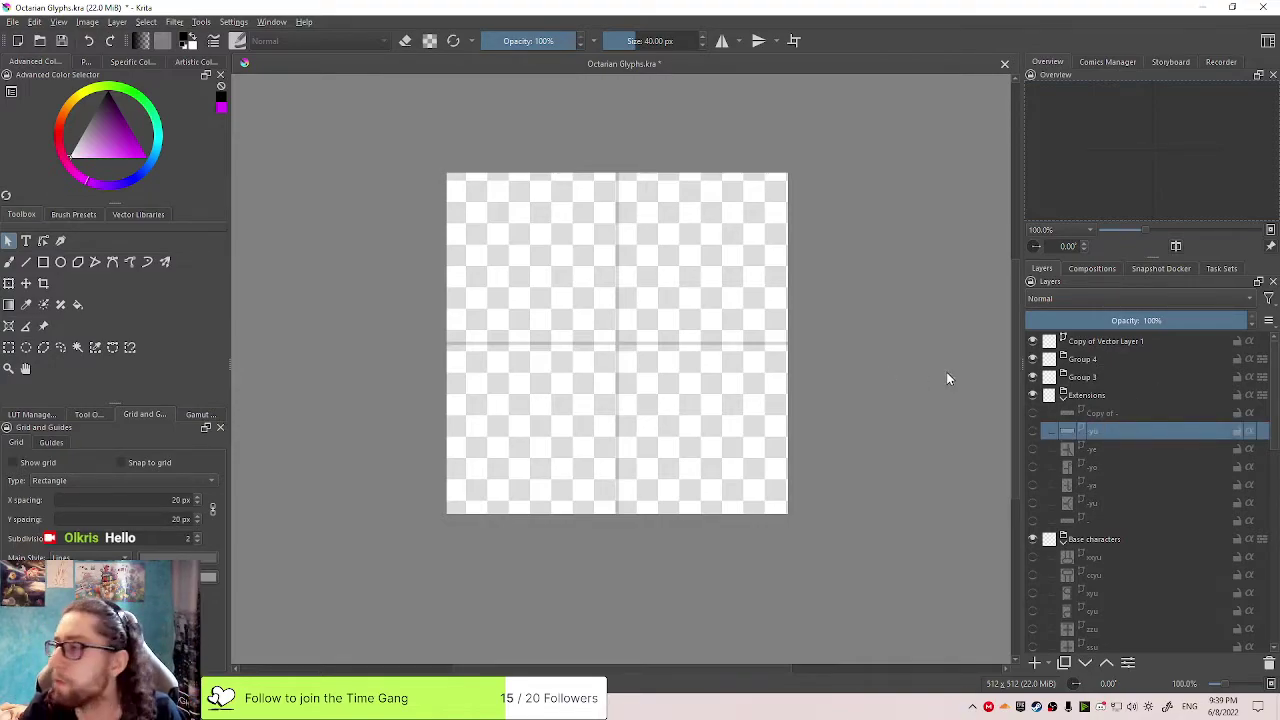
Show the newly renamed bar layer and shorten its bar so it ends at the canvas centre
click(1031, 431)
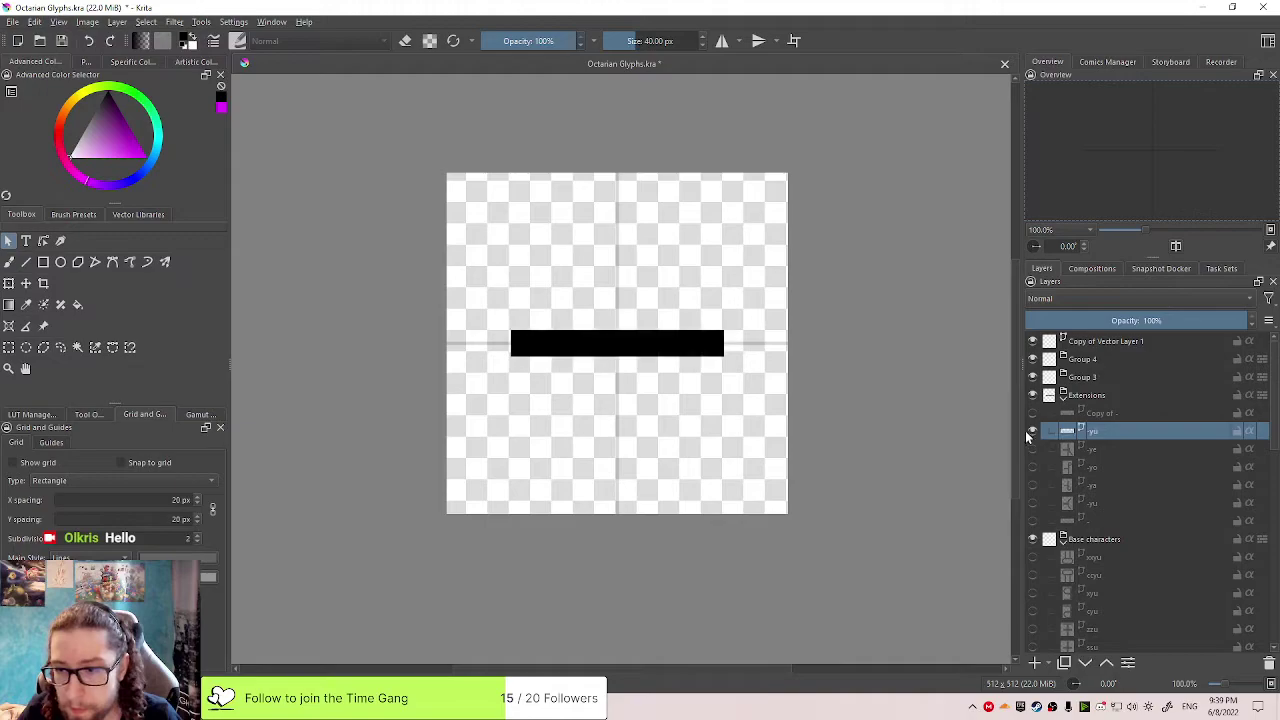
click(700, 345)
drag(723, 343, 617, 343)
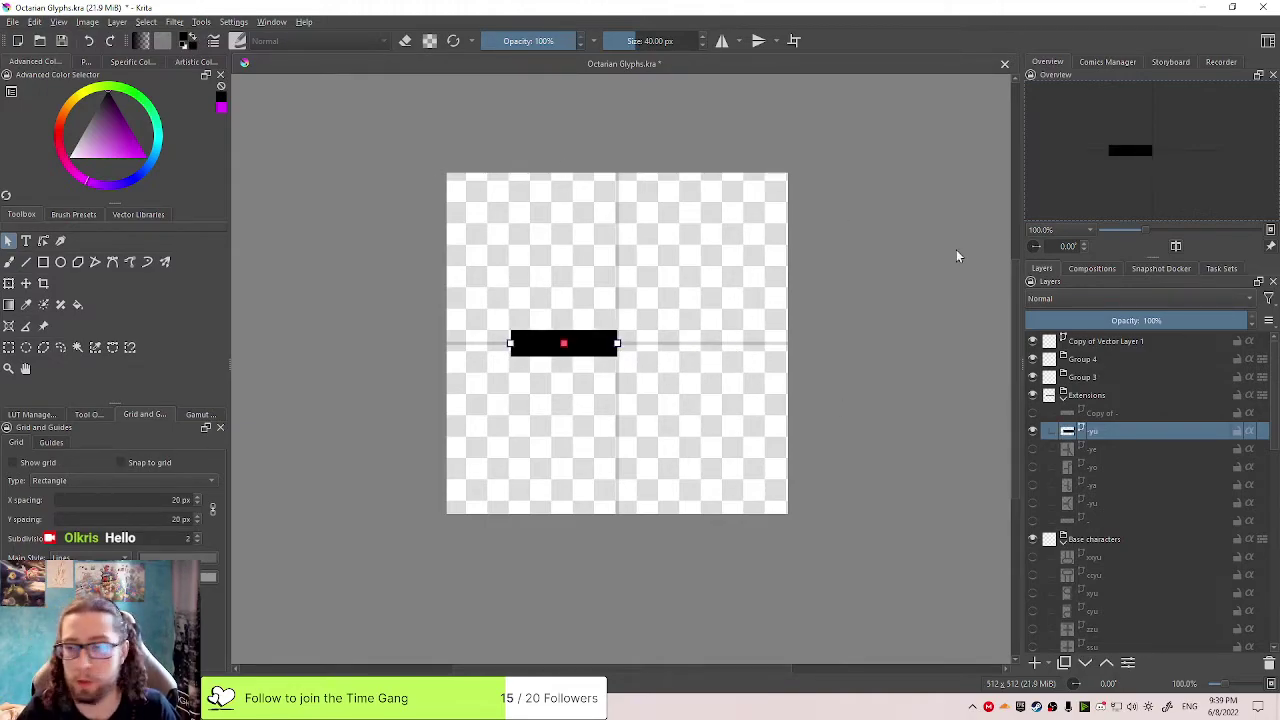
Look through the base character layers in the layer list to check their glyph shapes for reference
scroll(1189, 440, down, 5)
scroll(1148, 516, up, 1)
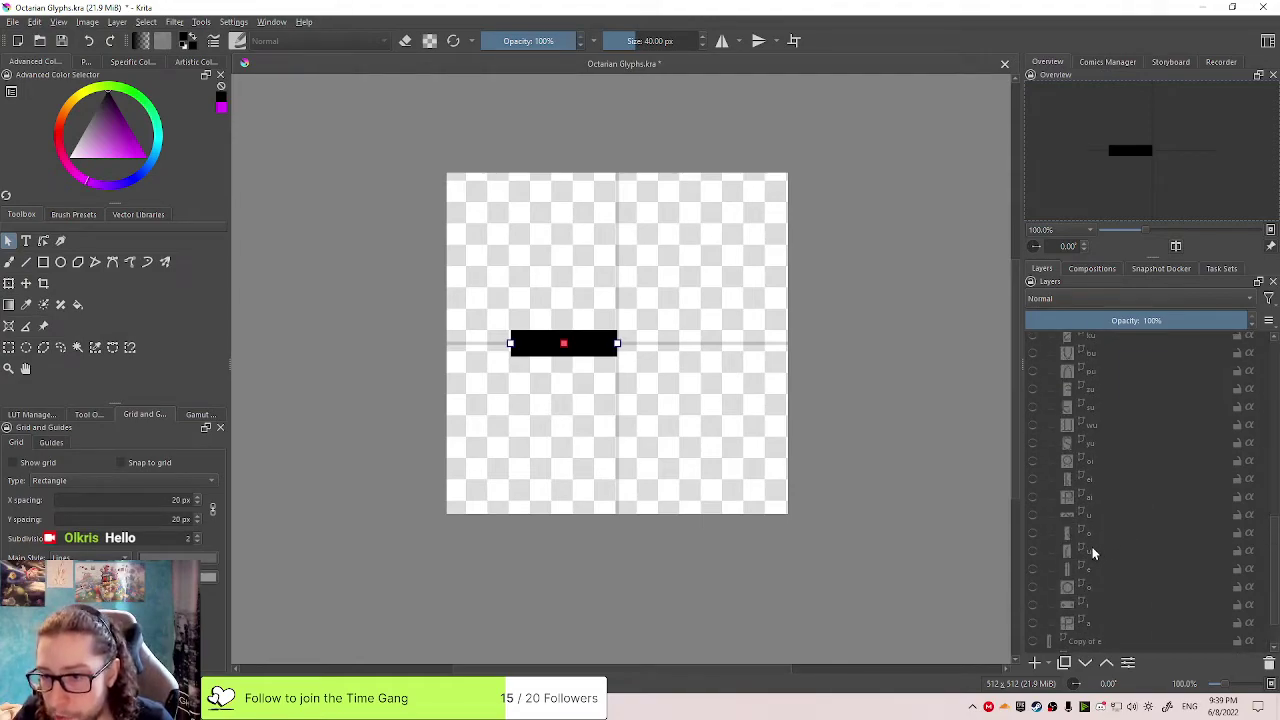
scroll(1110, 516, up, 1)
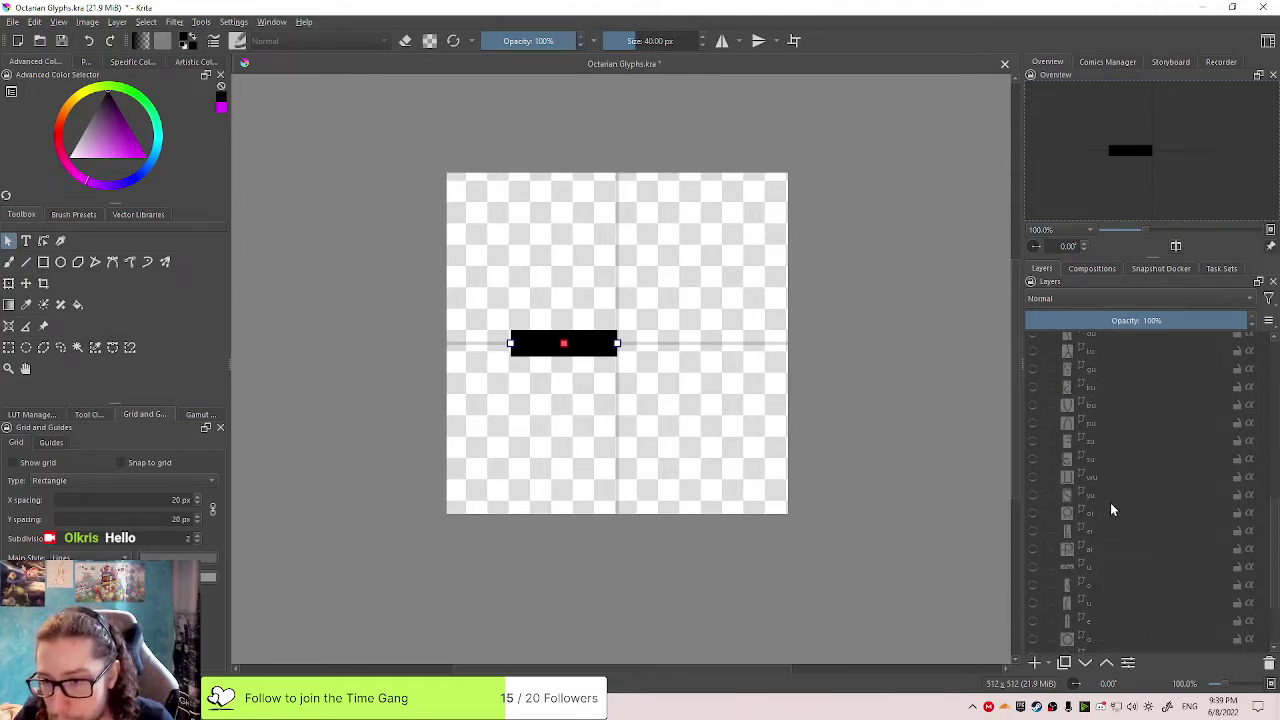
click(1110, 492)
scroll(1108, 487, up, 1)
double_click(1093, 438)
click(1138, 414)
scroll(1138, 414, up, 4)
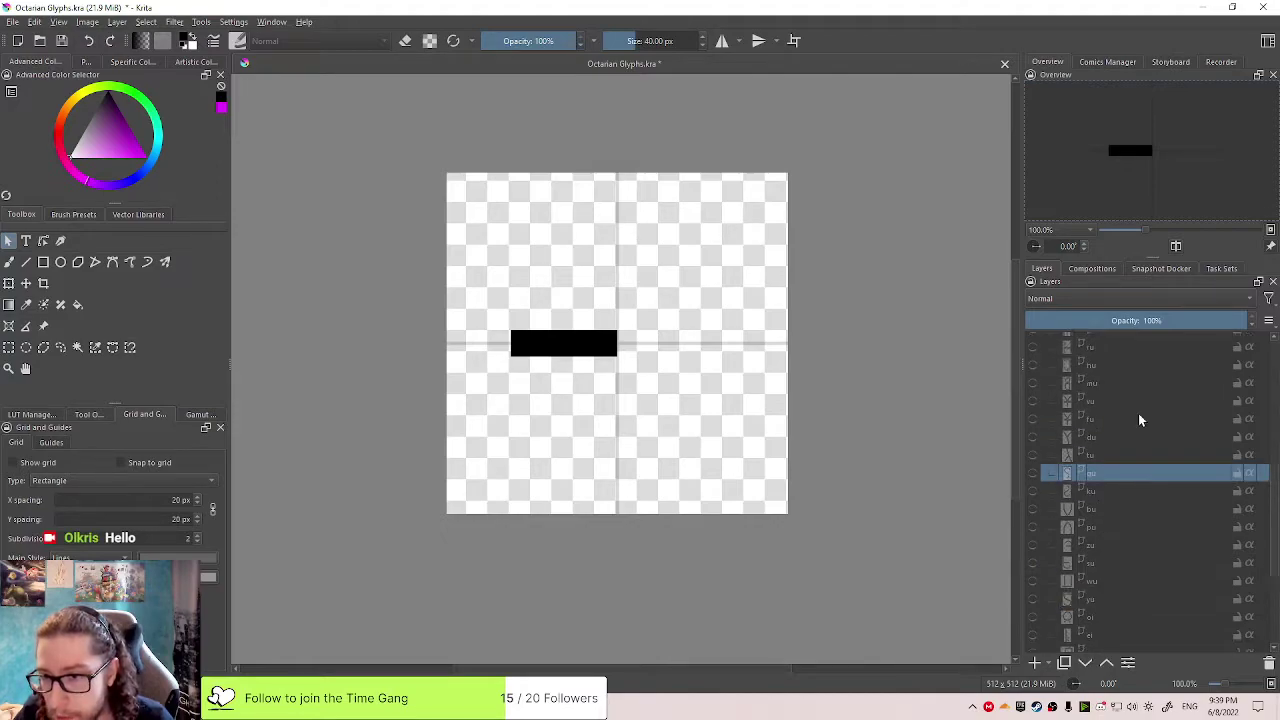
scroll(1135, 418, up, 3)
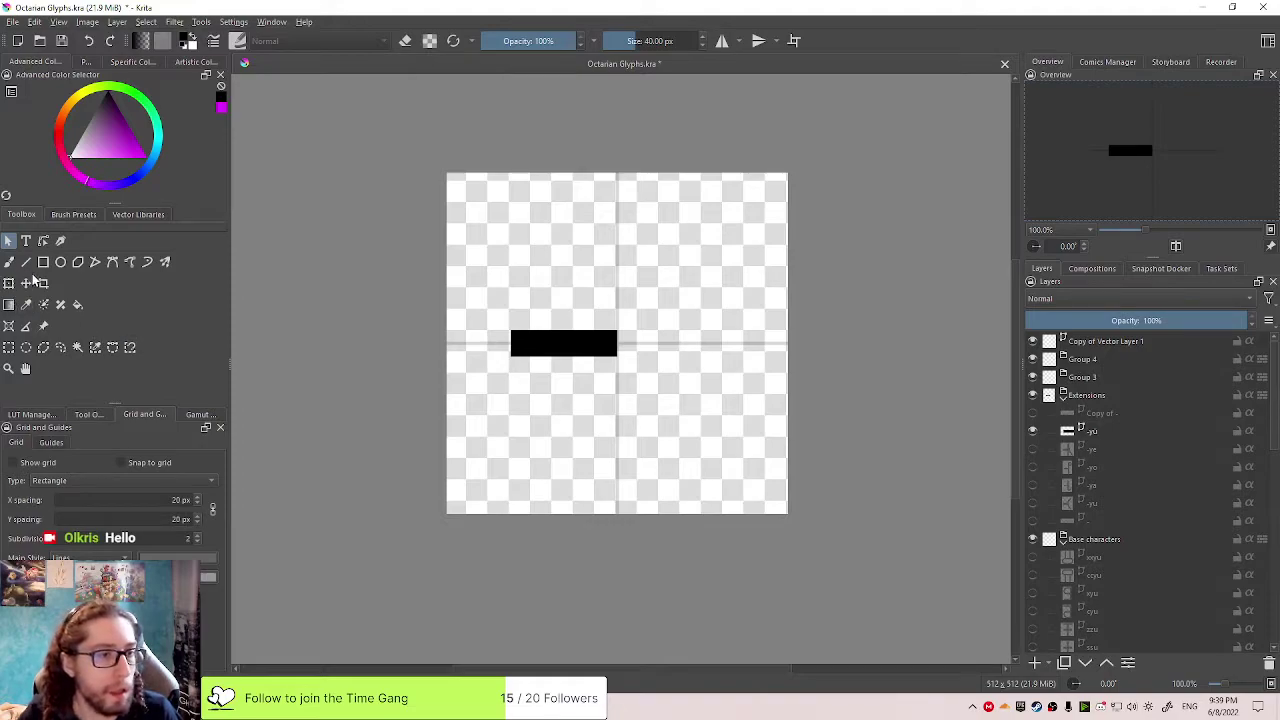
Draw an S-shaped Bézier curve on the new extension's layer, passing through the bar's end at the canvas centre
click(112, 262)
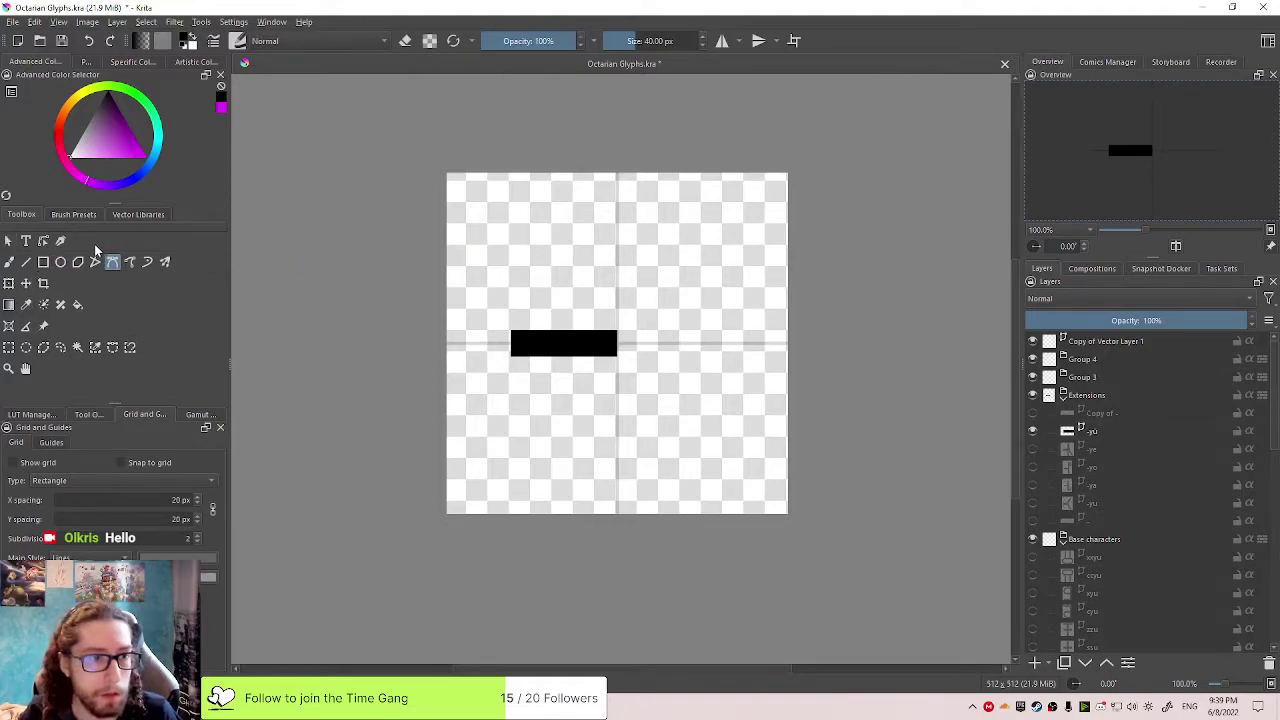
click(1118, 438)
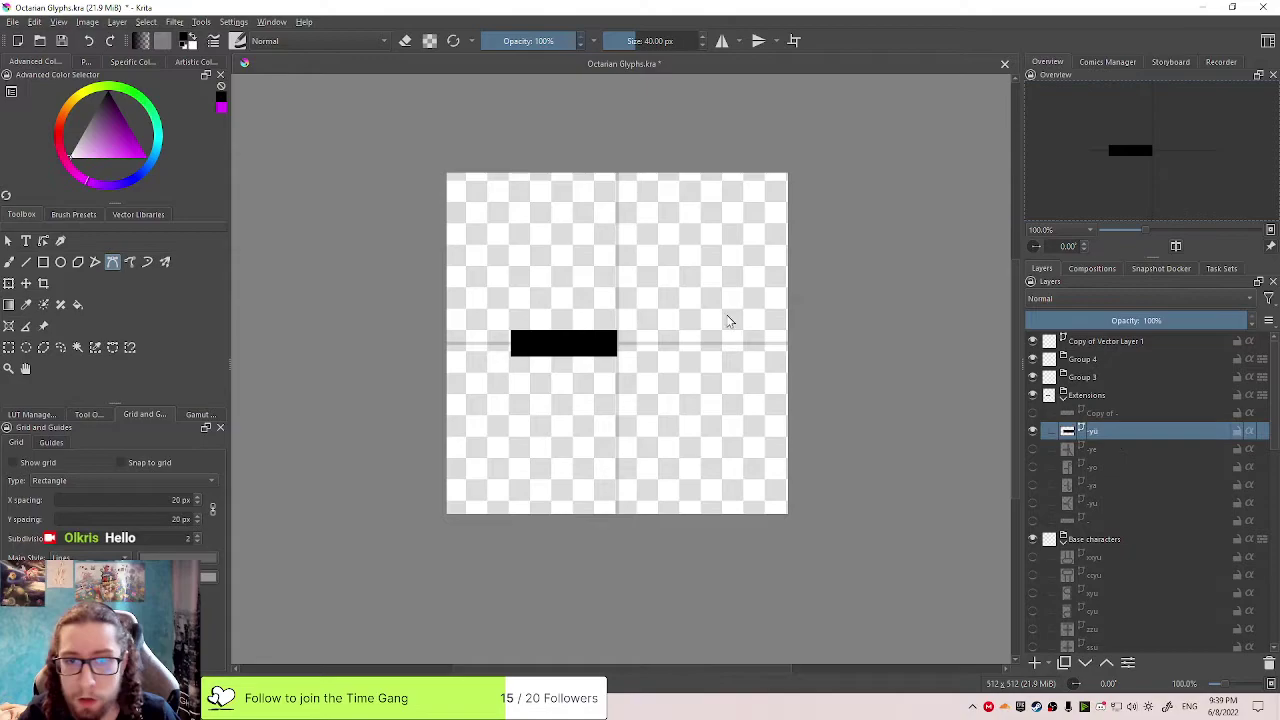
click(690, 268)
drag(617, 336, 711, 380)
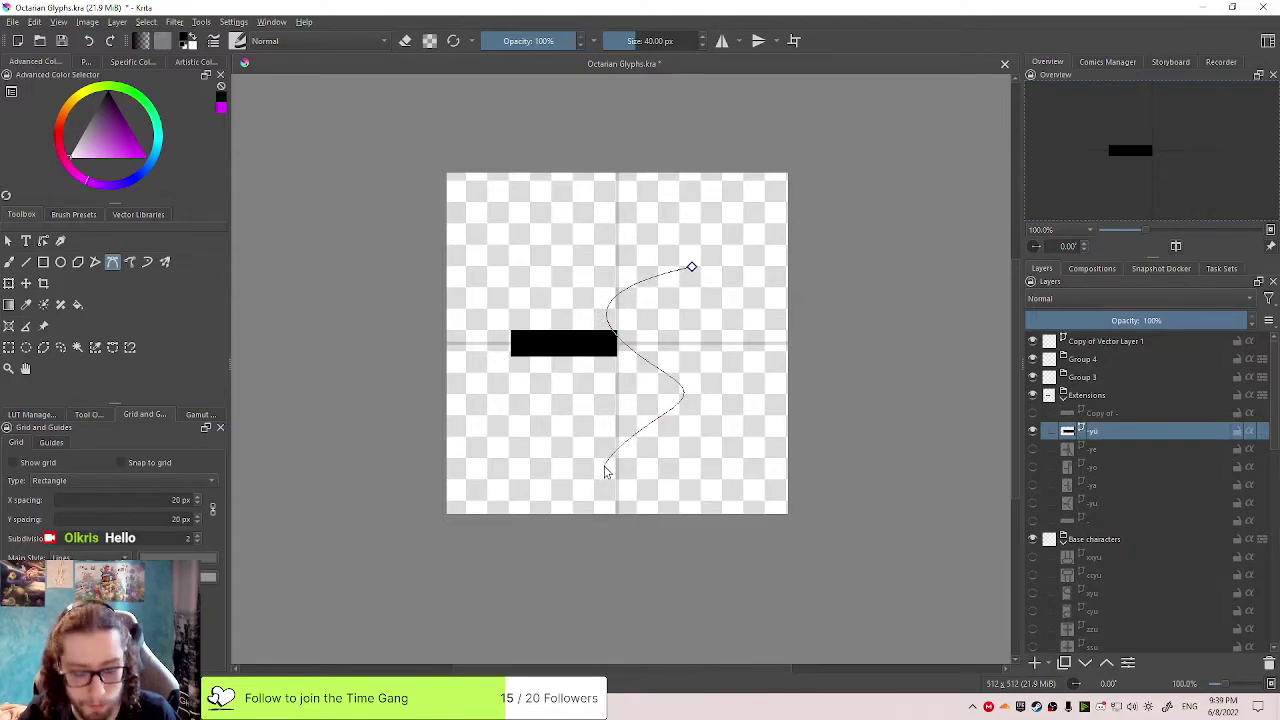
key(Return)
Move the S-curve's middle node right and down, lower its bottom end, and adjust the handles to soften the bends
click(7, 243)
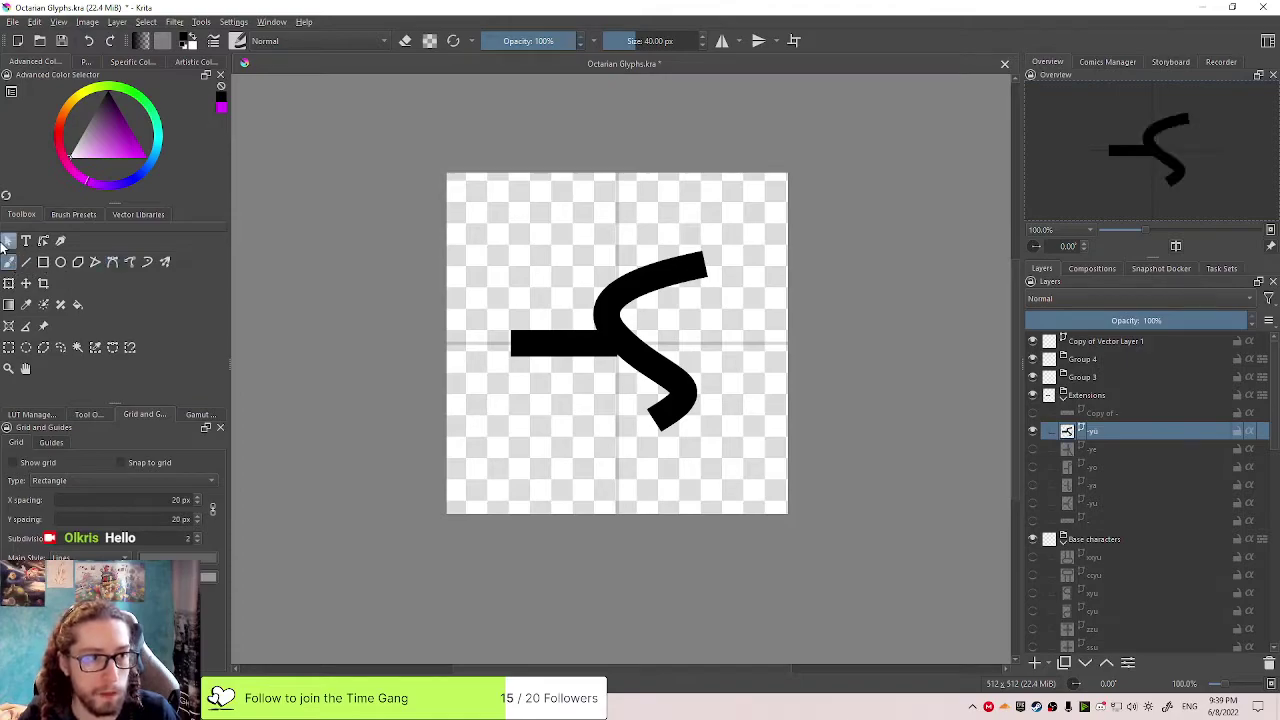
click(43, 242)
click(617, 336)
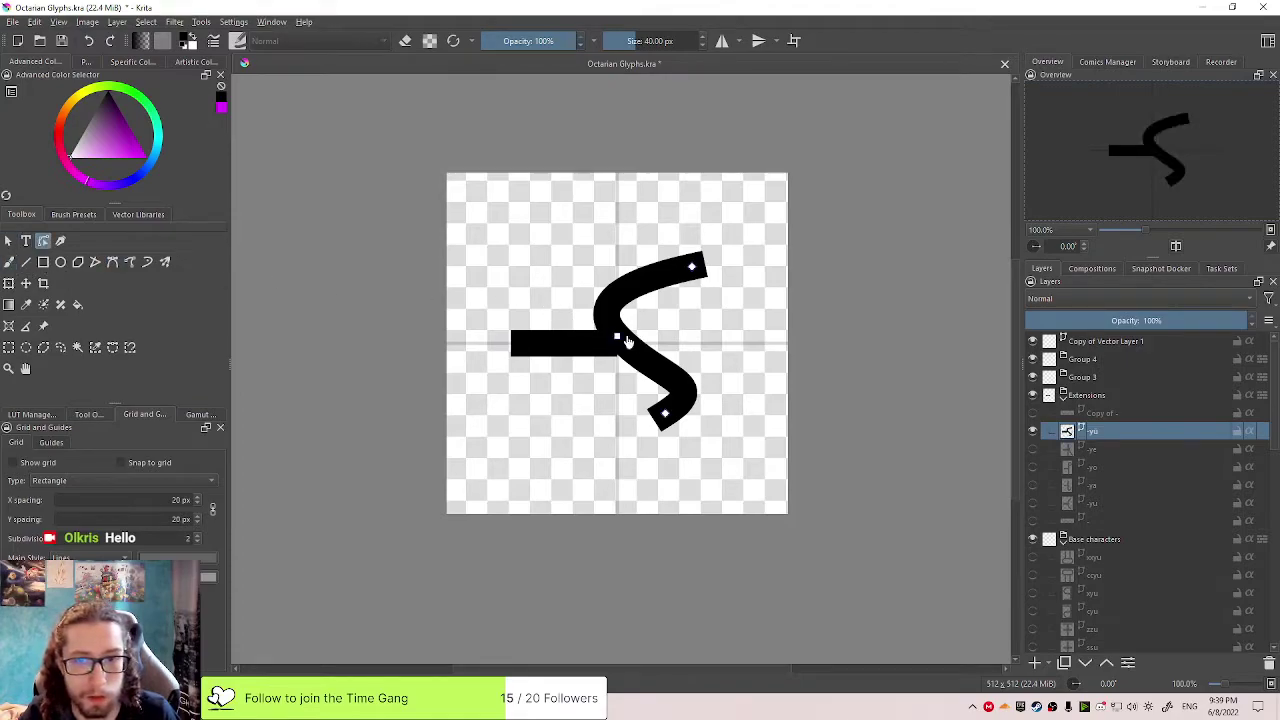
drag(617, 336, 660, 343)
click(677, 405)
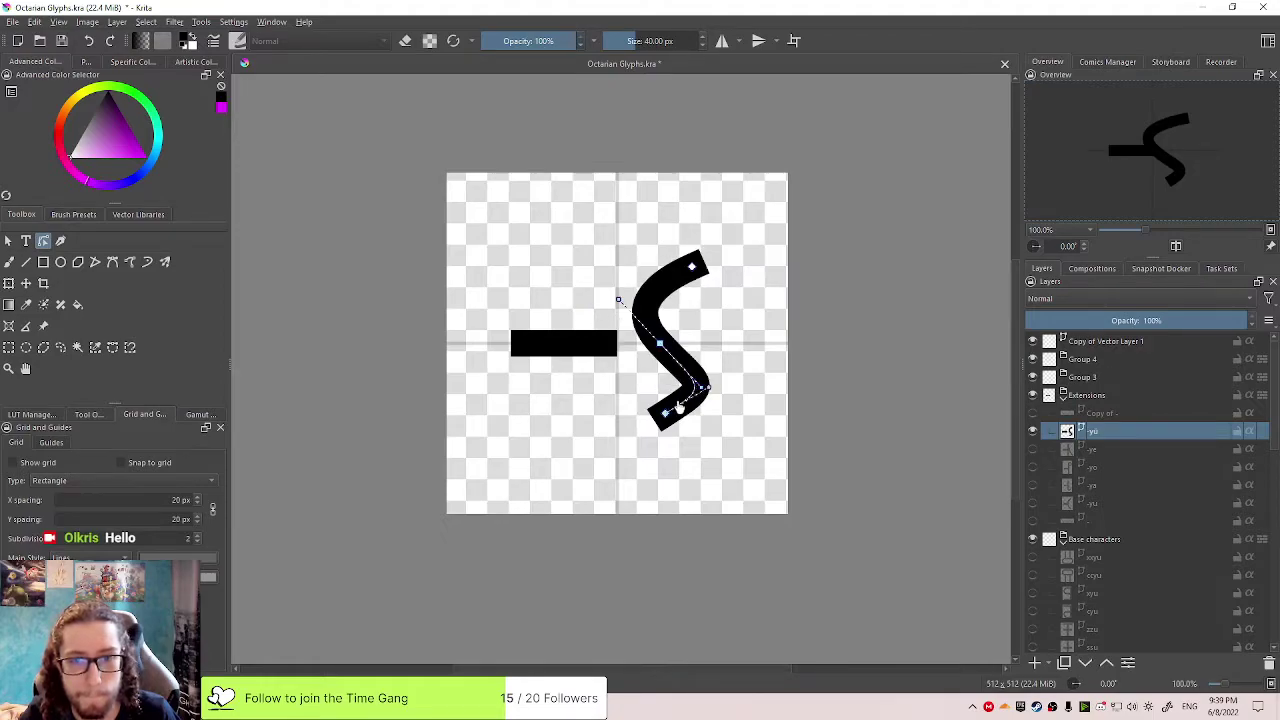
drag(665, 413, 660, 430)
drag(613, 318, 620, 338)
mouse_move(703, 407)
mouse_down()
mouse_move(676, 428)
mouse_move(690, 404)
mouse_up()
Make the curve's upper end a smooth point and adjust the handles to round the upper bend
click(691, 266)
click(672, 296)
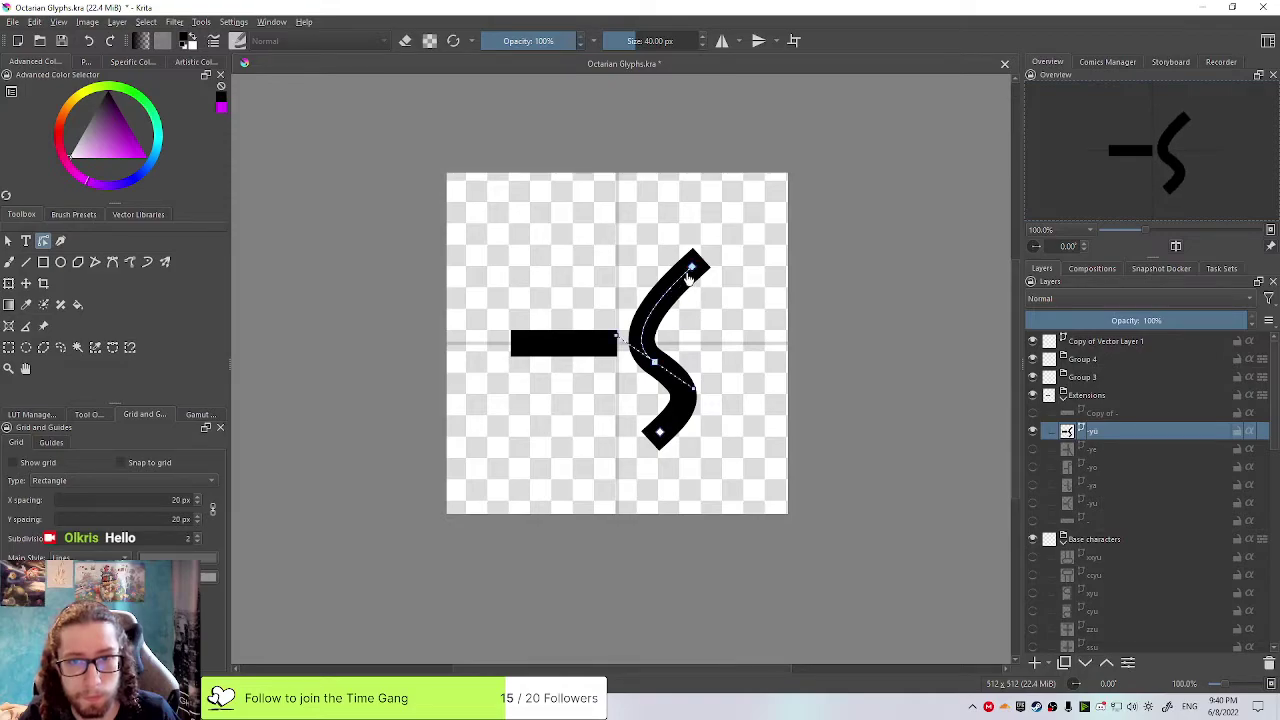
right_click(691, 267)
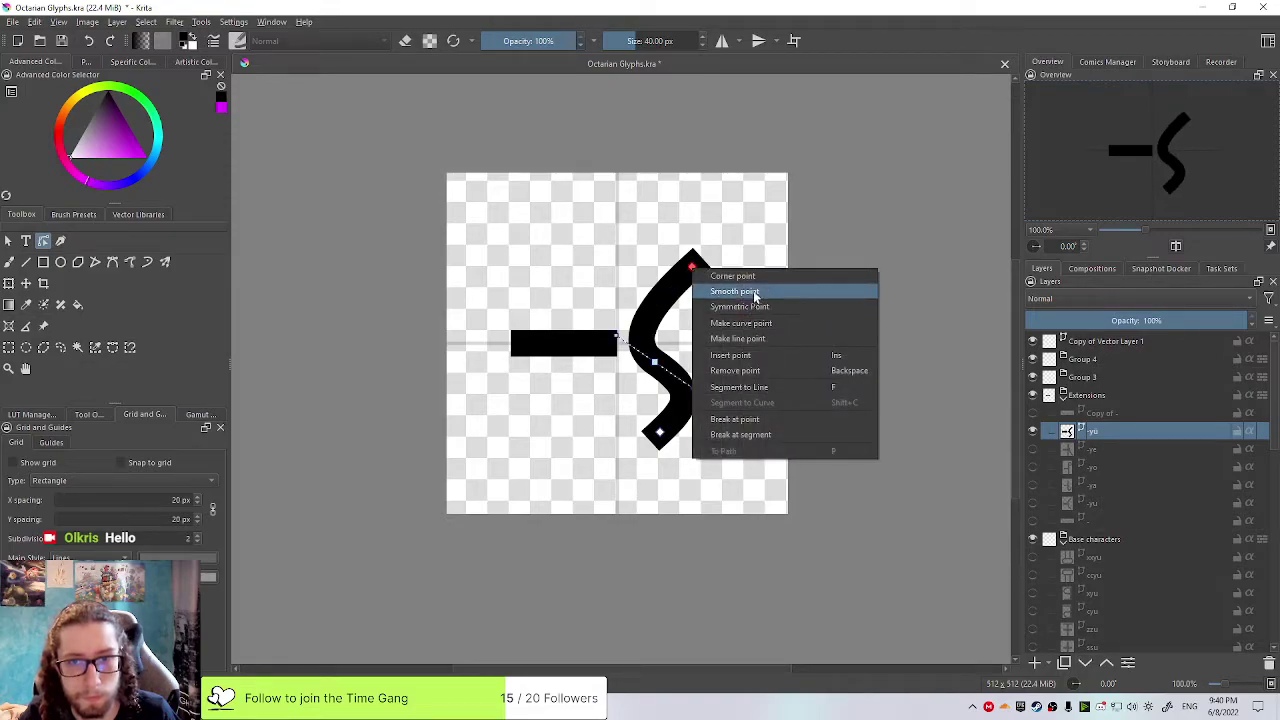
click(755, 293)
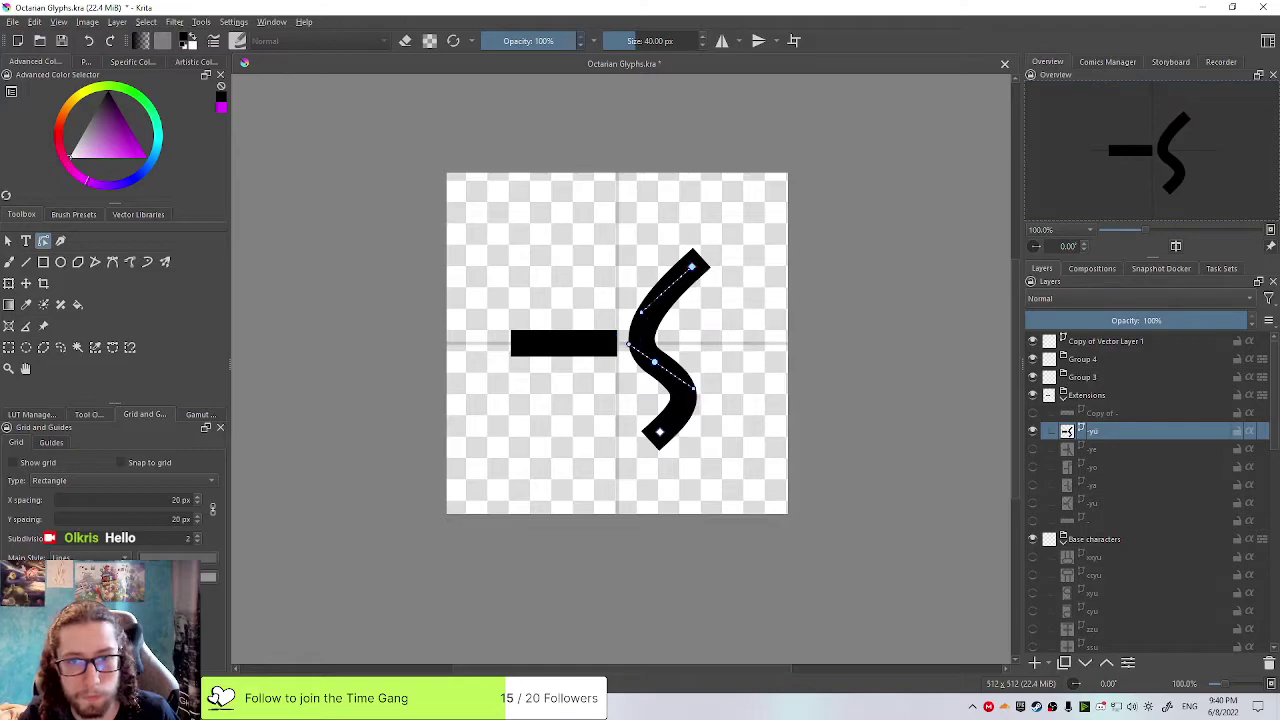
drag(642, 311, 630, 297)
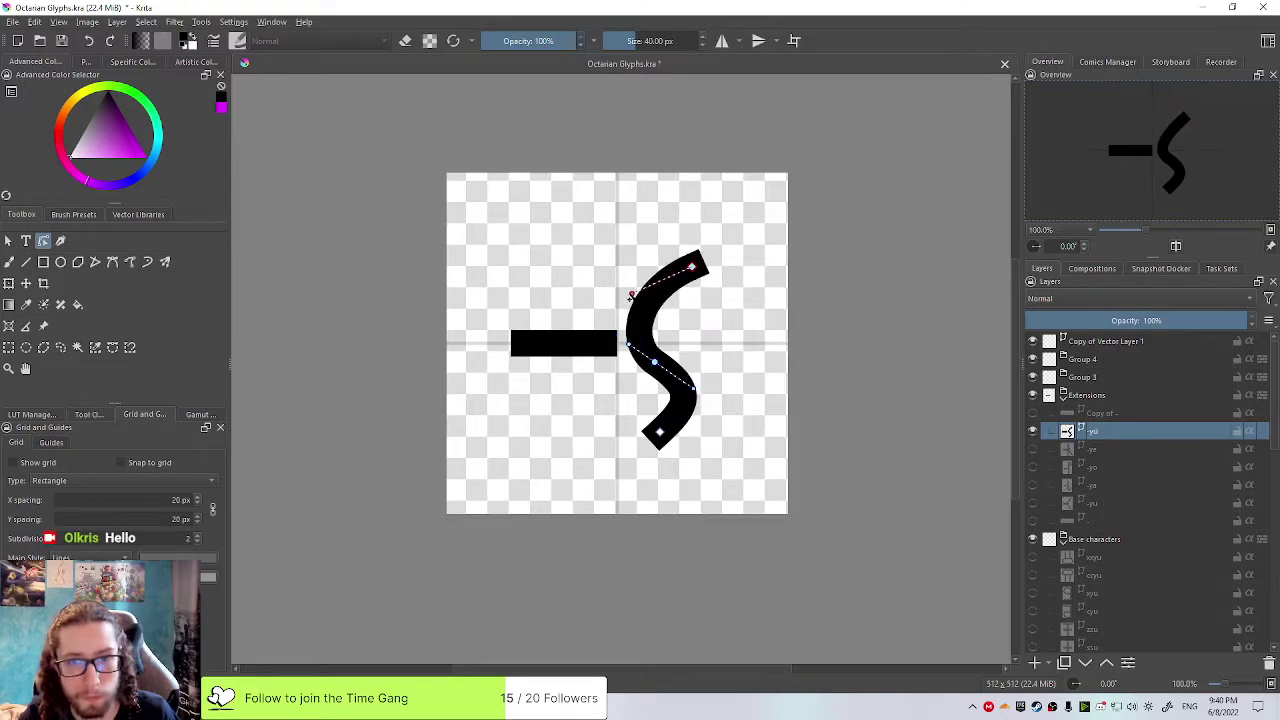
drag(629, 344, 618, 329)
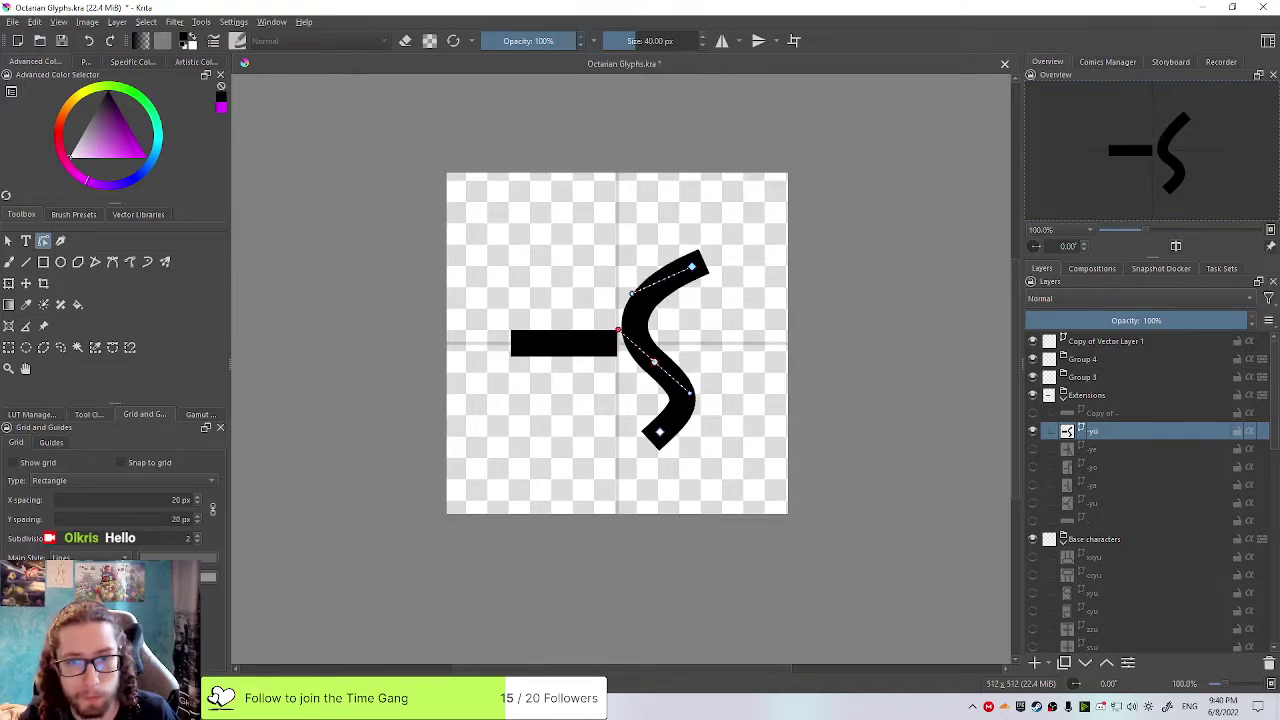
Reverse the S-curve by swinging its handles to the opposite side and moving its top end onto the vertical guide
click(659, 432)
mouse_move(660, 432)
mouse_down()
mouse_move(645, 444)
mouse_move(686, 414)
mouse_move(700, 423)
mouse_move(638, 449)
mouse_up()
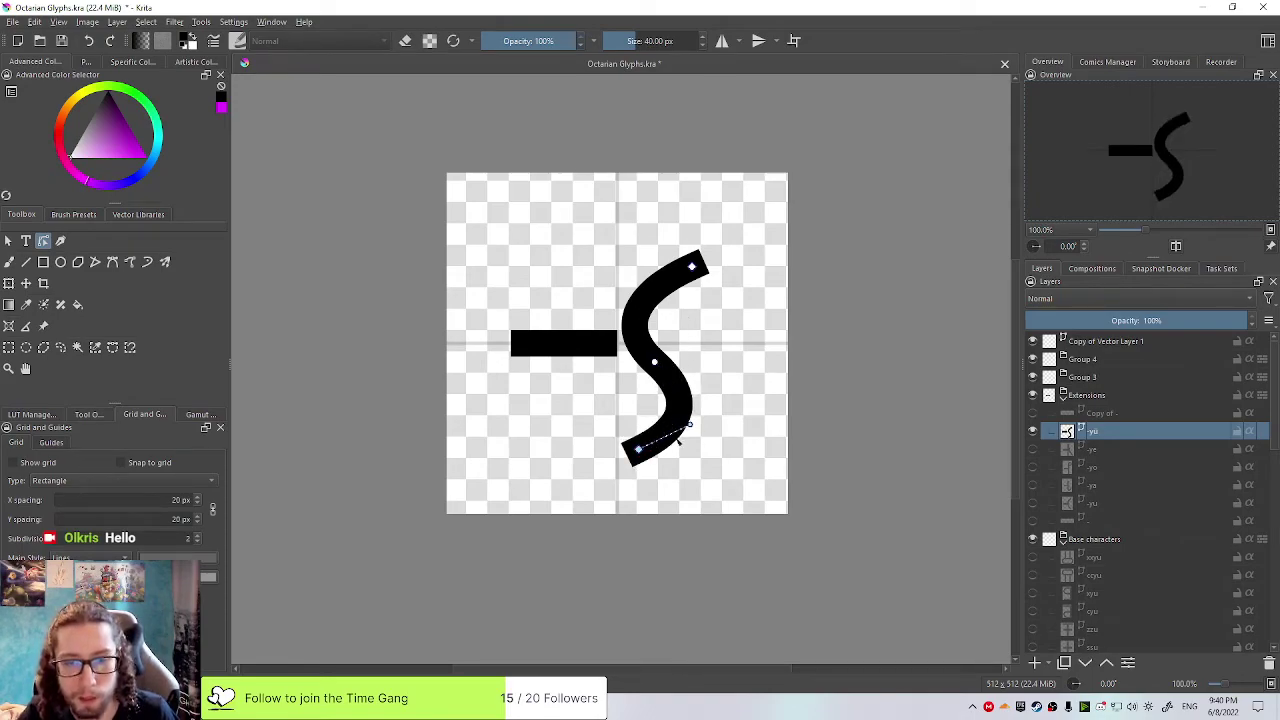
drag(675, 424, 577, 404)
drag(657, 387, 608, 383)
mouse_move(692, 267)
mouse_down()
mouse_move(634, 290)
mouse_move(722, 320)
mouse_up()
drag(692, 267, 617, 247)
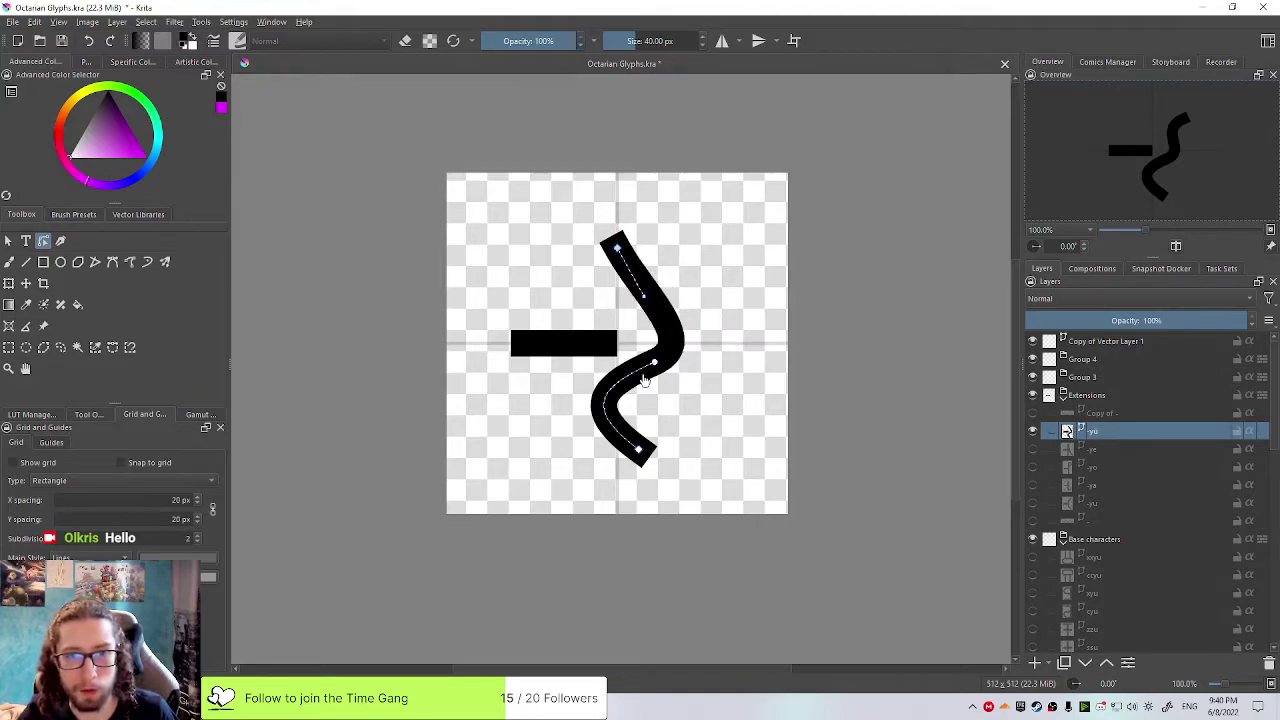
Move the reversed curve's middle node to the canvas centre and its bottom end onto the vertical guide
drag(654, 361, 617, 343)
click(639, 410)
drag(639, 449, 617, 446)
drag(617, 248, 617, 241)
key(ctrl+z)
click(722, 326)
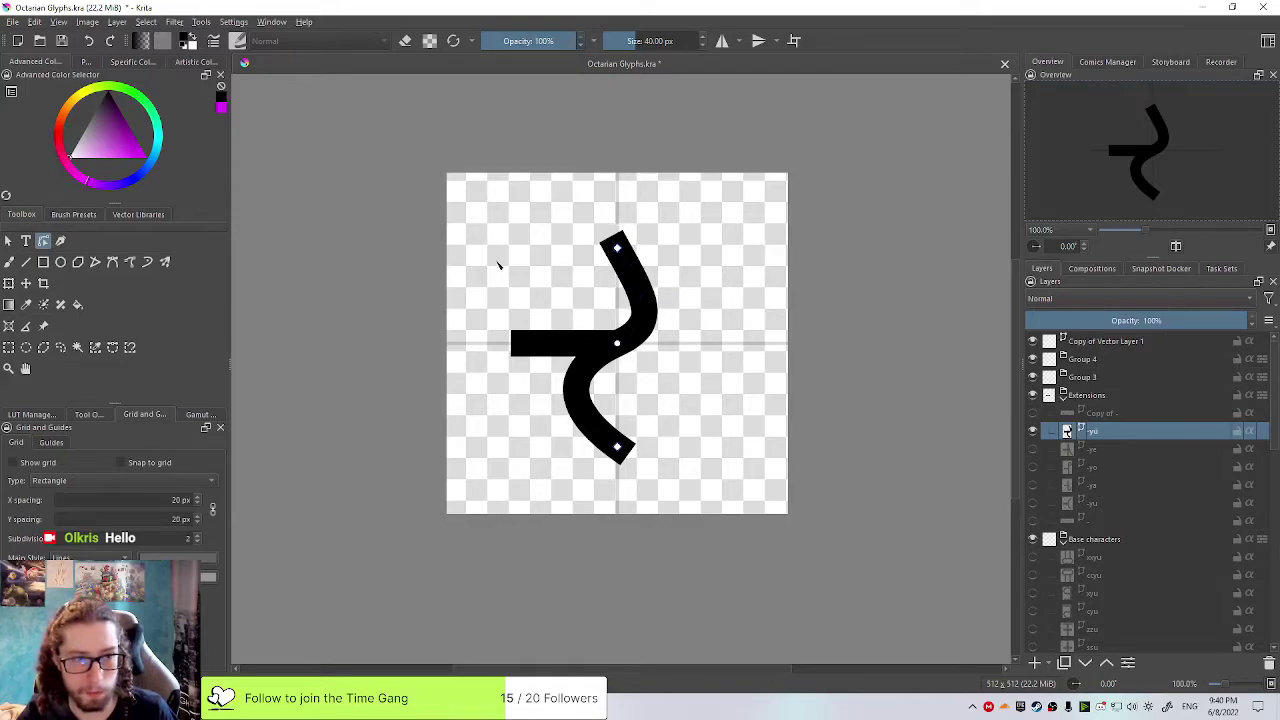
Replace the S-curve with a straight vertical line about 336 px long, centred on the canvas guides
click(8, 241)
key(Delete)
click(27, 262)
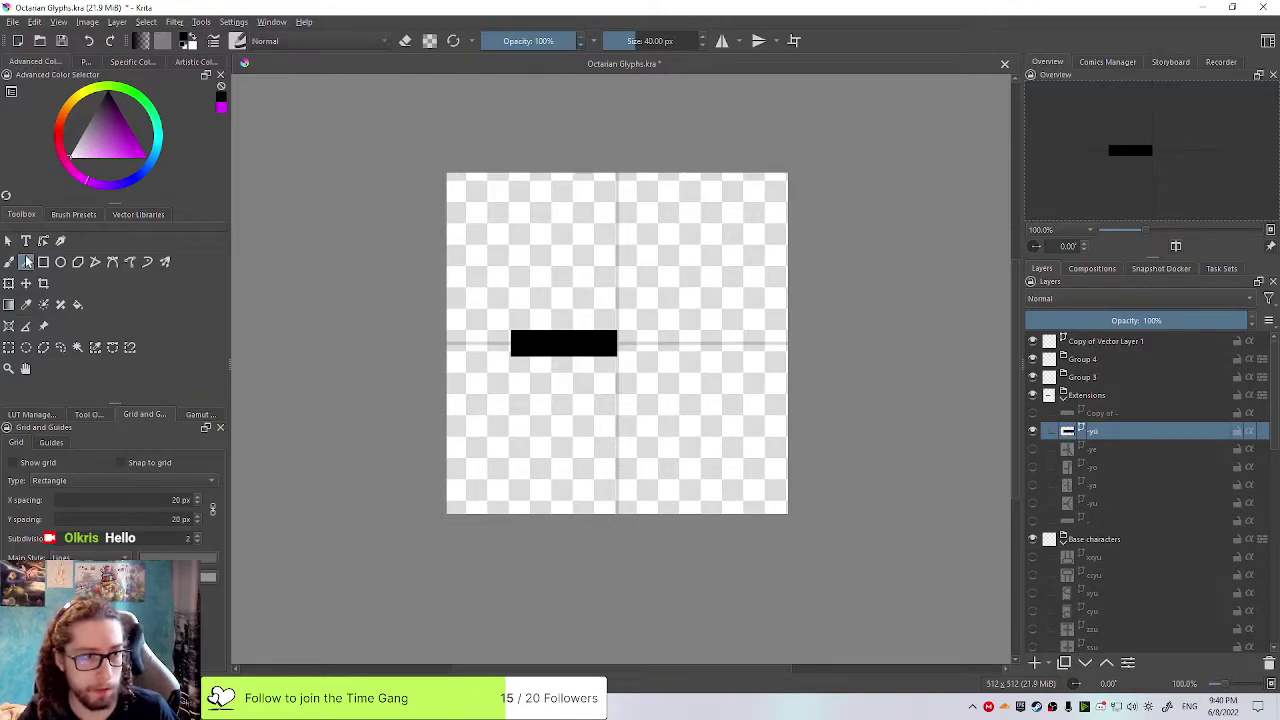
drag(618, 226, 617, 440)
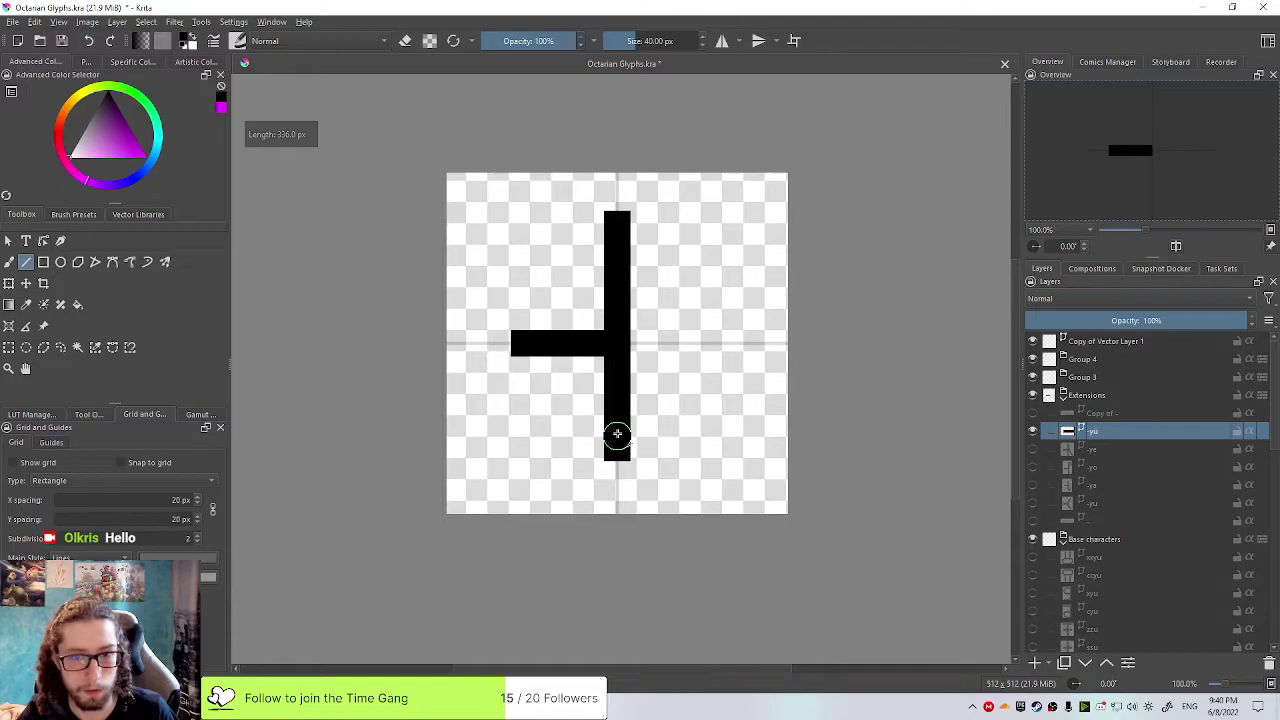
click(8, 241)
click(617, 271)
drag(617, 271, 619, 284)
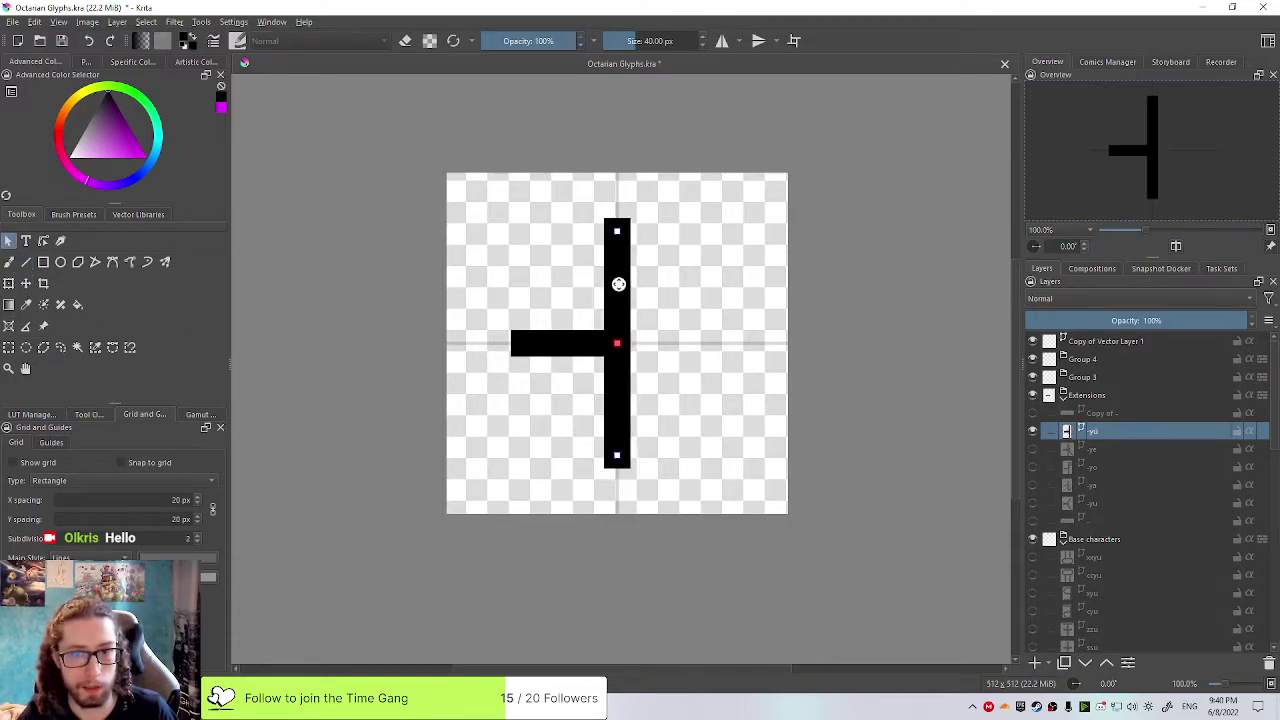
Insert a node at the middle of the vertical line and make it a smooth point
right_click(619, 284)
click(680, 320)
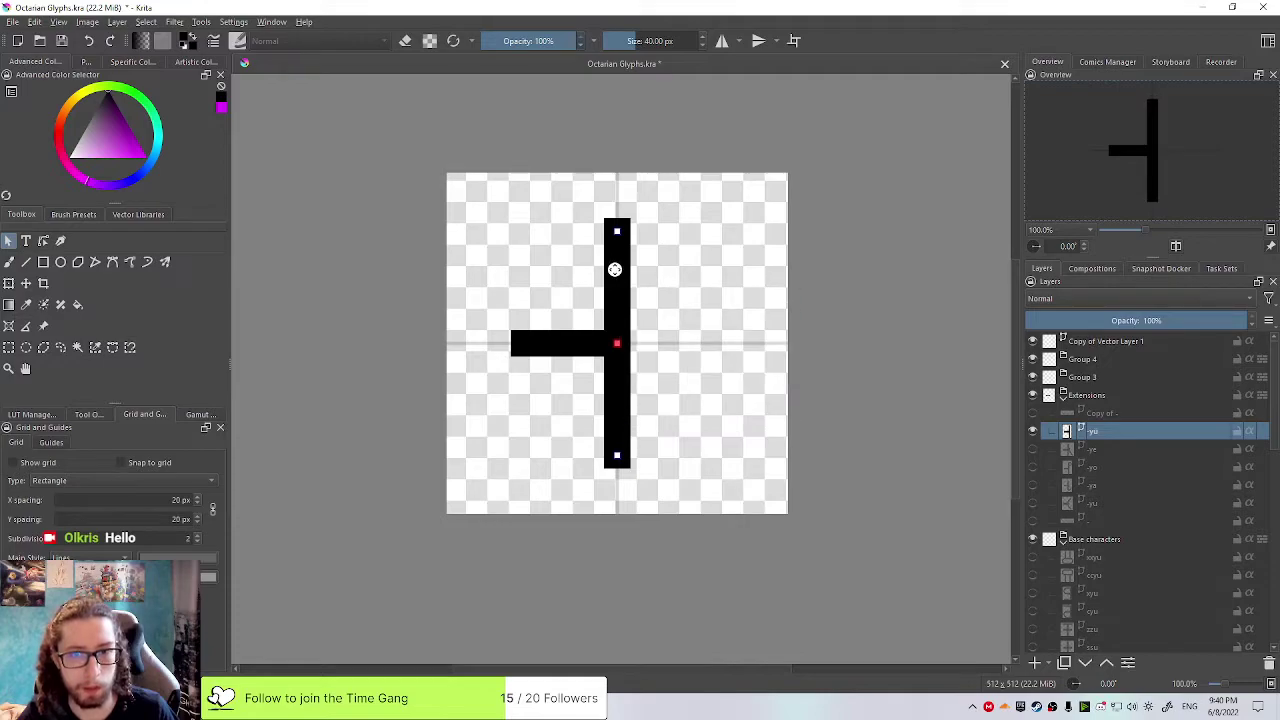
click(43, 241)
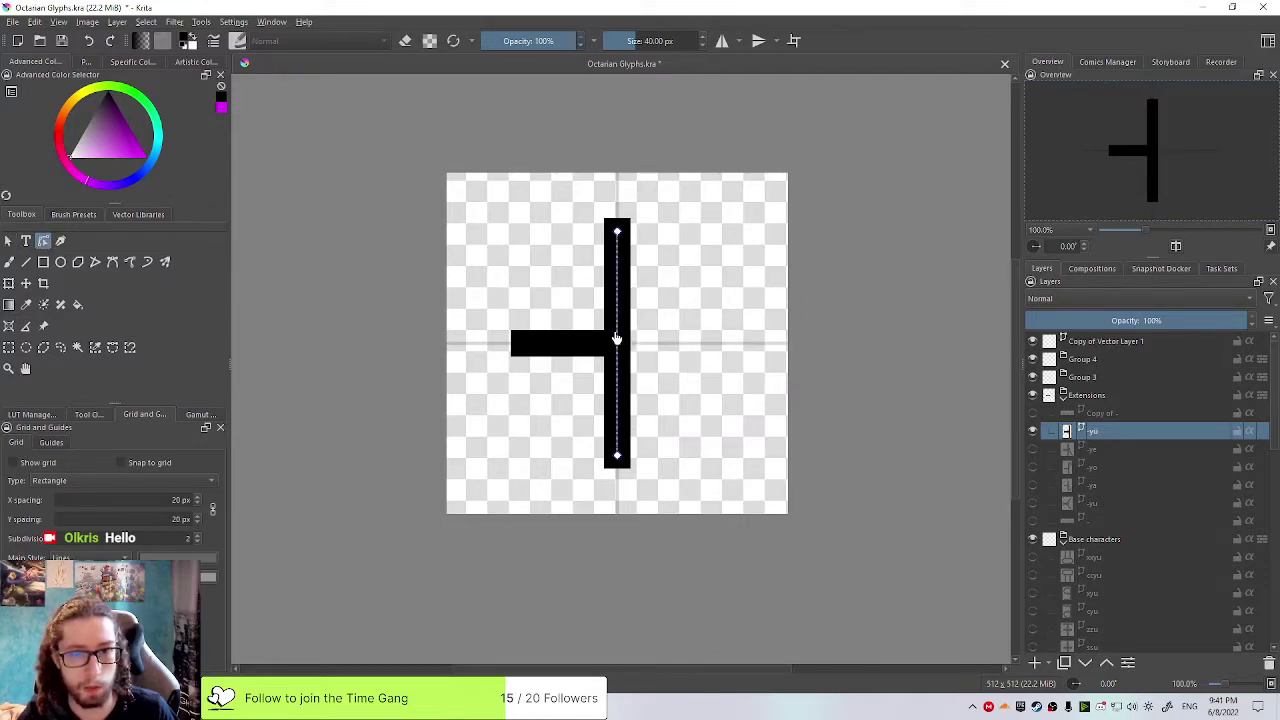
right_click(617, 349)
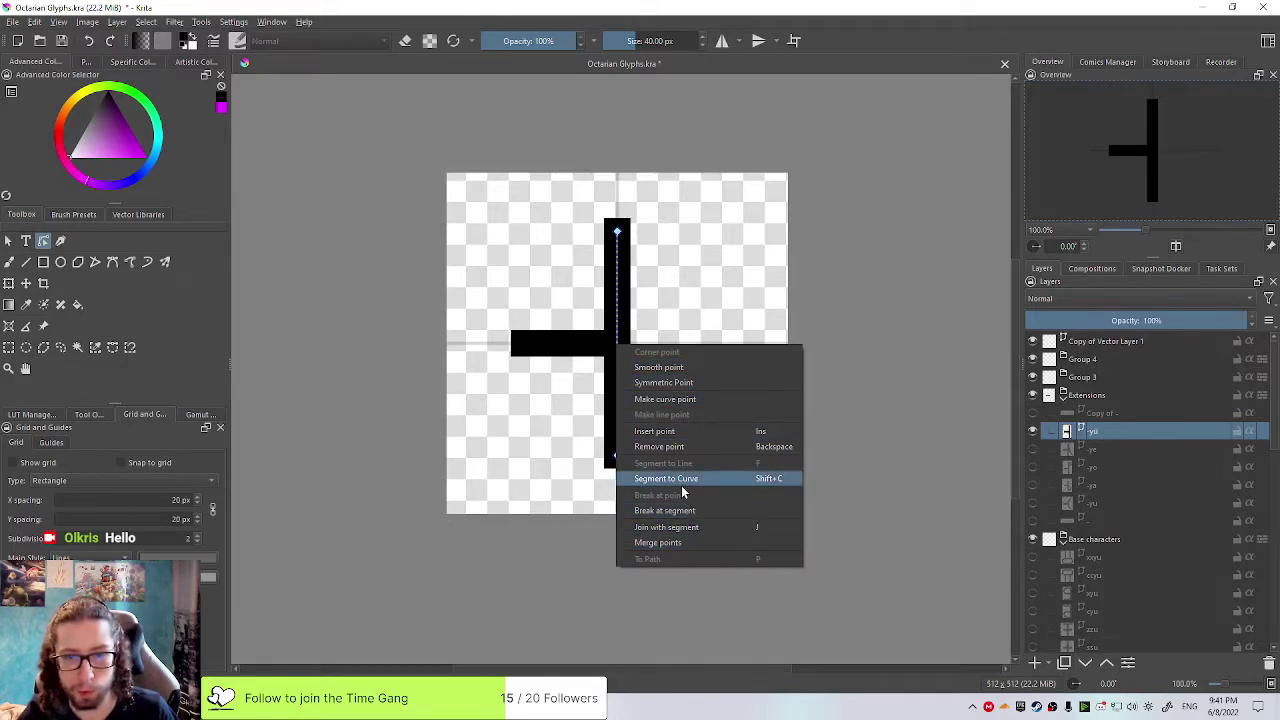
click(655, 431)
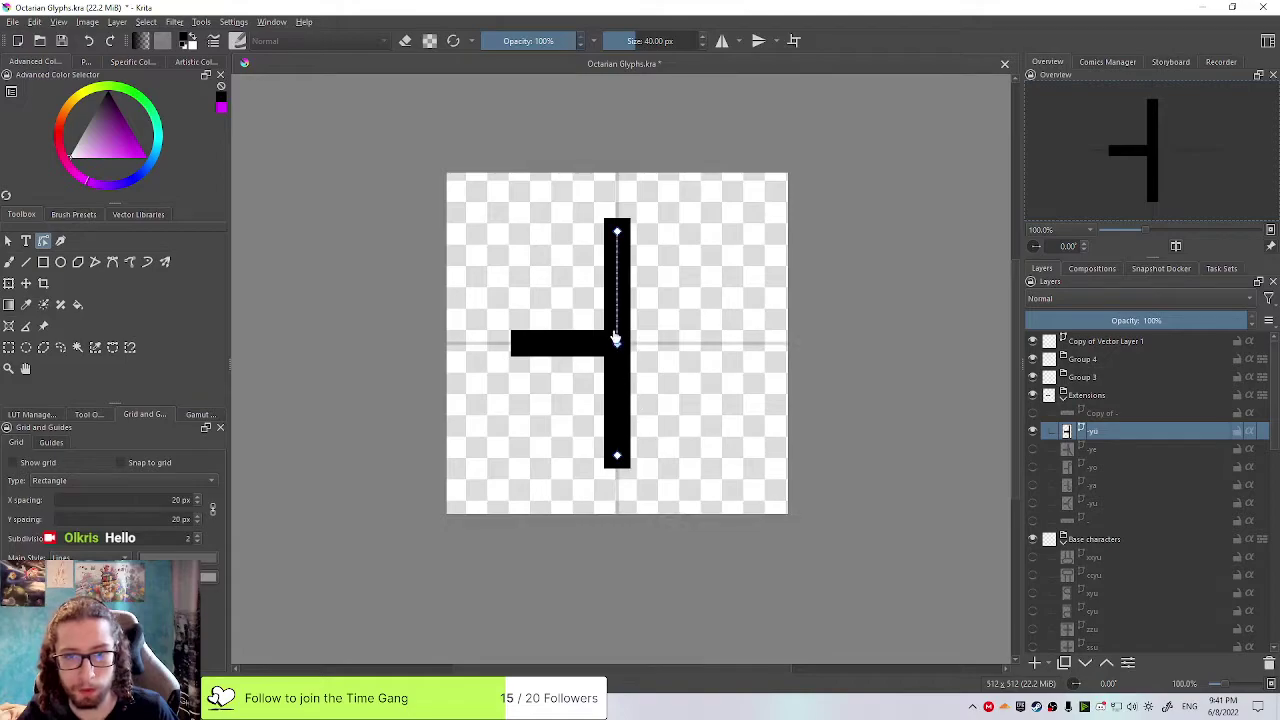
right_click(617, 342)
click(670, 373)
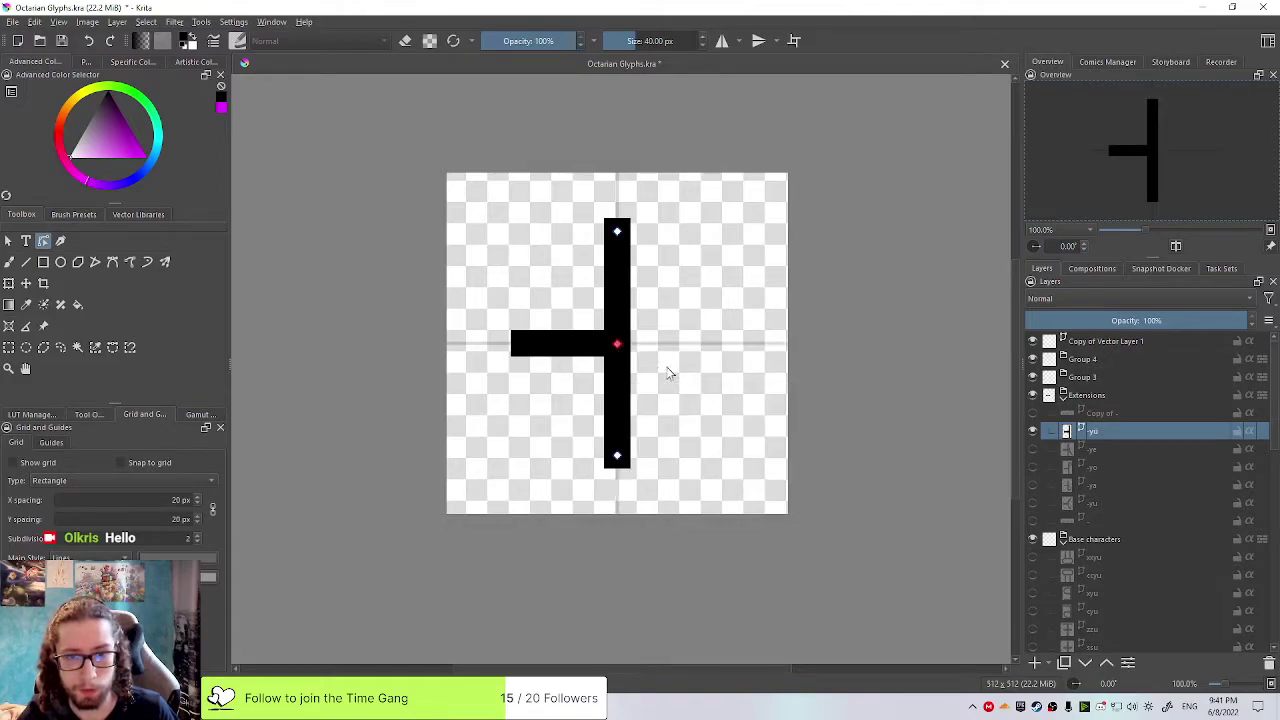
Pull the midpoint's handles out to bend the line into a reversed S, bulging right above the bar and left below
drag(617, 311, 588, 316)
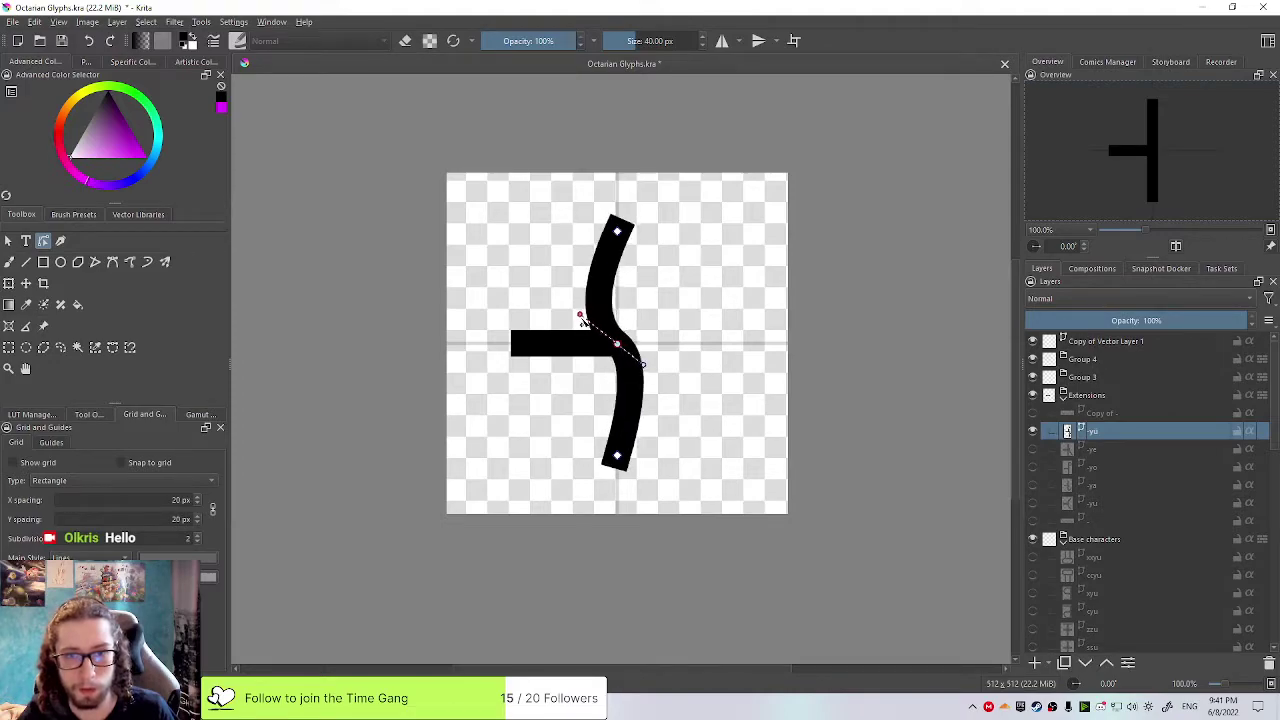
mouse_move(604, 316)
mouse_down()
mouse_move(666, 314)
mouse_move(686, 366)
mouse_move(674, 334)
mouse_move(617, 300)
mouse_move(589, 322)
mouse_up()
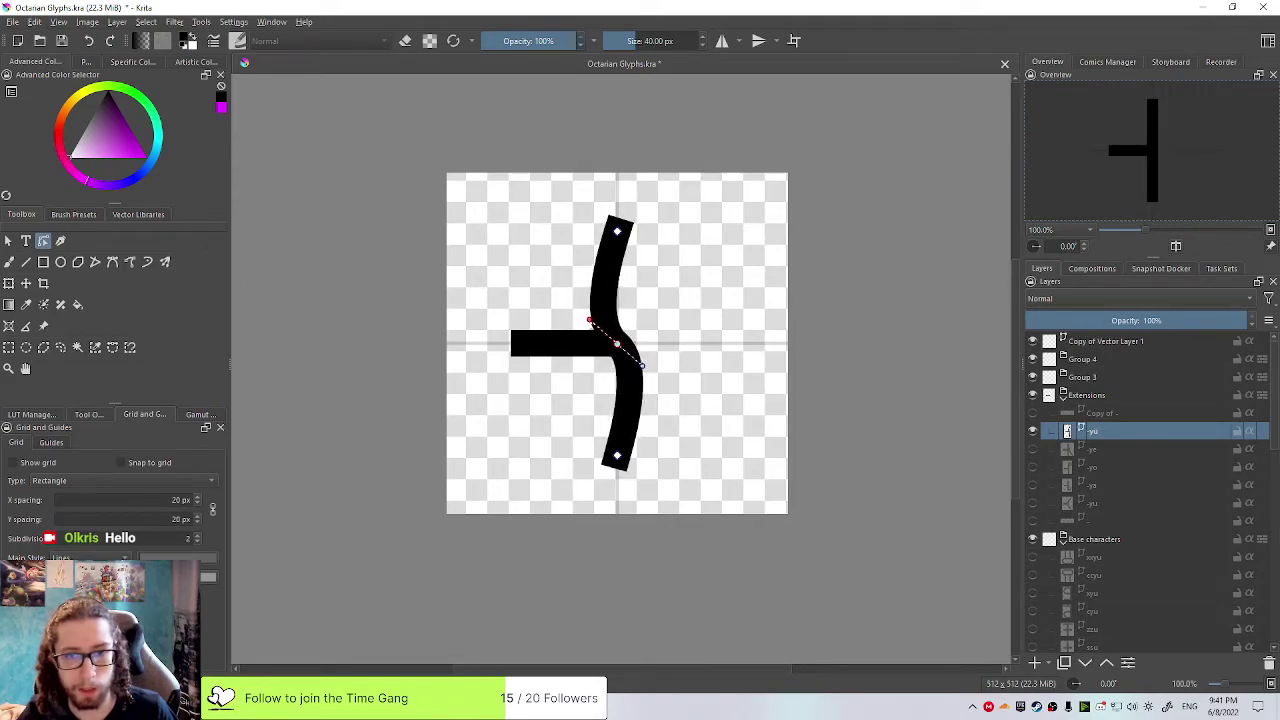
drag(598, 318, 667, 328)
click(617, 345)
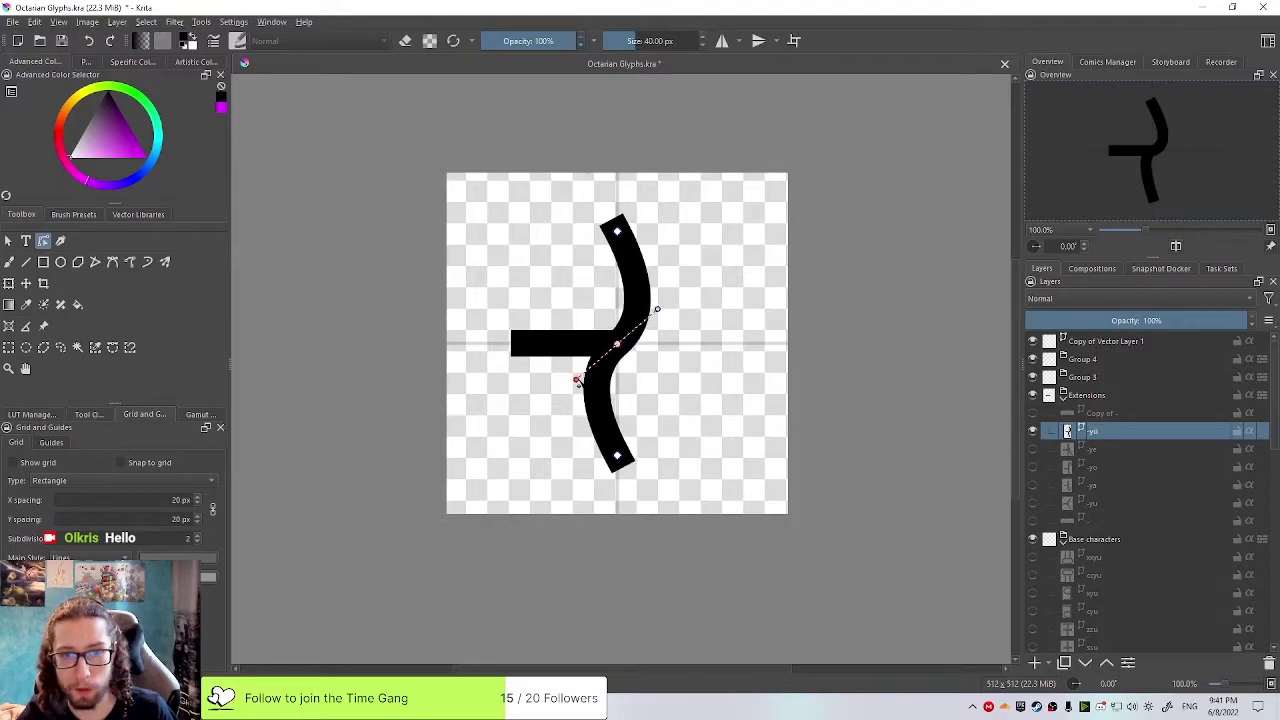
Lengthen and steepen both midpoint handles to even out the upper and lower bends of the reversed S
drag(577, 381, 577, 398)
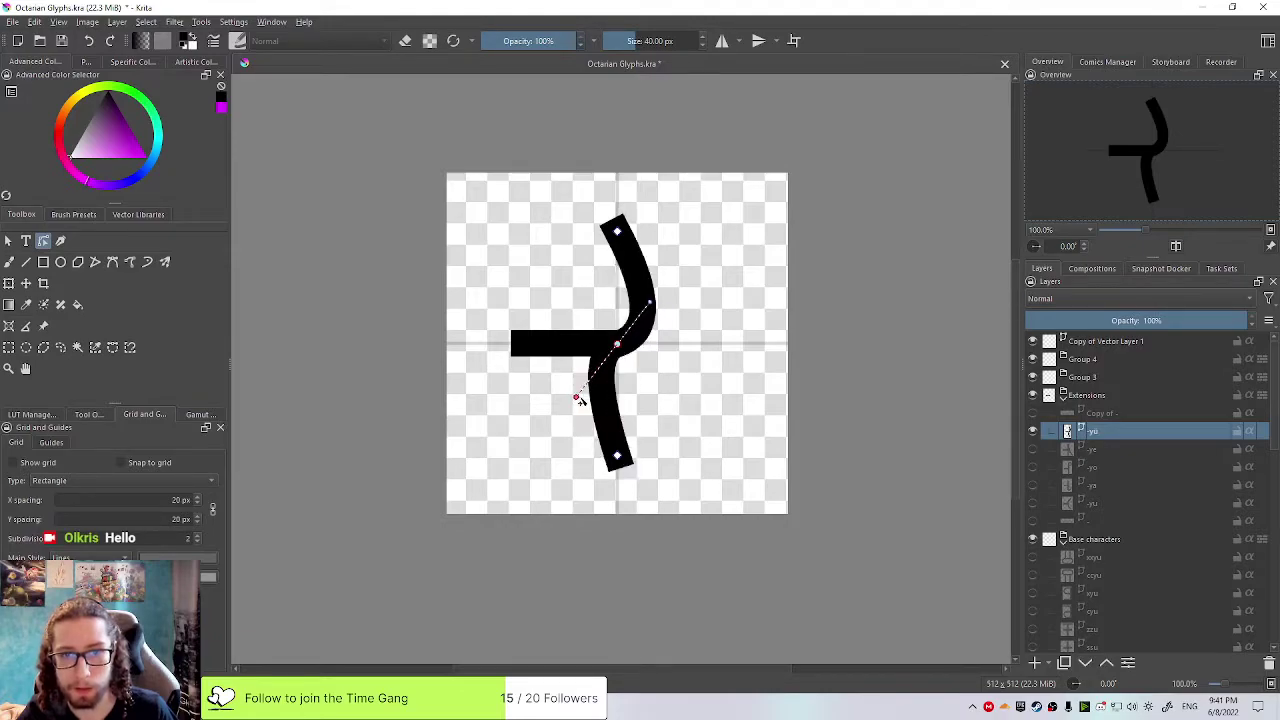
drag(650, 302, 656, 296)
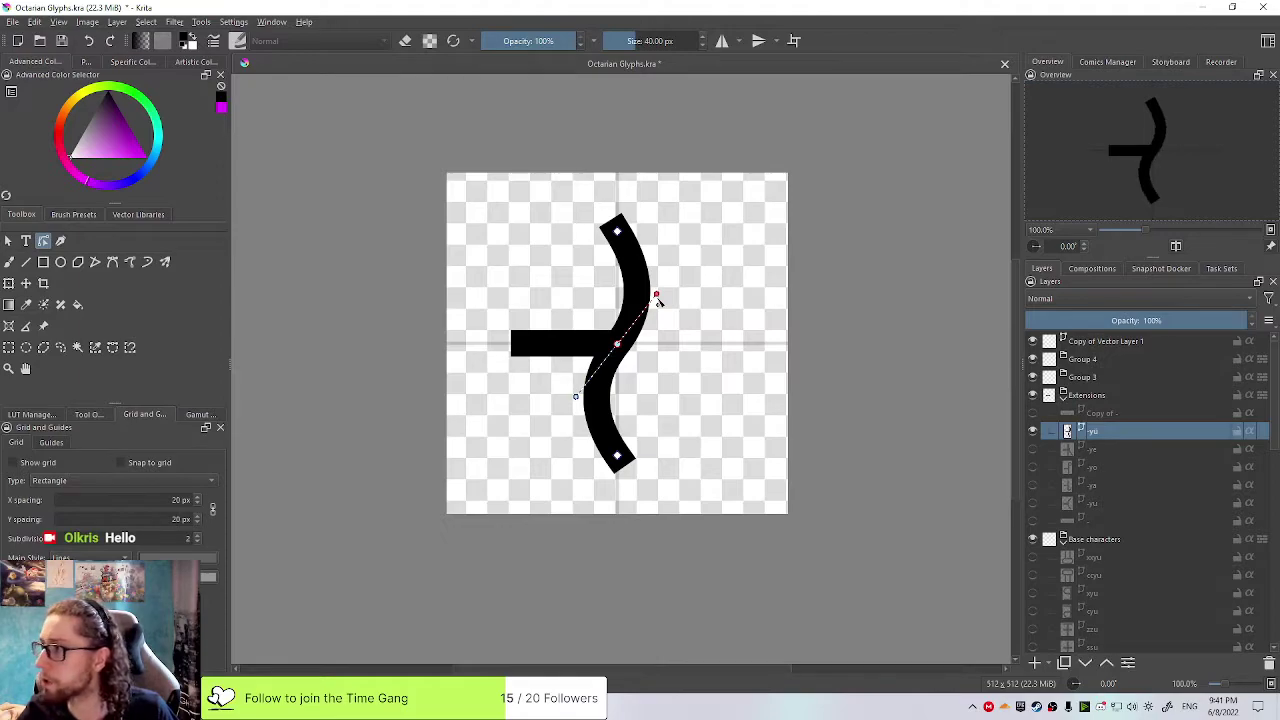
drag(658, 301, 661, 273)
mouse_move(581, 403)
mouse_down()
mouse_move(596, 440)
mouse_move(574, 411)
mouse_up()
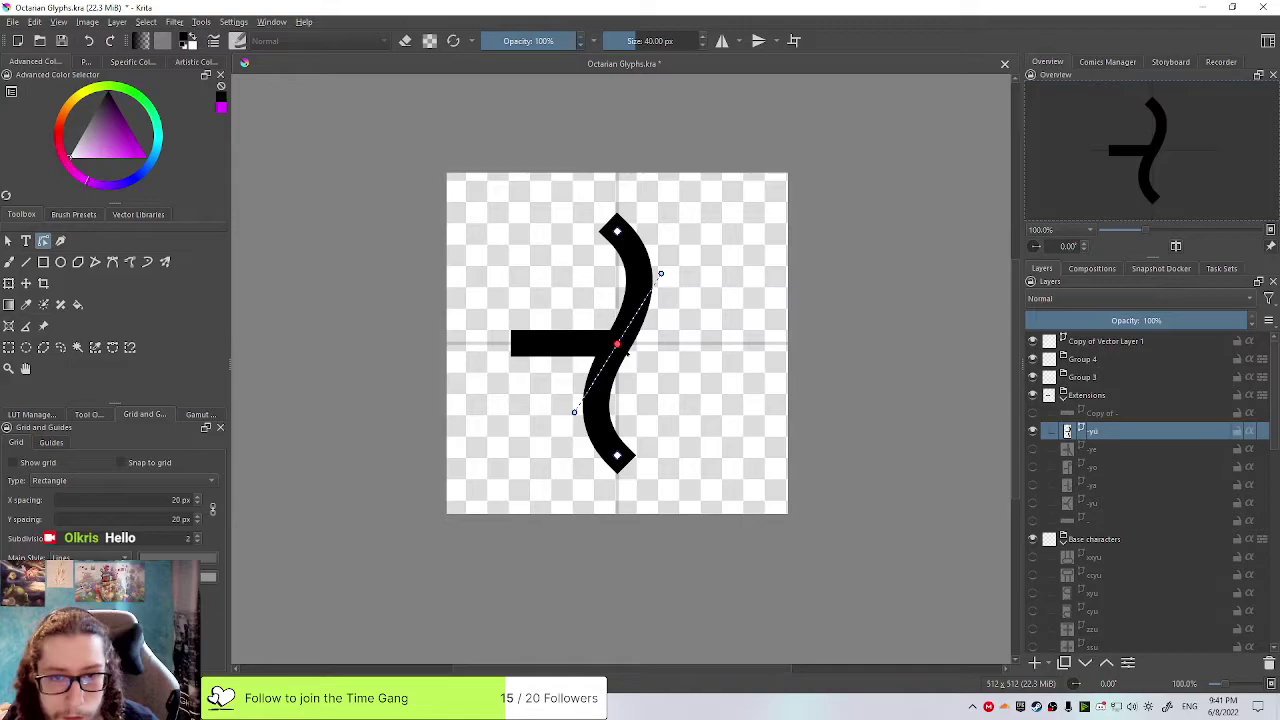
Refine the curve with a slightly higher midpoint and shorter upper handle, and shift the whole curve just right of the bar
mouse_move(614, 358)
mouse_down()
mouse_move(612, 336)
mouse_move(626, 336)
mouse_up()
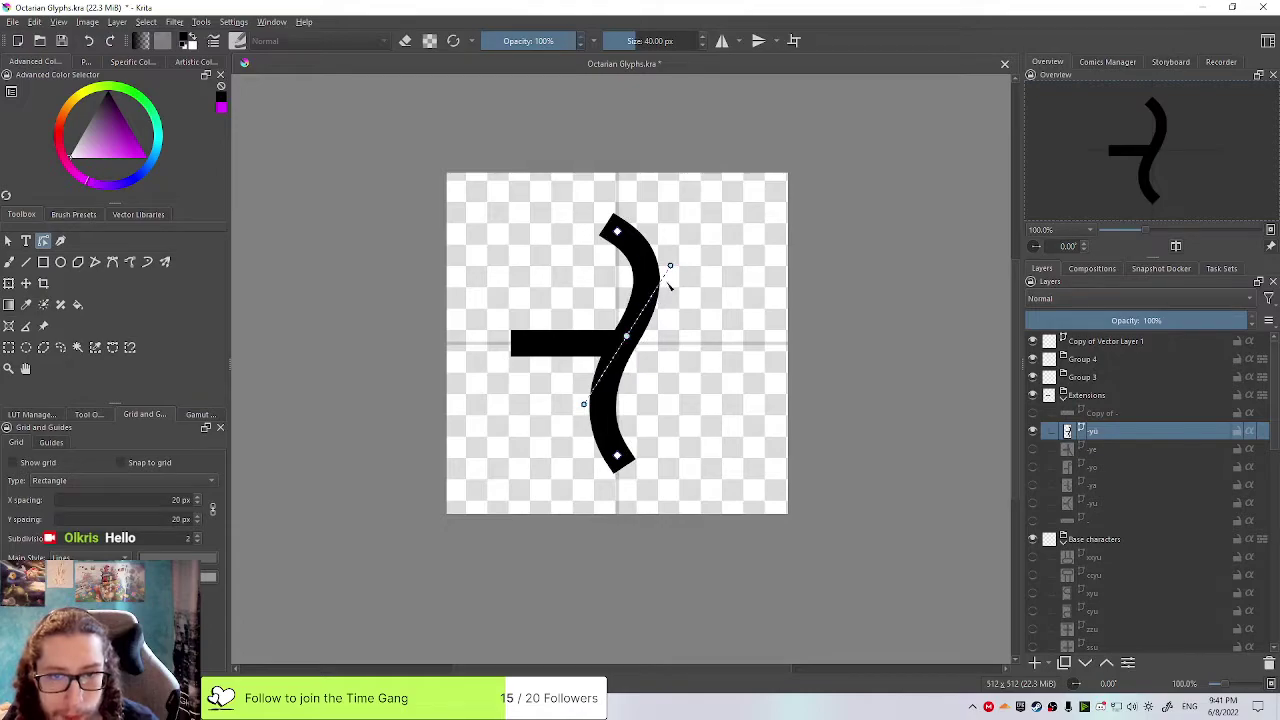
drag(670, 266, 659, 289)
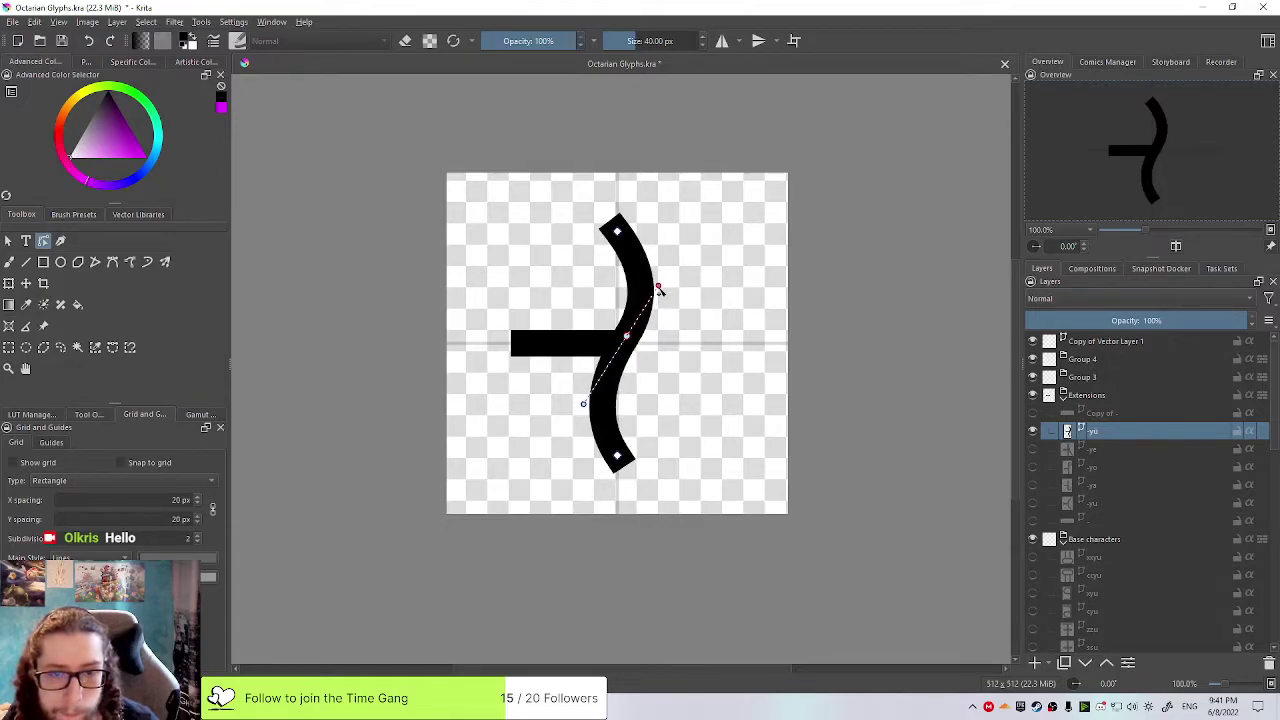
click(9, 243)
drag(636, 327, 649, 327)
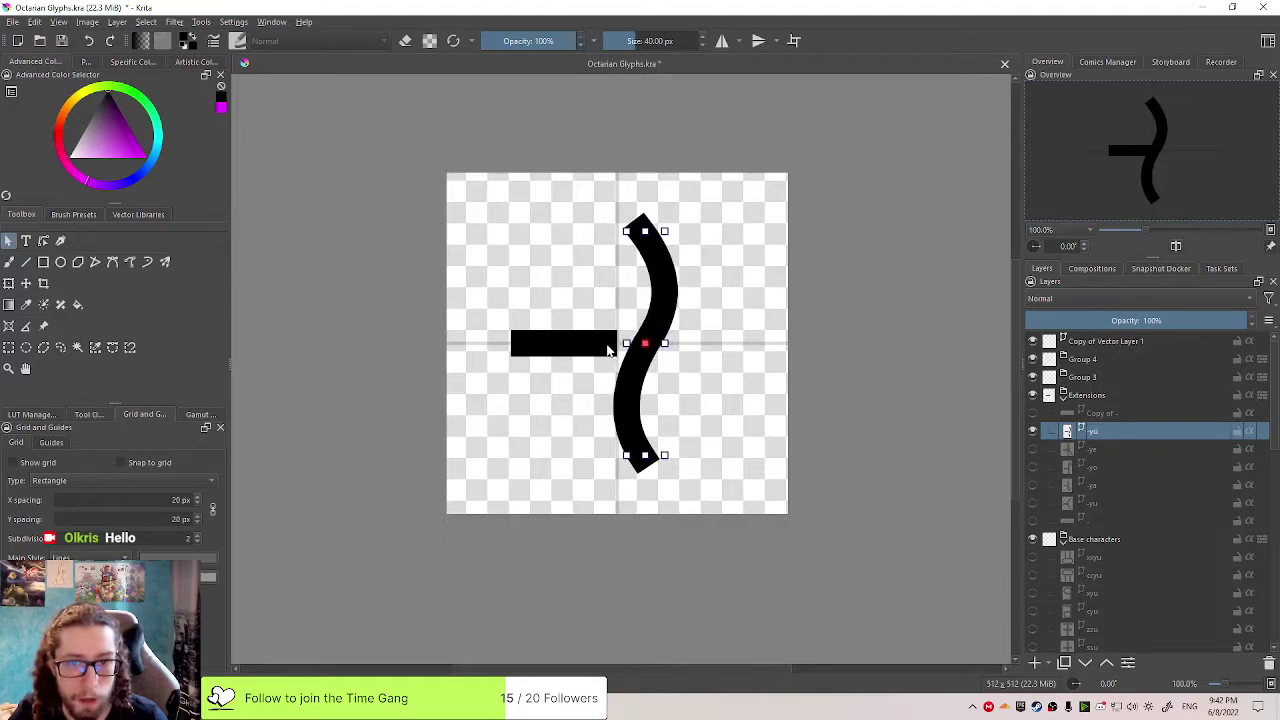
Extend the horizontal bar's right end to join the middle of the reversed S-curve
click(43, 243)
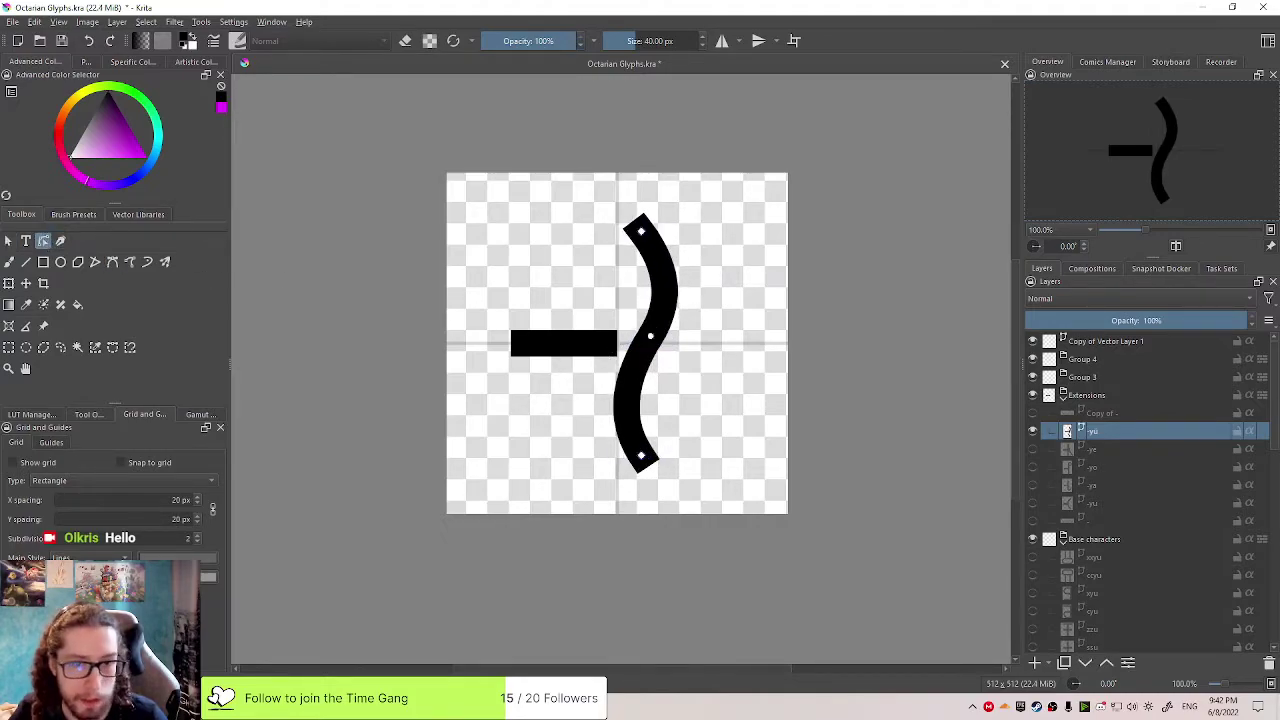
click(616, 343)
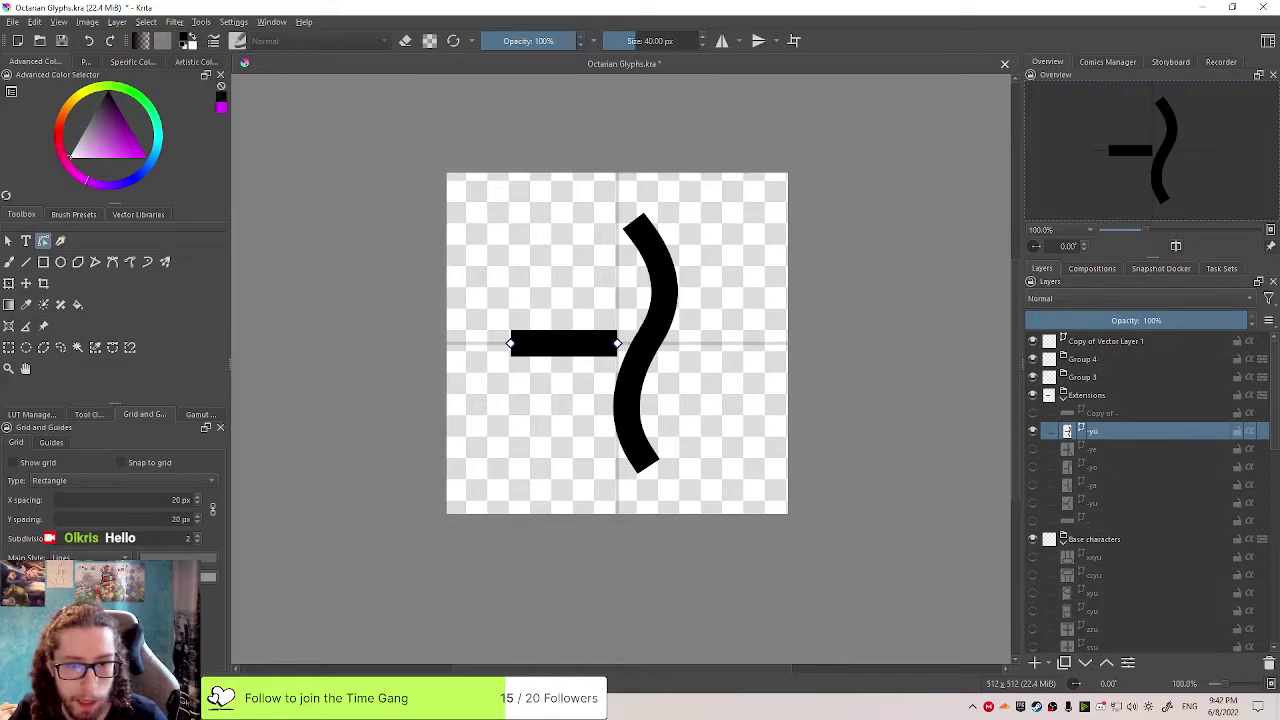
drag(617, 343, 630, 343)
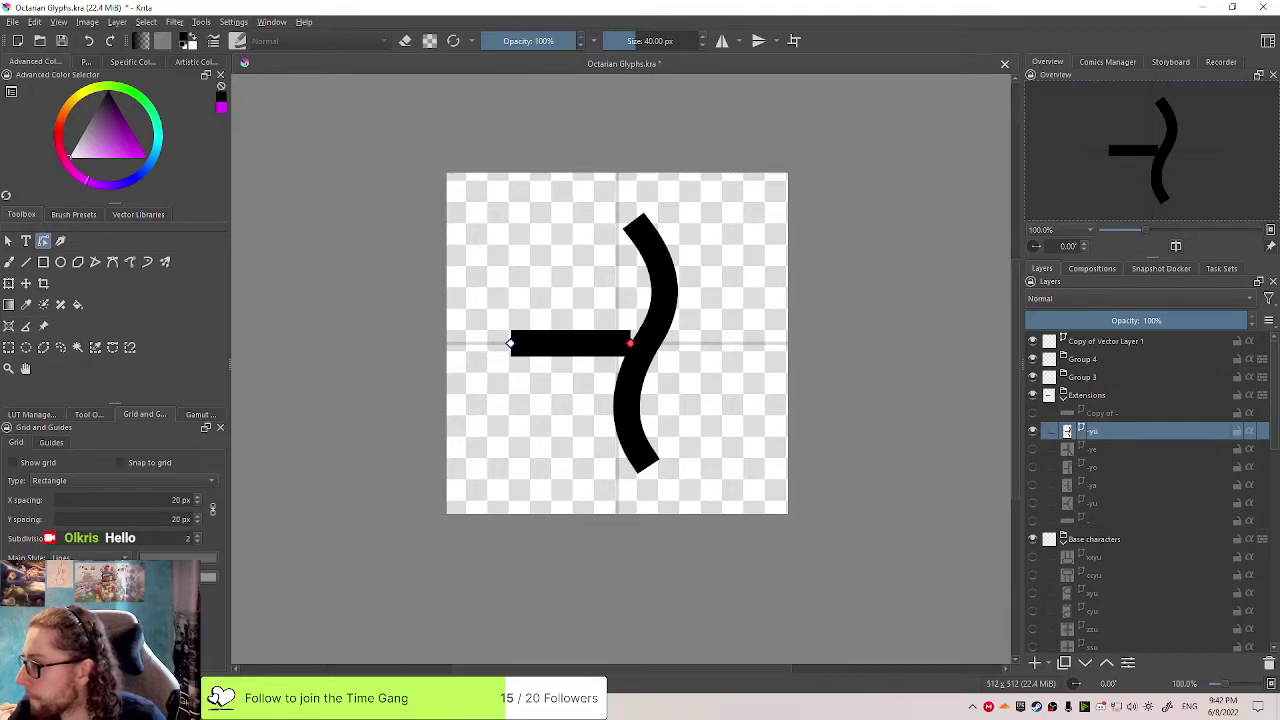
Move the bottom end node of the reversed S-curve slightly to the right
click(647, 341)
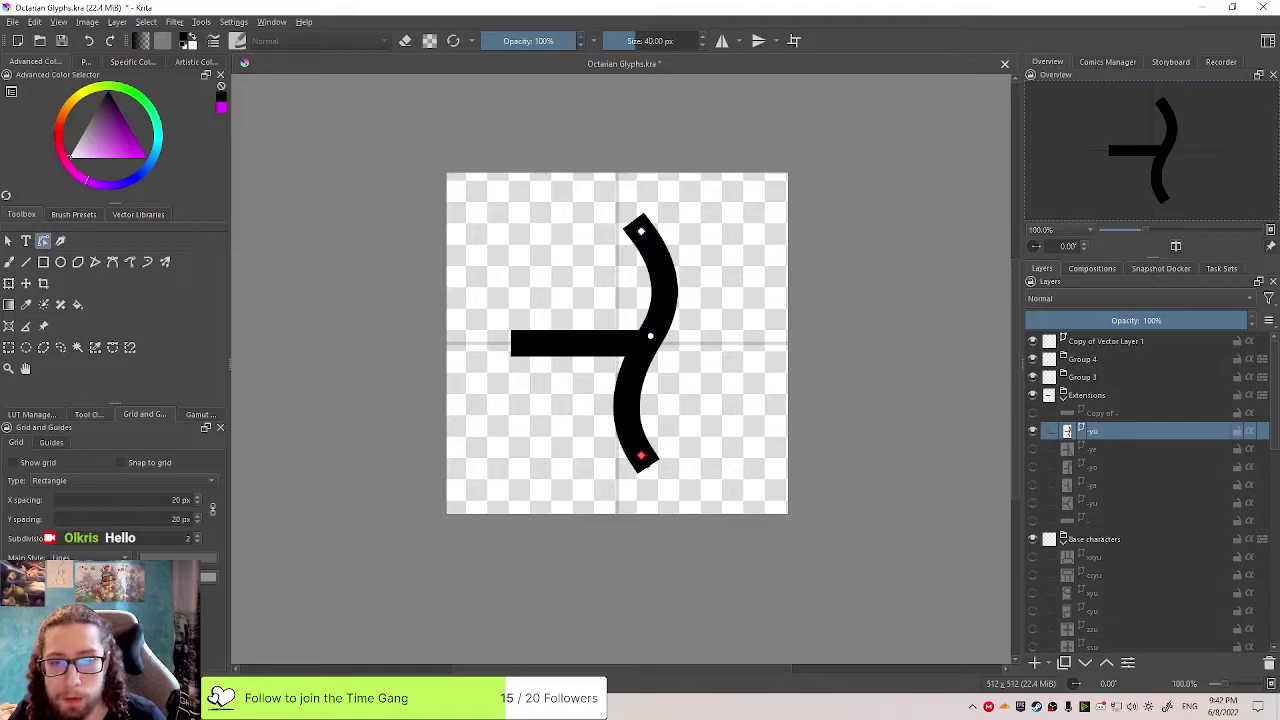
click(639, 454)
click(658, 459)
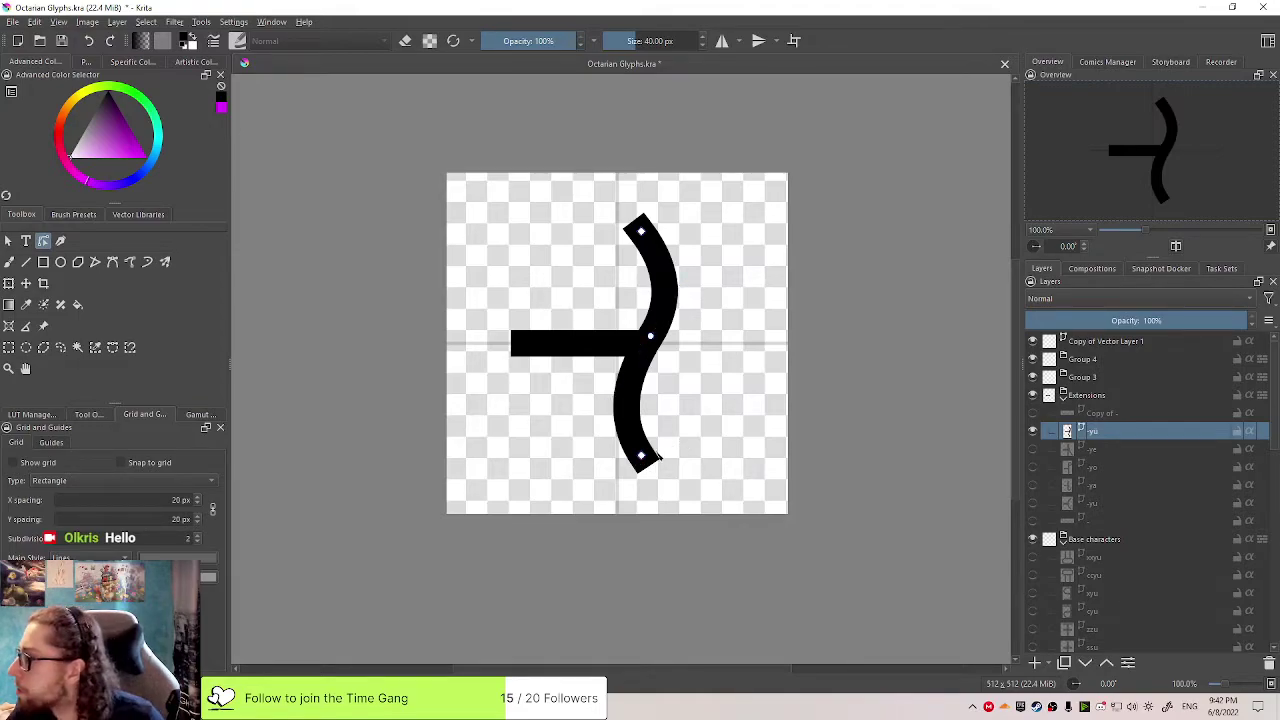
drag(641, 456, 657, 455)
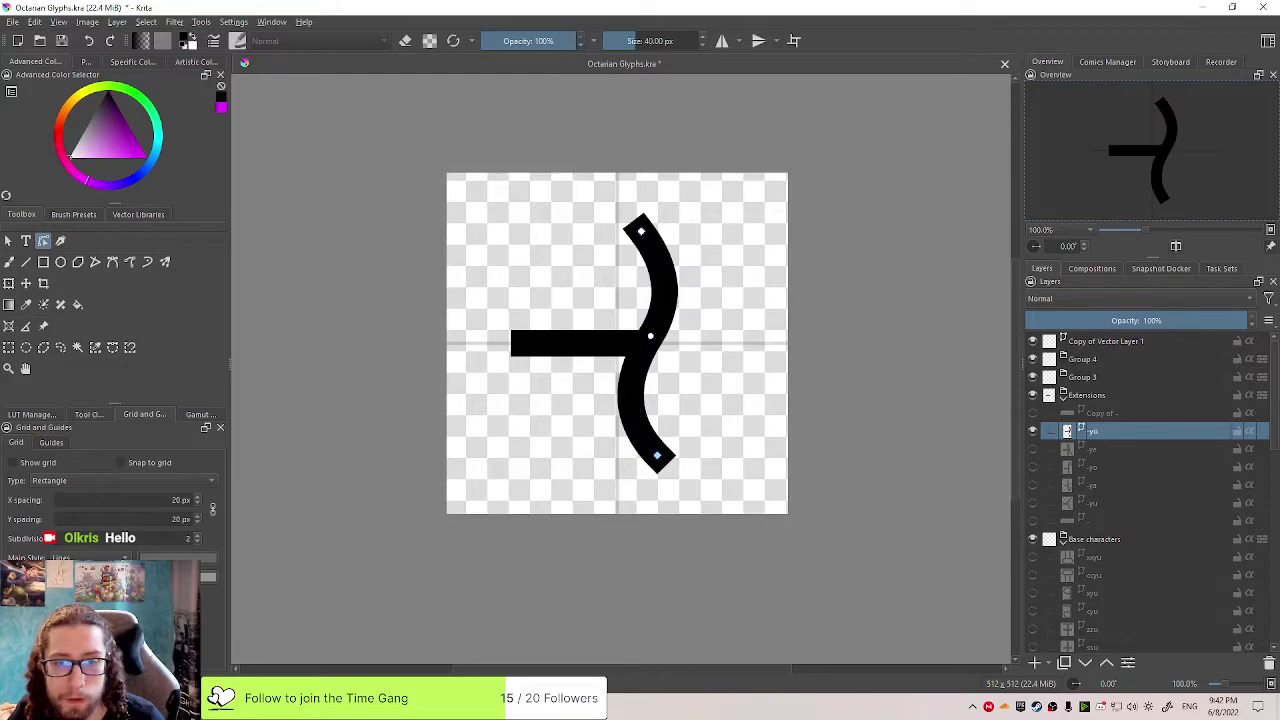
Adjust the midpoint's handles to flatten the lower bend and round the upper one, and nudge the curve's bottom node upward
click(650, 336)
mouse_move(608, 405)
mouse_down()
mouse_move(620, 395)
mouse_move(625, 409)
mouse_up()
drag(670, 280, 686, 278)
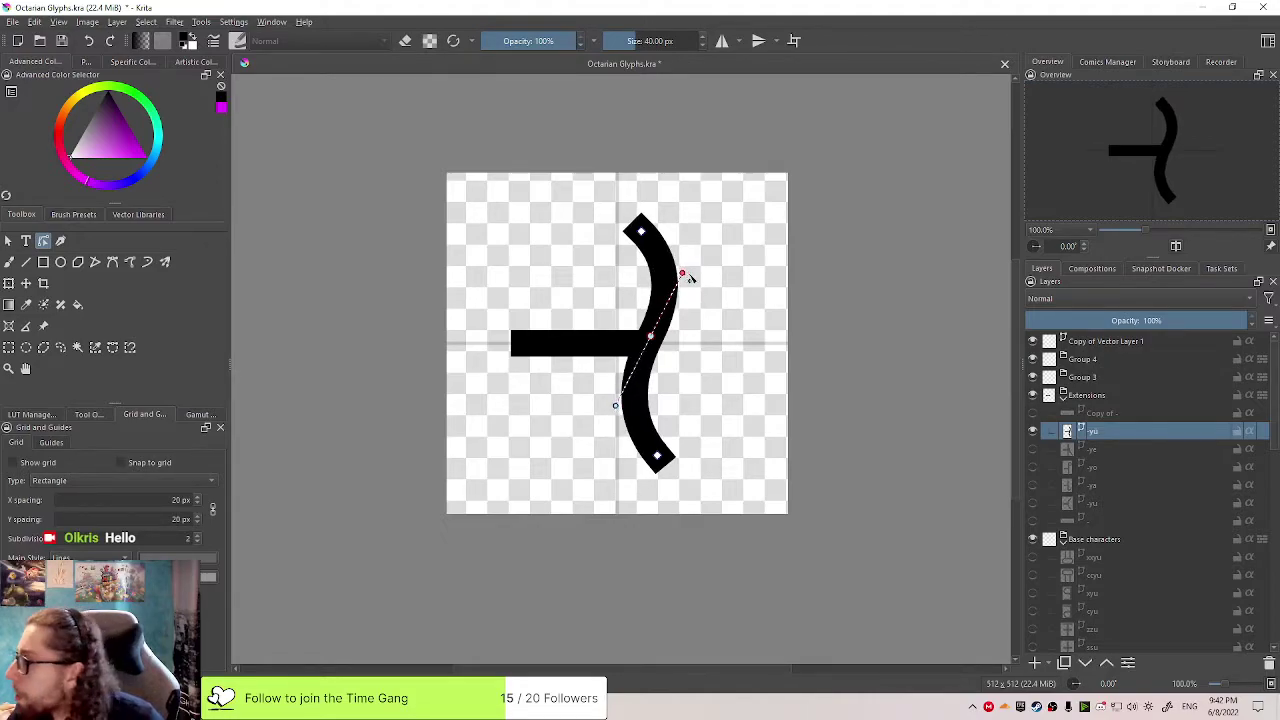
click(659, 457)
drag(659, 457, 660, 449)
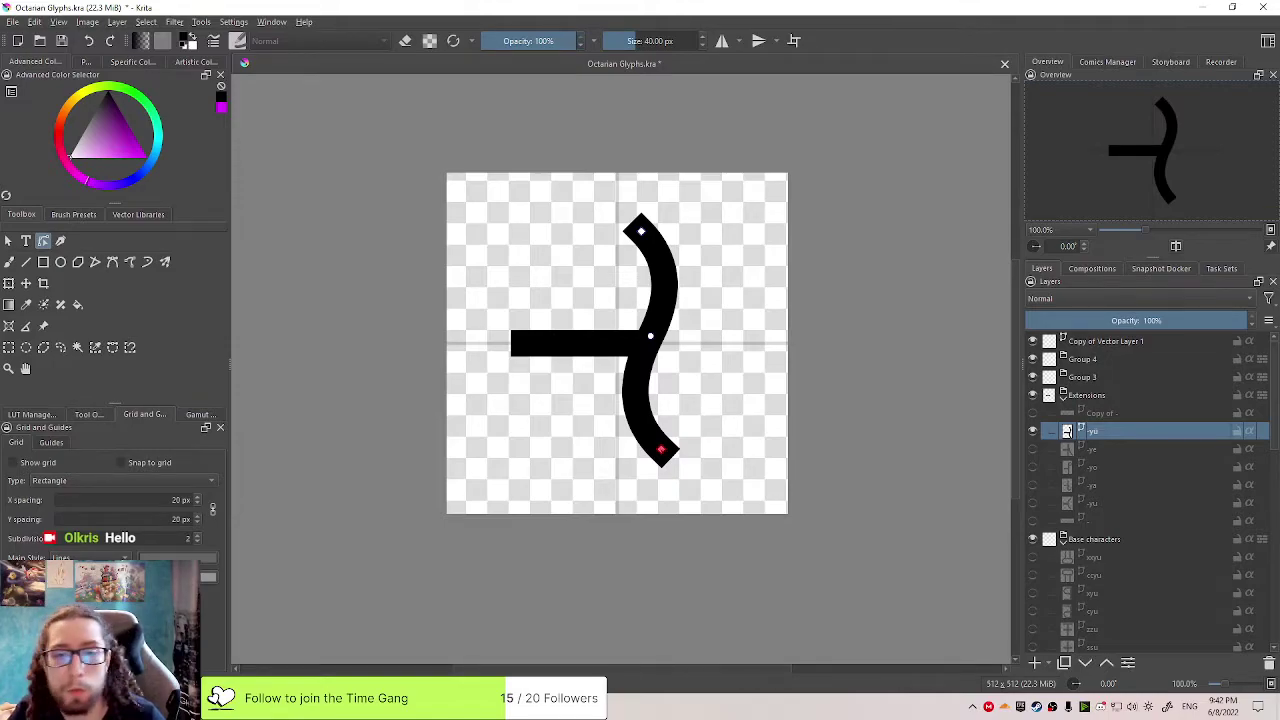
Duplicate the hidden "Copy of -" layer in the Extensions group three times
scroll(806, 354, down, 1)
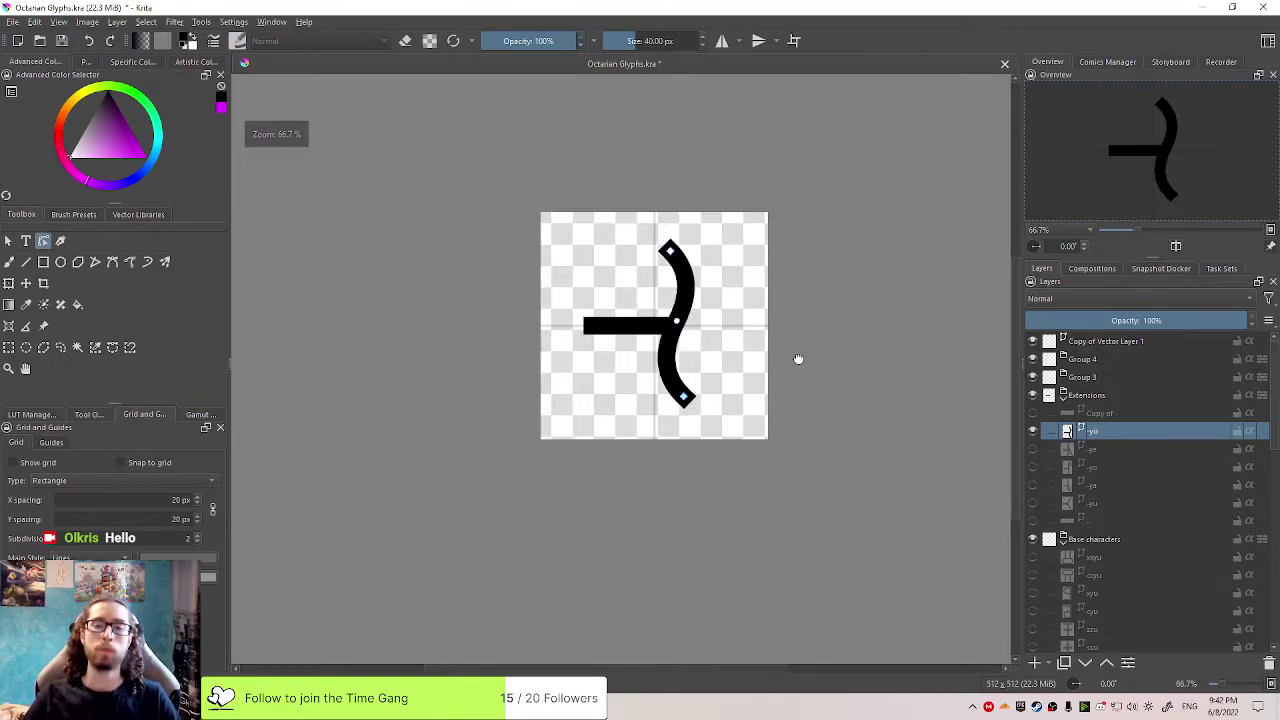
drag(798, 359, 800, 352)
key(q)
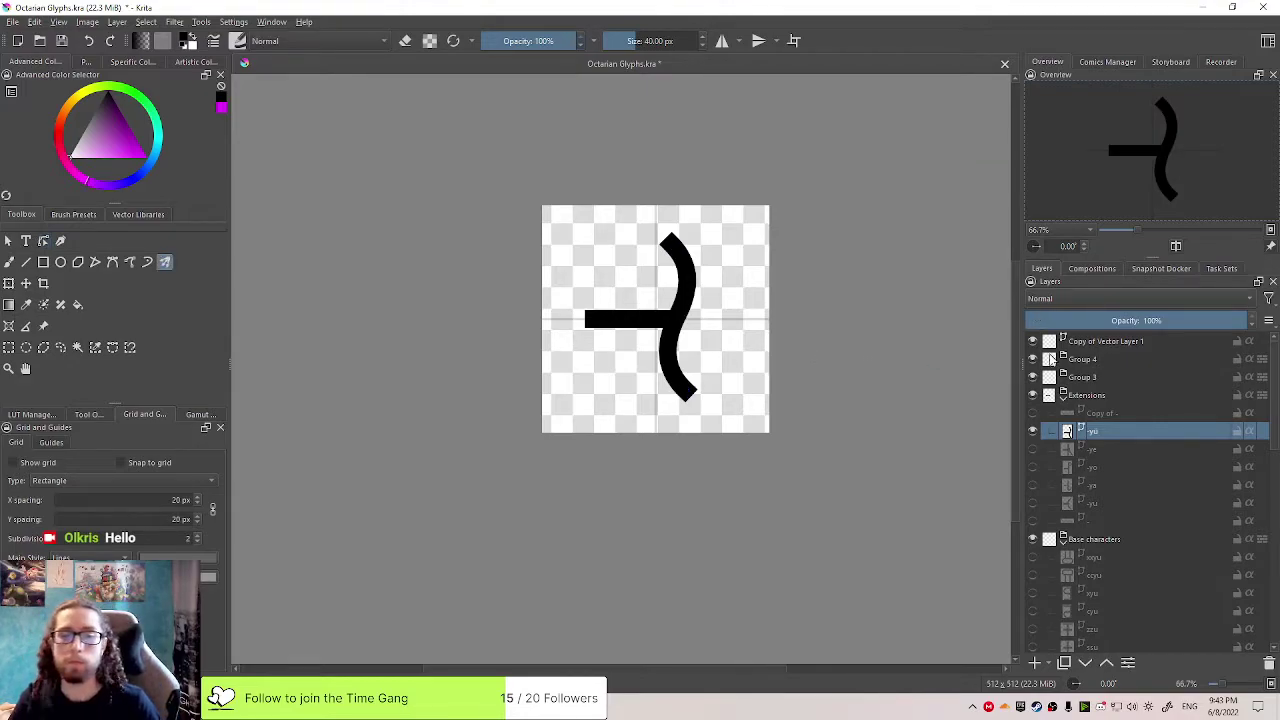
double_click(1124, 414)
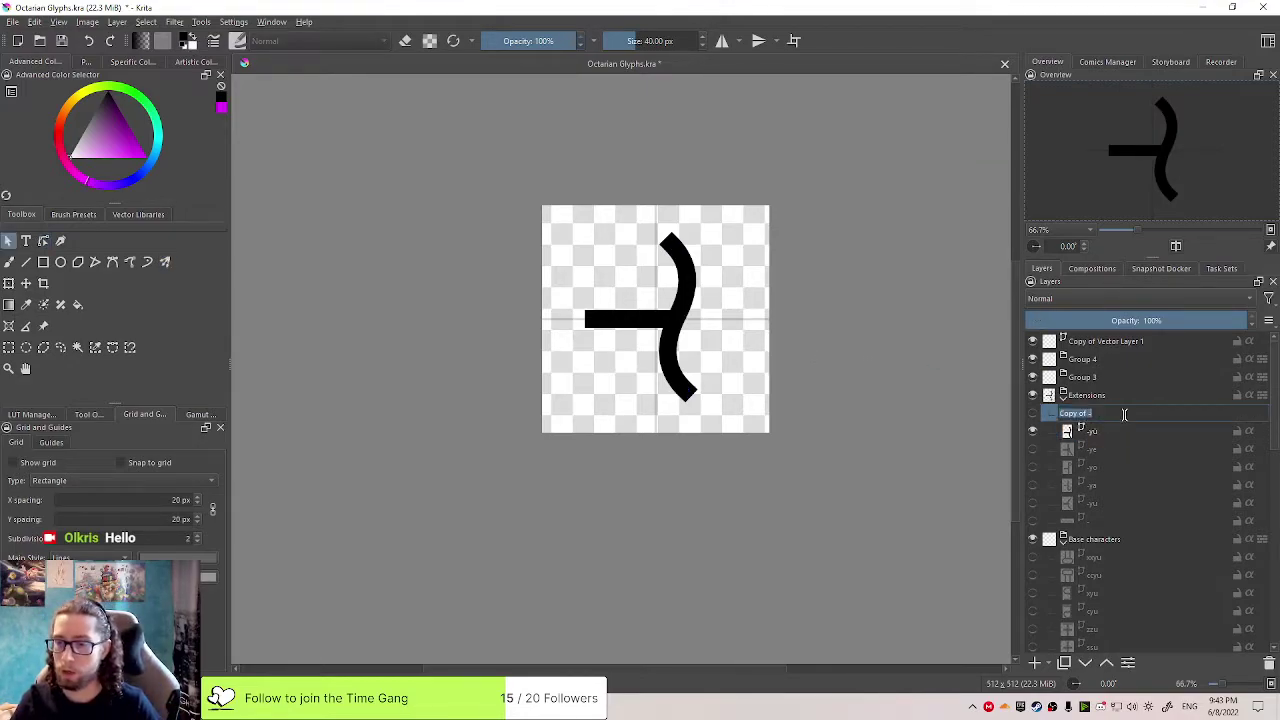
key(BackSpace)
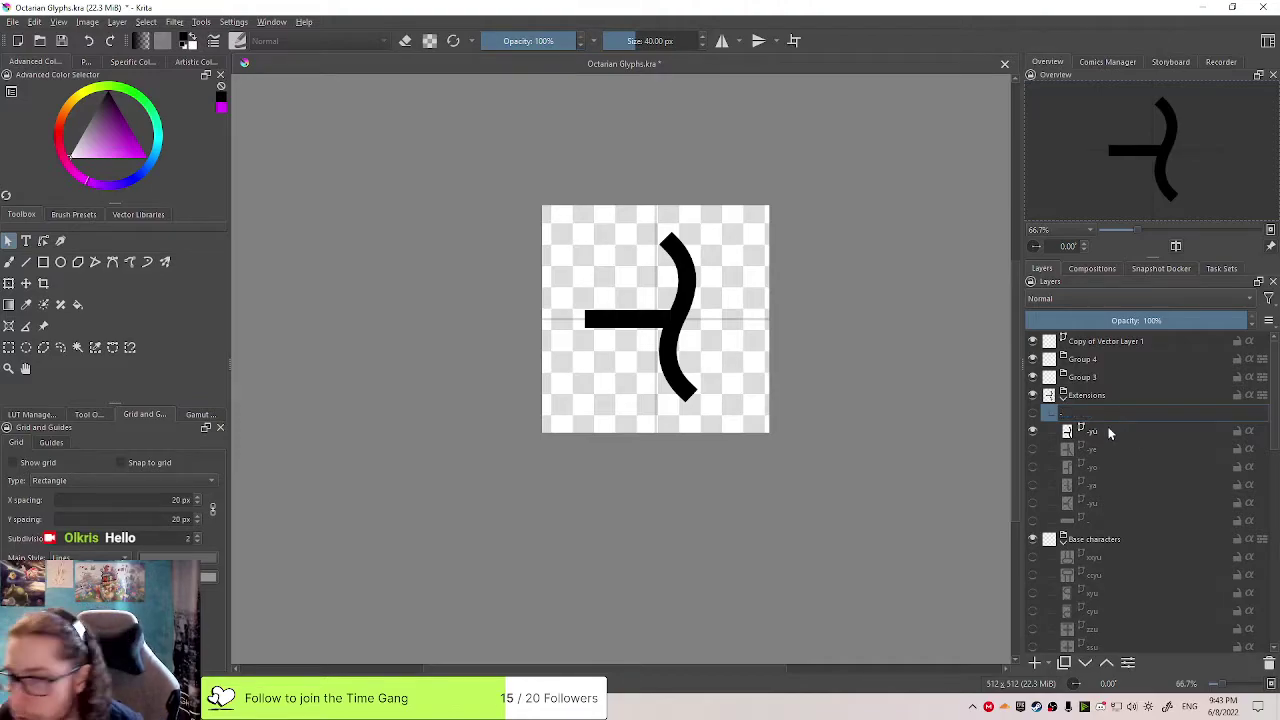
key(Escape)
key(ctrl+j)
key(ctrl+j)
key(ctrl+j)
Rename the copy directly above -yü as "-yö", hide -yü and make -yö visible
double_click(1118, 467)
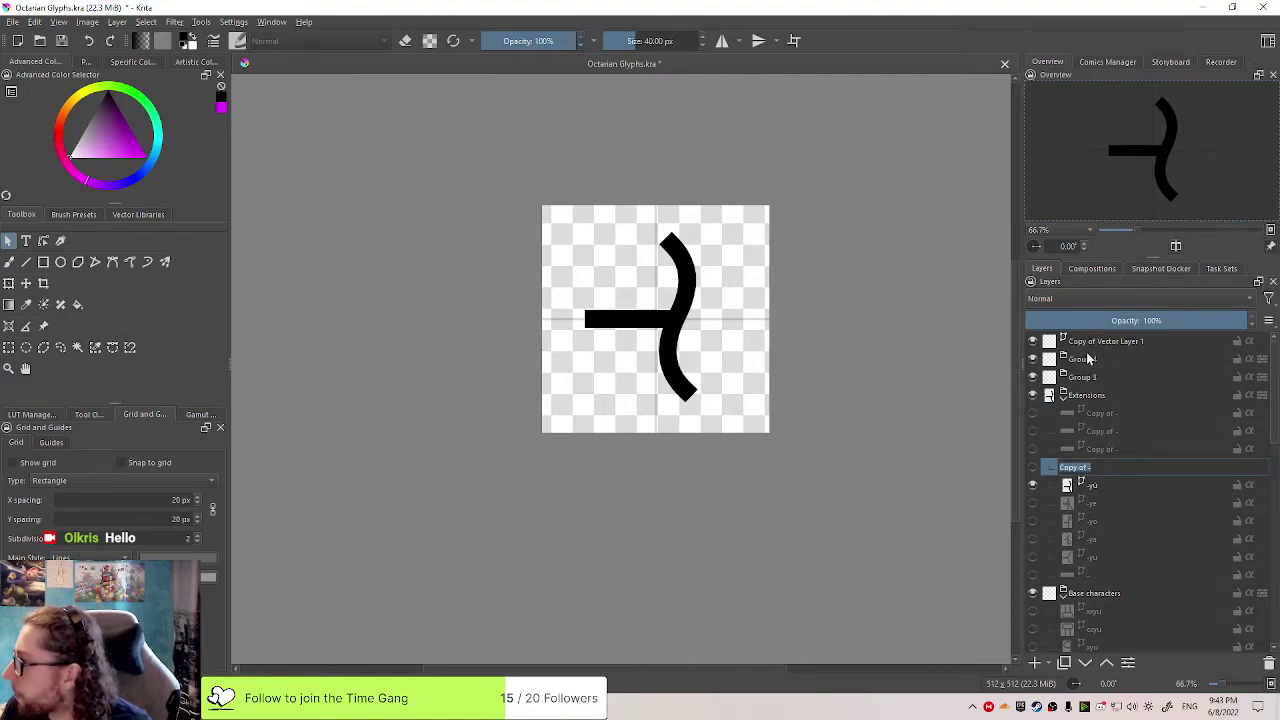
text(-)
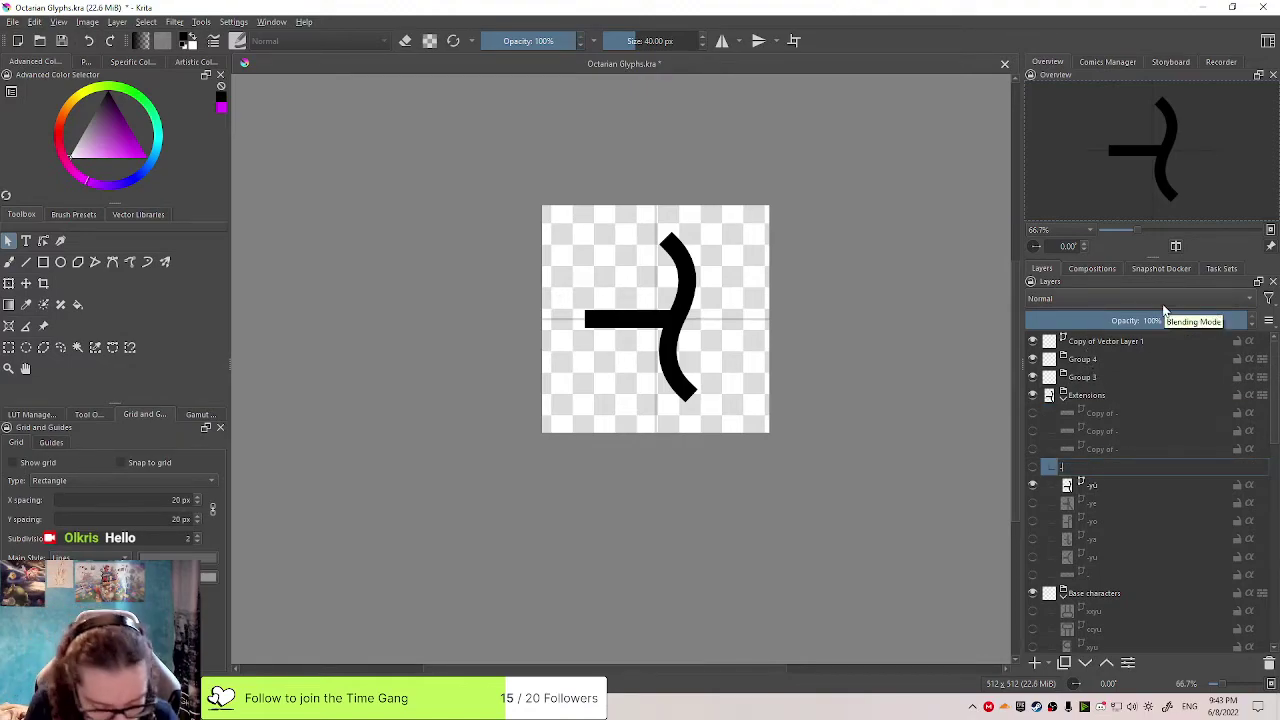
text(yo)
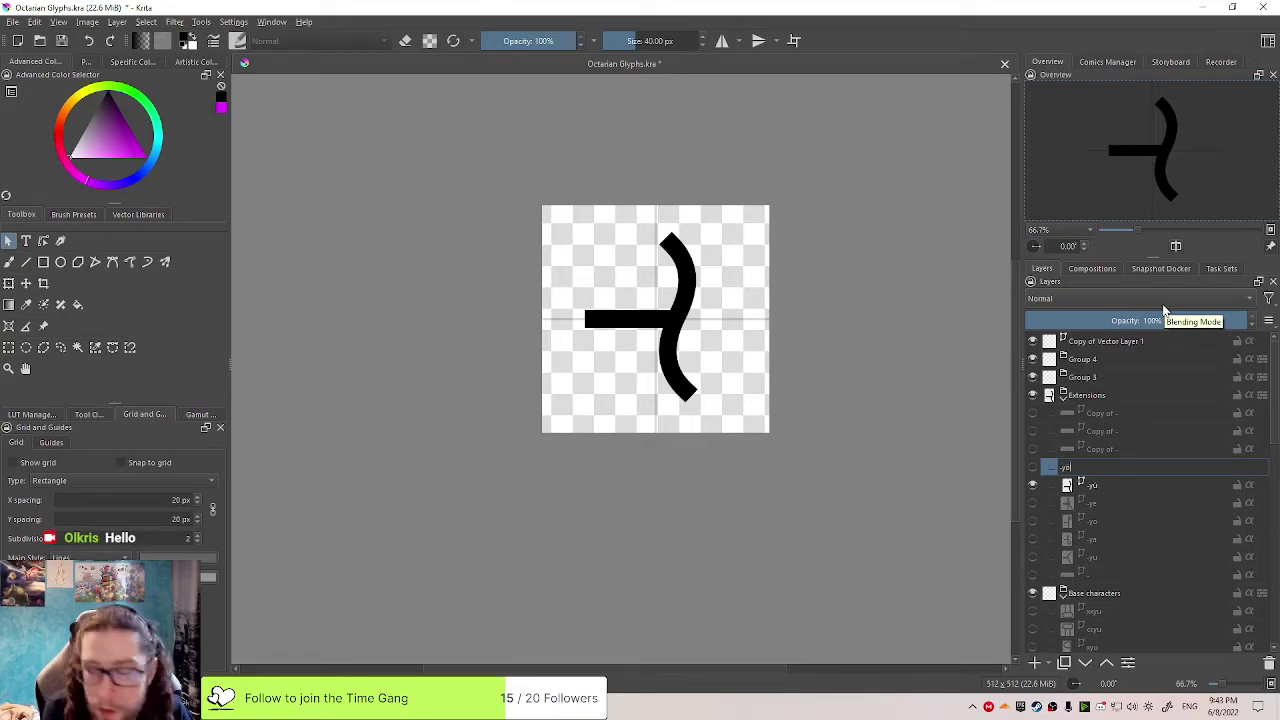
key(Return)
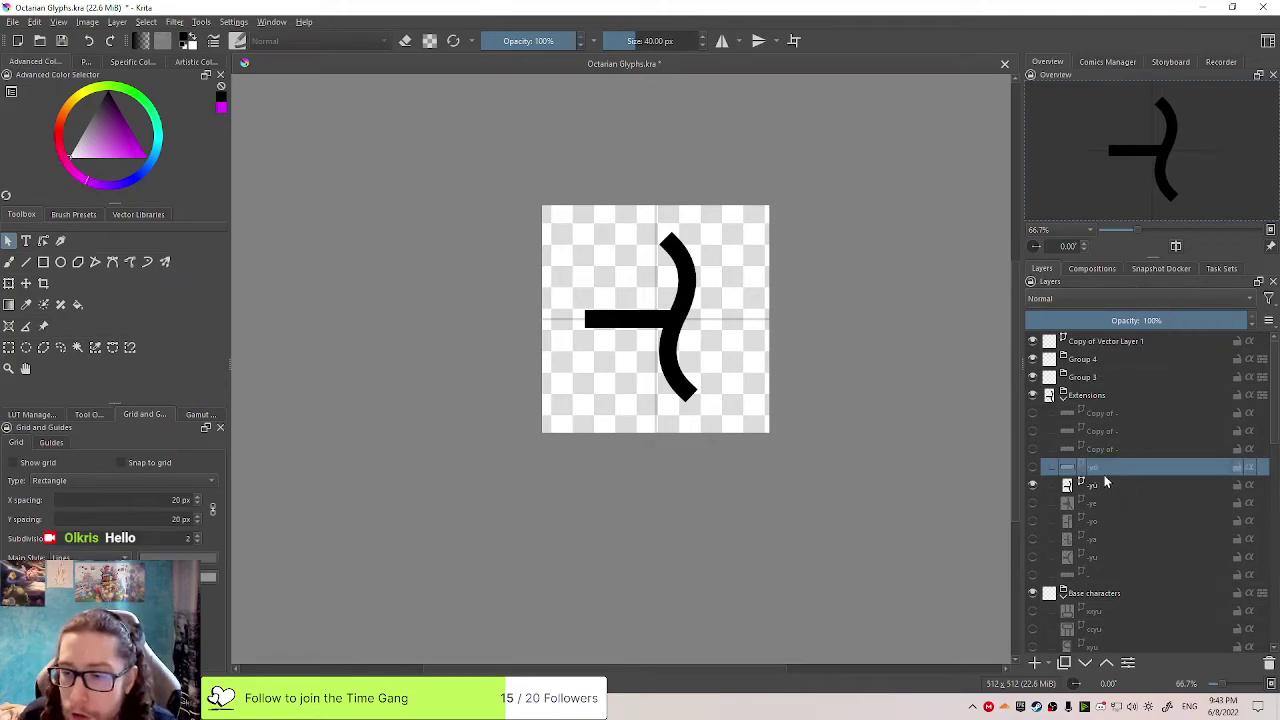
click(1036, 483)
click(1031, 468)
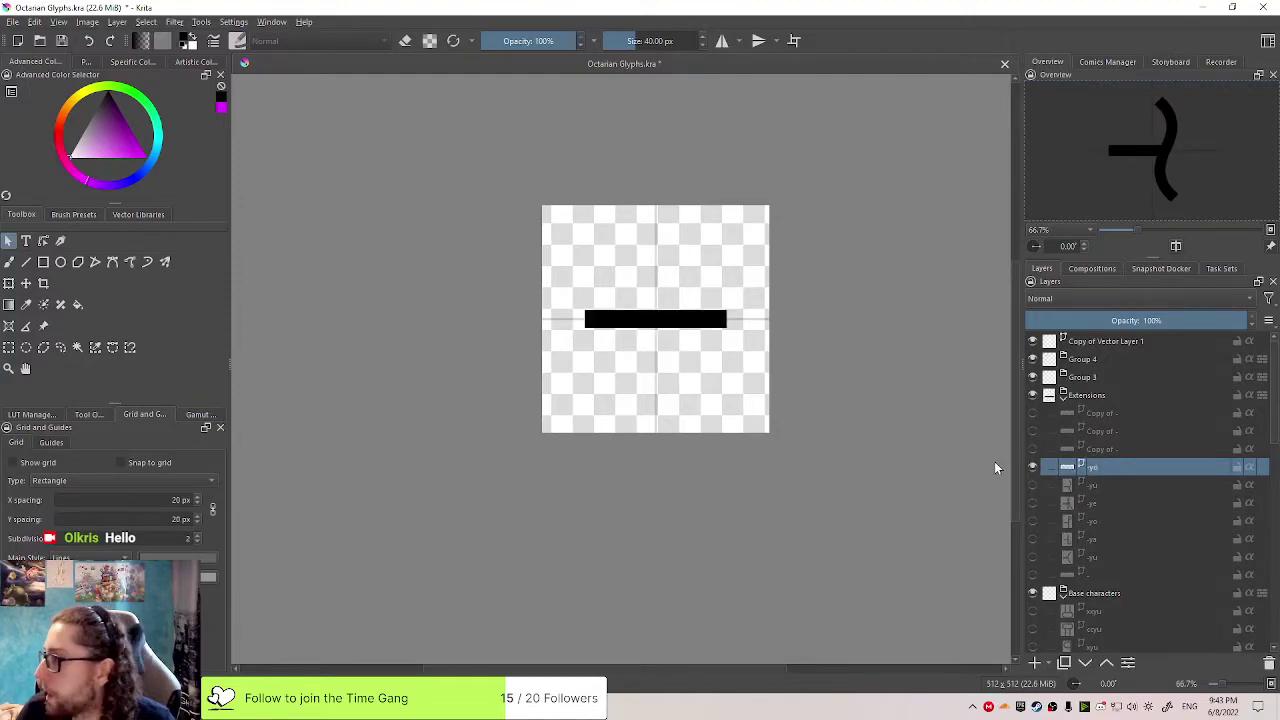
mouse_move(1048, 492)
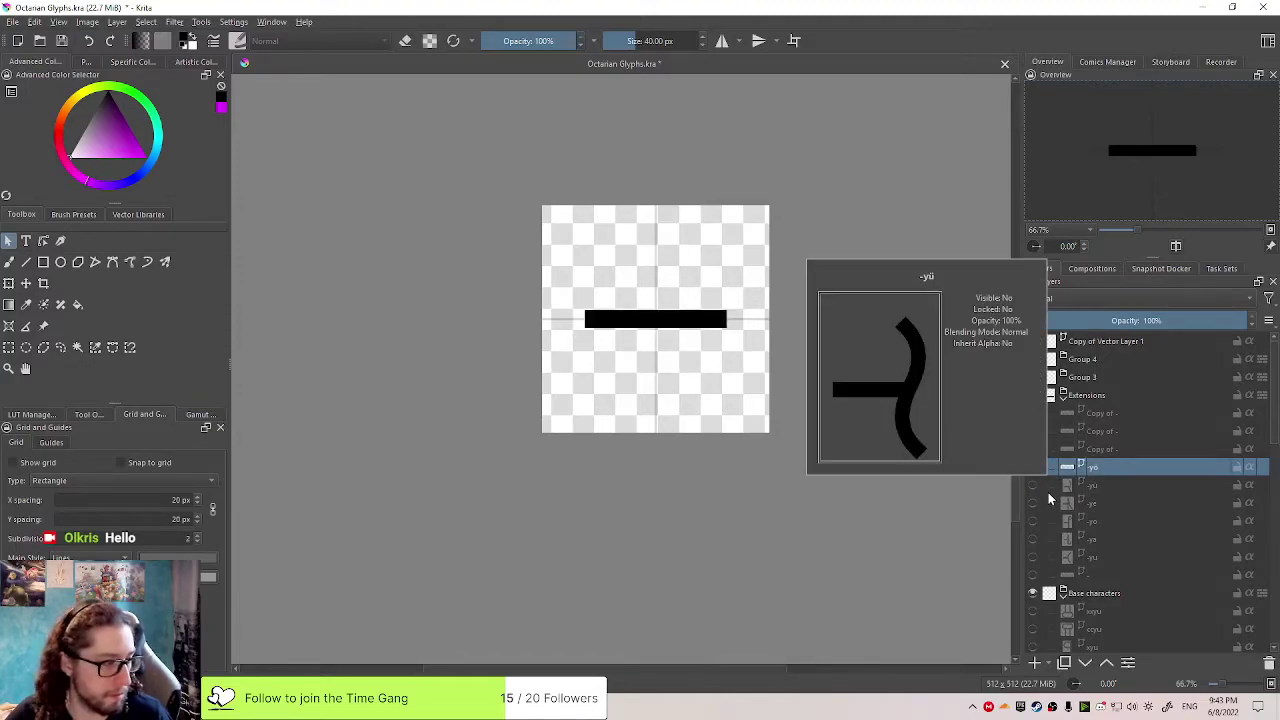
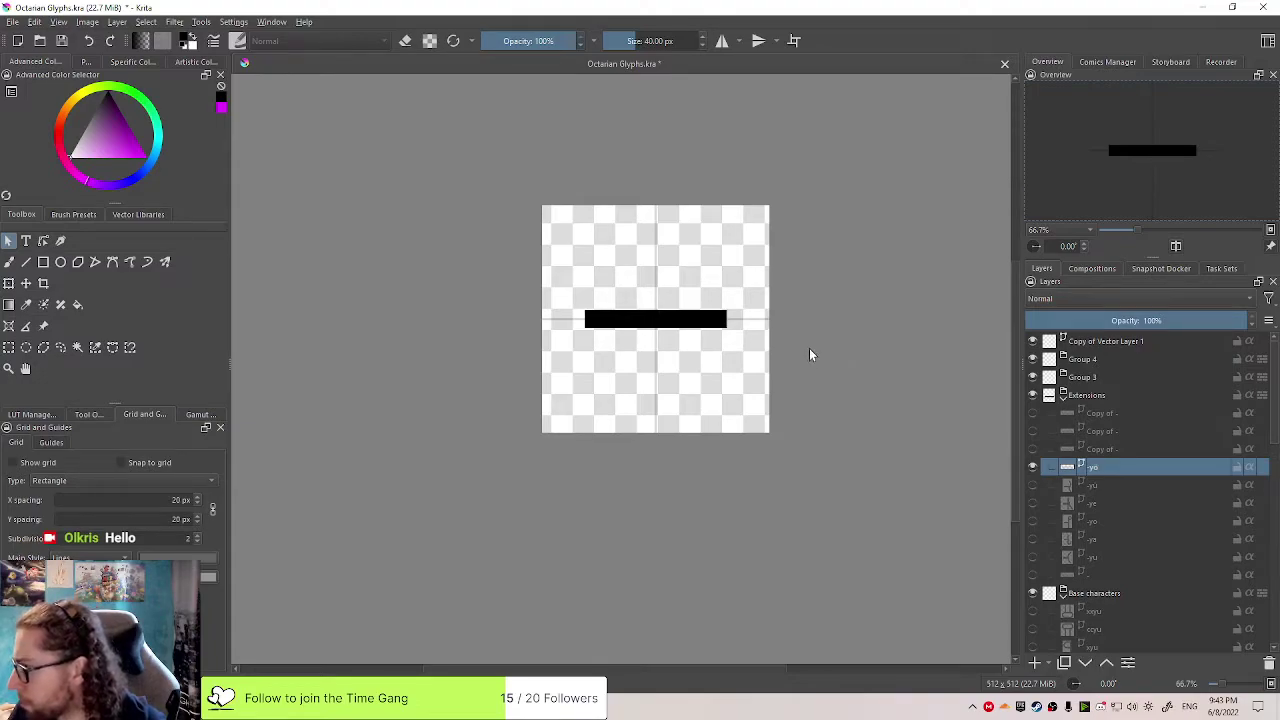
Shorten the -yö bar by pulling its right end back to the vertical centre line
scroll(672, 460, up, 3)
drag(652, 405, 674, 618)
click(777, 280)
drag(857, 276, 646, 275)
Select the -yü layer and make it visible together with -yö
click(1114, 486)
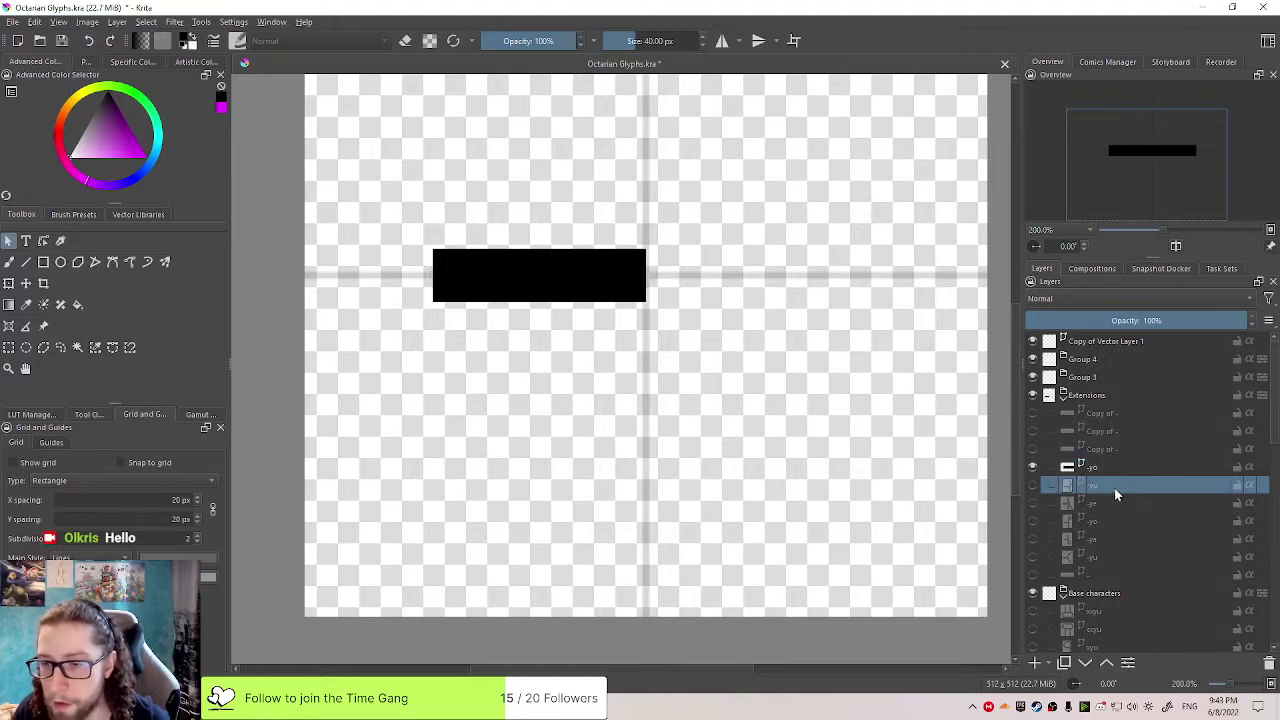
key(1)
click(1033, 488)
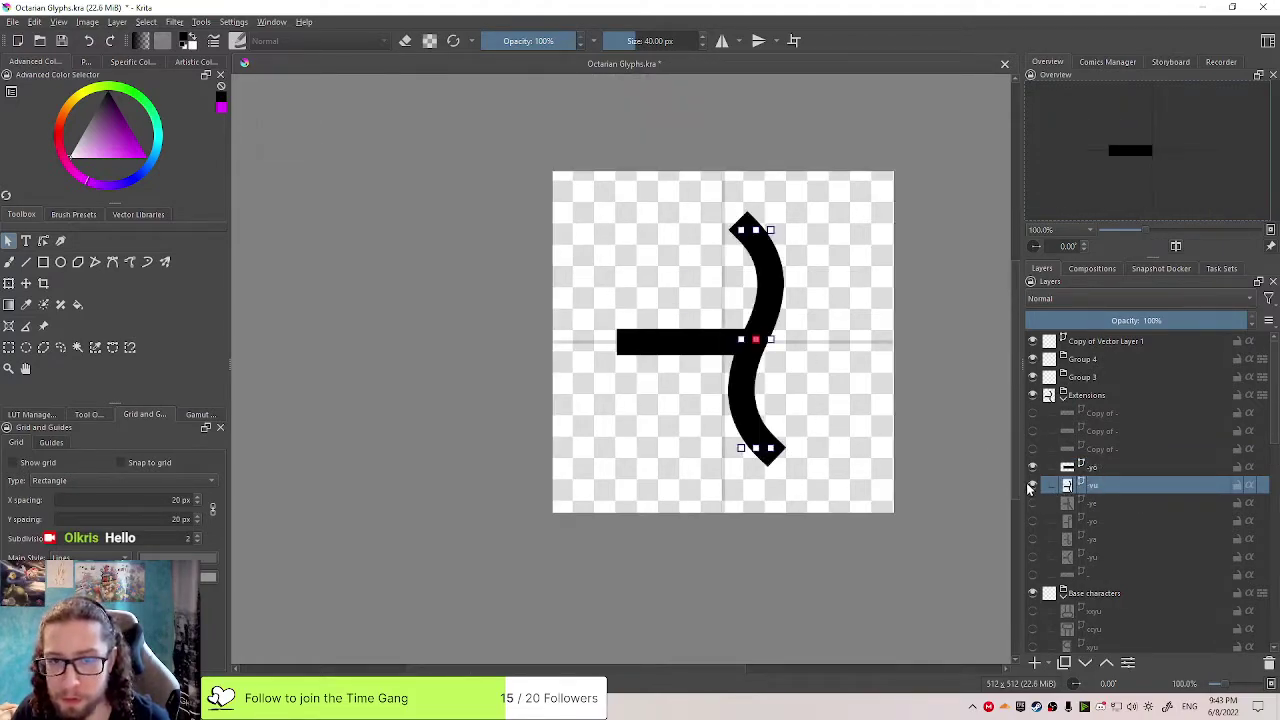
Select the bar and curve of -yü, move them right to centre the glyph on the canvas, and hide -yö
drag(822, 200, 622, 412)
drag(728, 408, 745, 408)
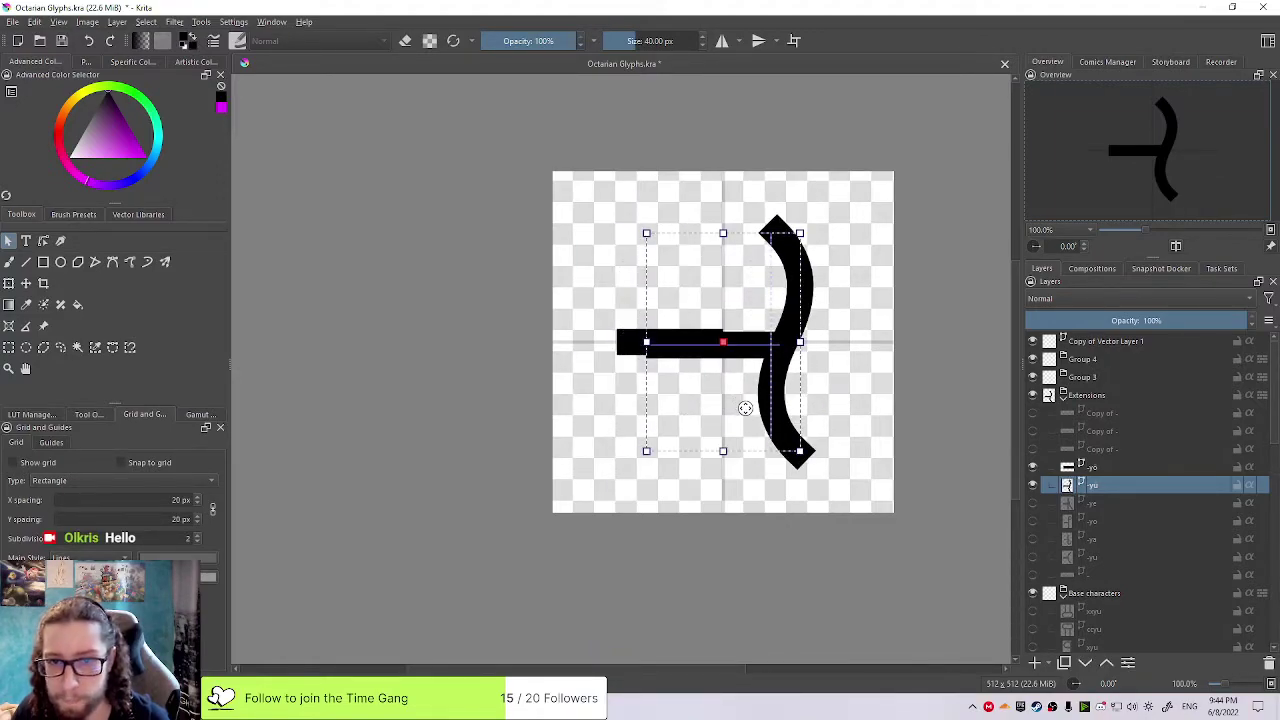
click(1036, 468)
click(953, 436)
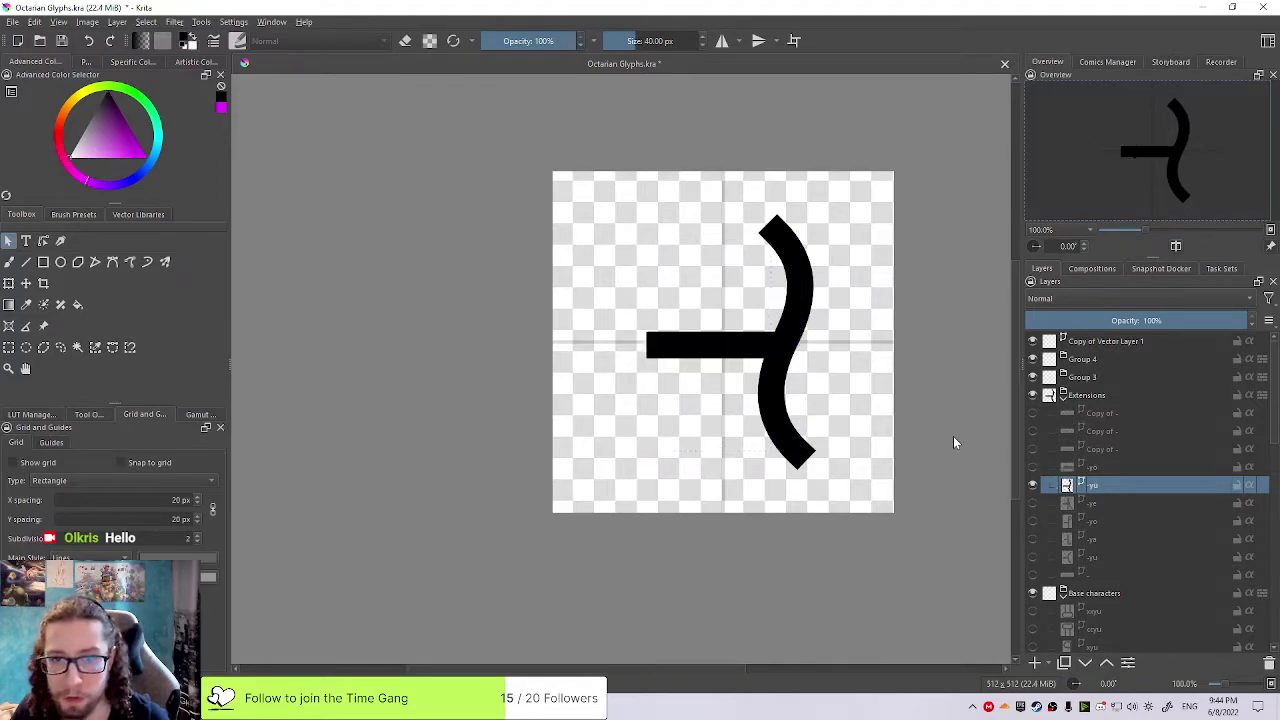
scroll(953, 436, down, 1)
drag(701, 417, 598, 416)
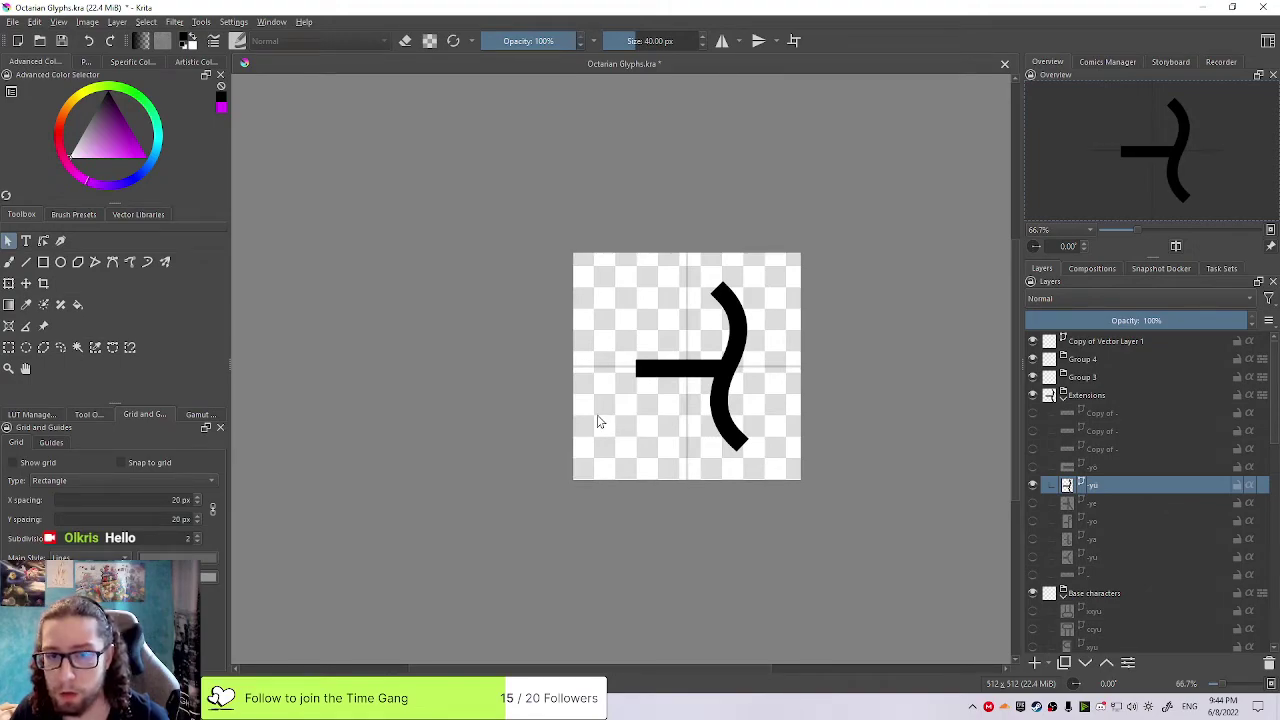
Undo the move of the -yü glyph and the hiding of -yö, keeping both layers visible
key(ctrl+z)
key(ctrl+z)
key(ctrl+z)
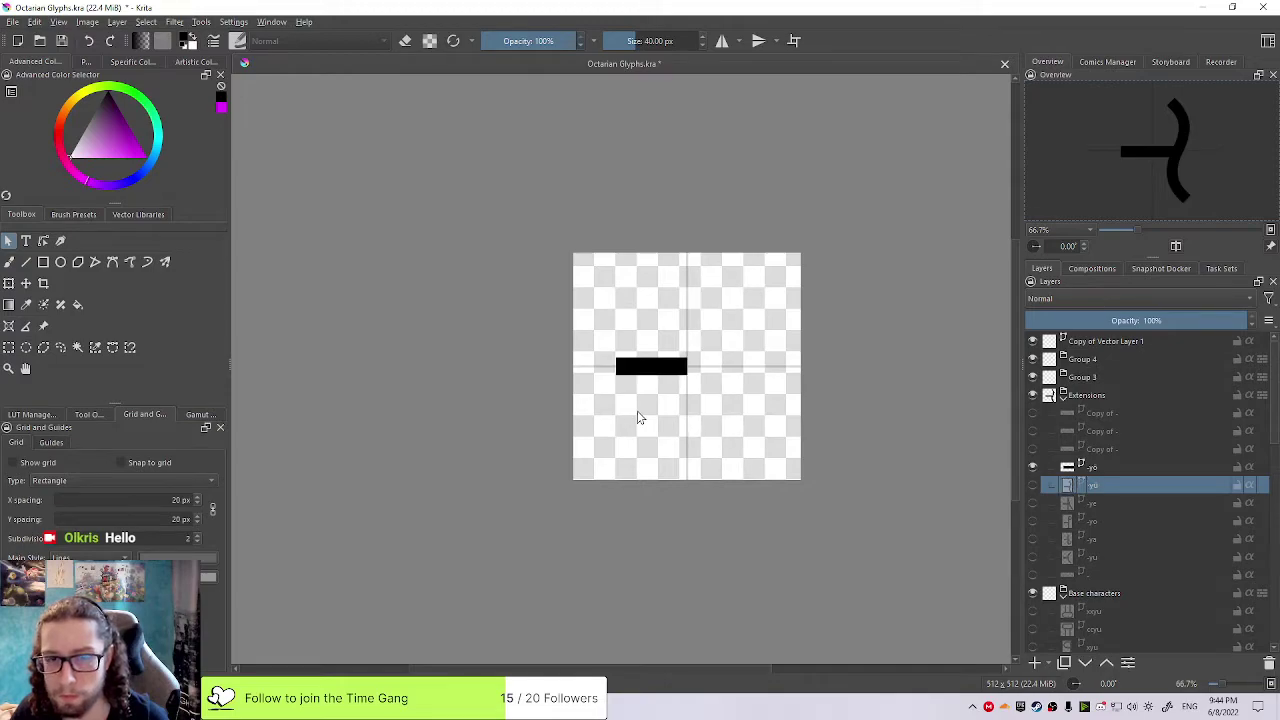
key(ctrl+shift+z)
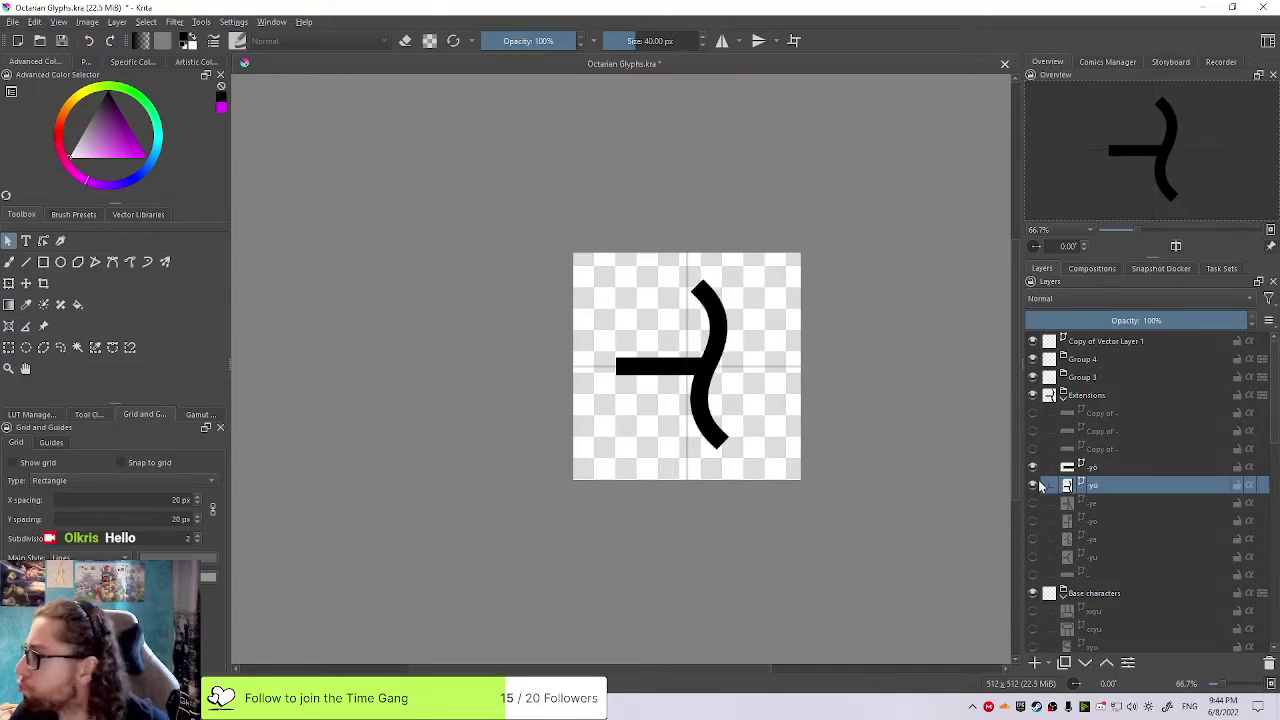
mouse_move(1051, 498)
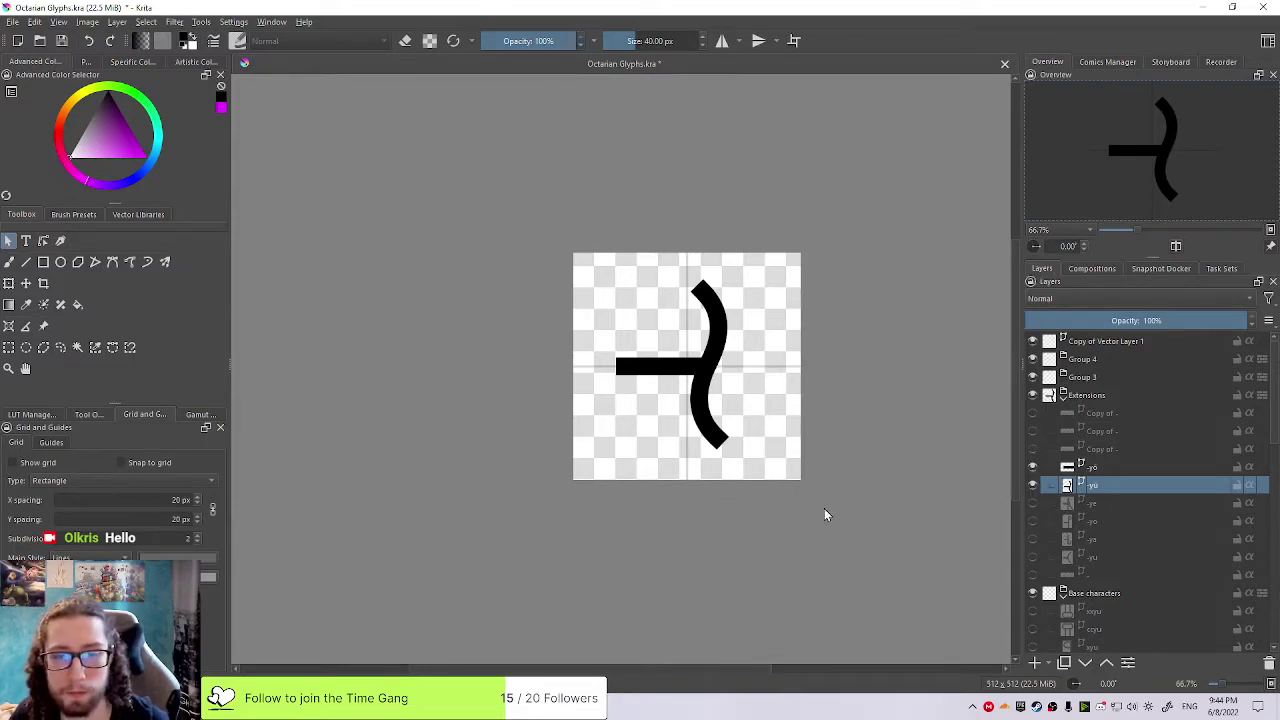
Shorten the -yü bar from its left end, with the -yö layer hidden
scroll(646, 317, up, 3)
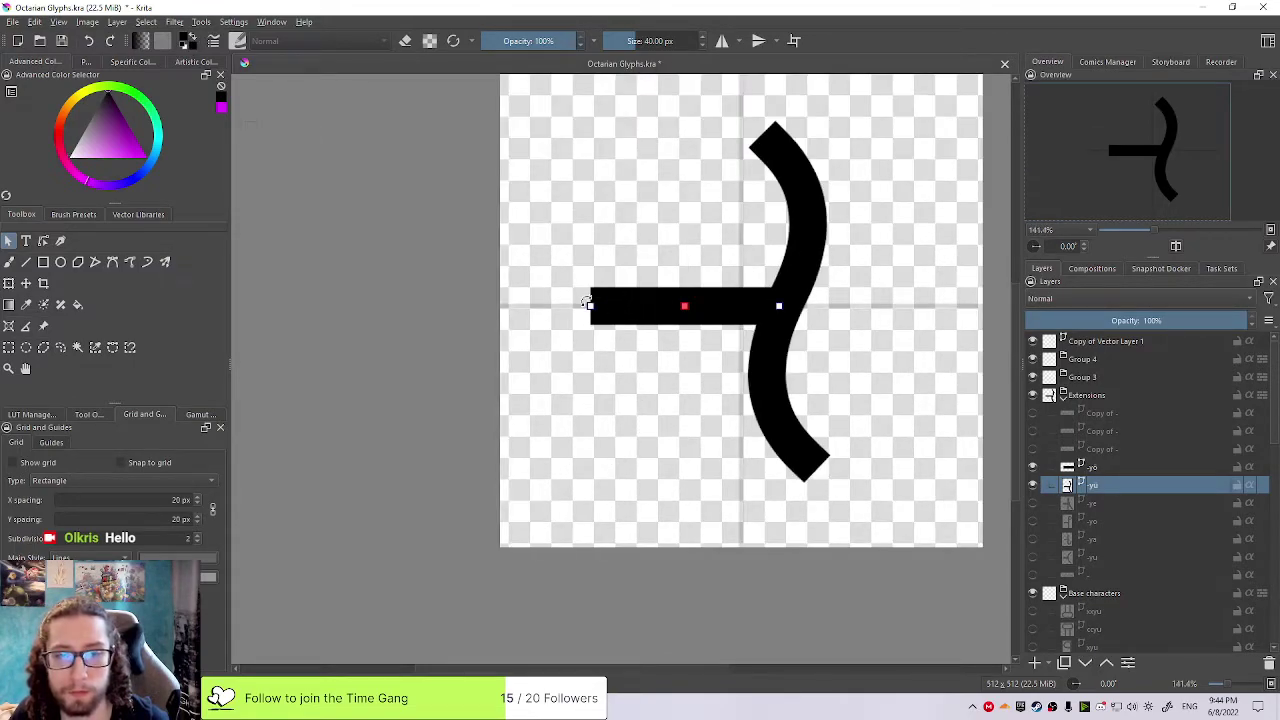
drag(588, 305, 626, 306)
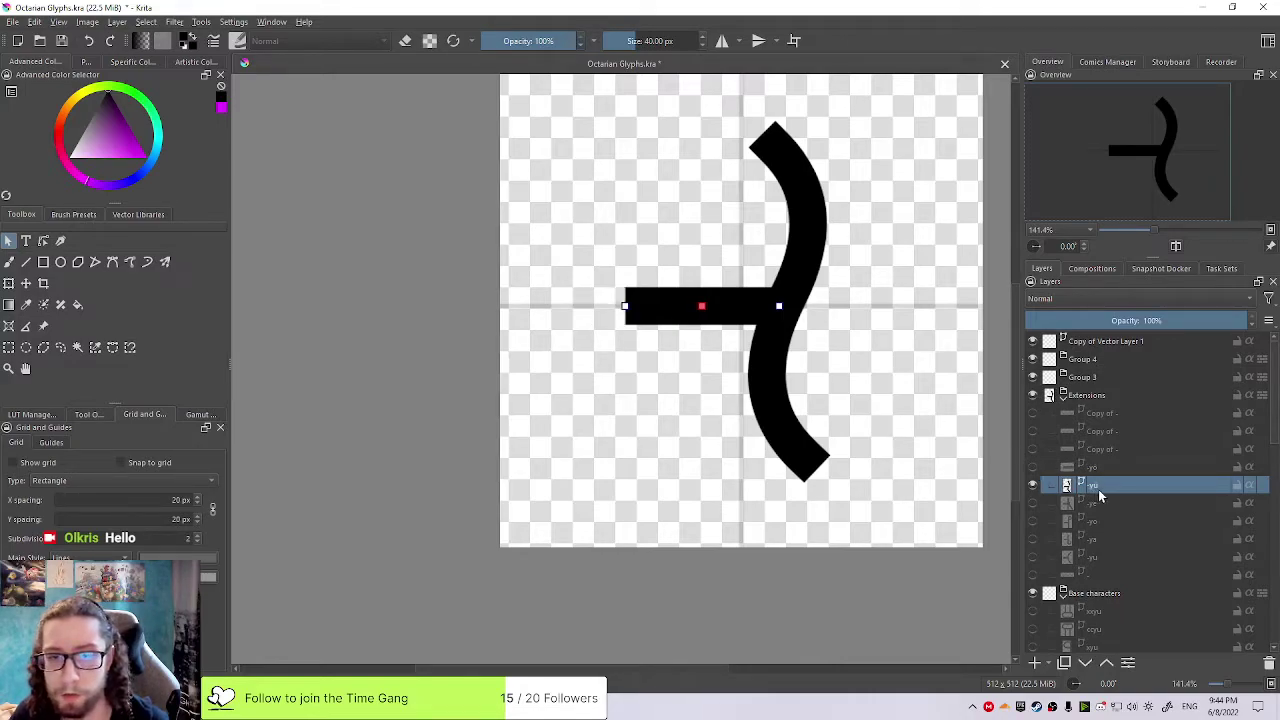
click(905, 388)
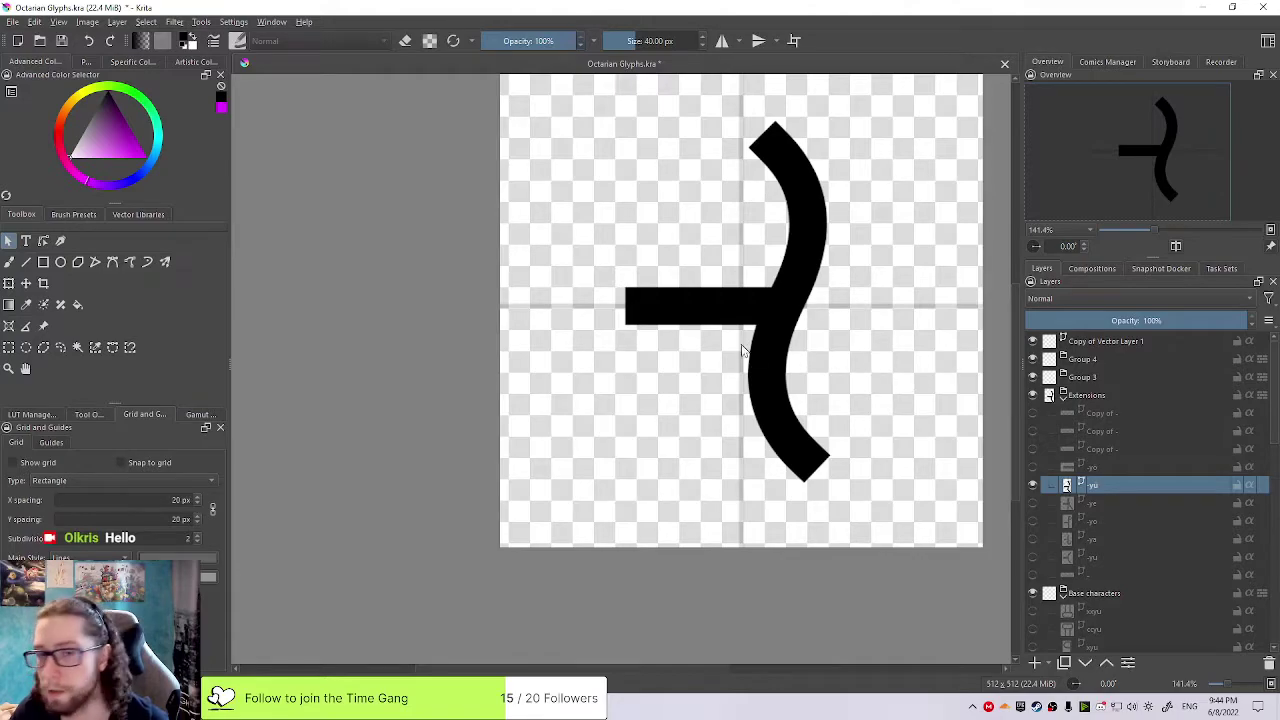
click(628, 306)
drag(624, 306, 620, 306)
Select the bar and curve of -yü together and move them right and slightly down to centre the glyph on the canvas
click(798, 308)
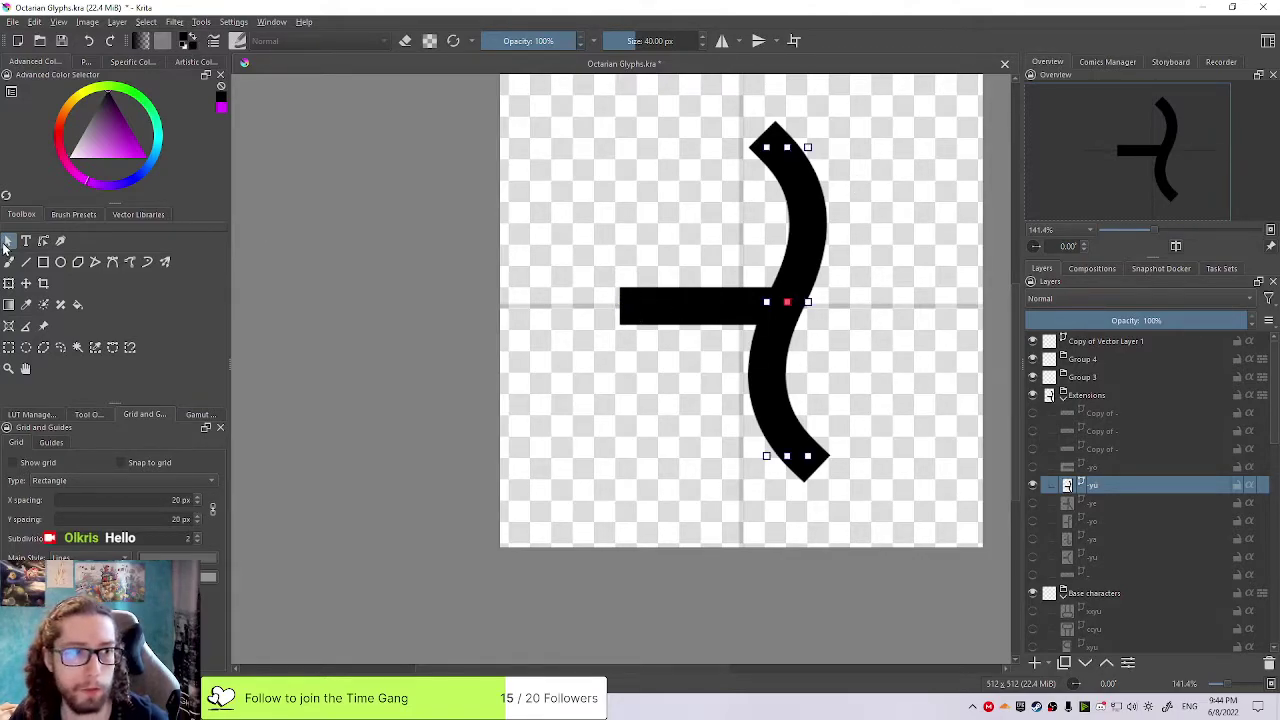
drag(968, 120, 629, 436)
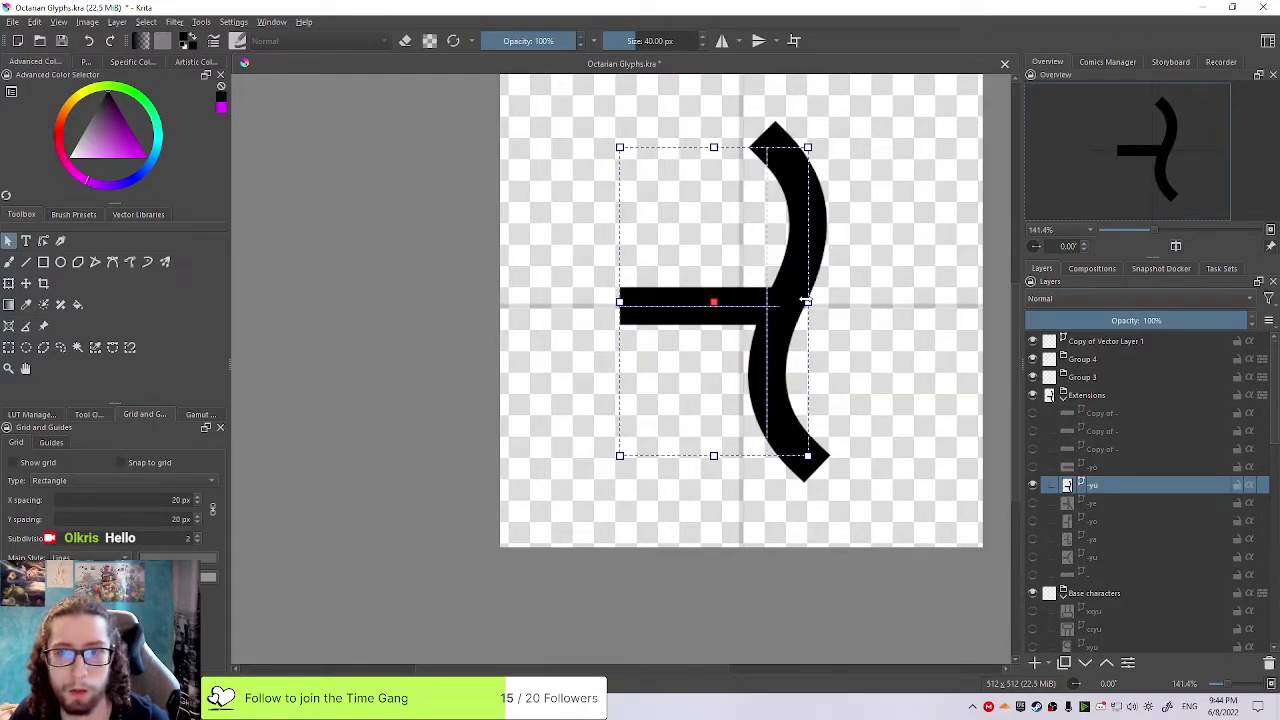
drag(788, 298, 813, 305)
scroll(861, 301, down, 1)
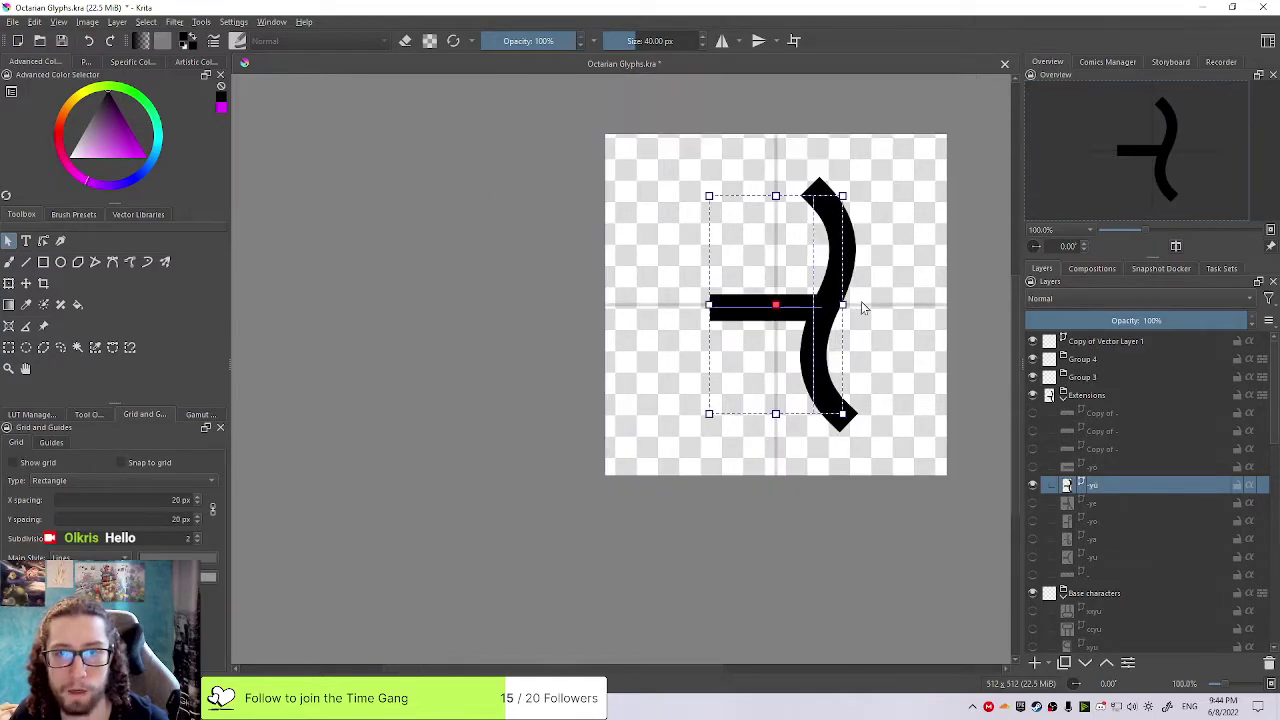
click(920, 314)
scroll(890, 313, down, 1)
scroll(868, 322, down, 1)
drag(873, 334, 723, 377)
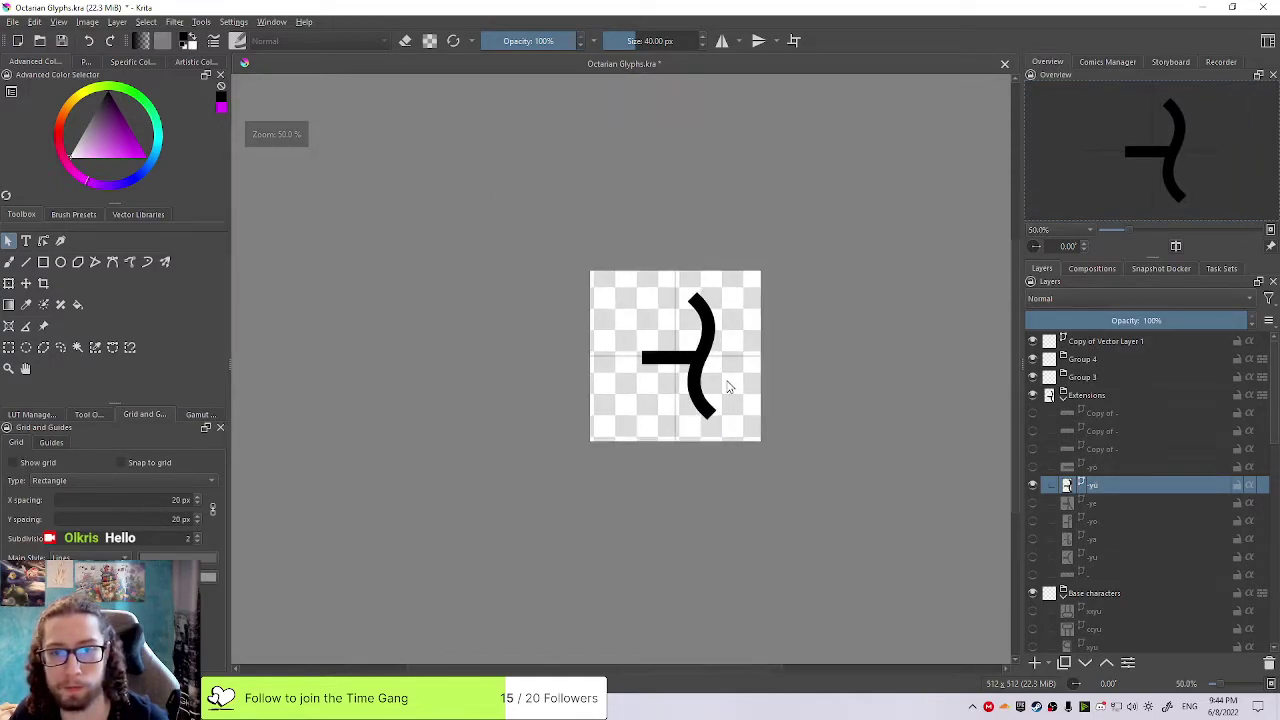
Try to lengthen the -yü glyph's horizontal bar from its left end
scroll(718, 375, up, 2)
click(647, 352)
click(600, 344)
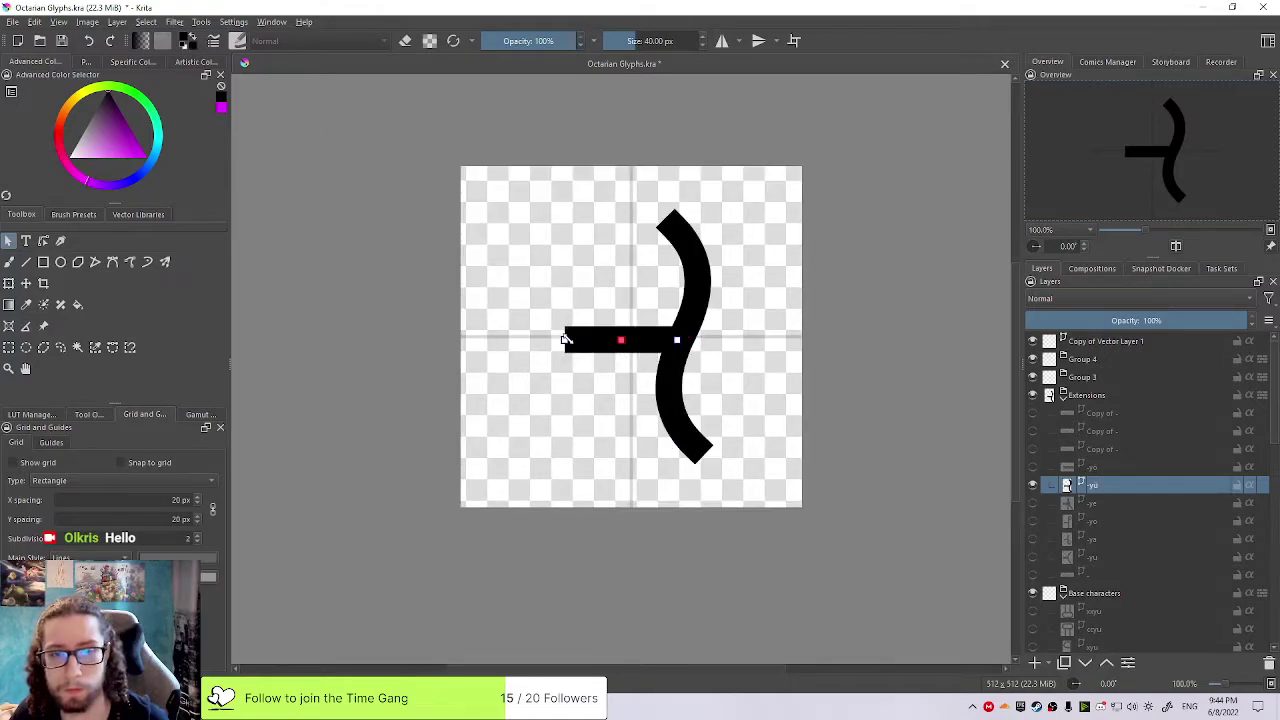
drag(564, 341, 550, 339)
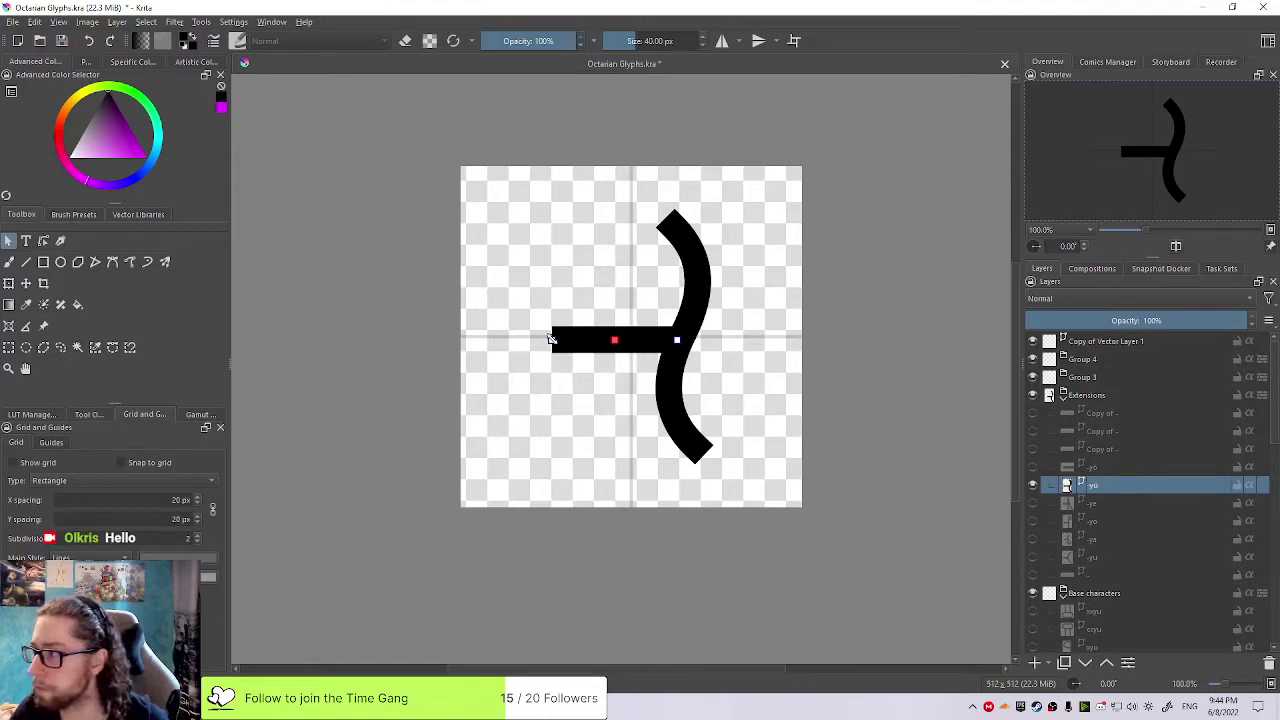
key(ctrl+z)
Undo the previous move of the -yü glyph, then move its bar and curve together slightly right and down
key(ctrl+z)
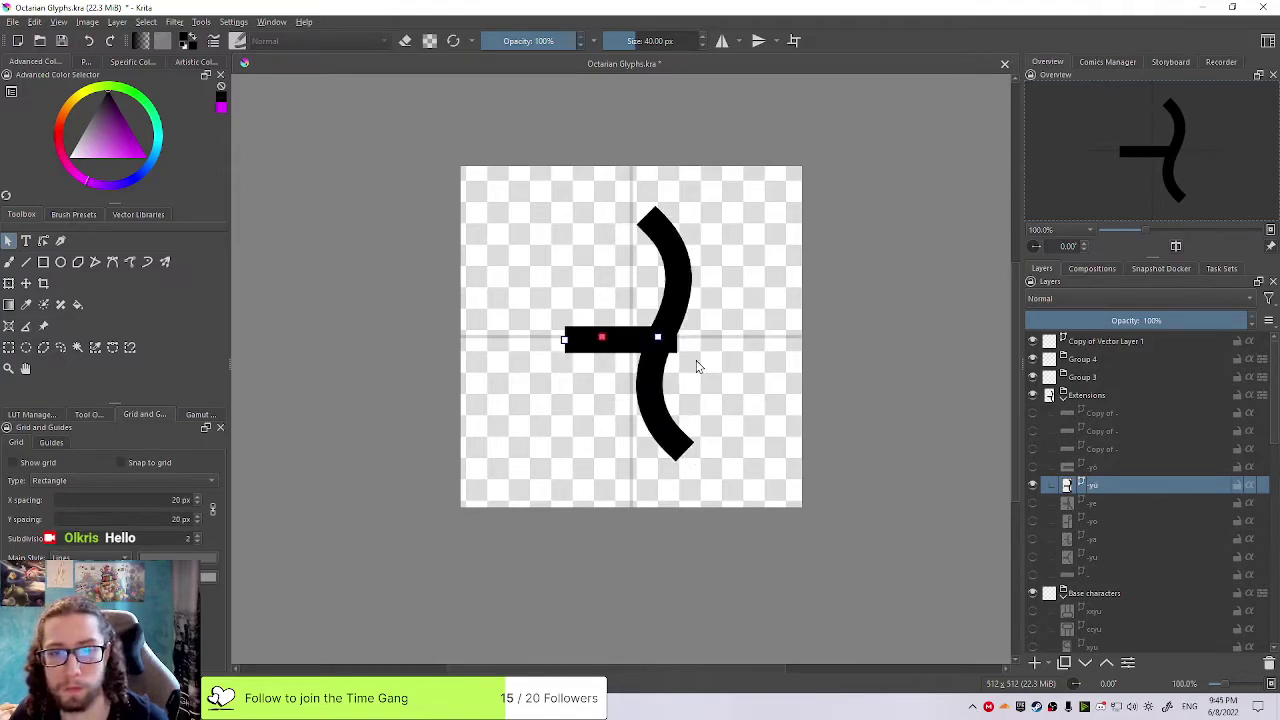
drag(743, 279, 526, 384)
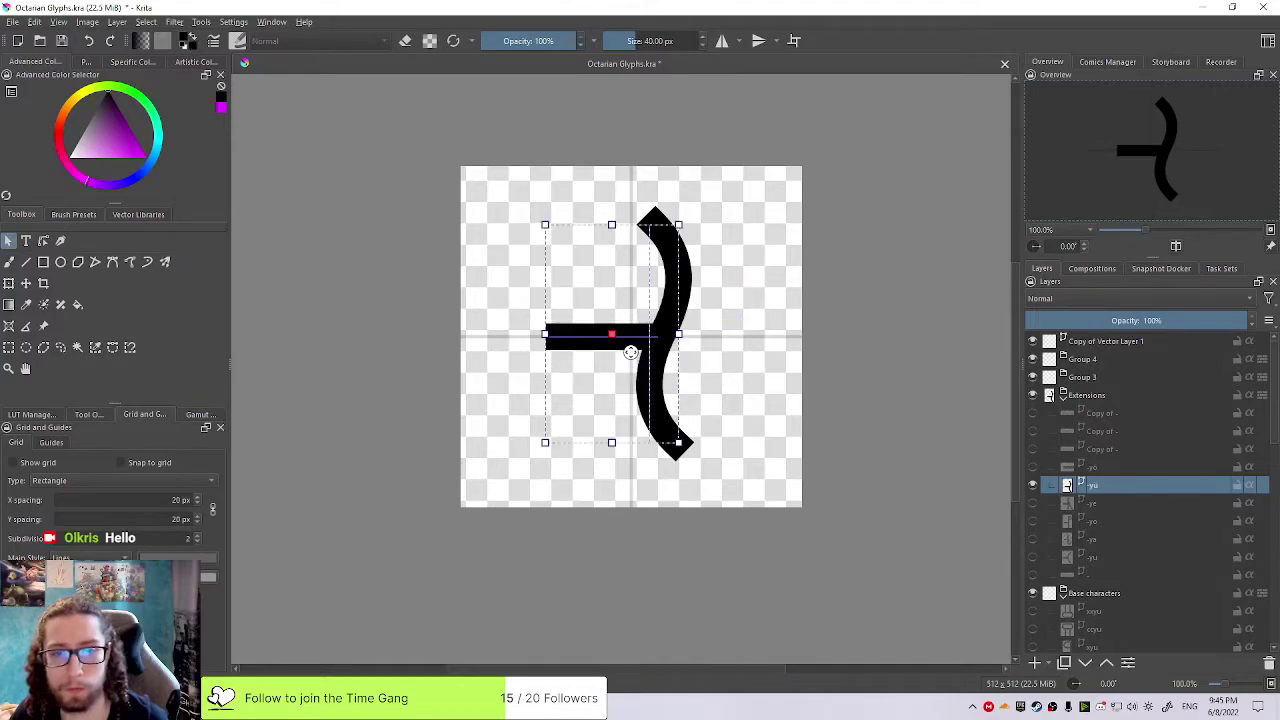
drag(655, 351, 662, 352)
click(777, 354)
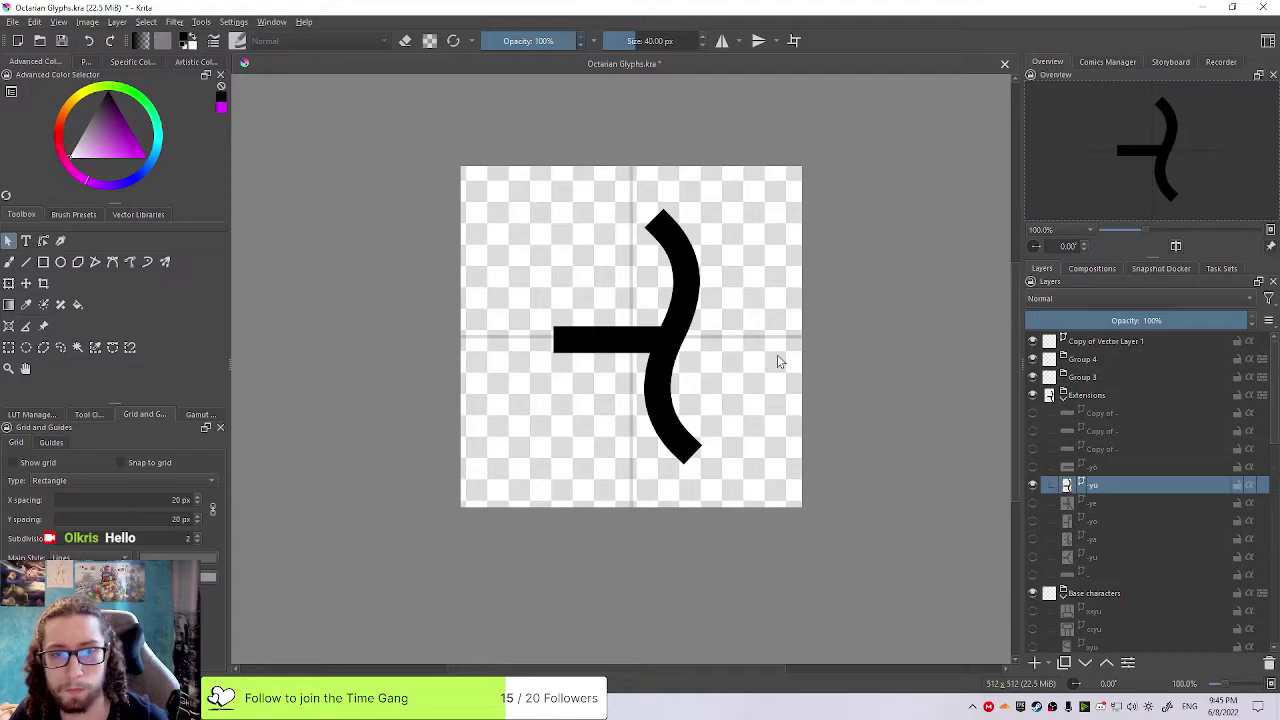
scroll(777, 354, down, 1)
scroll(830, 345, down, 2)
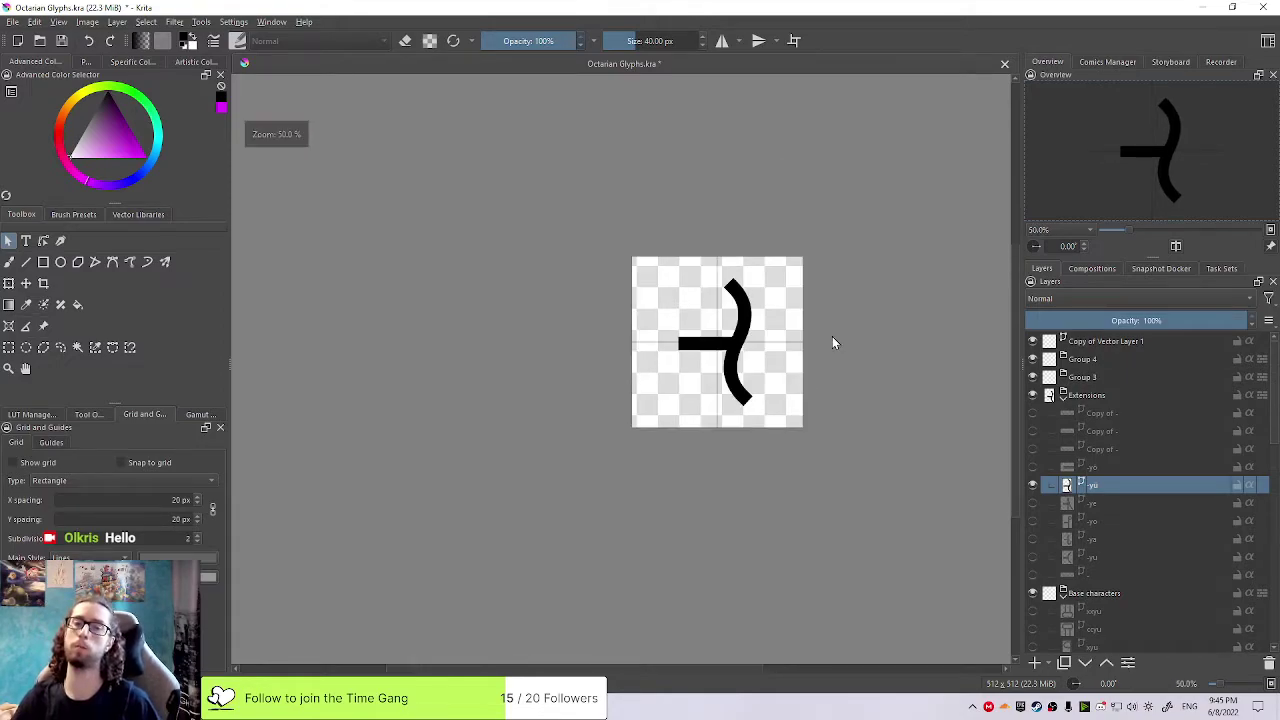
scroll(841, 388, up, 3)
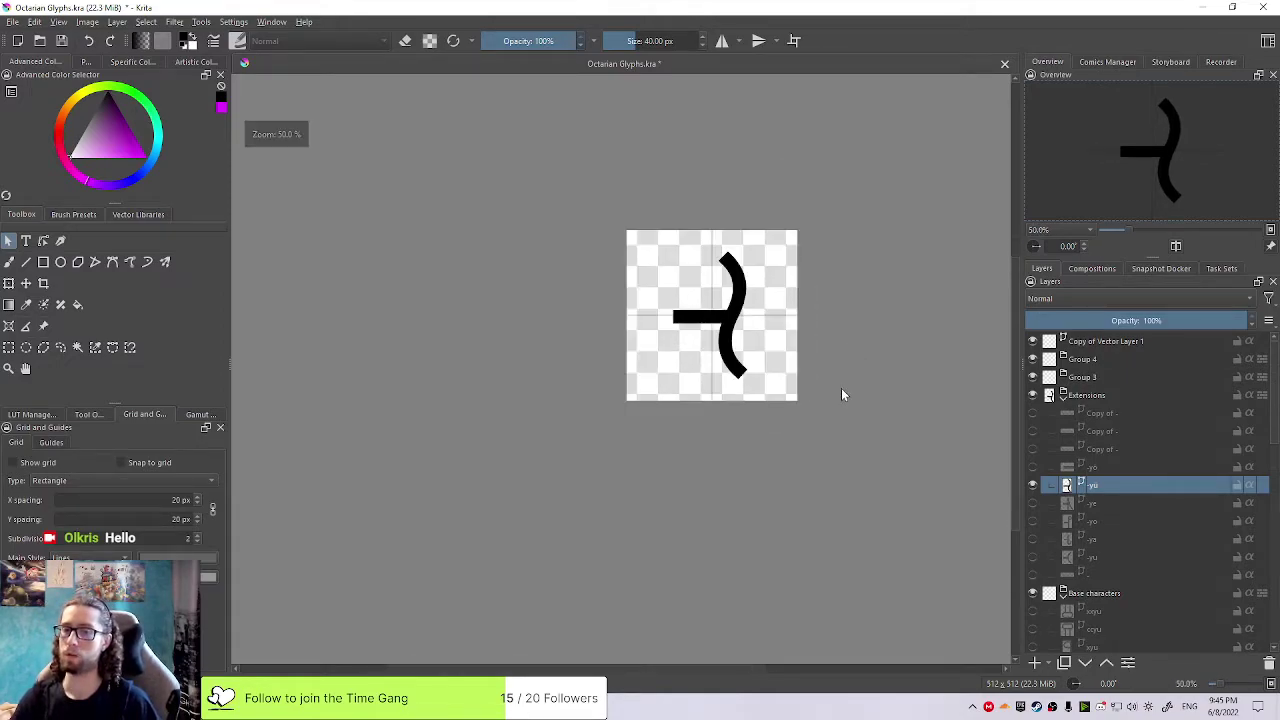
drag(776, 377, 762, 412)
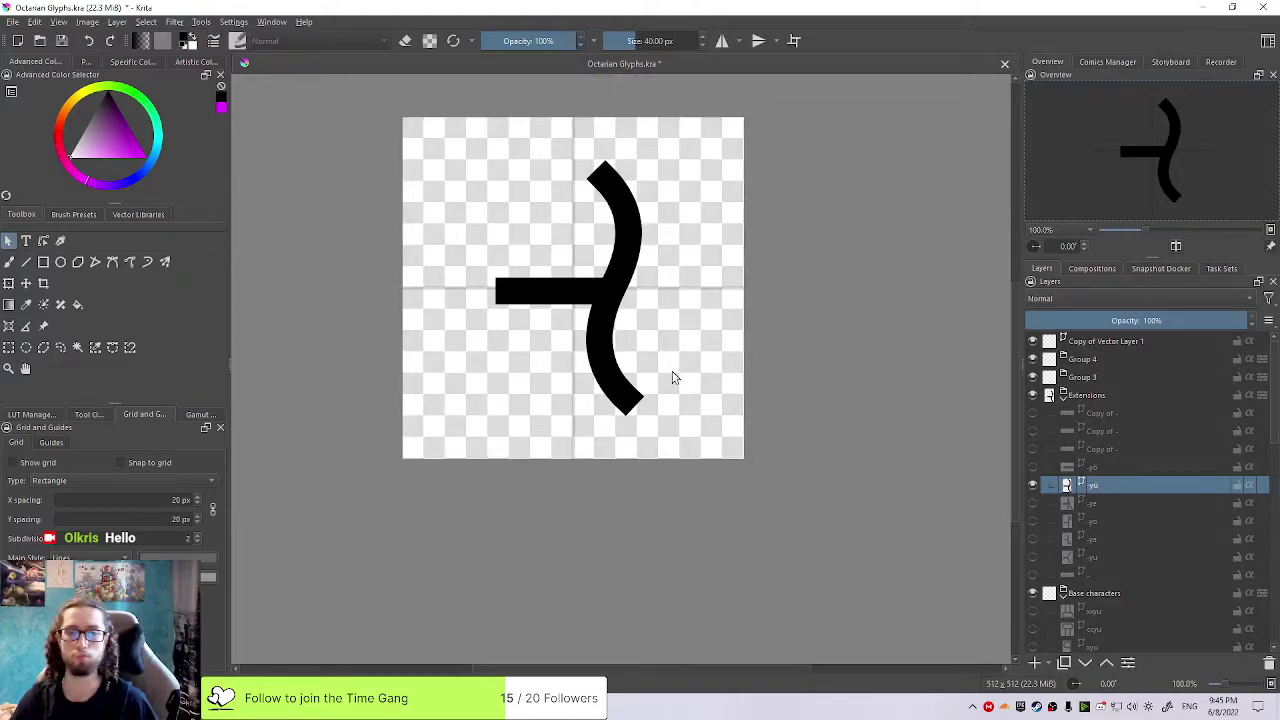
Edit the -yü curve's path so its upper half bows slightly further outward to the right
scroll(673, 372, up, 1)
click(604, 254)
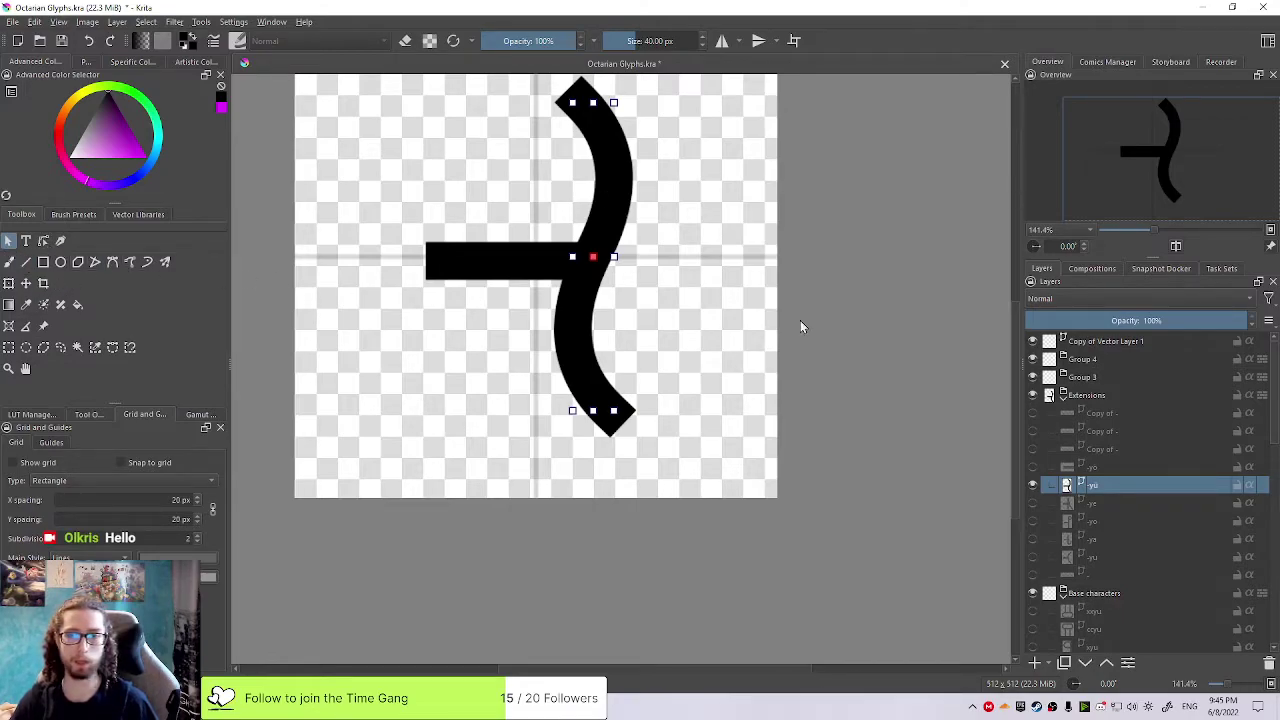
click(1112, 472)
click(1114, 484)
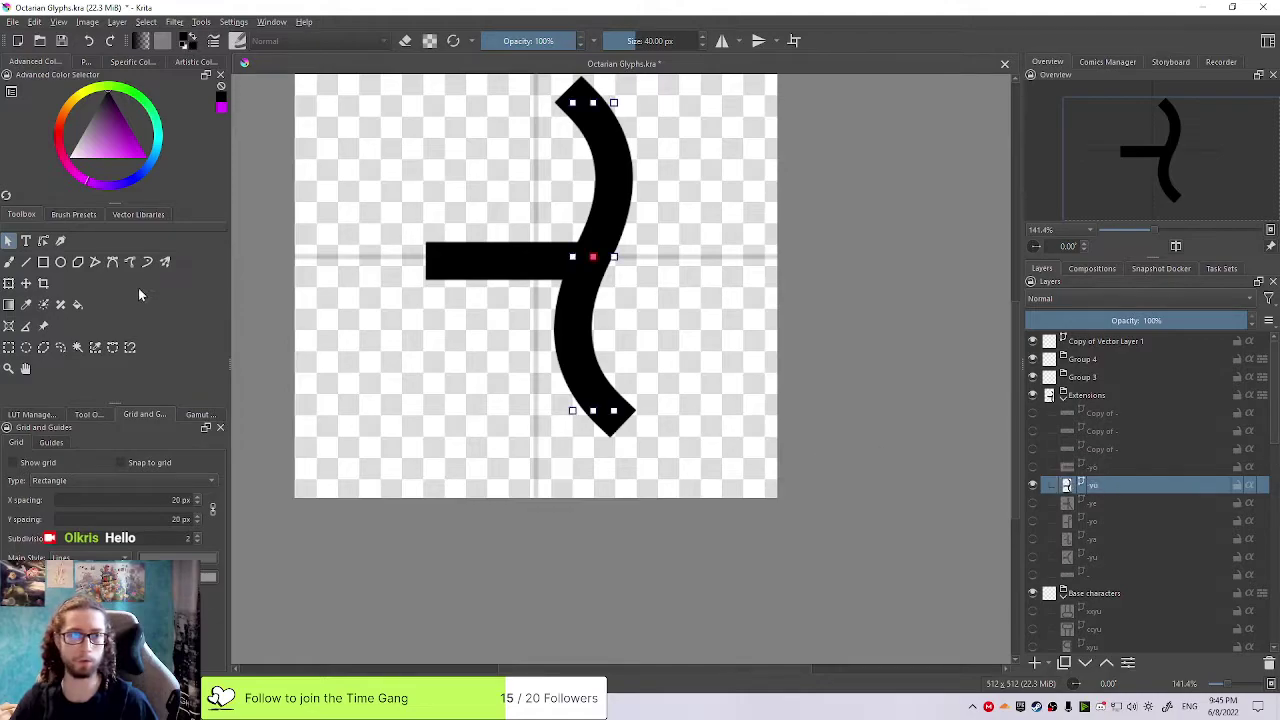
click(43, 242)
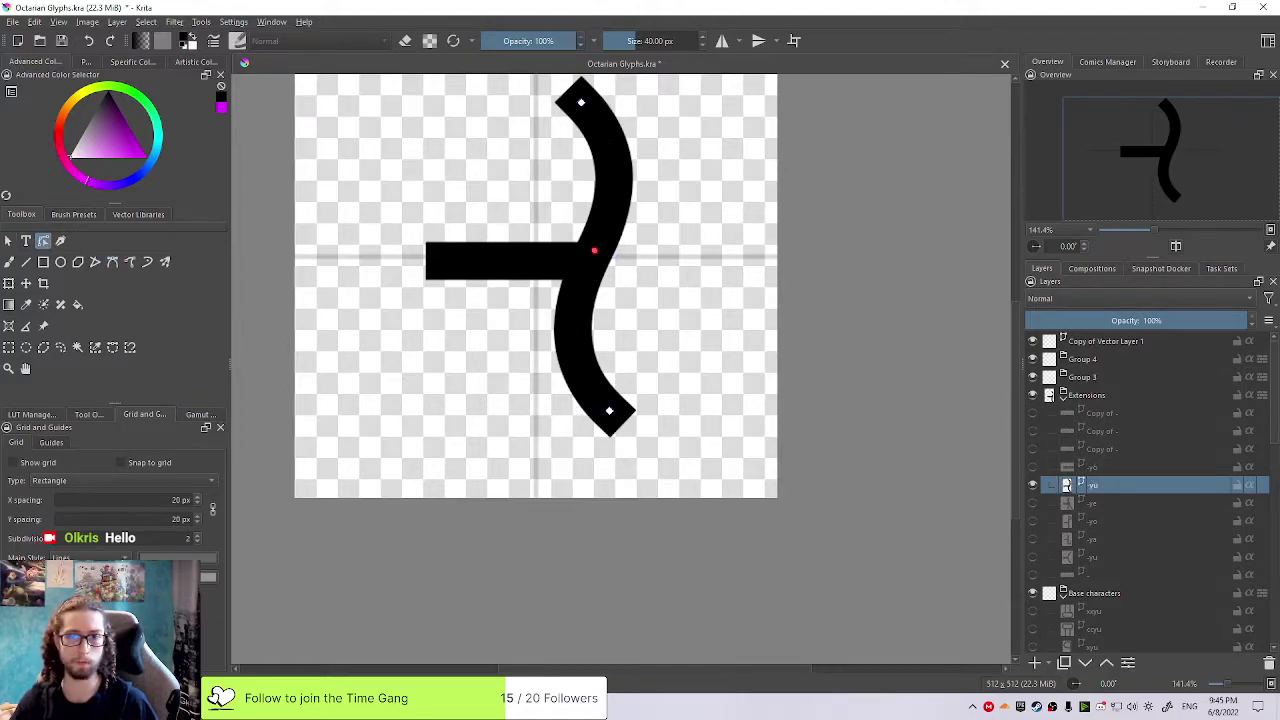
drag(612, 179, 626, 184)
click(800, 199)
scroll(770, 225, down, 2)
drag(737, 251, 673, 348)
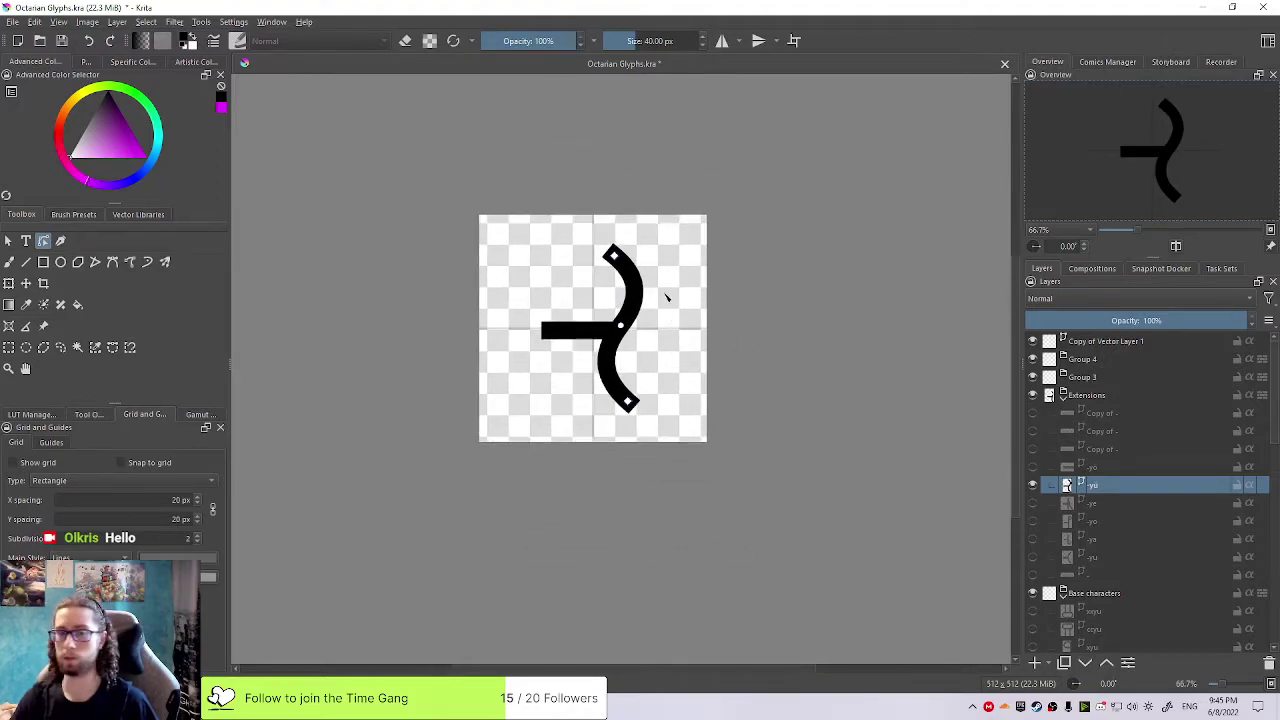
scroll(667, 296, up, 2)
drag(666, 297, 776, 283)
Hide the -yü layer, show and activate -yö, and draw a vertical line along the canvas's vertical centre line
click(1033, 485)
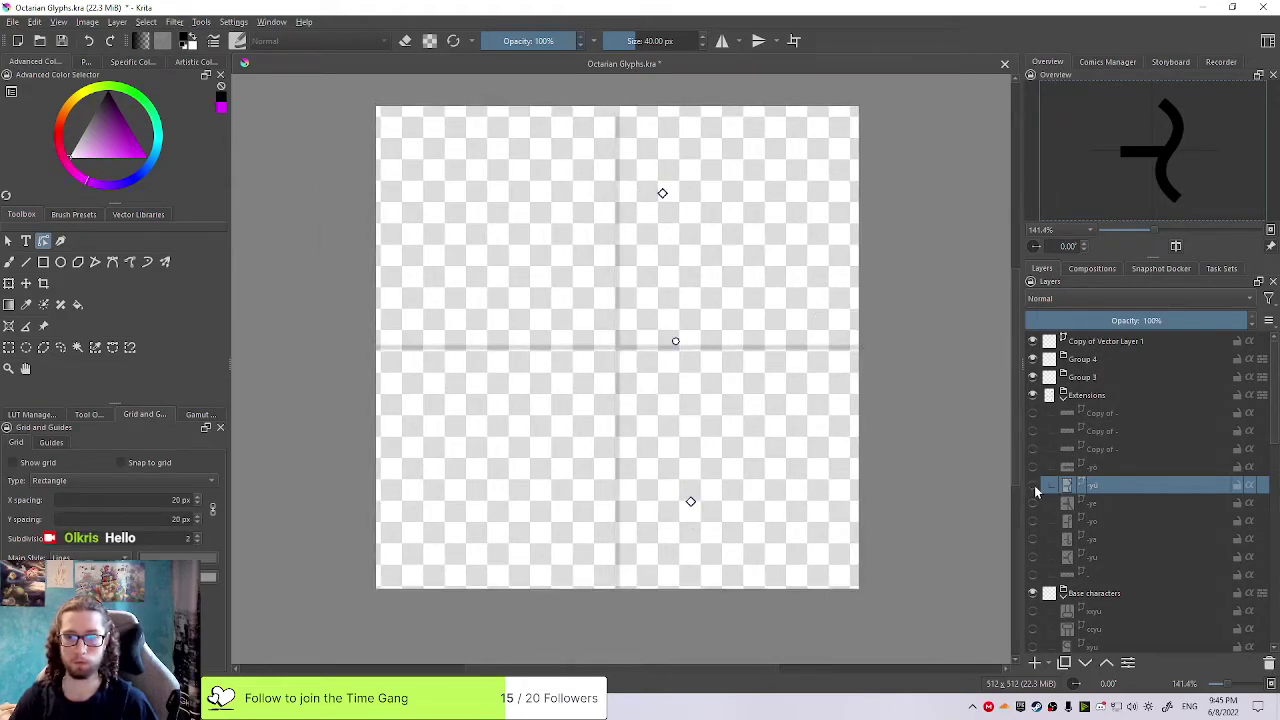
click(1116, 468)
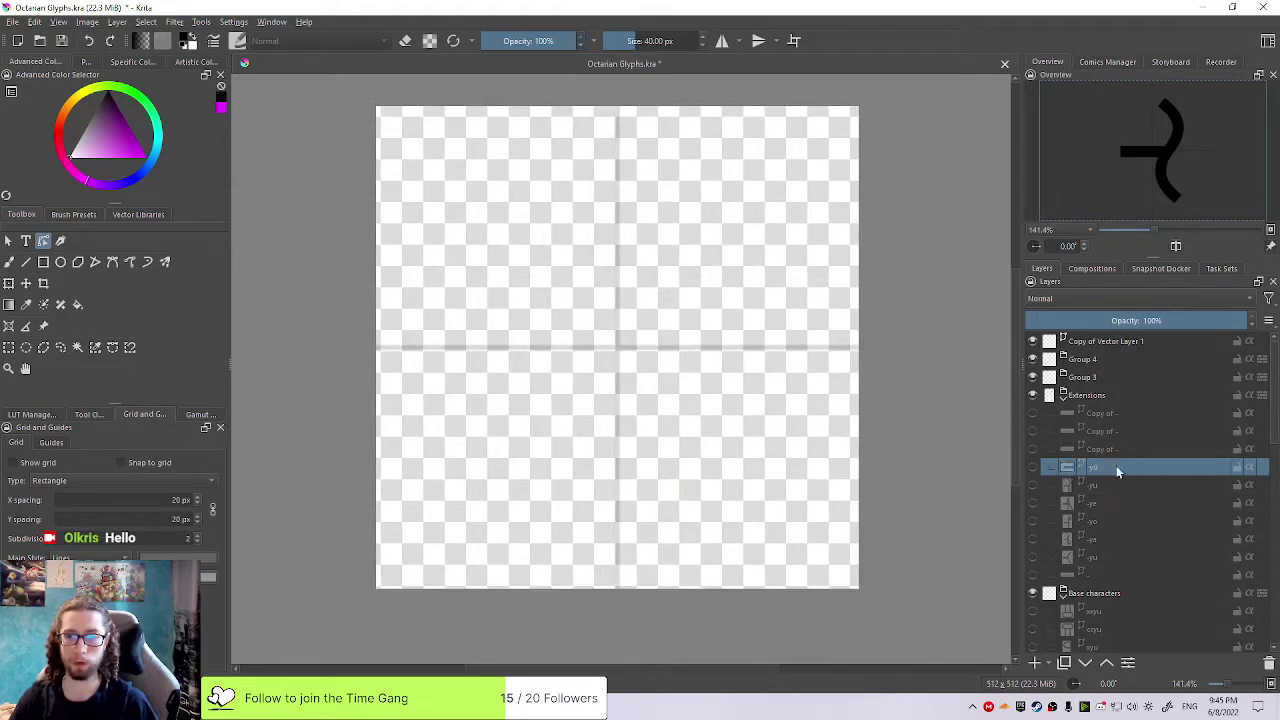
click(1034, 466)
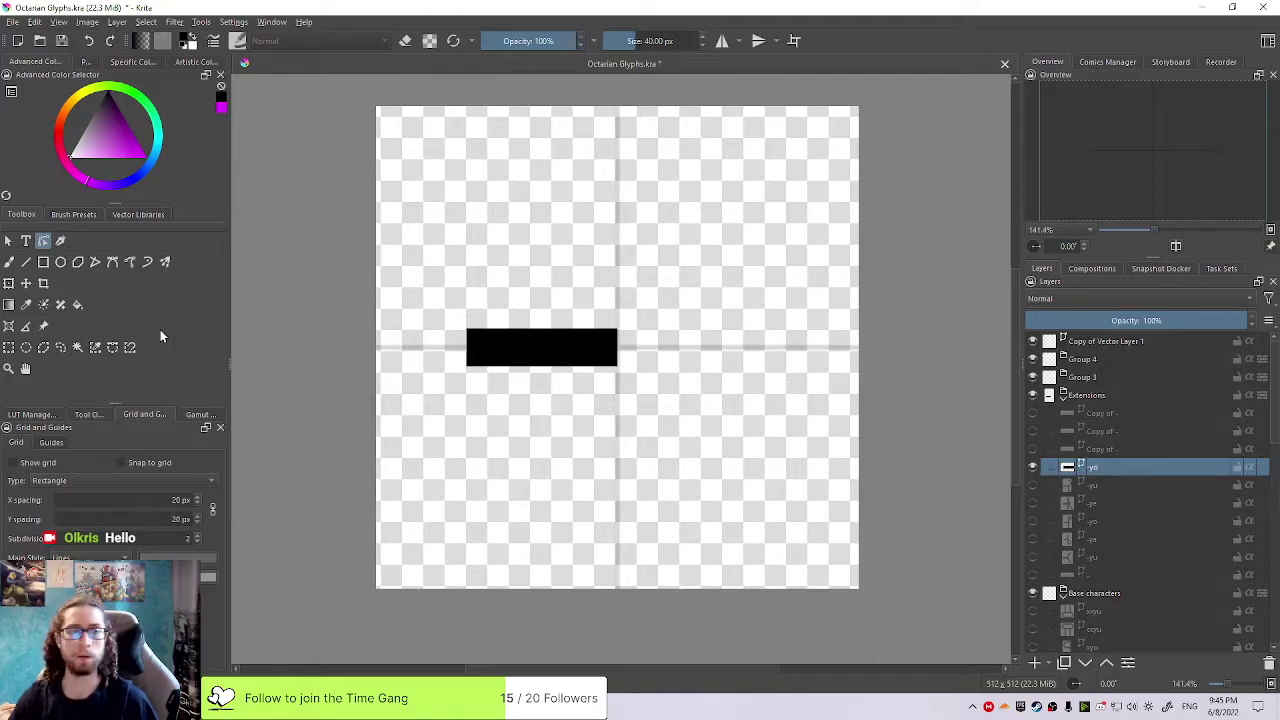
click(26, 262)
drag(619, 191, 614, 517)
Draw two mirrored Bezier curves beside the -yö stem, running from its upper right and lower right towards the middle
click(112, 262)
click(697, 181)
drag(692, 337, 617, 354)
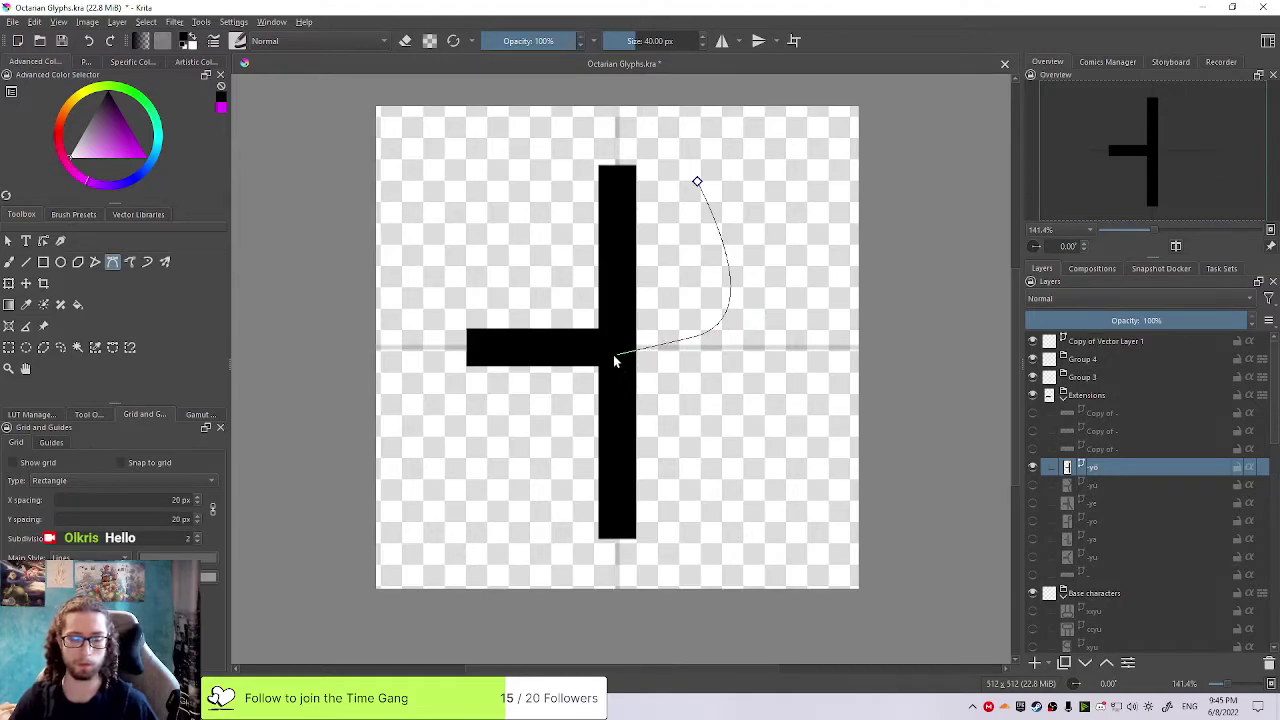
double_click(614, 356)
click(696, 518)
drag(678, 348, 620, 349)
double_click(618, 349)
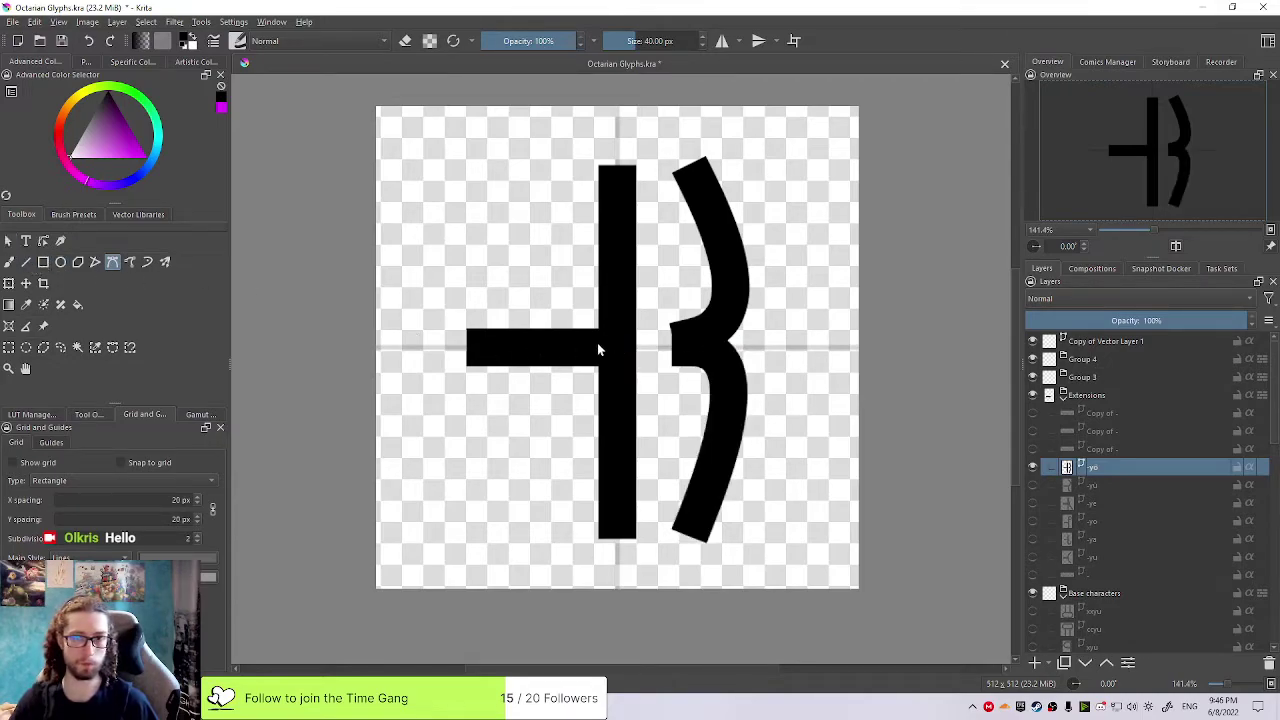
key(Escape)
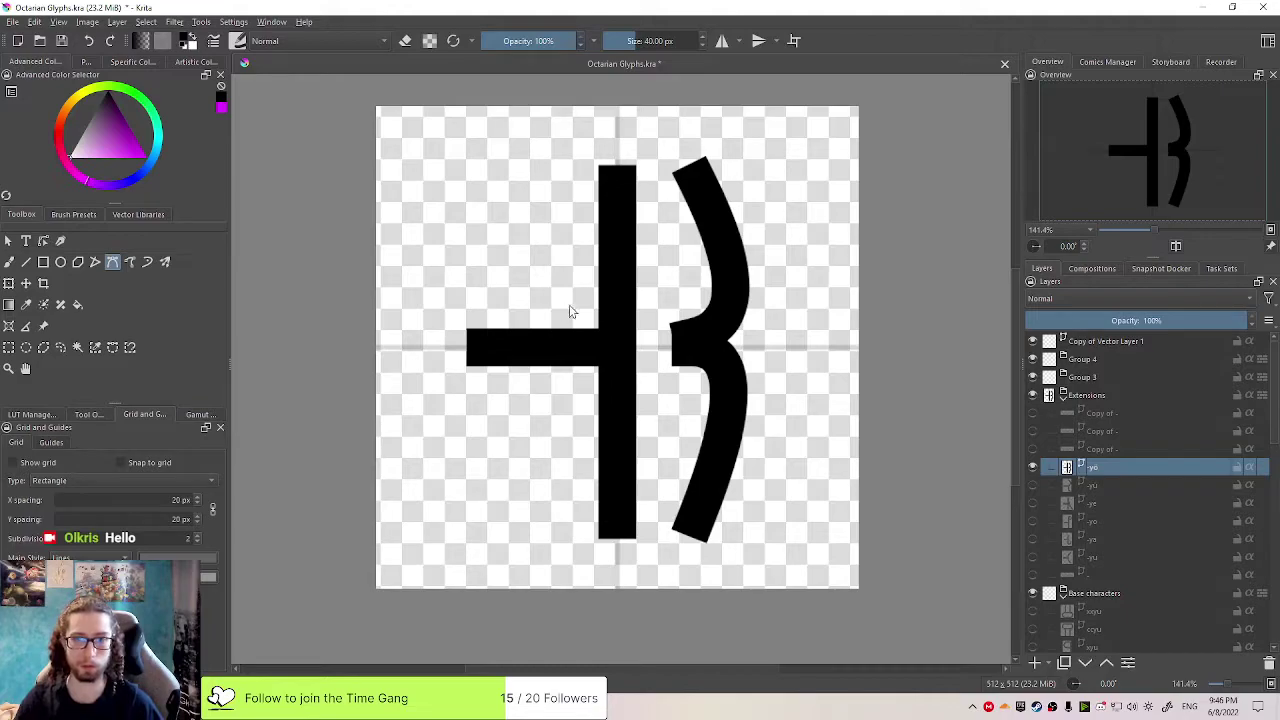
Move the -yö vertical stem slightly up to centre it on the canvas's horizontal centre line
click(8, 241)
click(689, 347)
click(614, 327)
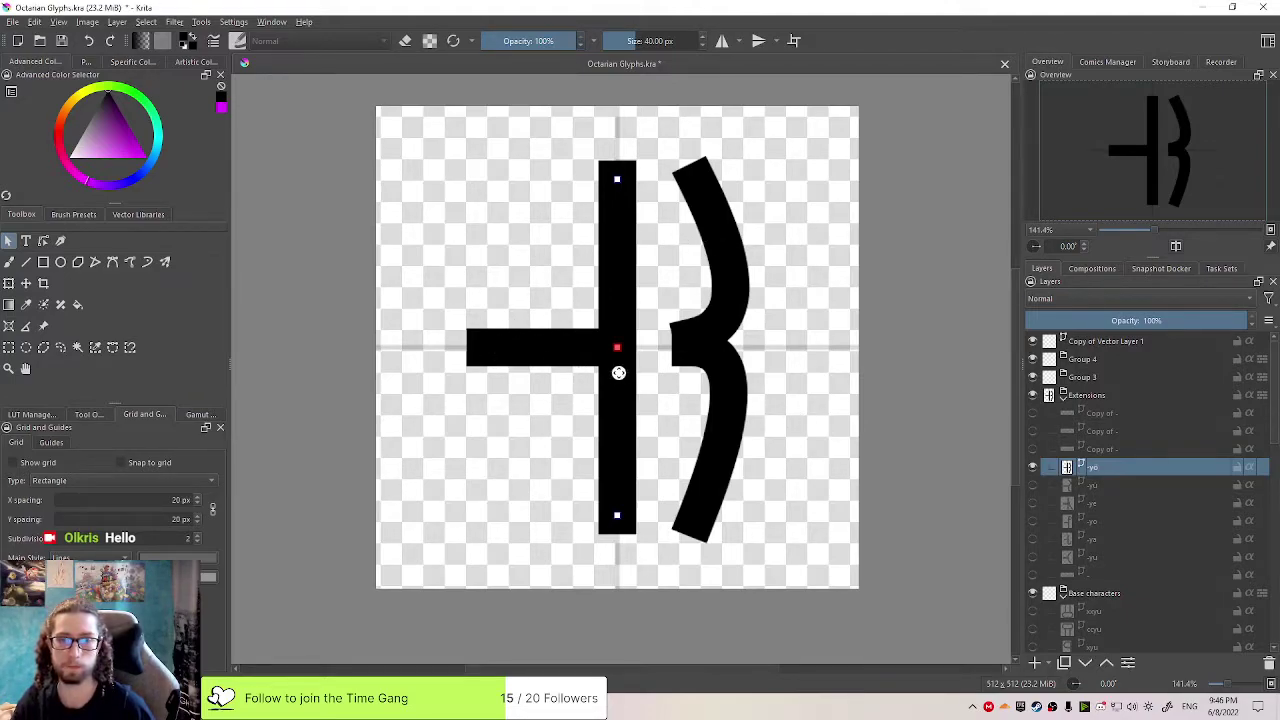
Try to shorten the -yö horizontal bar slightly from its left end
click(550, 364)
drag(468, 347, 473, 347)
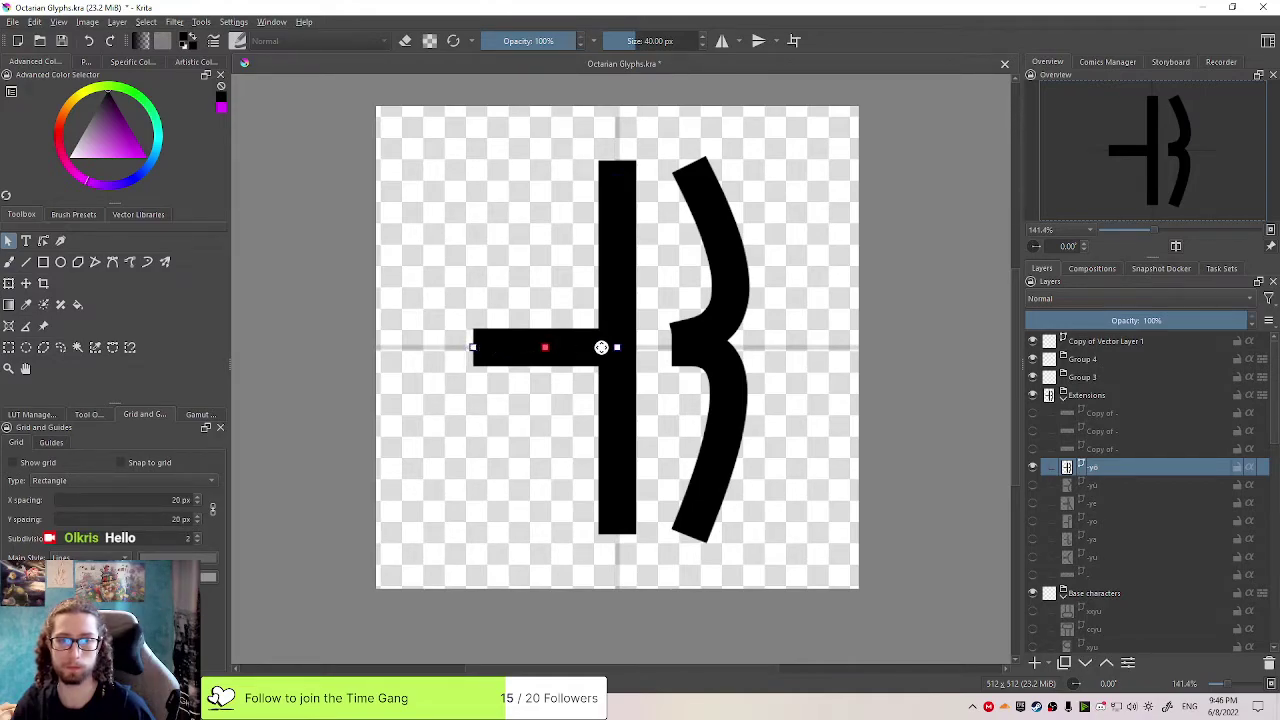
key(ctrl+z)
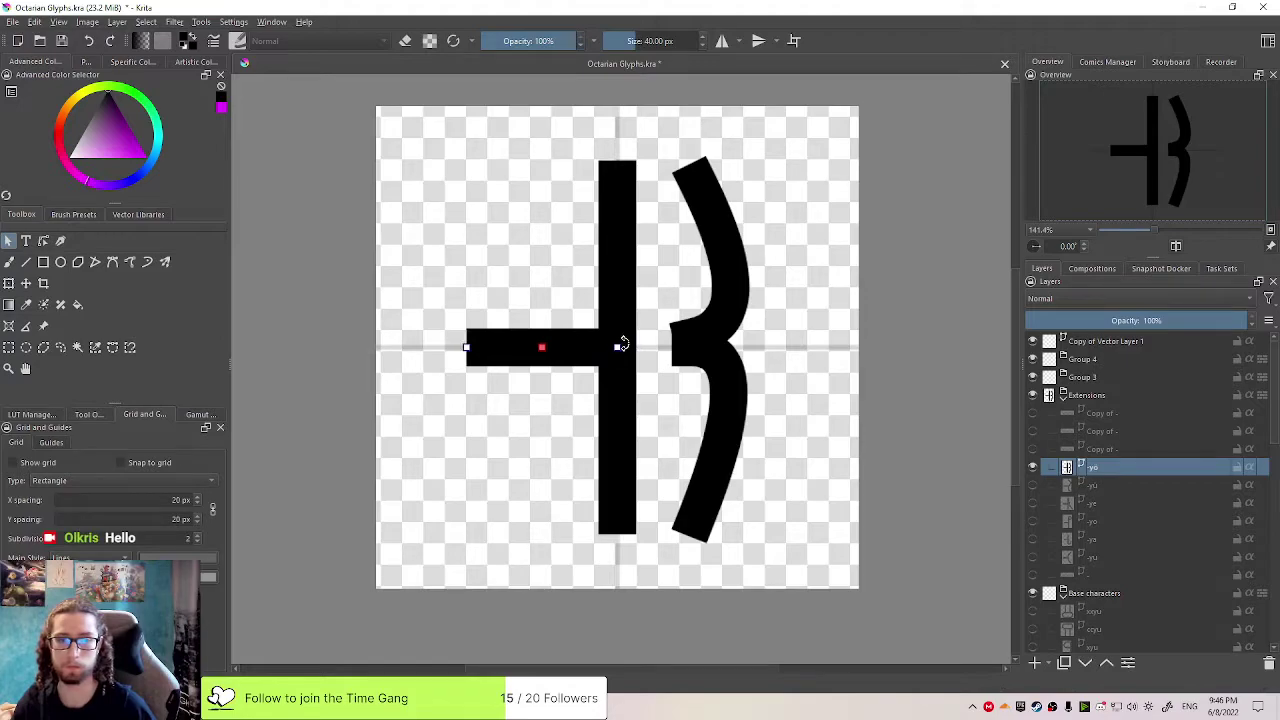
Shorten the -yö vertical stem from its upper end and recentre it on the canvas
click(594, 288)
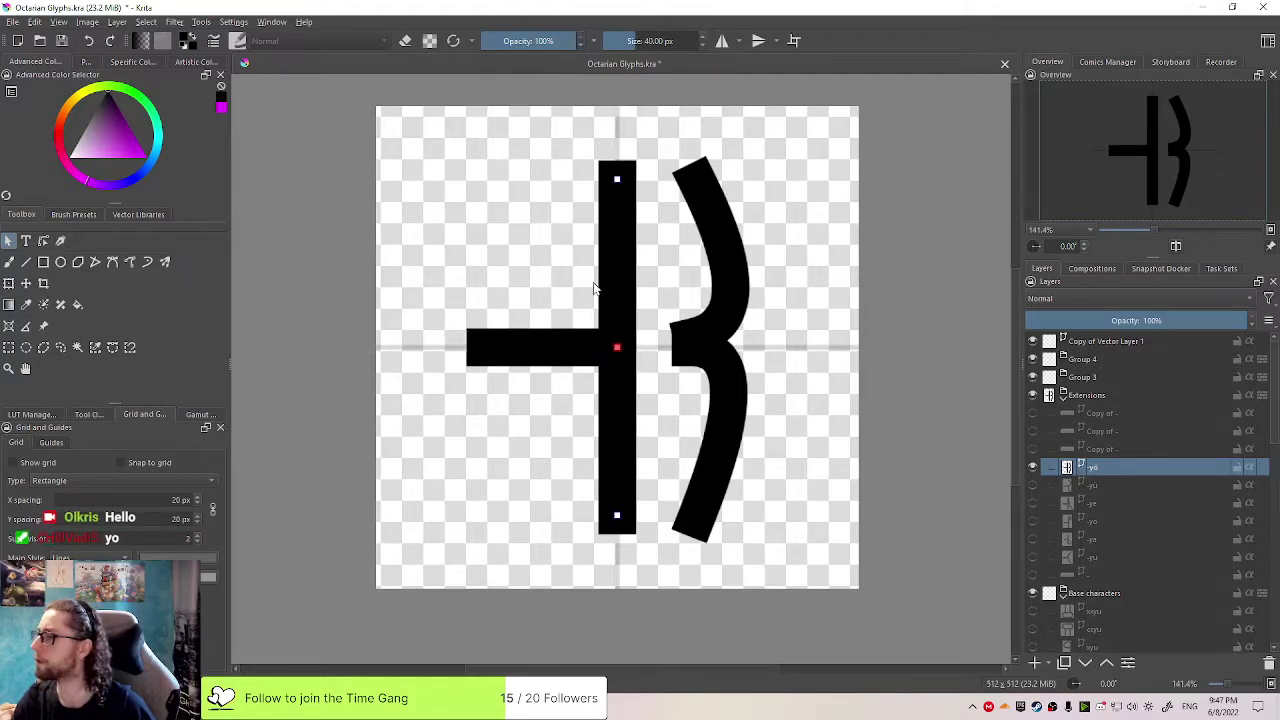
drag(617, 177, 617, 192)
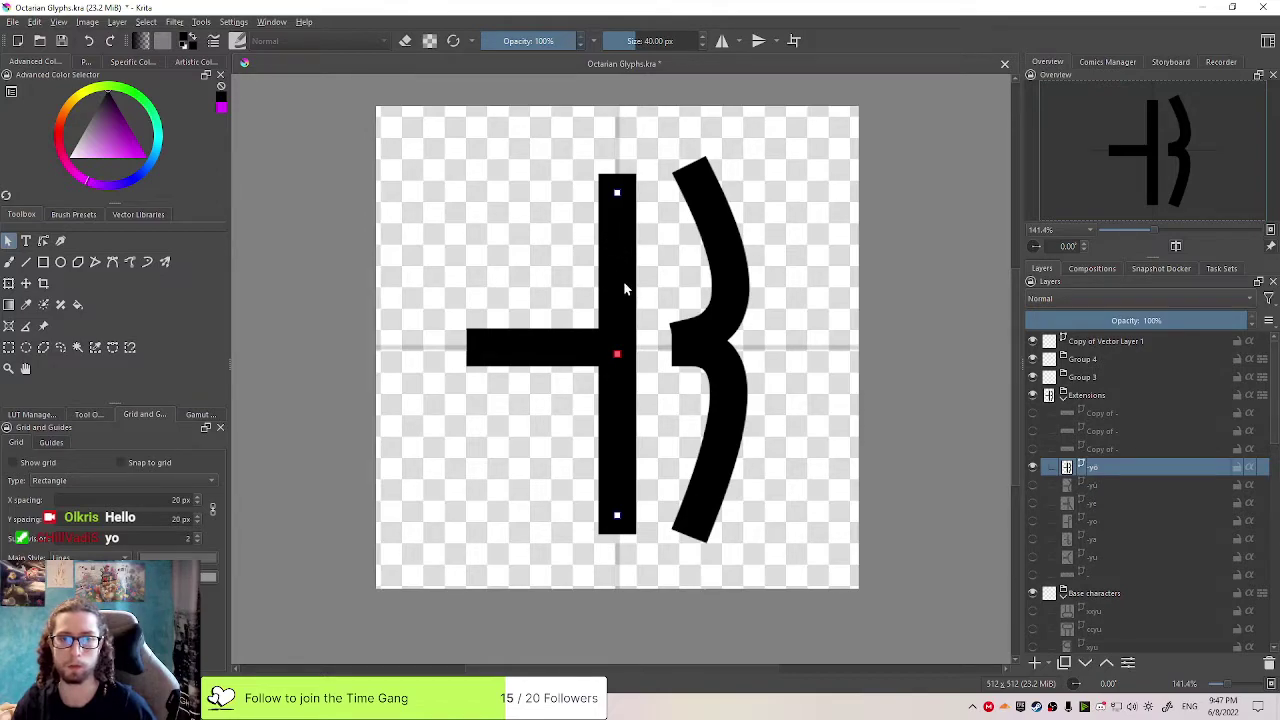
mouse_move(618, 371)
mouse_down()
mouse_move(612, 338)
mouse_move(616, 362)
mouse_up()
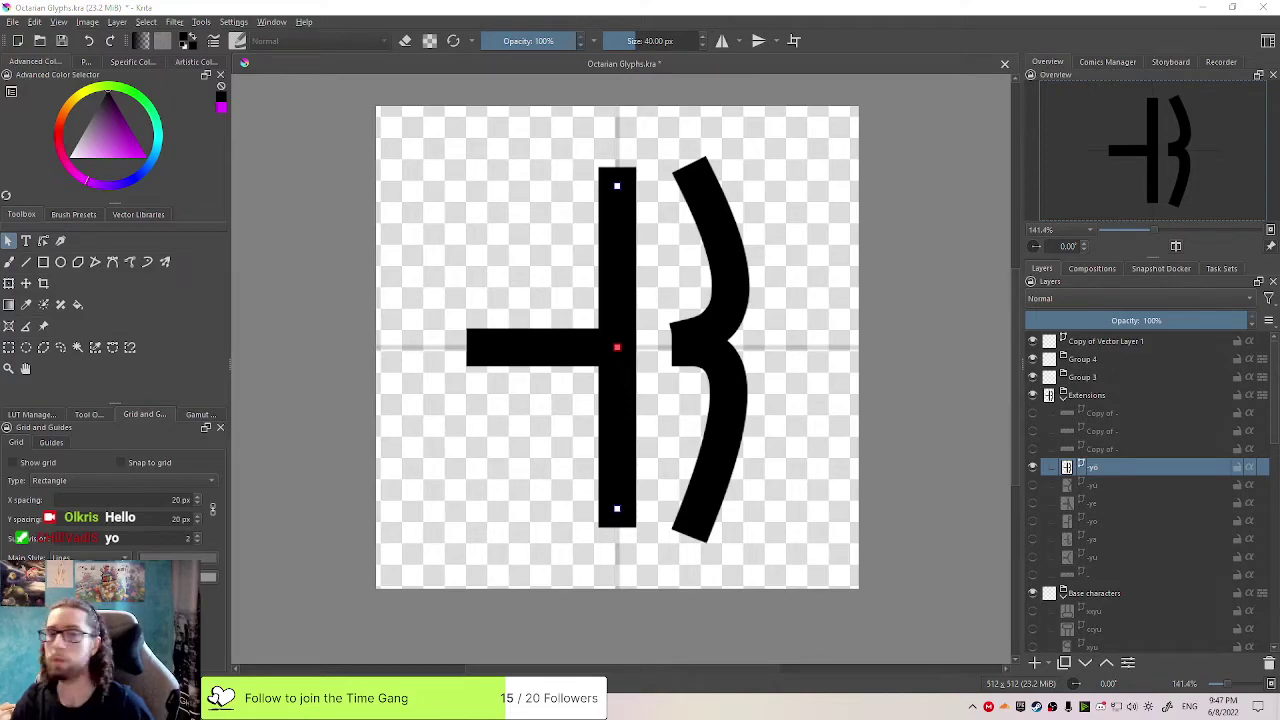
drag(616, 282, 617, 283)
Move the lower -yö curve's inner node onto the stem at the horizontal bar, and shift its bottom end slightly up and inward
click(736, 314)
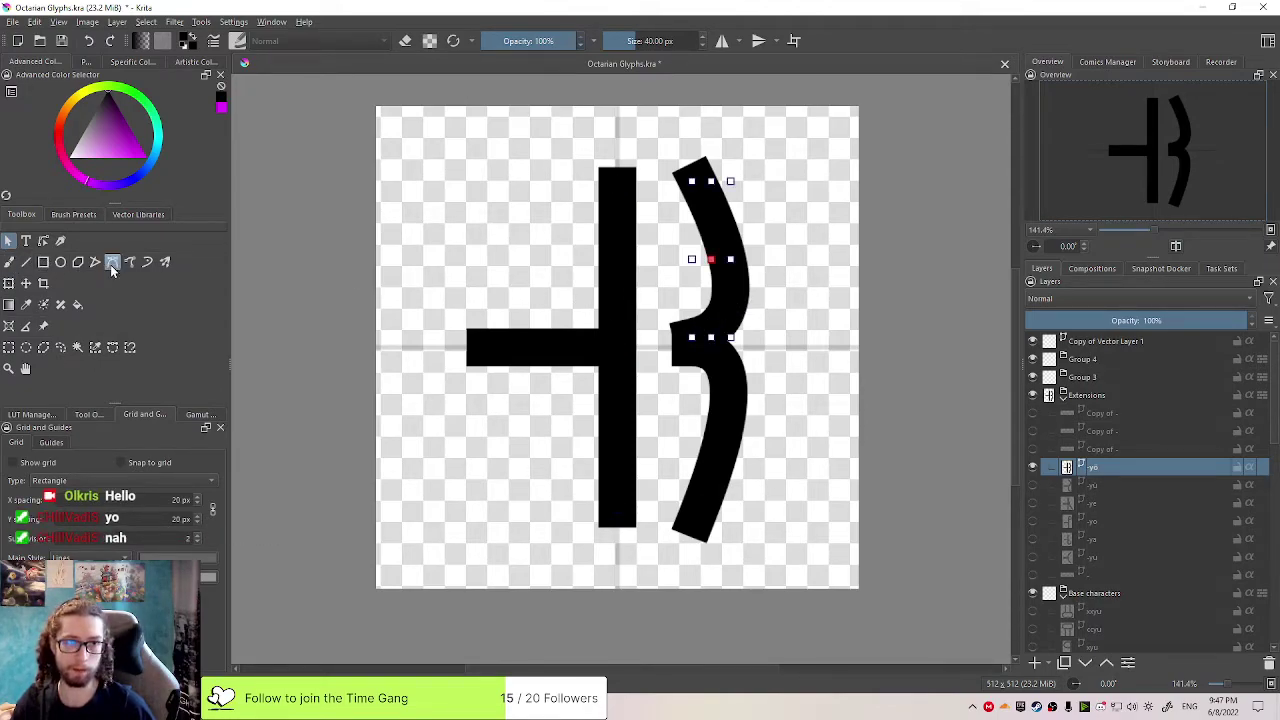
click(780, 331)
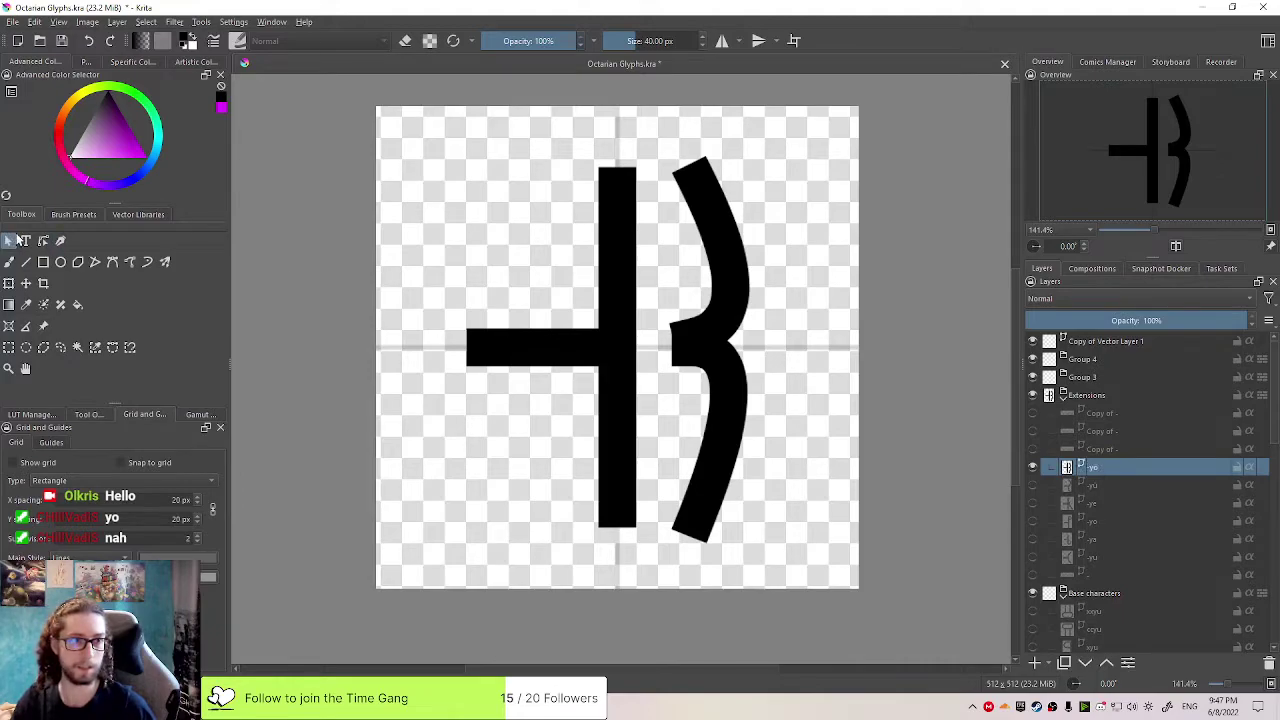
click(42, 242)
click(725, 400)
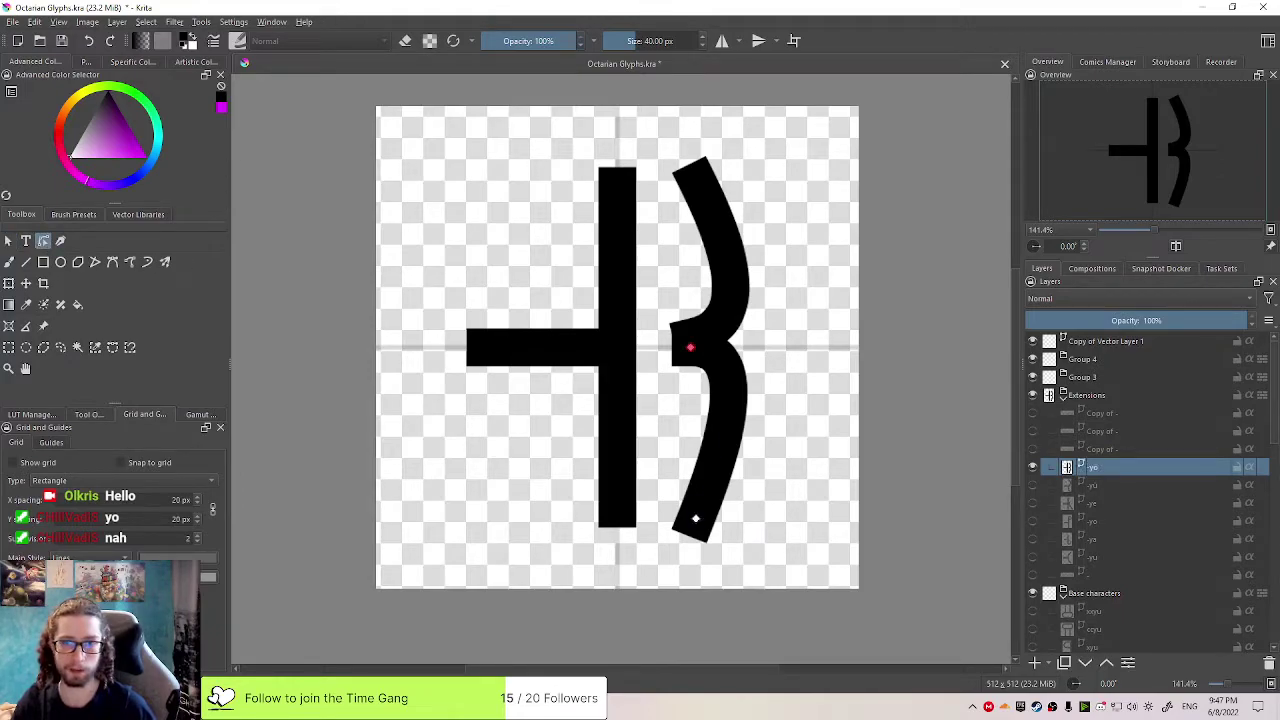
drag(690, 347, 617, 347)
drag(695, 518, 691, 508)
Attach the upper -yö curve's inner node to the stem just above the horizontal bar and raise its curve handle slightly
click(703, 335)
drag(691, 337, 617, 326)
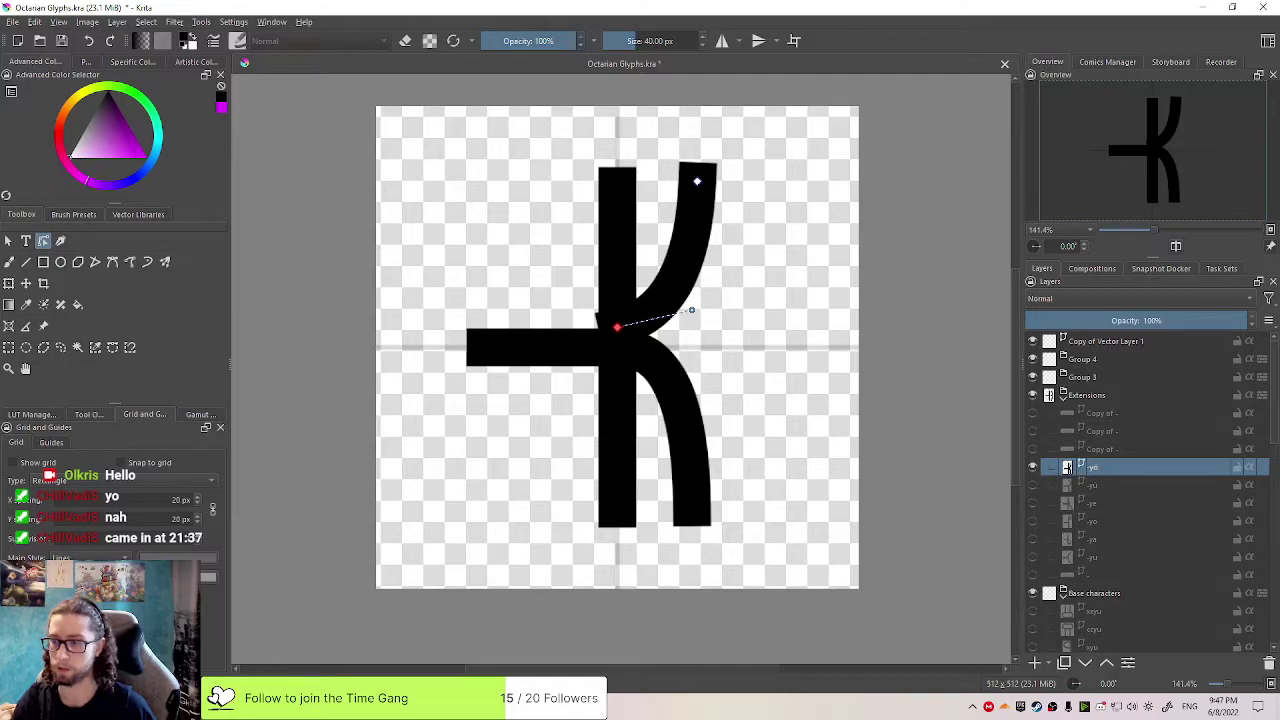
drag(691, 310, 691, 305)
drag(617, 323, 617, 312)
Raise the inner nodes of both -yö curves along the stem and adjust the upper curve's handle
click(657, 356)
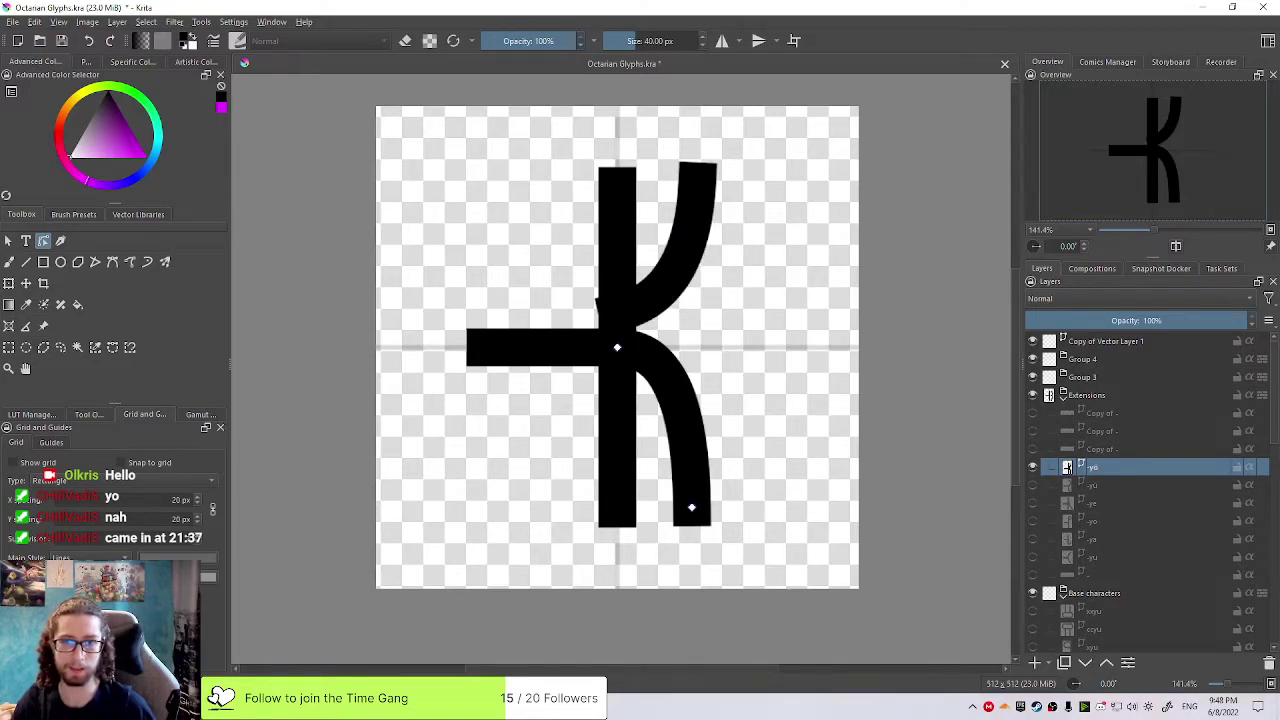
drag(617, 347, 617, 311)
click(682, 264)
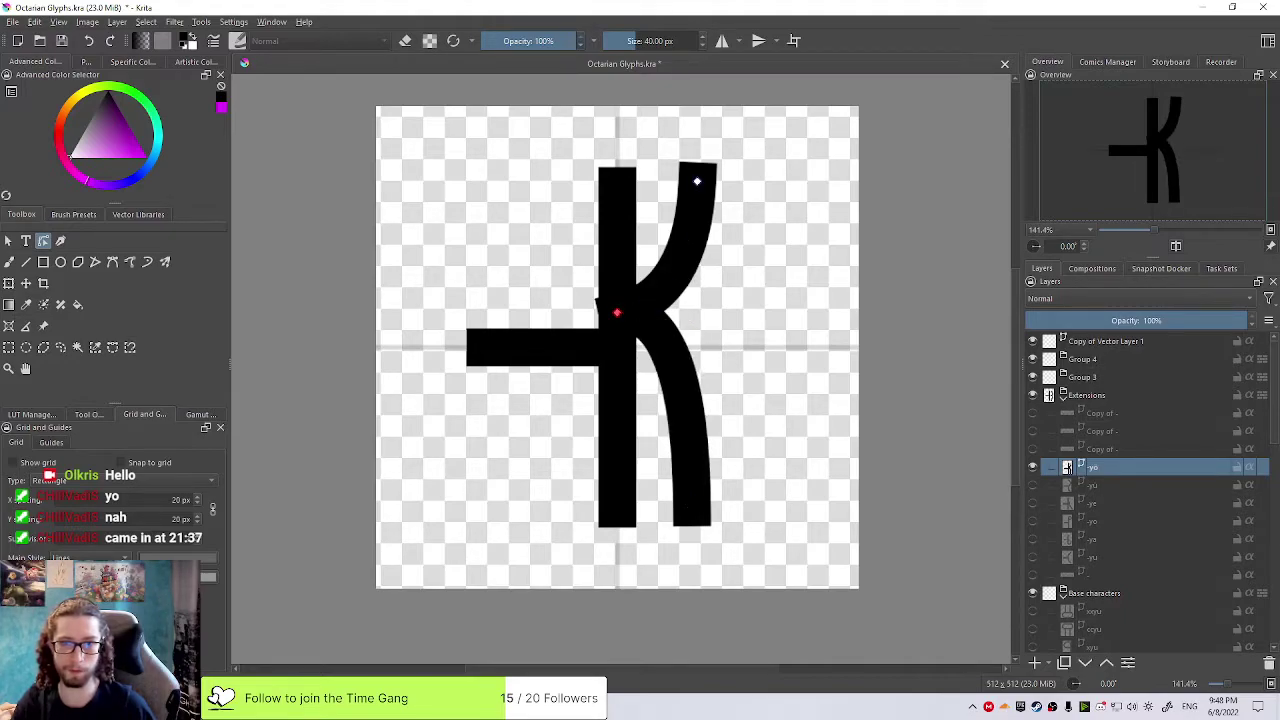
drag(617, 312, 617, 304)
drag(691, 288, 703, 304)
Raise the lower -yö curve's inner node to meet the upper curve's node, and level the upper curve's handle horizontally
scroll(655, 298, up, 2)
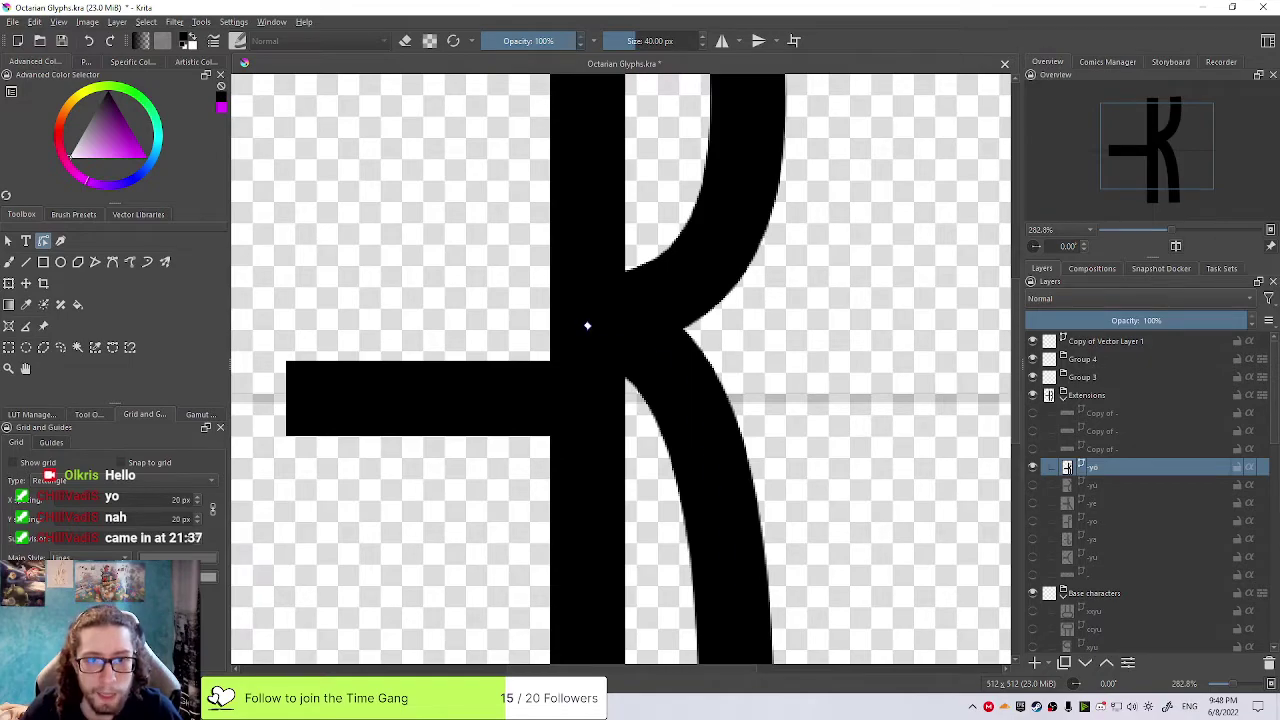
drag(587, 325, 587, 311)
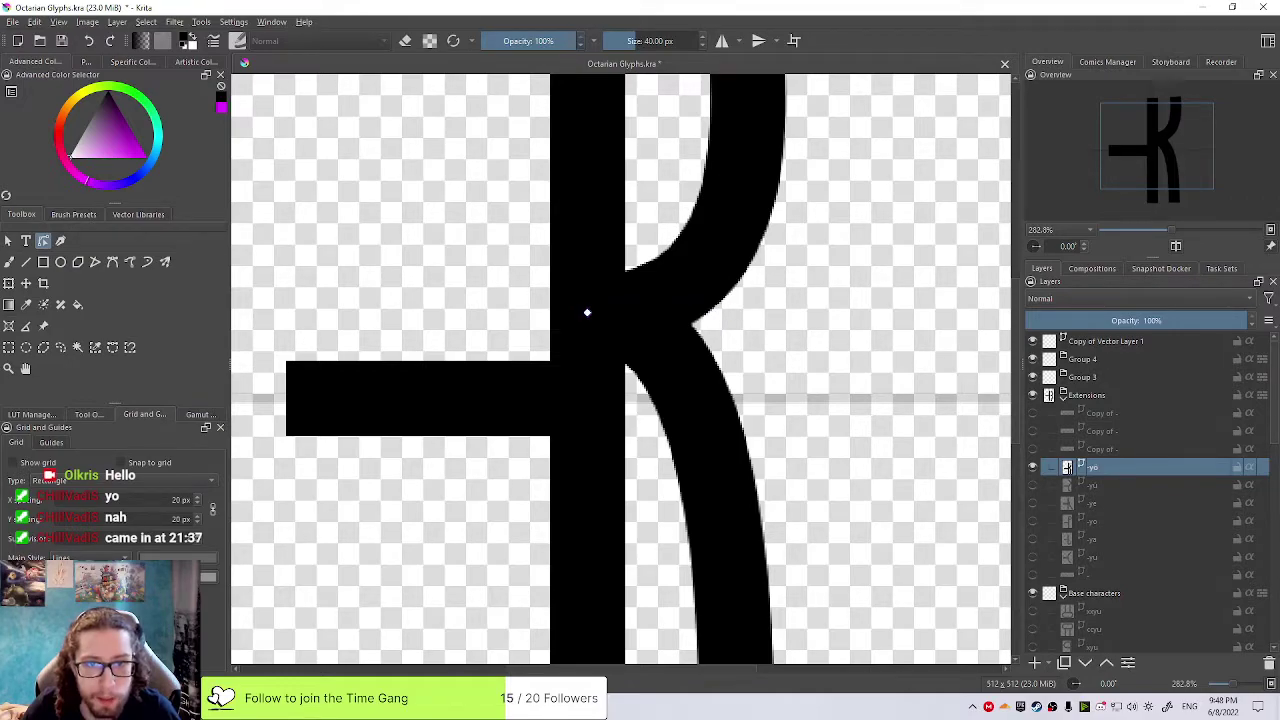
scroll(671, 301, down, 1)
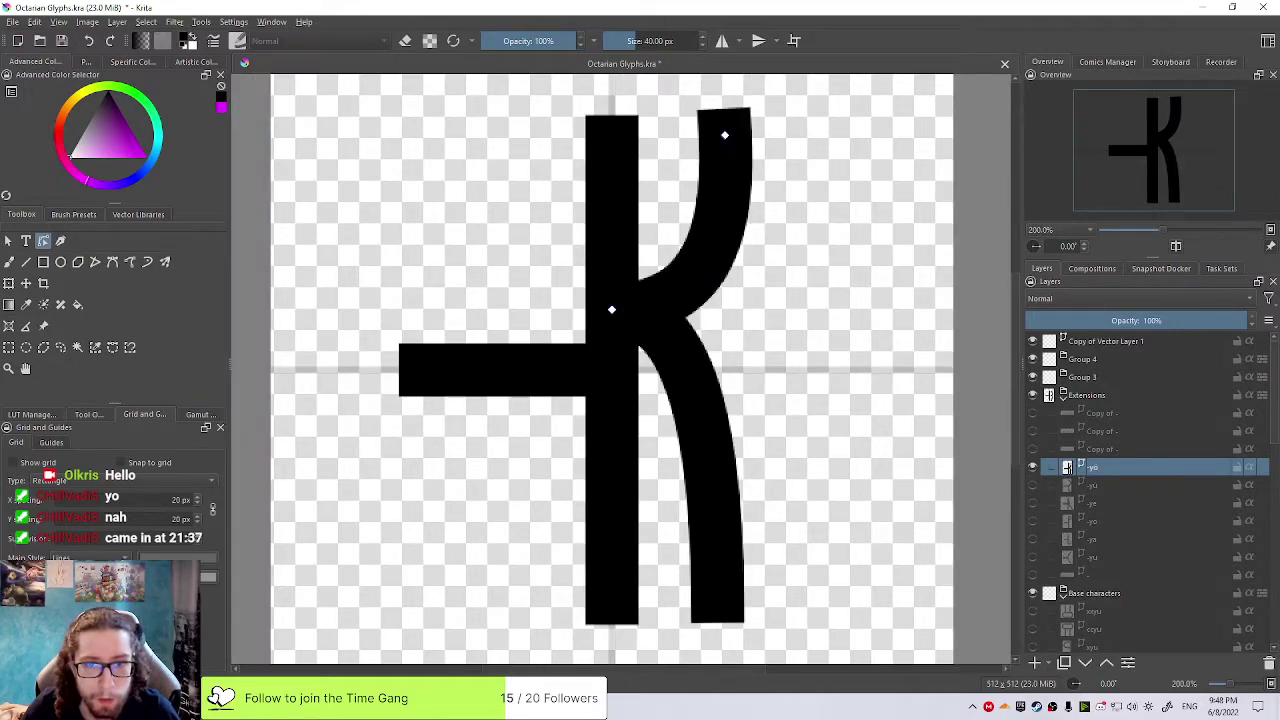
click(611, 309)
drag(734, 310, 692, 332)
scroll(739, 271, up, 1)
scroll(691, 331, down, 4)
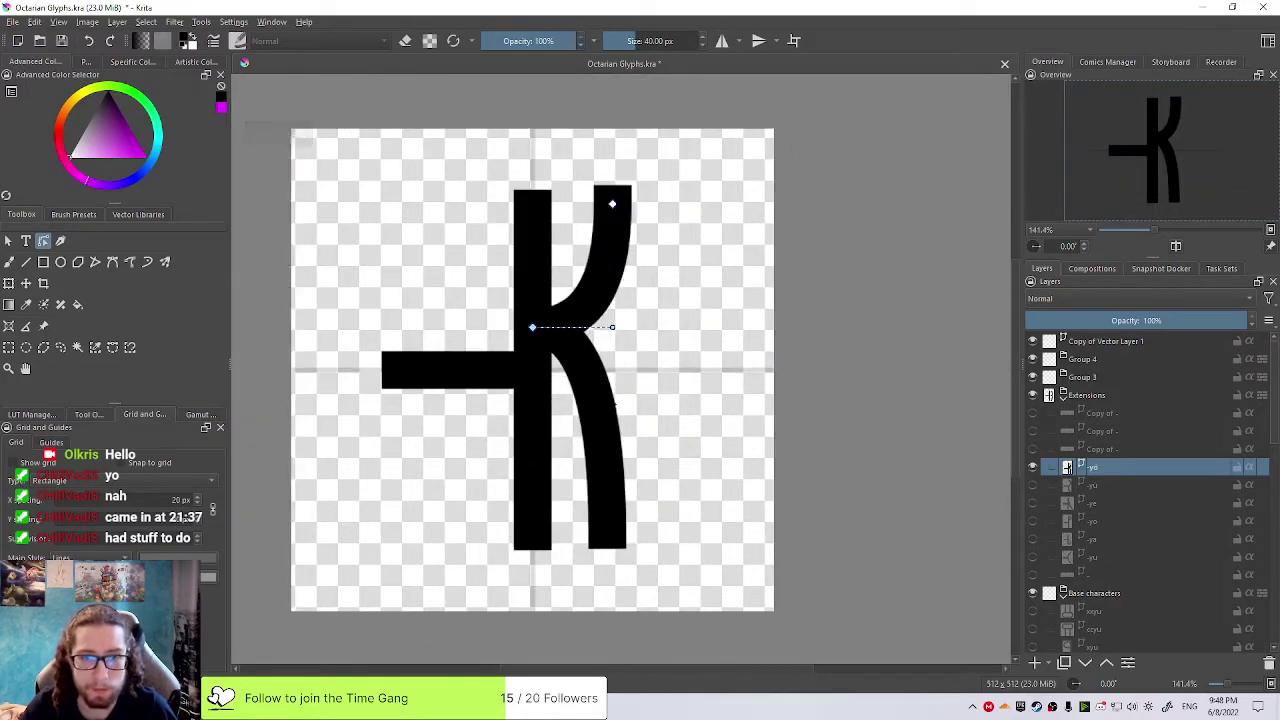
click(607, 530)
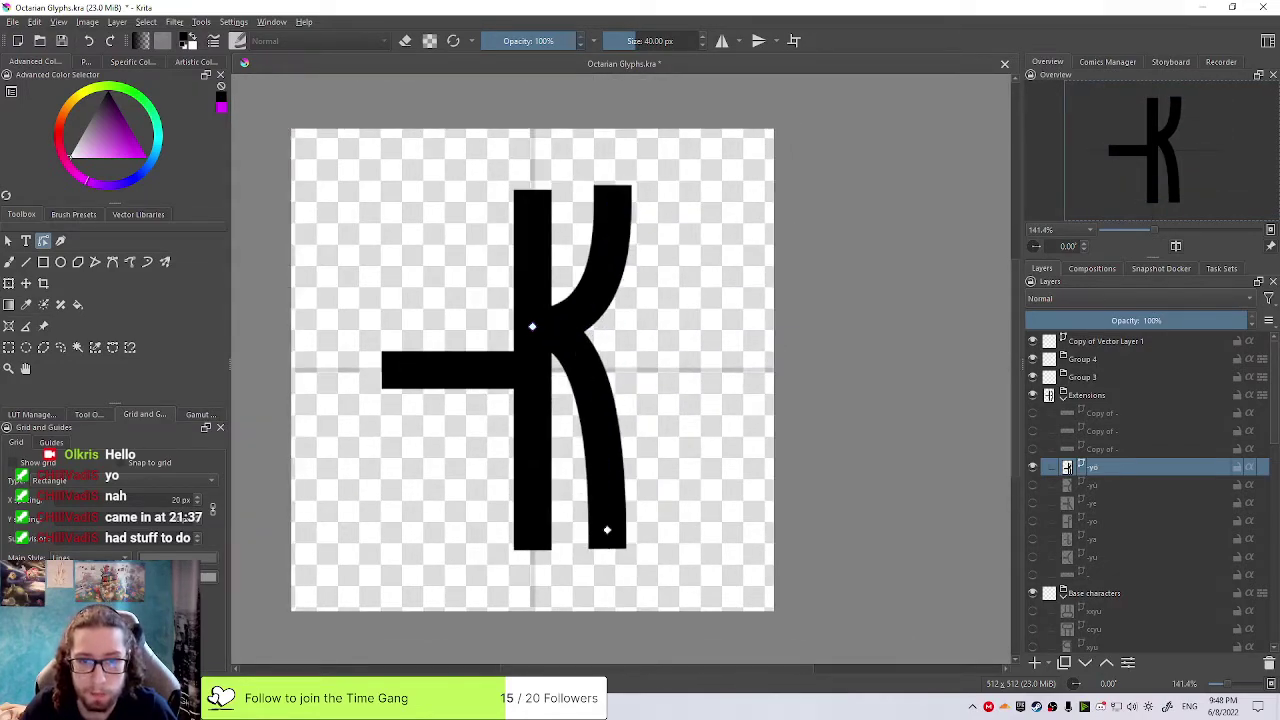
Nudge the lower -yö curve's bottom end slightly inward and move the upper curve's top end closer to the stem
drag(607, 530, 606, 530)
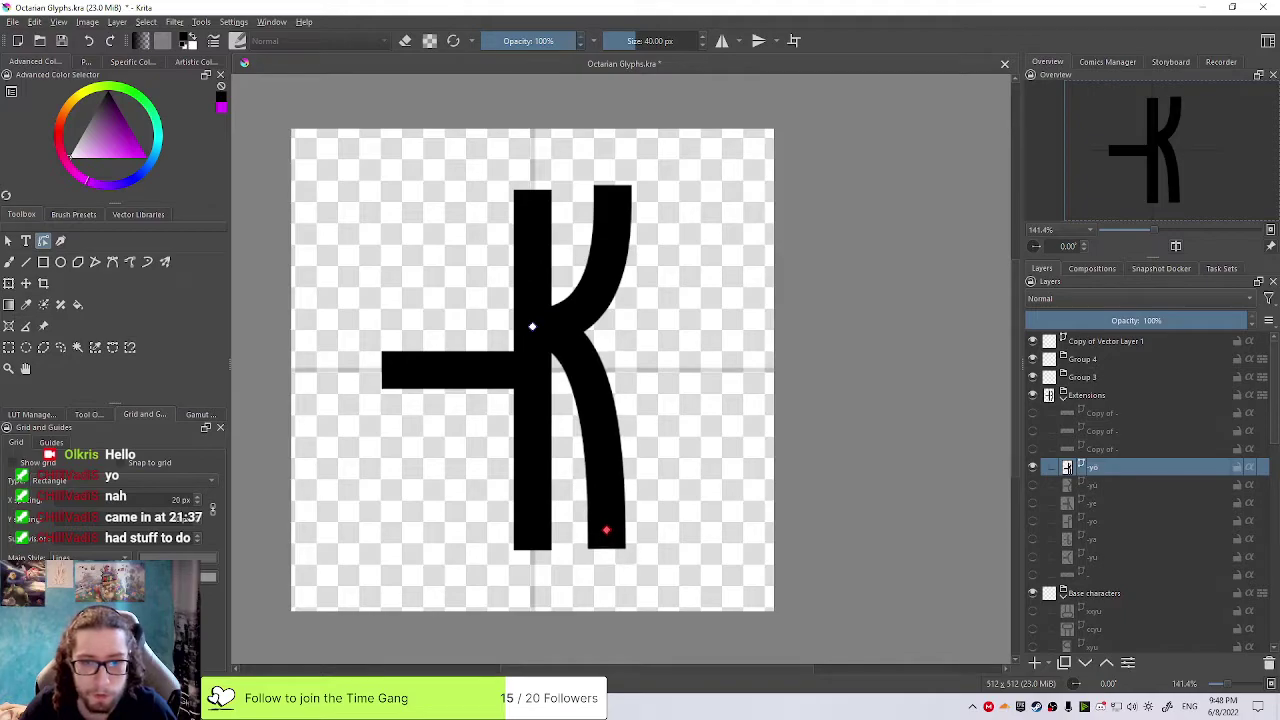
click(608, 262)
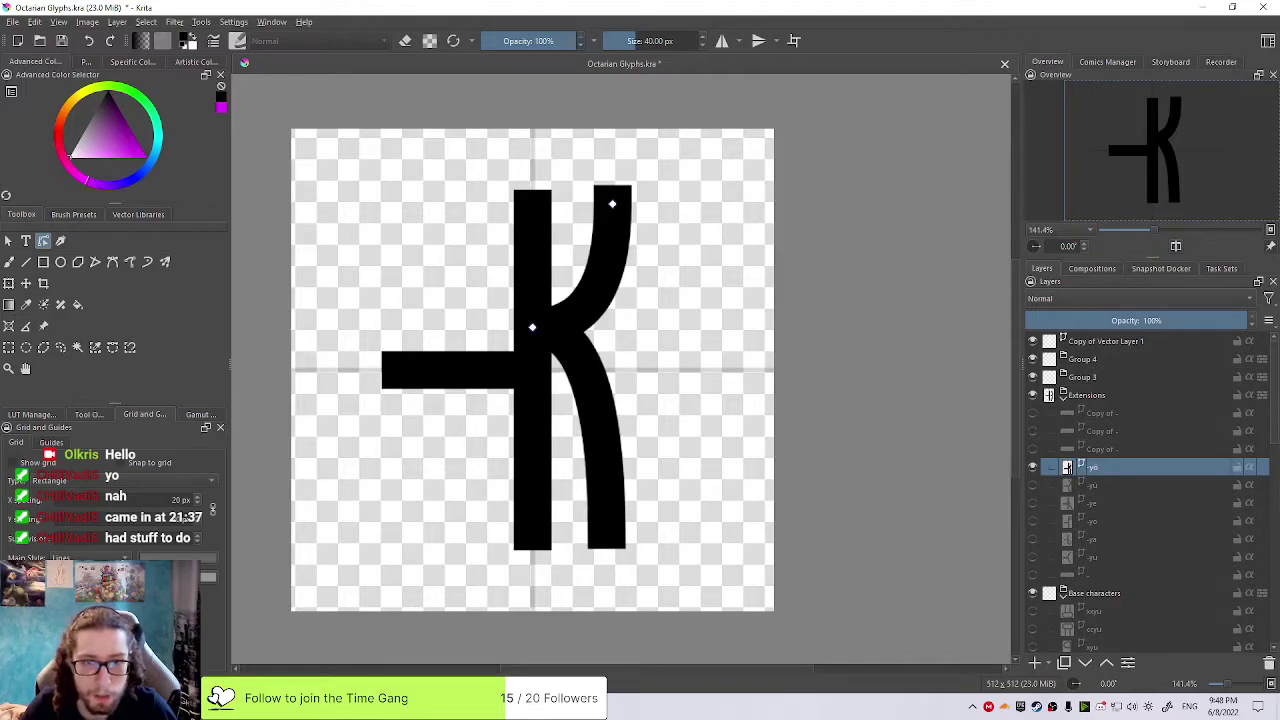
drag(612, 204, 593, 212)
Adjust the upper -yö curve's inner handle so it extends horizontally outward from the stem to just beyond the notch between the curves
scroll(609, 209, up, 2)
mouse_move(457, 447)
mouse_down()
mouse_move(617, 447)
mouse_move(558, 447)
mouse_move(581, 448)
mouse_up()
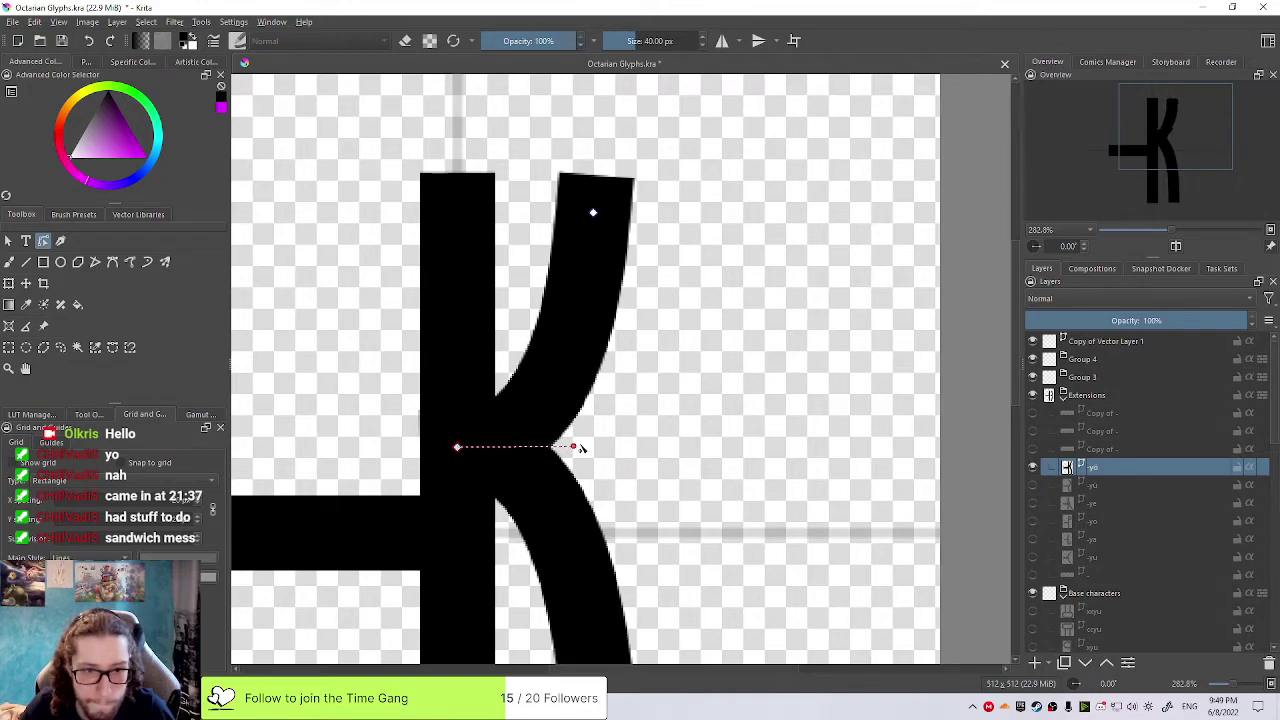
drag(580, 448, 583, 450)
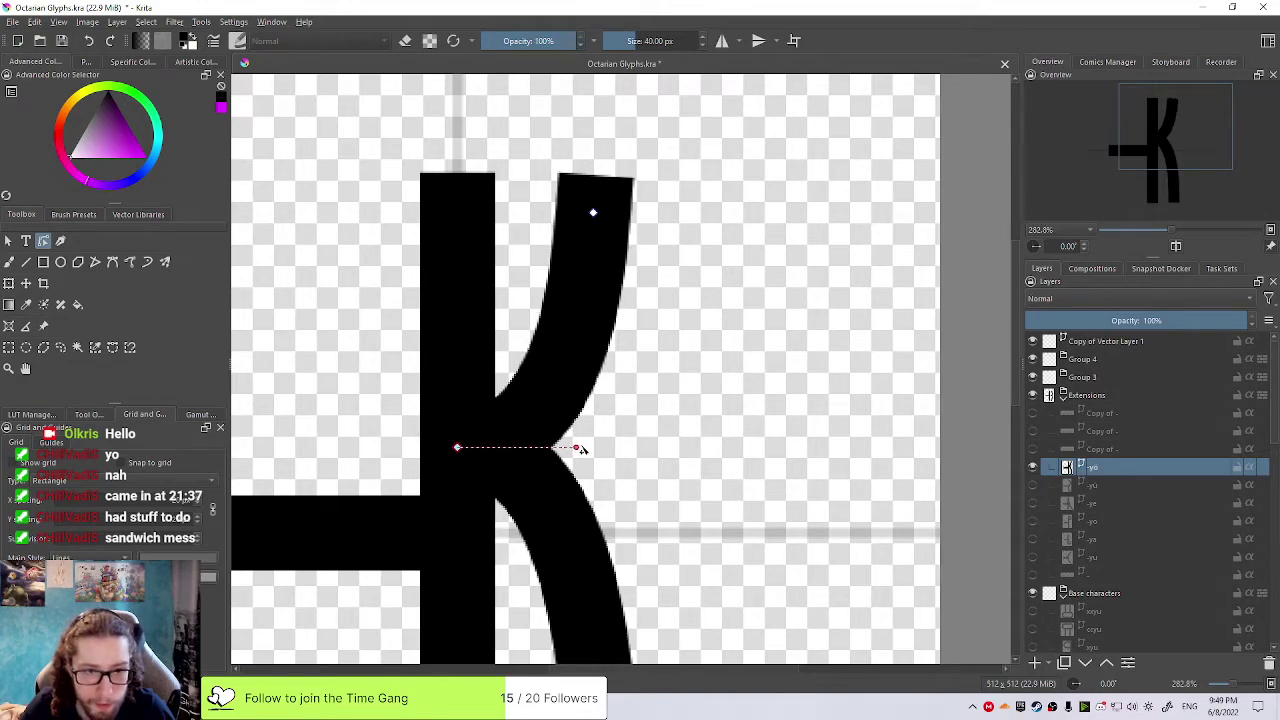
Shift the upper -yö curve's top end slightly outward, away from the stem
scroll(712, 539, down, 1)
drag(688, 545, 686, 340)
scroll(686, 340, down, 3)
scroll(674, 334, up, 3)
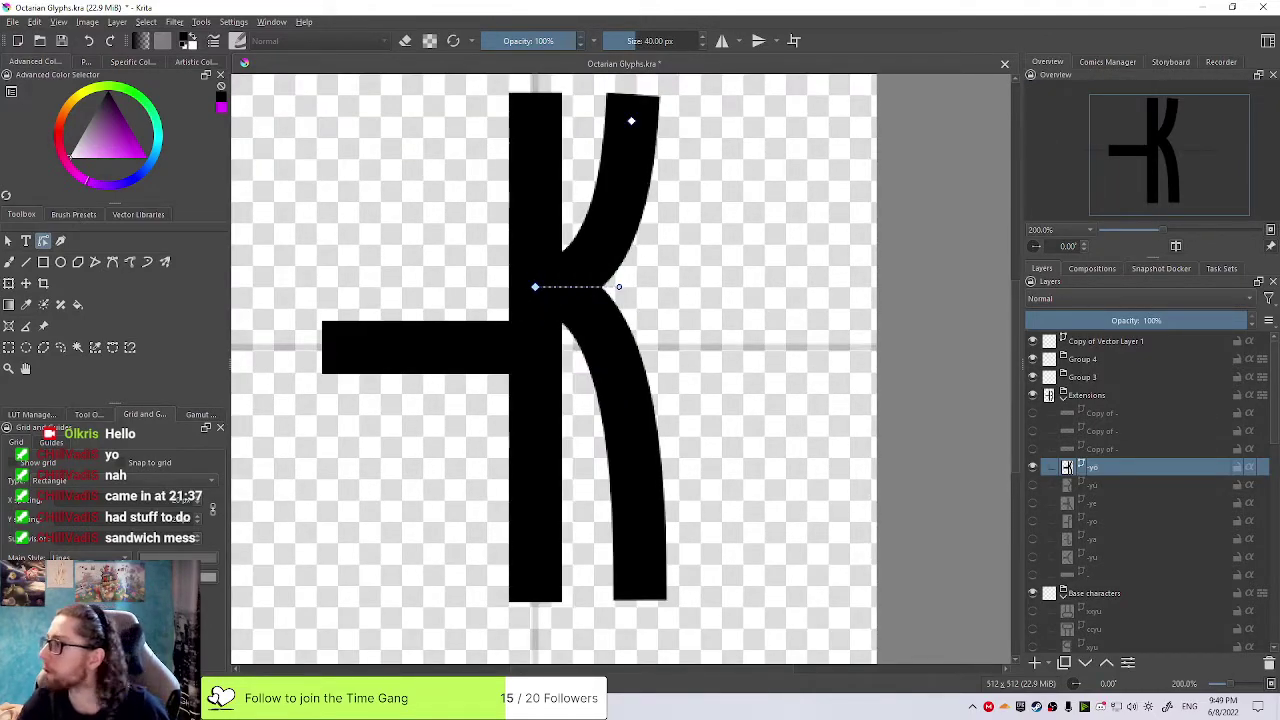
mouse_move(631, 121)
mouse_down()
mouse_move(657, 120)
mouse_move(640, 120)
mouse_up()
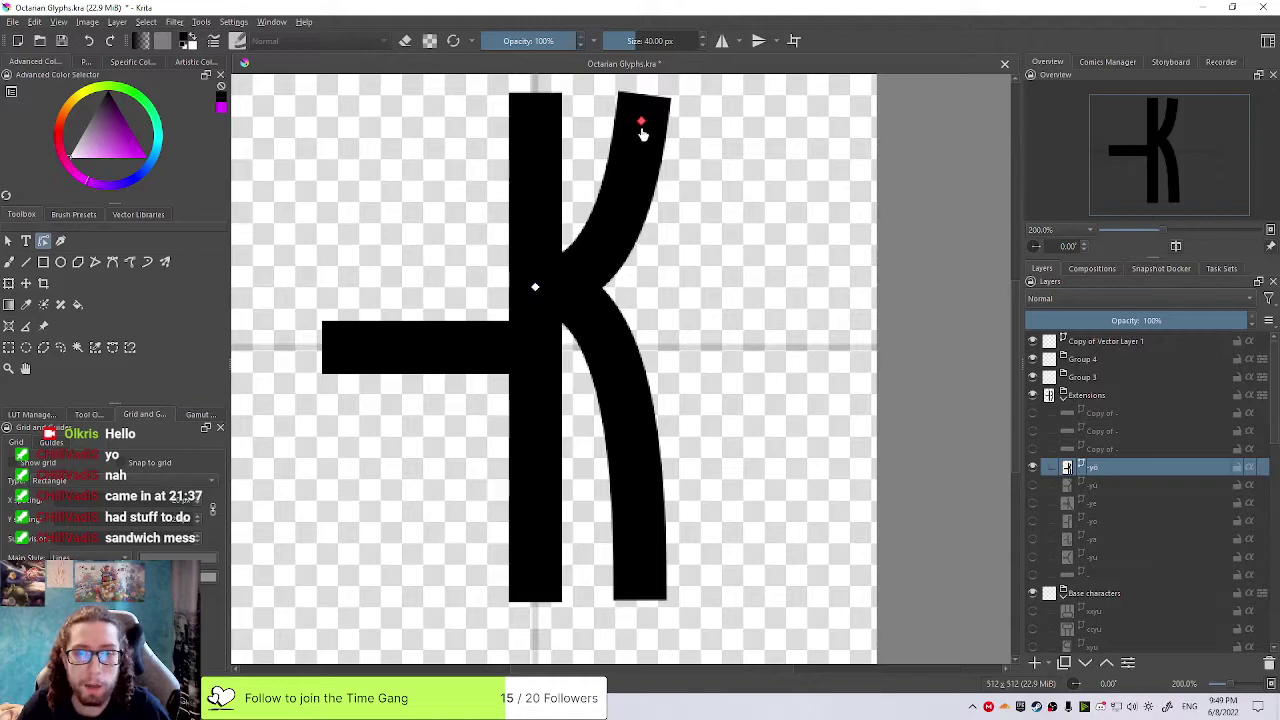
Lower the bottom end of the lower -yö curve to slightly below the foot of the stem
scroll(623, 523, down, 3)
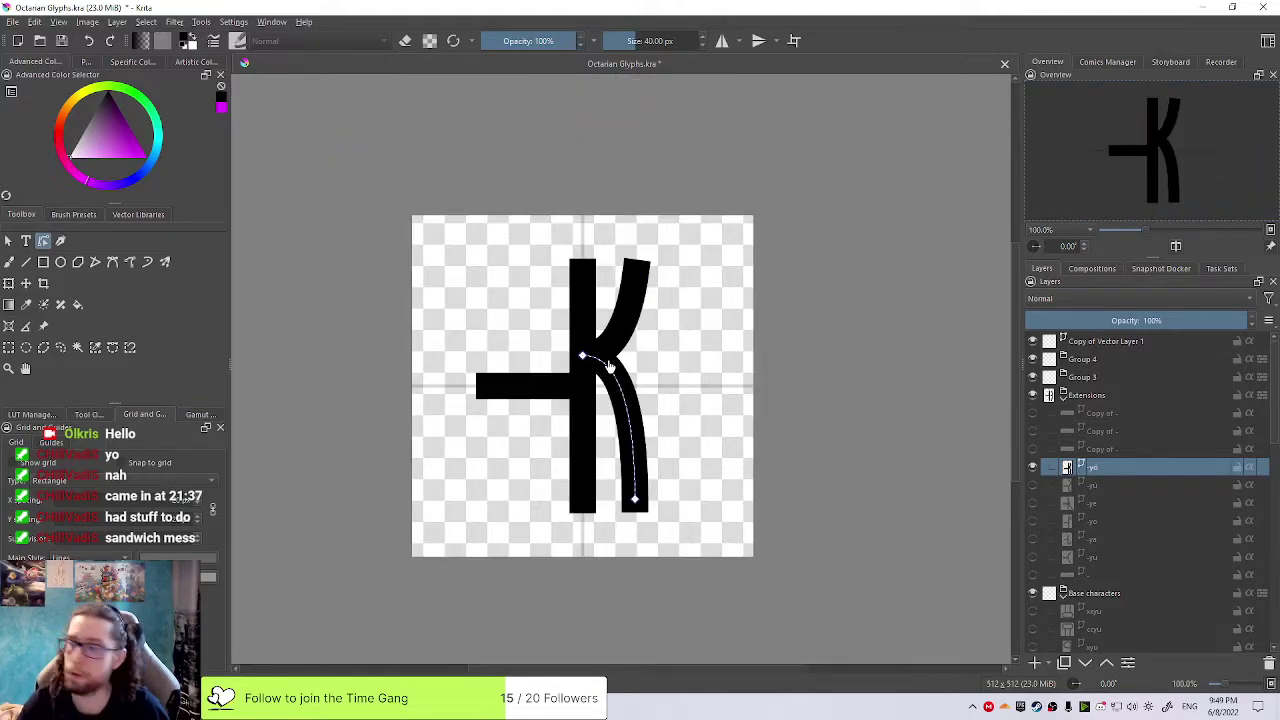
scroll(593, 354, up, 3)
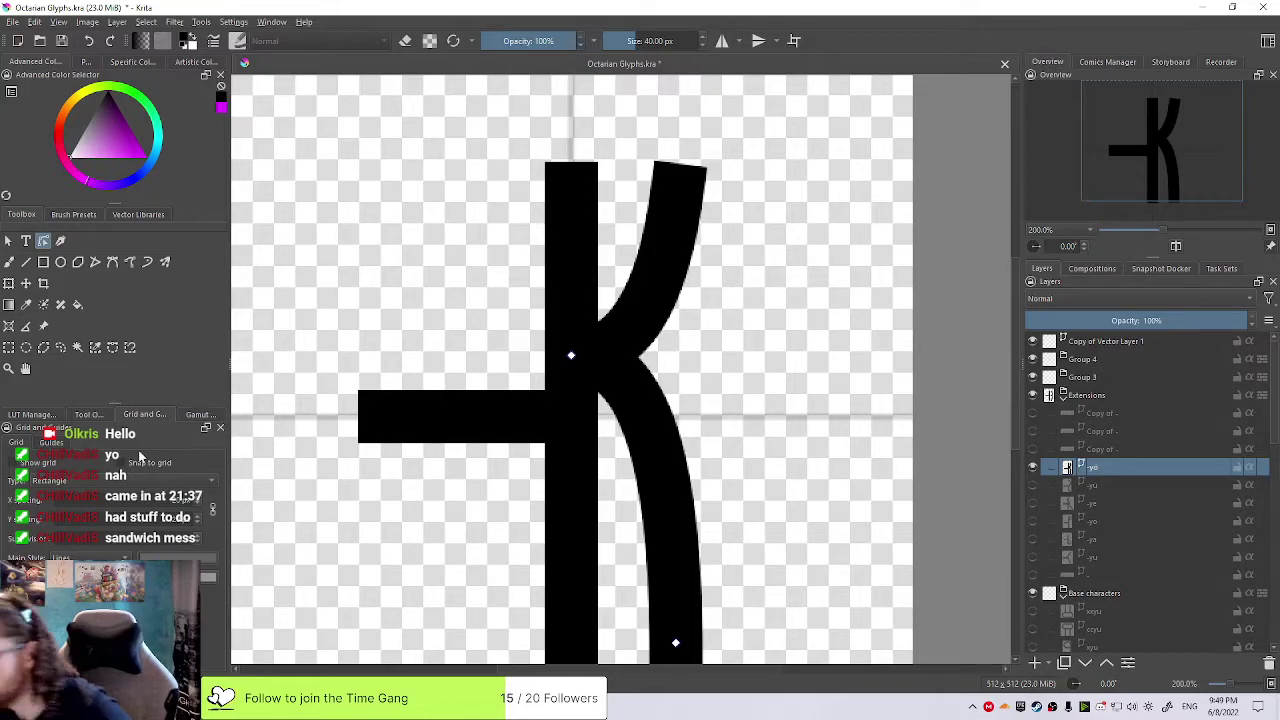
scroll(605, 407, down, 1)
scroll(709, 405, up, 2)
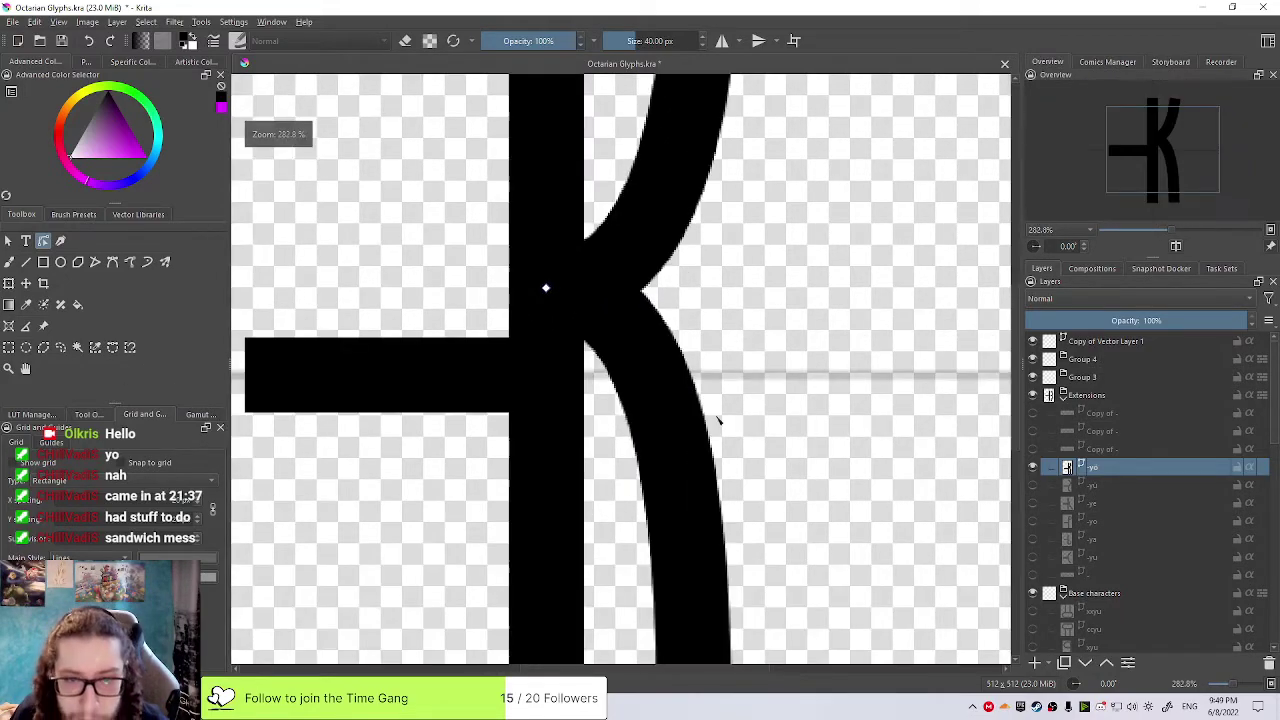
scroll(709, 405, down, 1)
scroll(633, 500, up, 1)
click(633, 500)
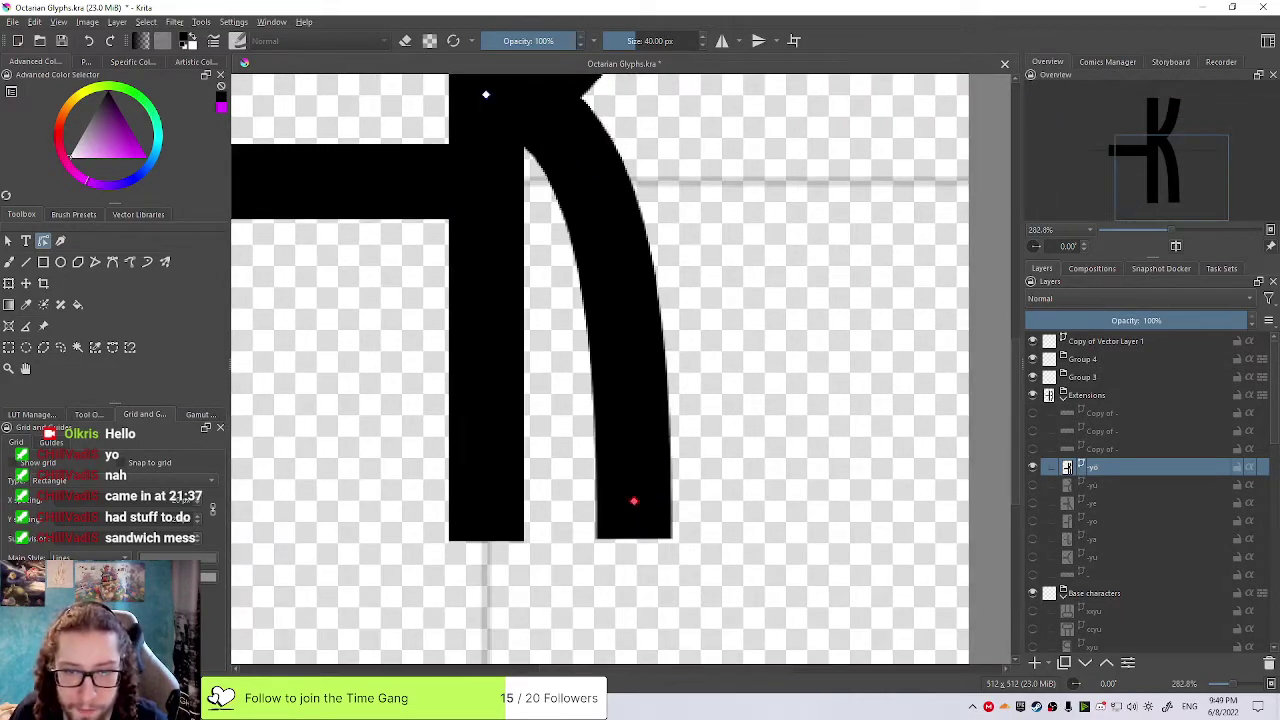
drag(633, 500, 633, 521)
Extend the upper -yö curve's inner handle outward so the curve's top end runs parallel to the stem
scroll(684, 472, down, 2)
scroll(709, 434, up, 1)
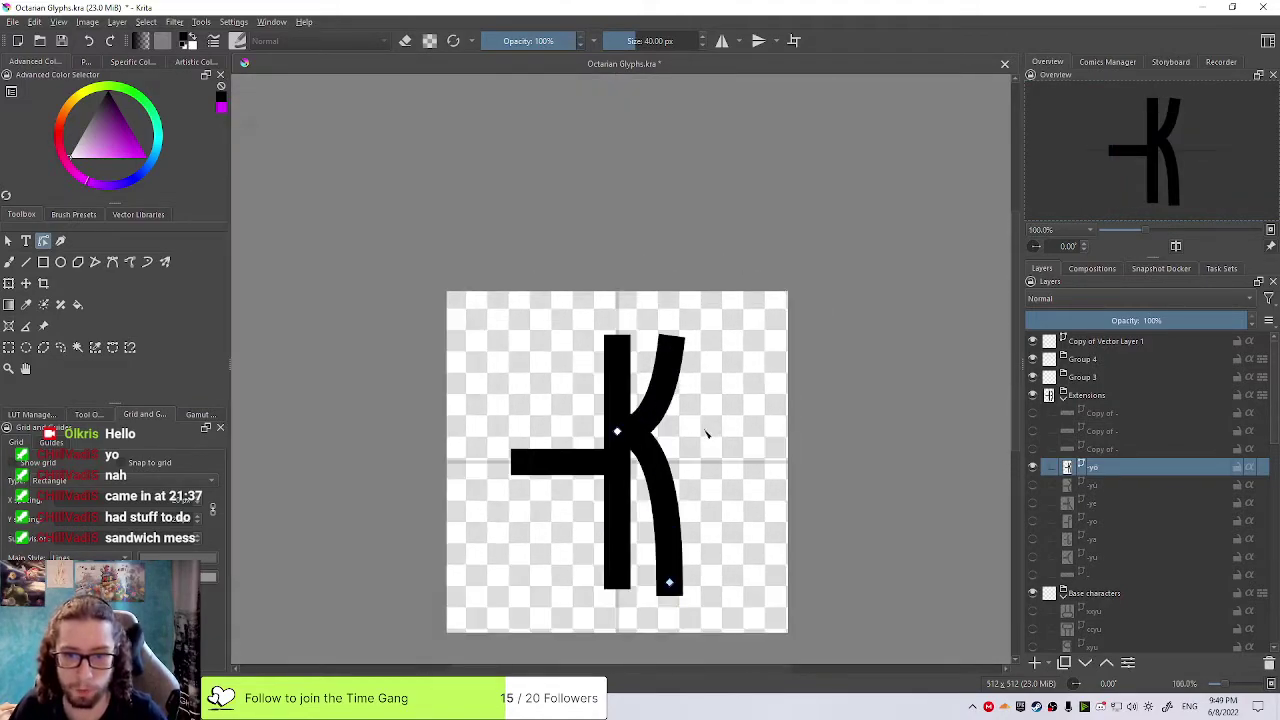
scroll(688, 418, down, 2)
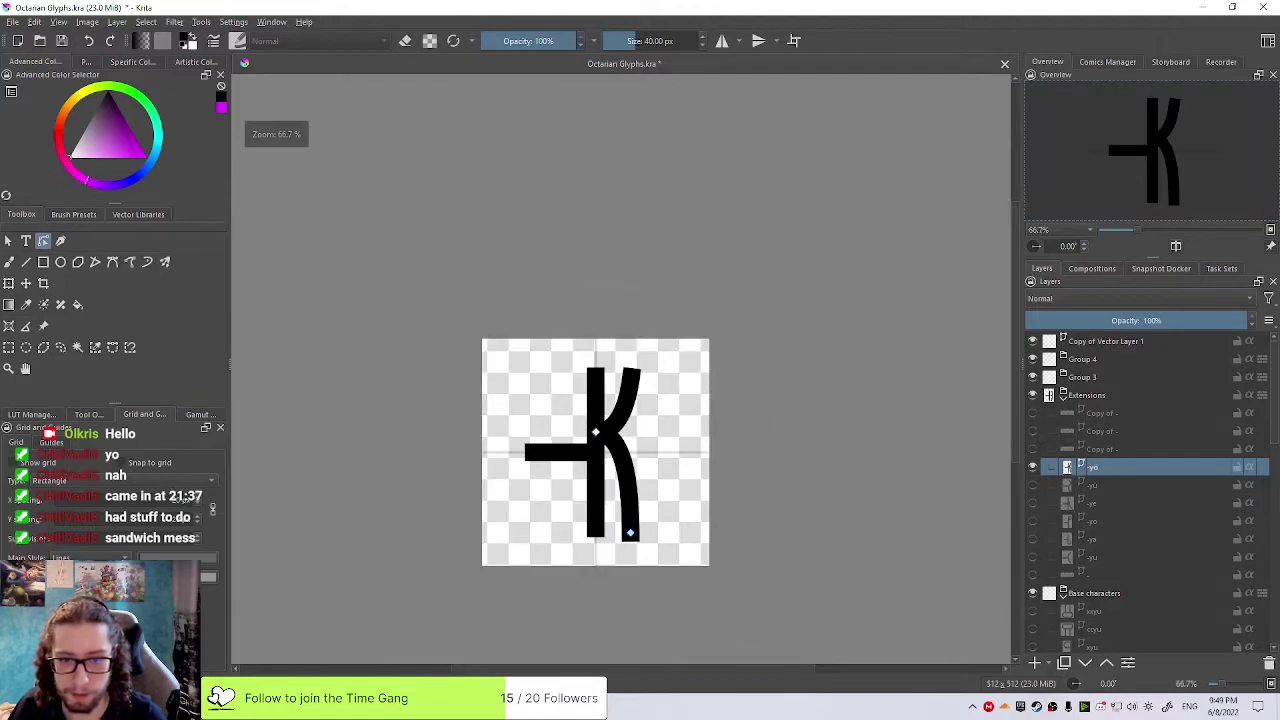
click(596, 530)
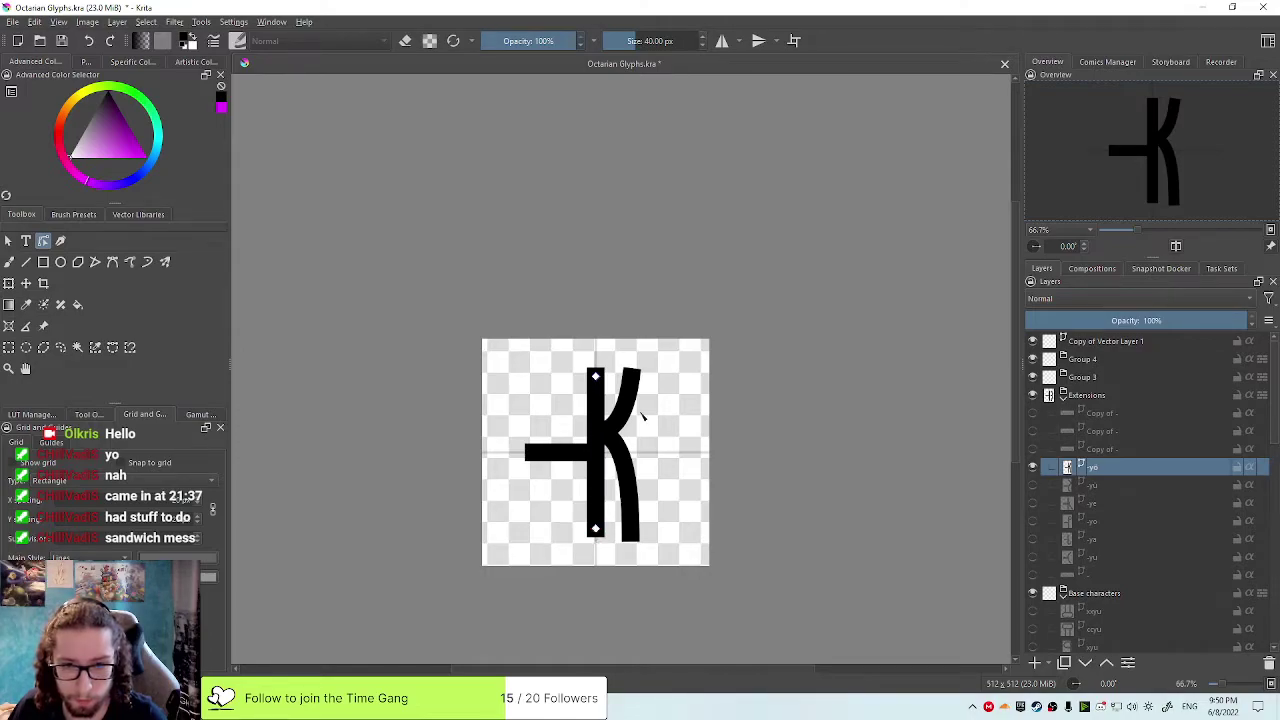
scroll(643, 418, up, 4)
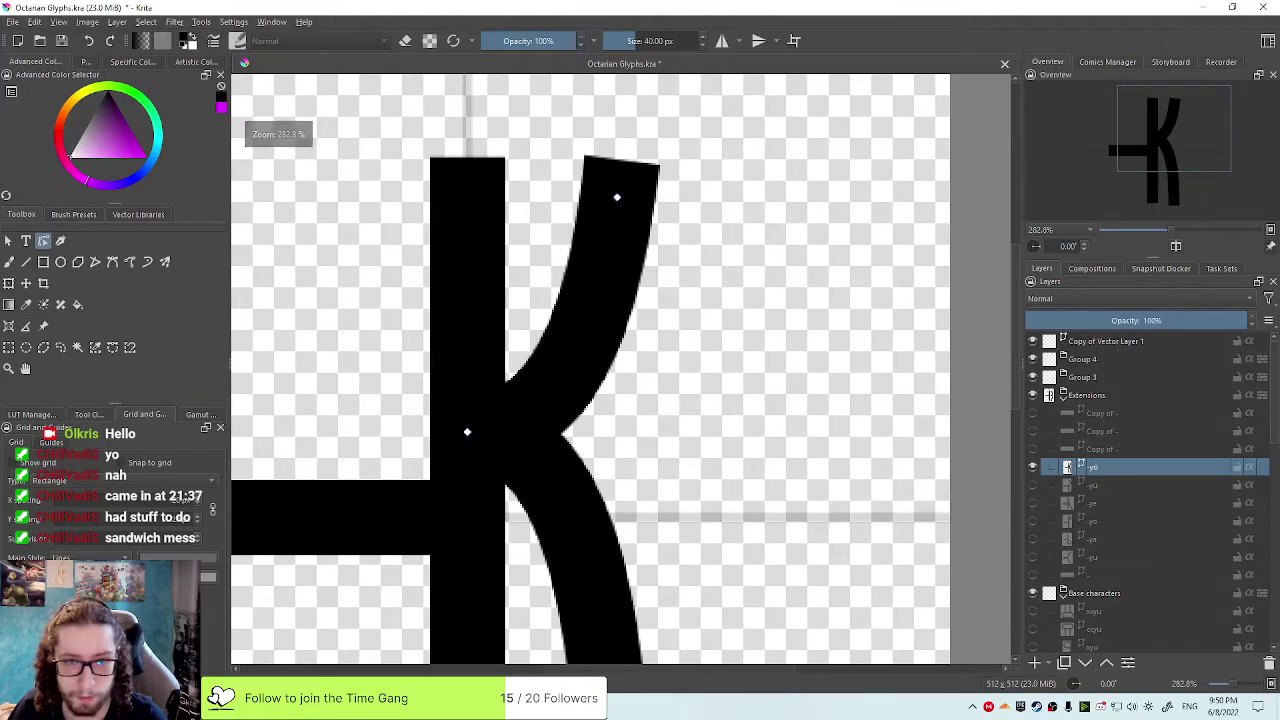
scroll(610, 355, down, 3)
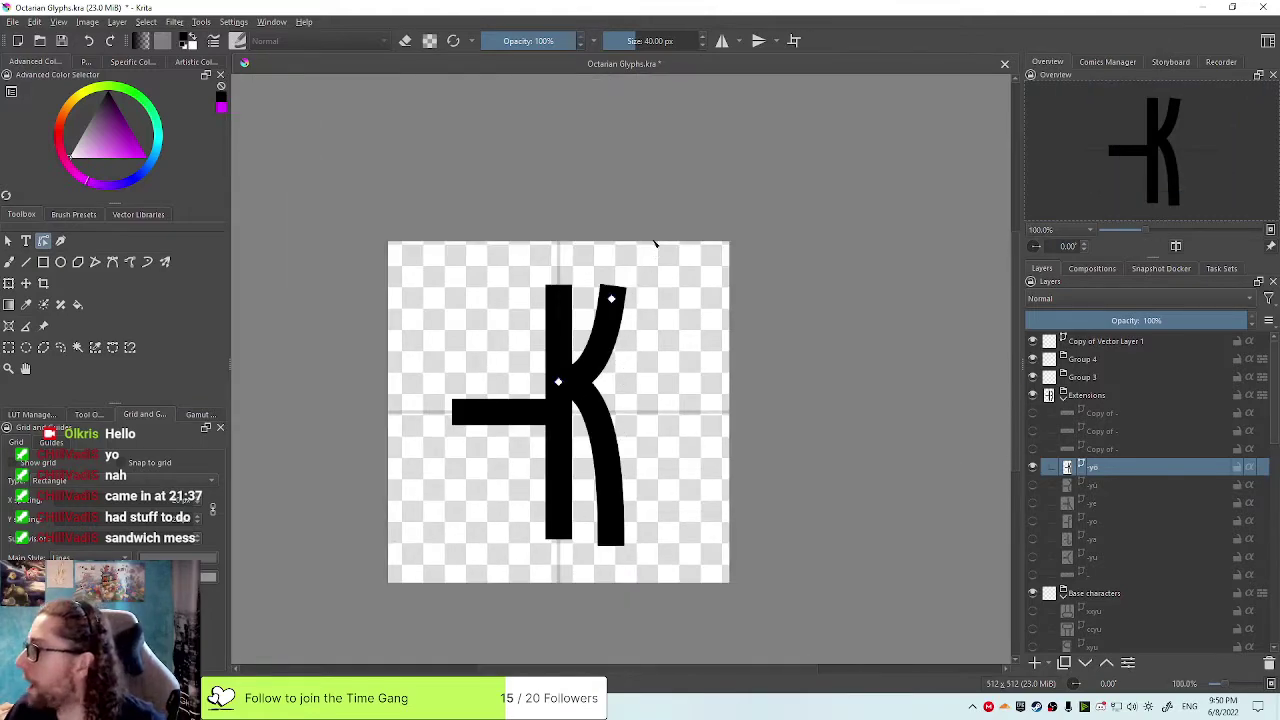
scroll(650, 231, up, 2)
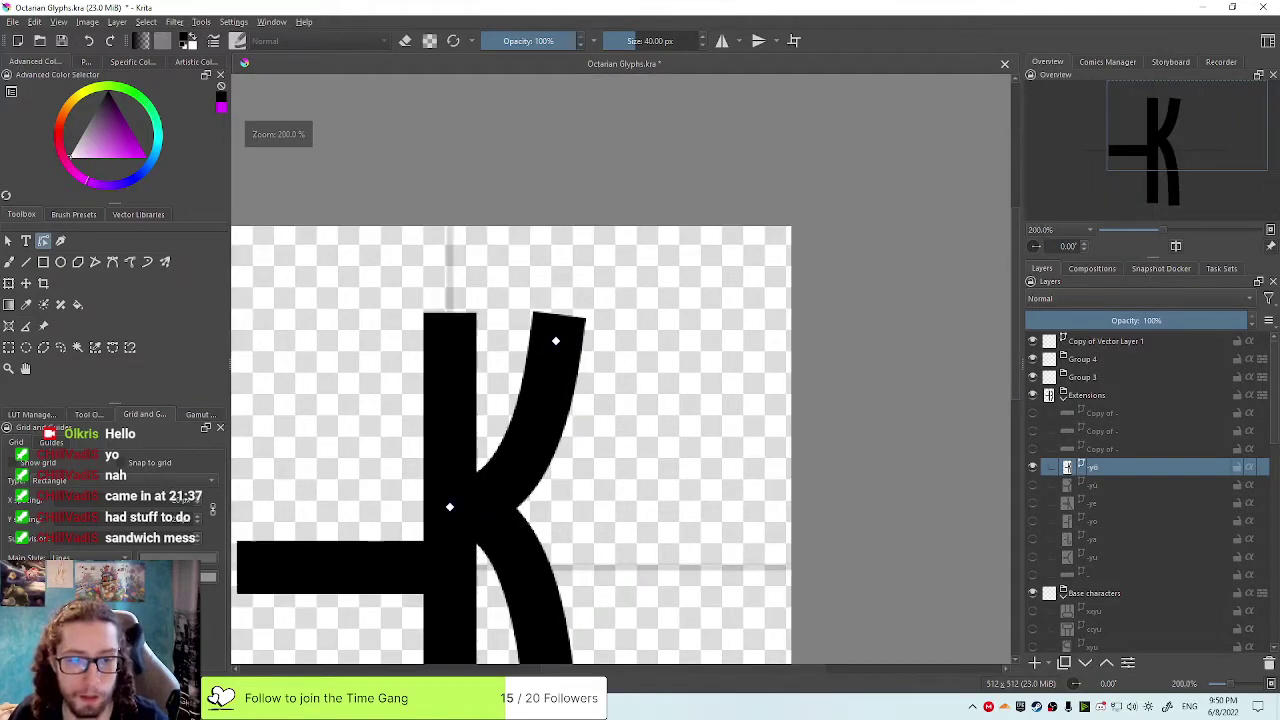
scroll(655, 210, down, 2)
scroll(648, 203, up, 2)
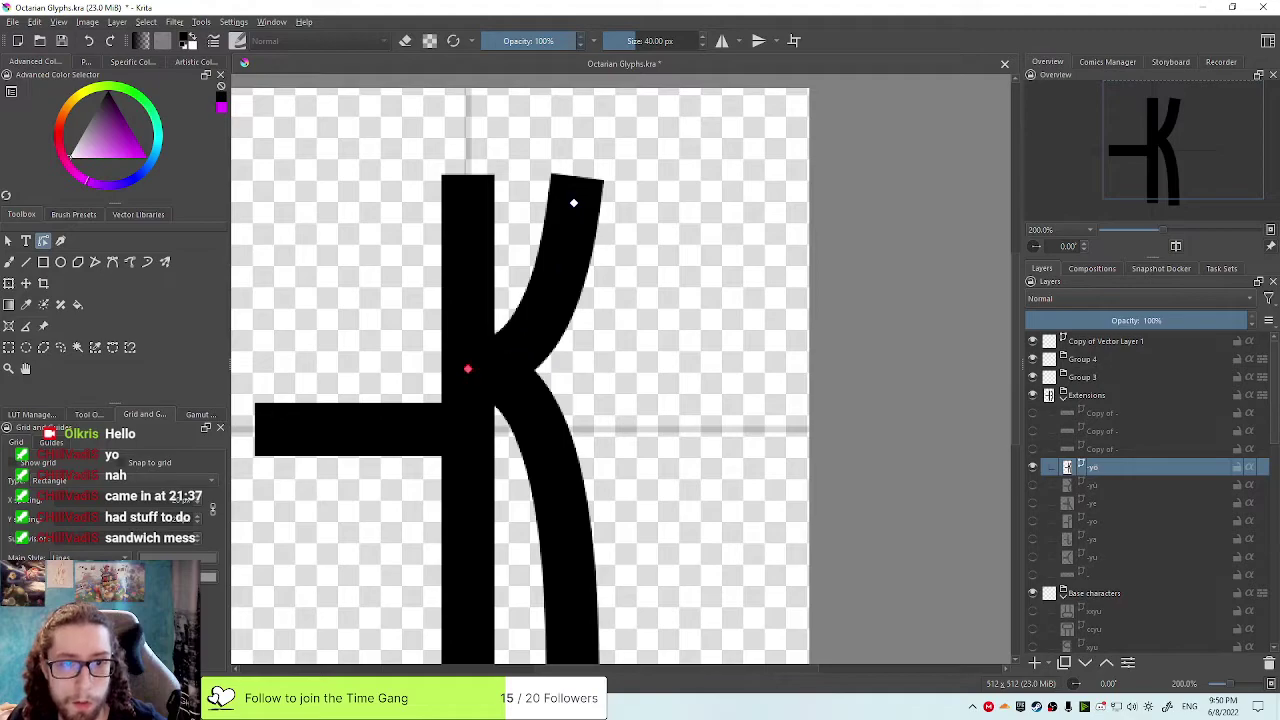
click(467, 369)
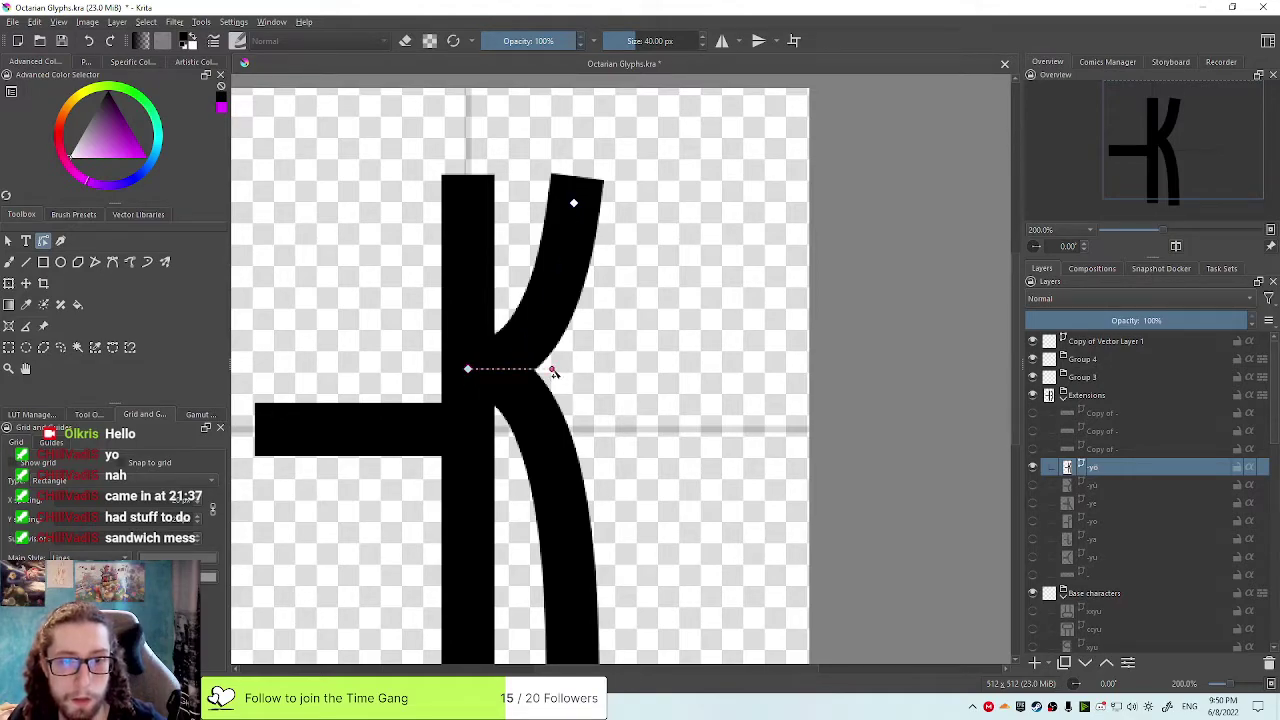
mouse_move(551, 369)
mouse_down()
mouse_move(580, 374)
mouse_move(585, 321)
mouse_up()
scroll(576, 371, down, 1)
Tilt the lower -yö curve's inner handle slightly downward, keeping its tip above the curve's bottom end
click(573, 450)
click(502, 314)
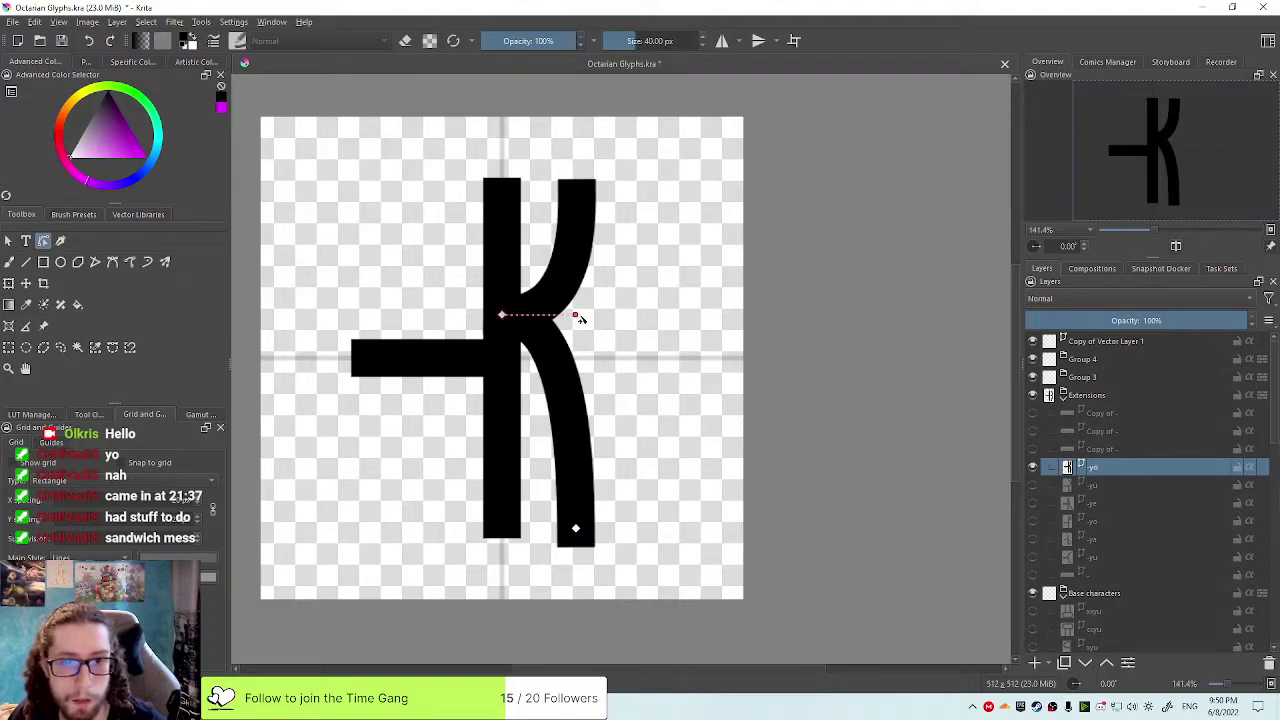
drag(577, 317, 578, 321)
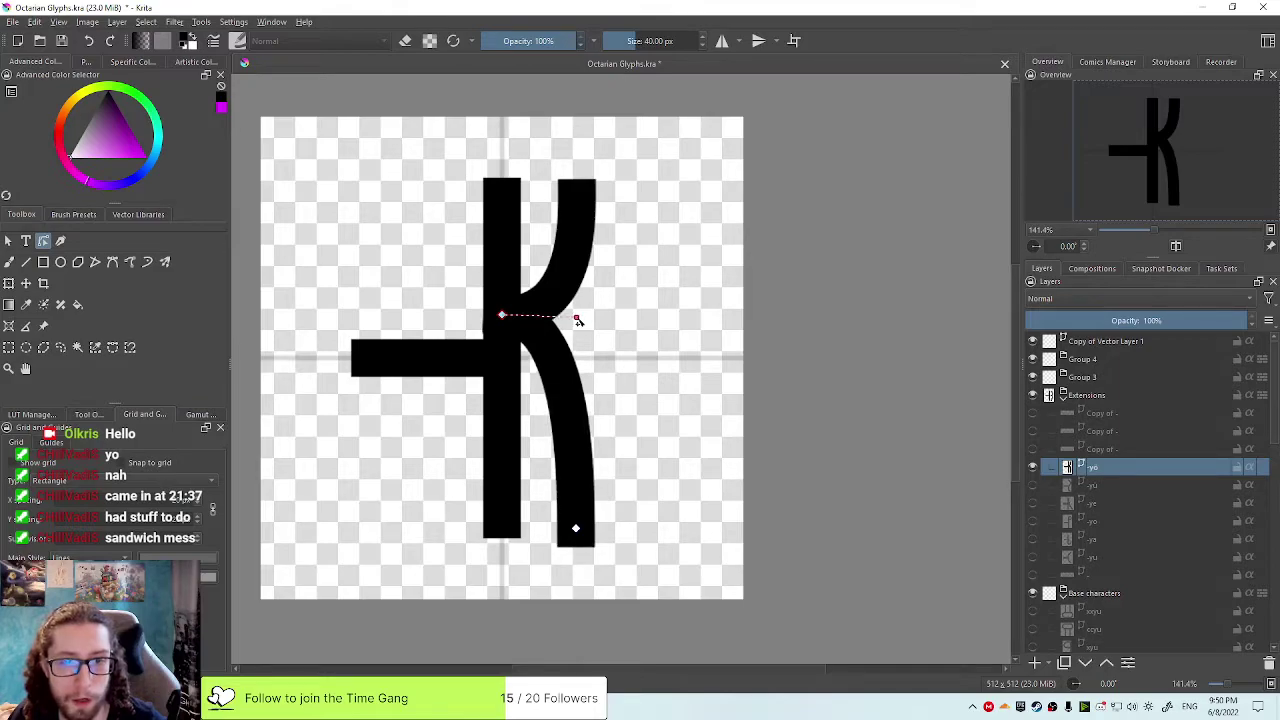
key(minus)
key(minus)
key(minus)
key(minus)
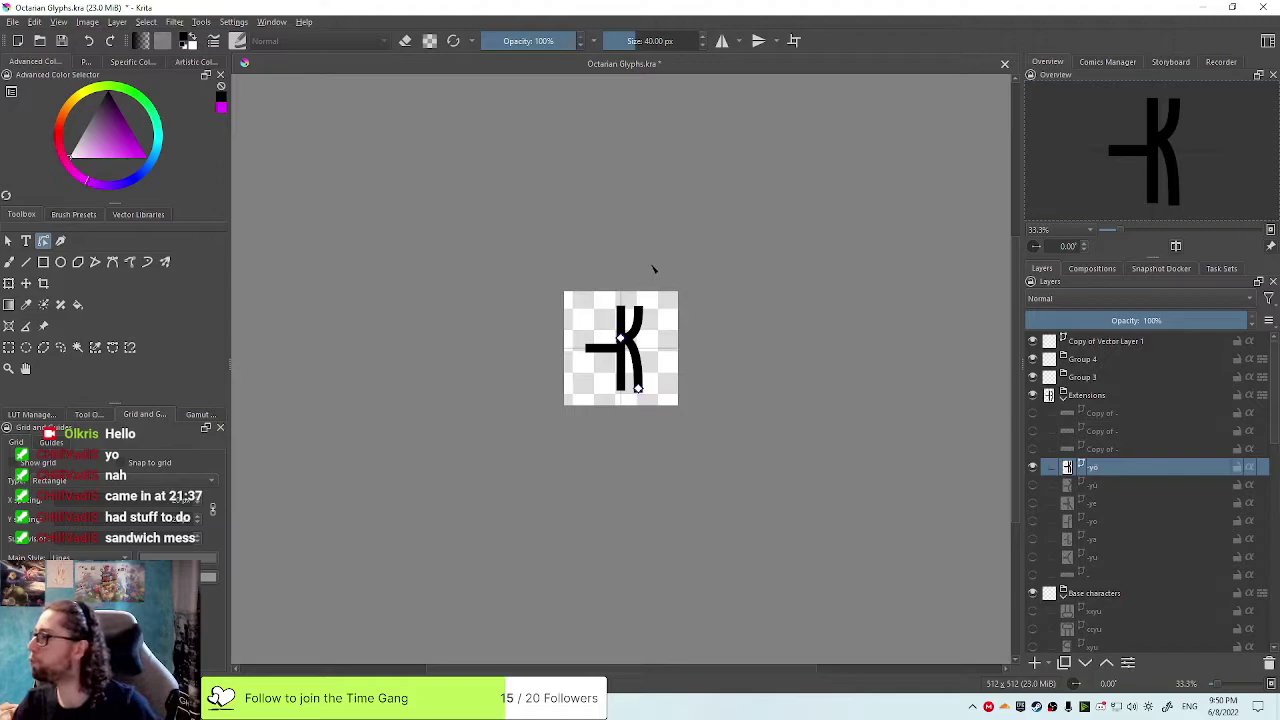
Pull the handle of the lower -yö curve's bottom node straight up to near the junction, making the stroke's lower part more vertical
key(plus)
key(plus)
key(plus)
key(plus)
key(plus)
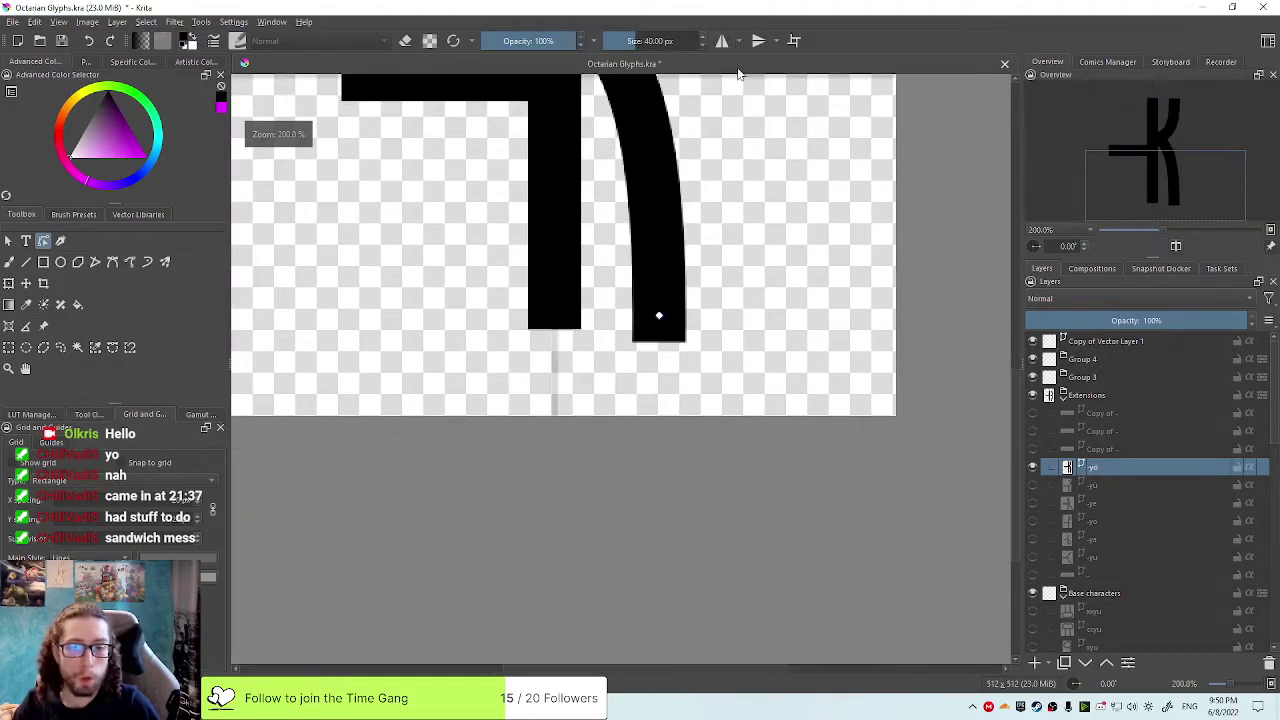
right_click(658, 315)
click(703, 333)
scroll(700, 400, up, 5)
drag(648, 341, 650, 249)
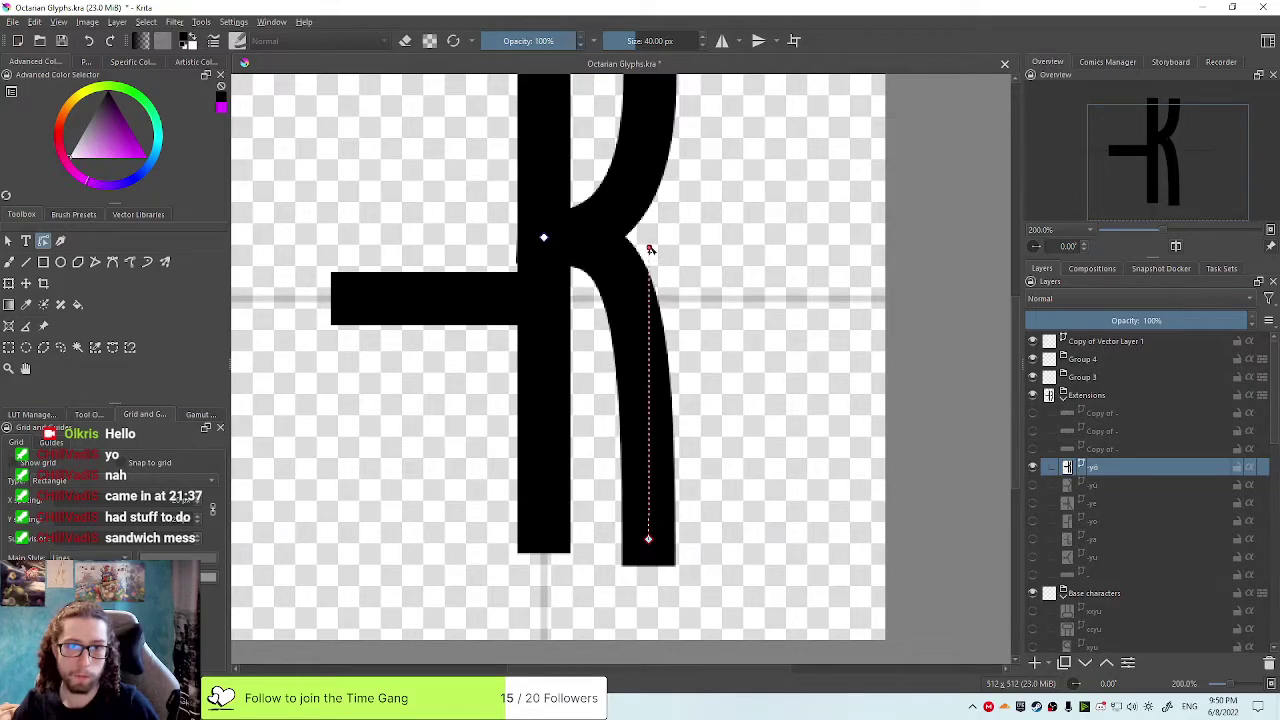
Refine the lower-right leg of the K-shaped glyph by aligning its start control handle horizontally and its end handle vertically, shortening the end handle slightly
key(Escape)
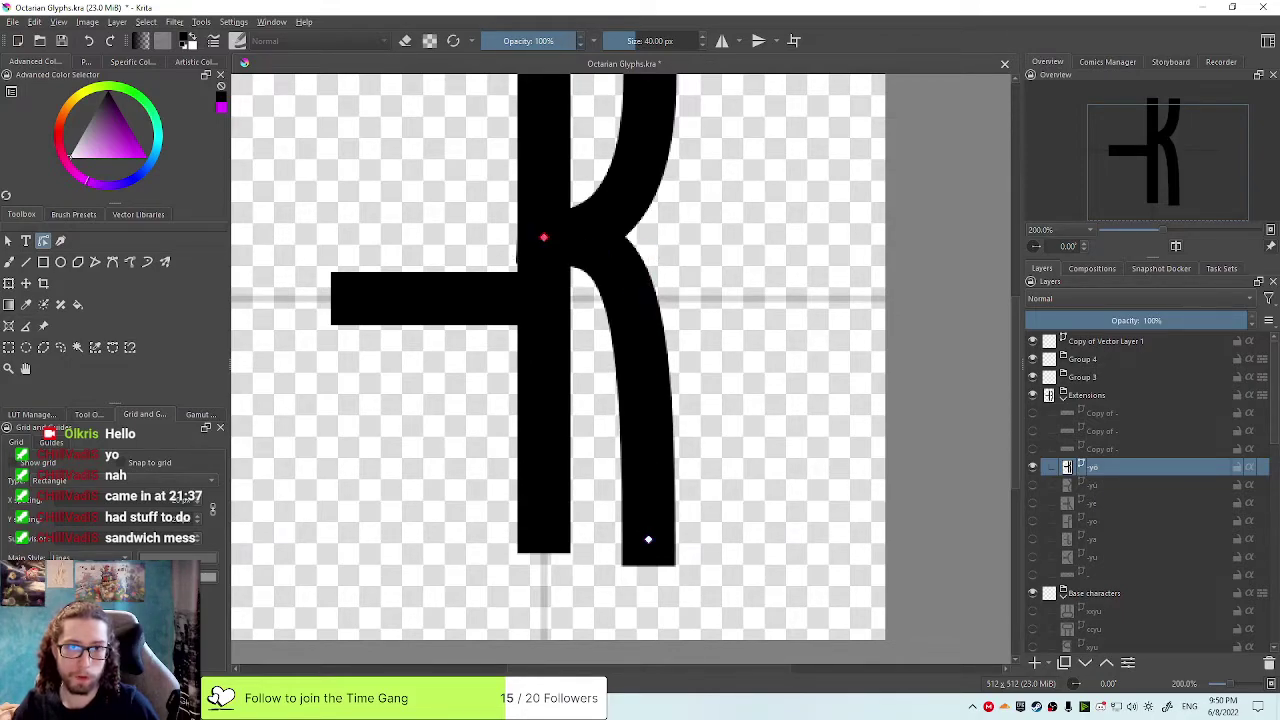
click(543, 237)
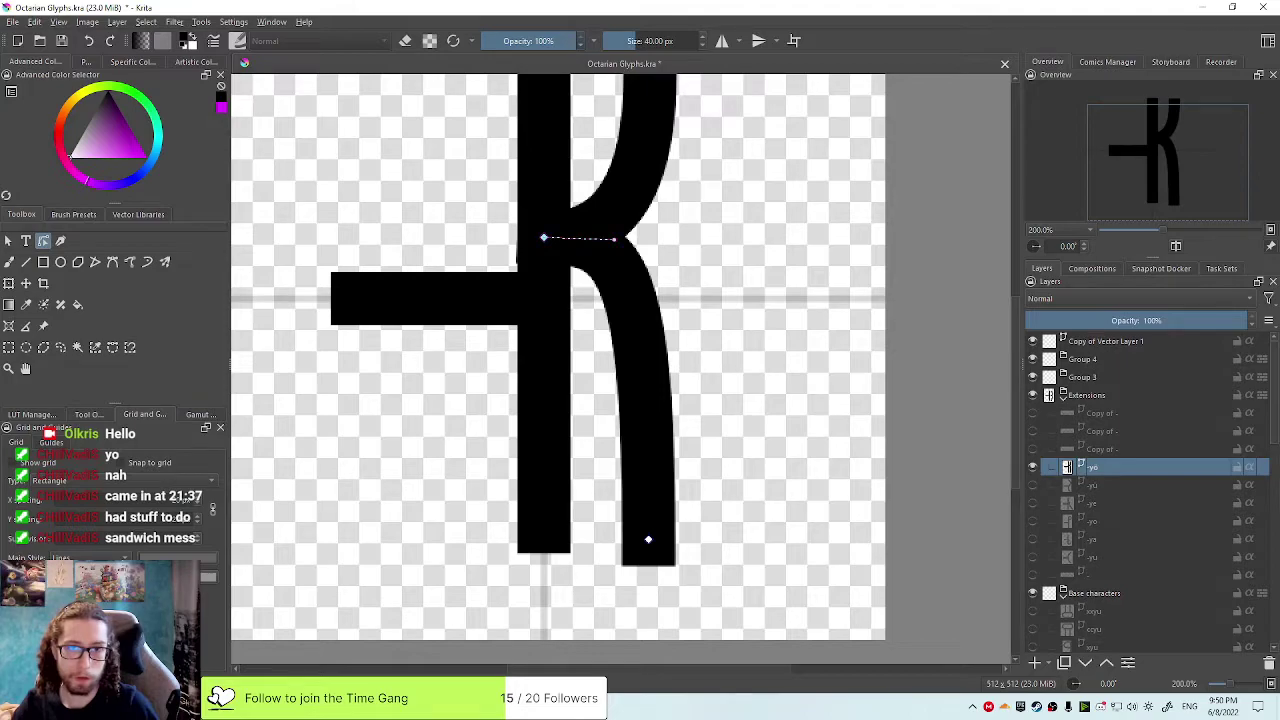
drag(614, 239, 622, 236)
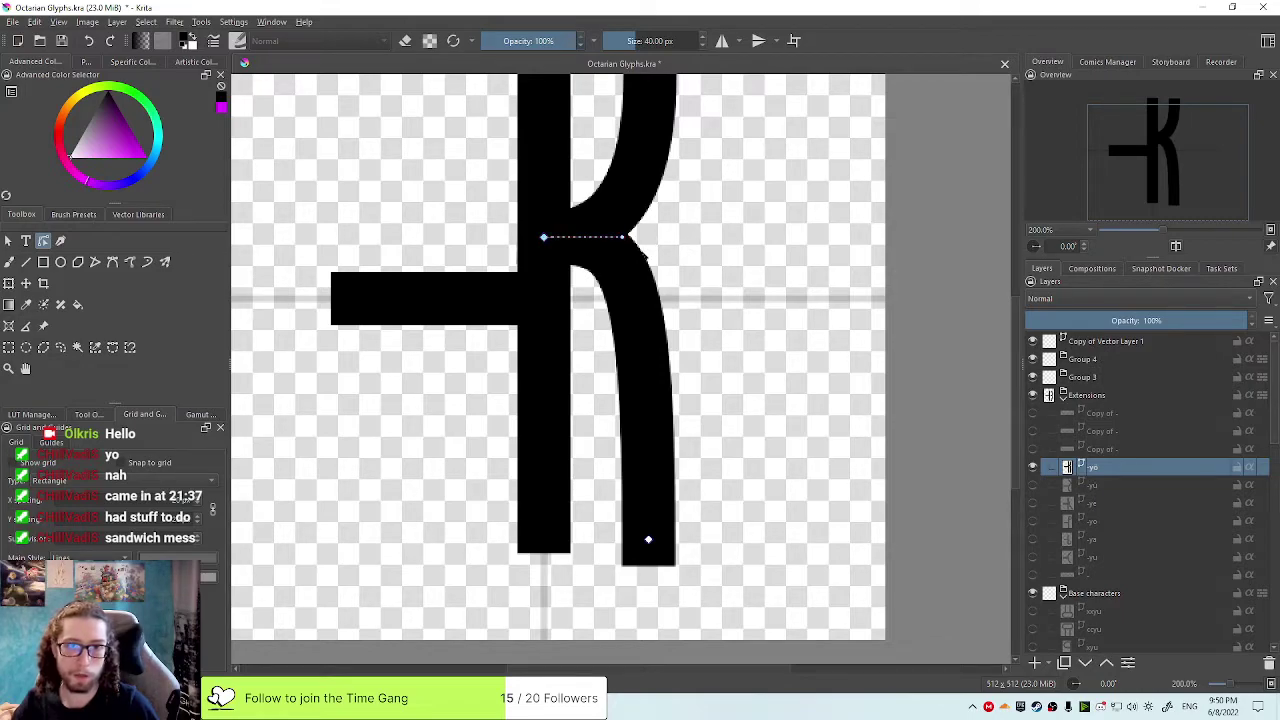
drag(651, 253, 653, 270)
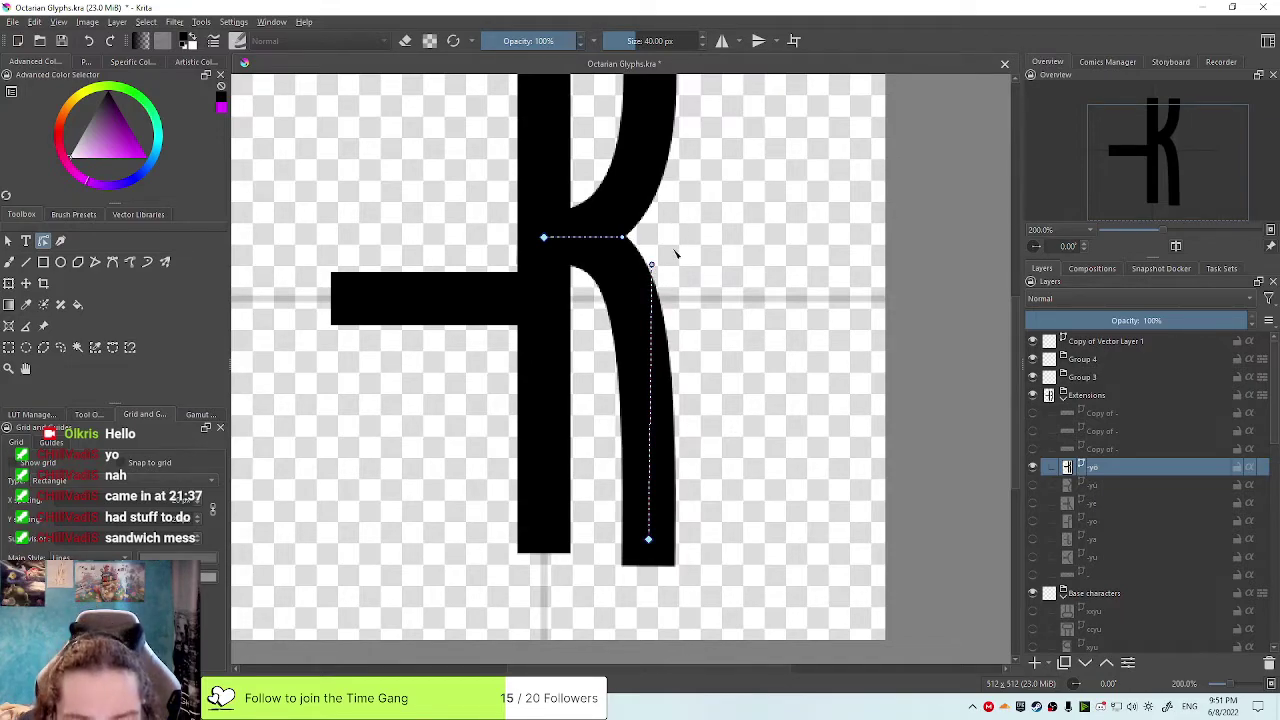
drag(651, 267, 651, 268)
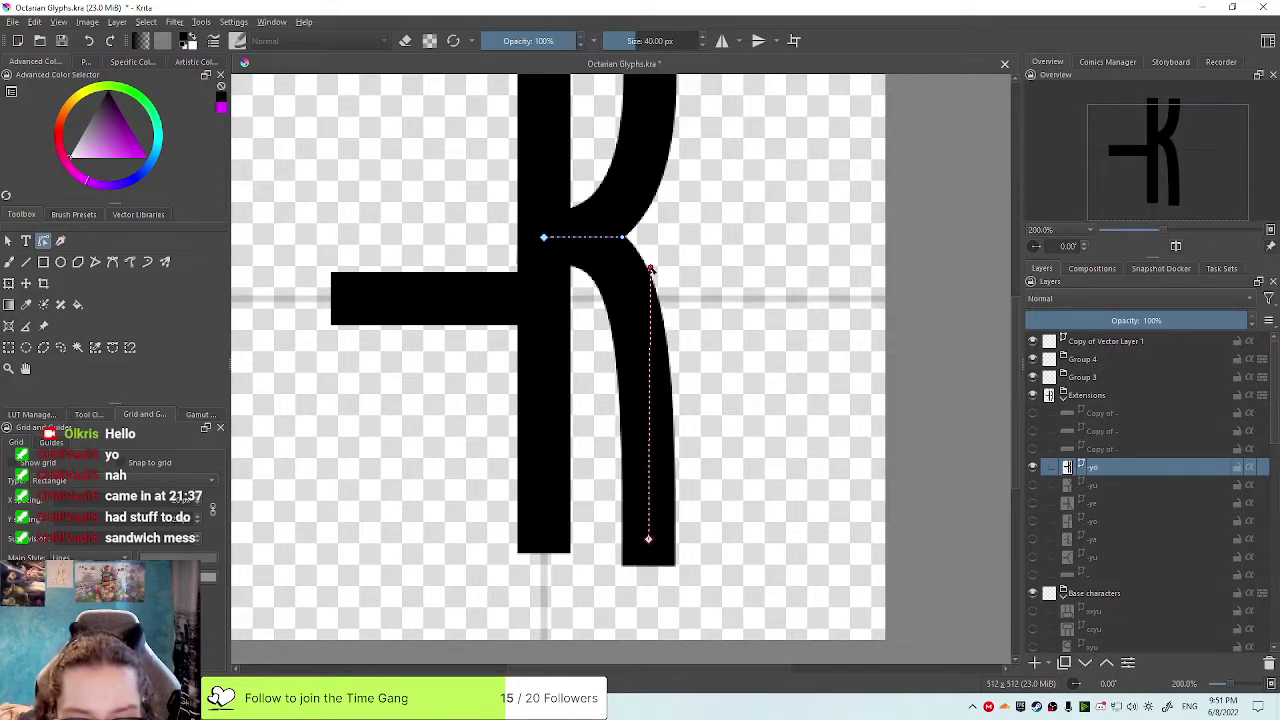
drag(651, 268, 649, 271)
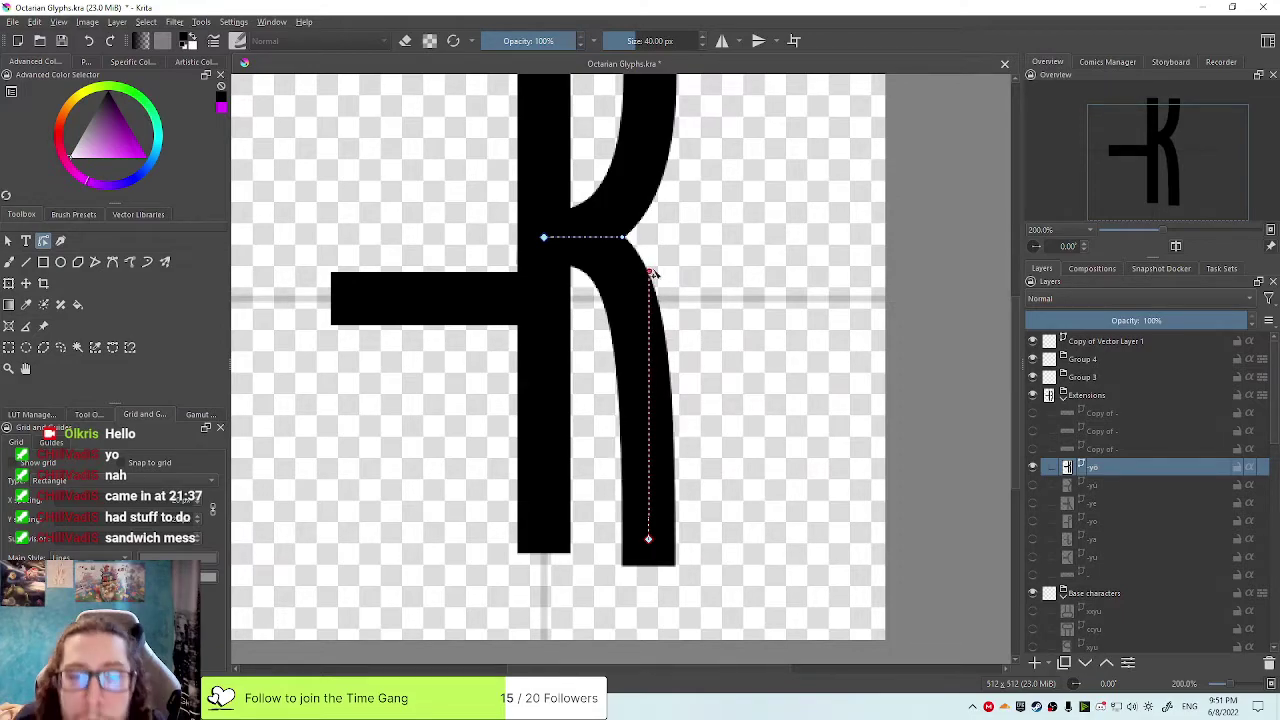
scroll(700, 280, up, 1)
scroll(700, 280, down, 2)
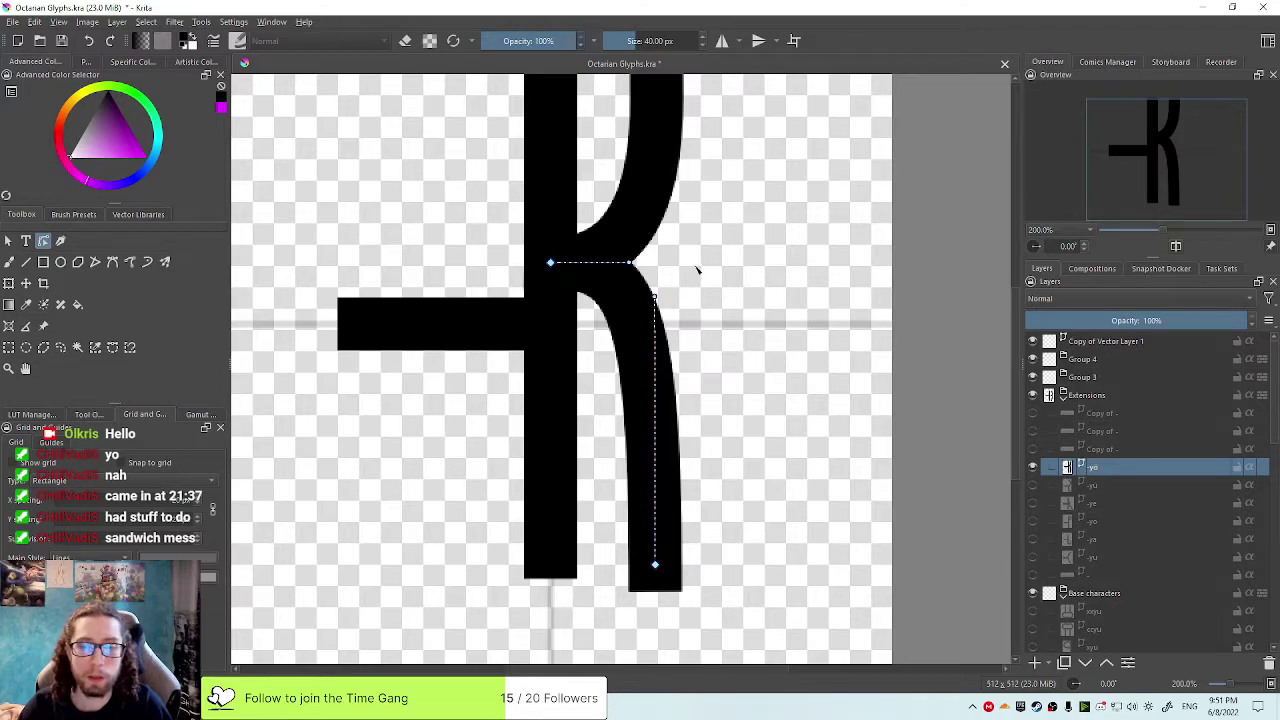
scroll(692, 272, up, 2)
click(662, 268)
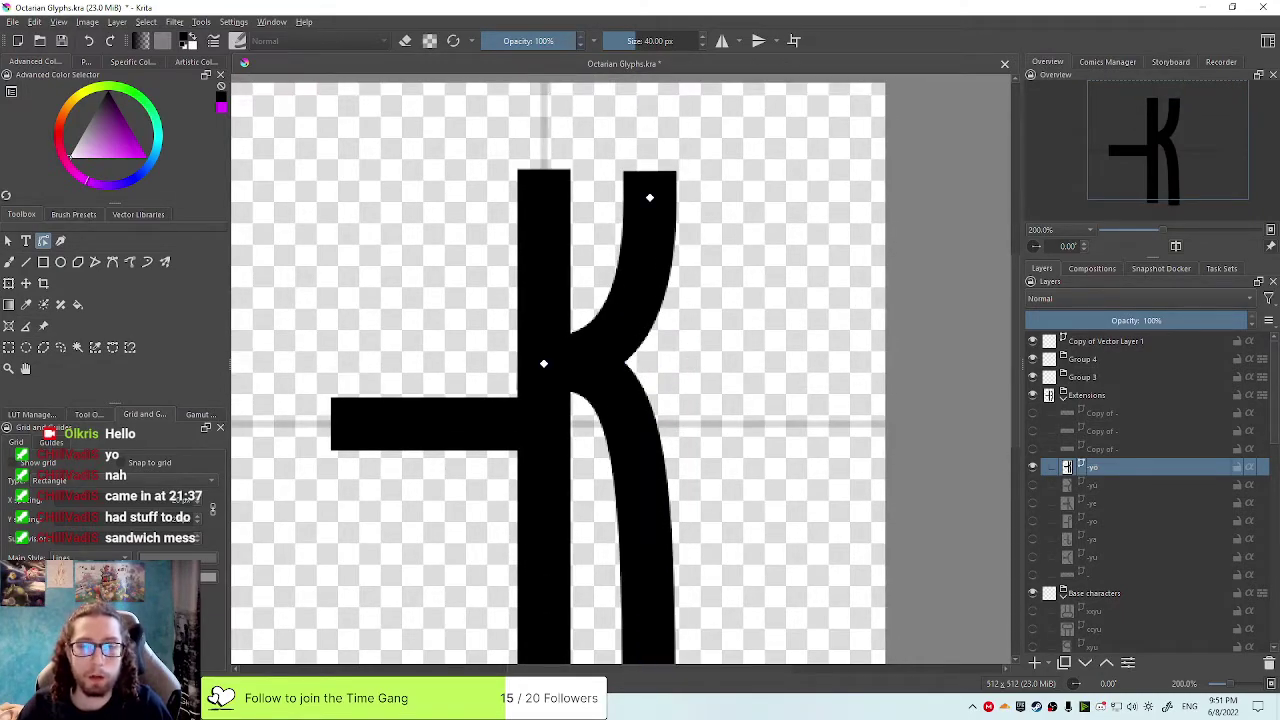
scroll(660, 250, down, 3)
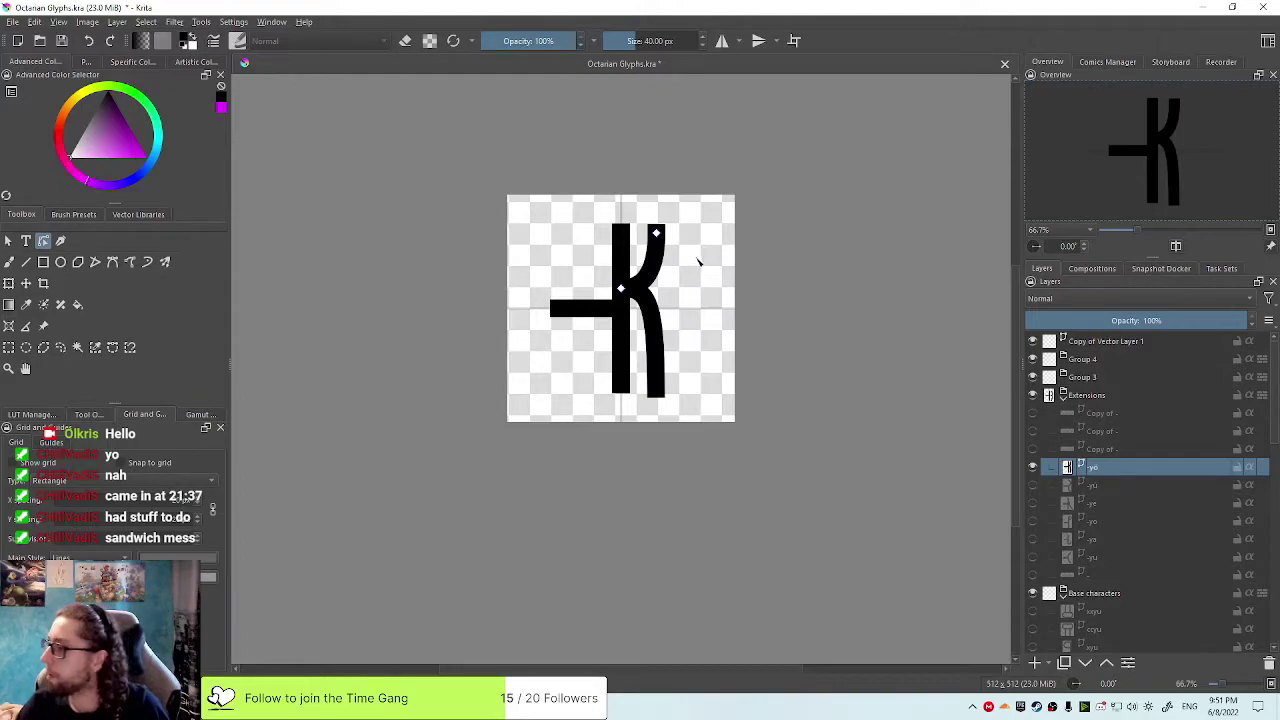
scroll(709, 274, up, 3)
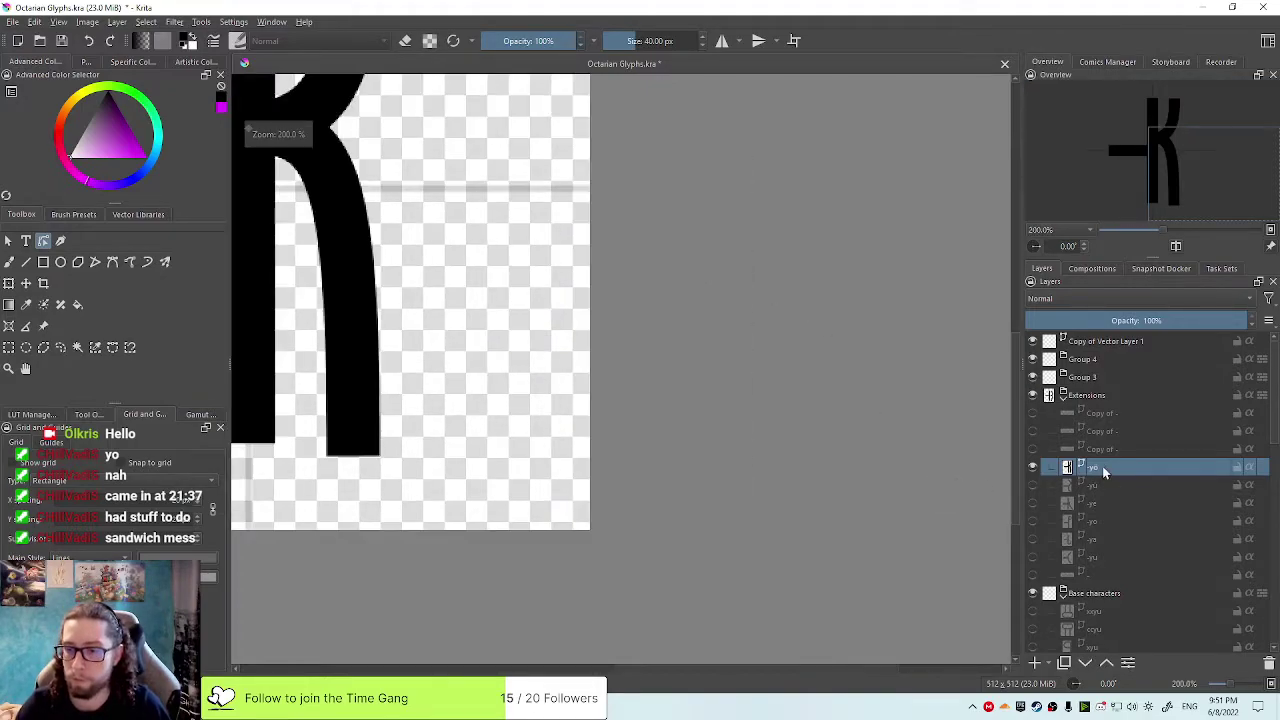
Duplicate the uppermost "Copy of -" layer in the Extensions group and select the lowest of the copies
click(1105, 451)
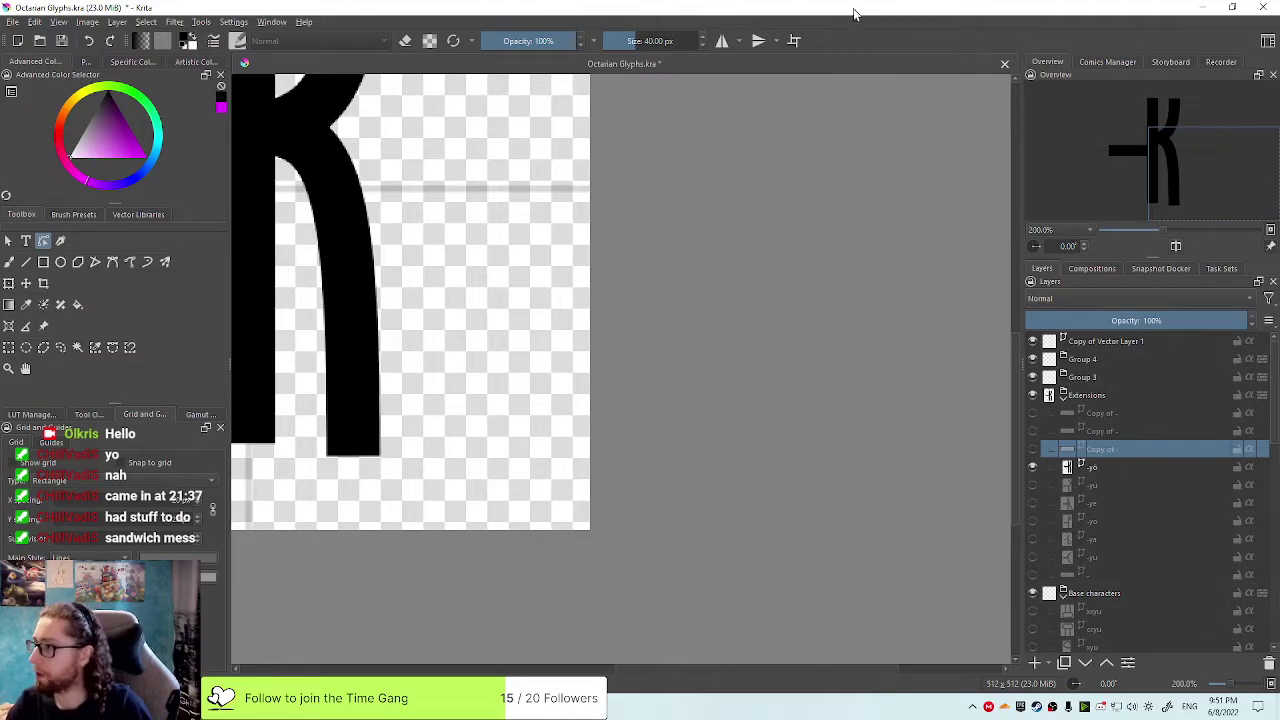
click(1113, 415)
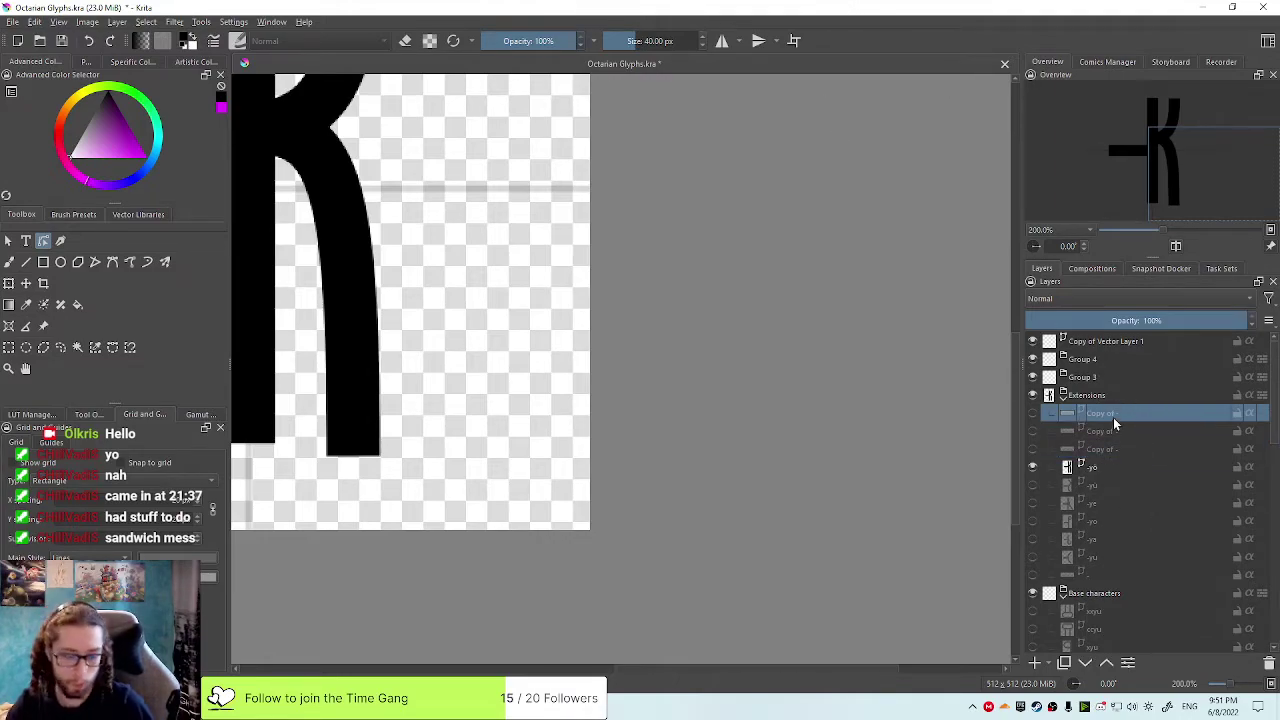
ctrl+click(1104, 392)
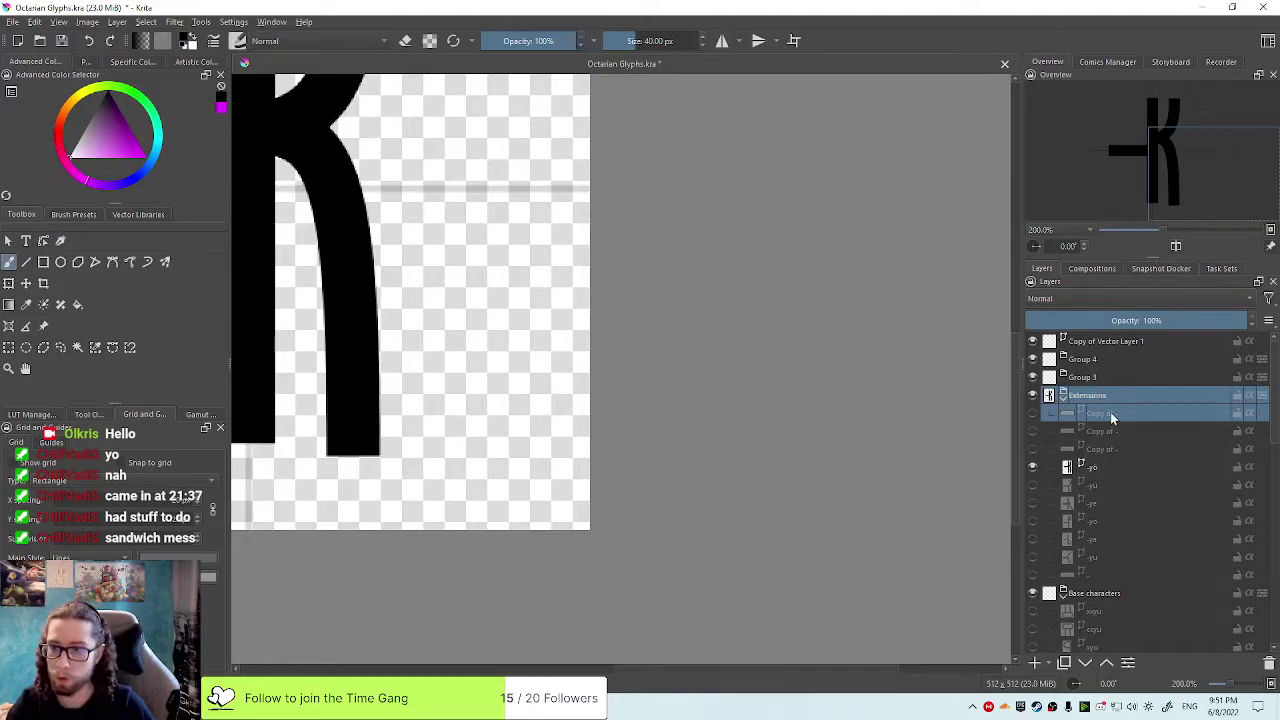
click(1112, 412)
key(ctrl+j)
click(1136, 428)
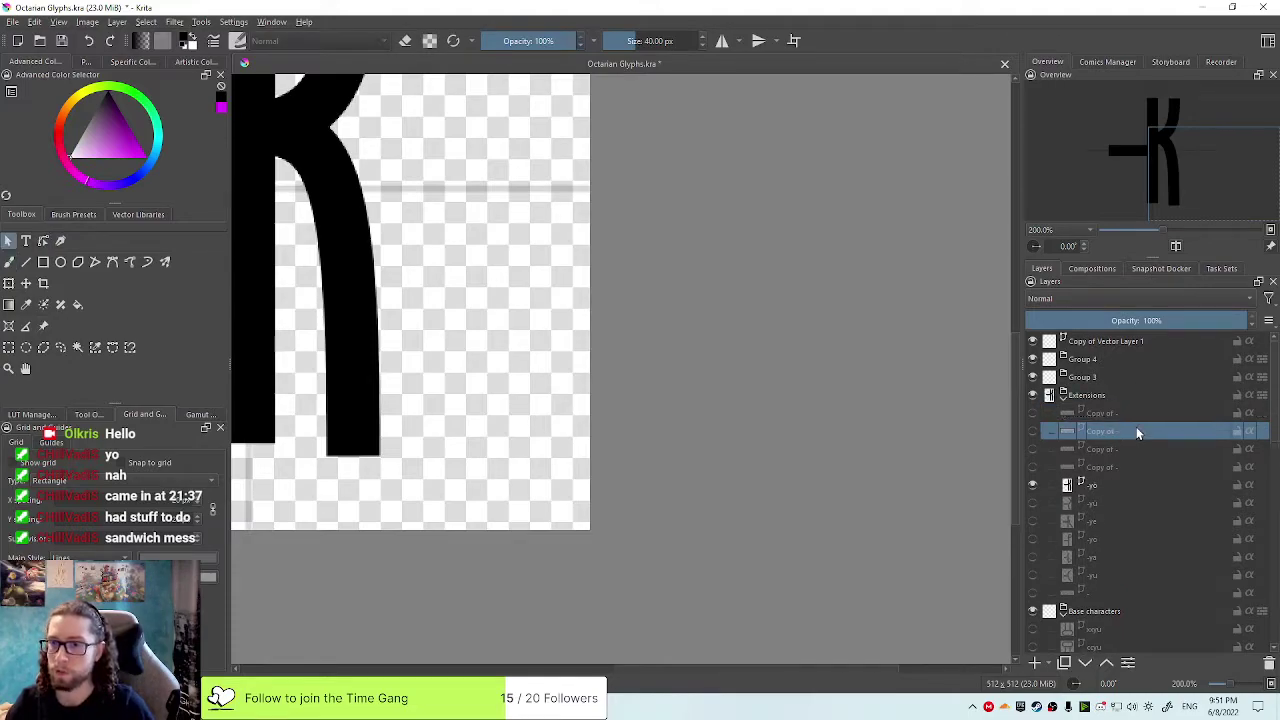
click(1117, 465)
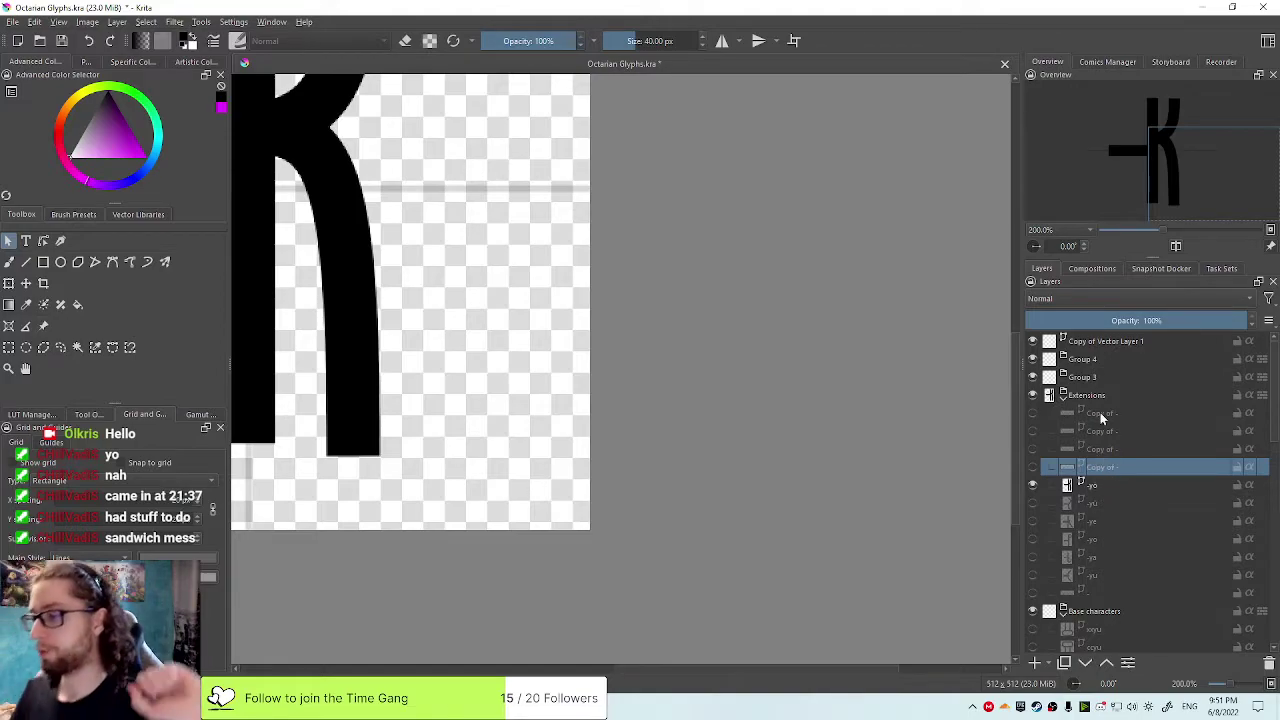
Switch to Phone Link and examine the wording of today's text message about the expiring carte vitale
mouse_move(1101, 420)
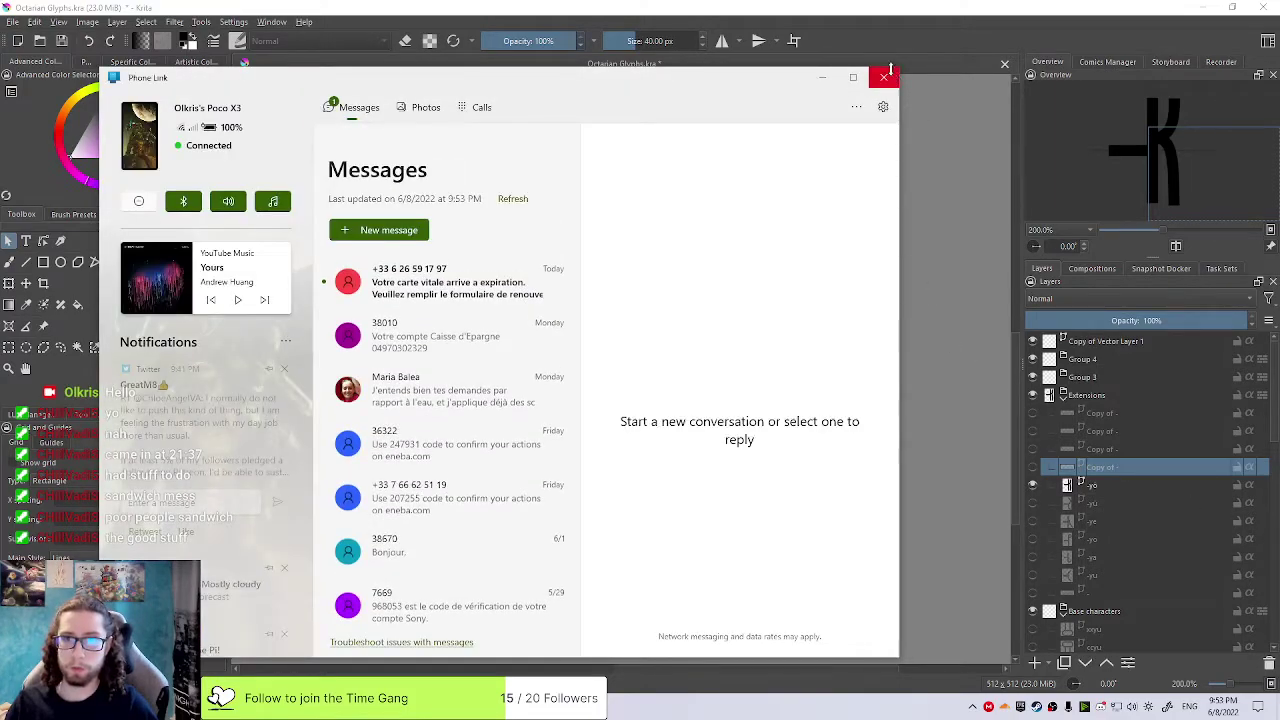
click(886, 77)
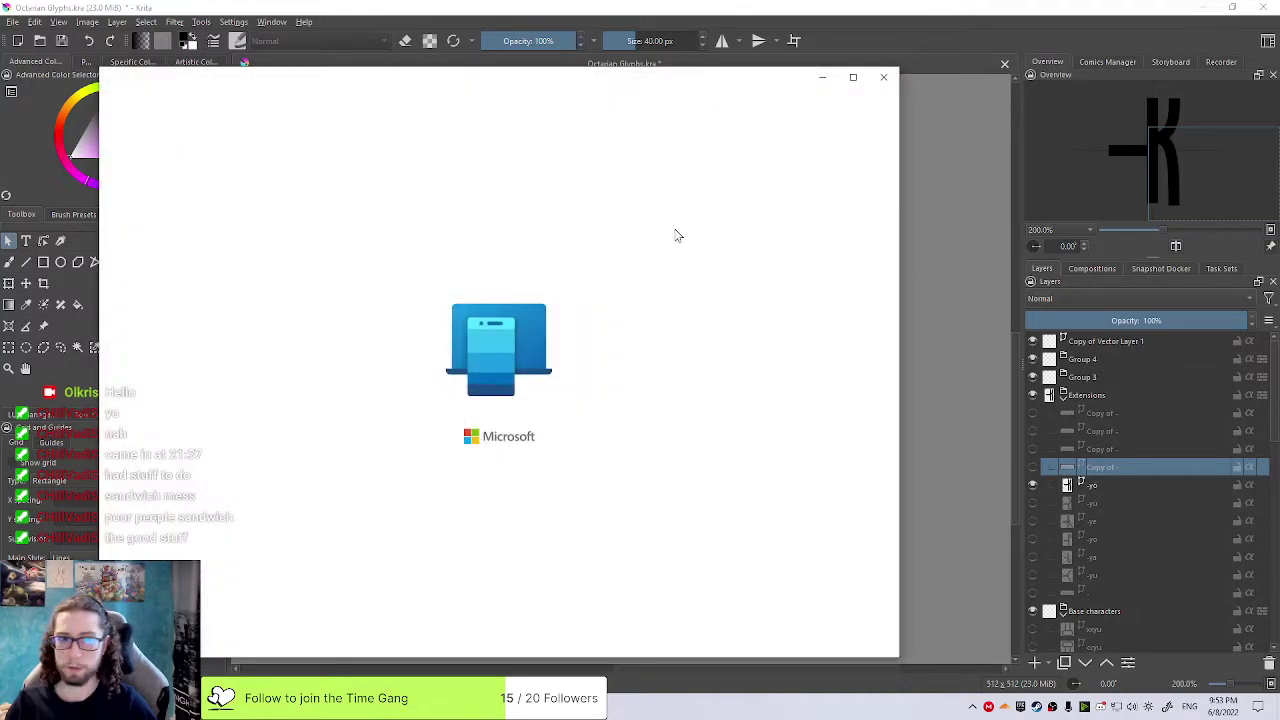
drag(631, 80, 1279, 85)
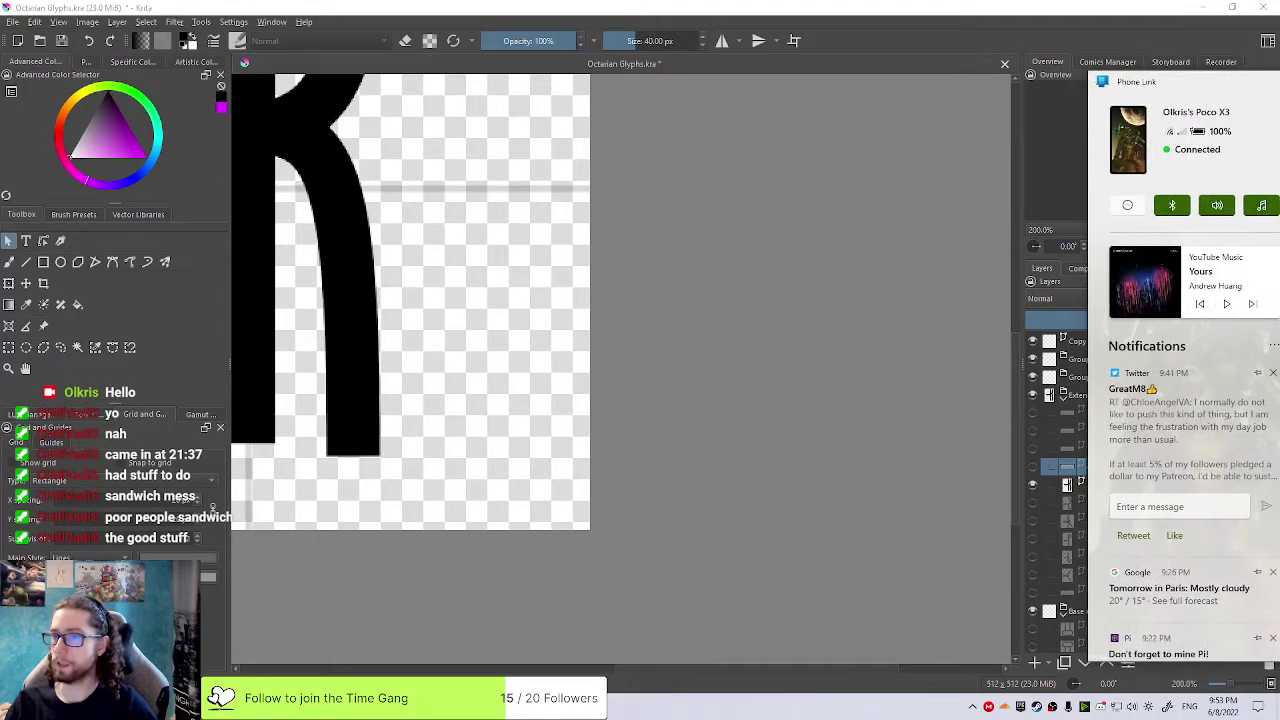
drag(1278, 84, 857, 79)
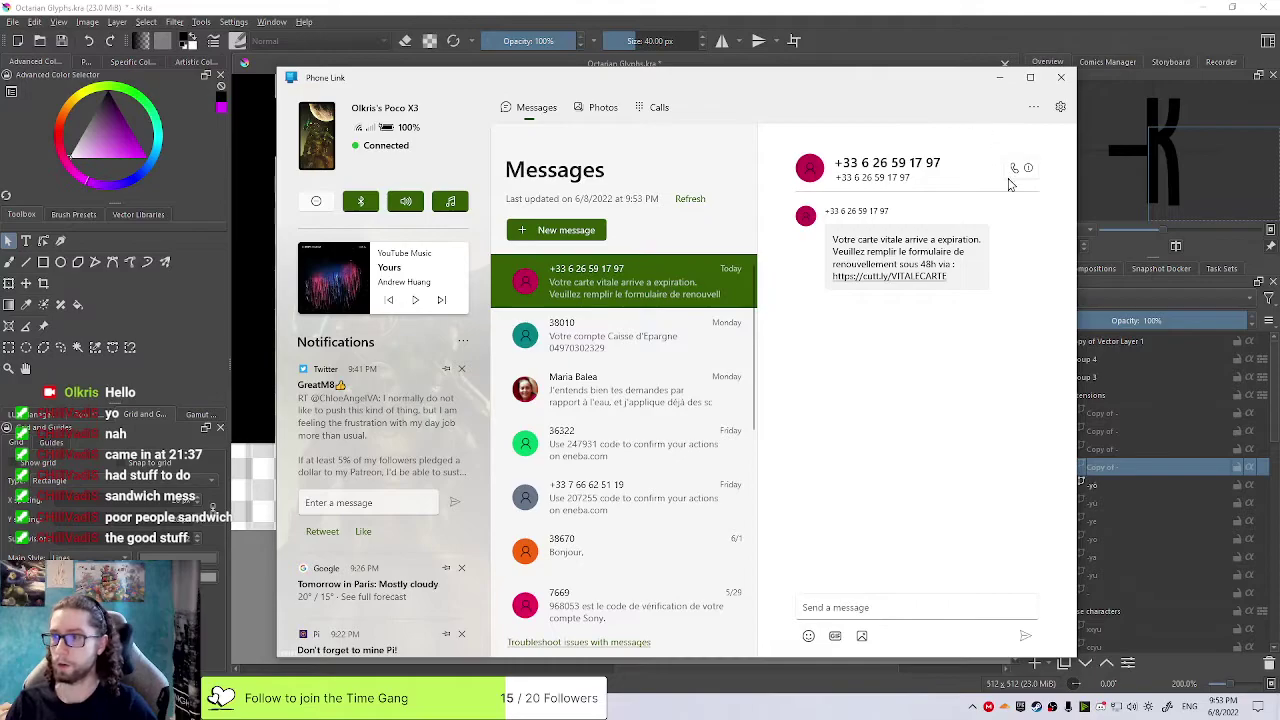
double_click(849, 244)
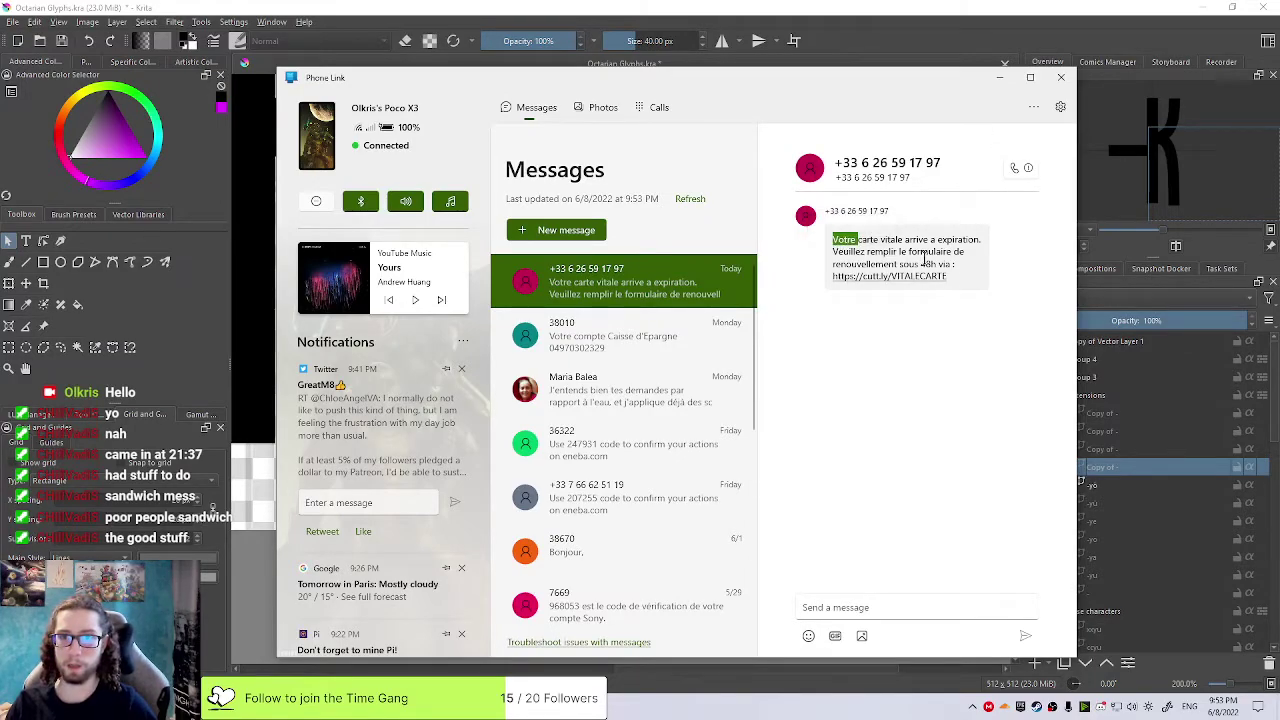
click(938, 244)
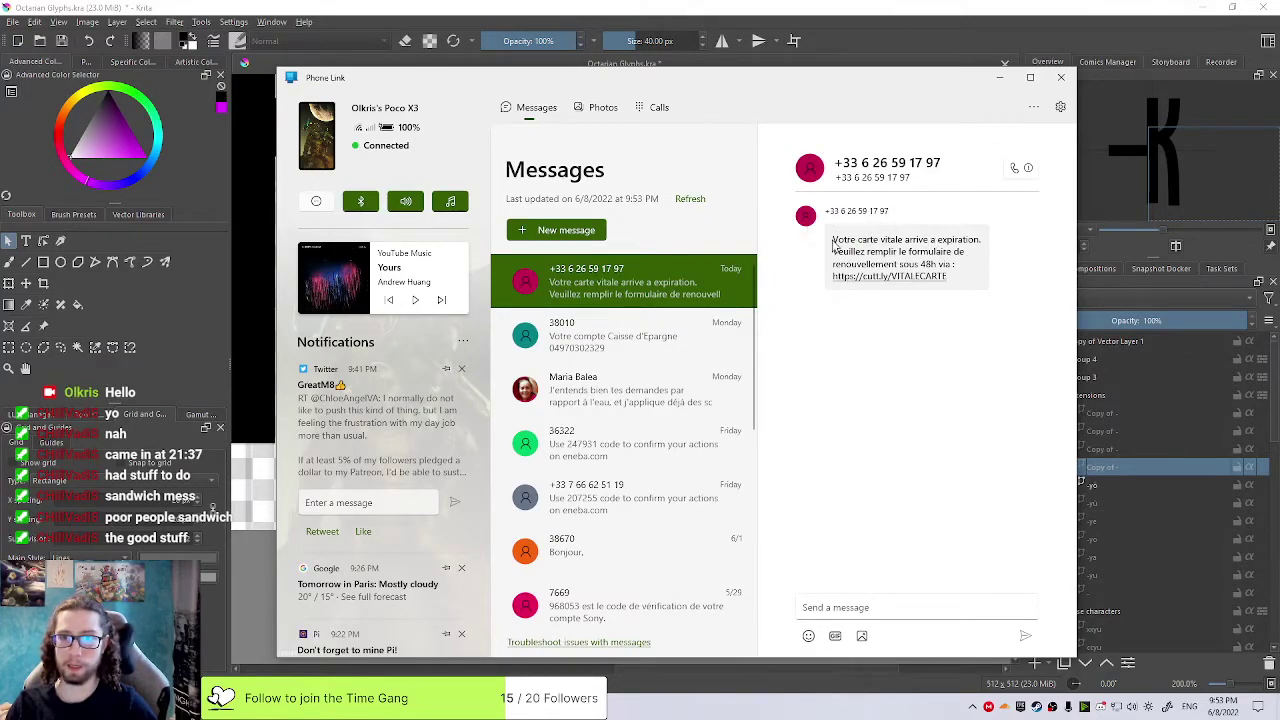
mouse_move(832, 241)
mouse_down()
mouse_move(970, 258)
mouse_move(1000, 280)
mouse_move(976, 258)
mouse_move(834, 240)
mouse_up()
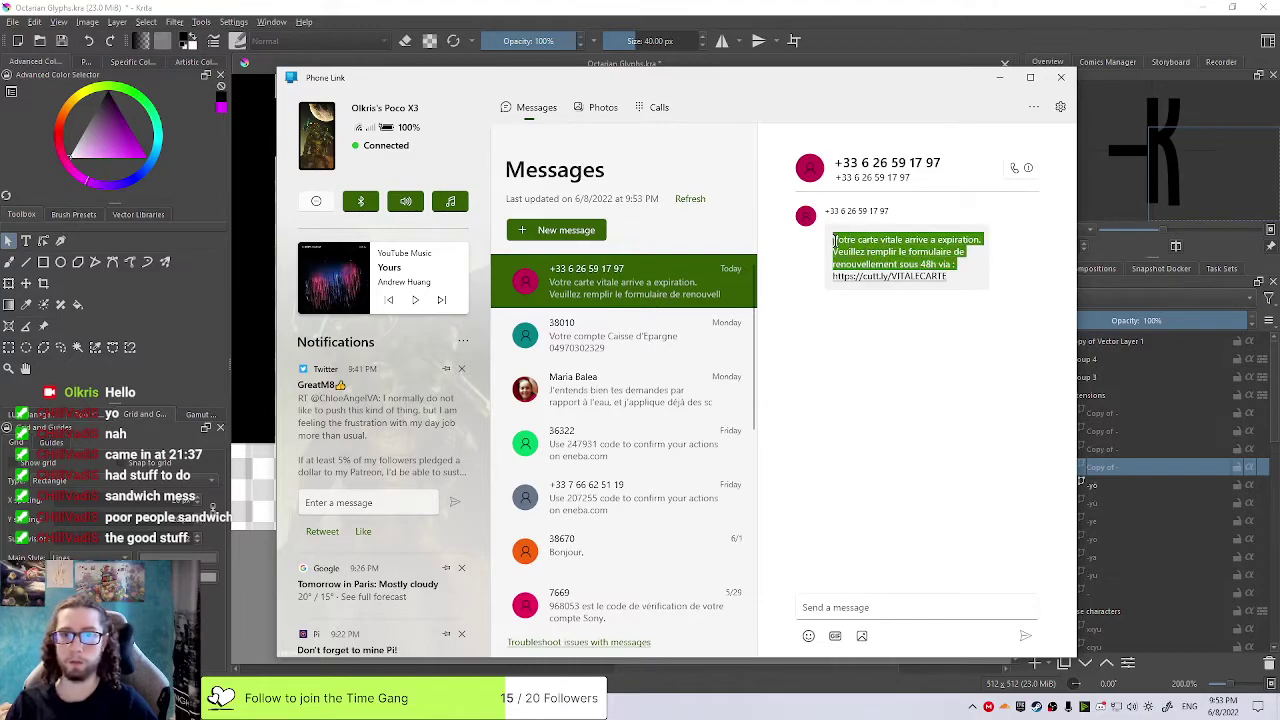
mouse_move(956, 291)
mouse_down()
mouse_move(810, 290)
mouse_move(886, 280)
mouse_move(962, 293)
mouse_up()
click(877, 289)
click(975, 280)
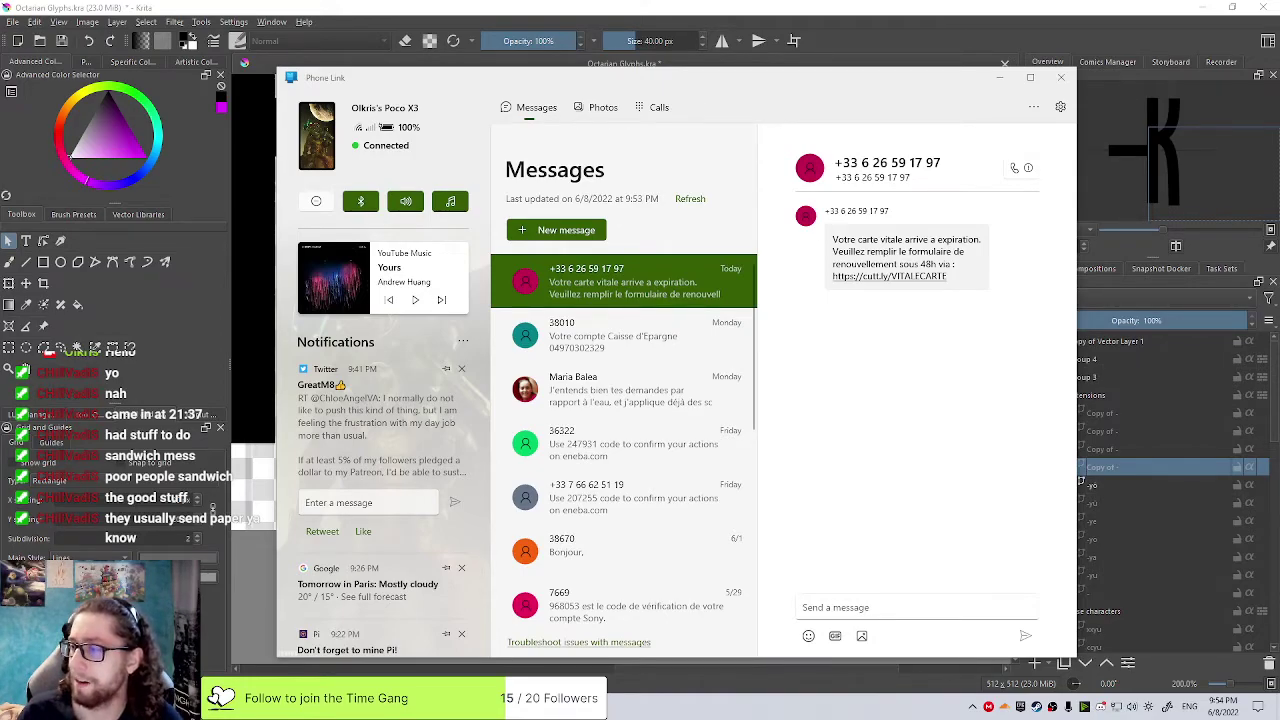
Bring over the browser window, examine the domain name of the page linked from the message, and close that tab
drag(1279, 88, 915, 105)
click(476, 126)
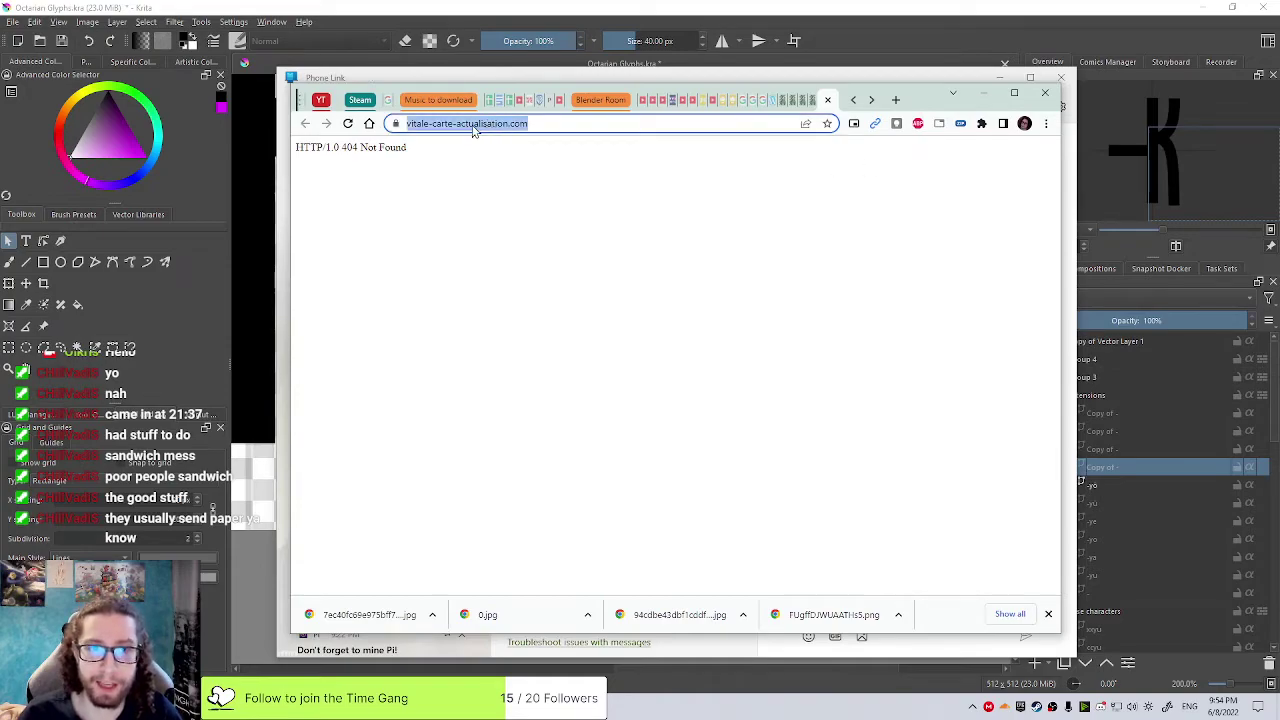
drag(473, 126, 508, 136)
double_click(508, 131)
click(485, 124)
drag(486, 124, 525, 125)
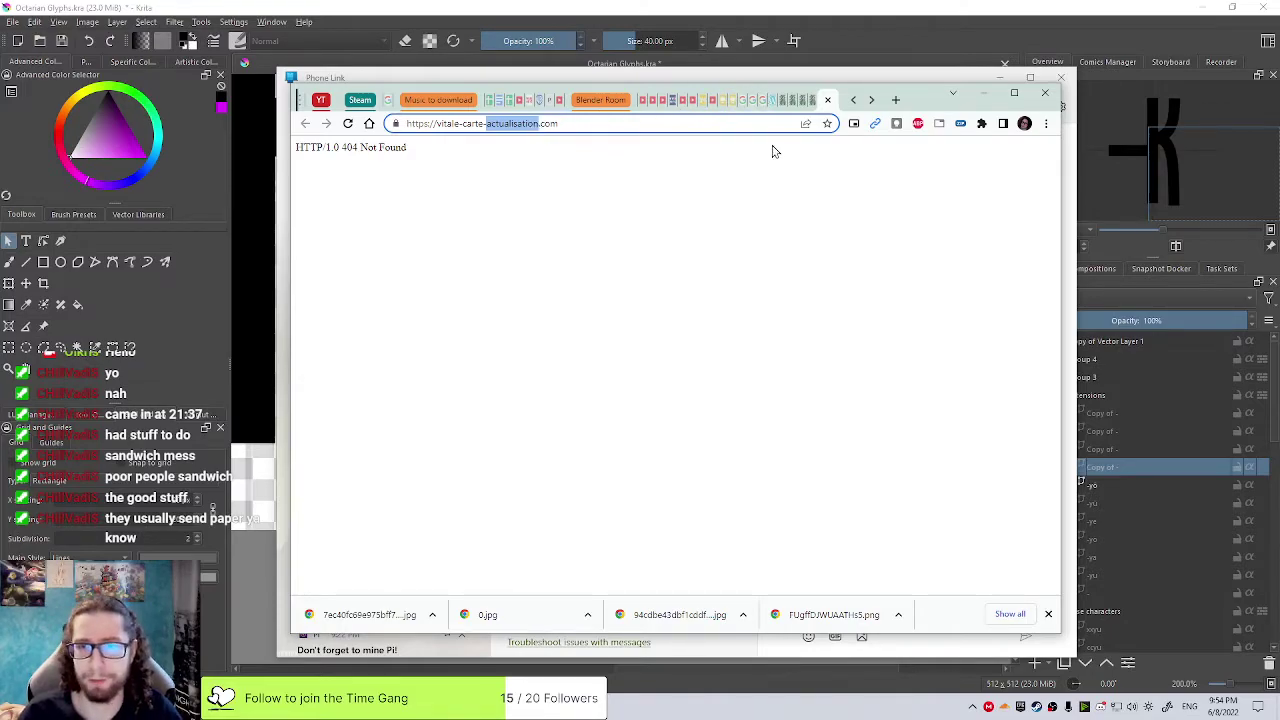
click(827, 100)
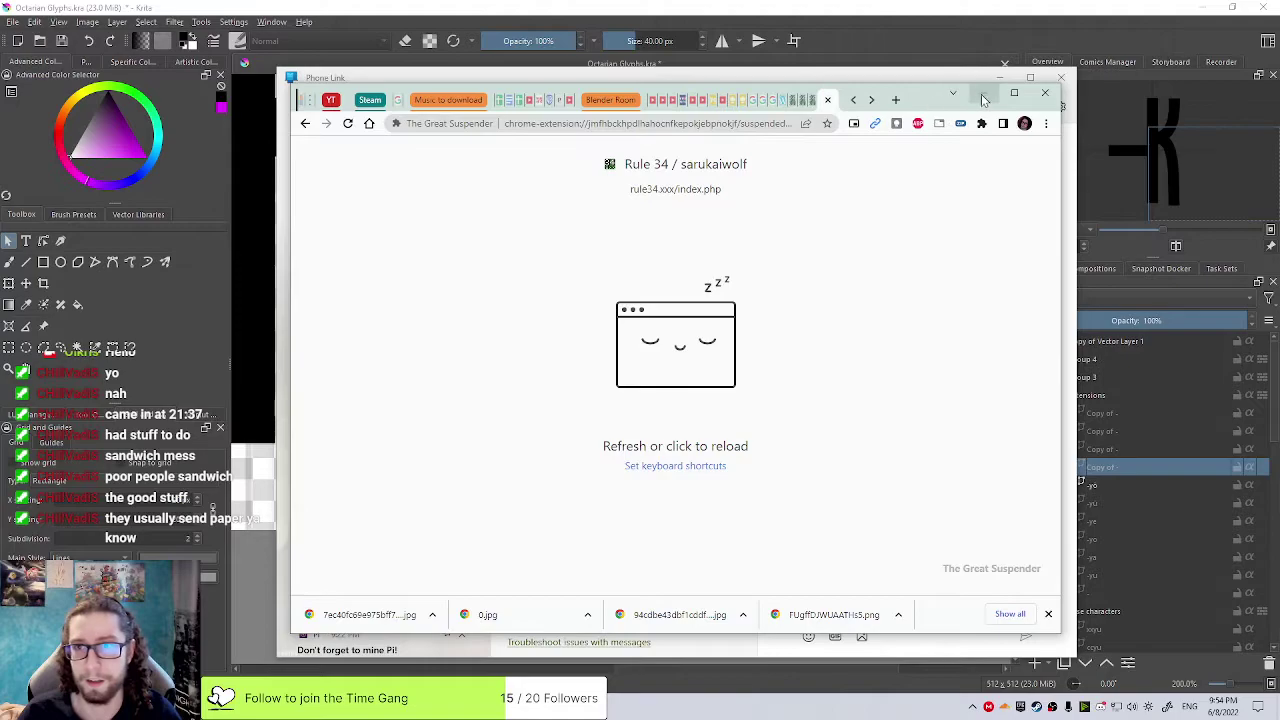
Move the browser window off this screen and close Phone Link to return to Krita
click(984, 93)
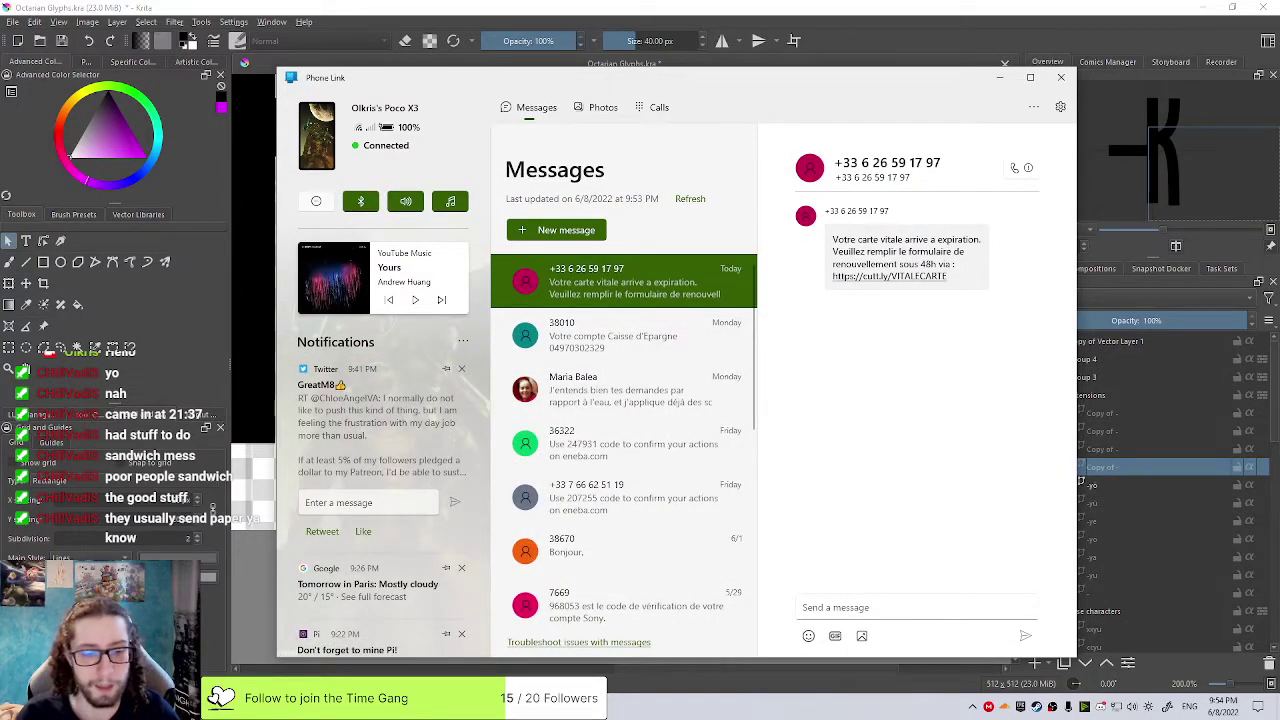
click(317, 660)
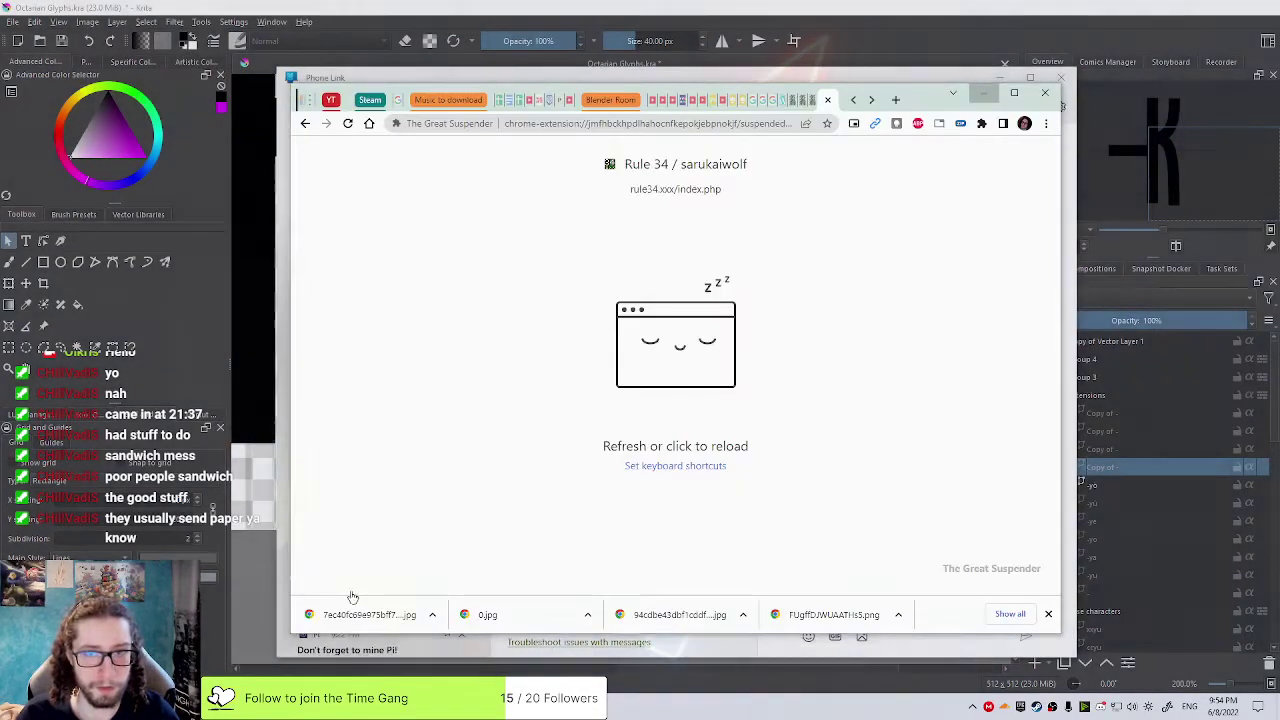
drag(914, 101, 1279, 111)
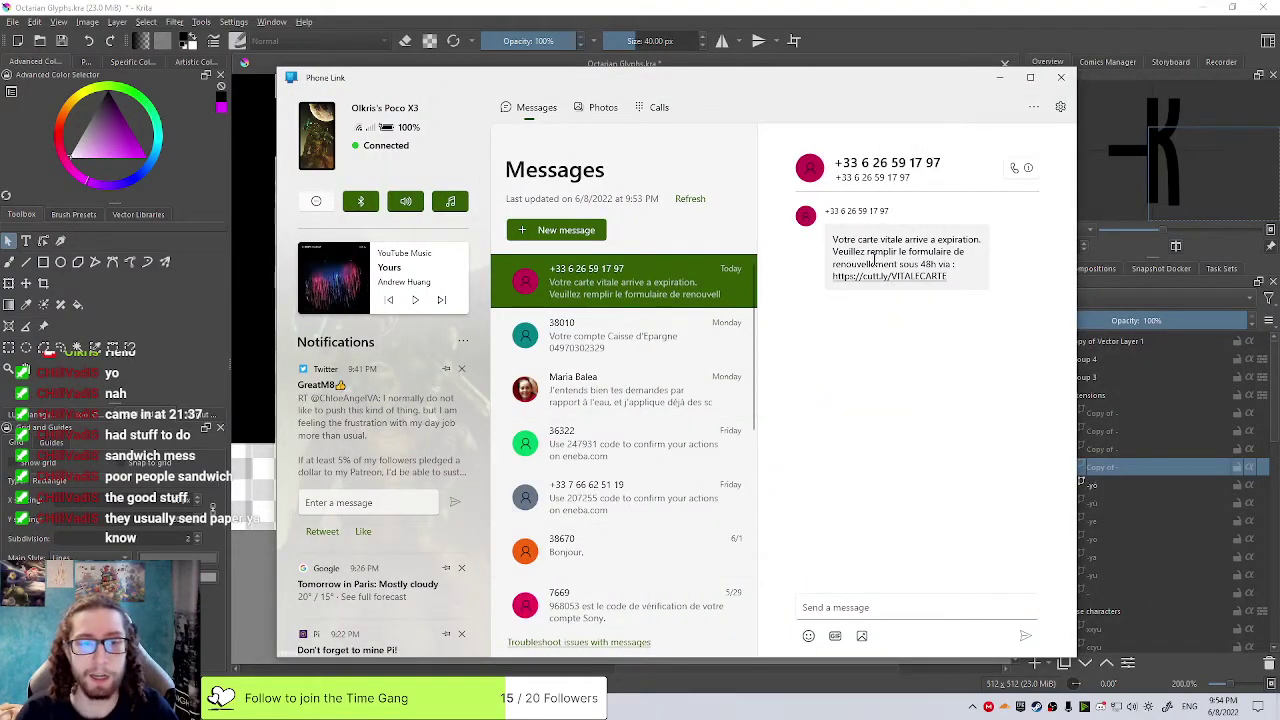
click(1061, 77)
Rename the lowest "Copy of -" layer in the Extensions group as "wa", make it visible and hide the glyph layer directly beneath it
drag(685, 301, 936, 435)
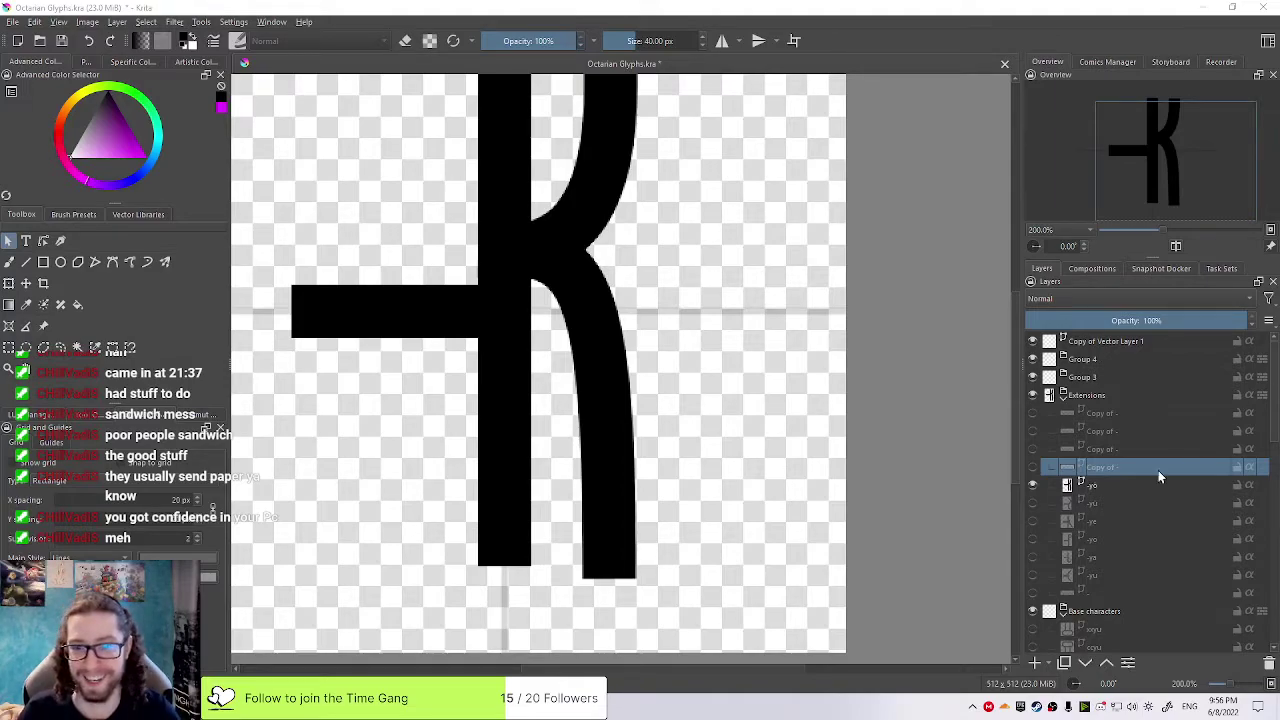
mouse_move(440, 708)
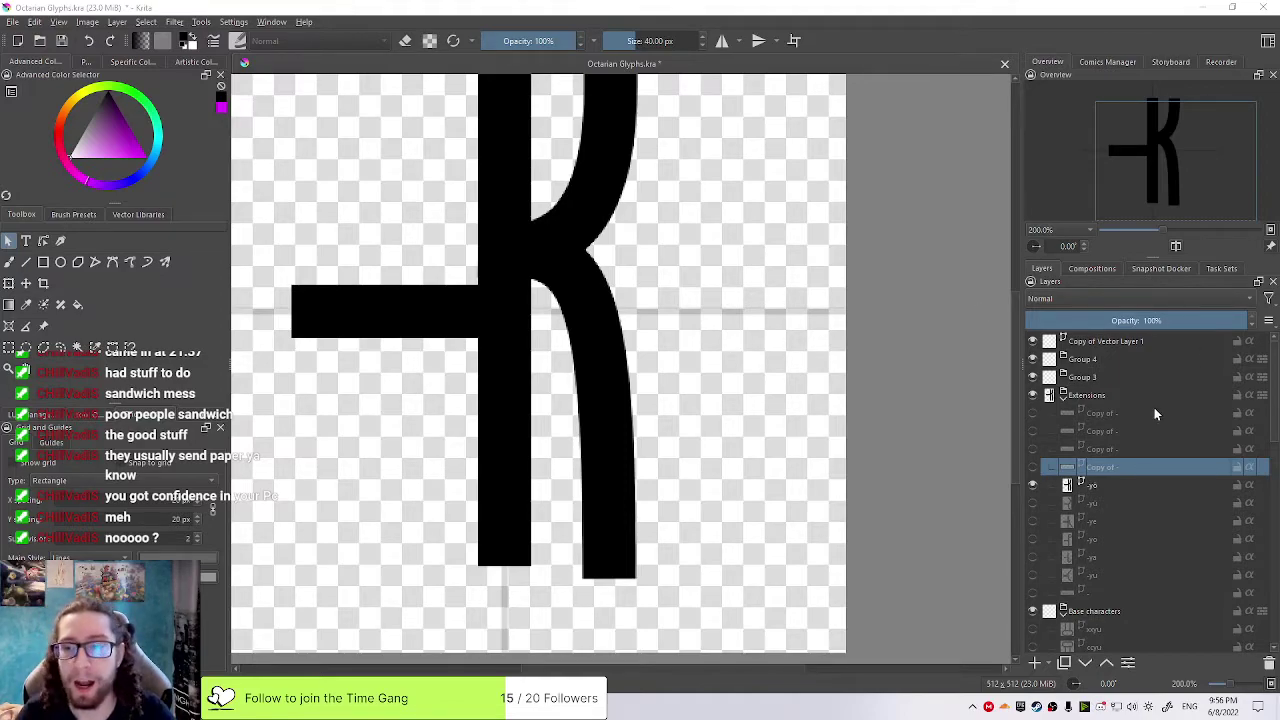
double_click(1159, 467)
text(wa)
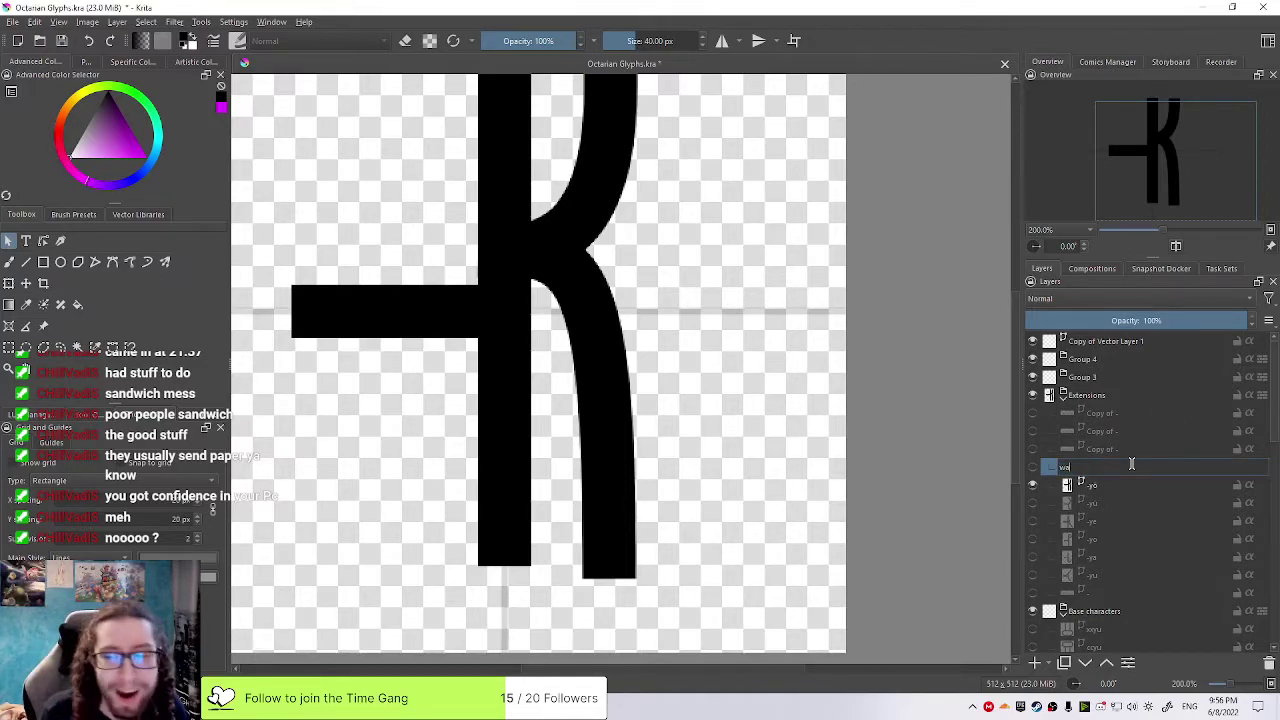
key(Return)
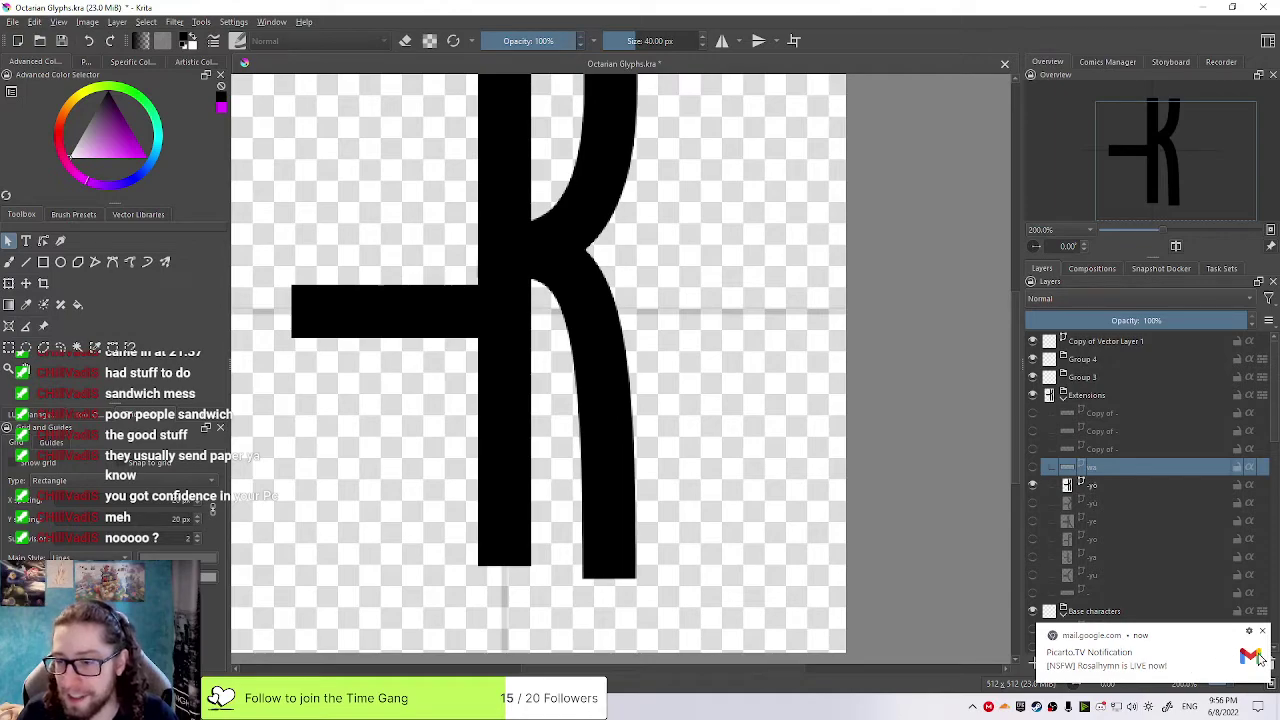
click(1262, 631)
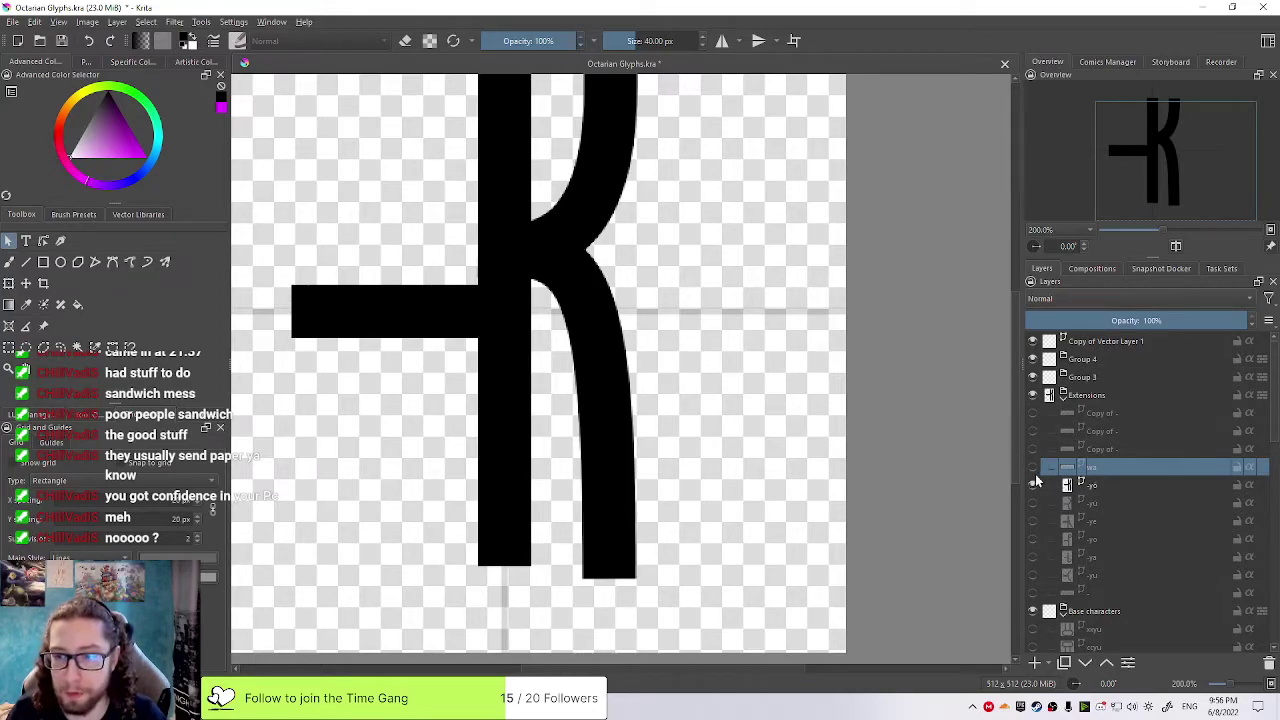
drag(1035, 472, 1035, 484)
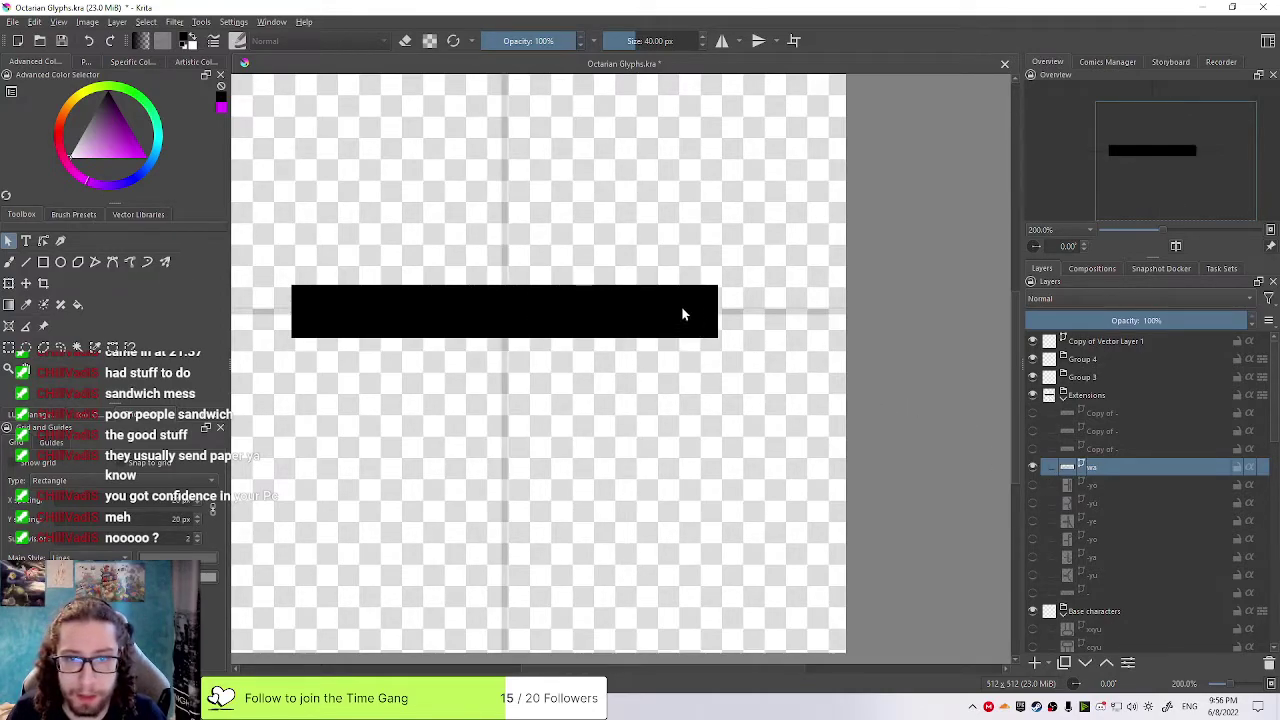
click(43, 240)
click(430, 300)
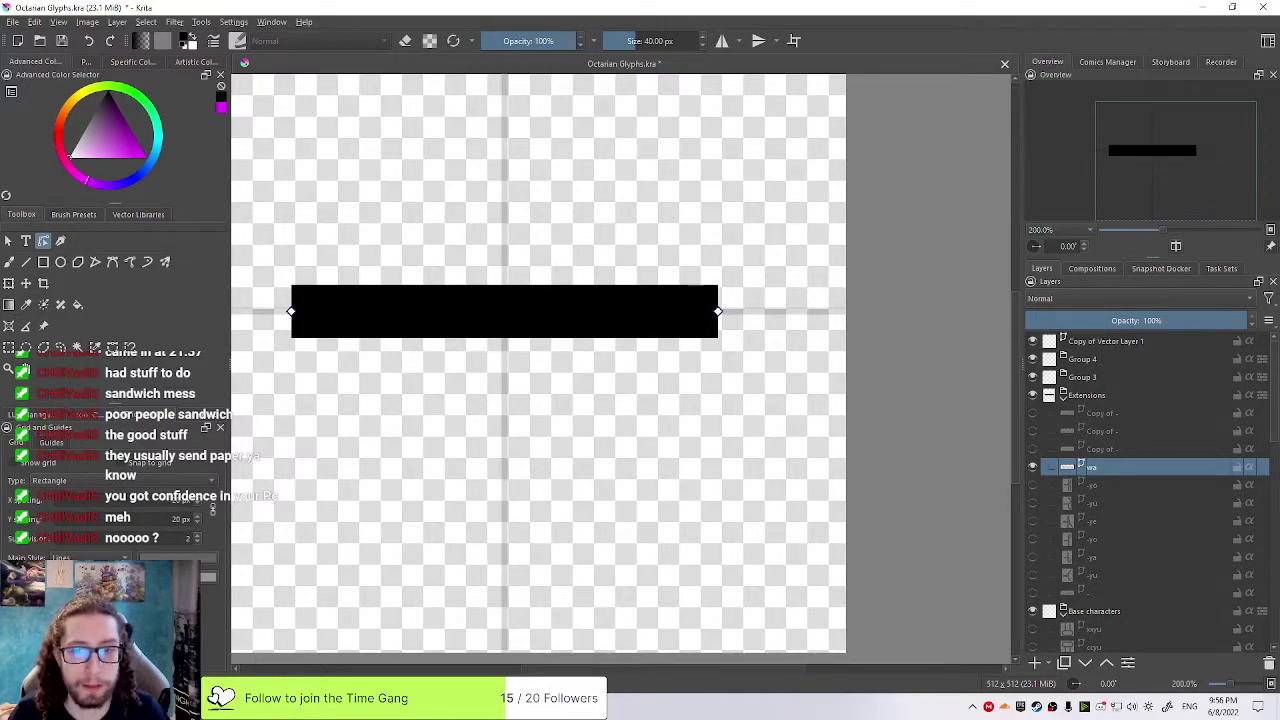
drag(718, 311, 528, 337)
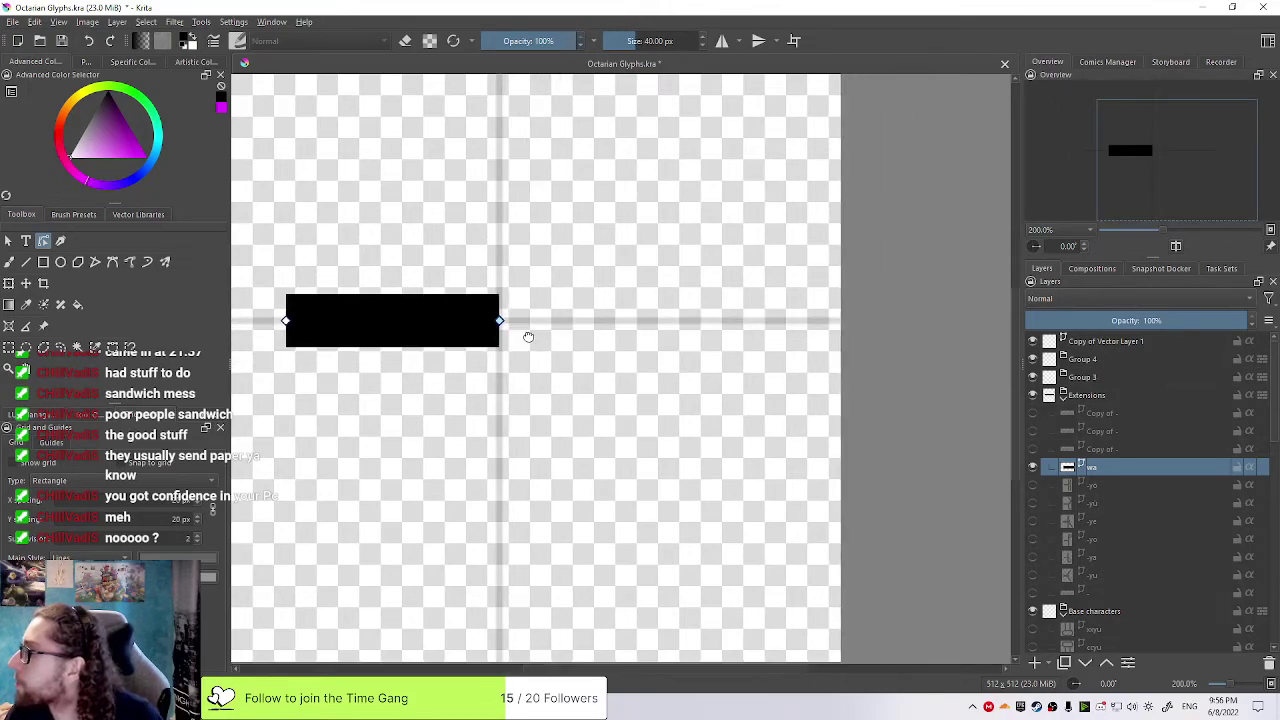
click(26, 262)
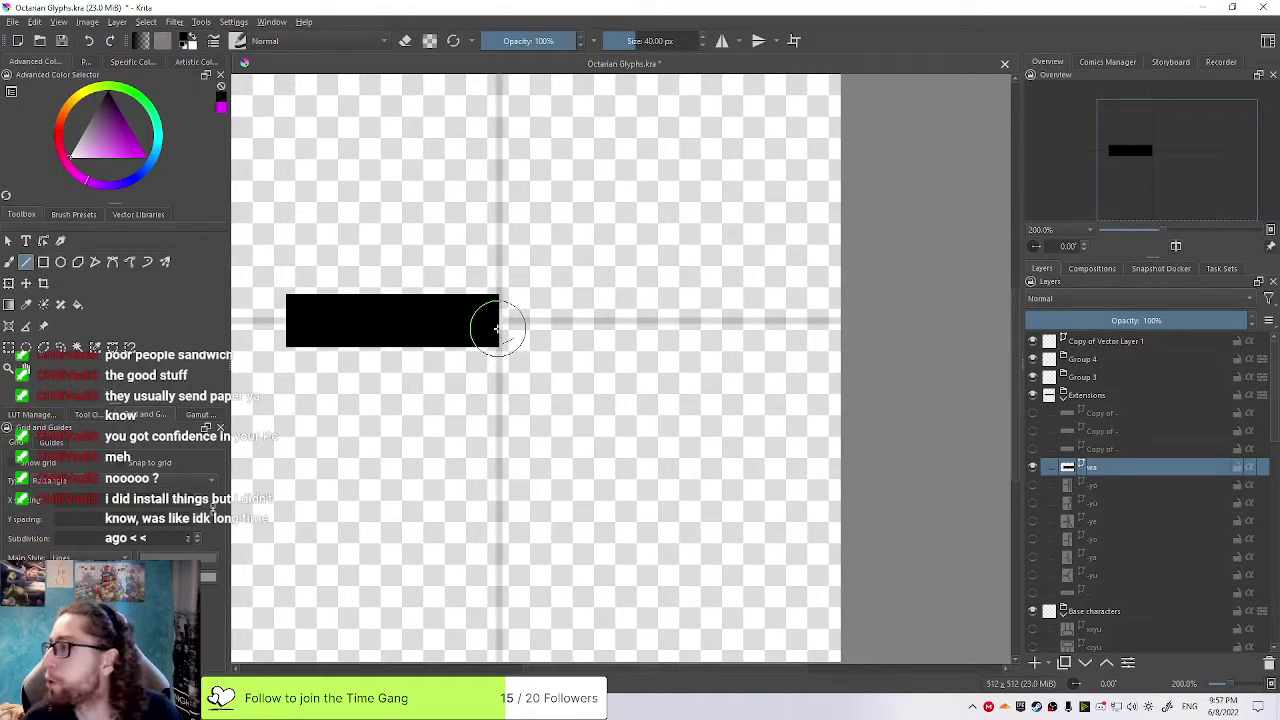
key(ctrl+z)
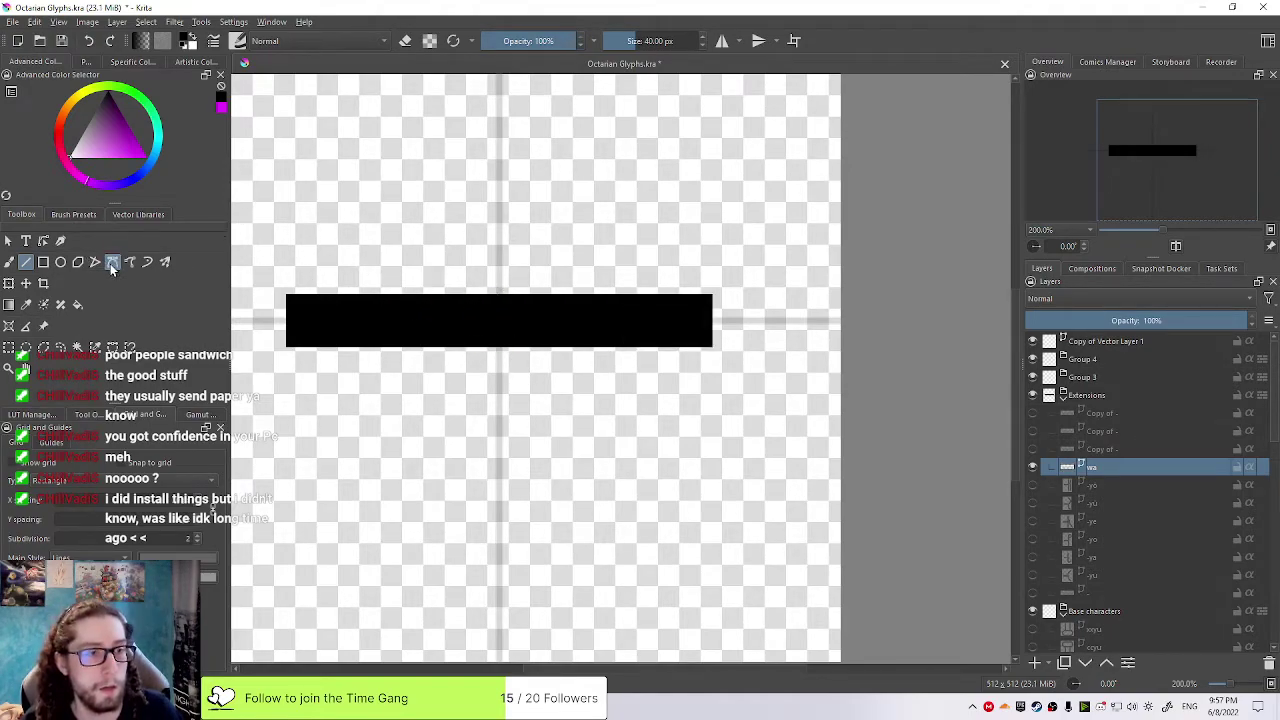
Draw a Bezier curve from the right end of the horizontal bar, bending up and left into a vertical upper tip
click(112, 262)
click(712, 323)
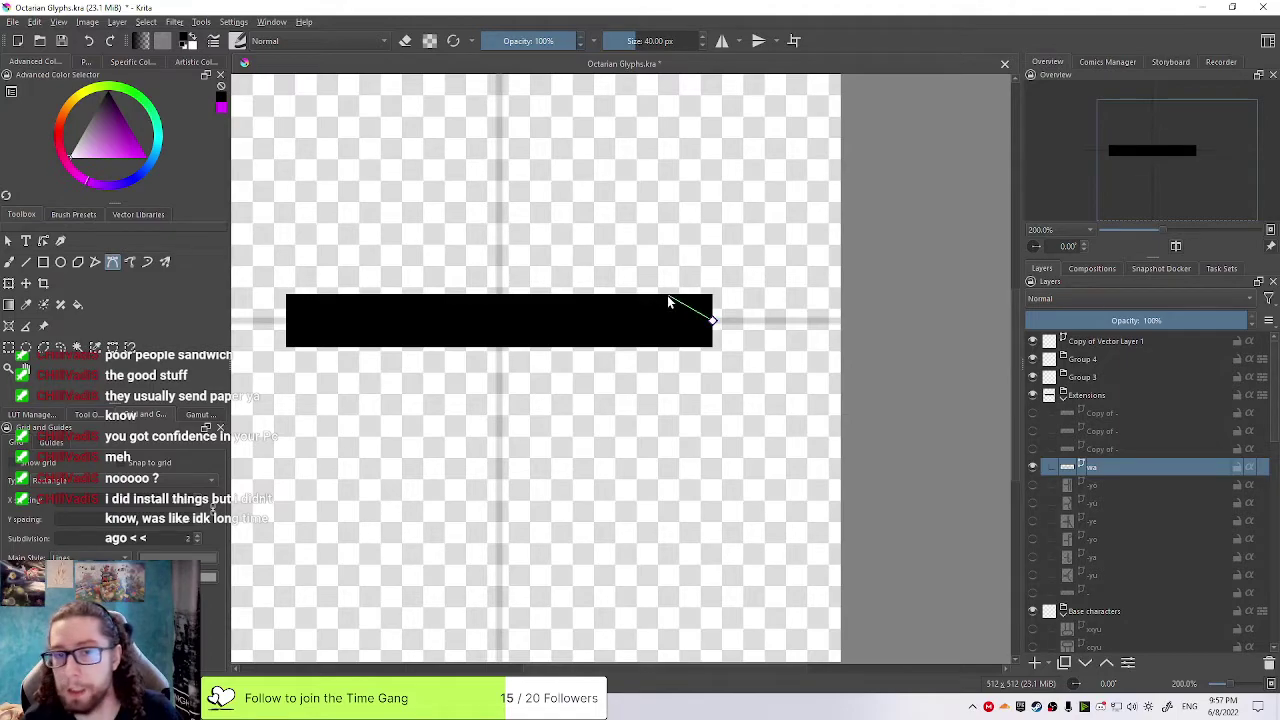
drag(613, 185, 607, 102)
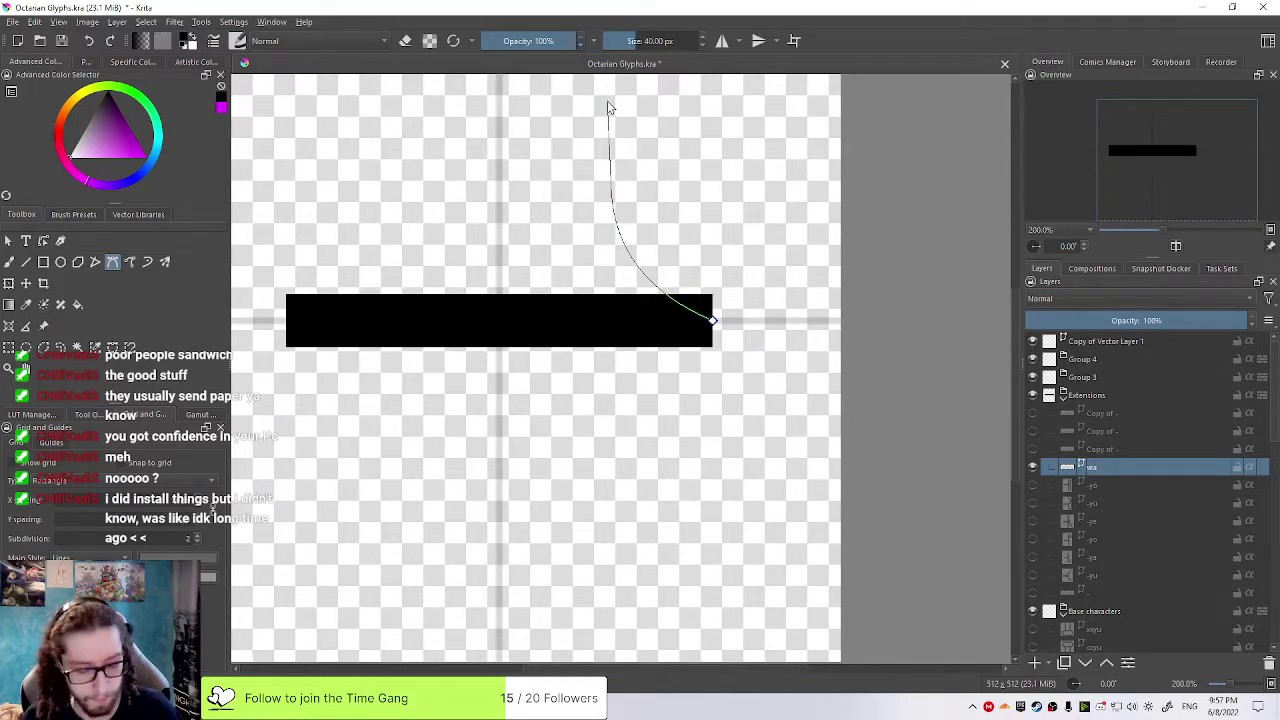
double_click(603, 192)
scroll(603, 196, down, 1)
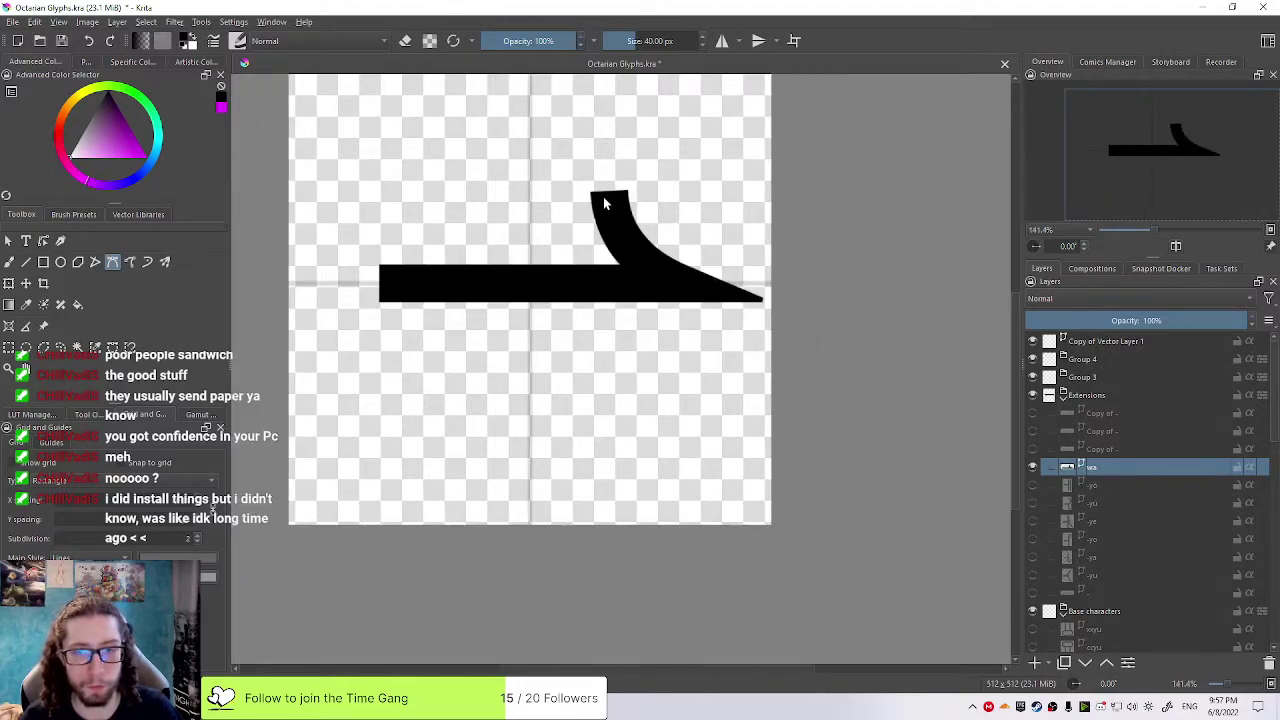
Display the tool options and draw a straight vertical line about 167 px long down from the bar's centre
click(80, 416)
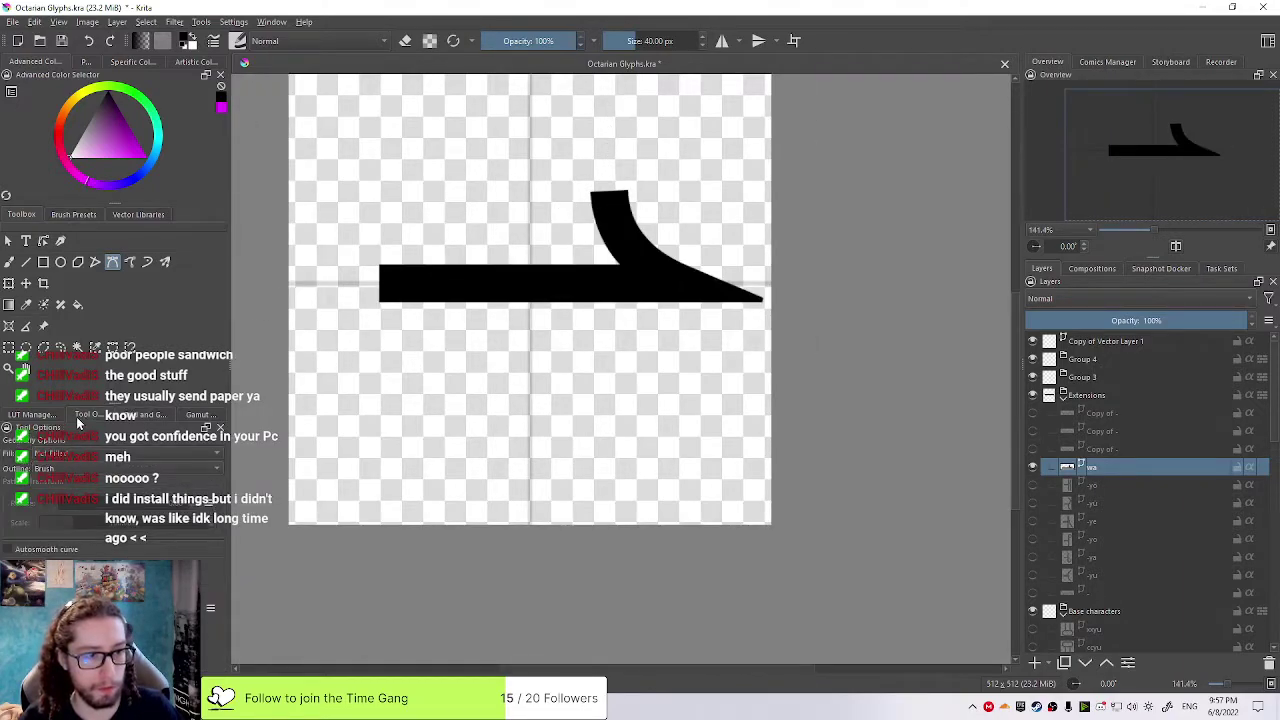
click(125, 416)
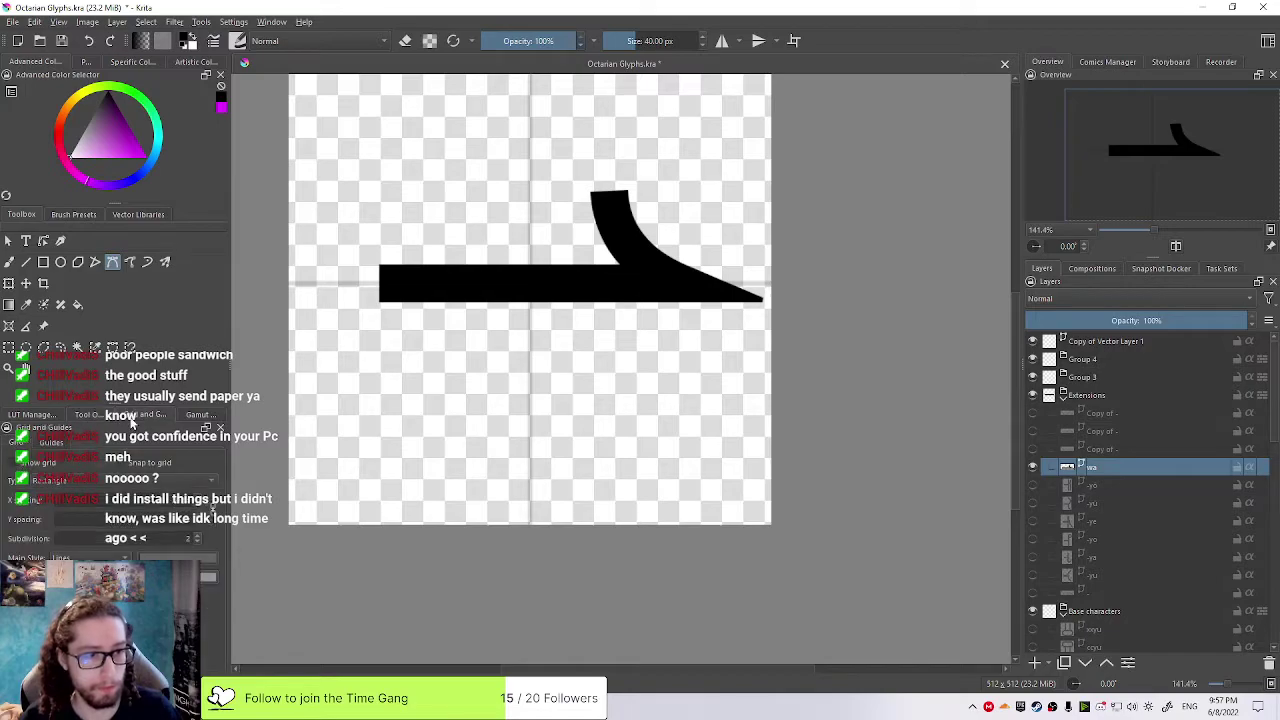
click(80, 415)
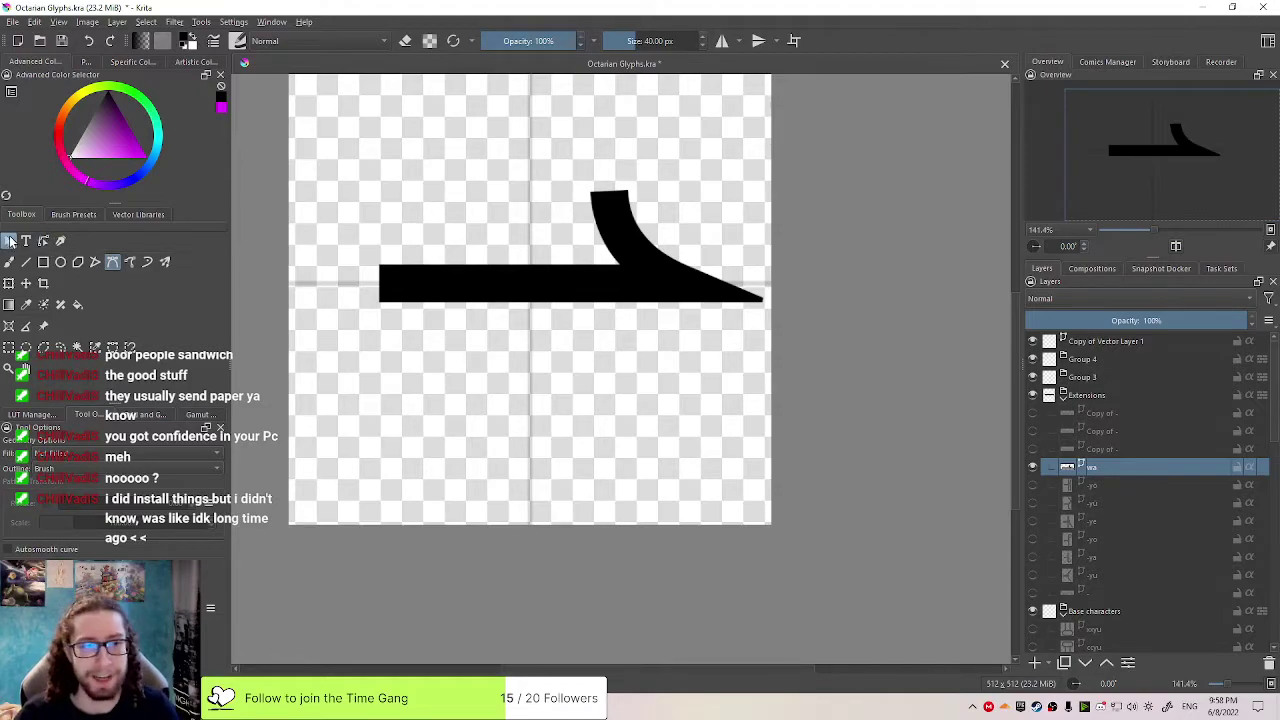
click(26, 262)
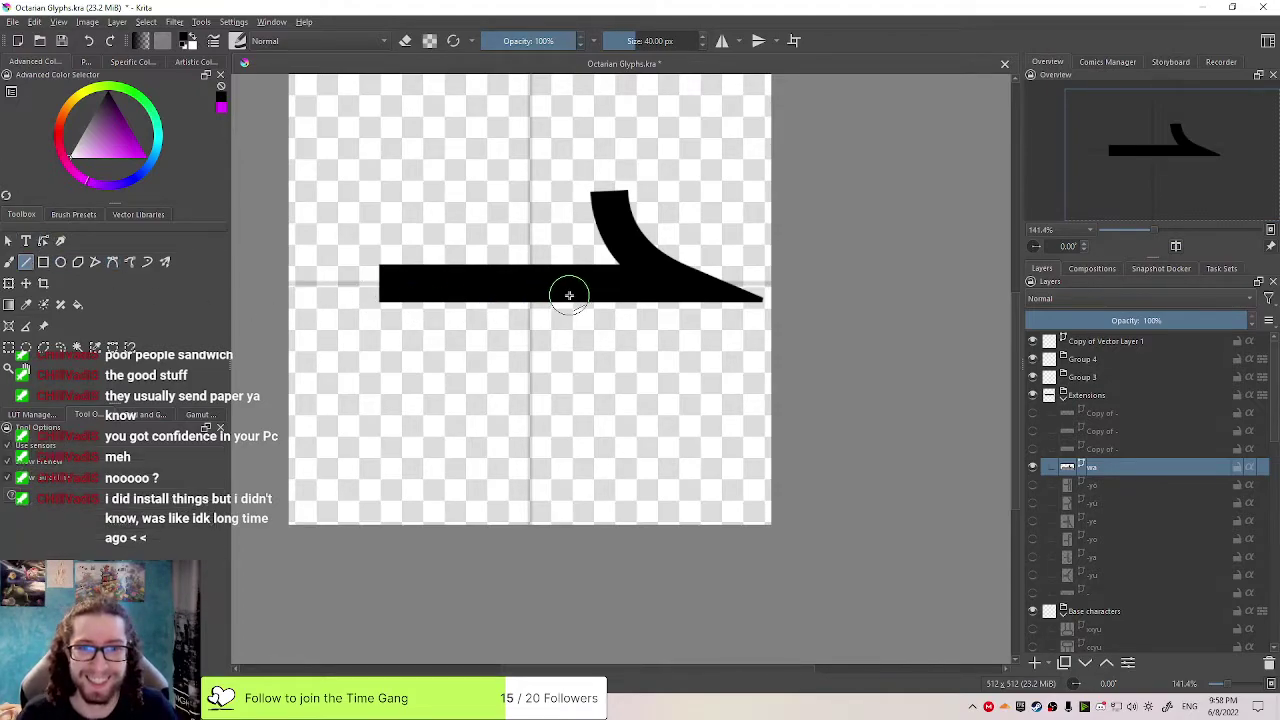
drag(528, 290, 531, 446)
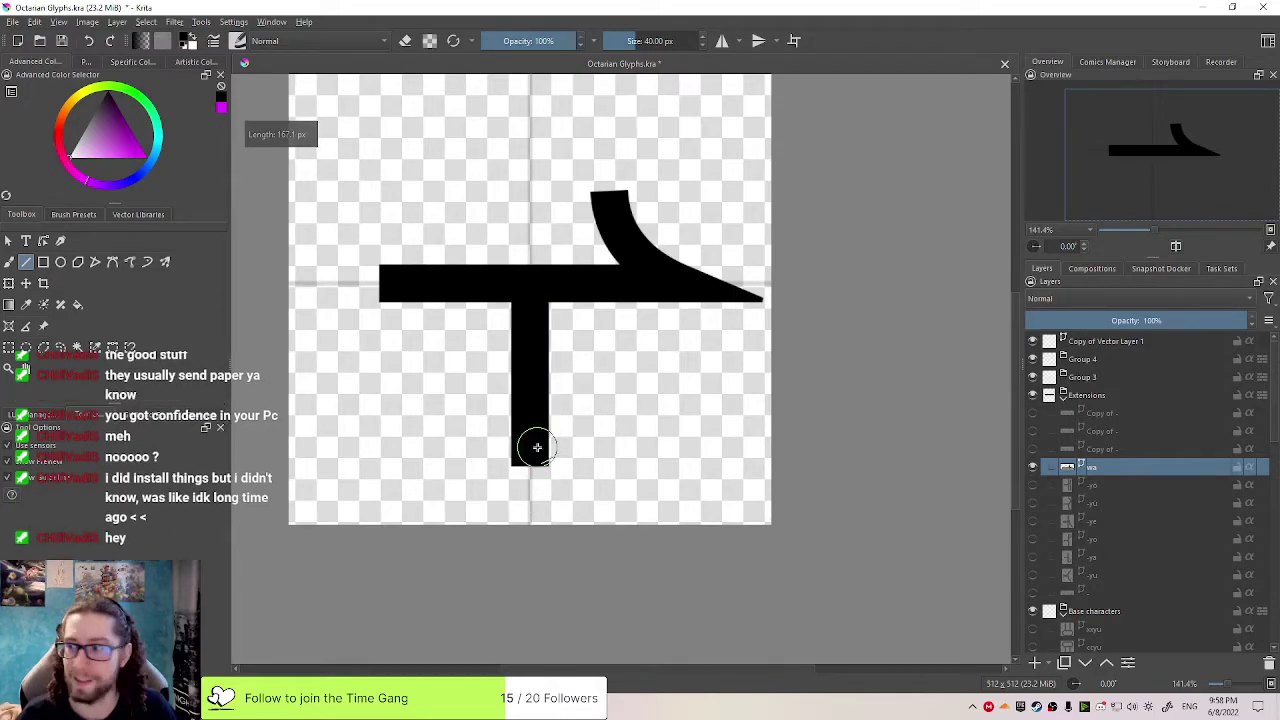
Draw a second Bezier curve from the bar downward, right of the vertical stem, bowing left and ending toward the lower right
click(112, 262)
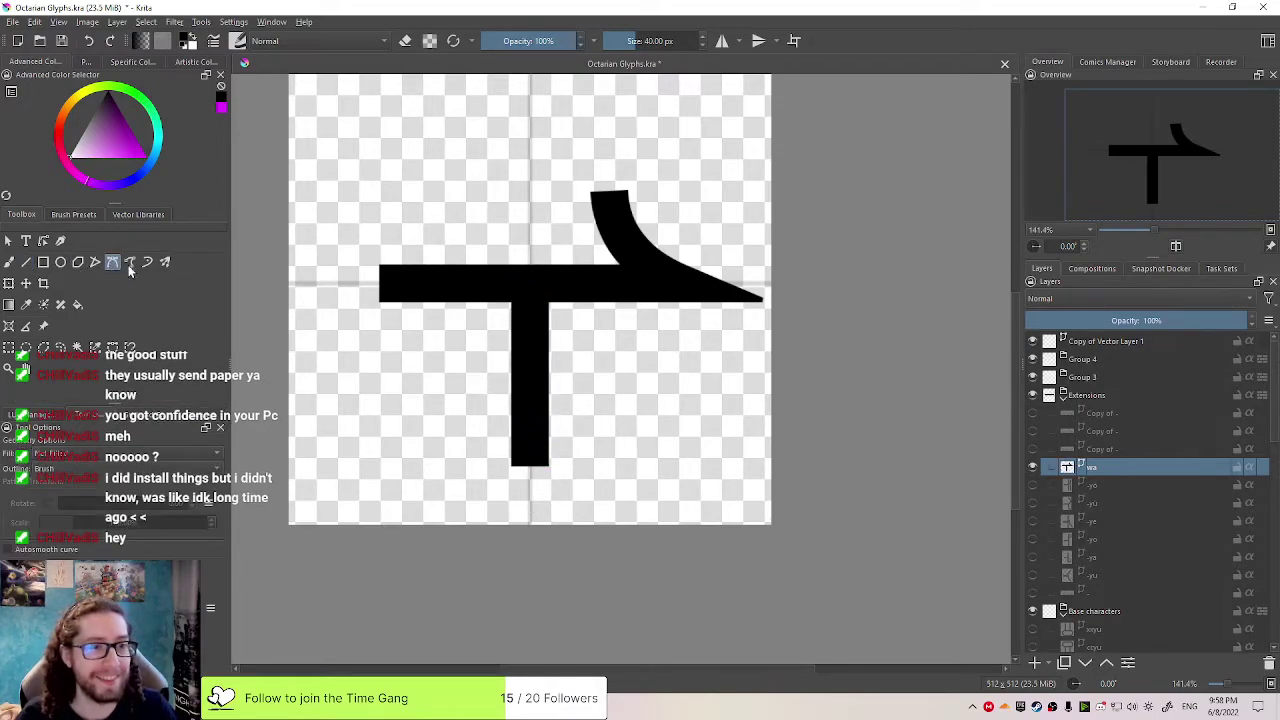
click(617, 292)
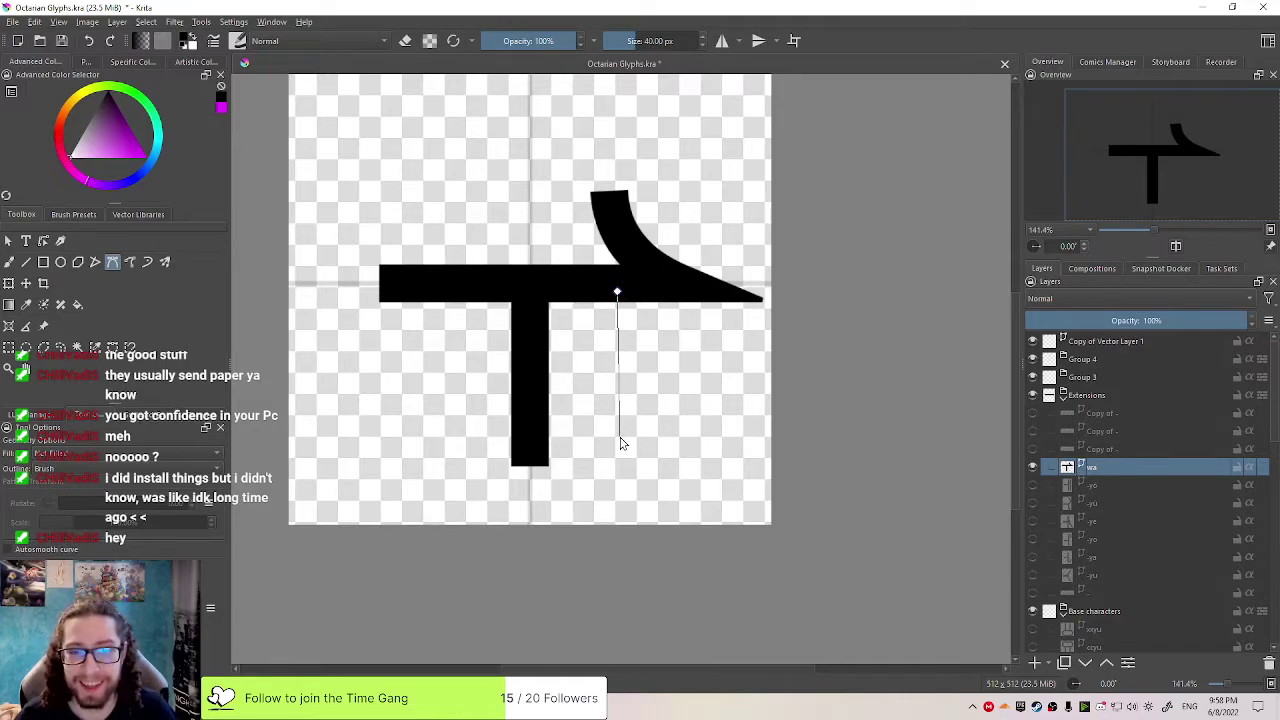
drag(617, 426, 671, 463)
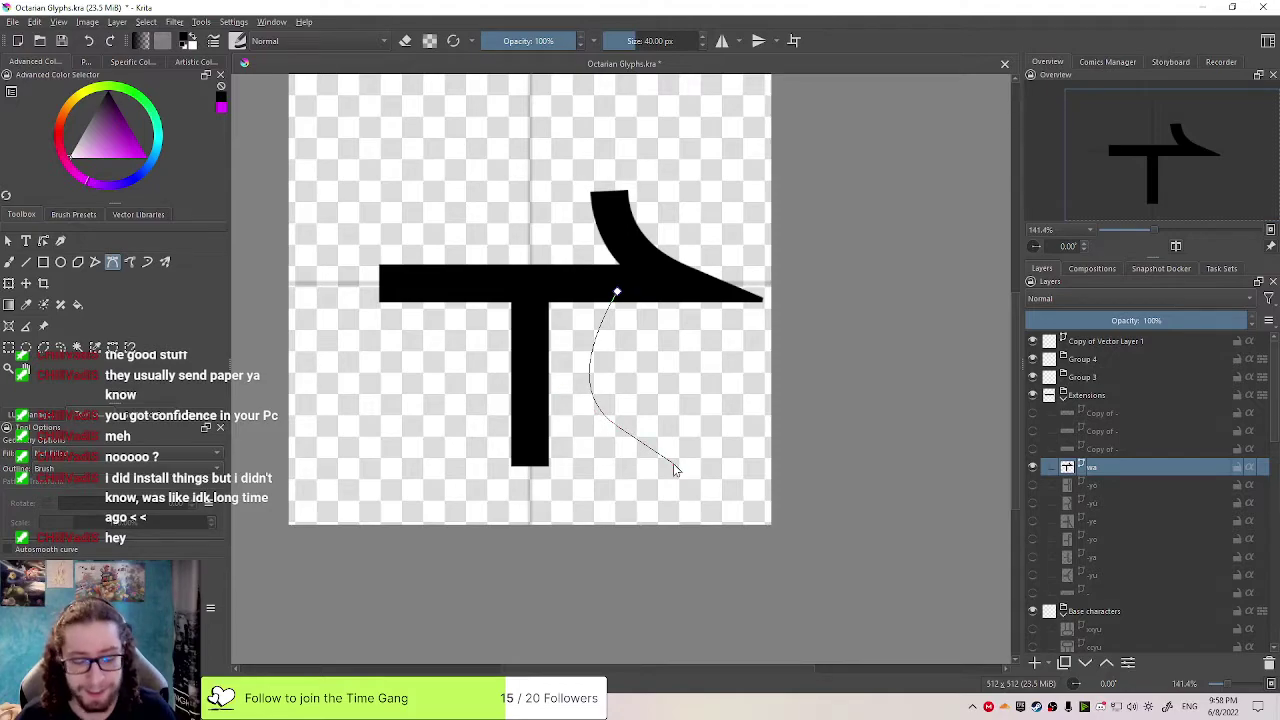
key(Return)
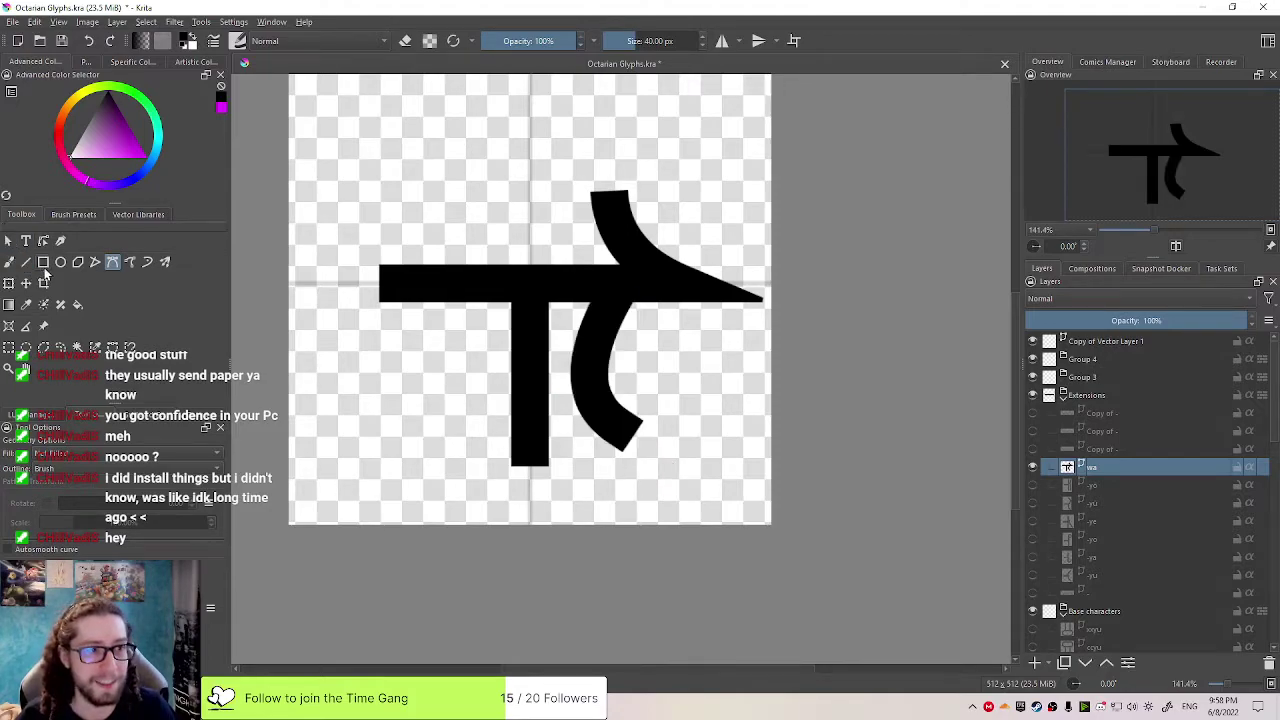
Reshape the lower curved stroke by moving its end node outward and lowering that node's handle to form an upturned hook
click(9, 242)
click(624, 450)
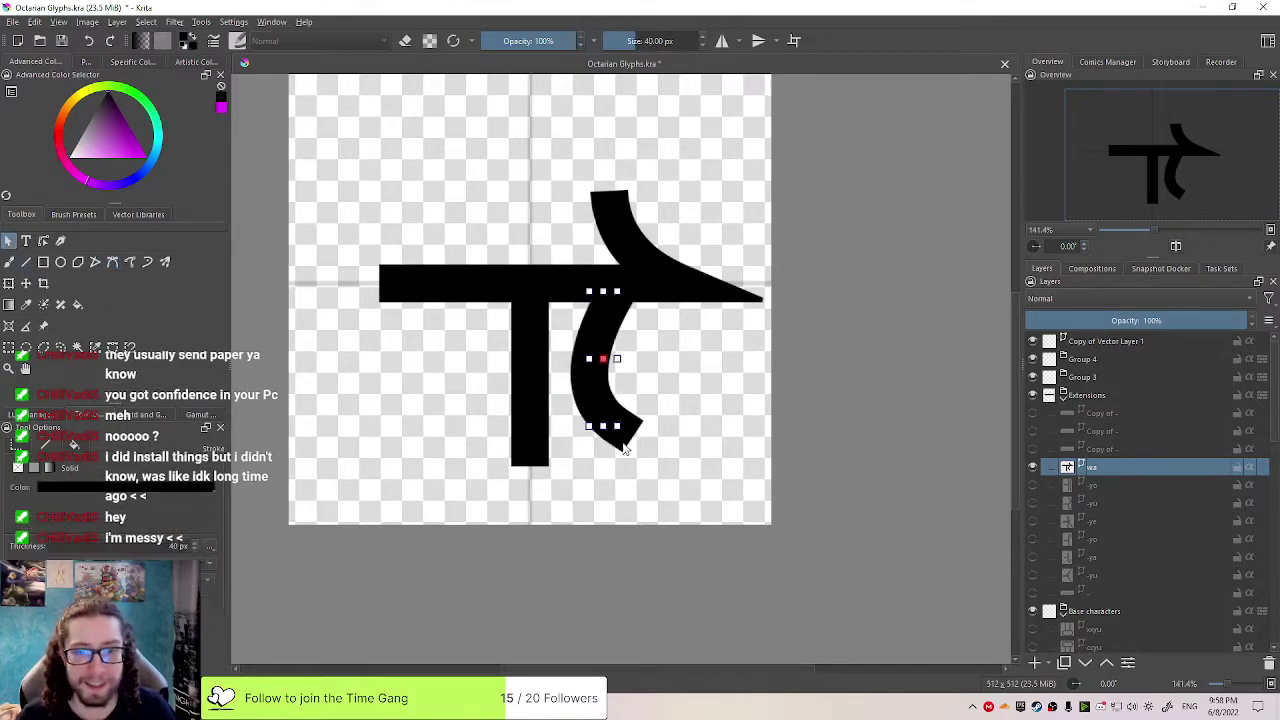
click(43, 242)
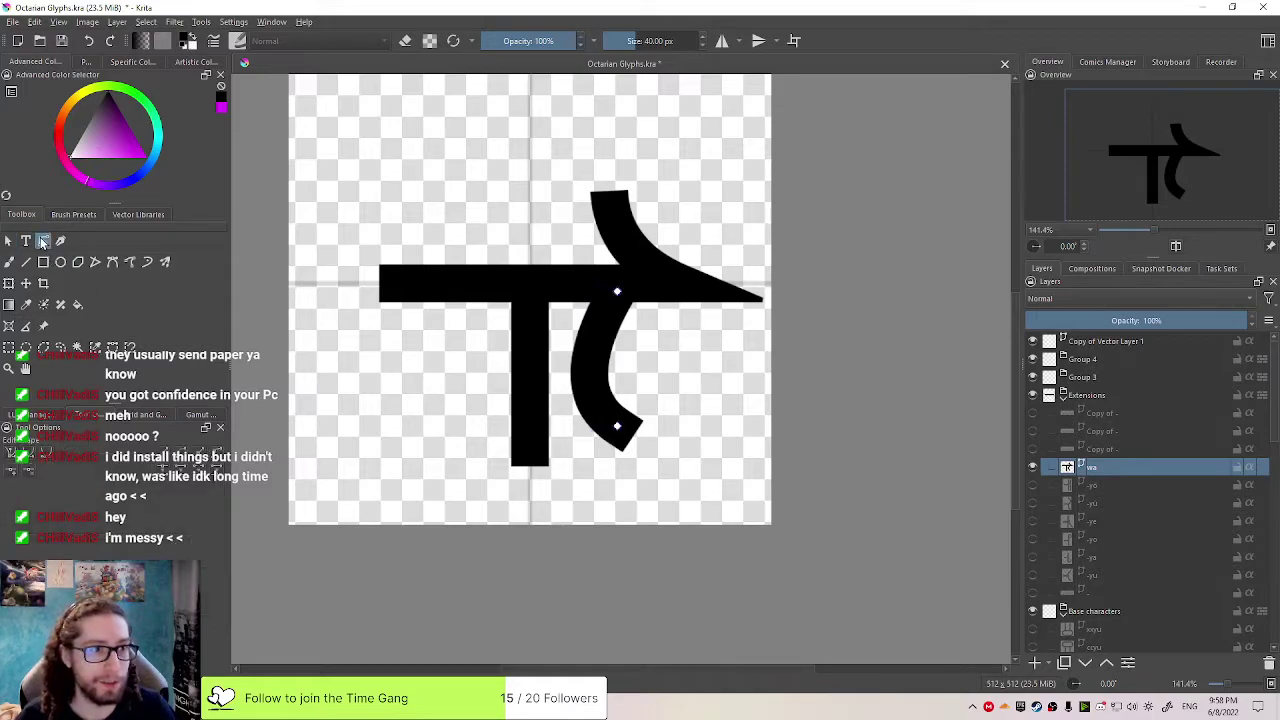
drag(617, 426, 669, 441)
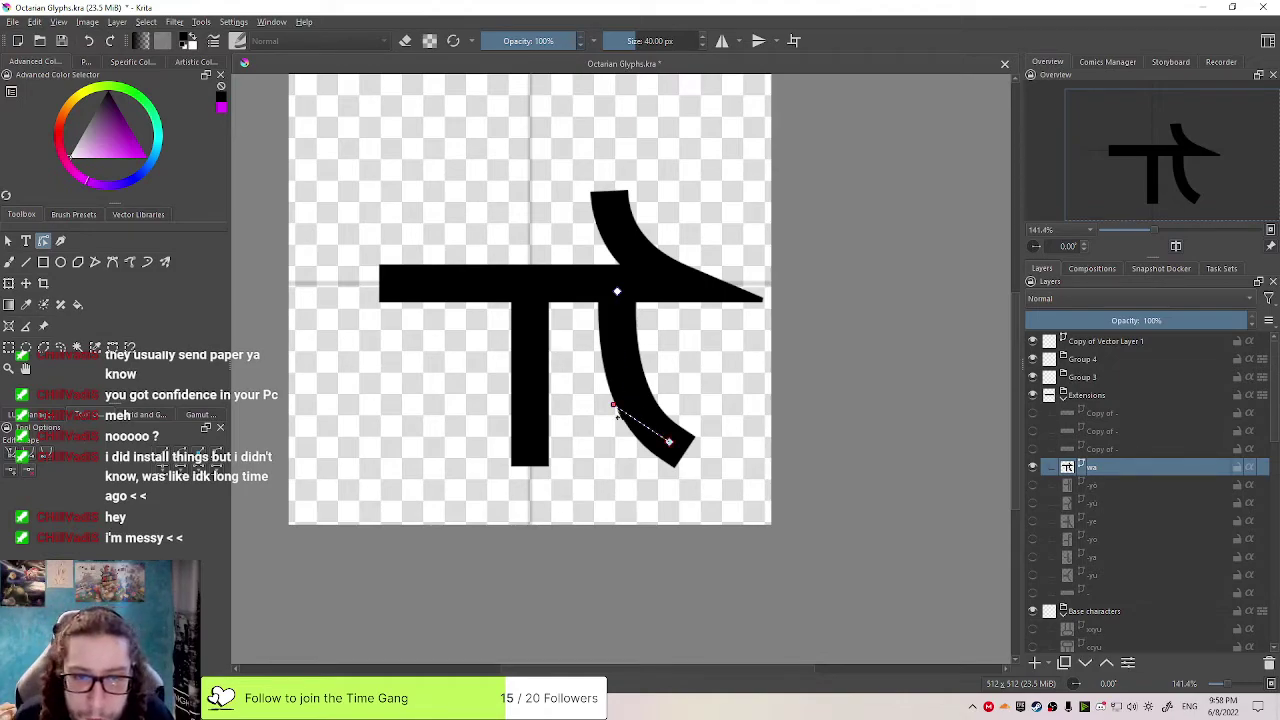
mouse_move(613, 405)
mouse_down()
mouse_move(609, 451)
mouse_move(584, 463)
mouse_up()
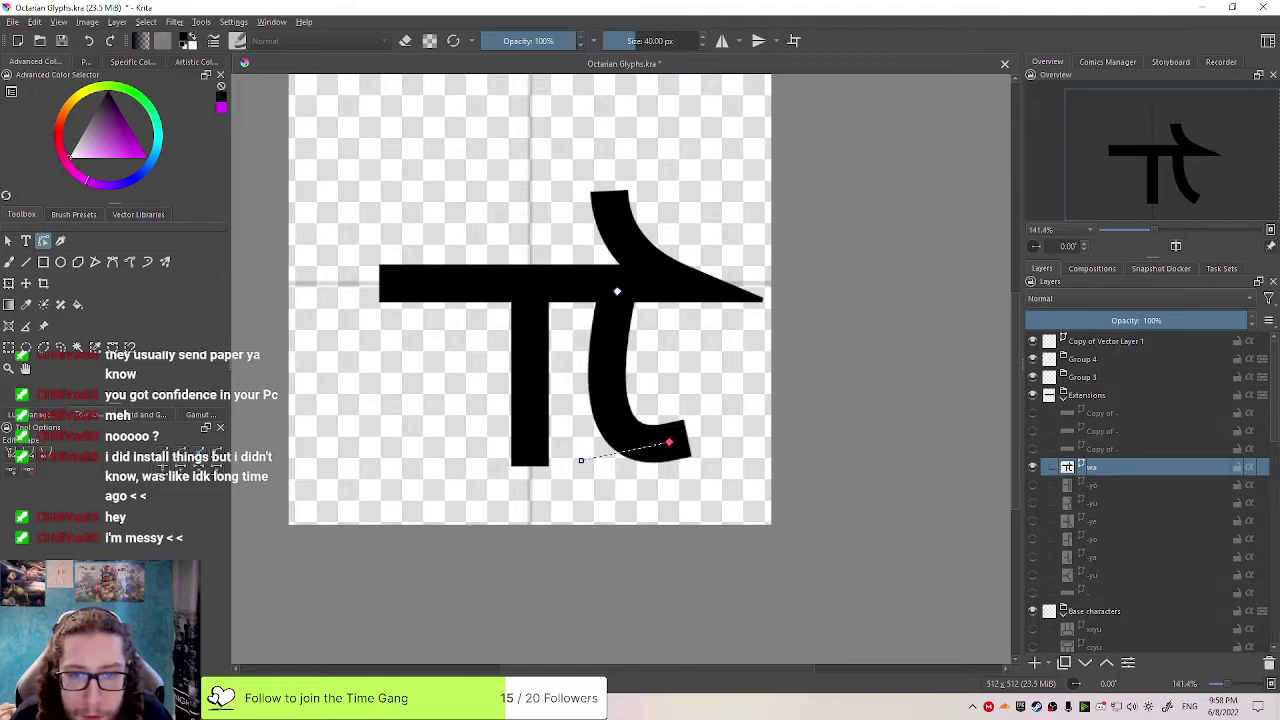
drag(669, 442, 691, 445)
mouse_move(605, 467)
mouse_down()
mouse_move(619, 472)
mouse_move(609, 492)
mouse_up()
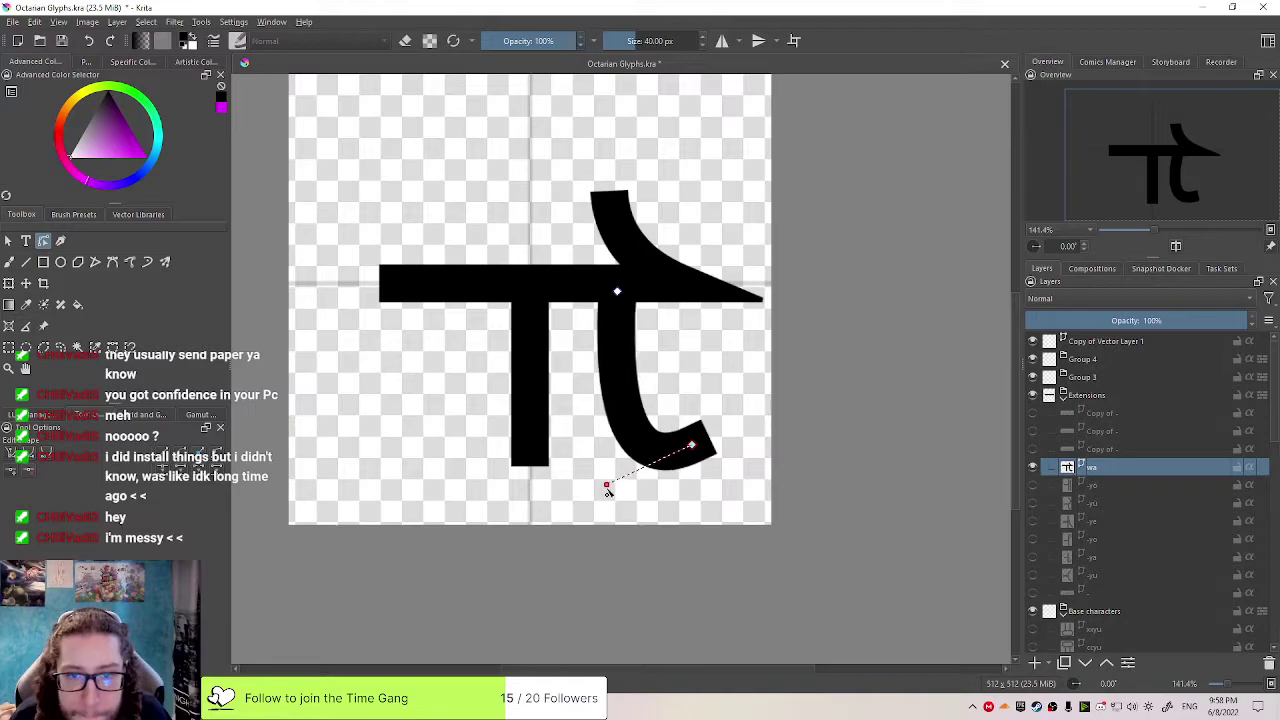
drag(691, 444, 689, 440)
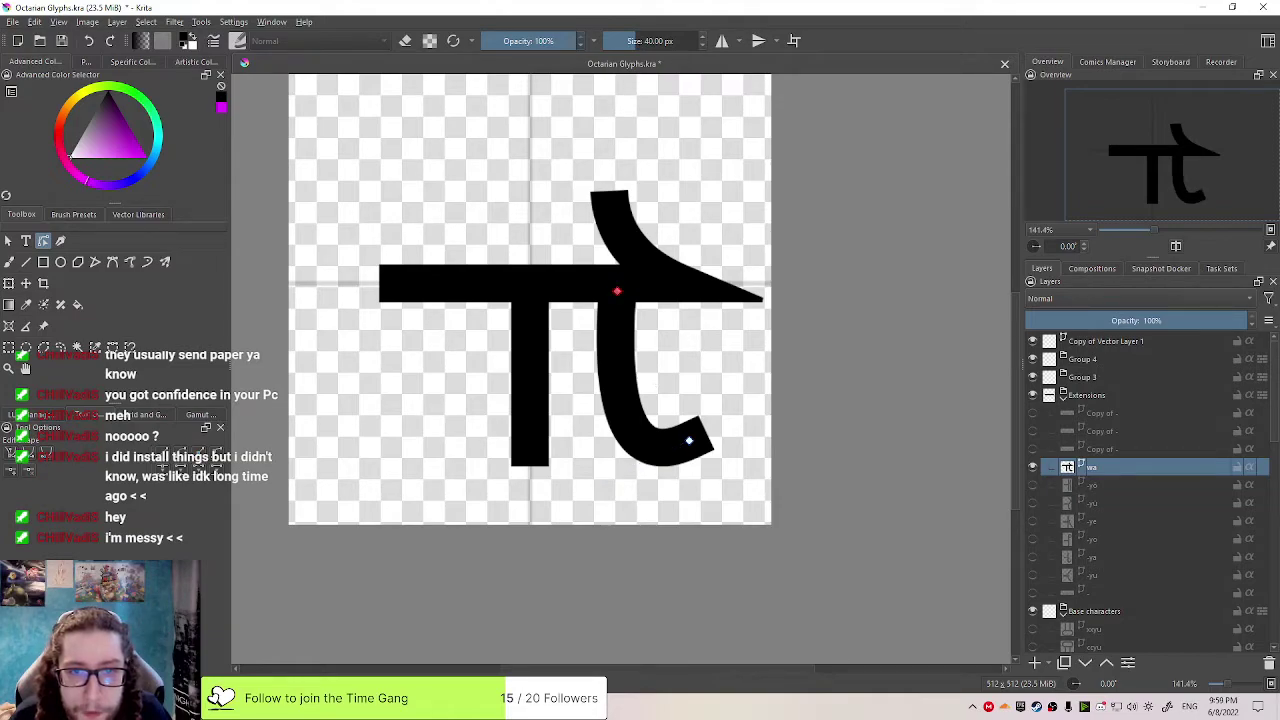
Give the lower stroke's top node a vertical curve handle, shift that node slightly left, and readjust the hook's end node and handle
right_click(617, 291)
click(651, 329)
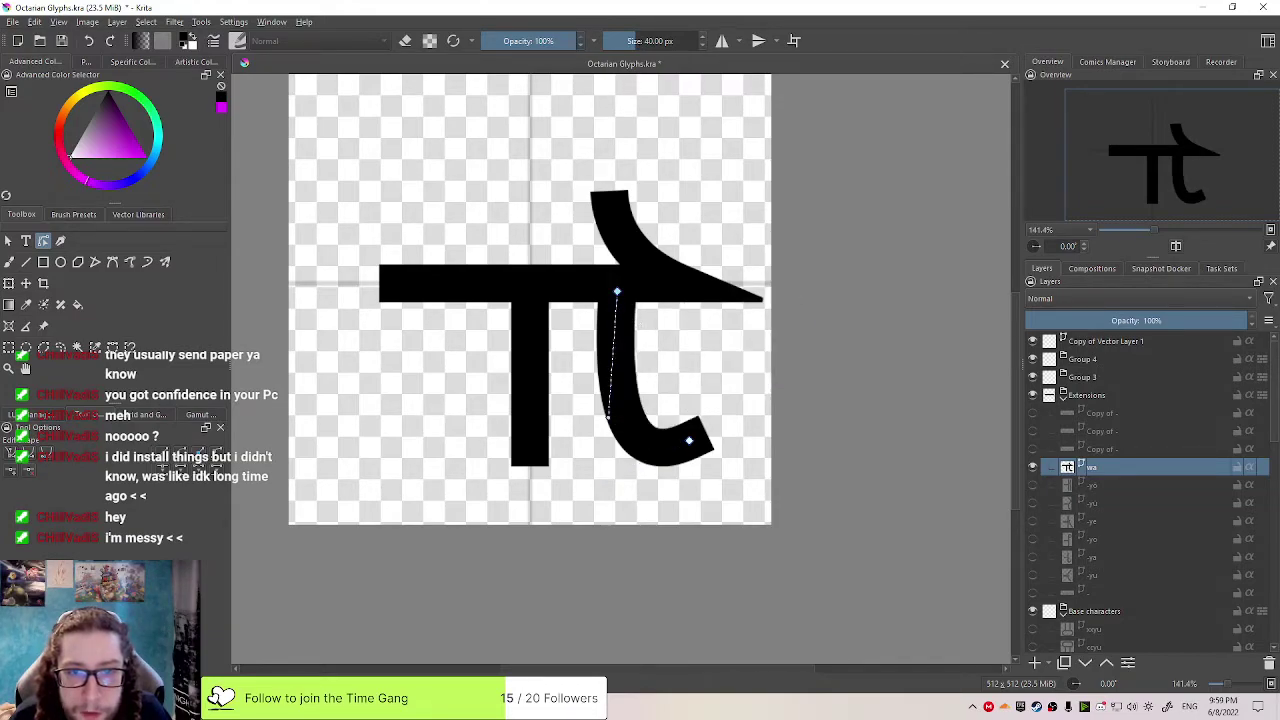
drag(608, 417, 618, 416)
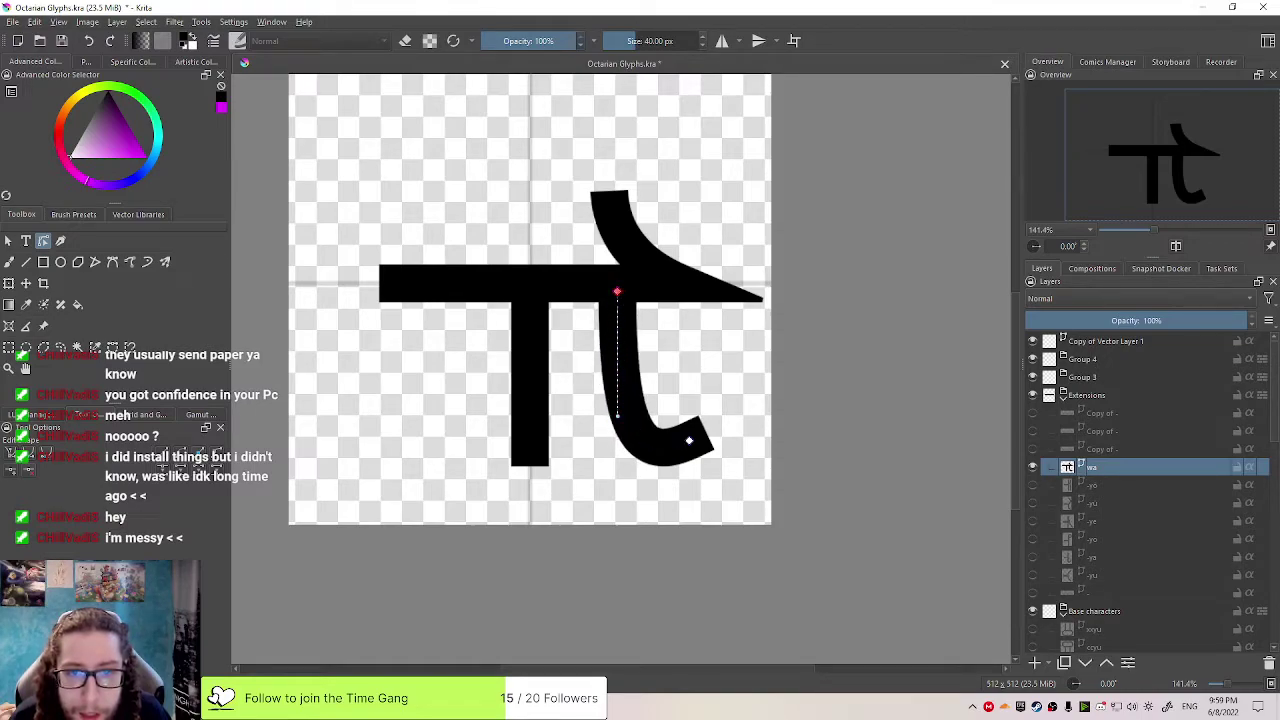
mouse_move(617, 291)
mouse_down()
mouse_move(606, 283)
mouse_move(608, 294)
mouse_up()
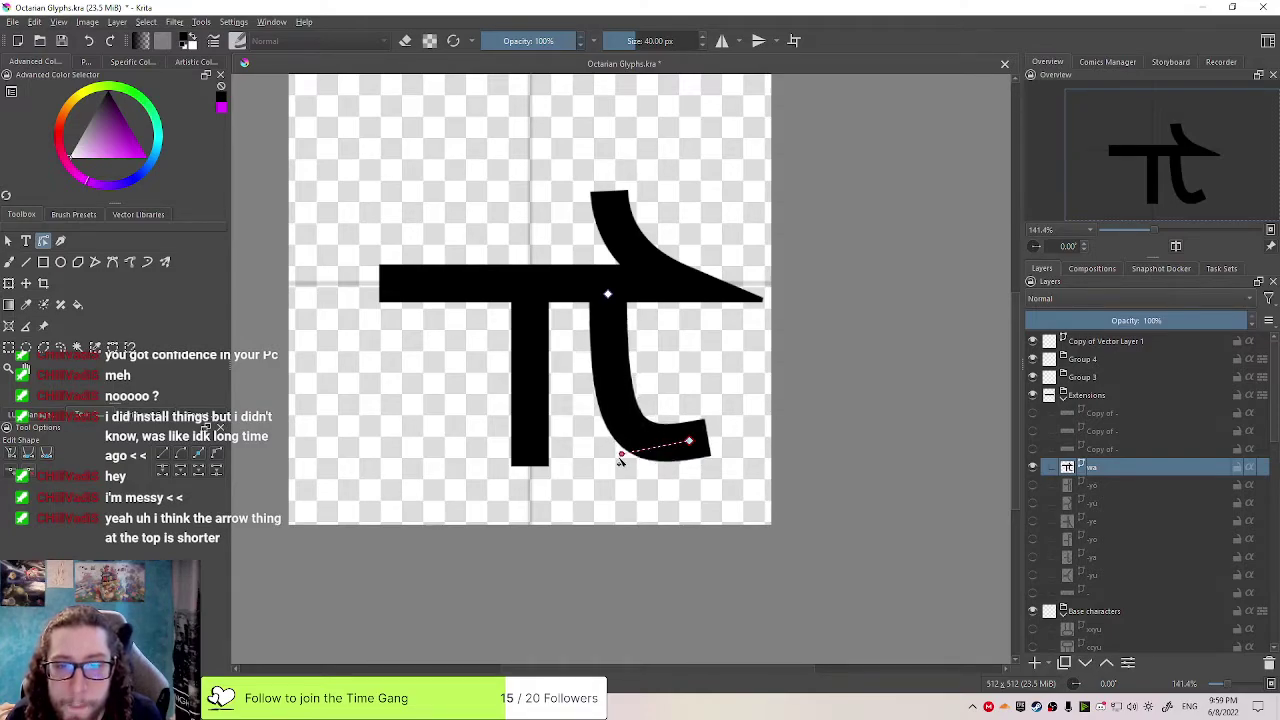
drag(687, 442, 696, 440)
mouse_move(626, 458)
mouse_down()
mouse_move(598, 458)
mouse_move(636, 492)
mouse_up()
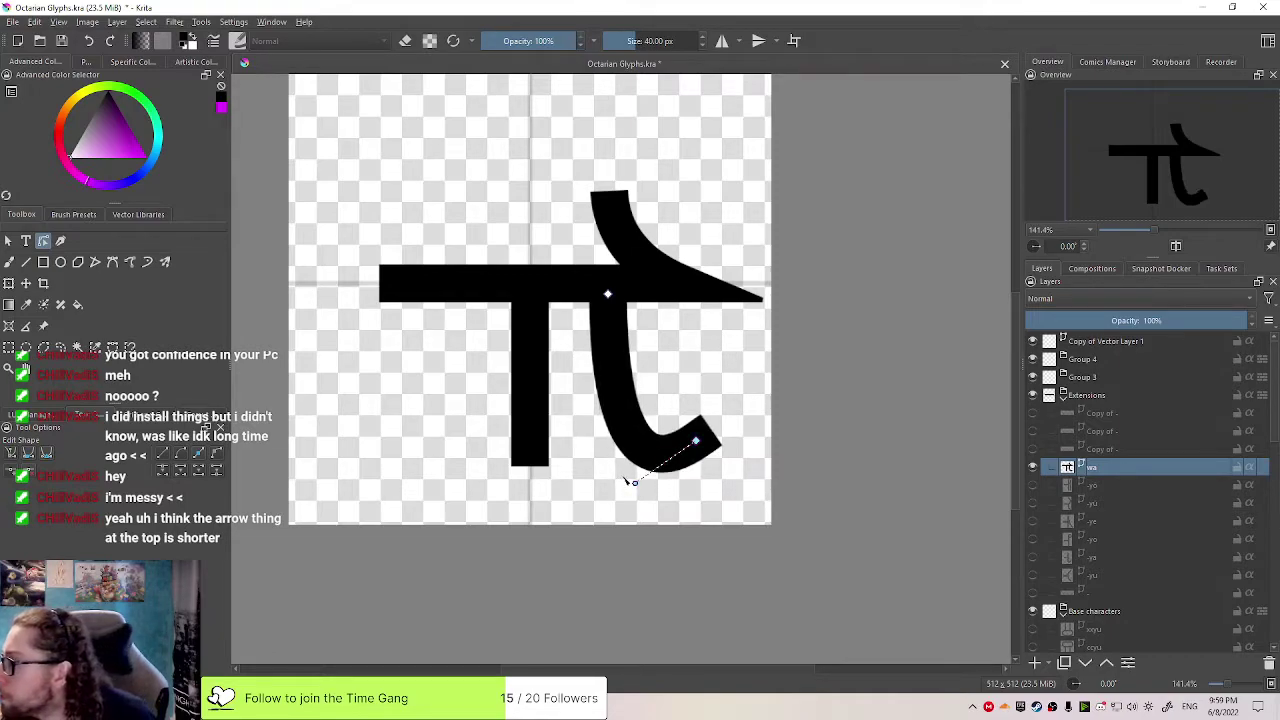
Insert a node on the lower curved stroke just above the hook and make it a line point
right_click(620, 420)
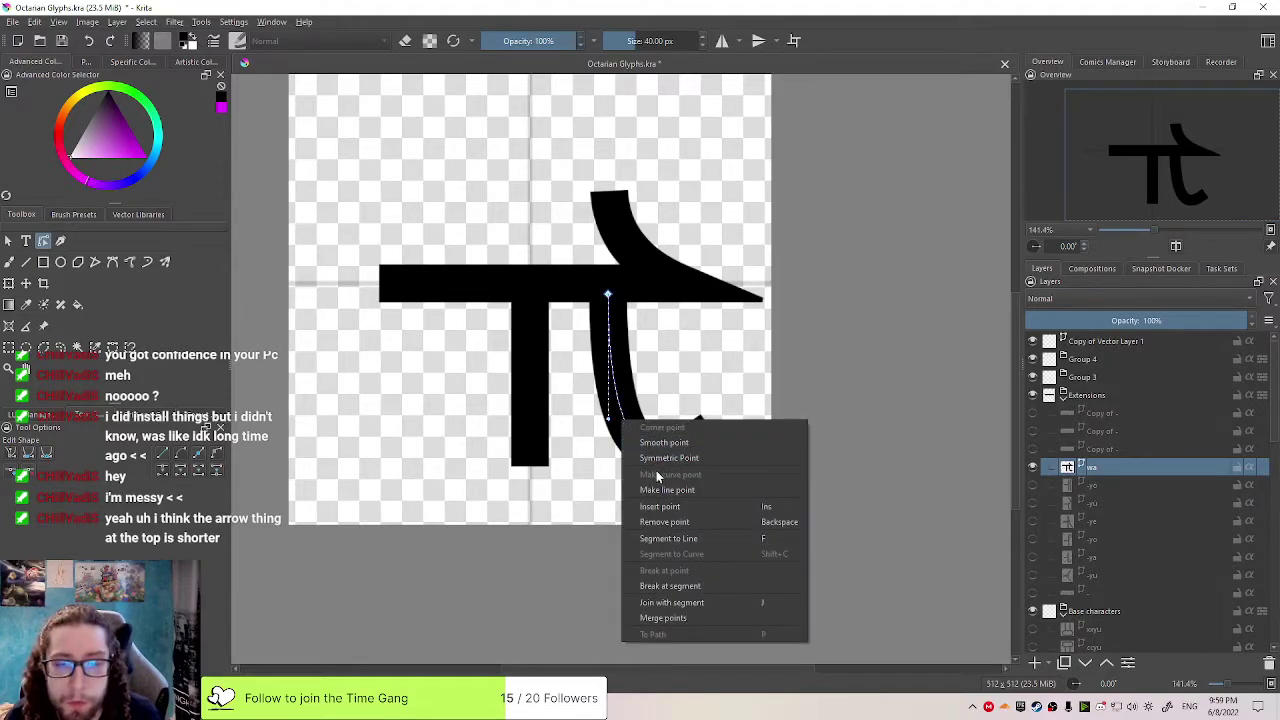
click(684, 522)
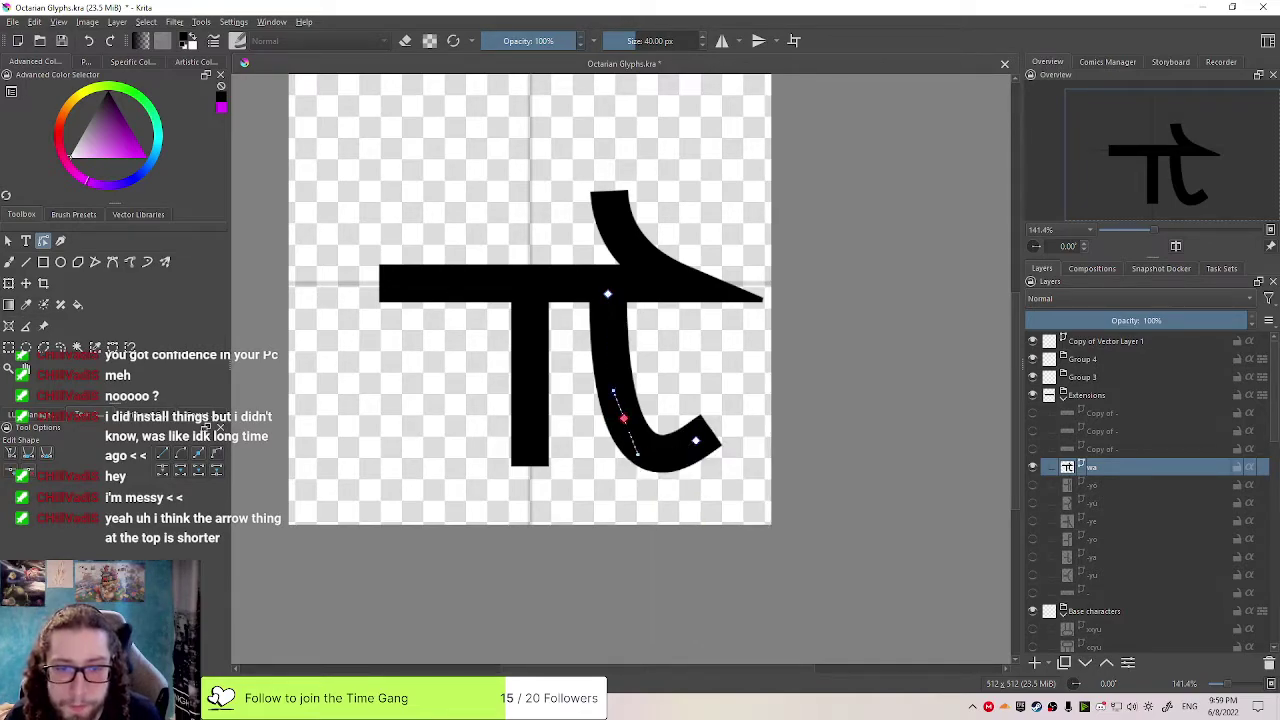
right_click(623, 418)
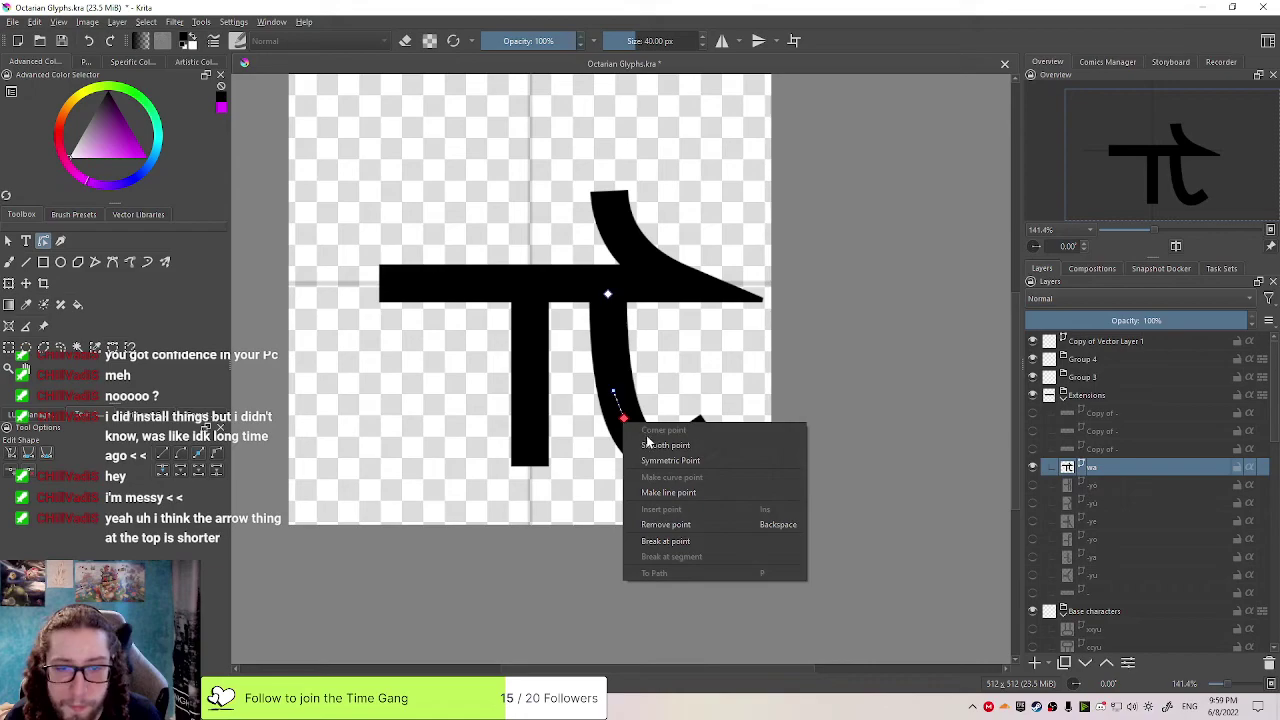
click(672, 494)
Make the stroke's top node a line point and move the node above the hook almost directly beneath it
right_click(607, 294)
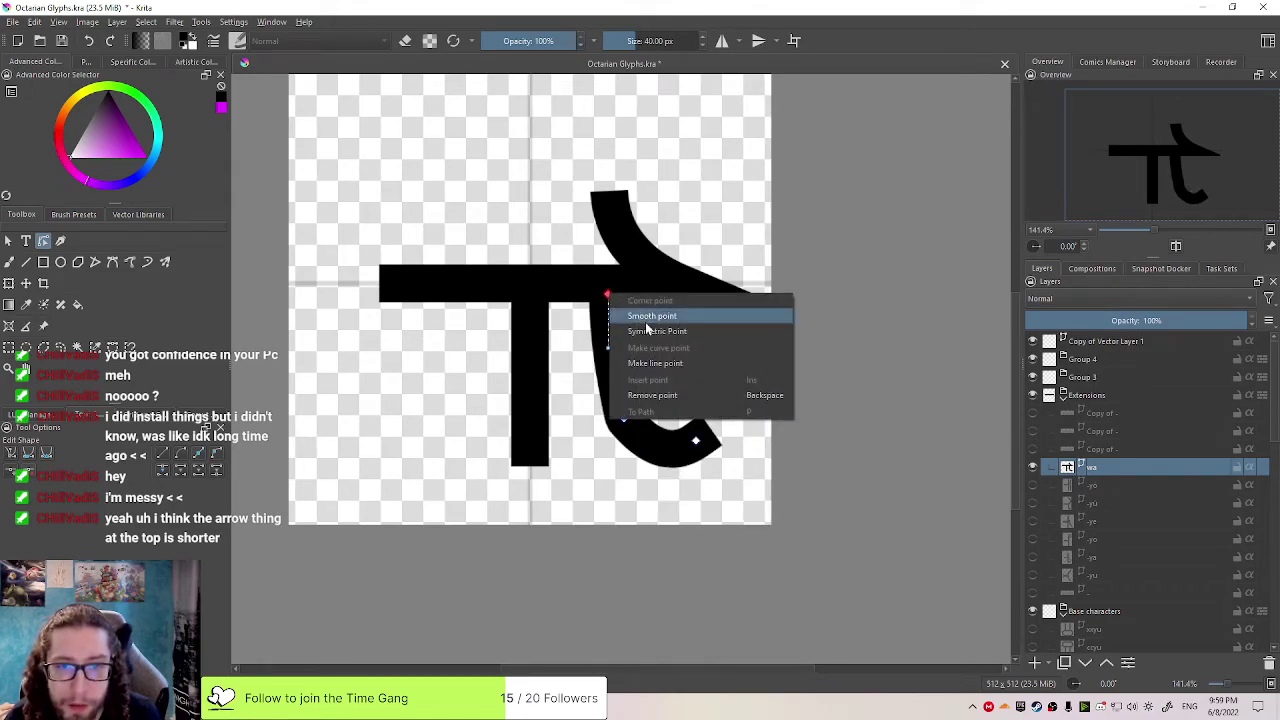
click(660, 363)
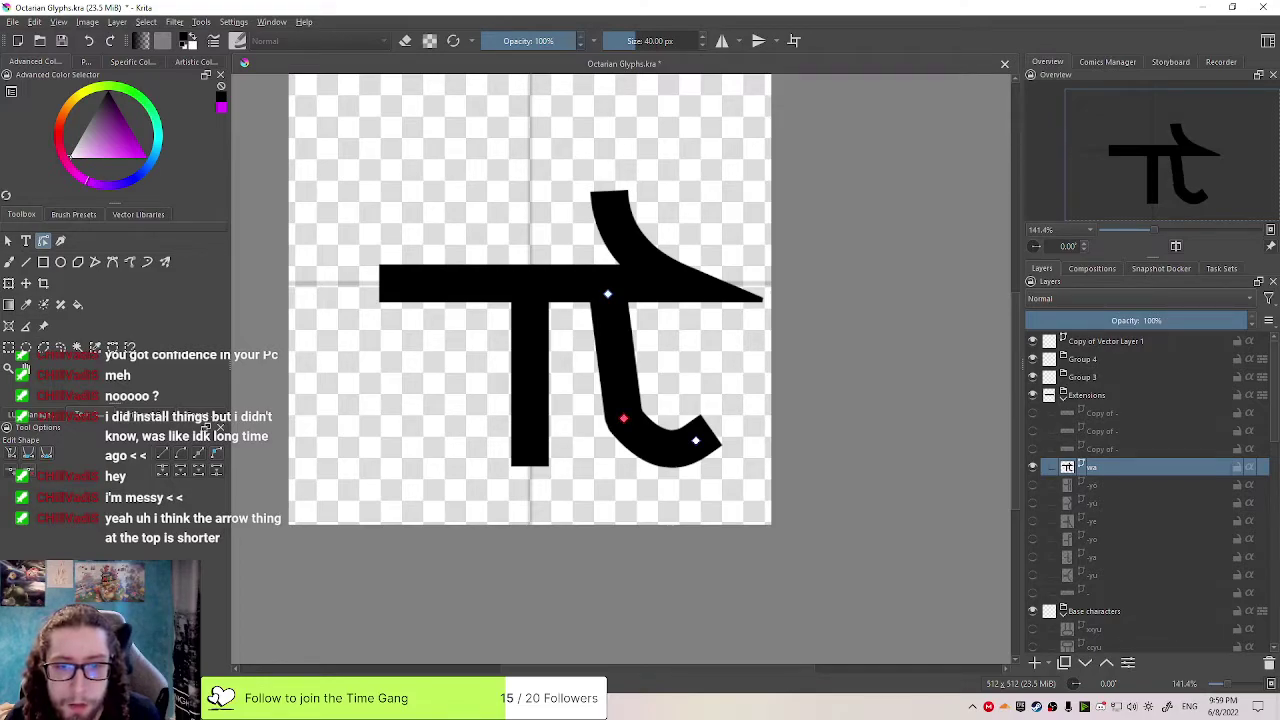
mouse_move(623, 418)
mouse_down()
mouse_move(612, 443)
mouse_move(610, 418)
mouse_up()
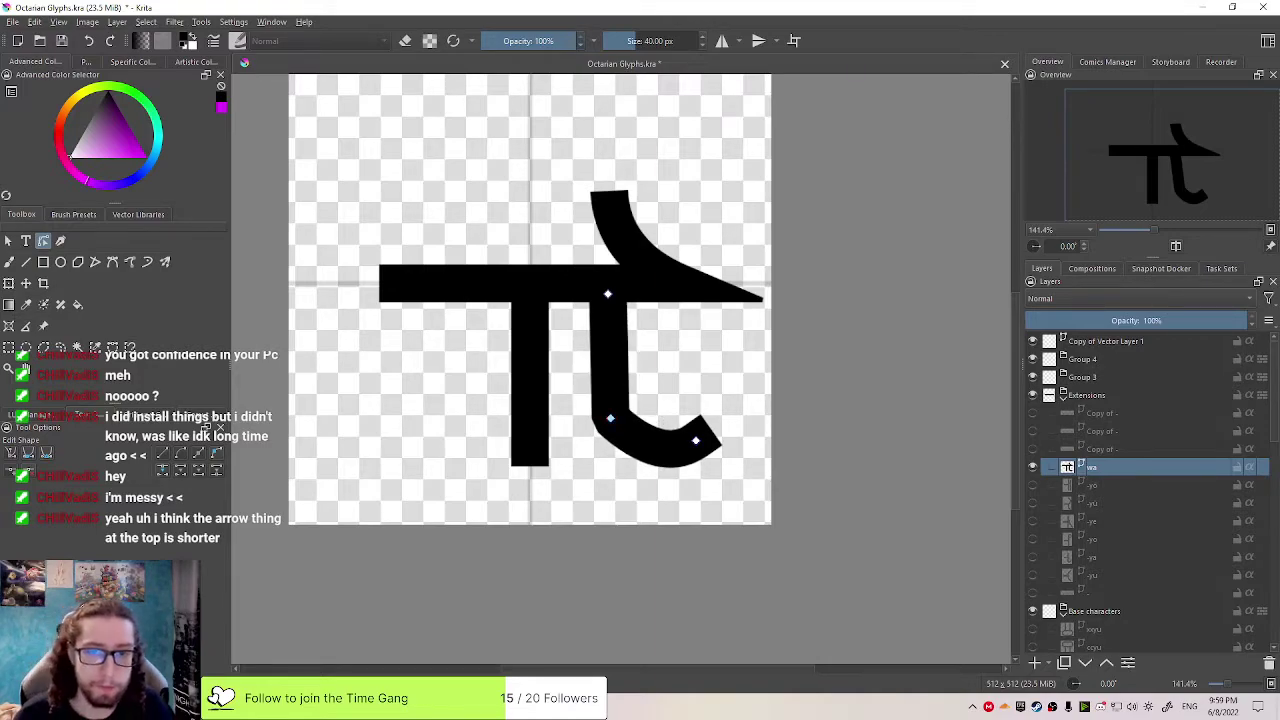
Insert a node midway along the lower stroke's hook and make it a smooth point
right_click(649, 453)
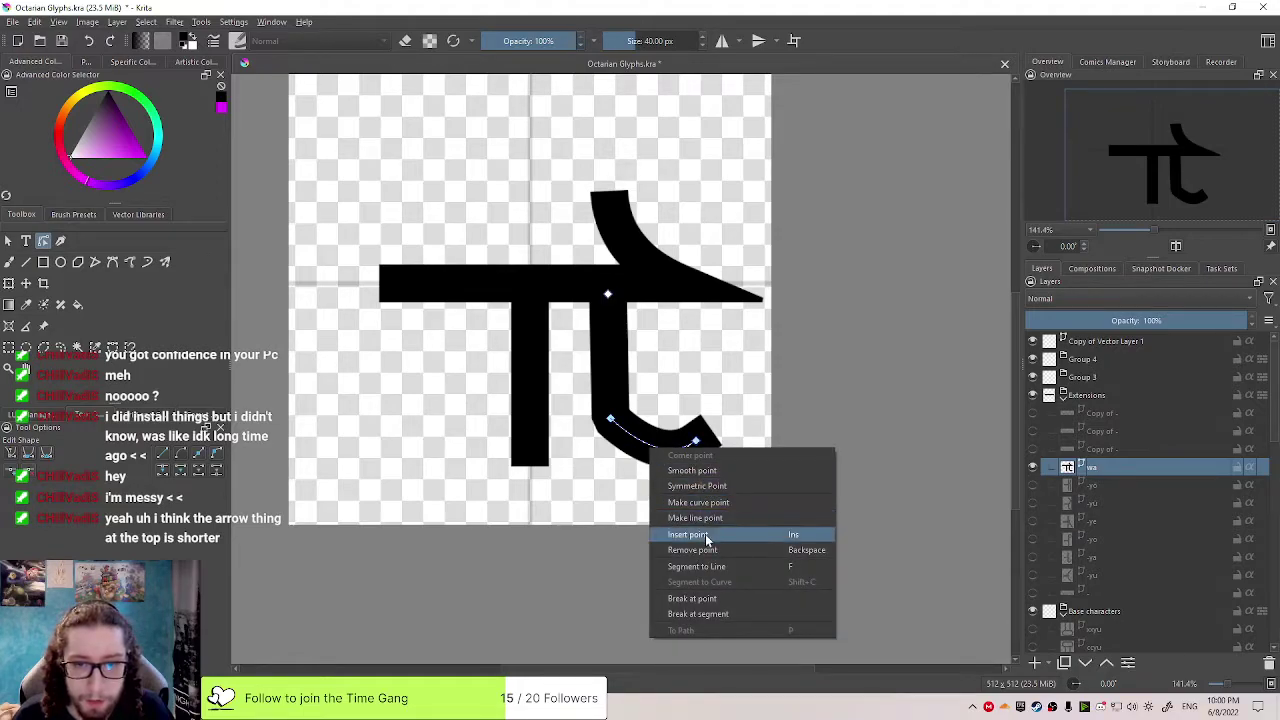
click(705, 534)
right_click(649, 444)
click(673, 474)
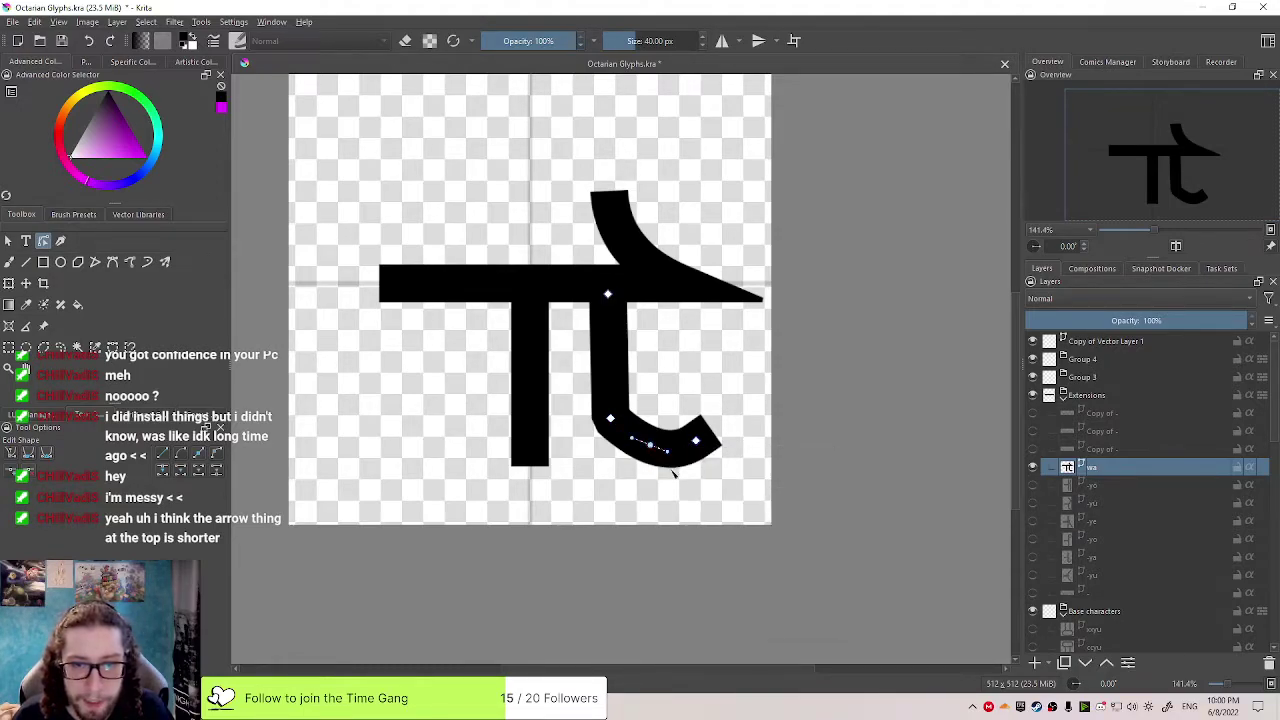
Turn the hook's end node into a line point
right_click(694, 443)
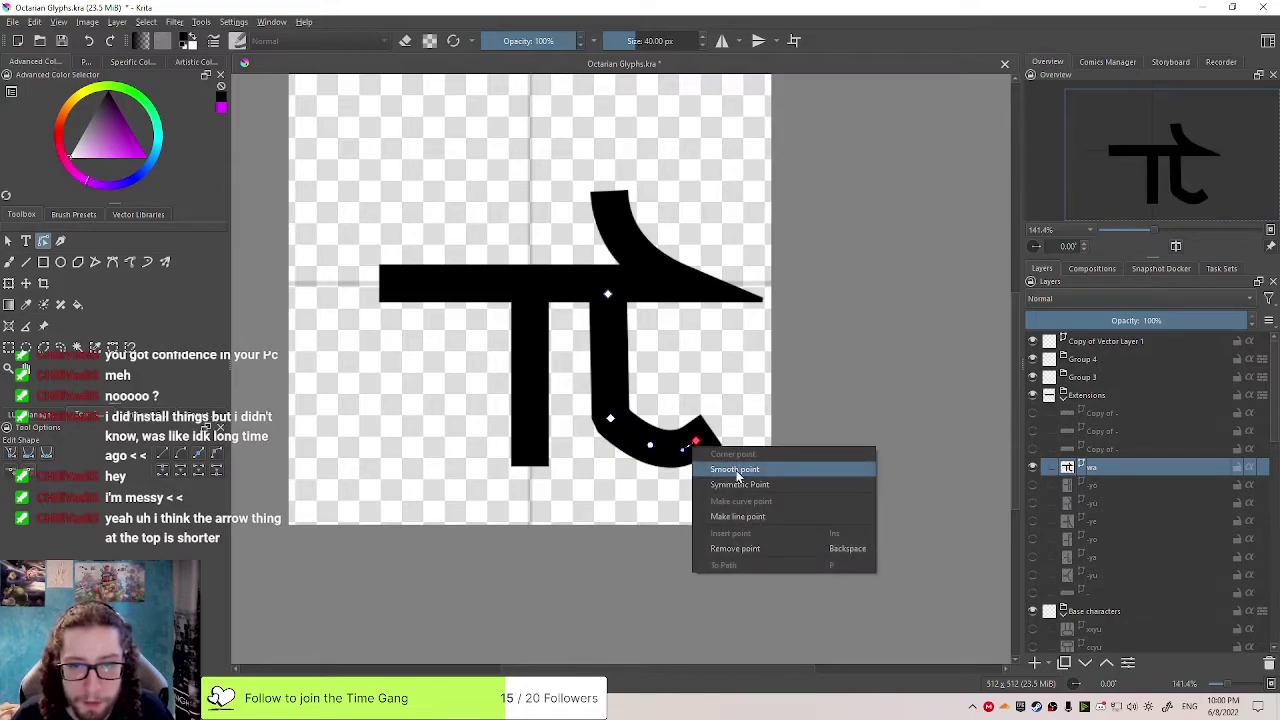
click(757, 486)
right_click(694, 446)
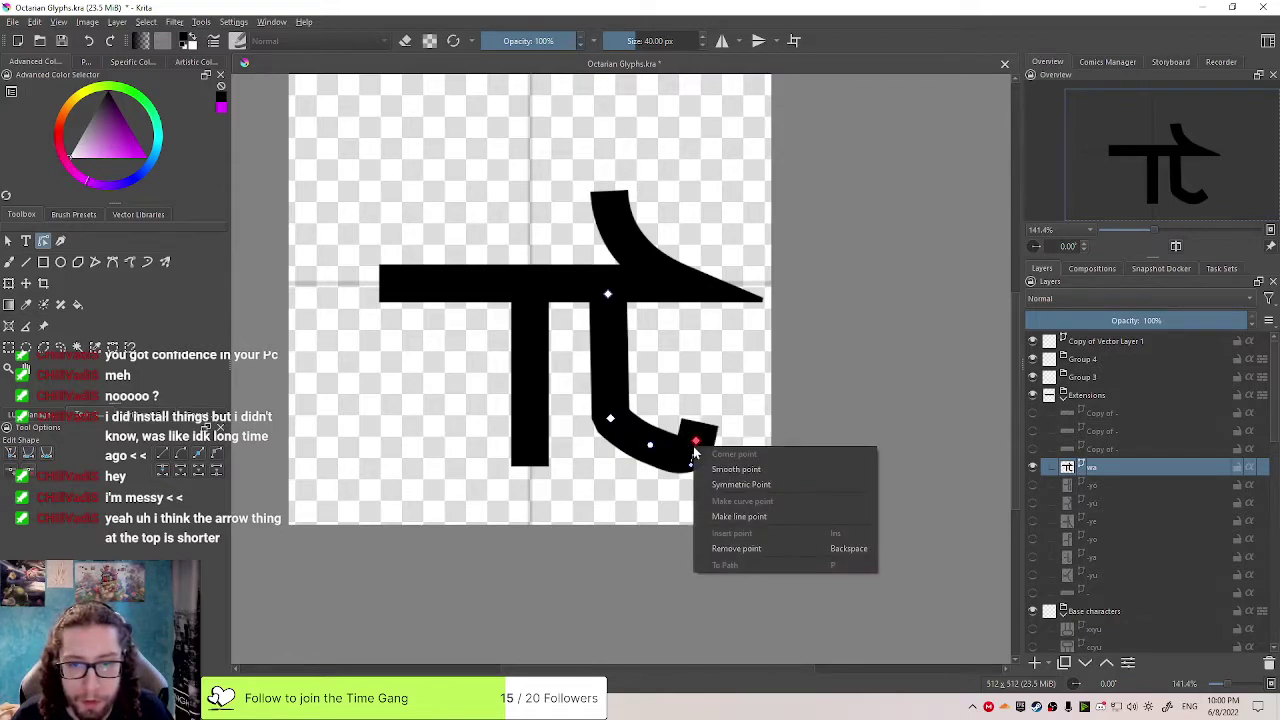
click(740, 517)
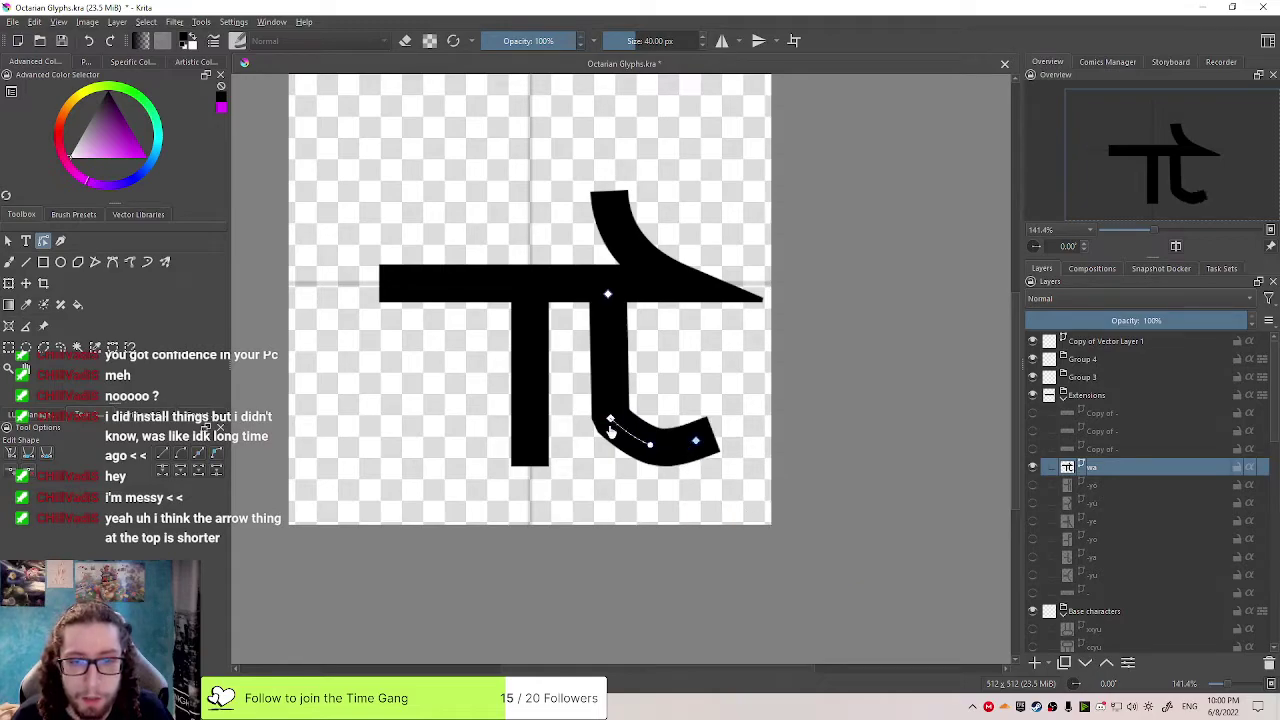
drag(610, 418, 612, 423)
click(686, 420)
key(ctrl+z)
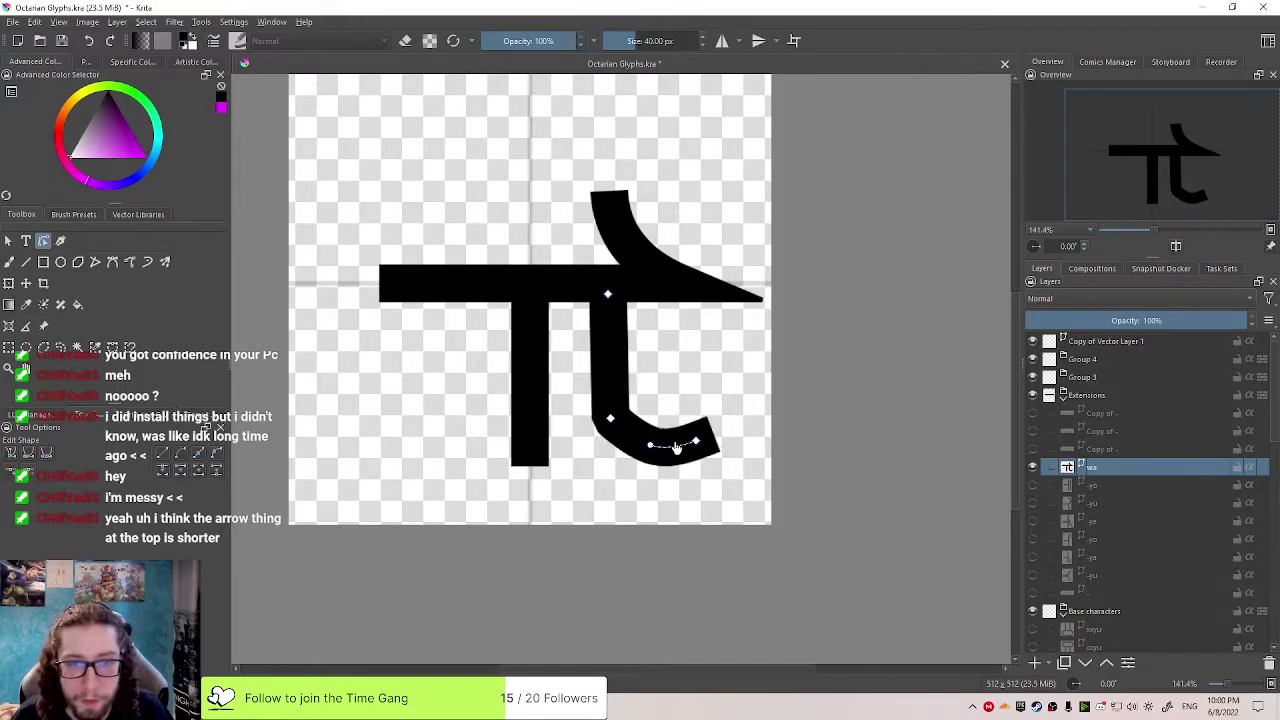
Raise the hook's end node slightly, lower the node above the hook, and lower the middle node with level handles for a rounder bottom
drag(696, 440, 696, 421)
drag(610, 418, 610, 431)
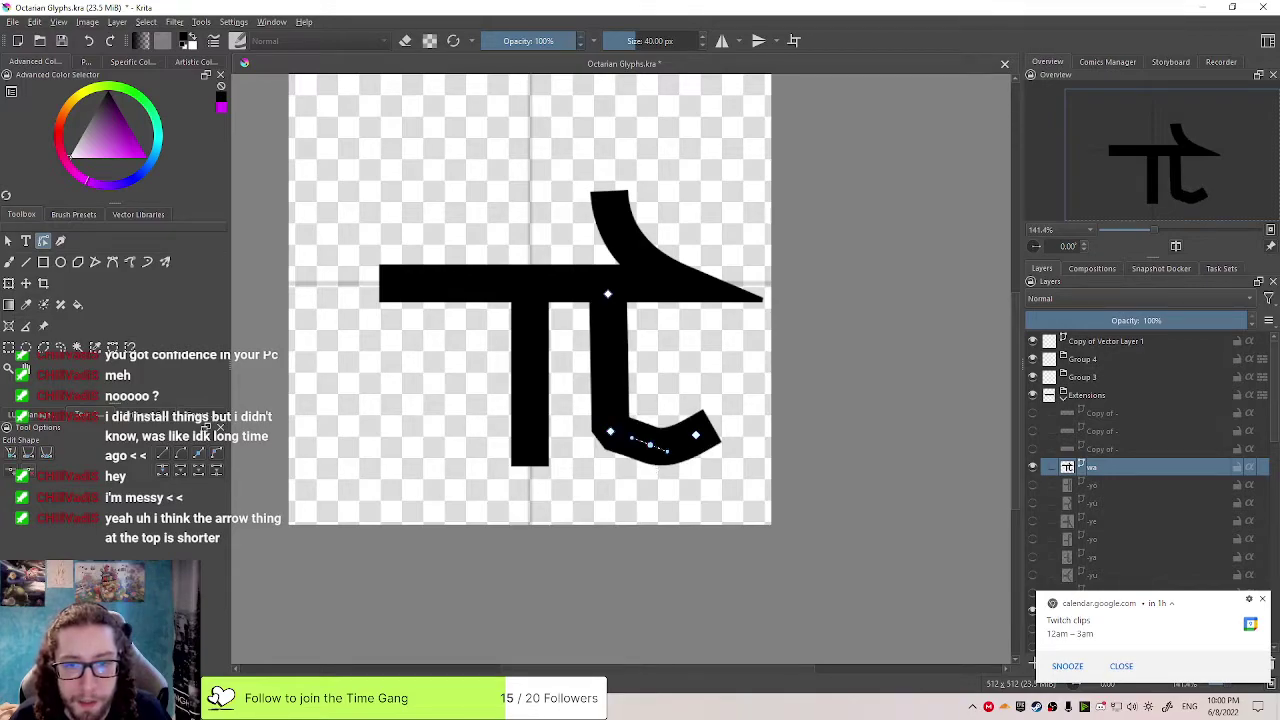
drag(651, 451, 622, 455)
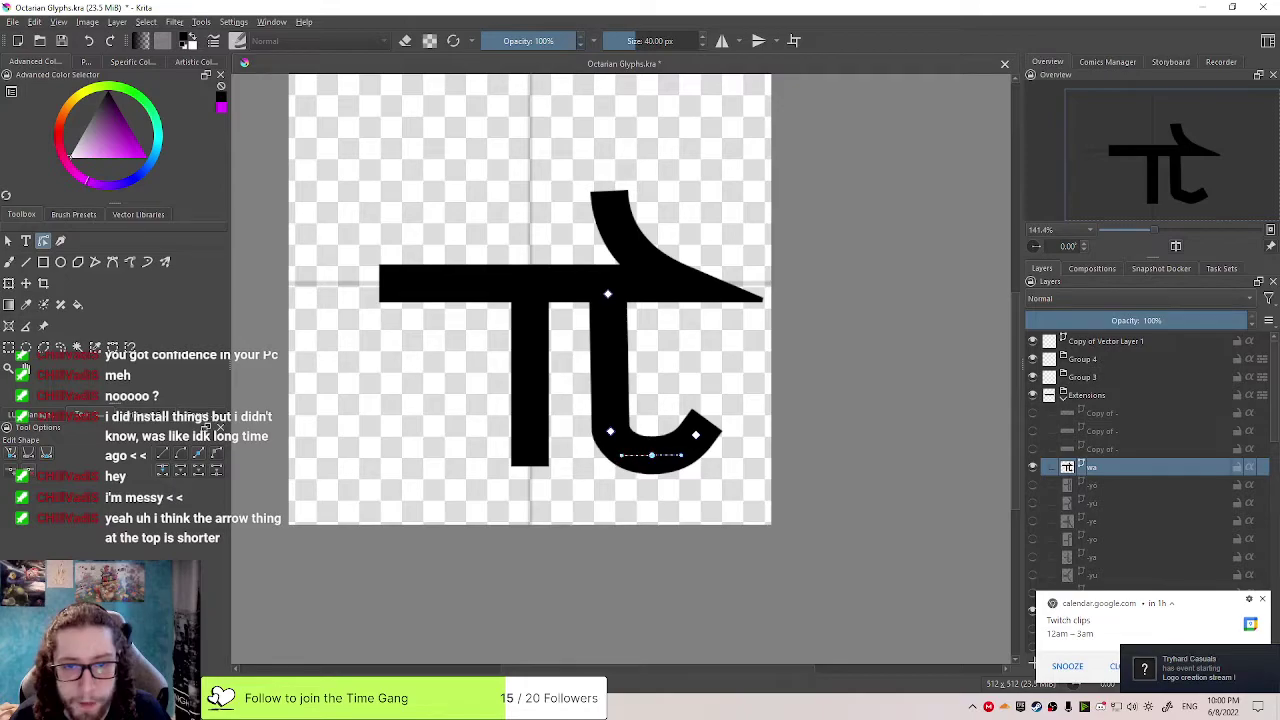
Move the node above the hook back up, lower the end node slightly, and shift the middle node left with its handles tilted
click(610, 431)
drag(609, 431, 691, 443)
click(652, 455)
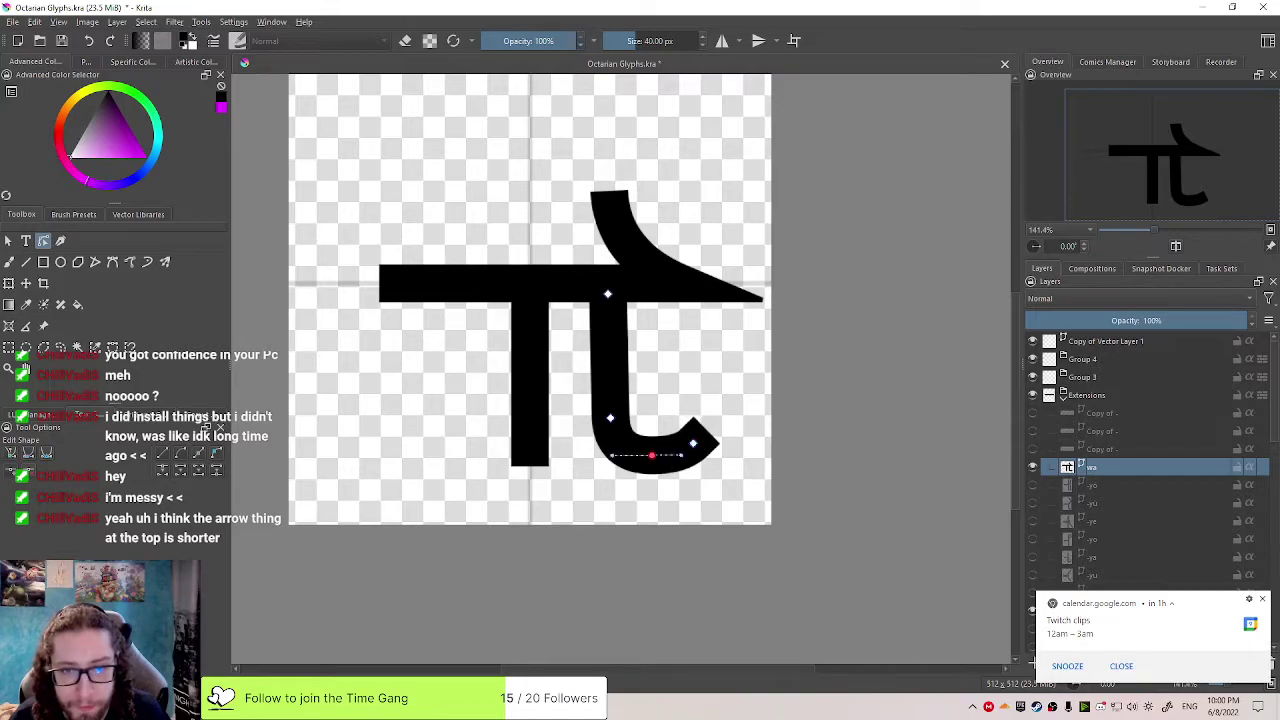
drag(681, 455, 644, 458)
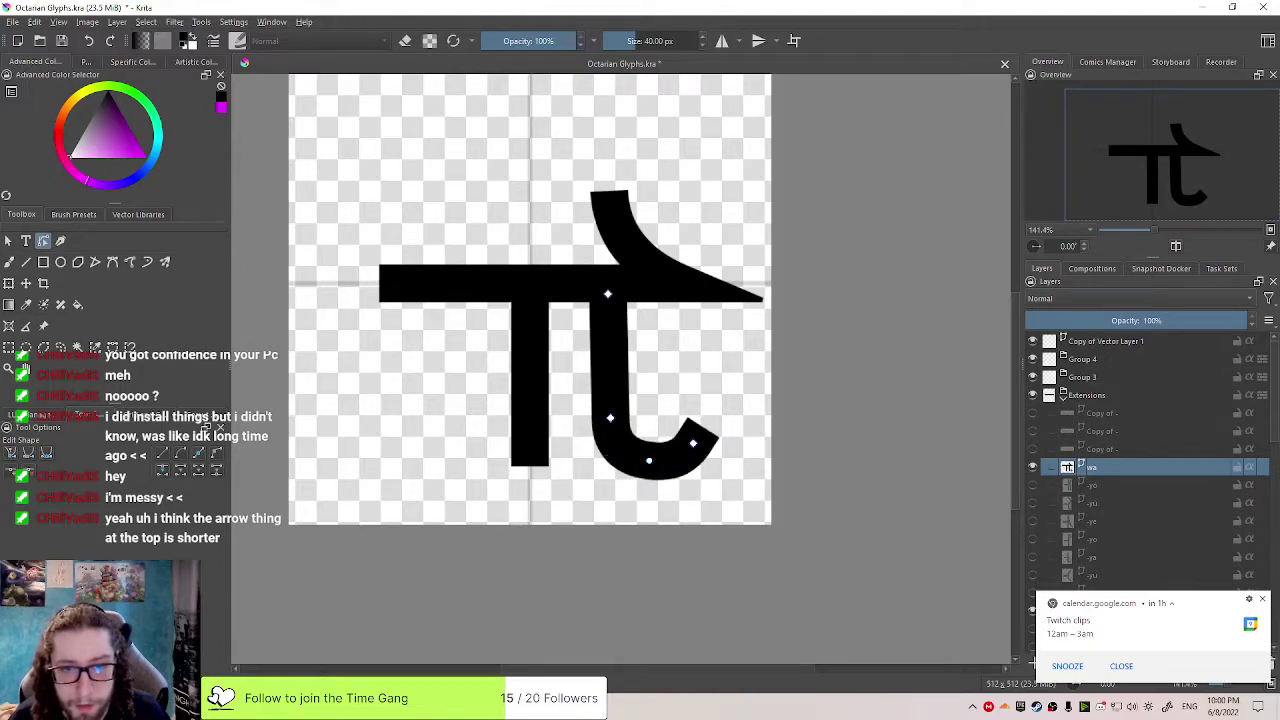
drag(610, 456, 670, 471)
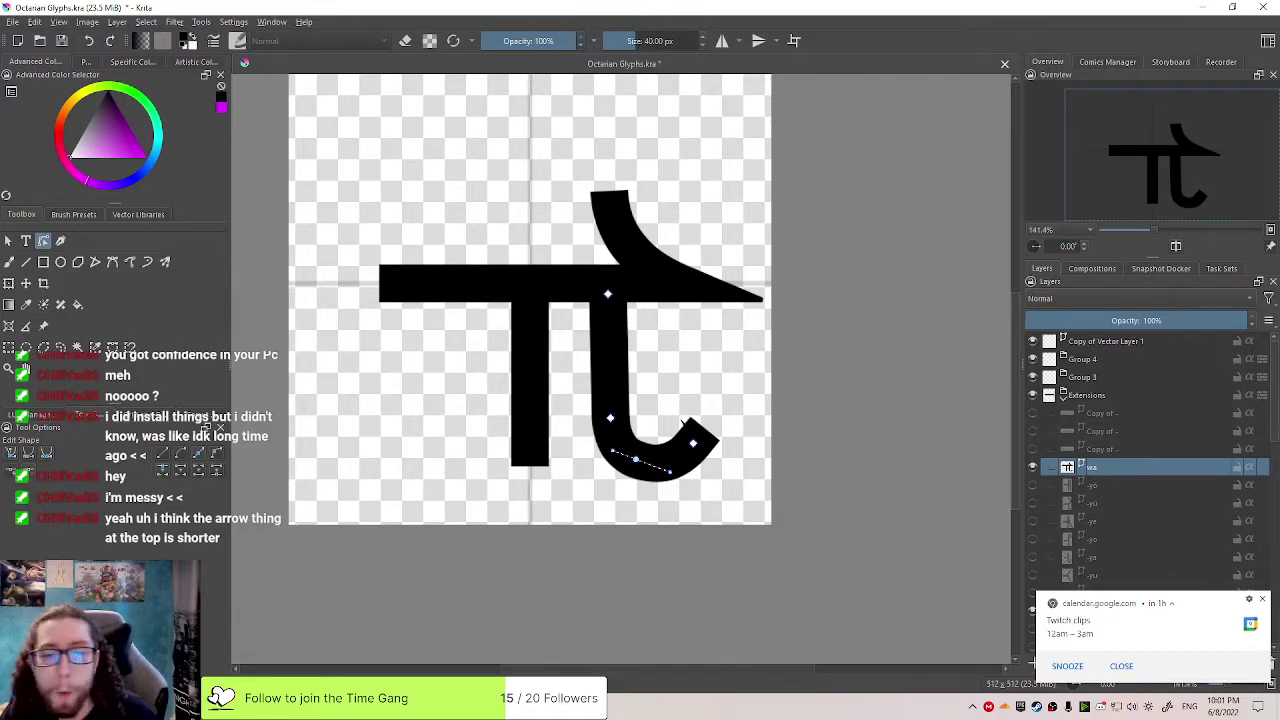
Raise the node above the hook and the hook's middle node slightly, and pull the end node inward to shorten the hook
drag(635, 459, 610, 401)
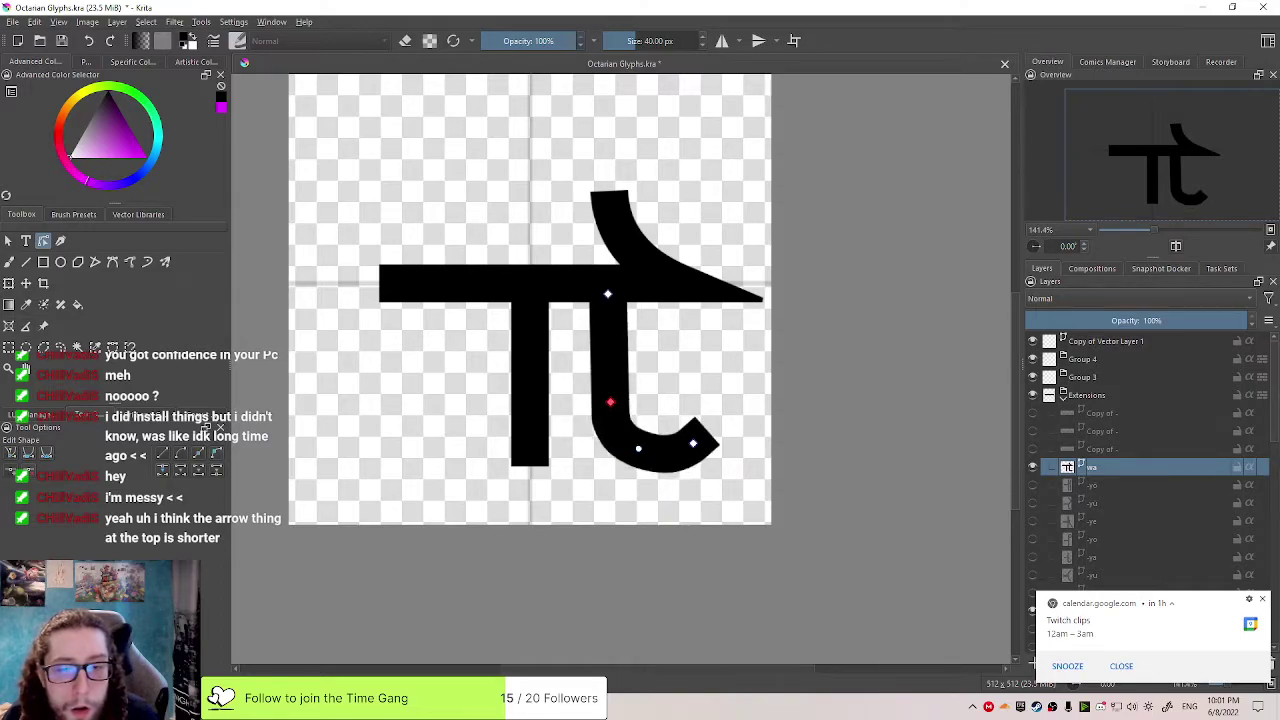
mouse_move(638, 448)
mouse_down()
mouse_move(609, 434)
mouse_move(699, 446)
mouse_move(686, 435)
mouse_move(663, 456)
mouse_move(694, 440)
mouse_move(683, 439)
mouse_up()
click(638, 444)
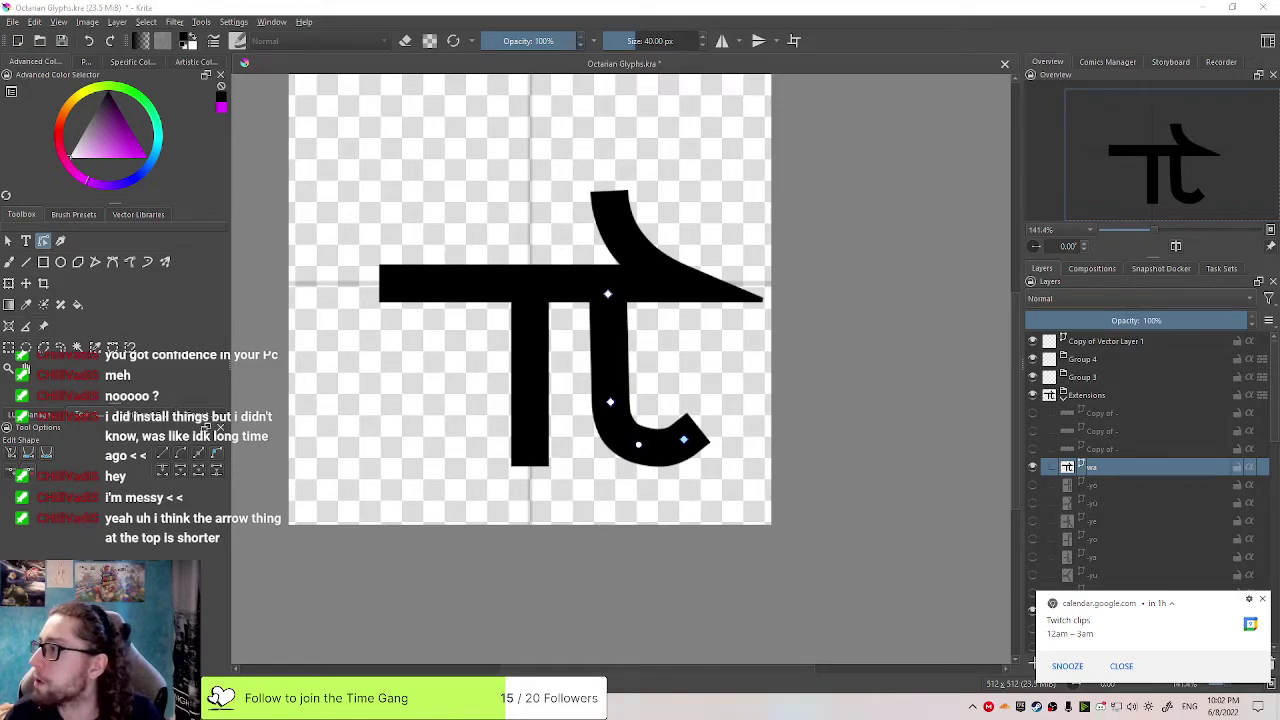
Insert the photo of the handwritten glyph chart as a reference image and move it left onto the canvas
drag(1278, 290, 875, 216)
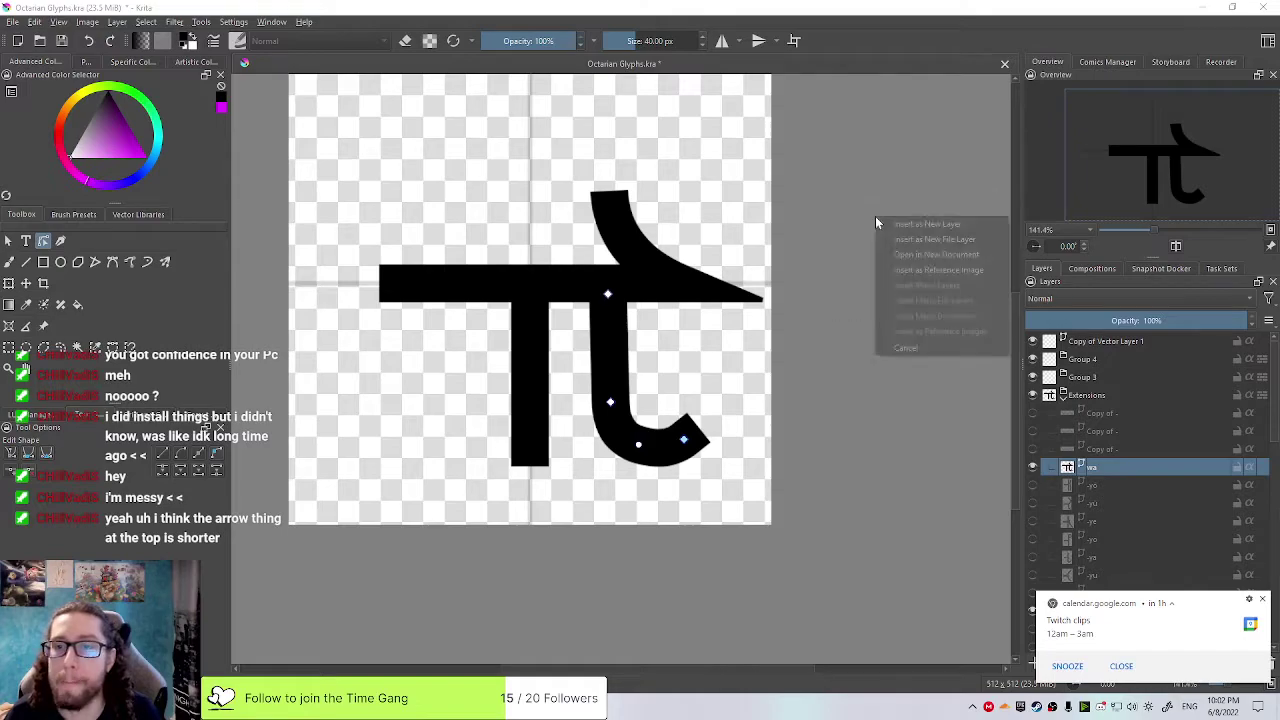
click(926, 266)
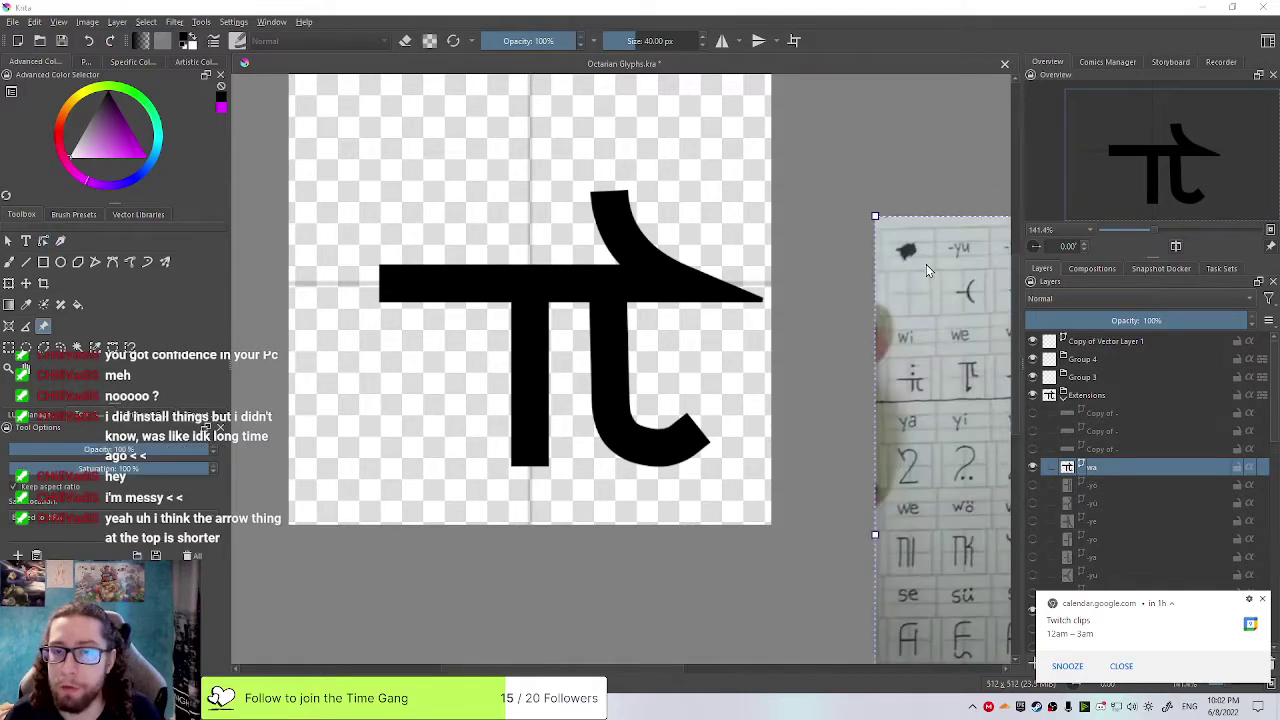
drag(907, 293, 674, 329)
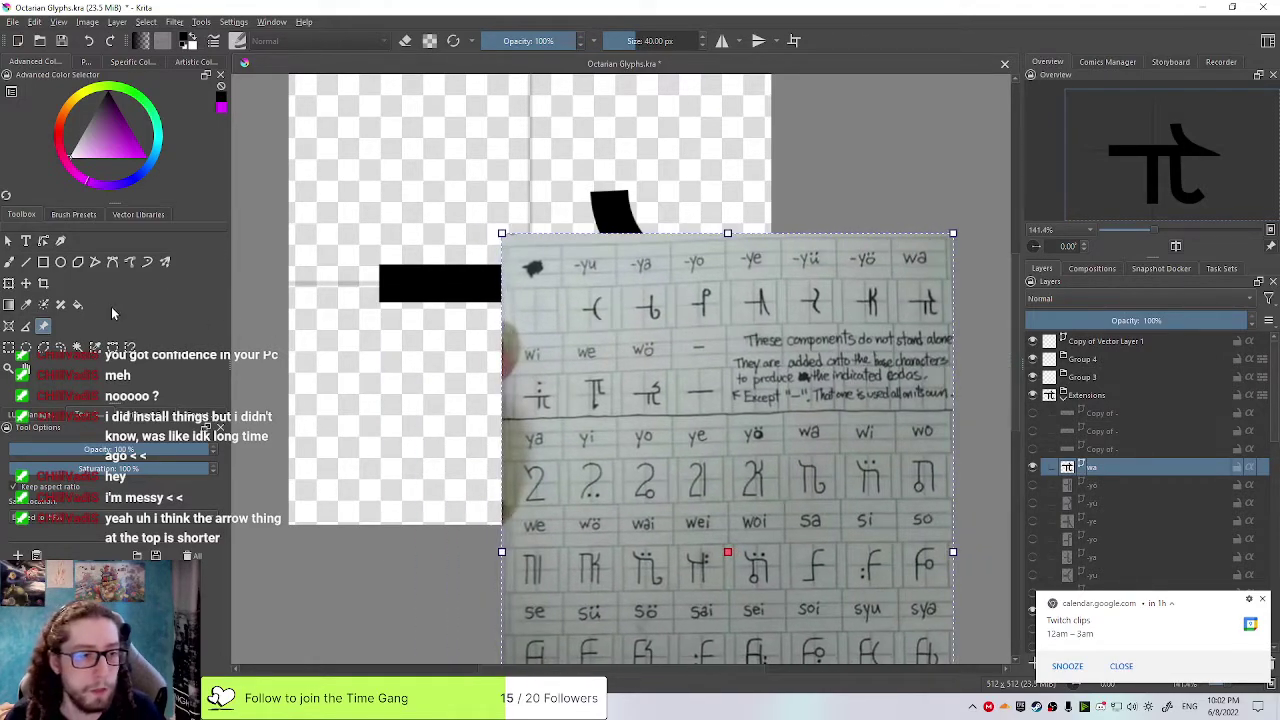
Move the glyph chart reference directly below the canvas and make it partly transparent but still readable
drag(103, 453, 62, 447)
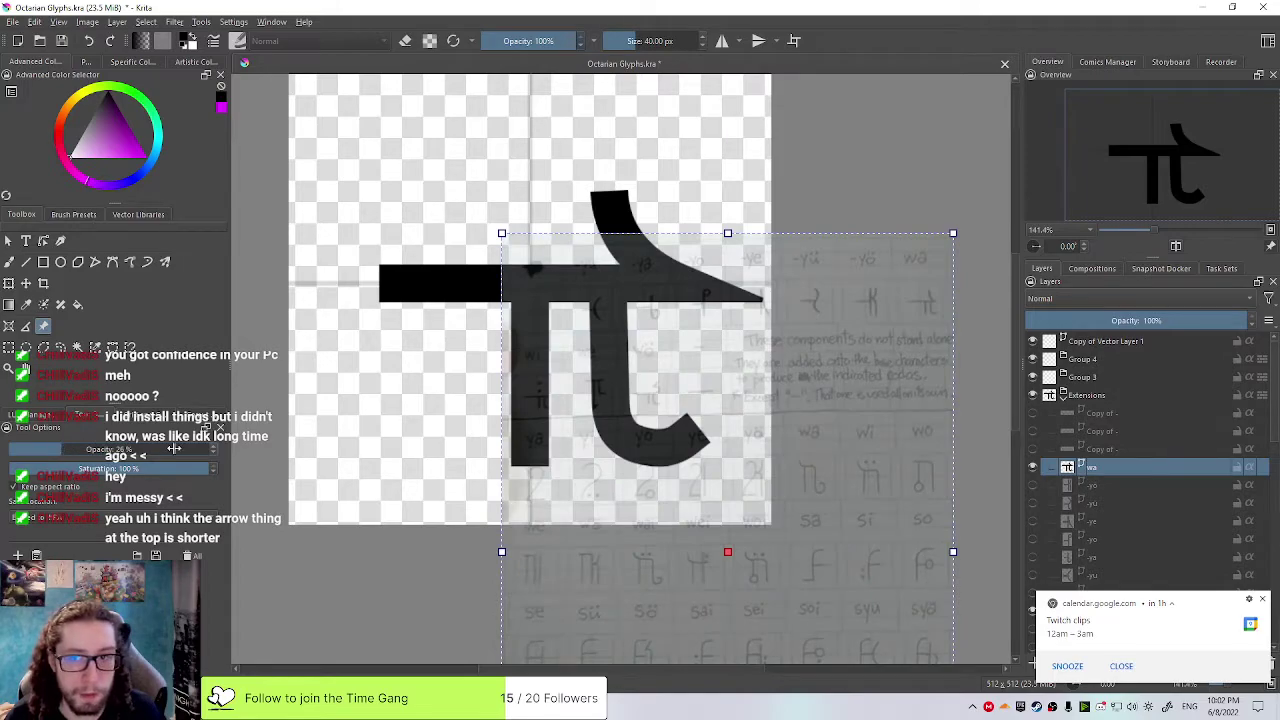
drag(866, 384, 665, 611)
drag(815, 377, 803, 479)
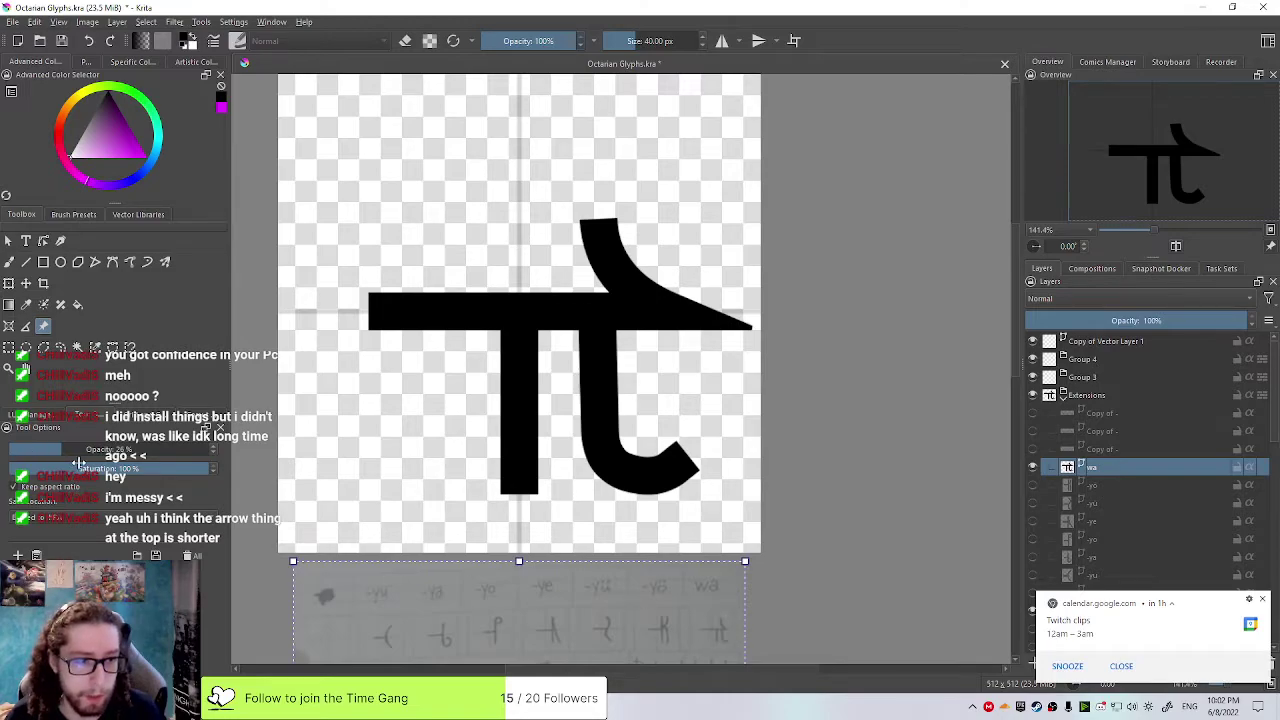
drag(110, 447, 152, 450)
click(876, 345)
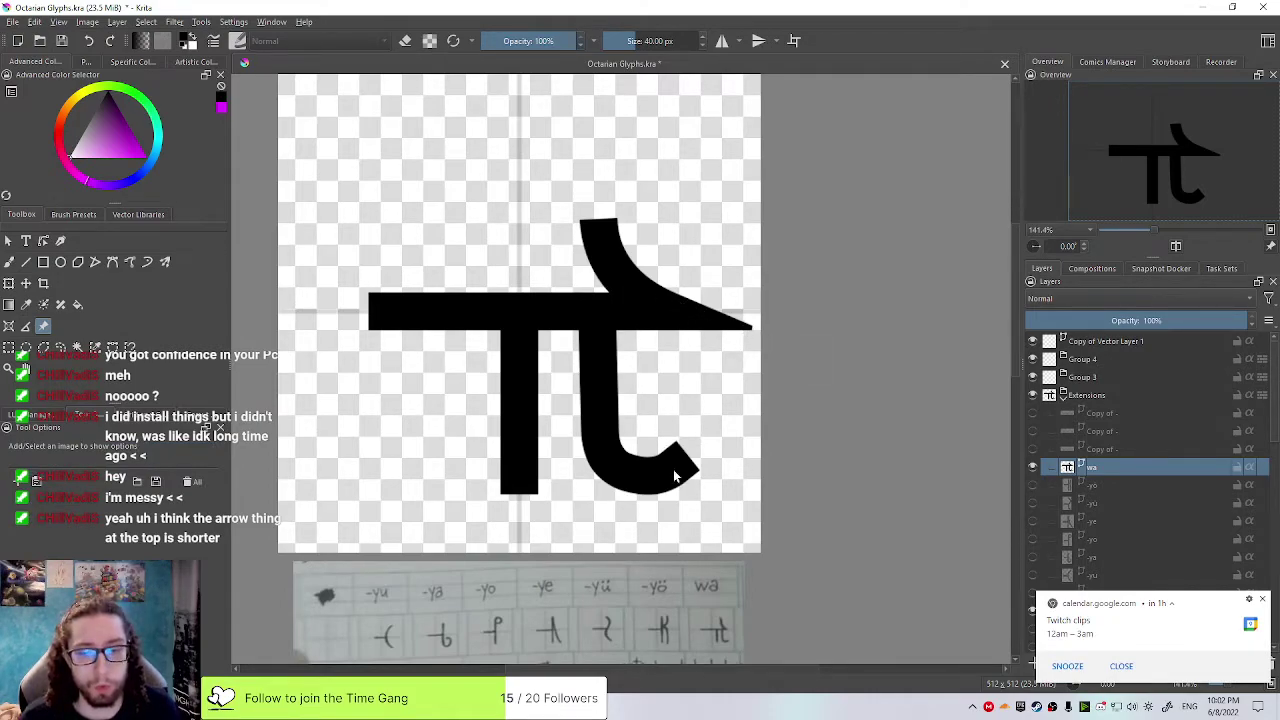
Return to editing the lower stroke's shape, lower the hook's middle node and its handle slightly, and lower the end node a little
click(10, 262)
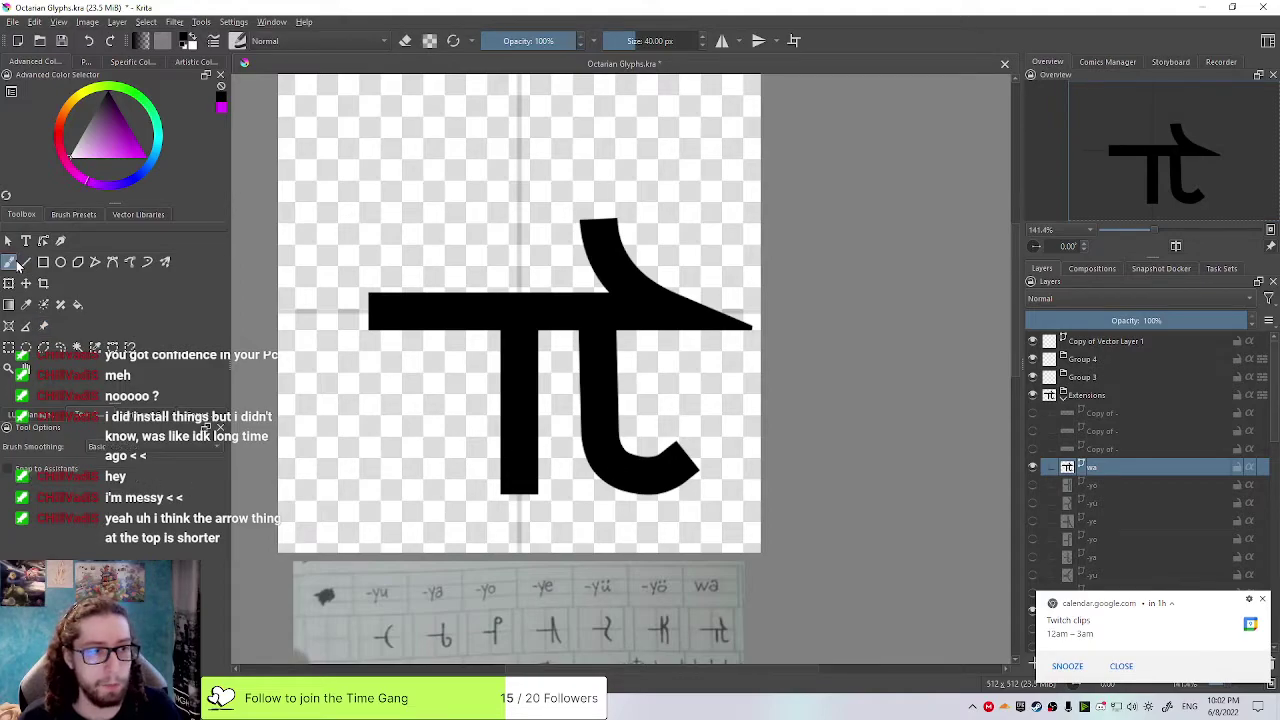
click(8, 241)
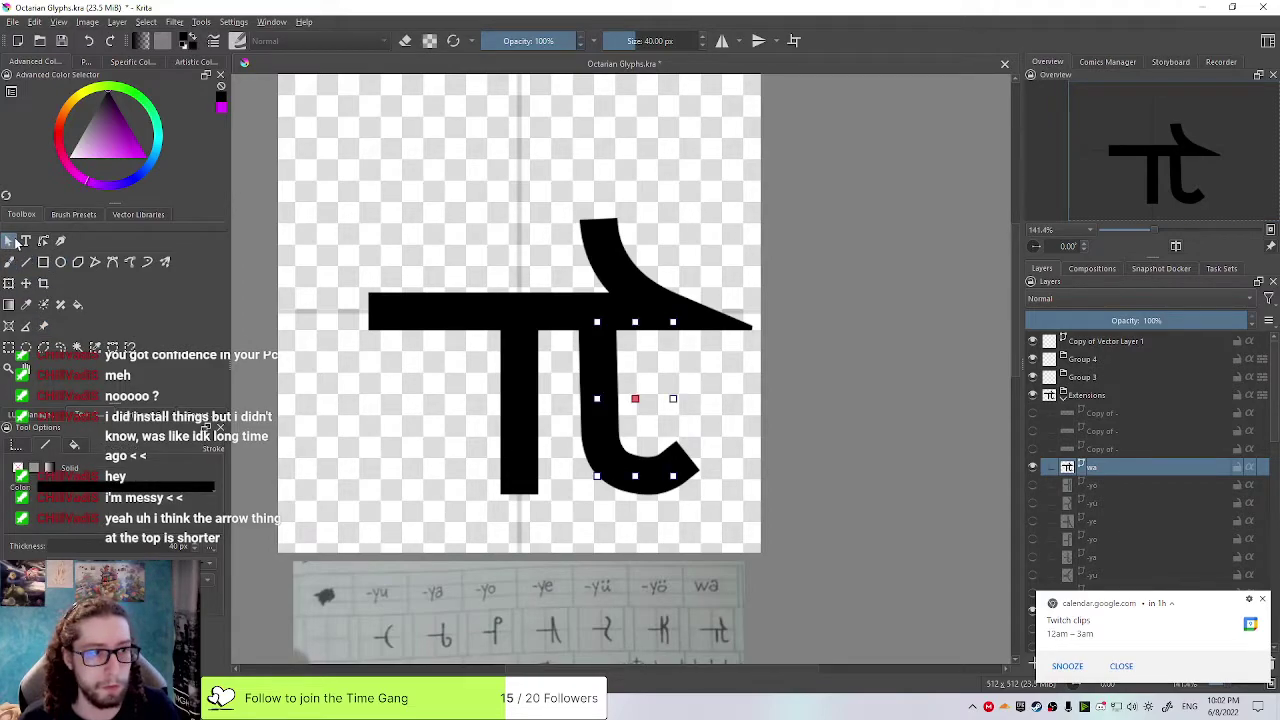
click(43, 241)
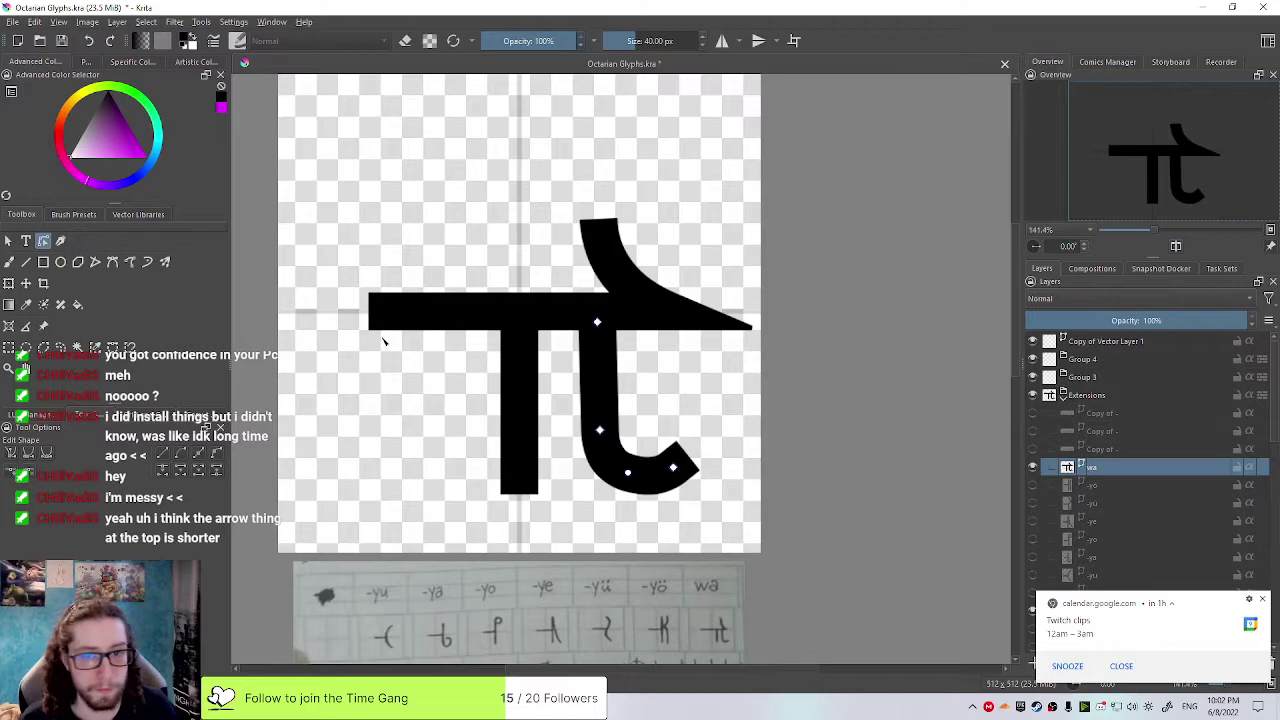
drag(628, 472, 626, 476)
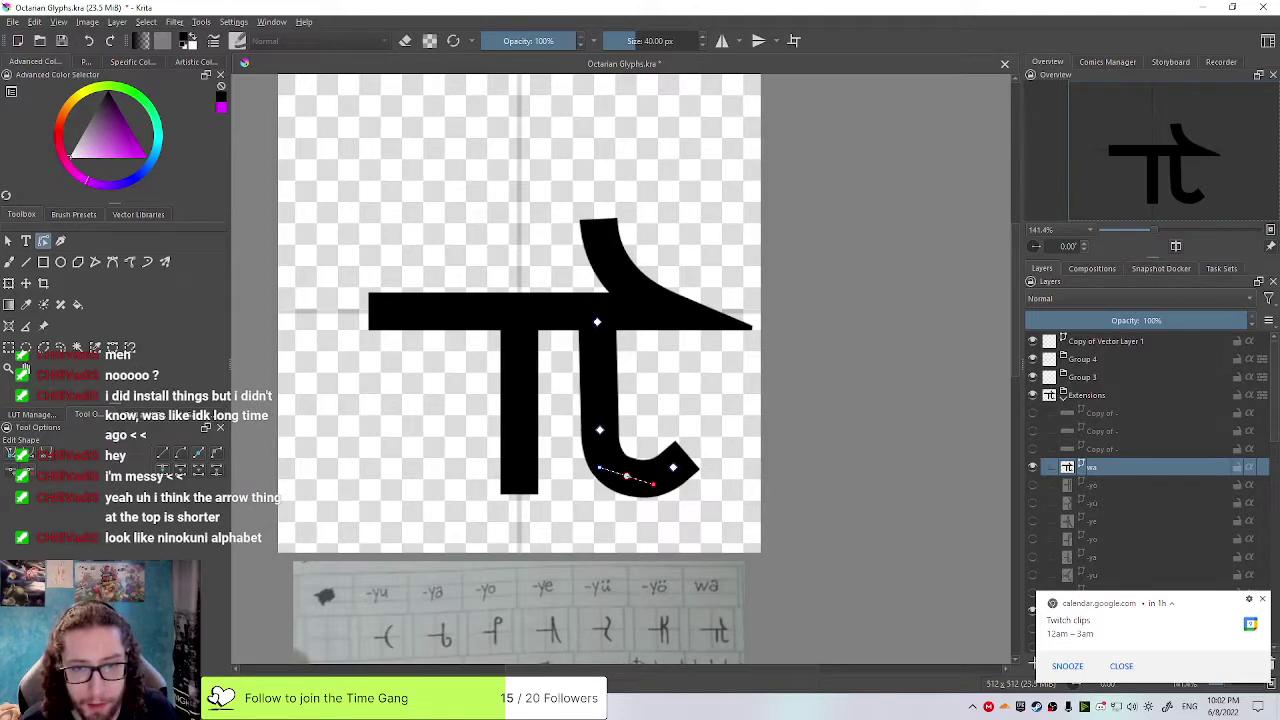
mouse_move(653, 484)
mouse_down()
mouse_move(591, 461)
mouse_move(653, 486)
mouse_up()
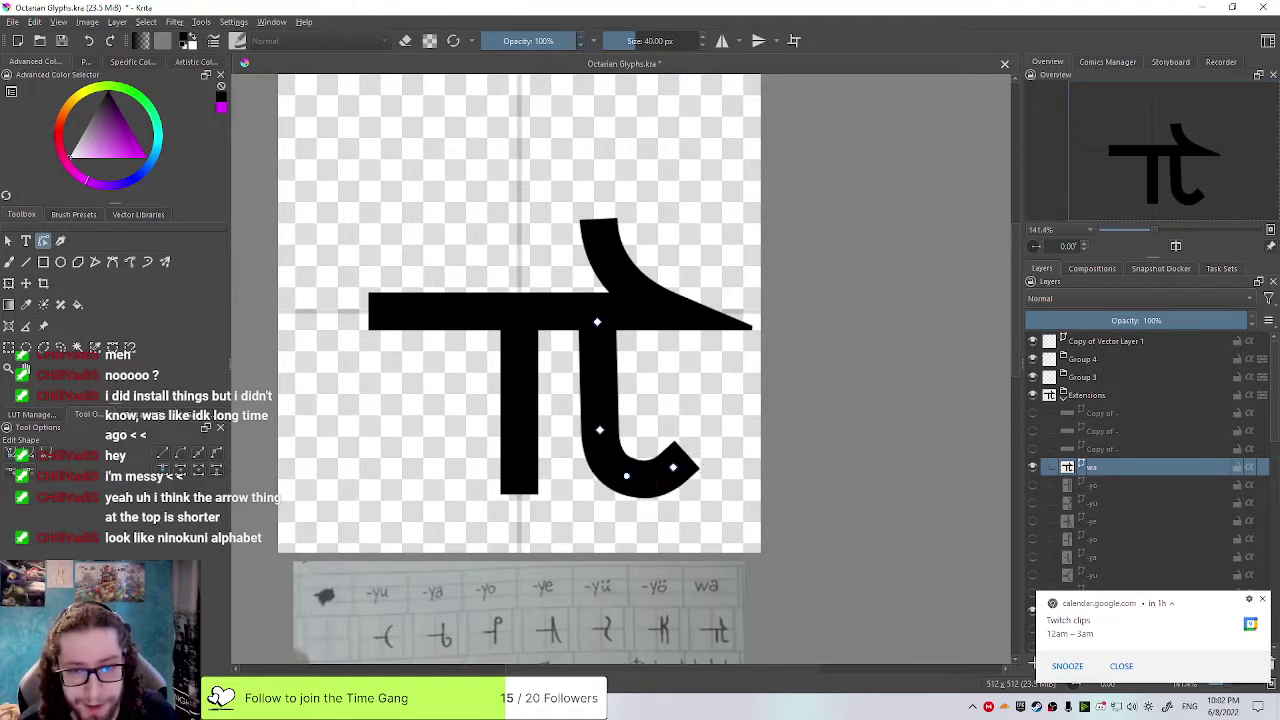
drag(673, 467, 673, 475)
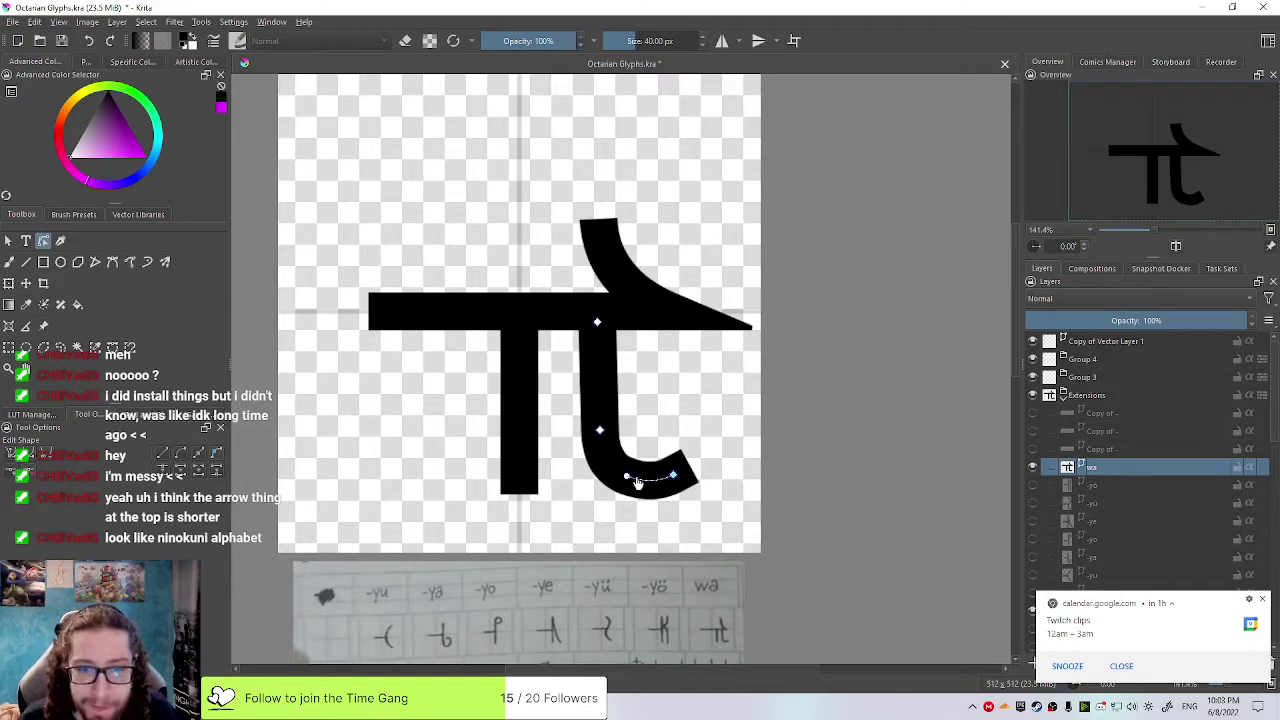
click(599, 430)
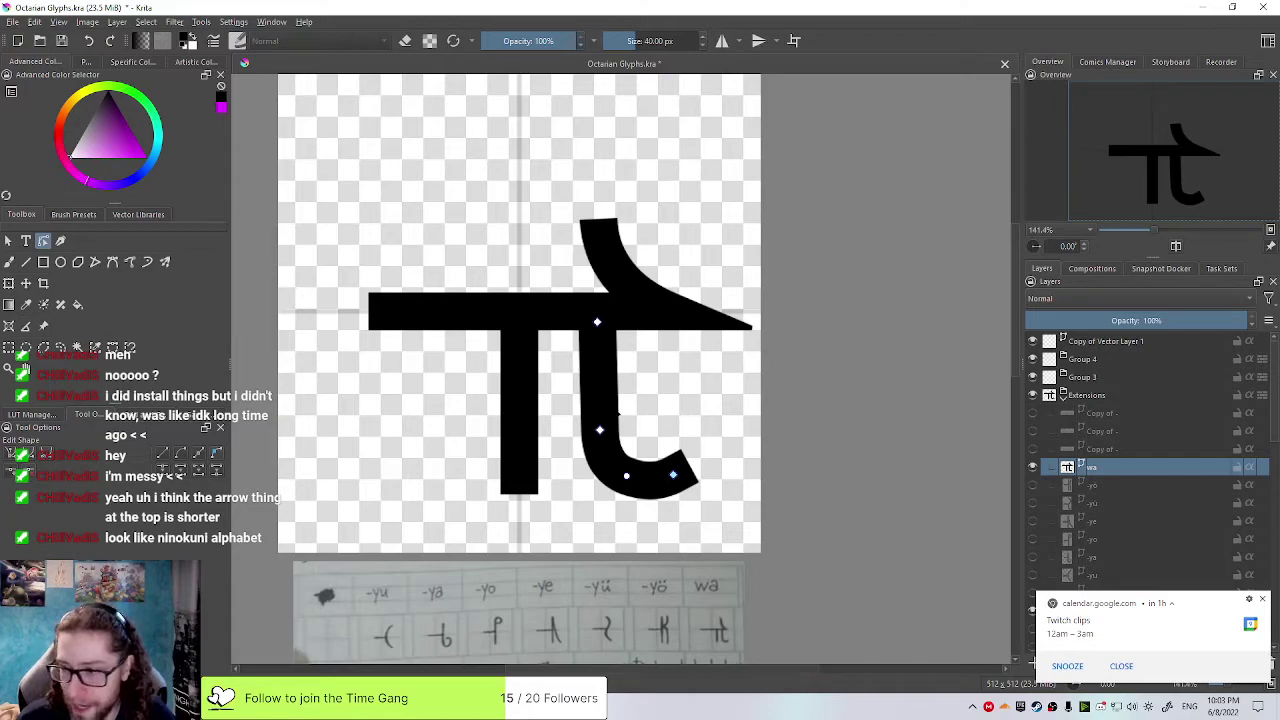
Extend the curved stroke above the horizontal bar by moving its top node well up and slightly left
click(604, 250)
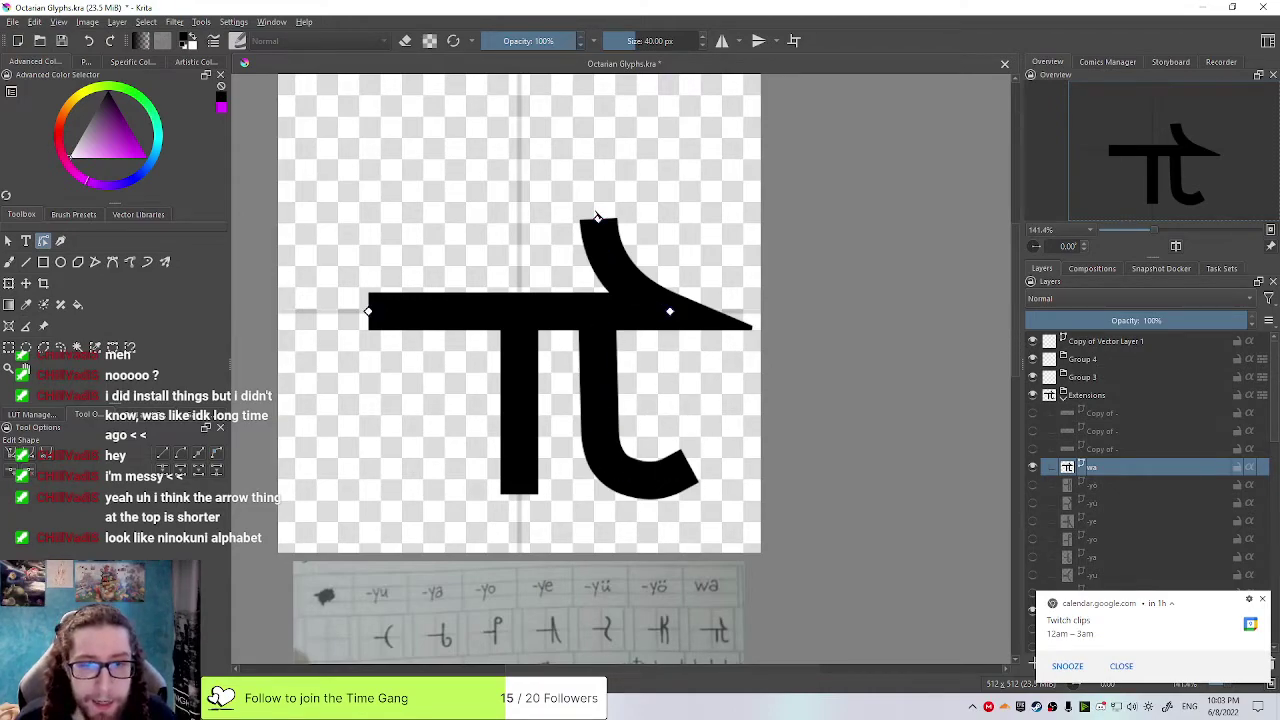
mouse_move(596, 228)
mouse_down()
mouse_move(586, 200)
mouse_move(598, 152)
mouse_up()
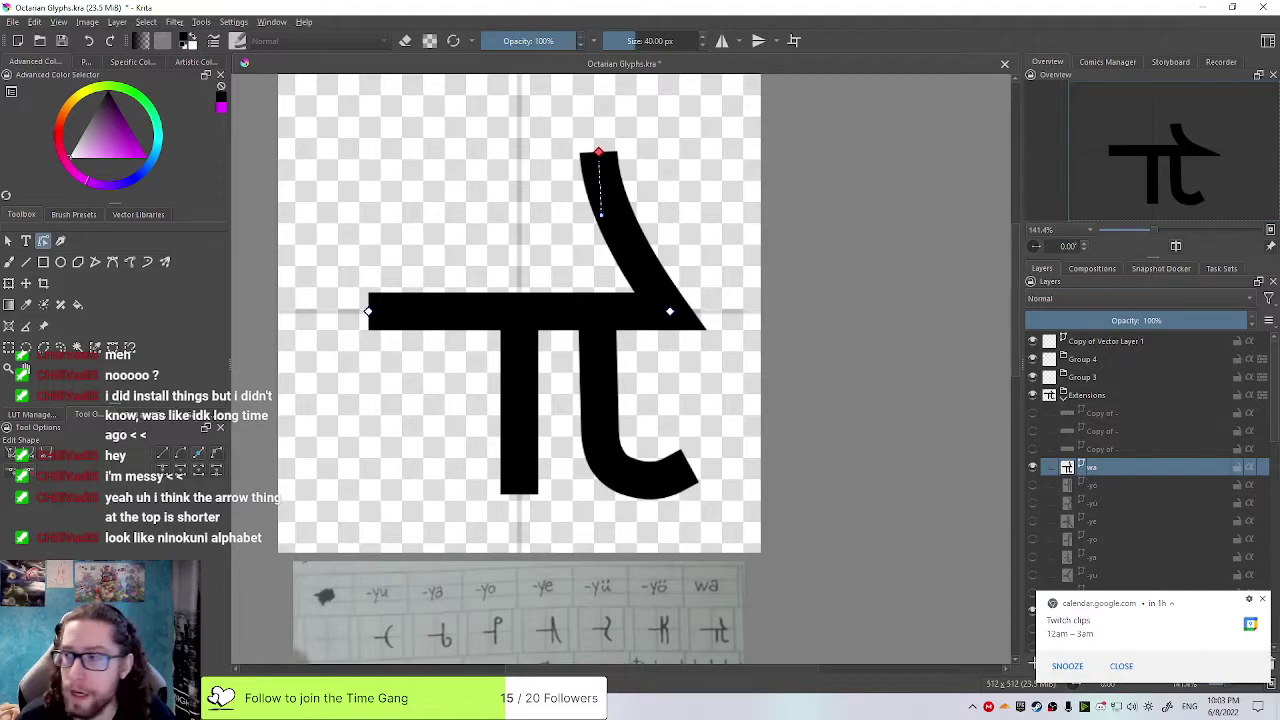
drag(598, 152, 598, 154)
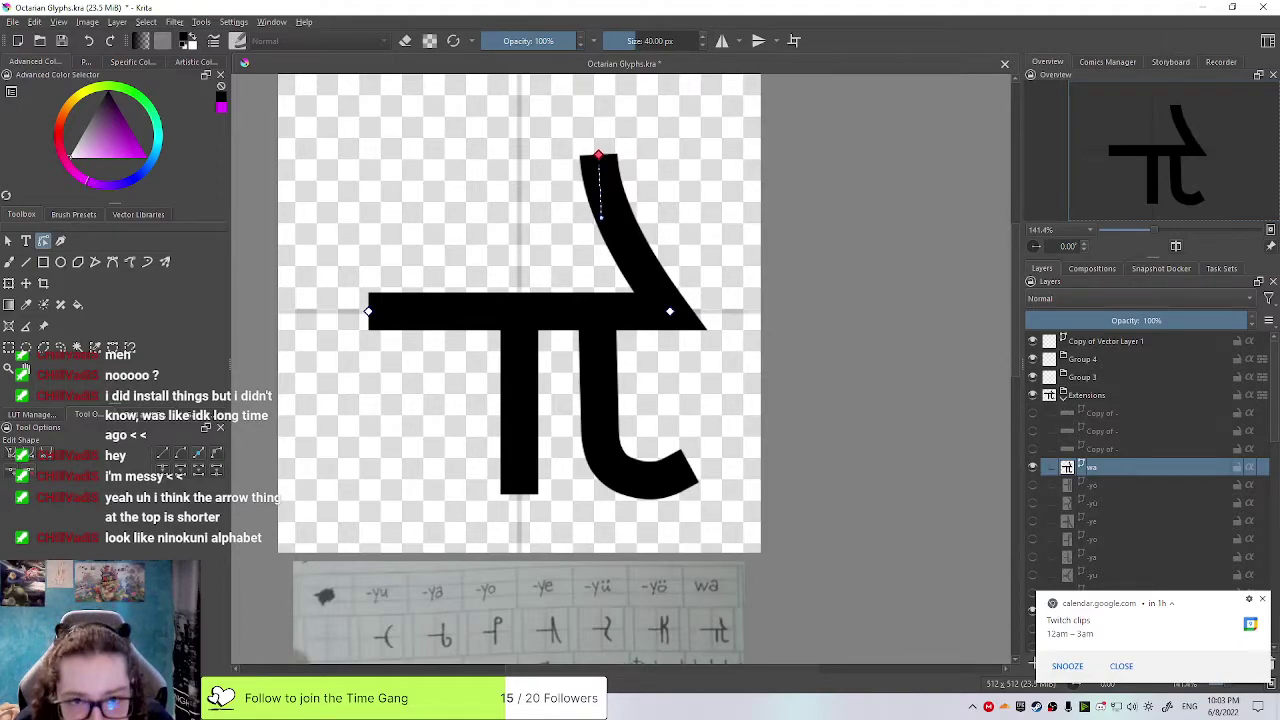
drag(598, 155, 578, 133)
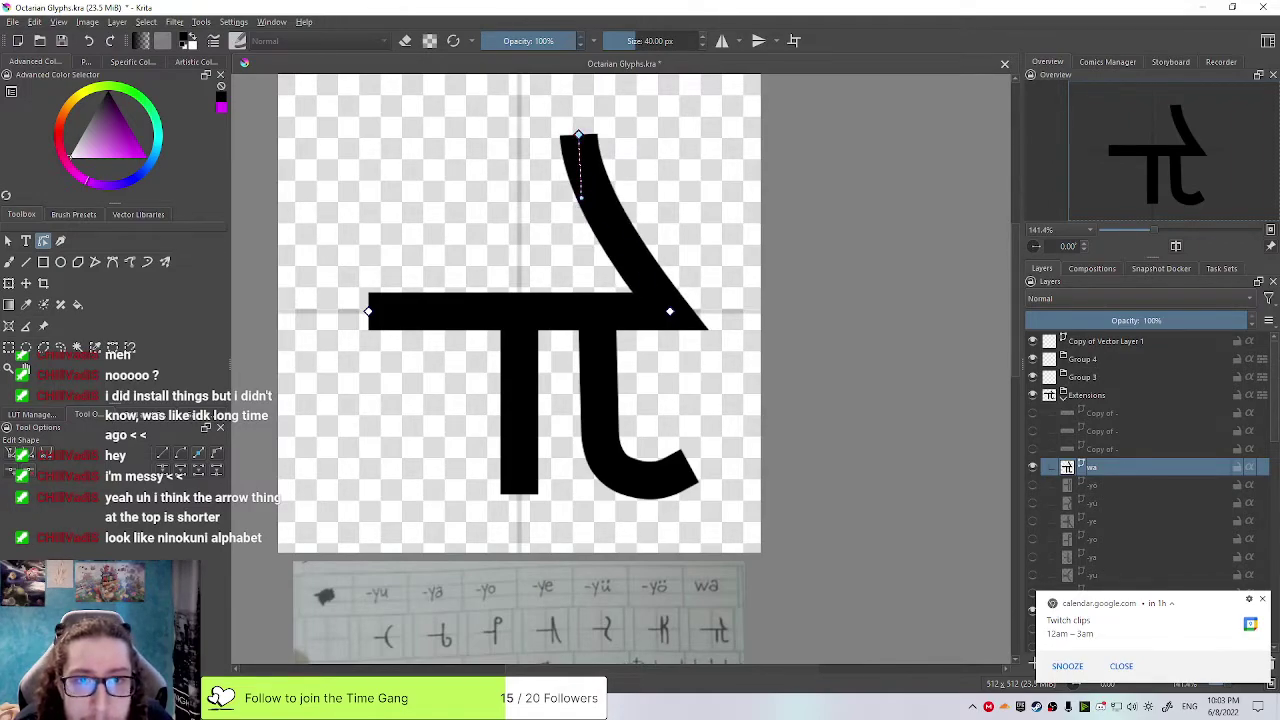
Move the node joining the bar and upper stroke left along the bar, and lengthen the top node's handle straight downward
click(669, 311)
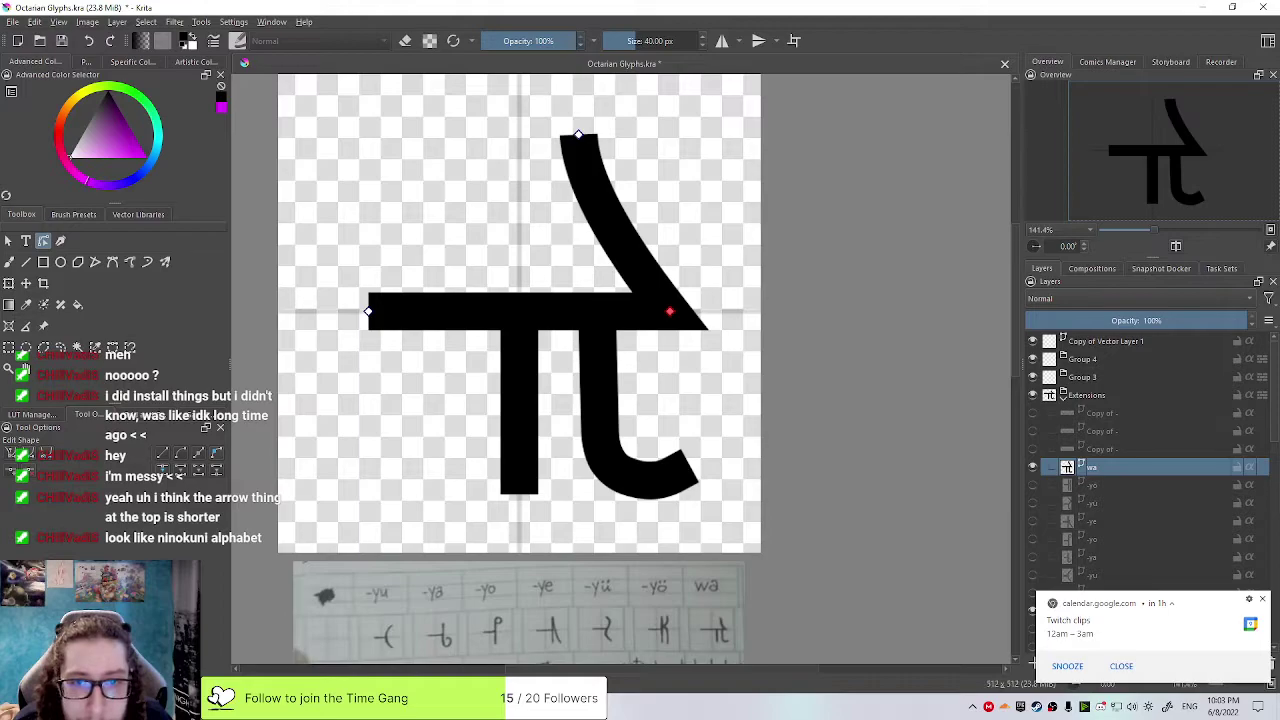
drag(671, 311, 646, 311)
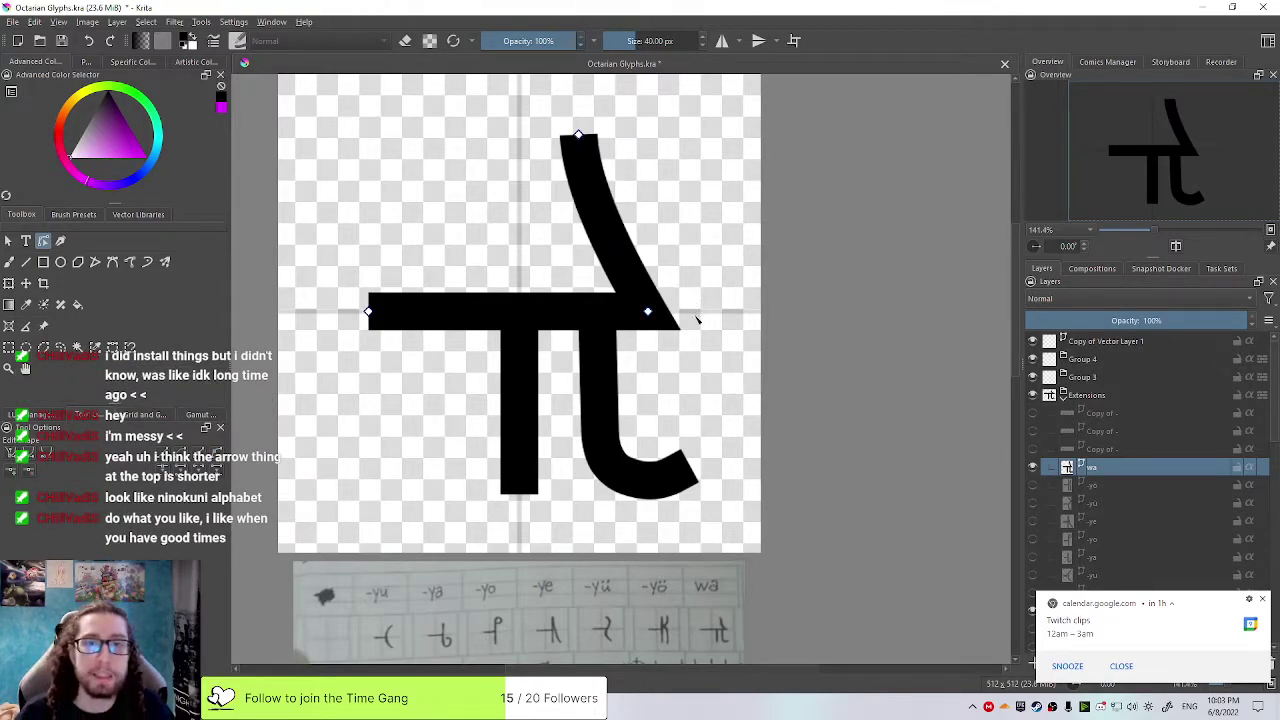
drag(578, 145, 578, 265)
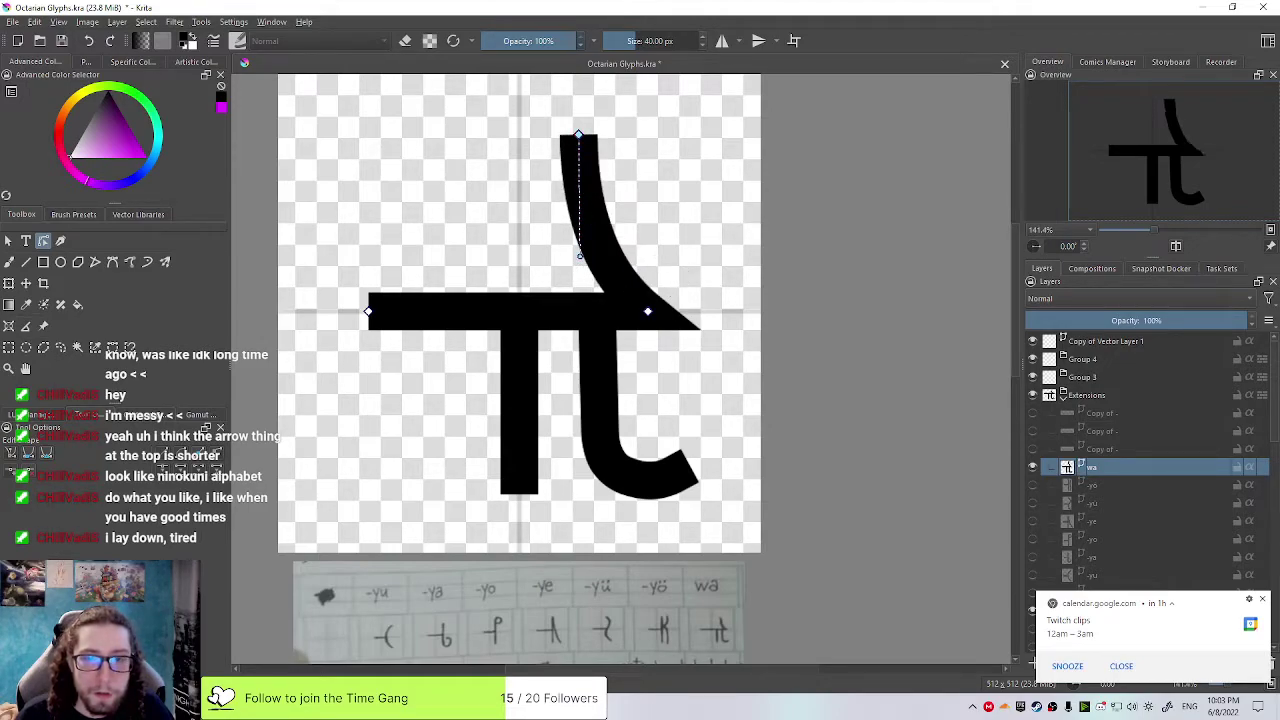
click(648, 311)
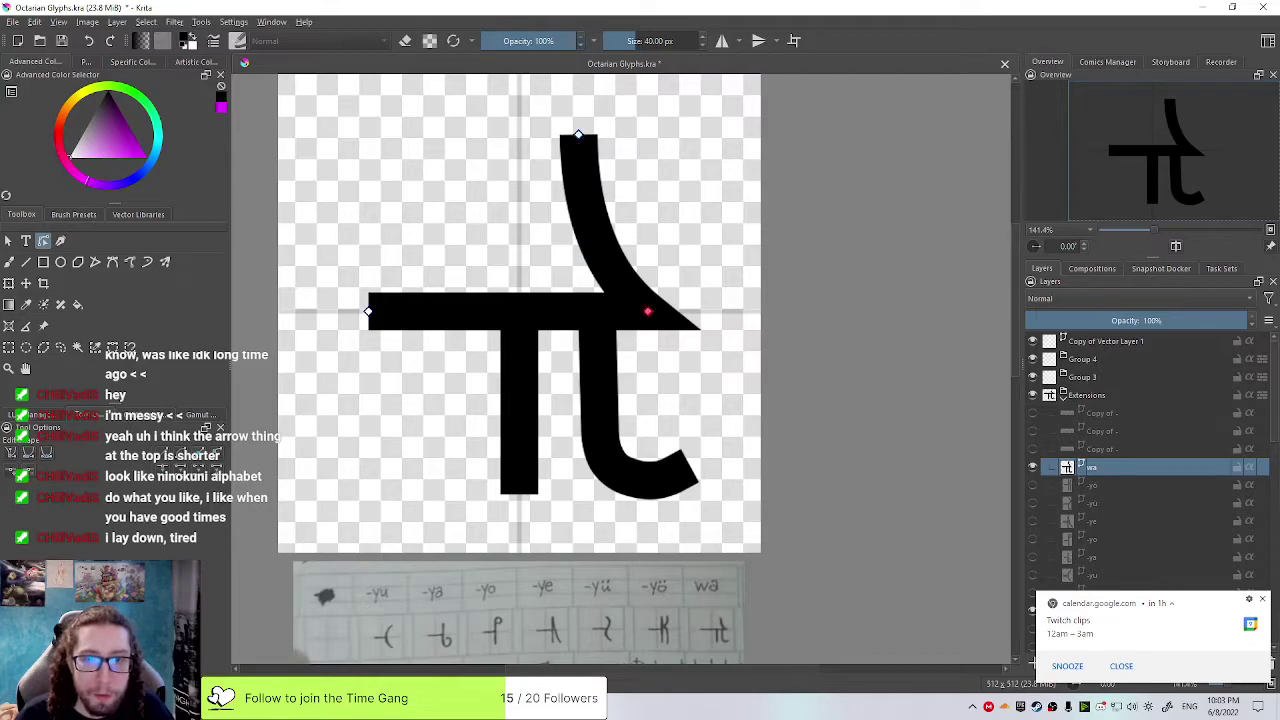
drag(648, 311, 628, 311)
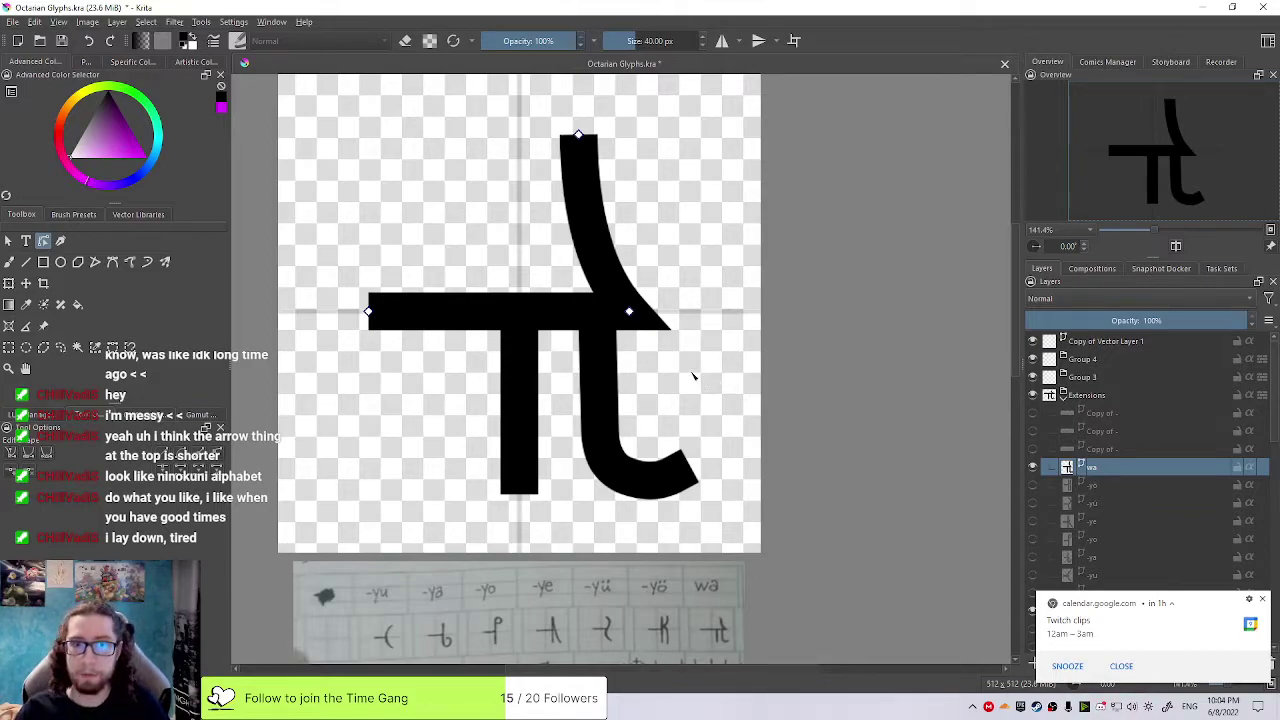
Try to shift all strokes of the wa glyph slightly right and down on the canvas, and undo the move
scroll(727, 383, down, 3)
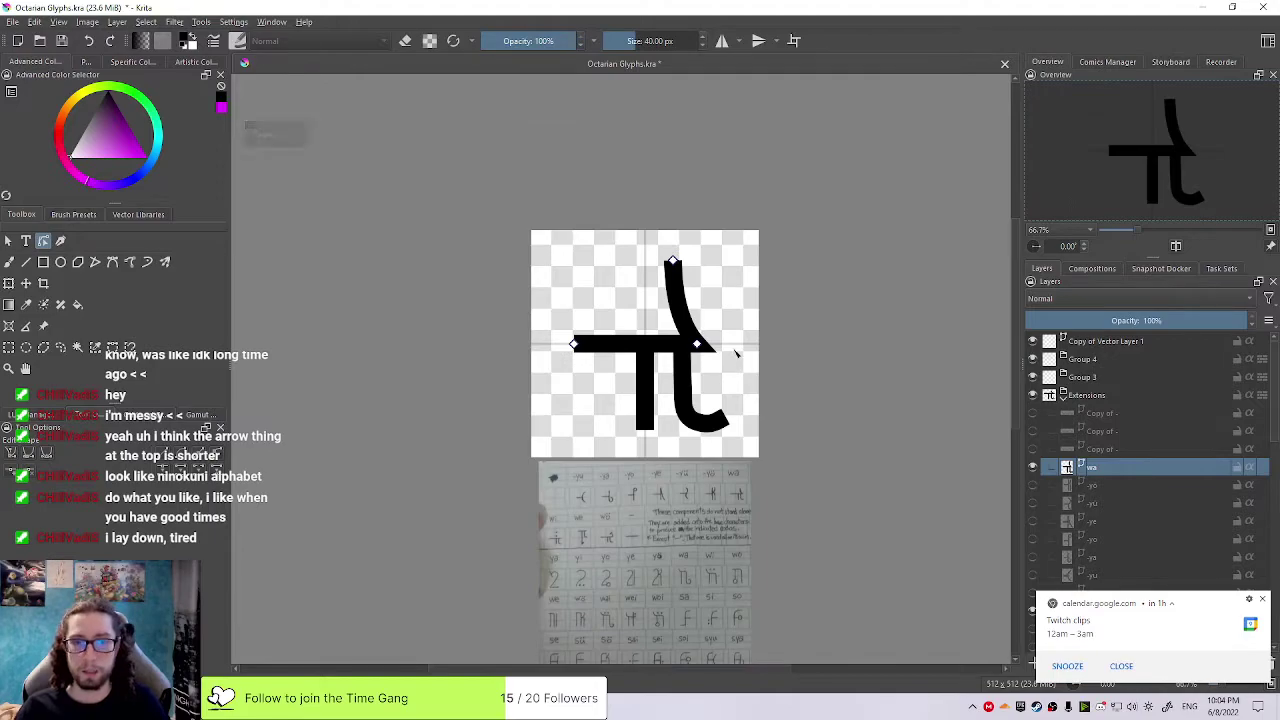
scroll(736, 343, down, 1)
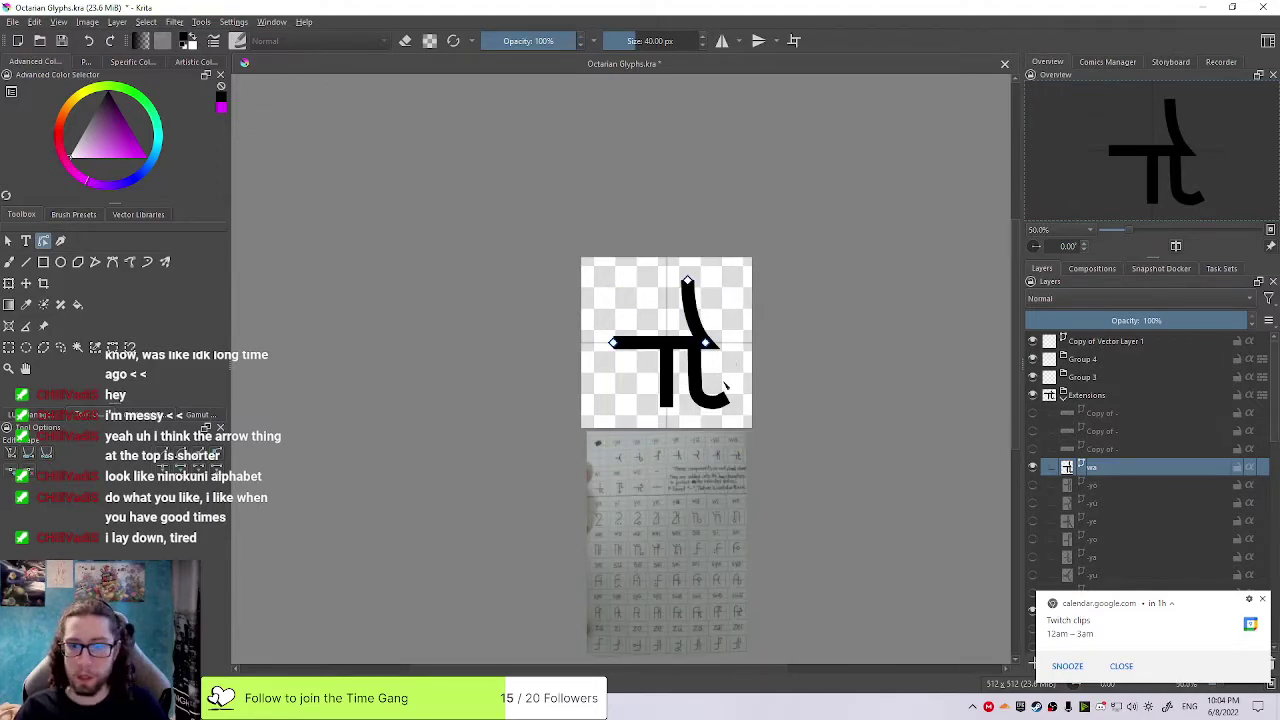
scroll(726, 386, up, 2)
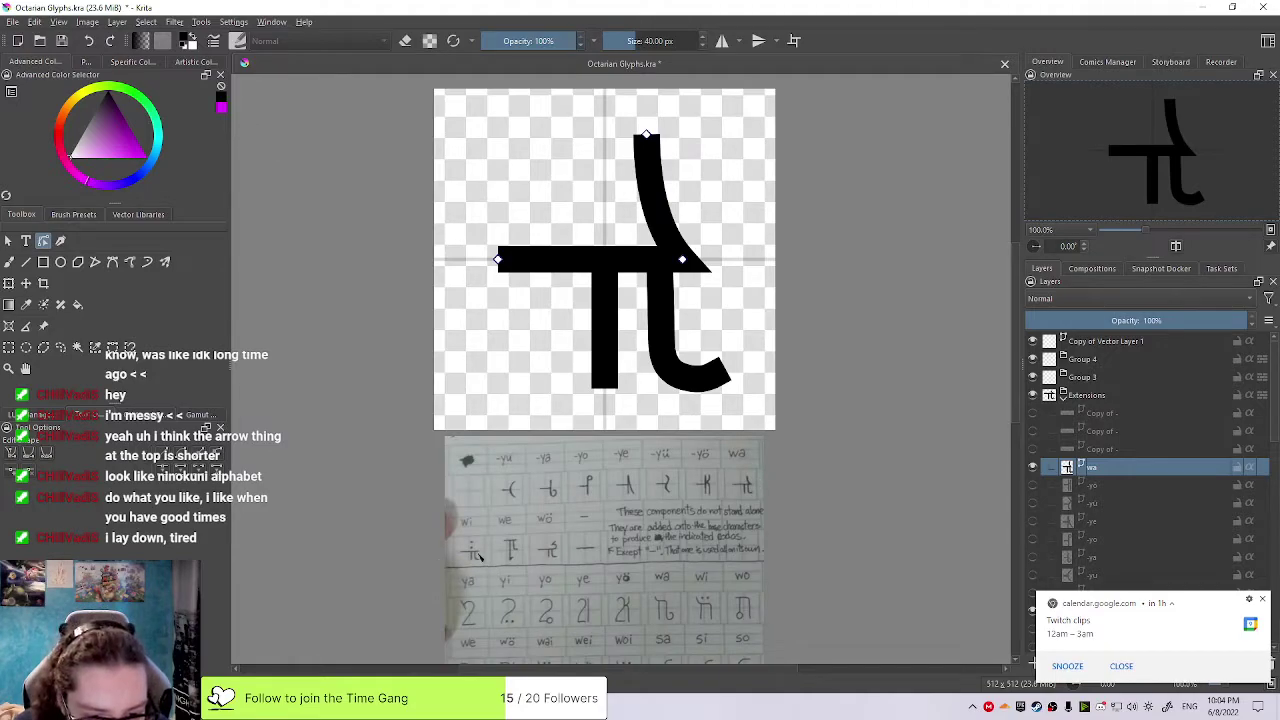
scroll(711, 250, up, 2)
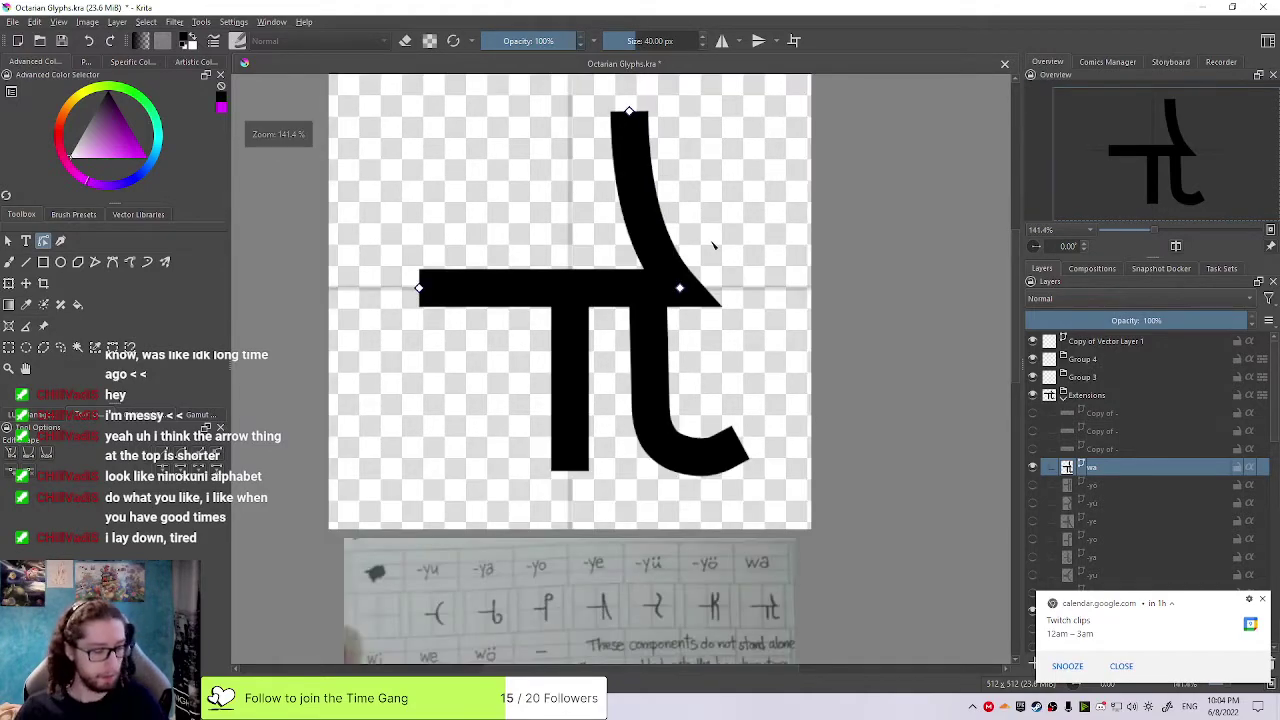
scroll(713, 251, down, 1)
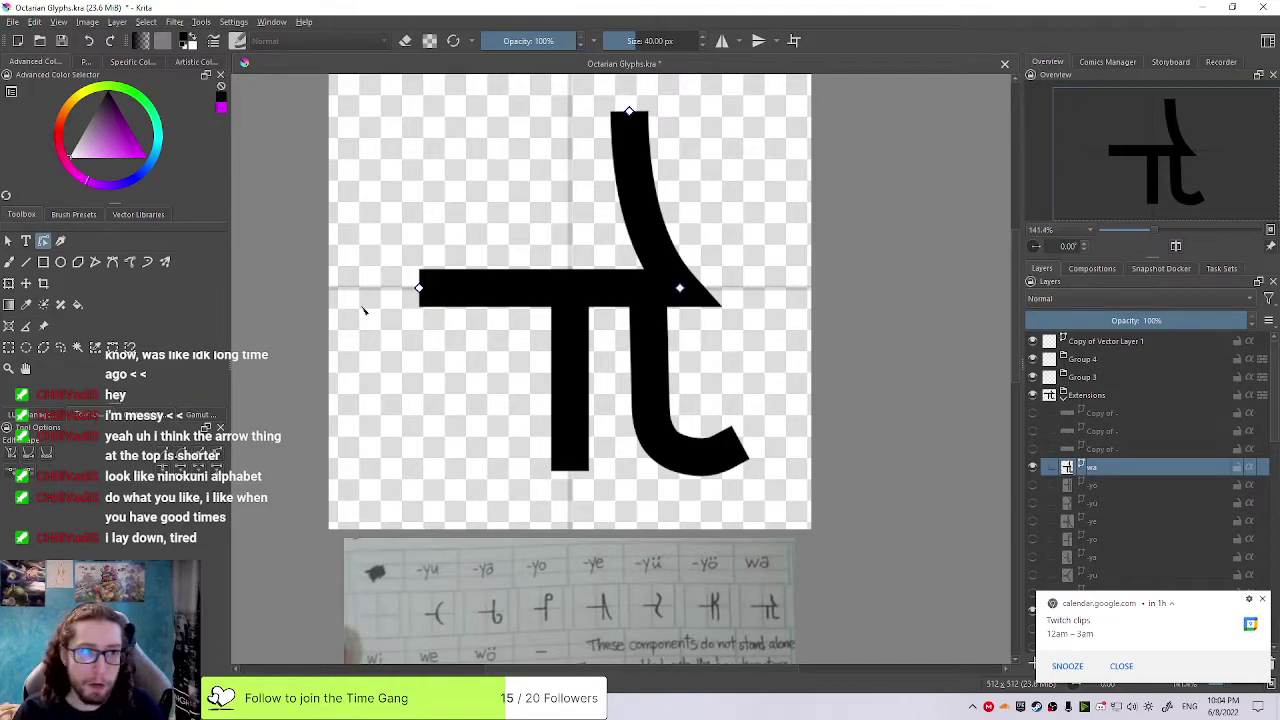
click(8, 241)
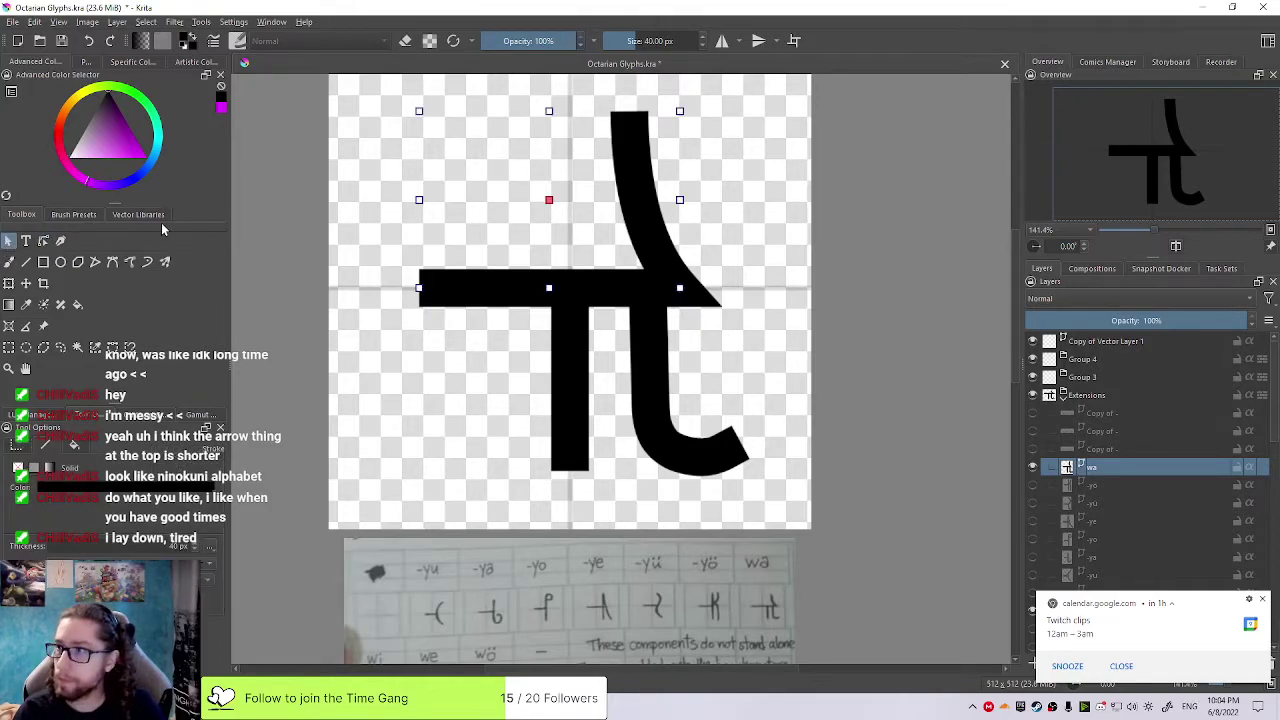
right_click(985, 233)
click(924, 229)
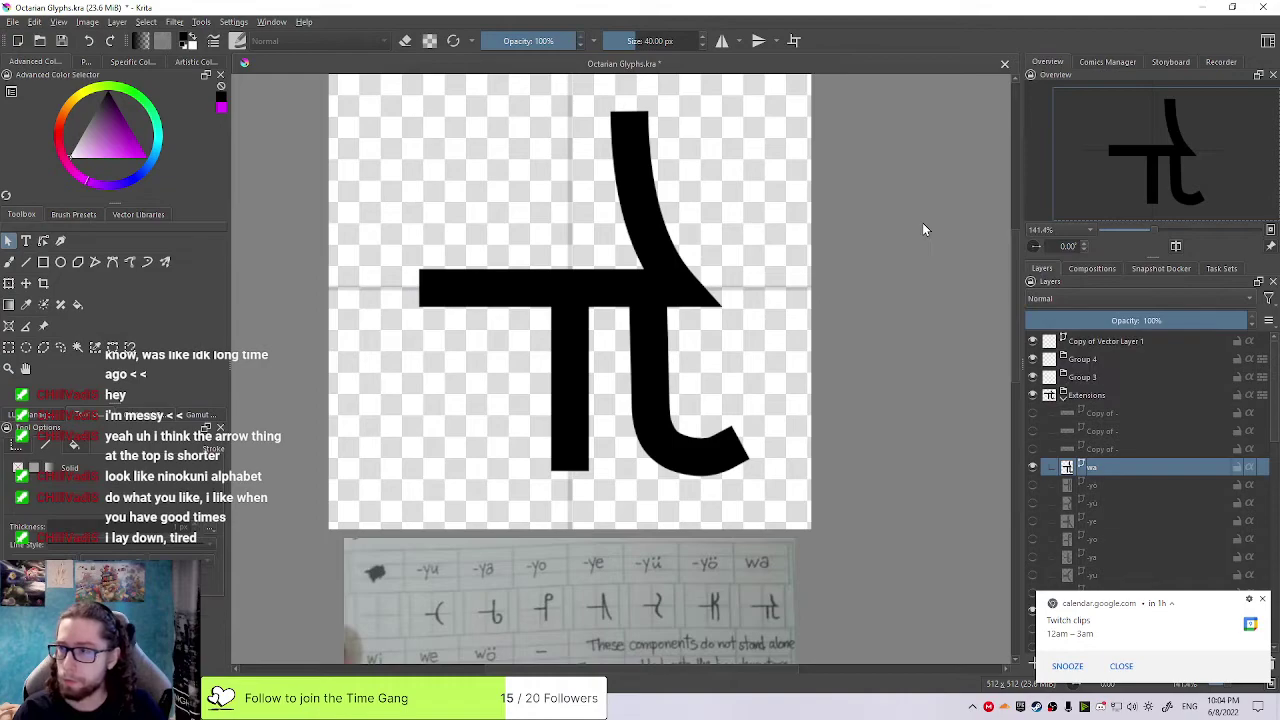
drag(857, 152, 360, 466)
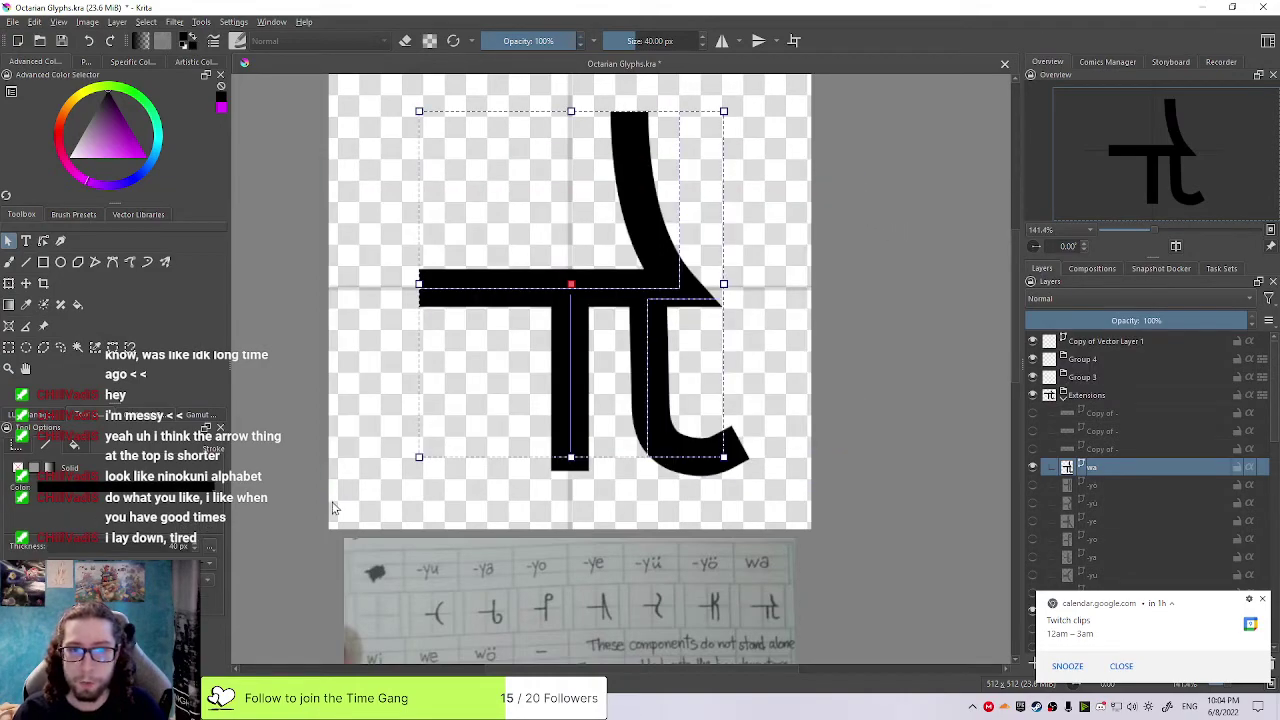
drag(622, 361, 652, 364)
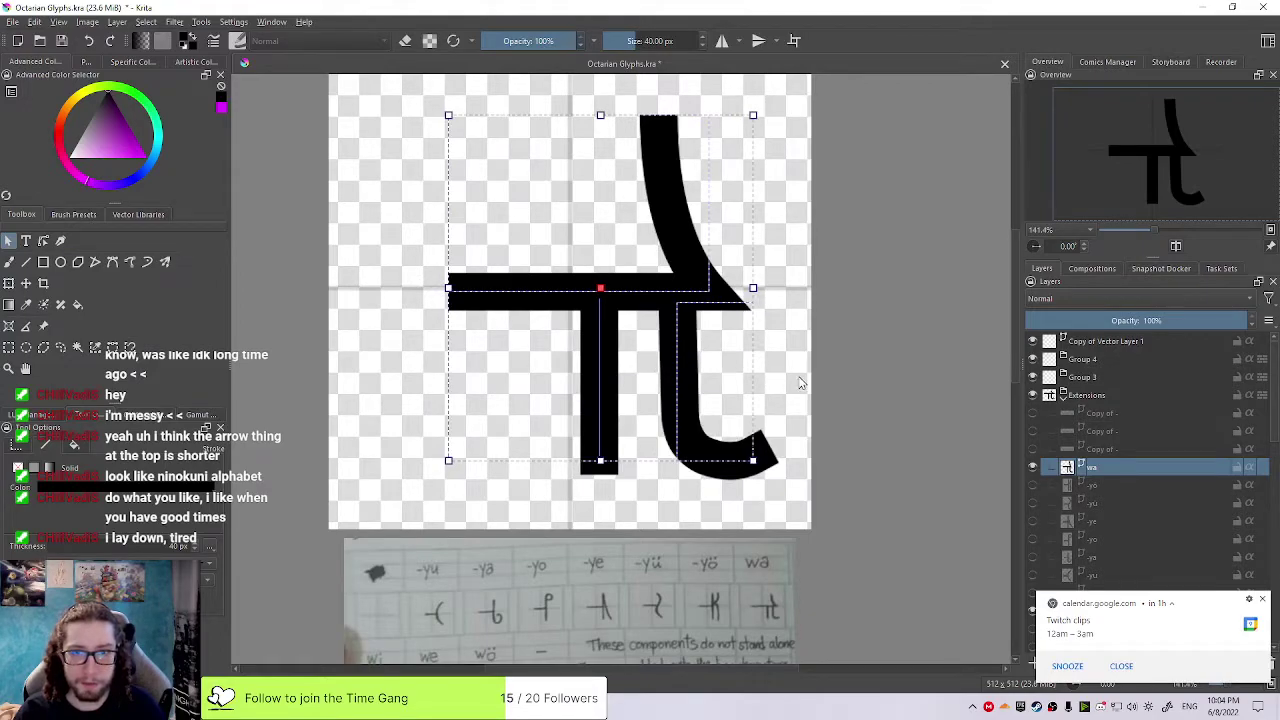
key(ctrl+z)
click(542, 170)
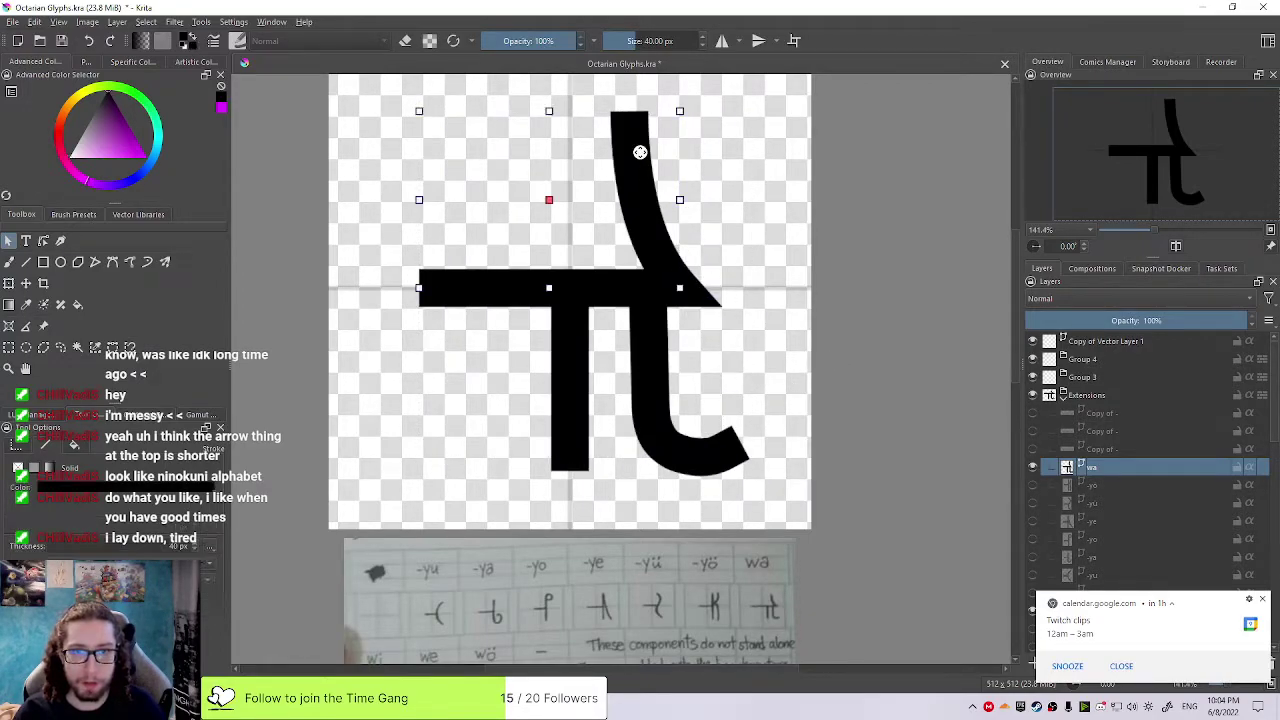
Compare the wa glyph with the -yü glyph by showing the -yü layer over it, hide -yü again and return to the wa layer
click(9, 284)
click(29, 304)
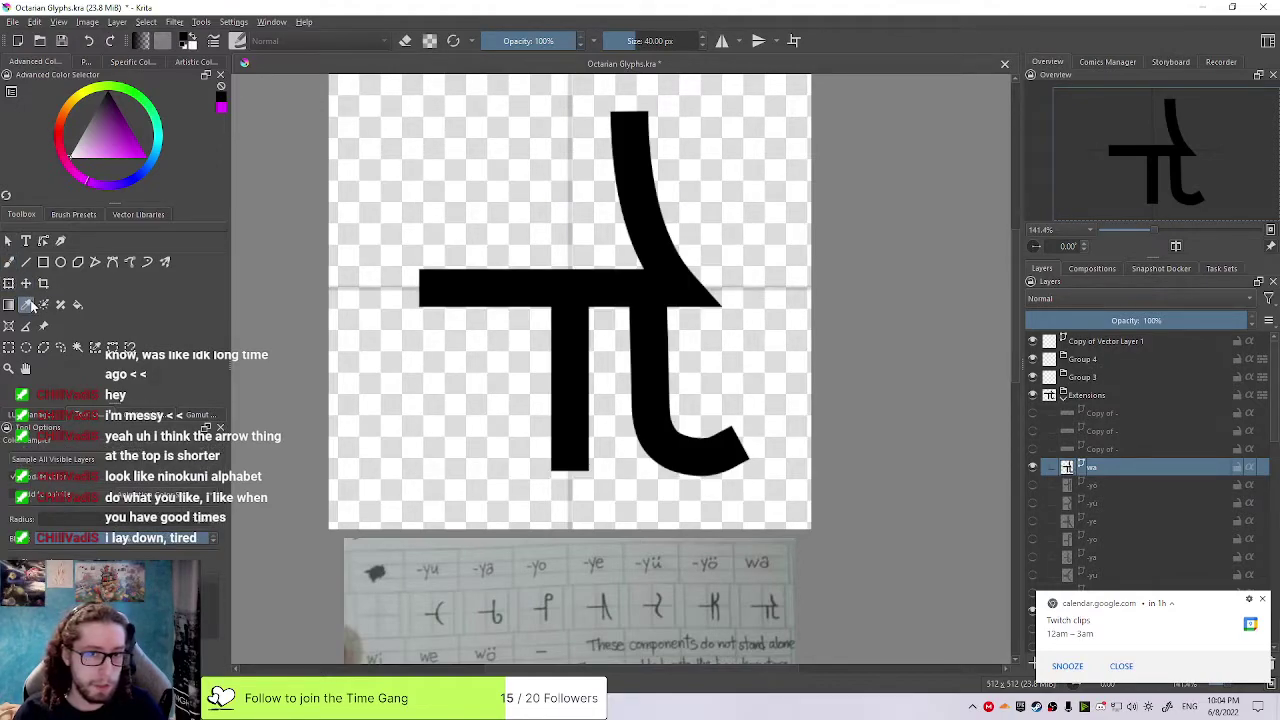
click(27, 263)
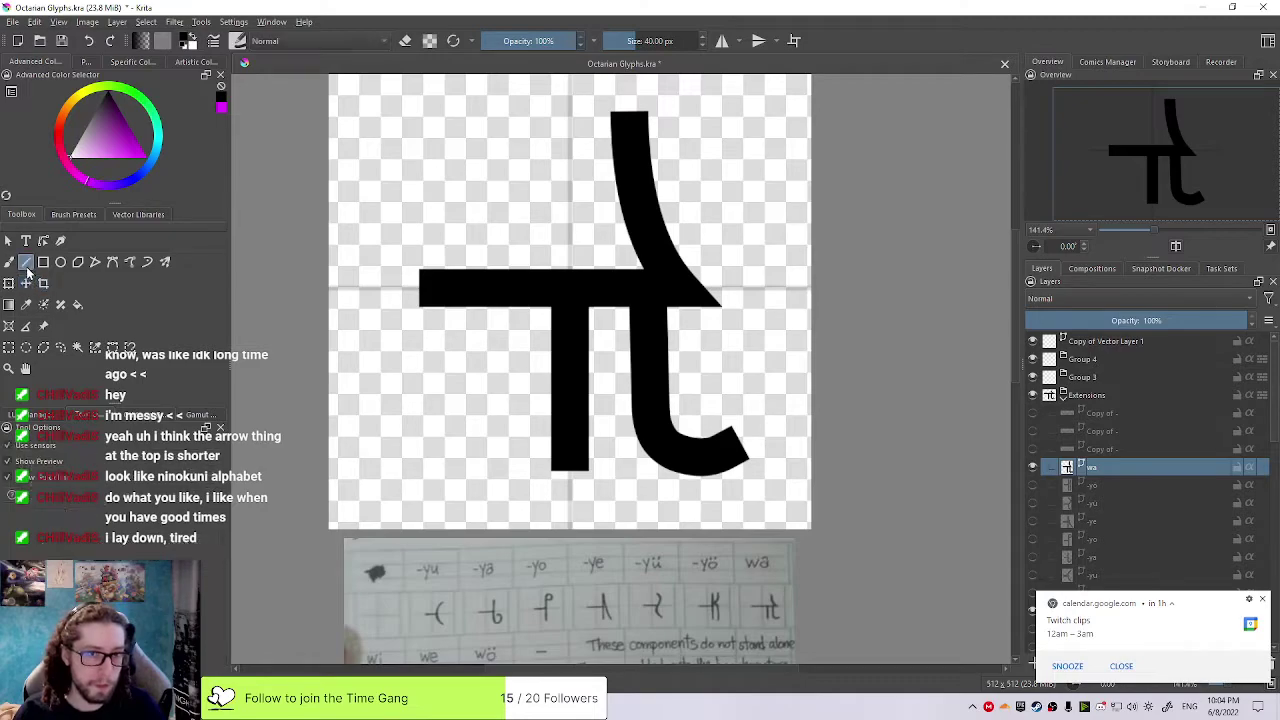
click(1125, 521)
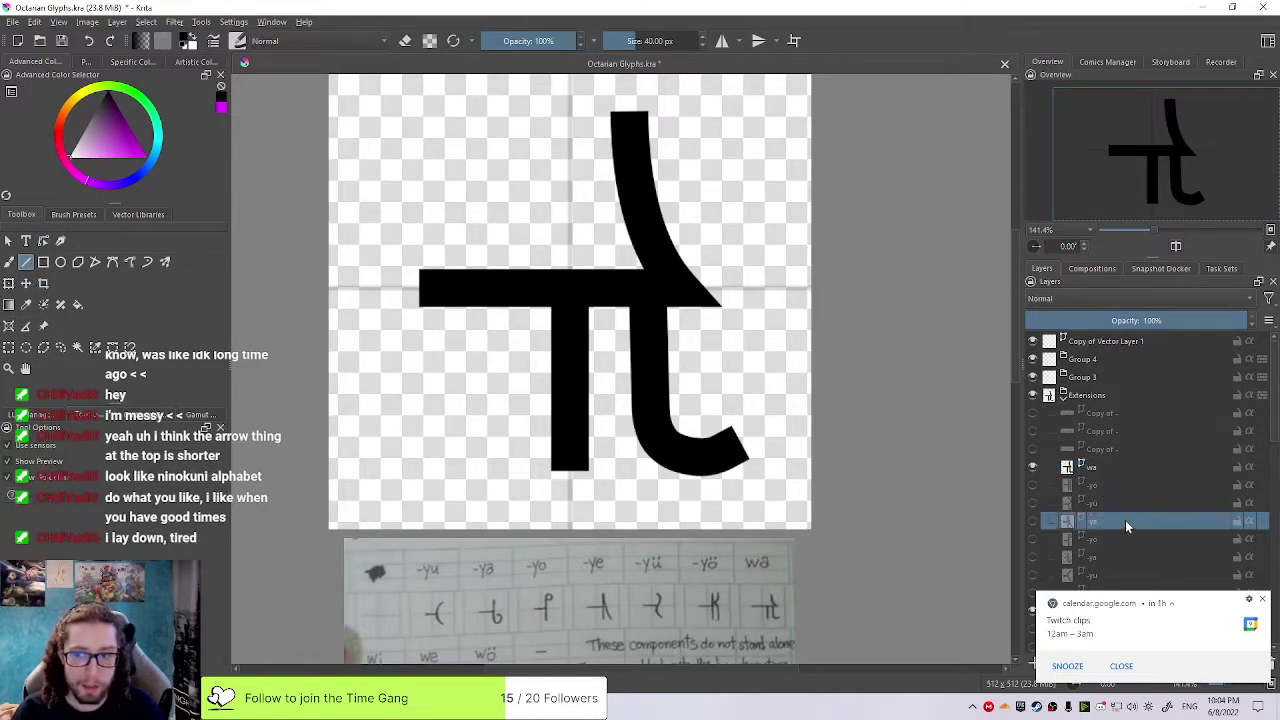
click(1100, 552)
scroll(1098, 540, down, 1)
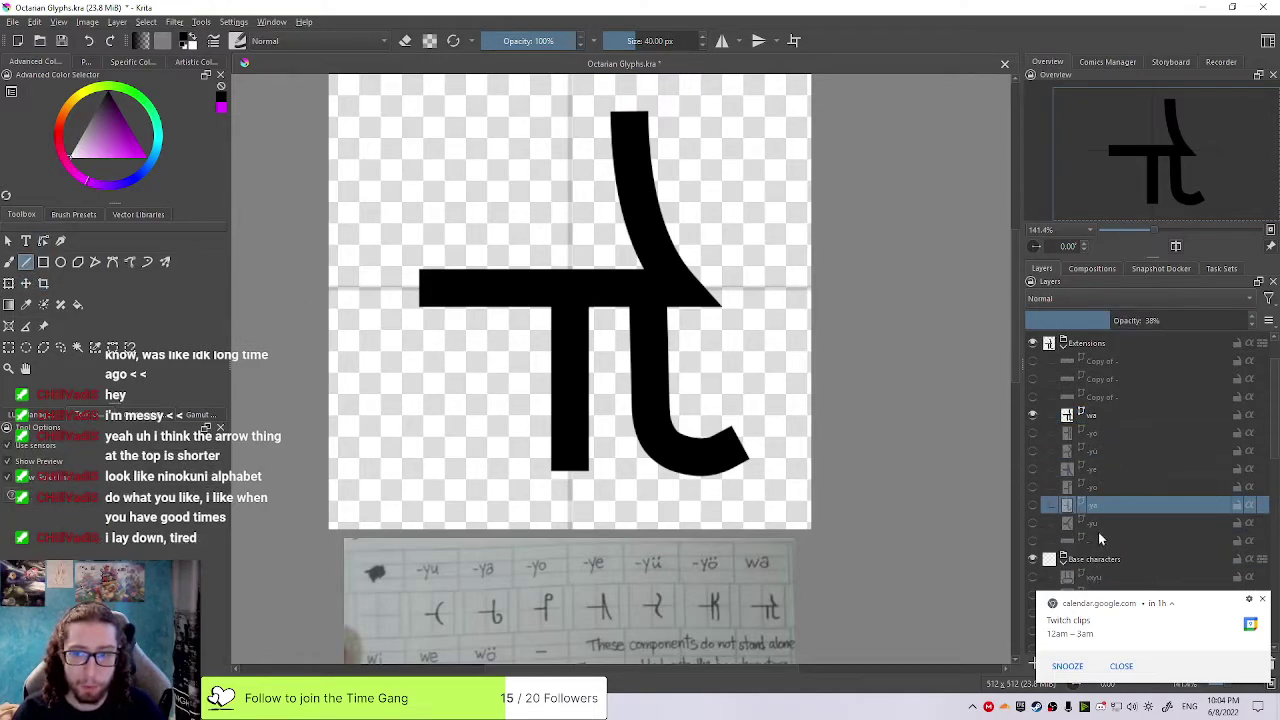
click(1032, 450)
click(1110, 451)
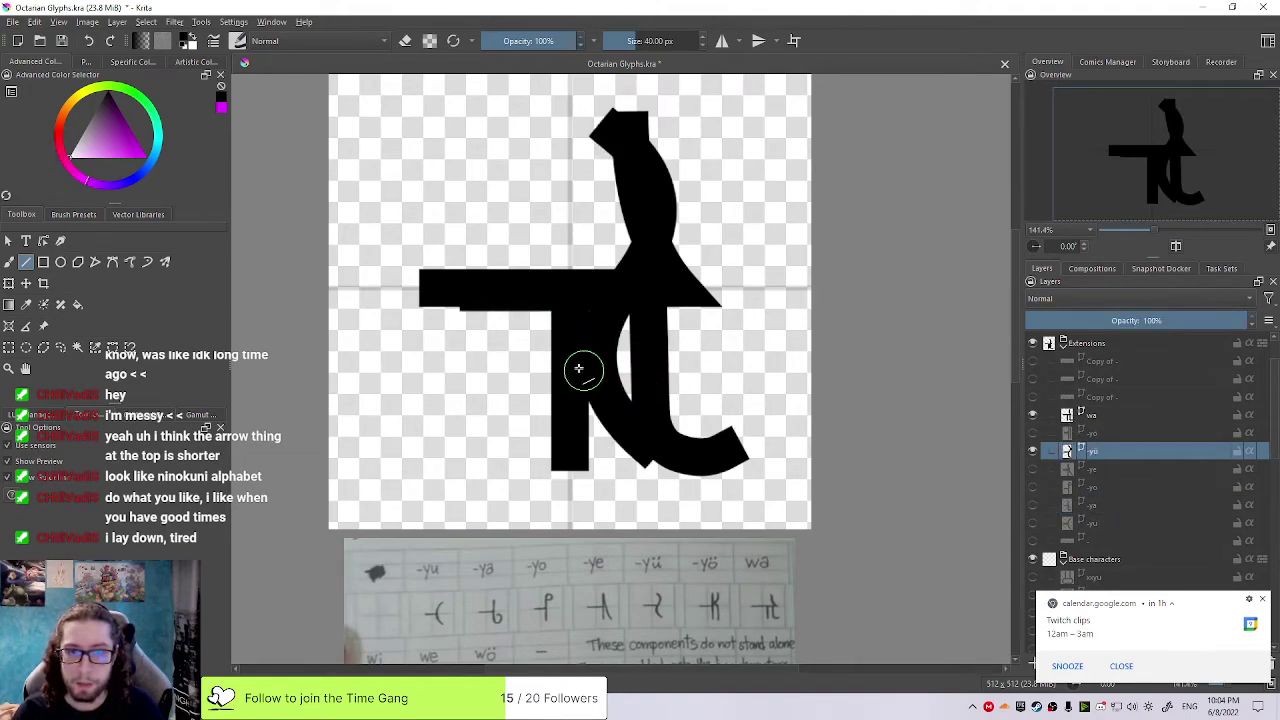
click(1034, 452)
click(1142, 413)
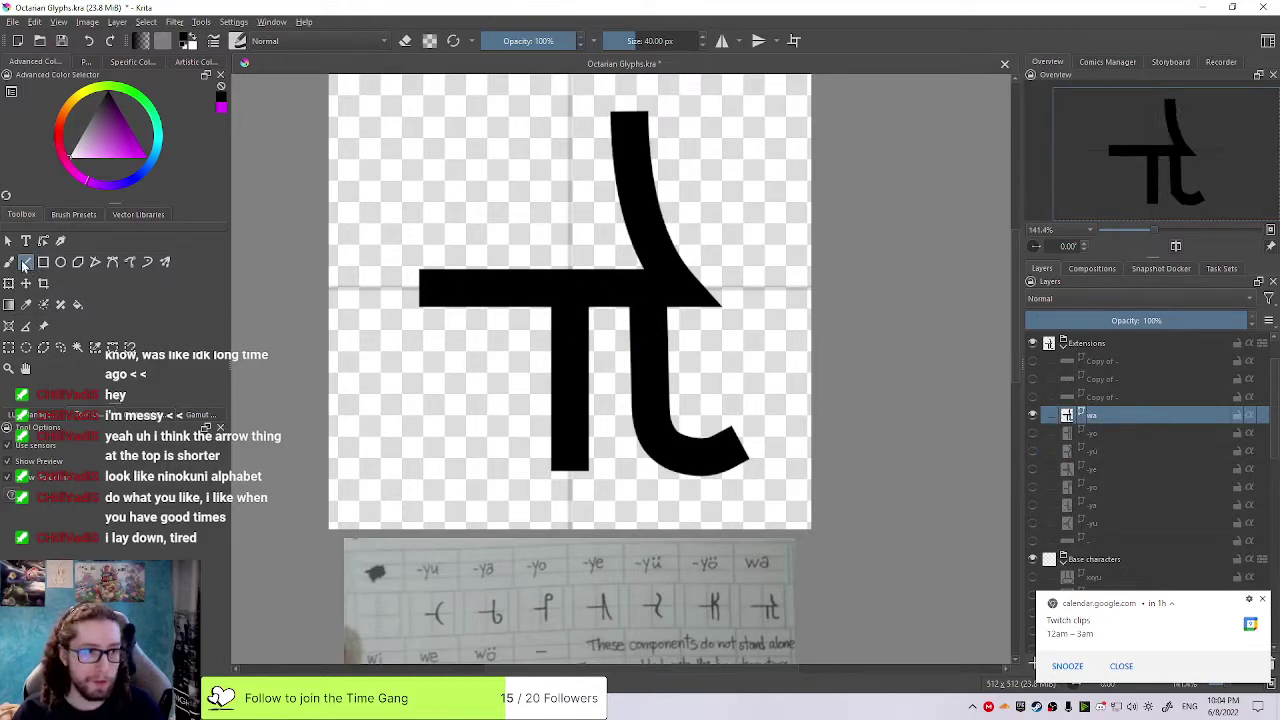
Try shortening the upper curved stroke by lowering the top edge of the shape it shares with the horizontal bar
click(9, 262)
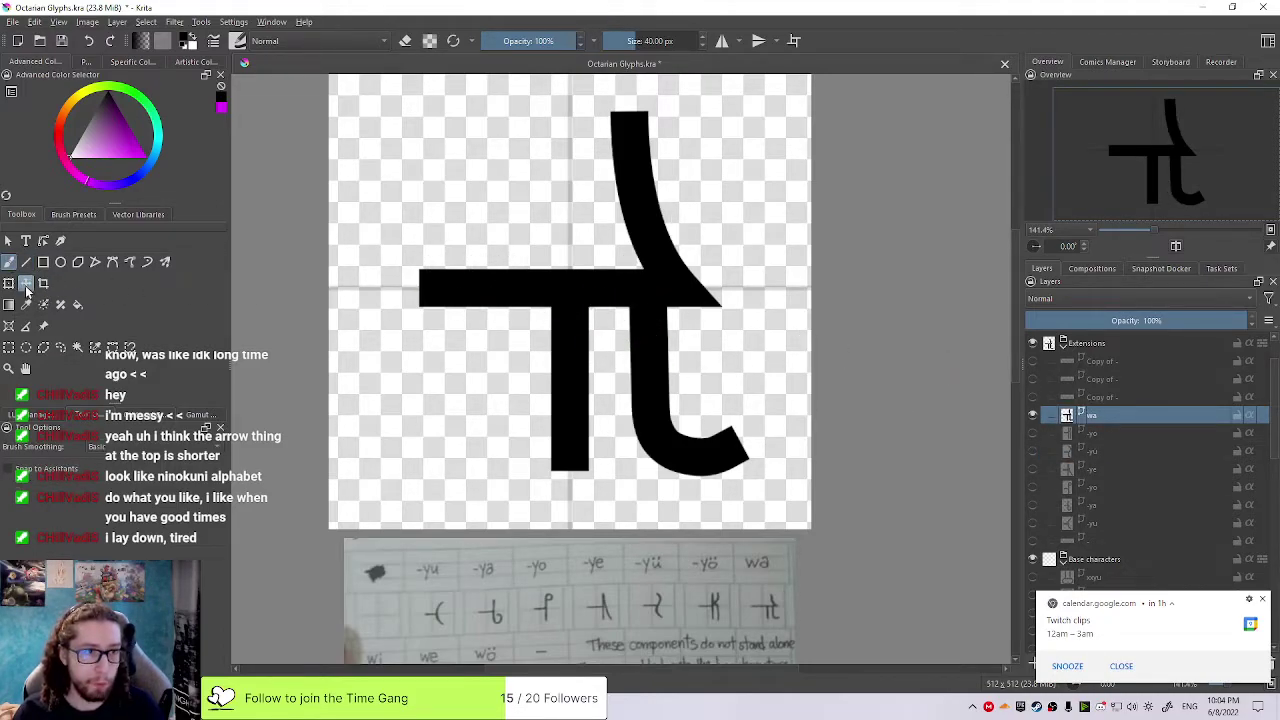
click(26, 262)
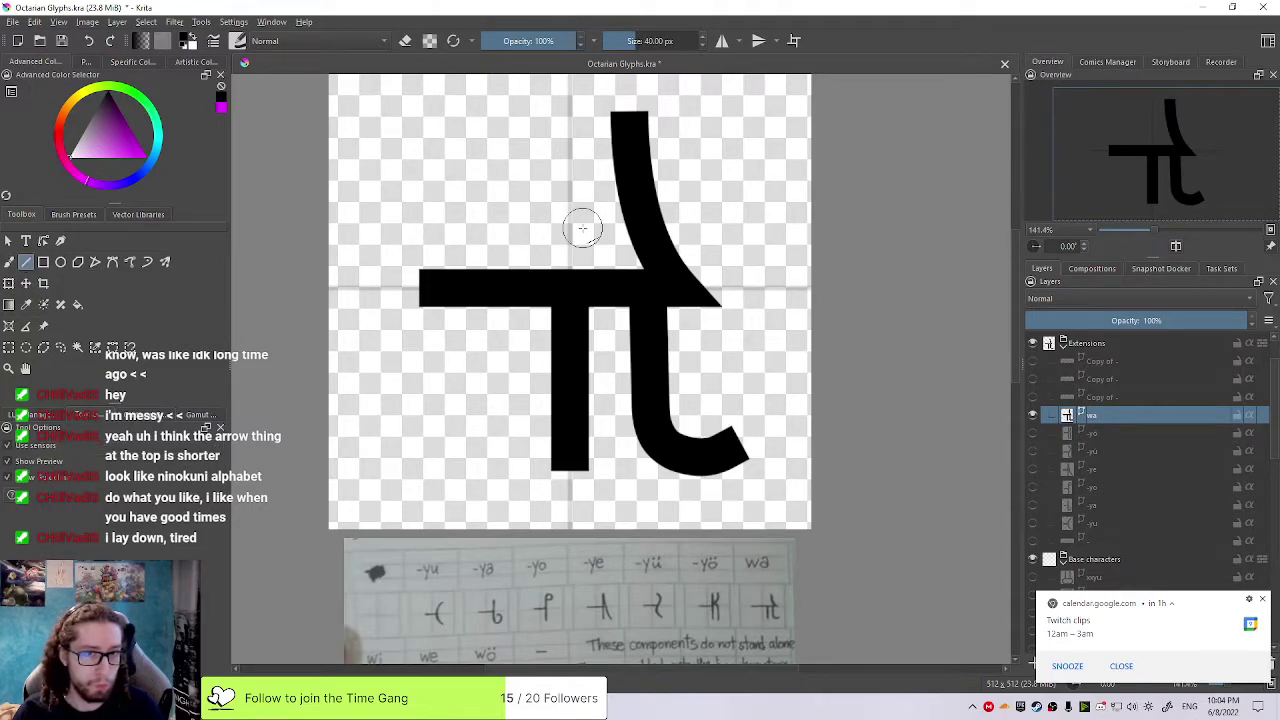
click(8, 241)
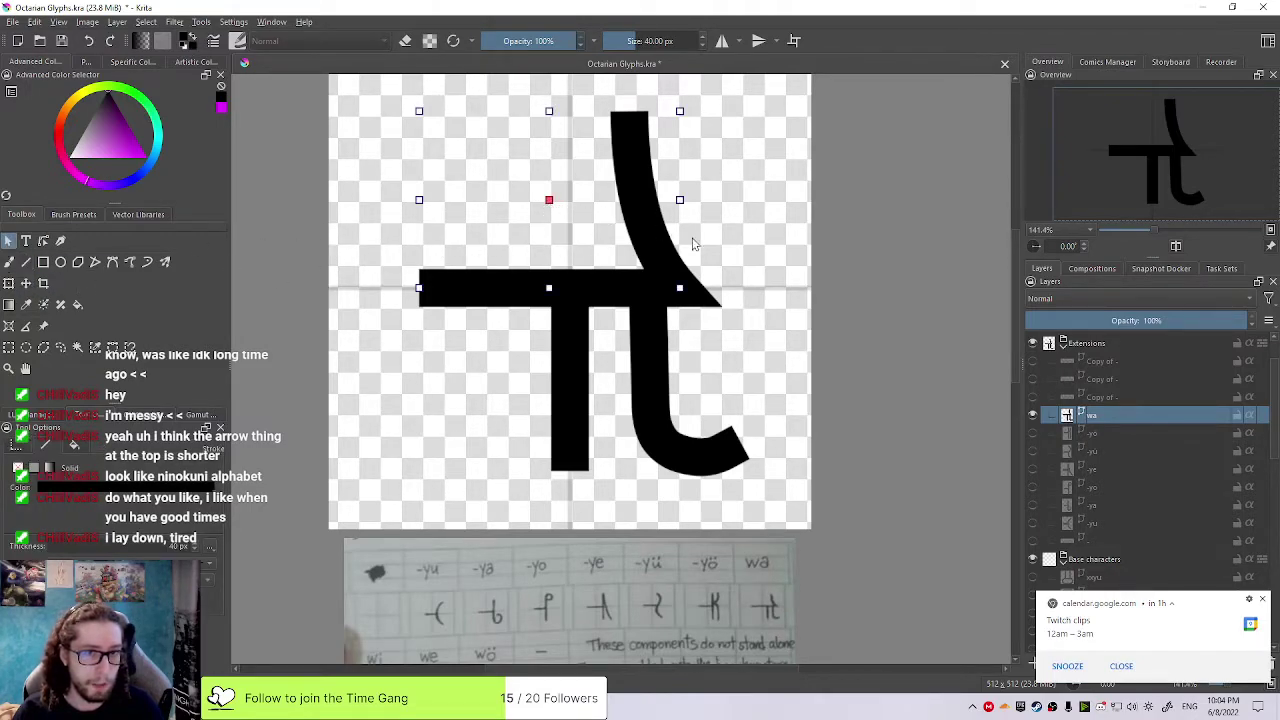
drag(774, 200, 373, 469)
drag(668, 278, 669, 279)
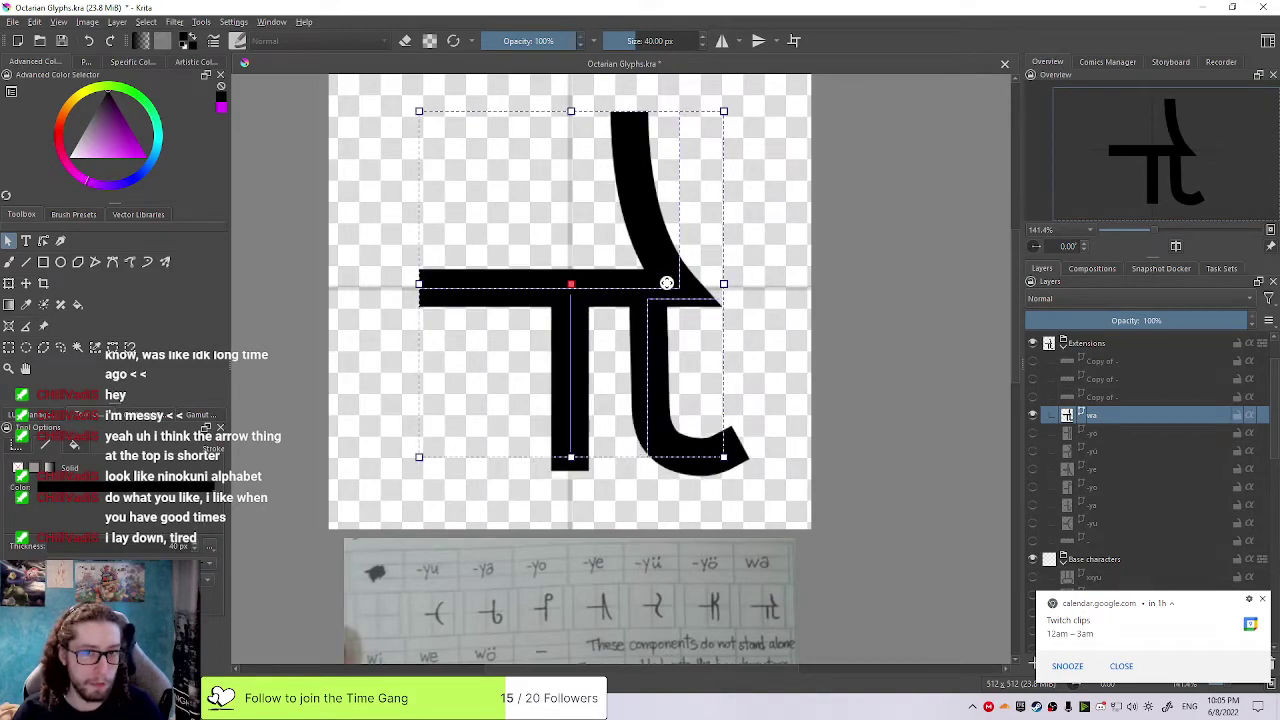
click(800, 289)
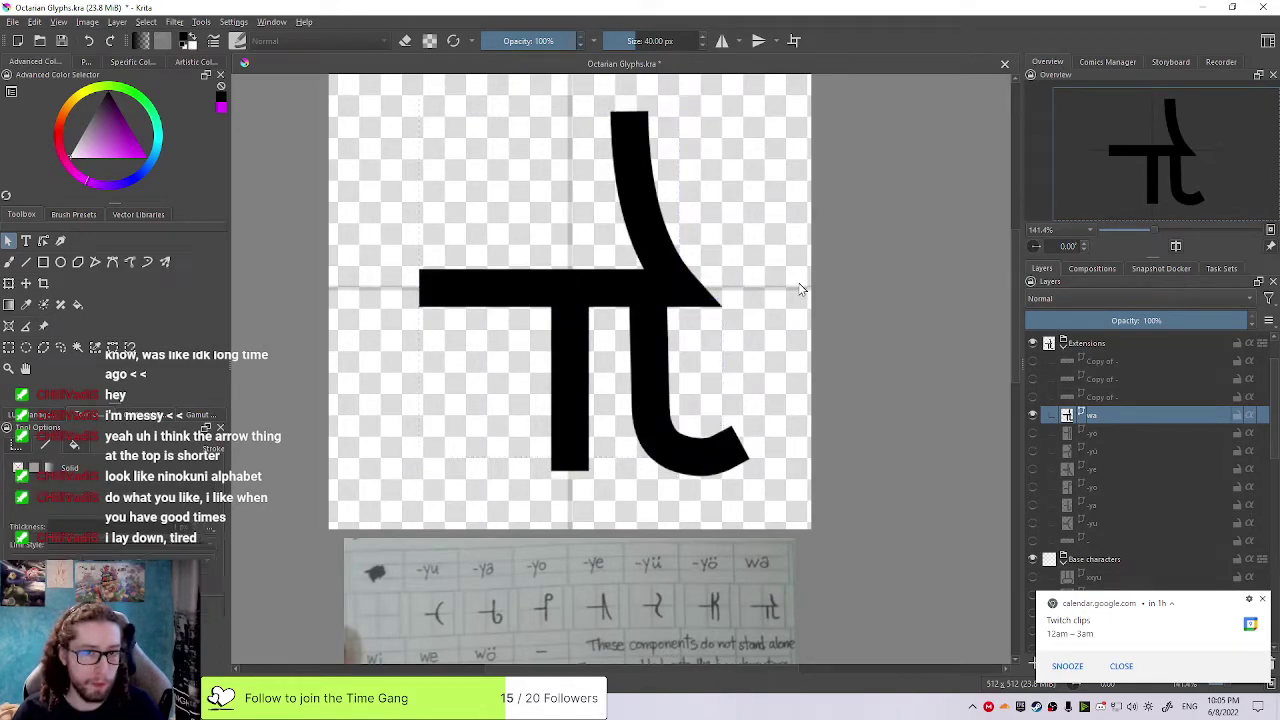
click(640, 195)
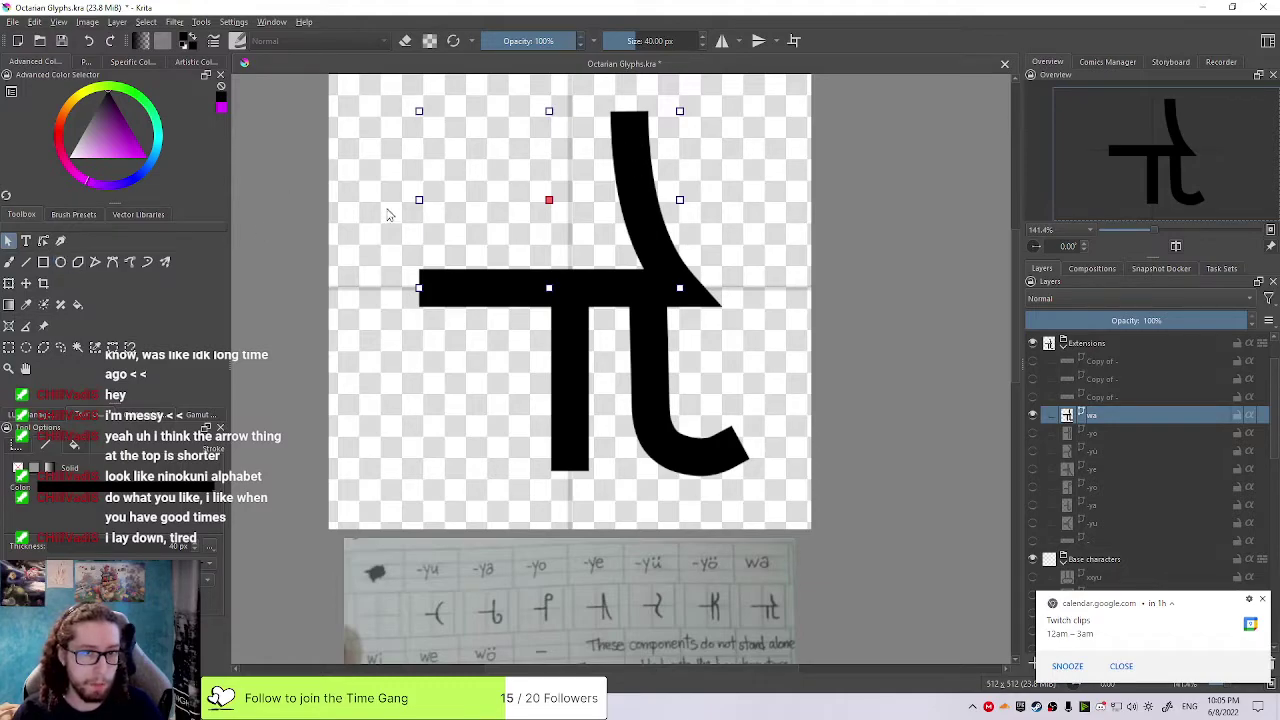
drag(548, 111, 548, 133)
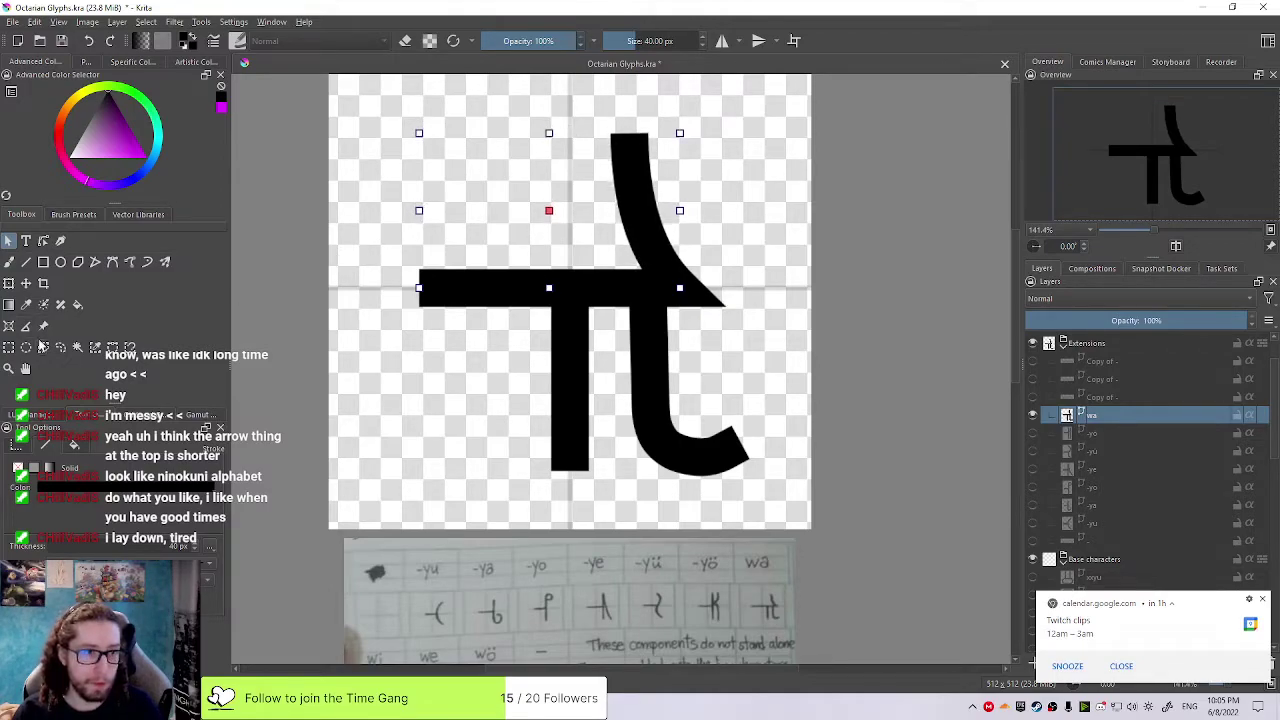
Nudge all the strokes of the wa glyph together, and undo both that move and the shortening of the upper stroke
click(9, 262)
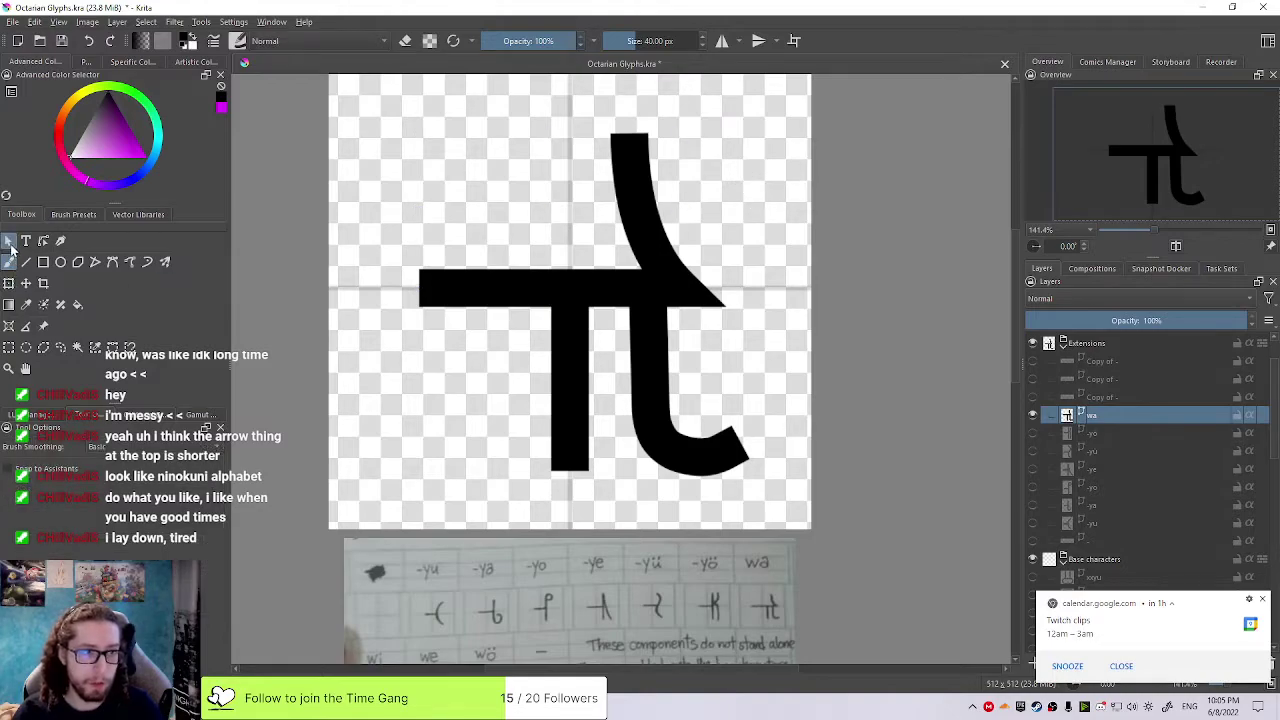
click(8, 242)
drag(780, 160, 376, 502)
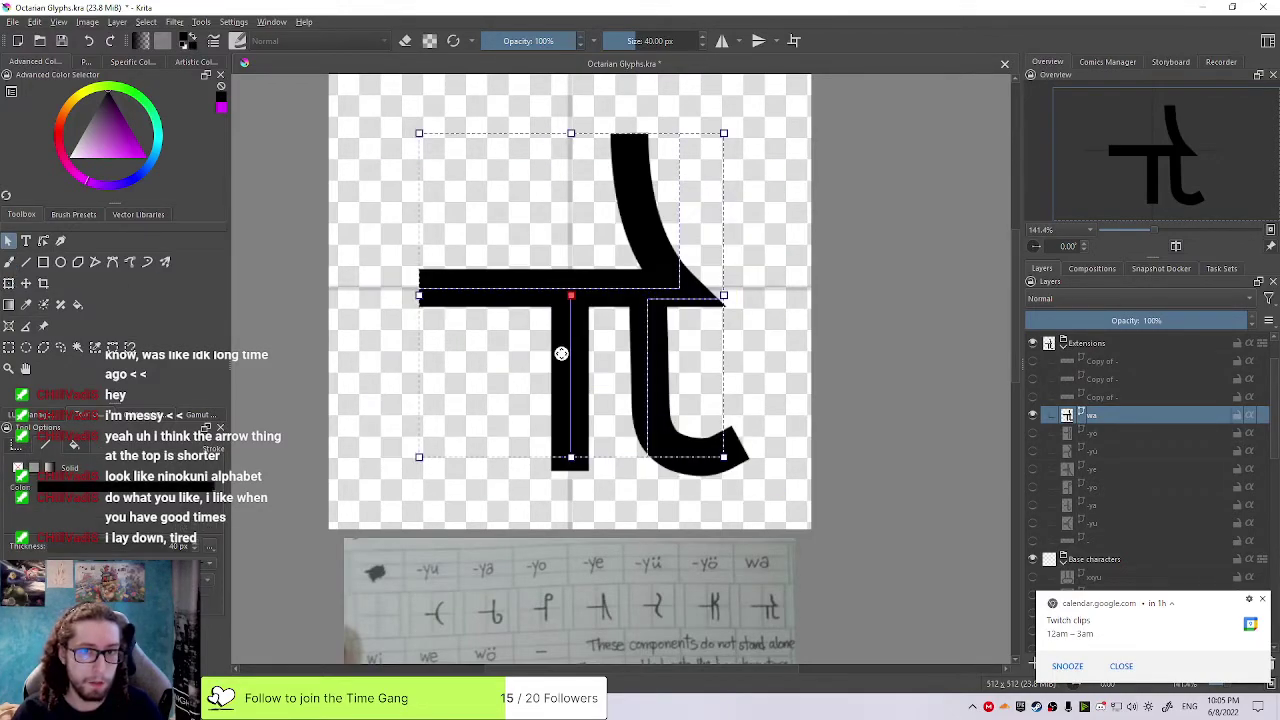
drag(622, 334, 620, 327)
key(ctrl+z)
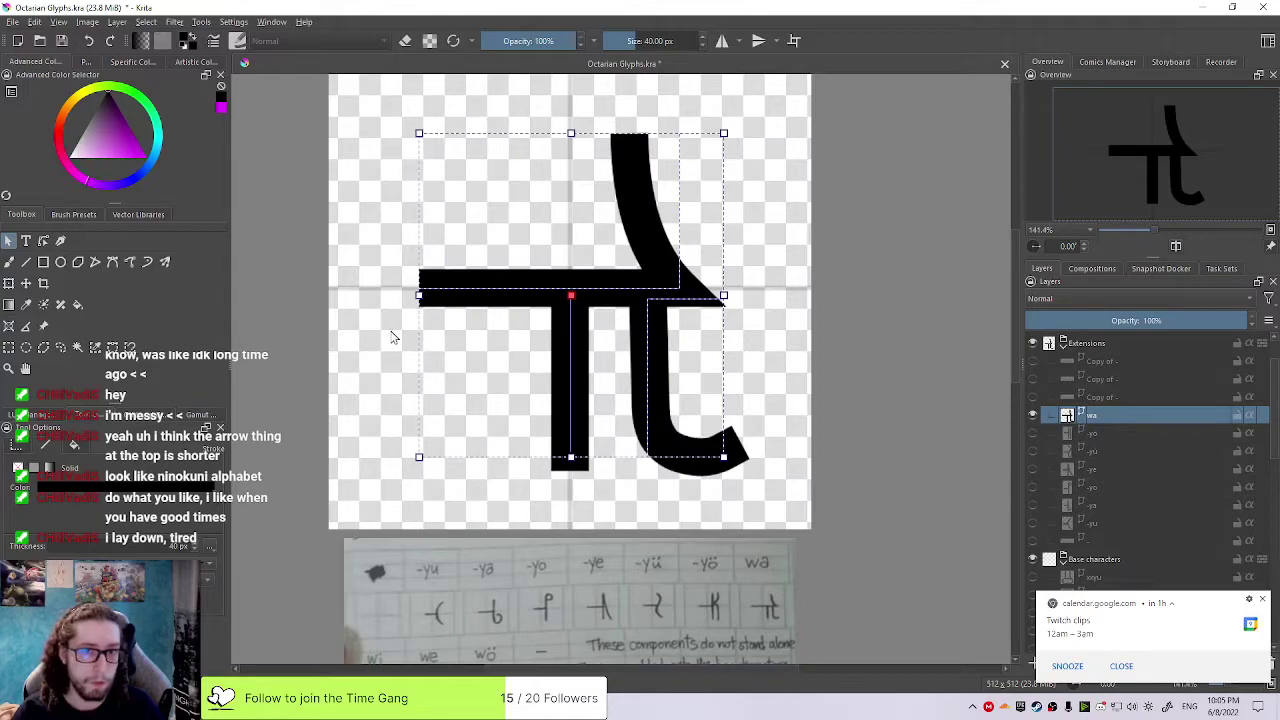
key(ctrl+z)
click(733, 128)
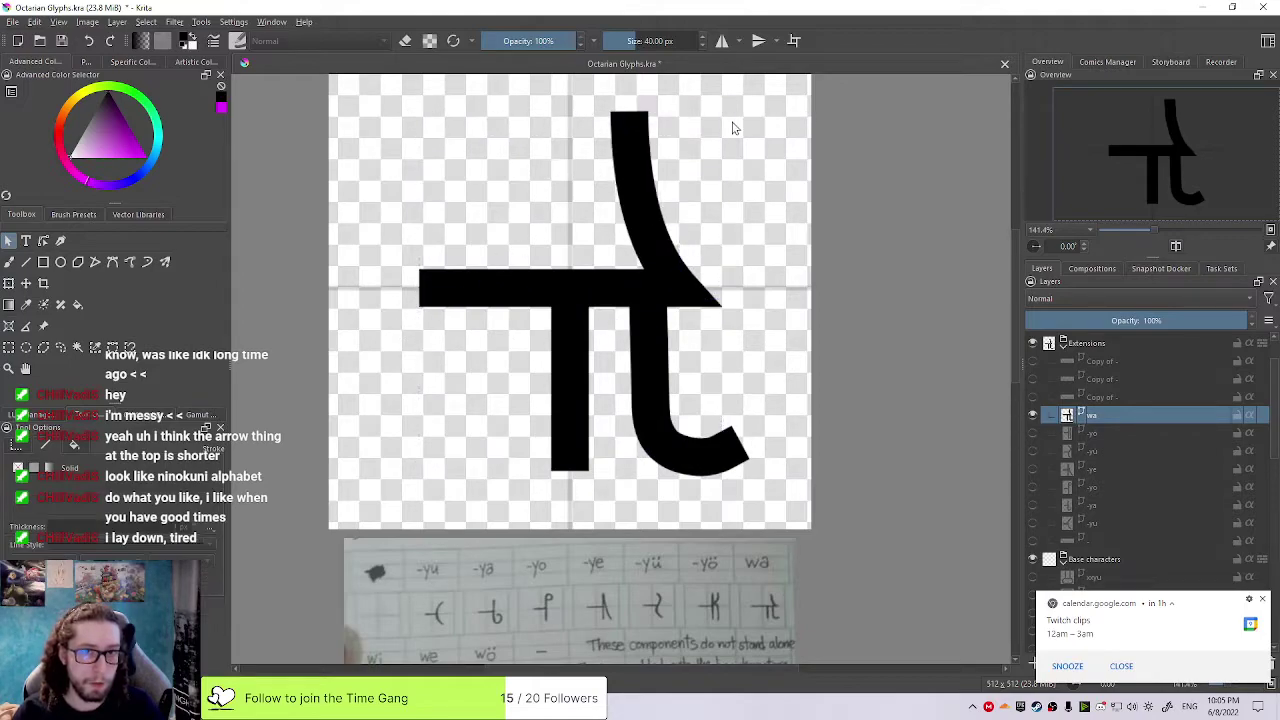
Shorten the upper curved stroke slightly from its top edge and nudge the whole wa glyph a little up and left
click(624, 140)
drag(548, 113, 548, 121)
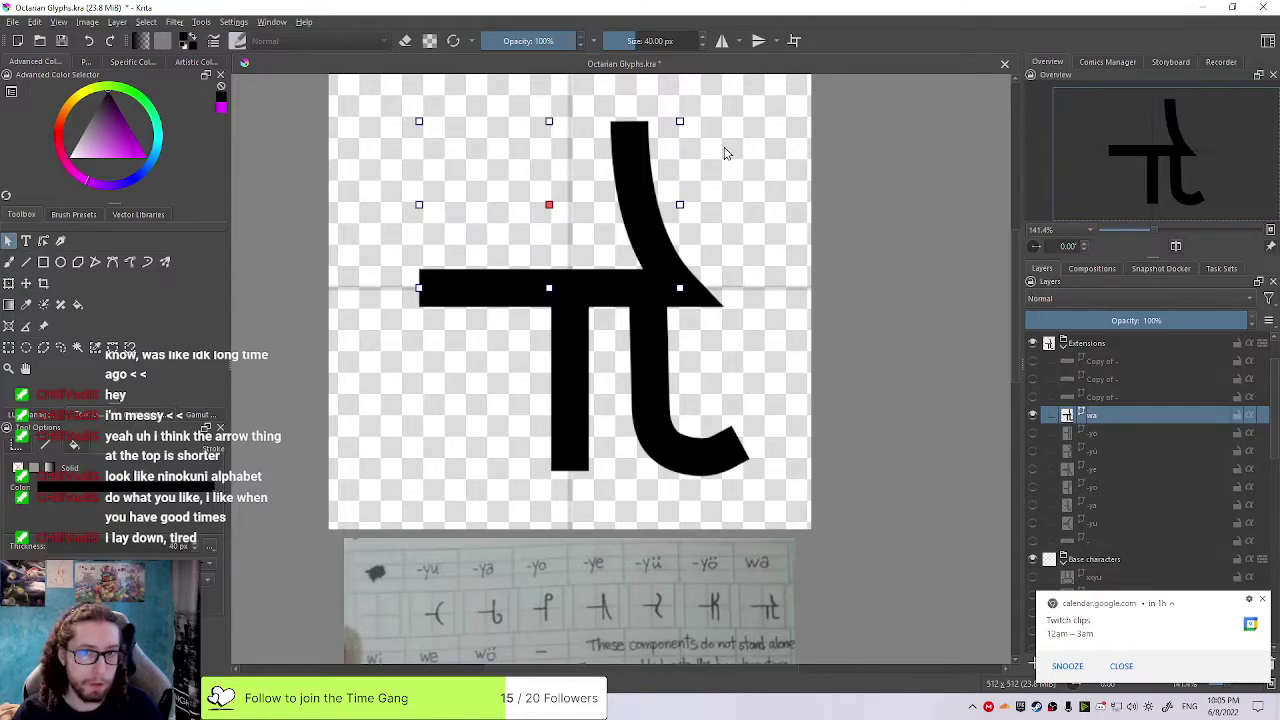
drag(773, 150, 420, 502)
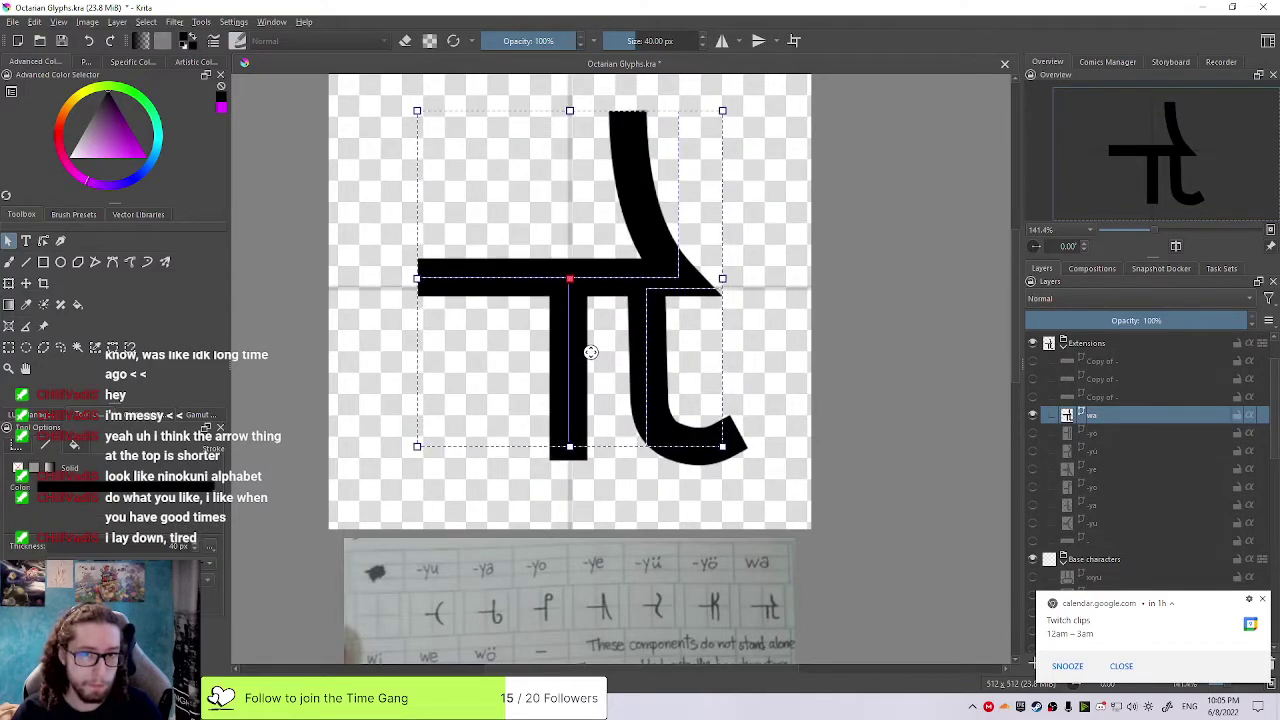
key(Up)
key(Left)
click(804, 323)
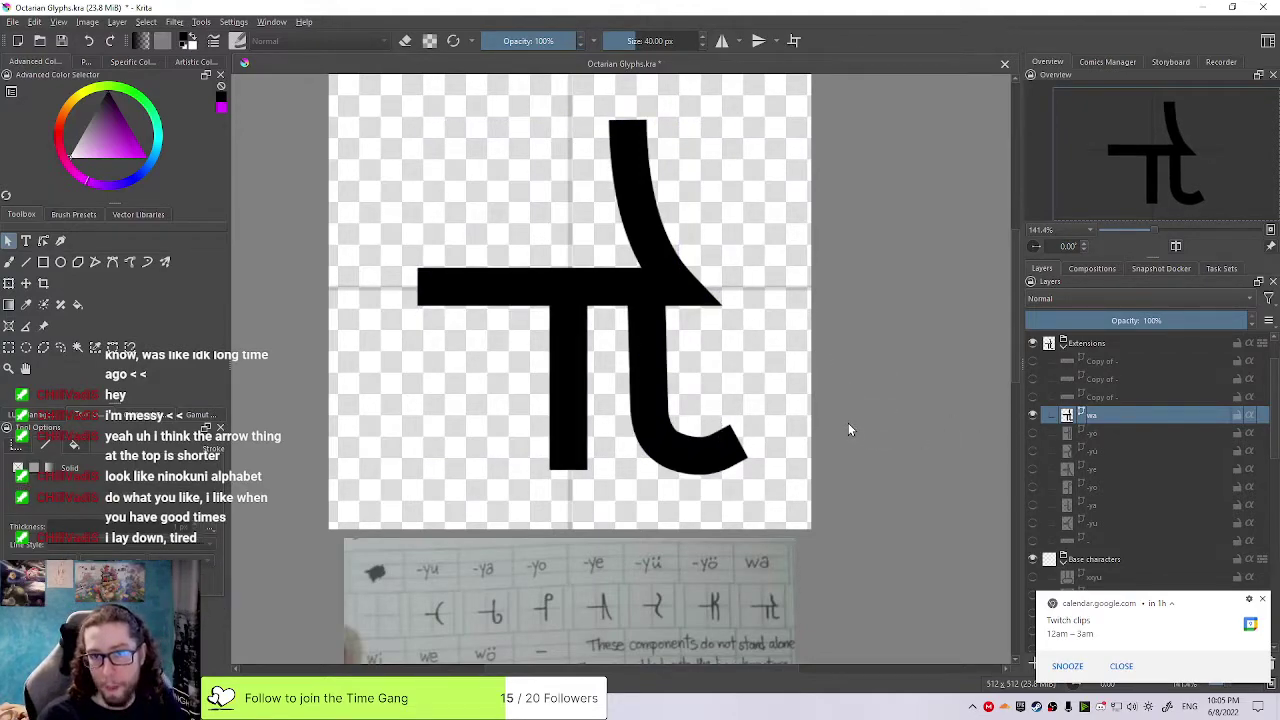
Try shortening the horizontal bar from its left end, and restore its previous length
click(452, 300)
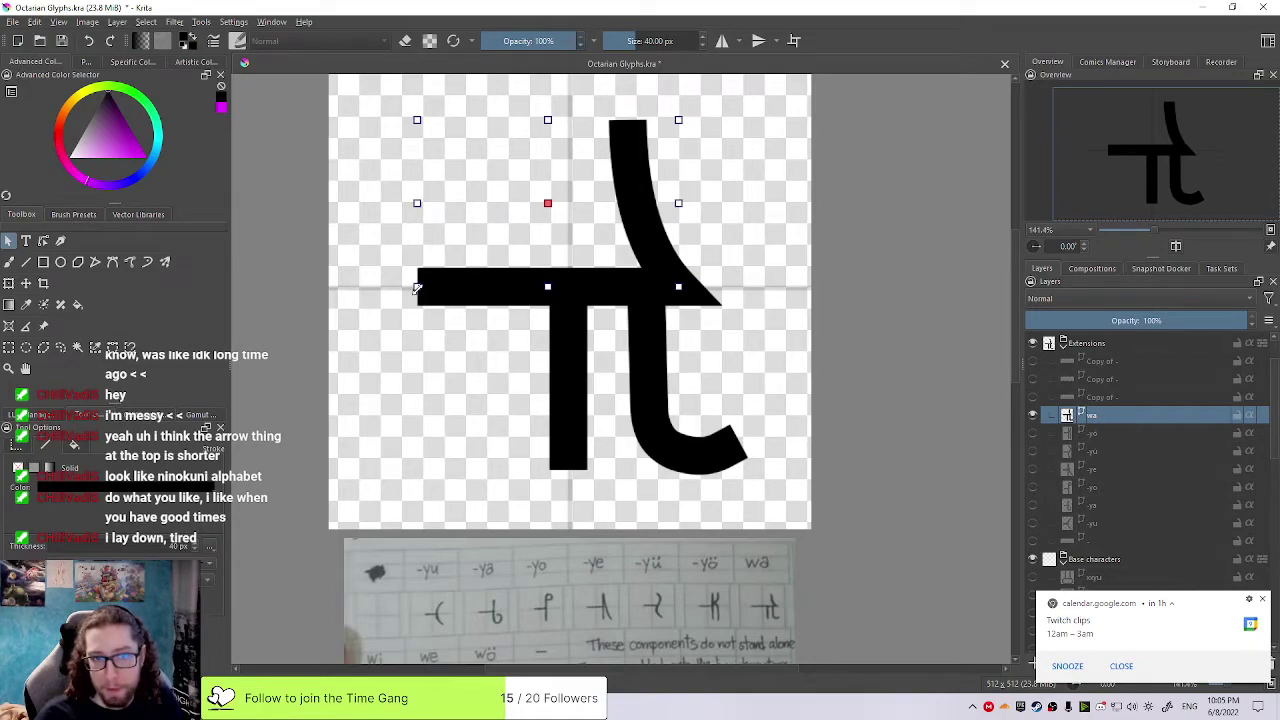
drag(417, 288, 443, 287)
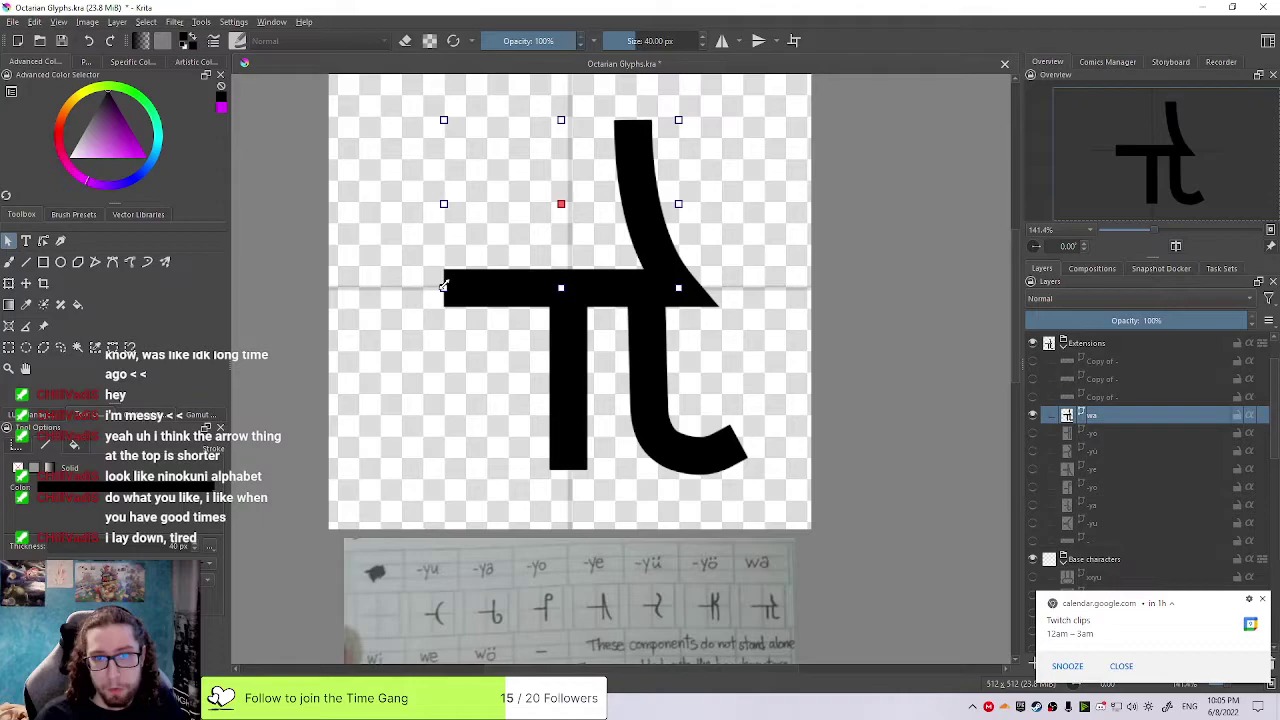
drag(443, 287, 417, 287)
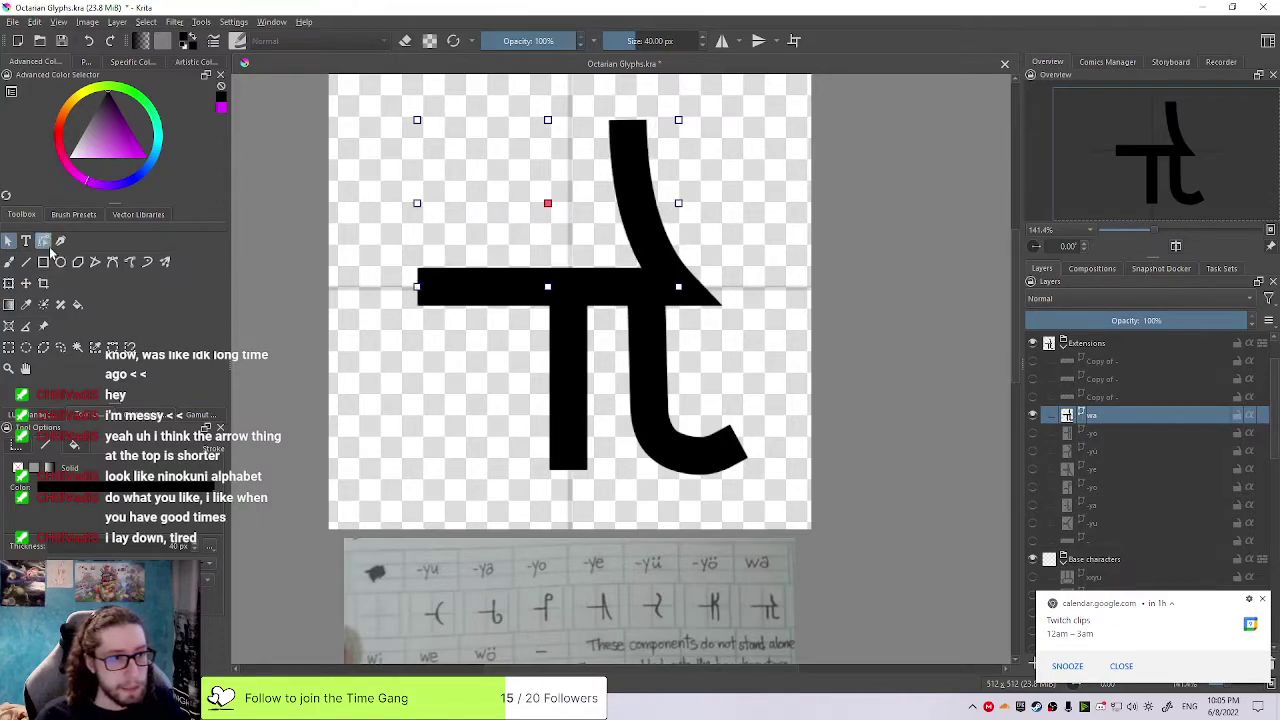
Hide the wa glyph, show the -yü glyph in its place and make its layer active for node editing
click(44, 242)
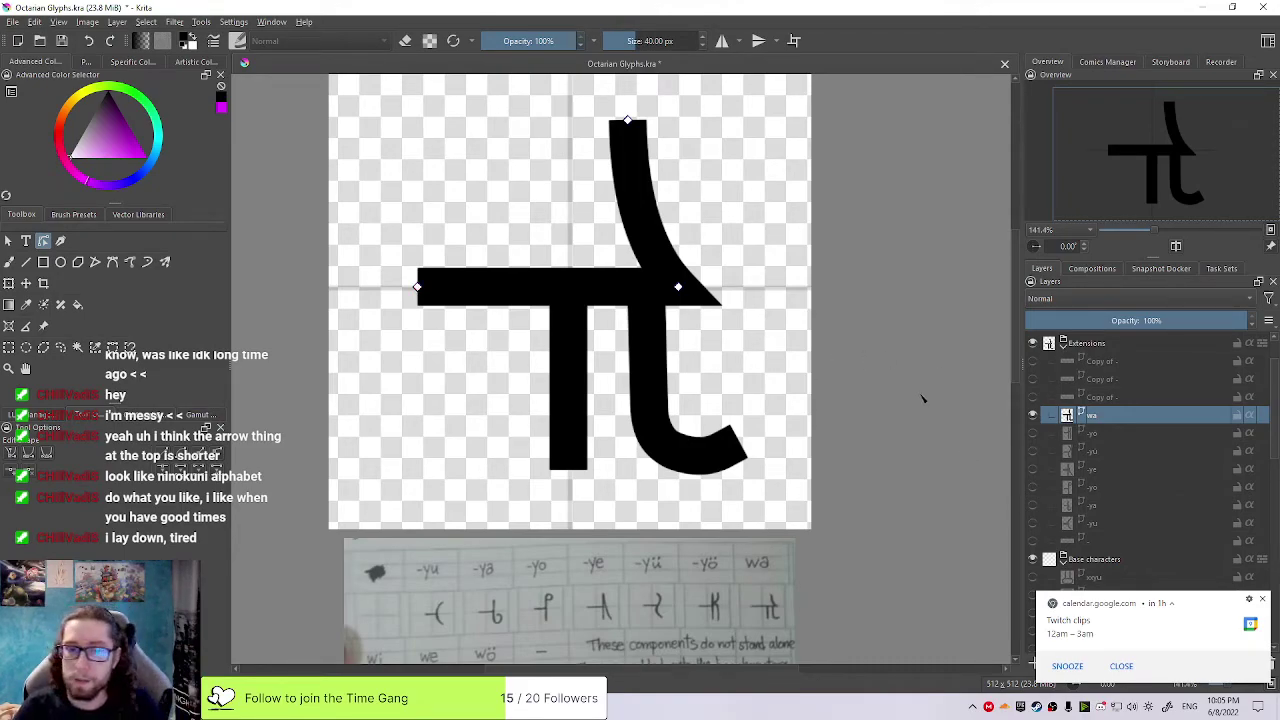
click(1033, 415)
click(1031, 450)
click(1104, 450)
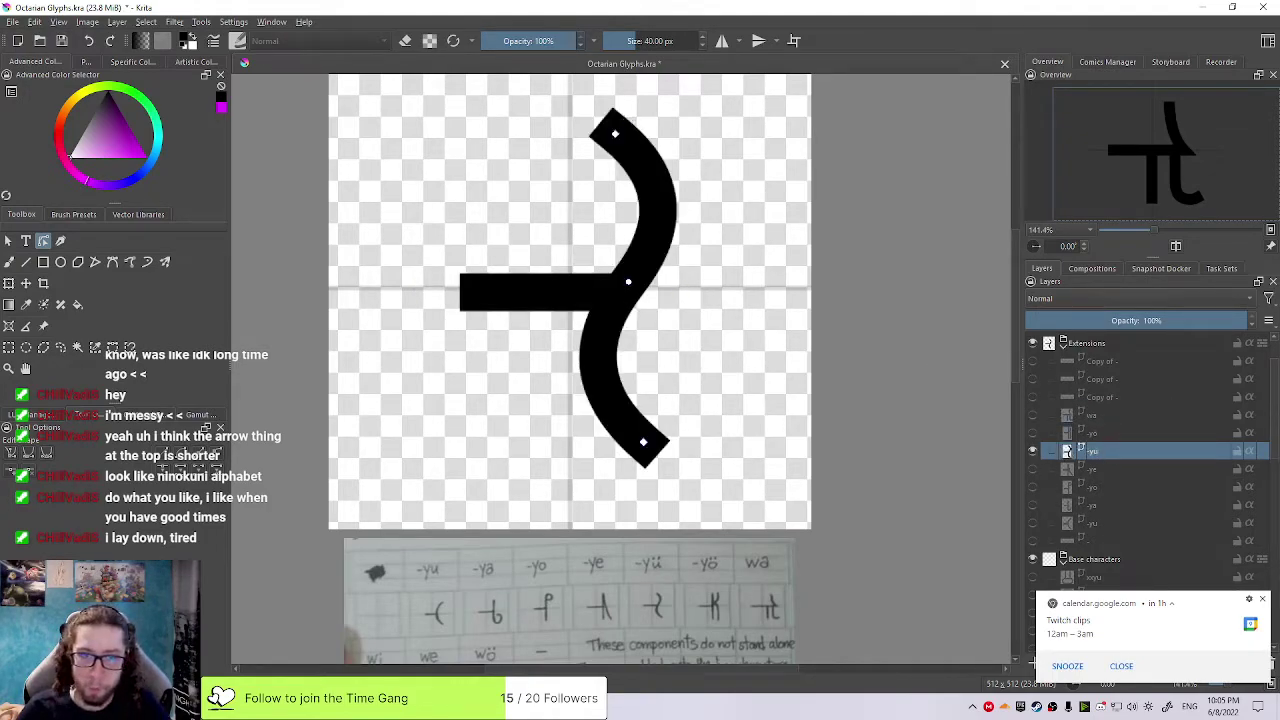
Nudge the horizontal bar of the -yü glyph slightly up so it lines up with the horizontal guide
click(8, 241)
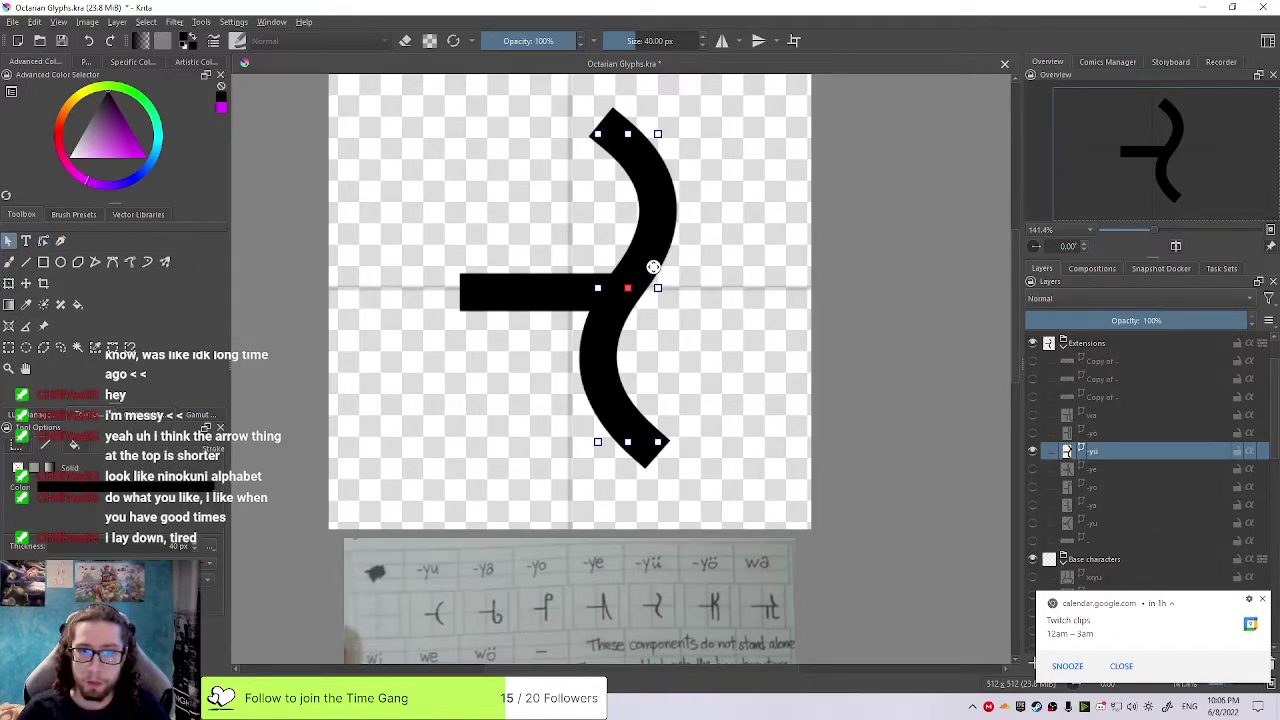
click(466, 288)
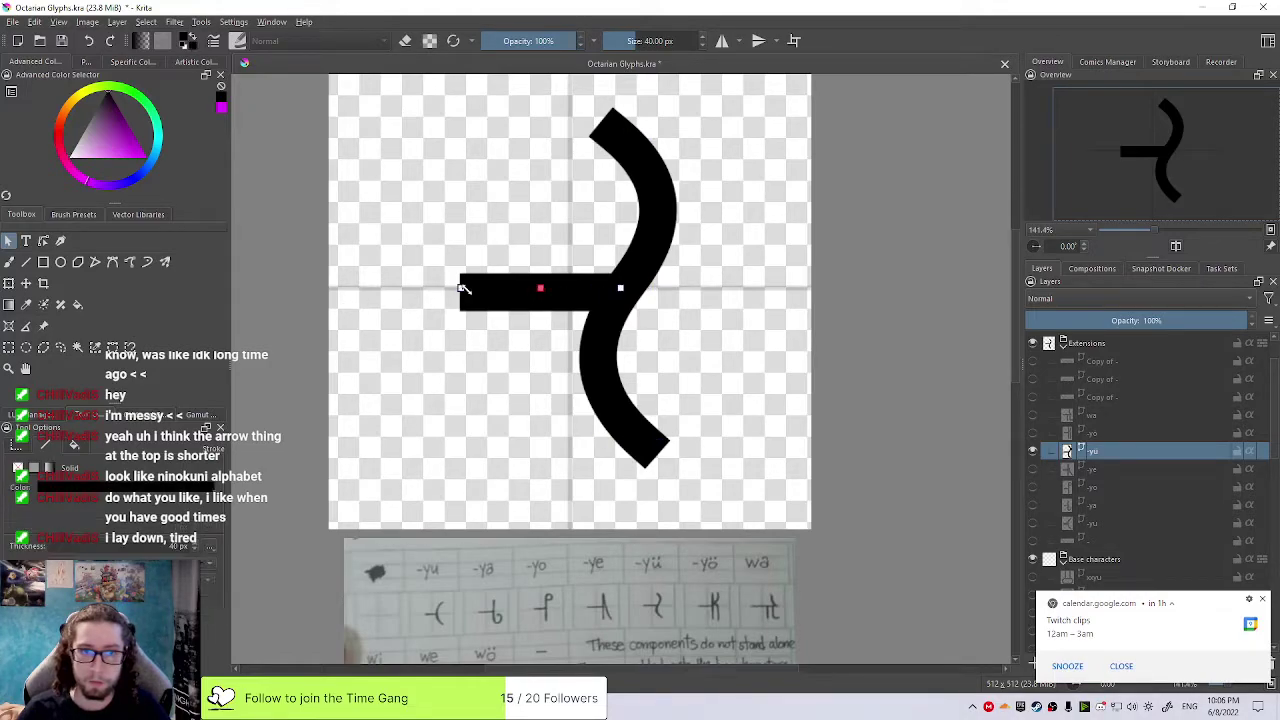
click(654, 276)
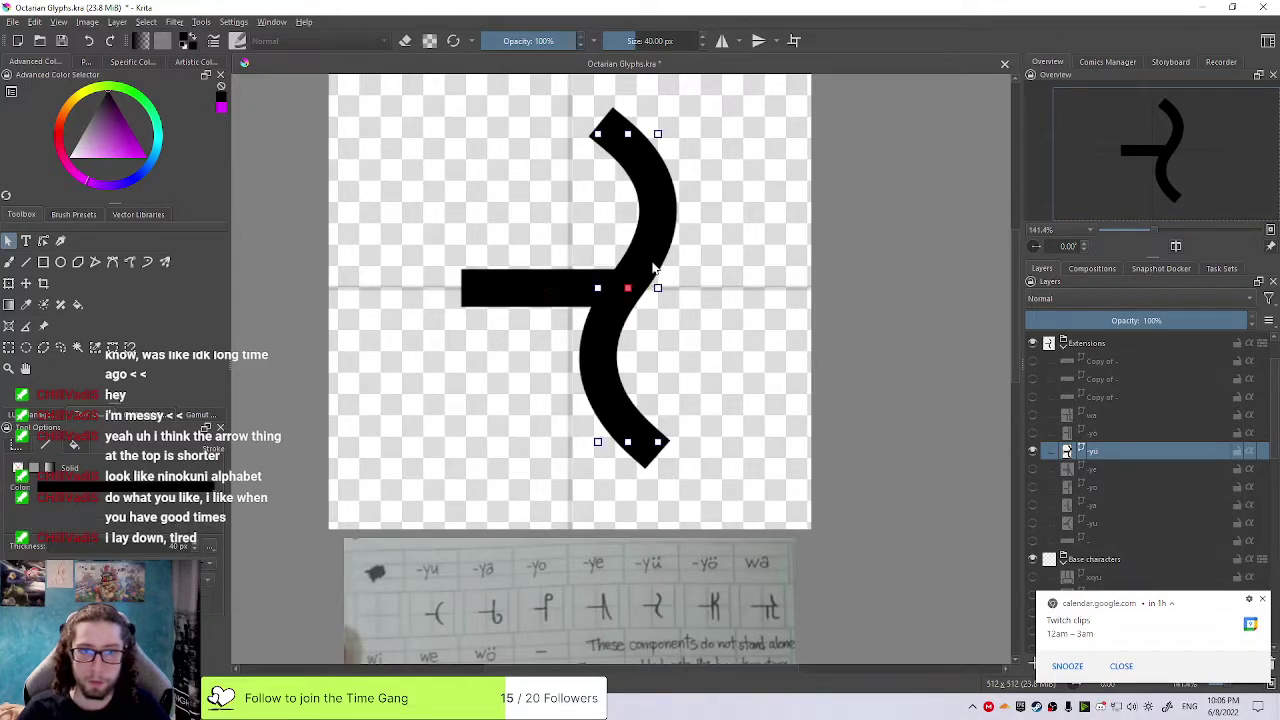
drag(513, 280, 511, 285)
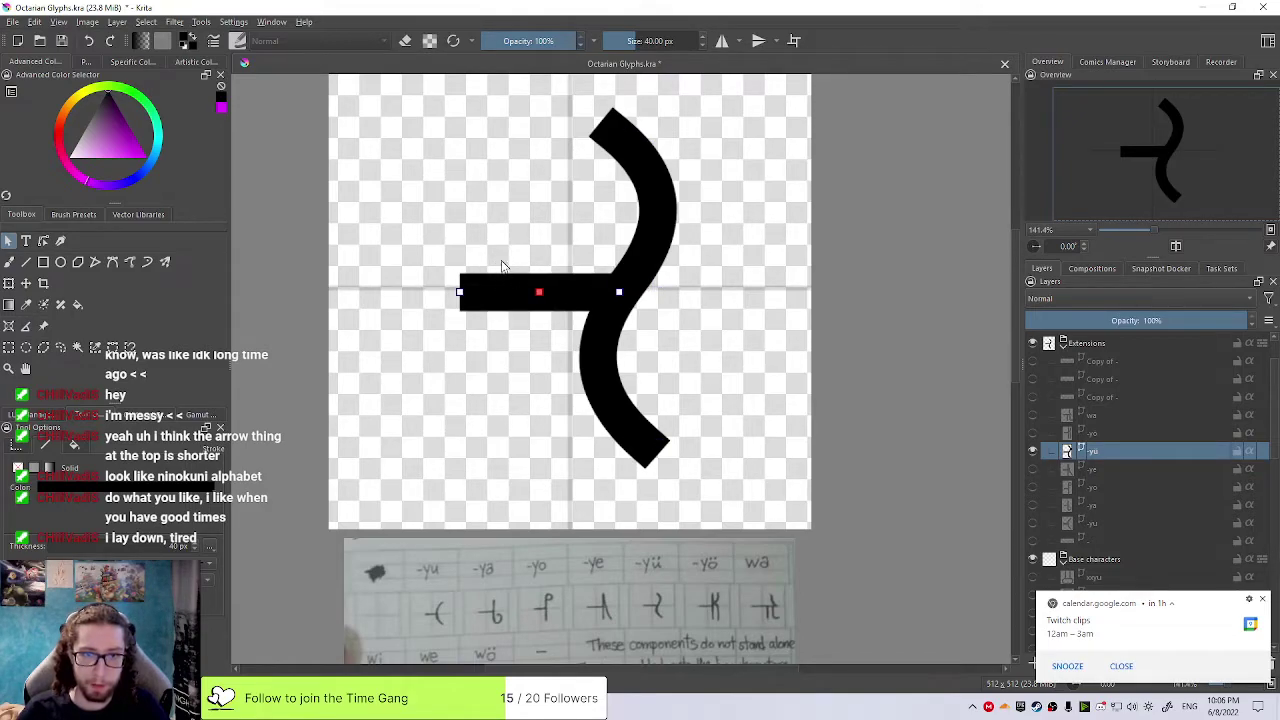
mouse_move(503, 289)
mouse_down()
mouse_move(508, 263)
mouse_move(504, 280)
mouse_move(535, 255)
mouse_move(529, 286)
mouse_move(506, 271)
mouse_move(501, 286)
mouse_up()
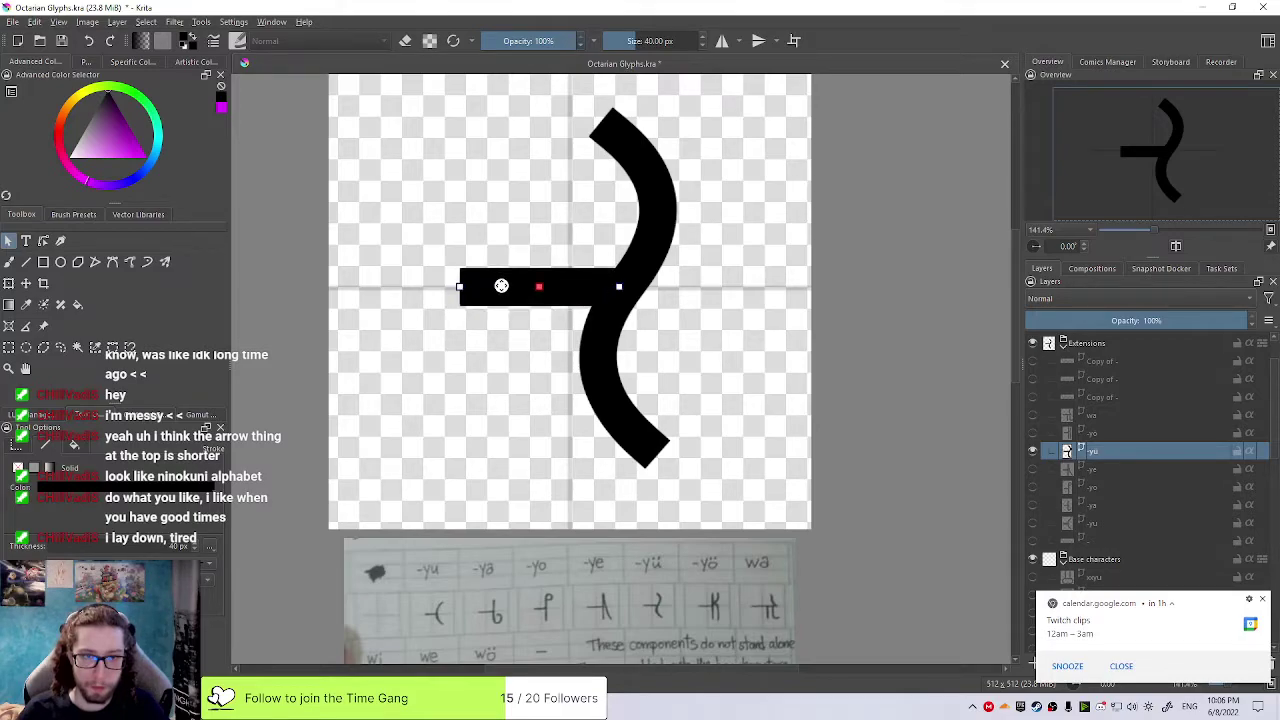
mouse_move(501, 286)
mouse_down()
mouse_move(503, 229)
mouse_move(499, 286)
mouse_up()
Try moving the curved stroke of -yü slightly up, put it back in place, and deselect it
click(638, 290)
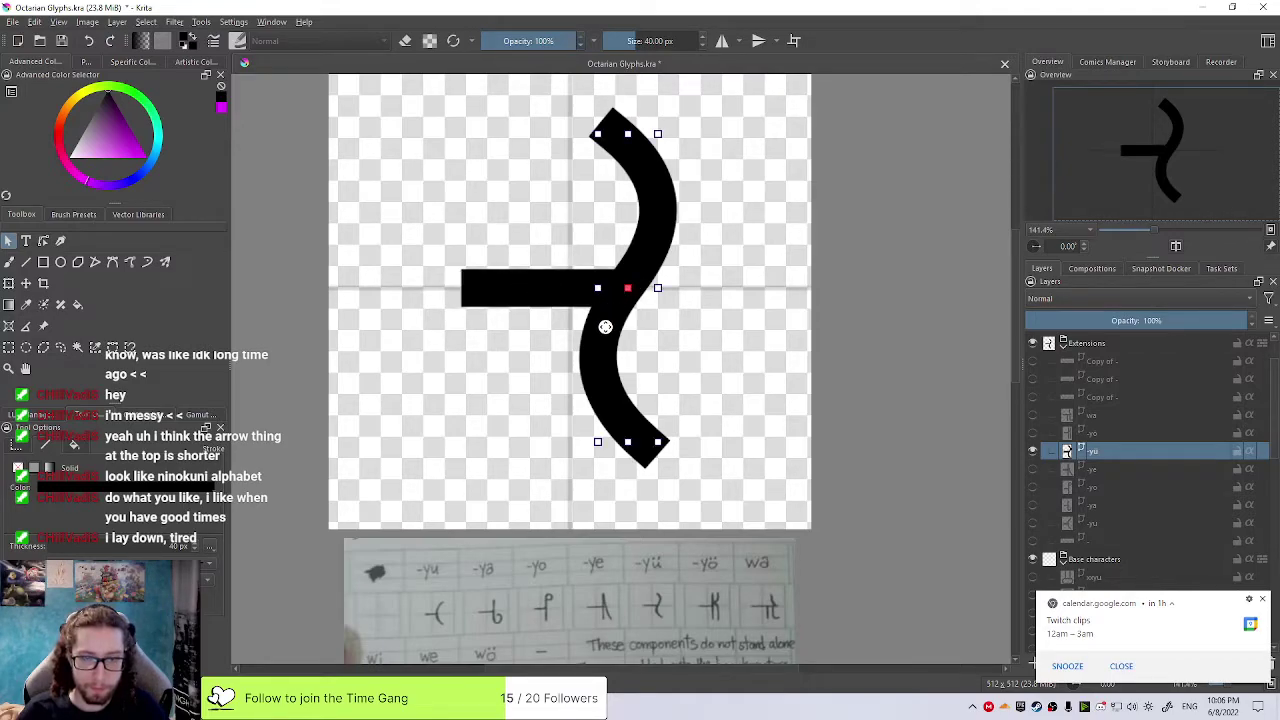
drag(605, 327, 607, 320)
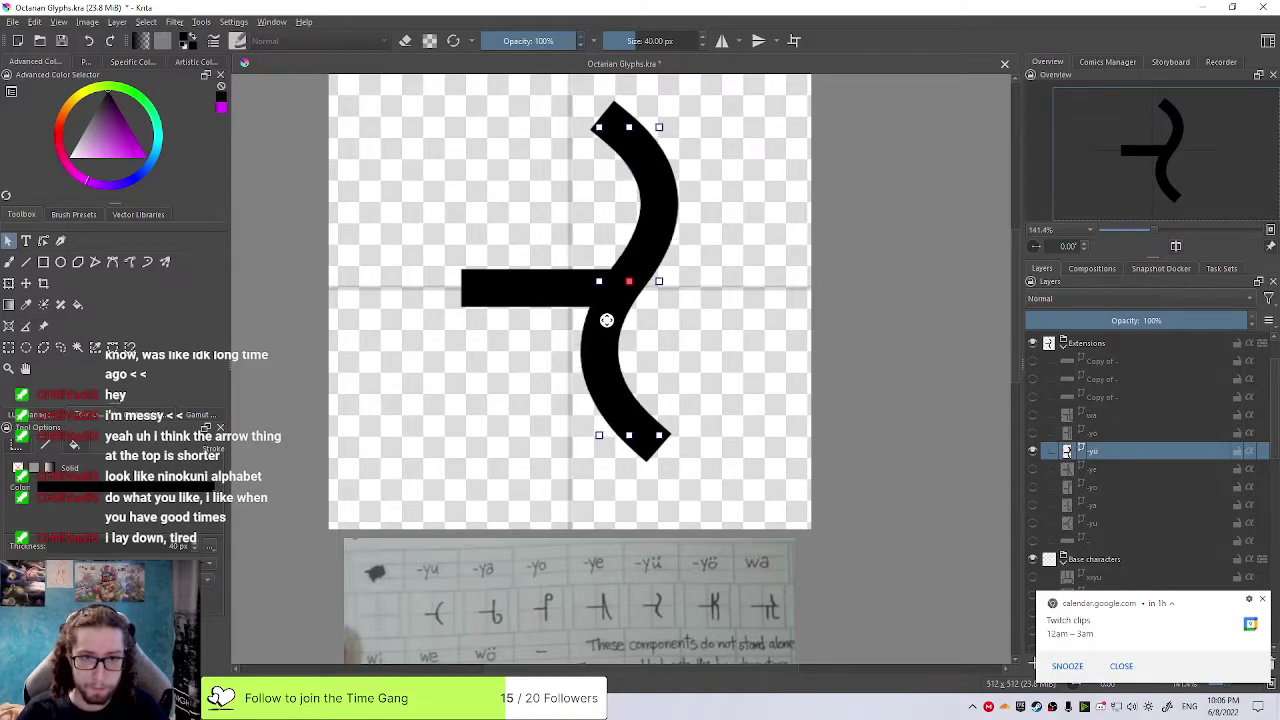
drag(607, 320, 607, 327)
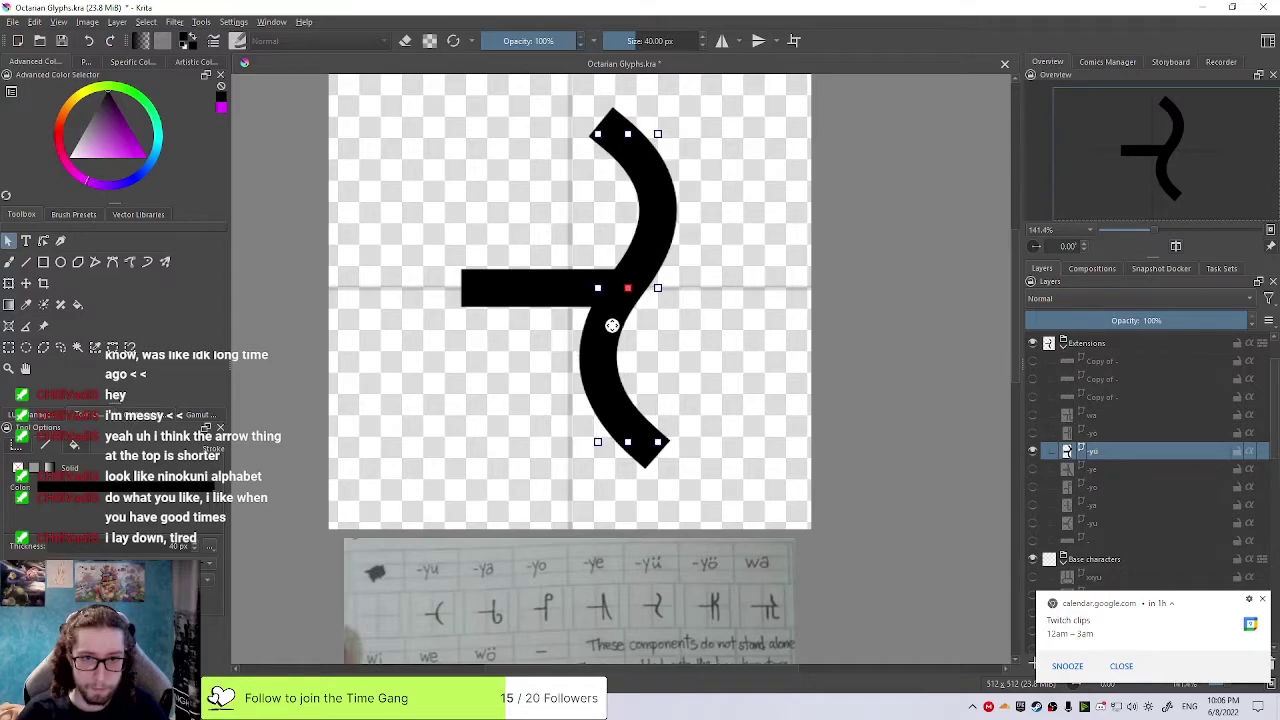
click(691, 334)
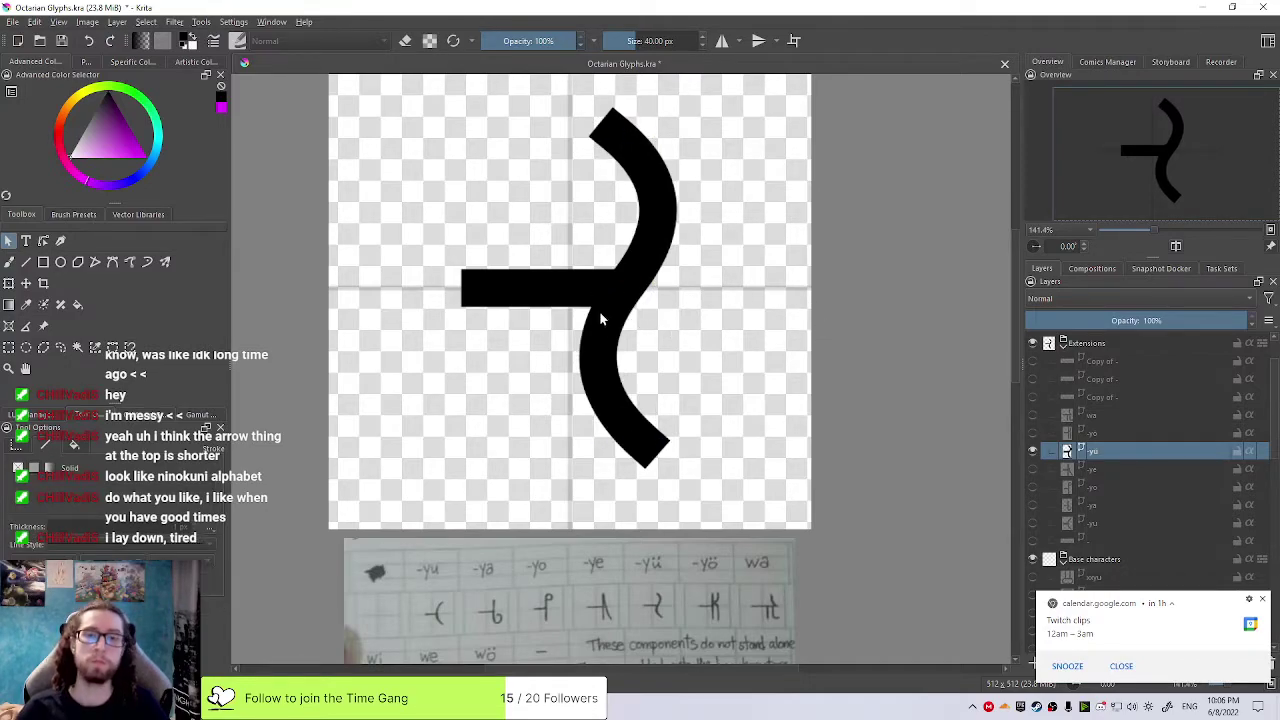
Check the whole -yü glyph against the reference chart and hide its layer
scroll(633, 314, down, 1)
scroll(633, 314, down, 1)
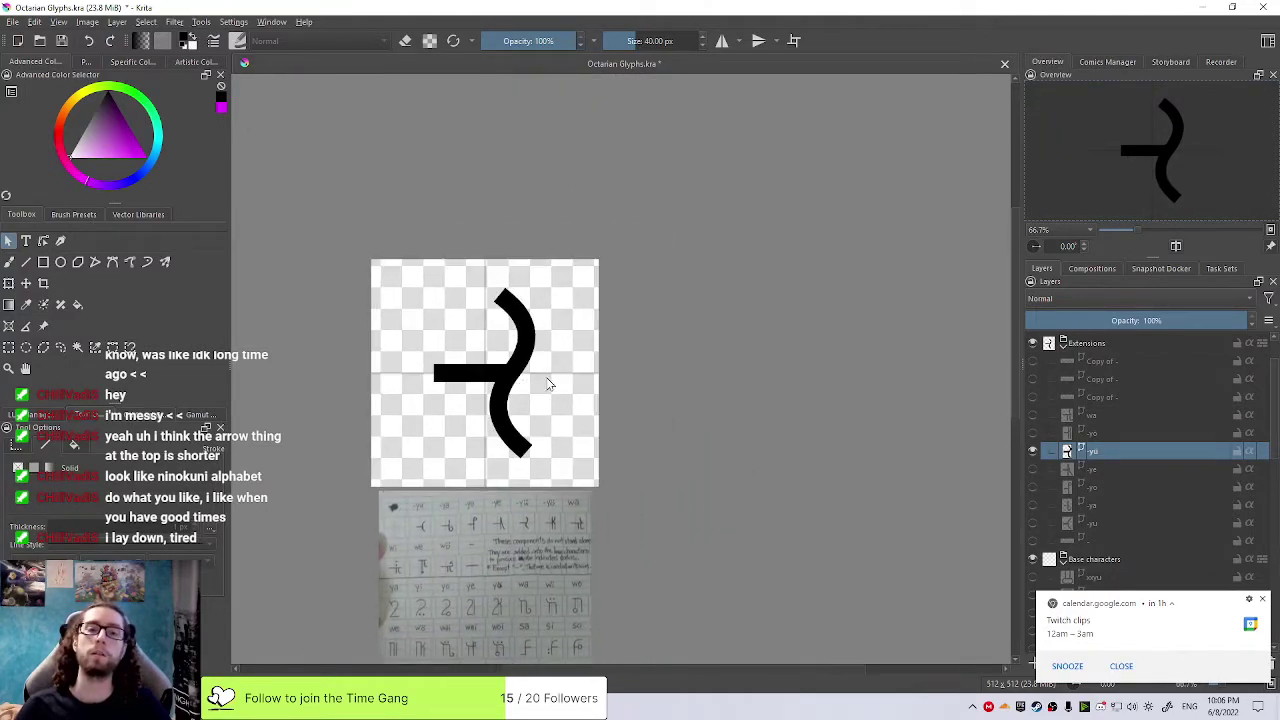
click(1033, 450)
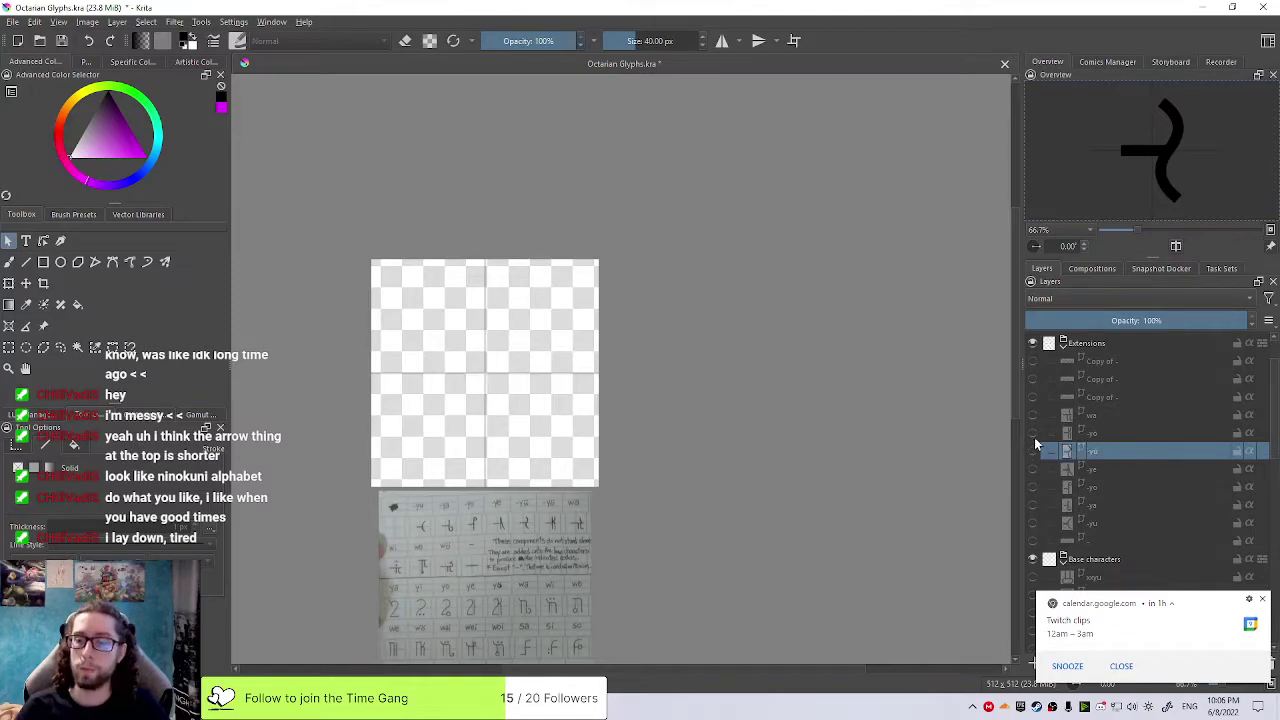
Rename the copied bar layer directly above wa as "wi" and dismiss the calendar reminder
click(1173, 398)
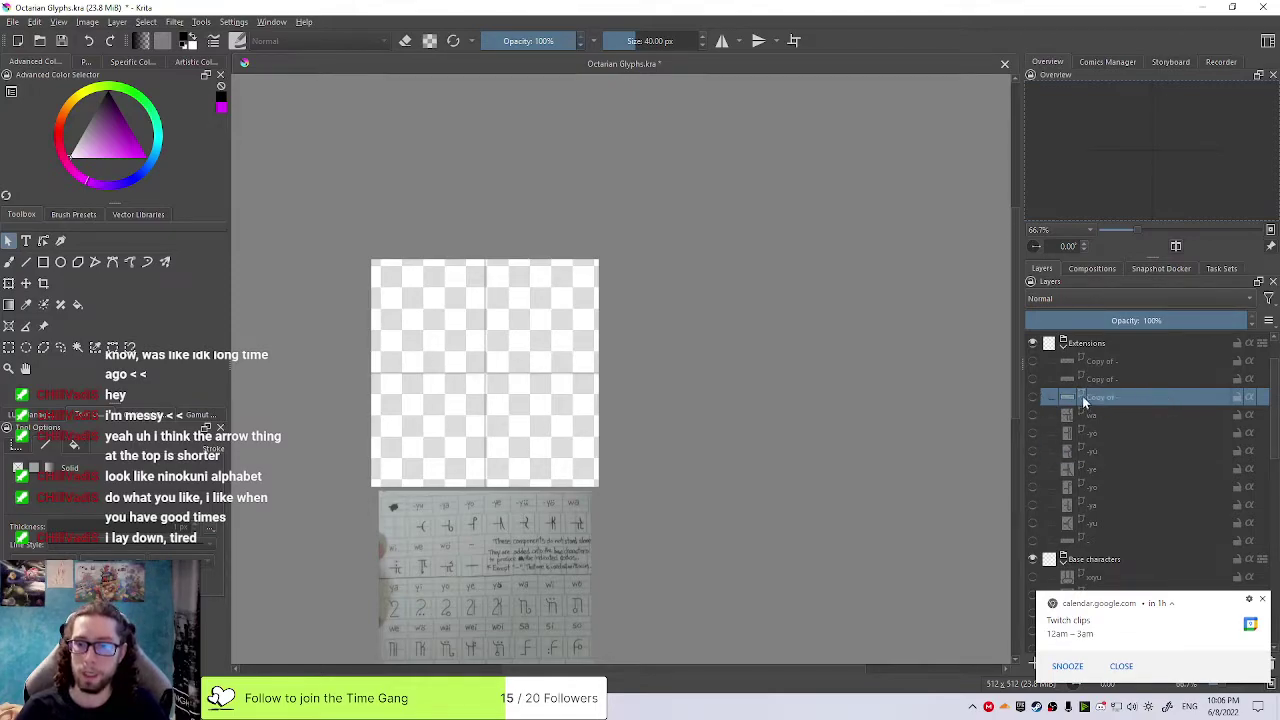
double_click(1120, 397)
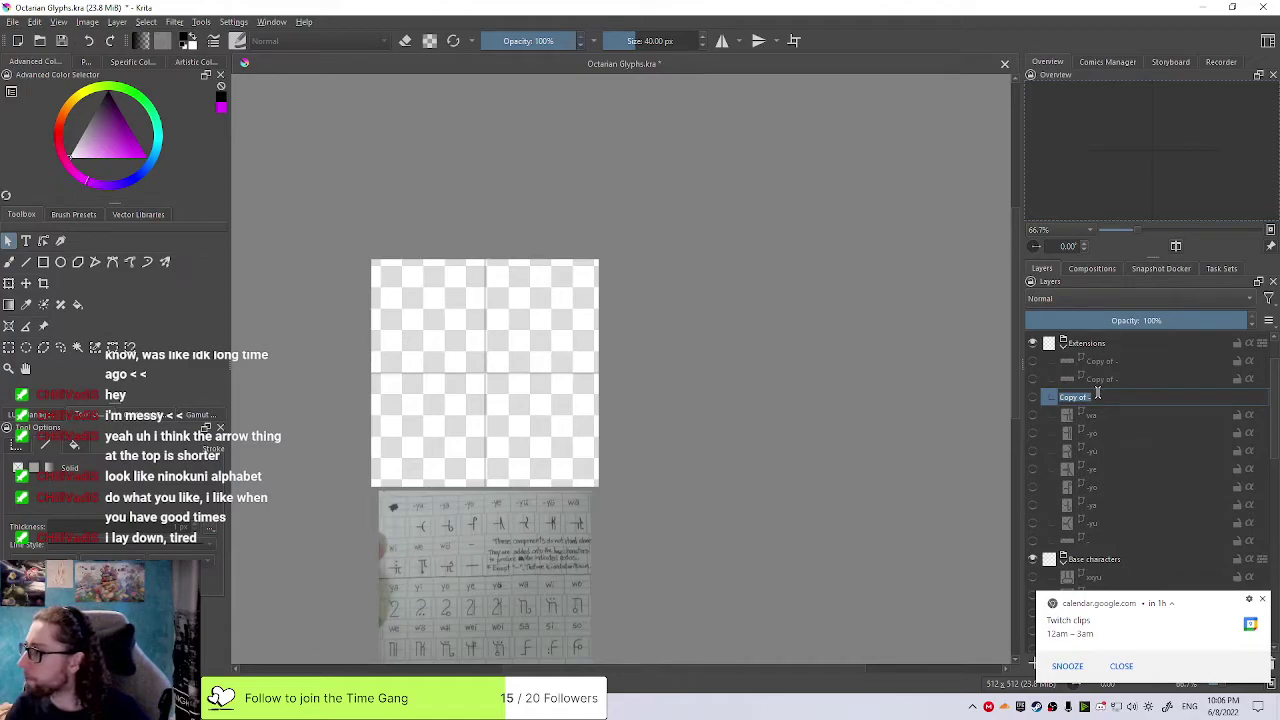
text(-wi)
key(Return)
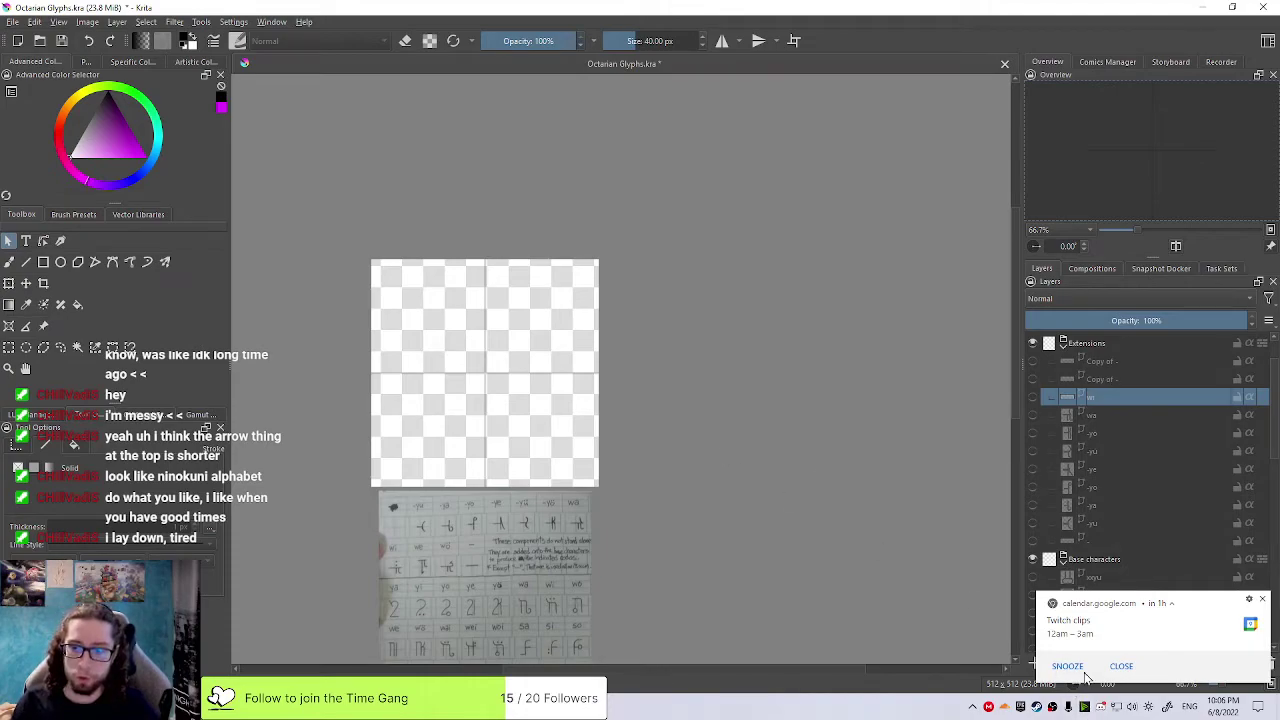
click(1121, 666)
Delete the bar layer just renamed wi
scroll(550, 322, up, 3)
scroll(533, 348, down, 2)
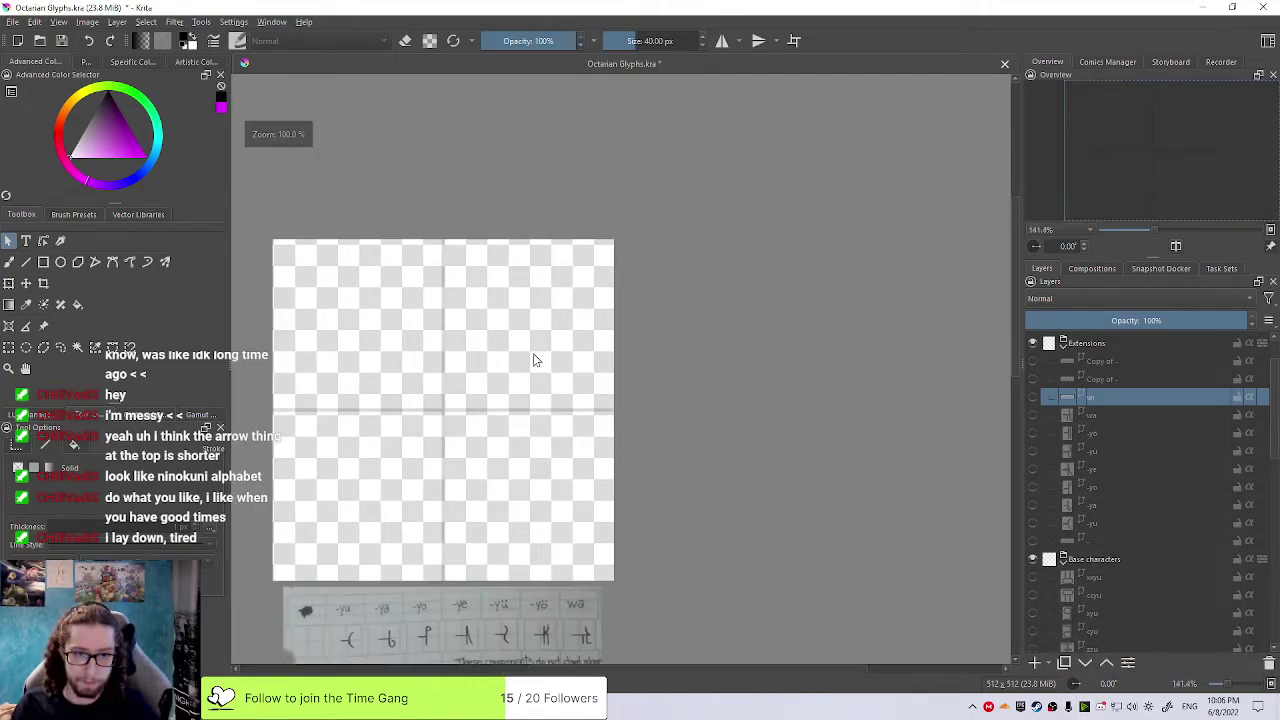
drag(507, 377, 674, 360)
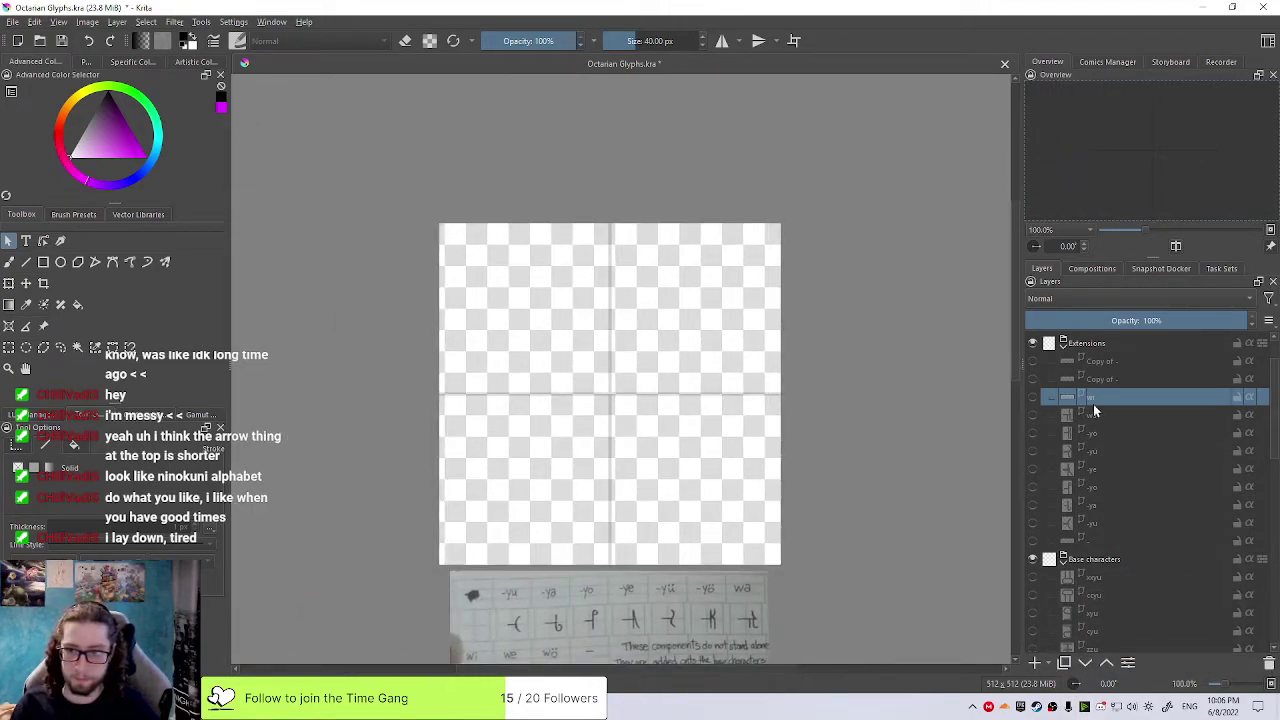
mouse_move(1085, 396)
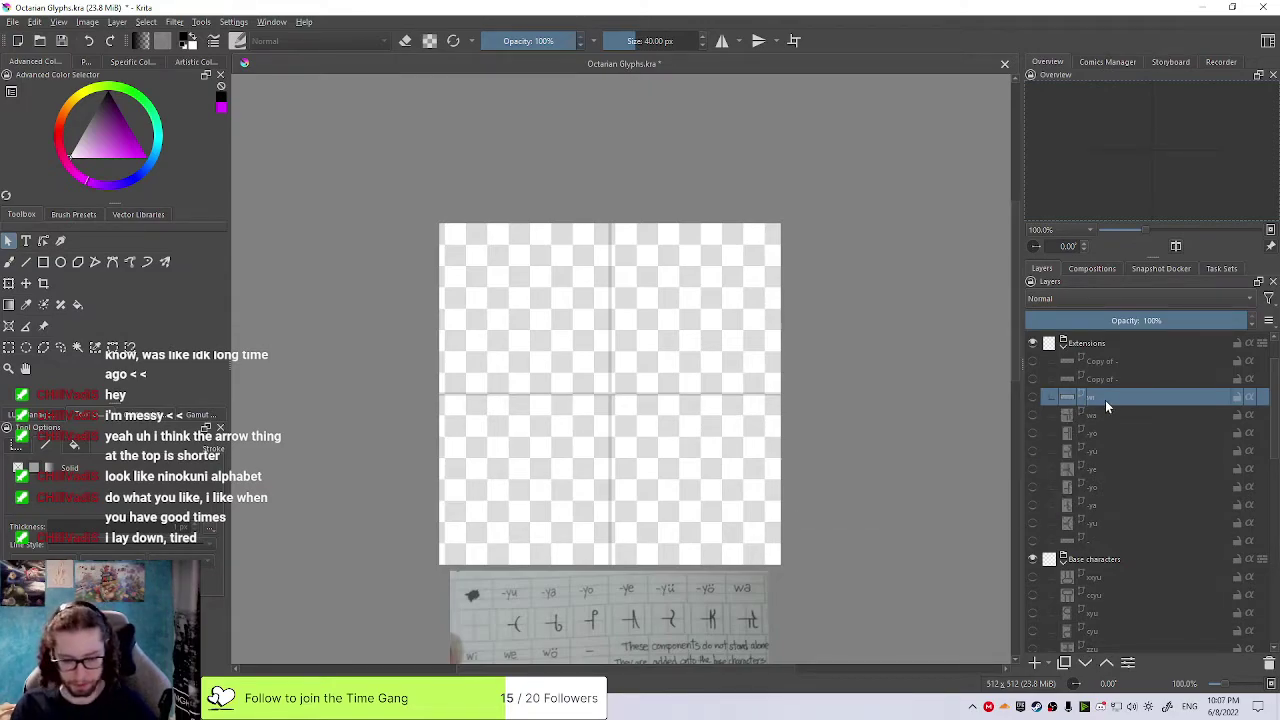
key(shift+Delete)
Duplicate the wa layer and rename the copy "wi"
click(1085, 414)
drag(697, 552, 703, 474)
scroll(472, 613, up, 1)
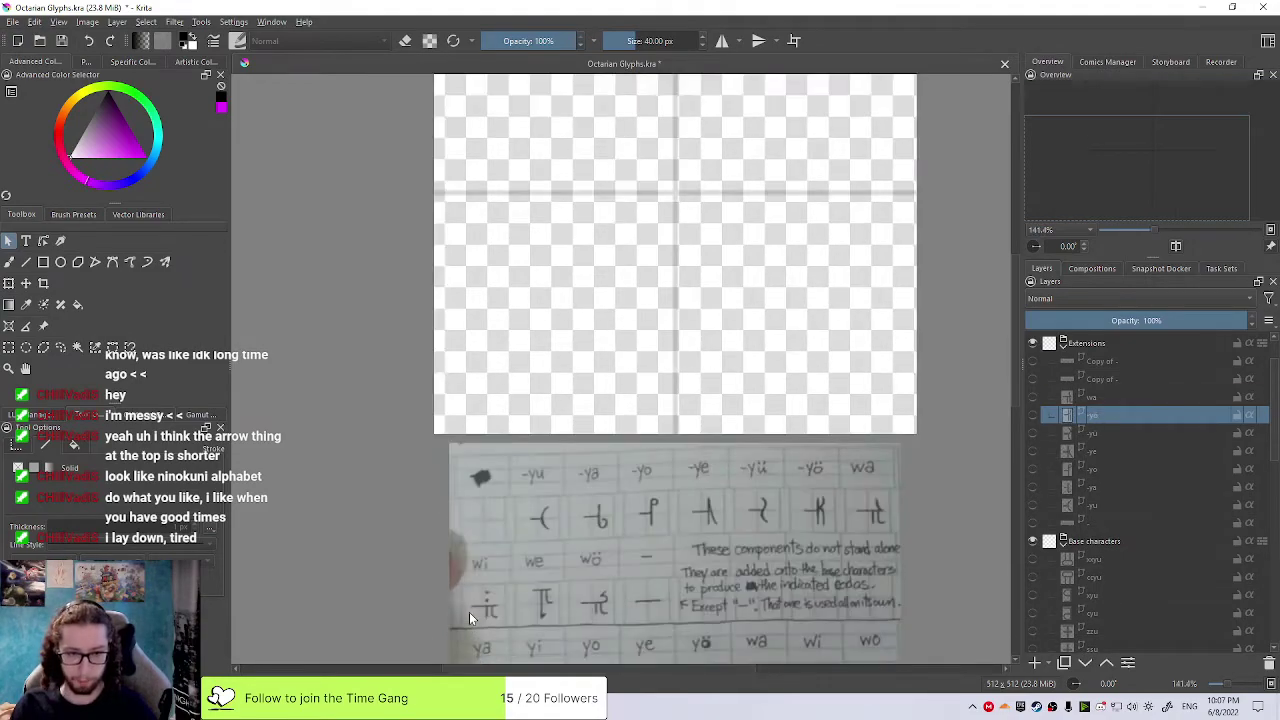
click(1093, 397)
key(ctrl+j)
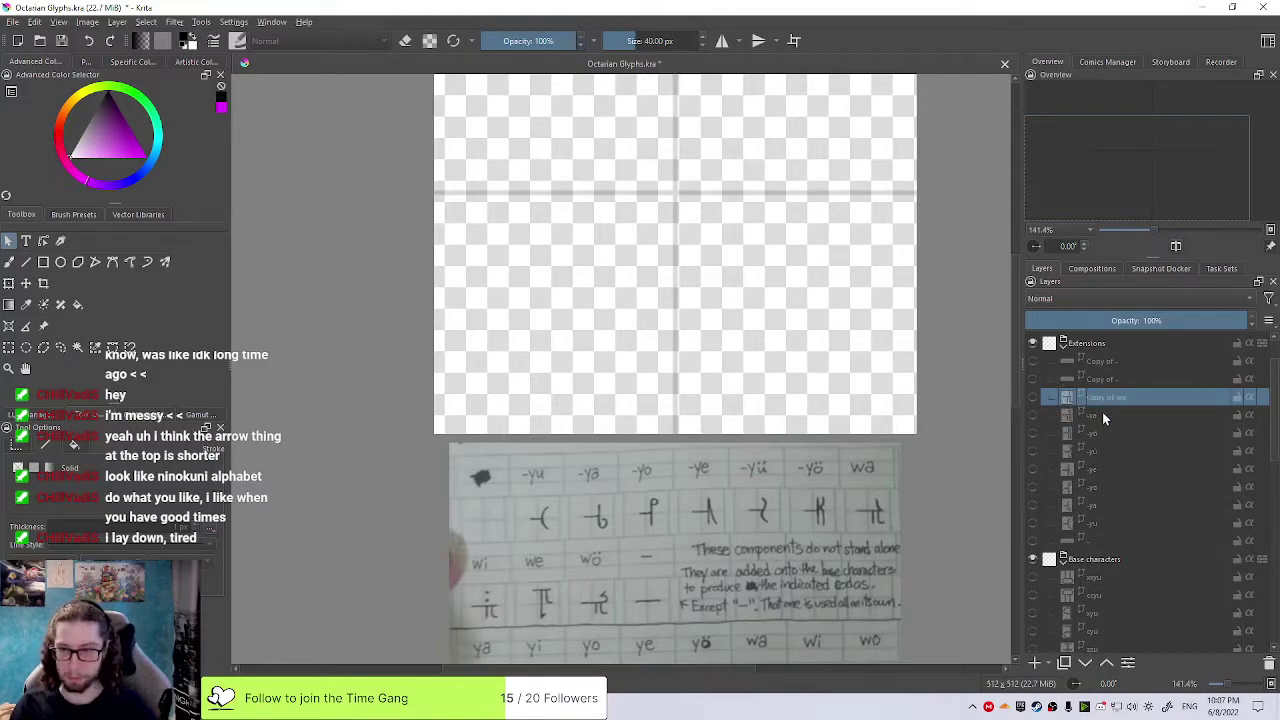
double_click(1114, 398)
text(wi)
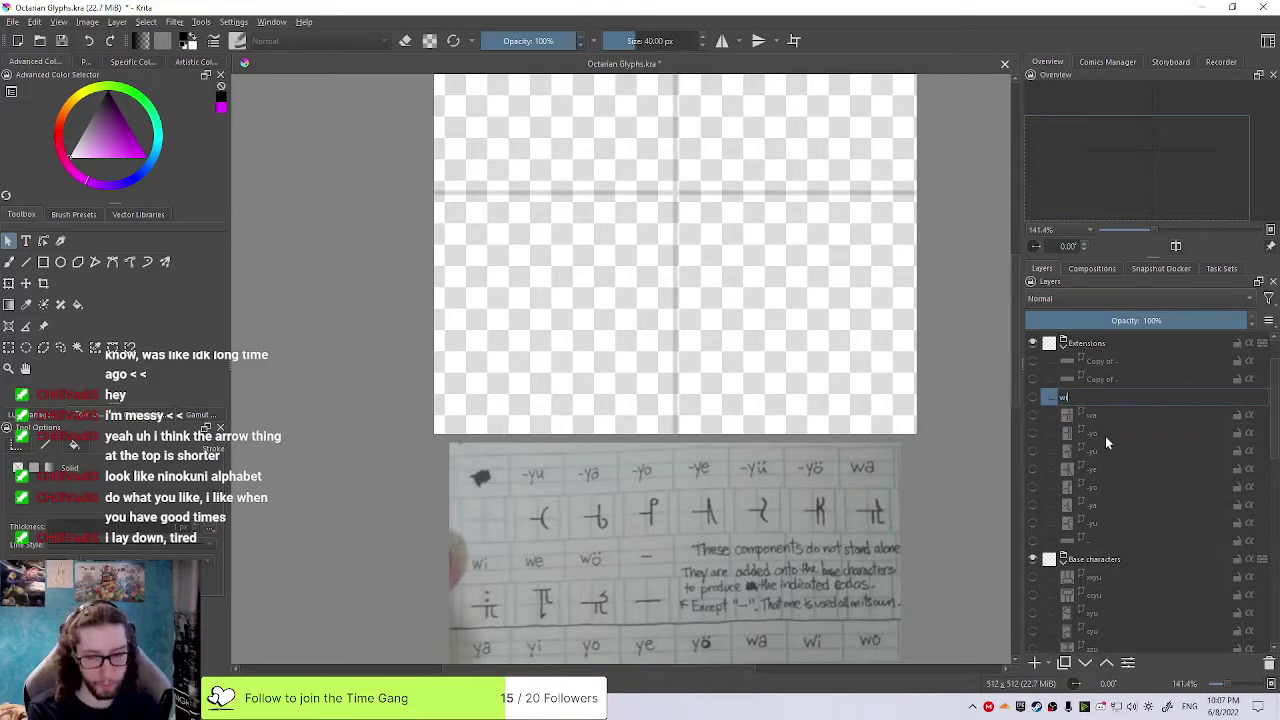
key(Return)
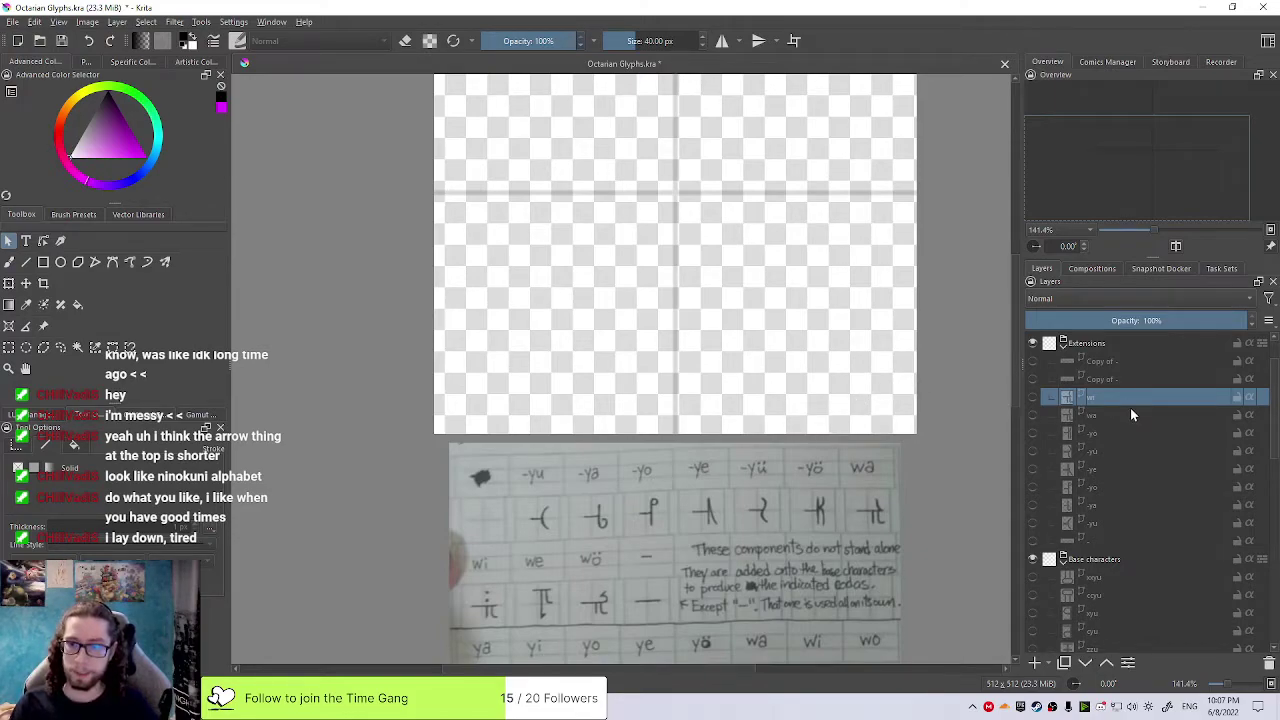
Show the base character i to examine its two dots, and hide it again
scroll(1133, 414, down, 10)
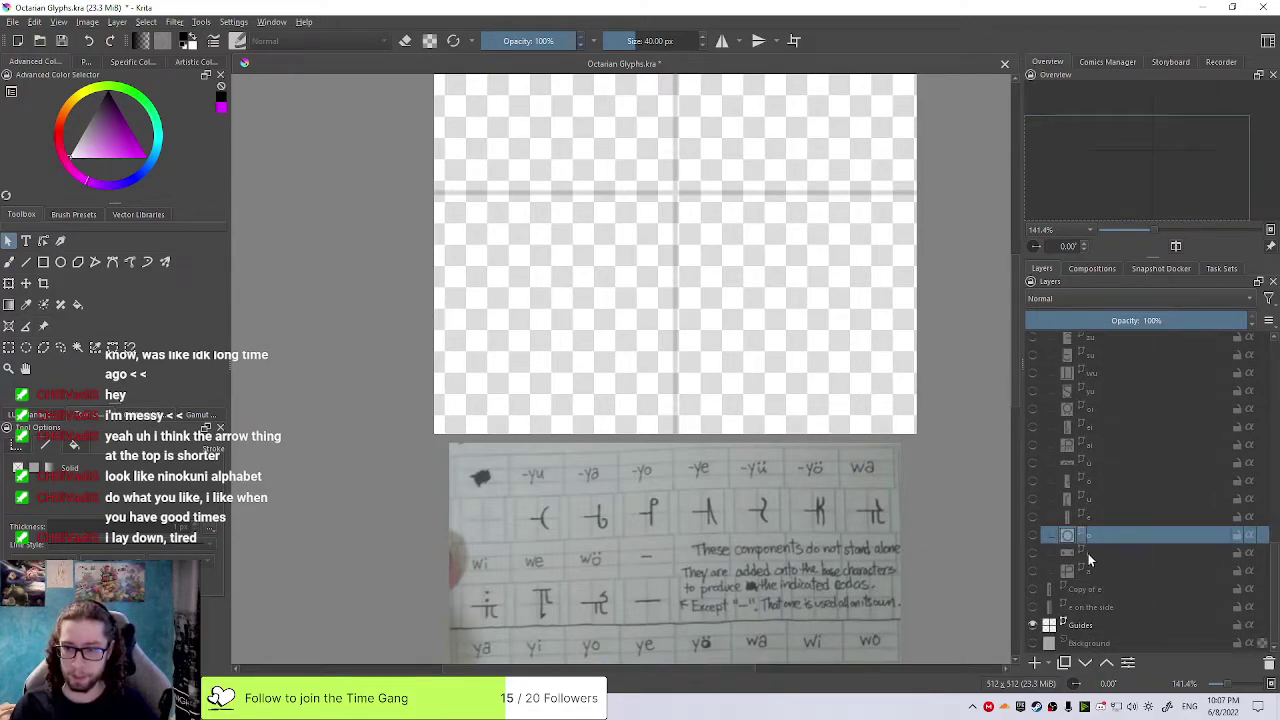
click(1088, 552)
click(1033, 553)
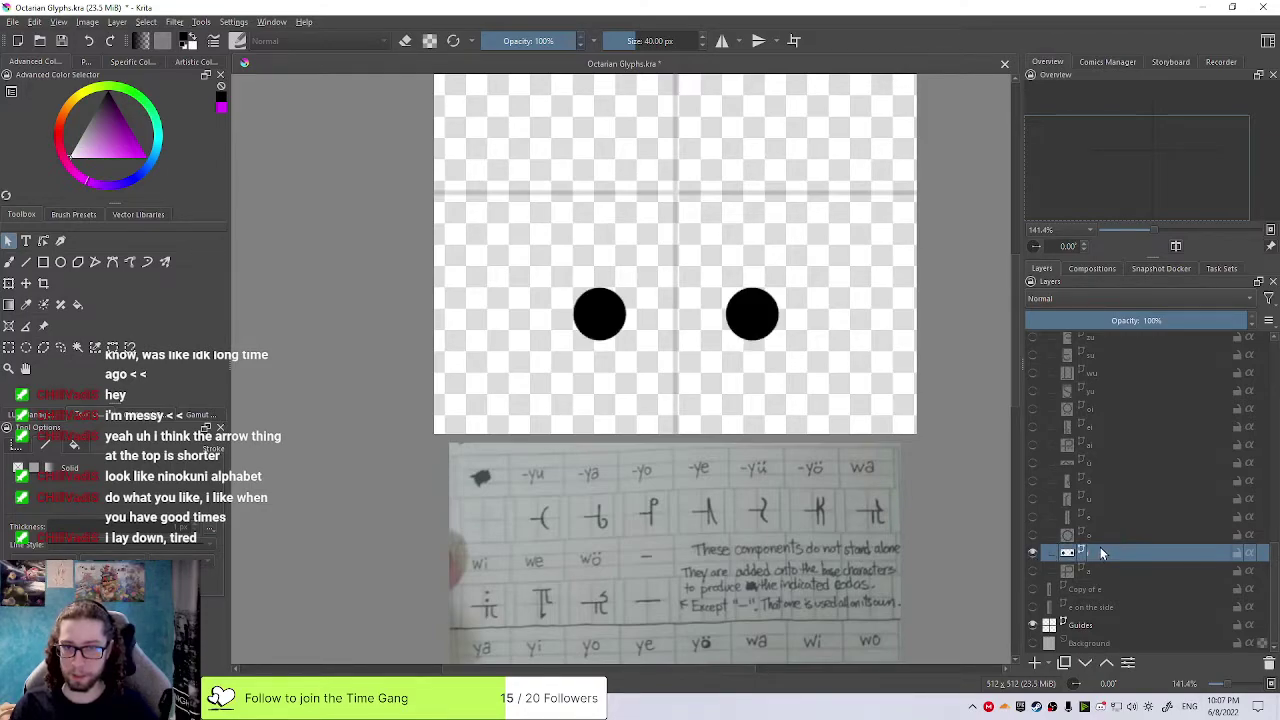
mouse_move(1066, 550)
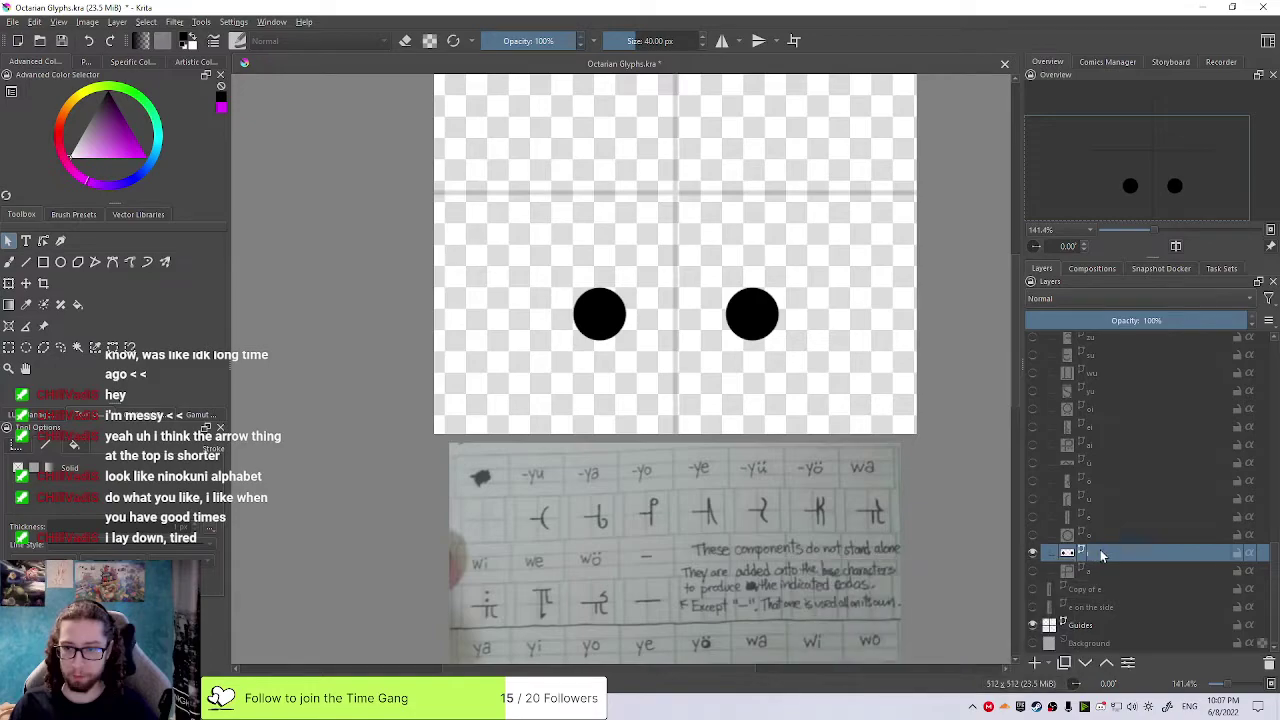
click(1033, 553)
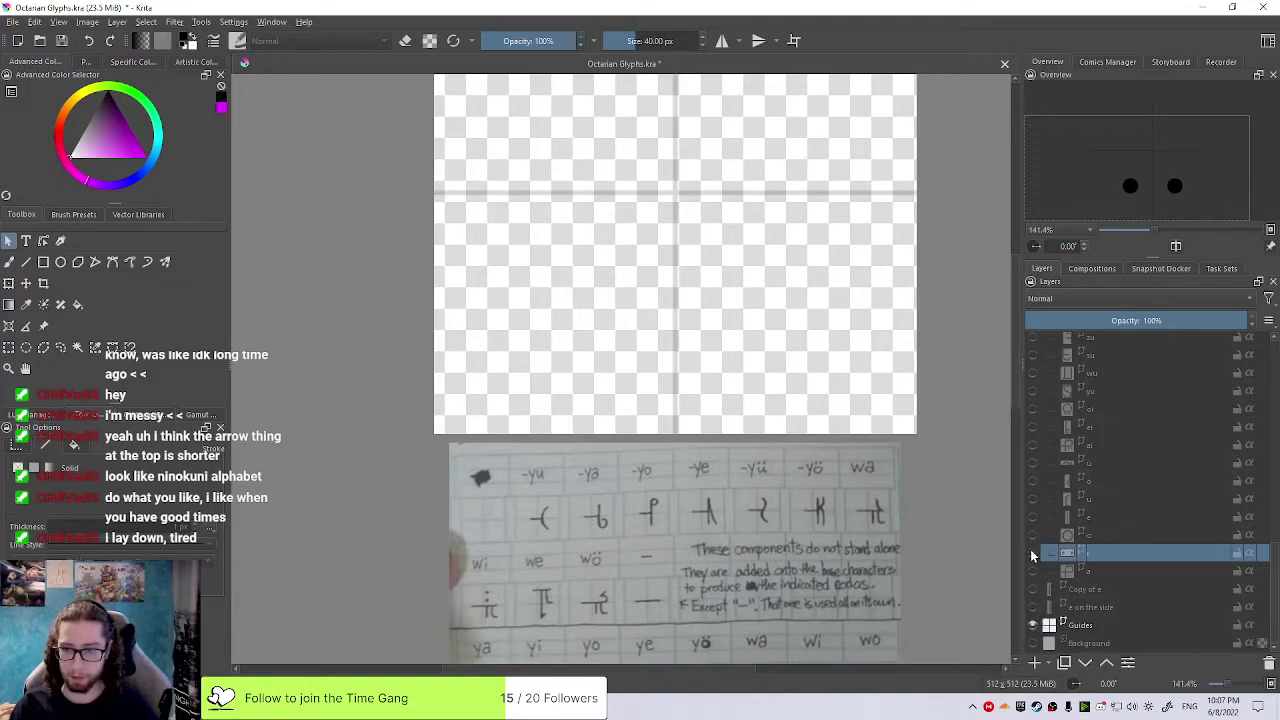
Show the base character ei and copy the two stacked dots beside its vertical bar
scroll(1048, 509, up, 2)
click(1033, 479)
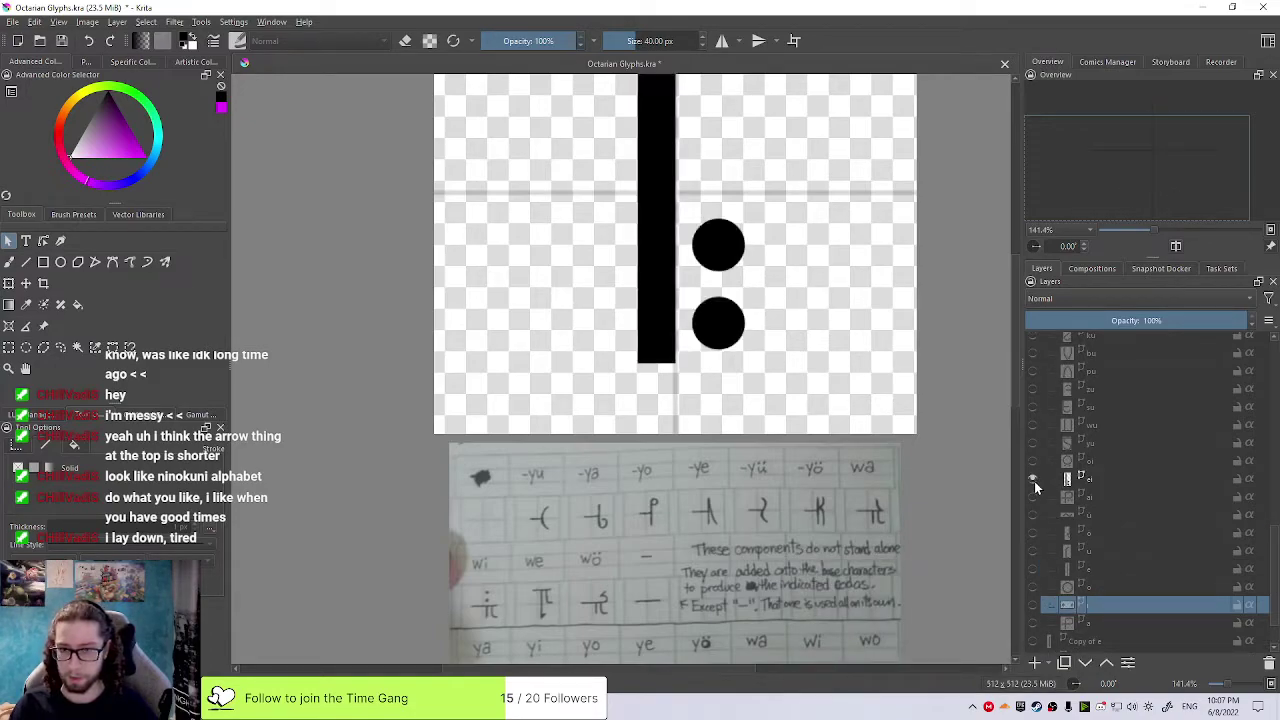
ctrl+scroll(888, 460, up, 1)
scroll(817, 560, up, 3)
drag(772, 284, 645, 530)
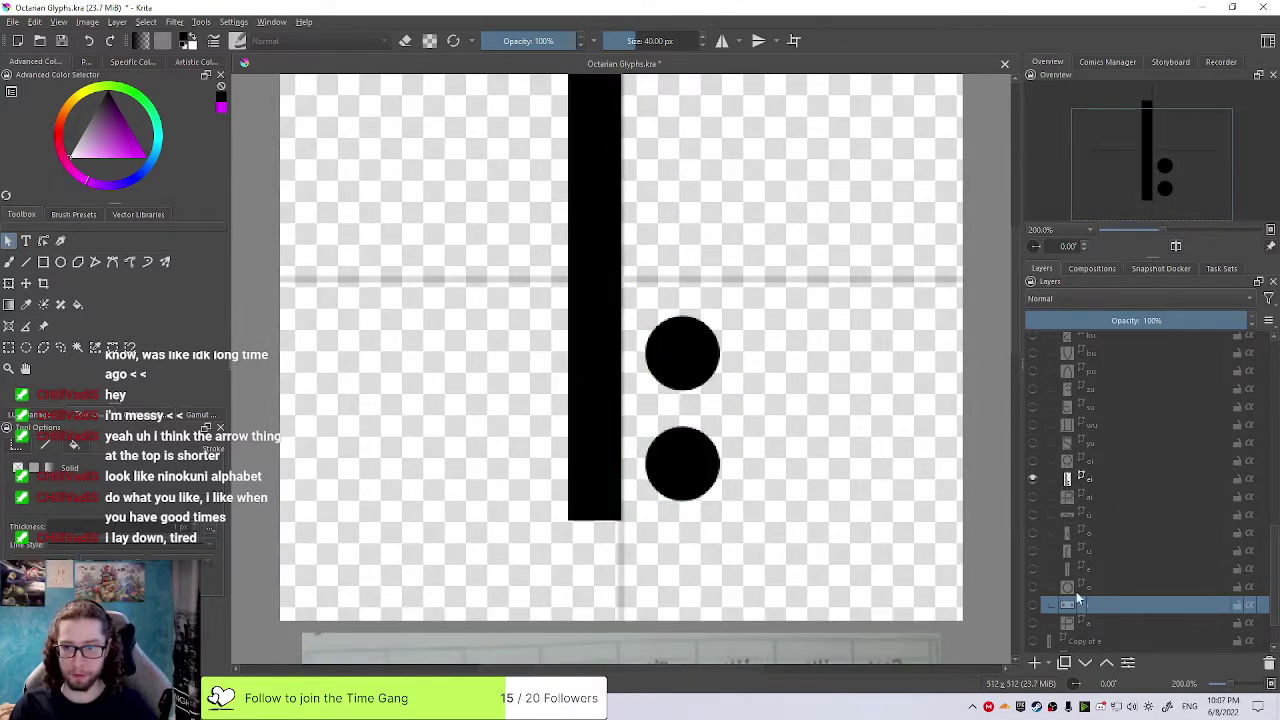
click(1093, 480)
drag(788, 306, 702, 446)
click(783, 448)
key(ctrl+z)
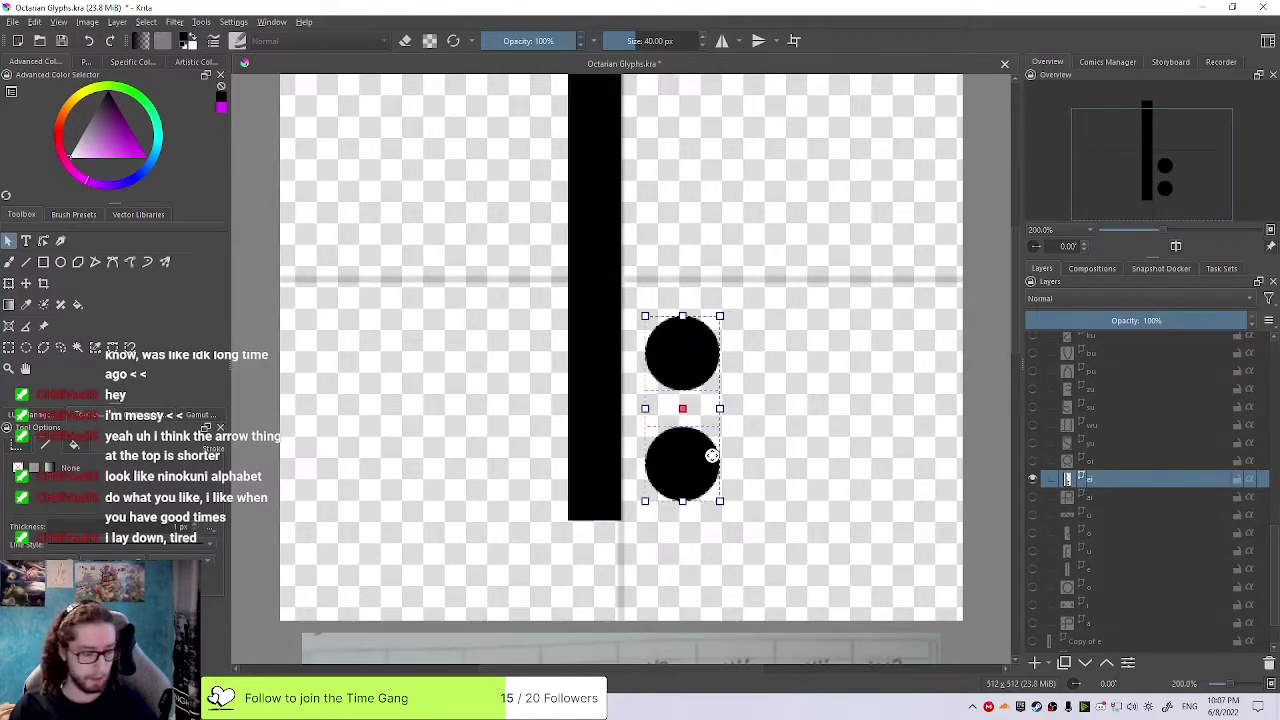
Hide the ei glyph and show the wi glyph in its place
scroll(1106, 467, up, 1)
scroll(1081, 536, down, 2)
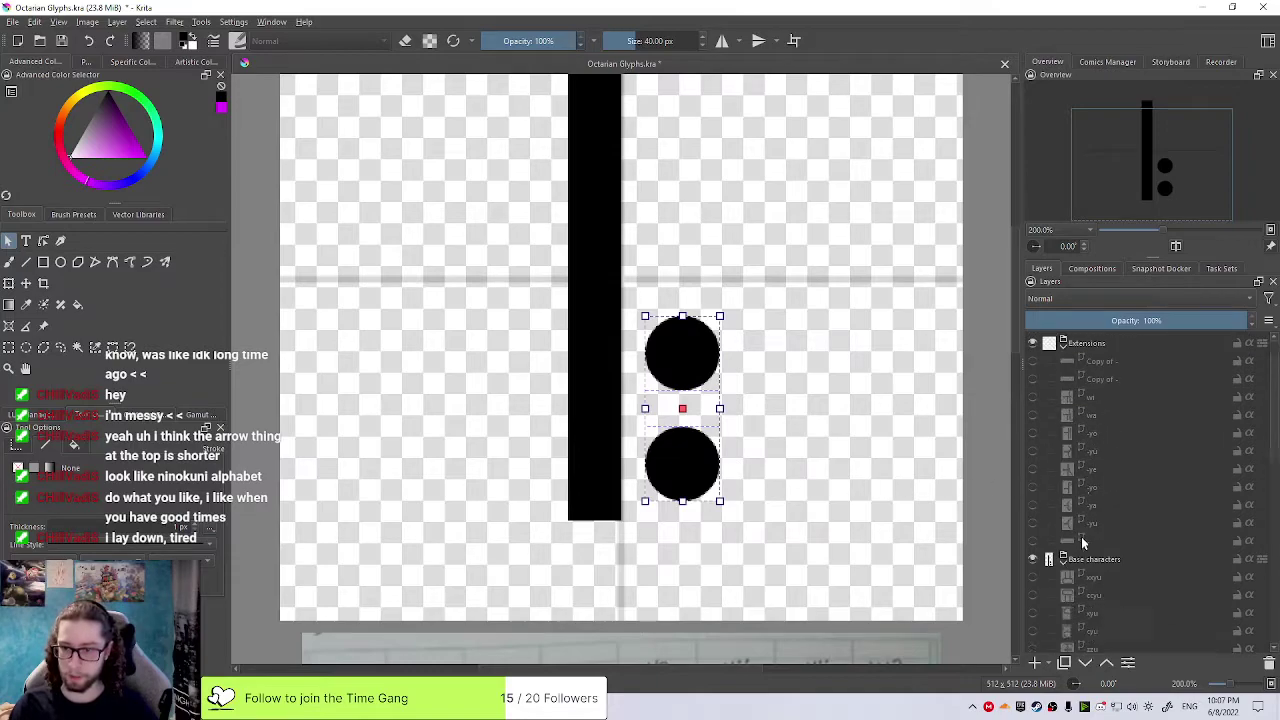
scroll(1074, 551, up, 2)
click(1034, 482)
scroll(1060, 470, up, 3)
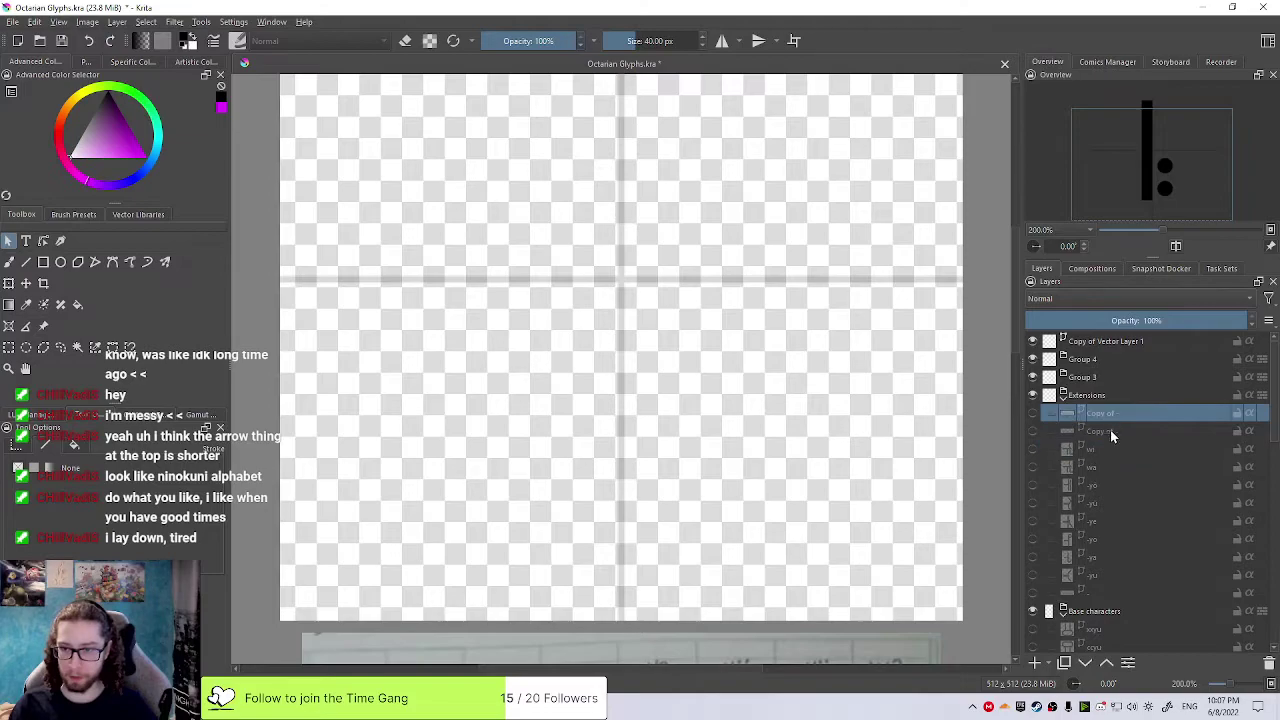
click(1105, 430)
click(1033, 449)
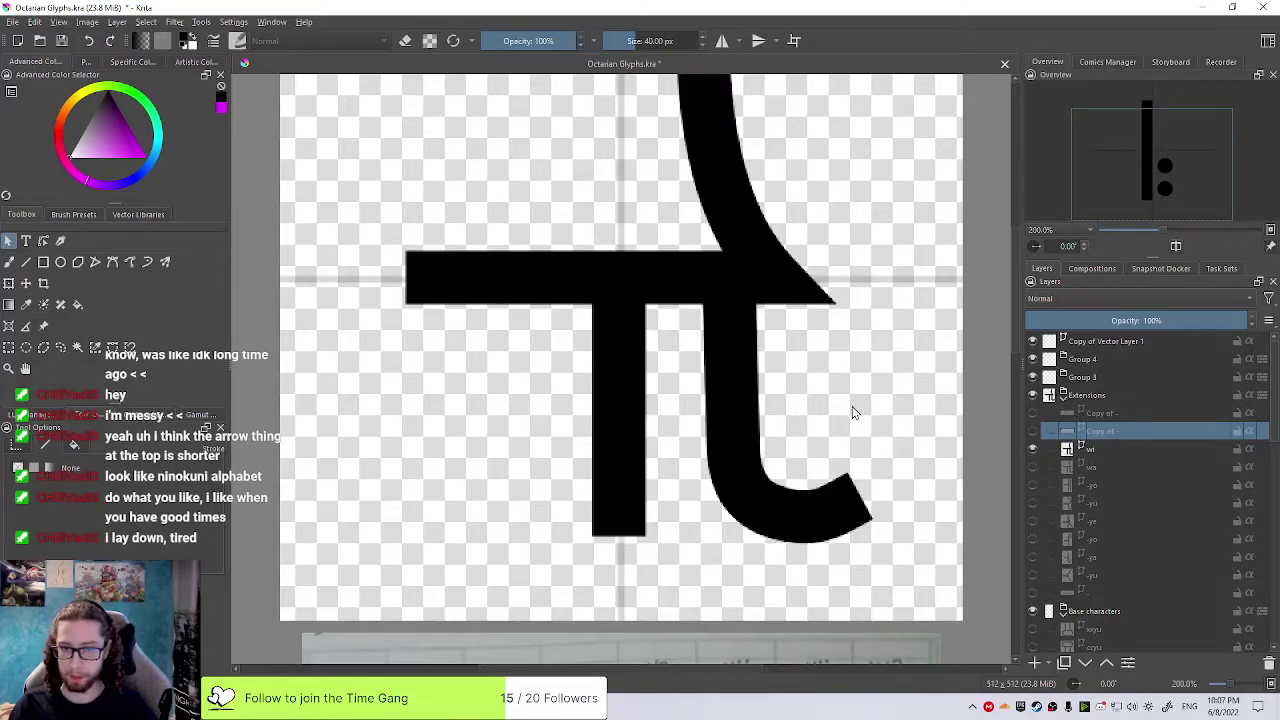
Paste the two dots into the wi layer, place them above the horizontal bar on the vertical guide, and select the upper curved stroke
scroll(855, 412, down, 2)
scroll(865, 419, down, 3)
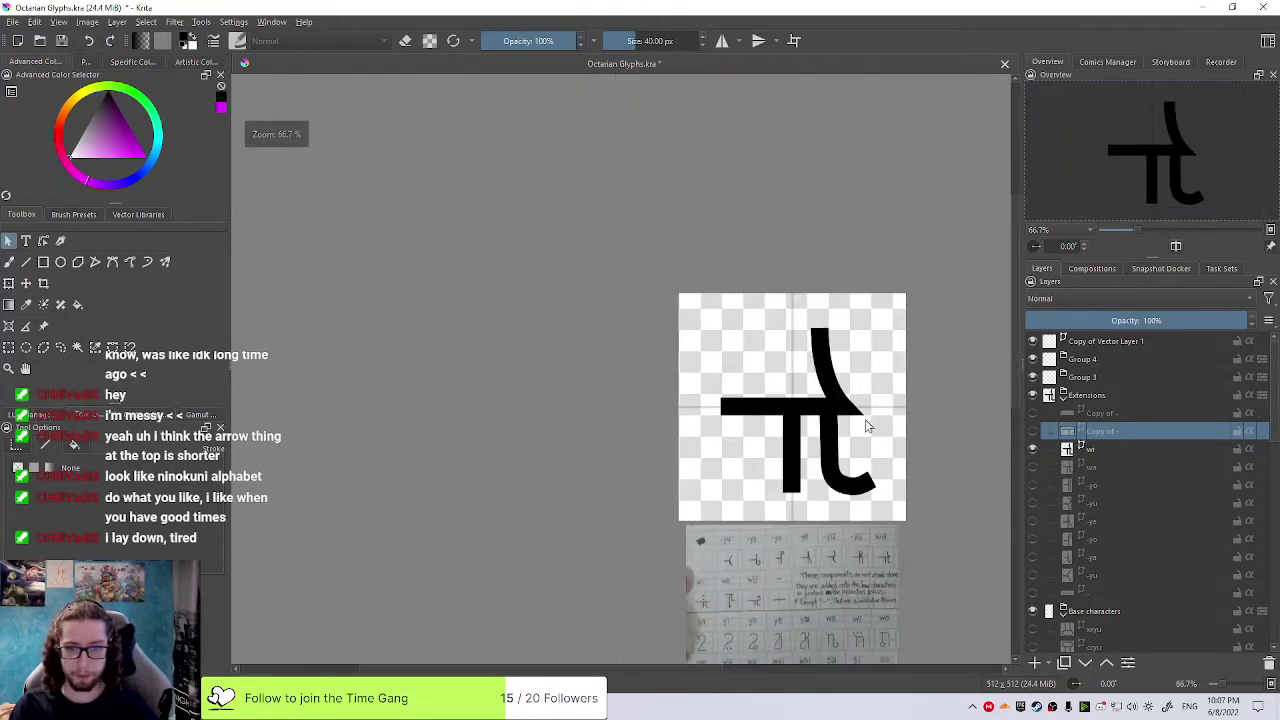
scroll(865, 419, up, 3)
click(1105, 449)
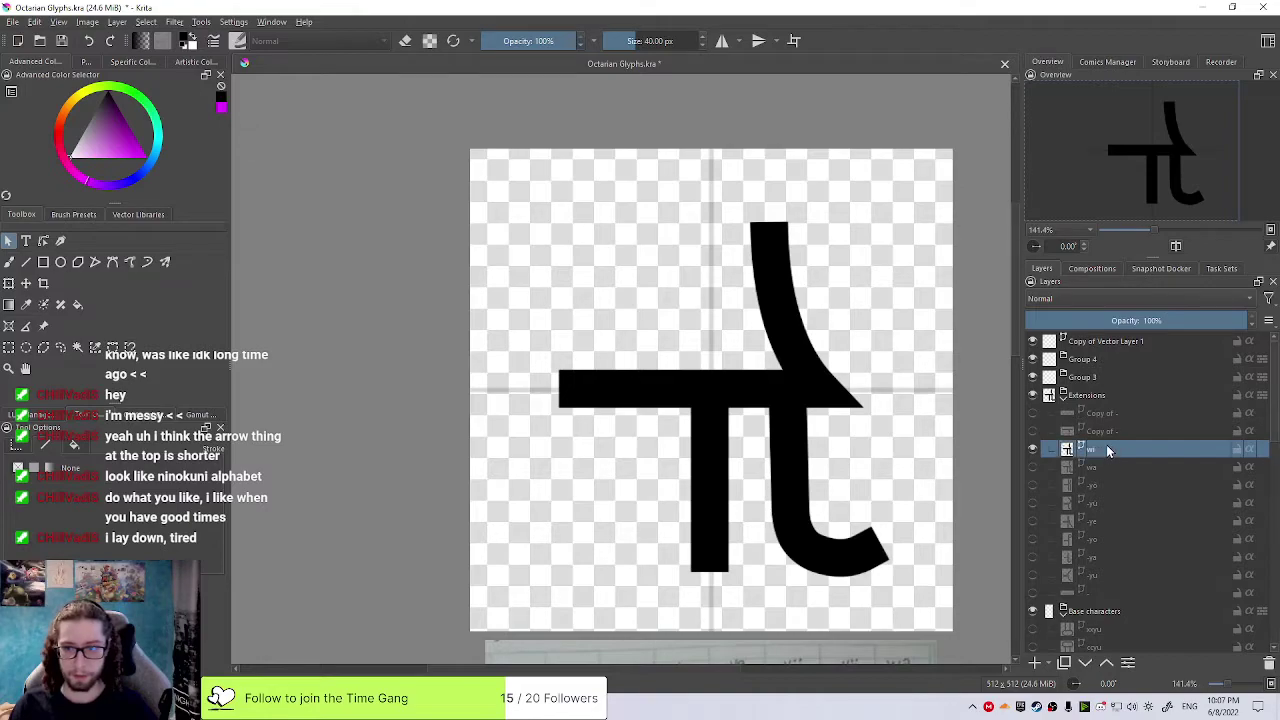
drag(806, 478, 718, 308)
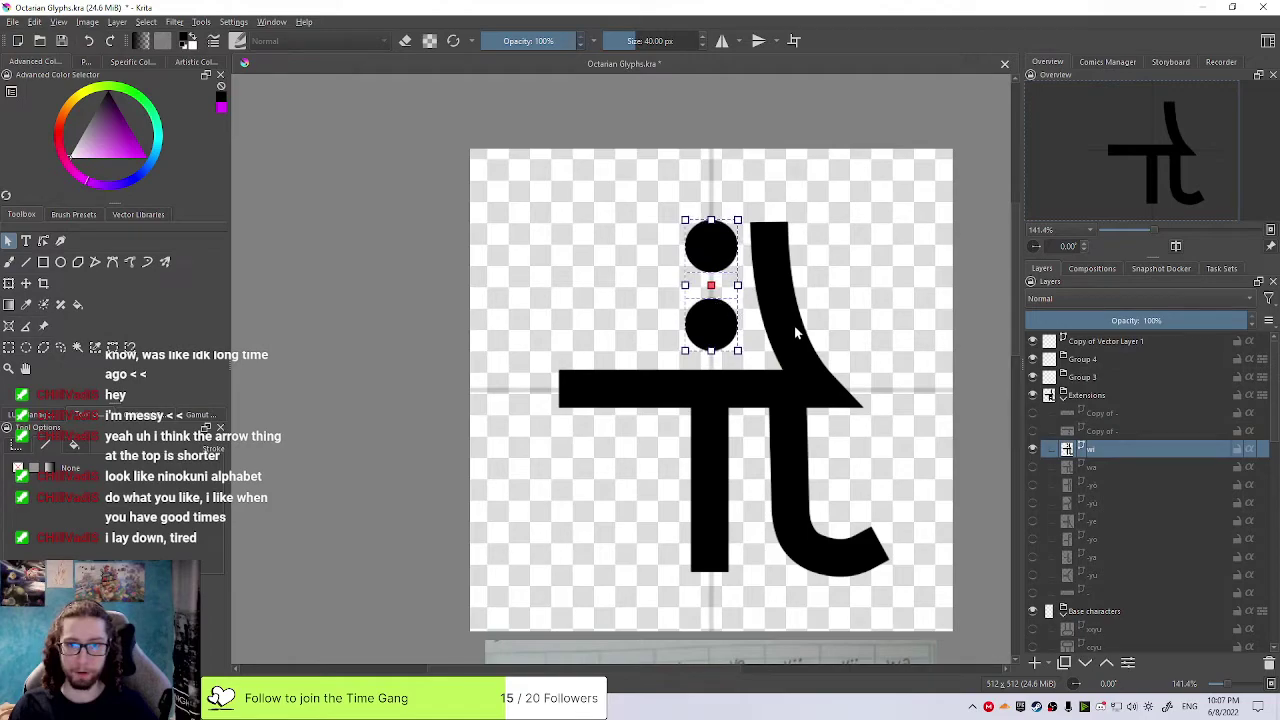
click(795, 324)
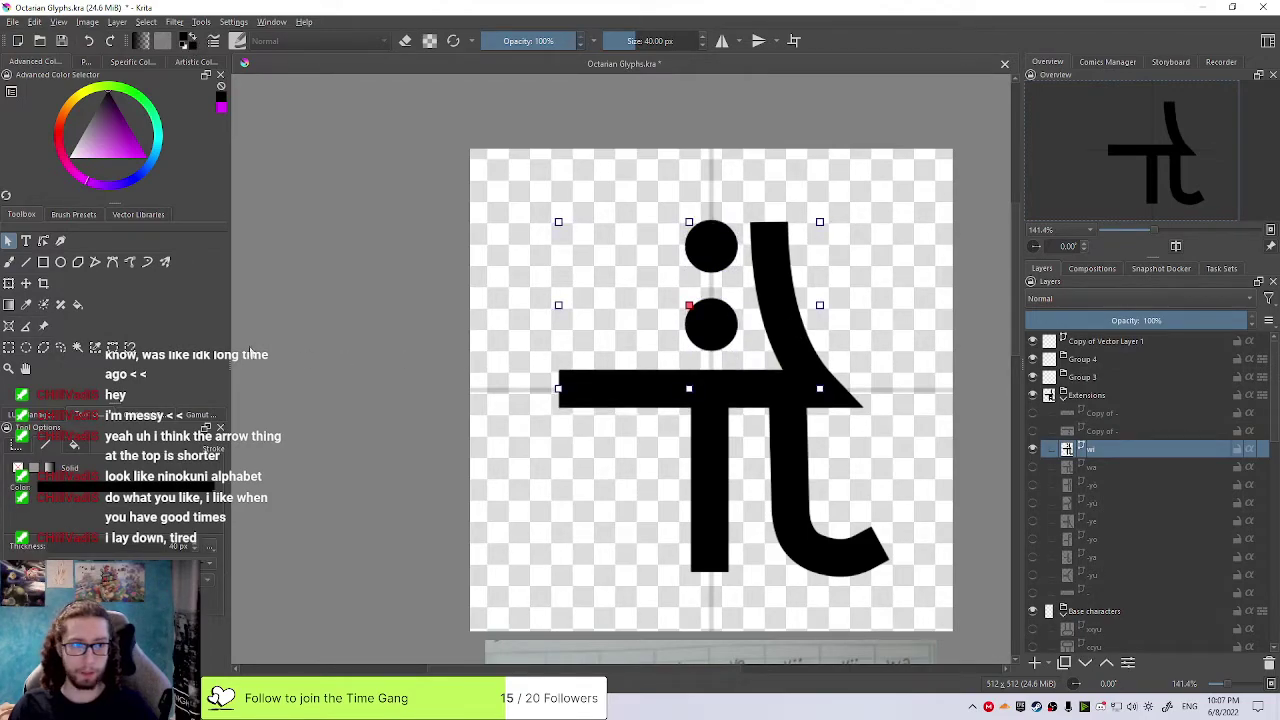
Remove the upper curved stroke's top point in the wi glyph and extend the horizontal bar further right past the hooked stroke
click(43, 241)
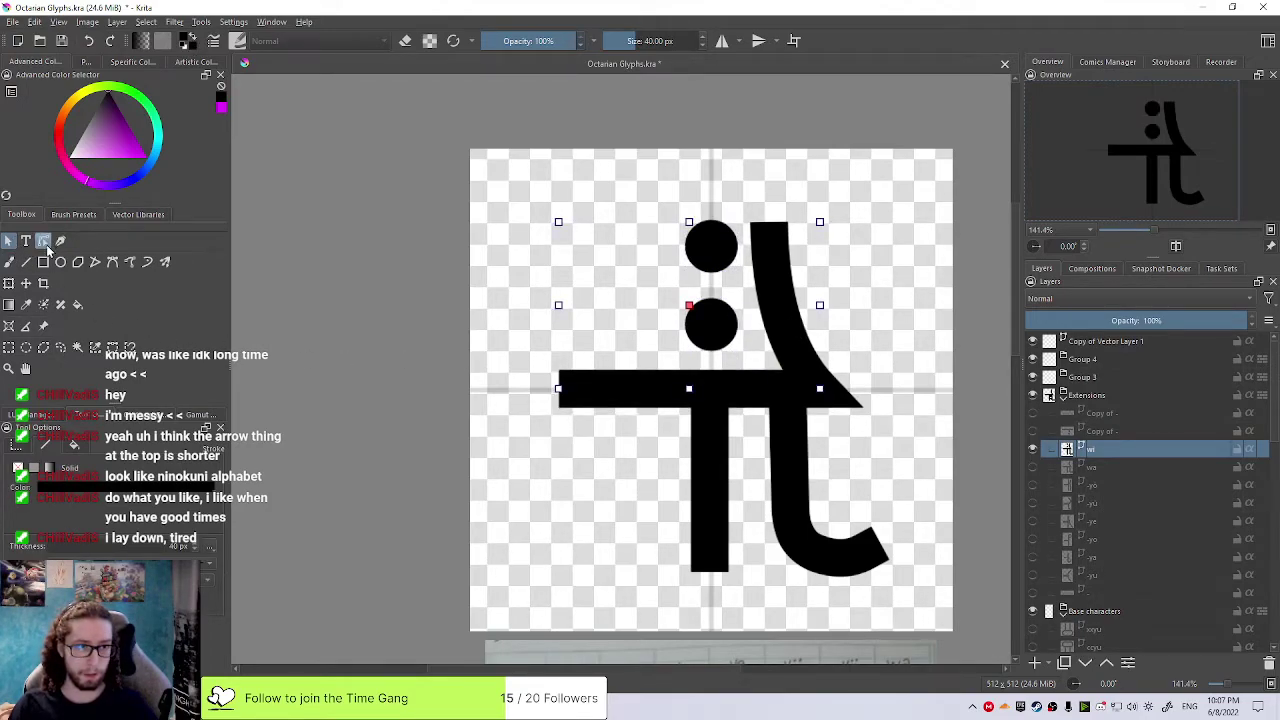
right_click(768, 223)
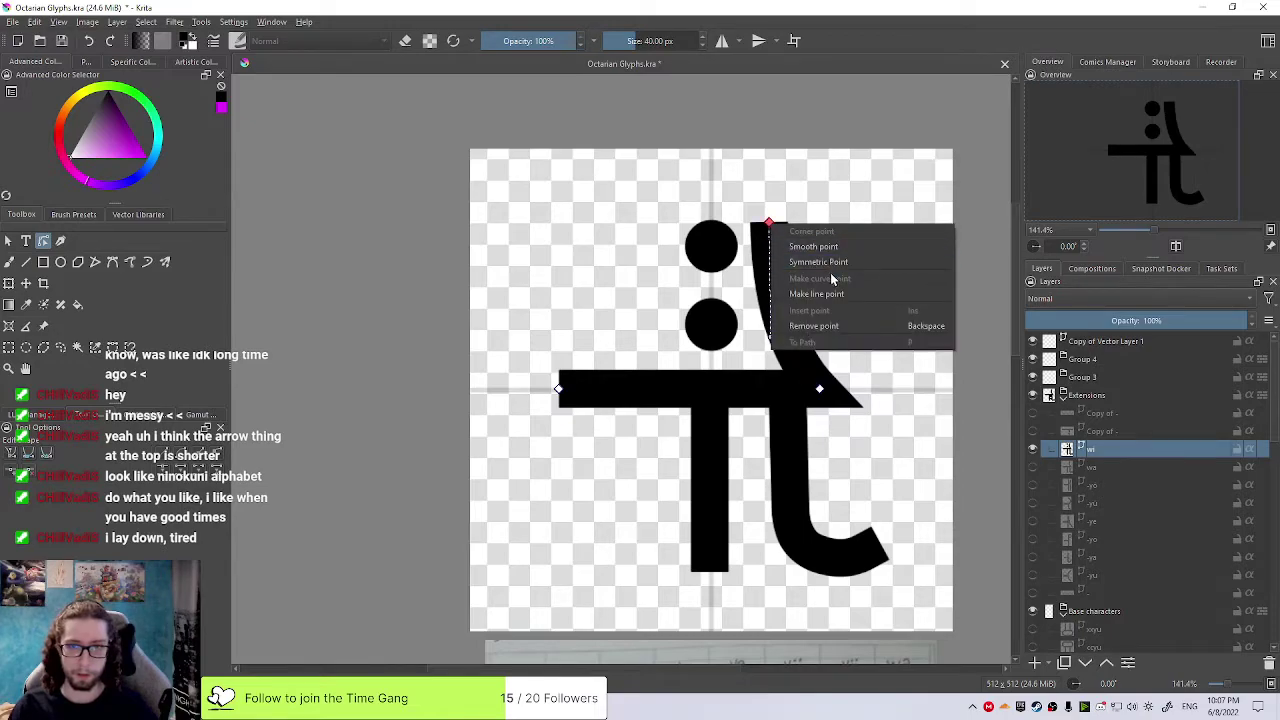
click(826, 326)
click(820, 389)
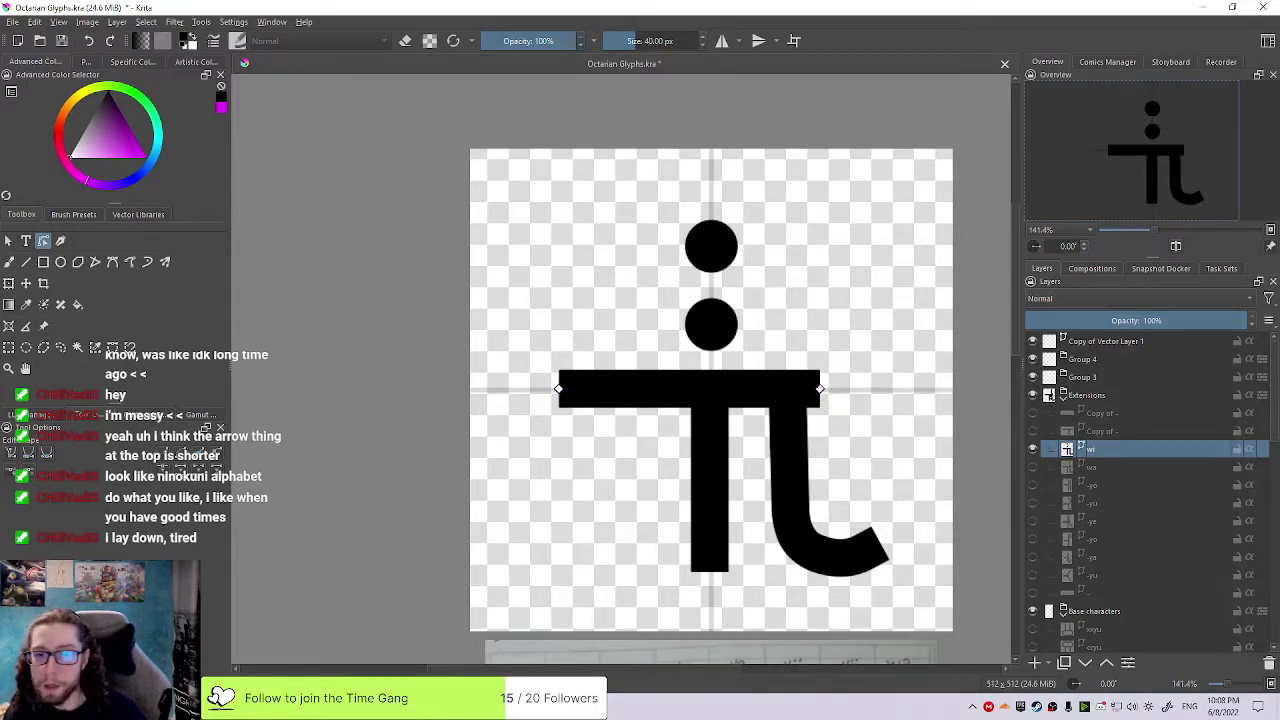
drag(820, 389, 872, 389)
key(Escape)
drag(842, 319, 752, 283)
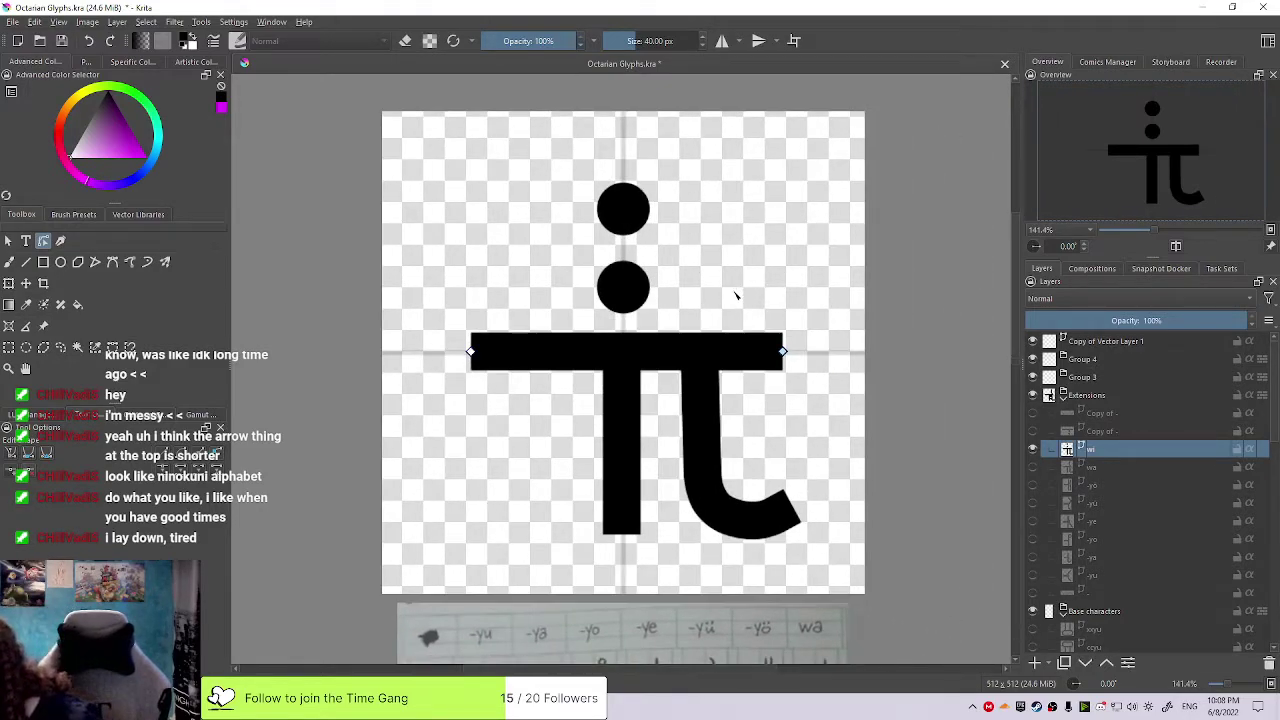
Examine the handwritten chart below the canvas for the shapes of wi, we and wö
scroll(822, 430, down, 1)
drag(811, 423, 817, 373)
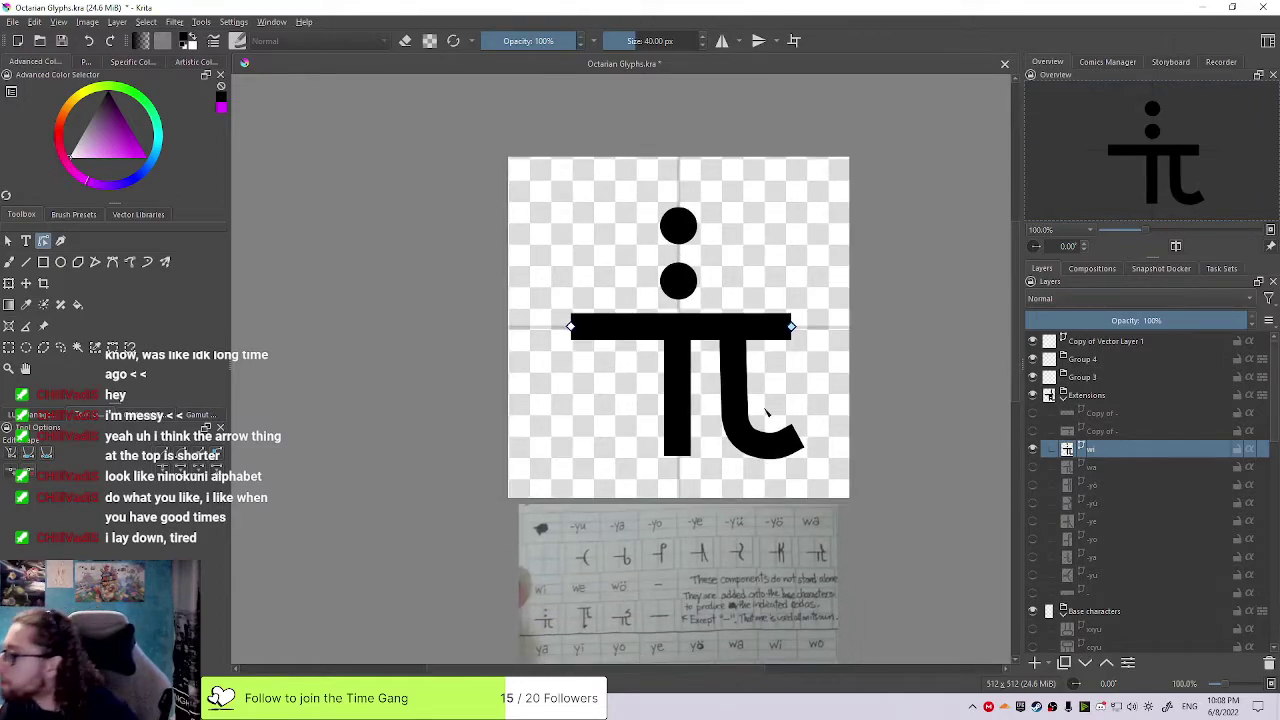
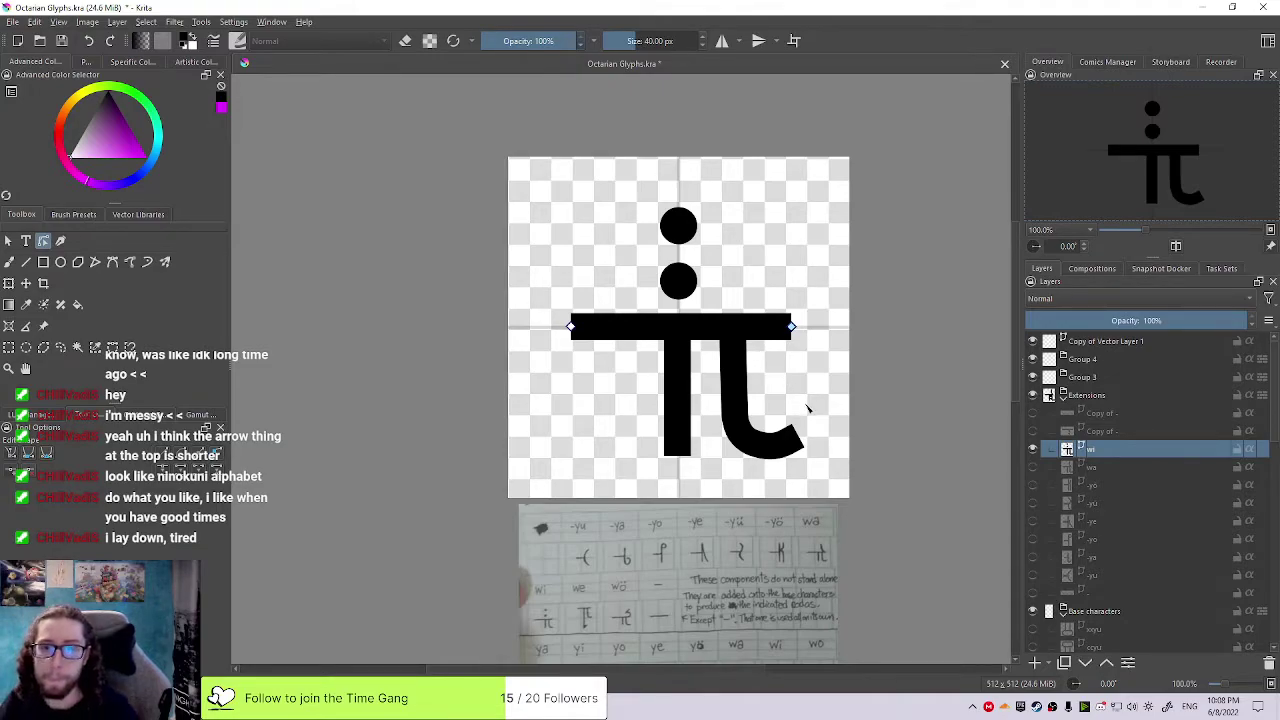
scroll(754, 416, down, 2)
drag(699, 391, 828, 456)
scroll(867, 420, up, 3)
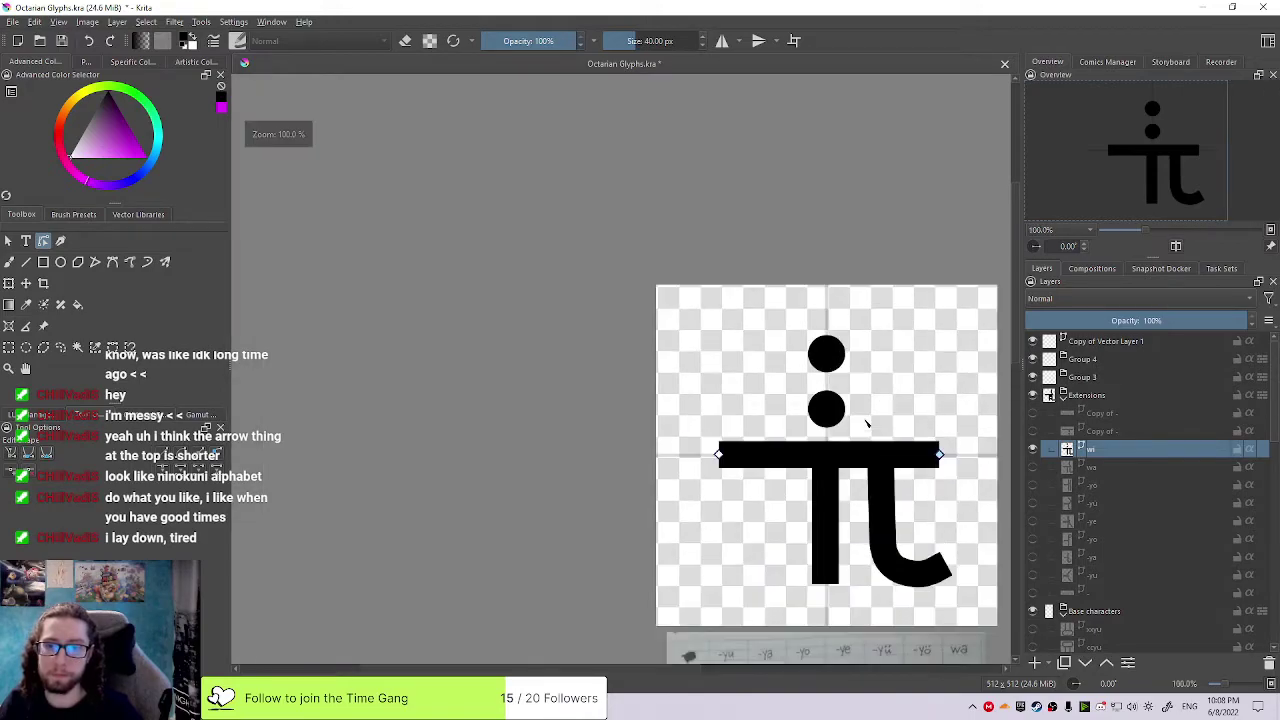
scroll(867, 419, down, 1)
drag(866, 390, 645, 360)
click(1101, 431)
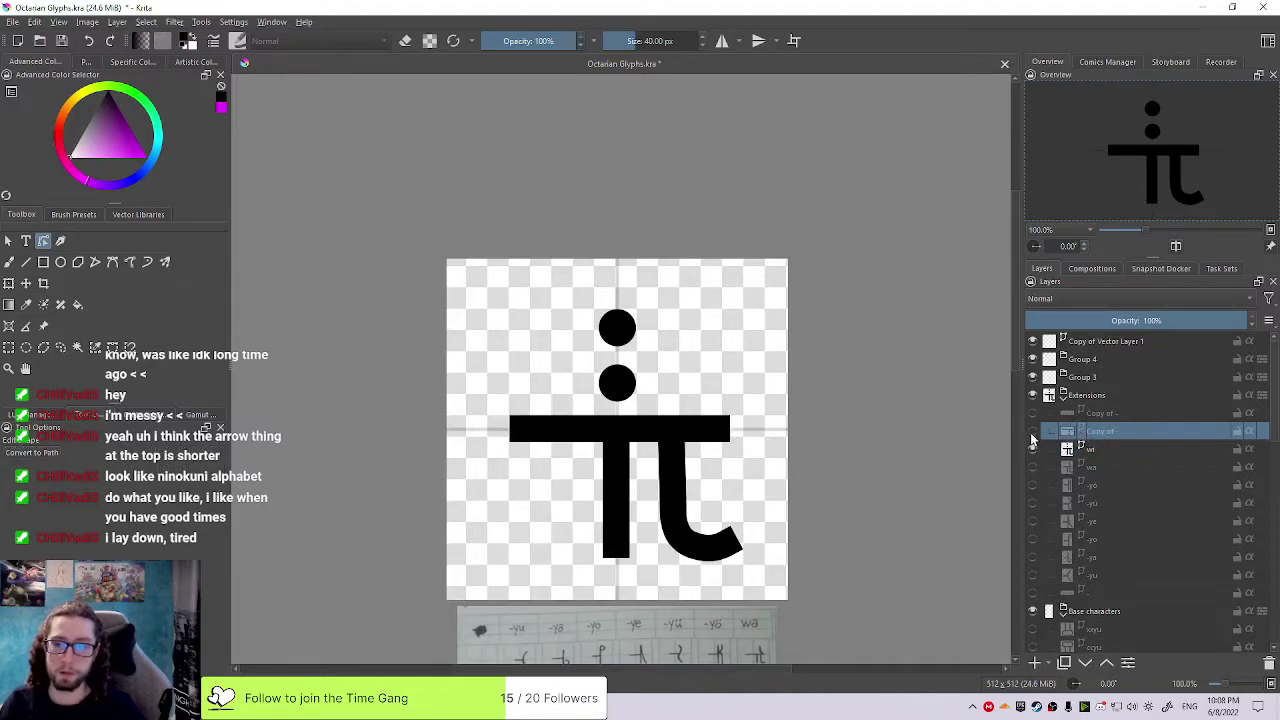
scroll(676, 405, down, 2)
drag(665, 398, 678, 267)
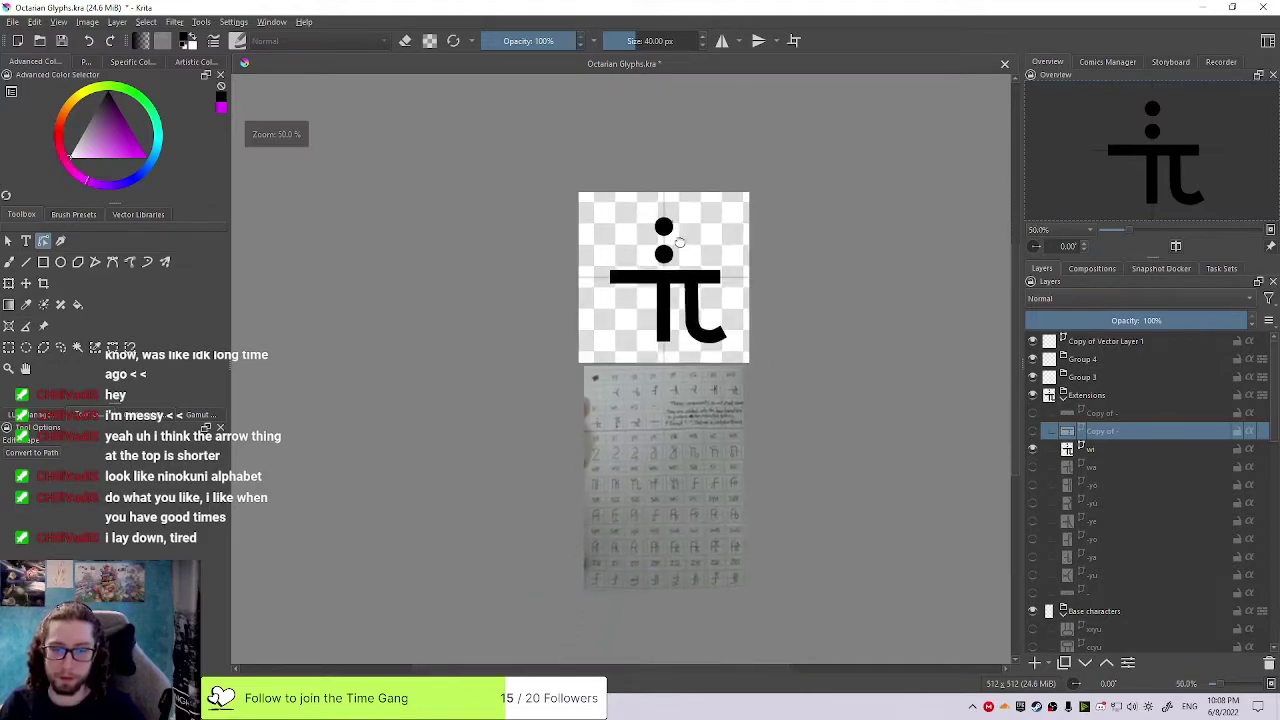
scroll(678, 268, up, 3)
drag(573, 356, 655, 205)
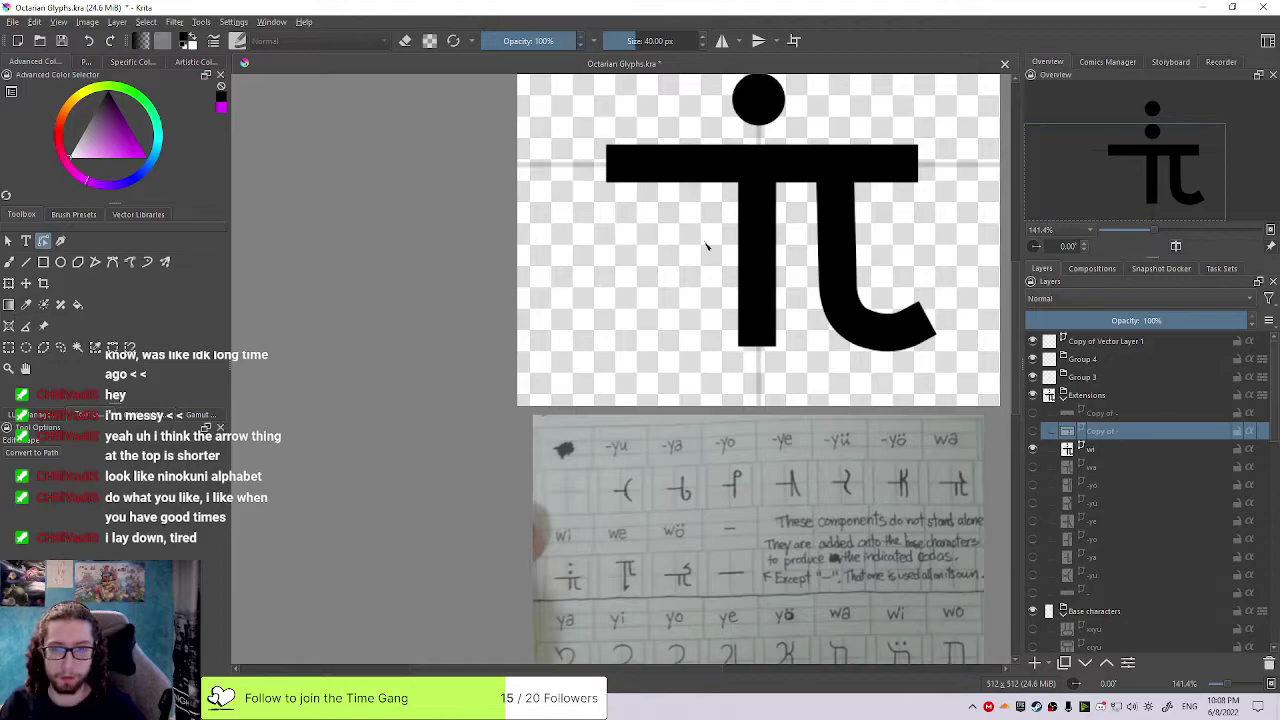
drag(698, 244, 674, 362)
Duplicate the wi layer and delete the spare "Copy of -" layer directly above the duplicate
click(1082, 449)
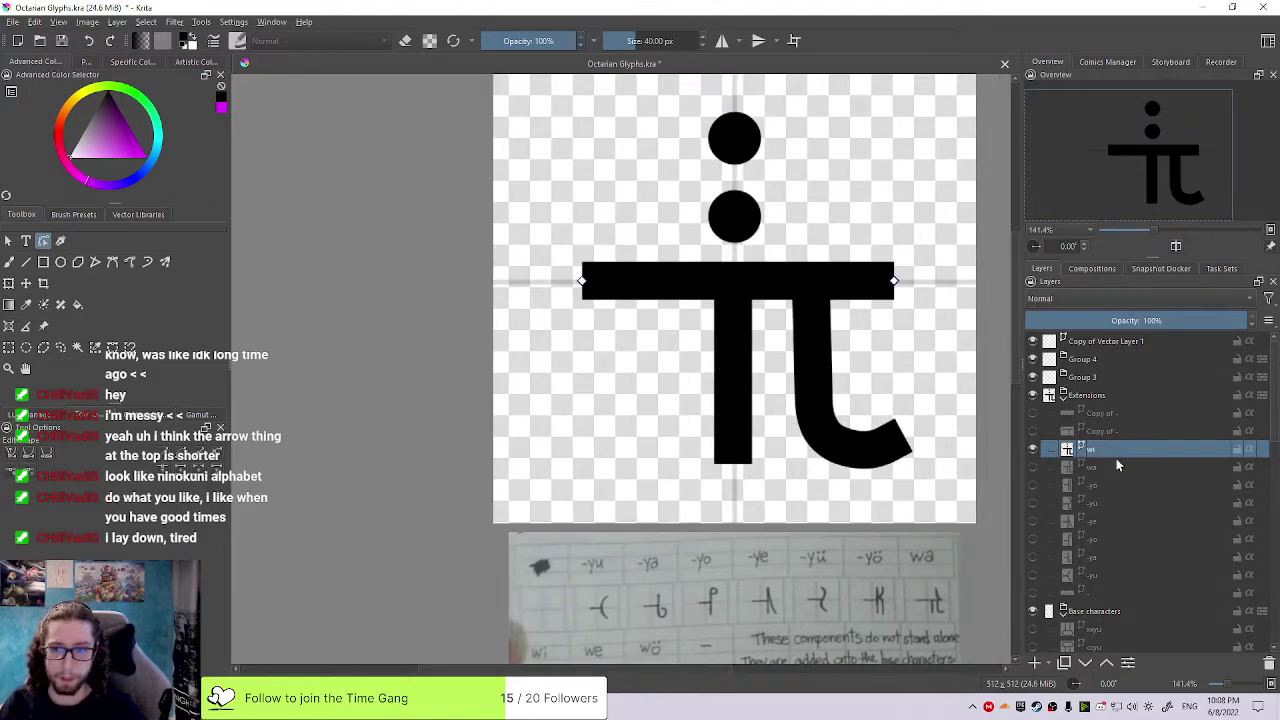
key(ctrl+v)
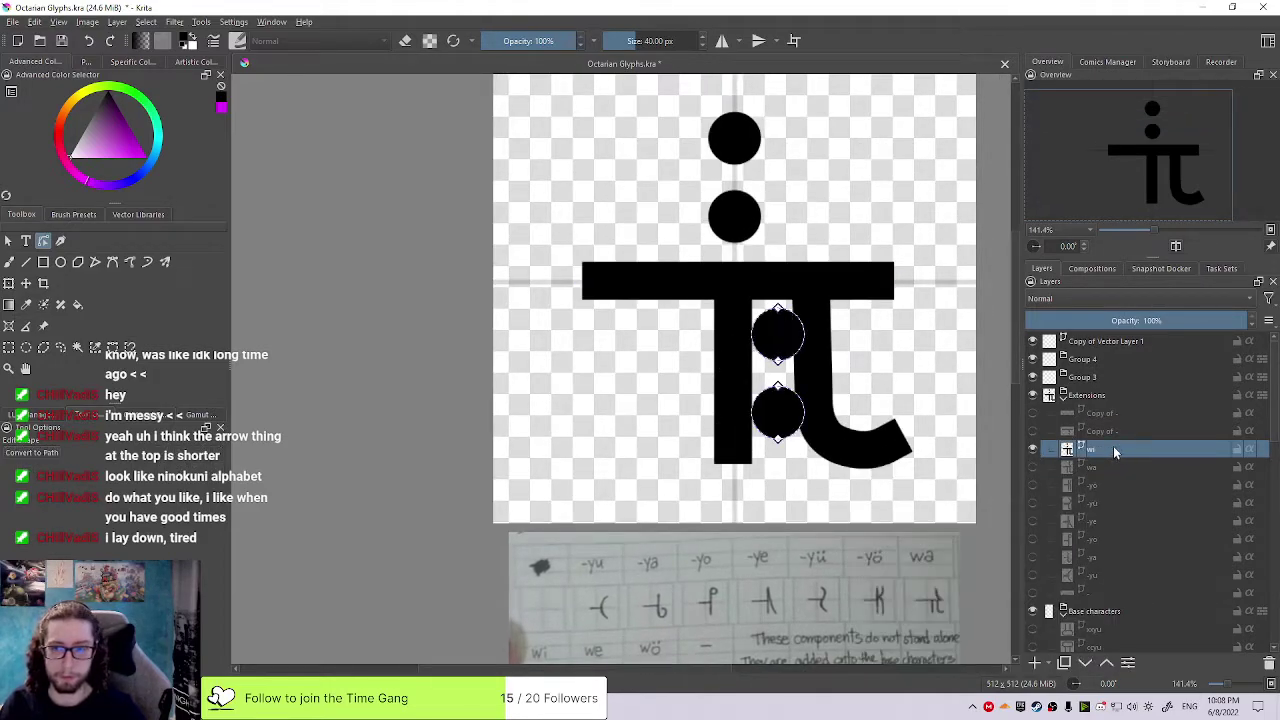
key(ctrl+z)
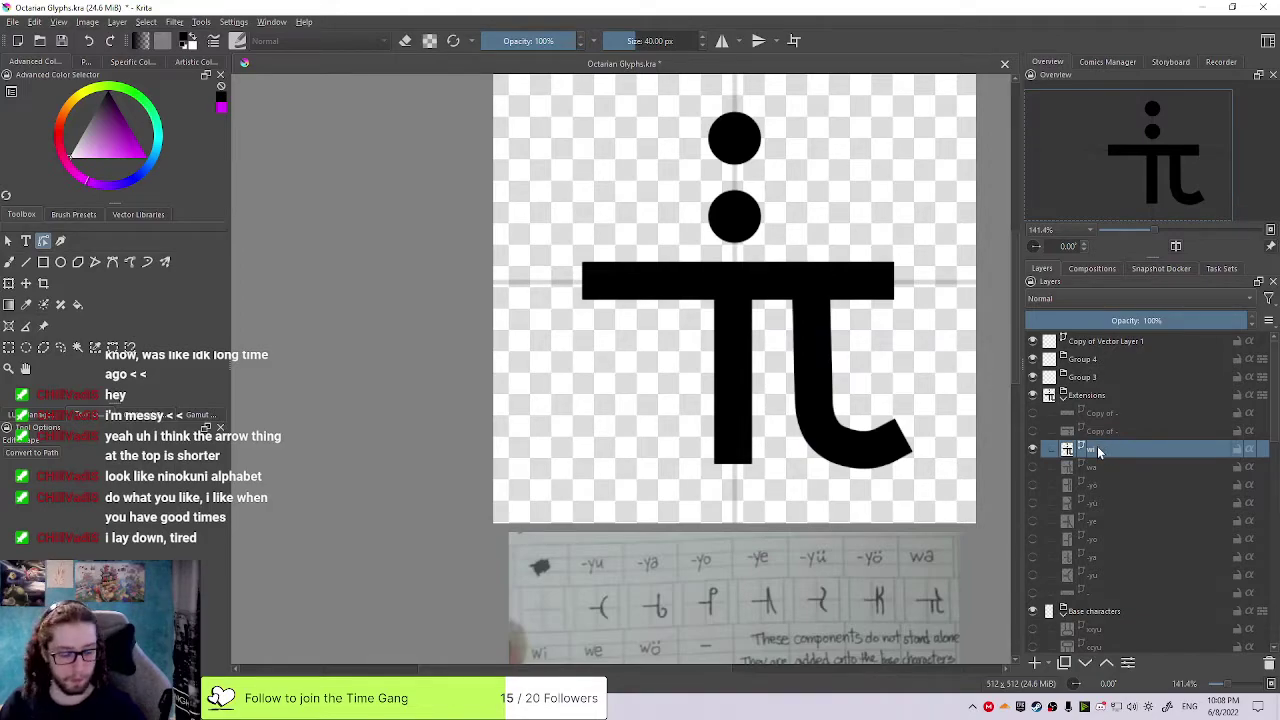
key(ctrl+j)
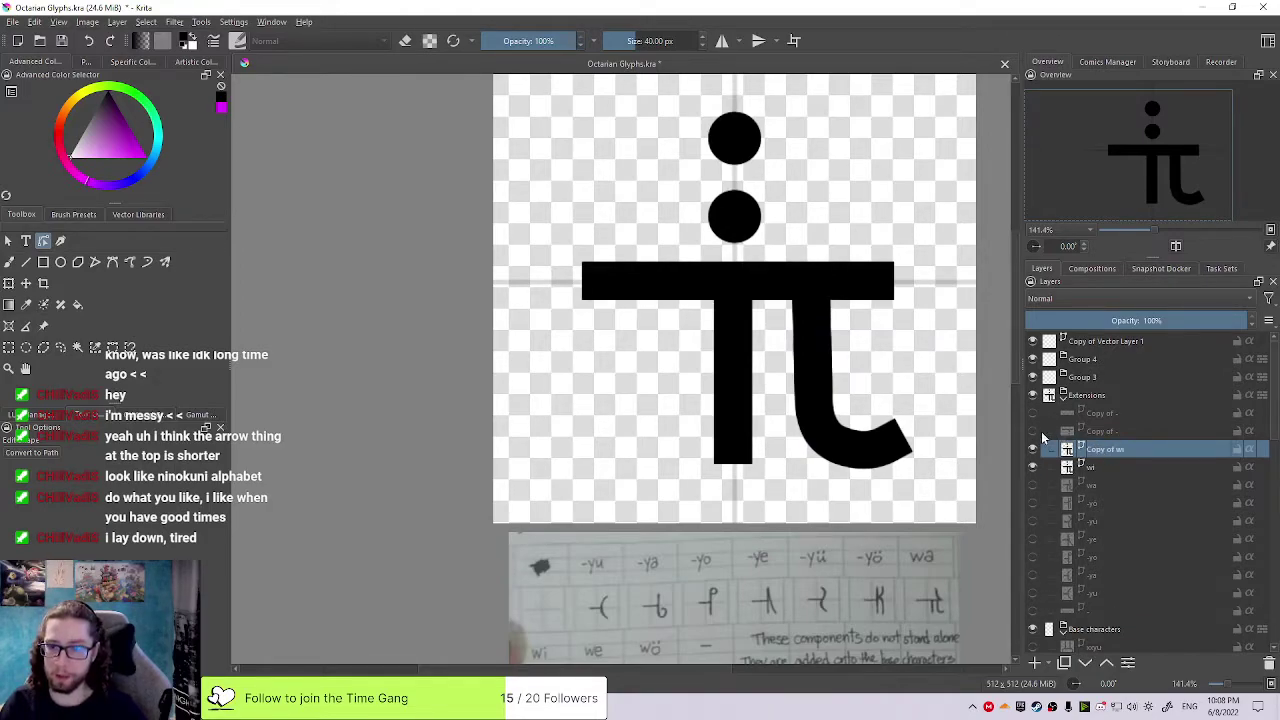
click(1101, 433)
key(shift+Delete)
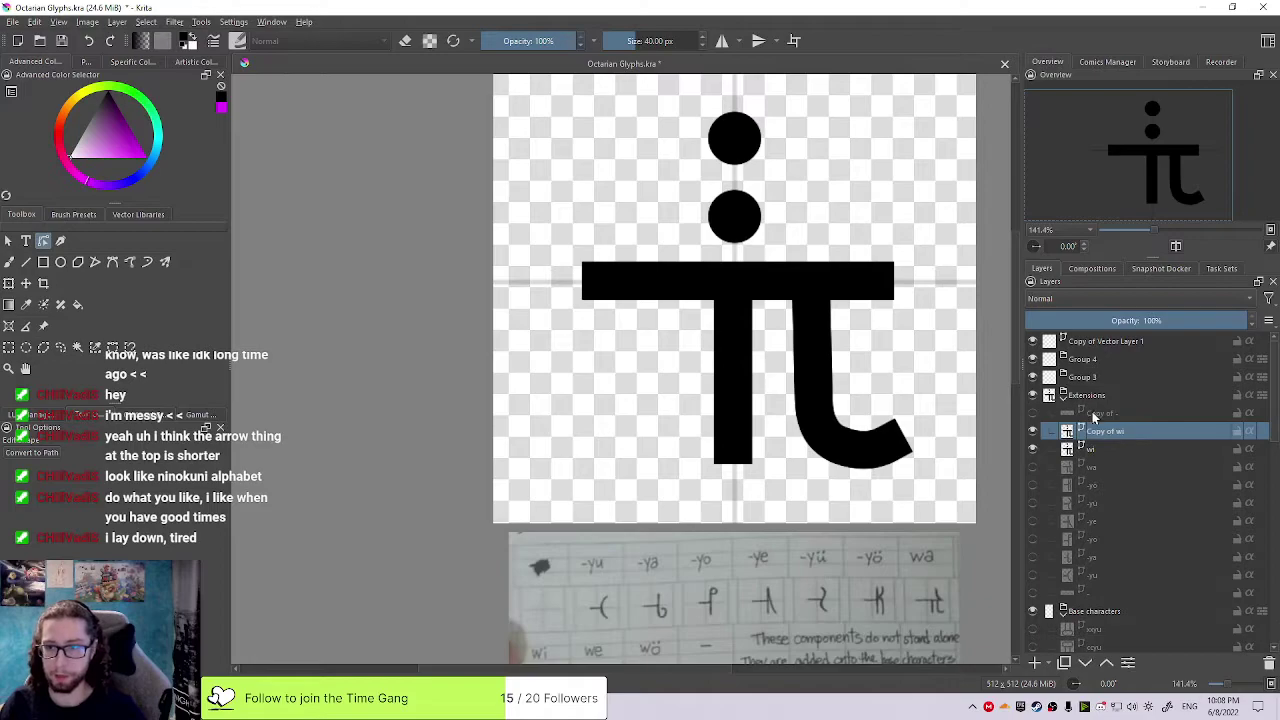
Rename the duplicated wi layer as we
double_click(1101, 433)
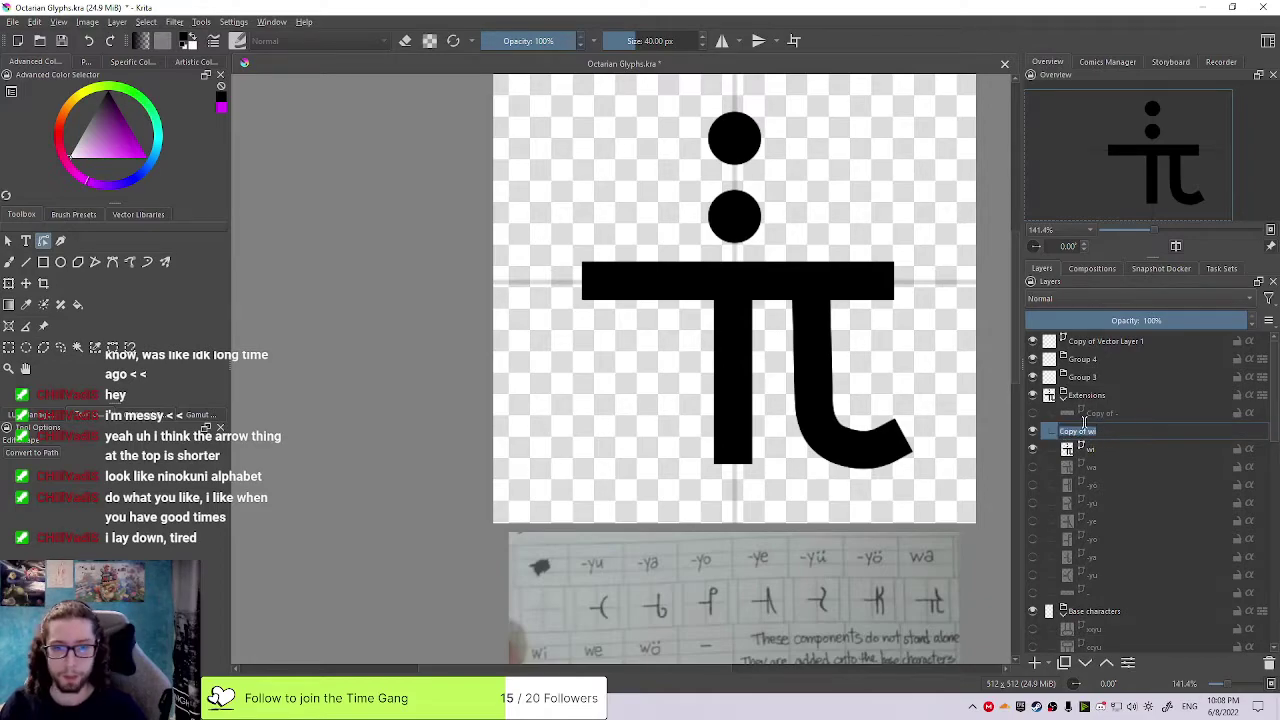
drag(780, 440, 761, 380)
key(1)
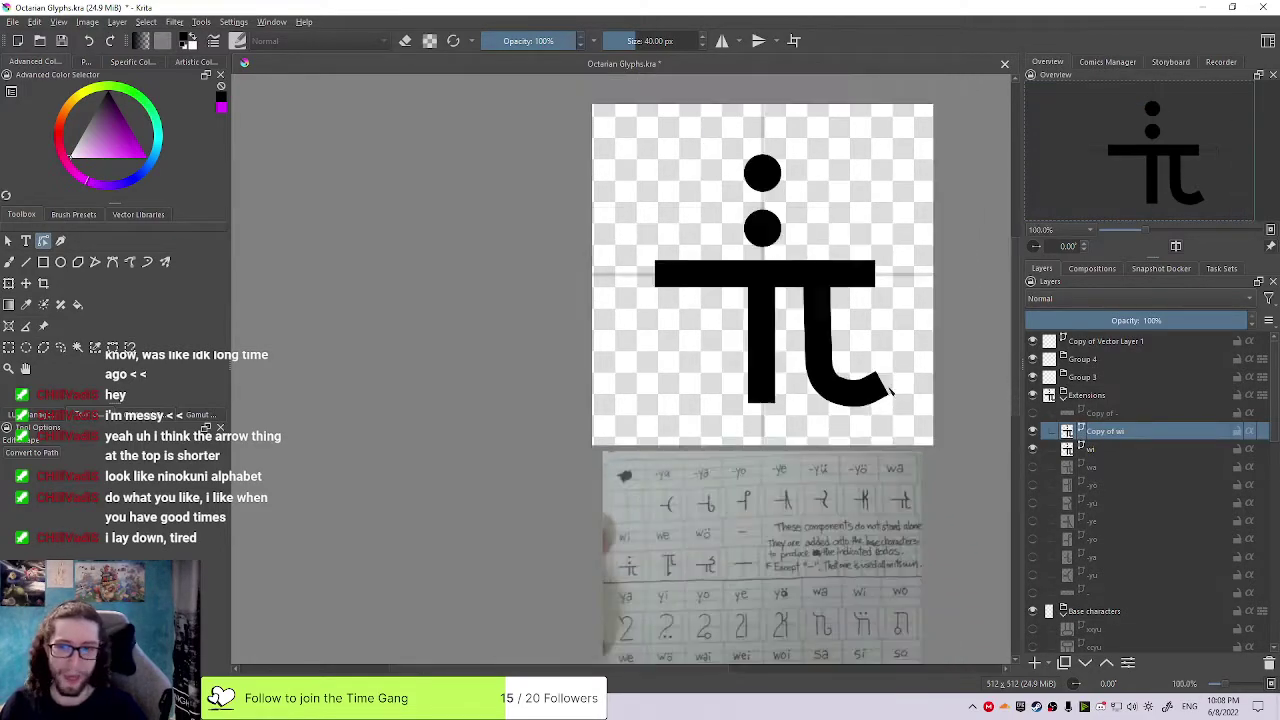
double_click(1118, 436)
text(wi)
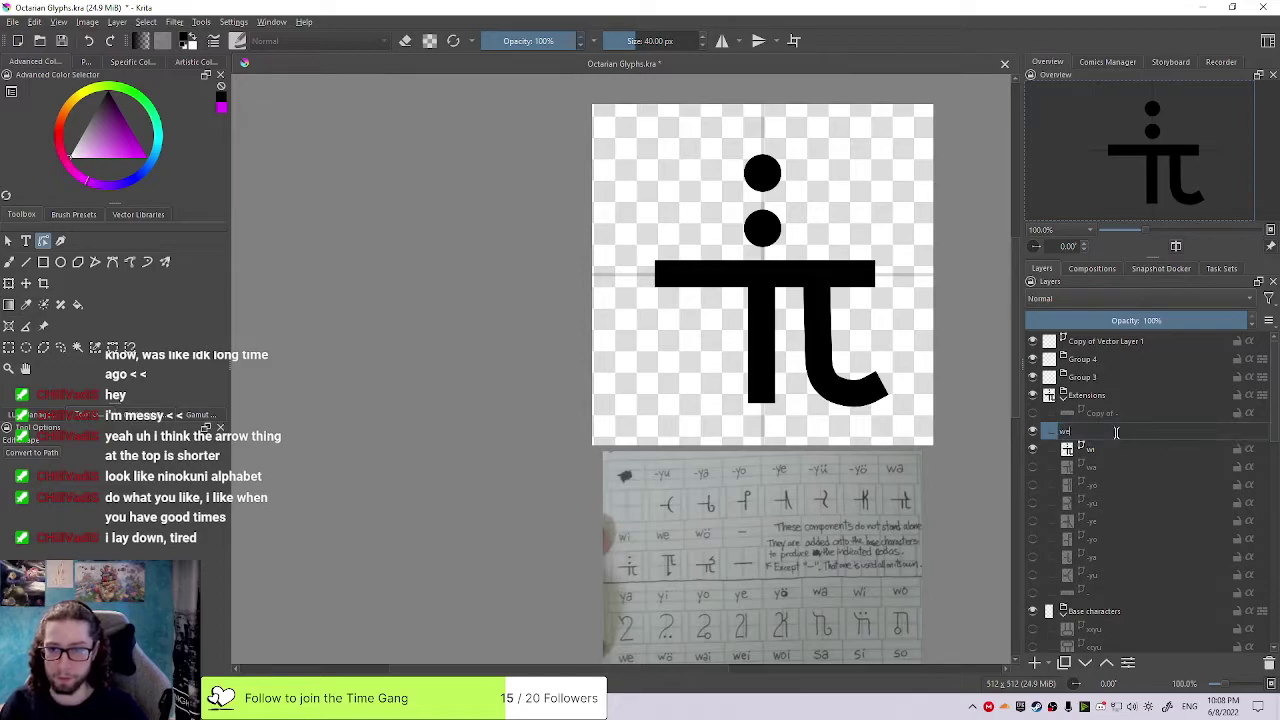
key(Return)
key(1)
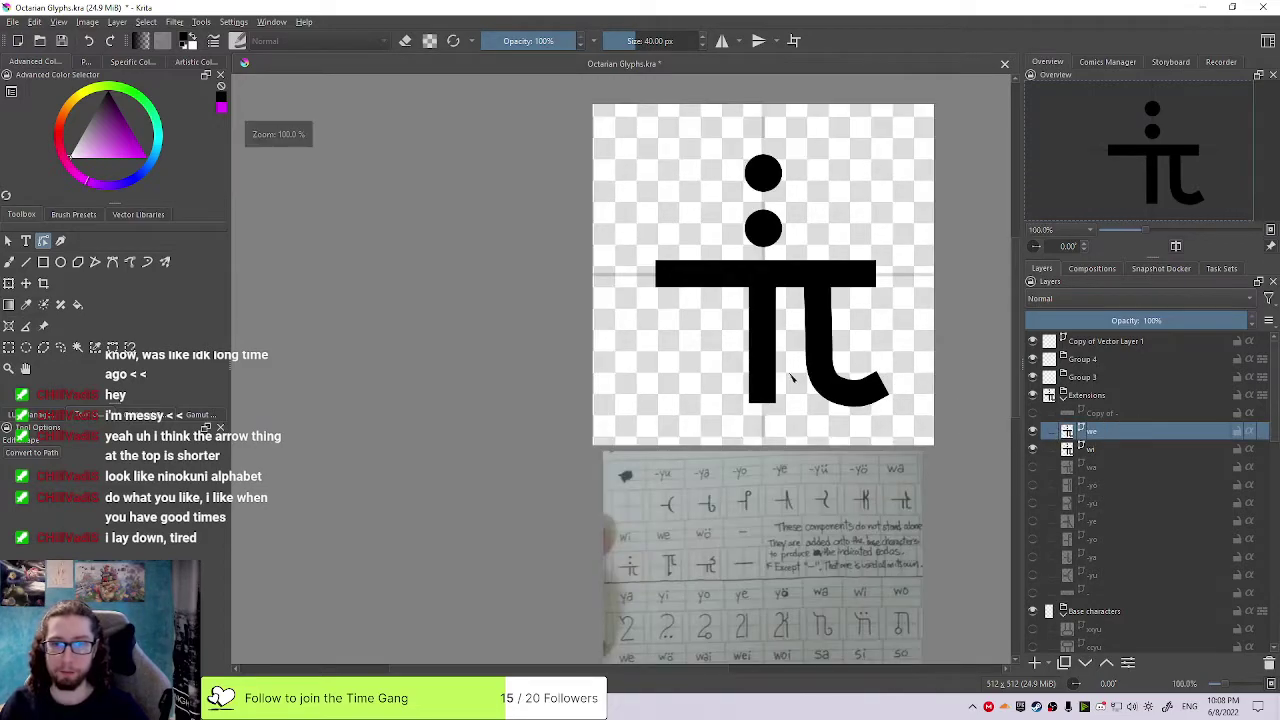
Delete the two dots from the we layer and centre its horizontal bar on the vertical guide
drag(791, 377, 769, 414)
scroll(815, 384, up, 1)
click(714, 320)
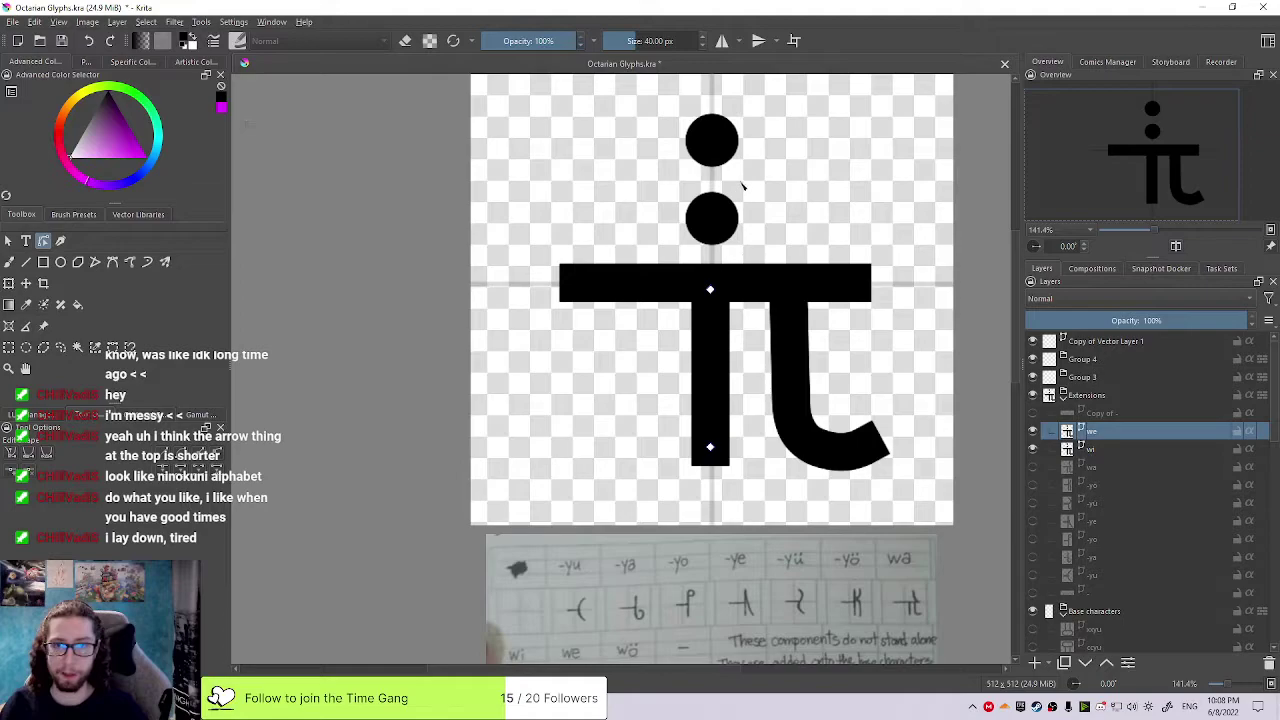
drag(767, 118, 643, 238)
click(777, 266)
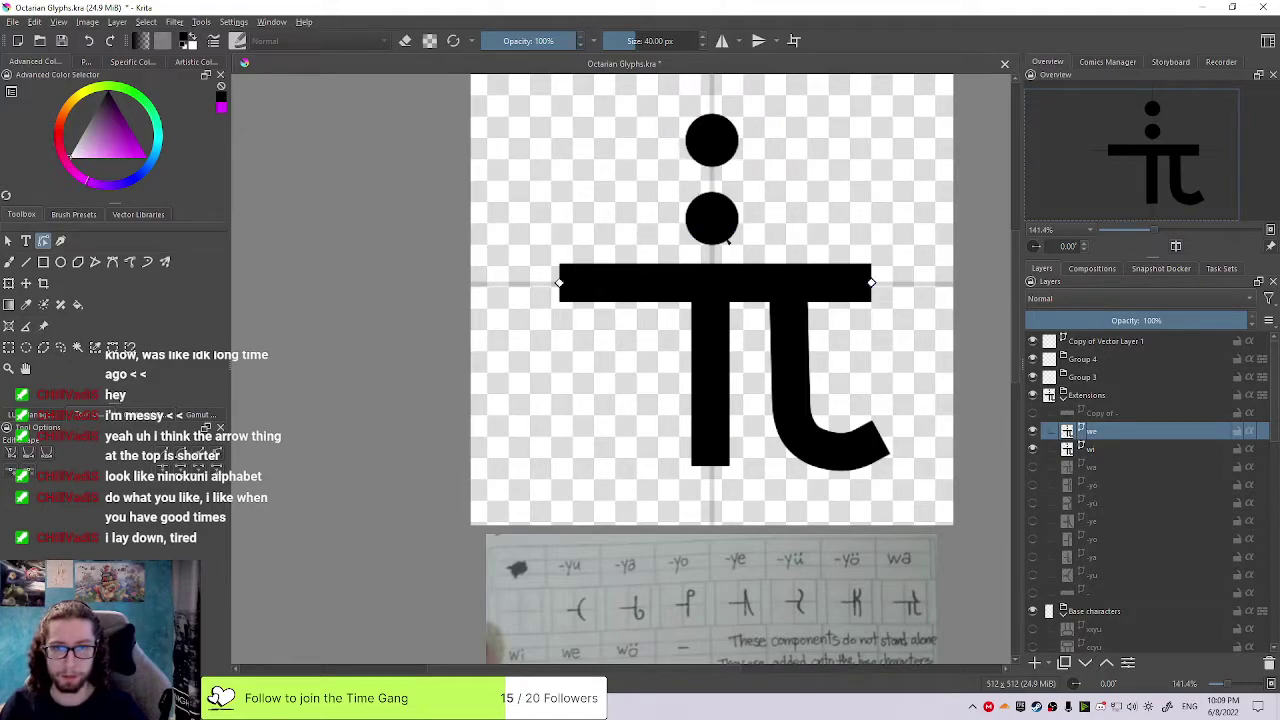
click(8, 241)
drag(766, 114, 649, 239)
click(910, 257)
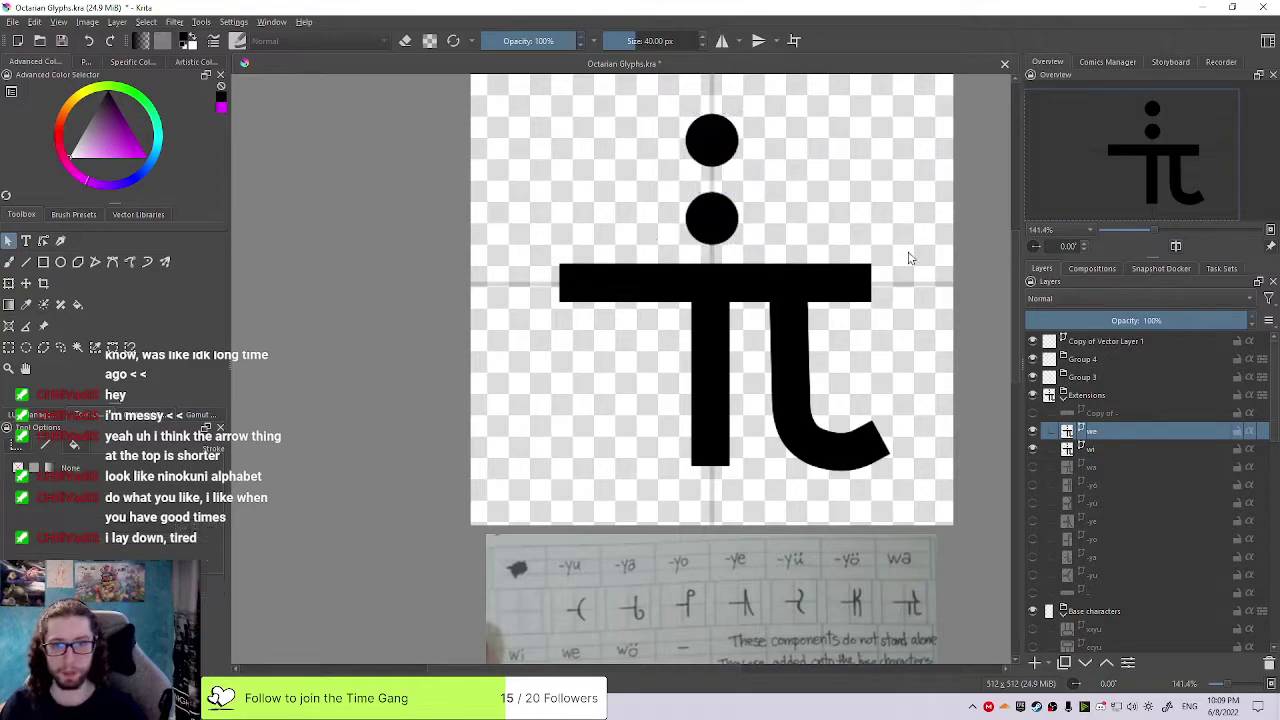
drag(757, 128, 632, 252)
drag(751, 106, 669, 208)
key(ctrl+v)
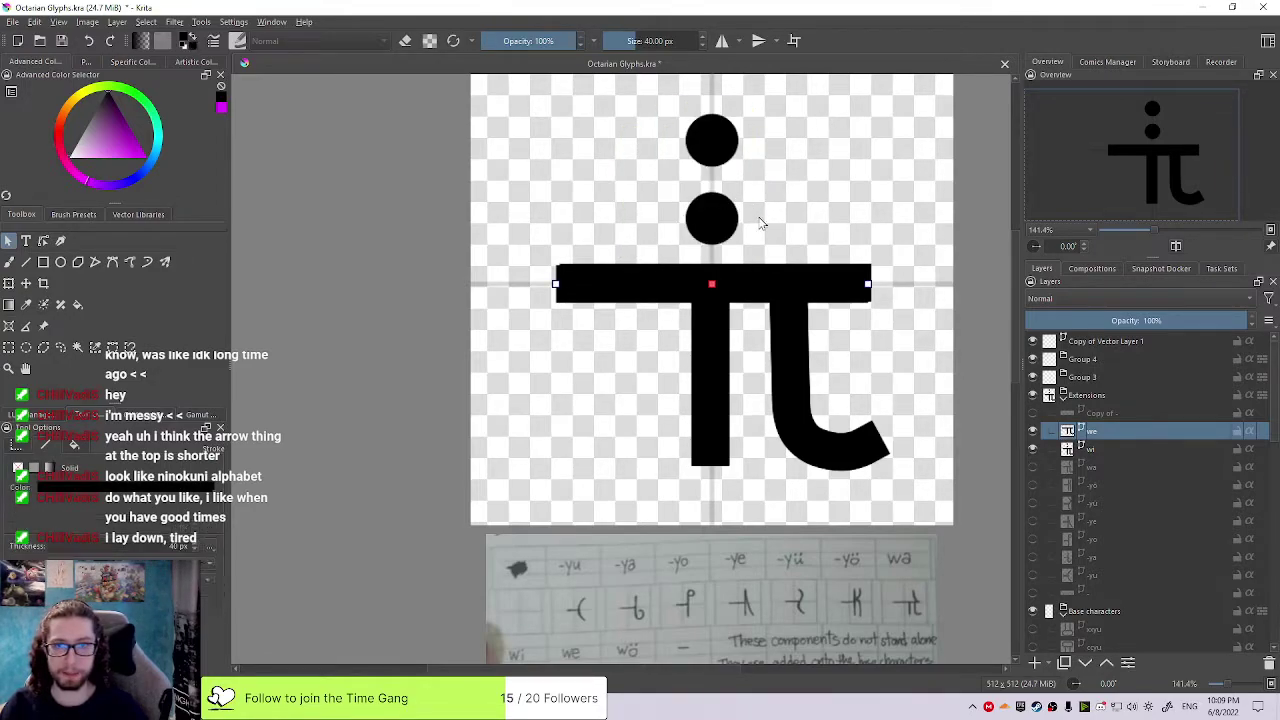
Try to select the two dots above the horizontal bar while the we layer is active
click(710, 326)
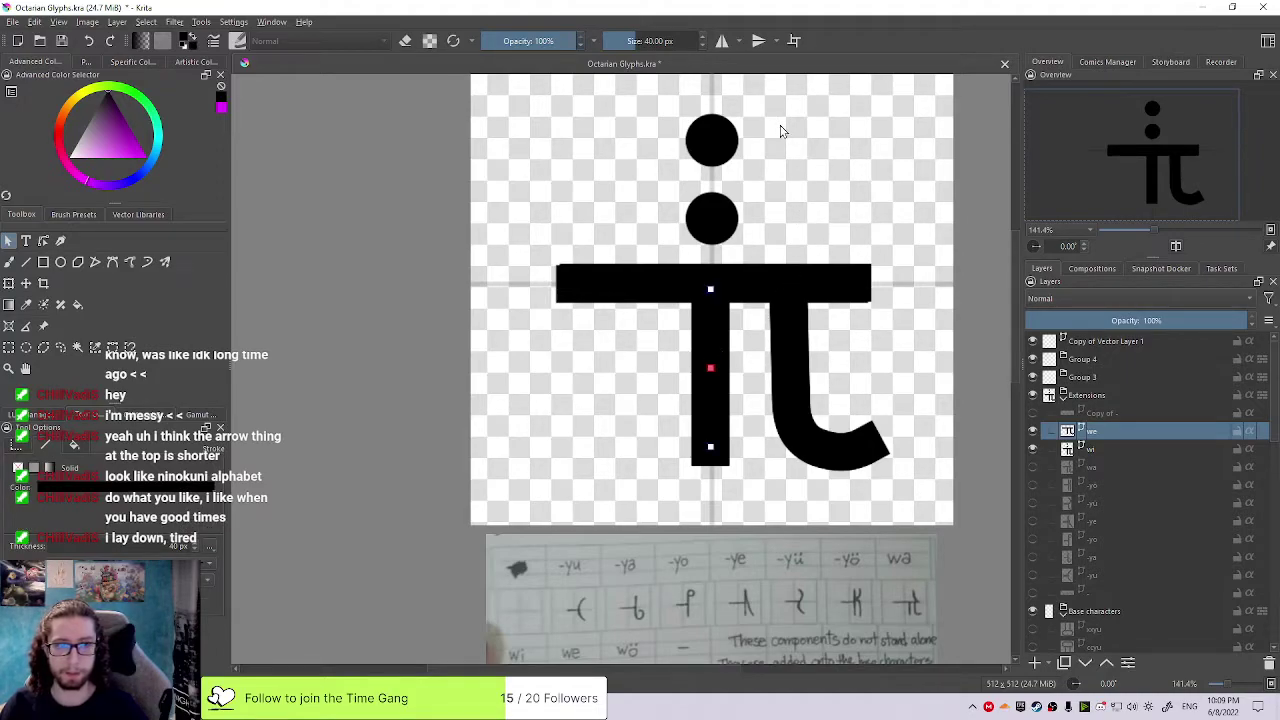
drag(812, 118, 617, 226)
click(1128, 412)
click(1120, 431)
drag(780, 112, 651, 240)
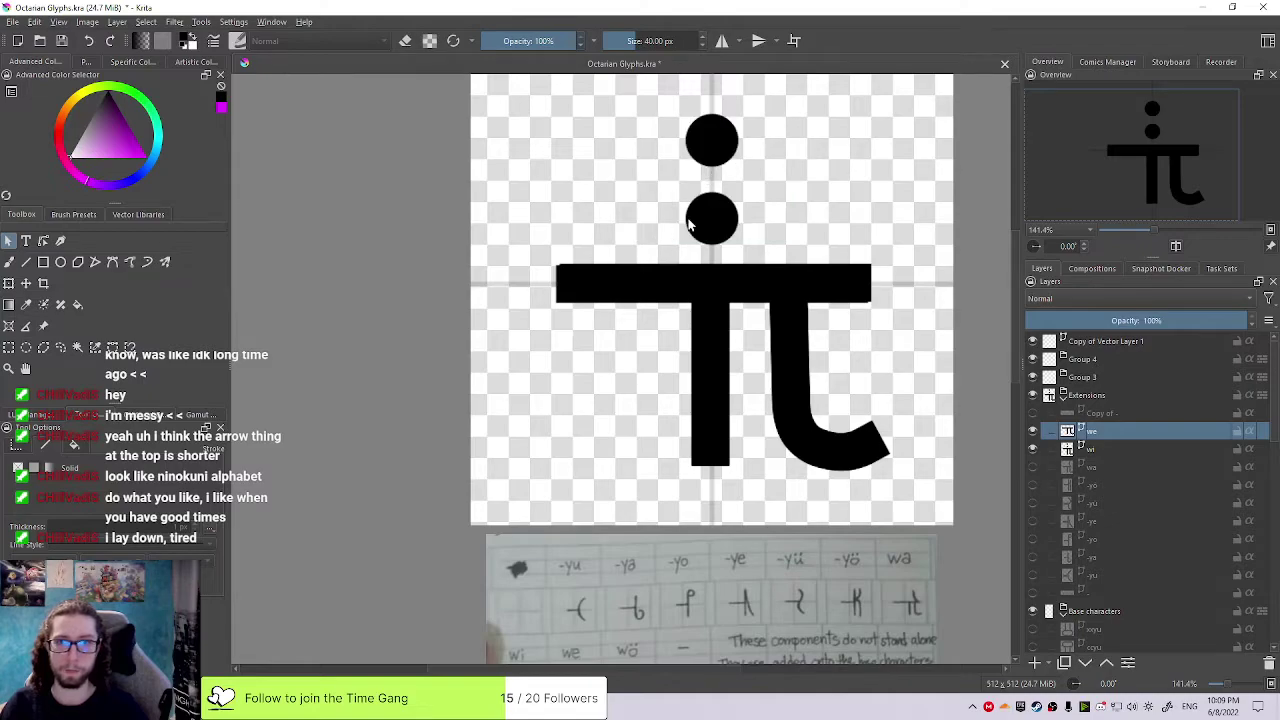
click(696, 219)
click(717, 222)
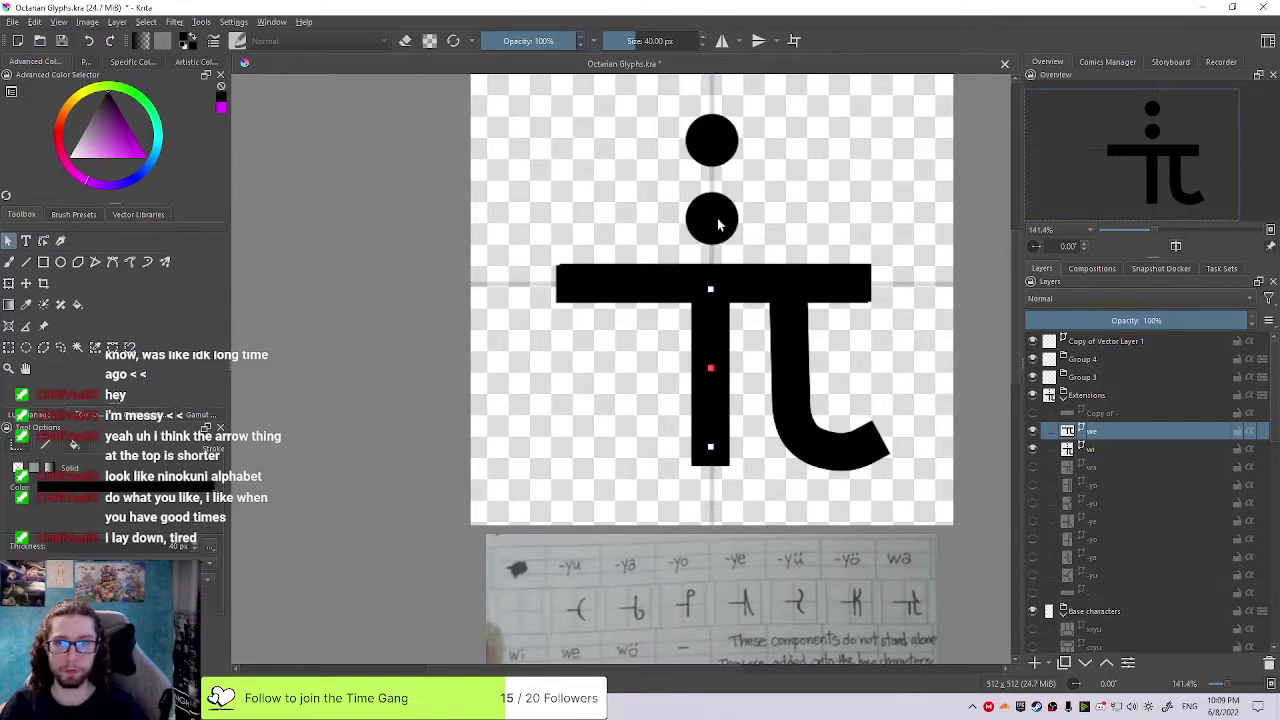
click(712, 137)
Hide the wi layer and move the whole we glyph up until its strokes end just below the horizontal guide
click(1033, 449)
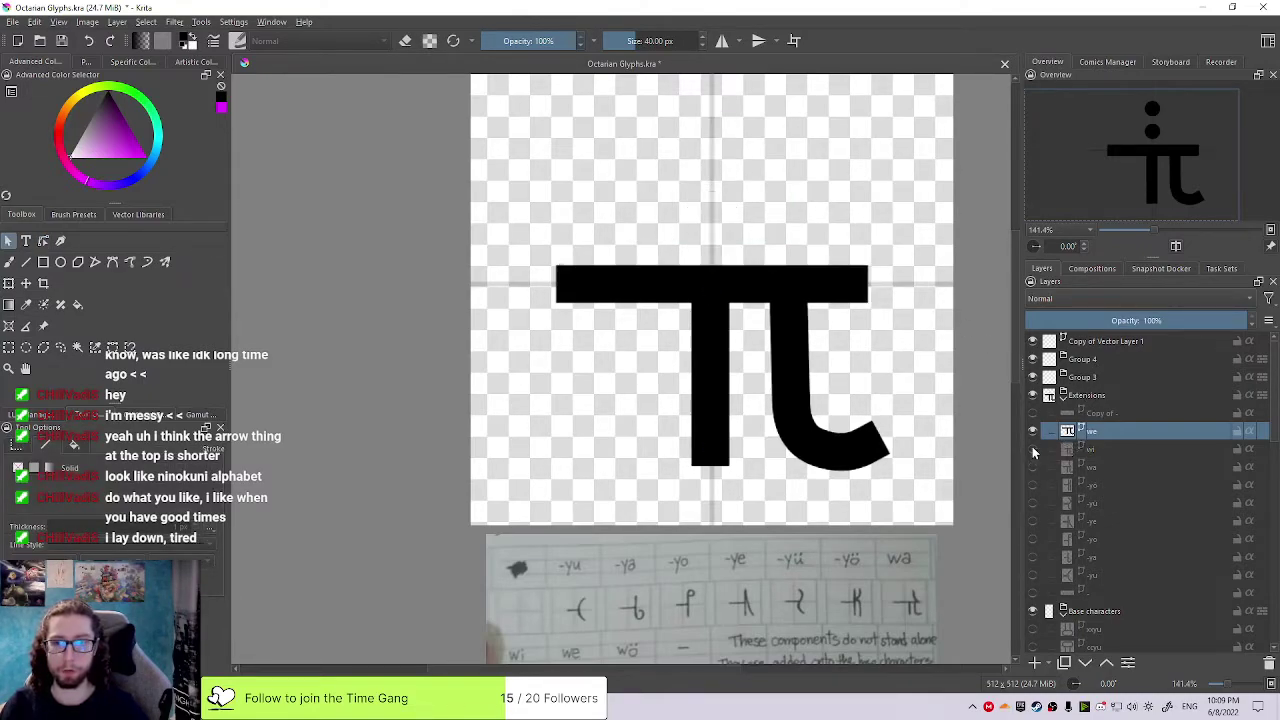
drag(943, 194, 503, 491)
drag(744, 337, 733, 174)
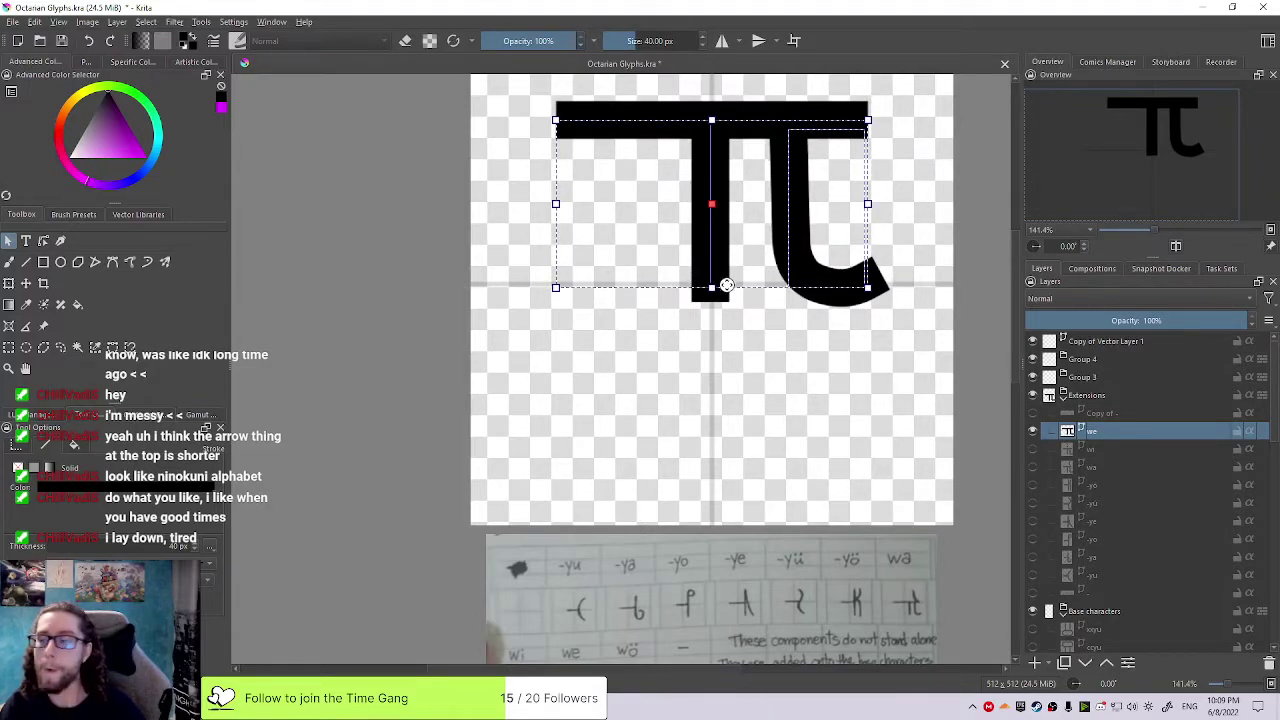
click(805, 351)
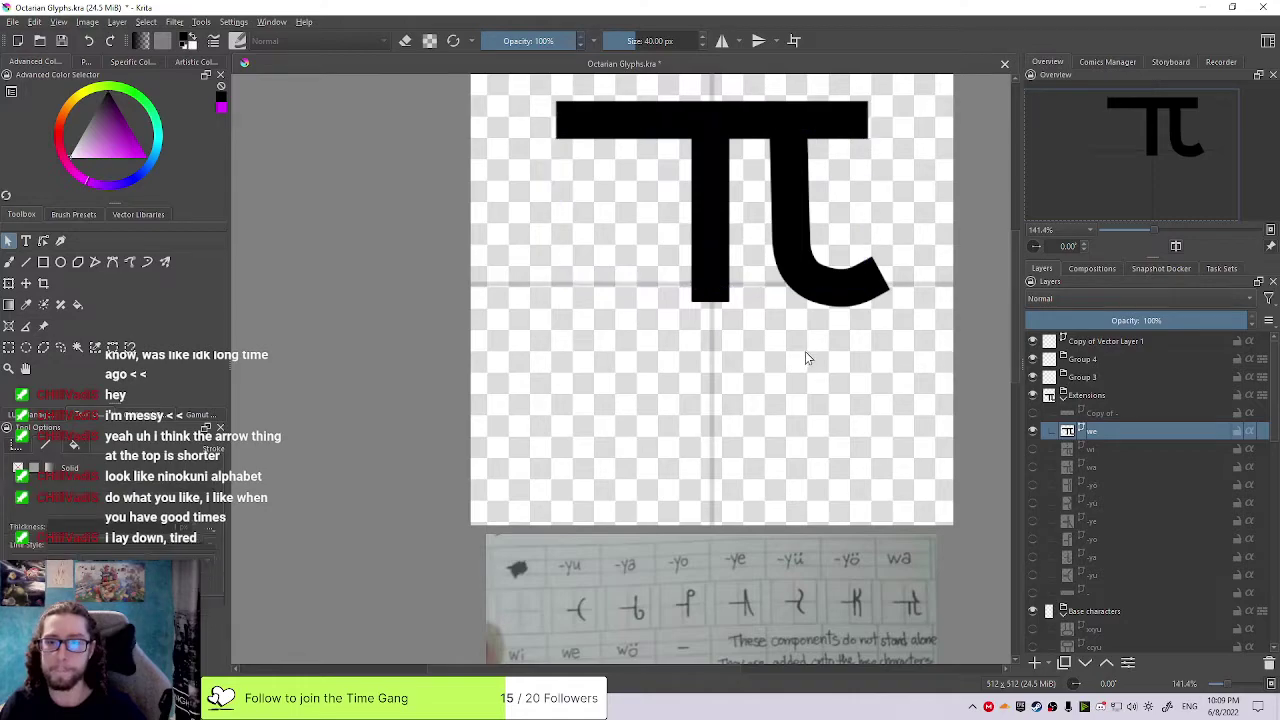
Undo all the we and wi edits, including the wi layer itself, back to the wa layer
key(ctrl+z)
key(ctrl+z)
key(ctrl+z)
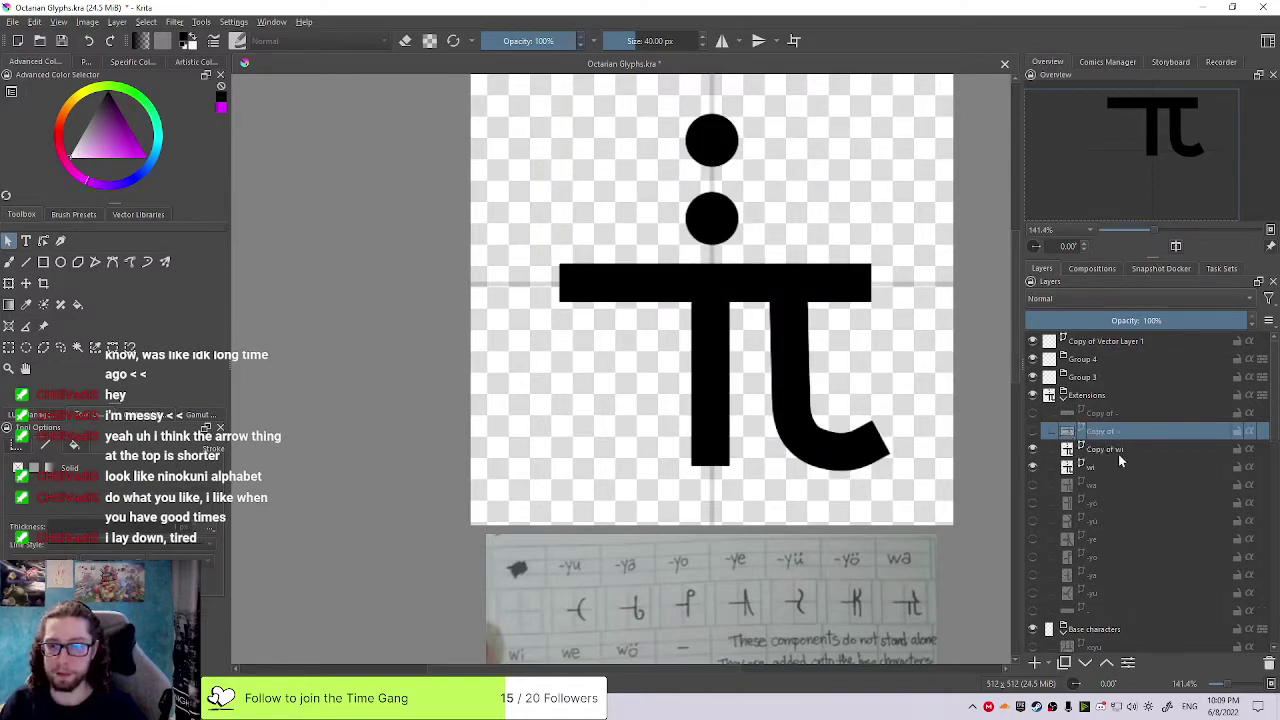
click(1118, 452)
key(ctrl+z)
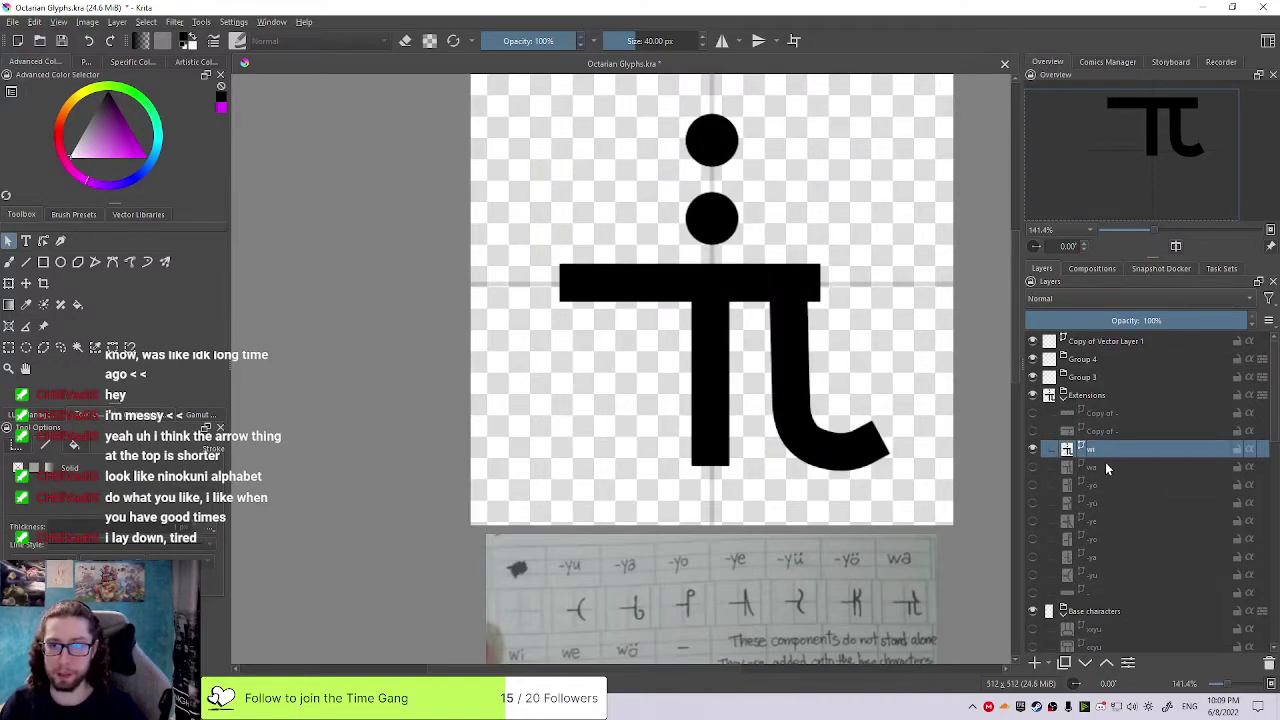
key(ctrl+z)
key(ctrl+z)
key(ctrl+z)
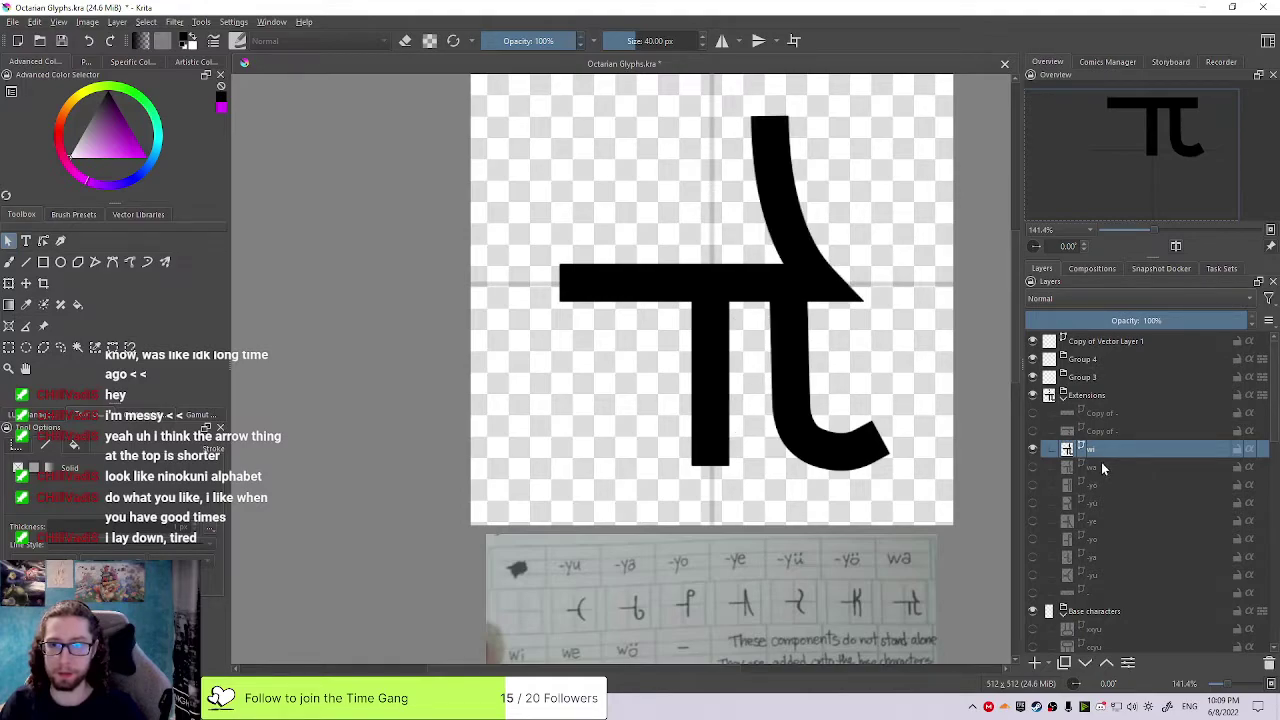
key(ctrl+z)
key(ctrl+z)
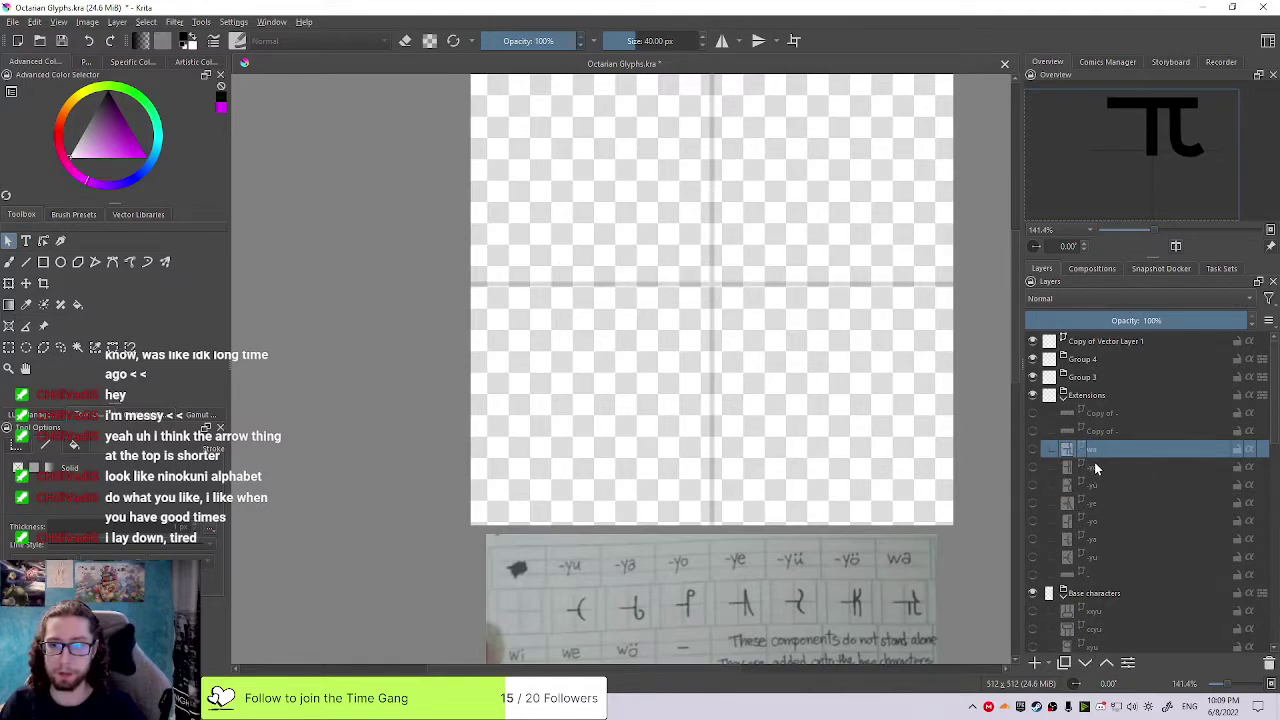
Show the wa layer and select its hooked right stroke for node editing
click(1033, 449)
click(806, 446)
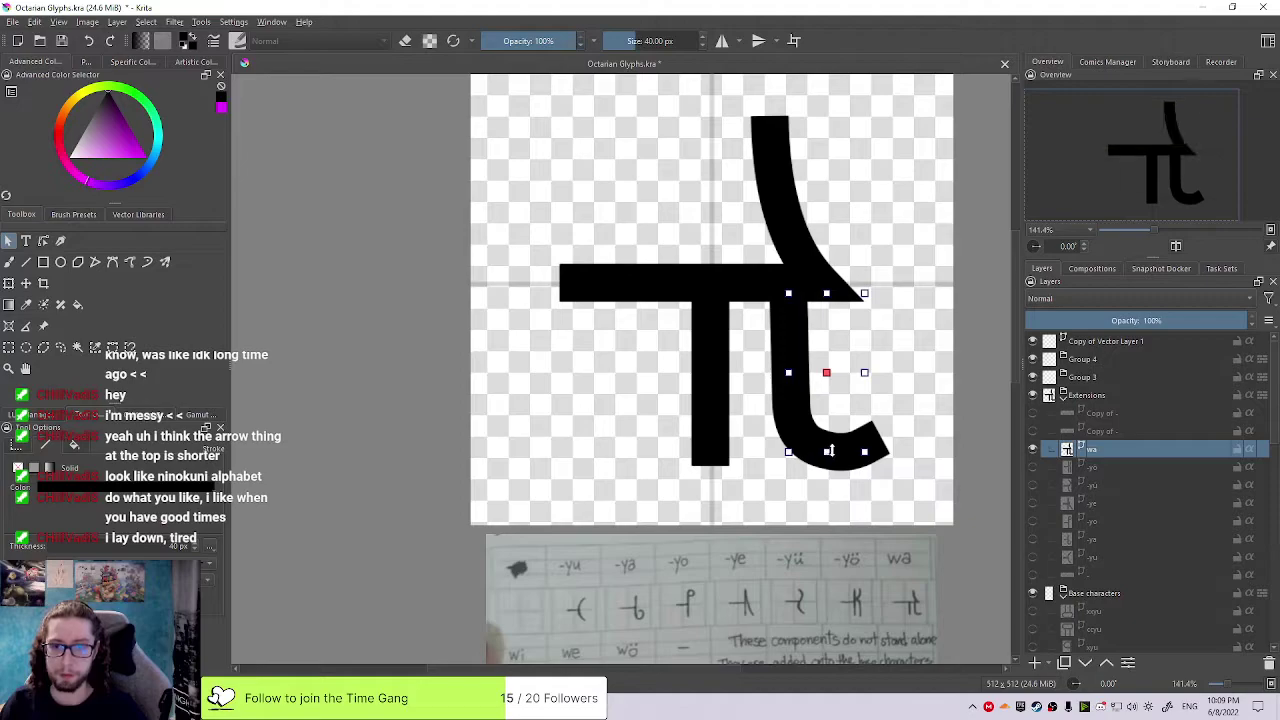
click(44, 243)
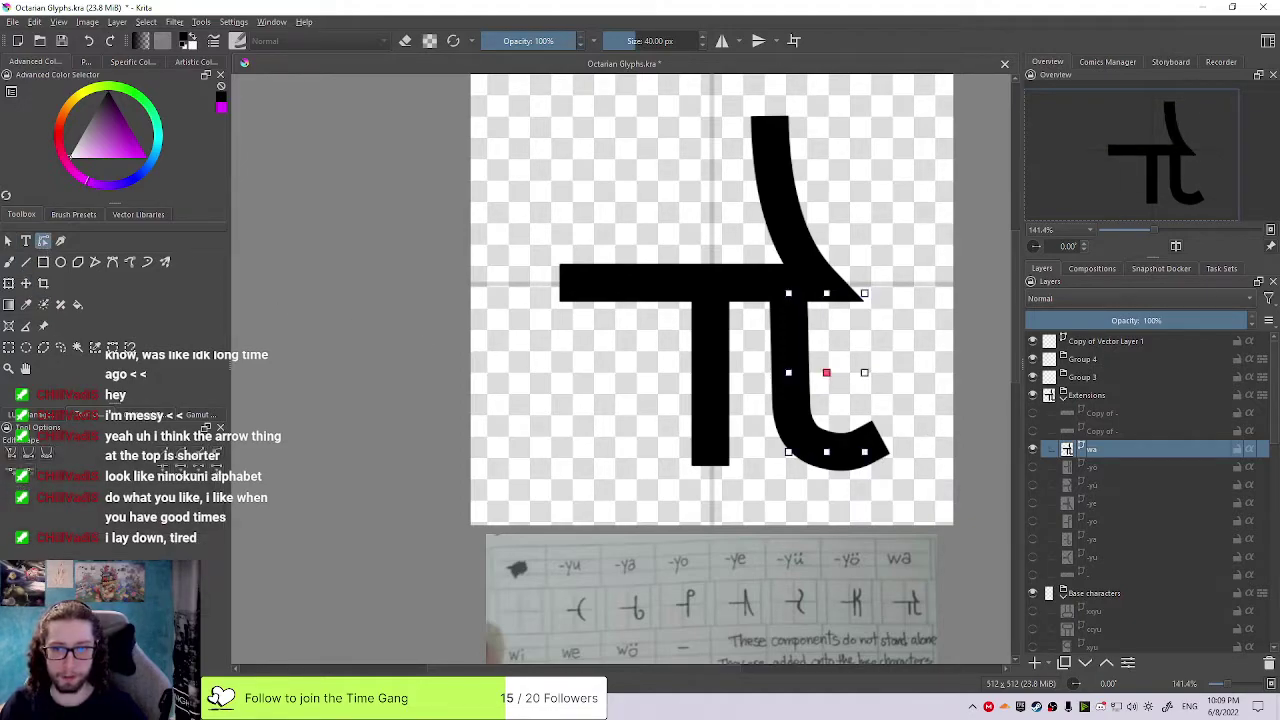
click(8, 241)
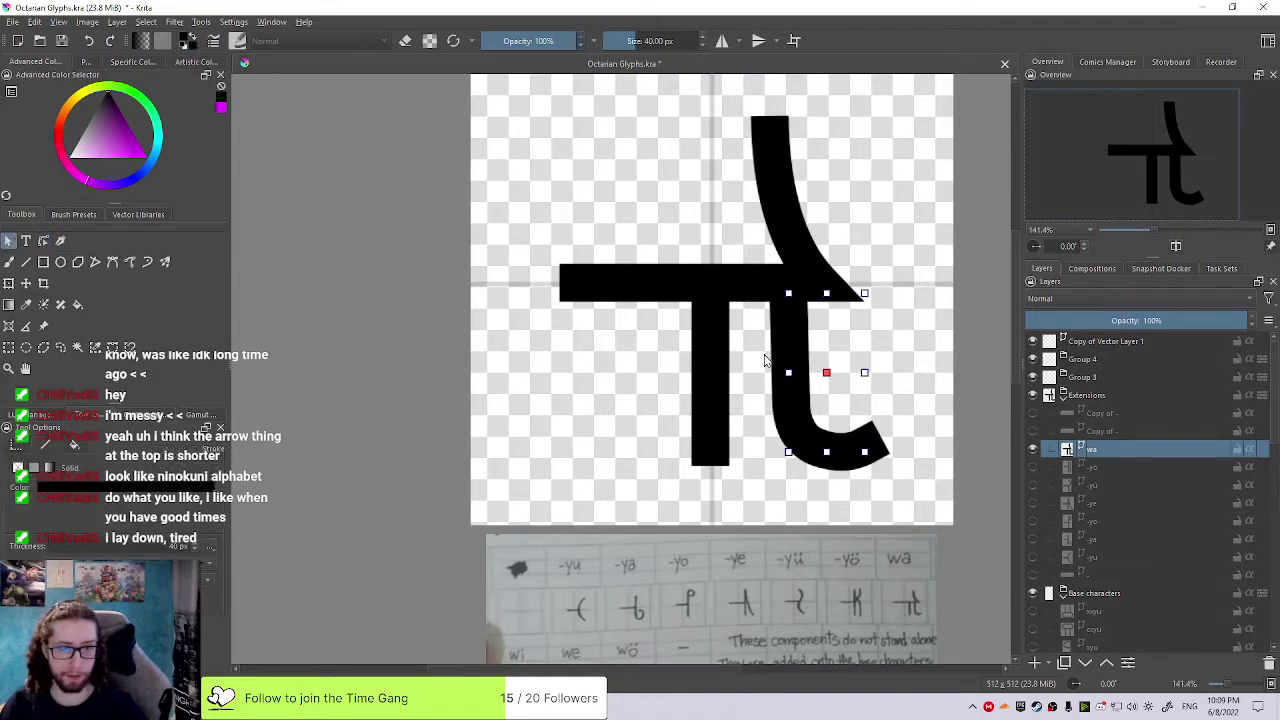
click(720, 375)
click(655, 283)
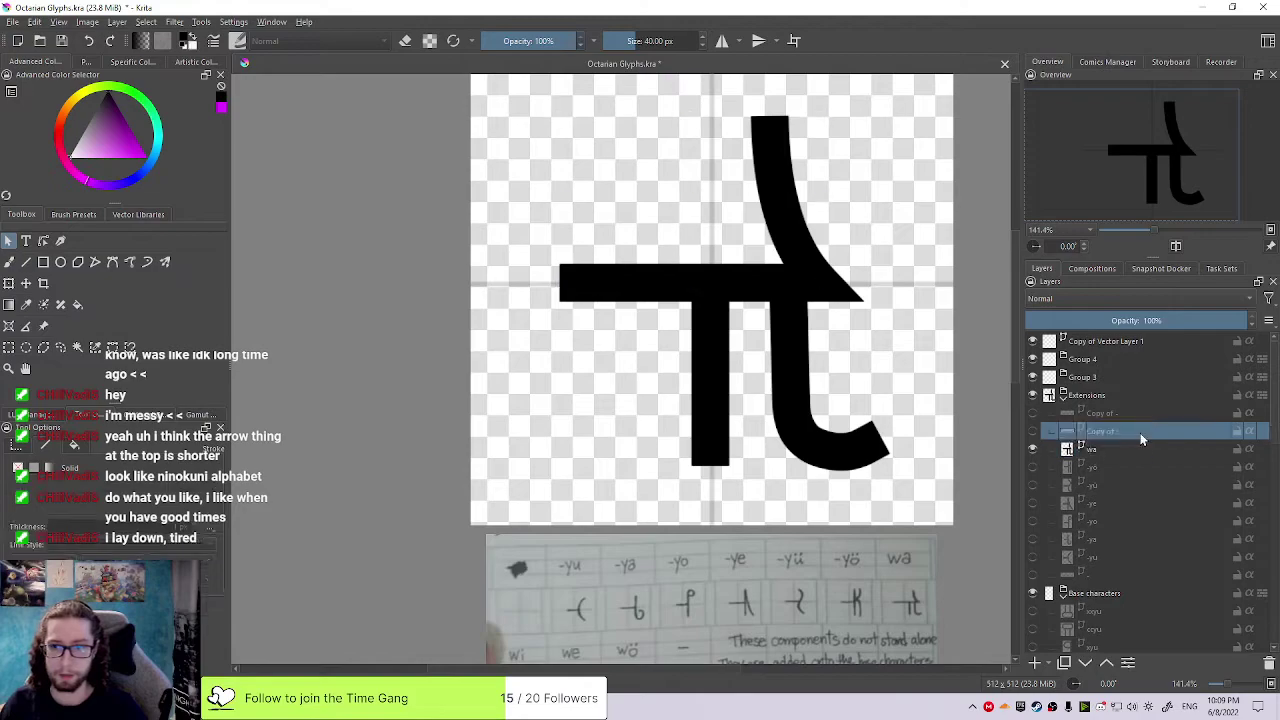
click(45, 241)
click(790, 380)
click(864, 446)
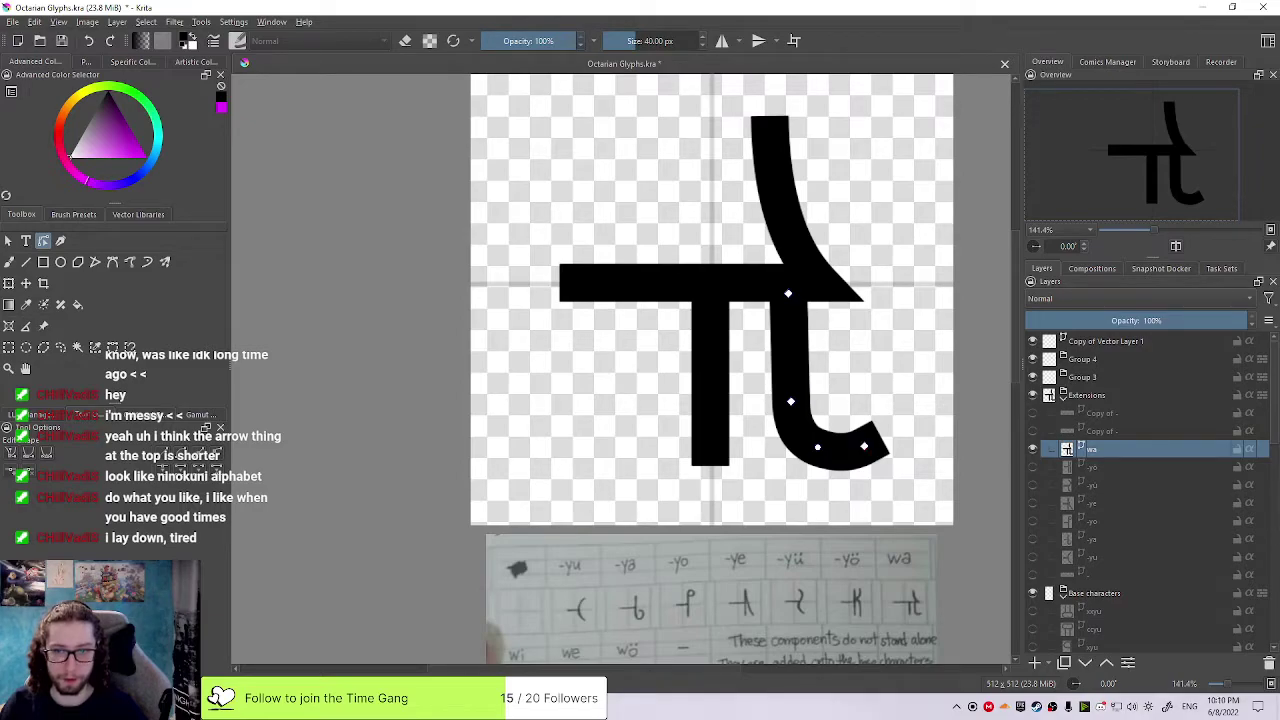
scroll(860, 410, up, 3)
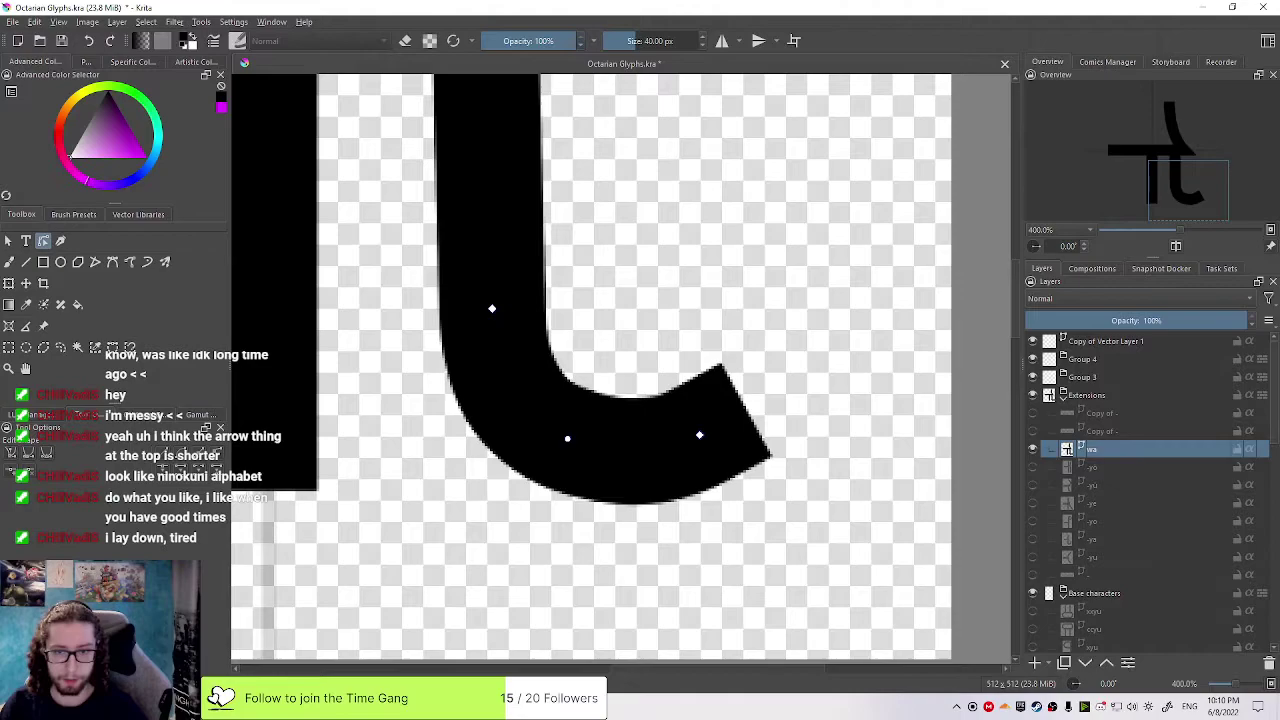
scroll(625, 350, down, 1)
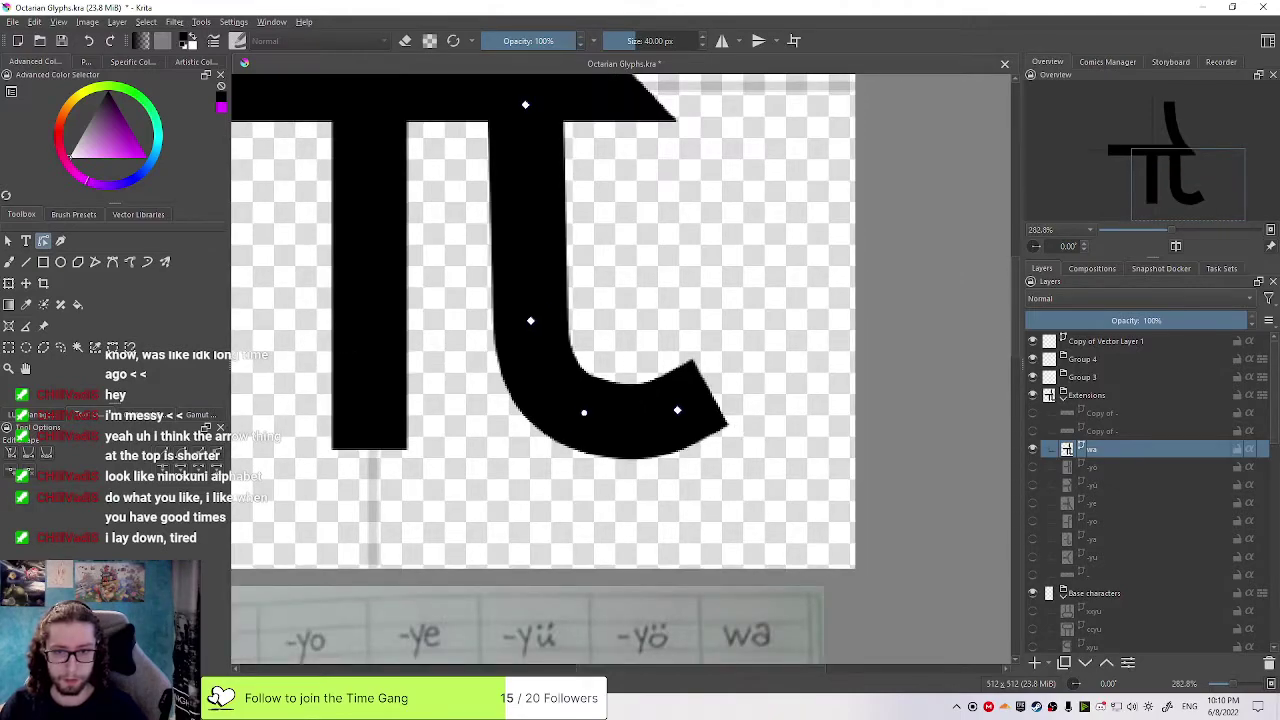
Reshape the hook by lowering its end node, adjusting the bend node and its handles, and shortening the tail until it runs nearly horizontal
drag(677, 410, 672, 430)
click(584, 412)
drag(584, 413, 529, 374)
click(527, 368)
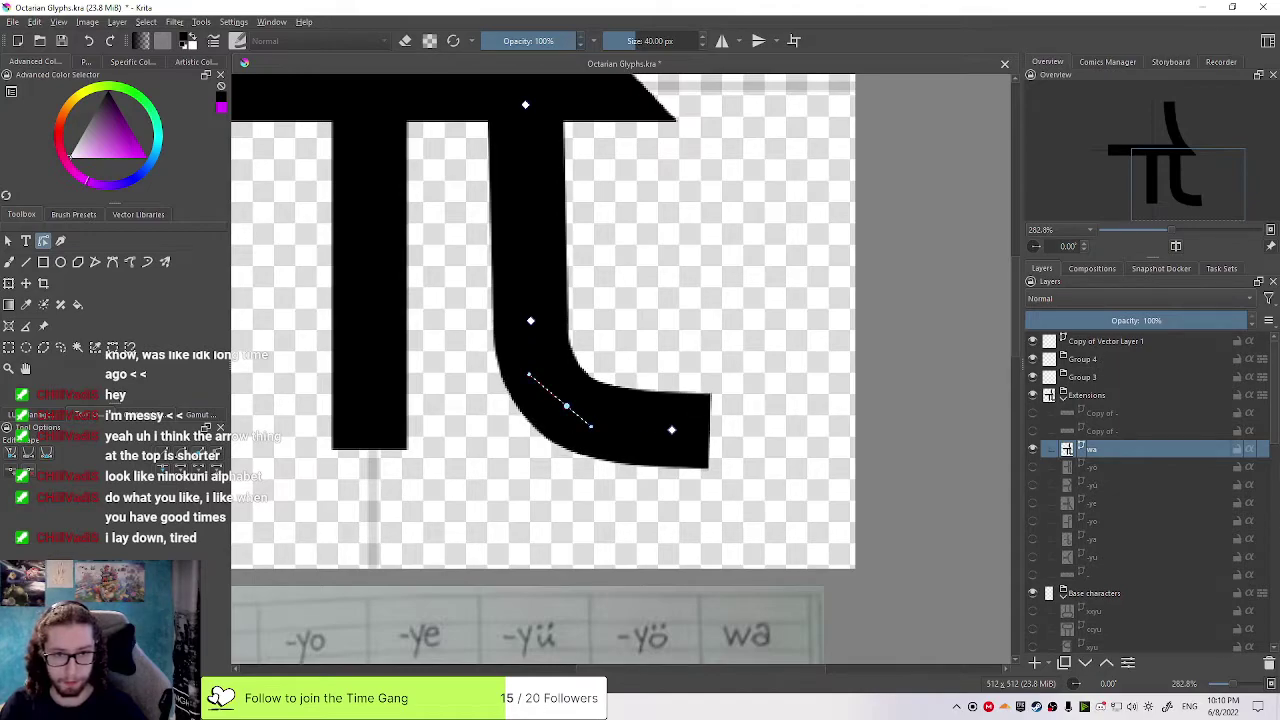
drag(591, 427, 592, 430)
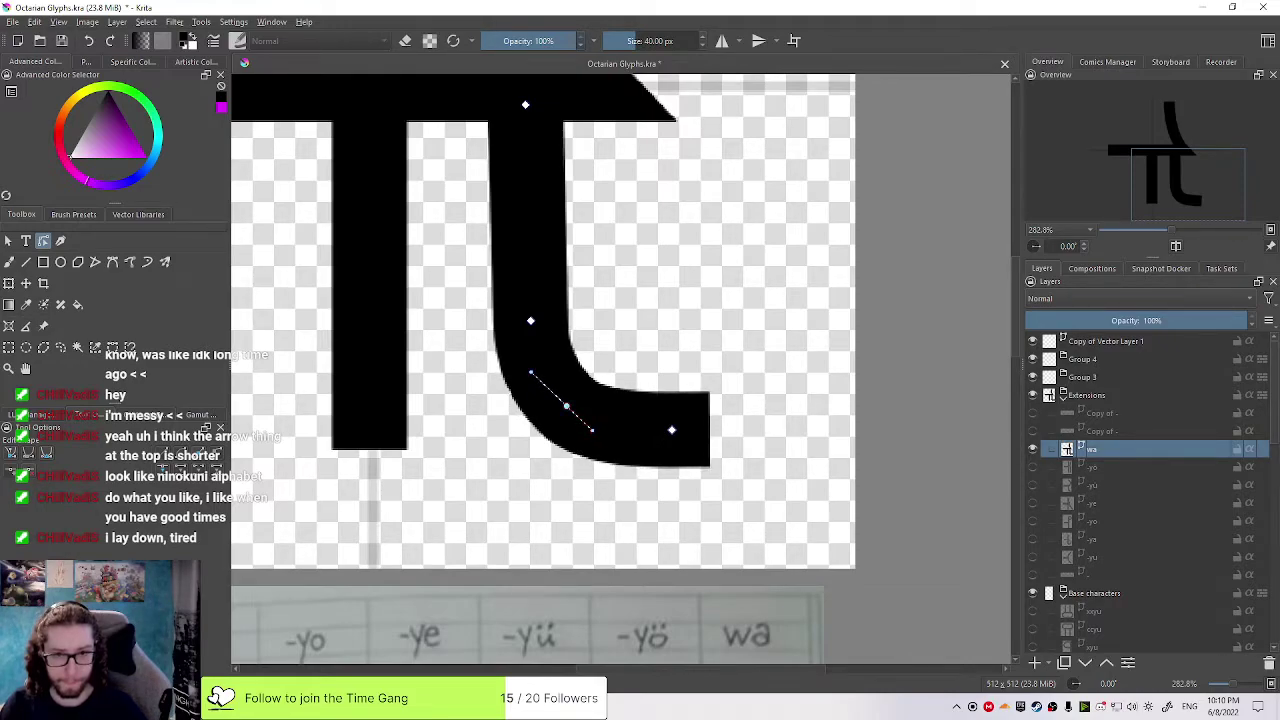
key(Escape)
drag(671, 430, 659, 427)
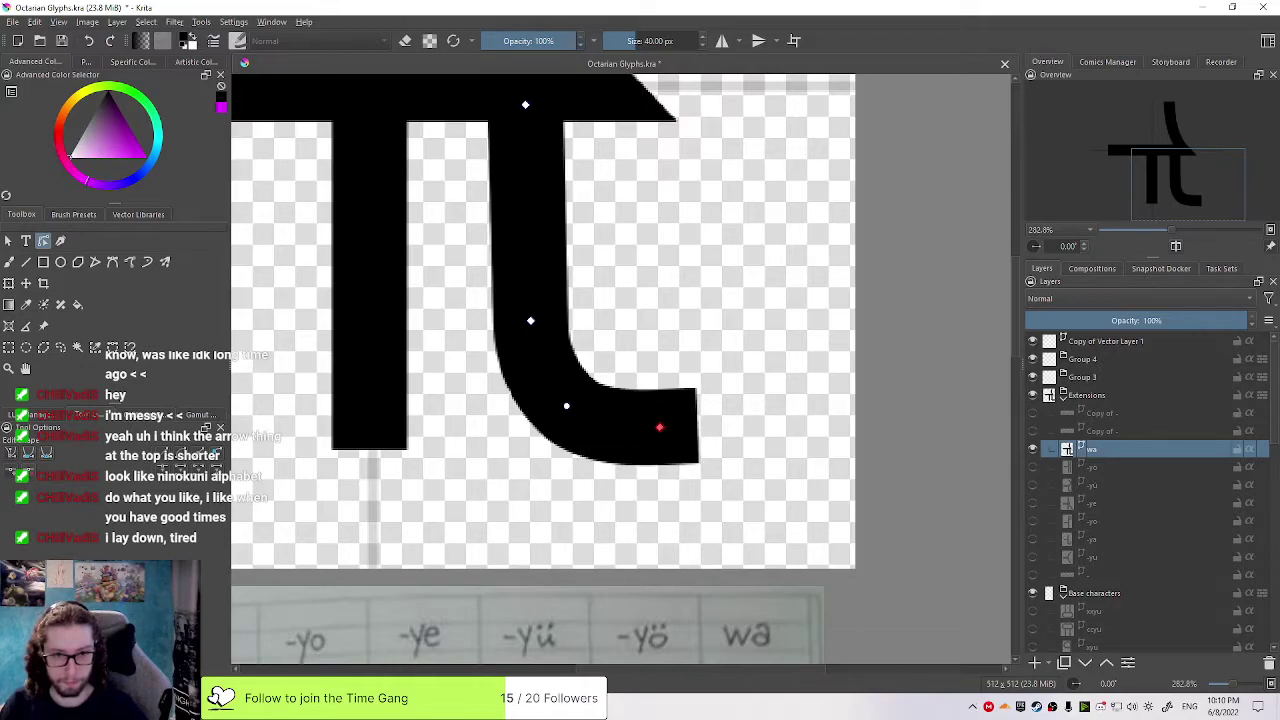
Raise the hooked stroke's three lower nodes together slightly and align the bend under the top node so the stem runs vertical
scroll(740, 450, down, 2)
drag(737, 457, 618, 373)
drag(708, 432, 703, 424)
click(638, 371)
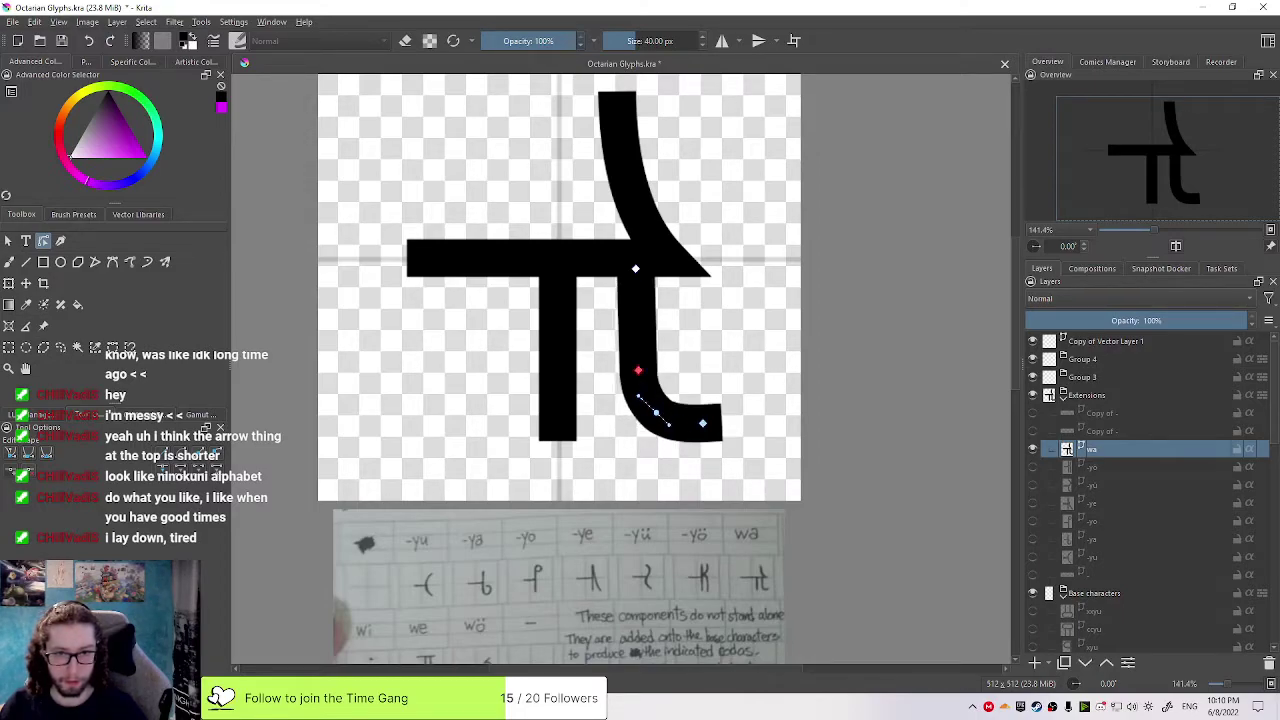
drag(638, 371, 637, 373)
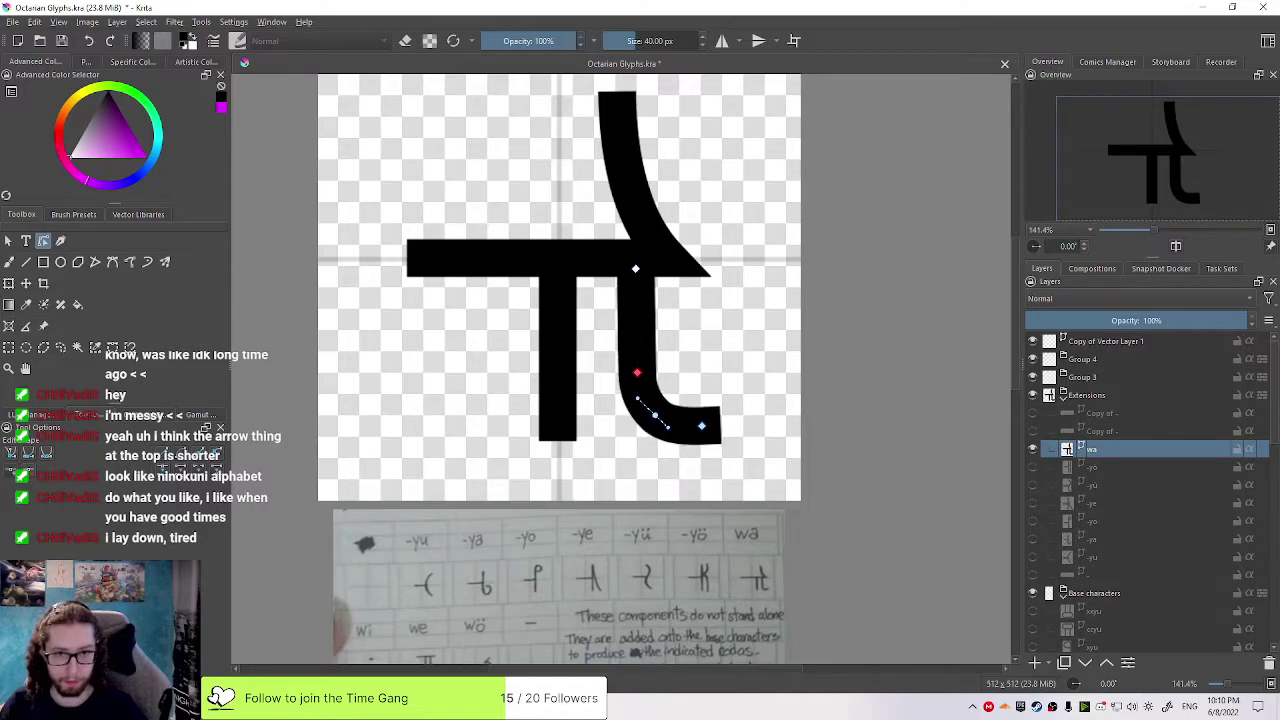
scroll(637, 371, up, 2)
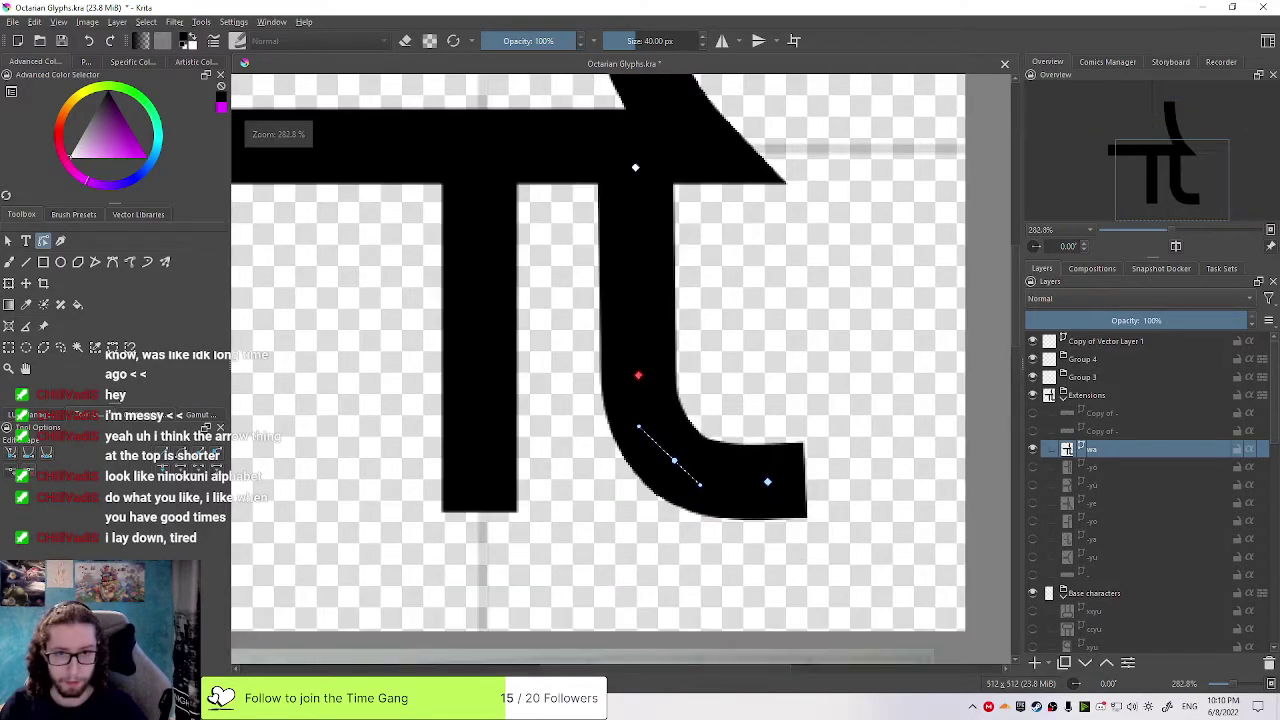
drag(637, 371, 688, 389)
click(689, 392)
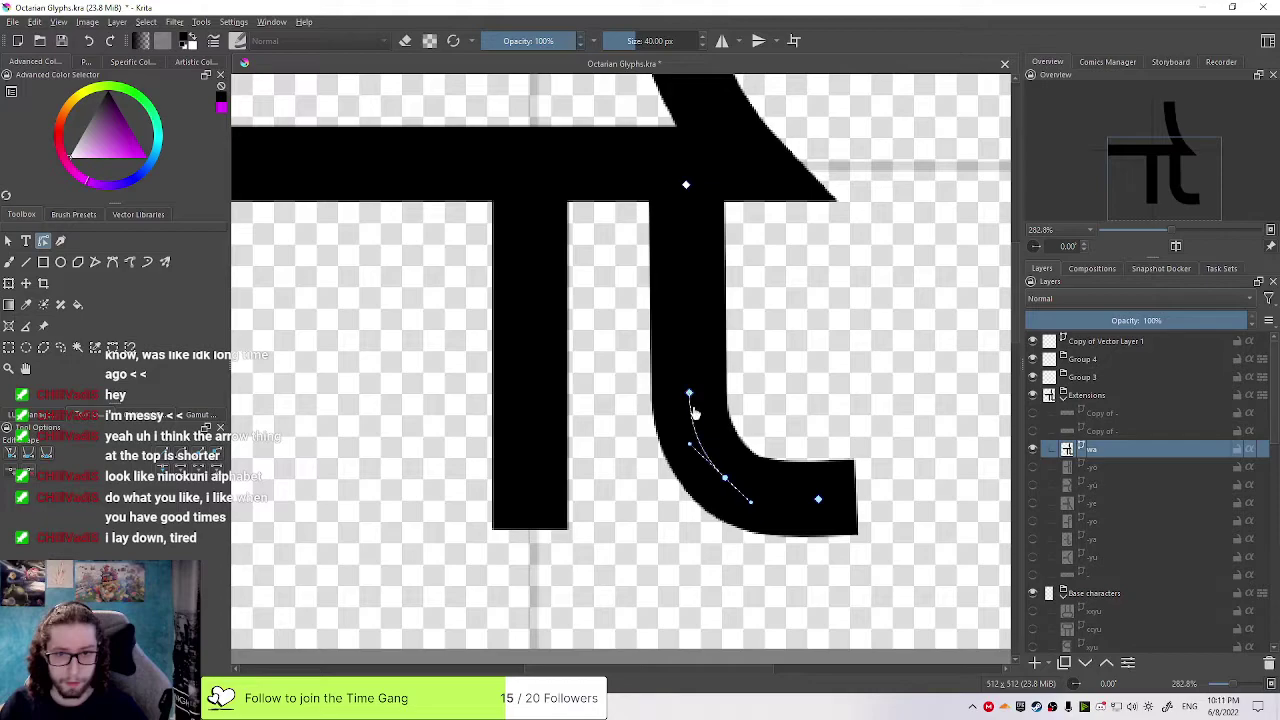
drag(689, 391, 688, 391)
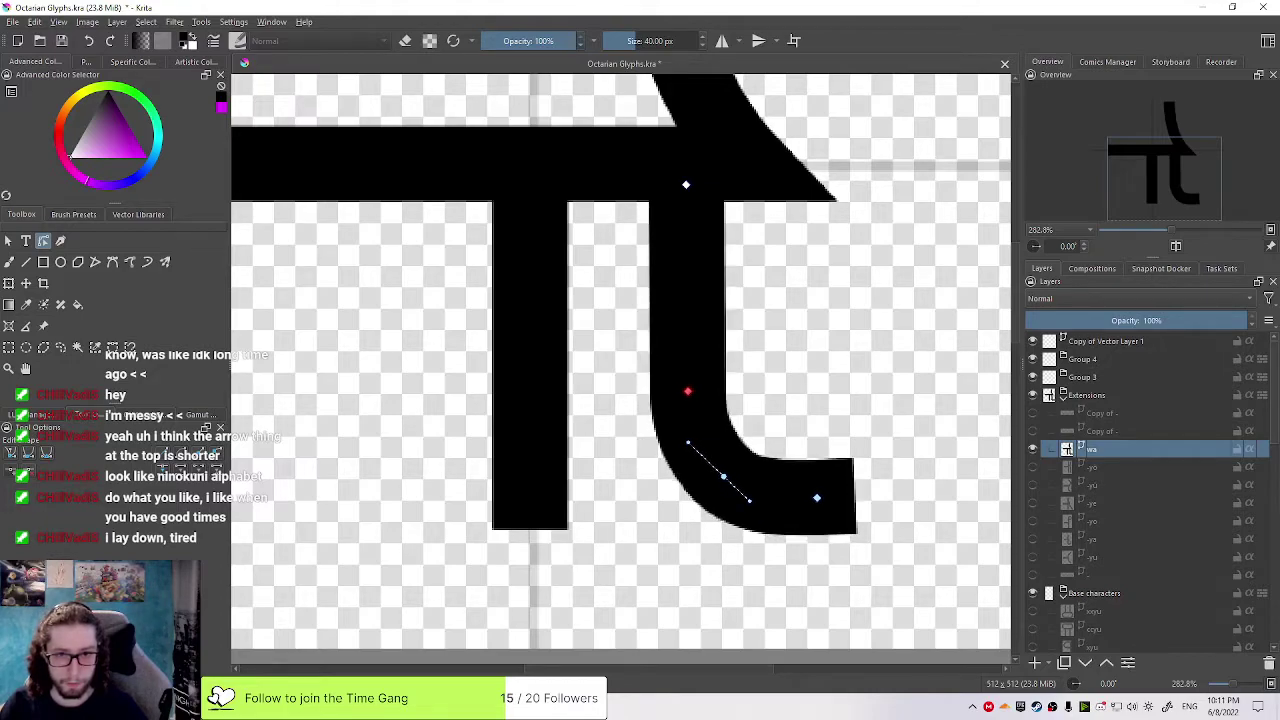
click(878, 460)
Try shifting the hooked stroke's top node slightly to the right and check the glyph at several zoom levels
scroll(880, 461, down, 2)
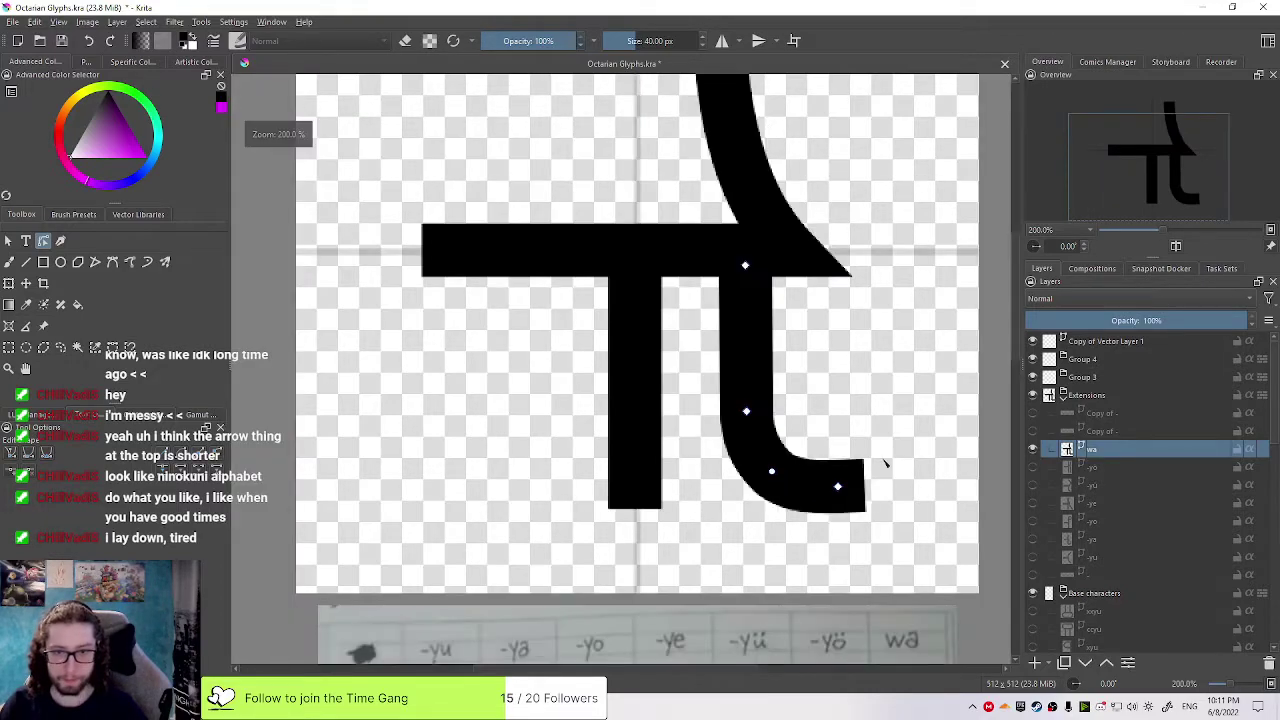
scroll(873, 459, down, 1)
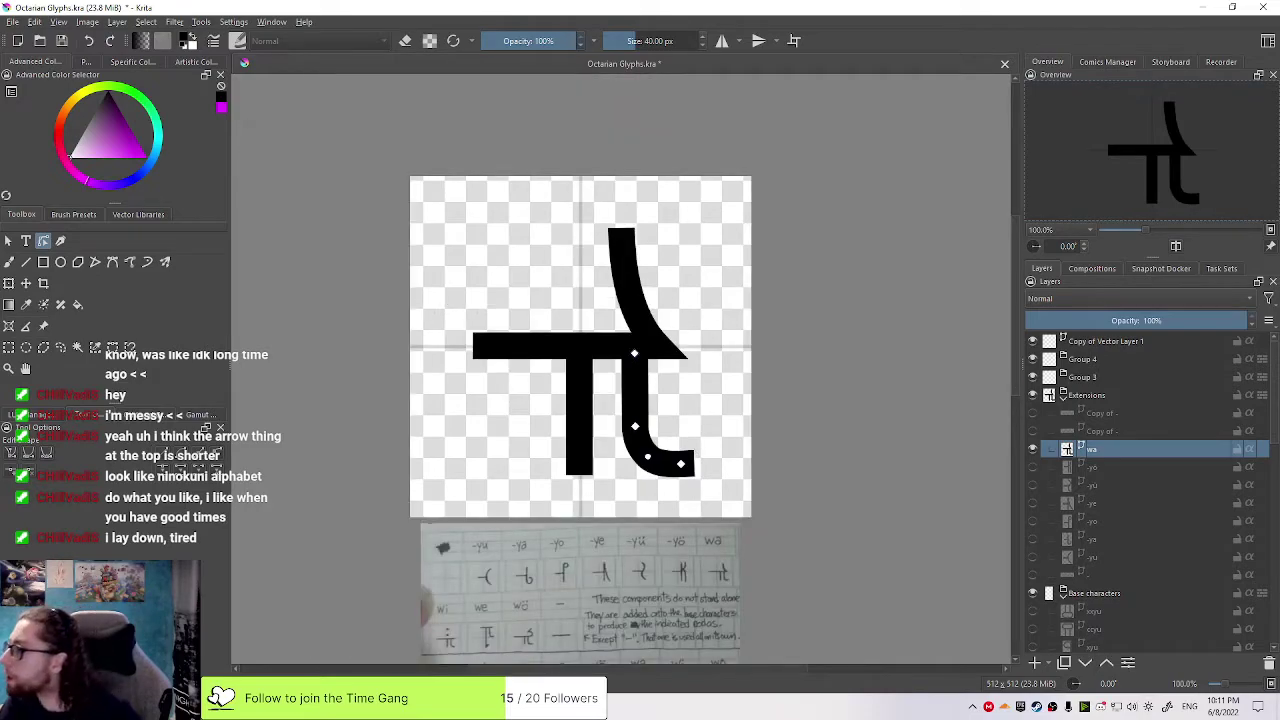
scroll(597, 285, up, 2)
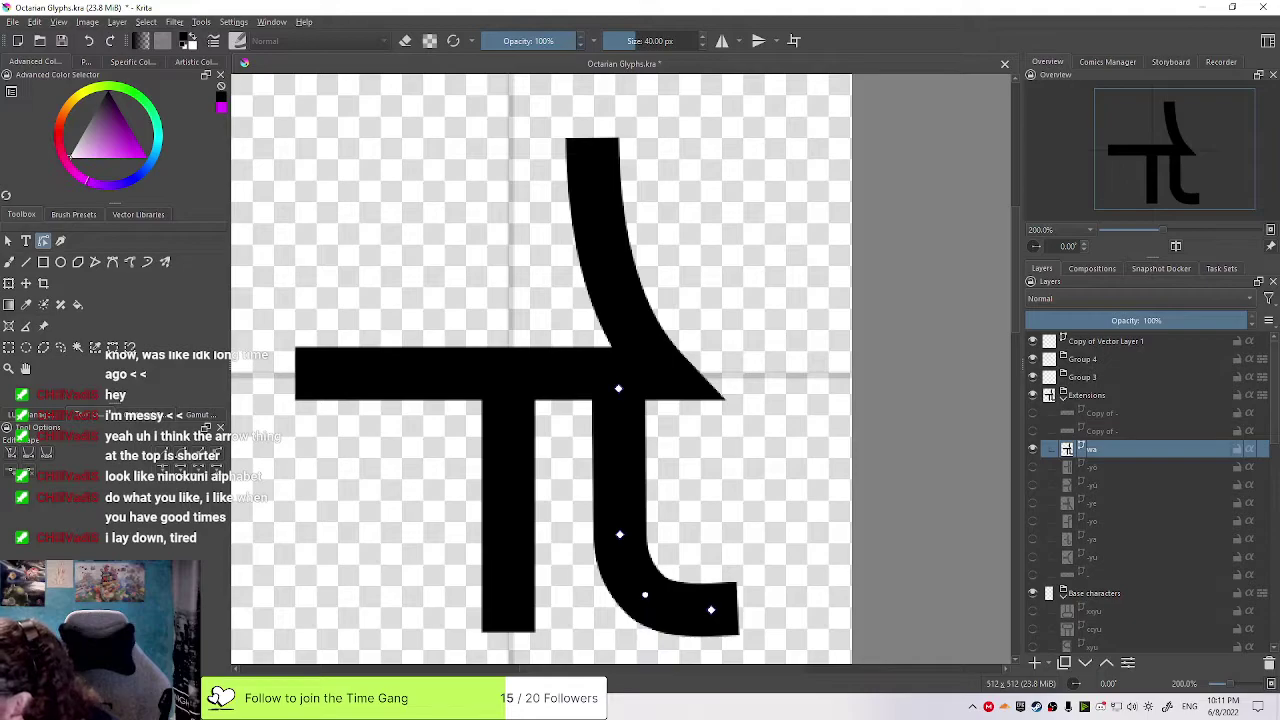
drag(682, 421, 666, 352)
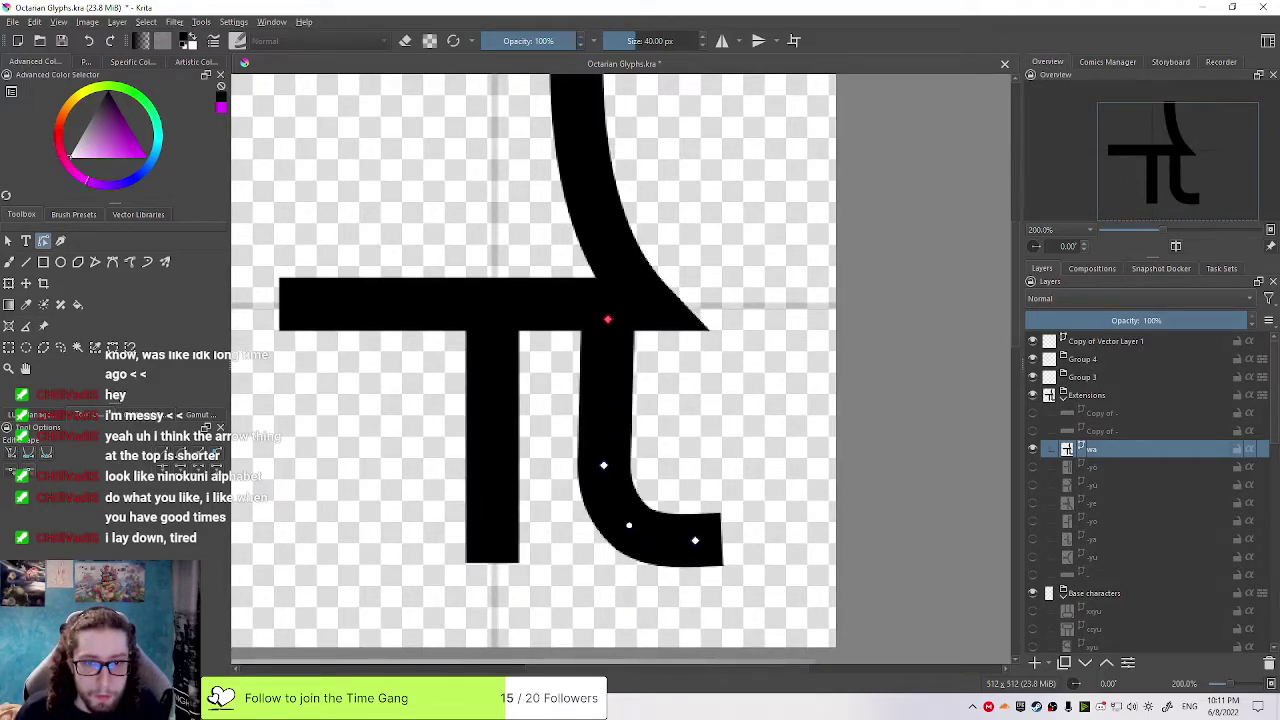
scroll(750, 375, down, 3)
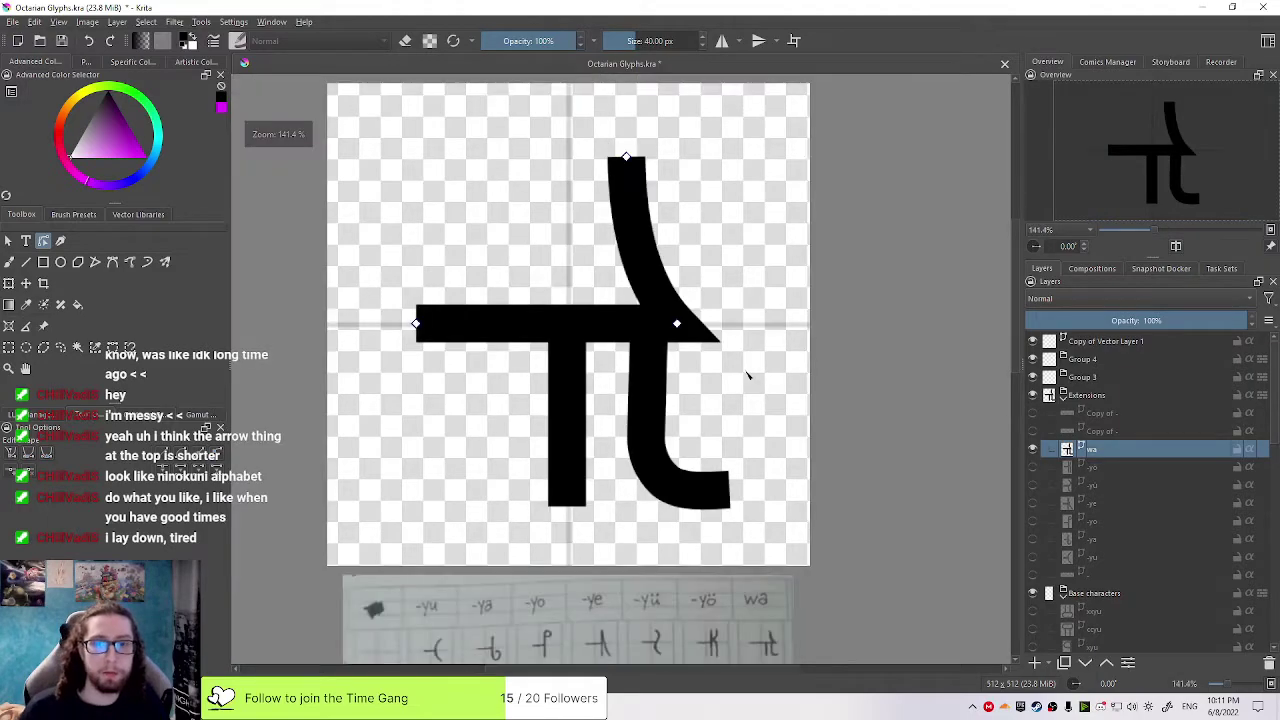
scroll(583, 347, up, 4)
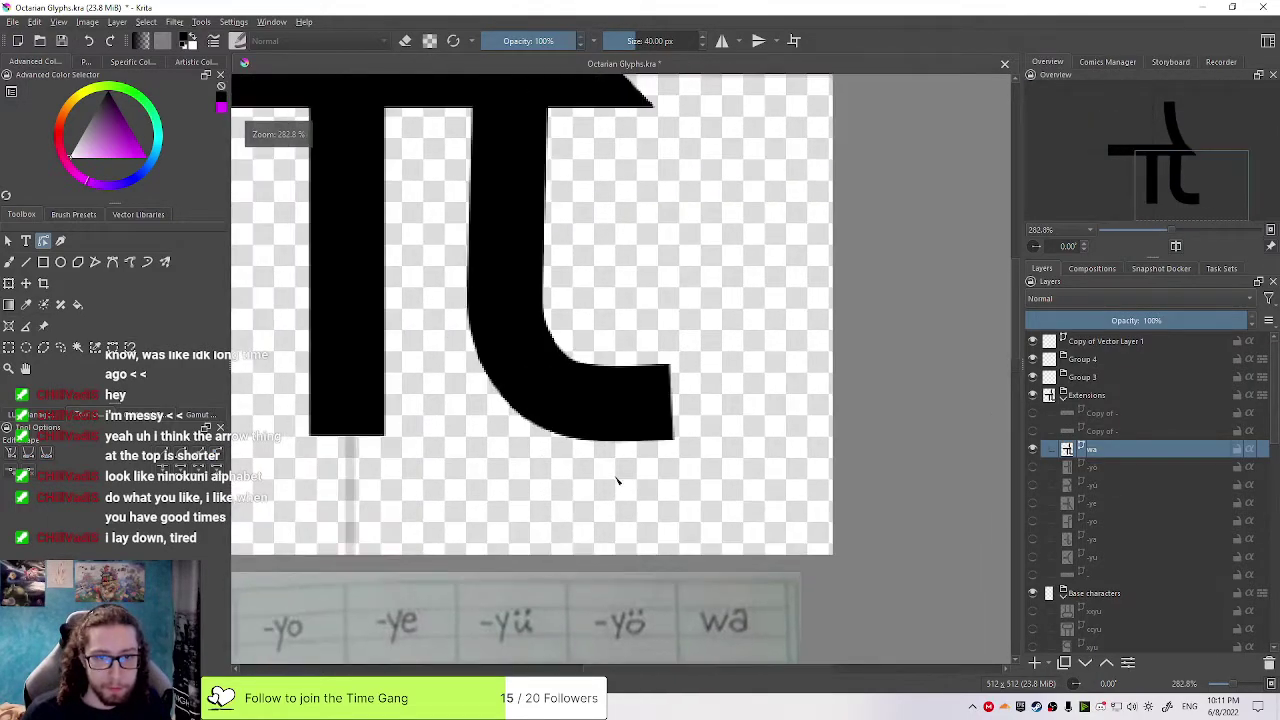
scroll(752, 412, down, 3)
scroll(638, 405, up, 2)
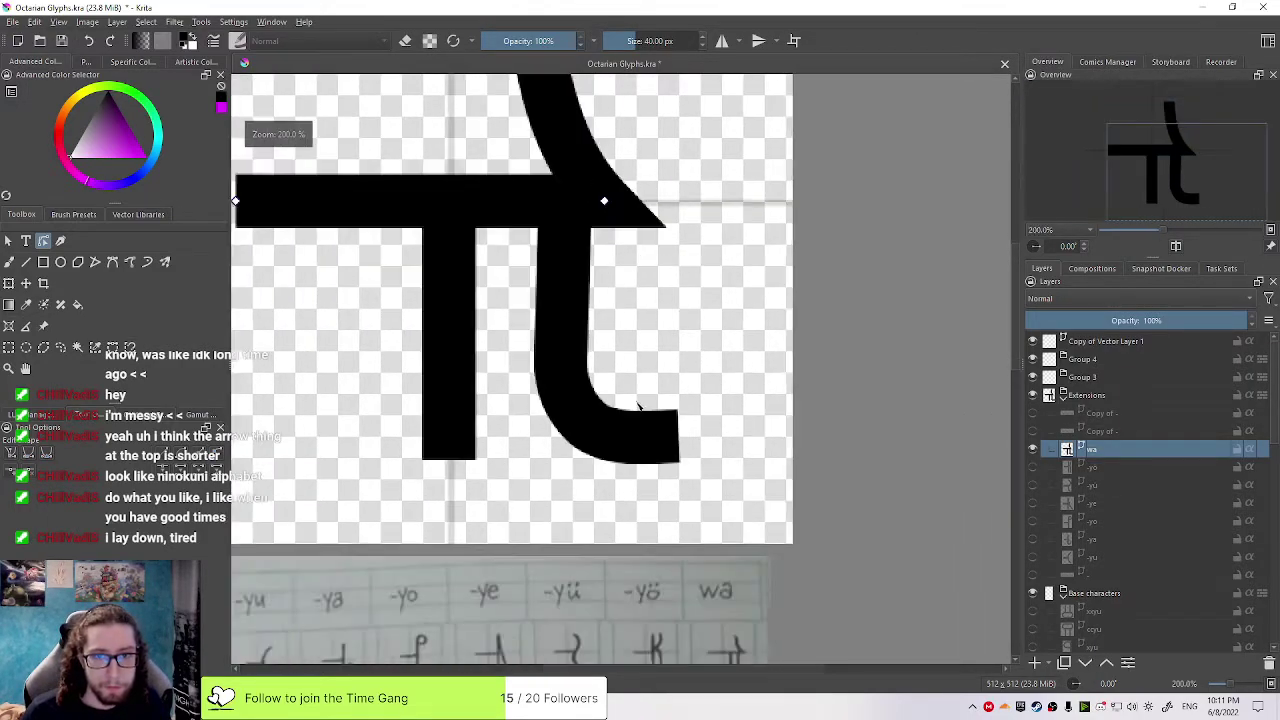
Undo the shift of the hooked stroke's top node
key(ctrl+z)
key(ctrl+z)
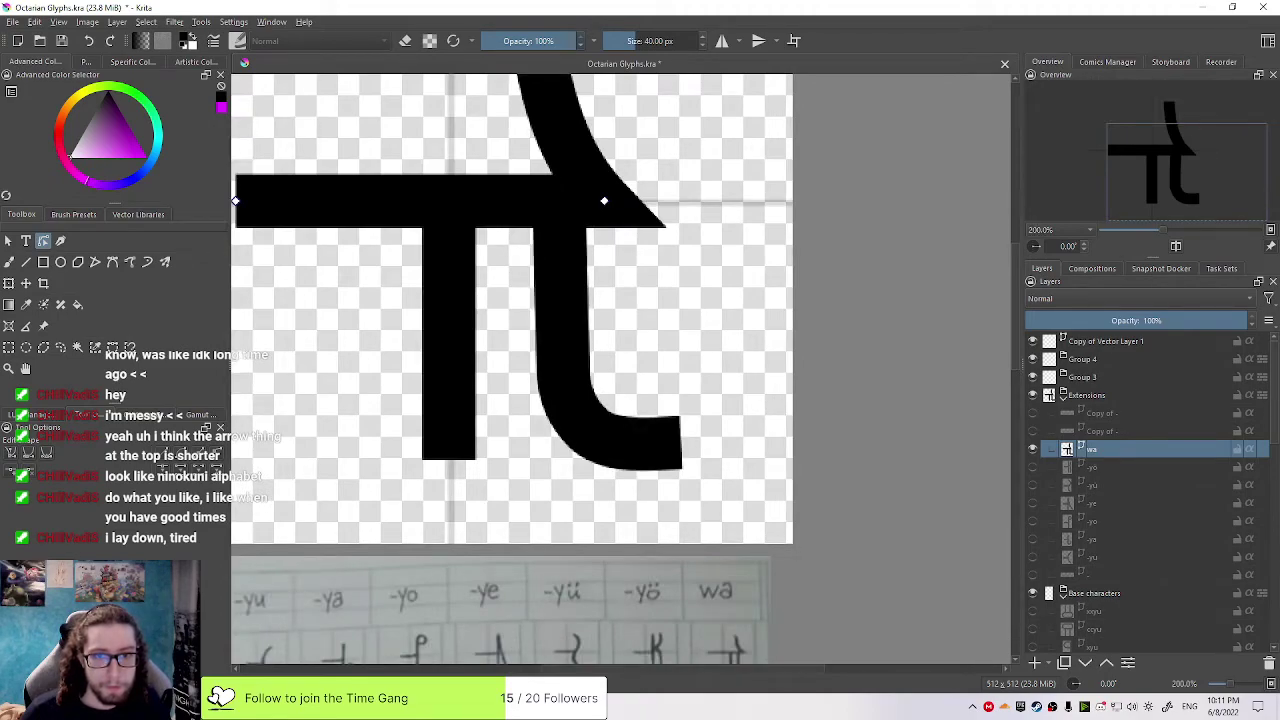
key(ctrl+z)
Shift the hooked stroke's bend and tail nodes together slightly up and to the right
click(637, 440)
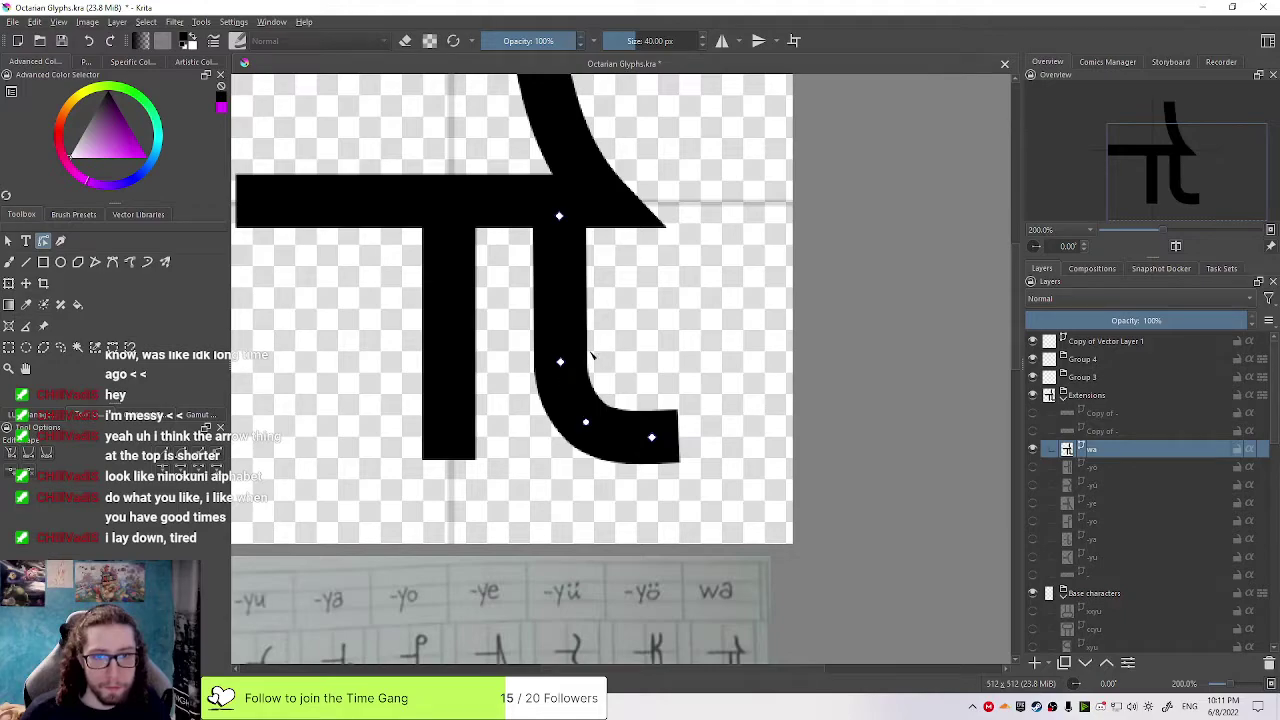
click(585, 421)
drag(652, 437, 655, 435)
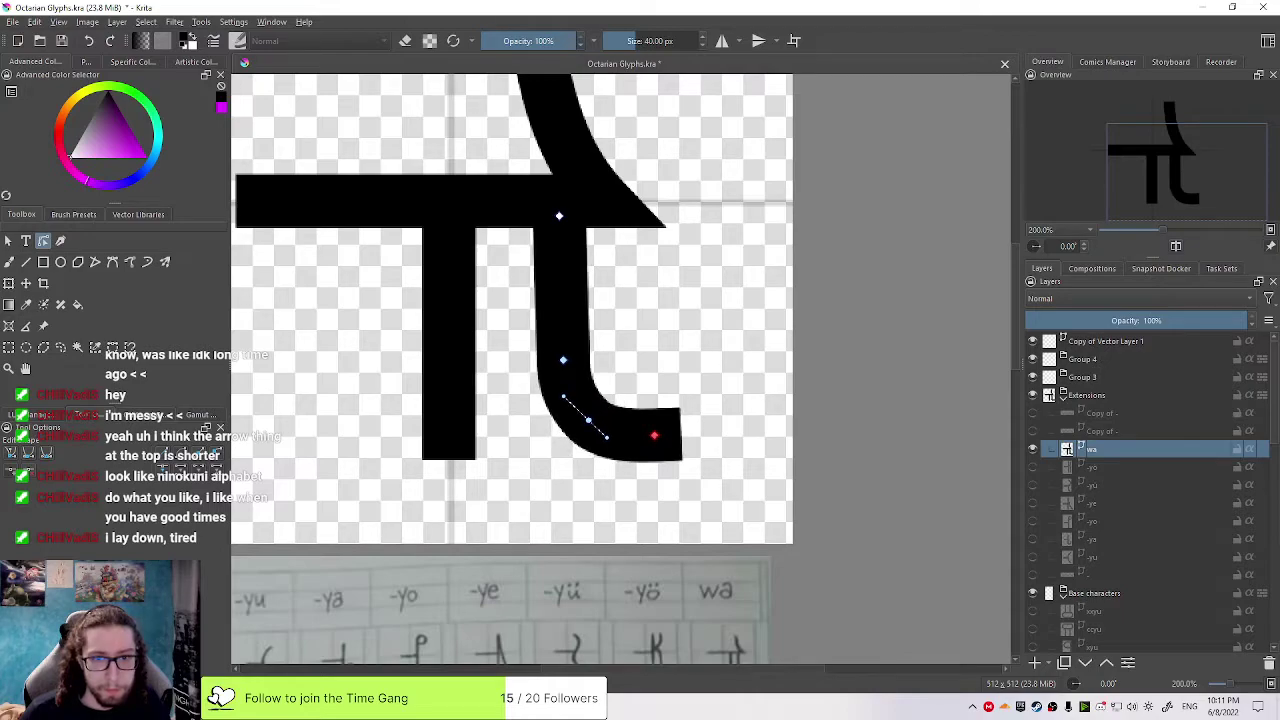
click(684, 378)
scroll(711, 318, down, 2)
drag(717, 311, 554, 350)
Duplicate the wa layer
click(1085, 432)
click(1097, 449)
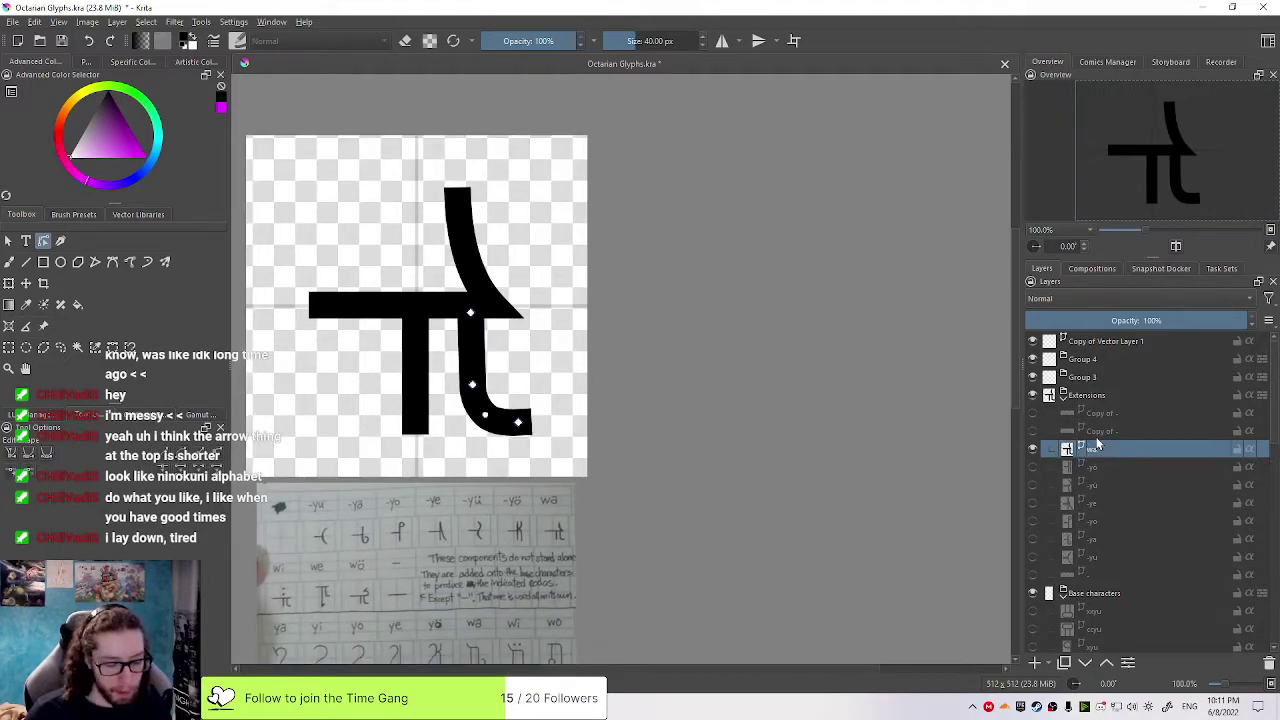
key(ctrl+j)
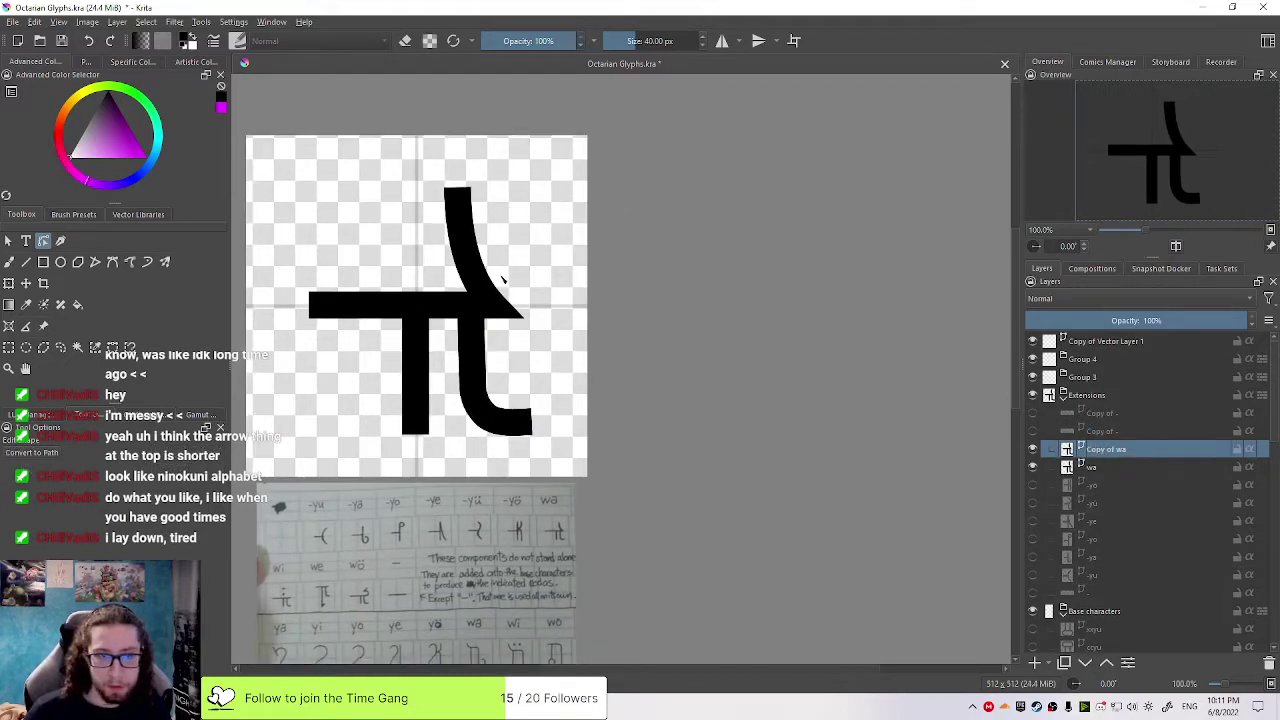
With wa hidden, delete the upper arm's end node in the copy and extend the horizontal bar right to line up with the hook's end
scroll(450, 278, up, 2)
drag(450, 278, 641, 332)
click(576, 468)
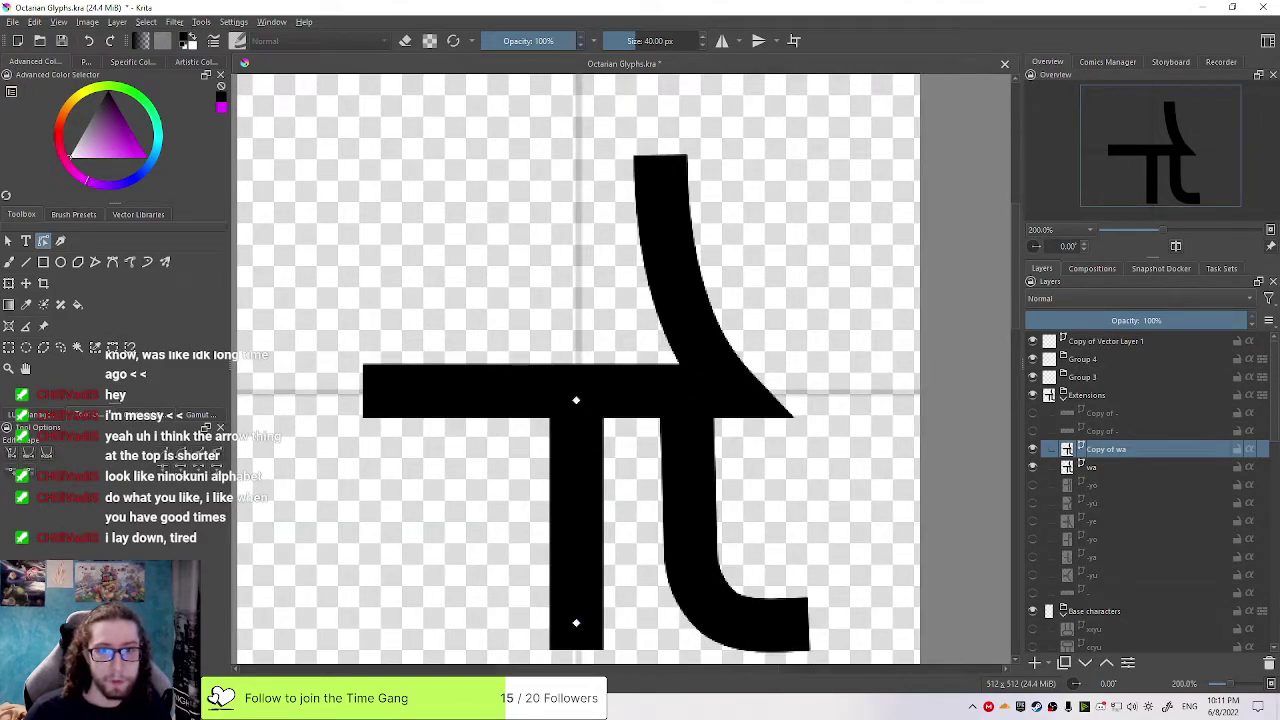
click(700, 275)
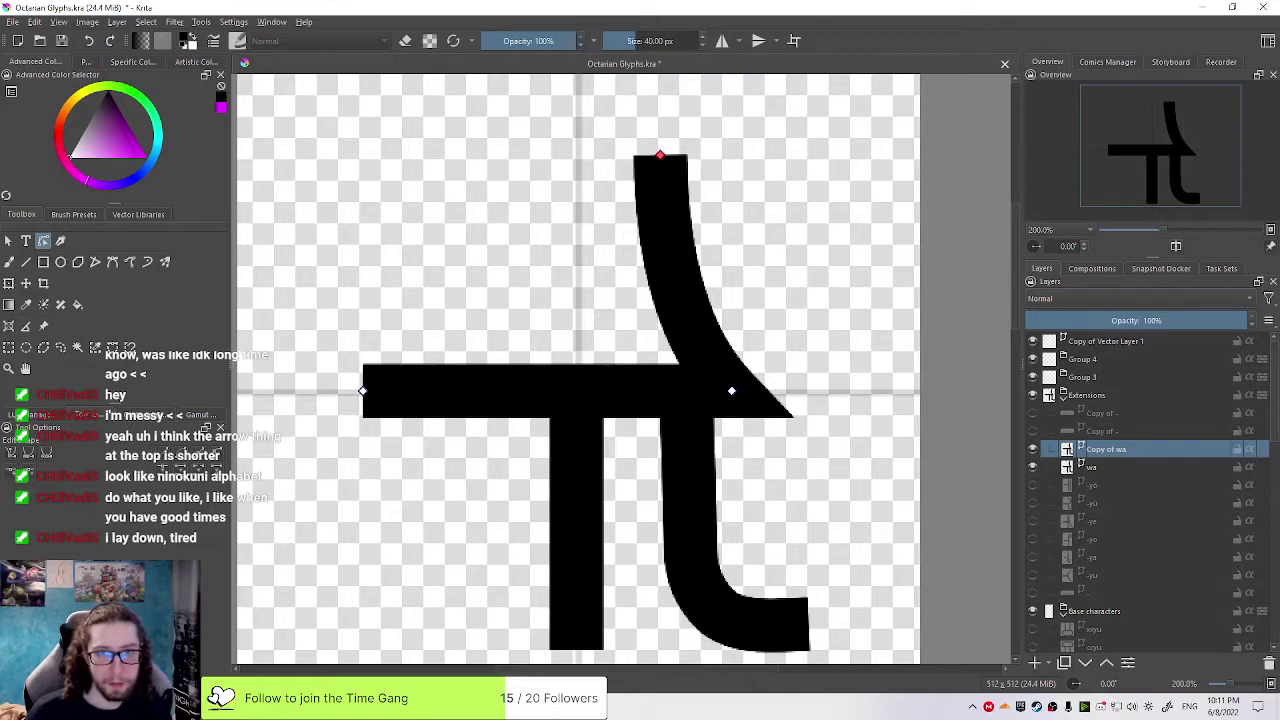
right_click(660, 156)
click(703, 256)
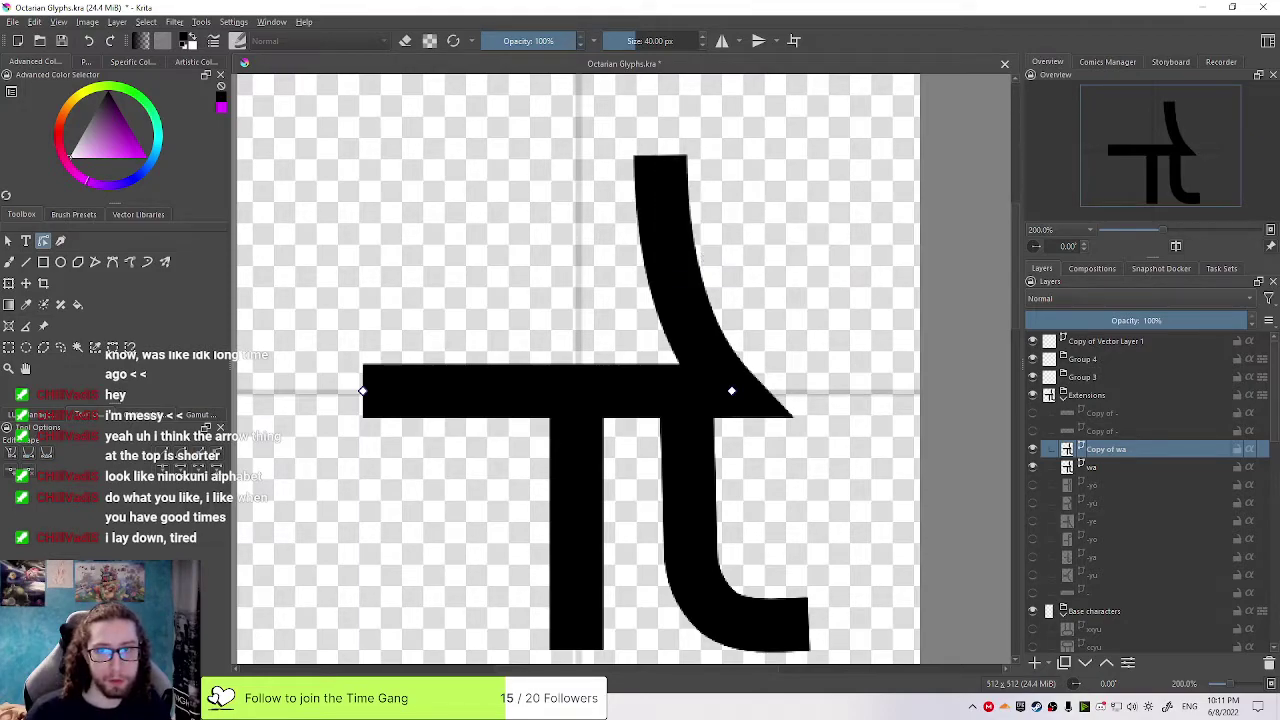
click(1034, 466)
drag(732, 390, 806, 391)
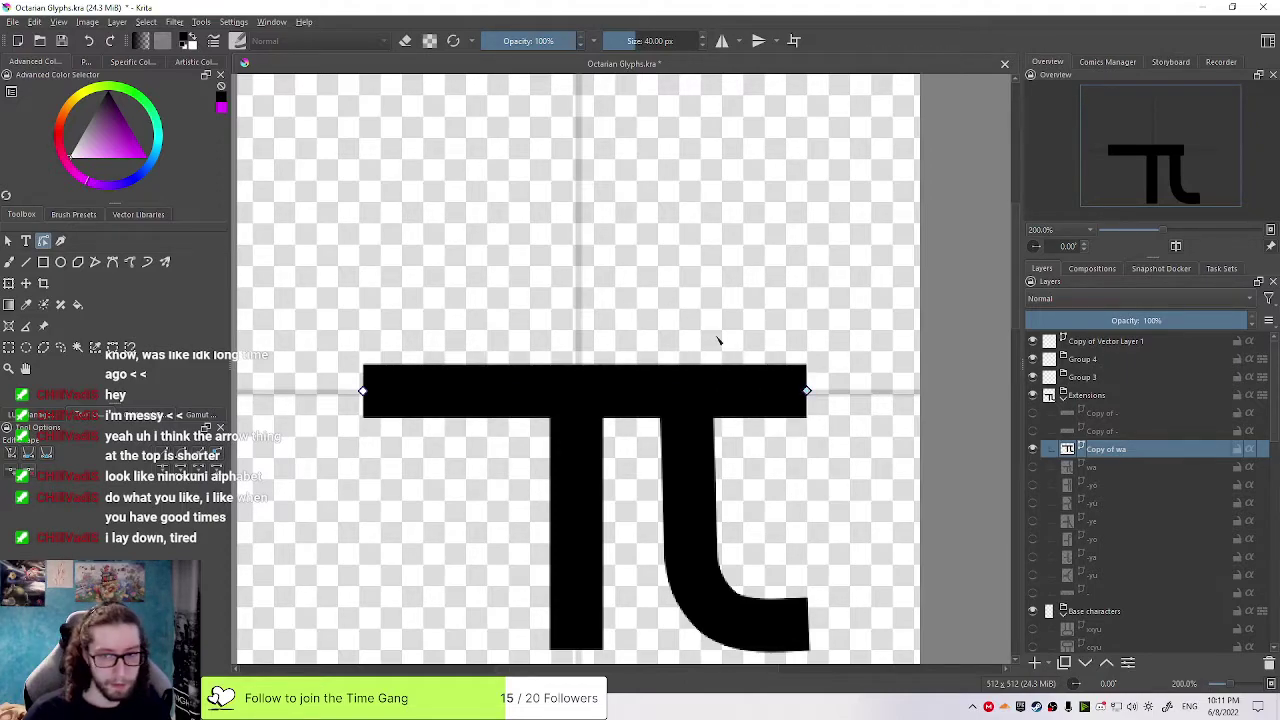
Paste the two stacked dots into the copied layer and centre them on the vertical guide just above the horizontal bar
key(ctrl+v)
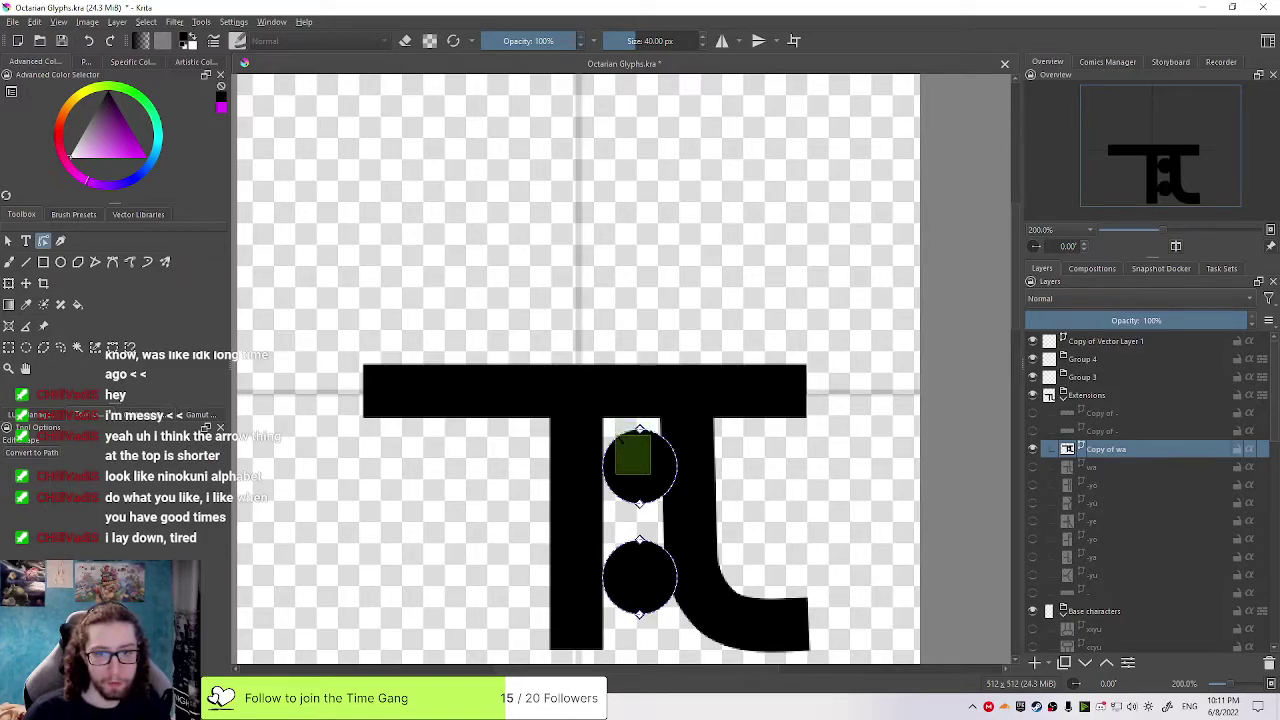
click(8, 241)
drag(618, 460, 555, 211)
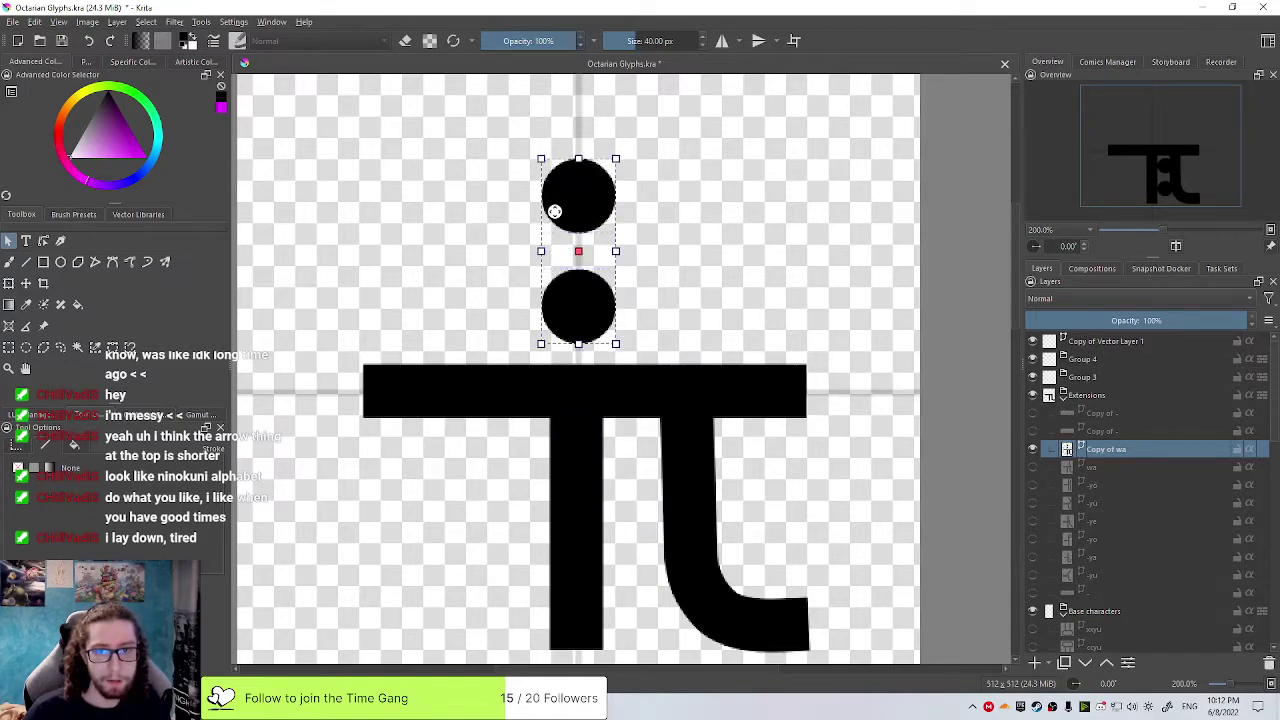
drag(555, 211, 559, 207)
click(677, 227)
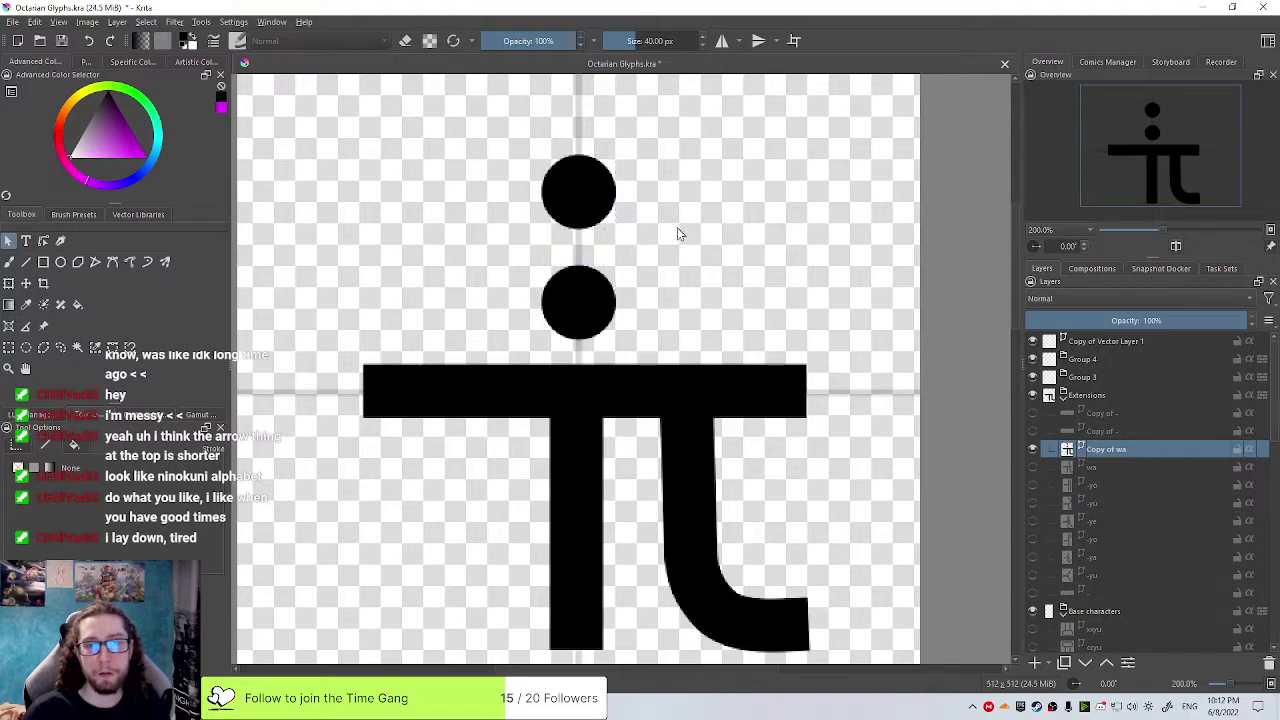
scroll(695, 254, down, 2)
drag(793, 331, 634, 321)
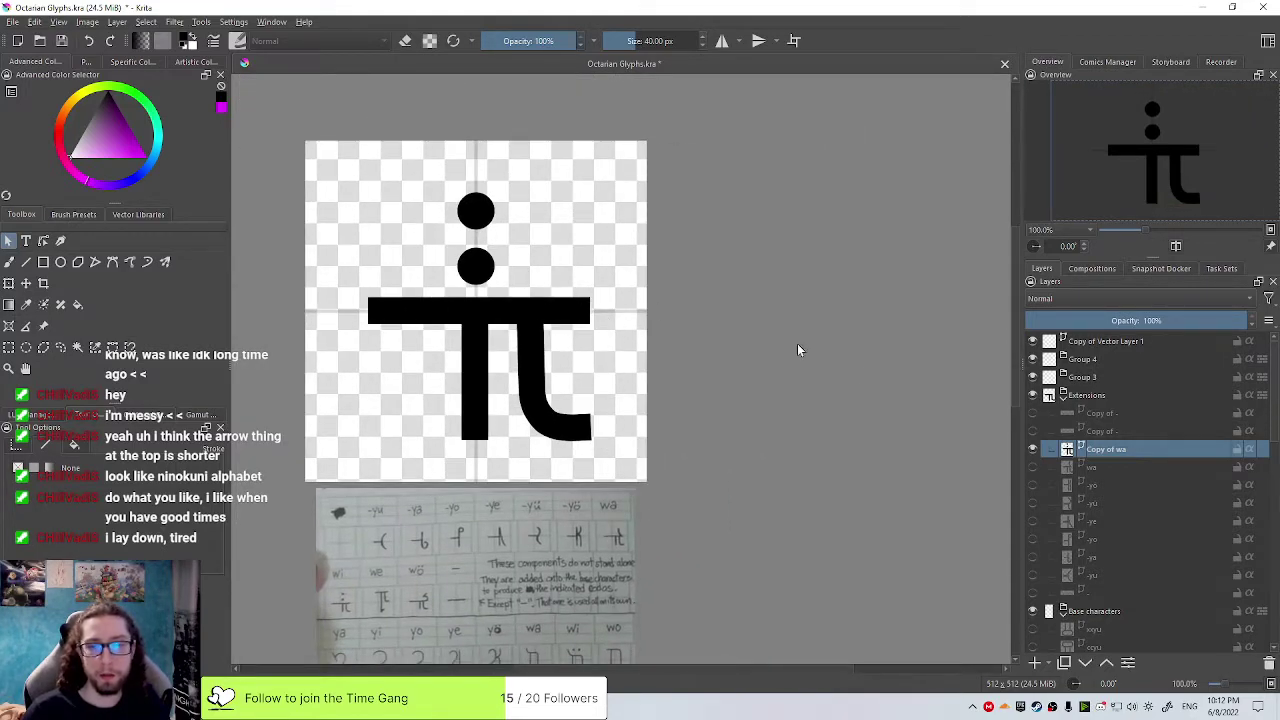
Duplicate the finished wa copy and name the lower duplicate wi and the upper one we
click(1133, 438)
click(1135, 443)
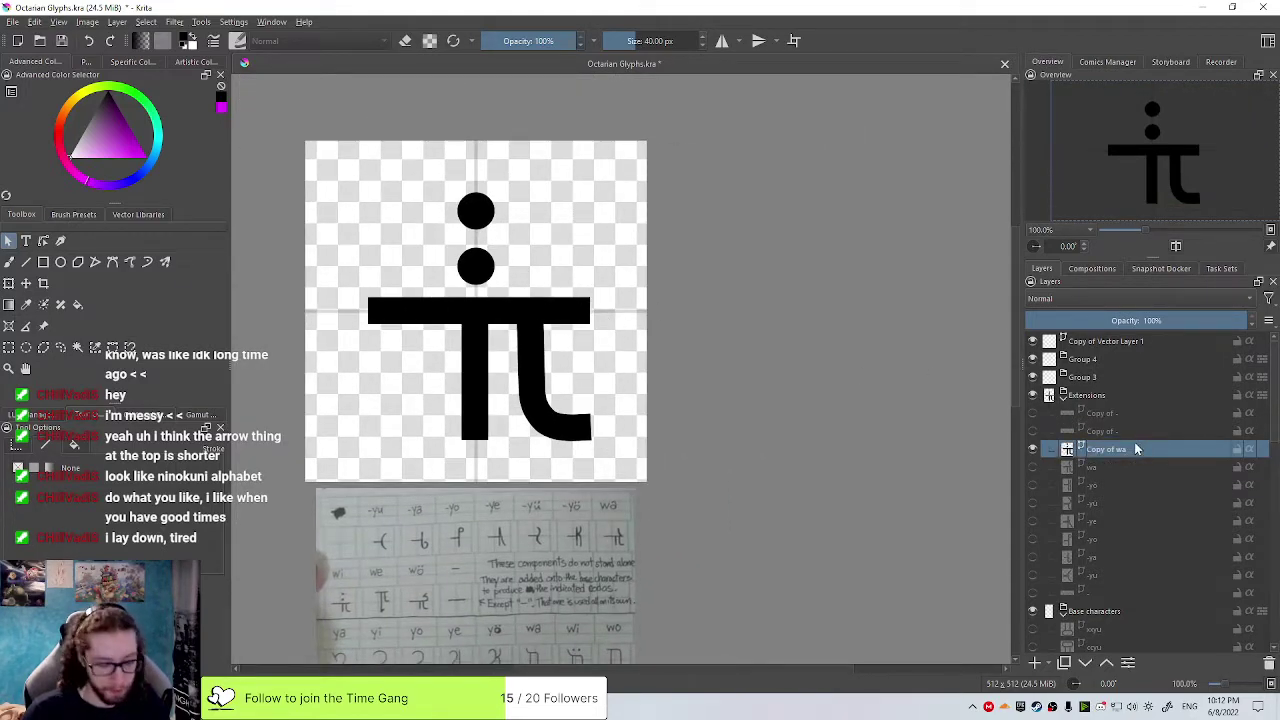
key(ctrl+j)
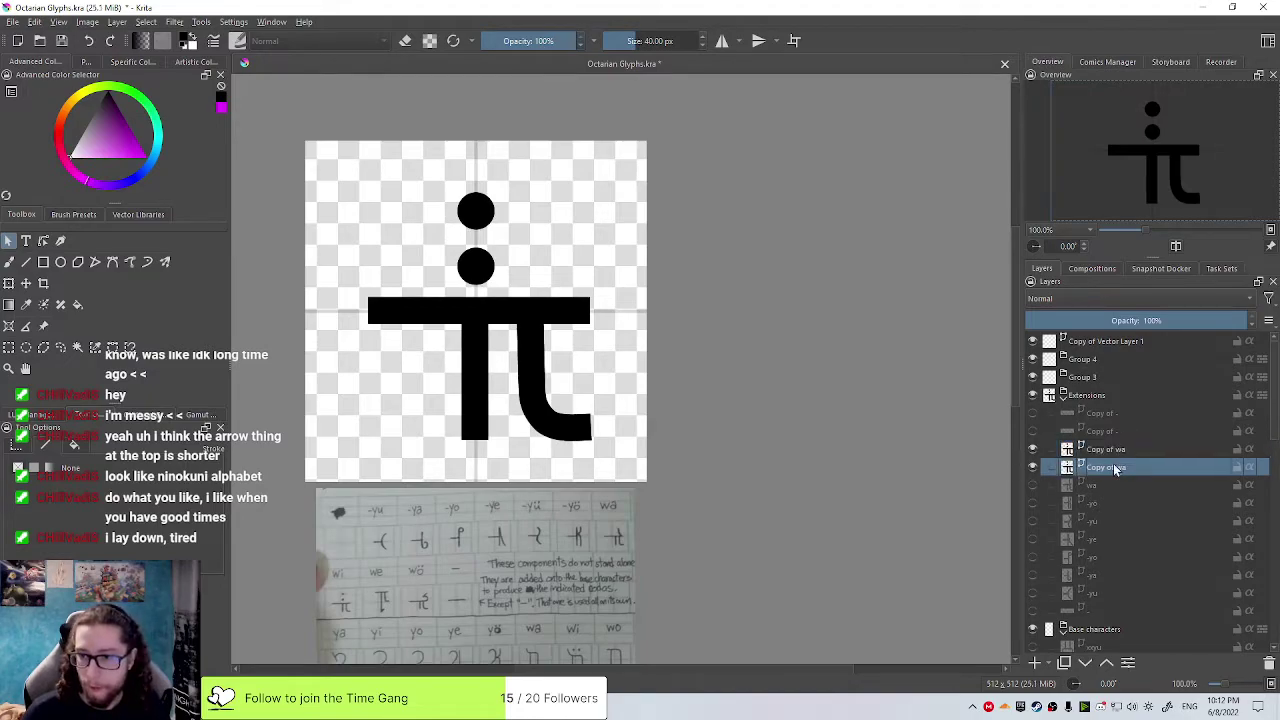
double_click(1113, 463)
text(wi)
key(Return)
double_click(1112, 445)
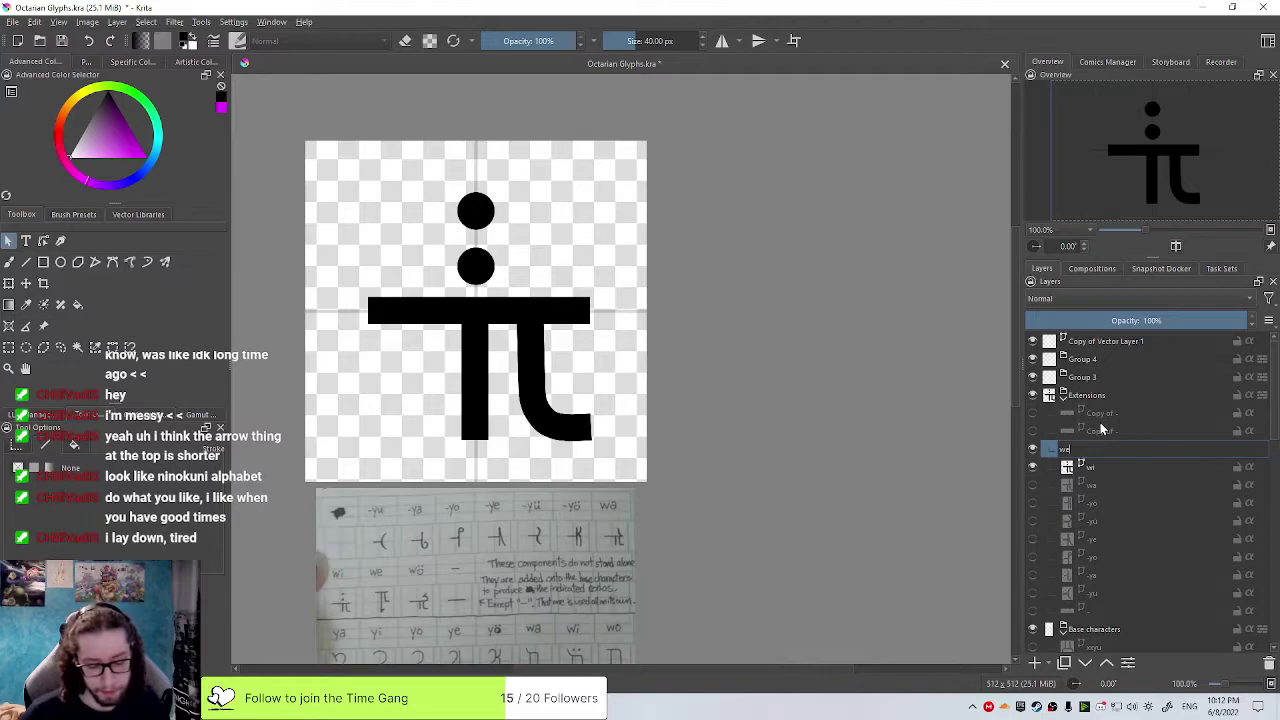
key(Return)
Hide wi and delete the two stacked dots from the we layer
click(1033, 467)
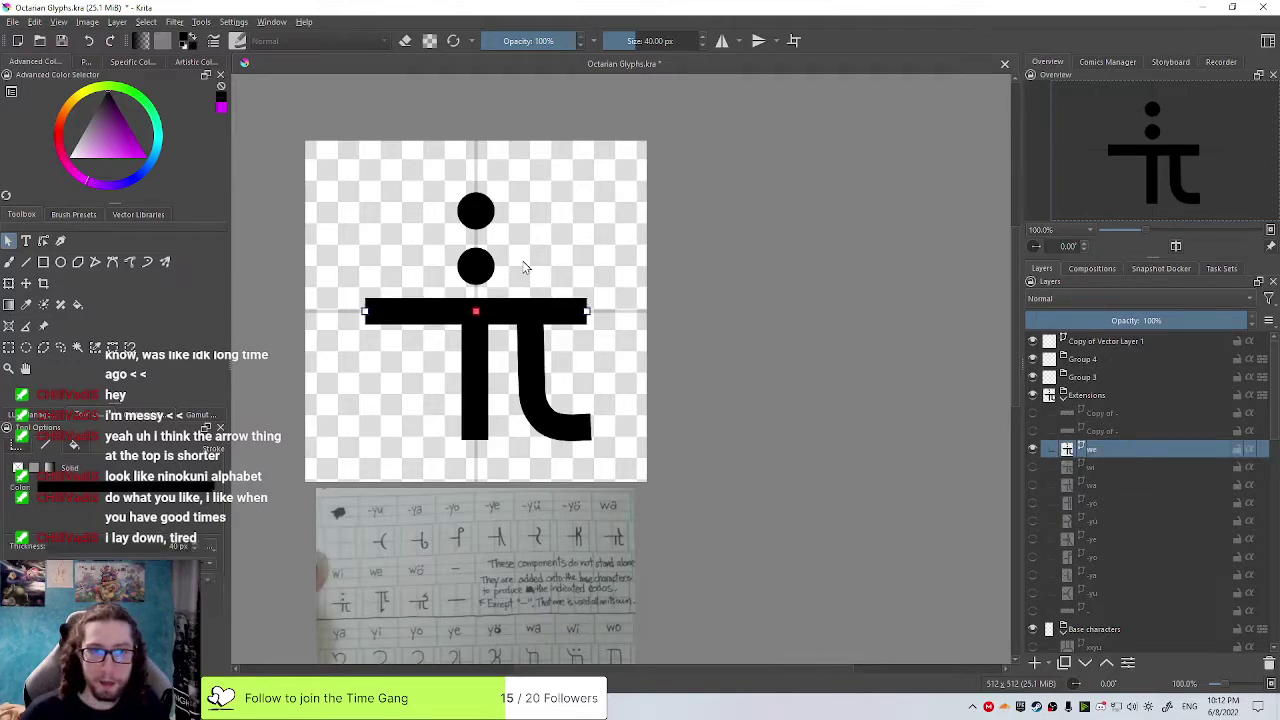
drag(509, 187, 464, 276)
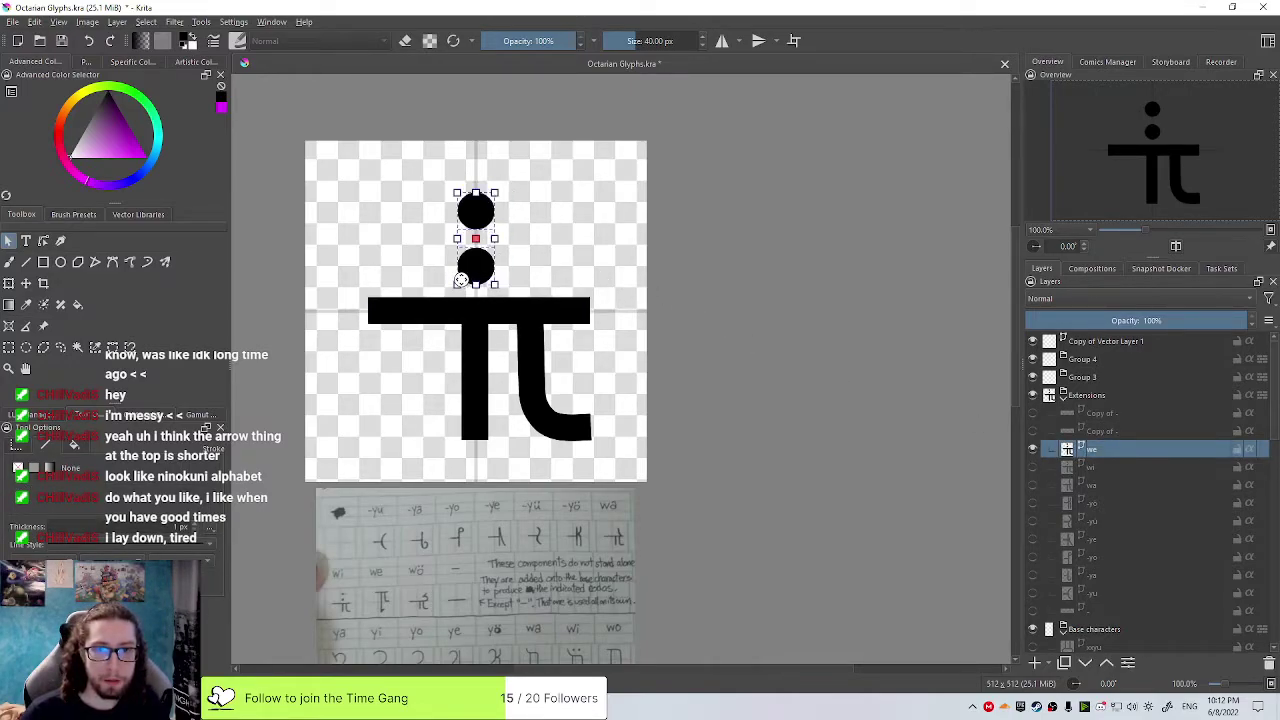
key(Delete)
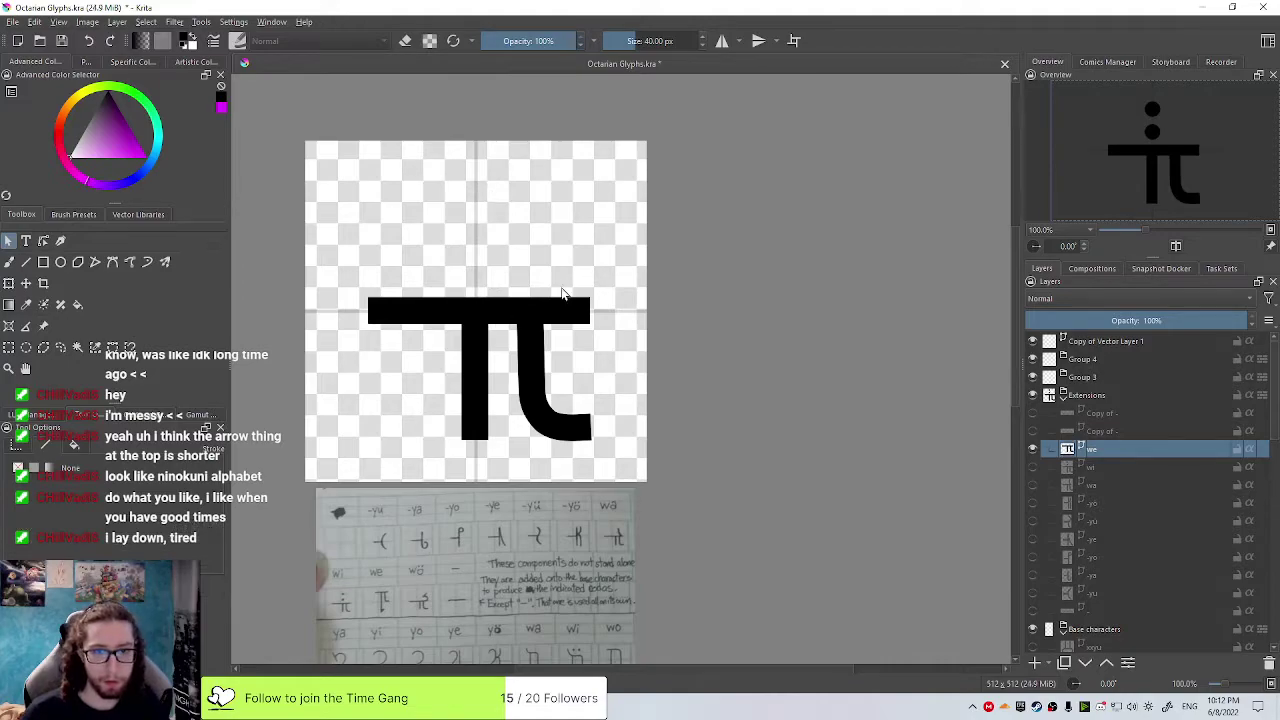
Move all remaining strokes of we up near the canvas's upper edge and lengthen the central stem straight down along the vertical guide
drag(560, 309, 388, 463)
key(ctrl+z)
drag(612, 241, 358, 462)
drag(507, 378, 513, 265)
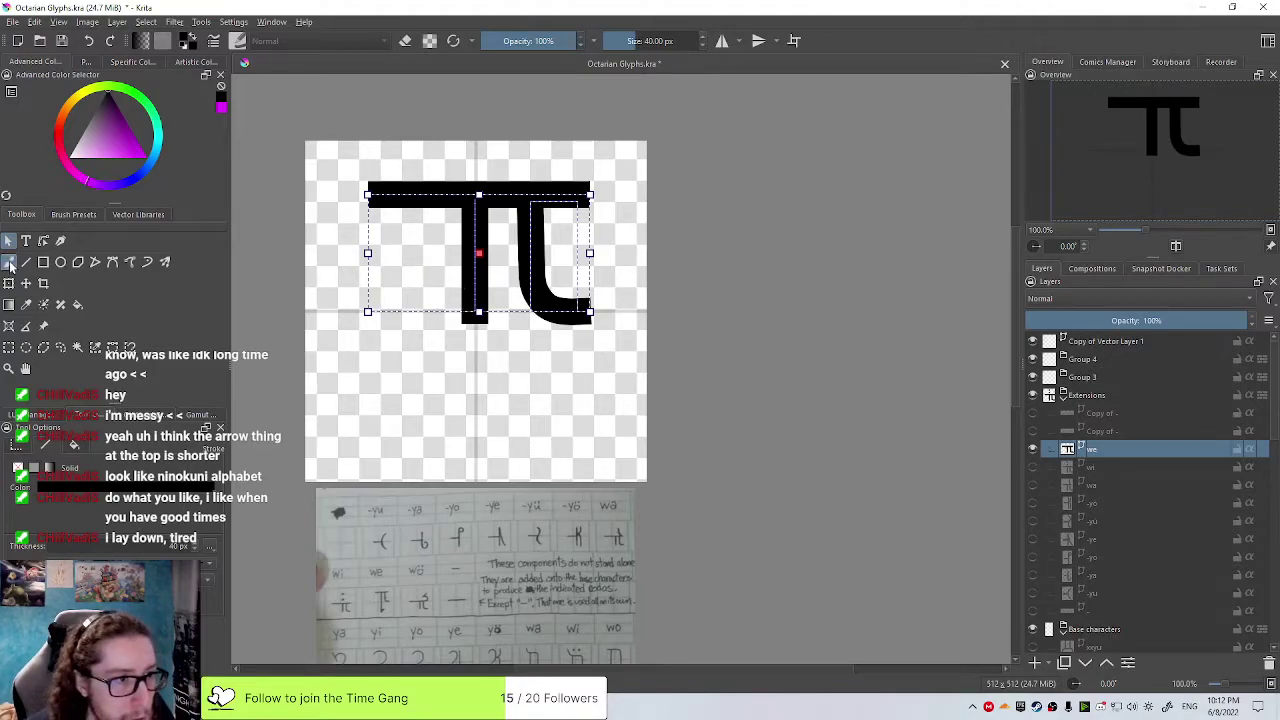
click(43, 241)
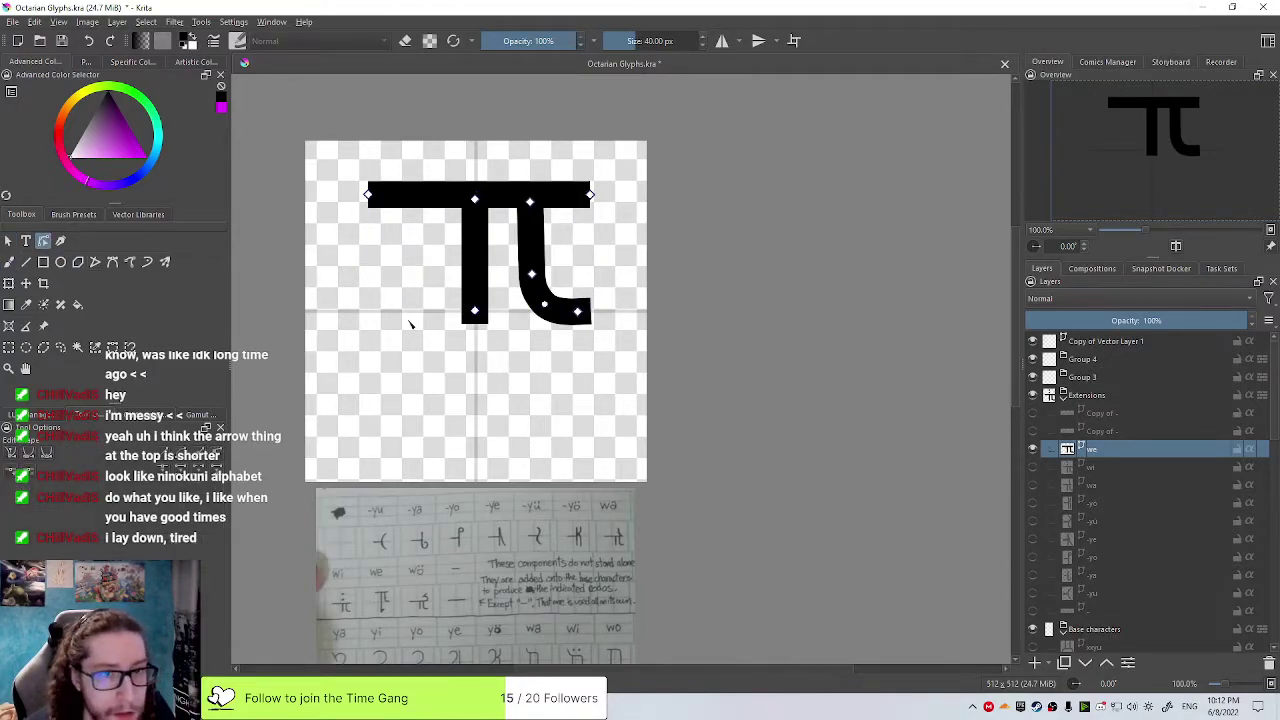
drag(474, 311, 474, 425)
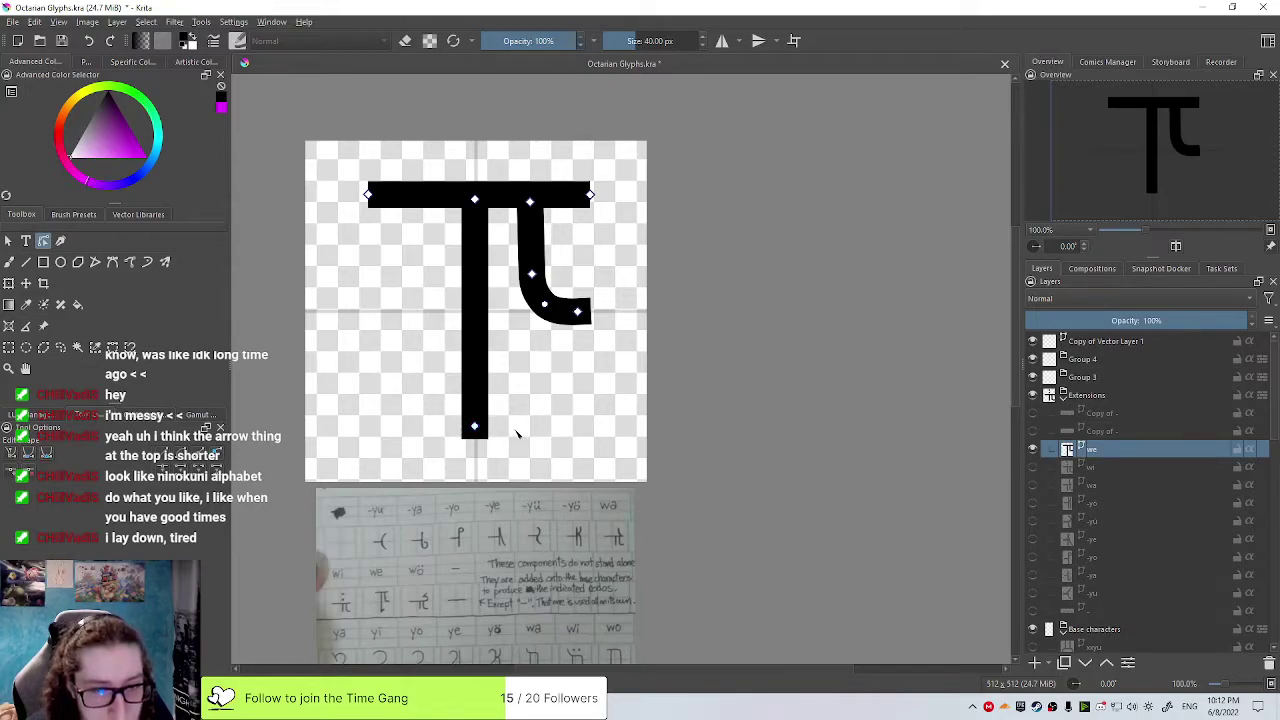
right_click(474, 426)
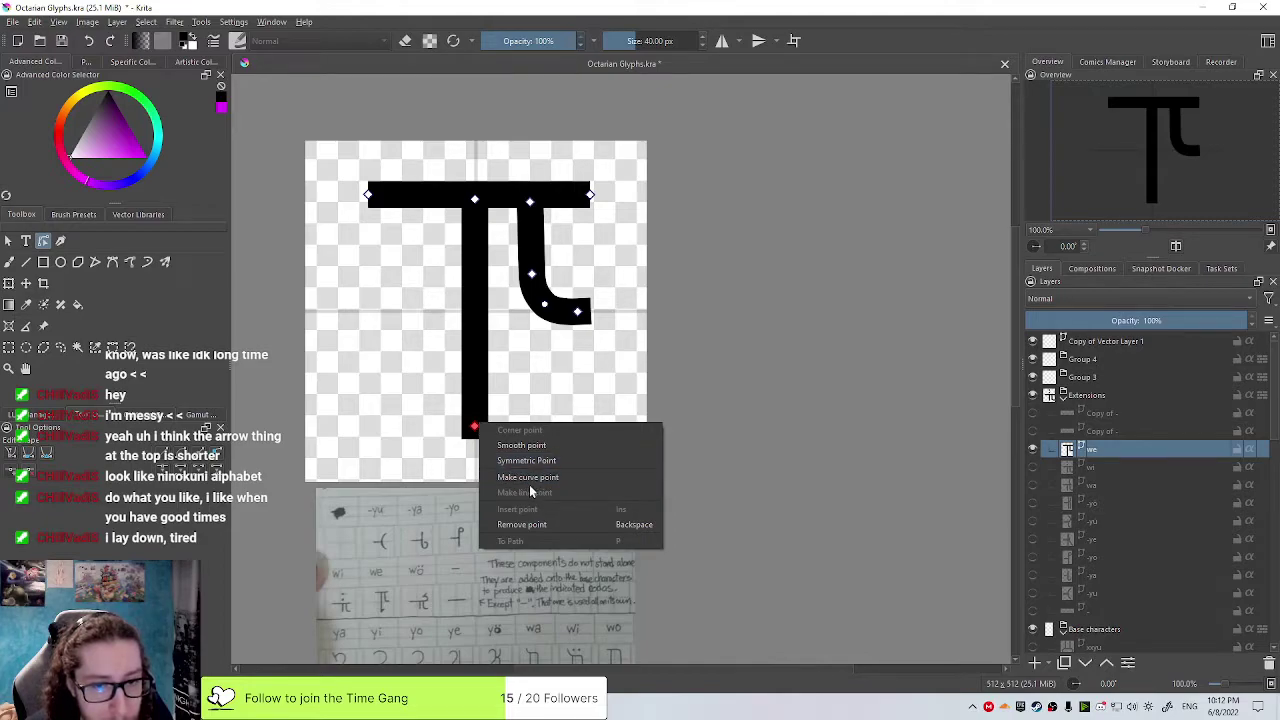
click(106, 259)
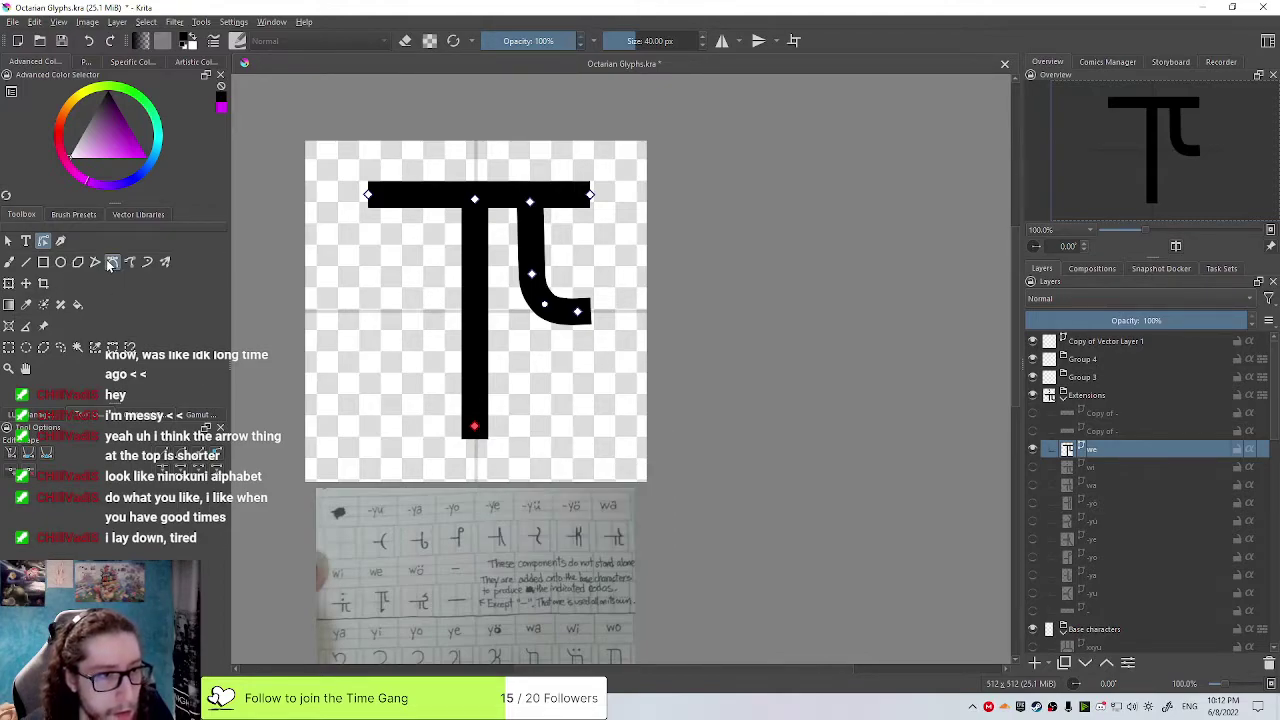
click(112, 261)
click(476, 437)
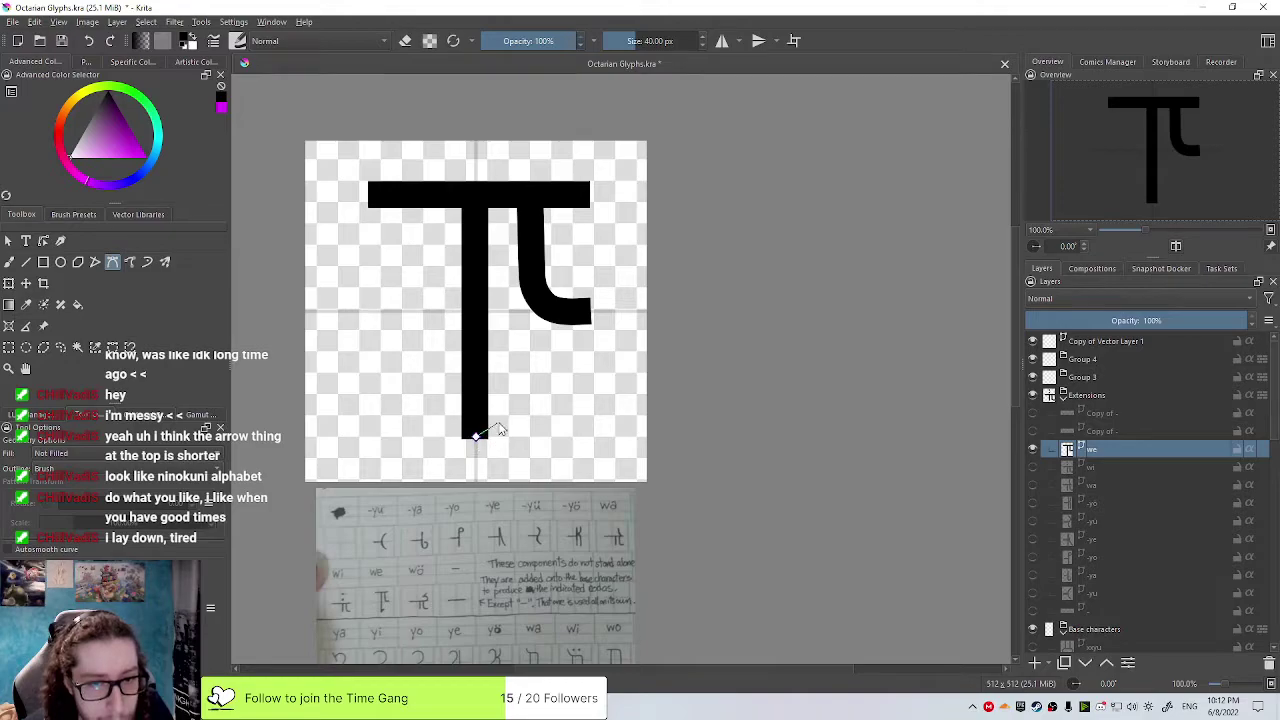
double_click(521, 392)
key(ctrl+z)
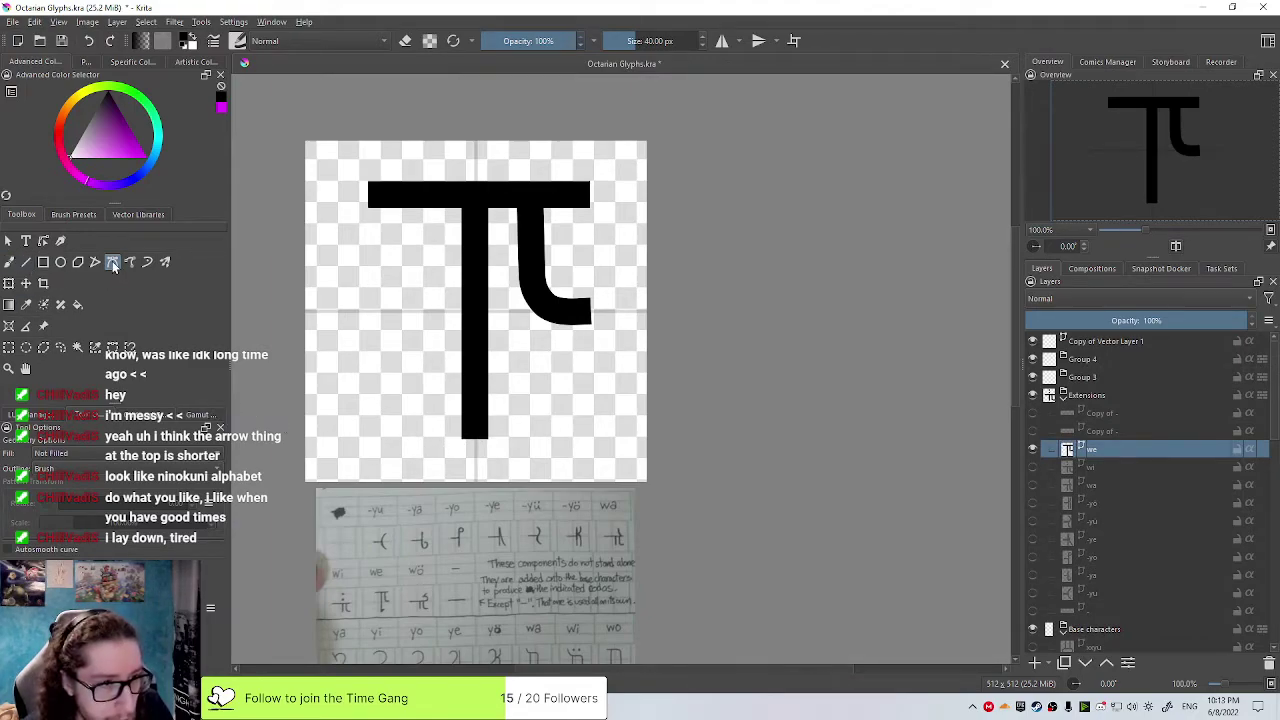
Insert an extra point near the lower end of the central stem in we
click(9, 263)
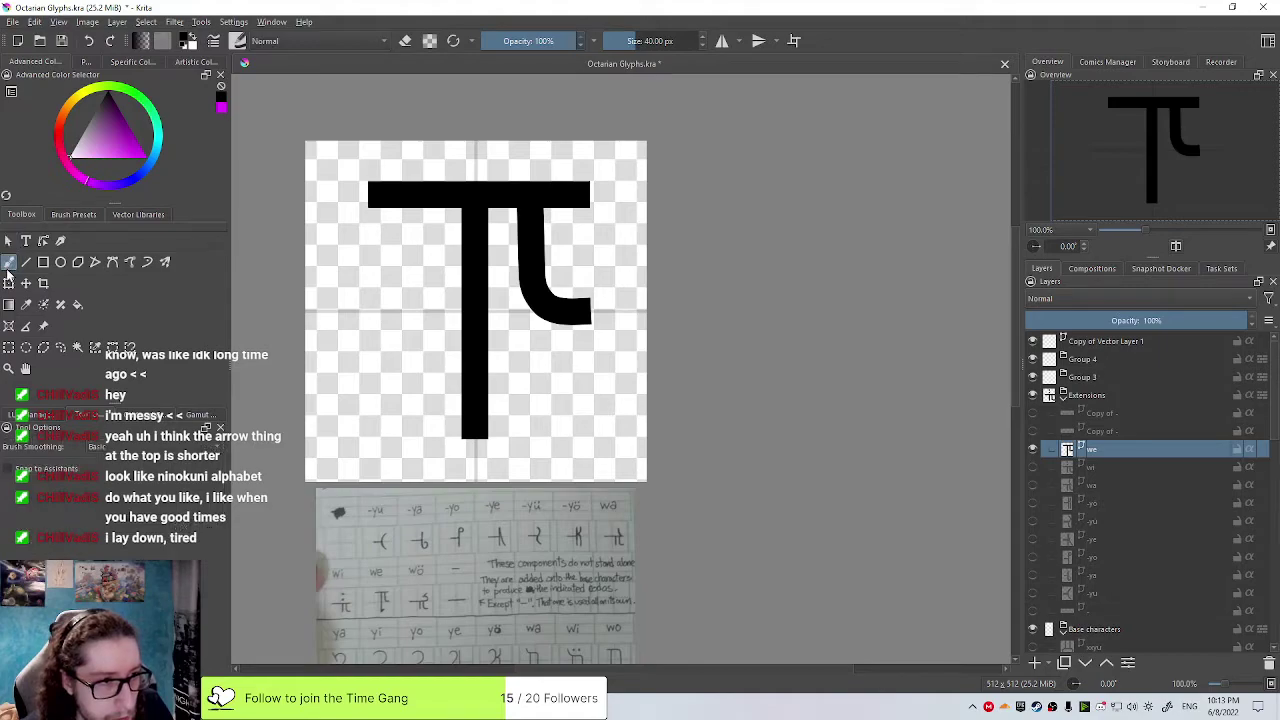
click(44, 244)
click(474, 424)
right_click(476, 424)
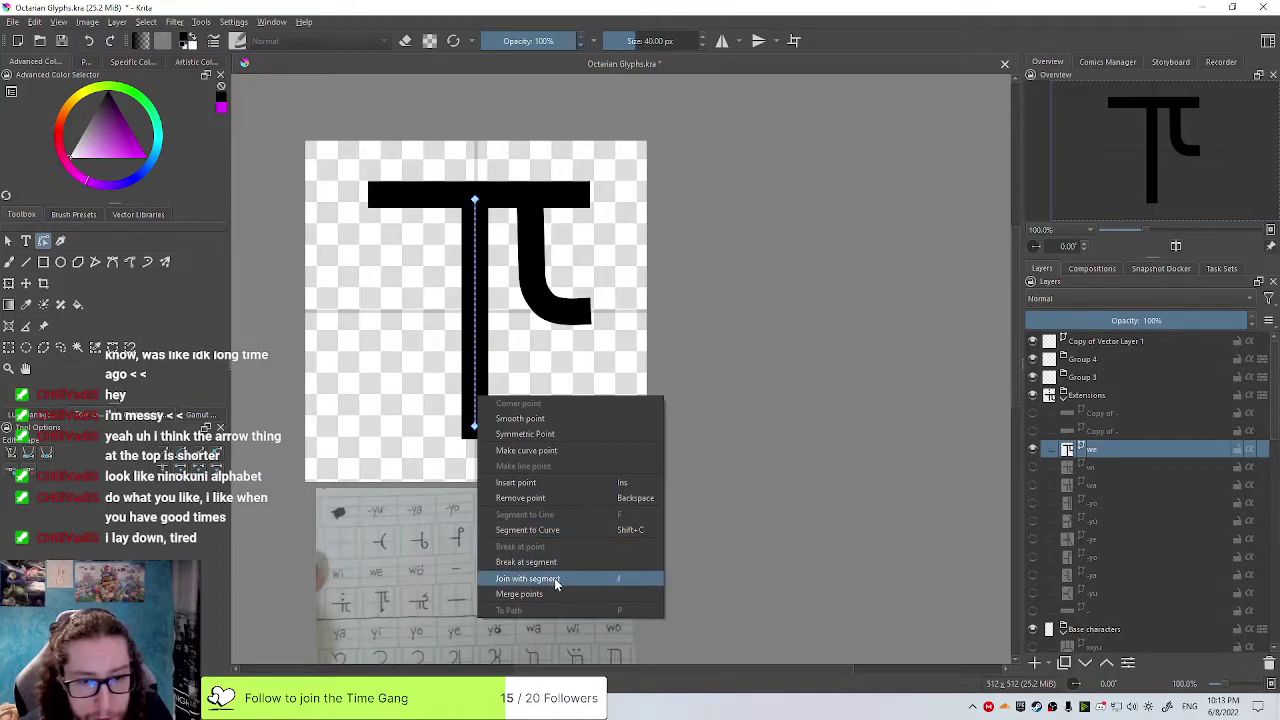
click(553, 484)
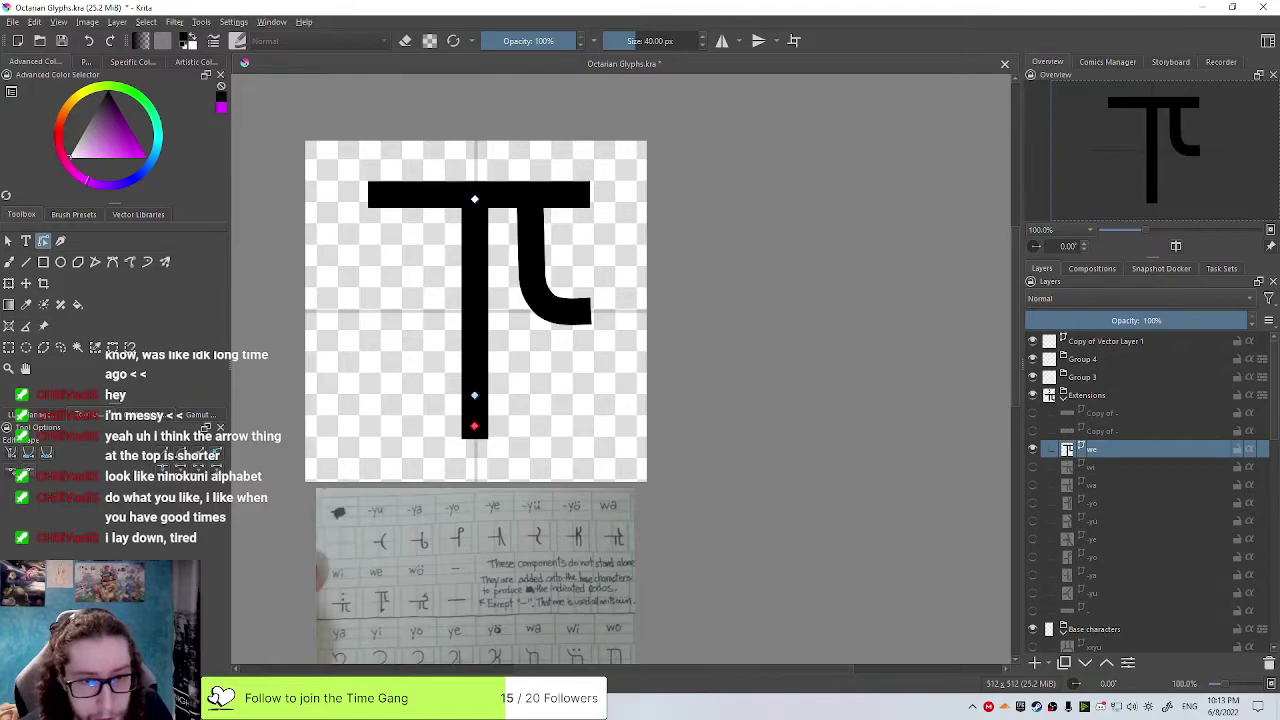
Reposition the stem's two lowest nodes so its foot turns into a short barb rising diagonally to the right
mouse_move(476, 426)
mouse_down()
mouse_move(494, 429)
mouse_move(523, 394)
mouse_move(474, 428)
mouse_up()
click(511, 396)
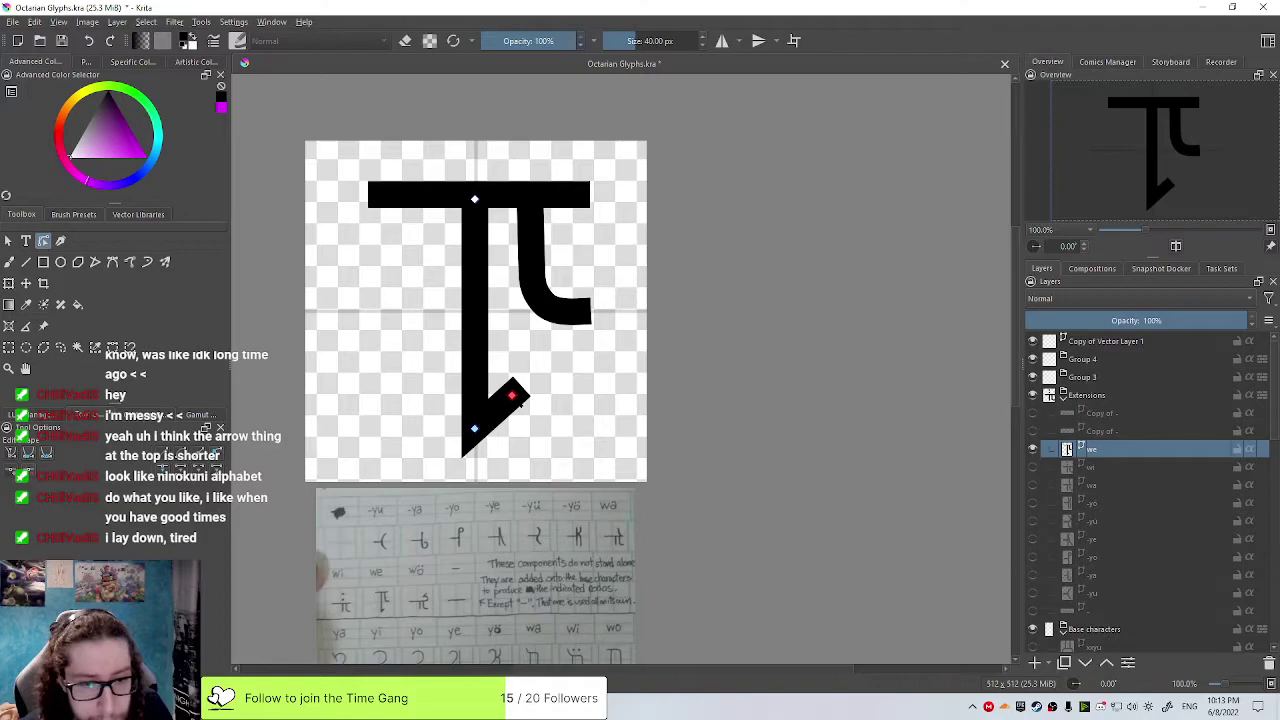
drag(512, 398, 511, 399)
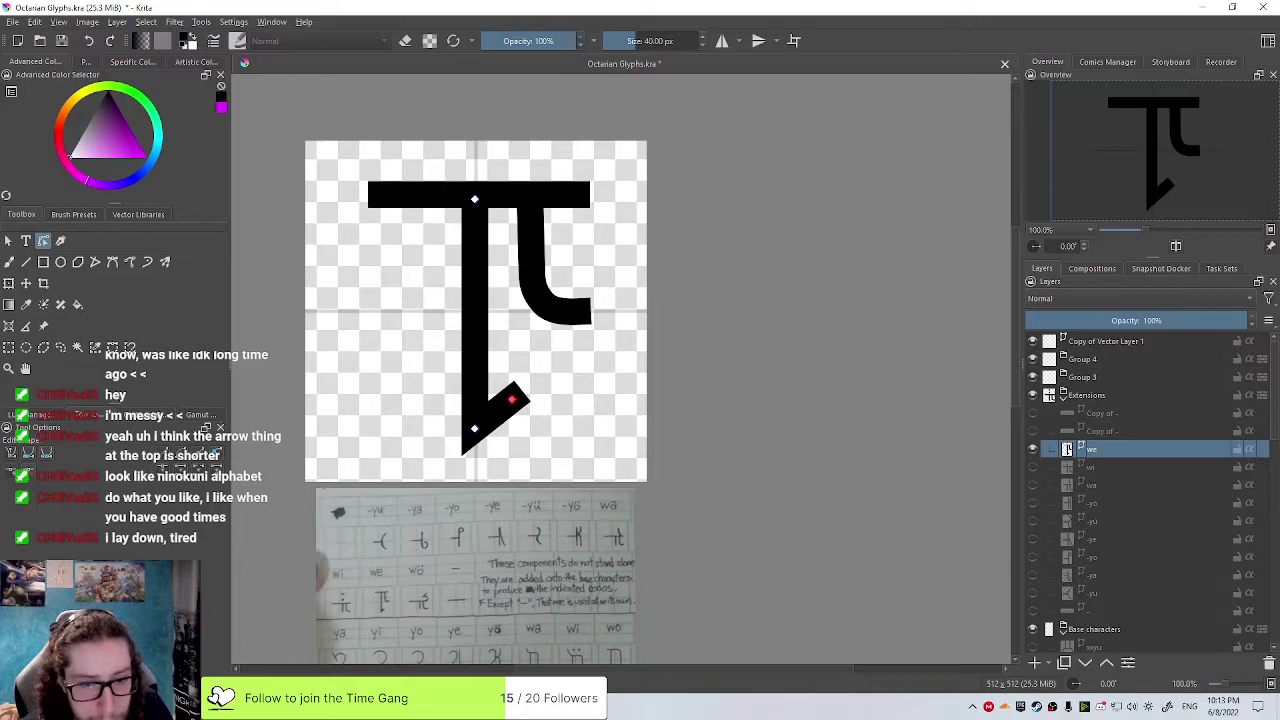
drag(511, 398, 510, 398)
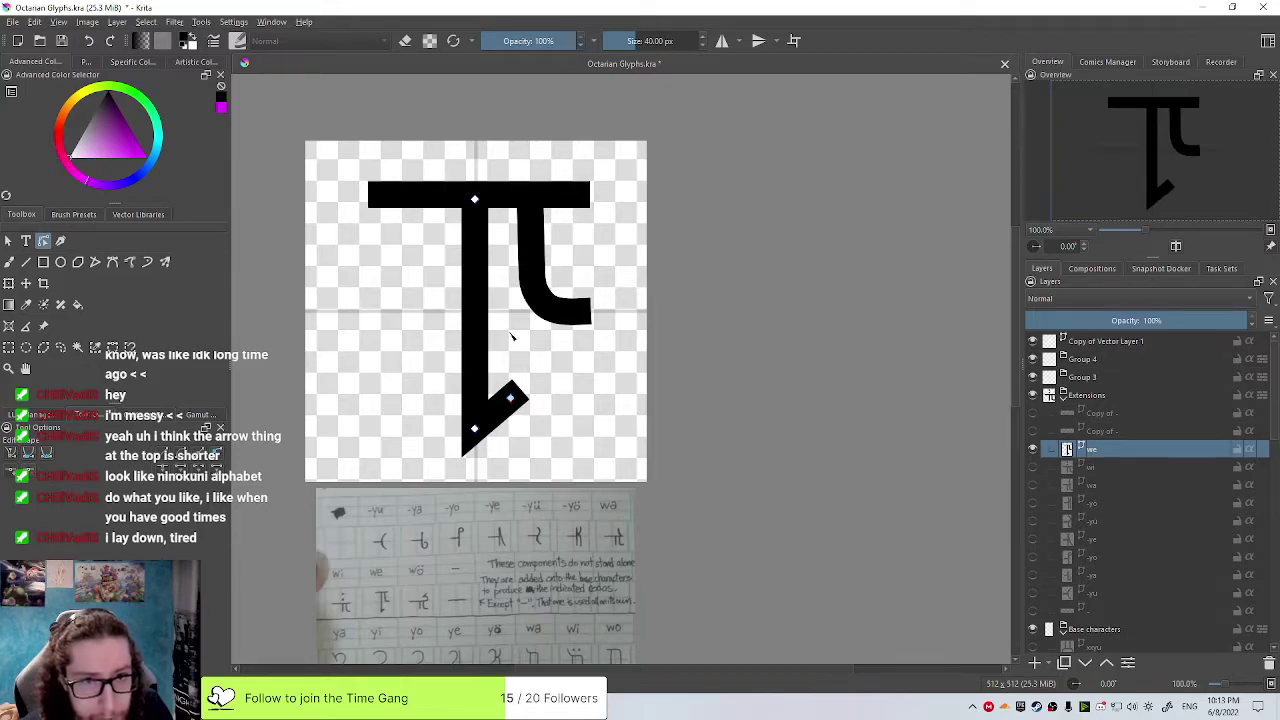
click(635, 146)
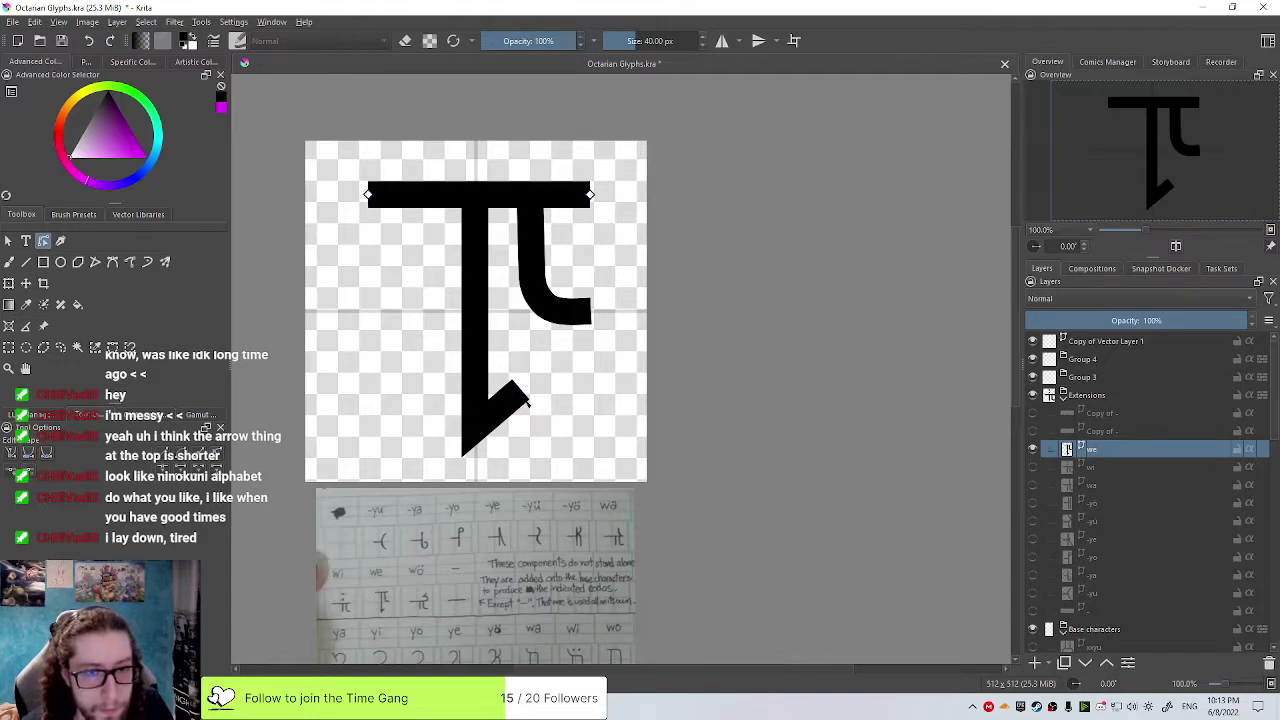
Try shifting the whole we glyph slightly left and further right of the vertical guide, and undo the moves
click(8, 242)
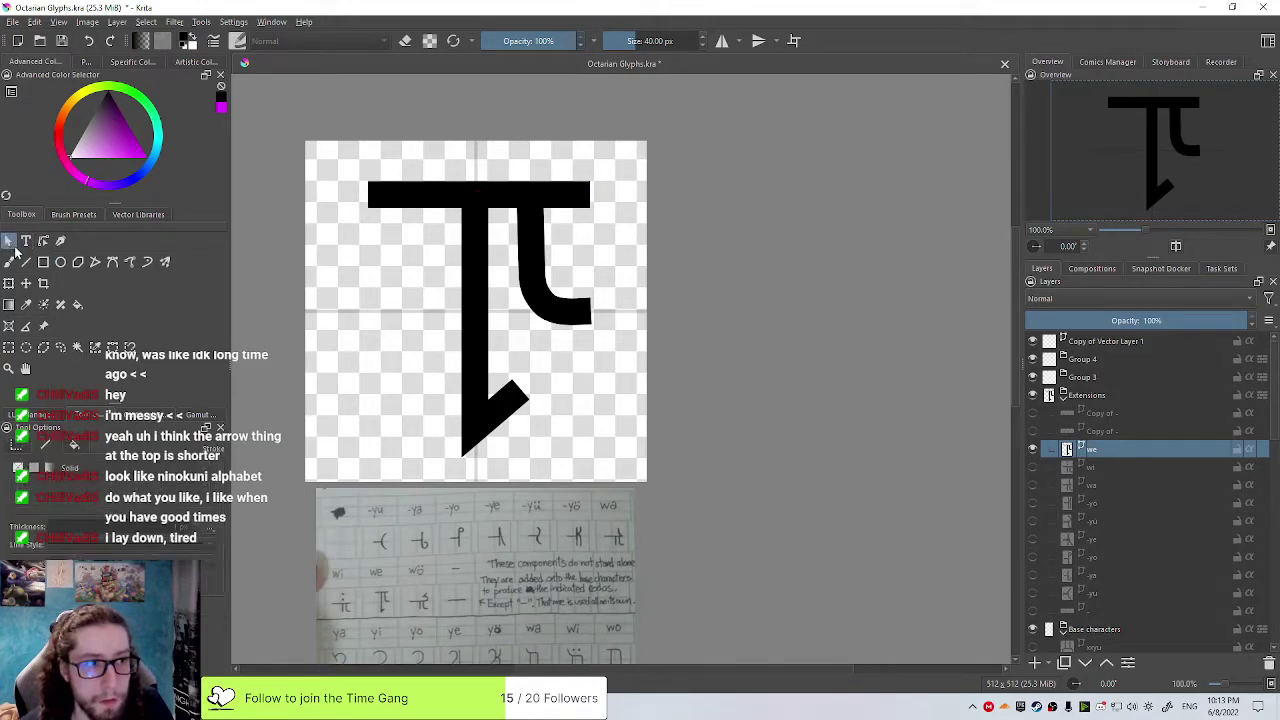
drag(633, 185, 517, 316)
key(ctrl+z)
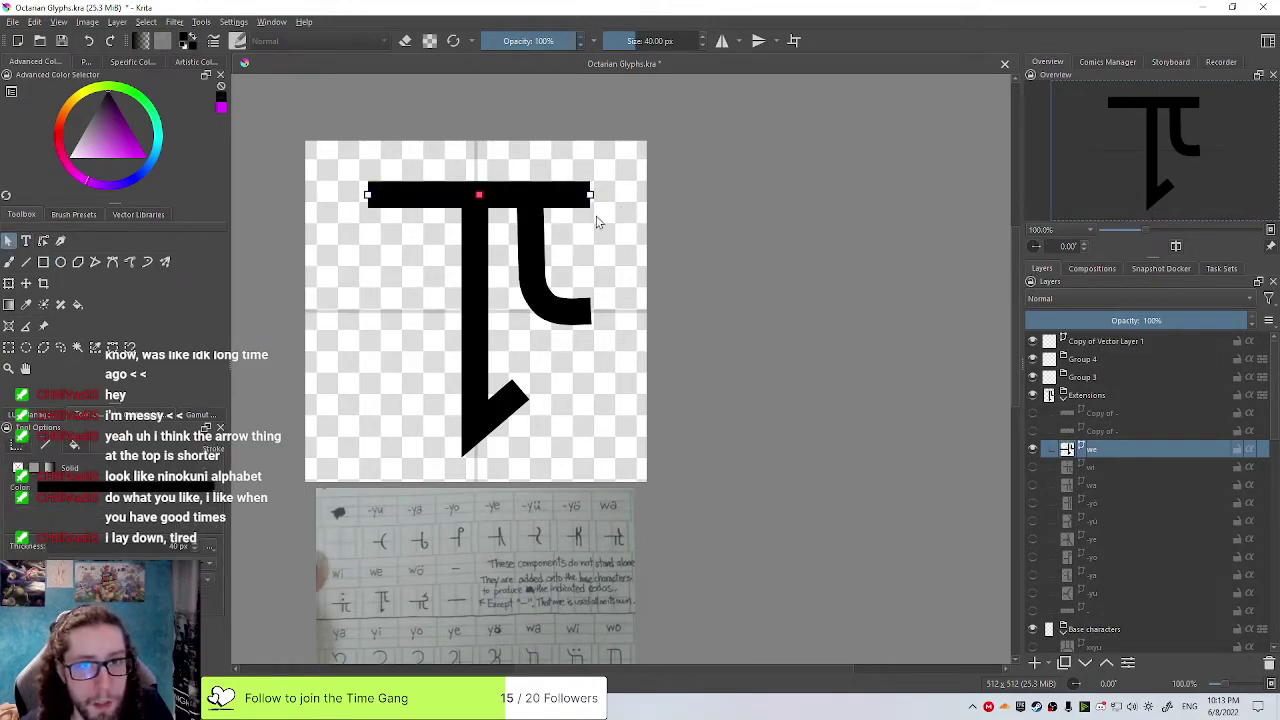
drag(605, 436, 376, 149)
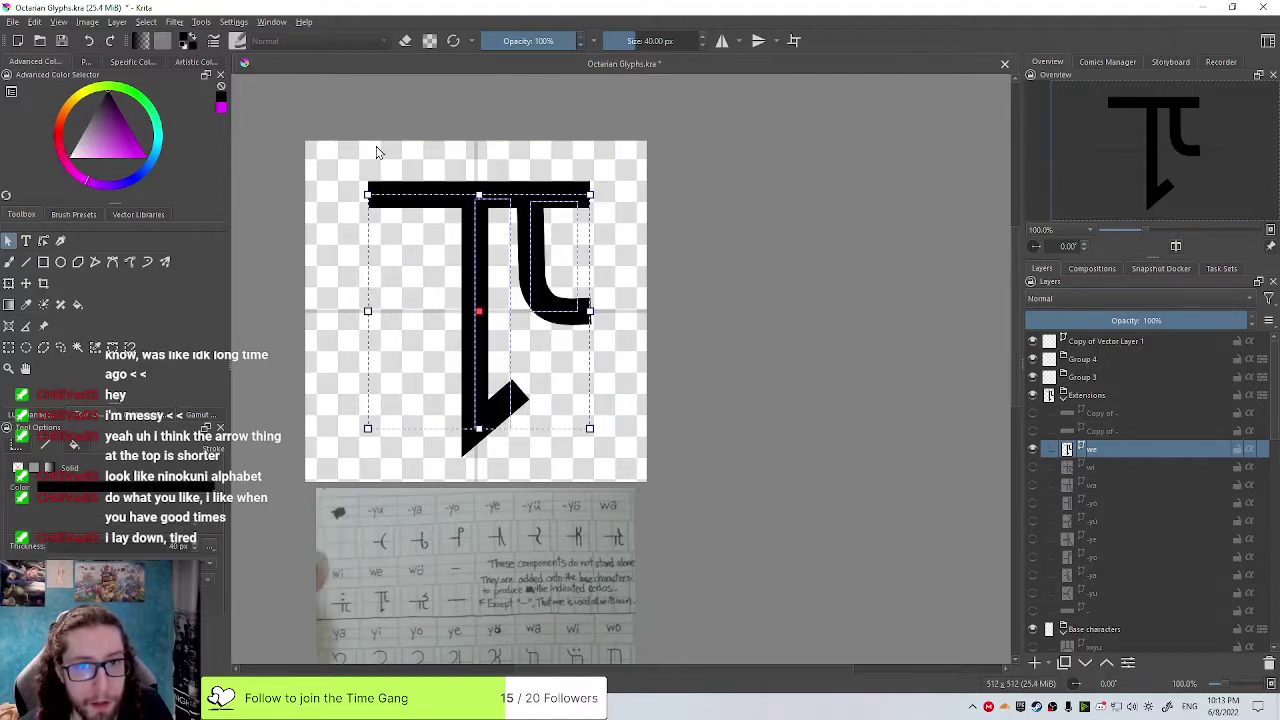
drag(524, 343, 524, 345)
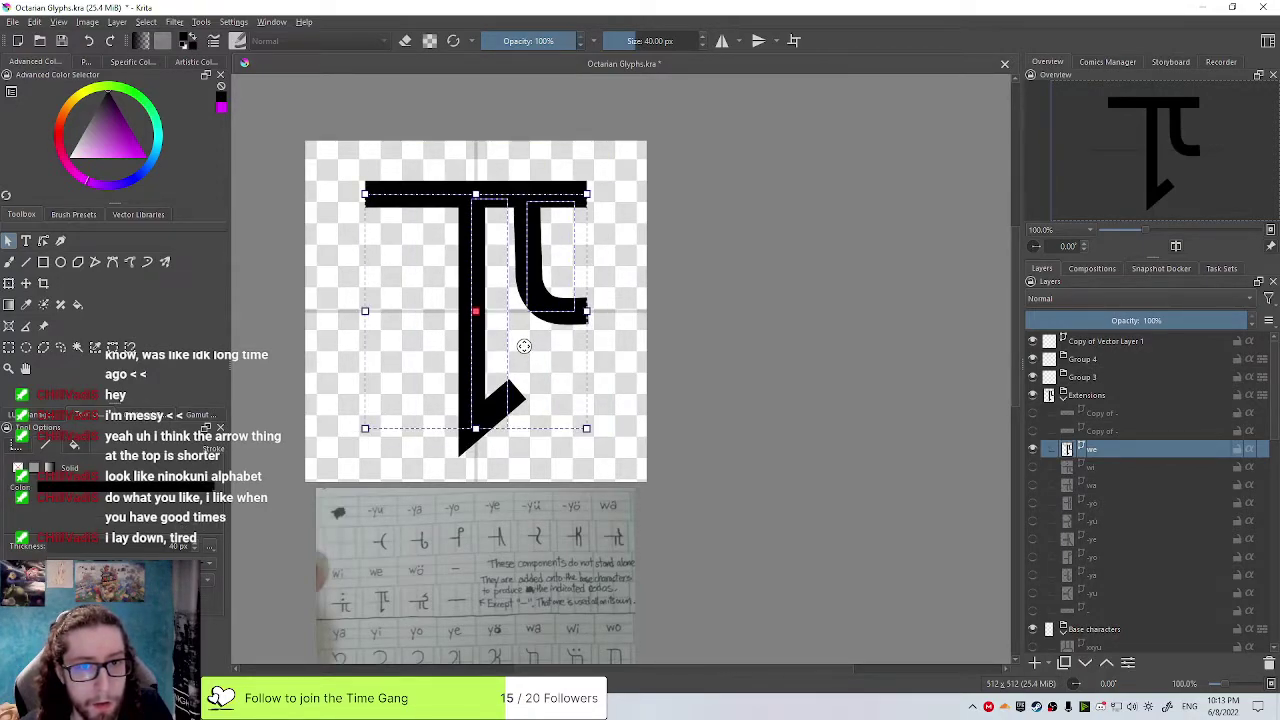
click(626, 348)
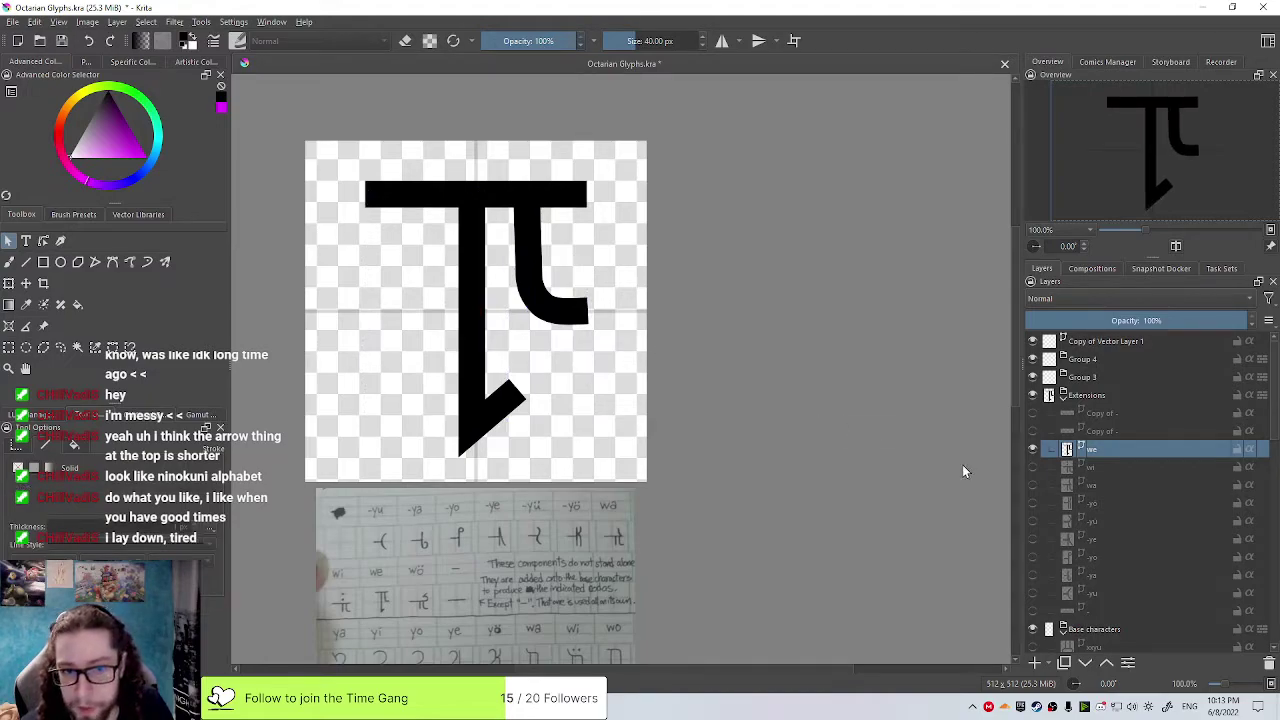
drag(630, 455, 335, 165)
drag(509, 343, 531, 344)
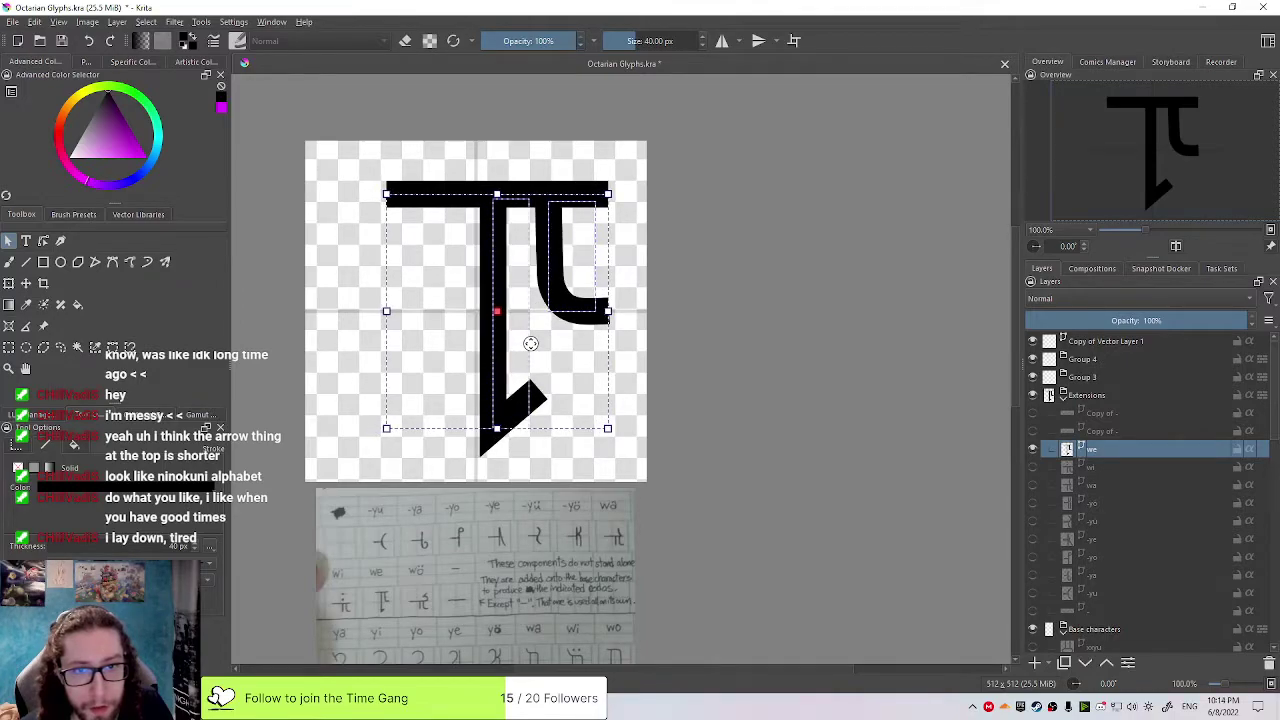
key(ctrl+z)
click(704, 380)
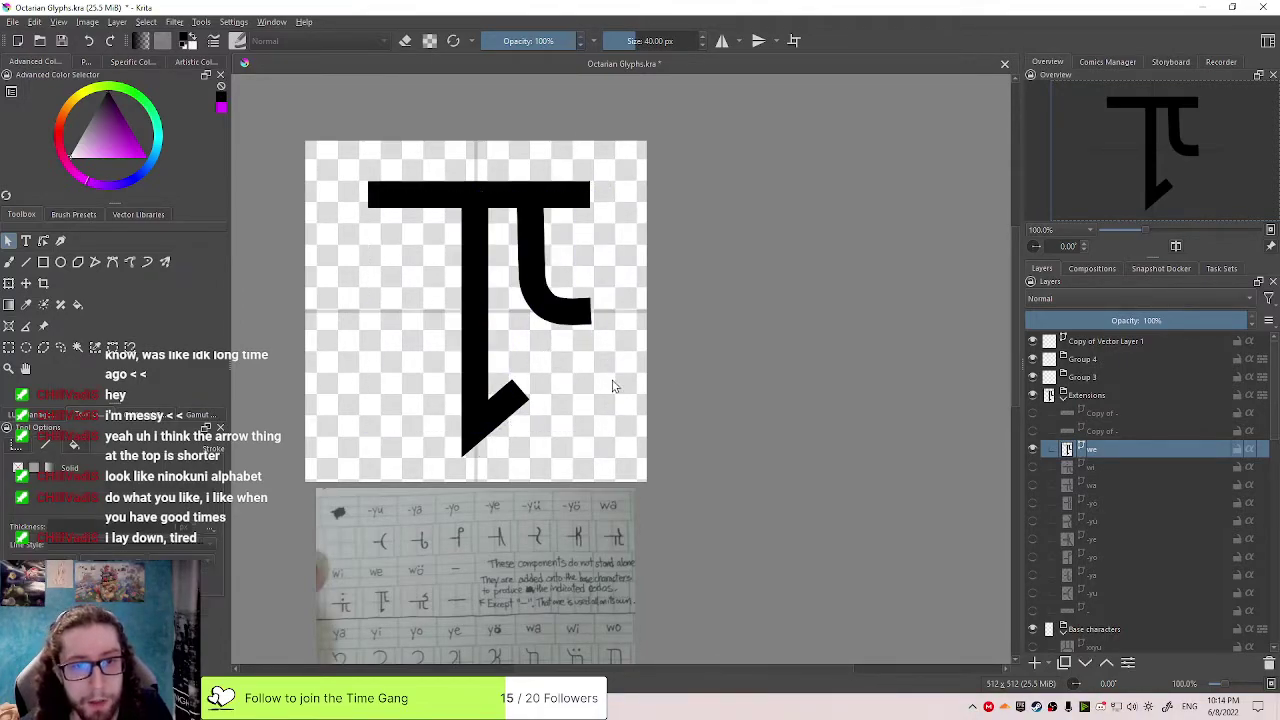
Show wi in place of we and shift all its strokes together slightly right, so the stem sits just right of the vertical guide
click(1033, 449)
click(1033, 467)
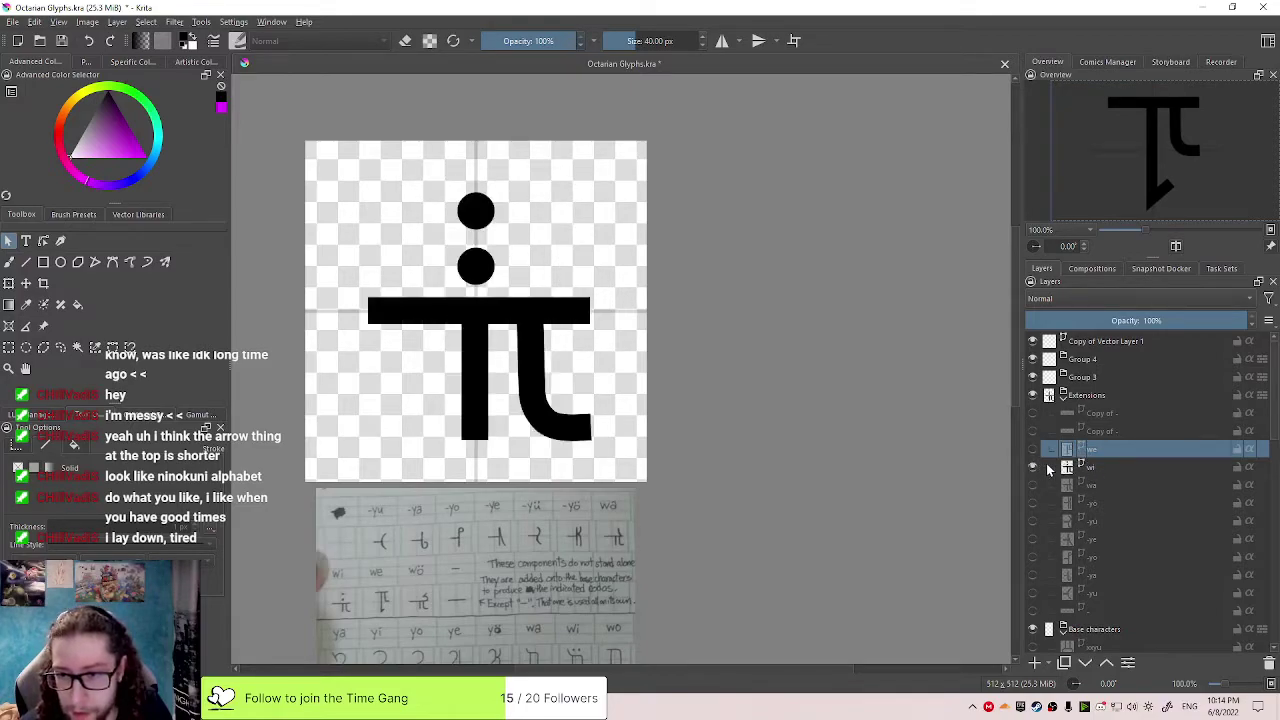
drag(617, 456, 330, 160)
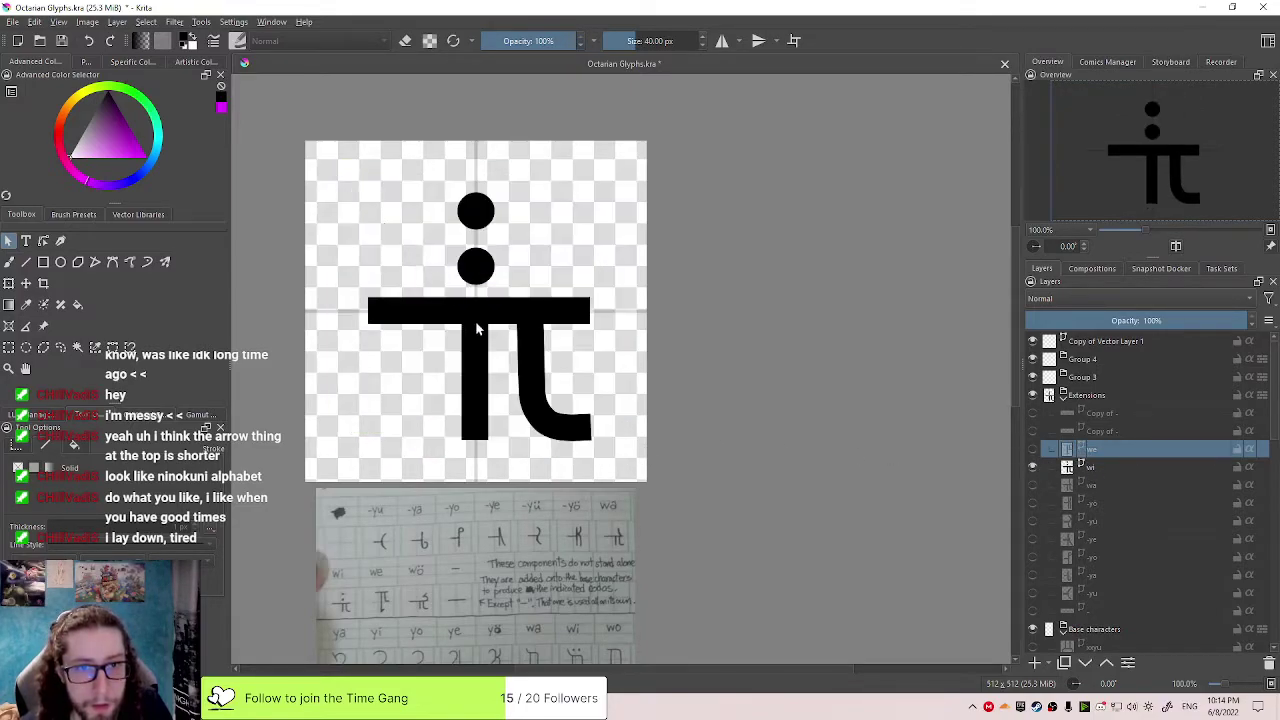
drag(614, 456, 350, 190)
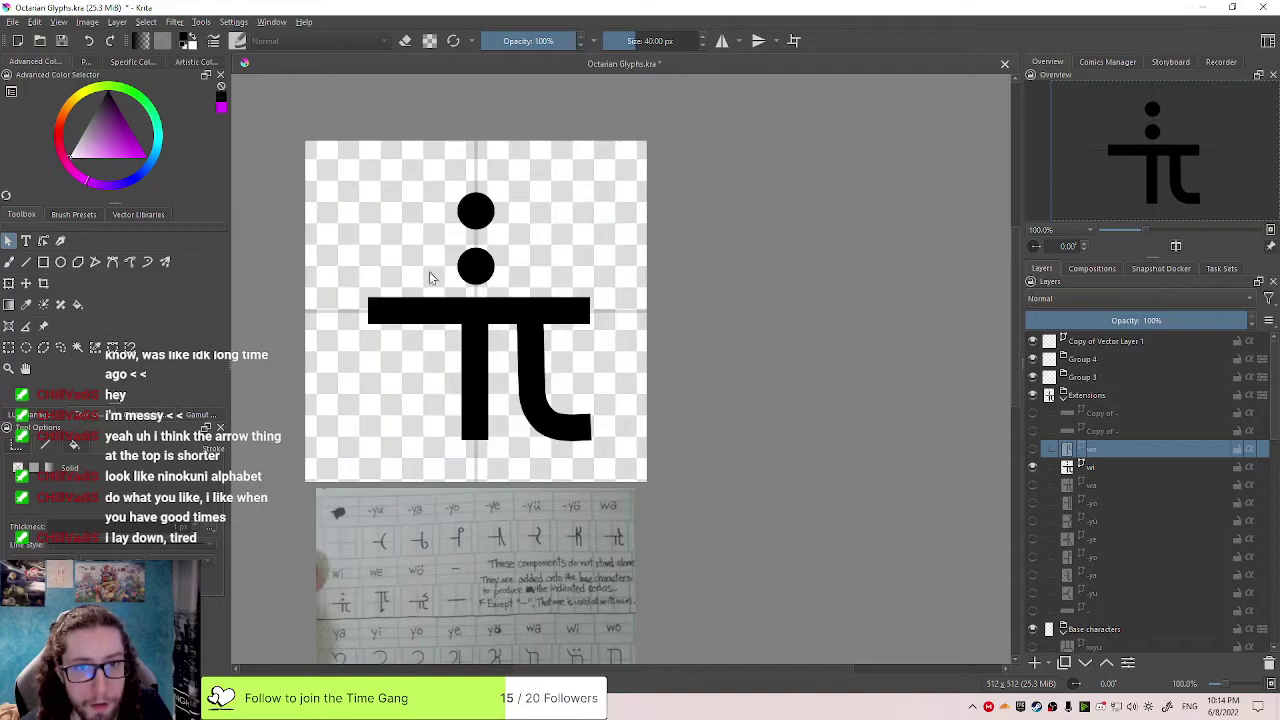
drag(598, 442, 333, 172)
drag(598, 462, 328, 166)
click(1090, 470)
drag(641, 473, 330, 192)
drag(454, 344, 515, 358)
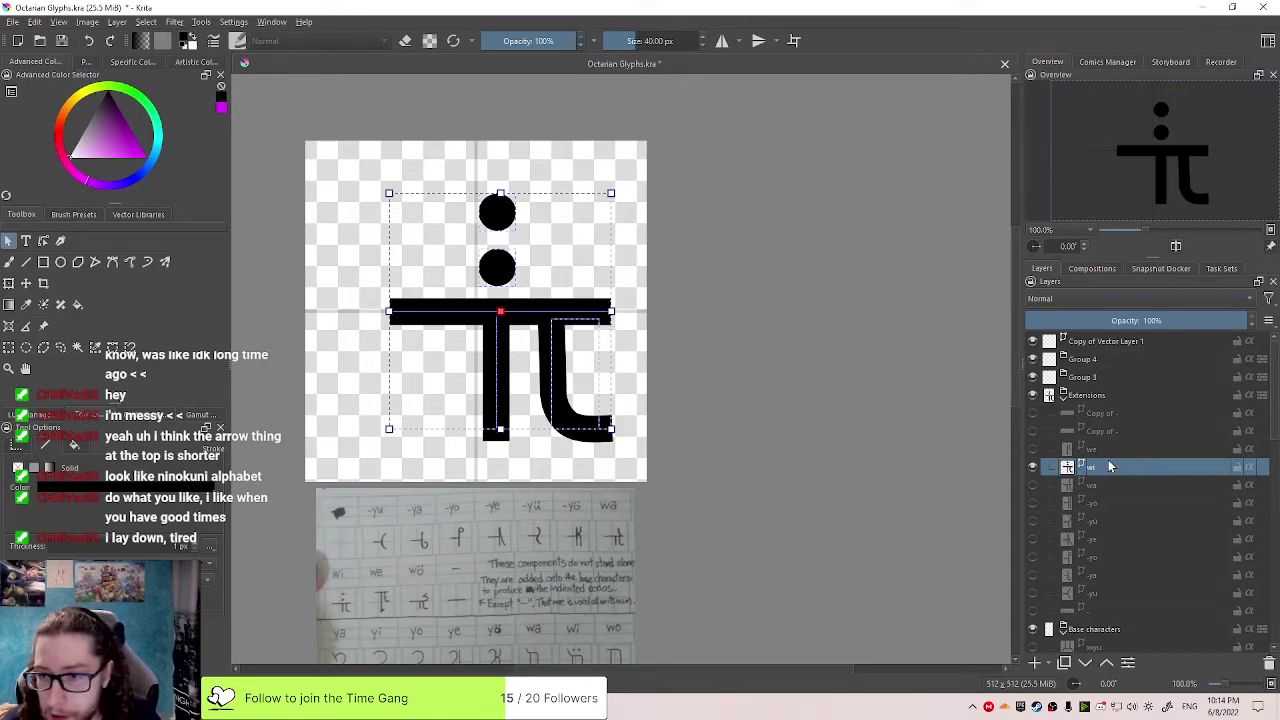
drag(583, 407, 585, 407)
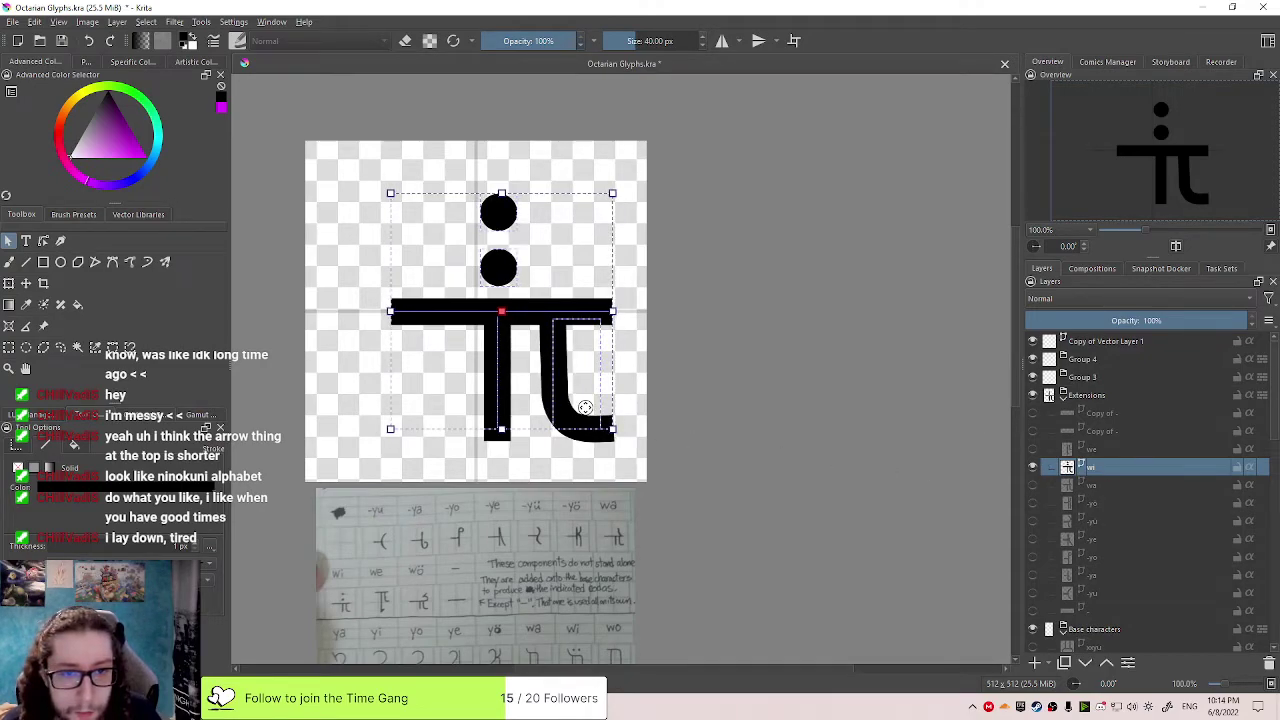
Show wa in place of wi, shift all its strokes right to match wi's position, and hide it again
click(1105, 450)
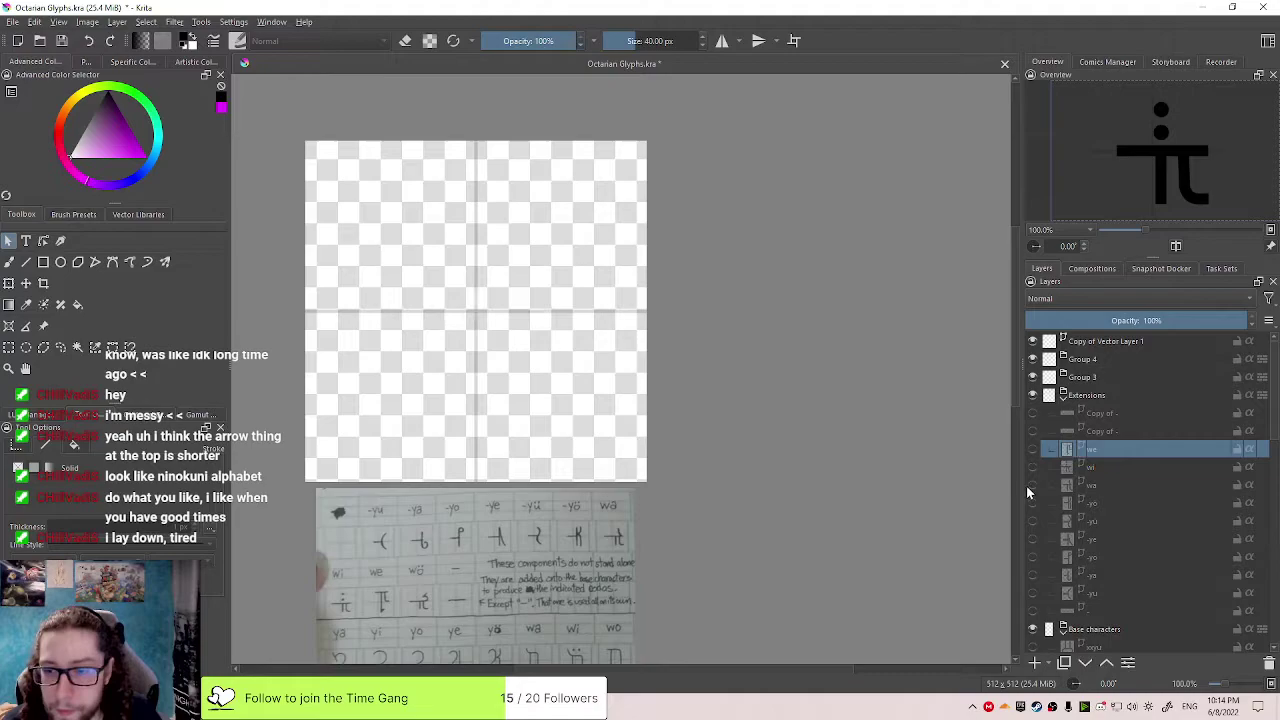
click(1032, 486)
drag(622, 465, 369, 191)
click(1180, 503)
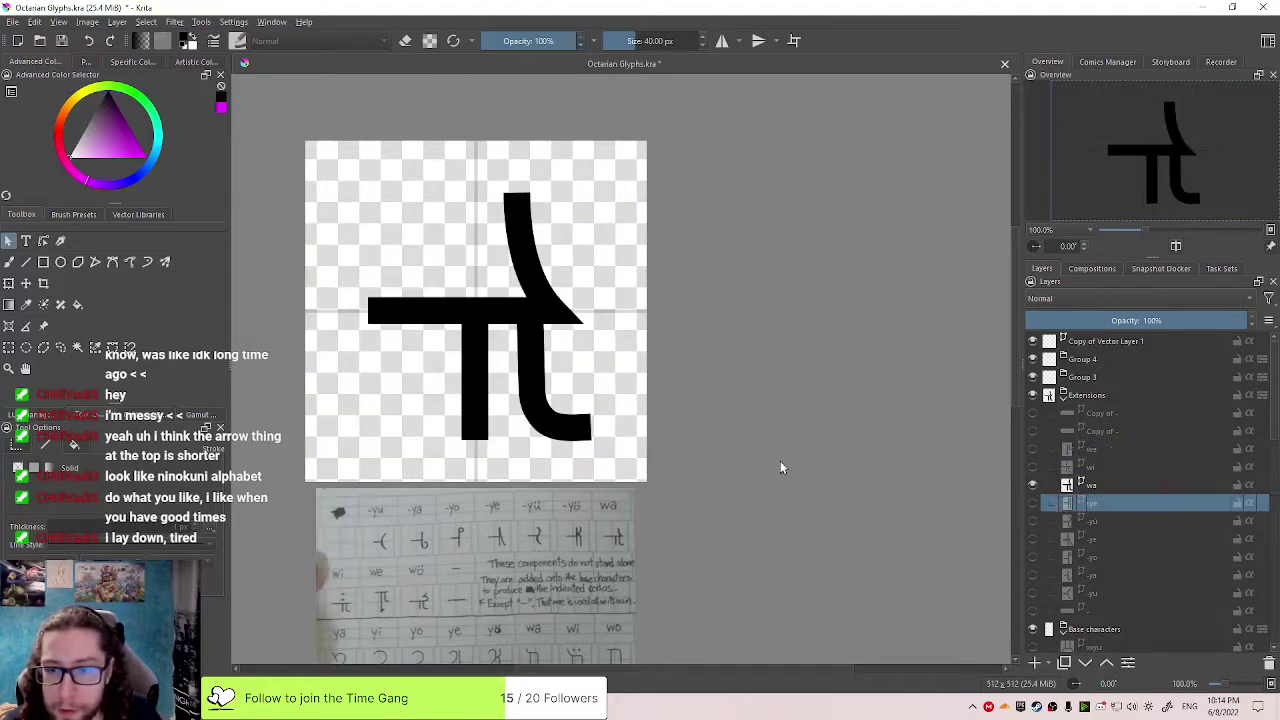
click(1120, 486)
drag(314, 198, 314, 198)
drag(491, 322, 509, 321)
click(1033, 485)
click(1092, 505)
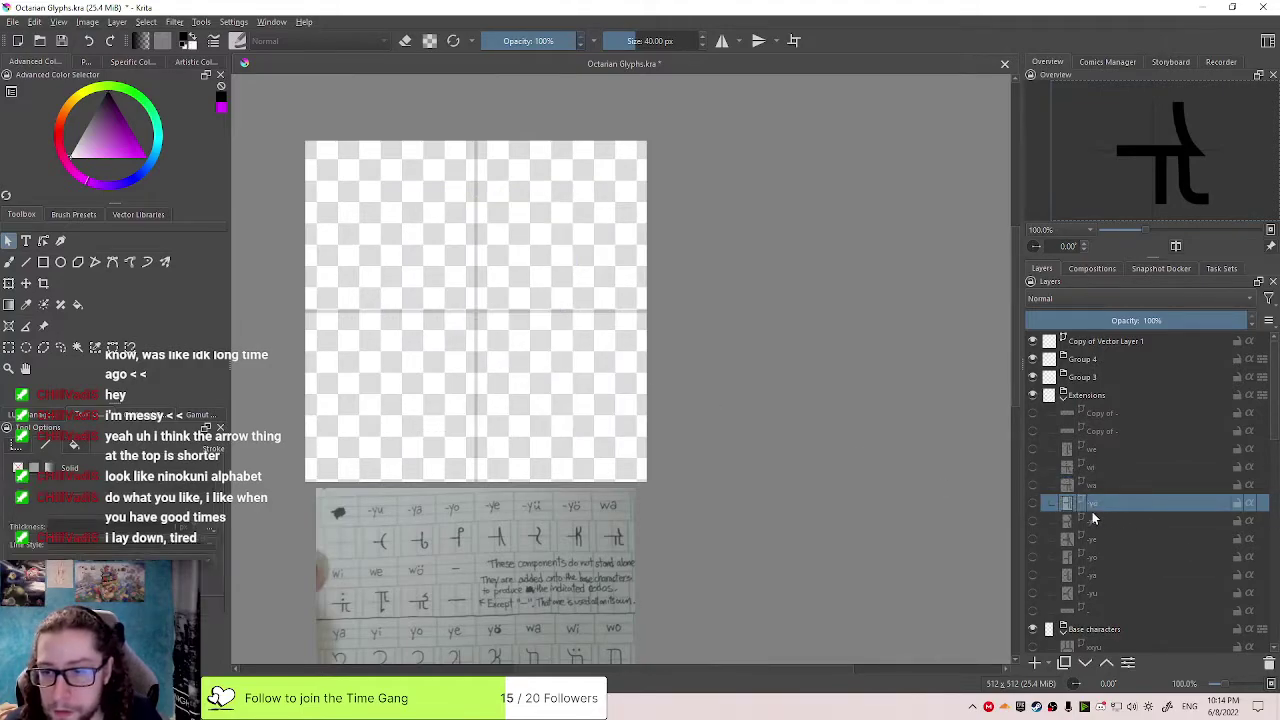
Show -yö, shift all its strokes right together so the stem sits just right of the vertical guide, and hide it
click(1033, 503)
drag(585, 461, 341, 176)
drag(503, 332, 533, 326)
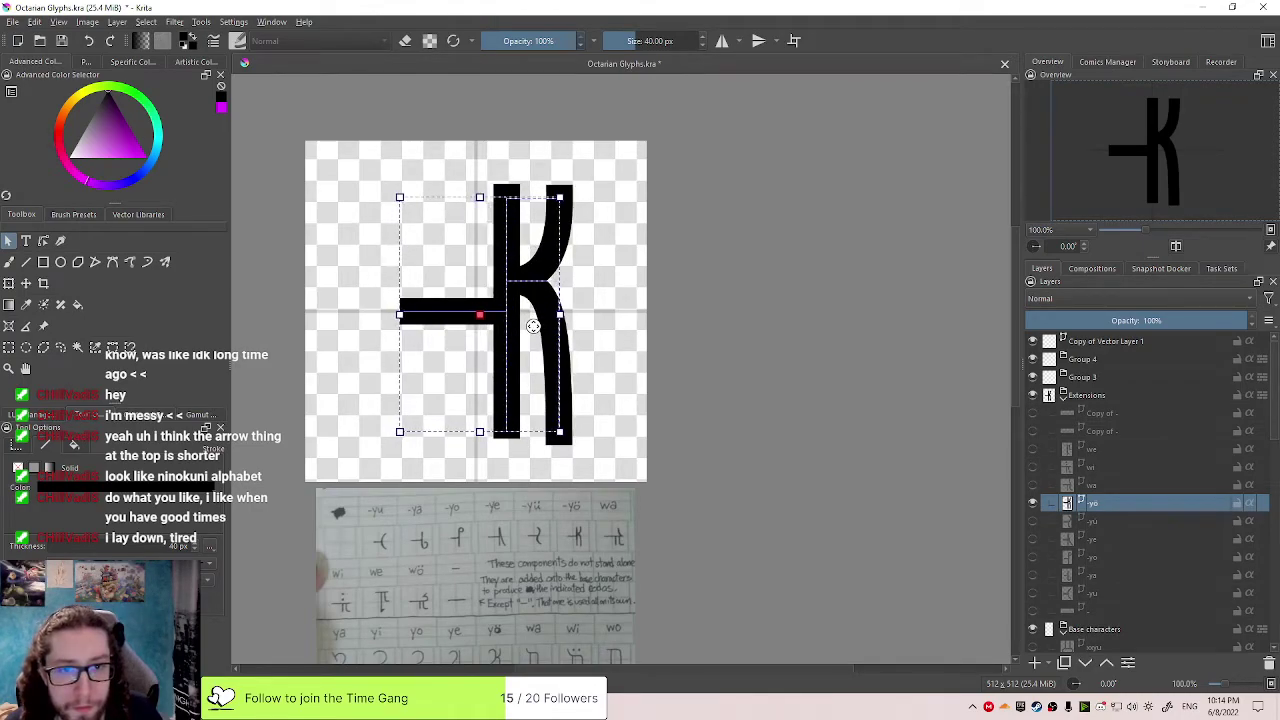
click(1033, 504)
Show the -yü layer, shift its bar and wavy stroke slightly right together, and hide the layer
click(1033, 521)
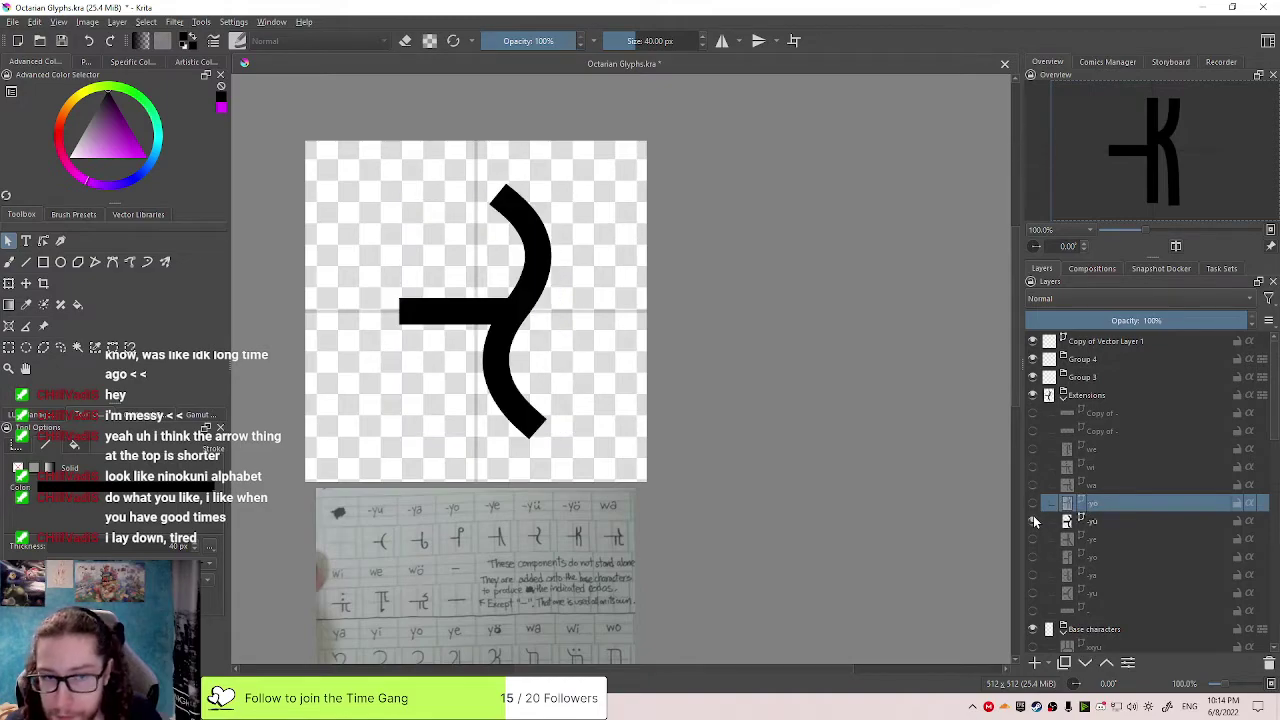
drag(614, 457, 316, 172)
click(1100, 521)
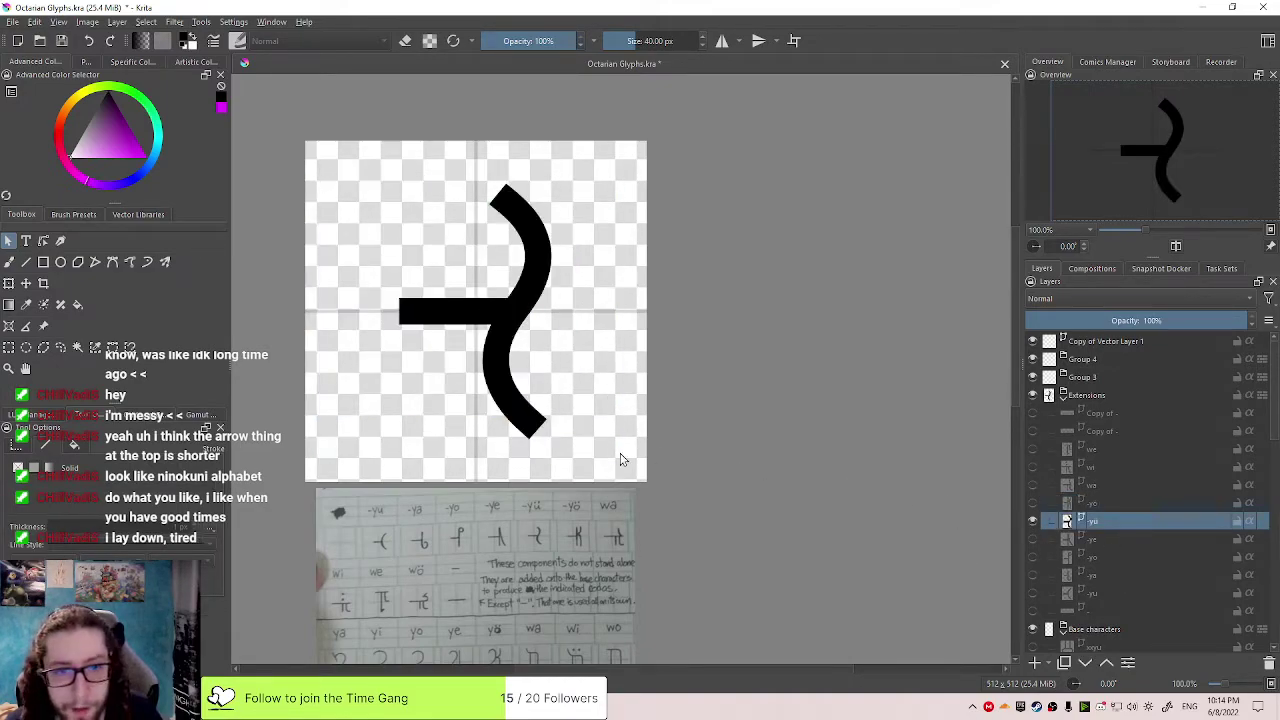
drag(630, 457, 323, 171)
click(508, 345)
drag(594, 447, 322, 184)
drag(491, 343, 497, 346)
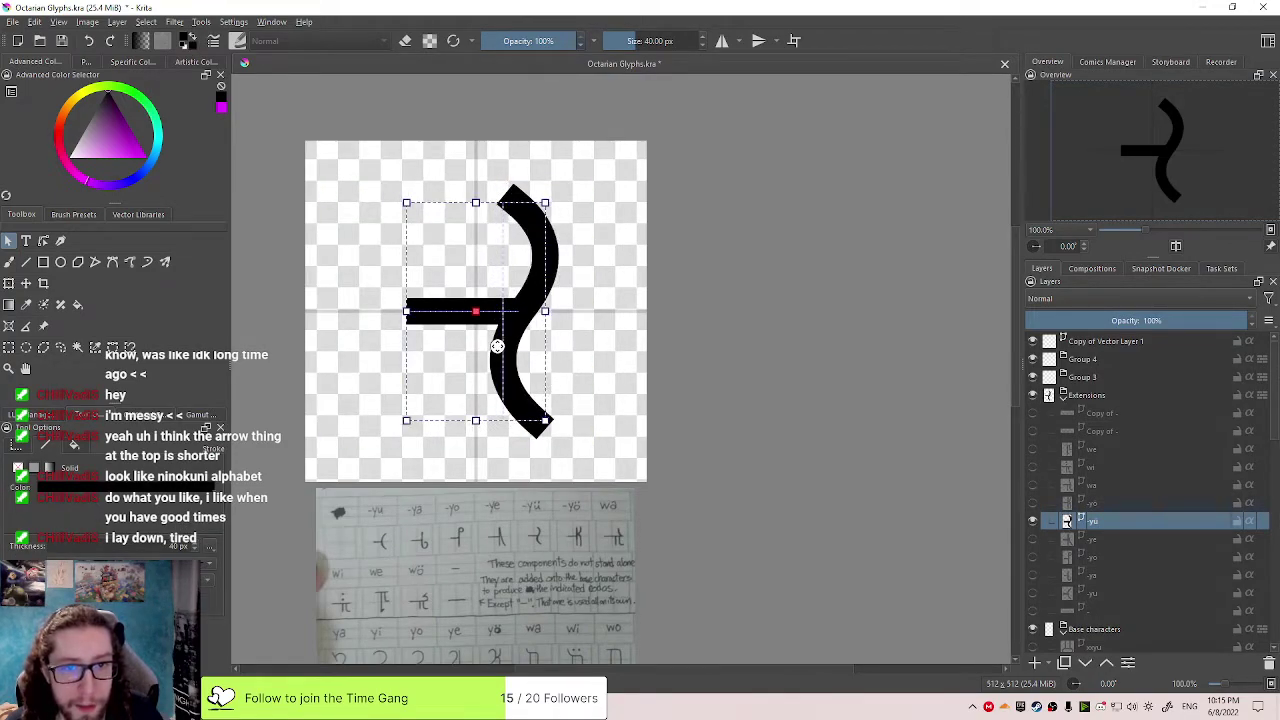
click(1034, 522)
Show -ye, shift all its strokes right together so its stem clears the vertical guide, and hide it
click(1034, 540)
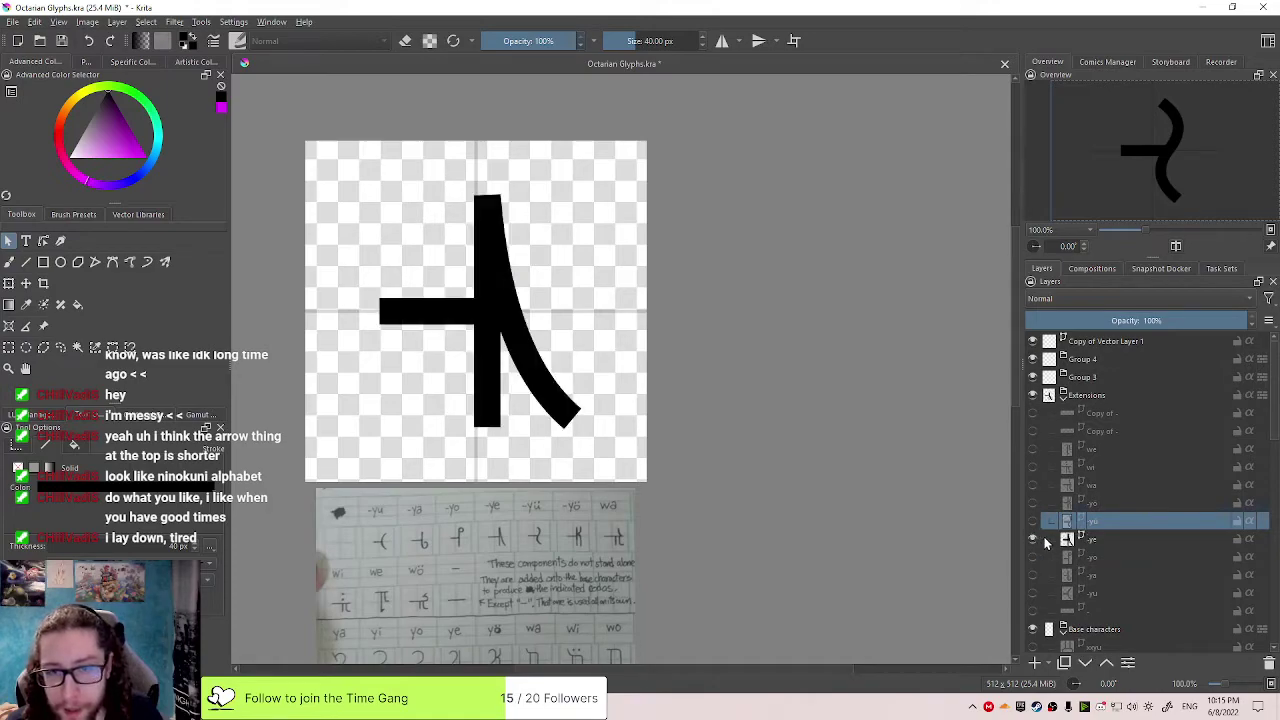
click(1045, 542)
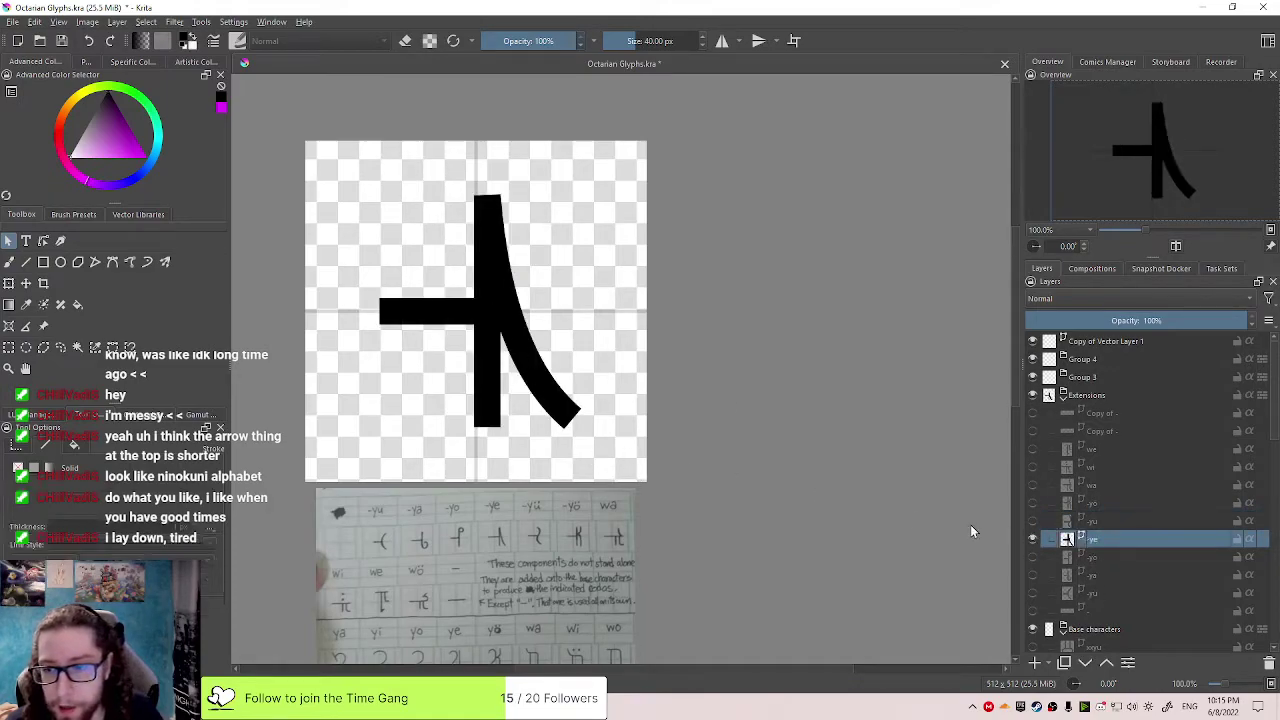
drag(598, 451, 341, 197)
drag(516, 346, 536, 345)
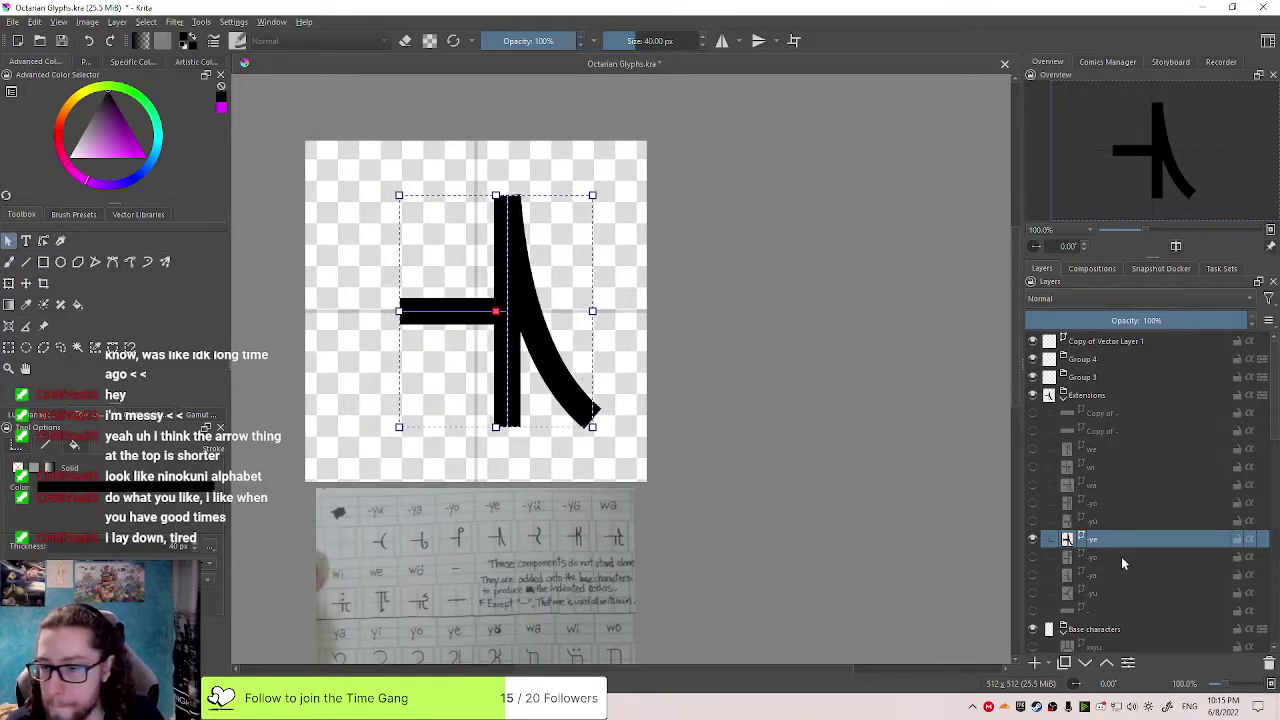
click(1087, 558)
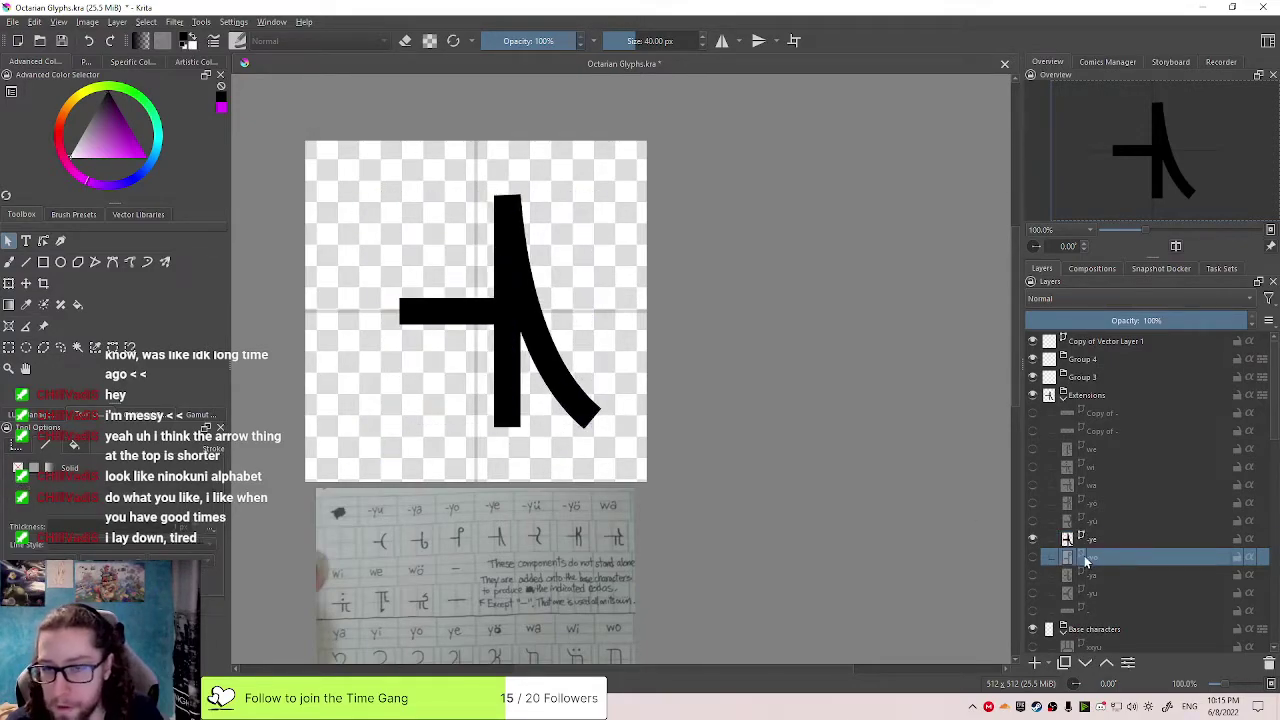
click(1033, 540)
Show the -yo layer, shift its bar, stem and loop right together past the vertical guide, and hide the layer
click(1033, 557)
drag(604, 464, 322, 150)
drag(457, 333, 494, 337)
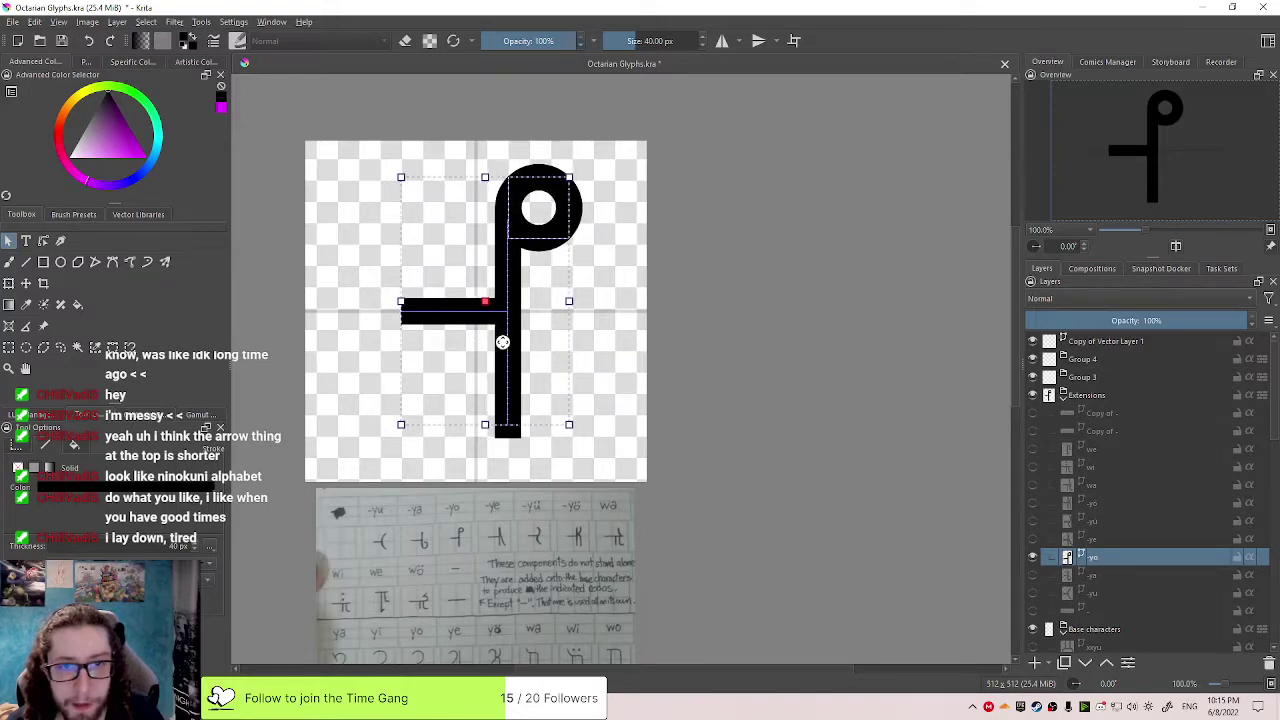
click(1033, 557)
Show -ya and shift its strokes right together so the stem sits just right of the vertical guide
click(1034, 575)
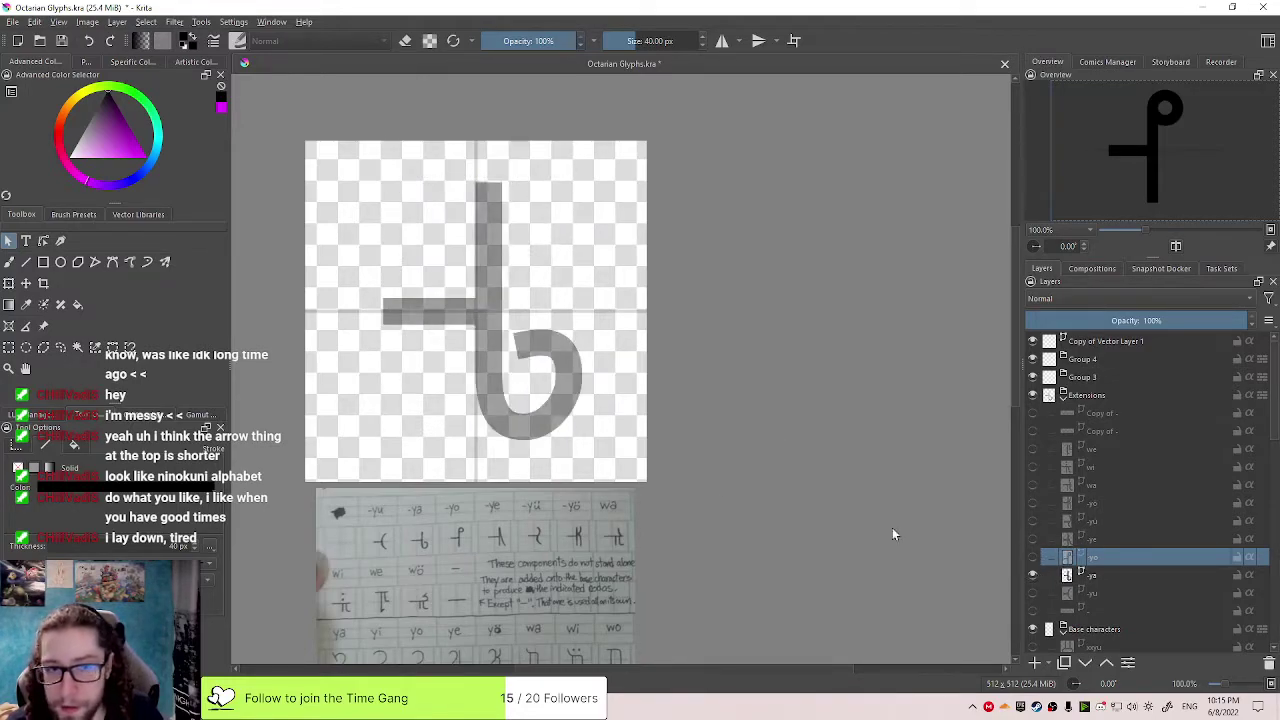
click(1090, 575)
drag(544, 397, 562, 397)
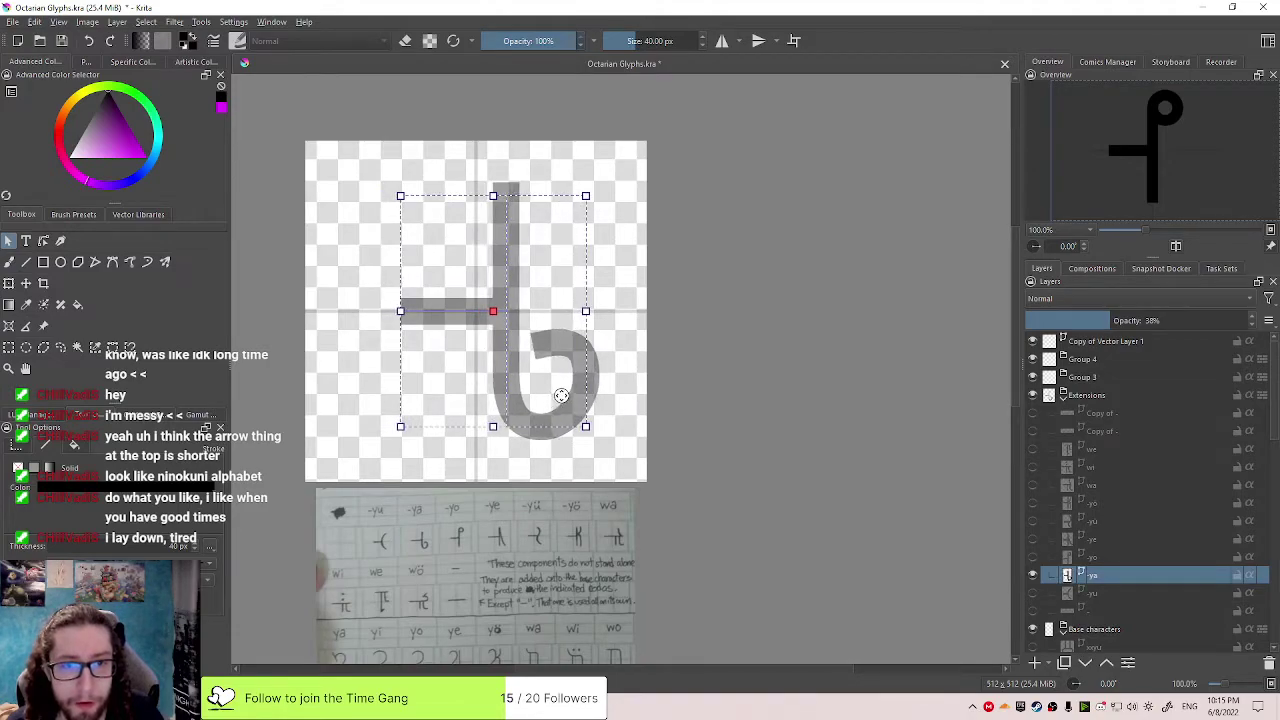
Raise the -ya layer's opacity to 100% and hide the layer
drag(1122, 326, 1256, 322)
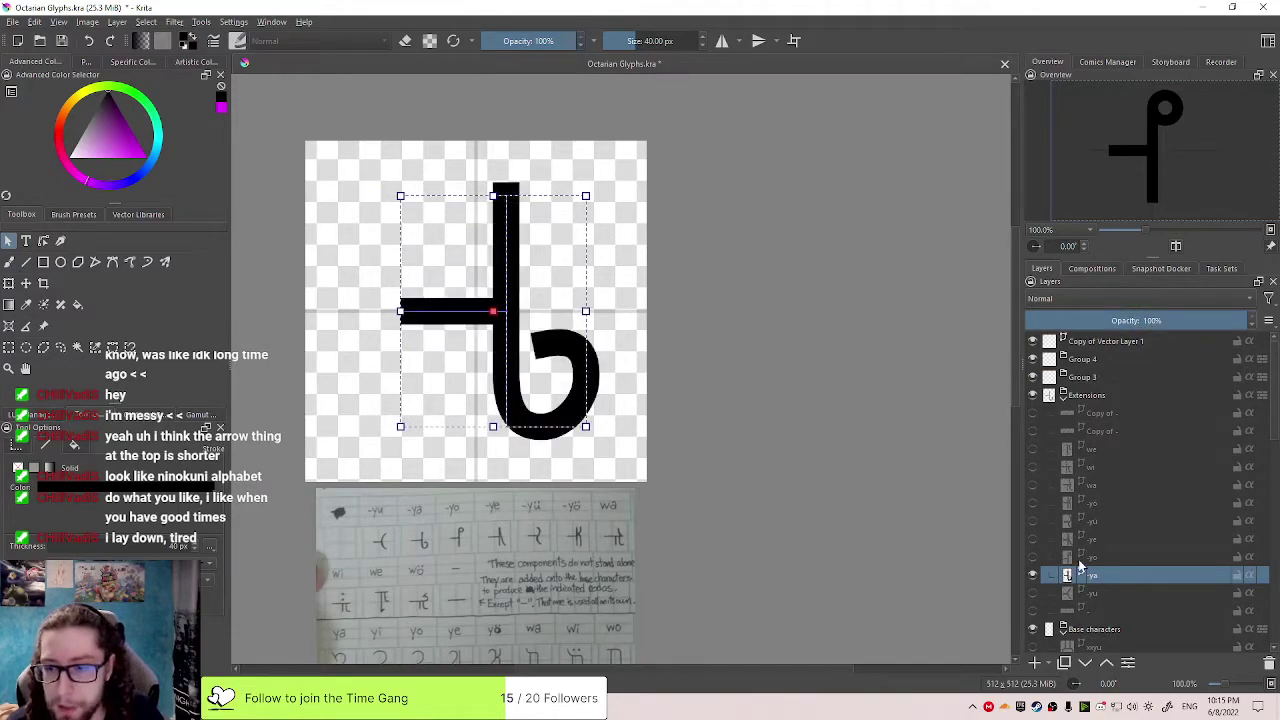
click(1033, 591)
click(1033, 591)
click(1033, 575)
click(1033, 575)
click(1033, 575)
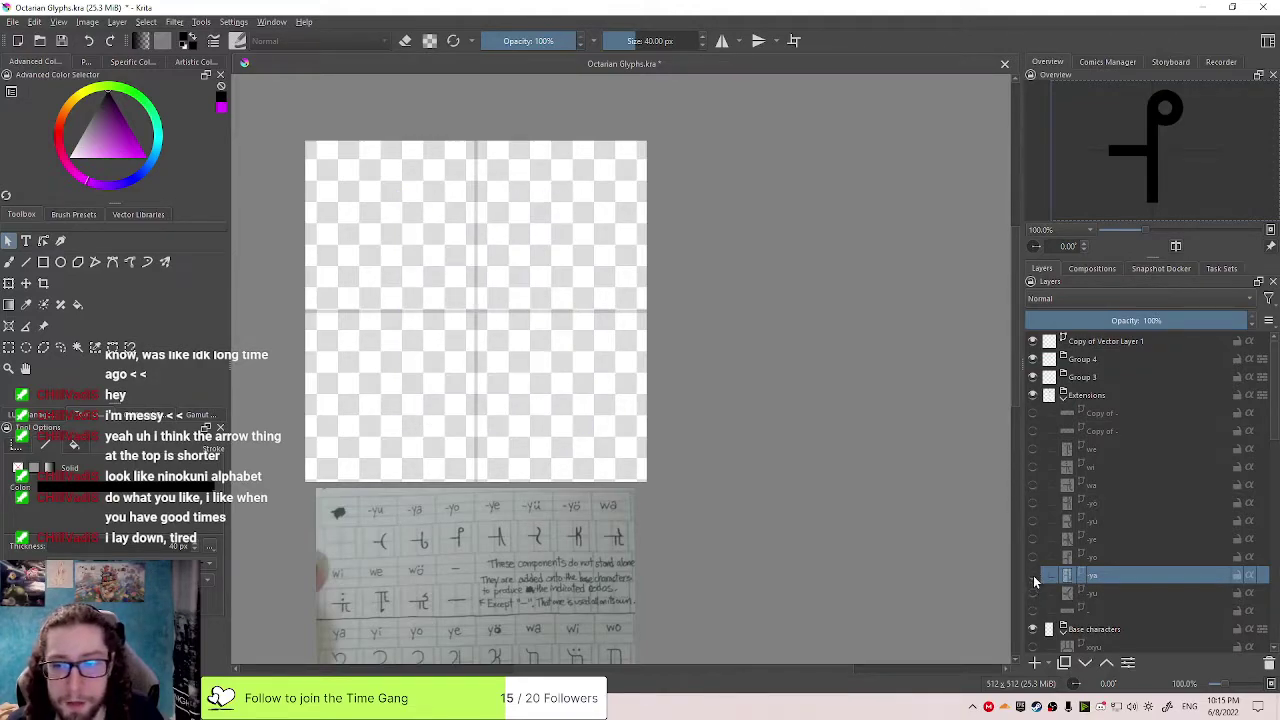
Show the -yu layer and select the node where its bar meets the curve for shape editing
click(1034, 593)
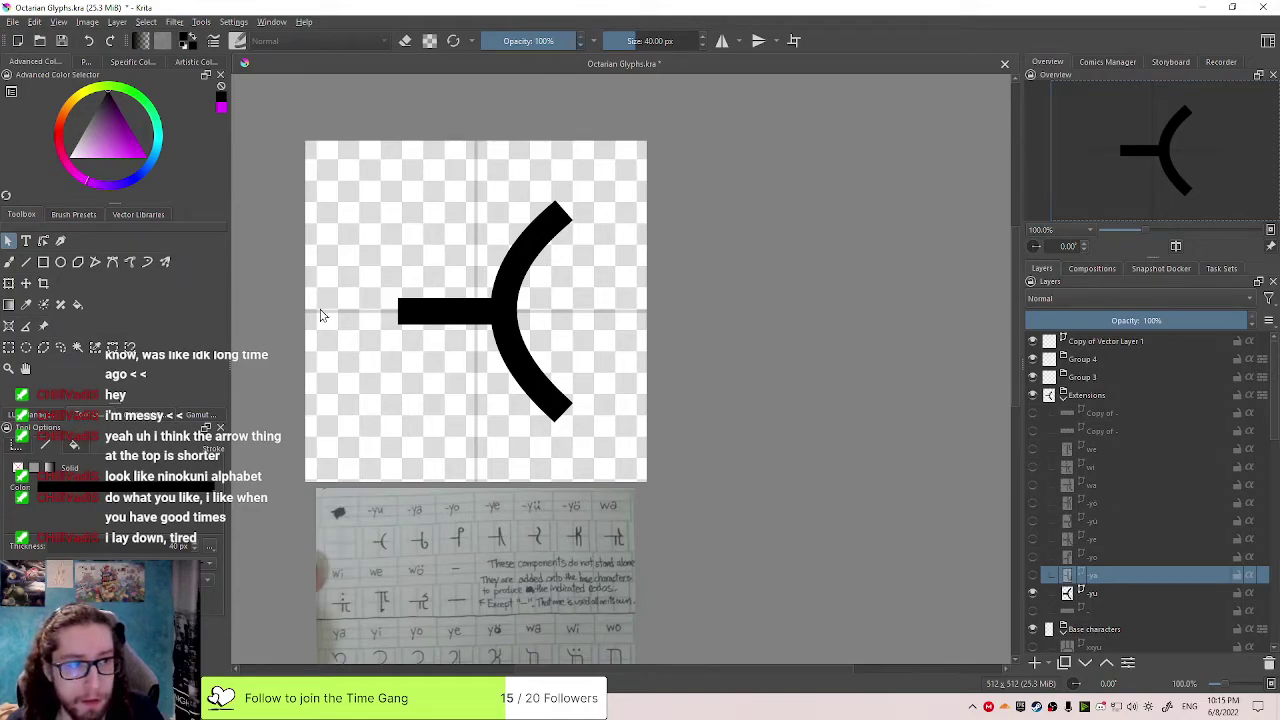
click(43, 241)
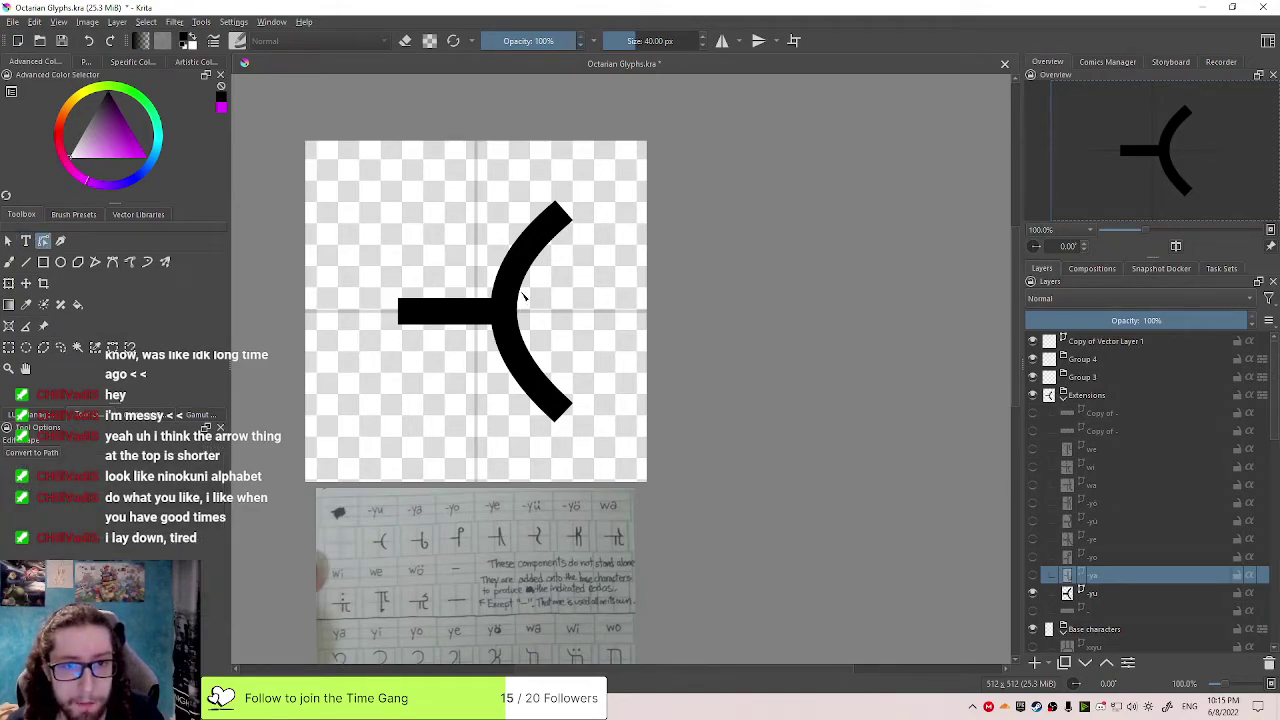
click(1101, 598)
click(504, 320)
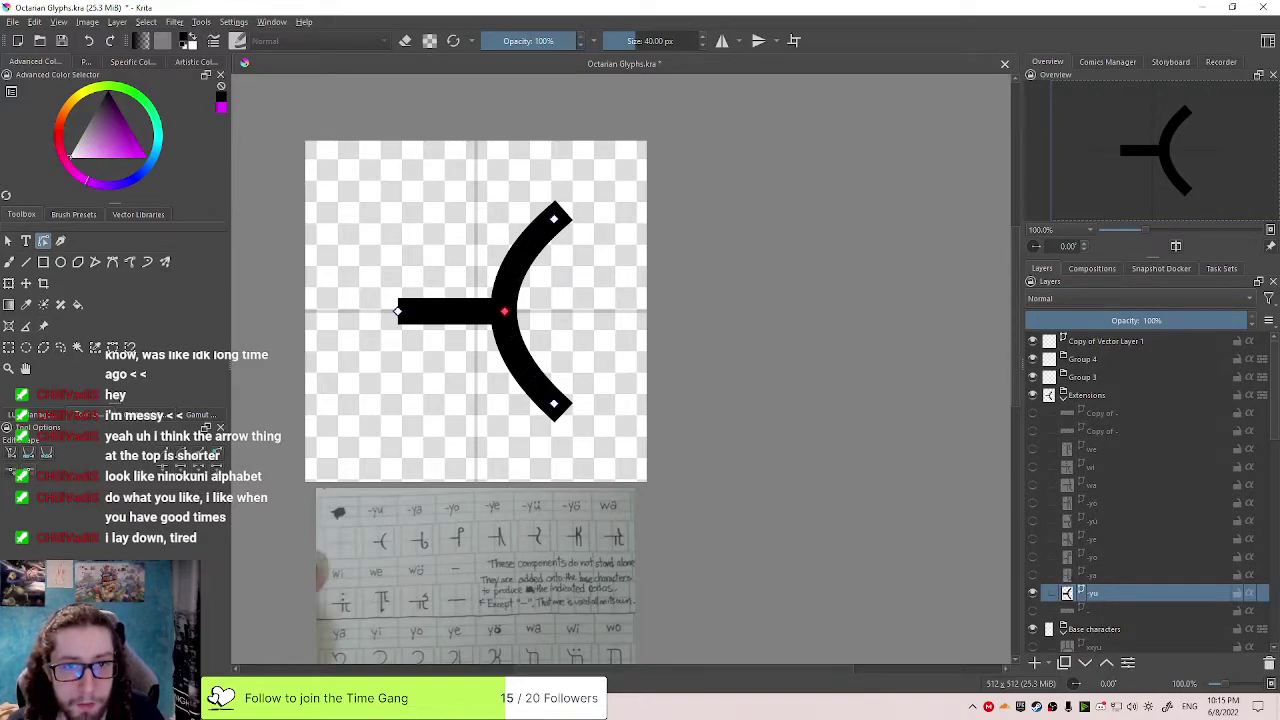
Try changing the node where -yu's bar meets the curve, moving it up and to the right, and undo the move
right_click(506, 317)
click(556, 369)
right_click(505, 318)
click(566, 294)
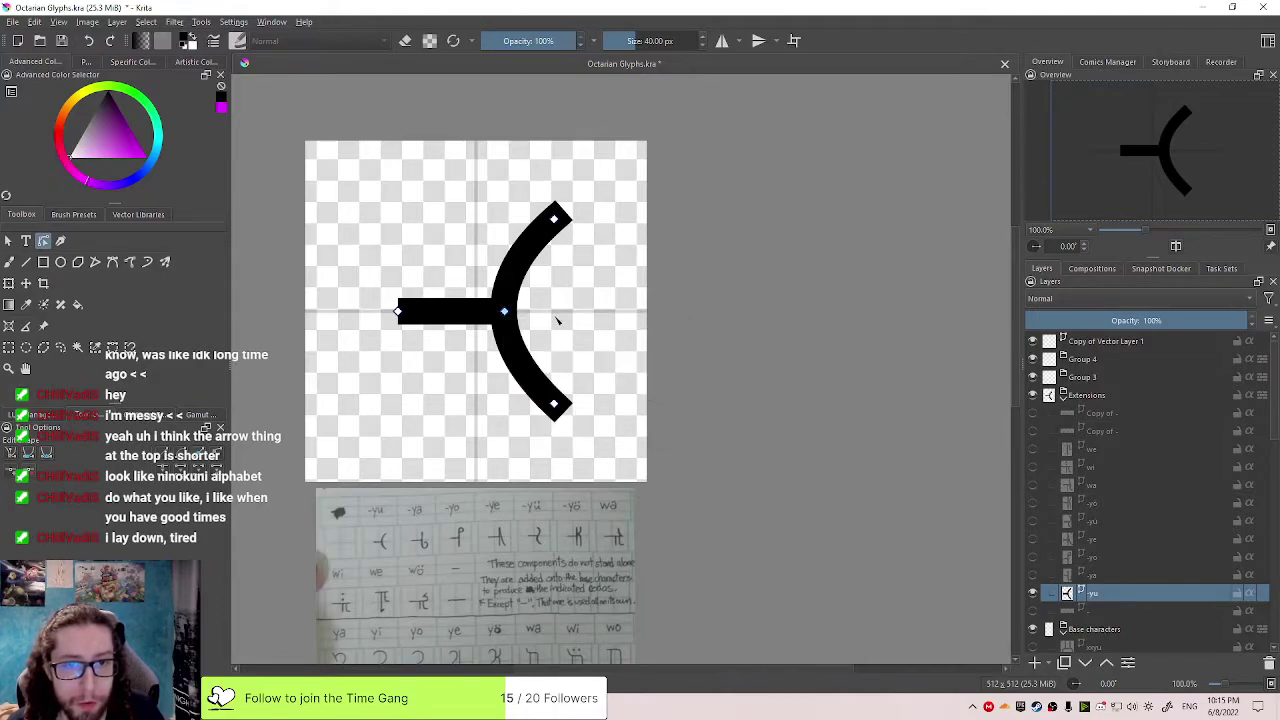
click(504, 312)
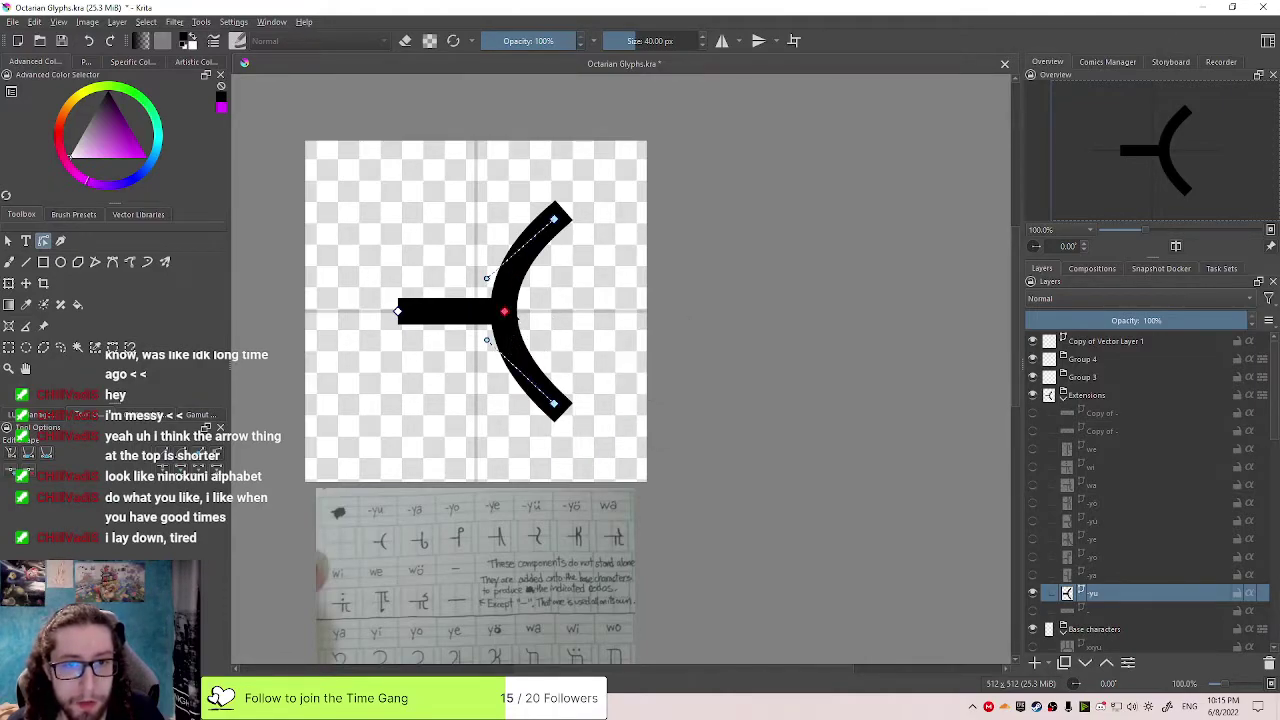
right_click(504, 311)
click(539, 297)
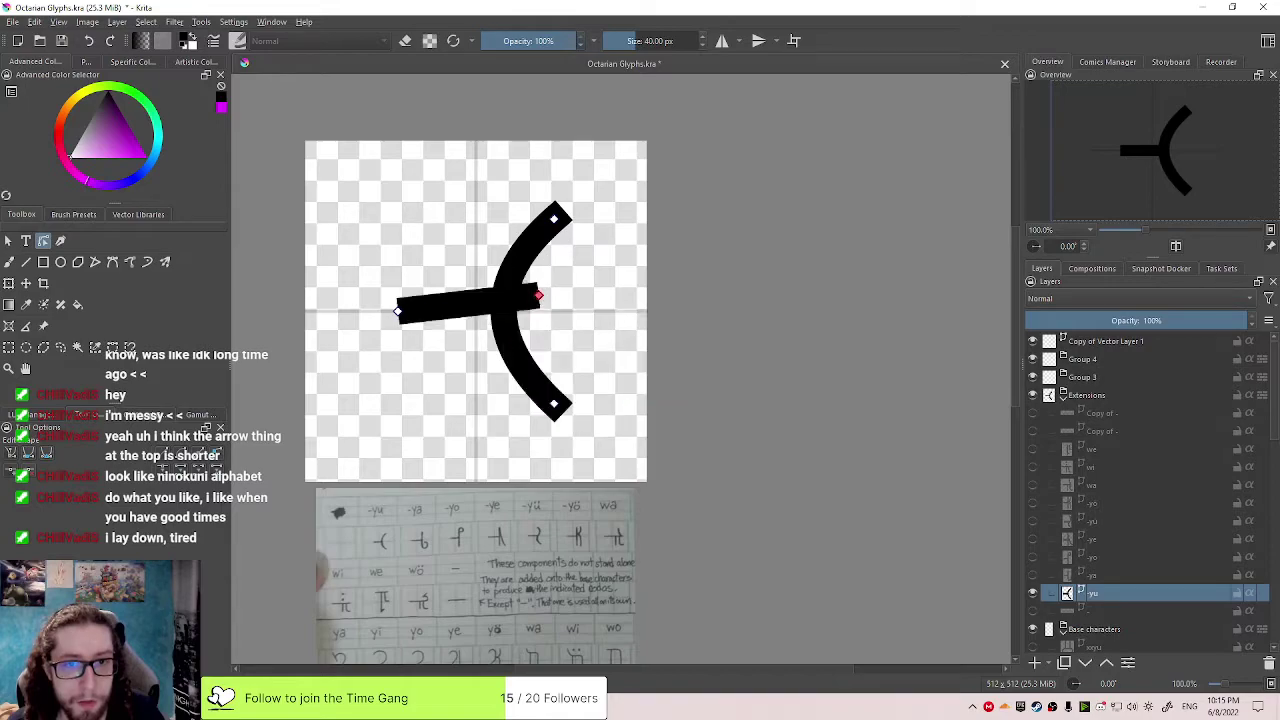
key(ctrl+z)
Try bending the middle of -yu's curve to the right, and undo the change
right_click(509, 279)
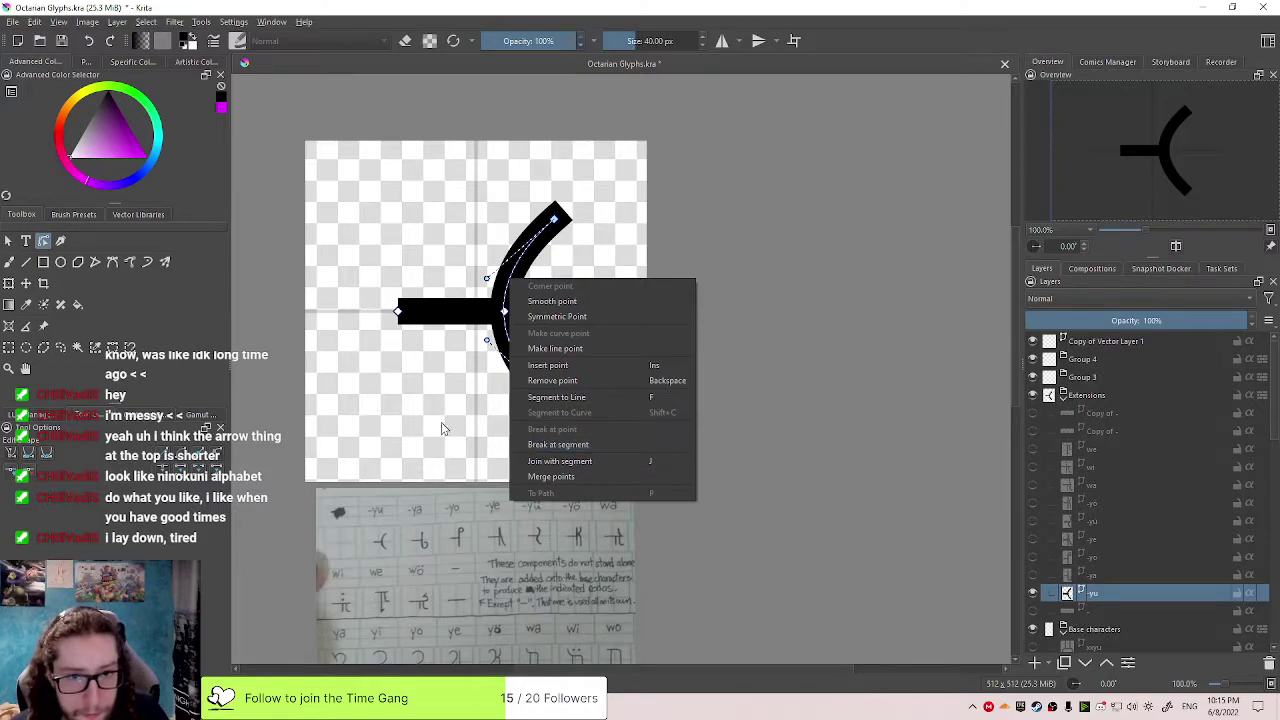
click(460, 387)
ctrl+scroll(481, 364, up, 1)
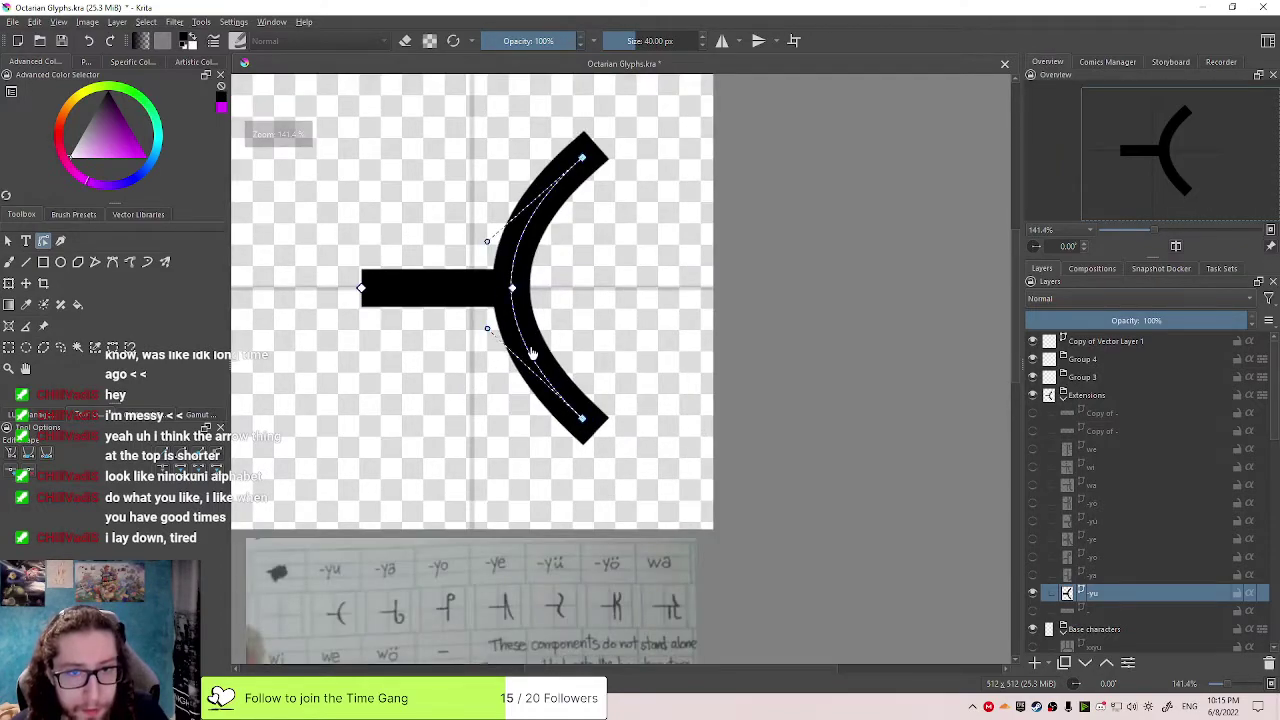
drag(520, 316, 566, 314)
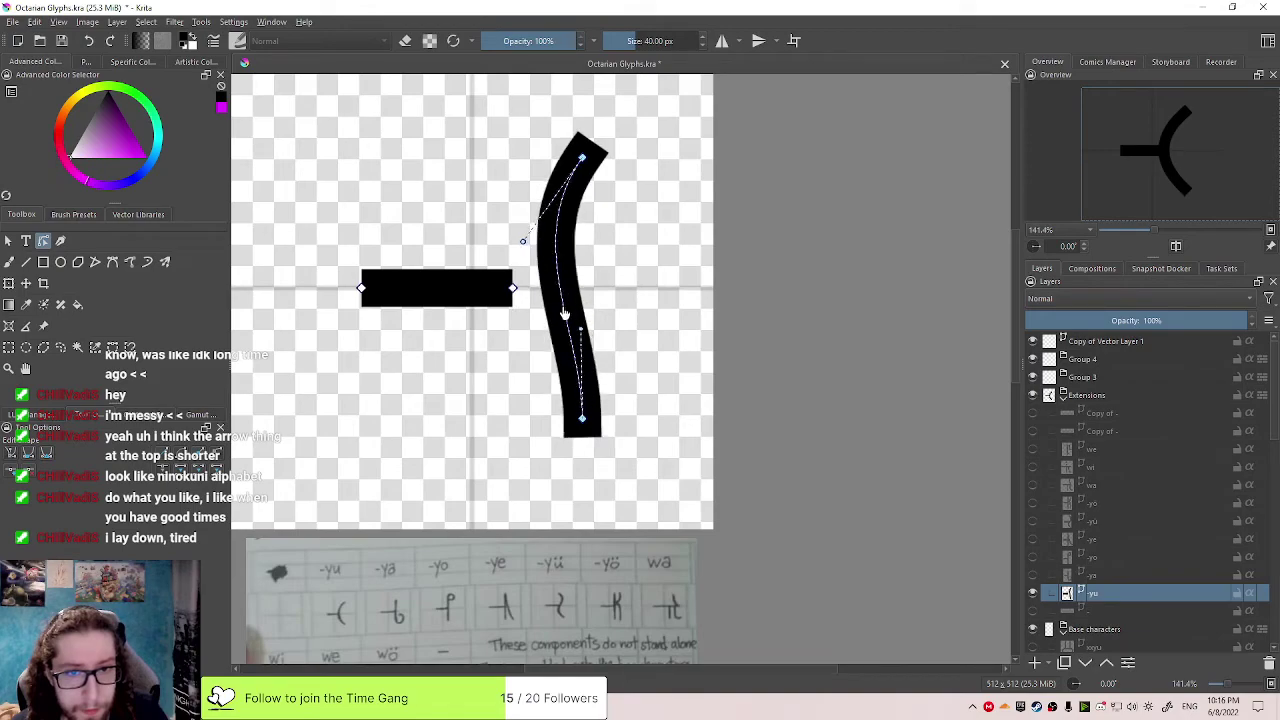
key(ctrl+z)
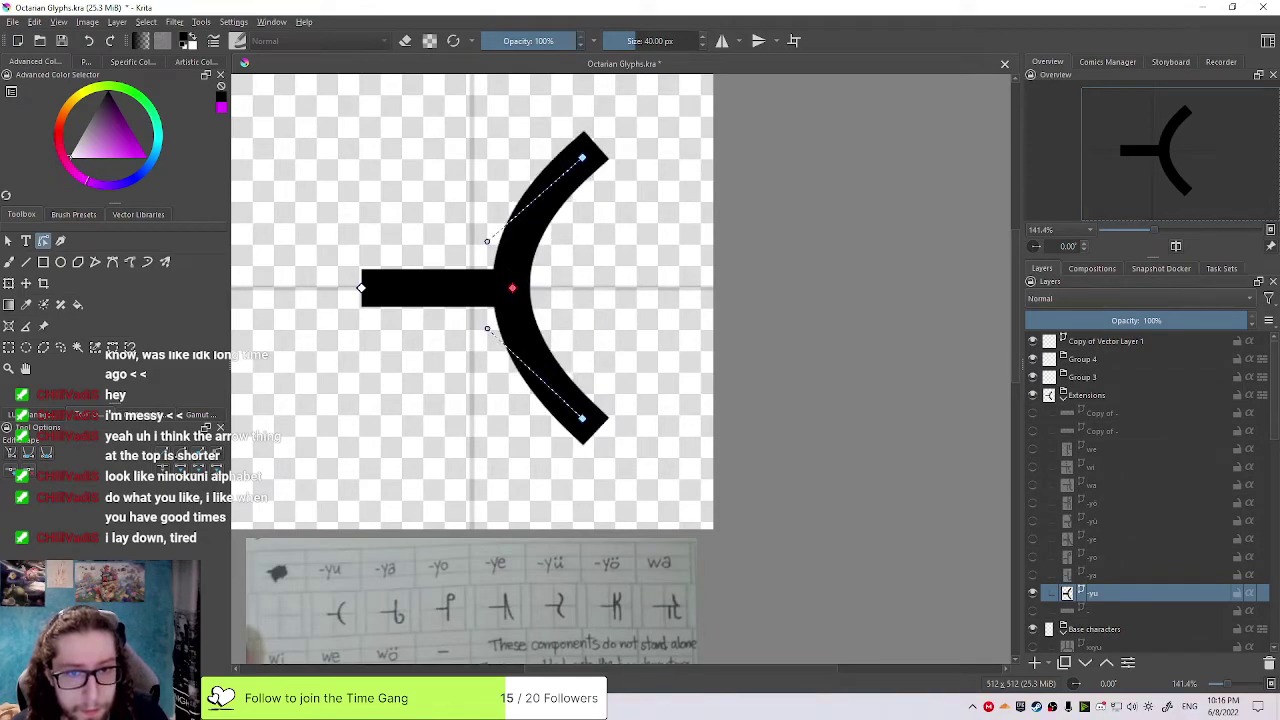
Pull the right end of -yu's bar left, clear of the curve, and insert a point at the curve's middle
click(504, 288)
drag(503, 288, 480, 288)
click(513, 300)
right_click(513, 300)
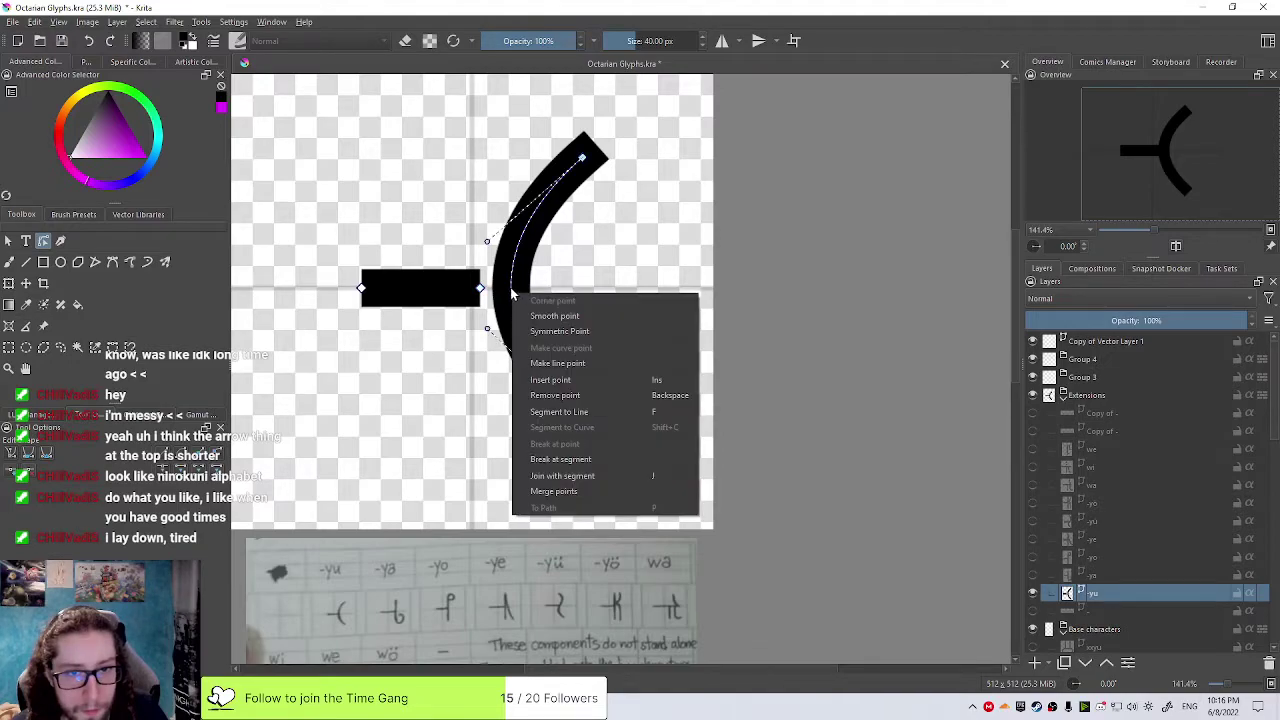
right_click(509, 288)
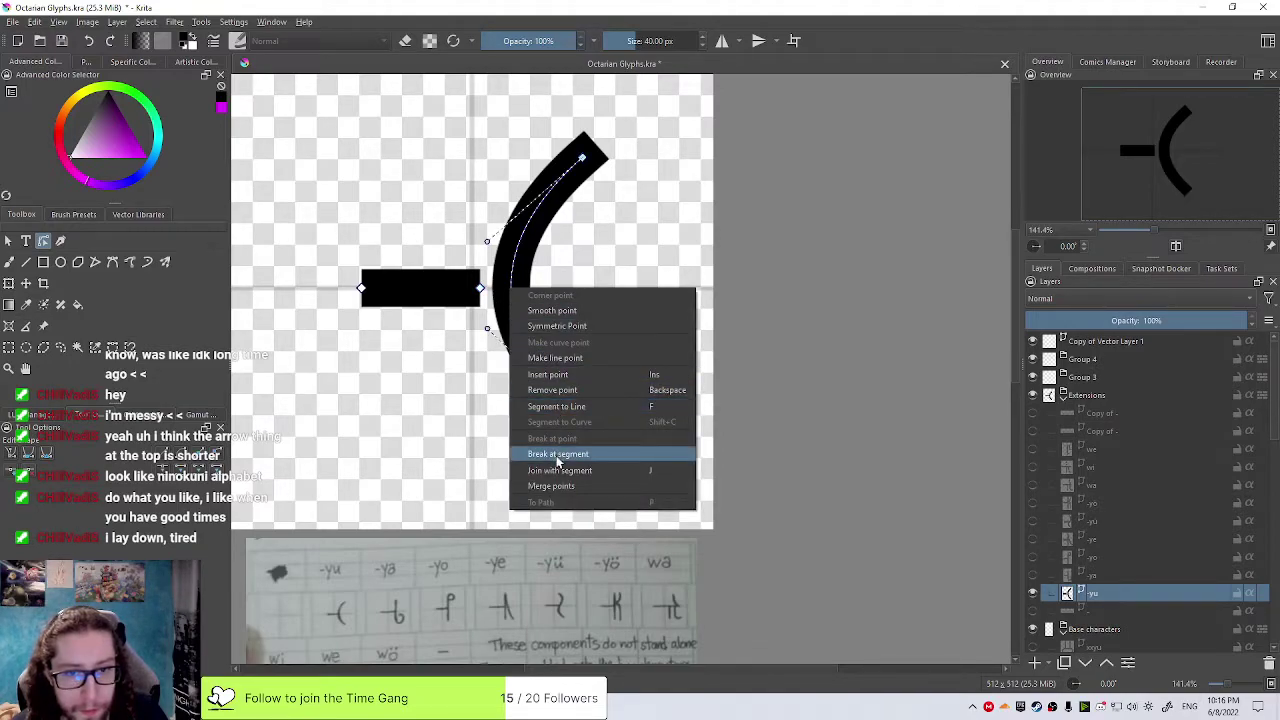
click(561, 378)
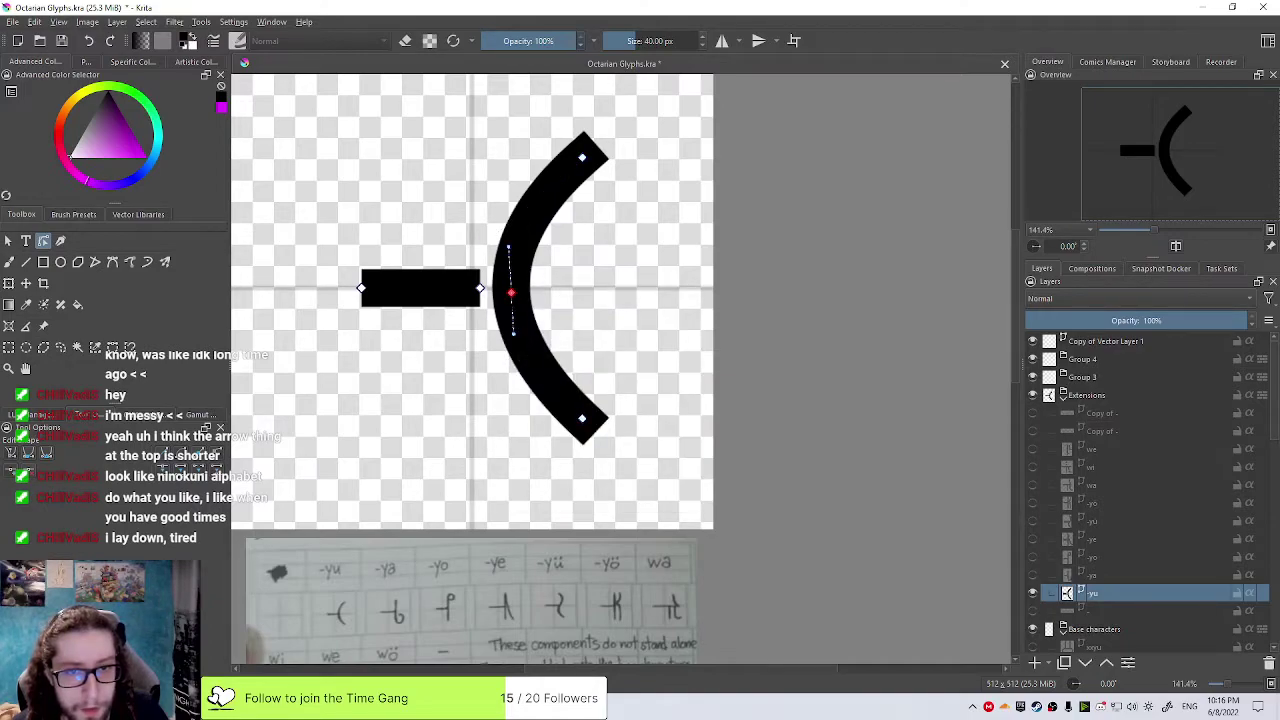
Try lengthening the lower handle of the curve's middle point, undo it, and open the point's type options
drag(513, 334, 511, 348)
key(ctrl+z)
right_click(513, 297)
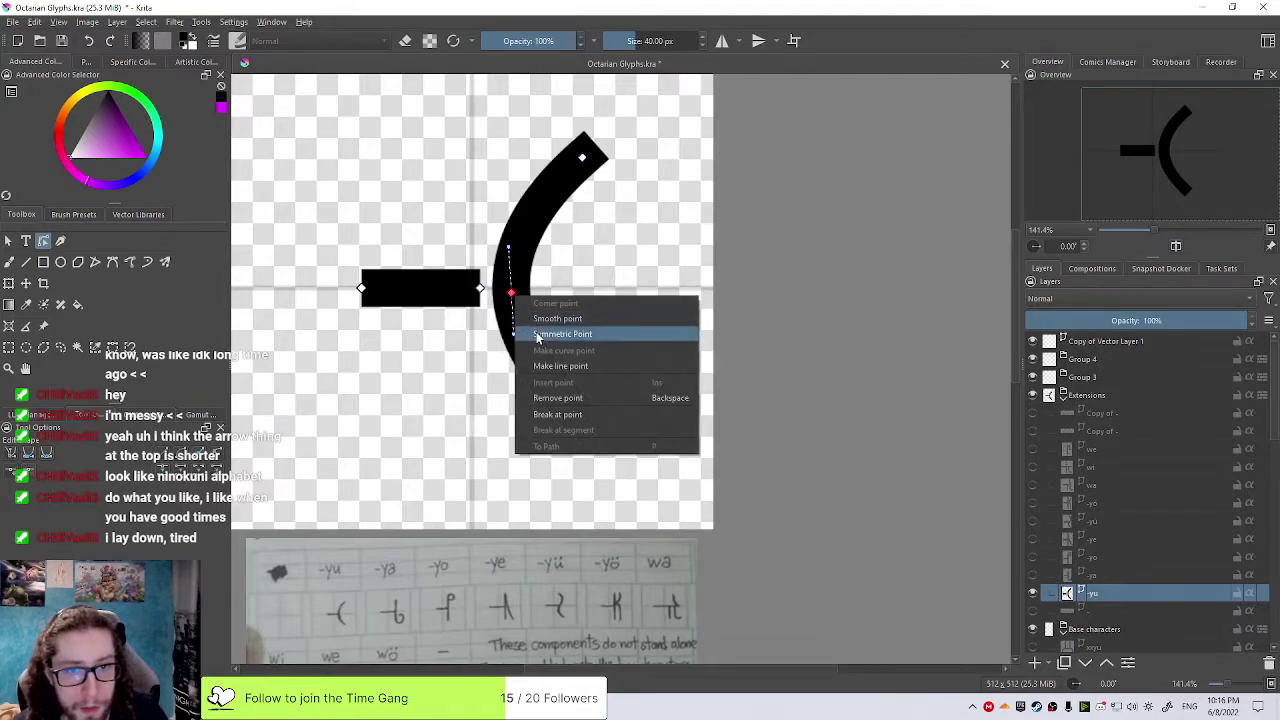
Make the arc's middle node smooth, centred on the horizontal guide, with its handles lengthened and nearly vertical
click(556, 316)
drag(511, 292, 509, 288)
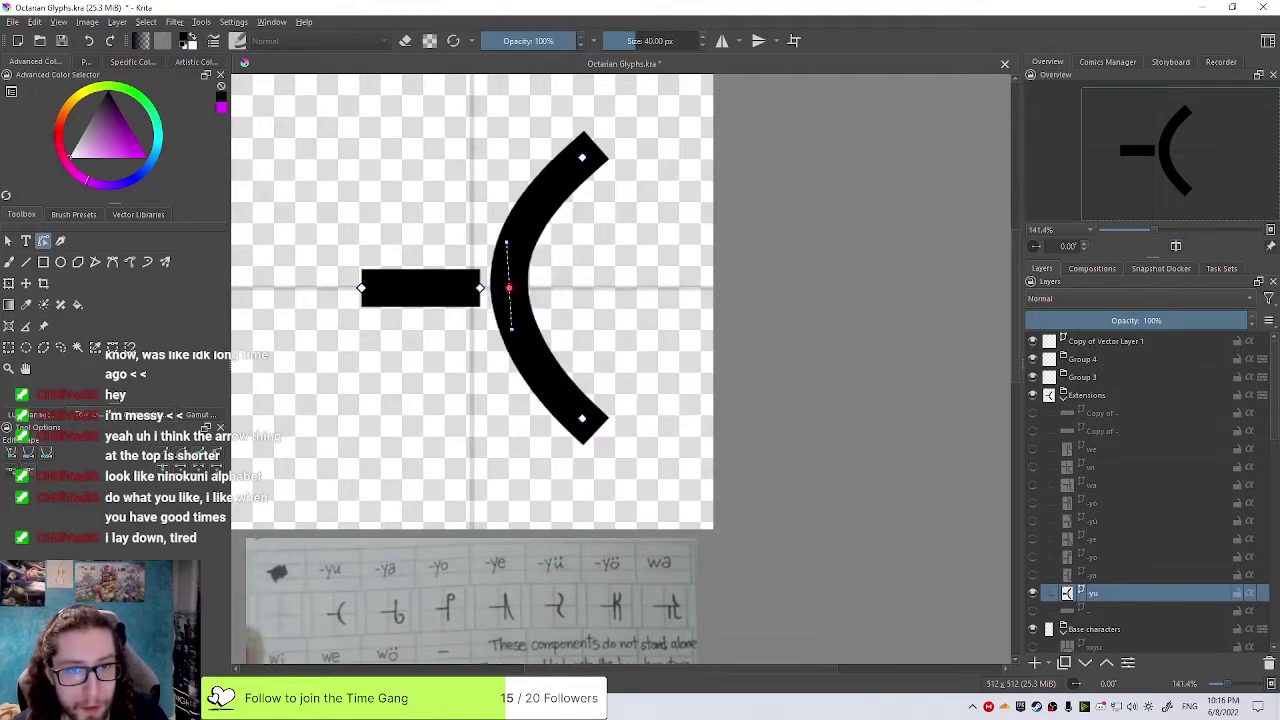
drag(506, 242, 509, 230)
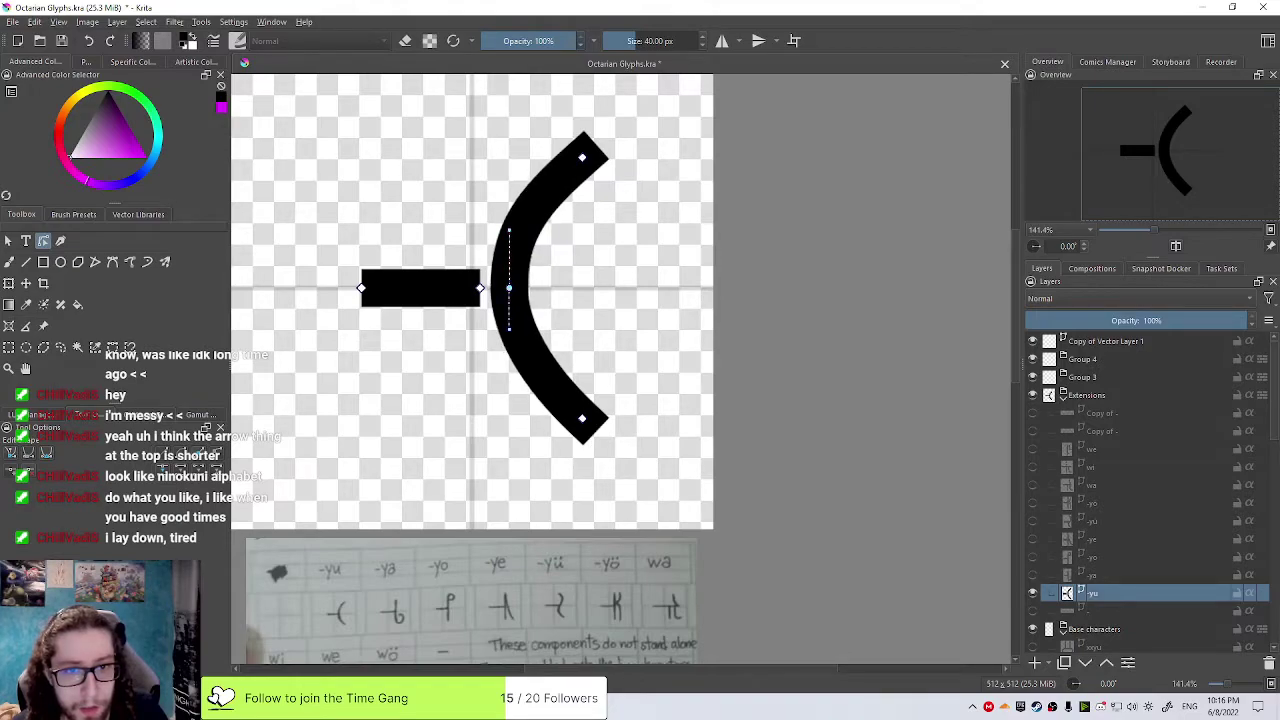
mouse_move(509, 329)
mouse_down()
mouse_move(508, 360)
mouse_move(508, 347)
mouse_up()
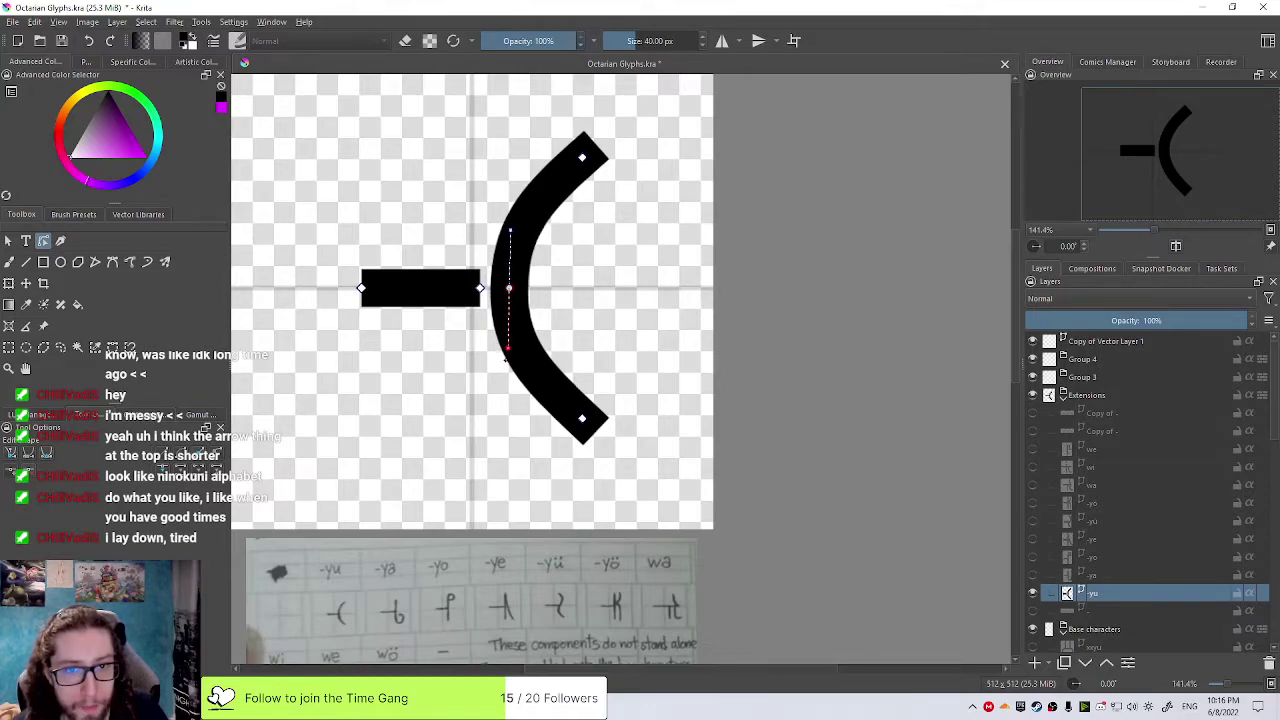
right_click(581, 418)
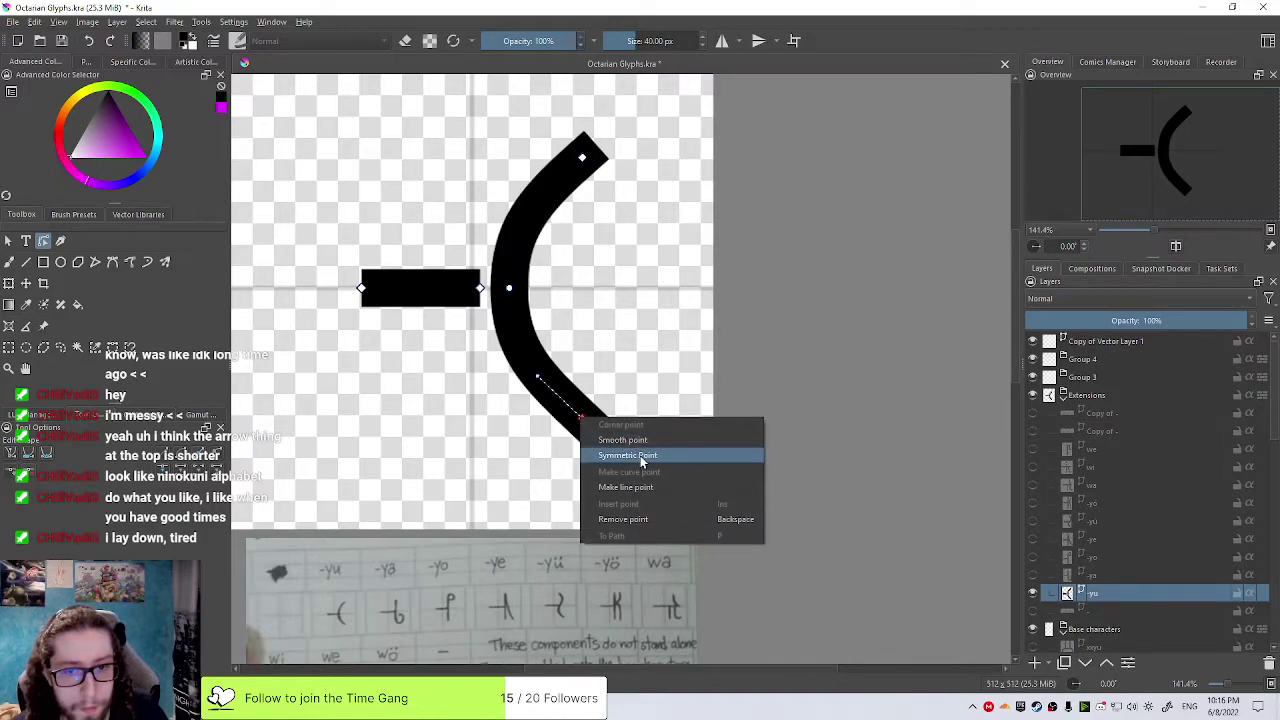
click(641, 456)
key(ctrl+z)
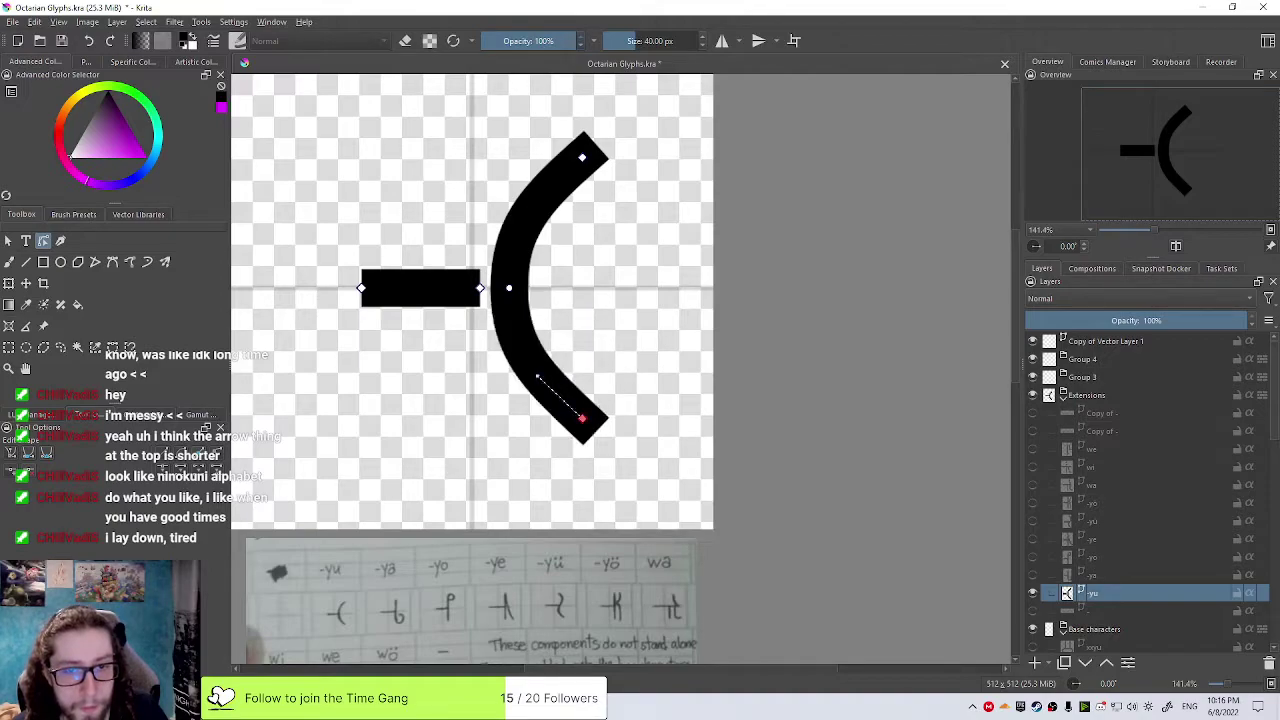
Convert the arc's lower and upper end nodes to line points
right_click(583, 420)
click(640, 496)
right_click(582, 158)
click(651, 264)
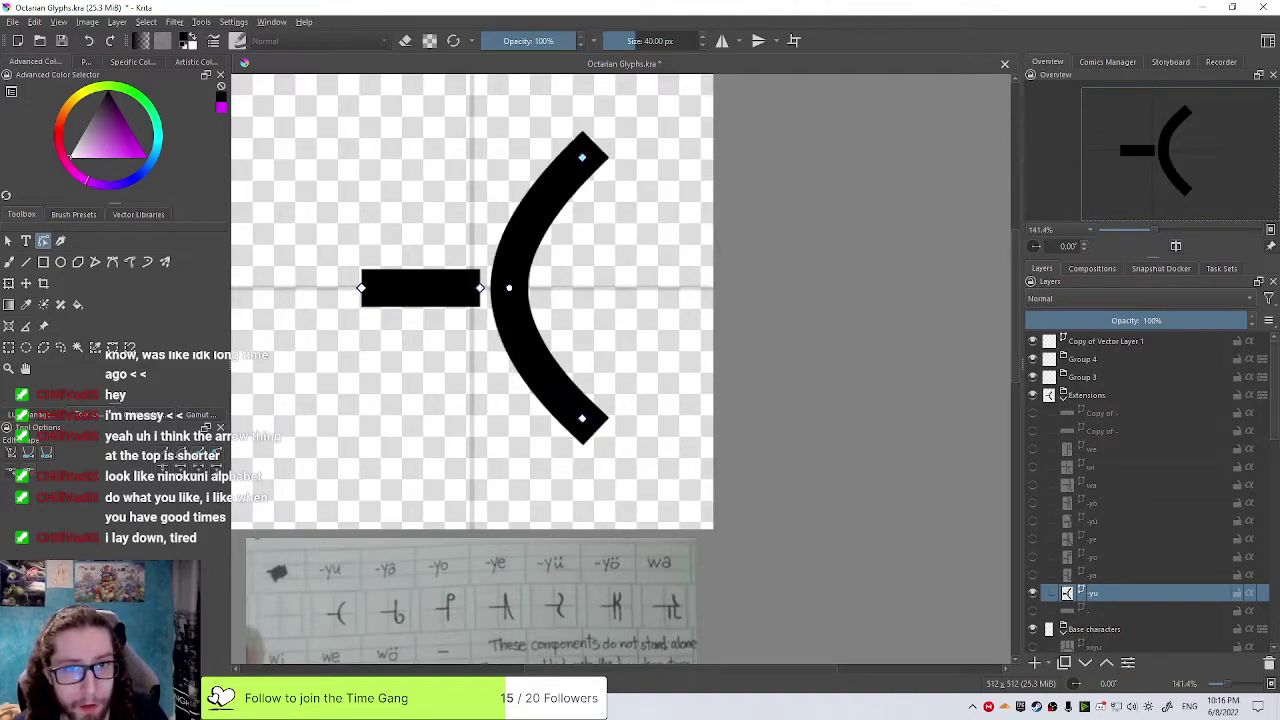
Lengthen both vertical handles of the arc's middle node to make the curve rounder
click(509, 288)
drag(509, 230, 509, 205)
drag(509, 348, 508, 378)
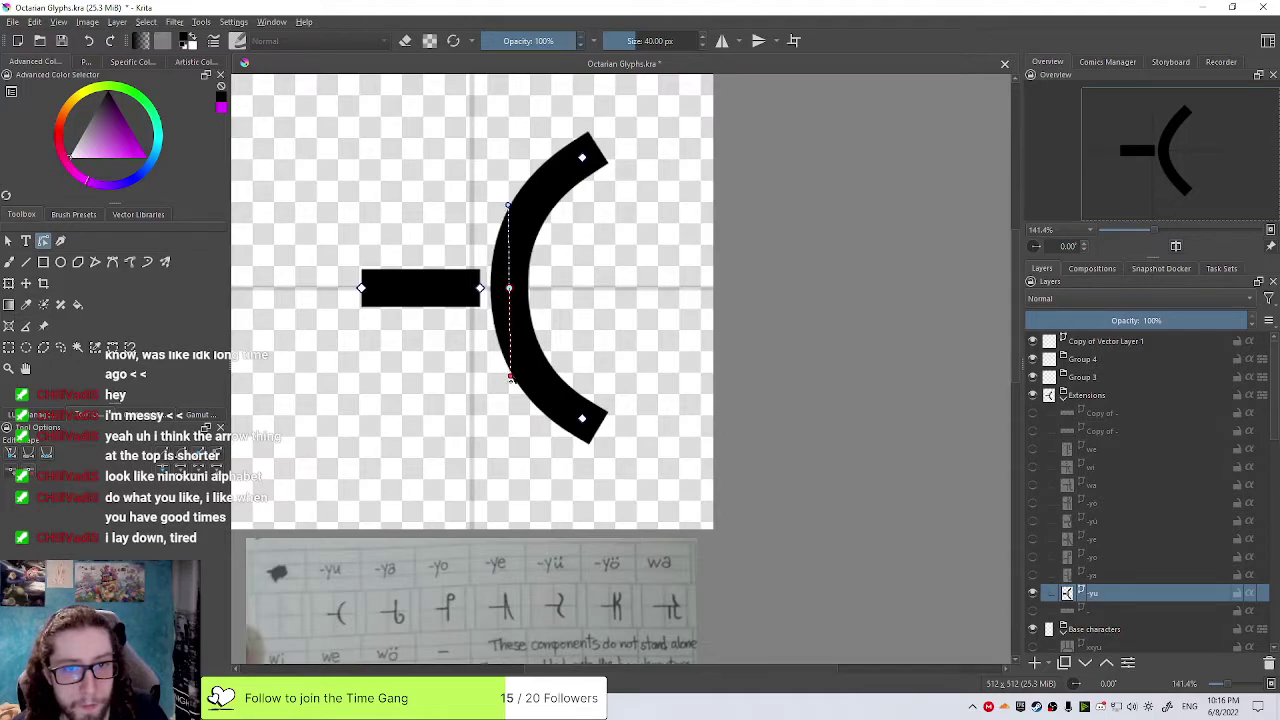
Extend the horizontal bar's inner end to meet the arc's middle node
scroll(651, 300, down, 1)
scroll(560, 290, up, 1)
click(508, 287)
drag(508, 287, 540, 287)
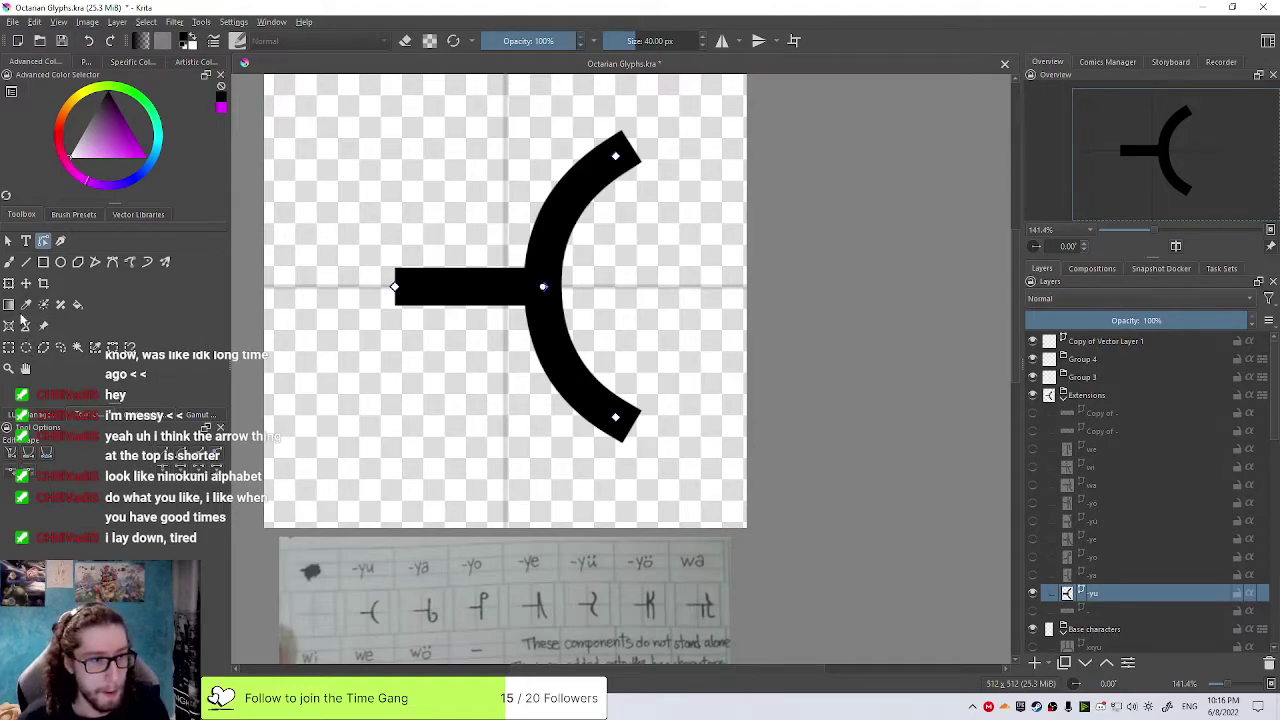
Nudge the whole -yu glyph slightly to the right and hide its layer
click(8, 241)
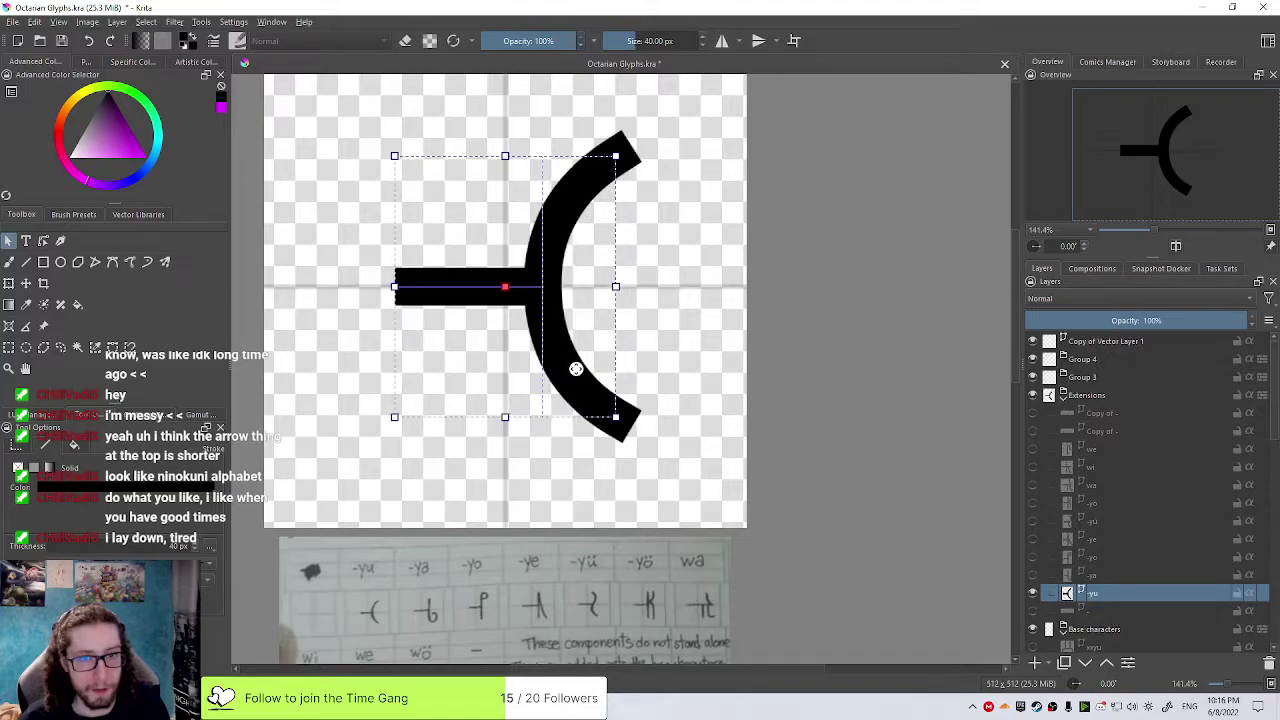
drag(576, 369, 575, 369)
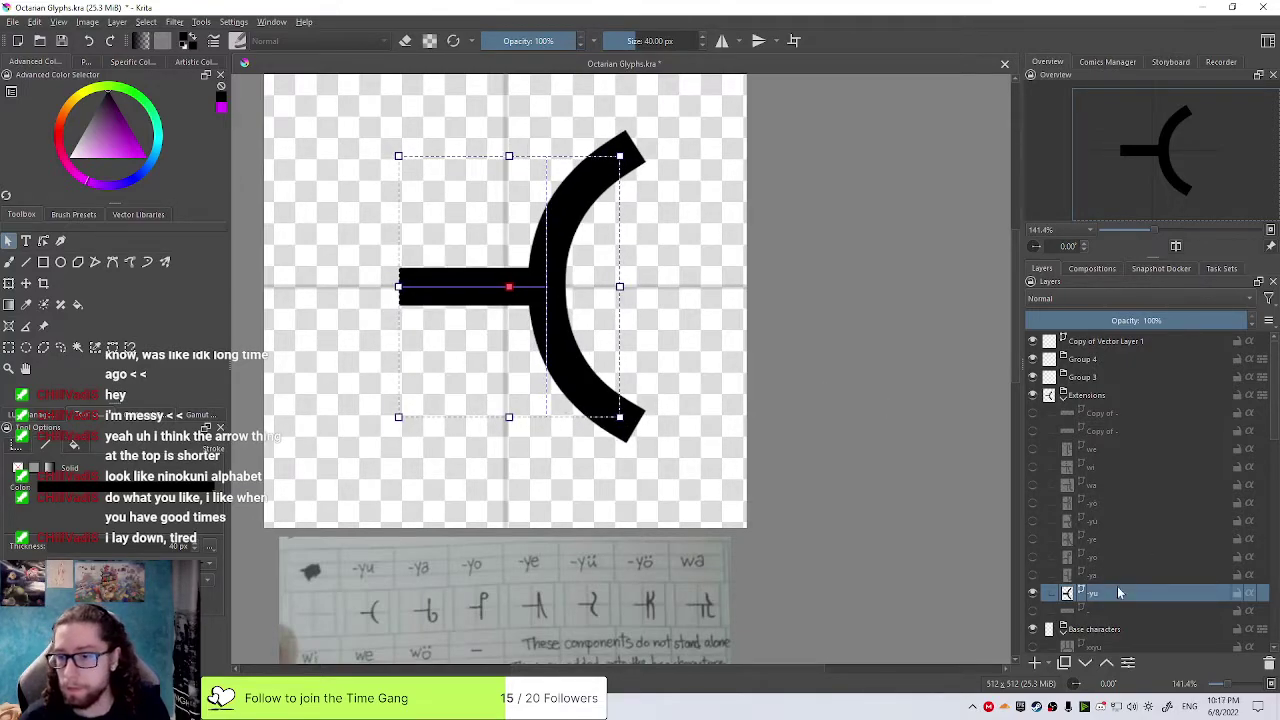
click(1032, 593)
Examine the -ya, -ye, -yü and -yö extension glyphs one at a time by briefly showing their layers
click(1032, 575)
click(1032, 575)
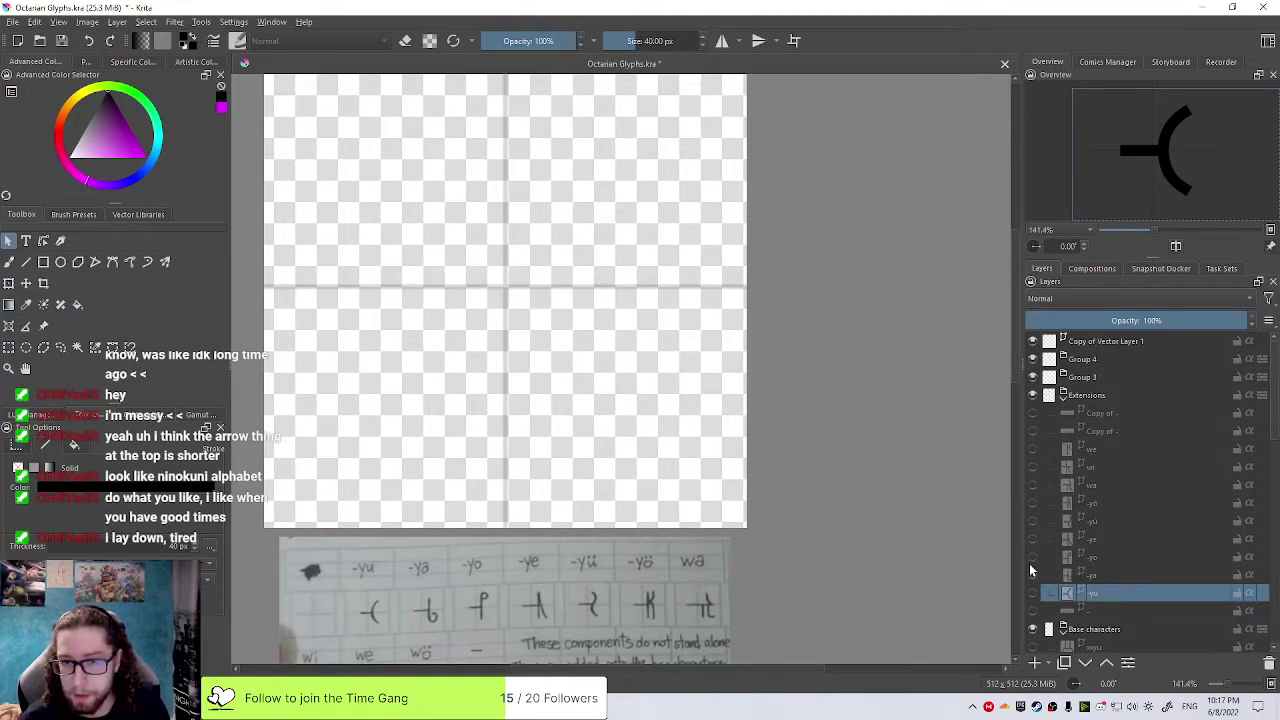
click(1118, 557)
click(1118, 539)
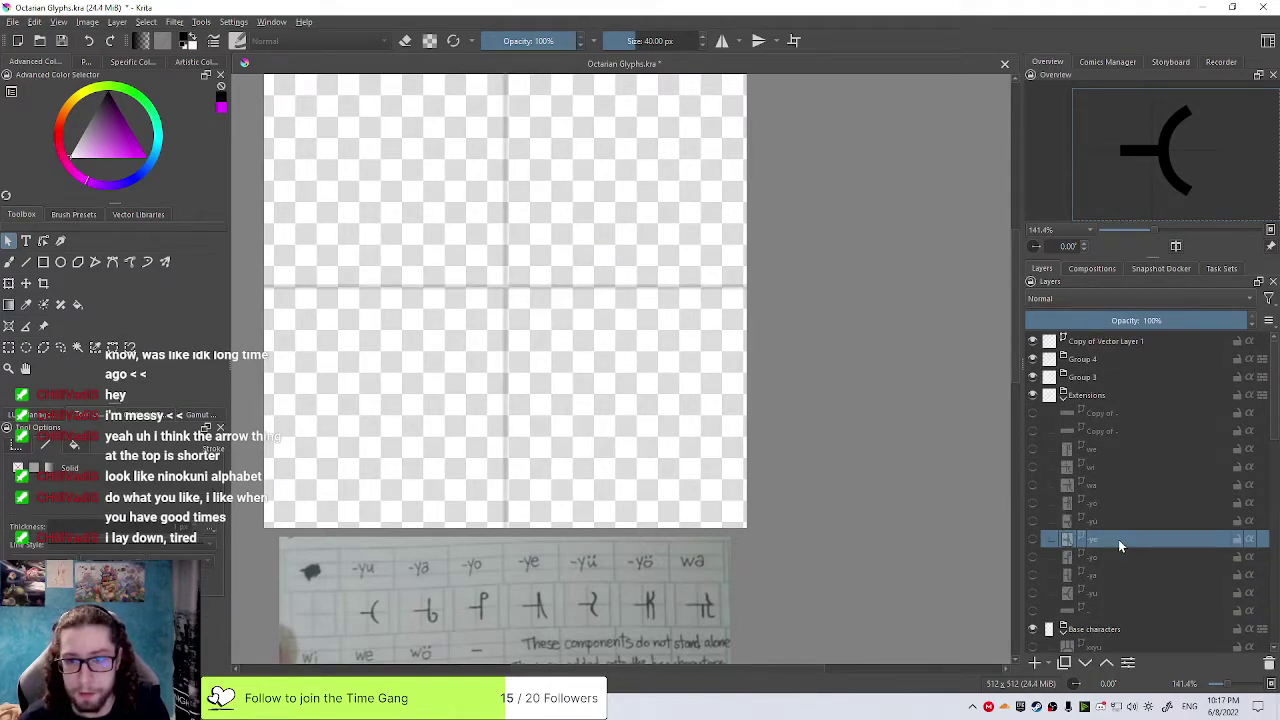
click(1032, 539)
click(1032, 539)
click(1032, 521)
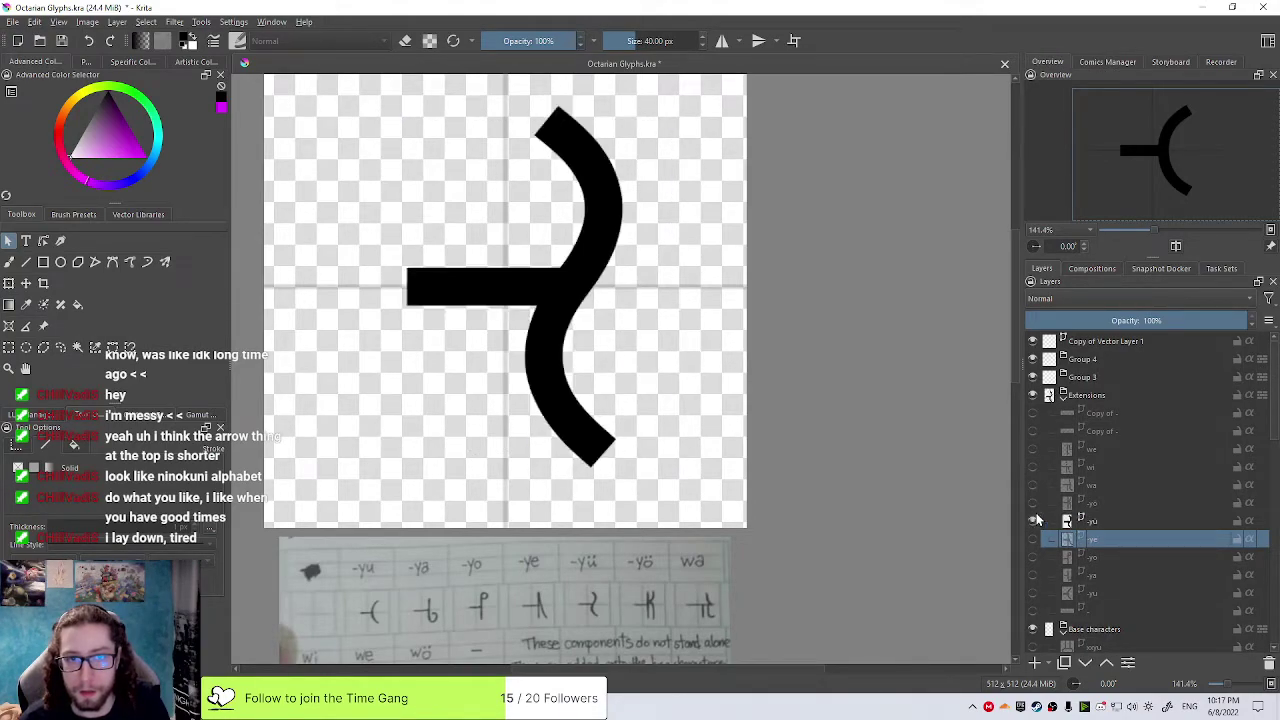
click(1032, 519)
click(1030, 499)
click(1029, 496)
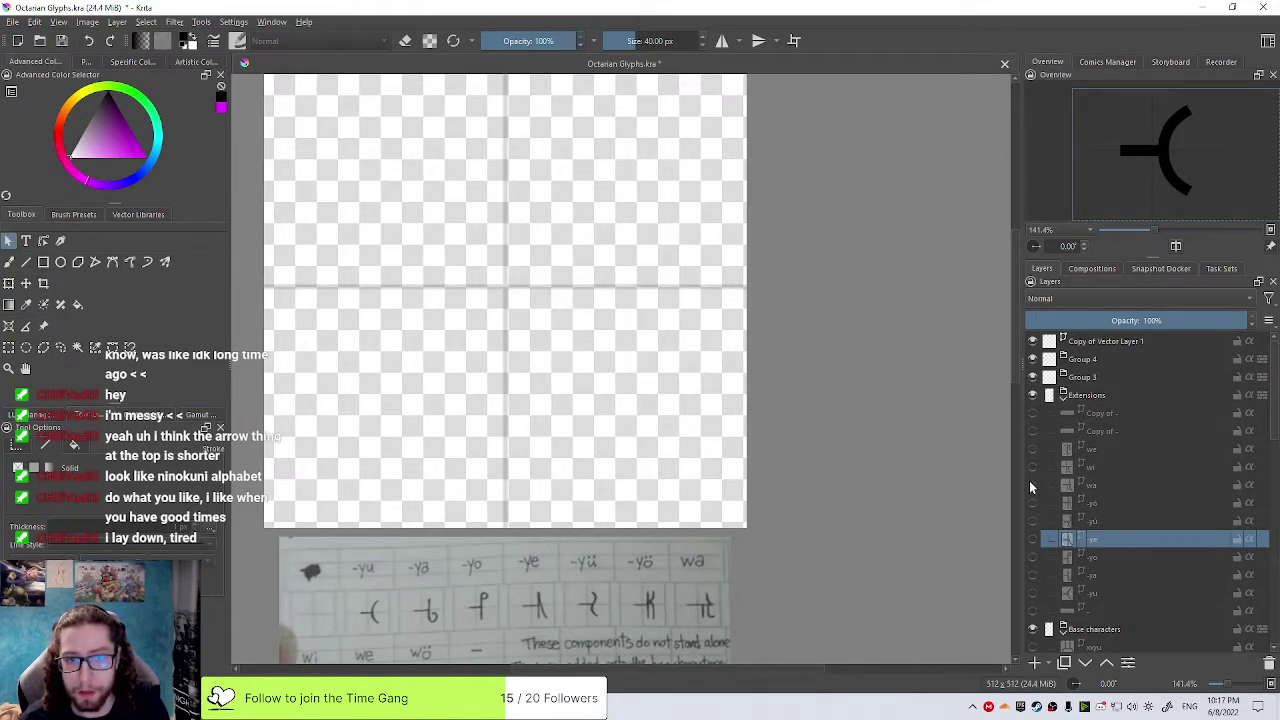
Show the wa layer and shift its hooked lower stroke slightly to the left
click(1032, 485)
drag(720, 492, 405, 114)
click(1090, 485)
click(697, 497)
click(625, 440)
drag(645, 435, 625, 430)
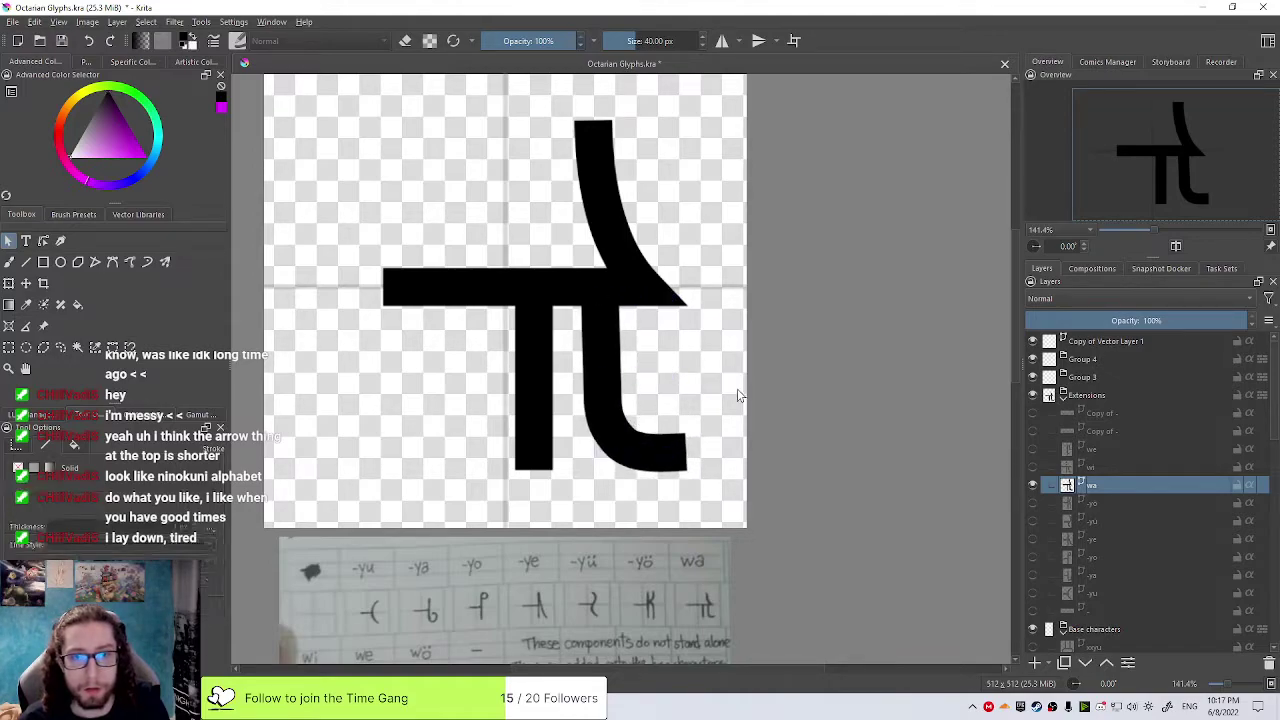
Narrow the wa glyph's crossbar and upper curve shape from its right side
click(641, 288)
mouse_move(645, 288)
mouse_down()
mouse_move(630, 289)
mouse_move(644, 288)
mouse_up()
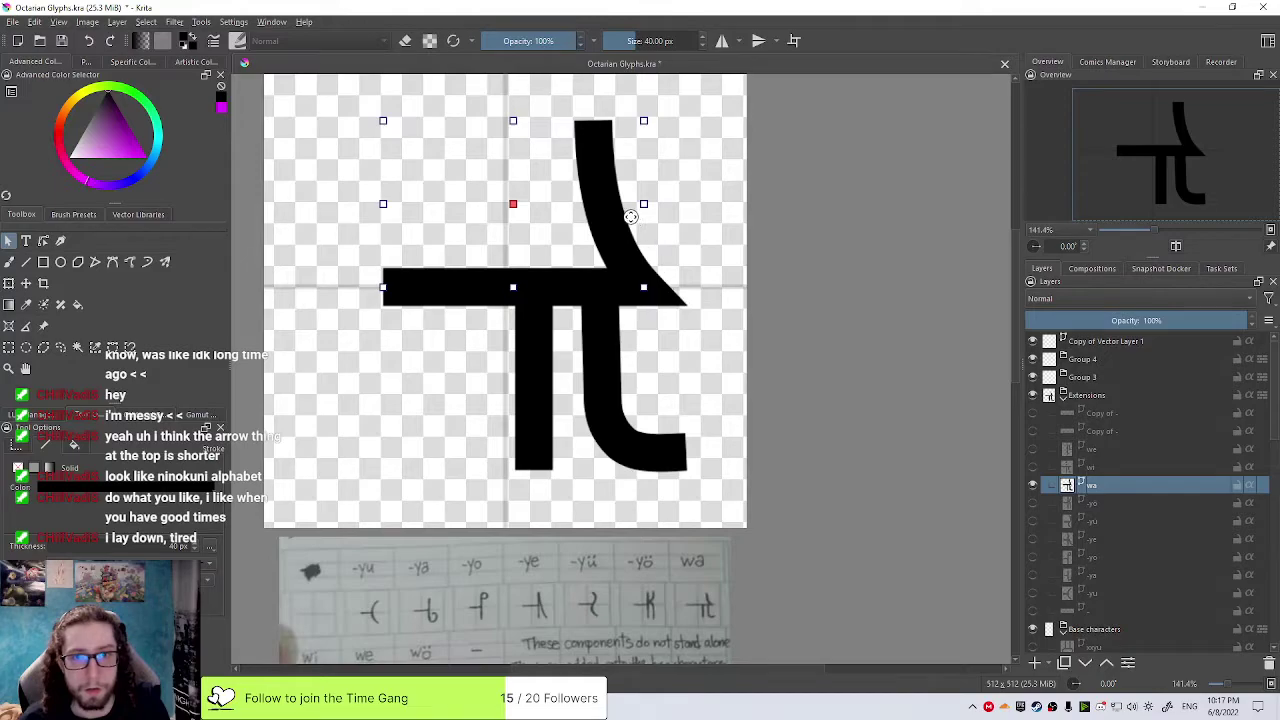
mouse_move(639, 203)
mouse_down()
mouse_move(660, 203)
mouse_move(628, 203)
mouse_up()
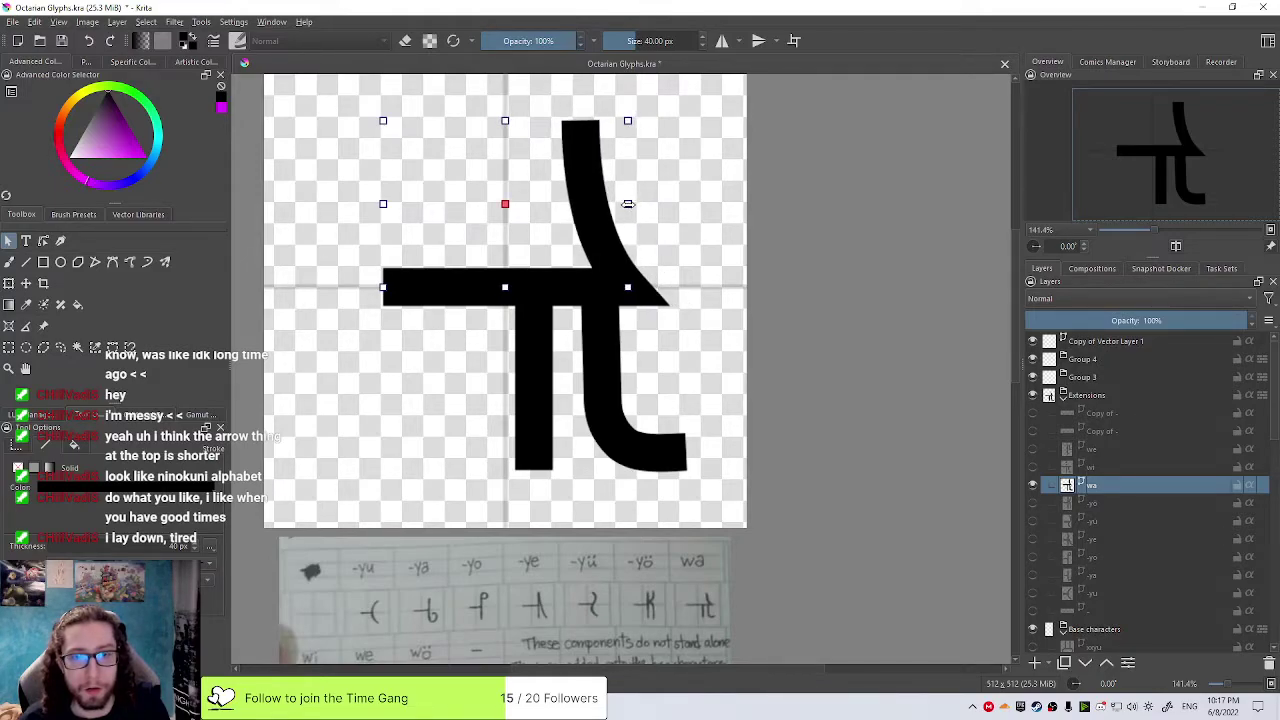
Show the wi layer over wa, align its hooked lower stroke with wa's, and shorten the crossbar to the hook's end
click(1113, 466)
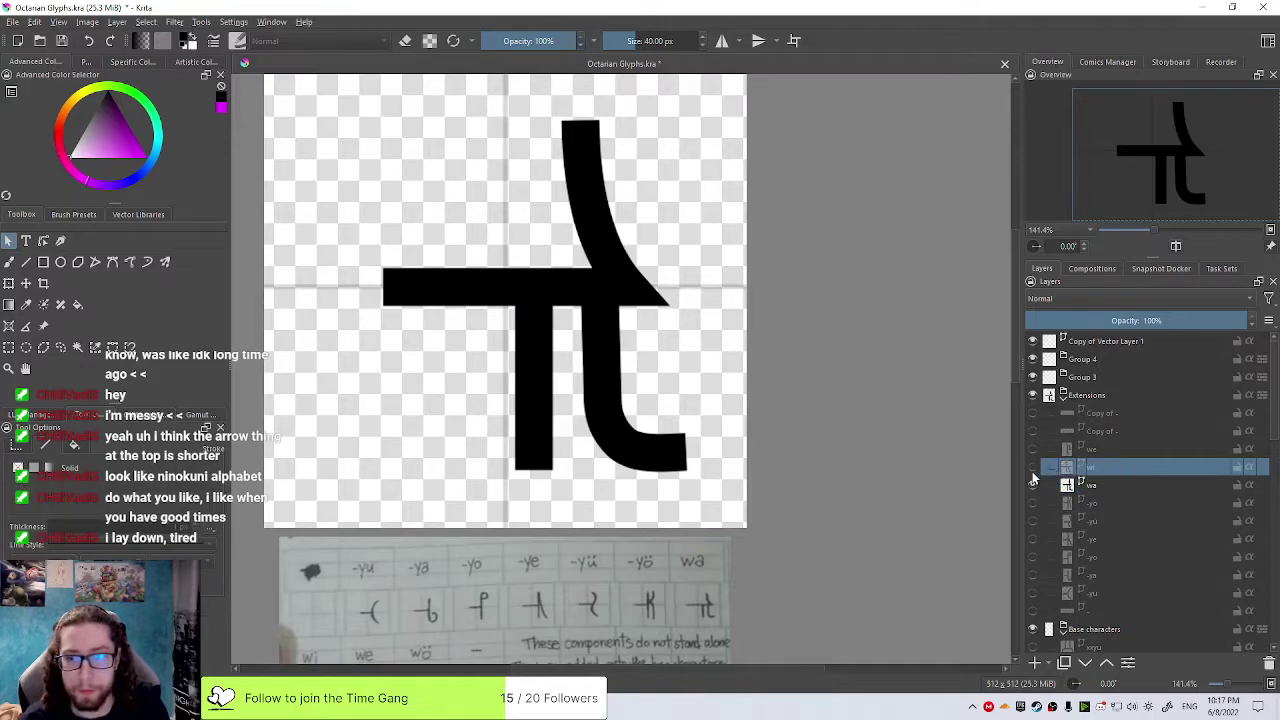
click(1033, 468)
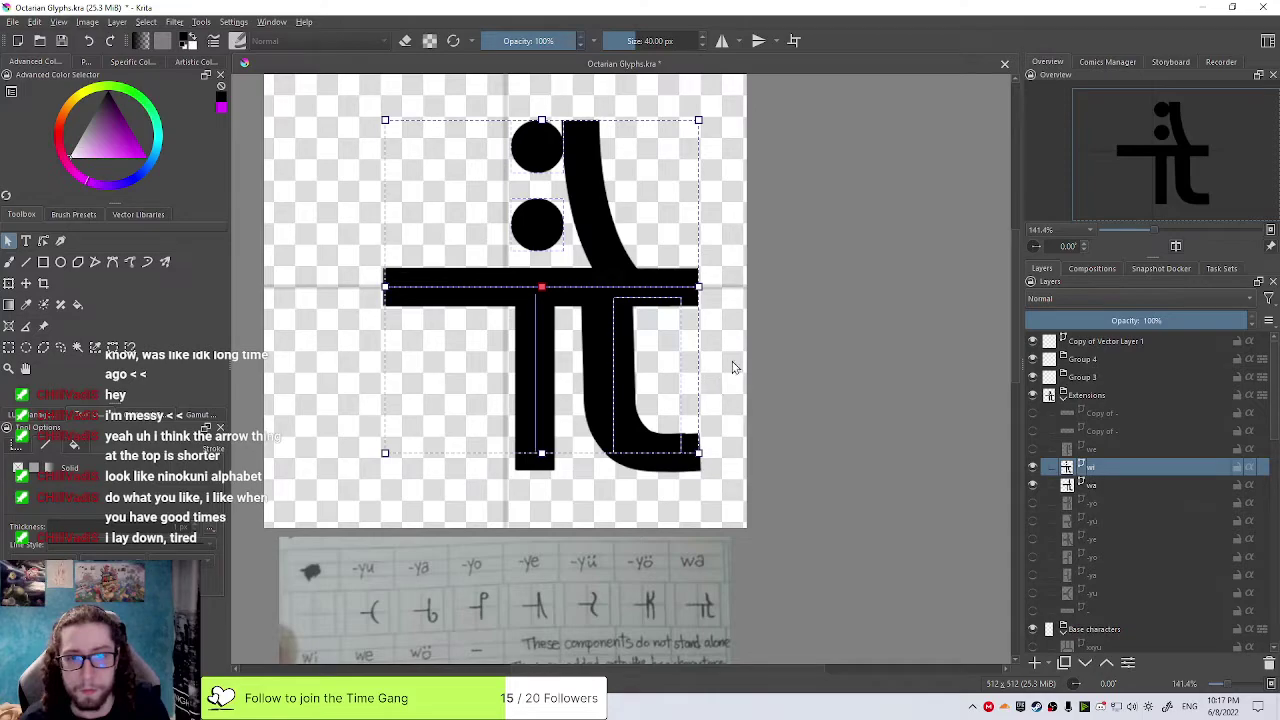
click(641, 271)
click(1129, 484)
click(1130, 468)
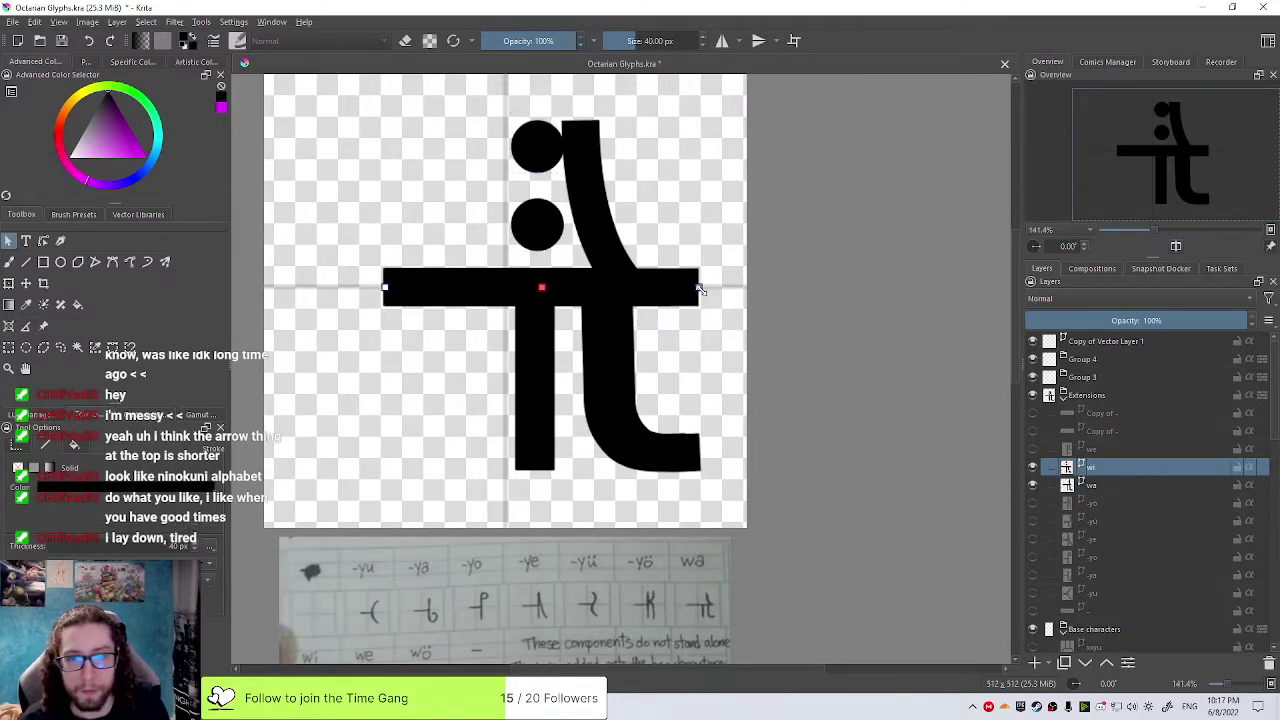
click(610, 252)
click(640, 160)
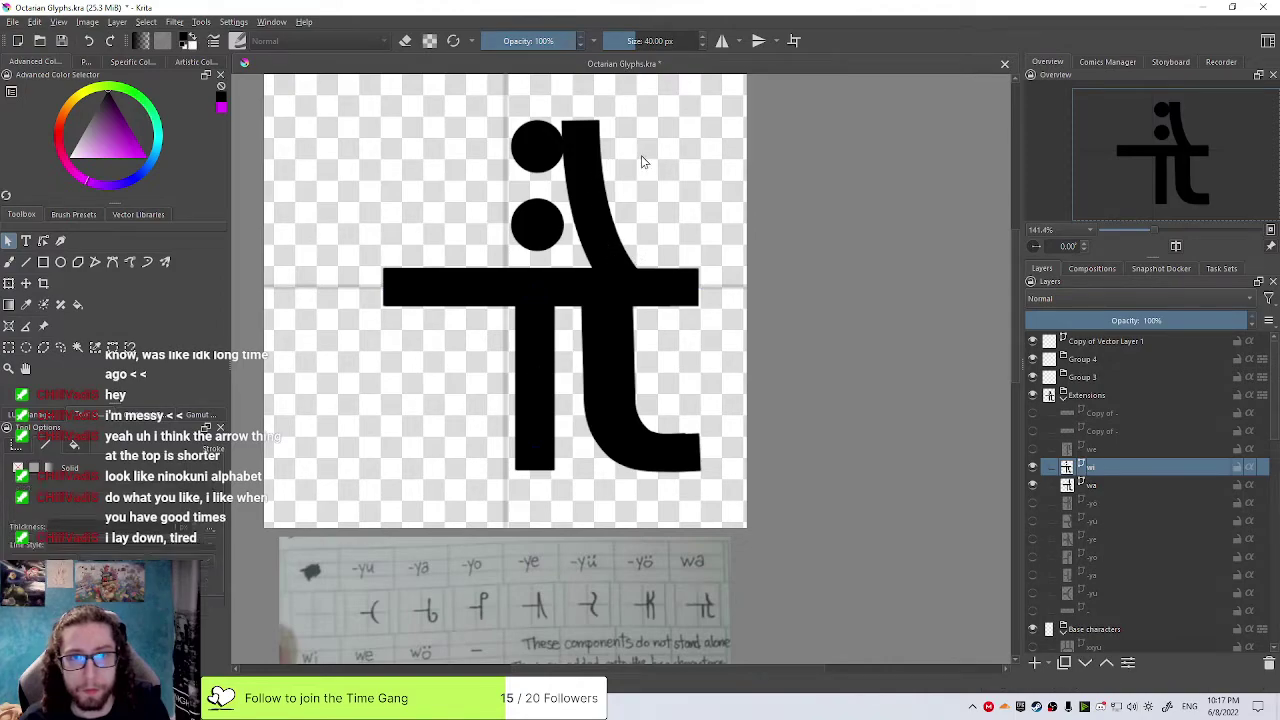
click(701, 450)
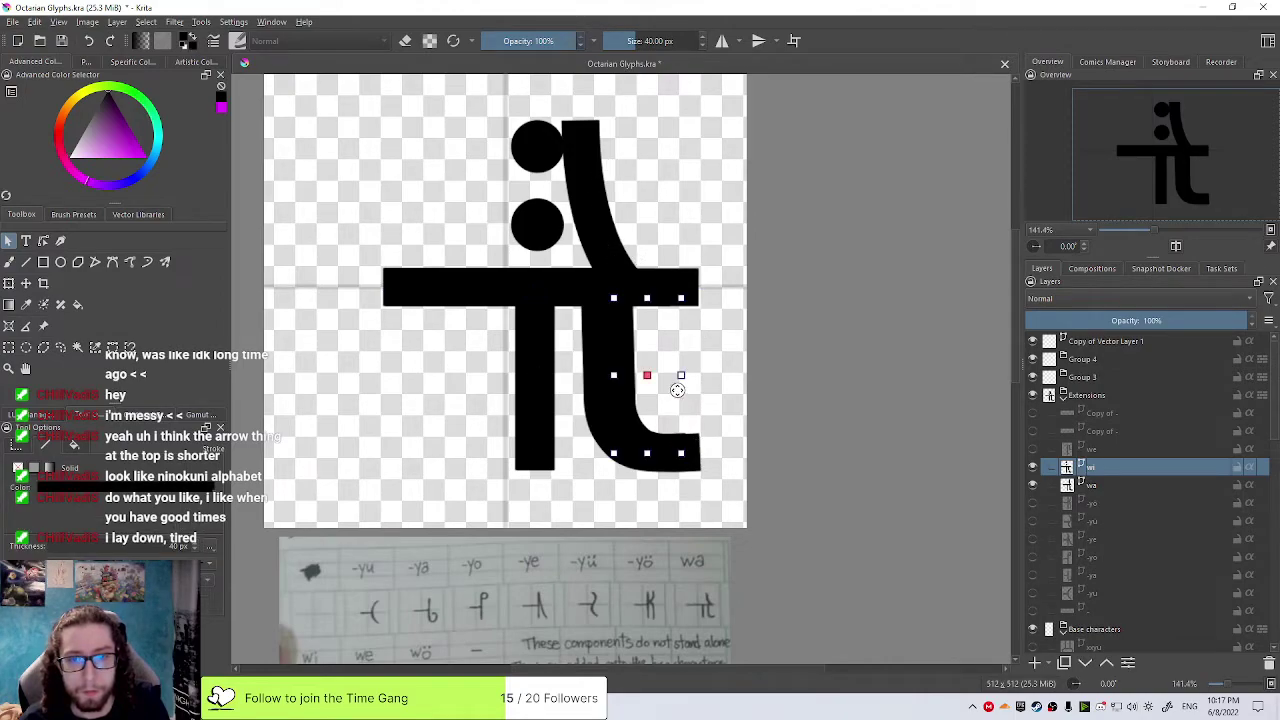
drag(680, 375, 633, 408)
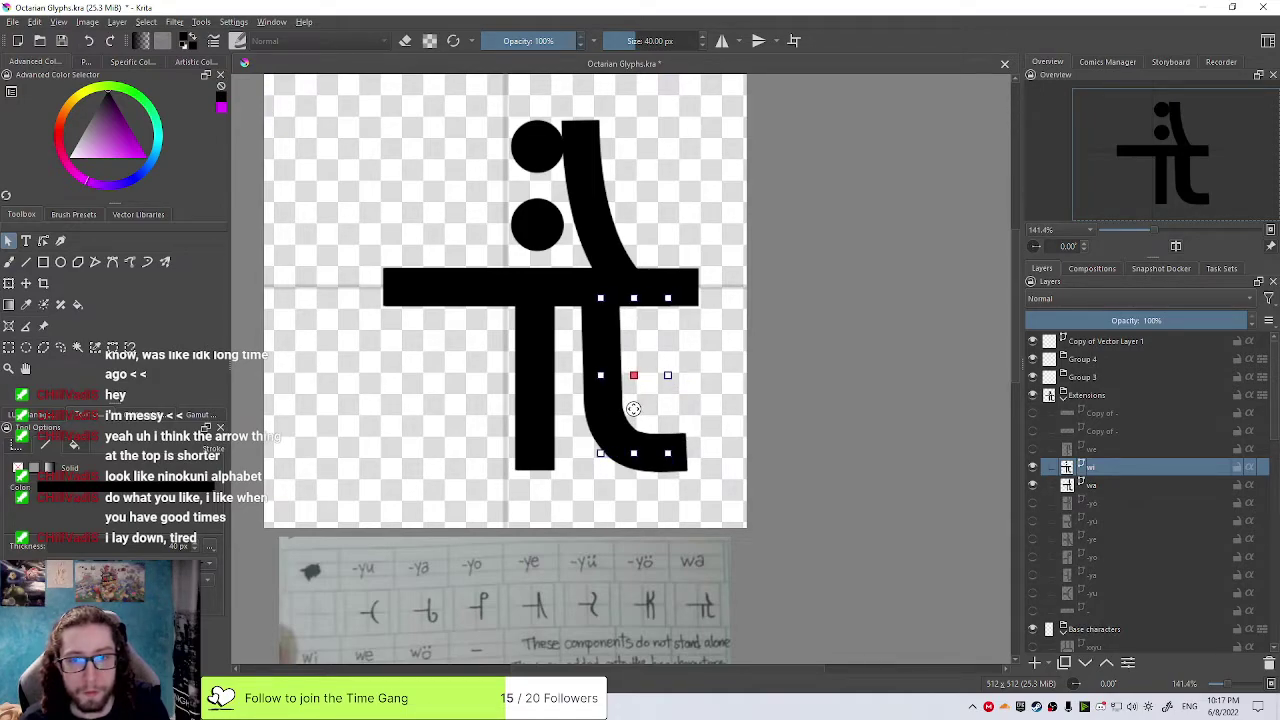
click(694, 300)
drag(698, 288, 690, 286)
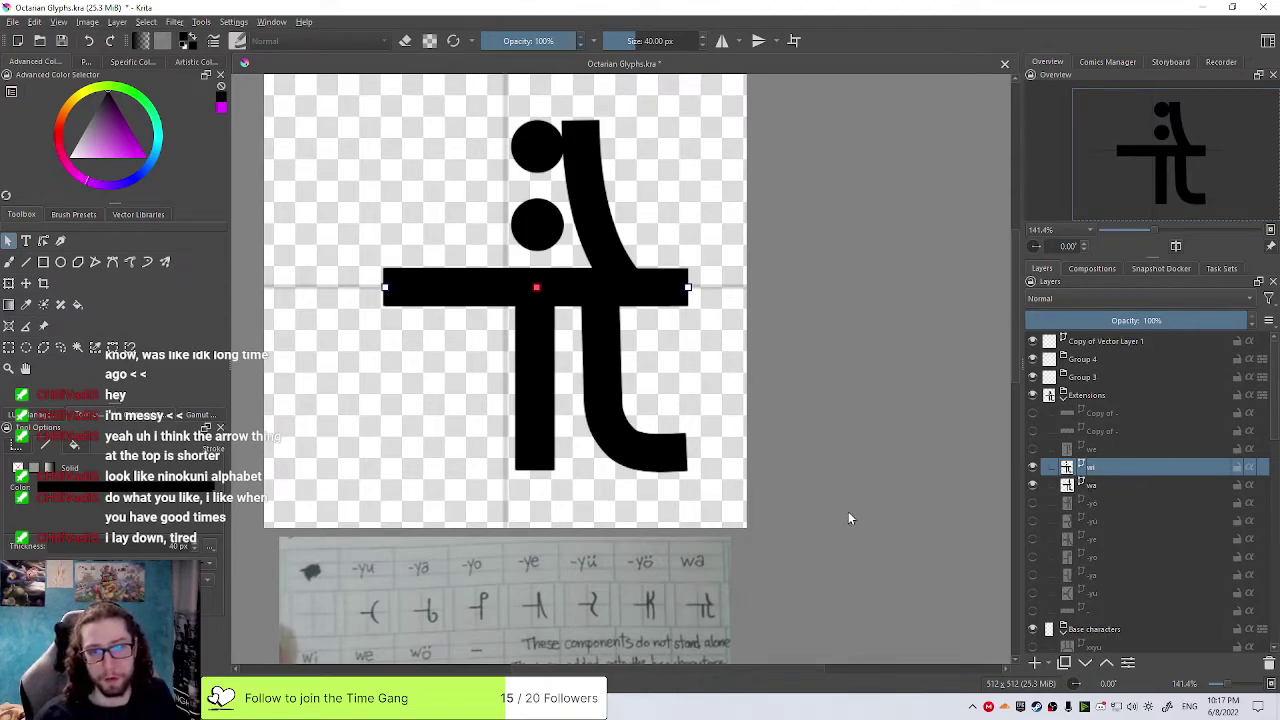
Shift the entire wa glyph and the entire wi glyph slightly to the right by the same amount
click(1101, 490)
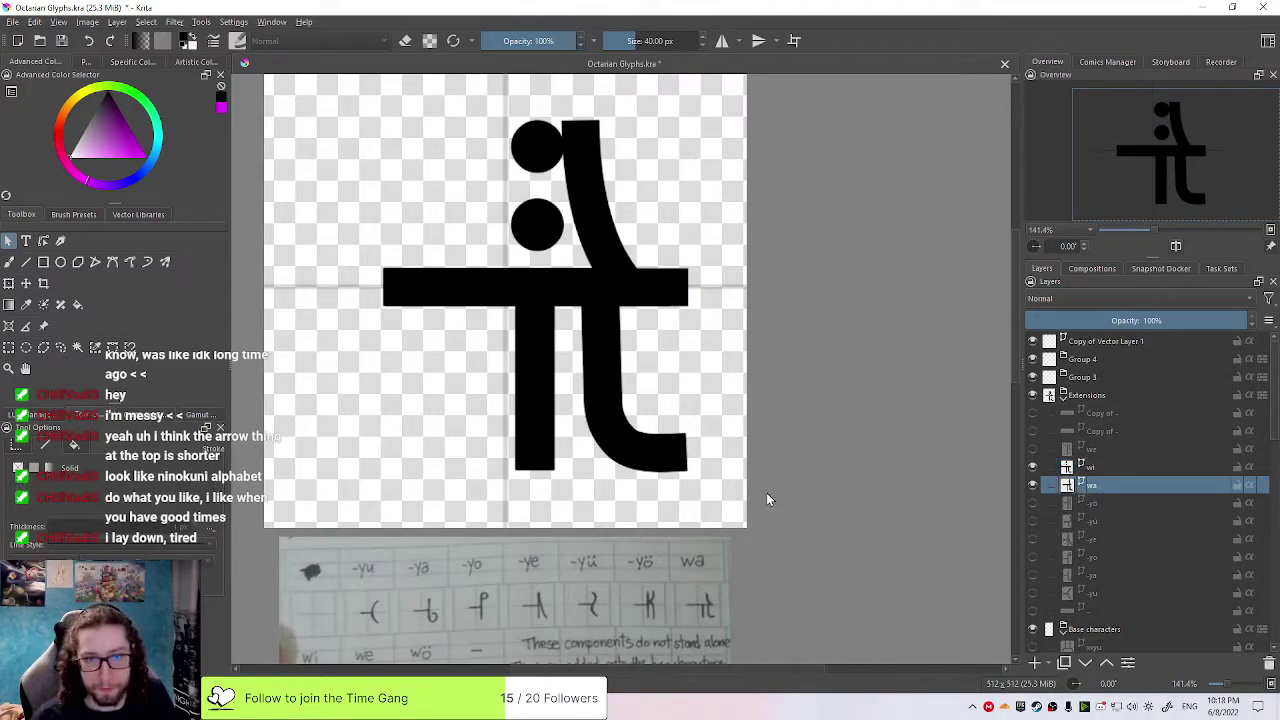
drag(731, 501, 390, 121)
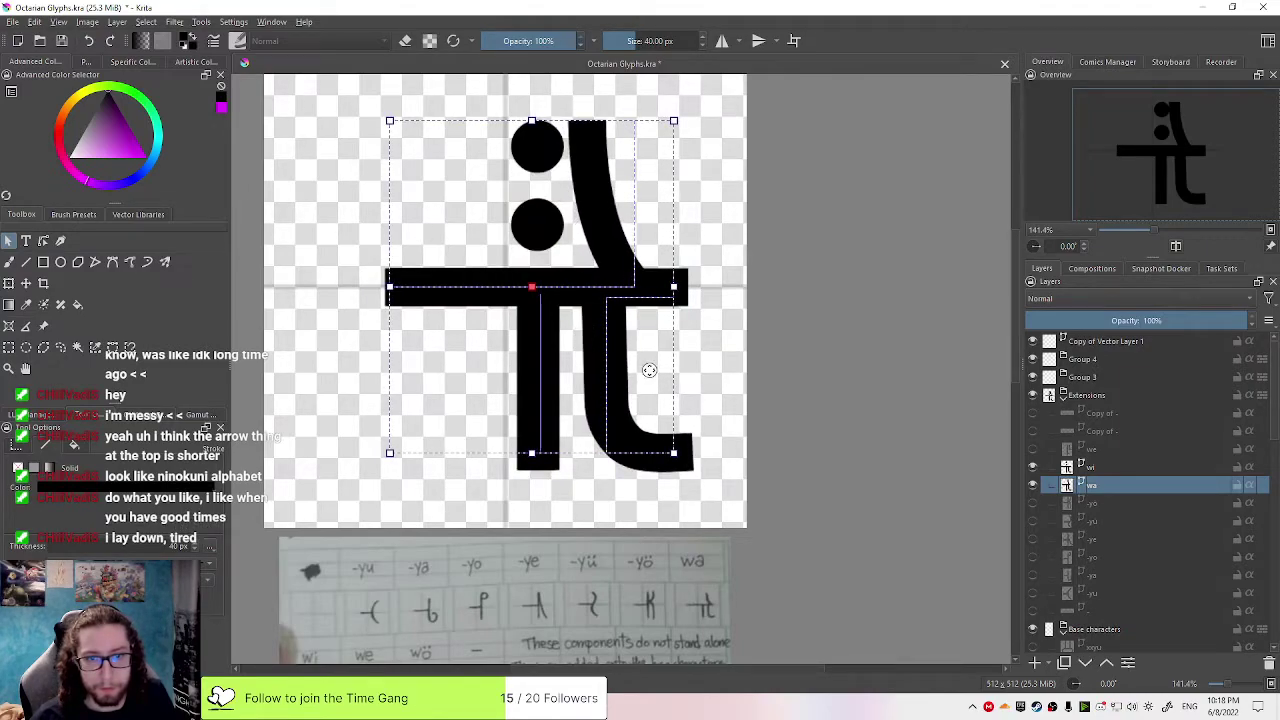
click(1140, 470)
drag(729, 505, 382, 118)
drag(503, 291, 504, 290)
click(842, 296)
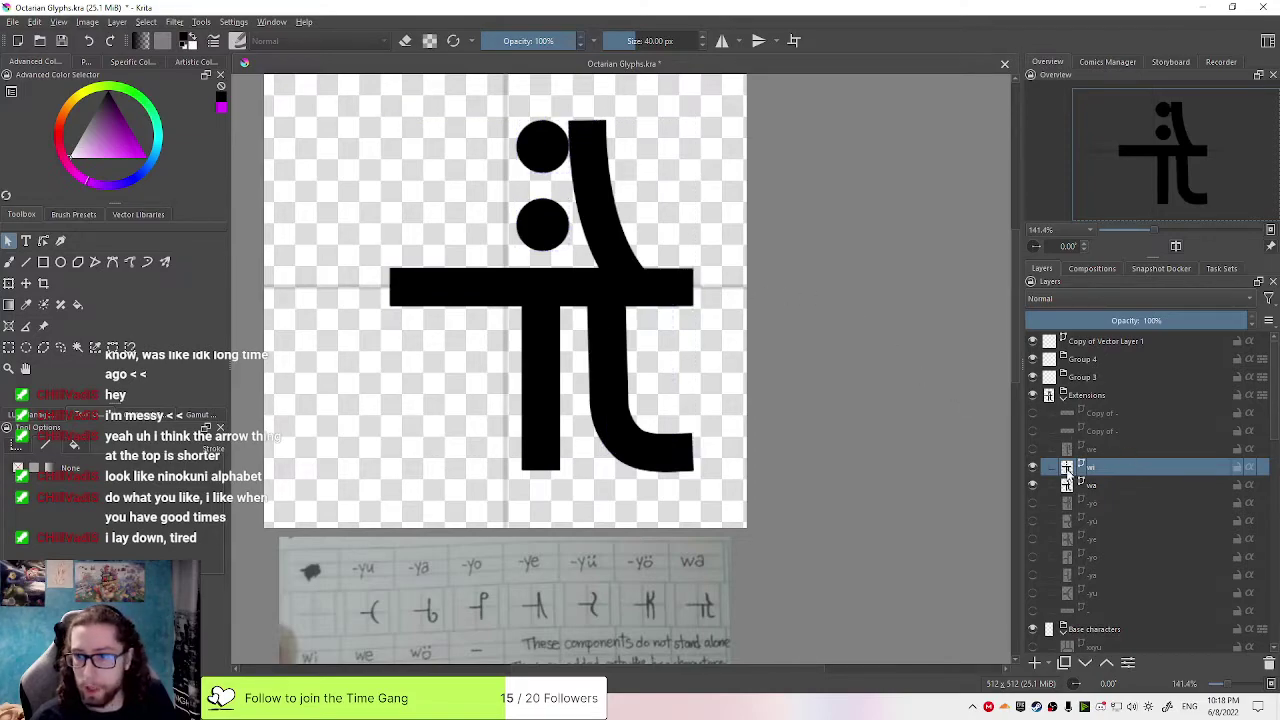
Display the we layer over wi with wa hidden, and move the whole we glyph right to align with wi
click(1033, 449)
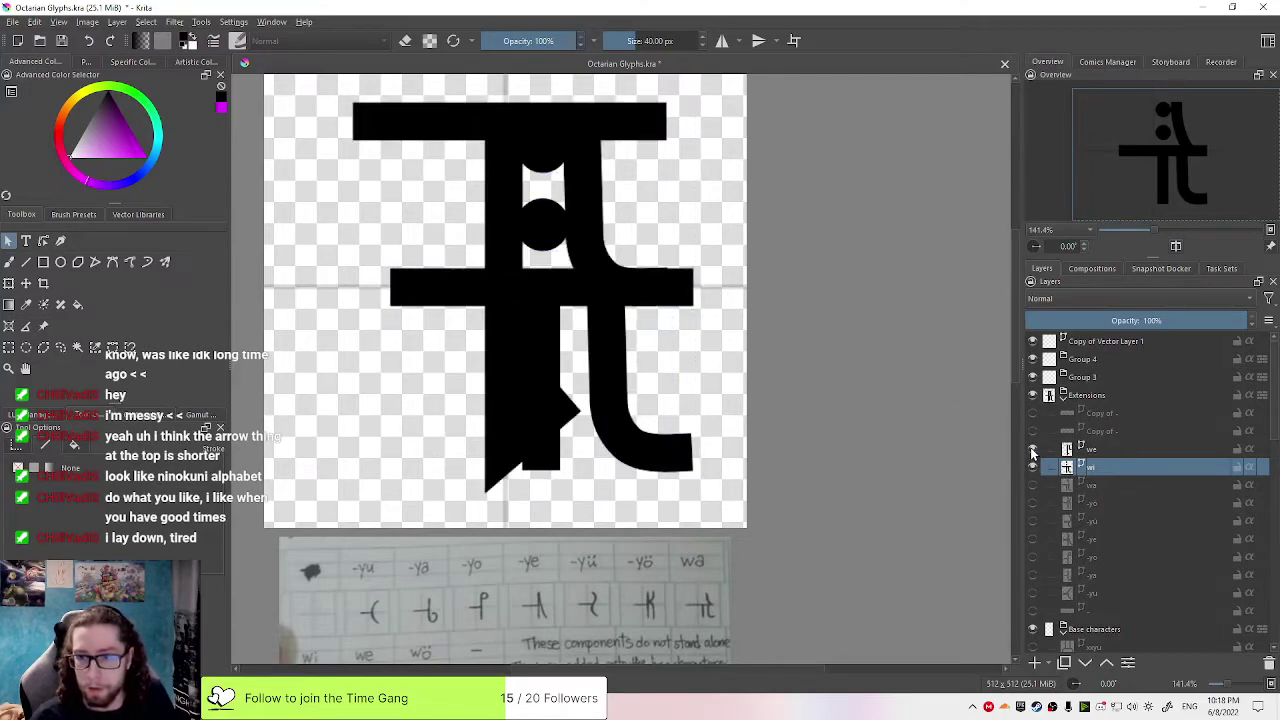
click(1095, 449)
drag(704, 484, 342, 74)
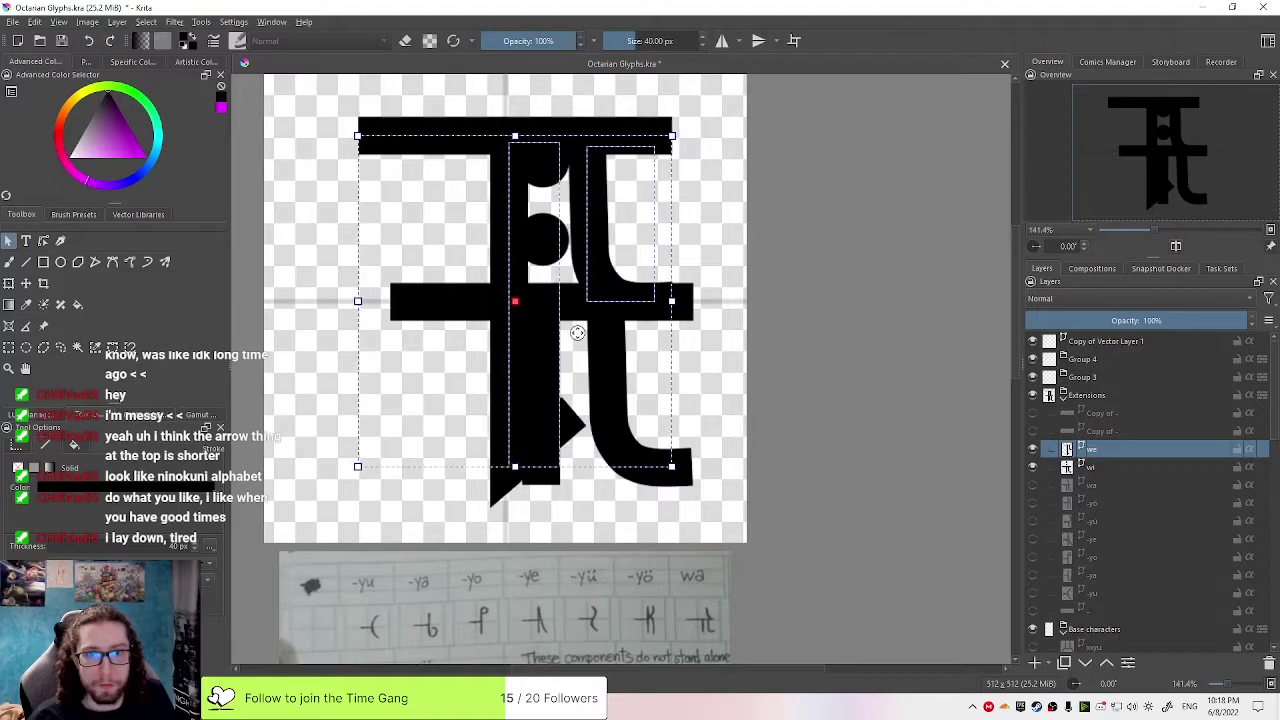
drag(572, 330, 608, 331)
Move the we glyph's hooked stroke left and shorten its top bar to match the wi glyph's width
click(759, 346)
click(623, 191)
drag(623, 191, 606, 190)
click(750, 243)
click(697, 143)
drag(704, 135, 688, 135)
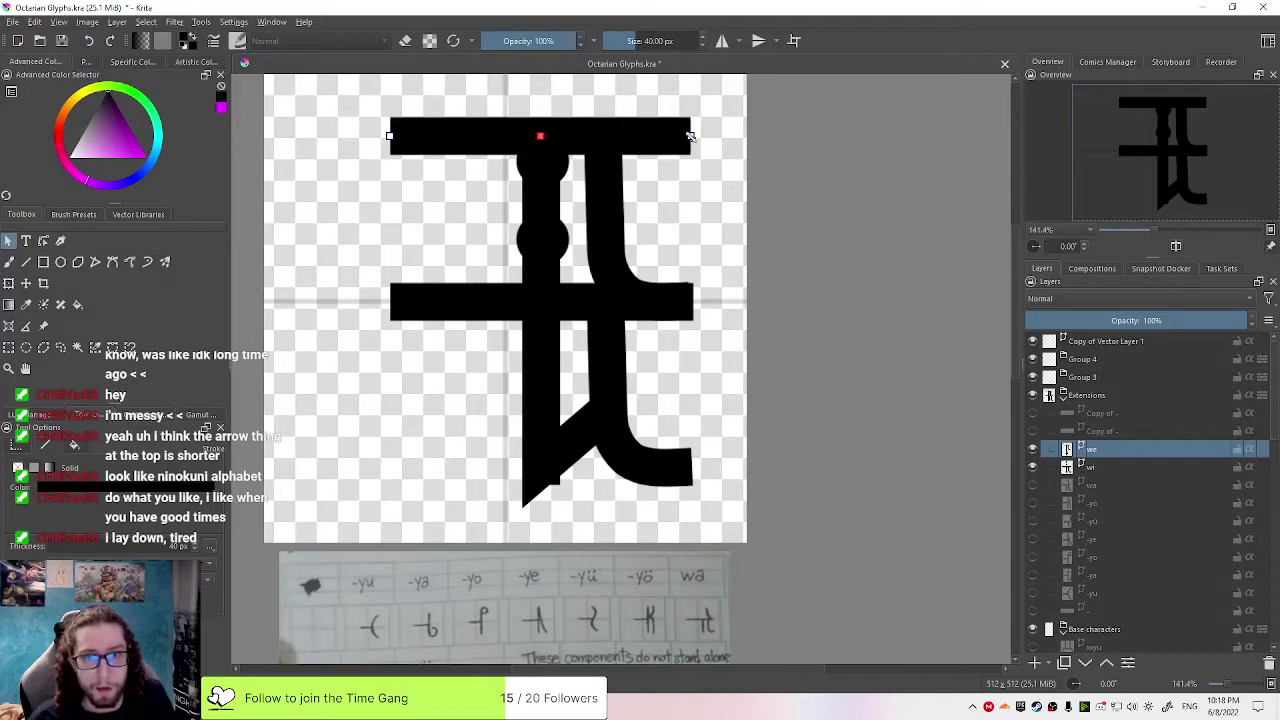
Hide the wi and we layers and delete the two leftover "Copy of" layers above we in the Extensions group
click(1032, 468)
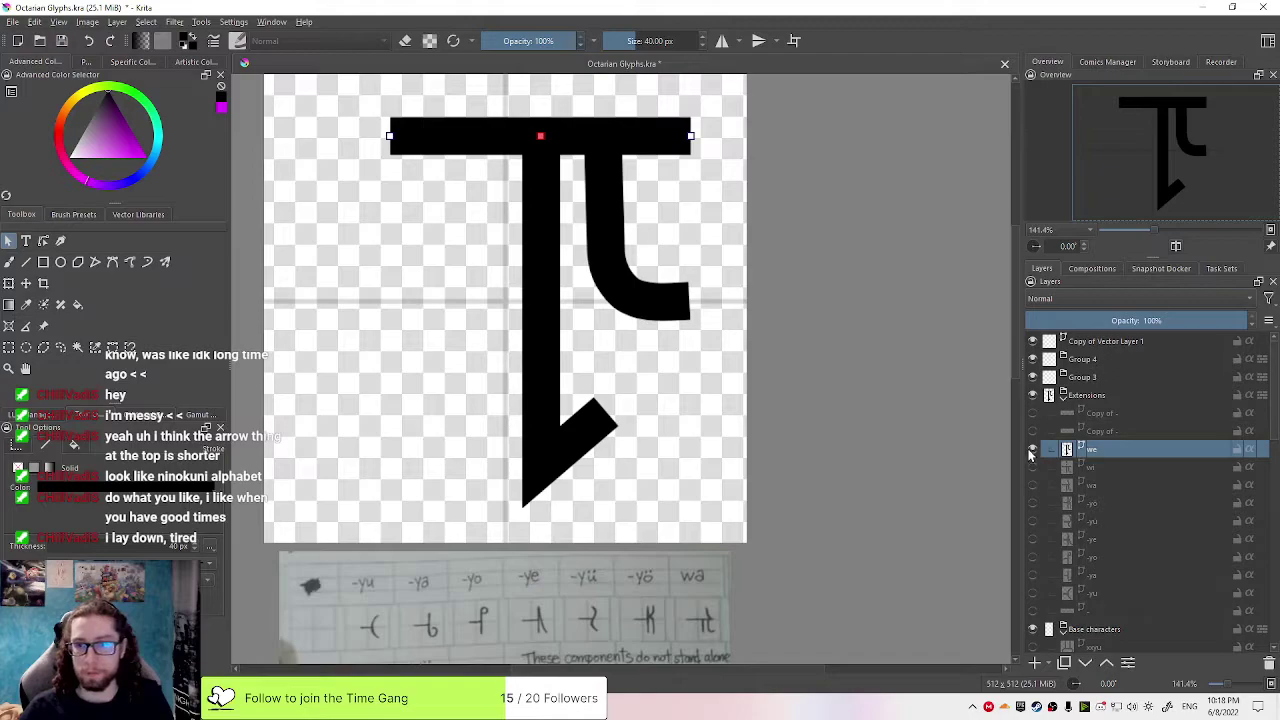
click(1032, 452)
click(1118, 435)
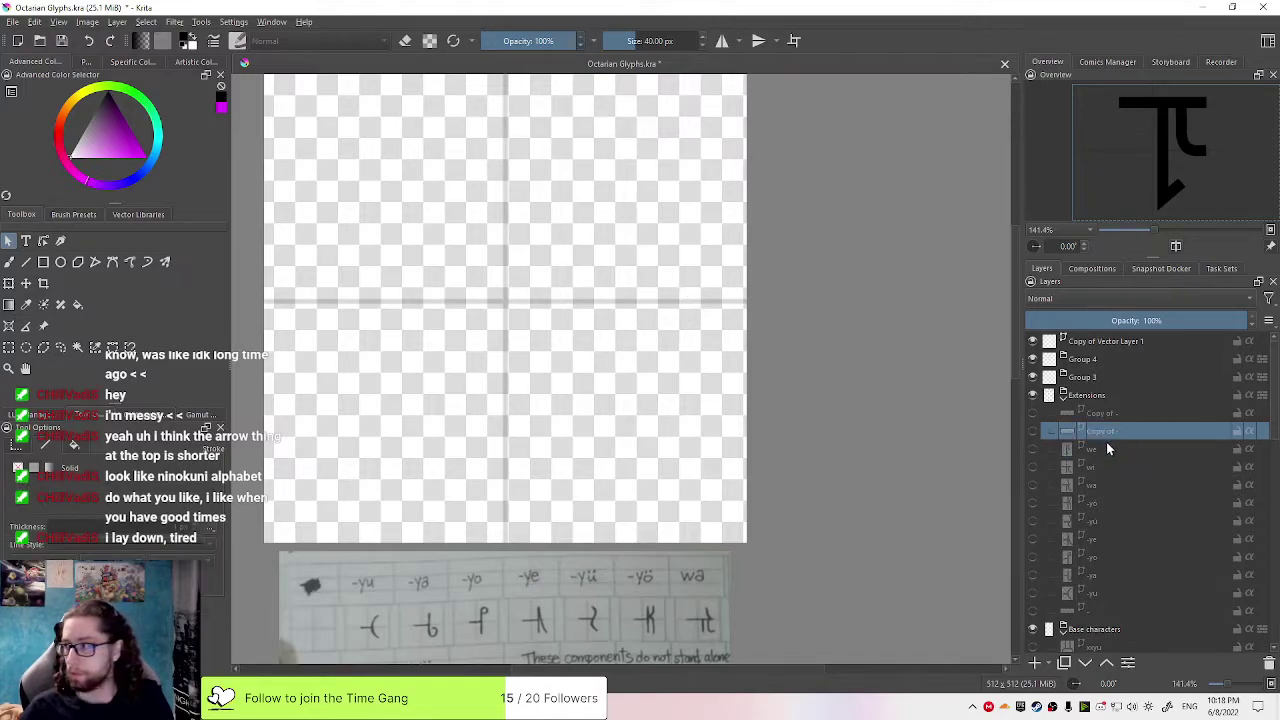
mouse_move(1108, 450)
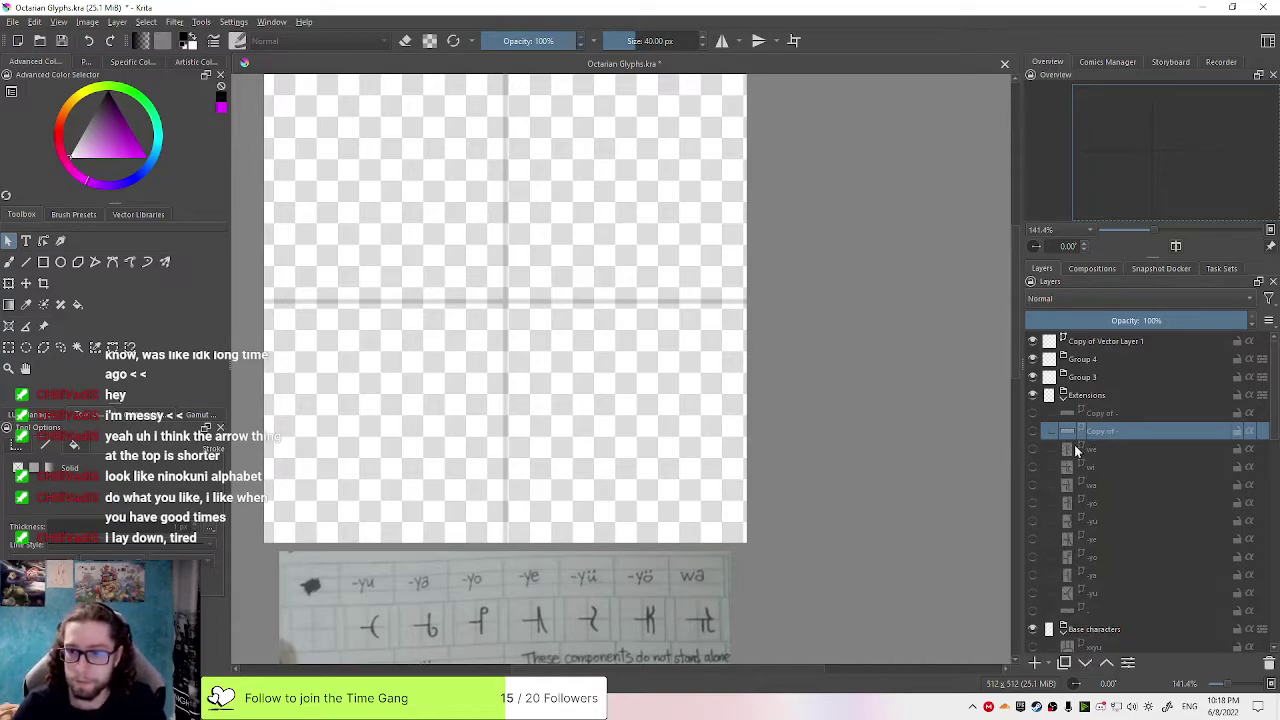
double_click(1101, 430)
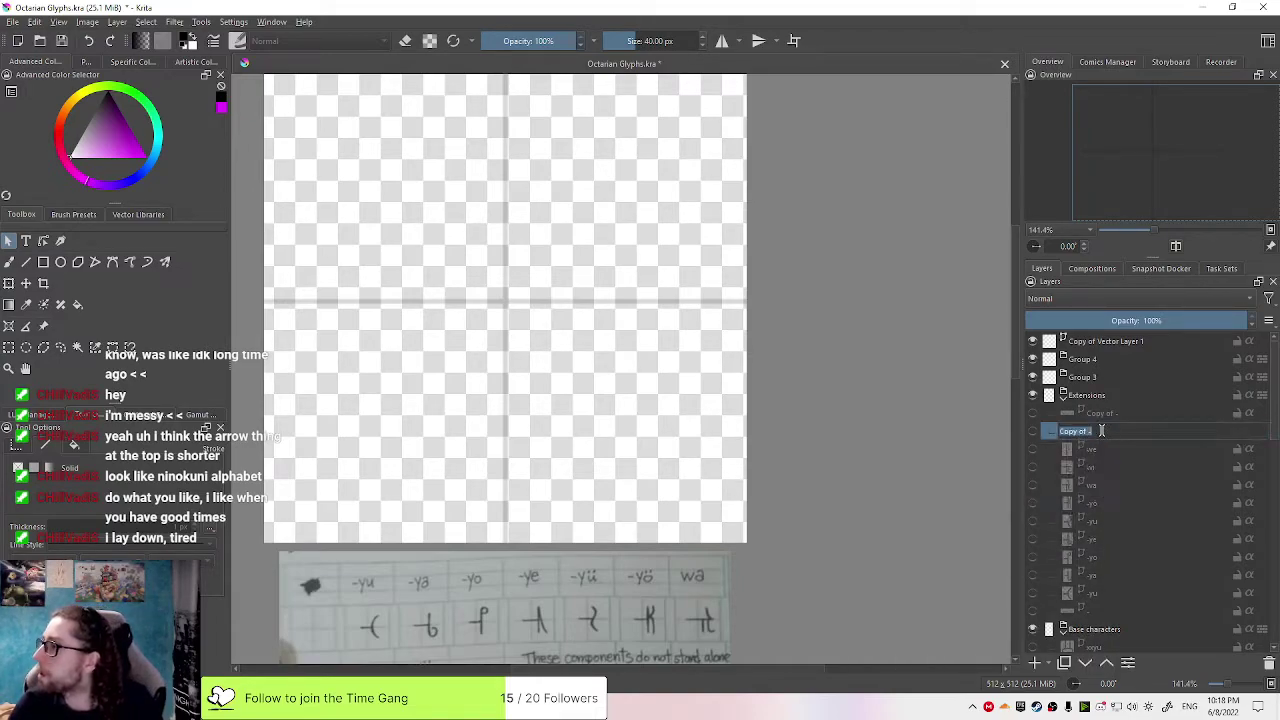
key(Return)
shift+click(1129, 419)
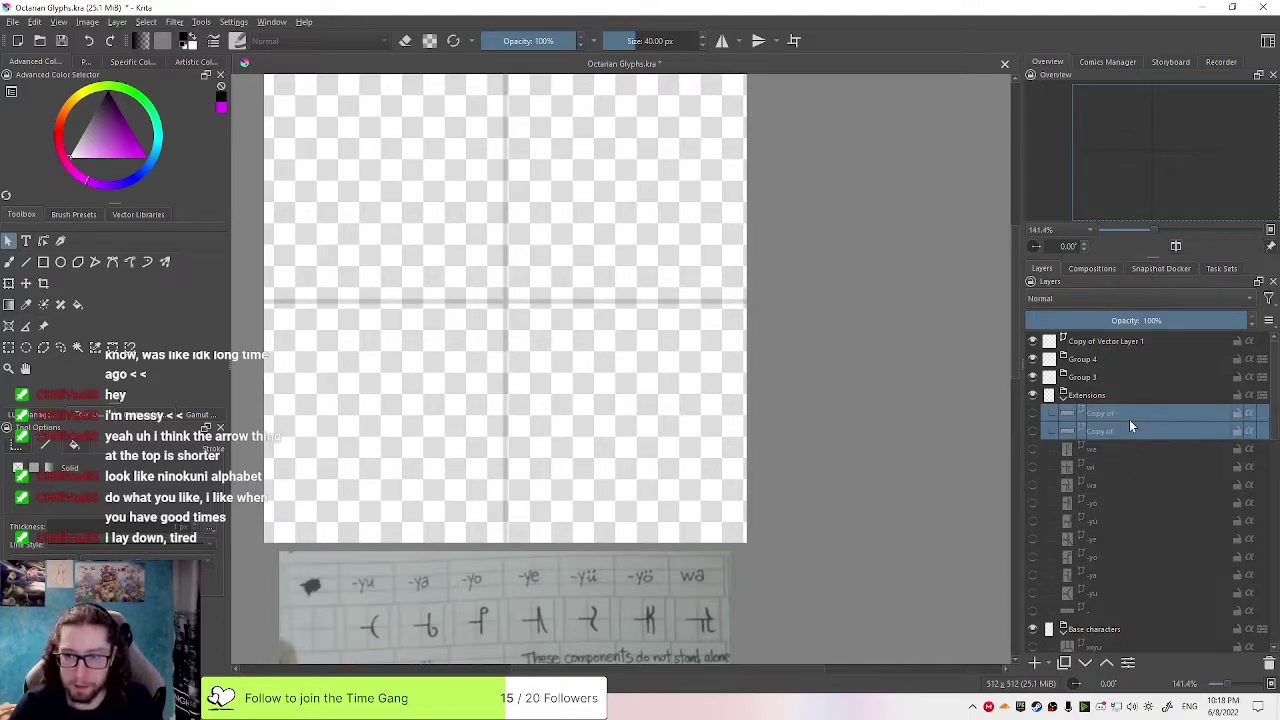
key(shift+Delete)
Check the wa glyph on its own, and display only the wi layer in its place
click(1113, 453)
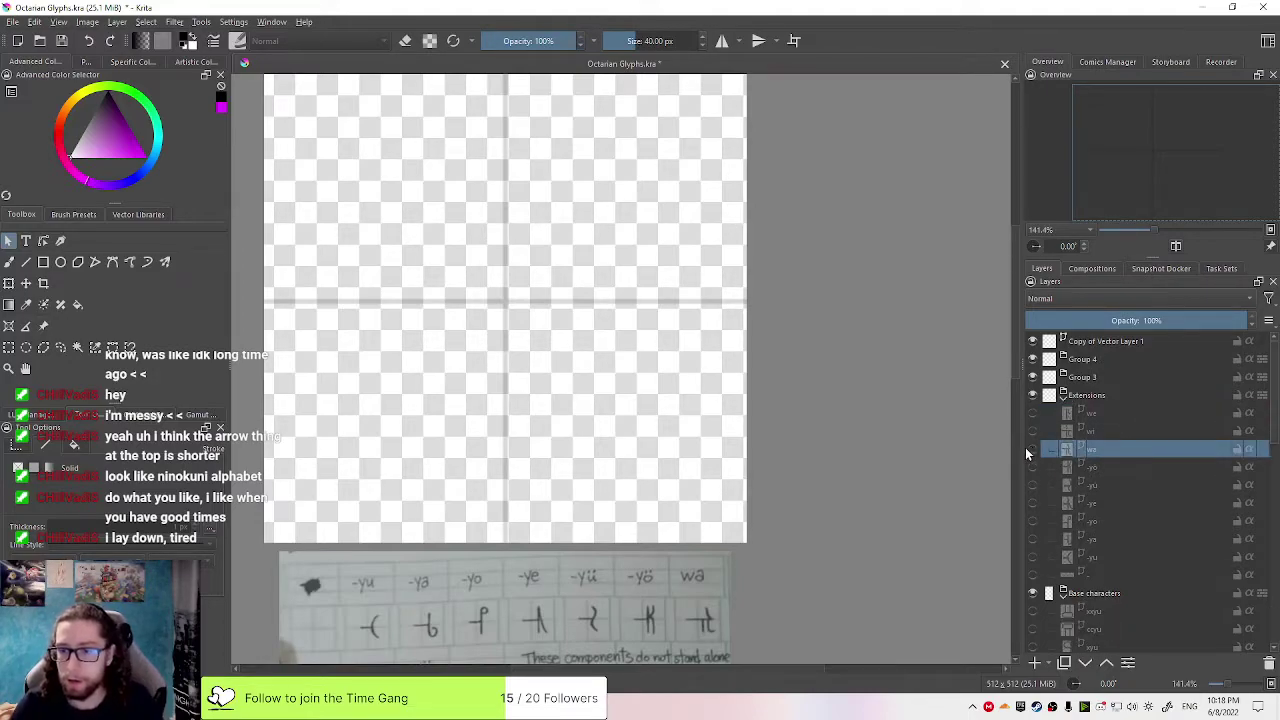
click(1033, 449)
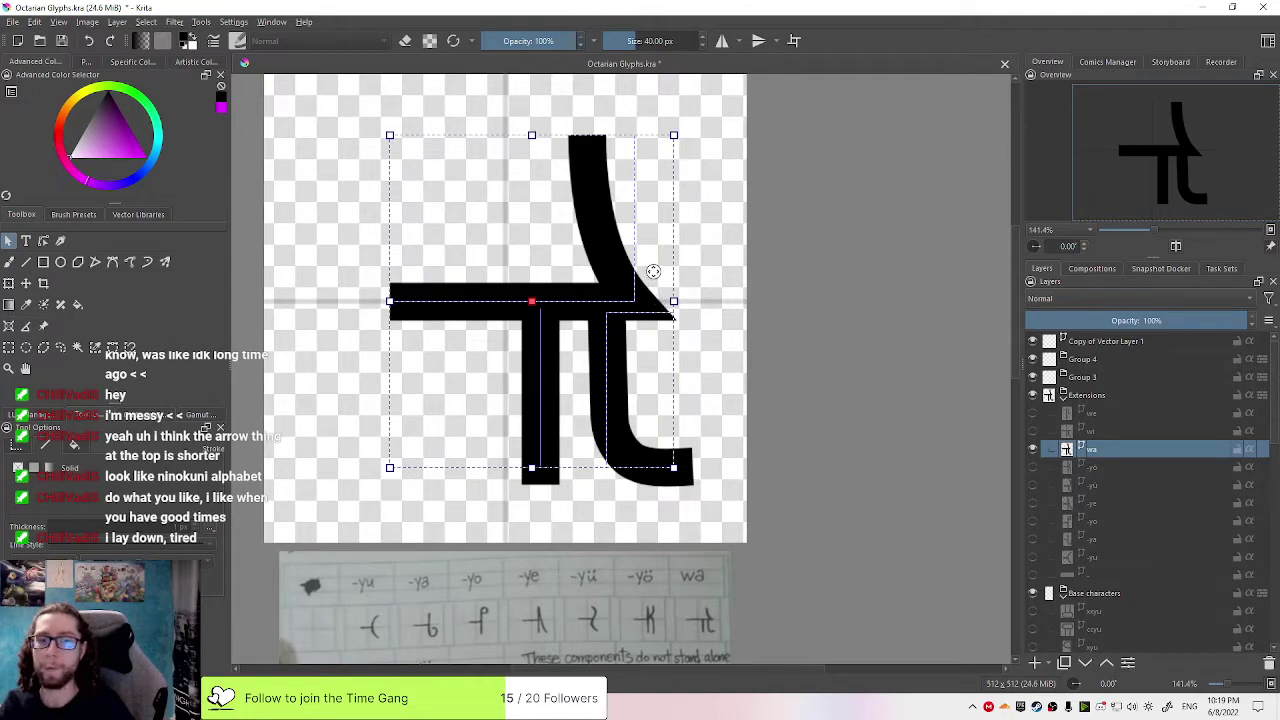
click(1034, 450)
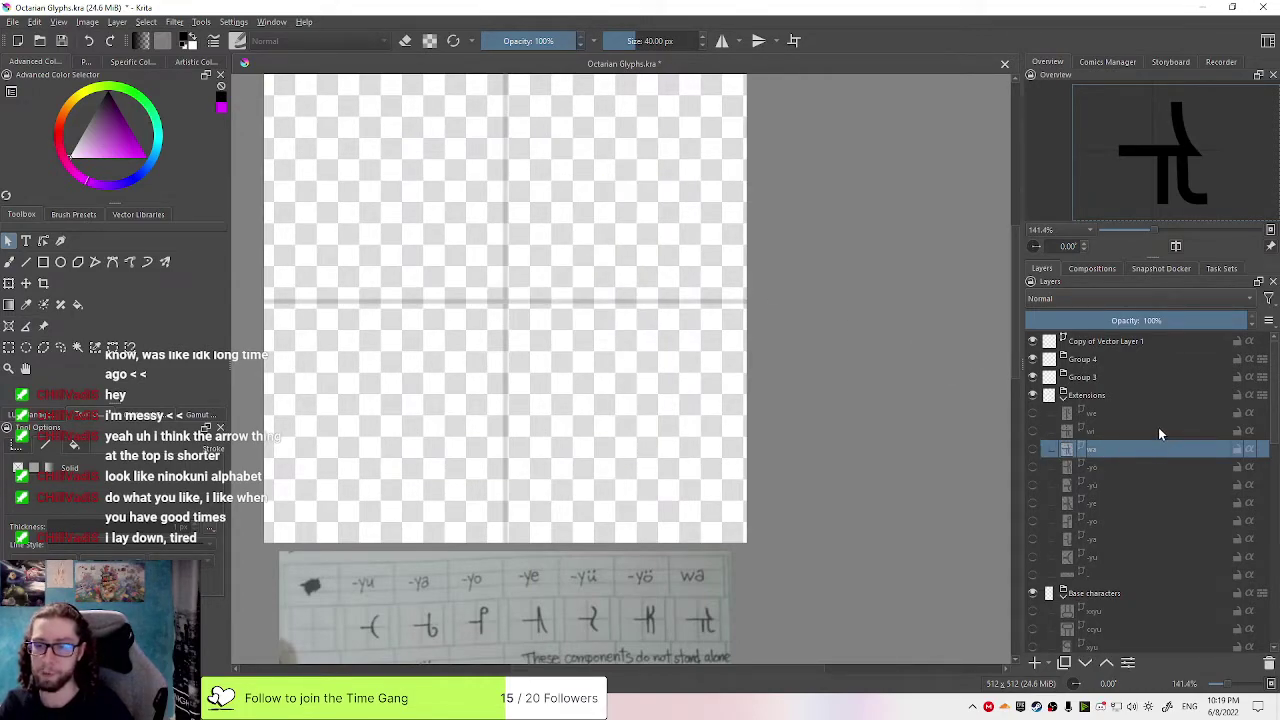
click(1102, 430)
click(1034, 430)
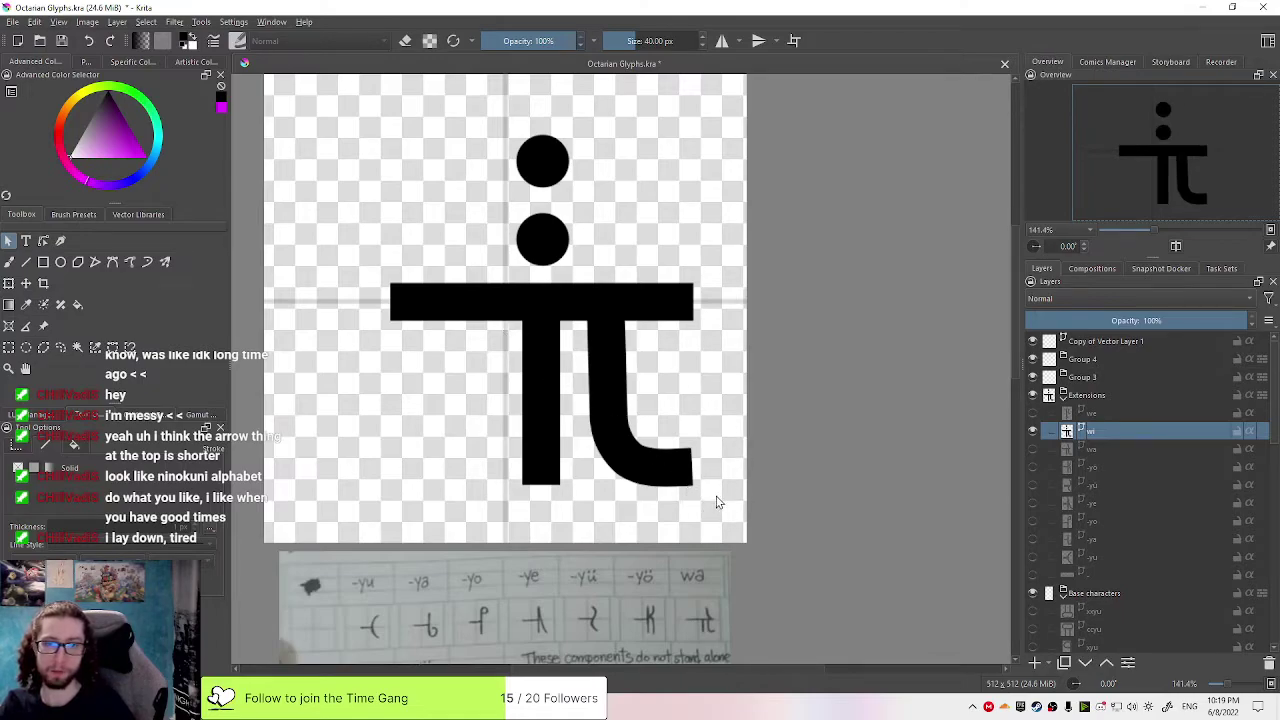
drag(714, 500, 358, 272)
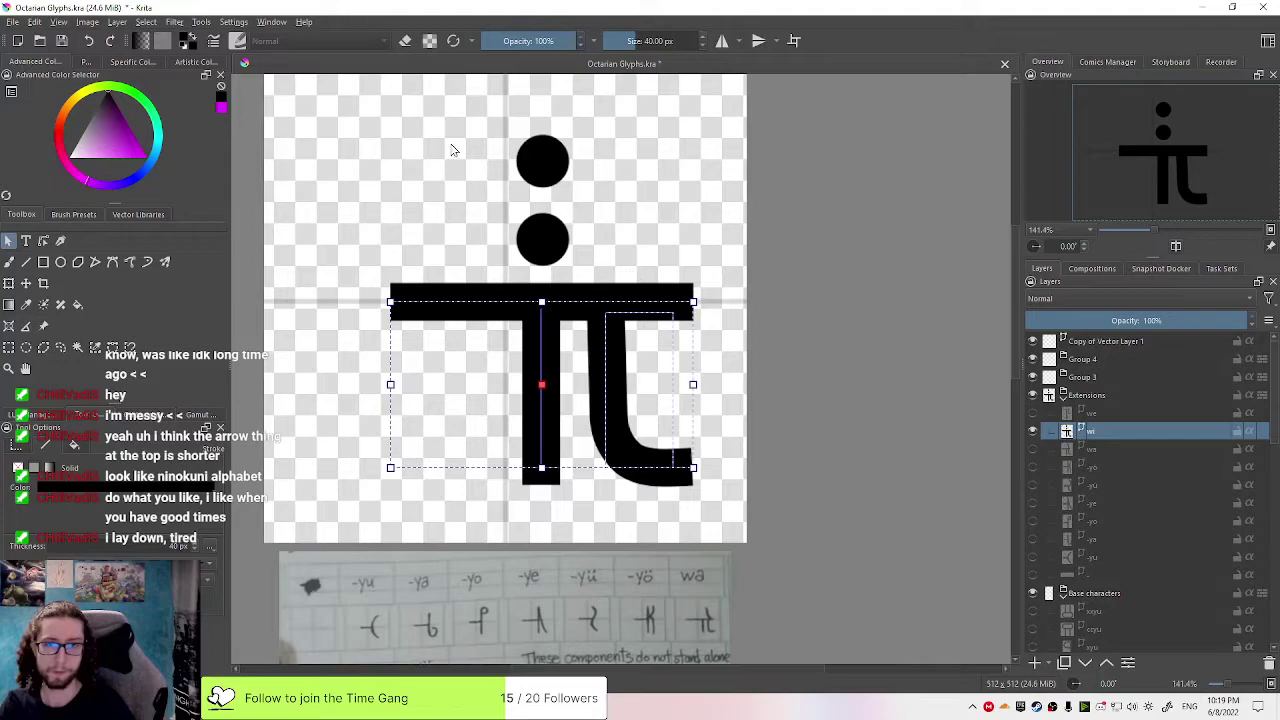
click(552, 184)
drag(614, 241, 491, 204)
key(ctrl+z)
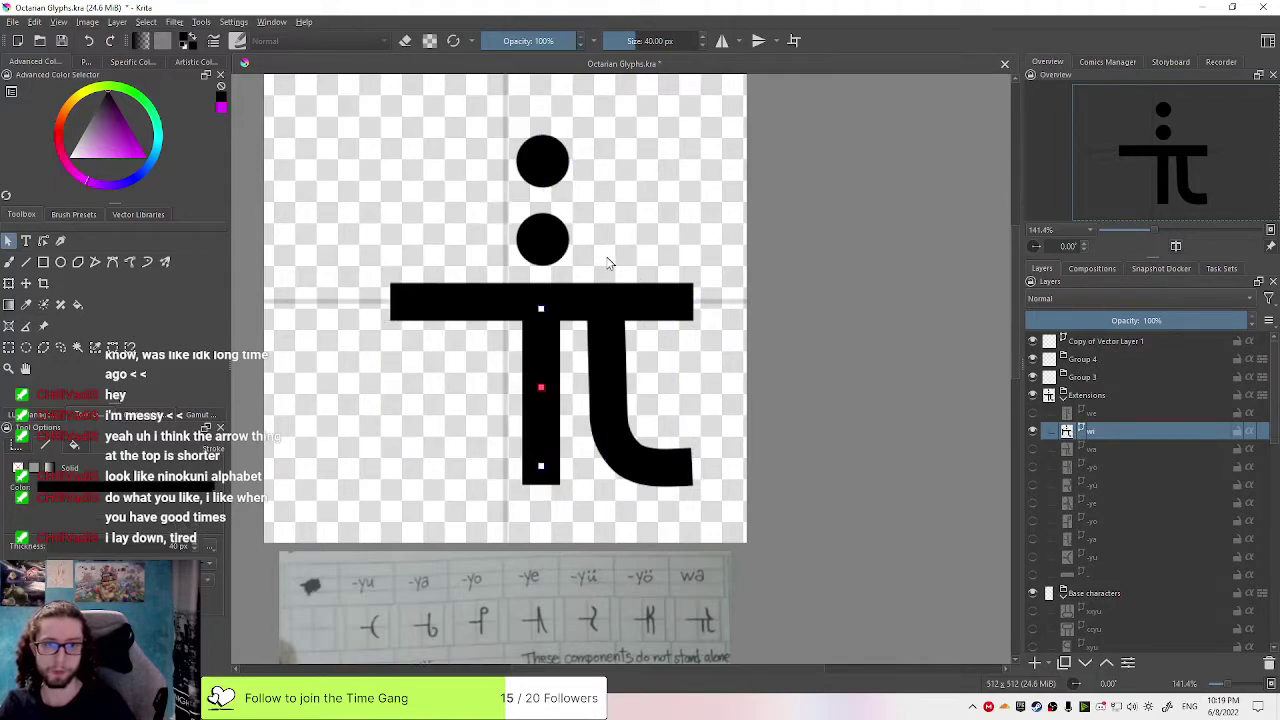
key(ctrl+z)
key(ctrl+z)
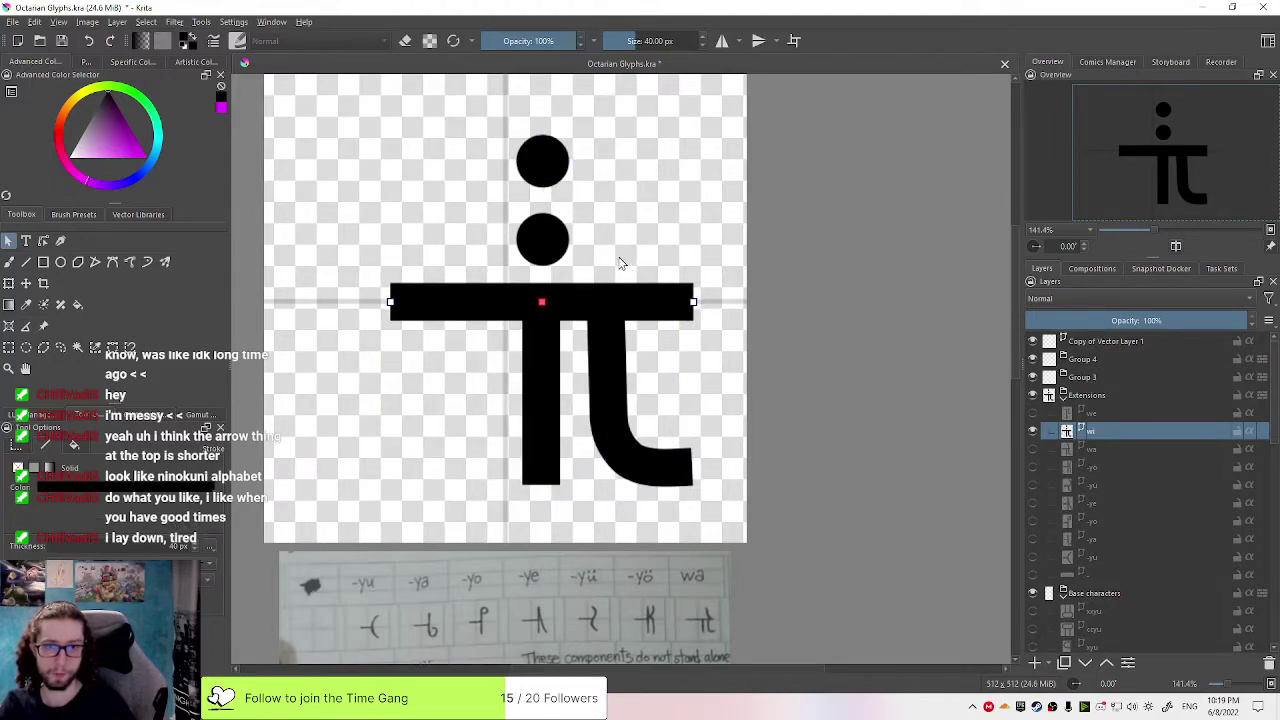
click(551, 240)
key(ctrl+shift+z)
key(ctrl+shift+z)
key(ctrl+shift+z)
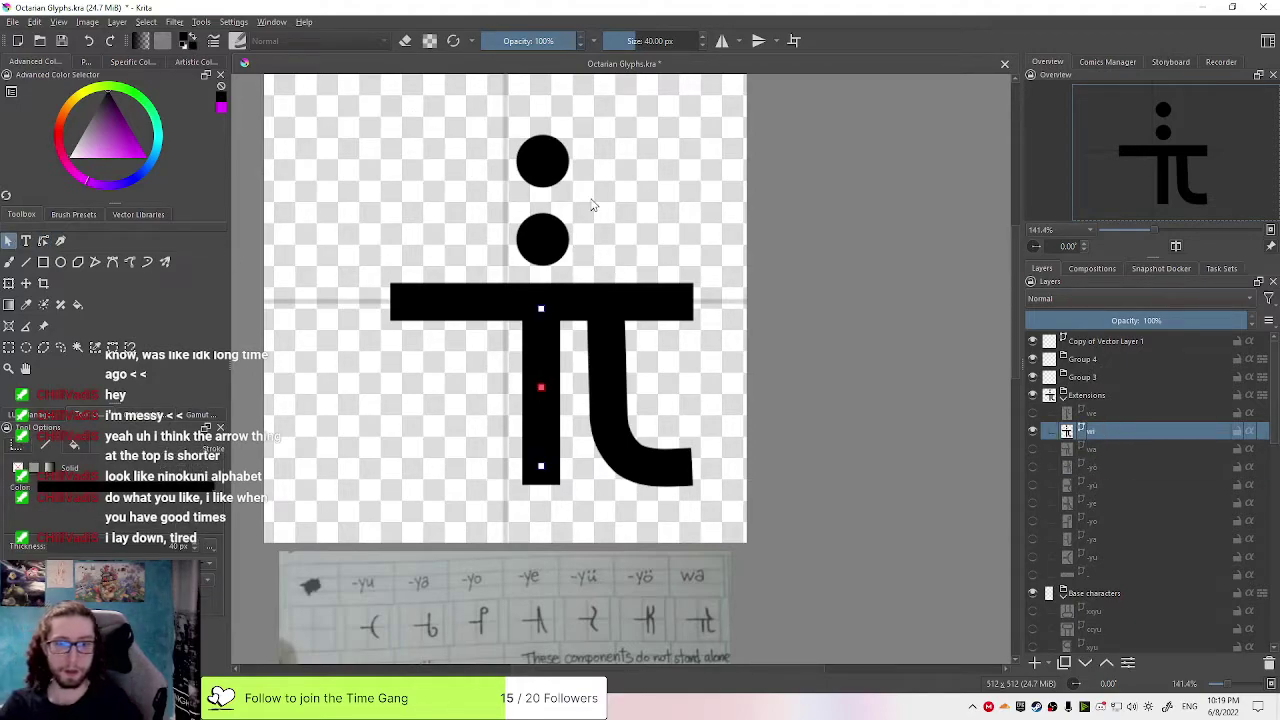
Delete both dots above the crossbar of the wi glyph
click(532, 157)
key(Delete)
click(541, 237)
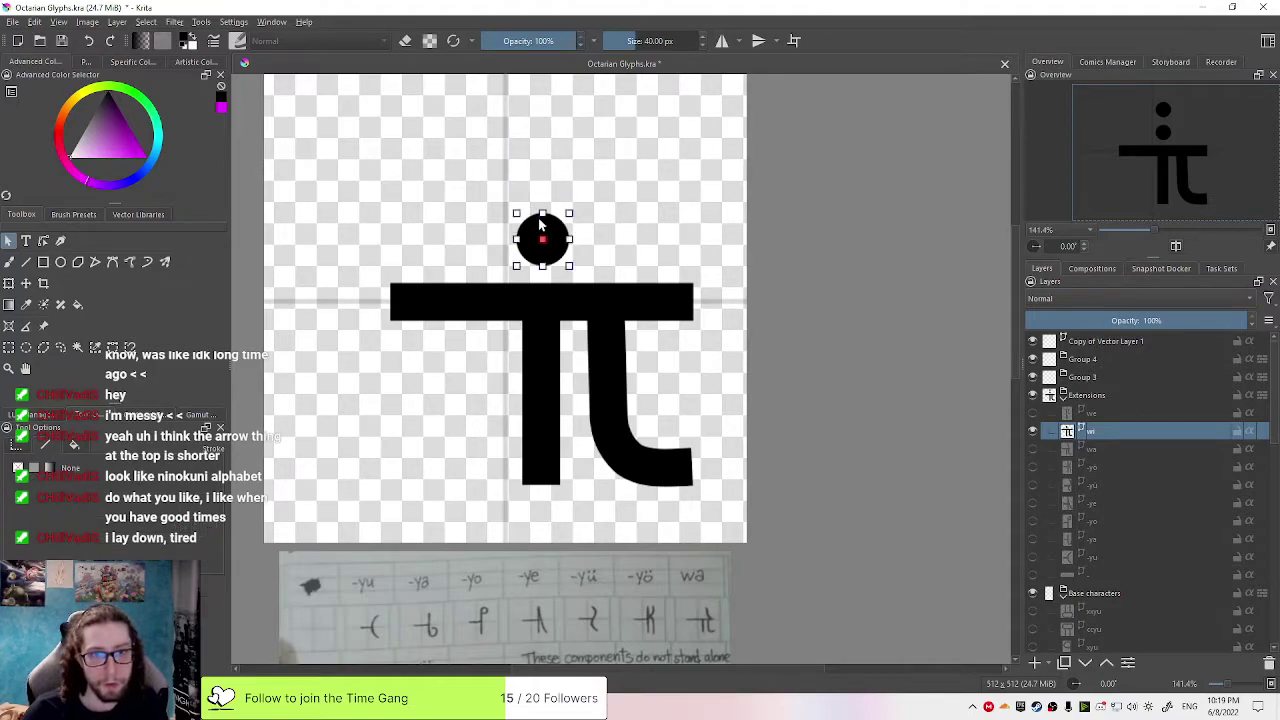
key(Delete)
Draw a Bezier stroke from the wi crossbar's right end, bulging outward and curving back left, ending in a diagonal up to the right
click(43, 240)
click(114, 261)
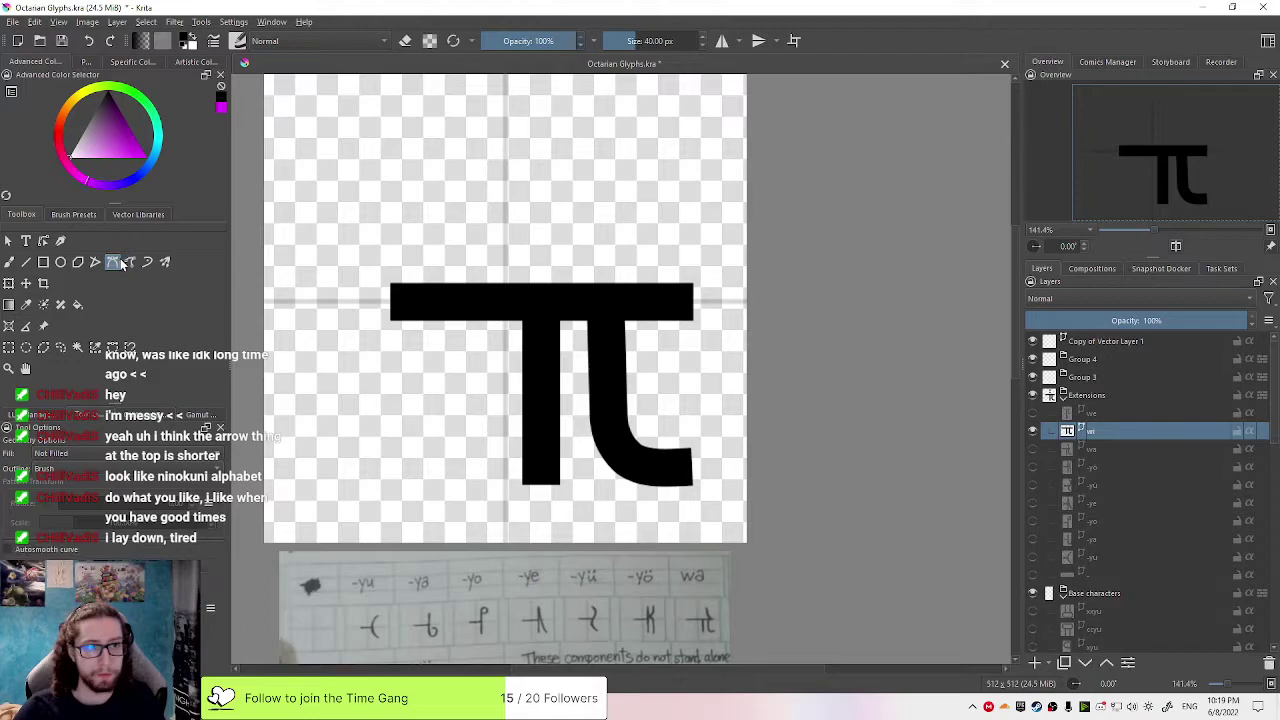
click(688, 300)
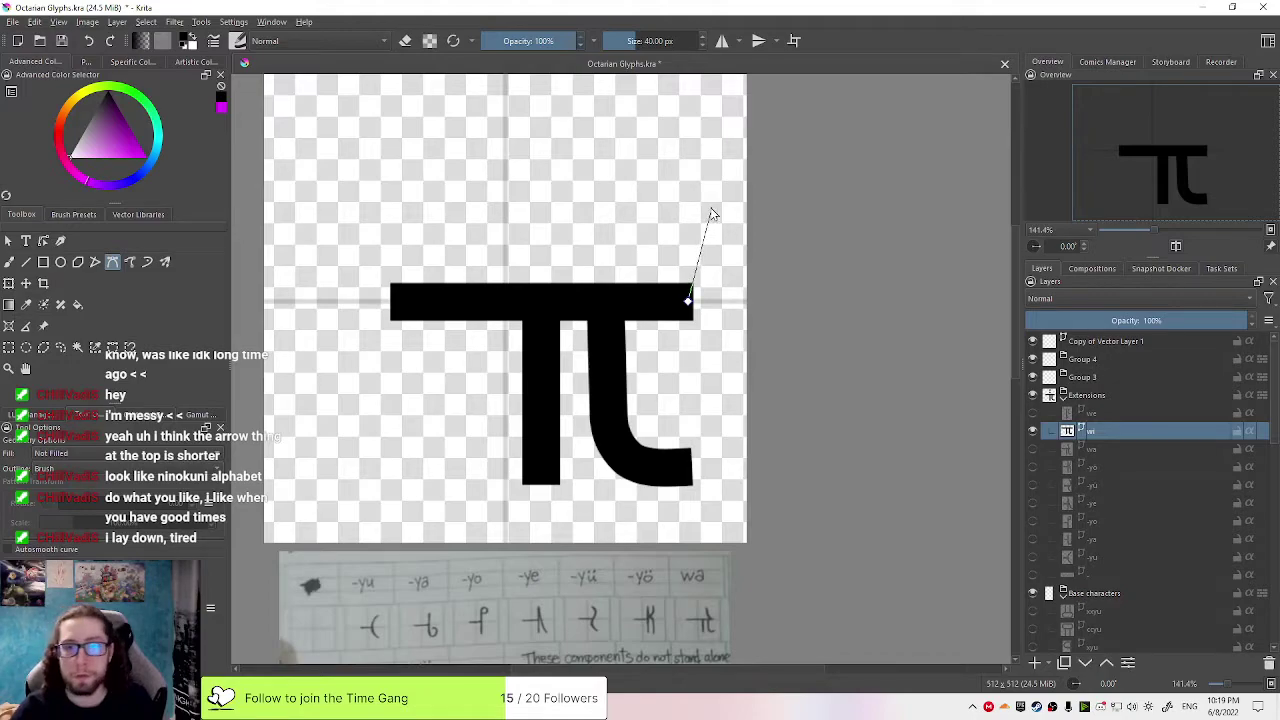
drag(728, 249, 594, 204)
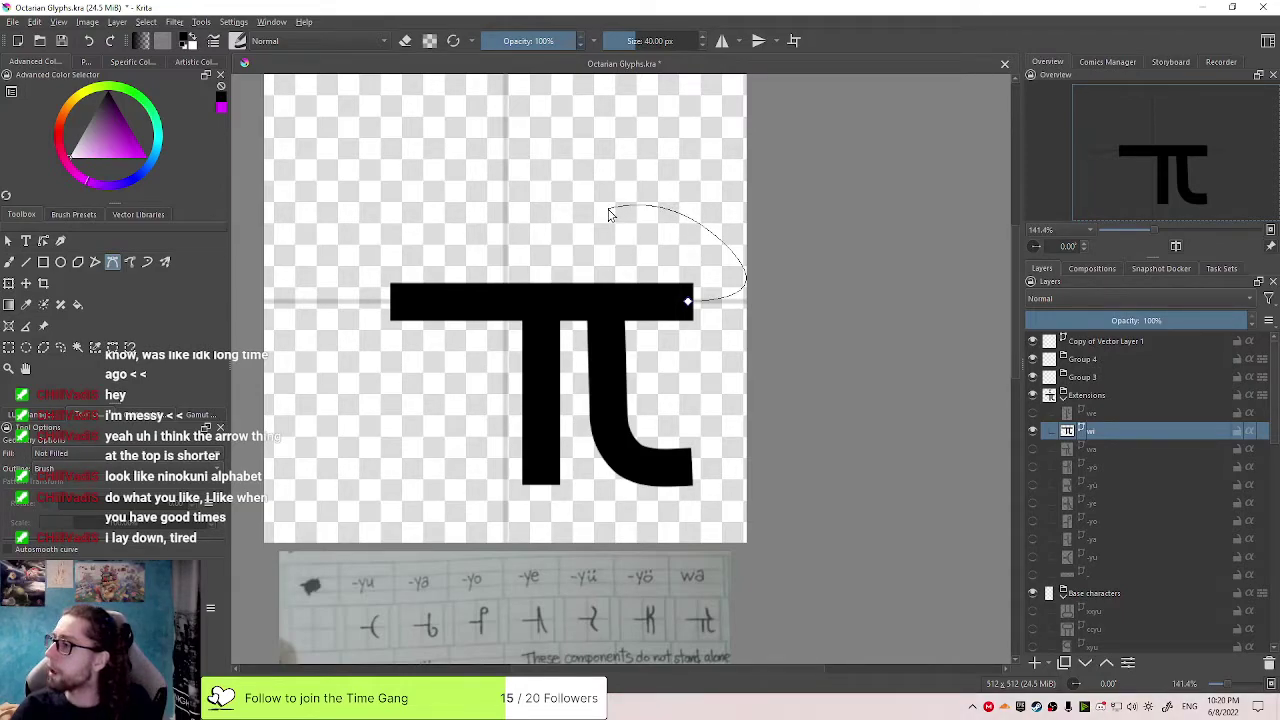
drag(602, 199, 677, 146)
double_click(677, 147)
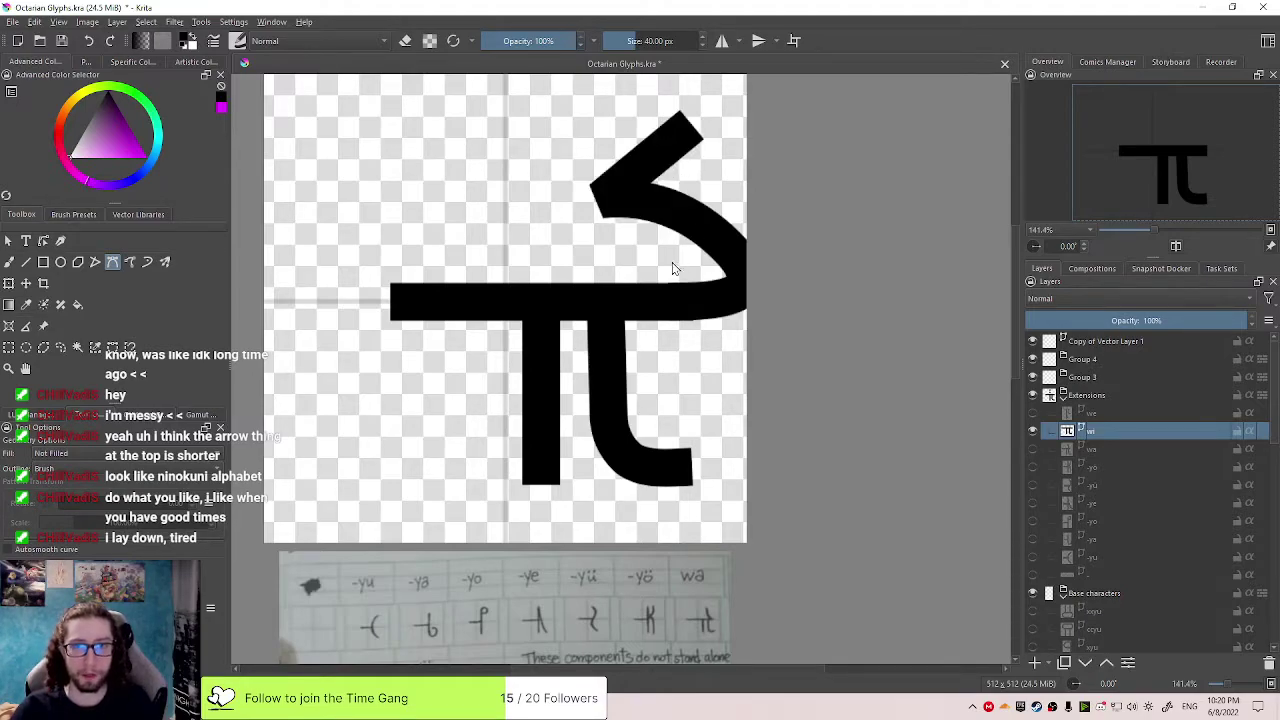
Try pulling the bulge of the new wi curve inward, and delete the whole curve
click(9, 261)
click(43, 241)
click(737, 268)
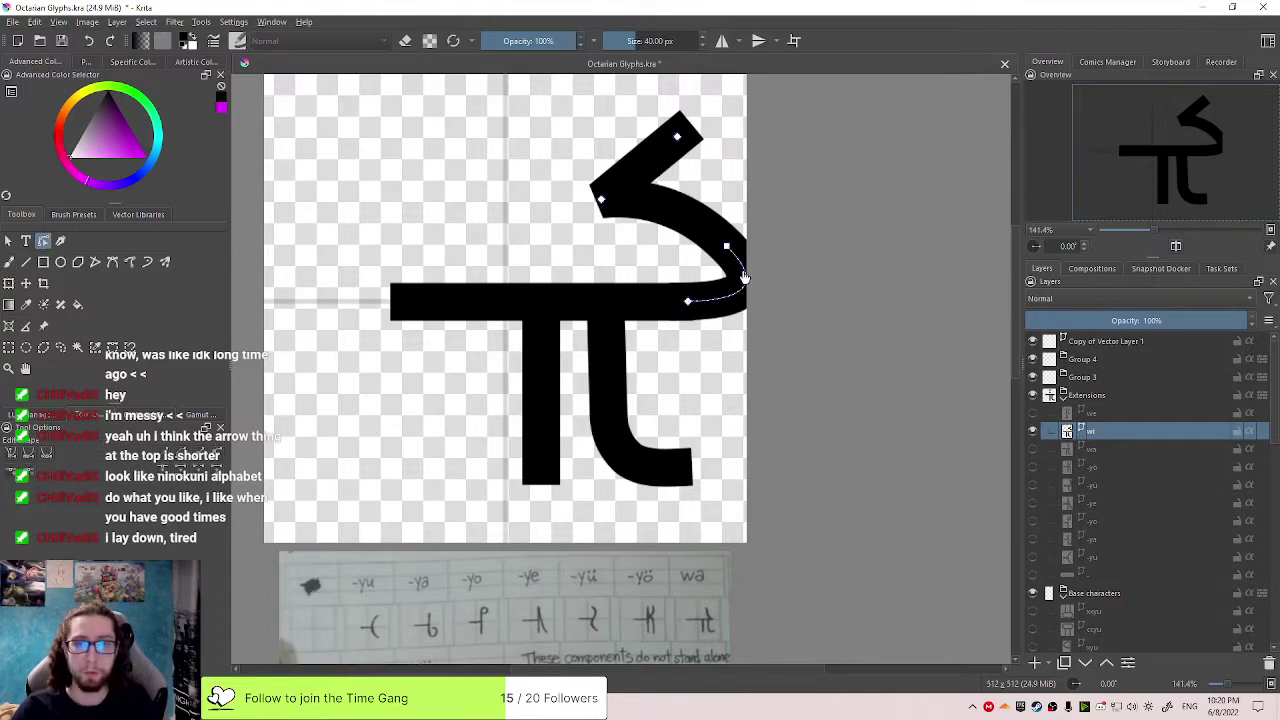
mouse_move(726, 246)
mouse_down()
mouse_move(683, 226)
mouse_move(708, 241)
mouse_up()
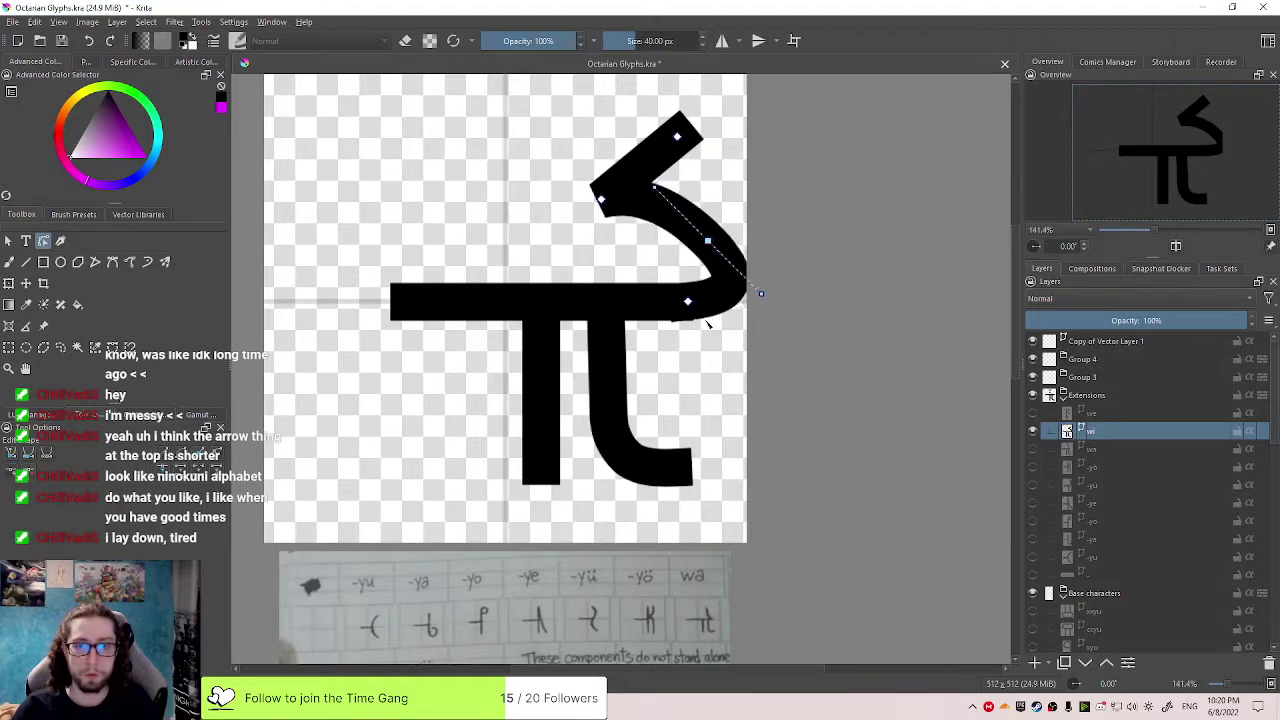
key(Delete)
click(698, 314)
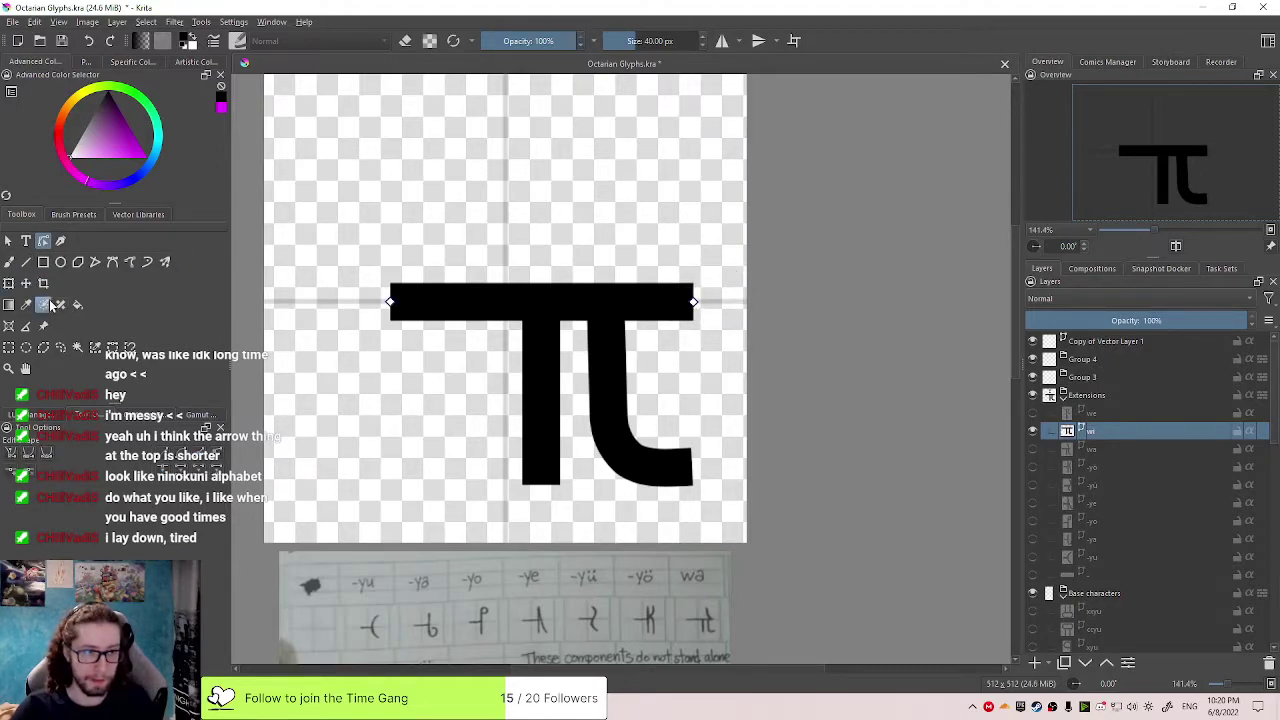
click(112, 262)
scroll(633, 274, up, 1)
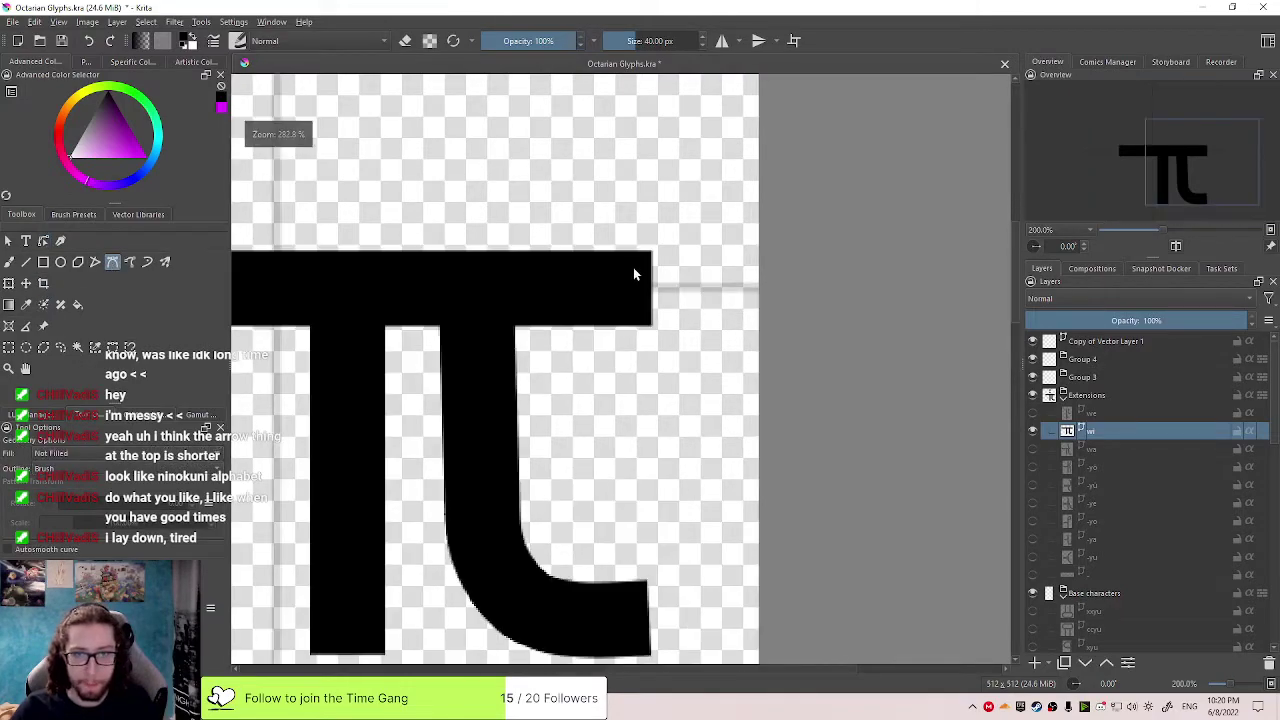
click(652, 286)
drag(683, 249, 706, 224)
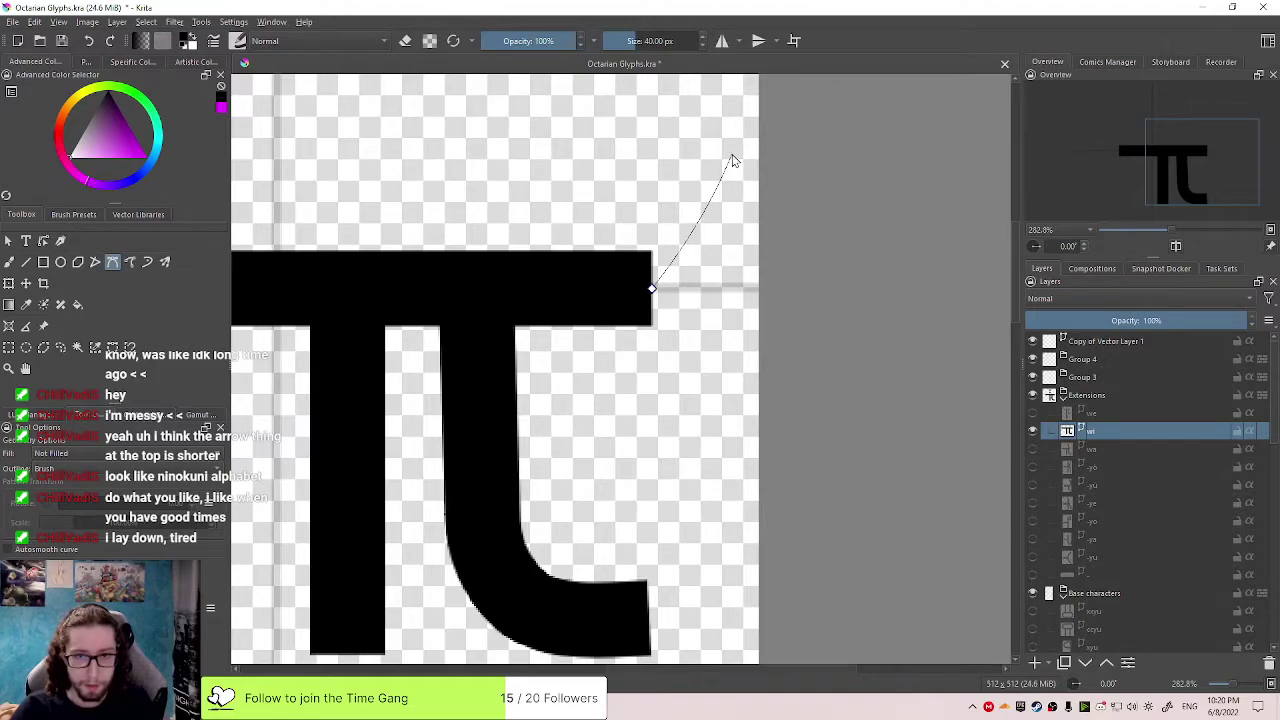
drag(637, 128, 709, 235)
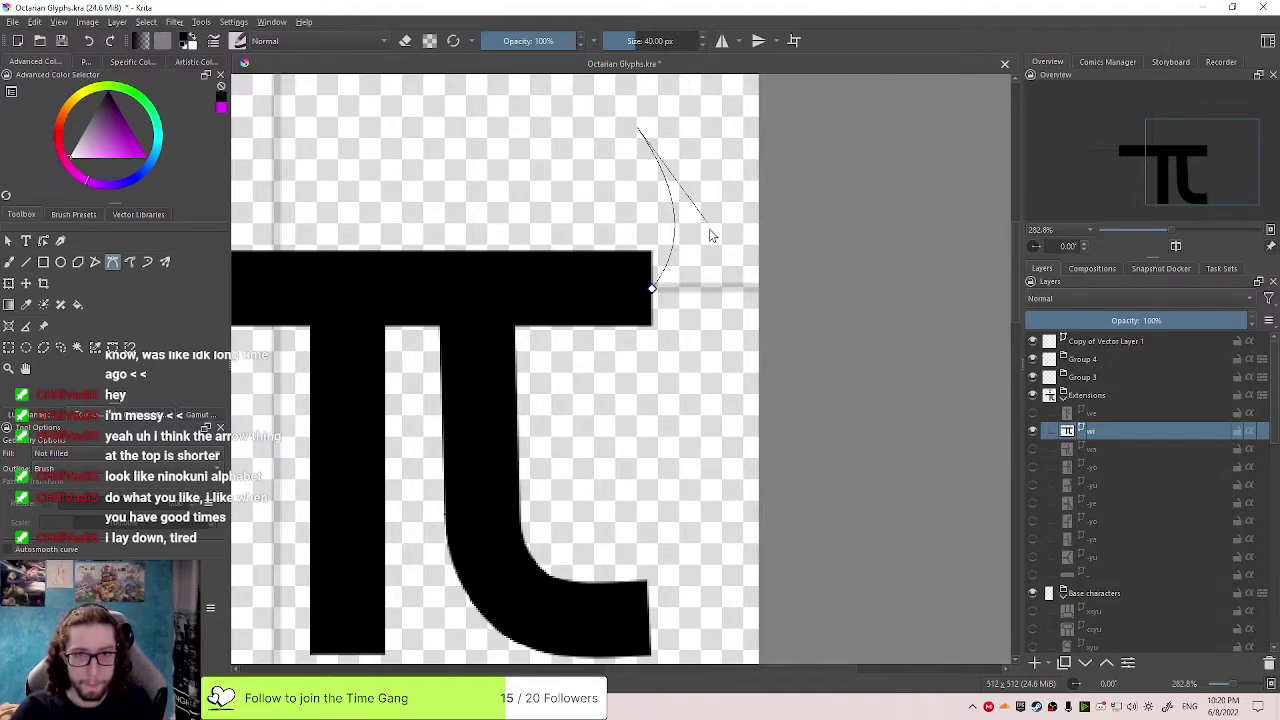
key(ctrl+z)
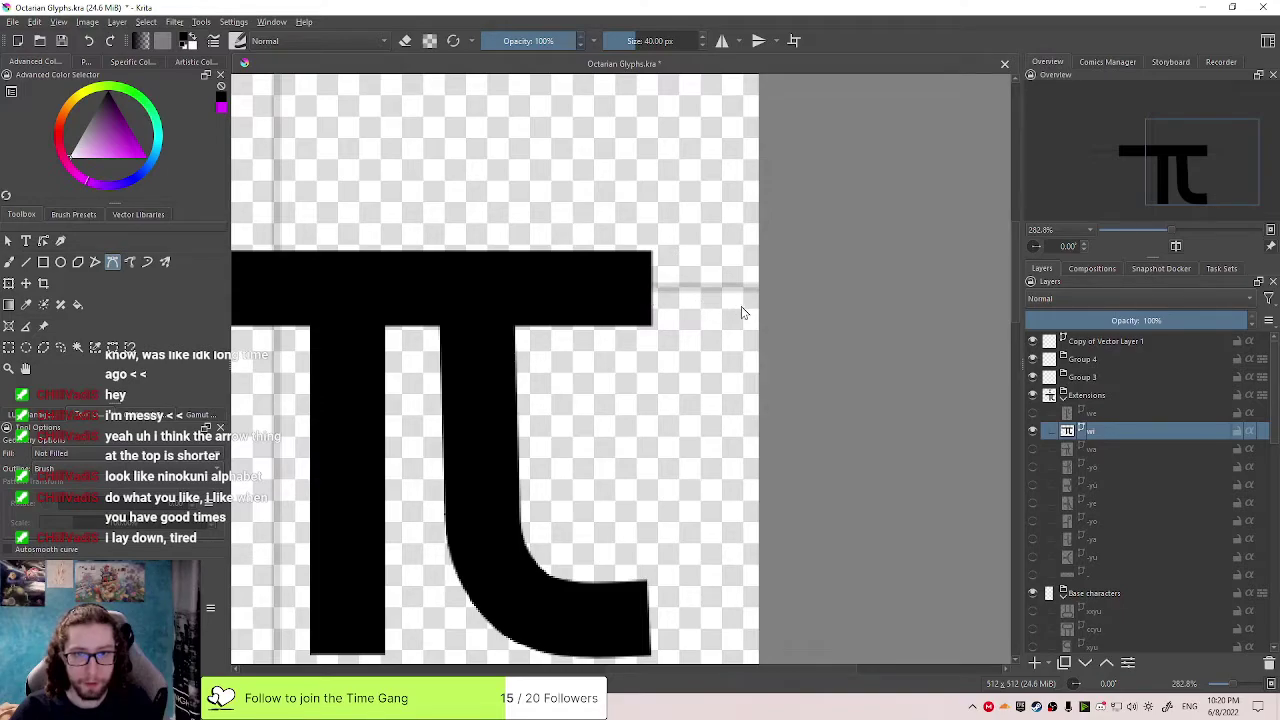
key(ctrl+z)
key(ctrl+shift+z)
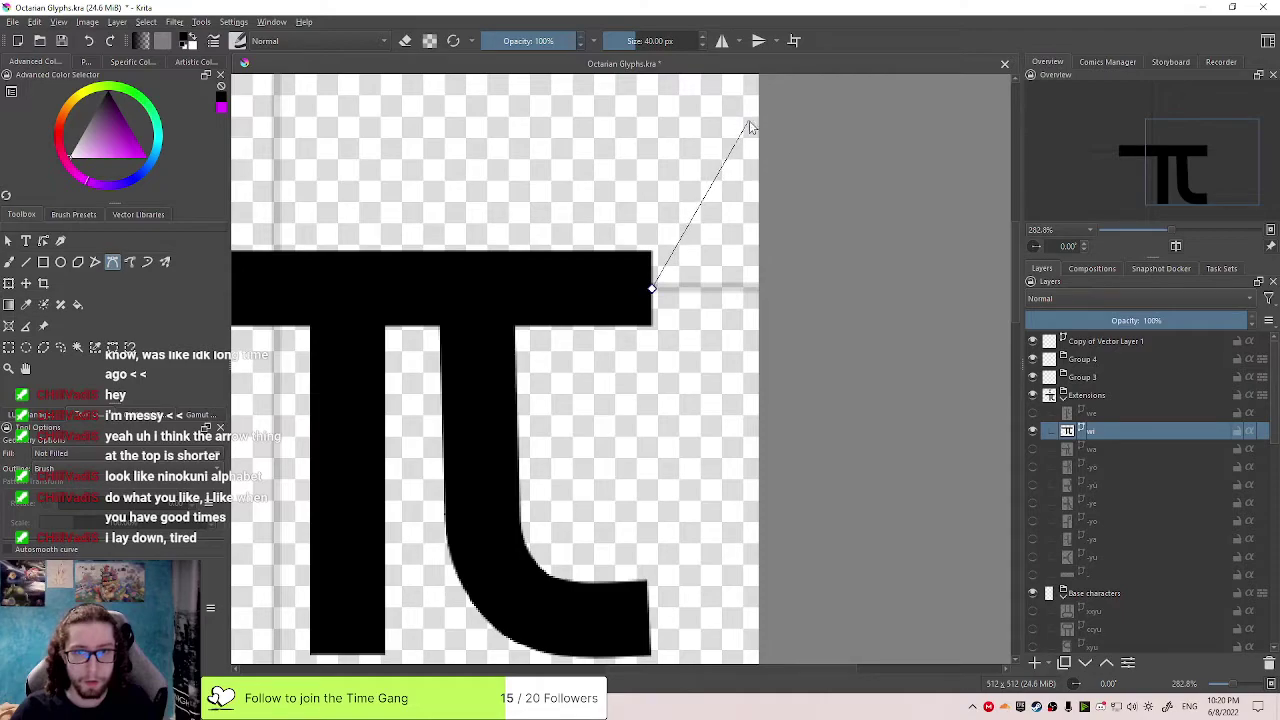
Draw a Bezier stroke from the wi crossbar's right end, bending up and back left, with a closing segment slanting up to the right
drag(691, 151, 628, 116)
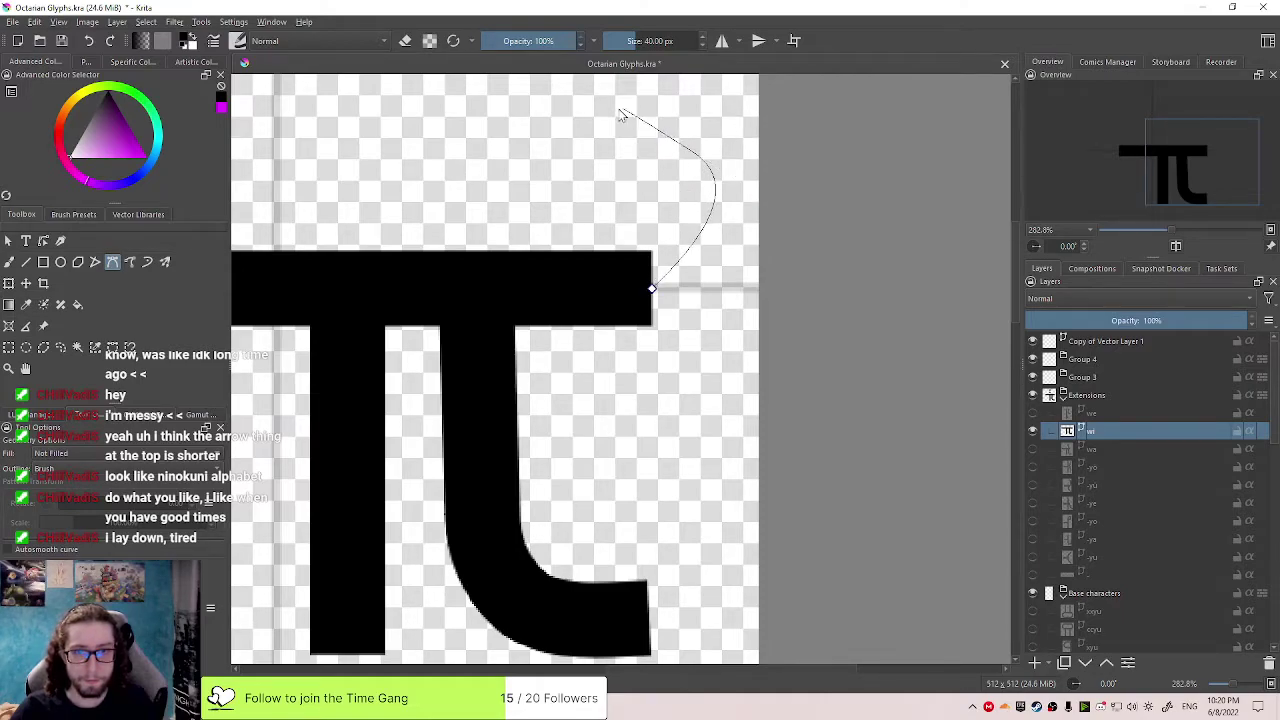
click(521, 119)
double_click(623, 87)
key(minus)
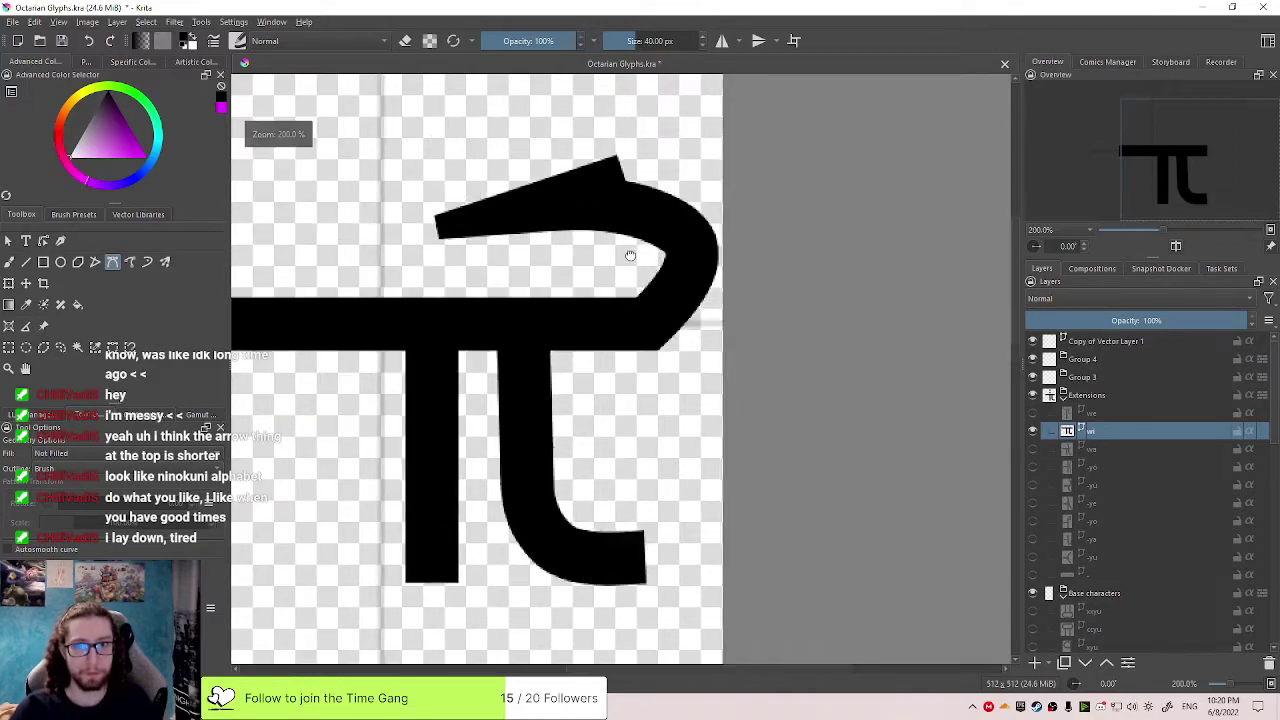
Move the middle node of the new wi stroke's bend slightly left to narrow its bulge
click(43, 240)
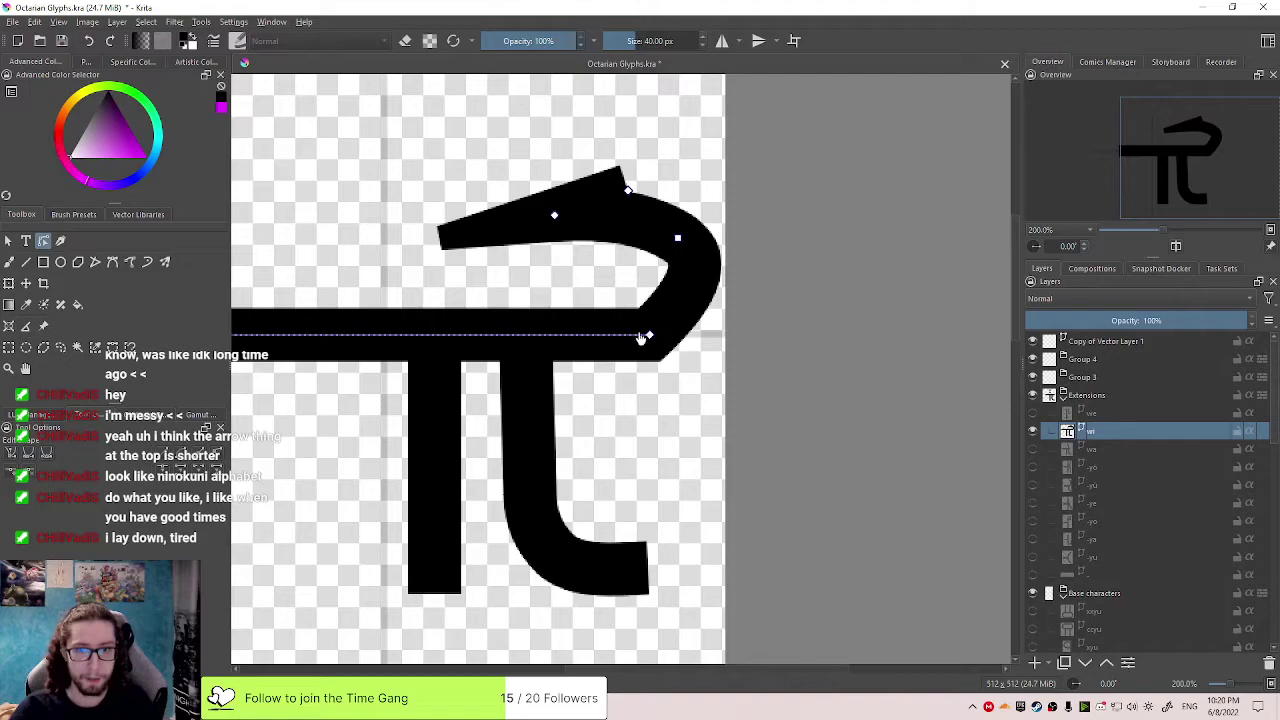
click(677, 238)
mouse_move(677, 238)
mouse_down()
mouse_move(665, 232)
mouse_move(654, 250)
mouse_move(655, 238)
mouse_up()
key(ctrl+z)
key(ctrl+shift+z)
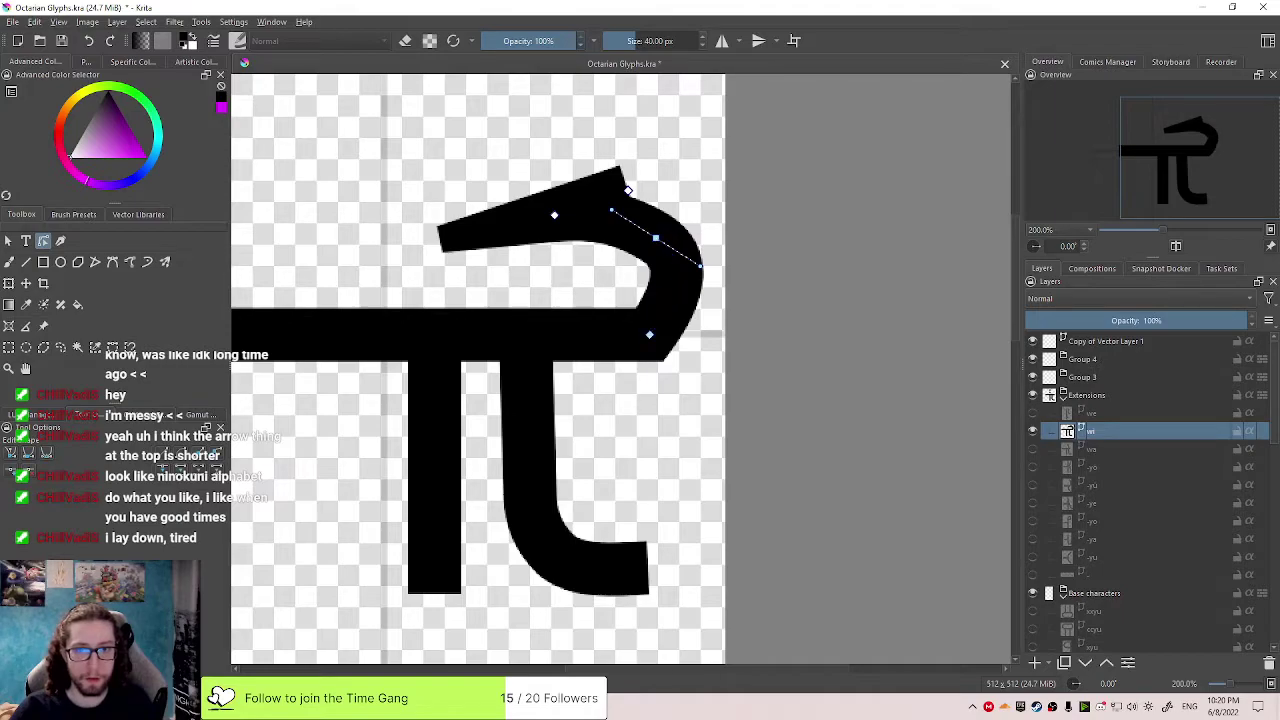
Move the stroke's start node left along the crossbar and adjust the middle node and its handles into an evenly rounded bend
drag(669, 296, 603, 334)
drag(609, 238, 672, 280)
click(697, 246)
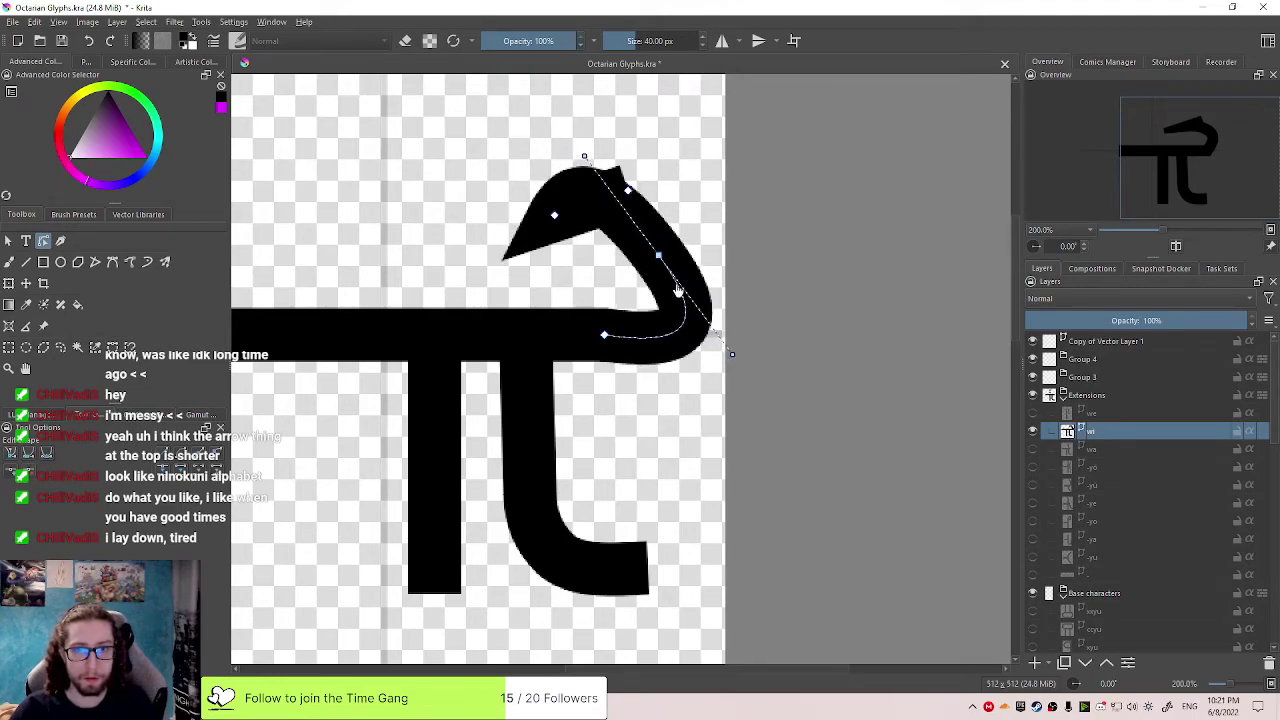
drag(733, 355, 690, 332)
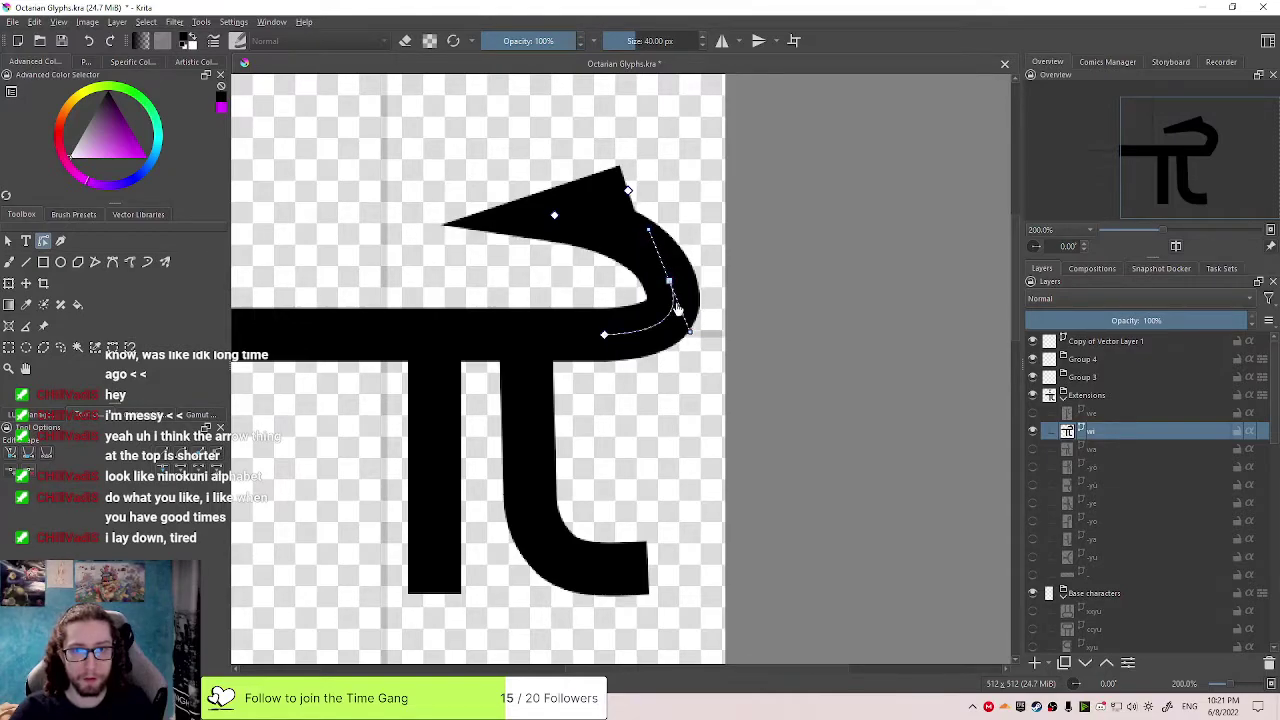
drag(678, 313, 670, 342)
Raise the stroke's end node well above the bend and adjust the sharp corner node to form a steep upward diagonal
click(627, 191)
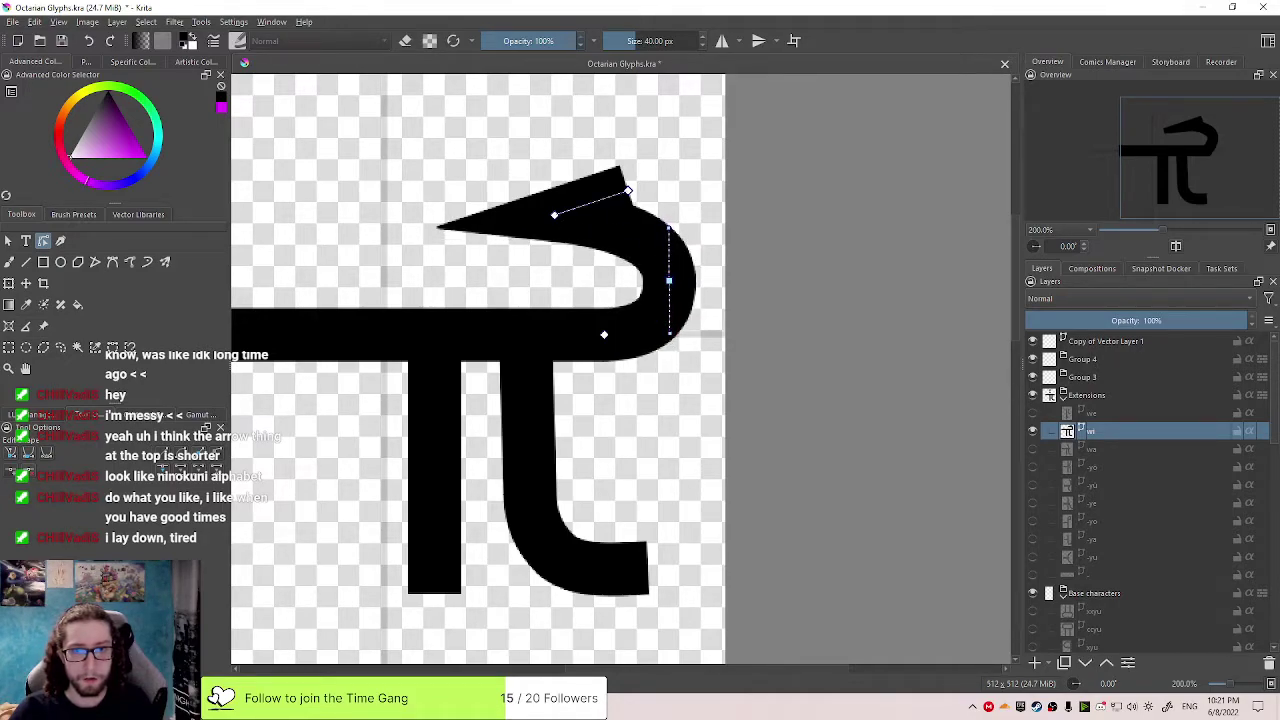
mouse_move(554, 215)
mouse_down()
mouse_move(560, 243)
mouse_move(551, 231)
mouse_up()
drag(628, 191, 630, 124)
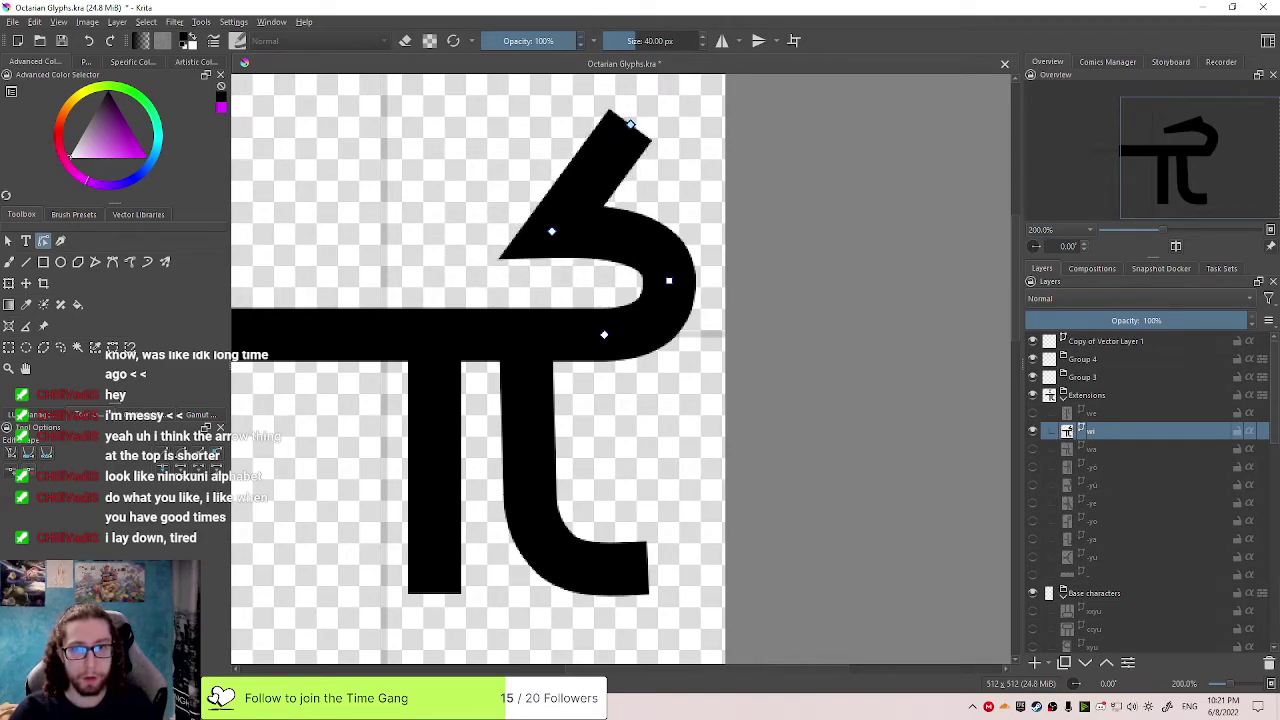
drag(551, 231, 554, 229)
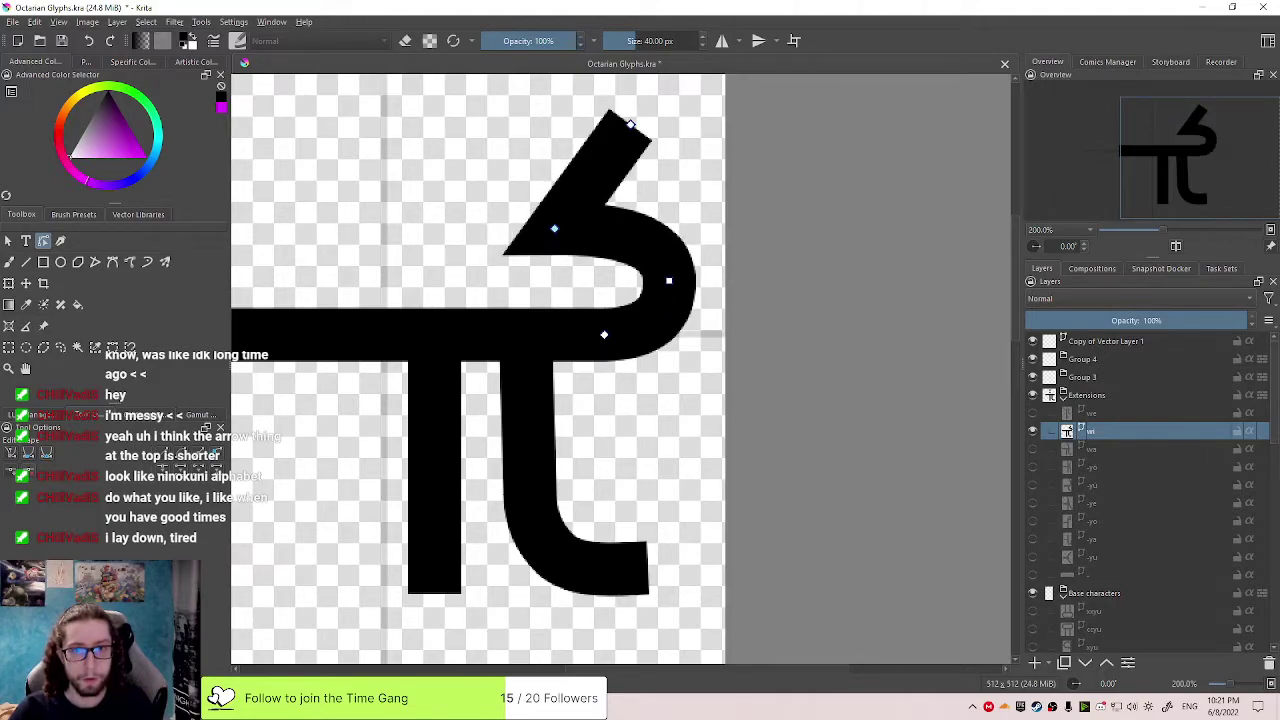
Move the middle node of wi's bend slightly right and fine-tune its upper handle
click(669, 281)
drag(668, 281, 678, 279)
key(ctrl+z)
key(ctrl+shift+z)
drag(678, 228, 678, 225)
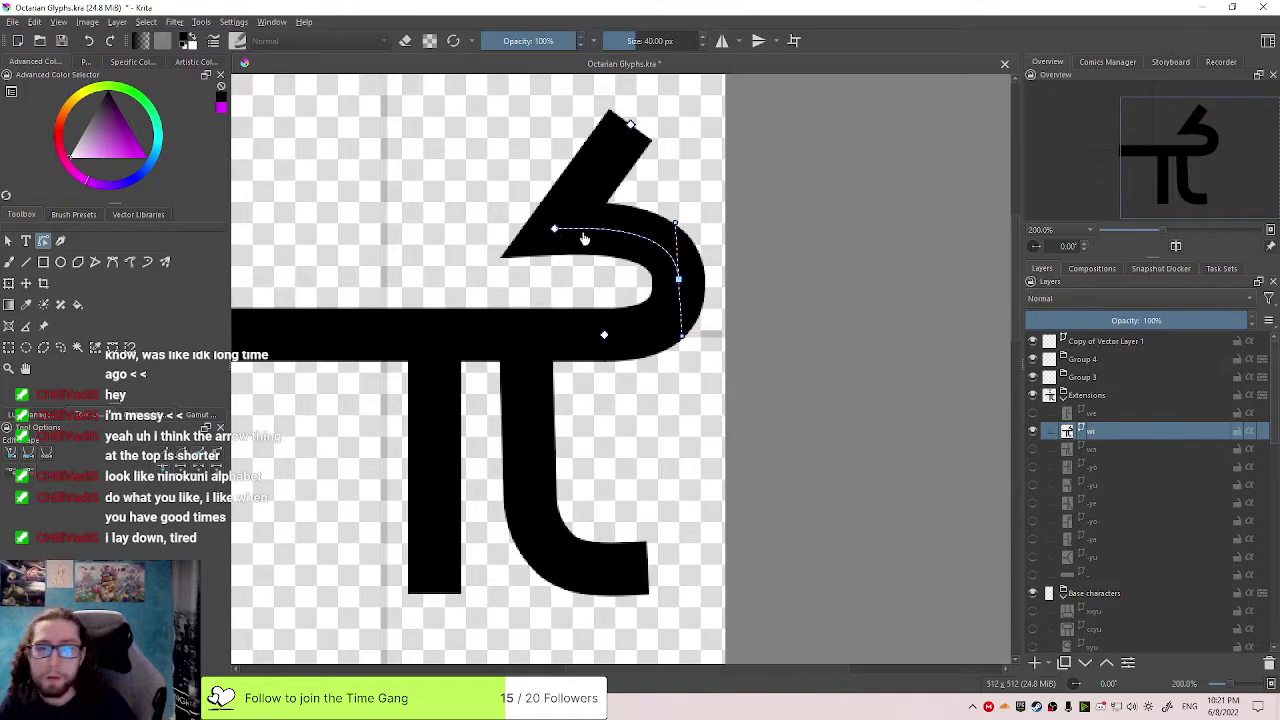
Nudge the sharp corner node up and left, and slightly raise the diagonal's end node and the bend's middle node
drag(554, 228, 548, 221)
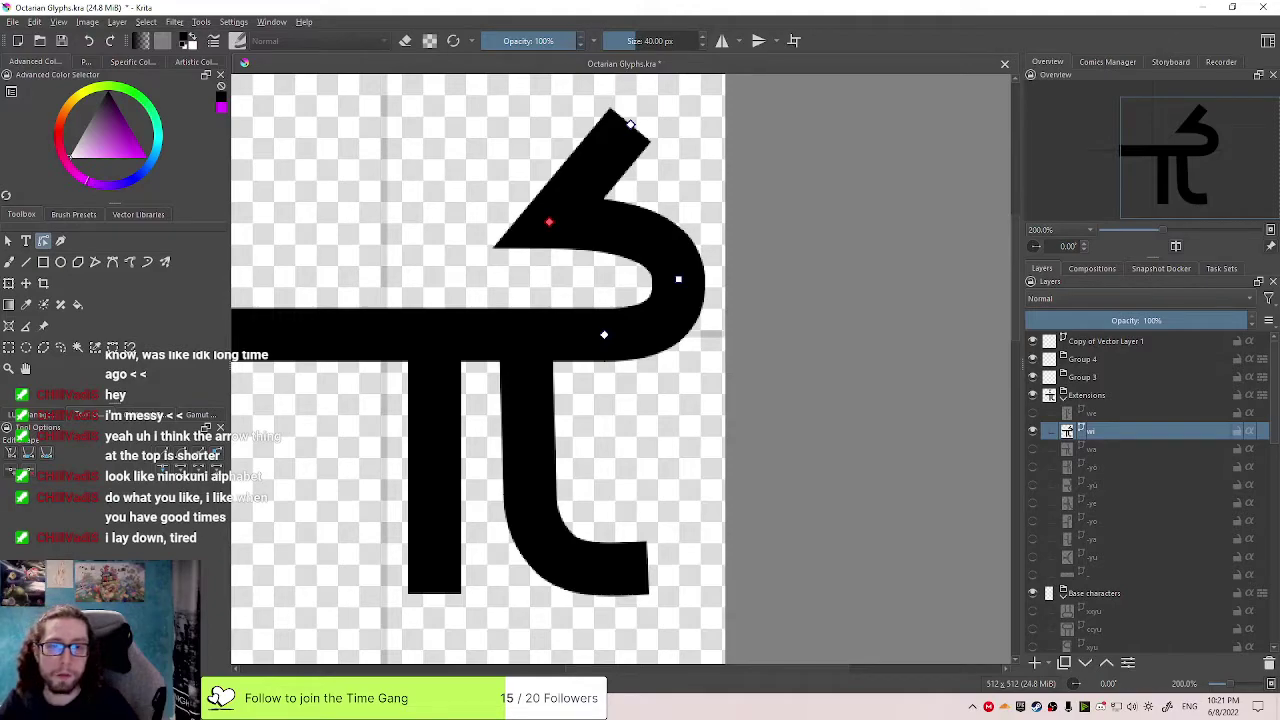
drag(549, 222, 549, 222)
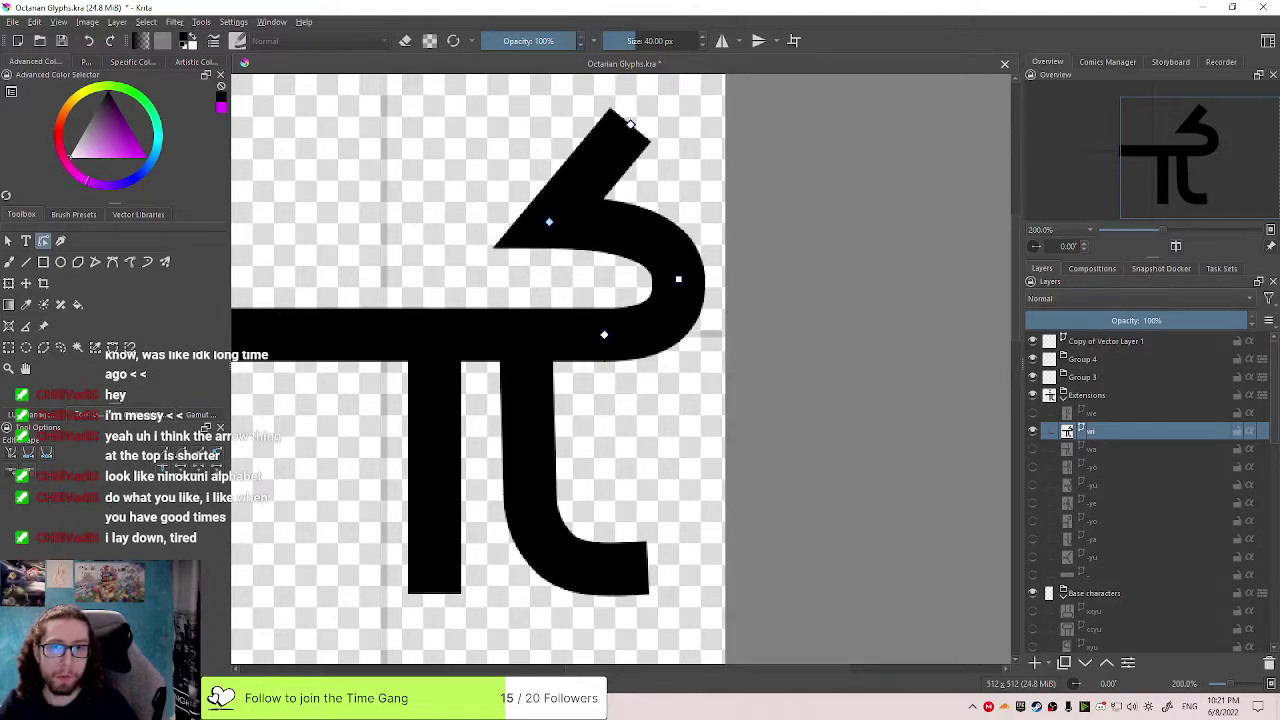
drag(630, 125, 636, 115)
drag(678, 279, 678, 270)
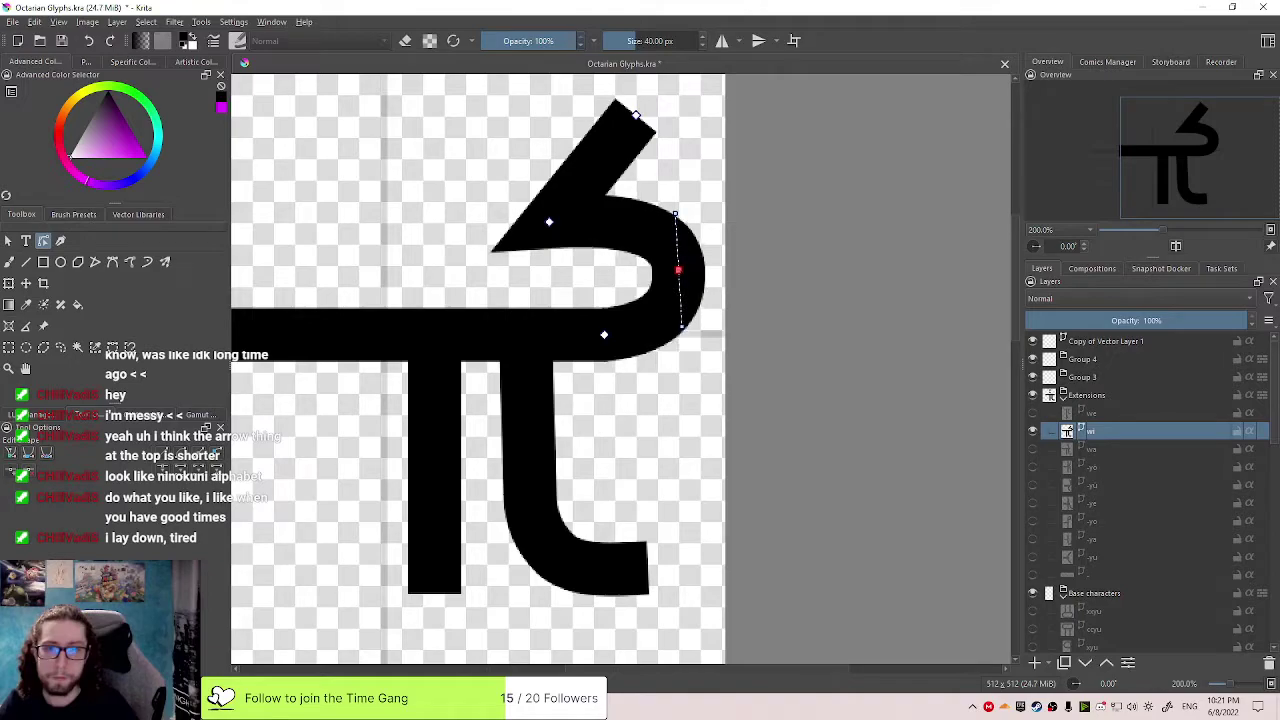
Convert the sharp corner node at the base of the diagonal to a curve point
click(549, 221)
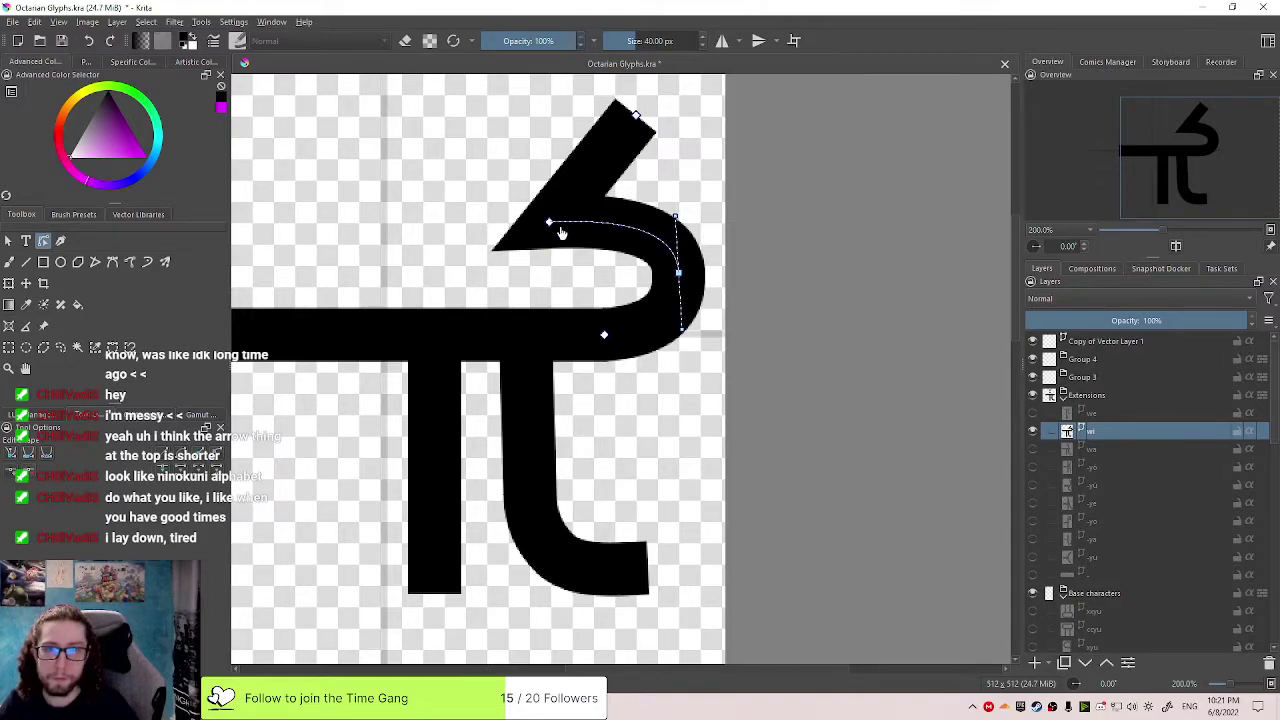
right_click(548, 218)
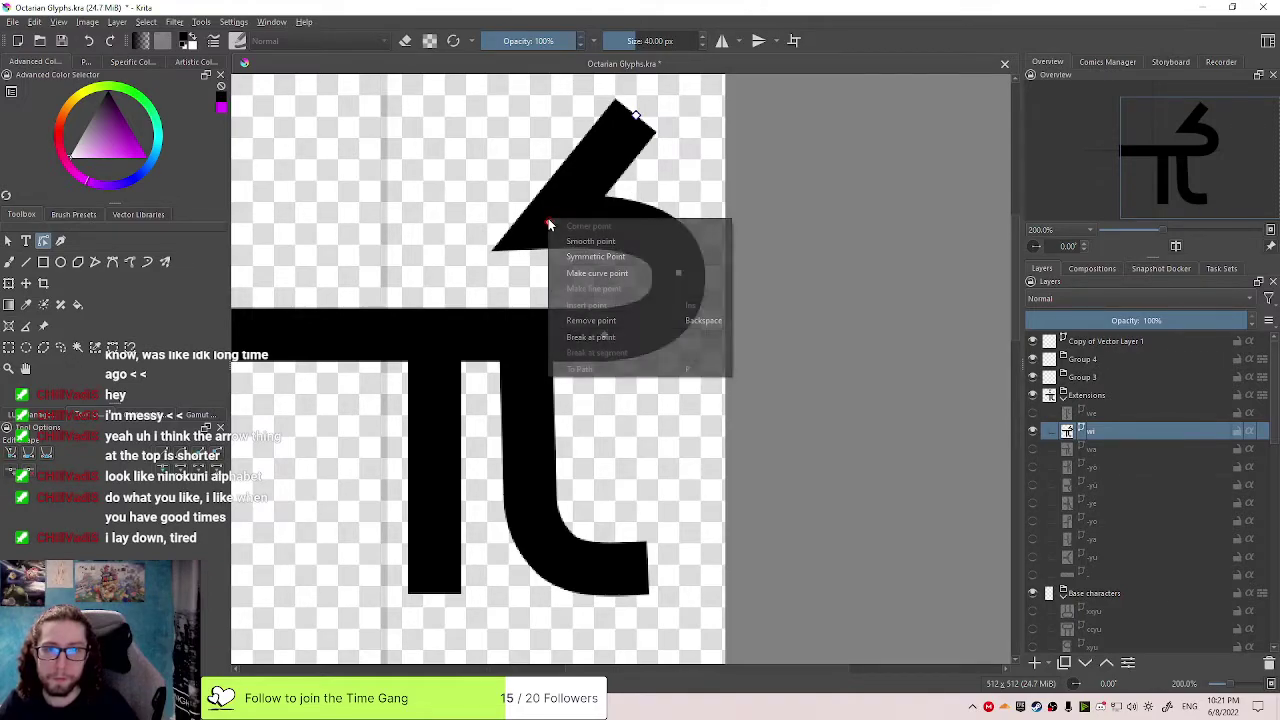
click(605, 273)
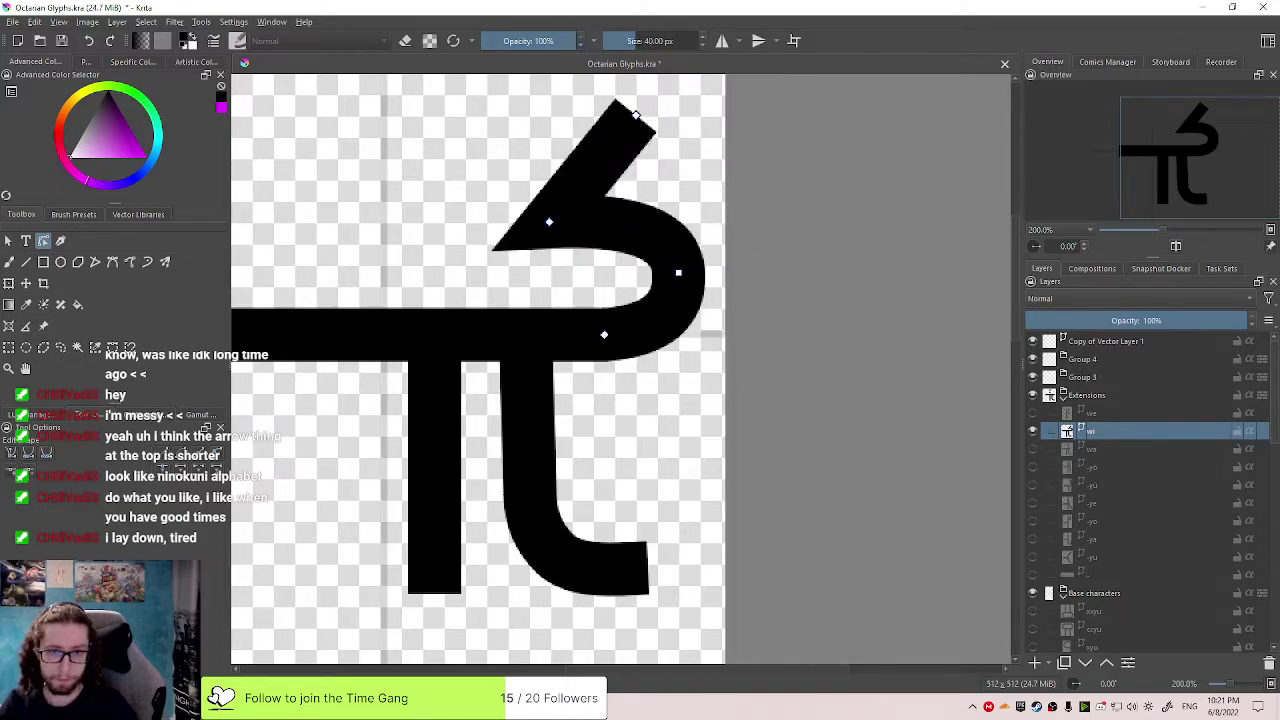
Nudge the bend's middle node slightly right and straighten its handles to vertical
drag(678, 272, 680, 273)
drag(676, 221, 678, 216)
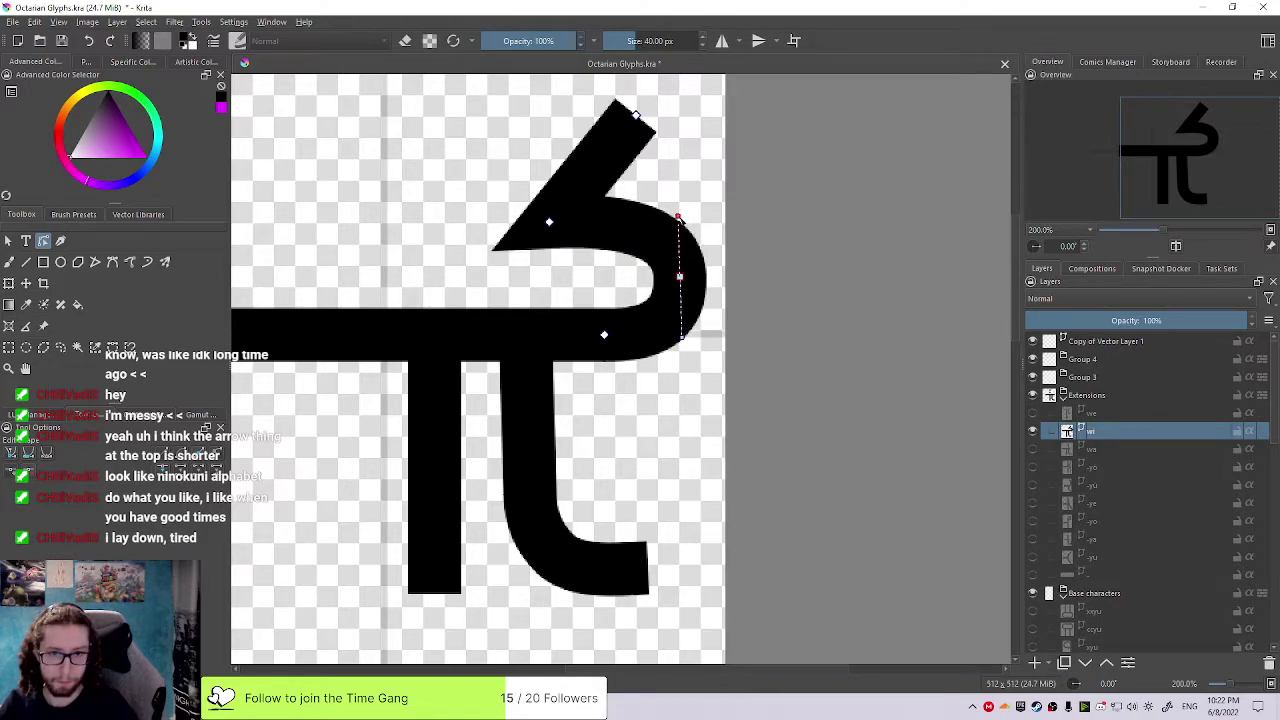
drag(678, 216, 679, 219)
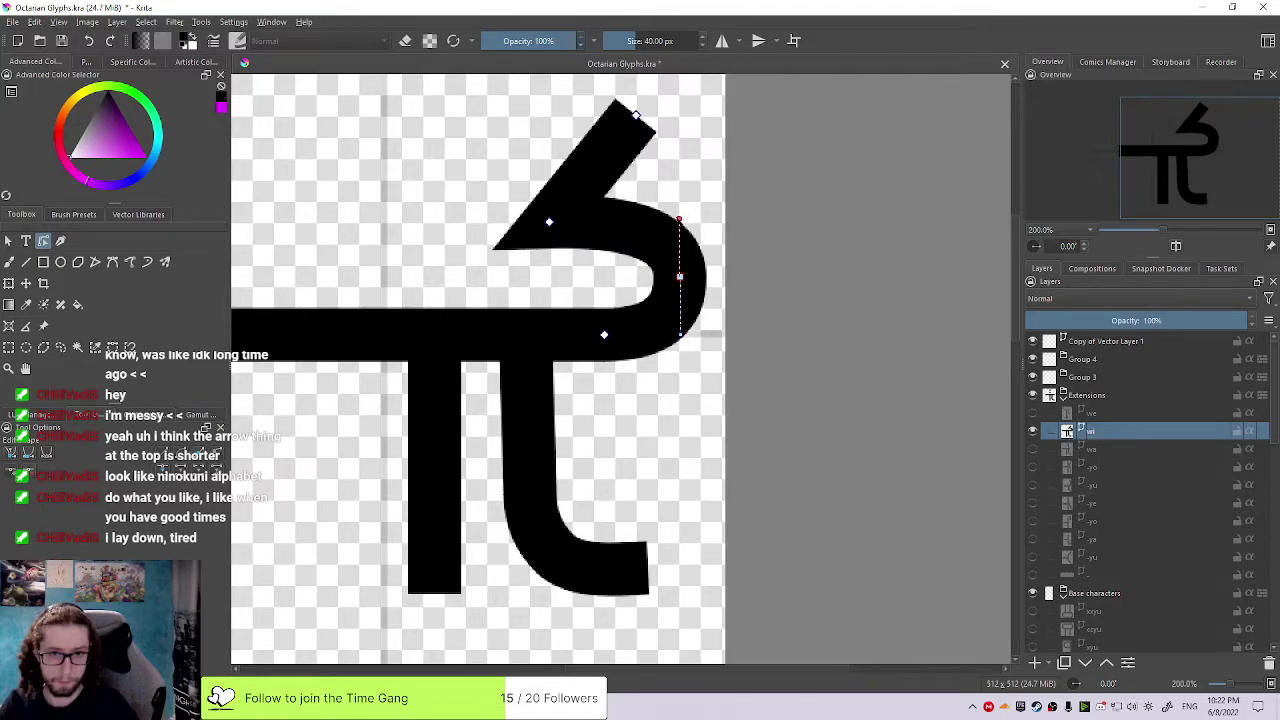
scroll(750, 230, down, 1)
drag(750, 253, 826, 289)
scroll(891, 305, down, 1)
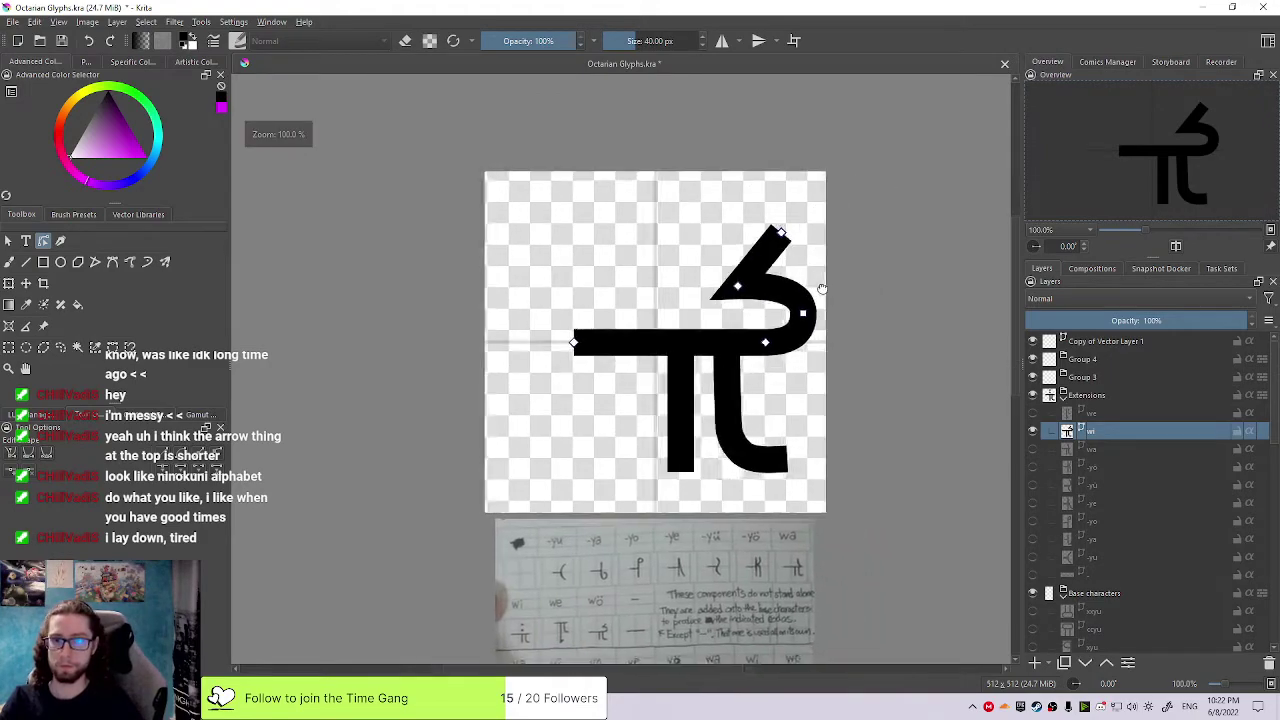
Try to make the bend's middle node and its start node on the crossbar symmetric points
scroll(826, 289, up, 2)
click(710, 393)
click(786, 335)
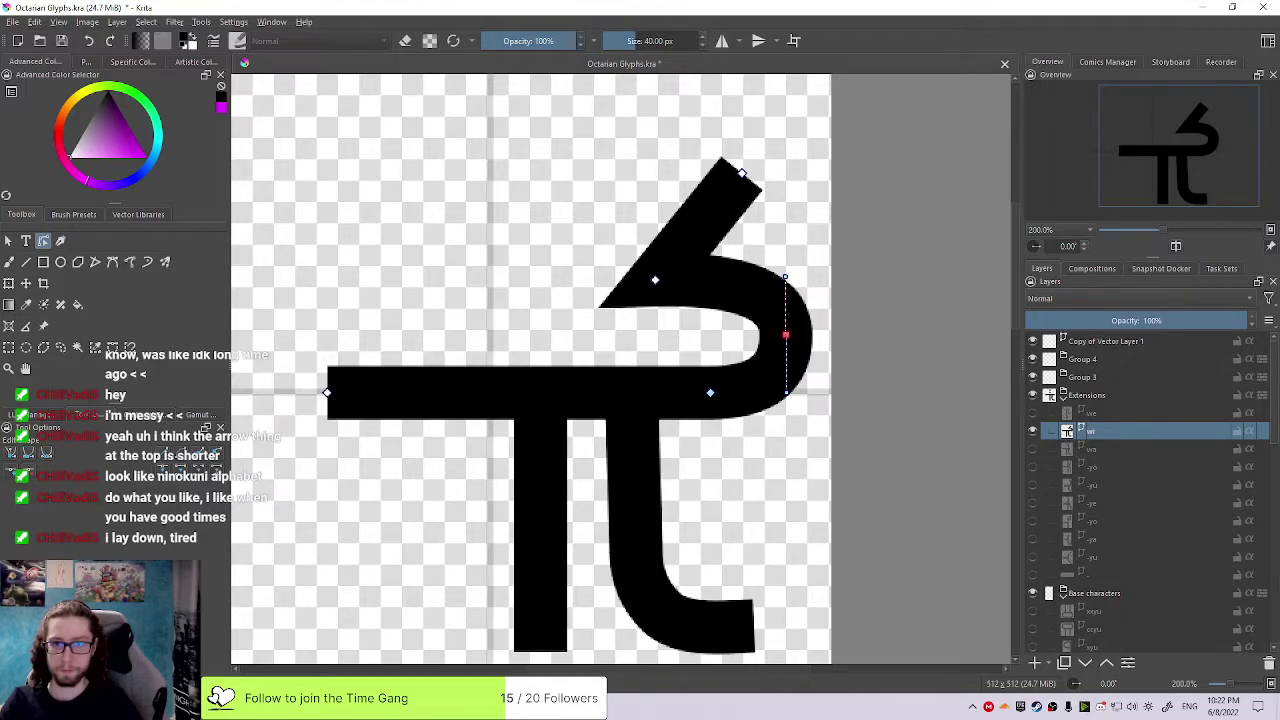
right_click(786, 336)
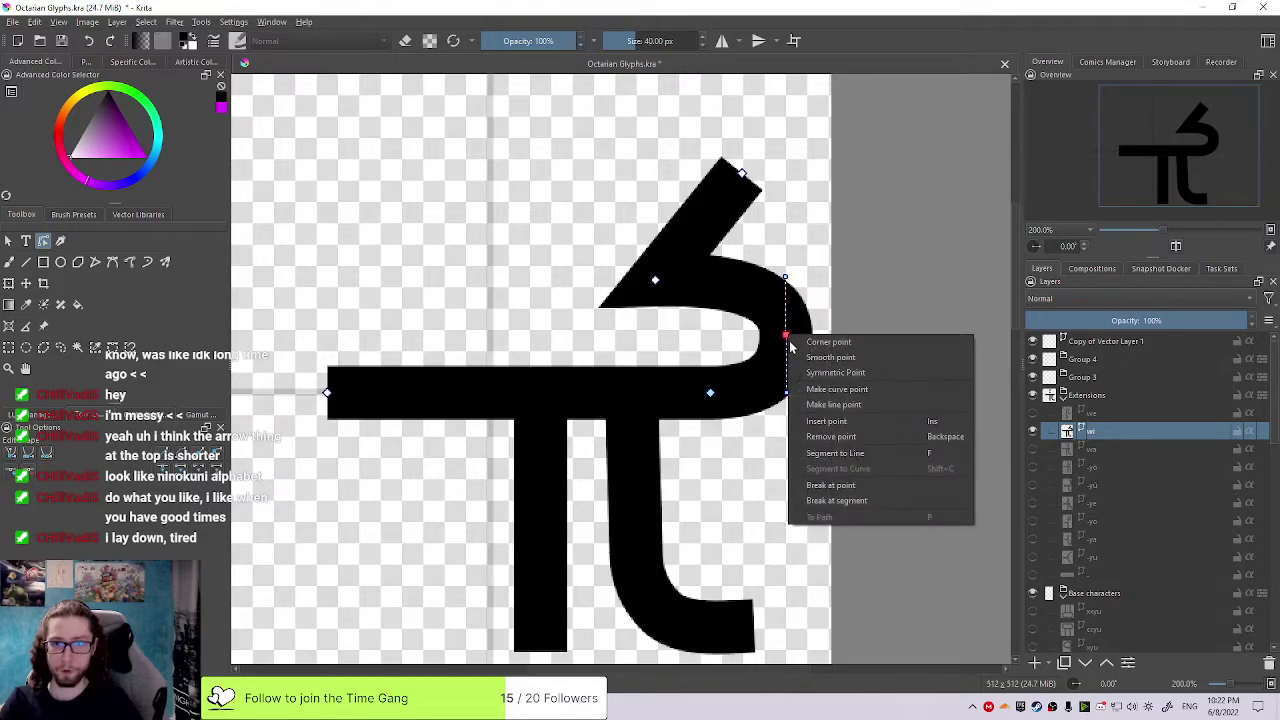
click(852, 373)
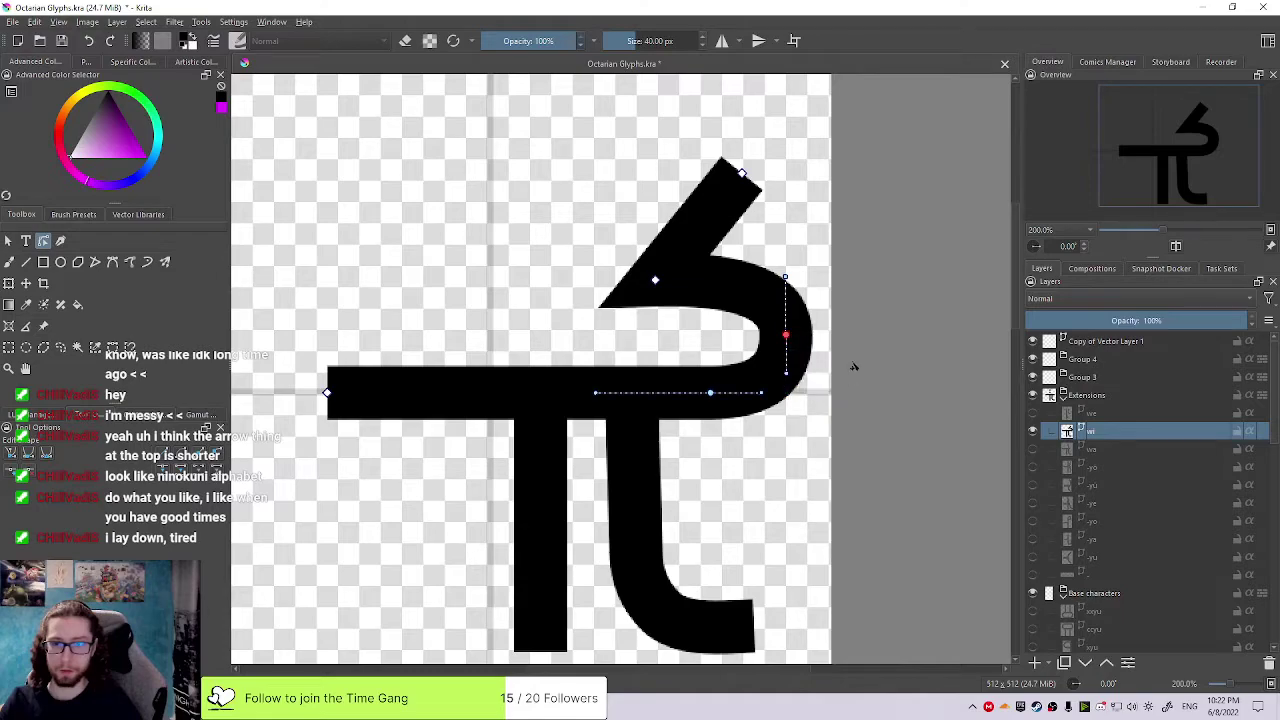
click(829, 363)
Make the bend's middle node a smooth point and adjust its upper and lower handles to a slight tilt
right_click(786, 336)
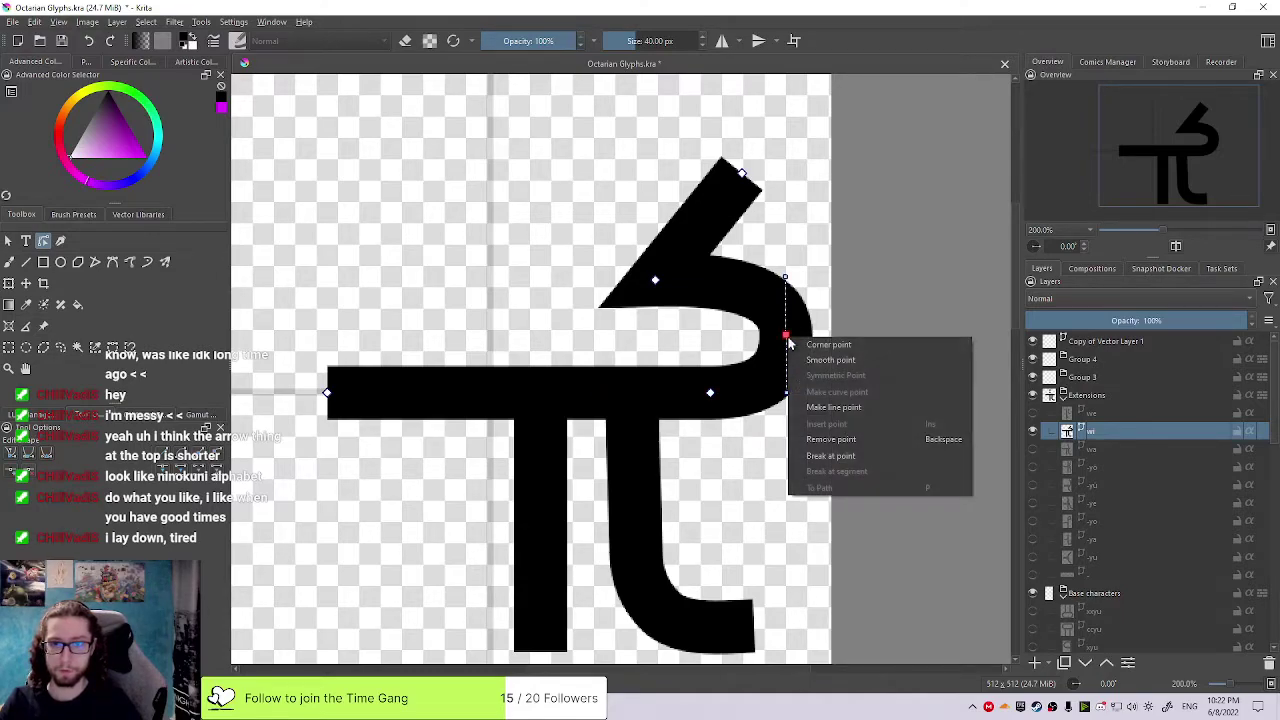
click(855, 360)
drag(786, 278, 789, 283)
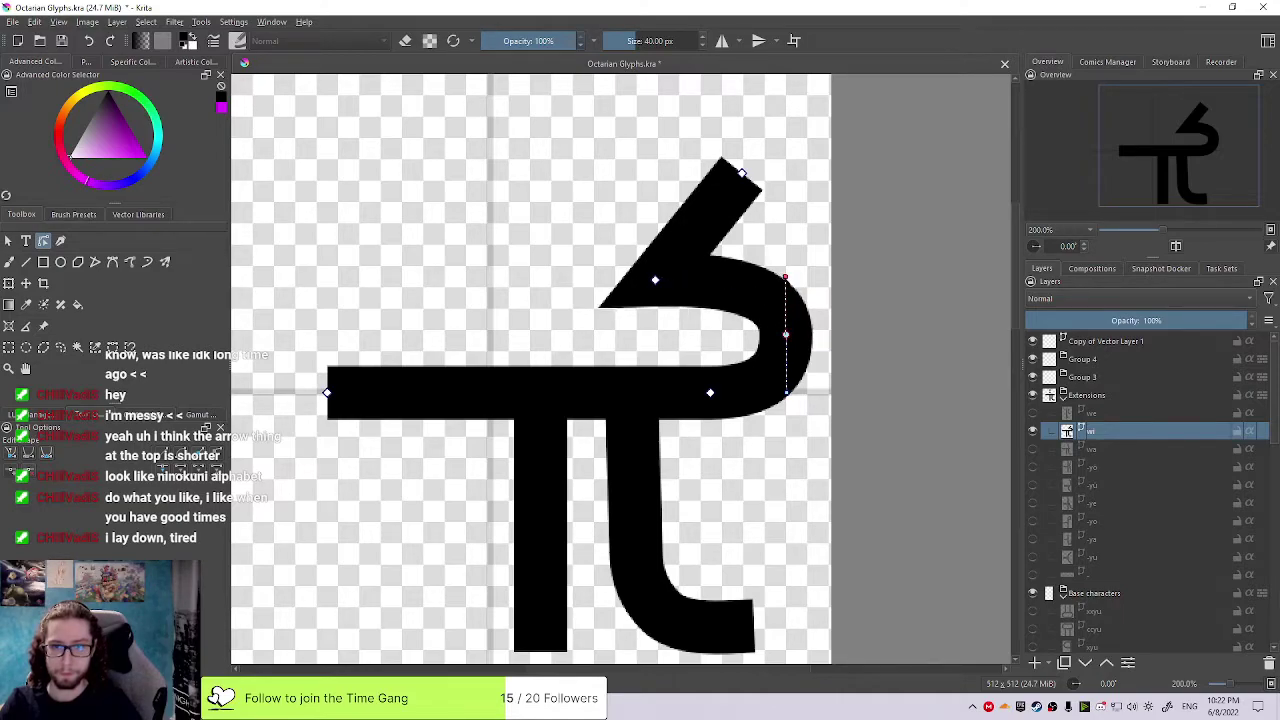
drag(785, 276, 785, 279)
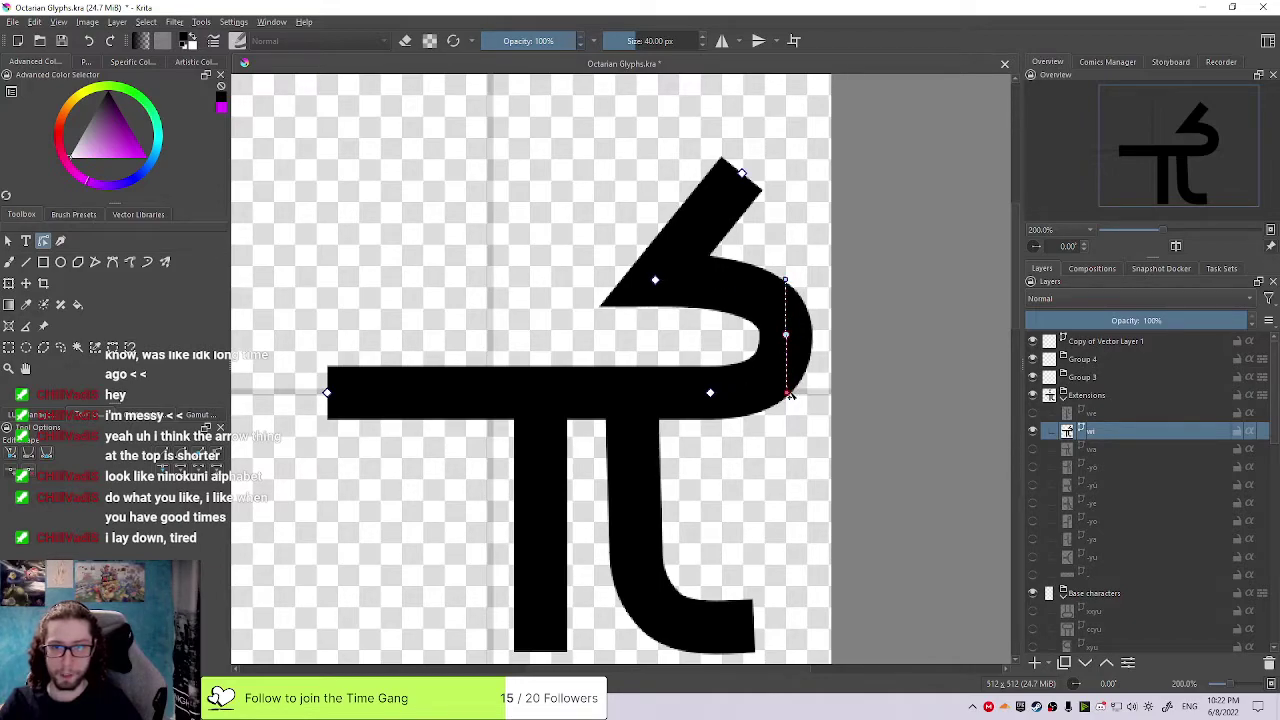
drag(790, 400, 793, 397)
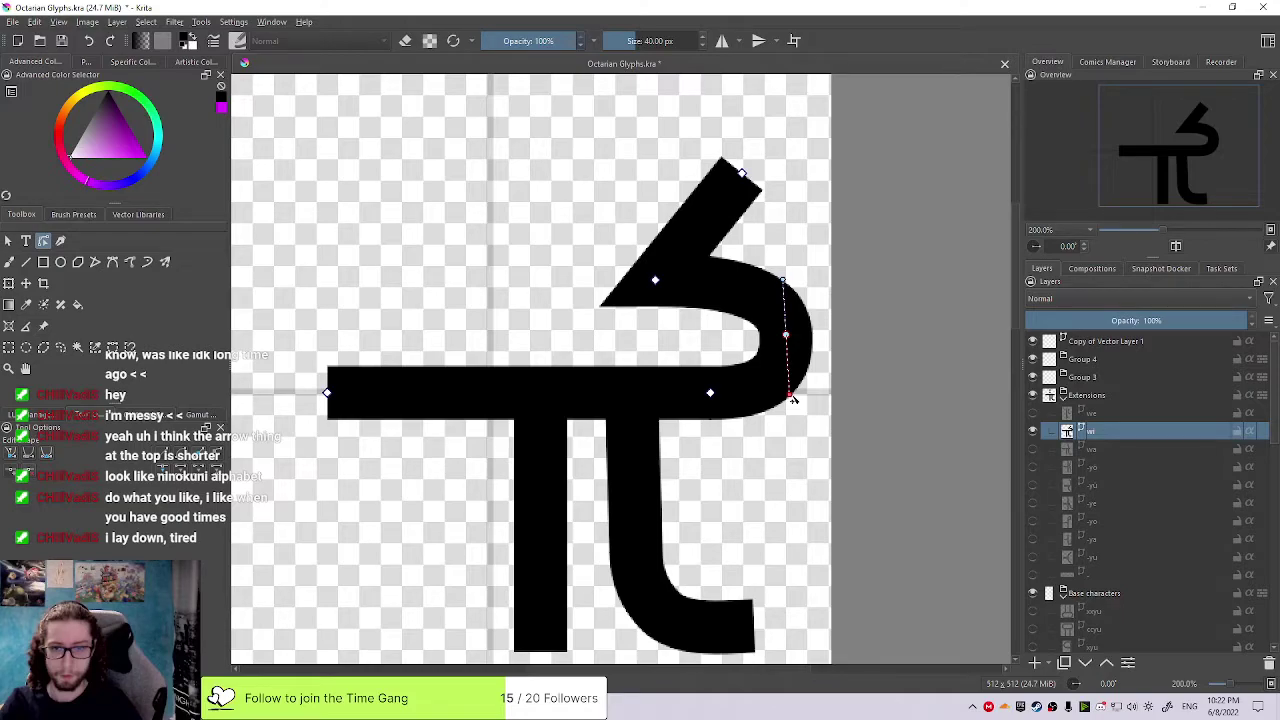
drag(792, 399, 792, 399)
Move the bend's middle node slightly up and left, and tilt its handles further with a longer lower handle
scroll(820, 335, down, 2)
scroll(822, 332, up, 2)
scroll(820, 332, up, 1)
click(810, 314)
drag(809, 318, 803, 312)
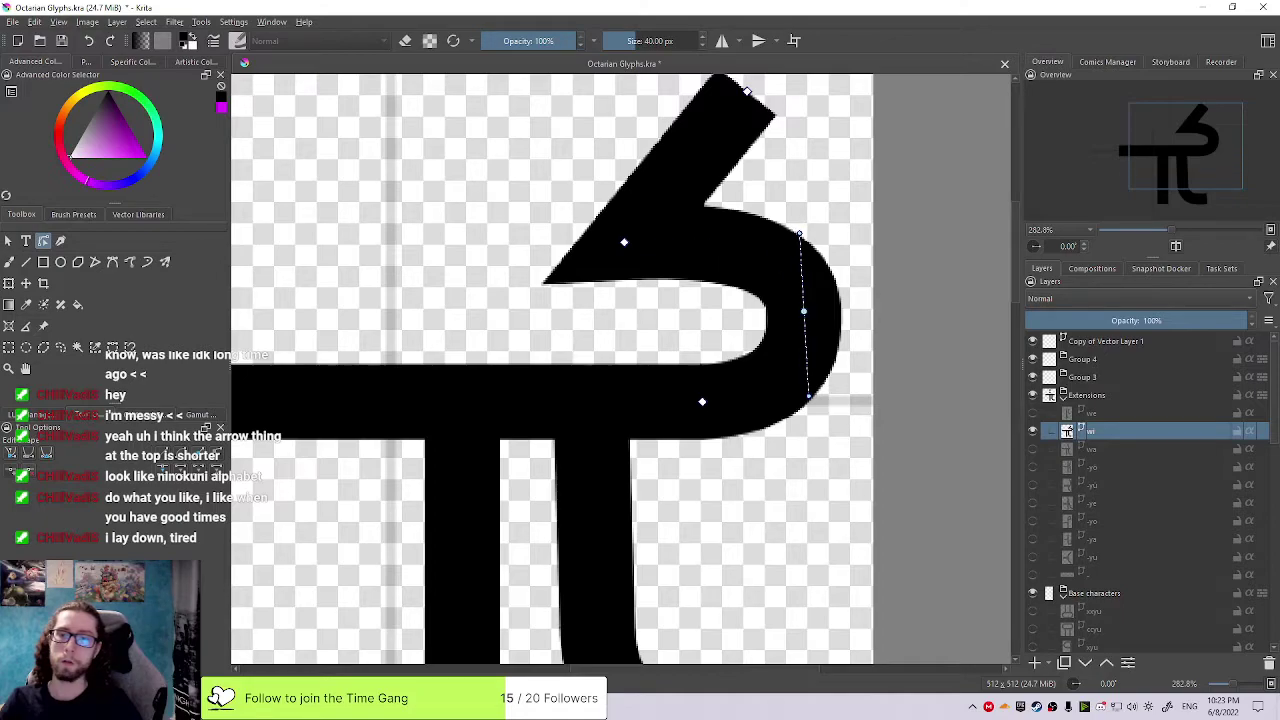
drag(800, 233, 792, 238)
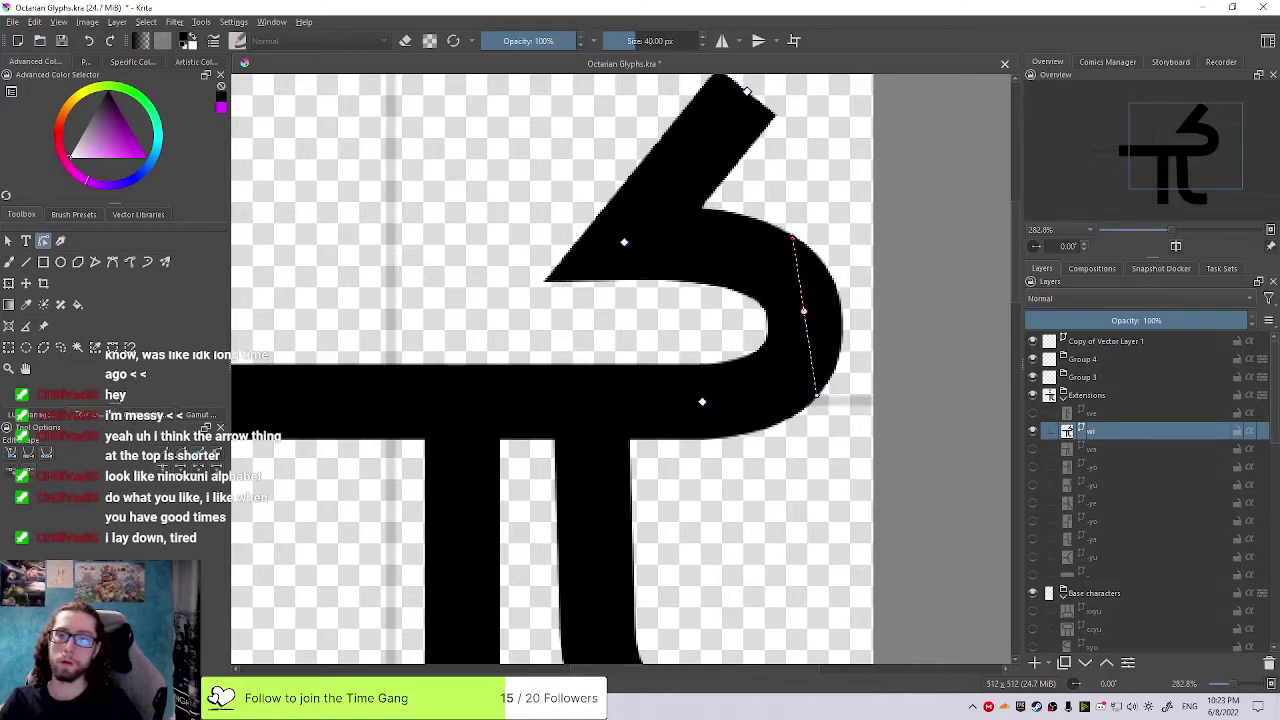
drag(817, 396, 820, 398)
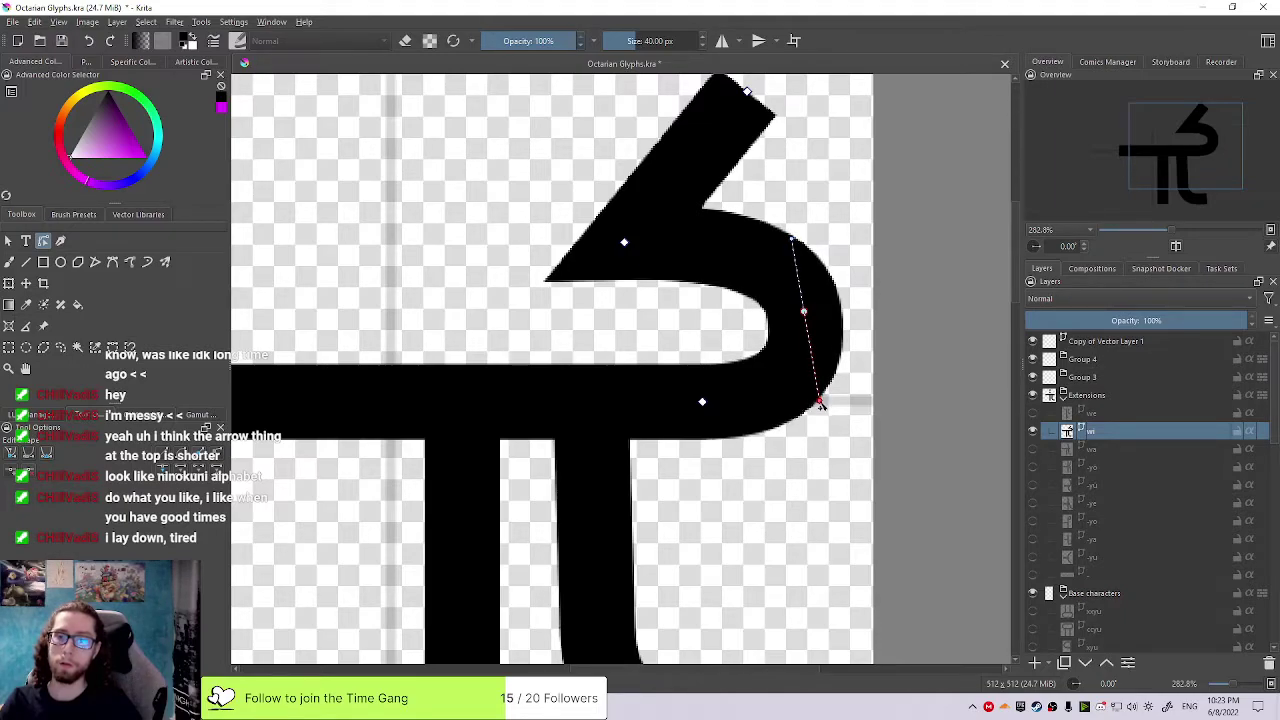
drag(821, 404, 825, 420)
click(865, 386)
Readjust the lower handle of the bend's middle node to even out the curve's outer edge
scroll(846, 385, down, 2)
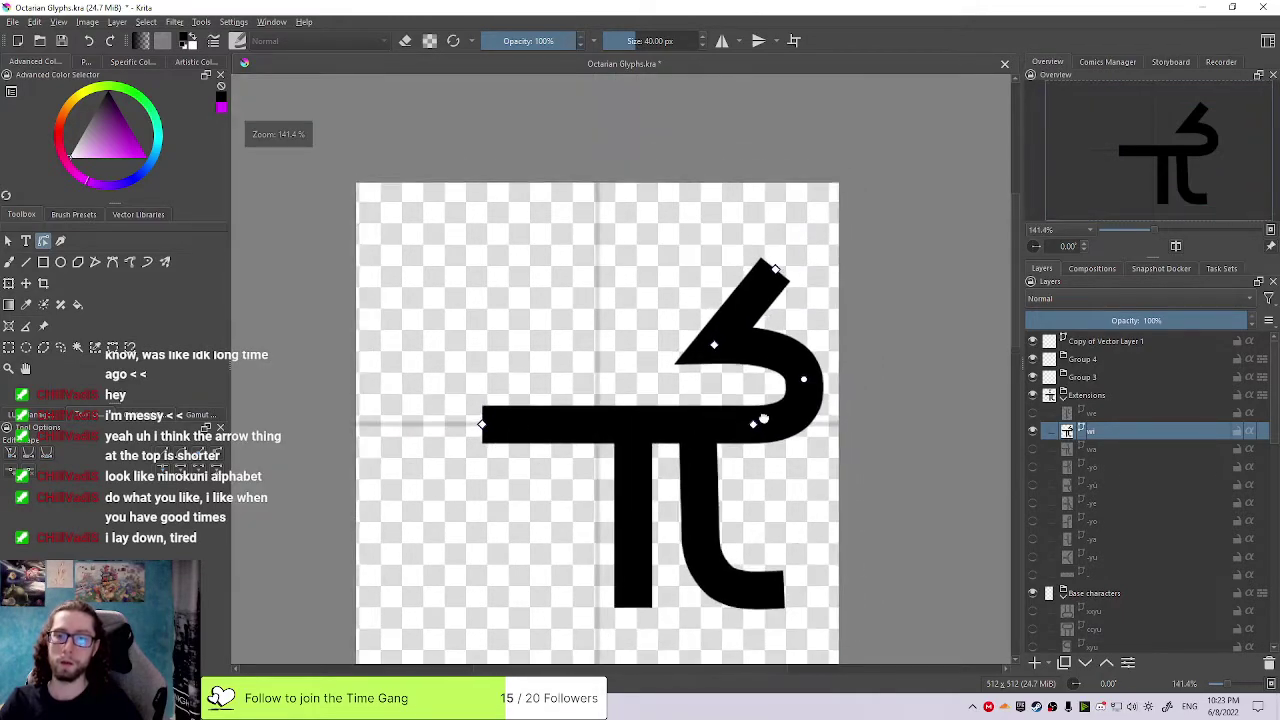
scroll(762, 403, up, 1)
scroll(759, 399, up, 1)
click(844, 352)
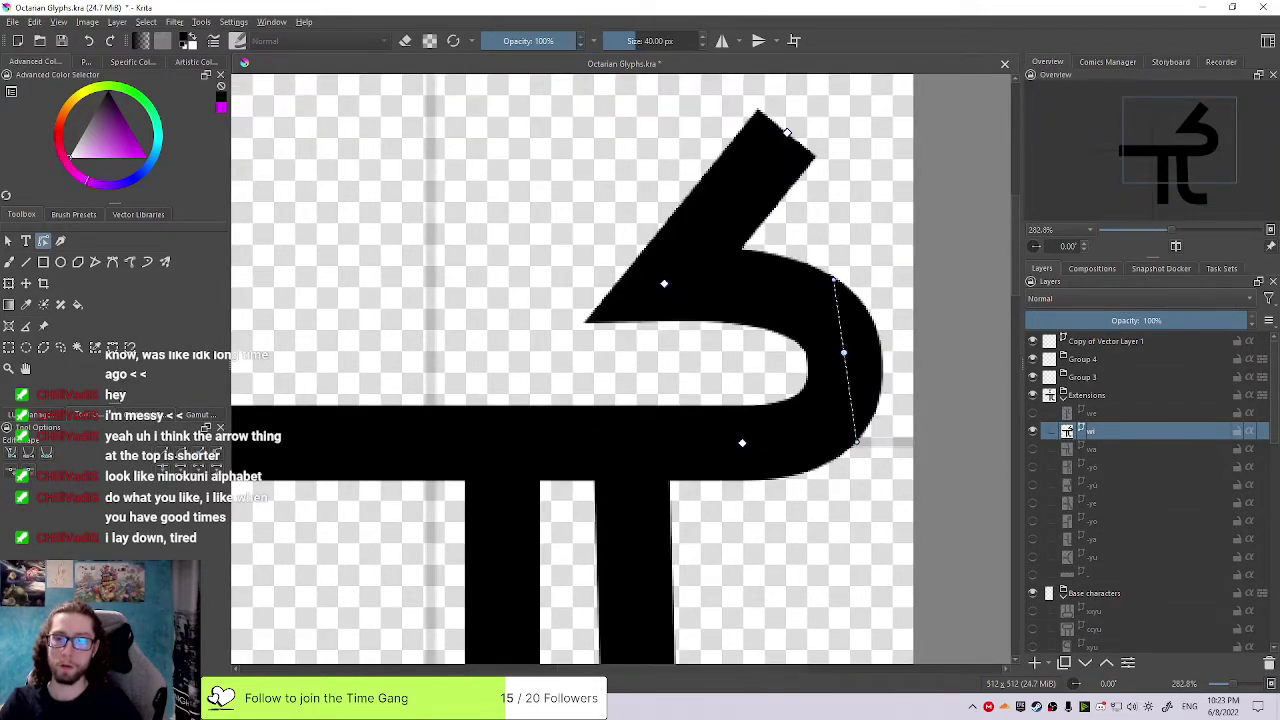
mouse_move(856, 441)
mouse_down()
mouse_move(886, 431)
mouse_move(840, 443)
mouse_up()
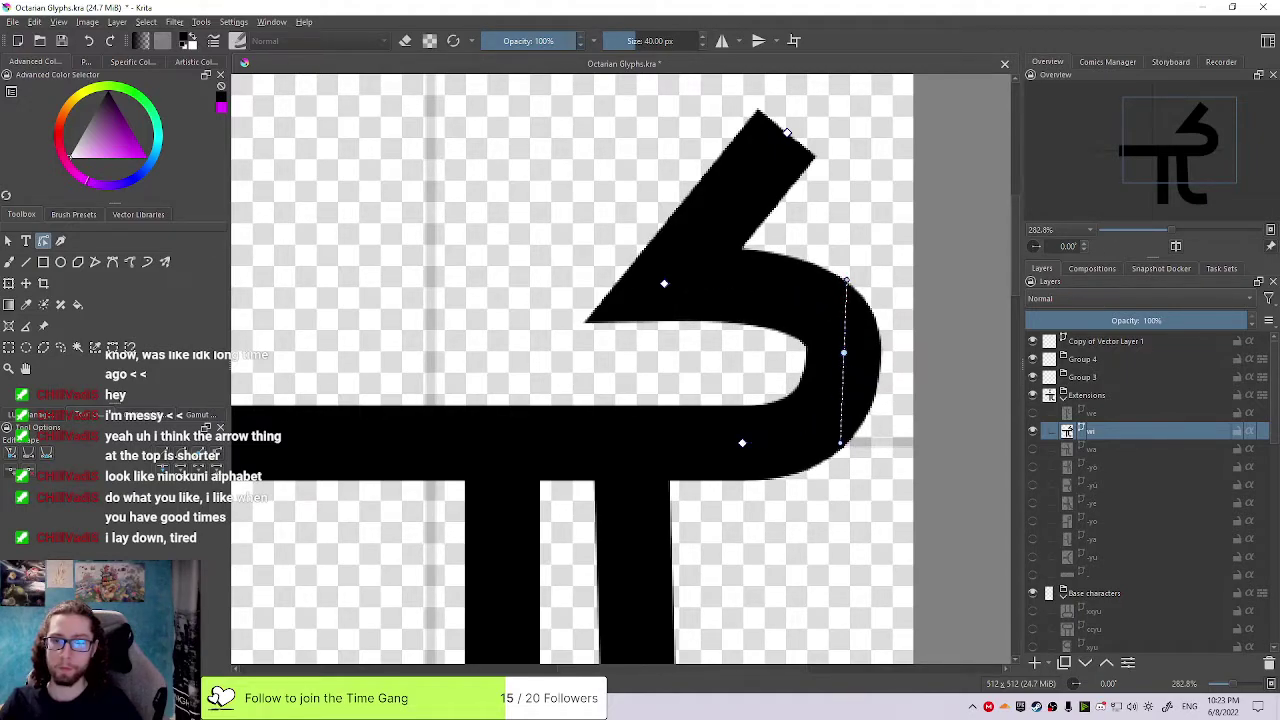
drag(843, 352, 843, 351)
mouse_move(842, 444)
mouse_down()
mouse_move(829, 452)
mouse_move(855, 443)
mouse_up()
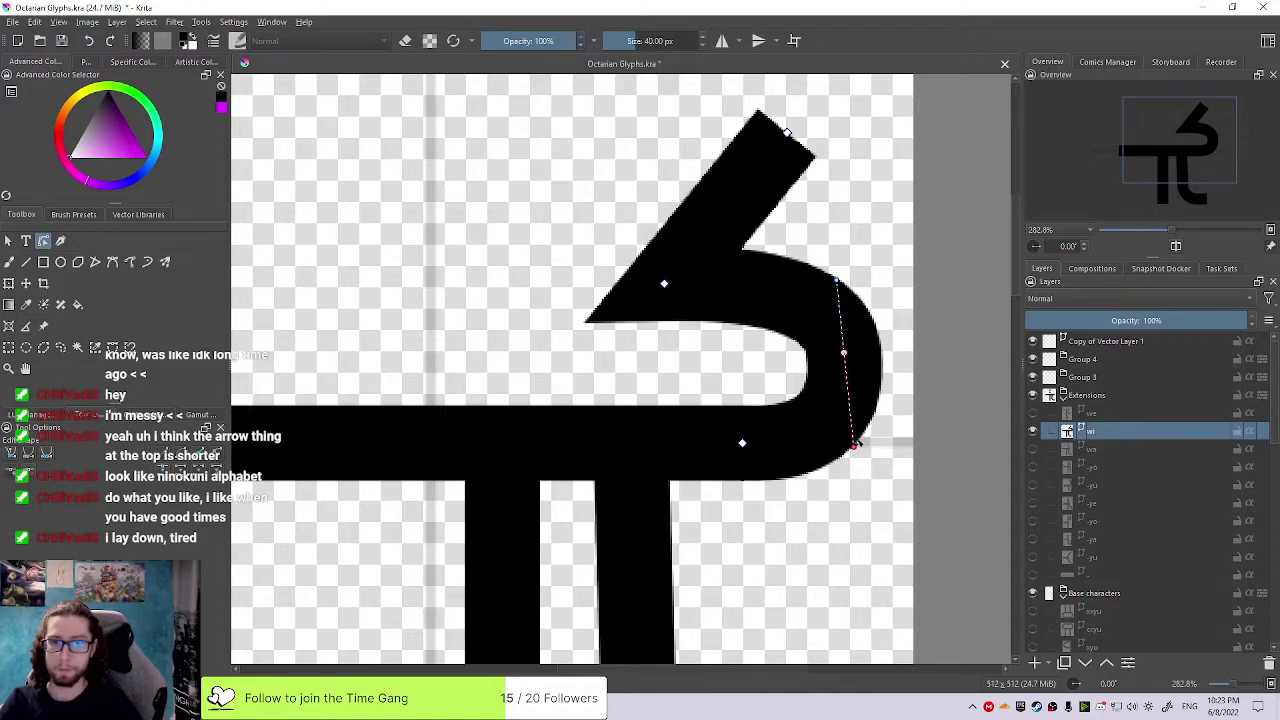
scroll(856, 443, down, 1)
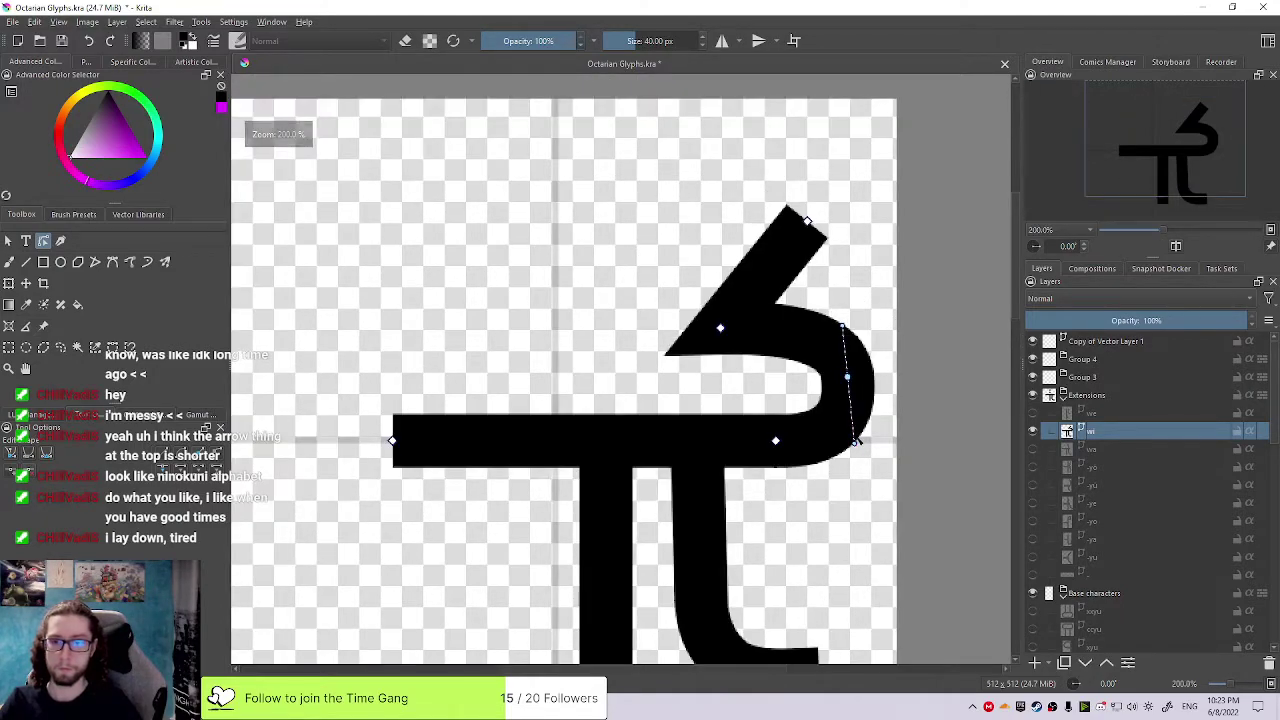
Lower the bend's middle node, tilt its handles the opposite way with a shorter lower handle, and pull the node back left
mouse_move(848, 377)
mouse_down()
mouse_move(851, 402)
mouse_move(854, 391)
mouse_up()
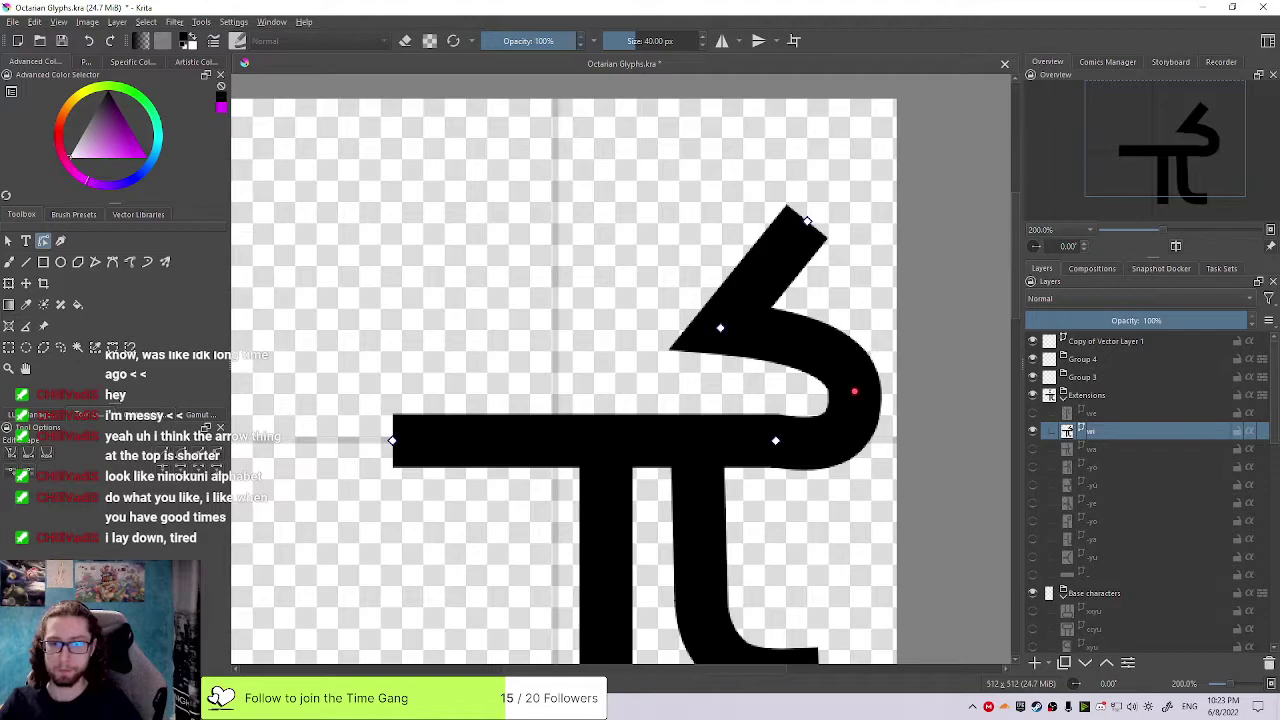
drag(855, 341, 868, 331)
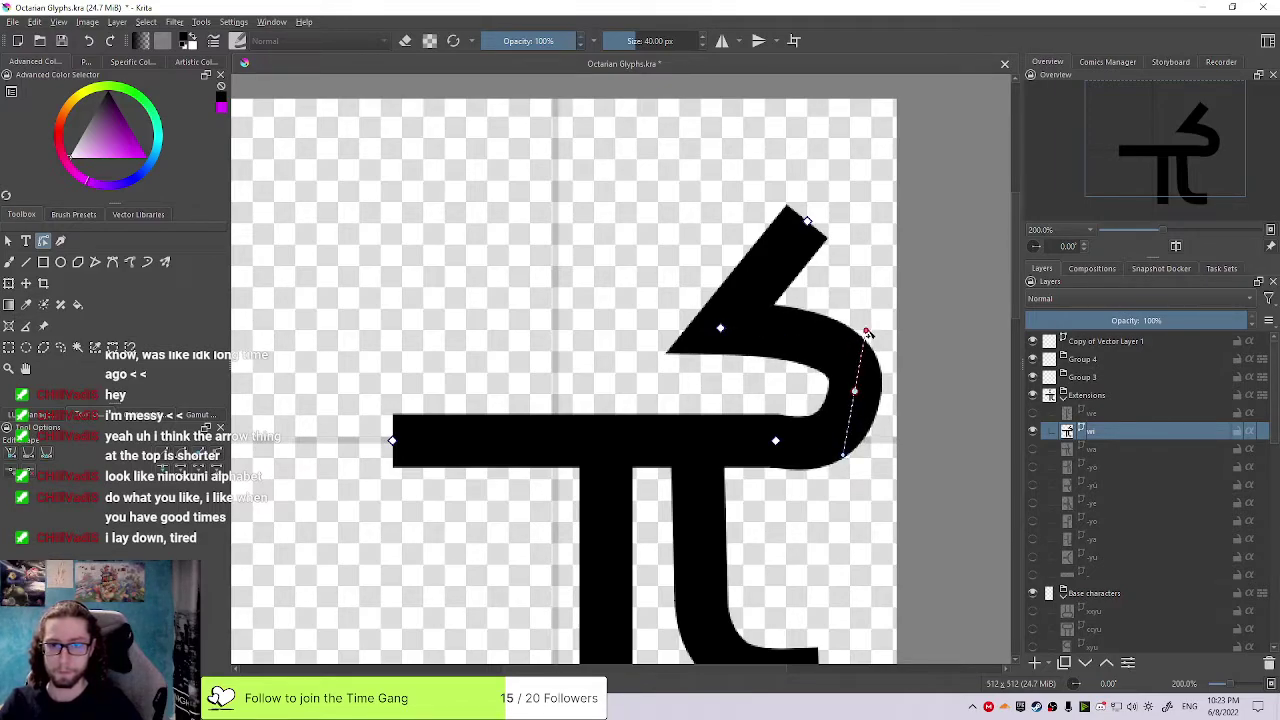
drag(843, 455, 839, 441)
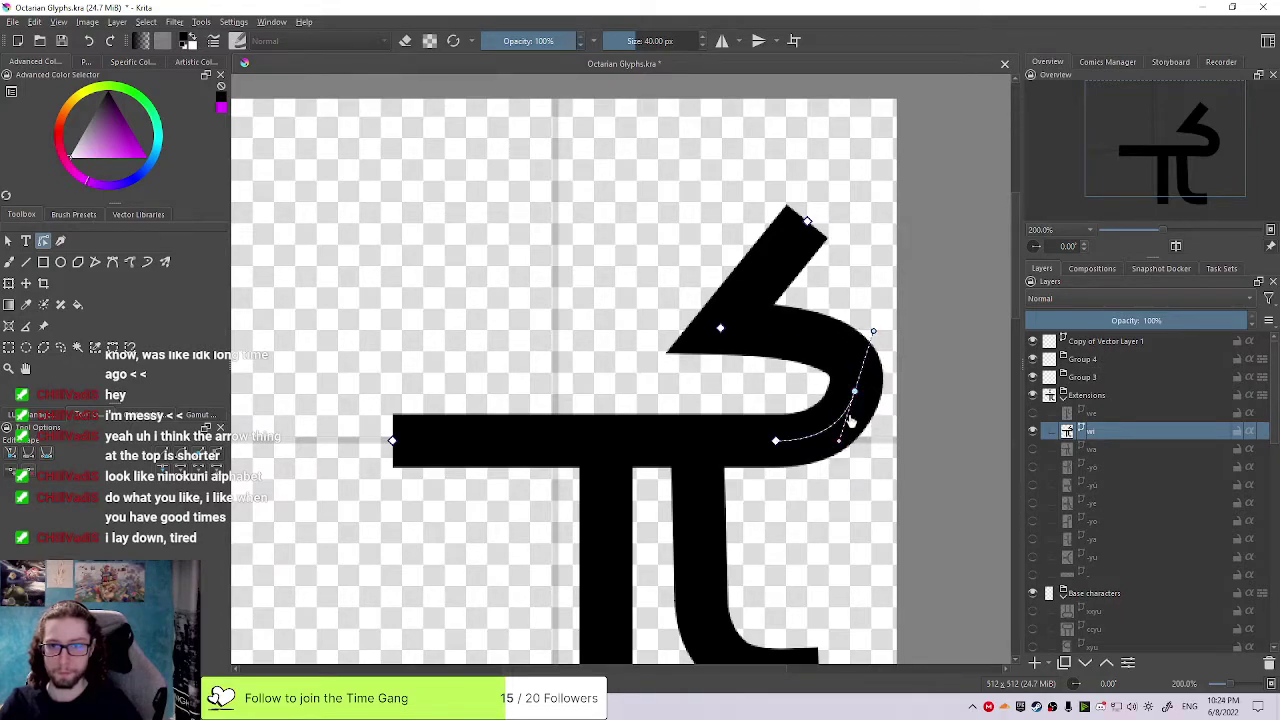
drag(854, 392, 836, 388)
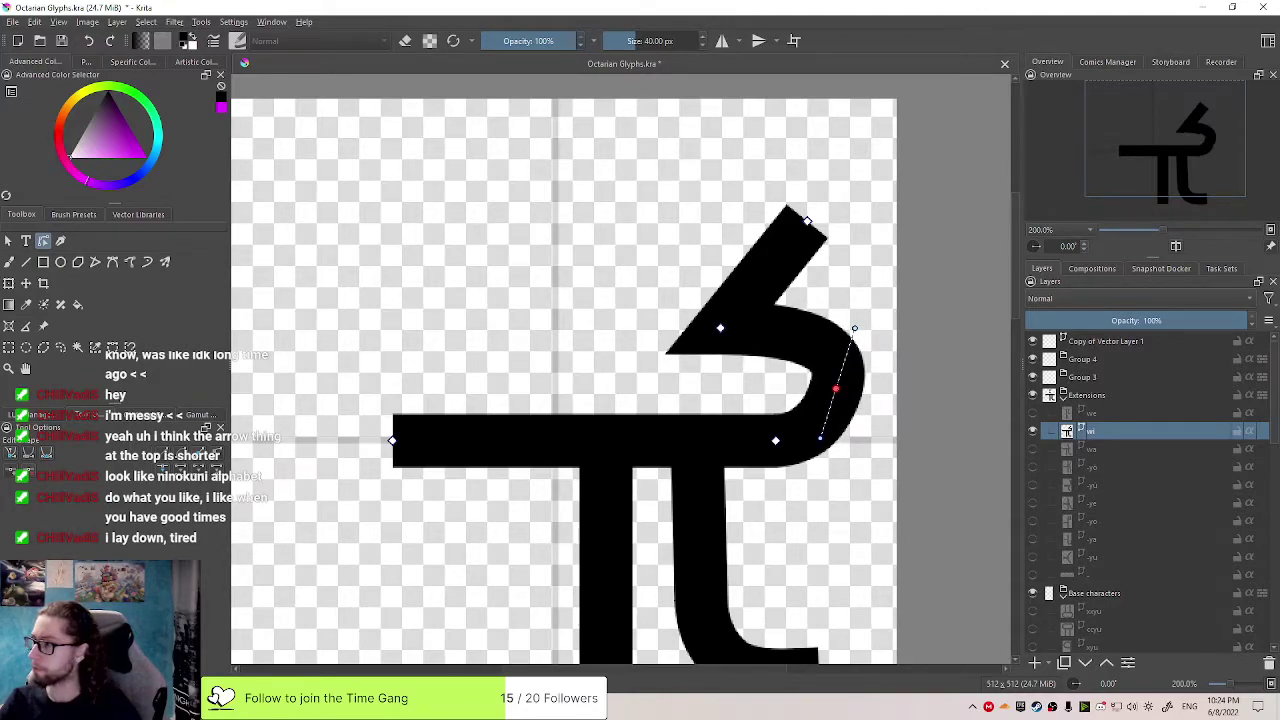
Move the bend's start node left along the crossbar and shift the middle node left to match
scroll(866, 415, down, 1)
scroll(870, 431, up, 1)
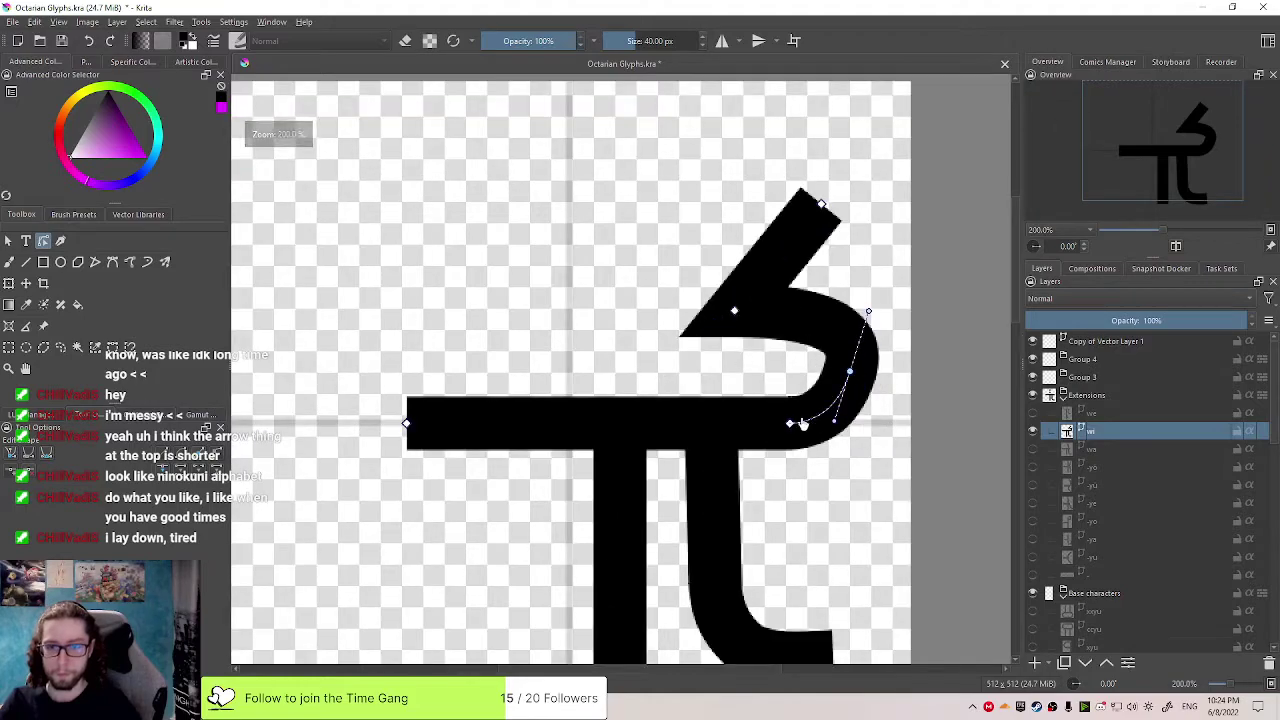
drag(779, 422, 753, 423)
drag(849, 371, 824, 371)
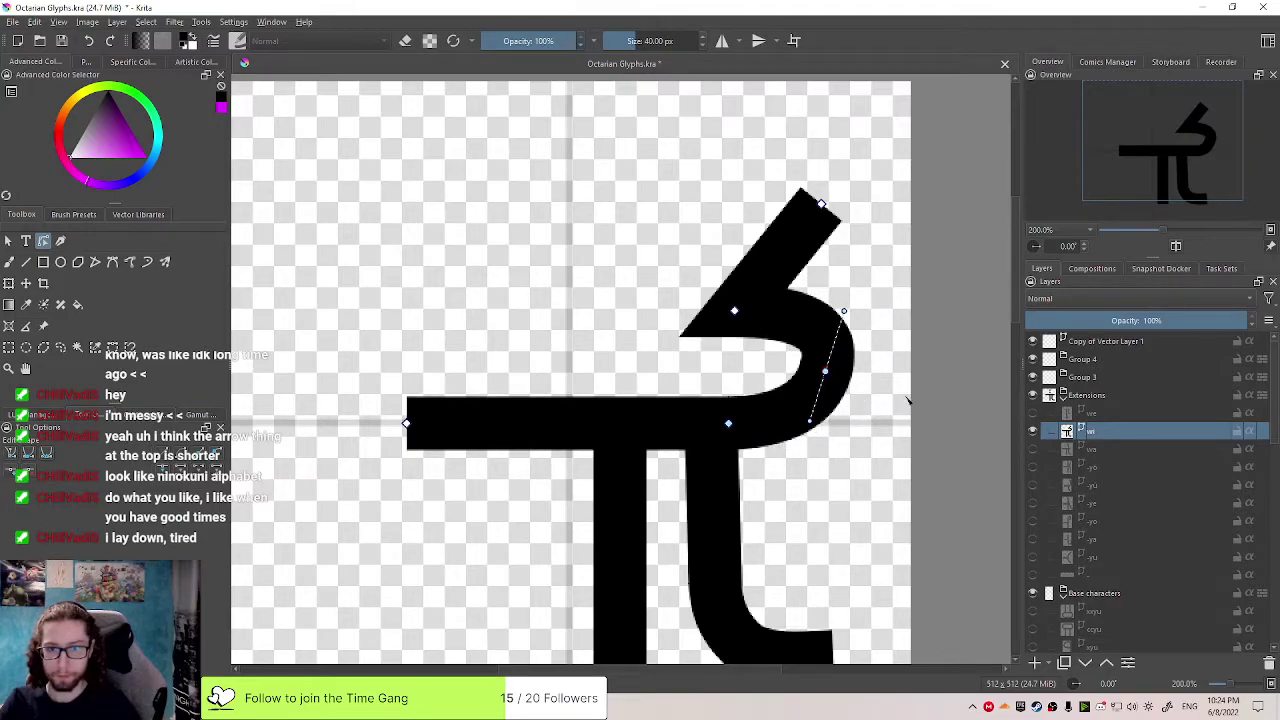
key(ctrl+z)
drag(849, 371, 815, 372)
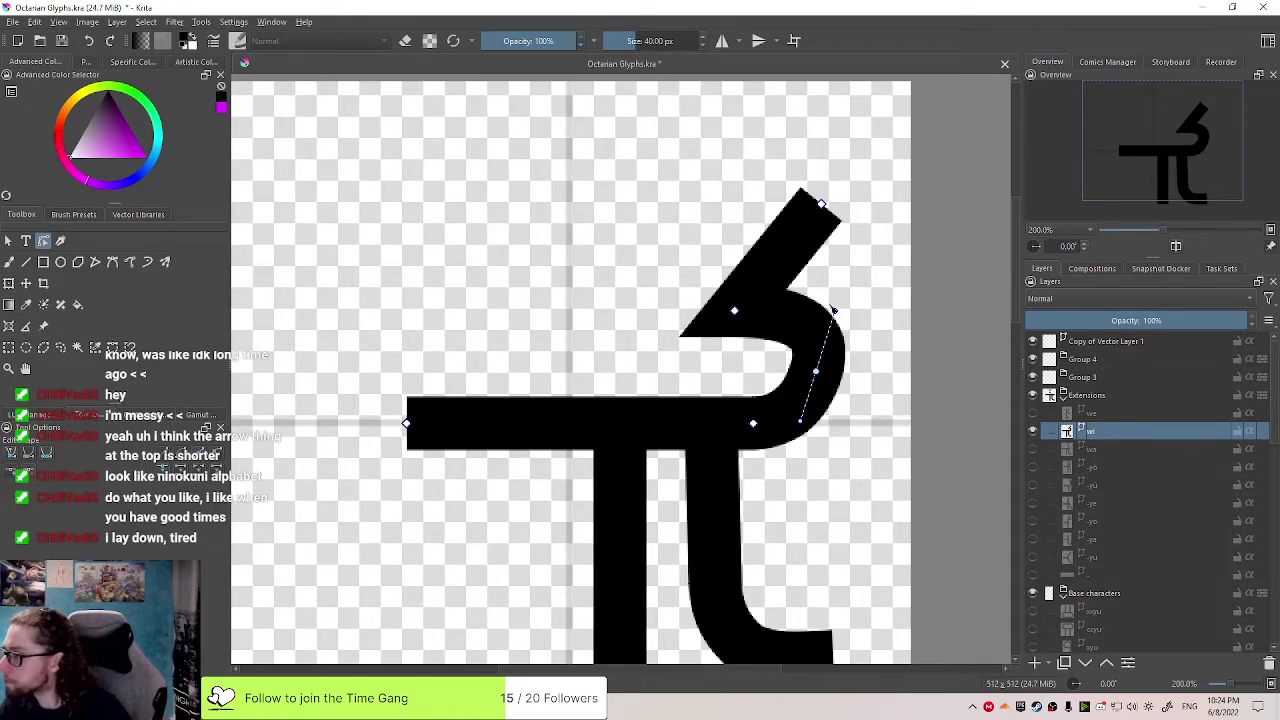
Adjust both handles of the bend's middle node into an evenly rounded curve and check the whole wi glyph
drag(834, 310, 817, 311)
drag(815, 420, 865, 422)
click(883, 403)
scroll(854, 390, up, 1)
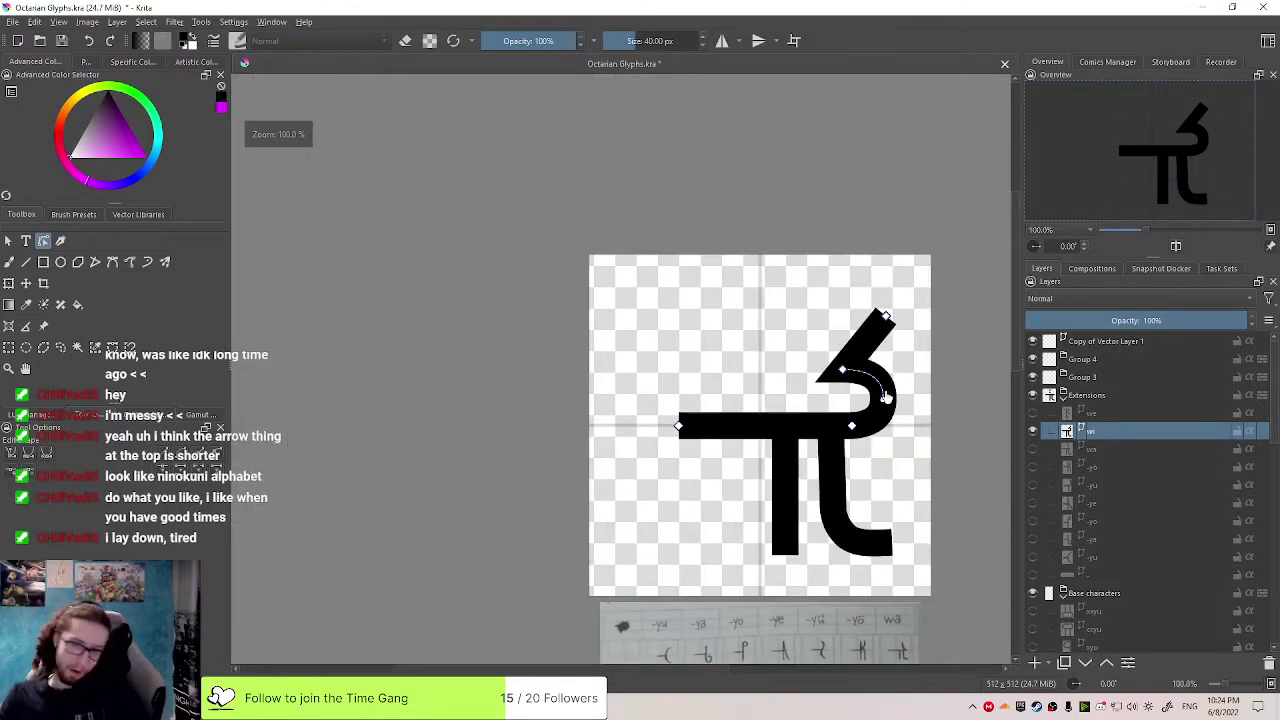
scroll(870, 424, down, 1)
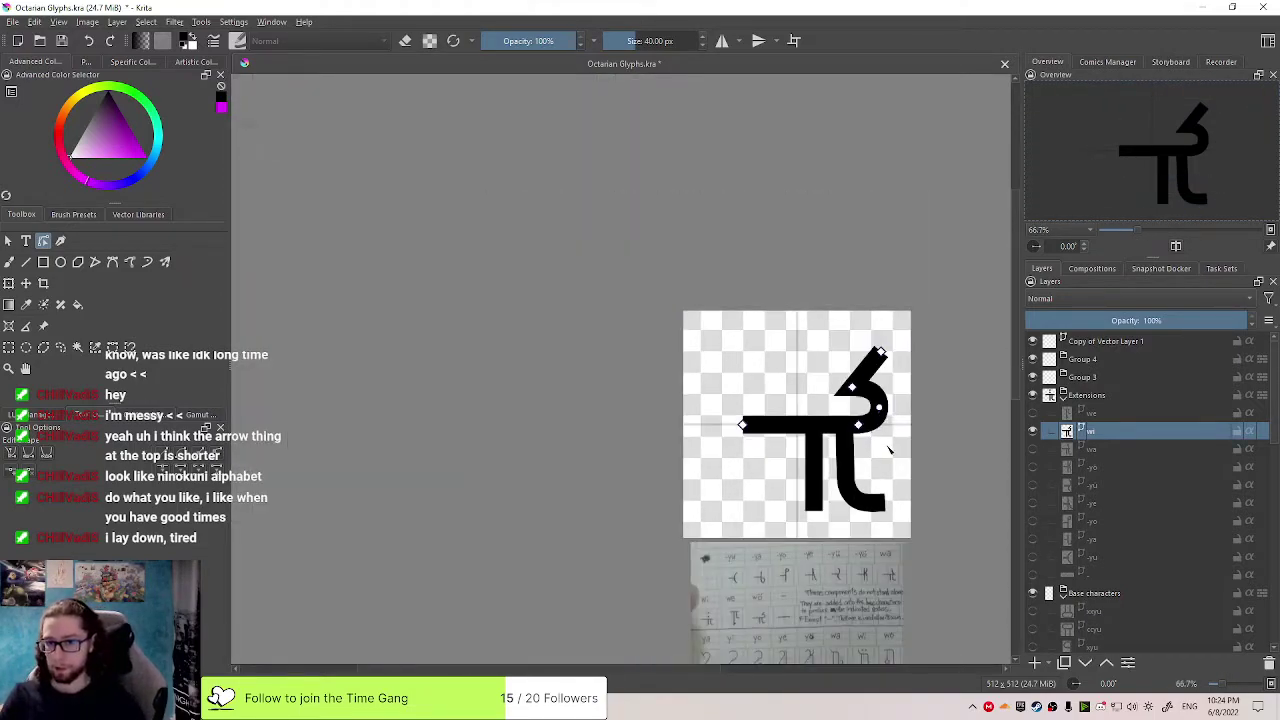
drag(891, 449, 850, 414)
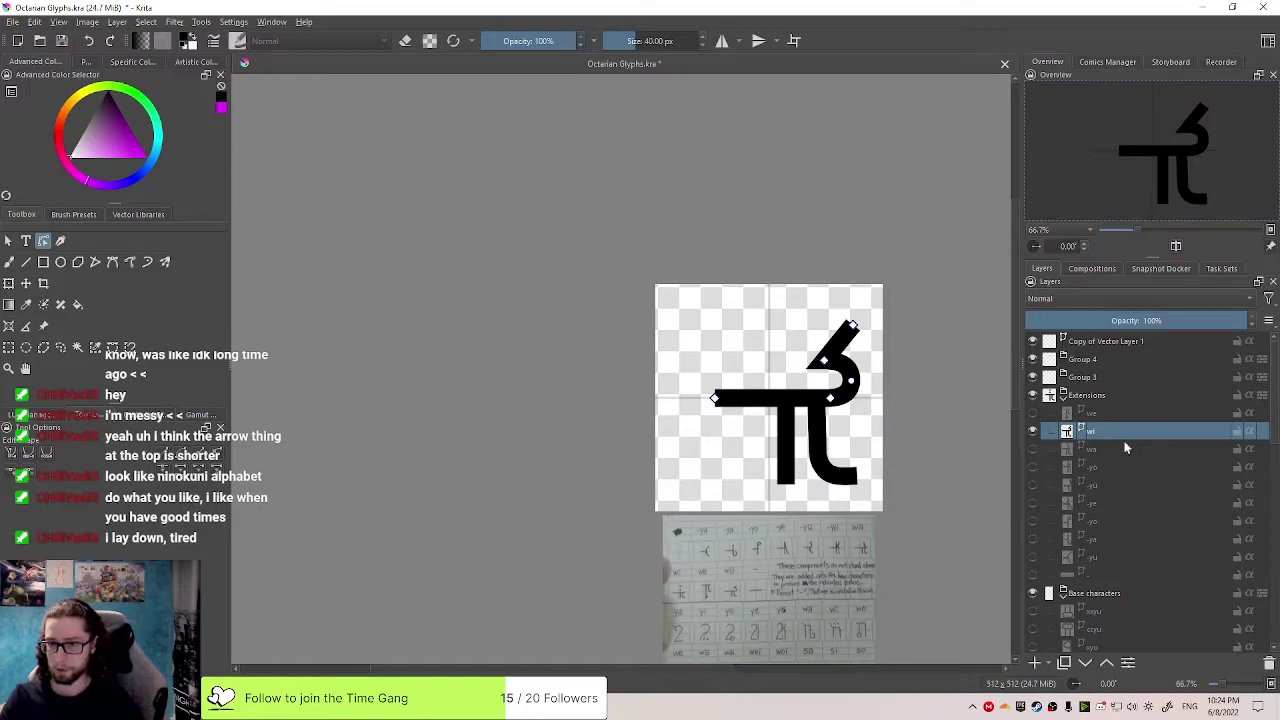
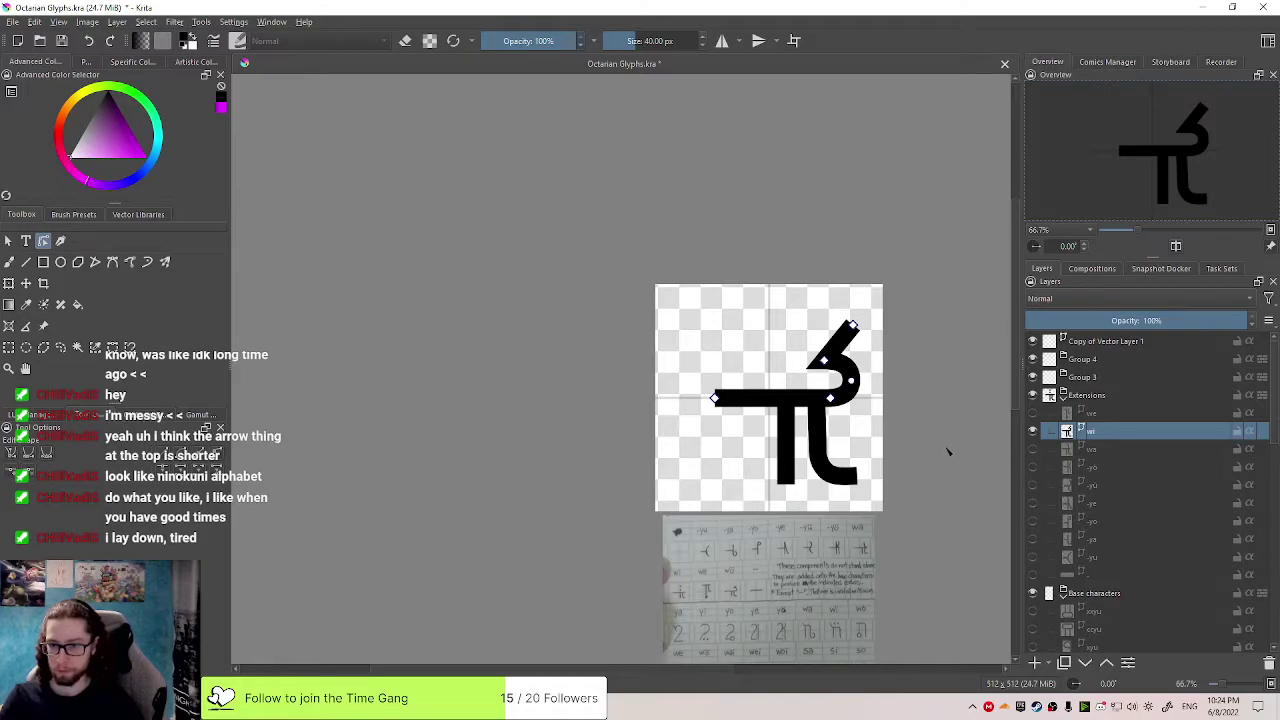
Compare the wa glyph with wi by briefly showing both, and select all nodes of wi's upper stroke
click(1100, 451)
click(1034, 449)
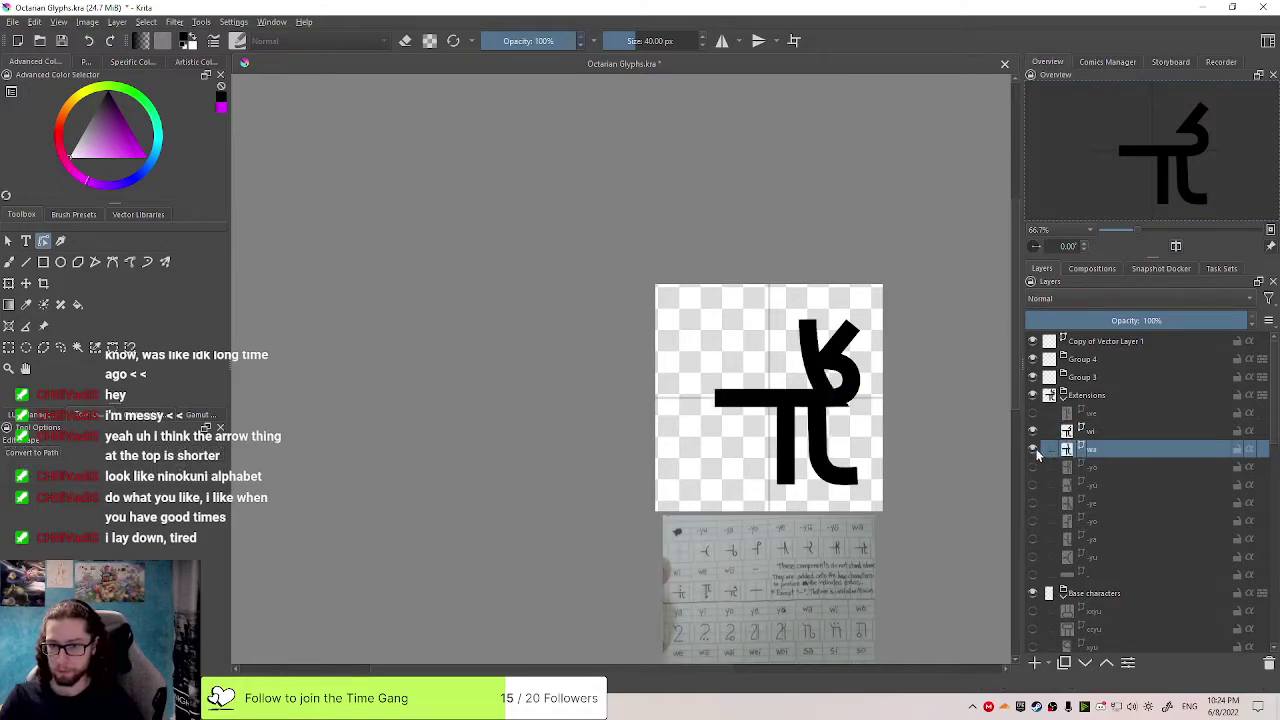
click(1034, 448)
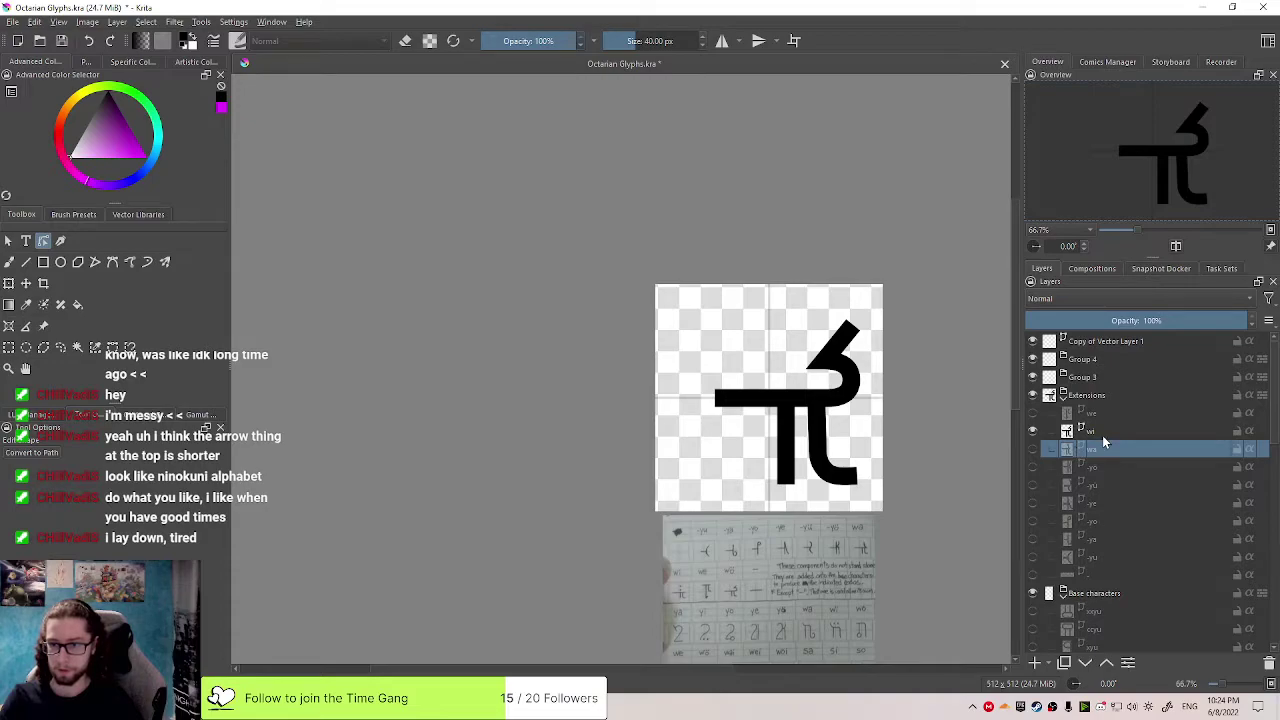
mouse_move(1130, 437)
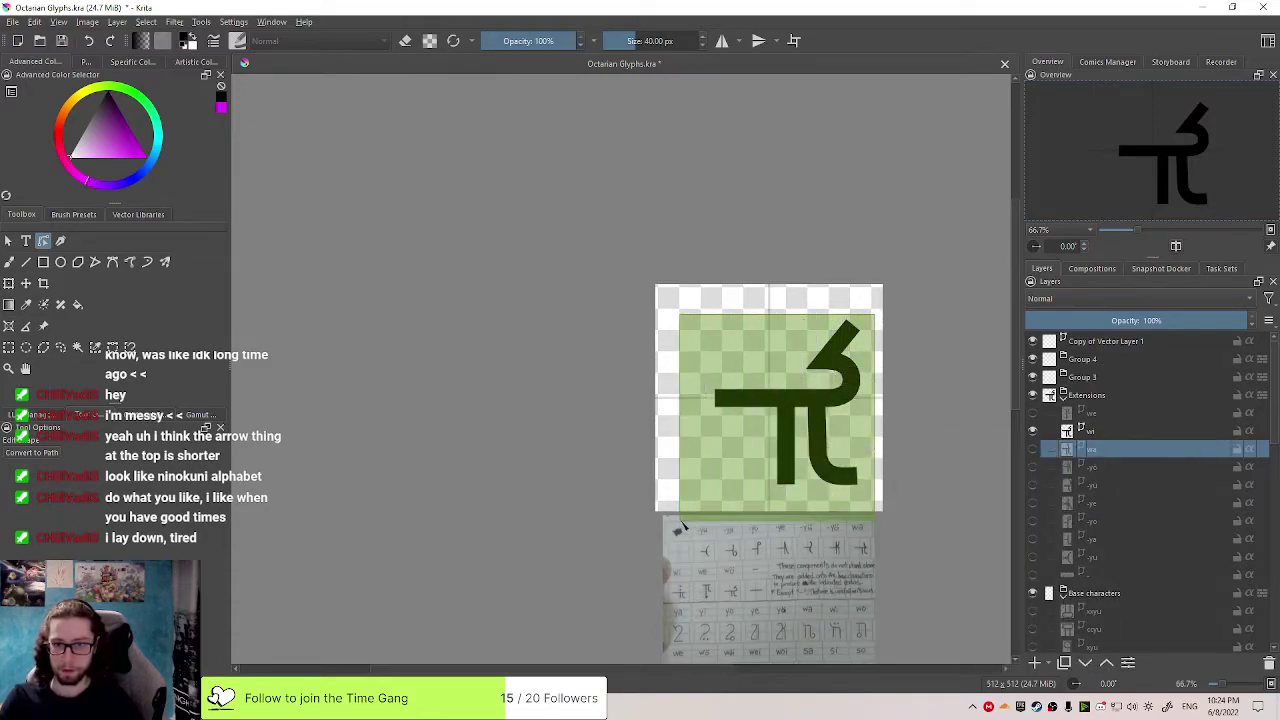
click(1130, 432)
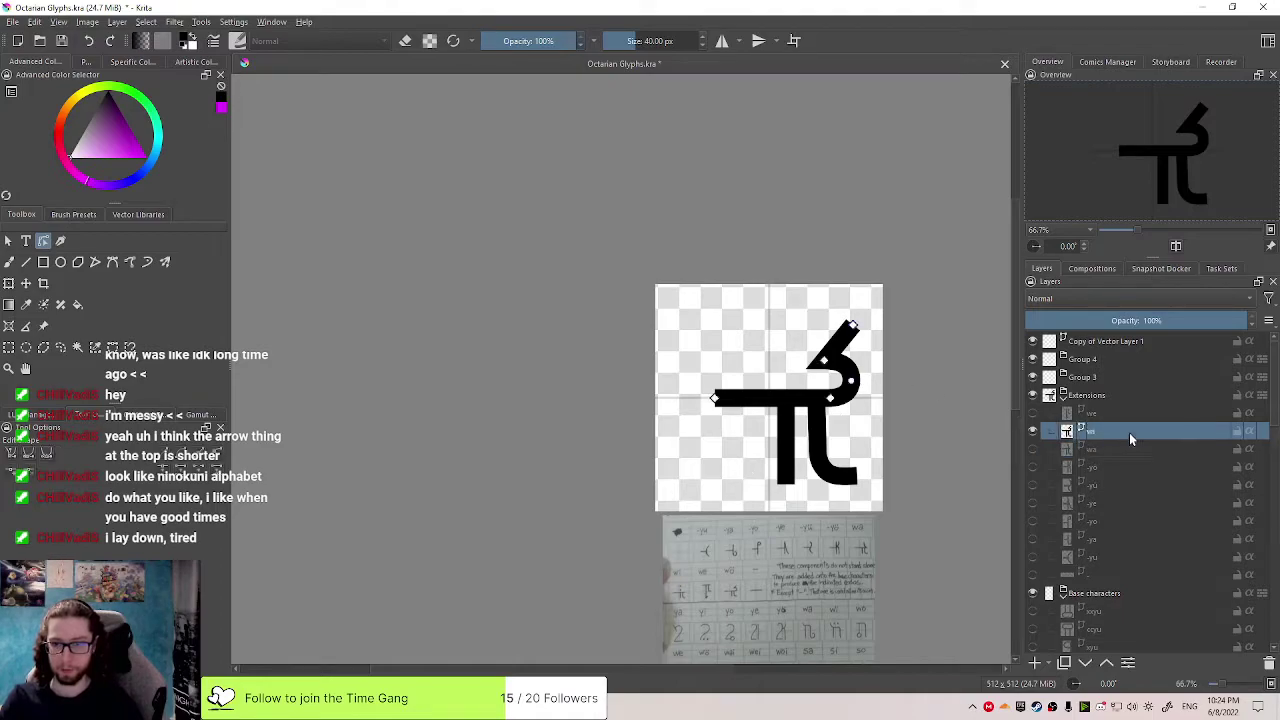
drag(871, 314, 685, 533)
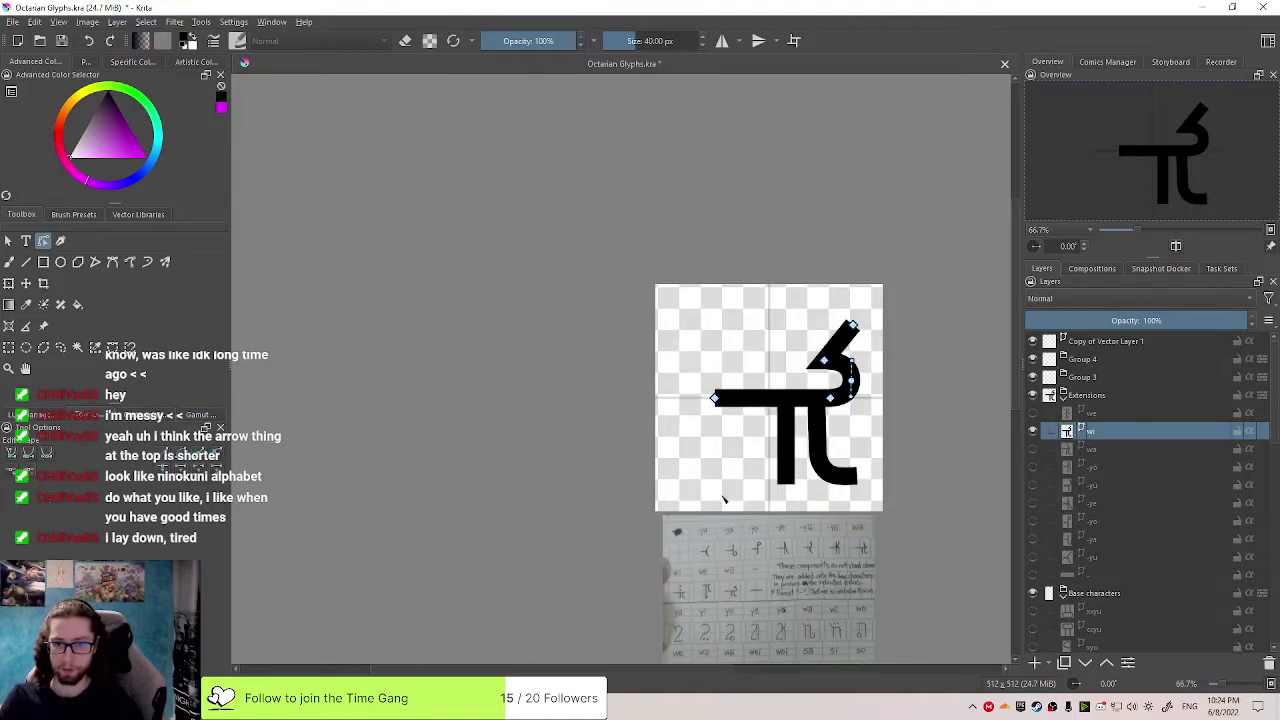
Undo the recent edits back to the wi glyph with two dots above its crossbar
key(ctrl+z)
key(ctrl+z)
key(ctrl+z)
key(ctrl+z)
key(ctrl+z)
key(ctrl+z)
key(ctrl+z)
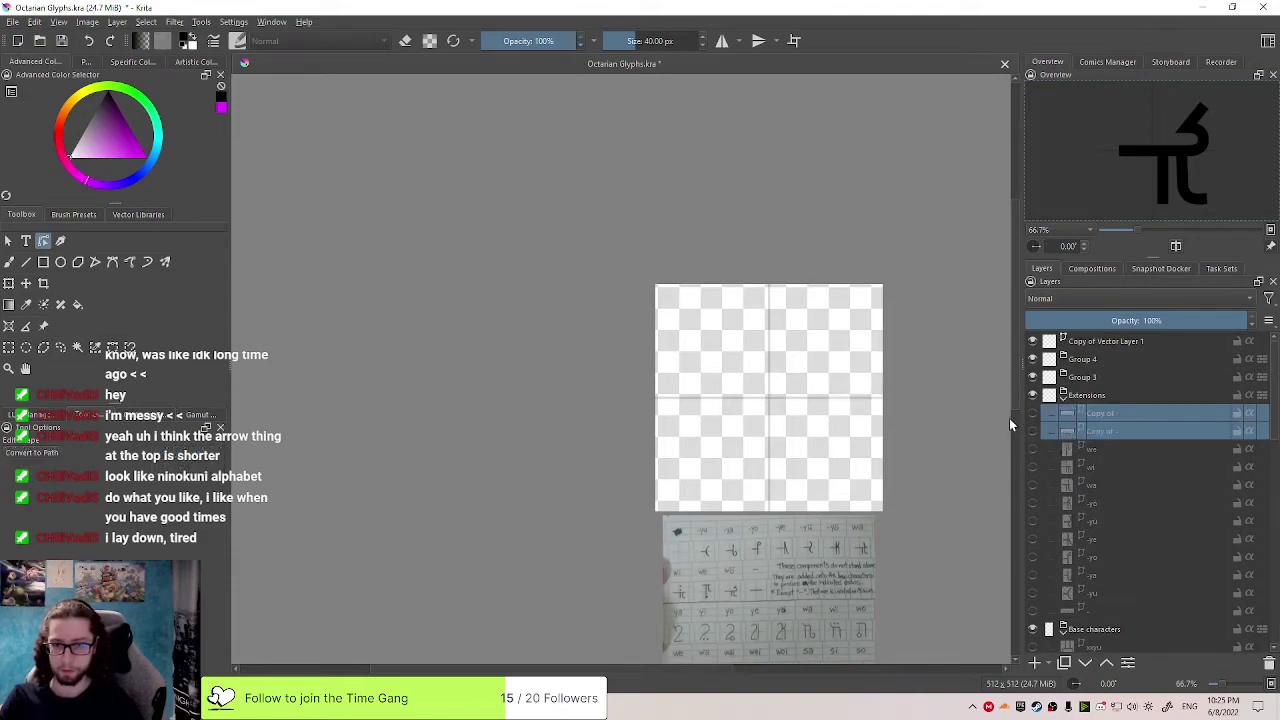
key(ctrl+z)
key(ctrl+z)
key(ctrl+z)
key(ctrl+z)
key(ctrl+z)
key(ctrl+z)
key(ctrl+z)
key(ctrl+z)
key(ctrl+z)
key(ctrl+z)
key(ctrl+z)
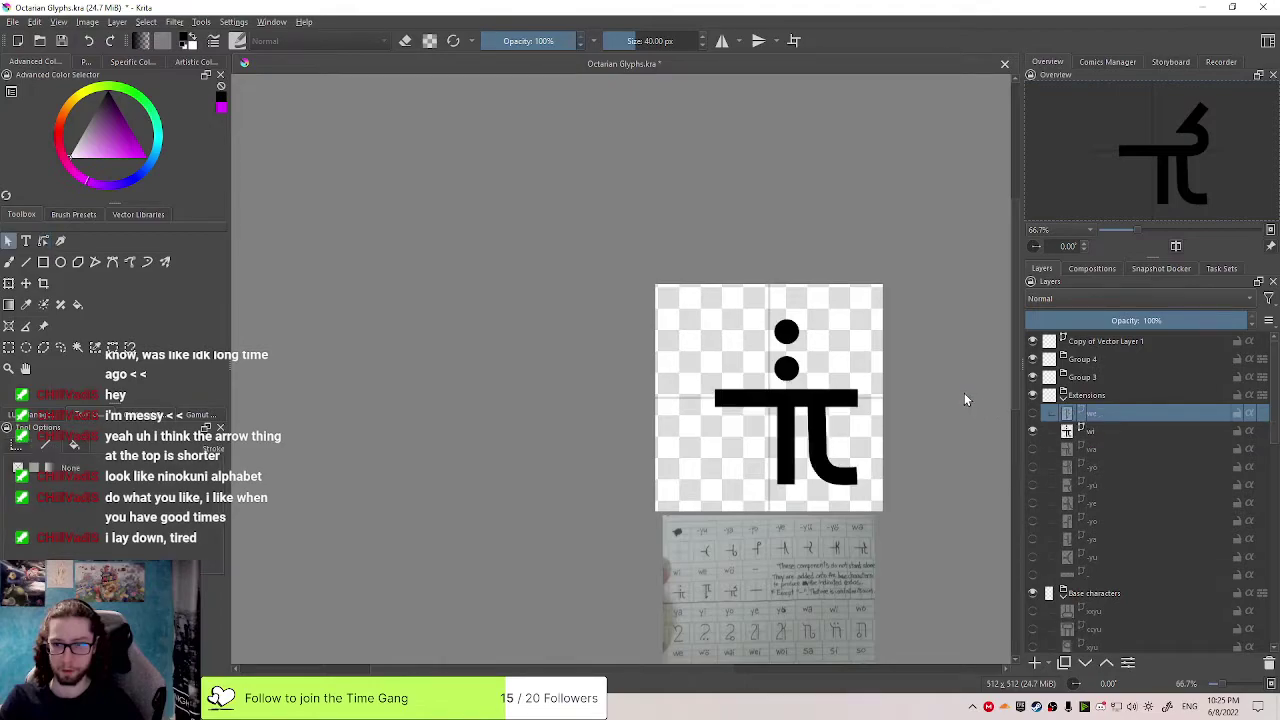
key(ctrl+z)
key(ctrl+z)
key(ctrl+shift+z)
key(ctrl+shift+z)
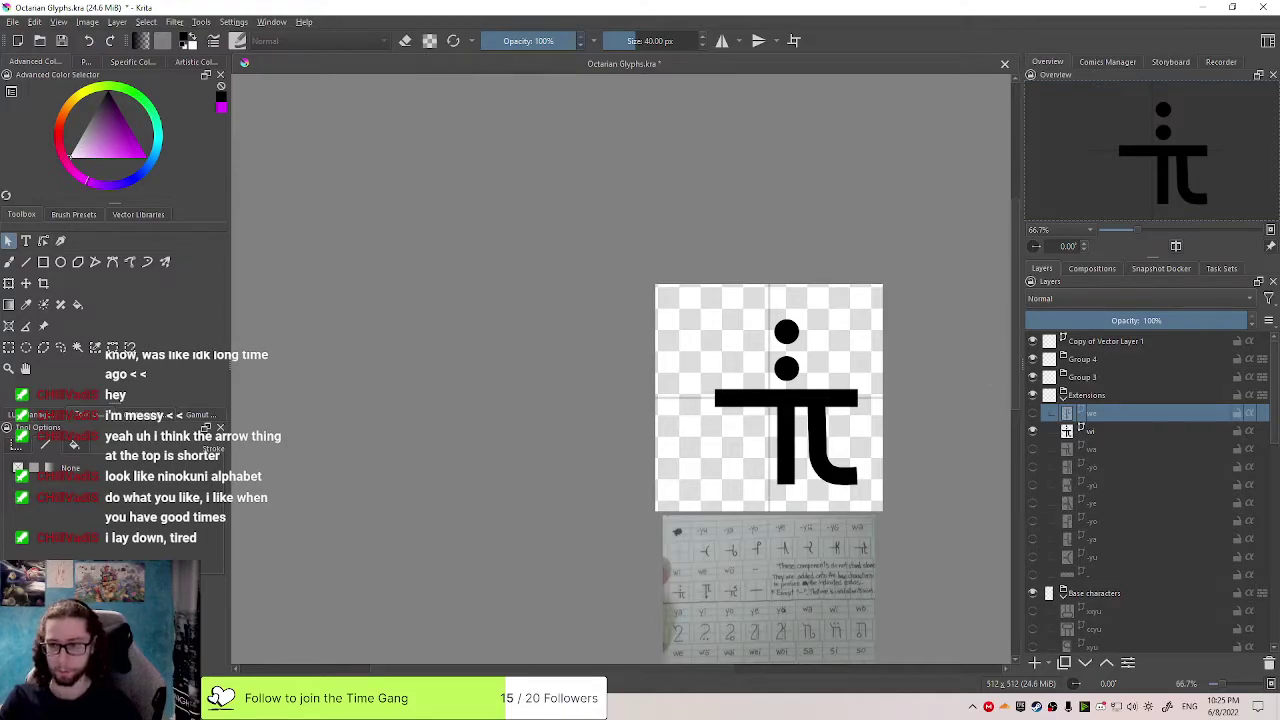
key(Insert)
key(ctrl+z)
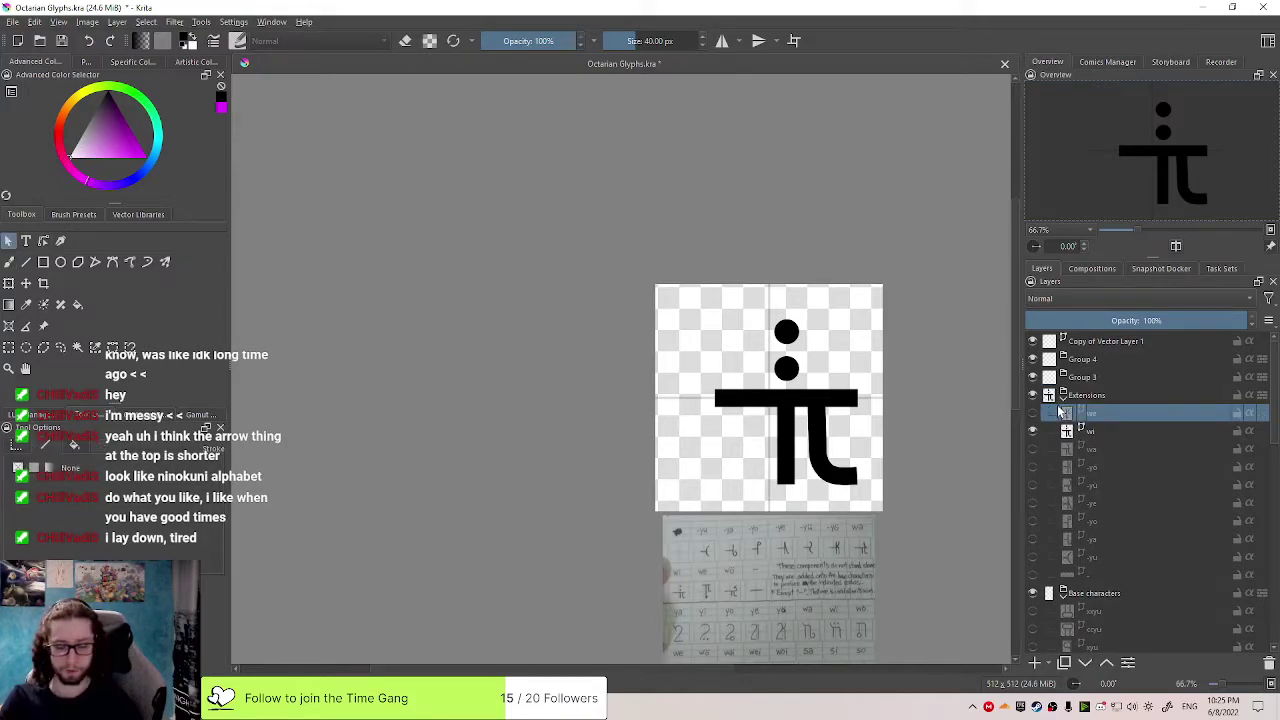
click(1094, 432)
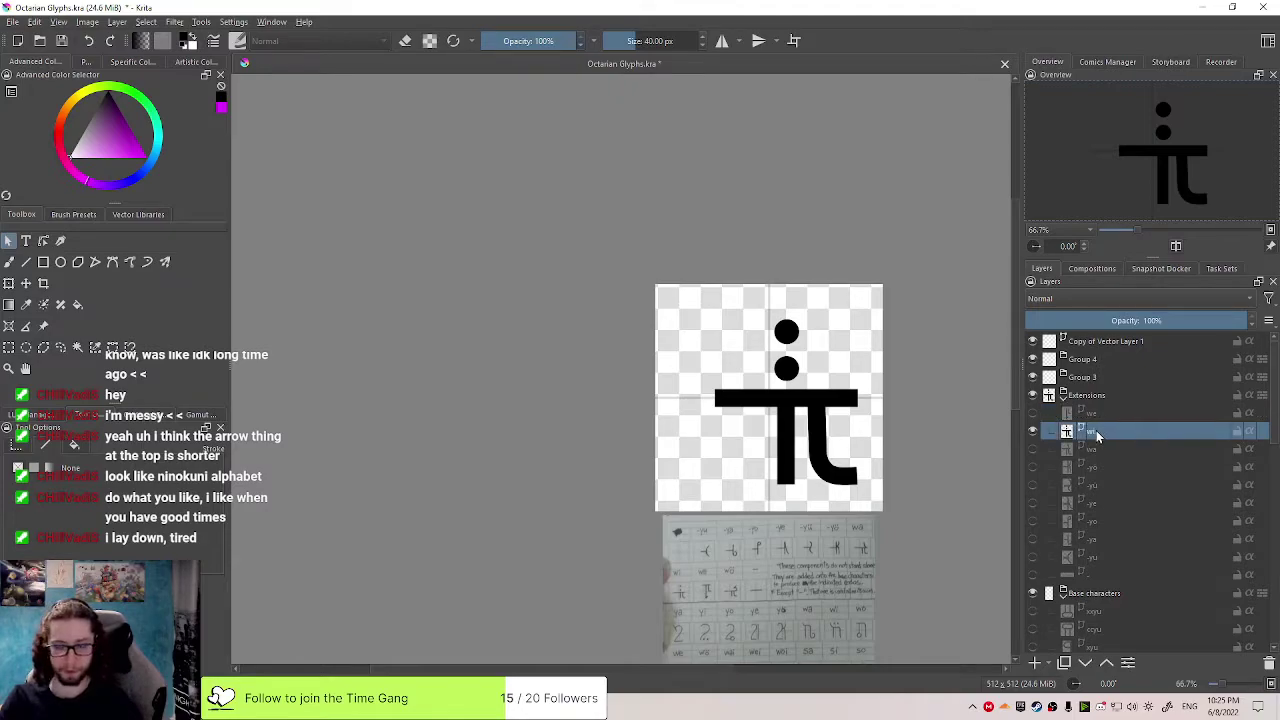
click(1045, 663)
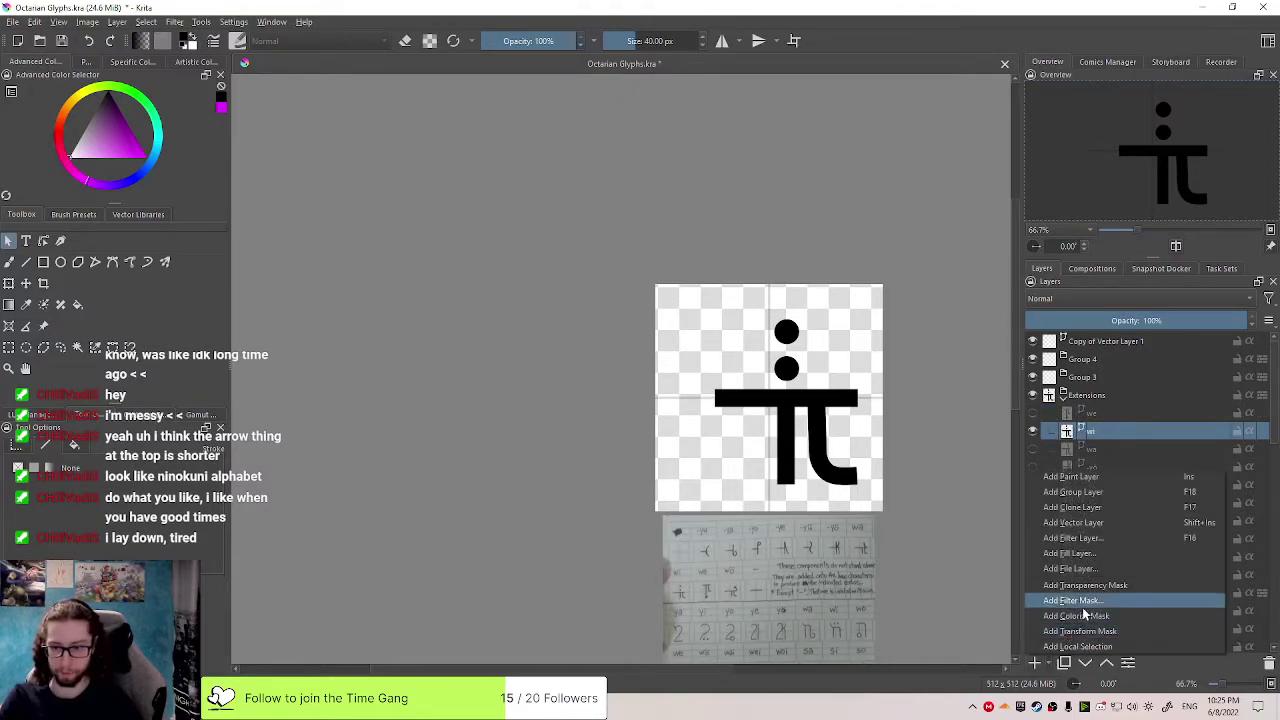
click(1098, 418)
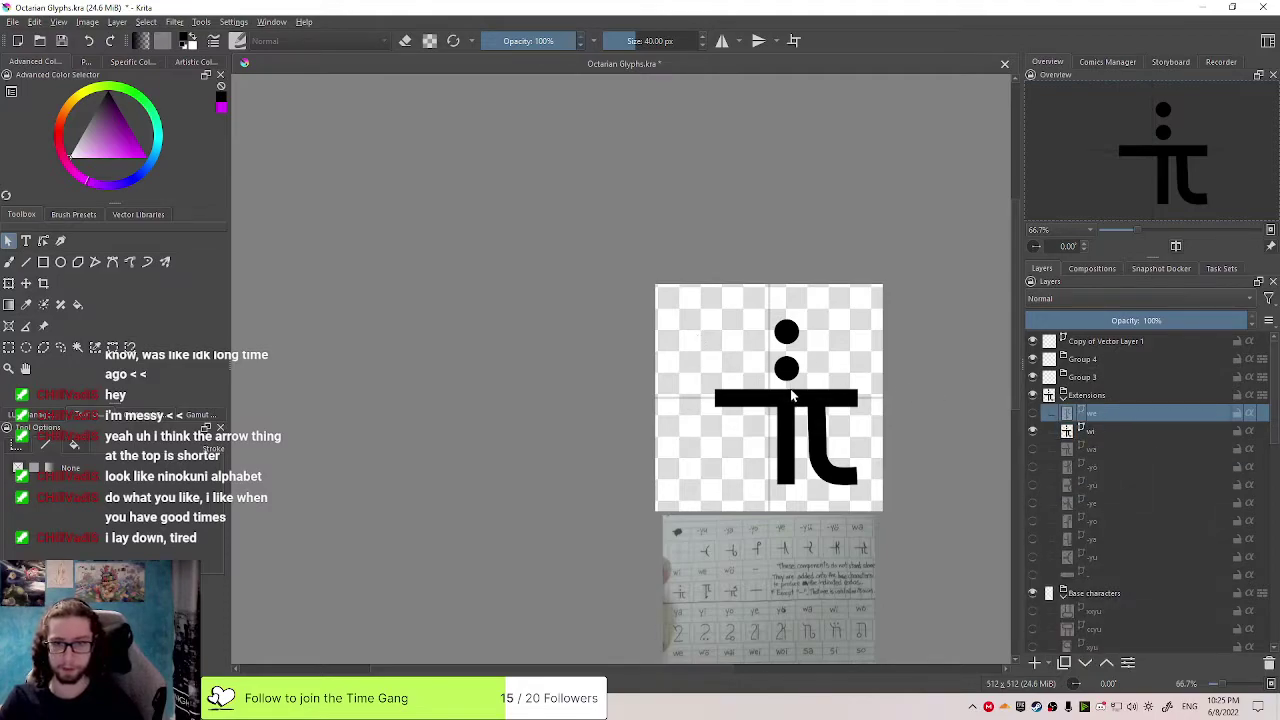
click(1085, 434)
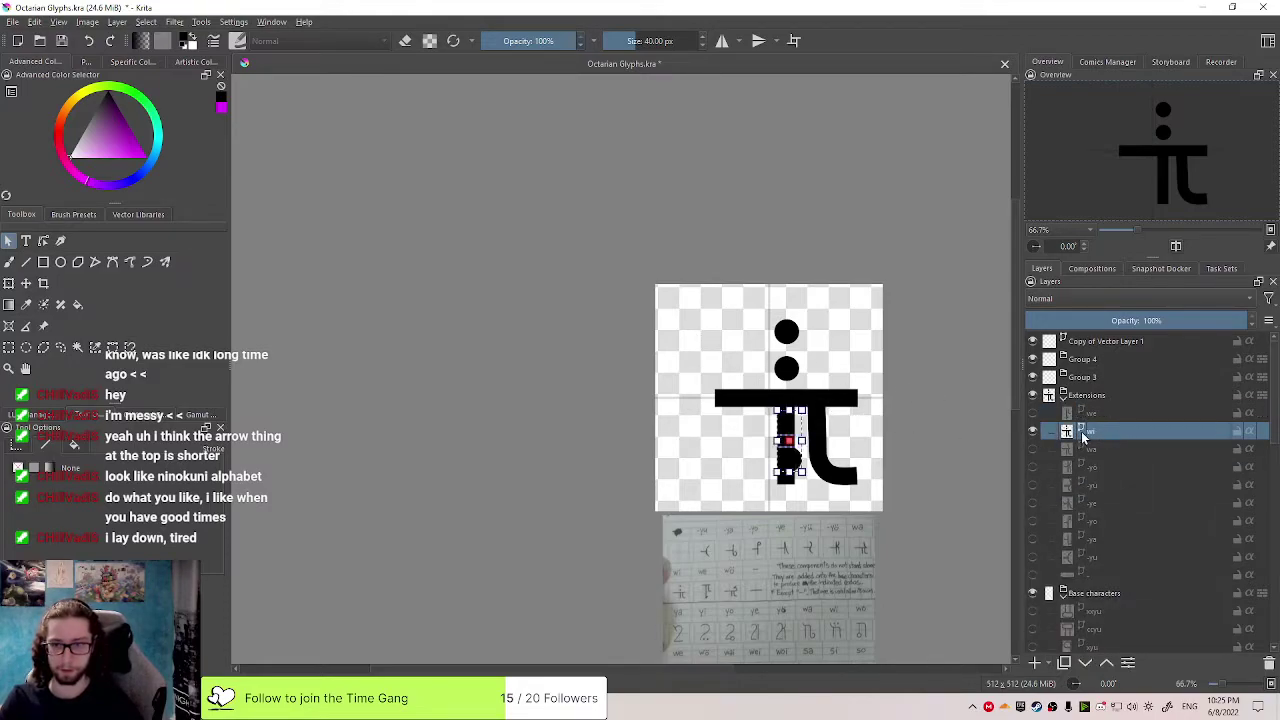
key(Delete)
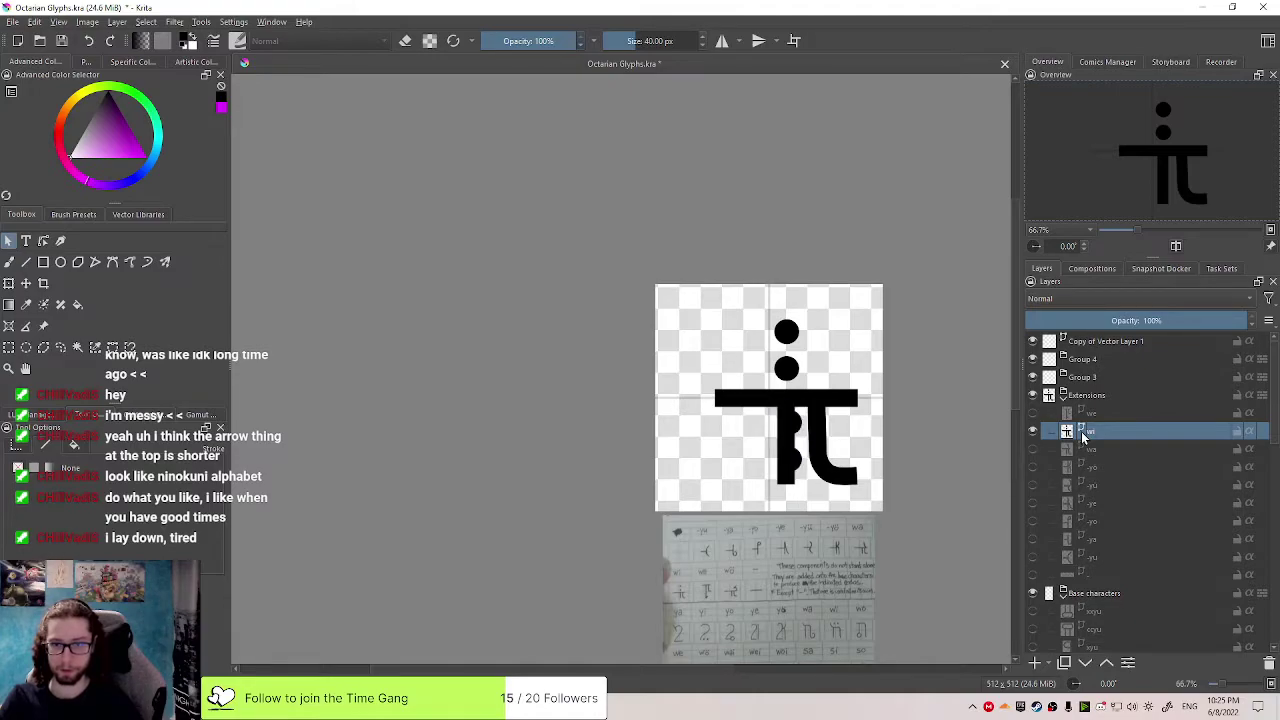
Duplicate the wi layer and place the copy above the we layer in the Extensions group
scroll(906, 407, up, 1)
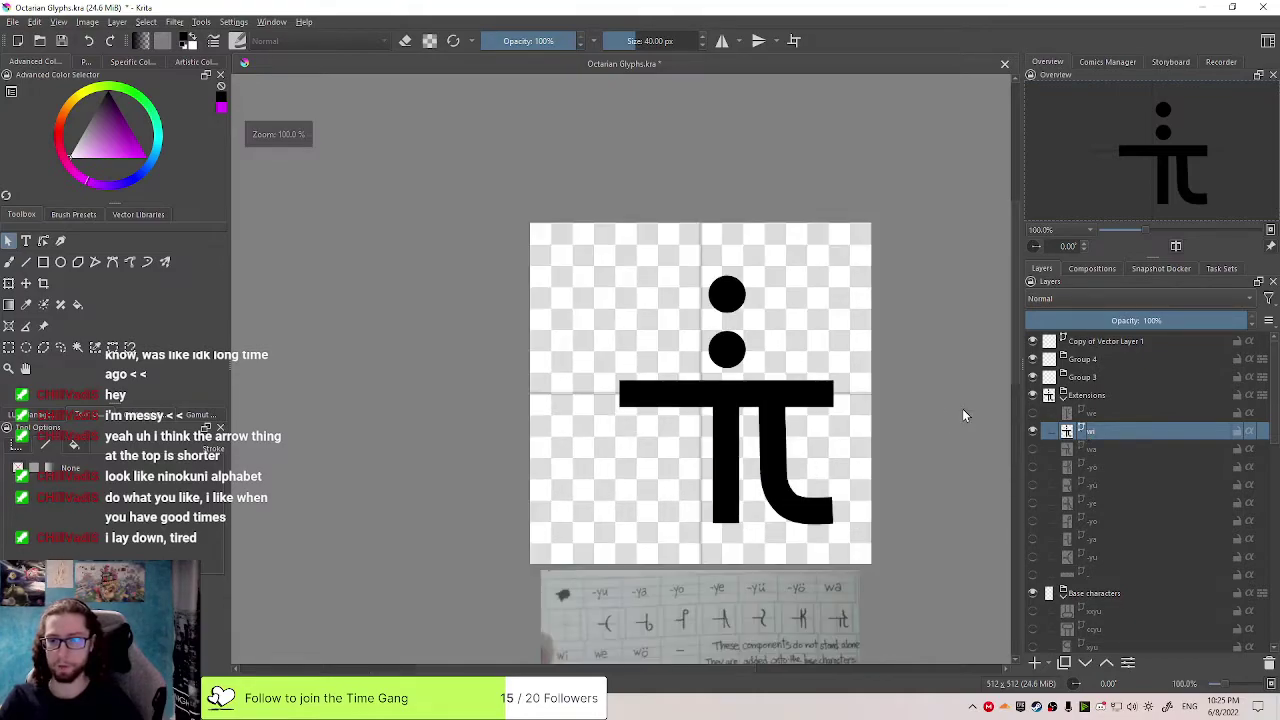
scroll(970, 410, up, 1)
click(1085, 449)
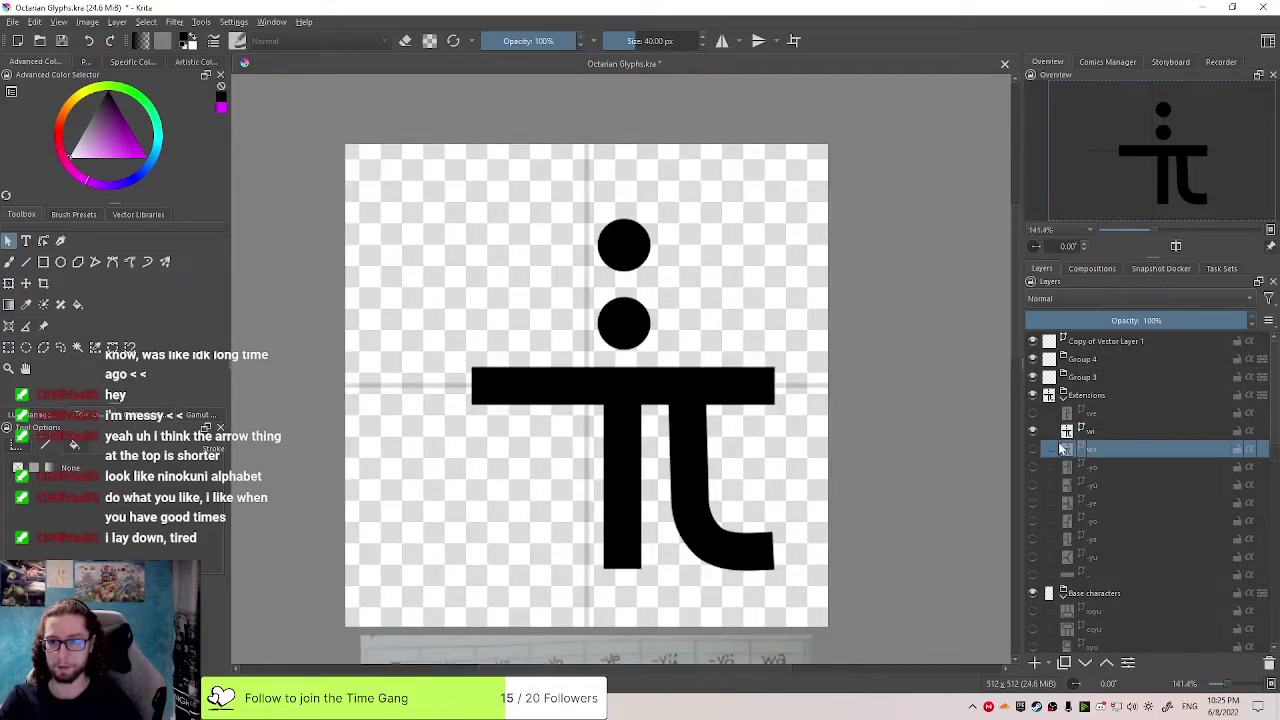
click(1033, 449)
click(1033, 449)
click(1089, 433)
key(ctrl+j)
drag(1105, 430, 1107, 416)
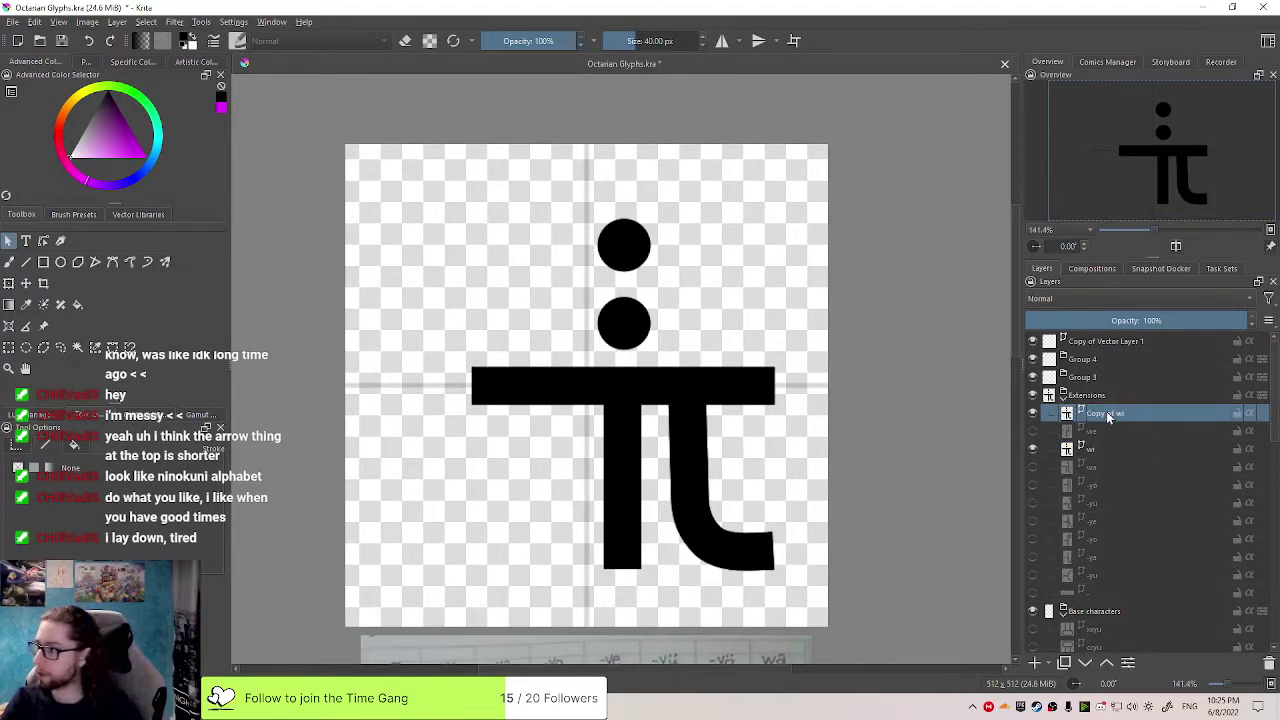
Rename the duplicated layer as wö and hide the original wi layer
double_click(1112, 415)
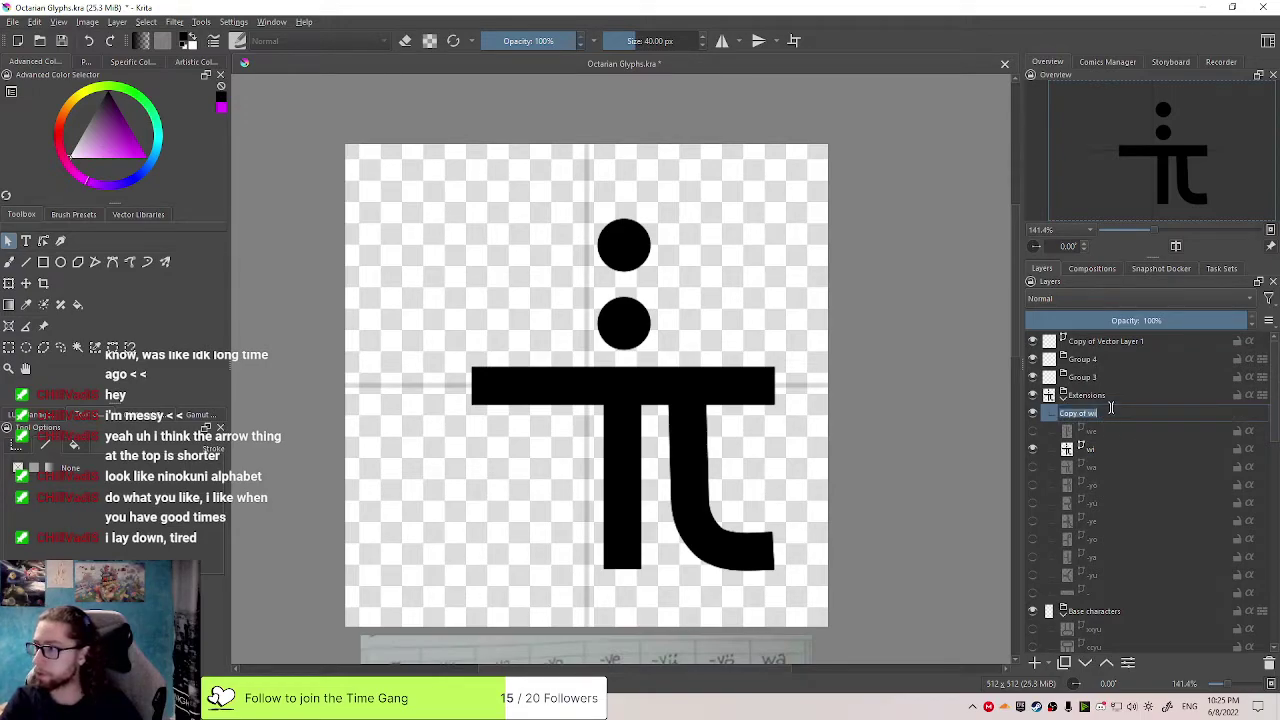
text(wi)
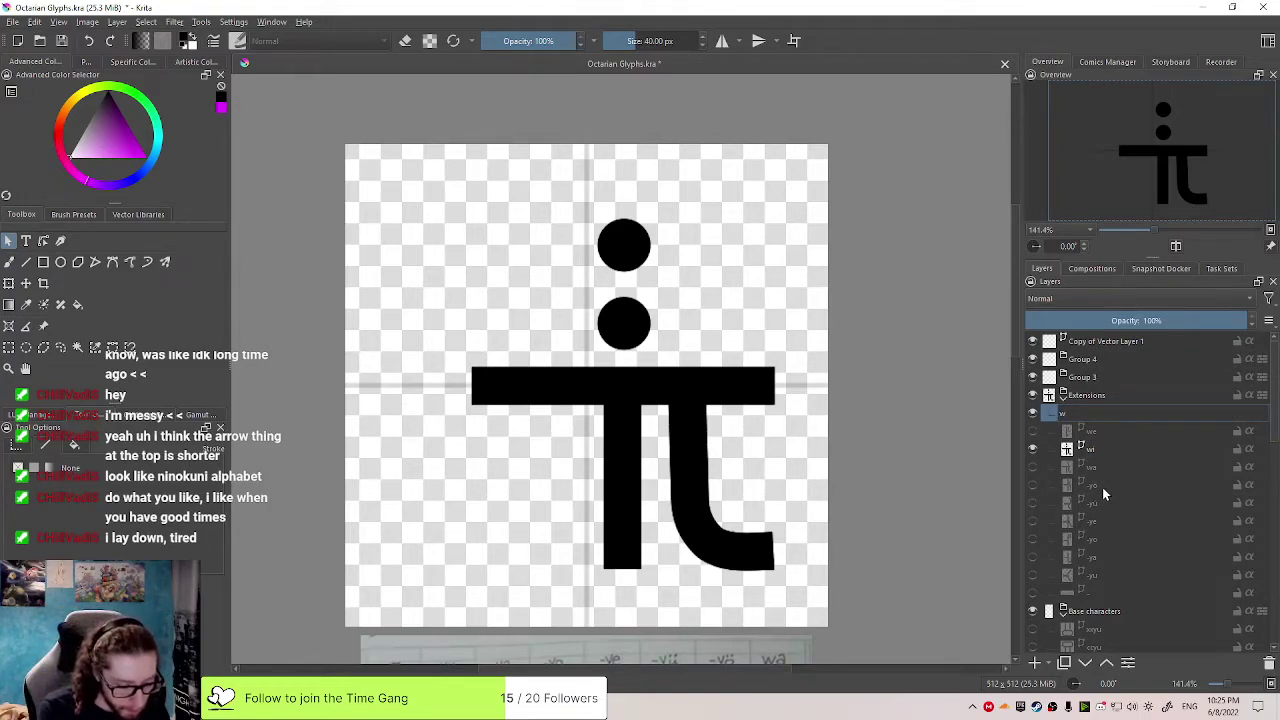
text(o)
key(Return)
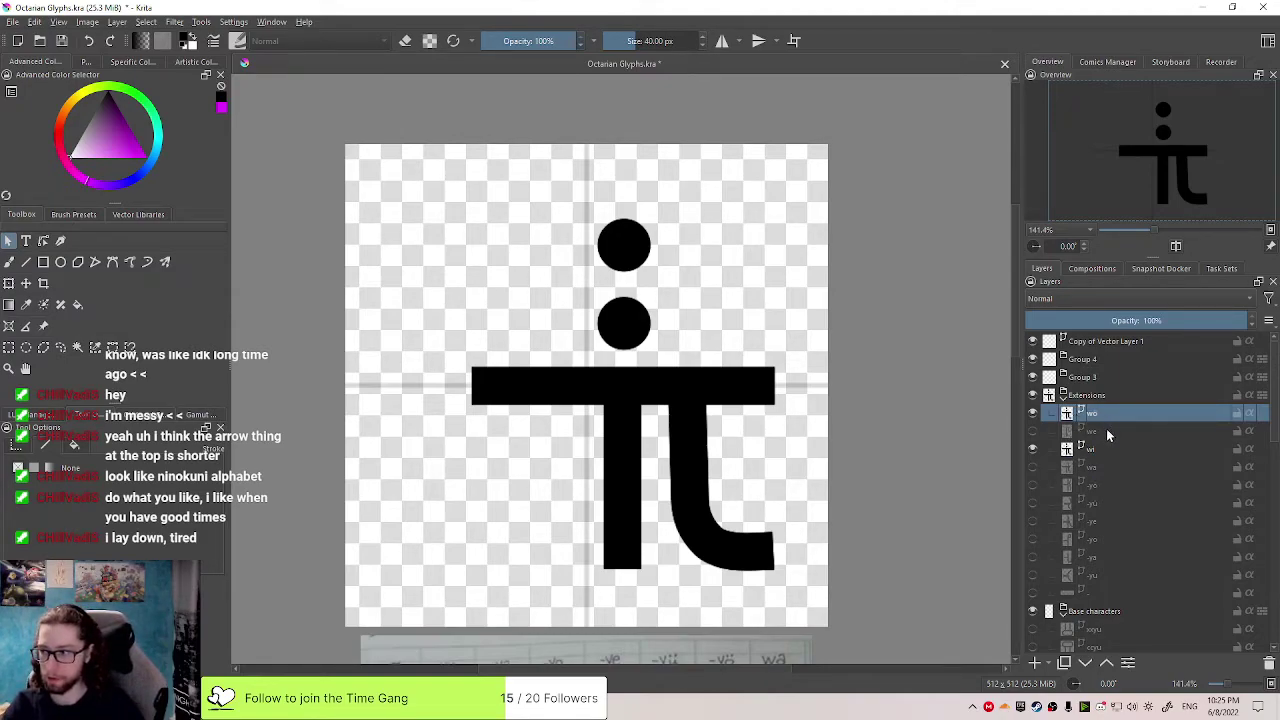
click(1034, 450)
Delete the two dots above wö's crossbar and shorten the crossbar from its right end
drag(727, 203, 554, 343)
key(Delete)
click(735, 398)
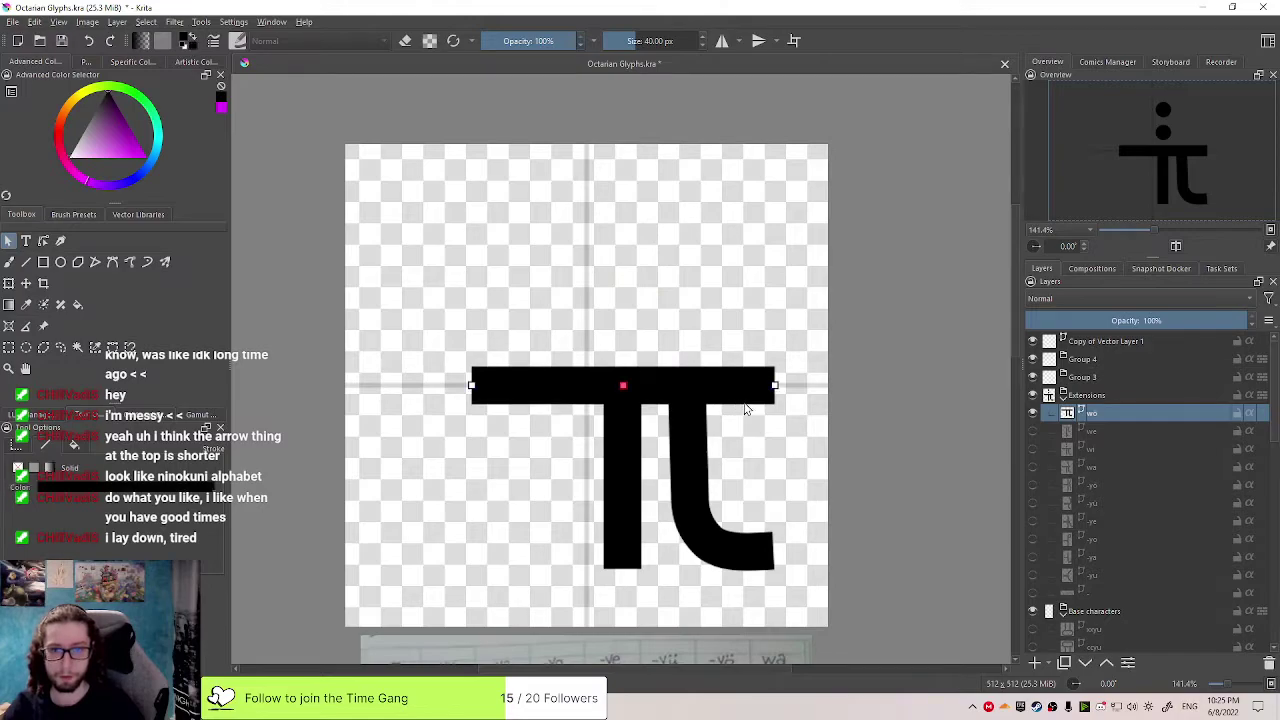
drag(774, 385, 725, 384)
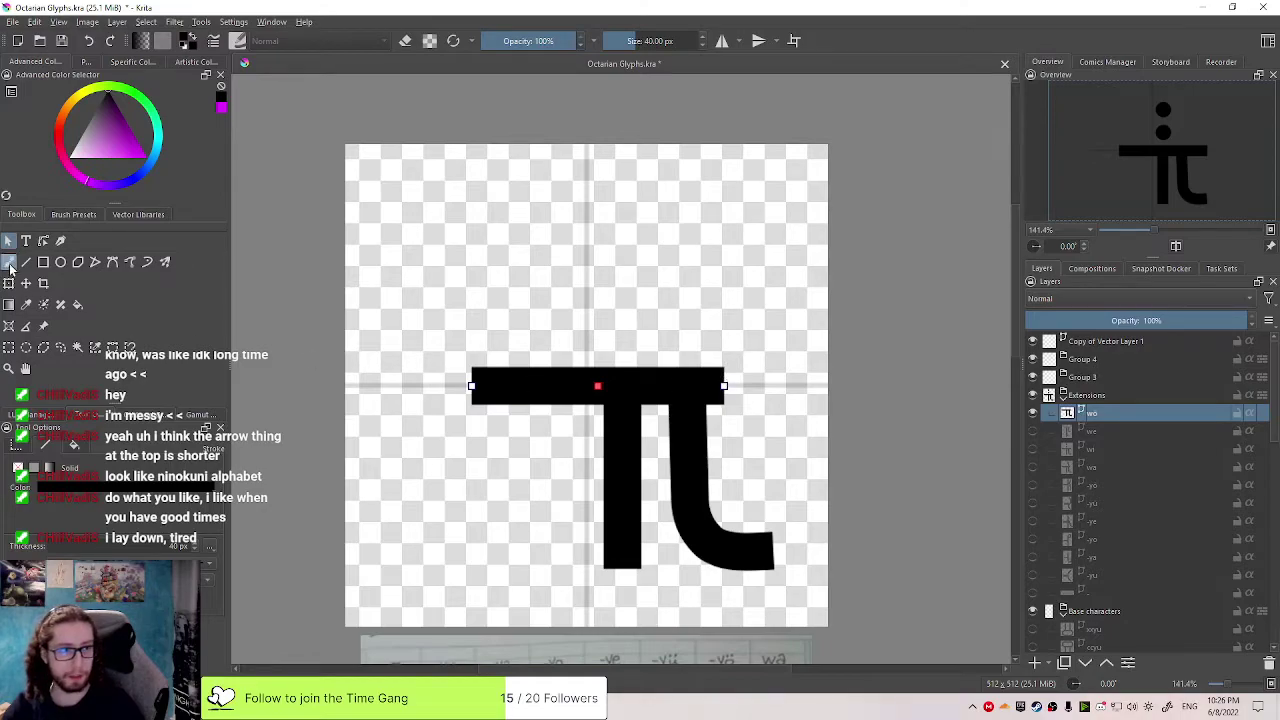
Draw a Bézier stroke from the right end of wö's crossbar, bending outward and back above it with a second segment rising right
click(130, 262)
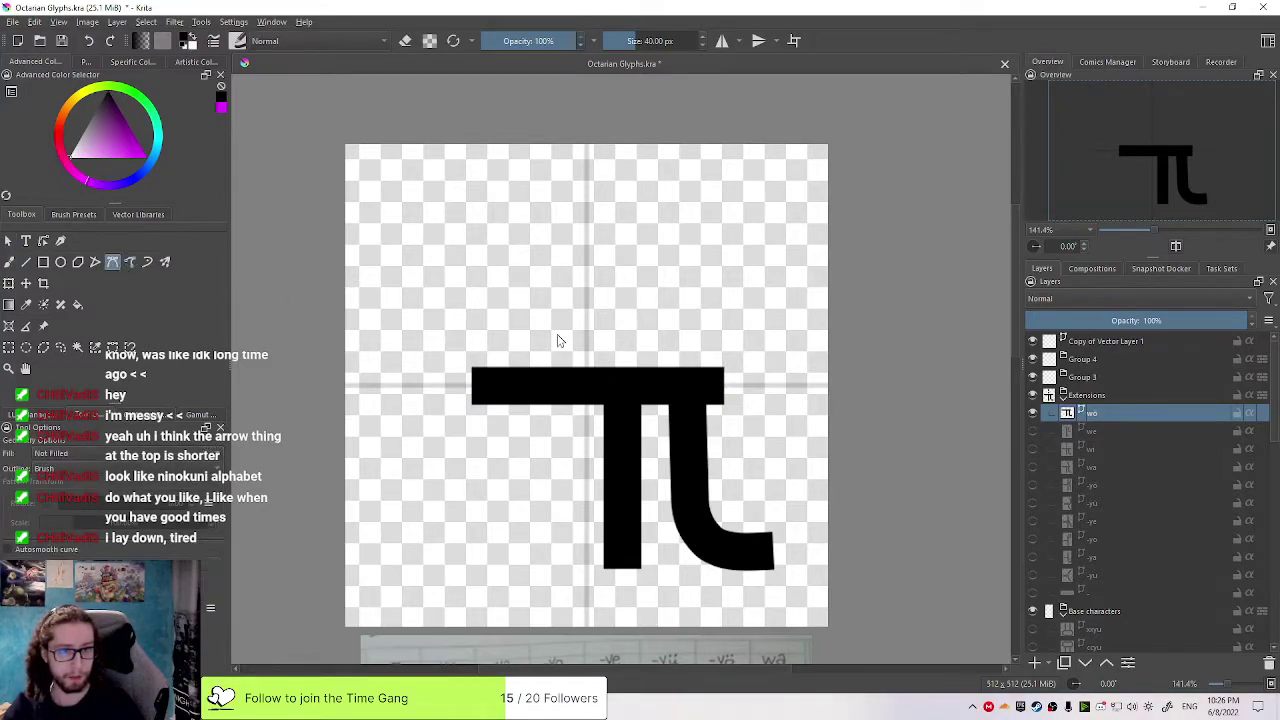
scroll(735, 390, up, 4)
scroll(693, 385, down, 1)
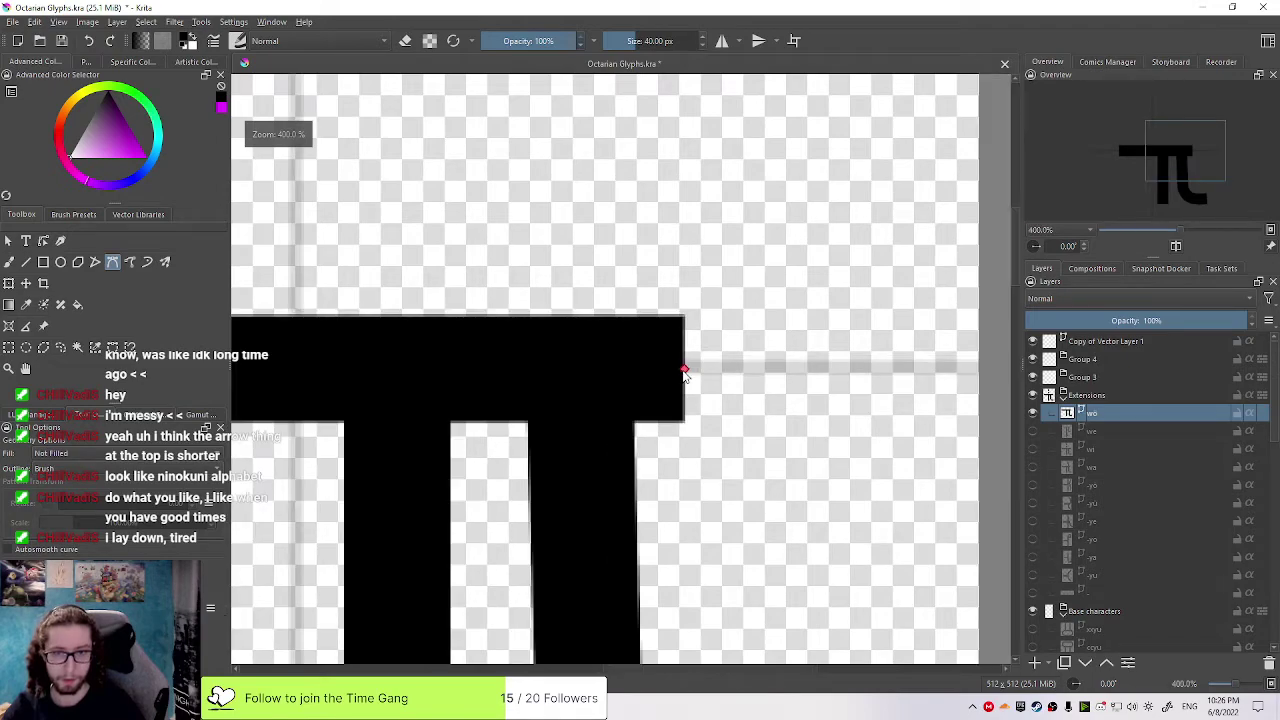
click(684, 368)
drag(806, 253, 683, 143)
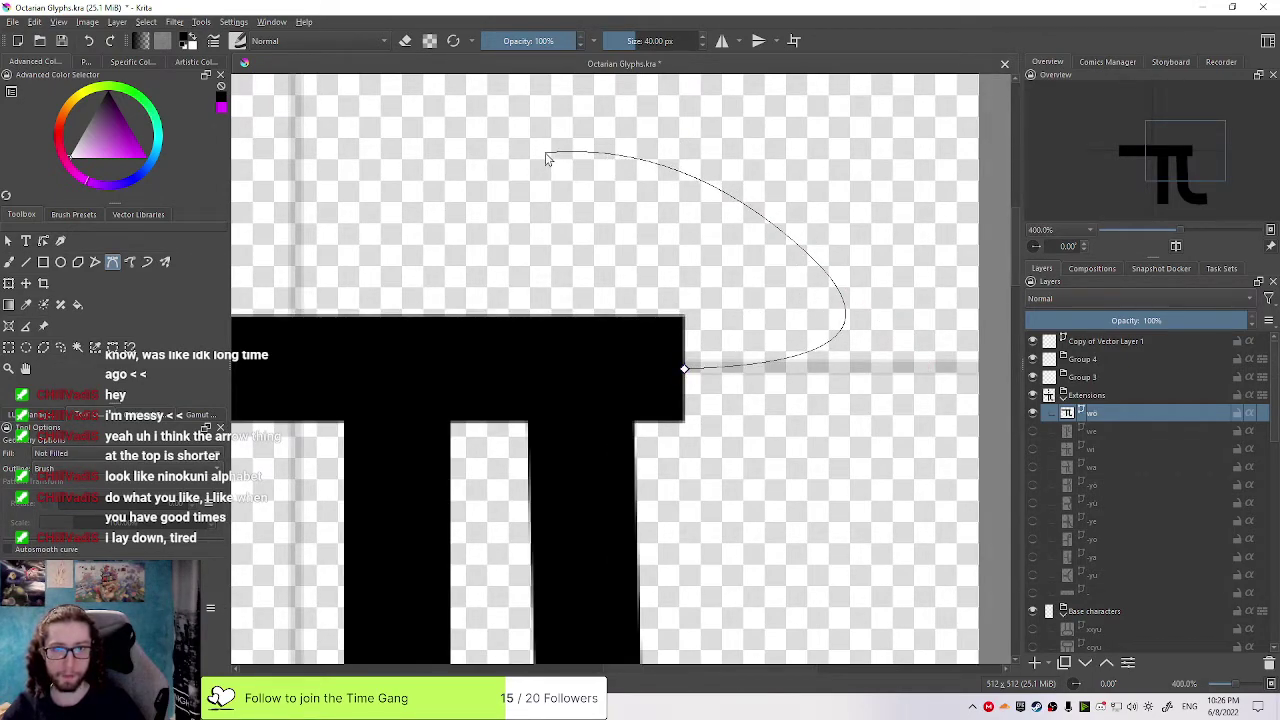
key(Escape)
key(ctrl+z)
Reposition the new stroke's corner node and end node so its upper segment becomes a steep diagonal rising to the right
scroll(745, 200, down, 1)
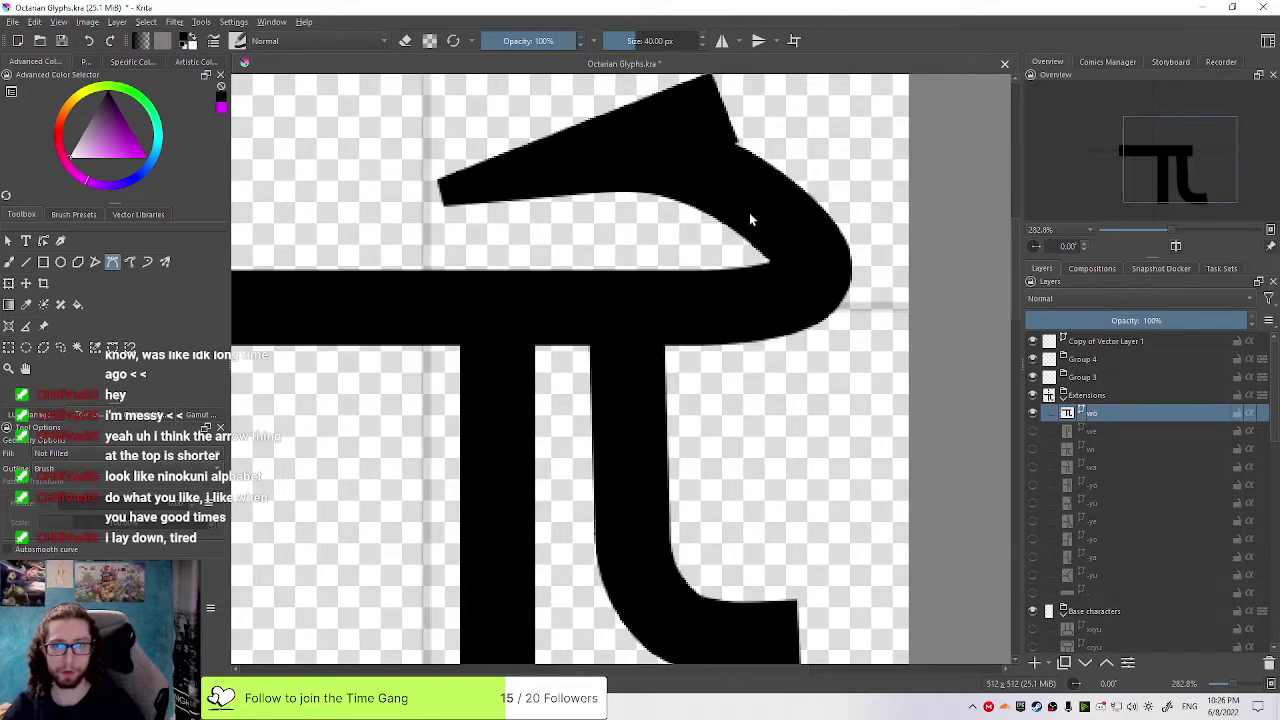
drag(749, 206, 762, 402)
scroll(576, 418, down, 1)
click(43, 241)
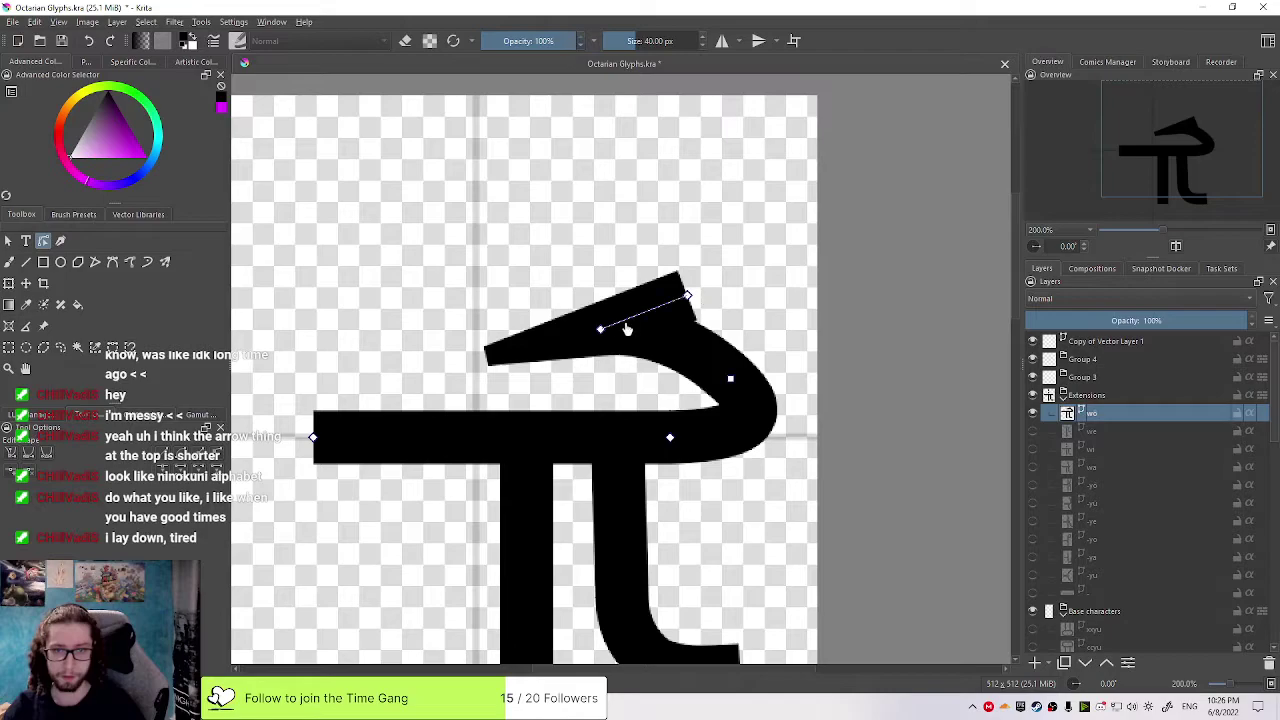
drag(600, 331, 658, 341)
drag(687, 295, 742, 238)
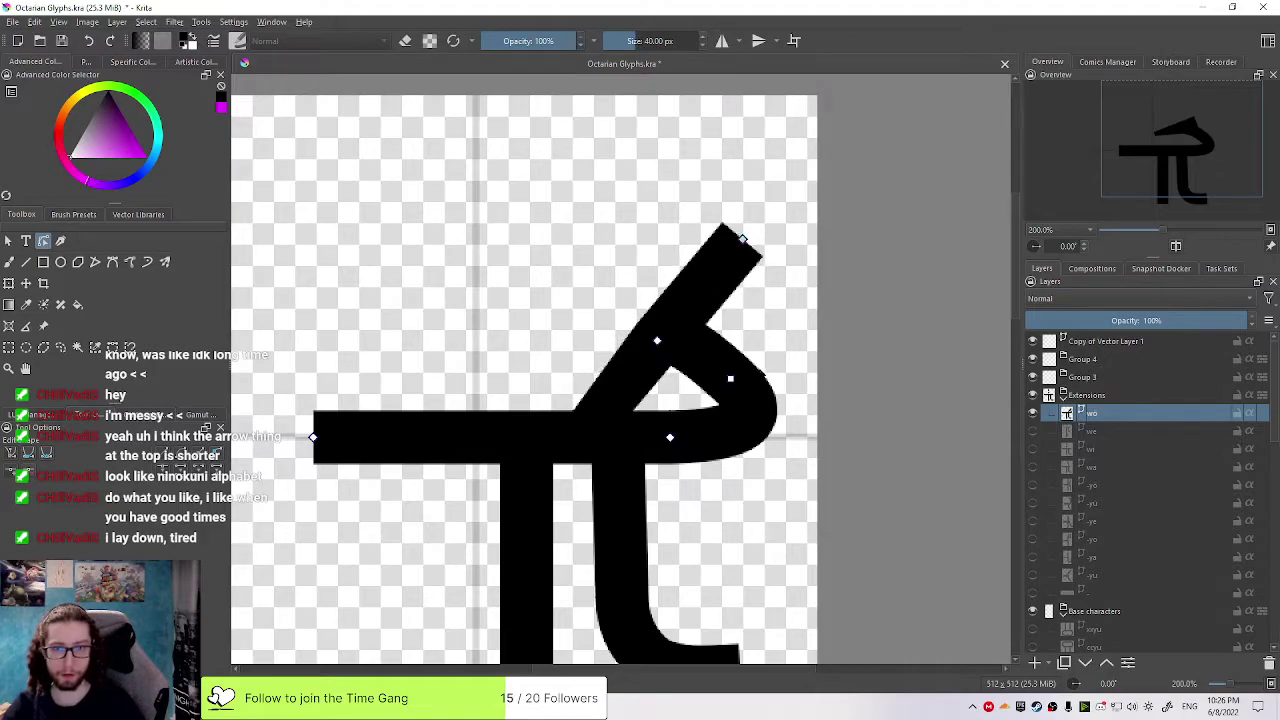
Shift the bend's middle node slightly right and down and align its handles vertically to round the curve
drag(730, 378, 762, 400)
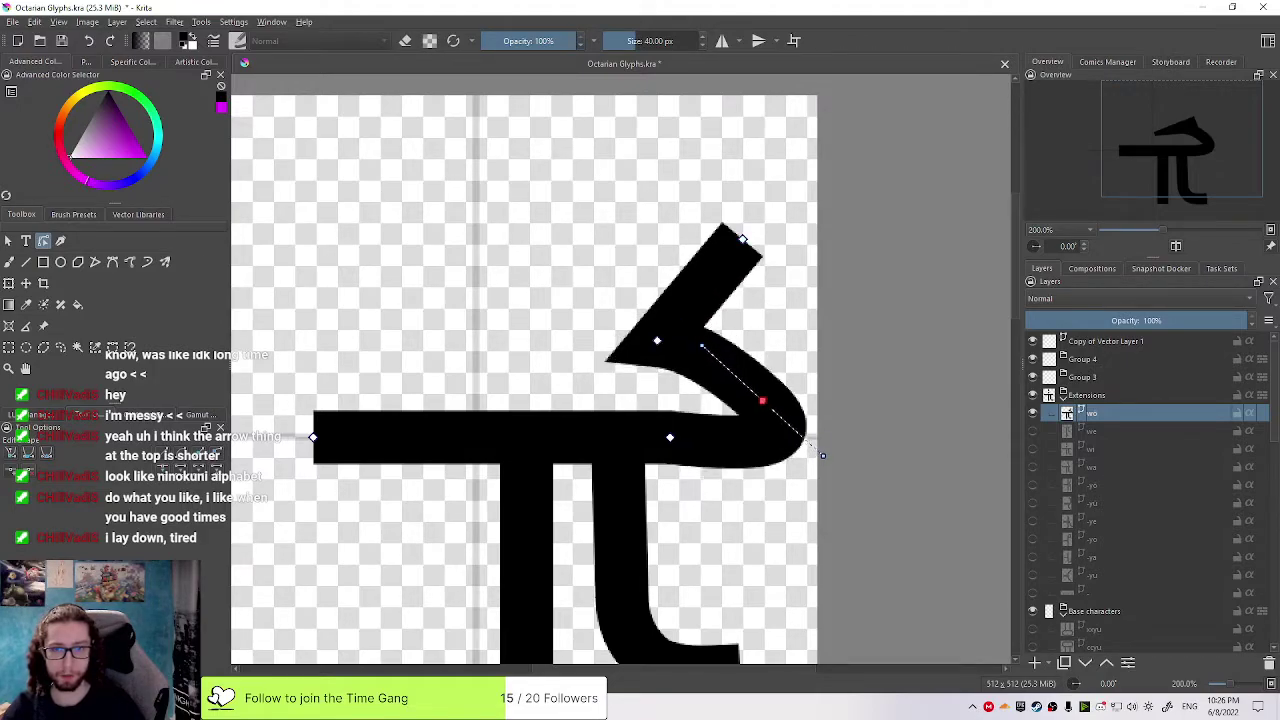
drag(824, 459, 766, 464)
drag(762, 400, 751, 386)
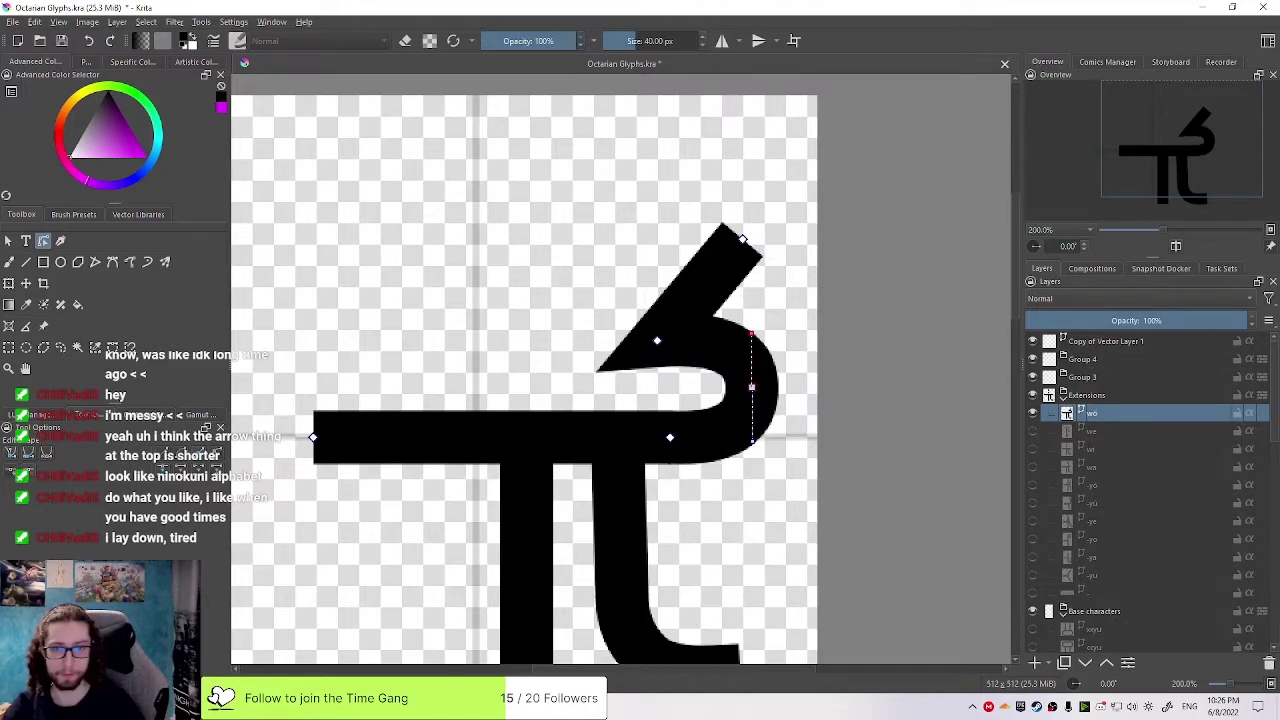
drag(751, 333, 751, 329)
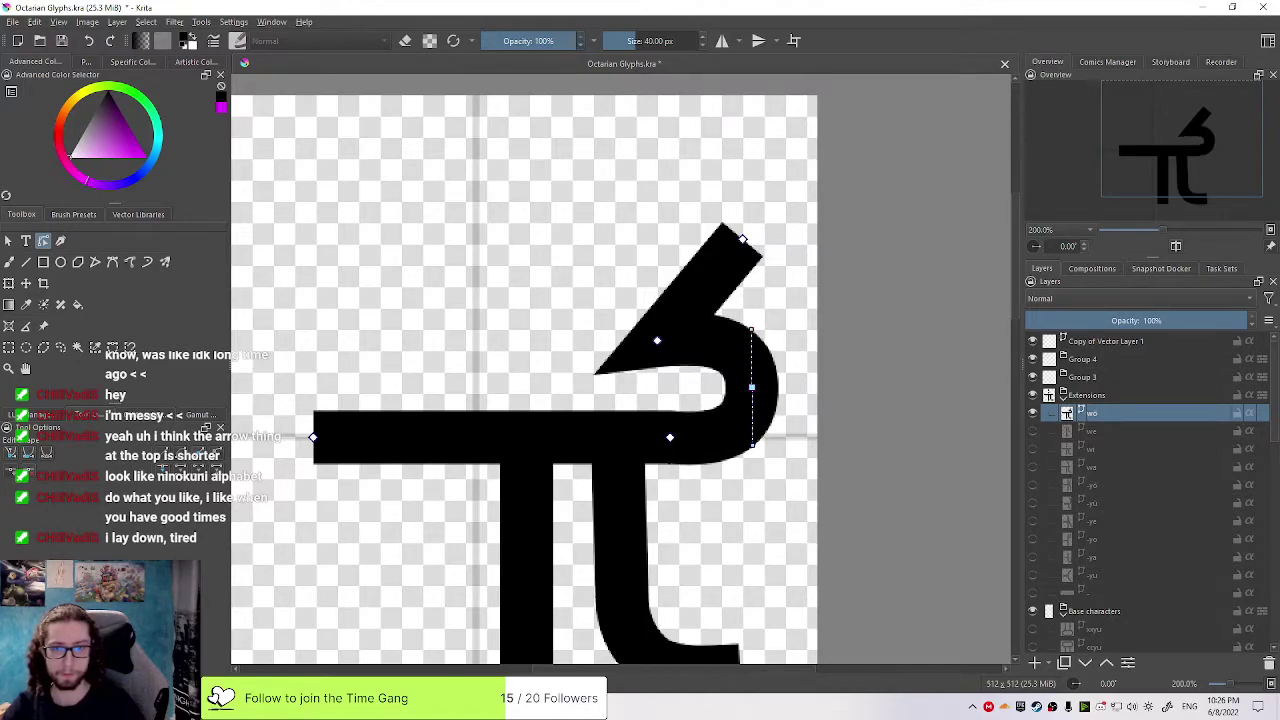
Raise the corner node at the foot of the diagonal and pull the bend's middle node left and slightly up
drag(657, 341, 665, 327)
click(670, 437)
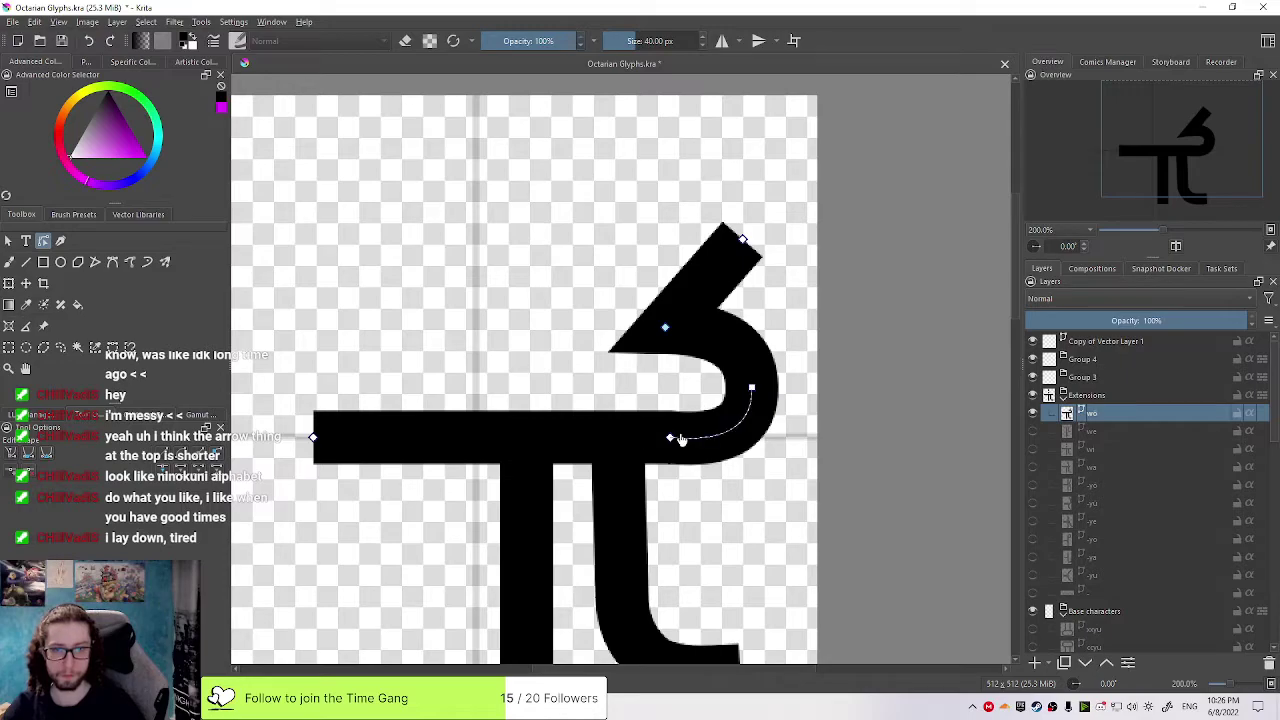
click(752, 387)
drag(751, 387, 738, 382)
click(738, 322)
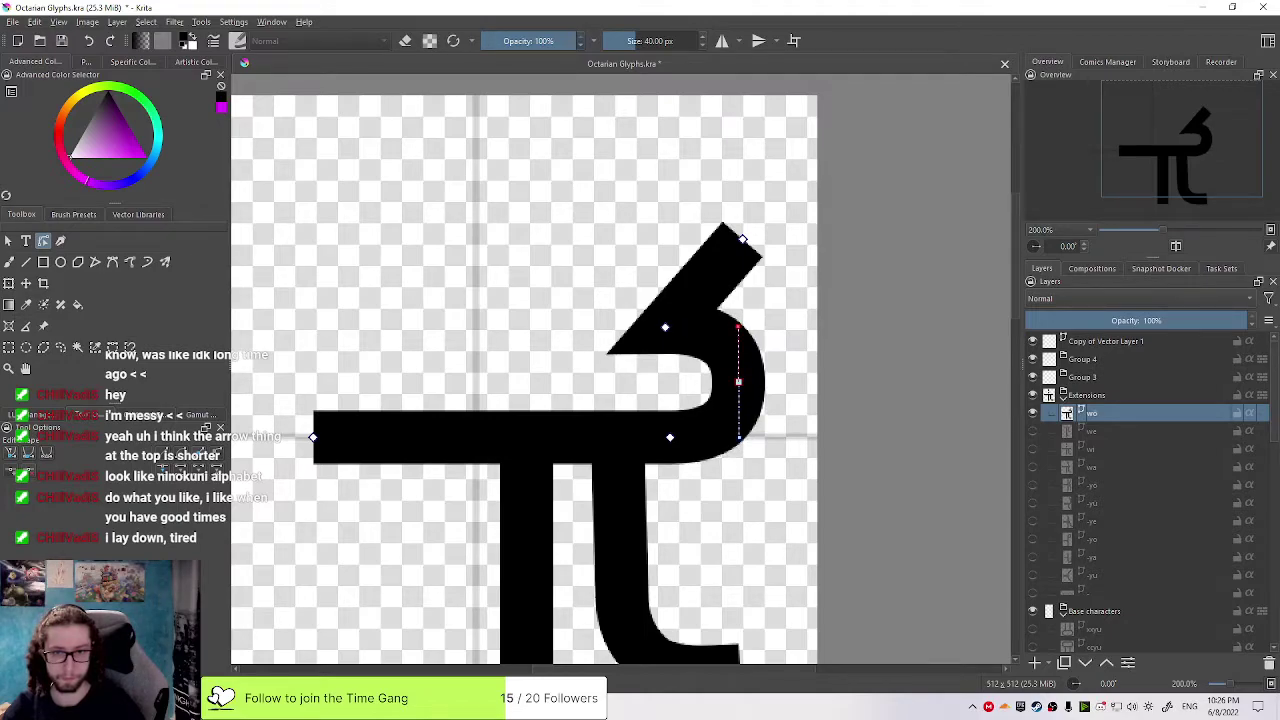
Extend the tip of wö's diagonal slightly upward and check the whole glyph above the reference chart
drag(742, 239, 746, 229)
scroll(826, 345, down, 1)
drag(826, 345, 881, 245)
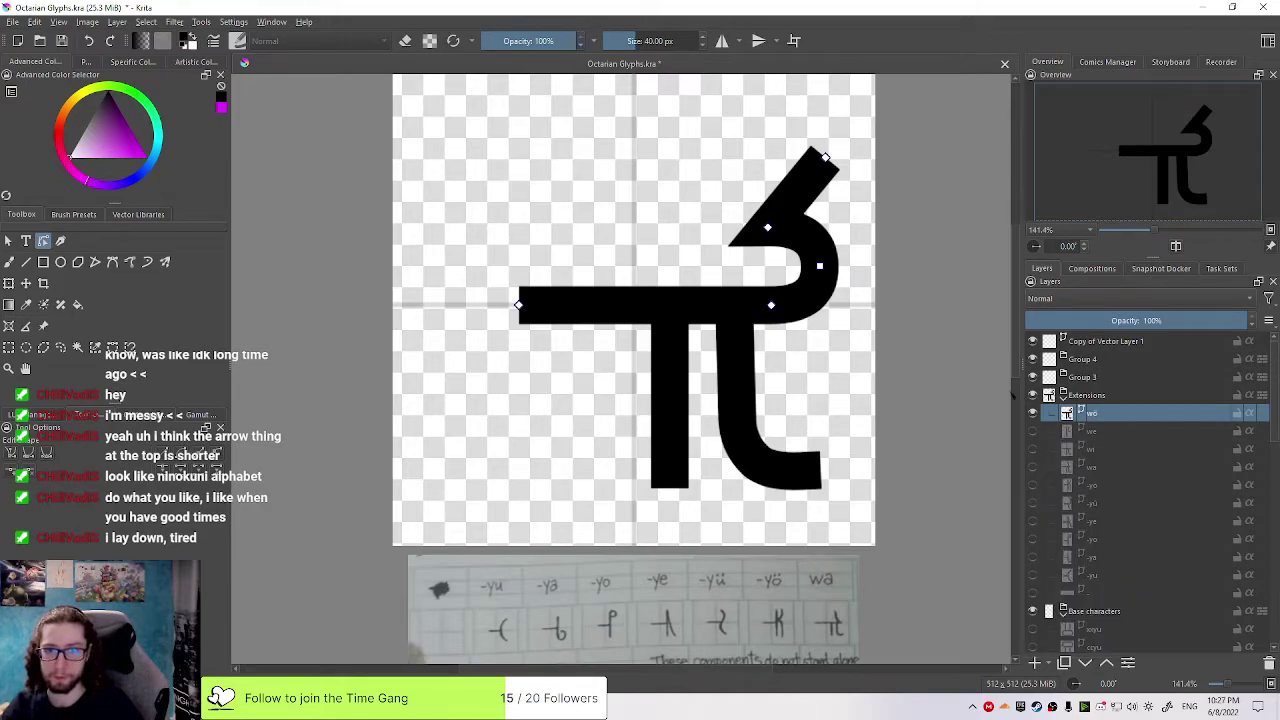
Examine the finished wö glyph at close and far magnification alongside the reference chart
click(1134, 432)
scroll(894, 317, up, 2)
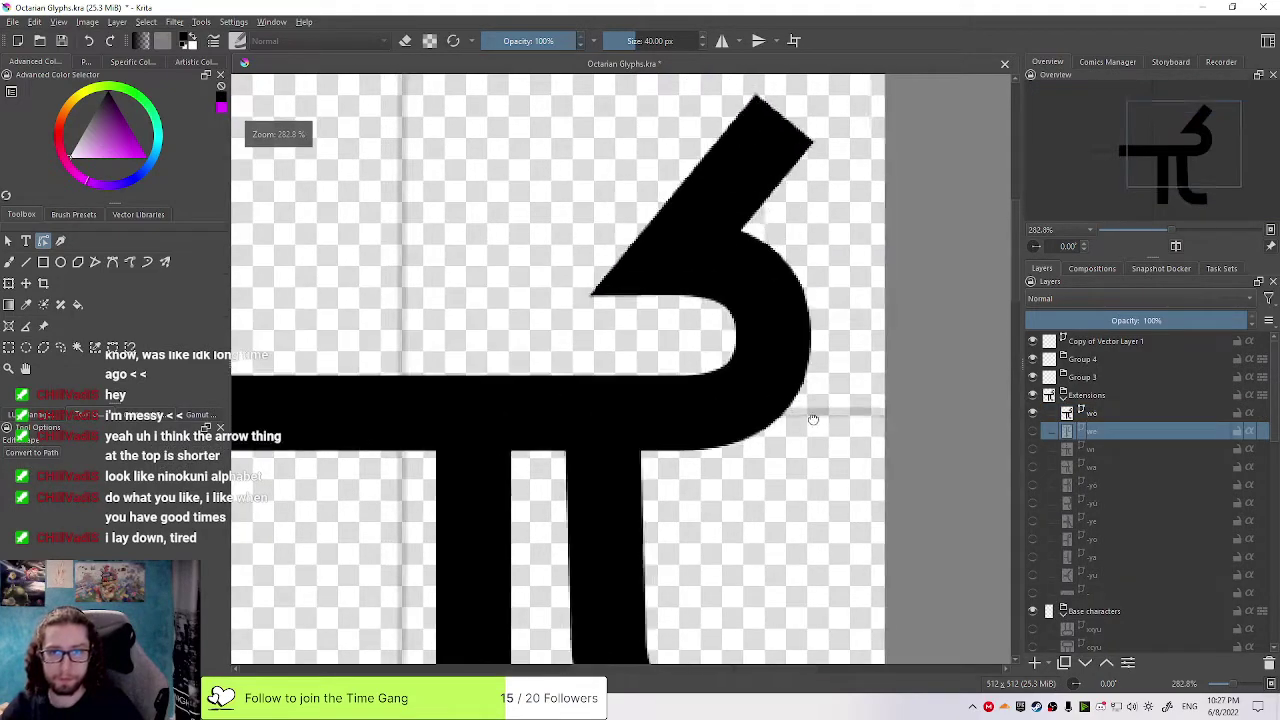
scroll(812, 410, down, 4)
drag(869, 483, 837, 366)
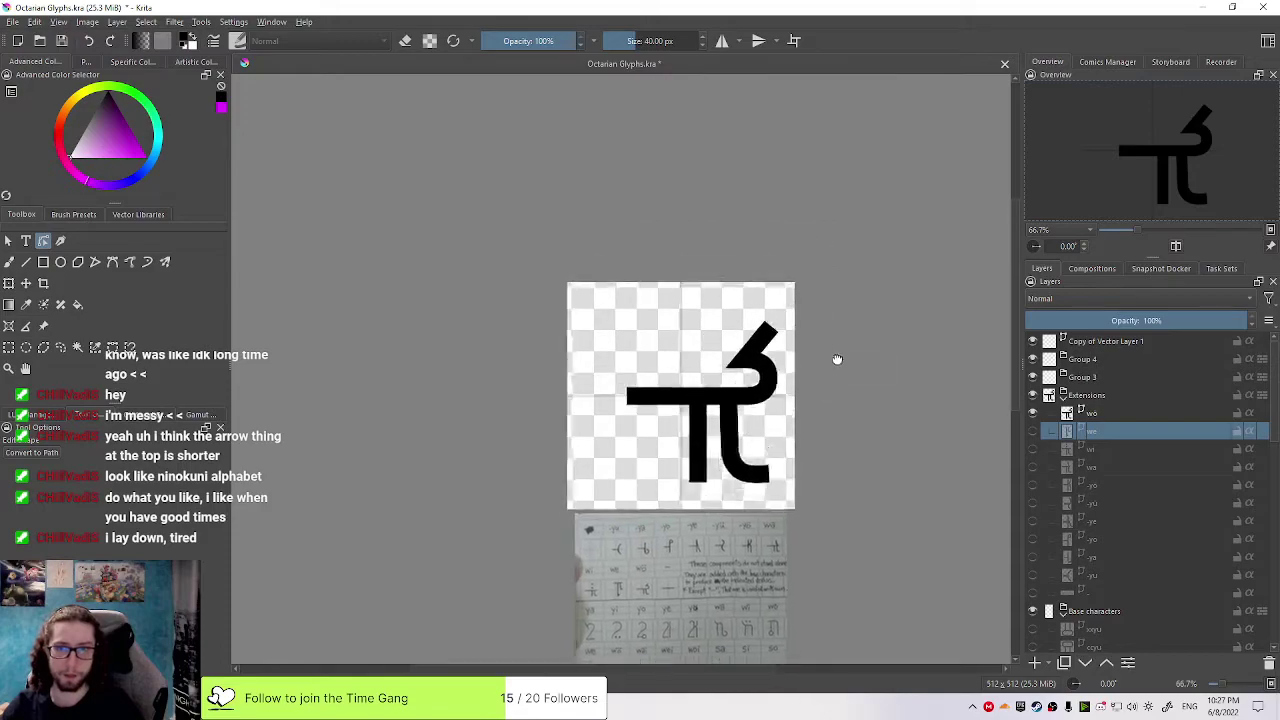
scroll(840, 418, up, 1)
drag(831, 523, 926, 393)
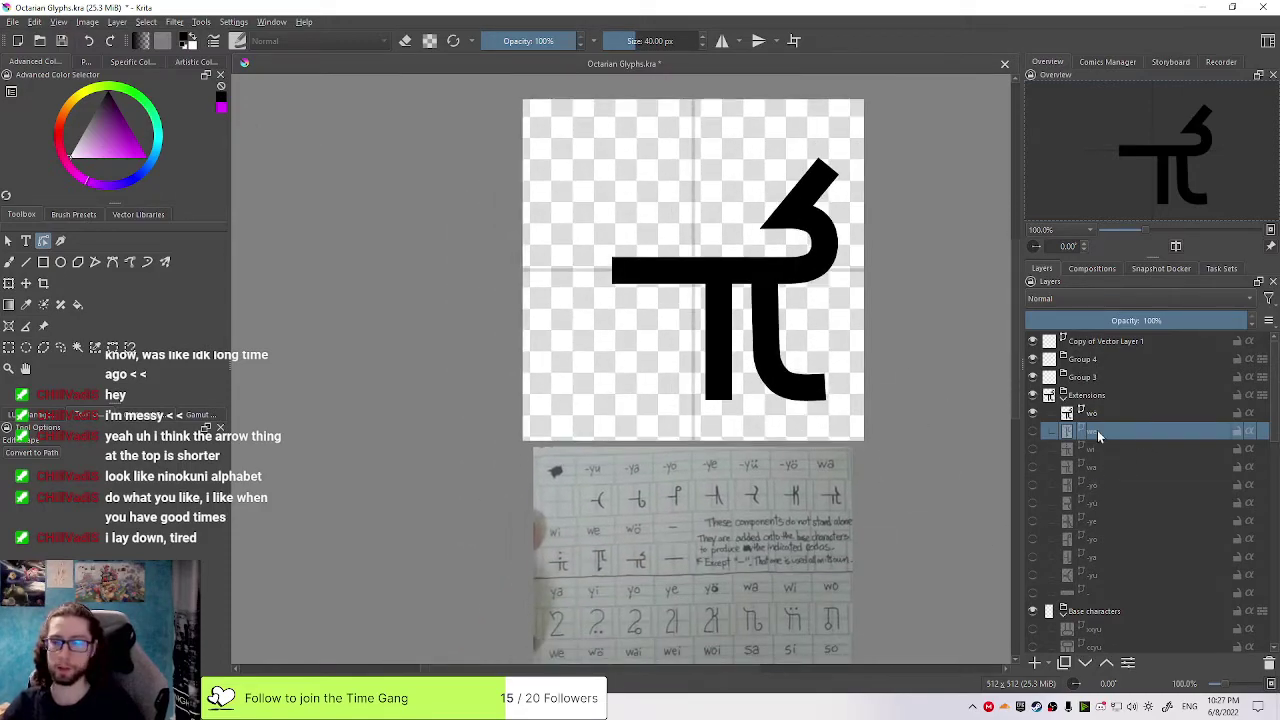
Show the Background layer to inspect wö's curve and diagonal on white, and hide the layer again
scroll(1146, 455, down, 8)
click(1032, 643)
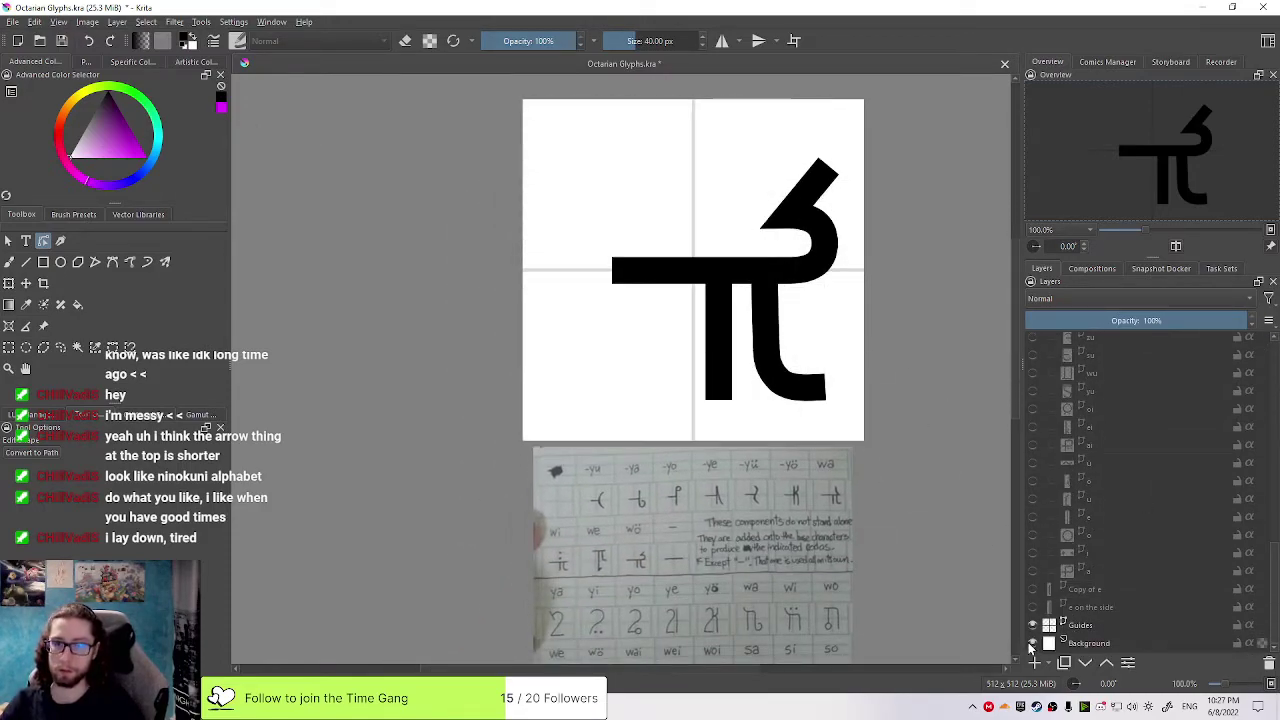
scroll(854, 264, up, 3)
drag(854, 264, 814, 443)
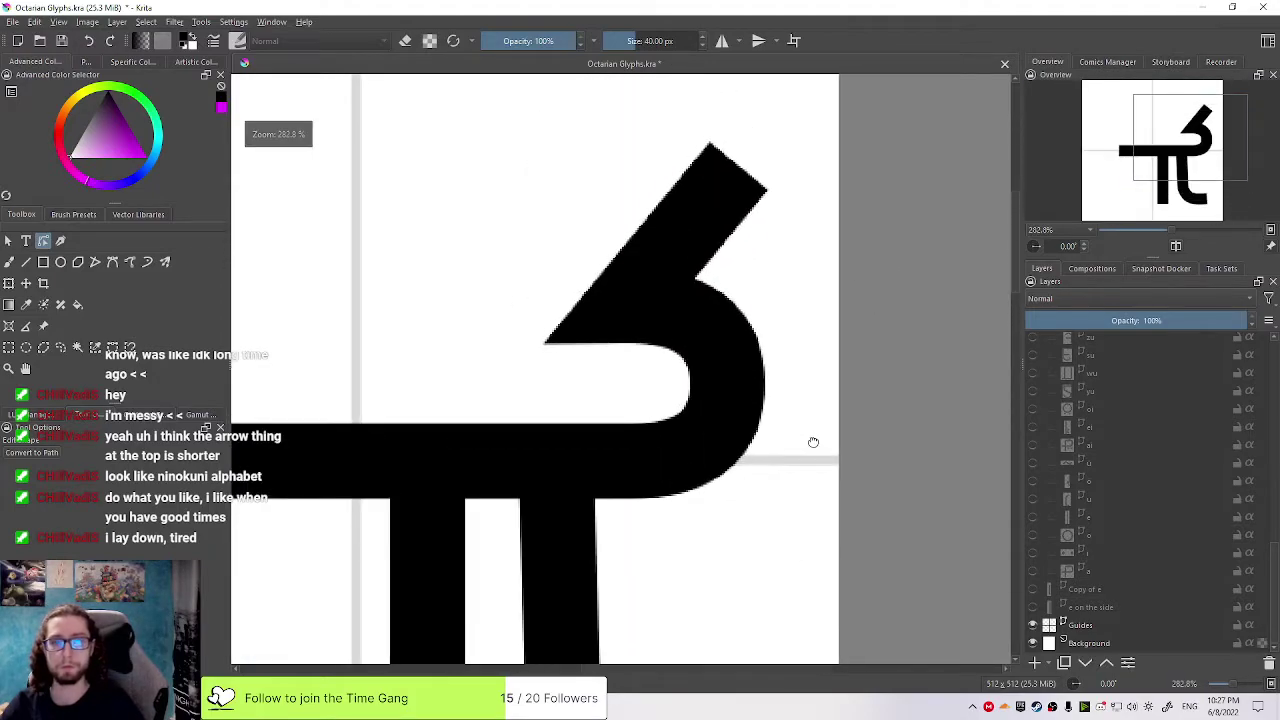
scroll(815, 444, down, 2)
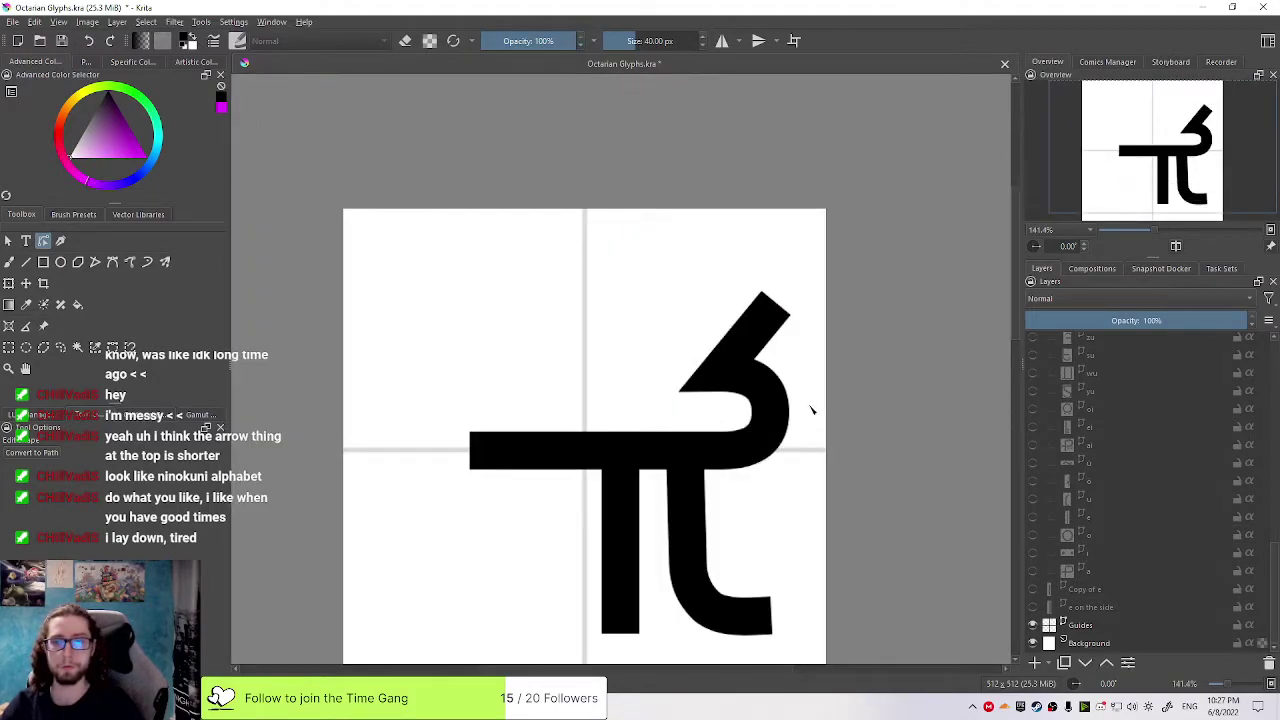
scroll(812, 409, down, 3)
click(1034, 643)
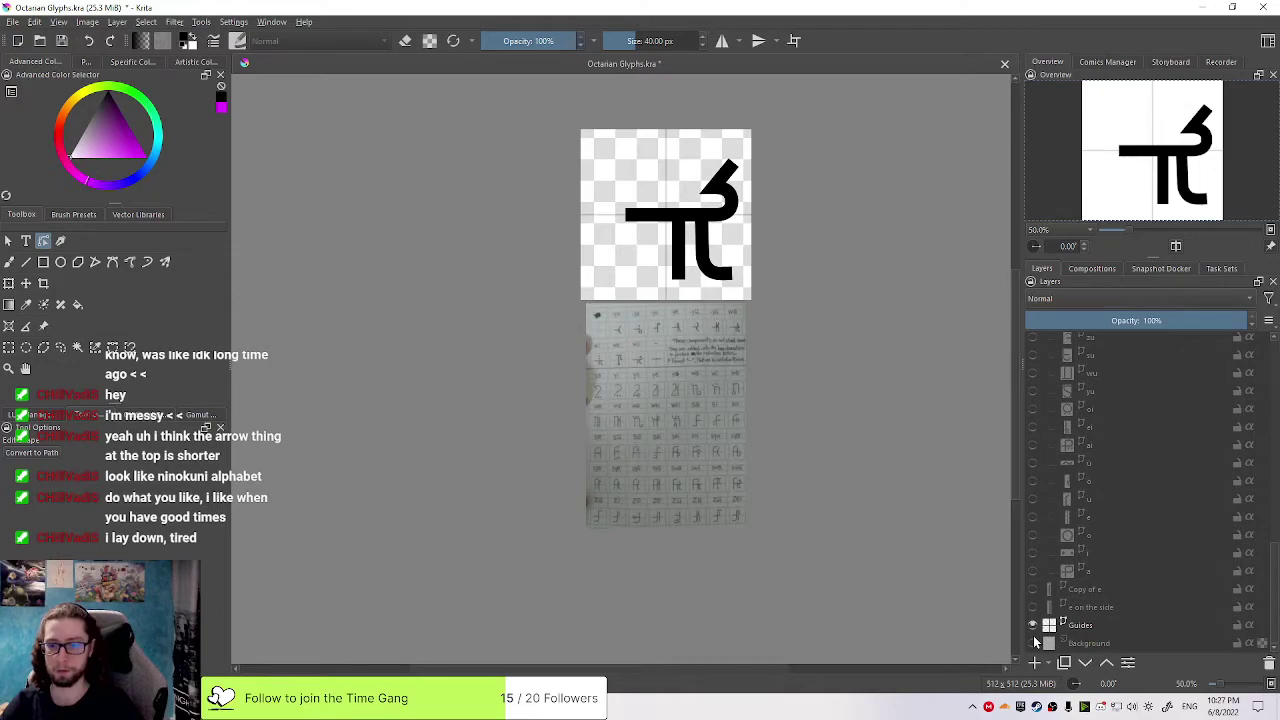
scroll(963, 320, up, 1)
drag(963, 320, 974, 462)
scroll(610, 340, down, 1)
scroll(851, 434, down, 1)
Hide the wö layer and collapse the Base characters group, keeping the Extensions group expanded
scroll(1145, 415, up, 10)
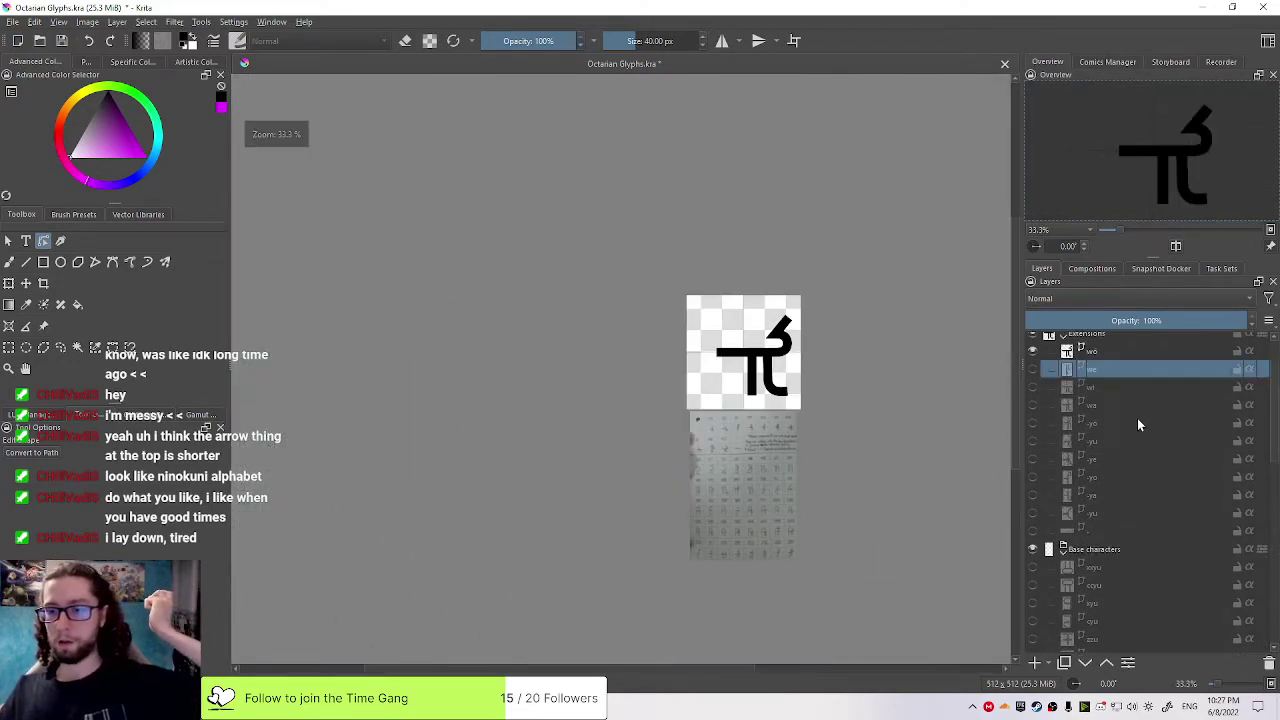
click(1142, 425)
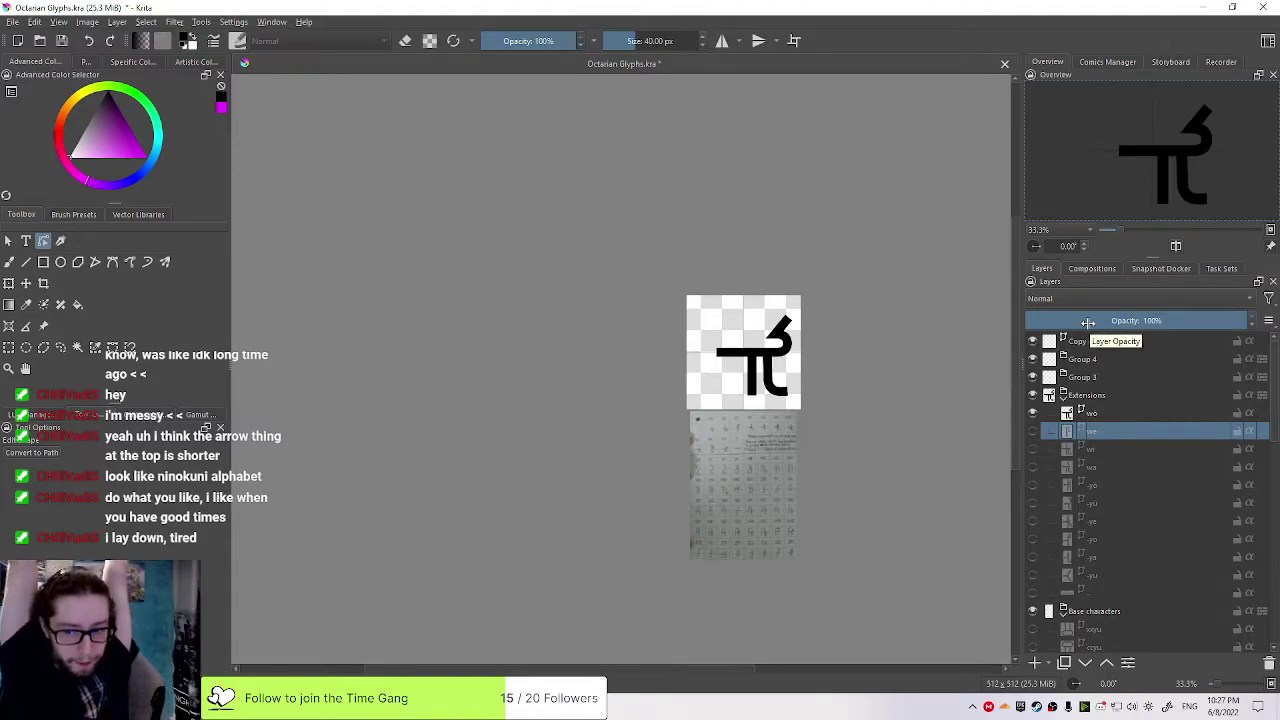
click(1033, 414)
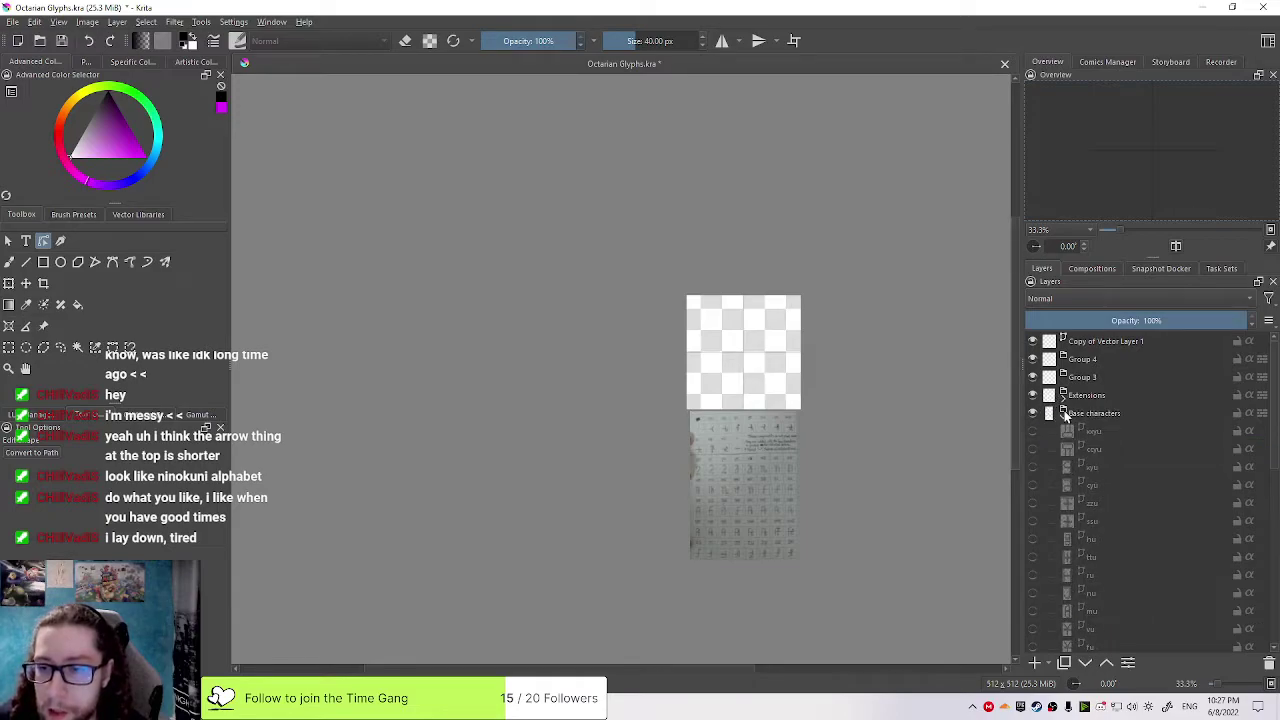
click(1064, 395)
click(1063, 415)
click(1063, 413)
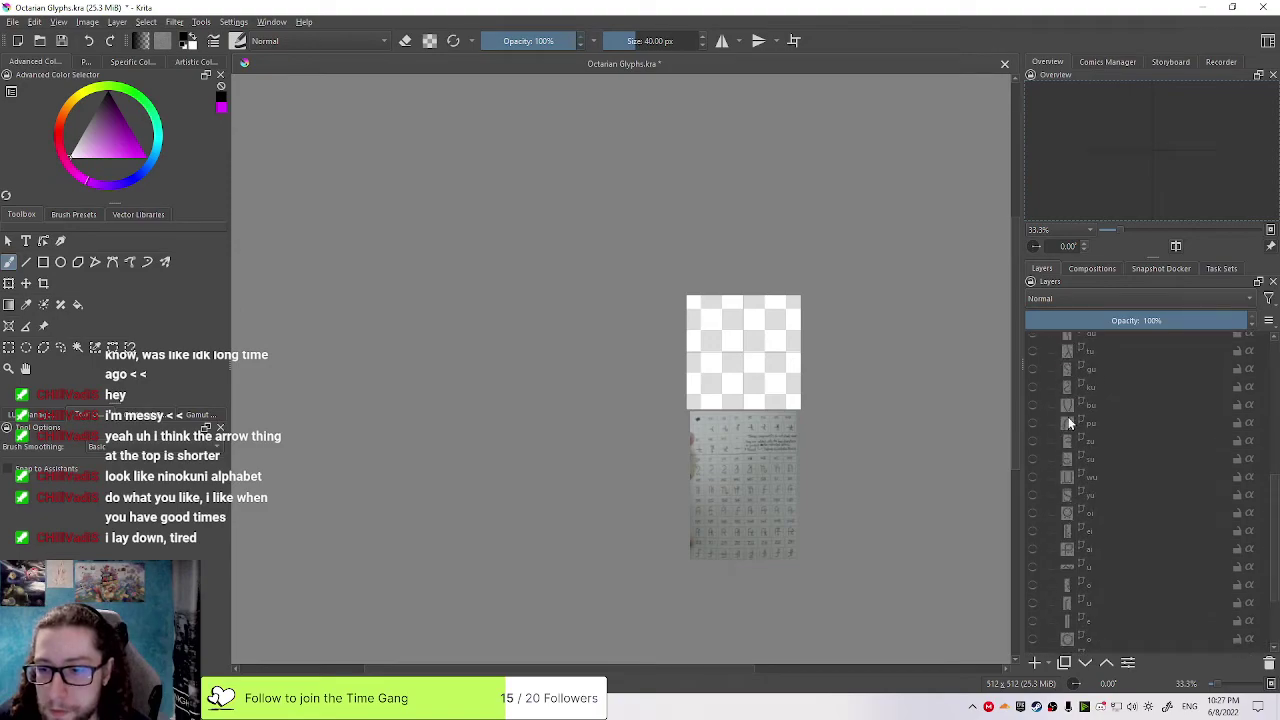
scroll(1068, 417, up, 5)
double_click(1070, 396)
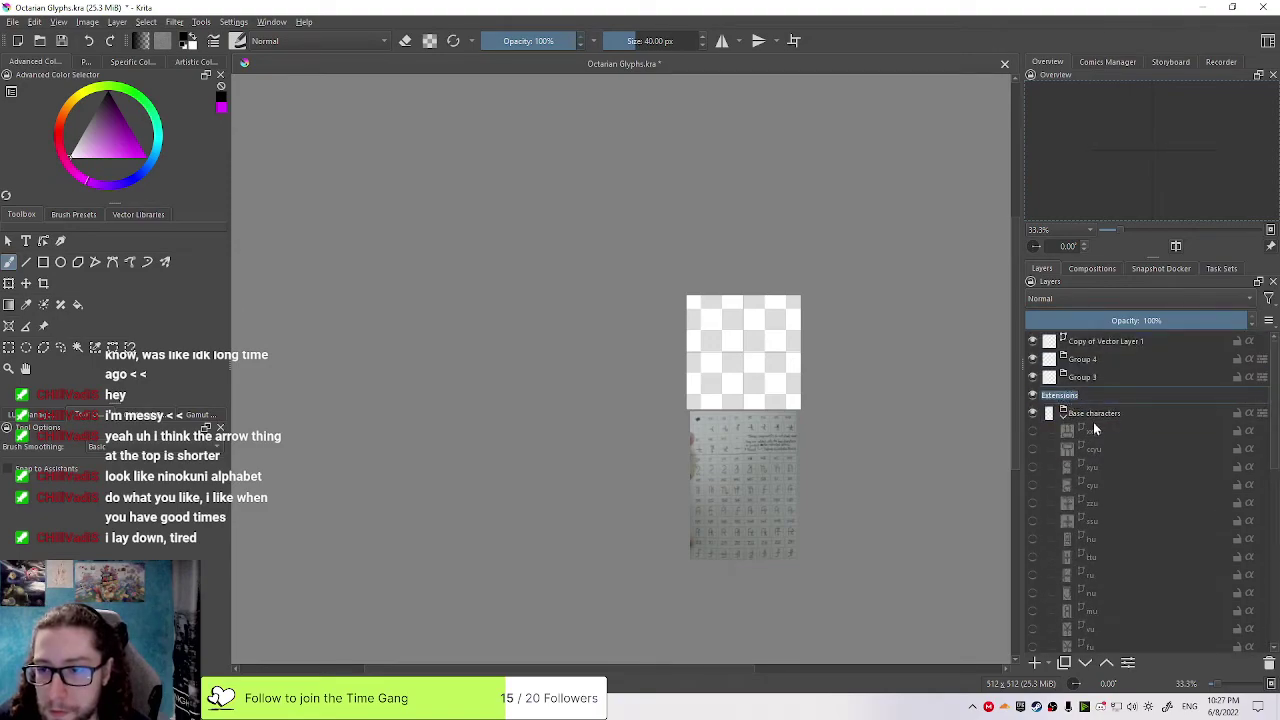
click(1093, 430)
click(1063, 395)
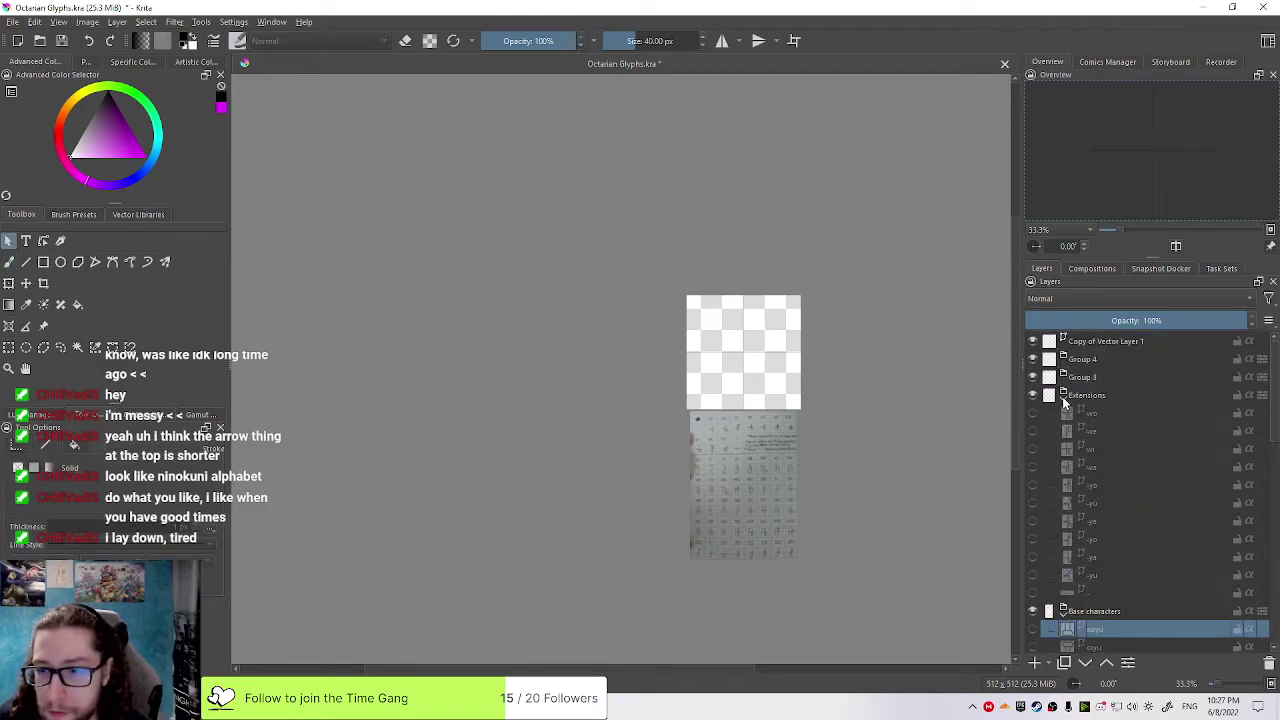
click(1063, 396)
click(1063, 396)
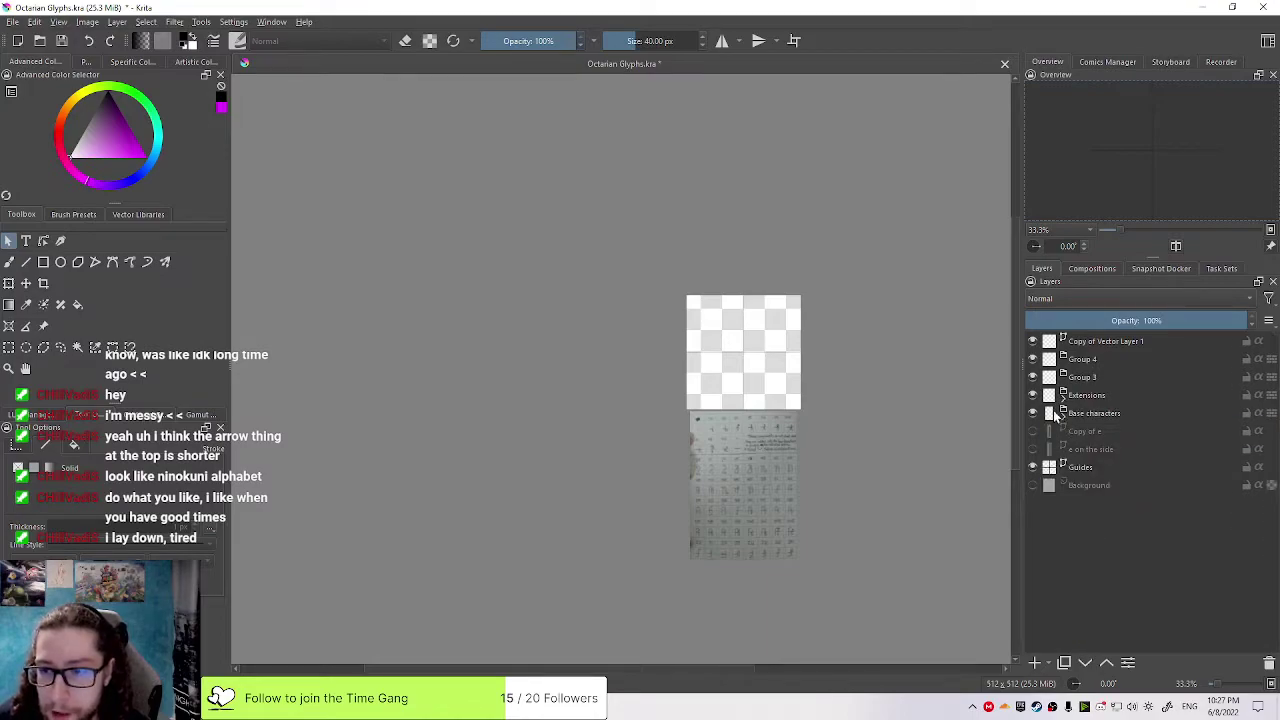
Make all glyph layers in the Extensions group visible, from the plain dash up to wö
scroll(1059, 402, down, 1)
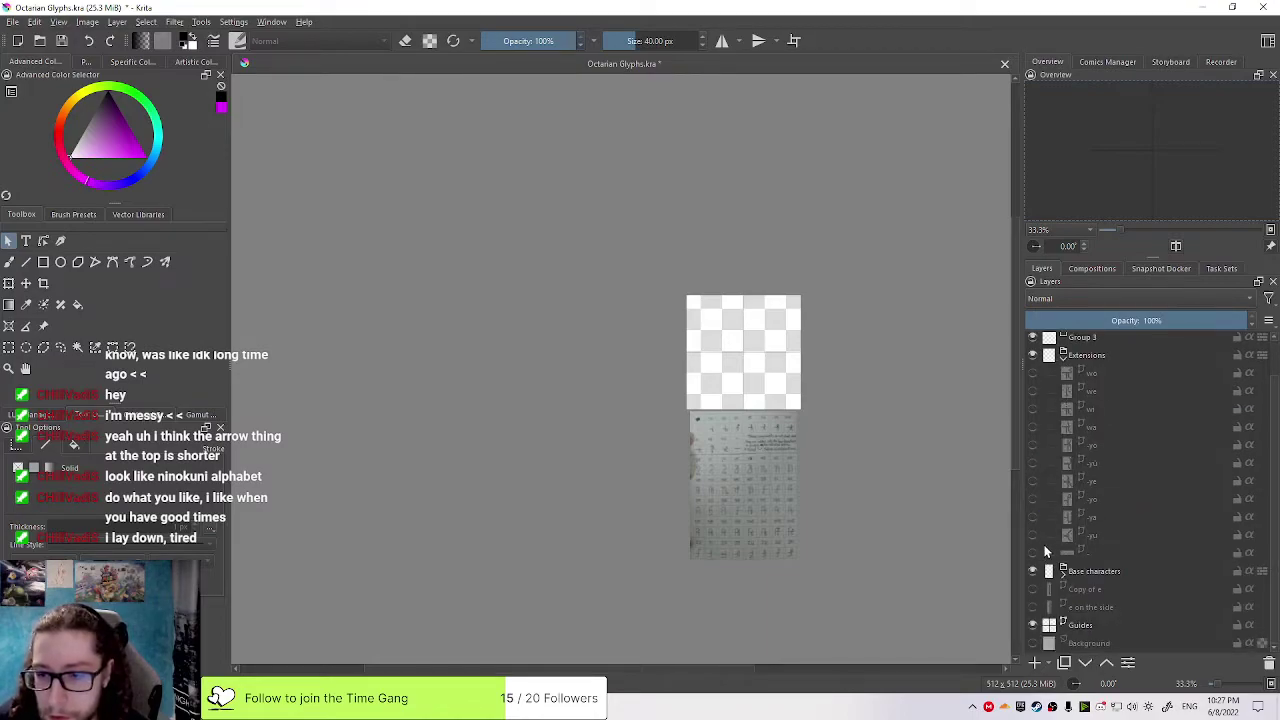
click(1089, 552)
shift+click(1100, 379)
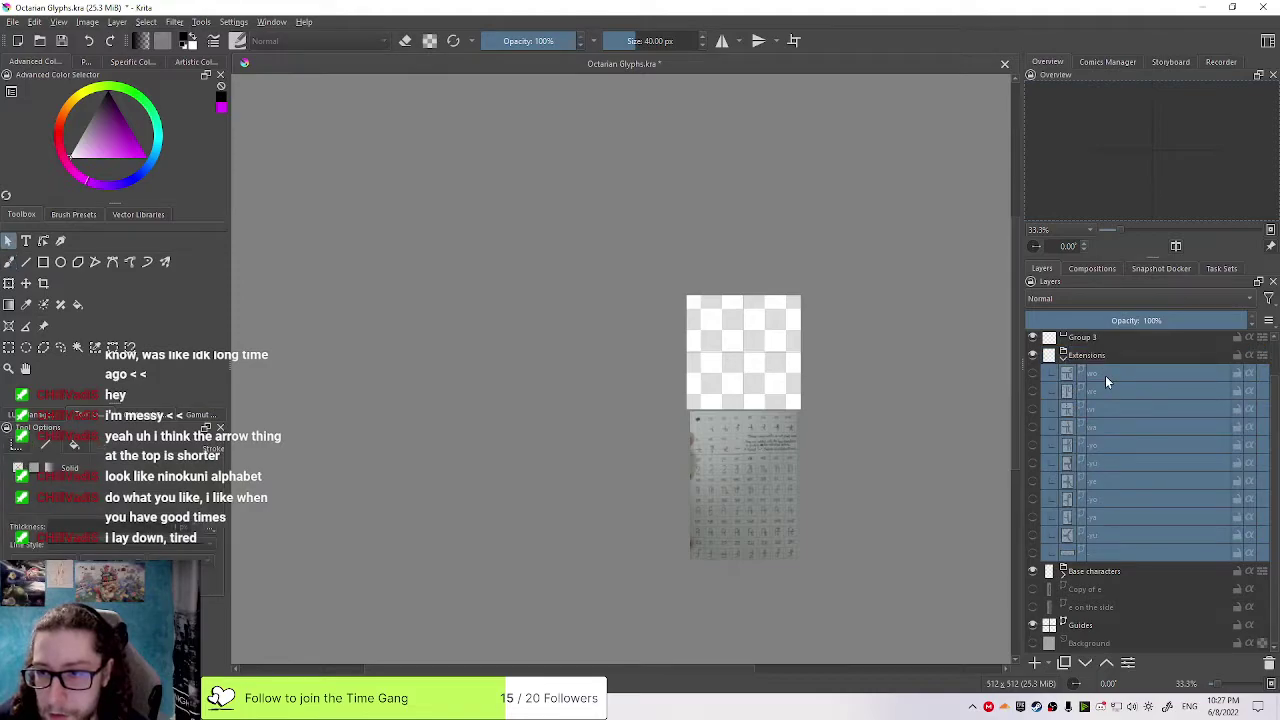
right_click(1105, 378)
mouse_move(1175, 540)
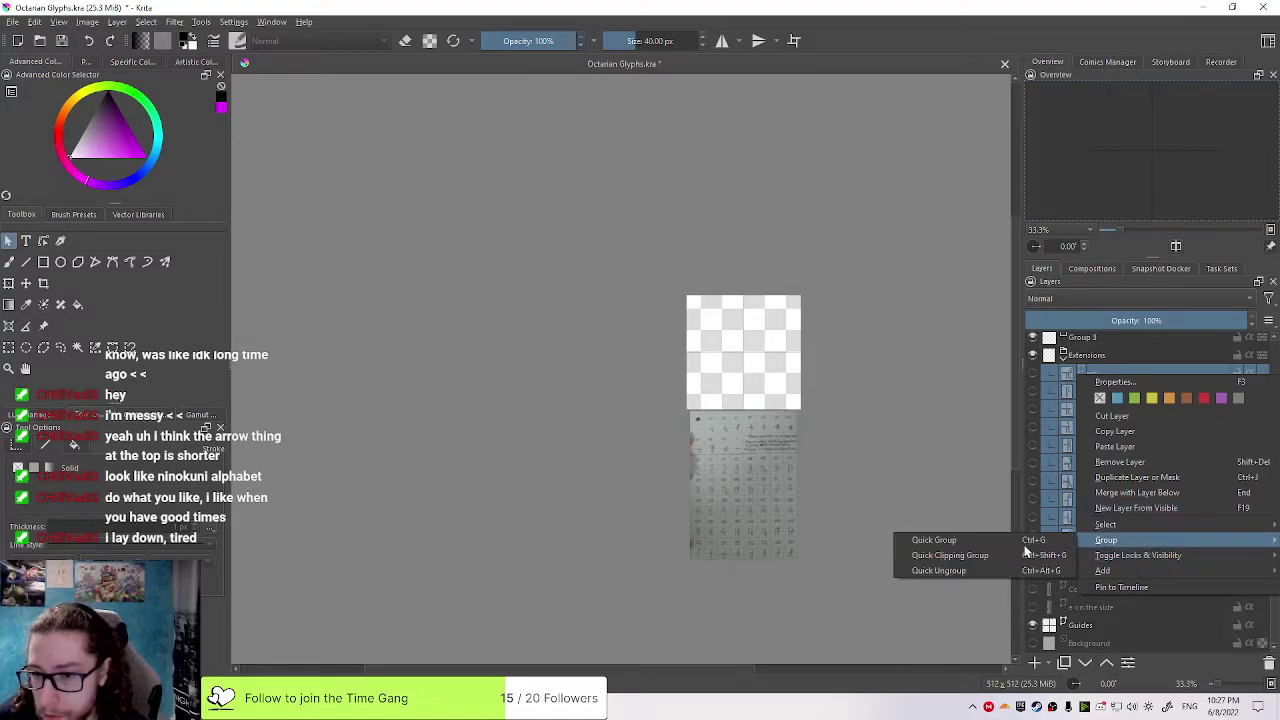
click(1061, 553)
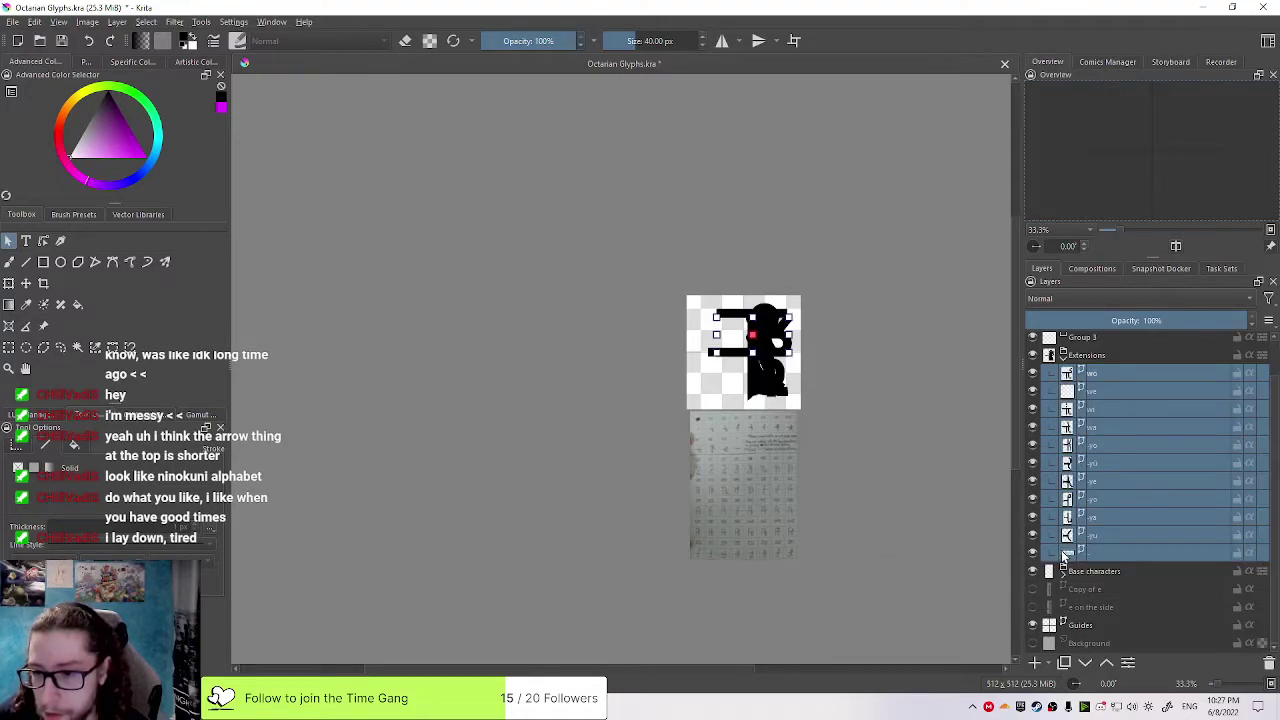
key(1)
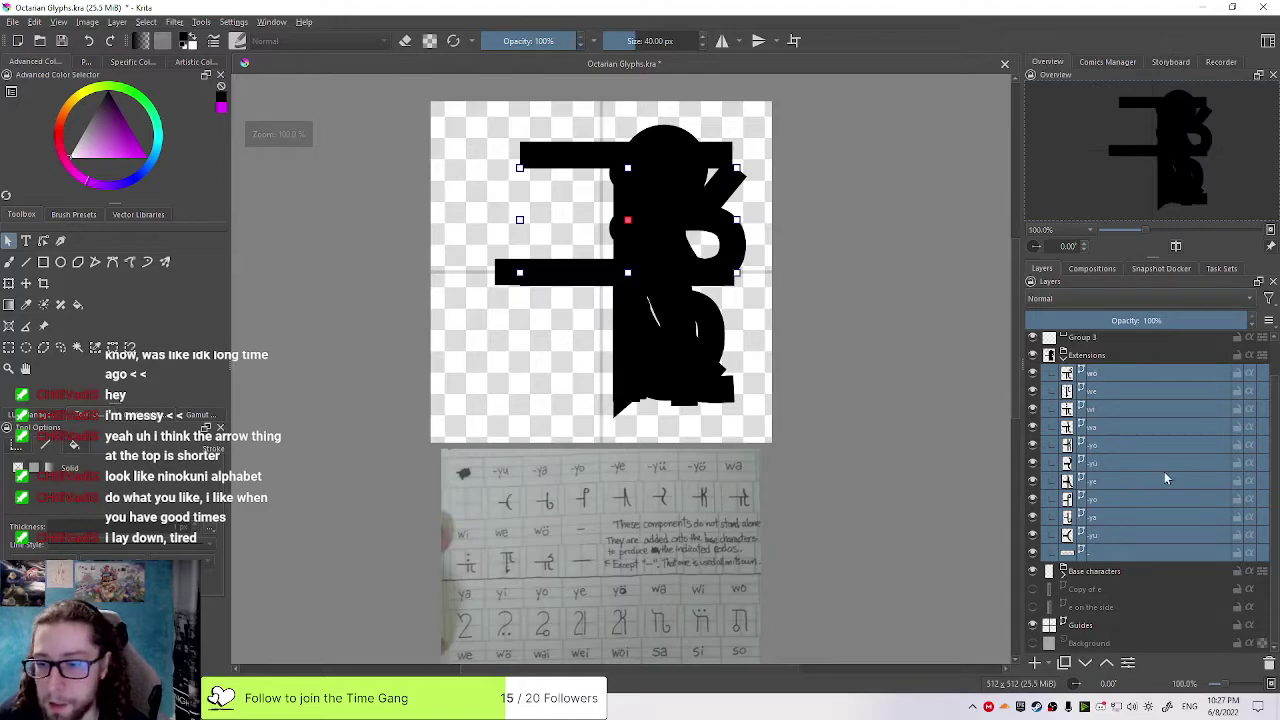
Hide the Guides layer and the Base characters group
click(1032, 625)
click(1034, 571)
scroll(1057, 568, up, 2)
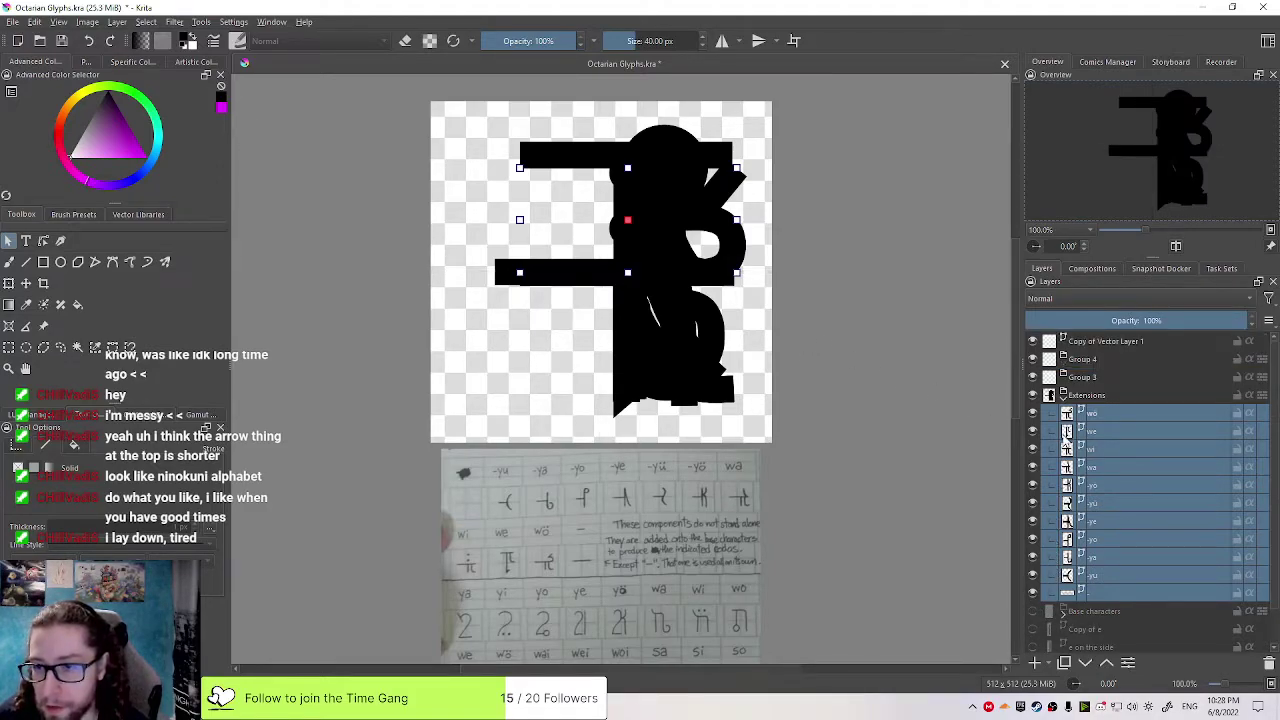
Hide Group 3 and Group 4, and delete the Copy of Vector Layer 1 layer
click(1085, 376)
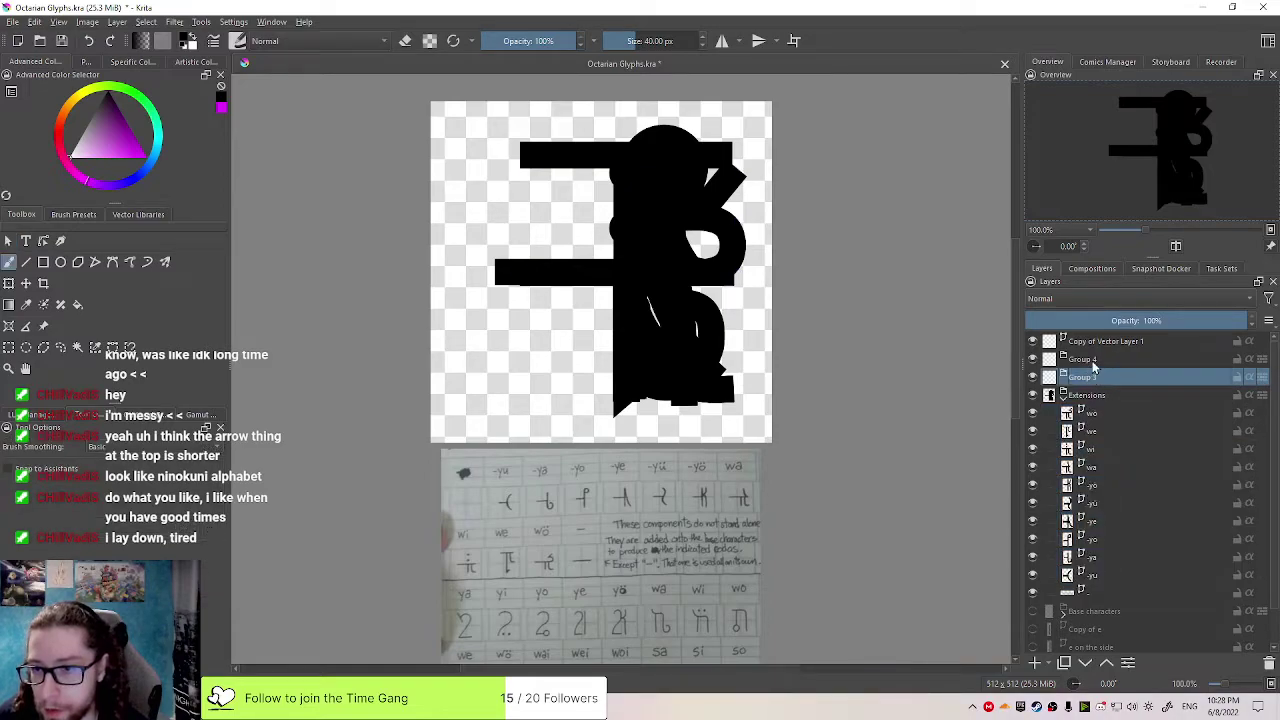
shift+click(1090, 361)
click(1033, 380)
click(1033, 359)
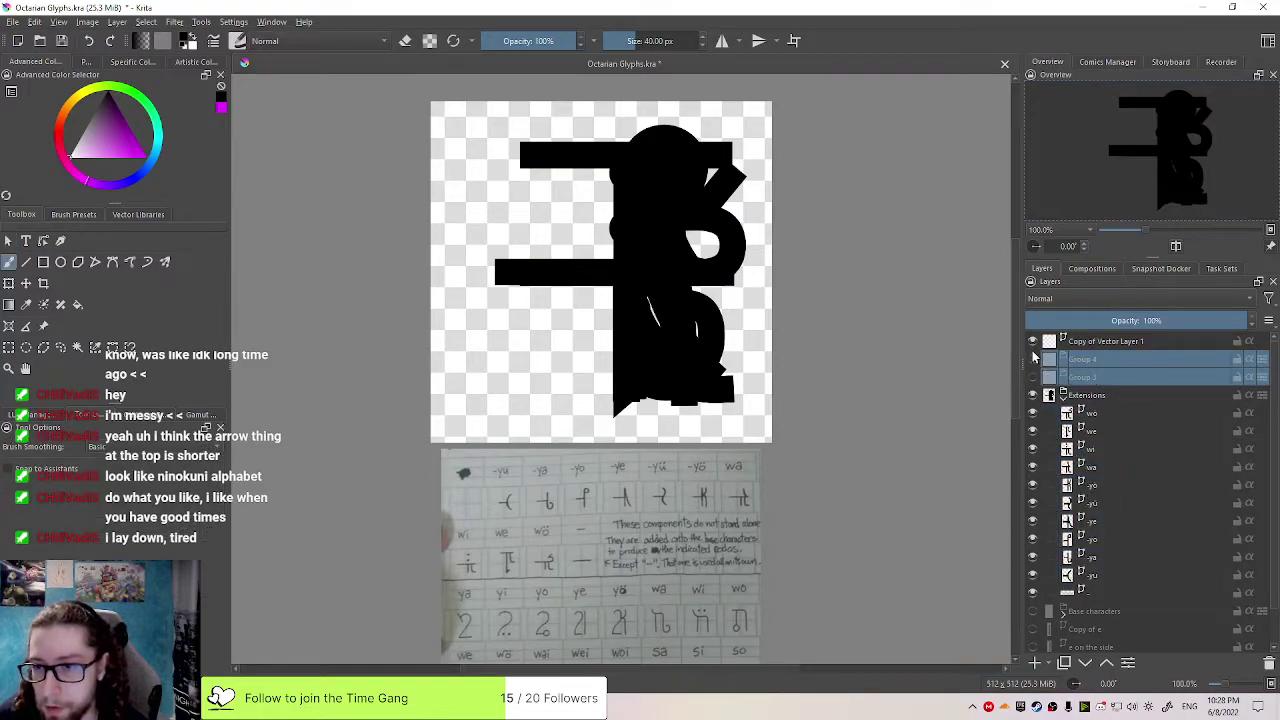
click(1033, 338)
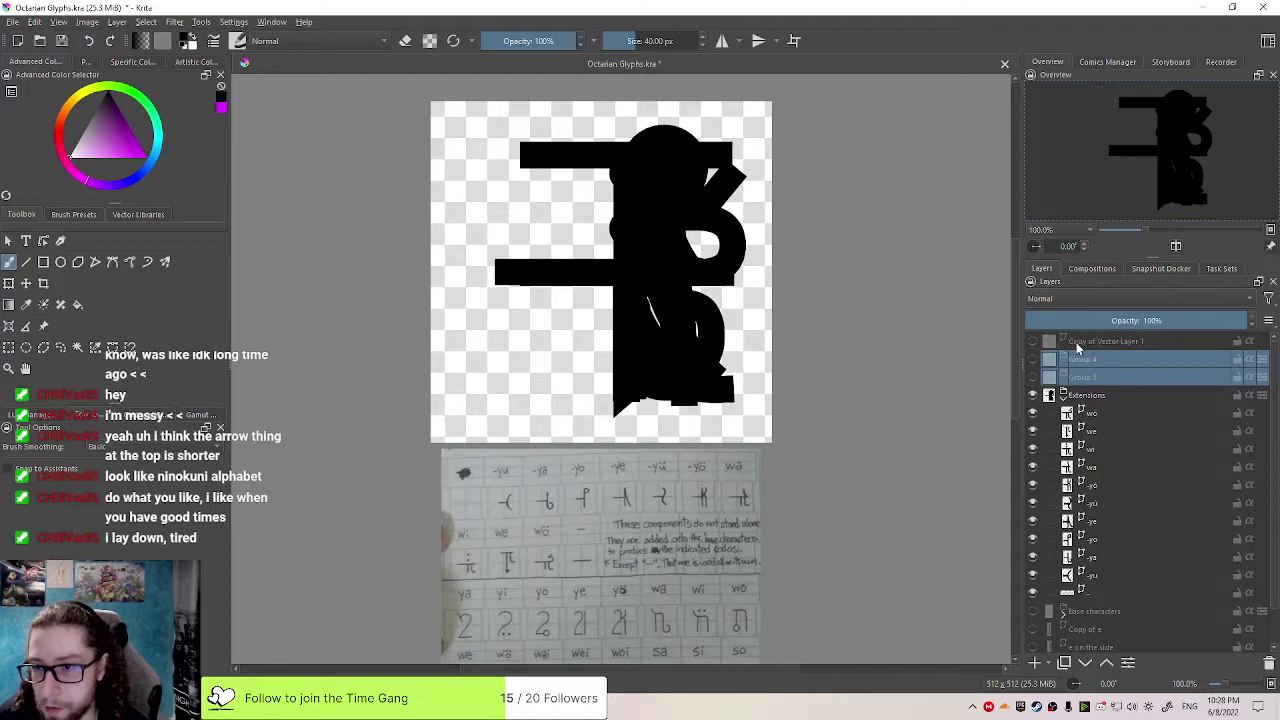
click(1076, 343)
key(shift+Delete)
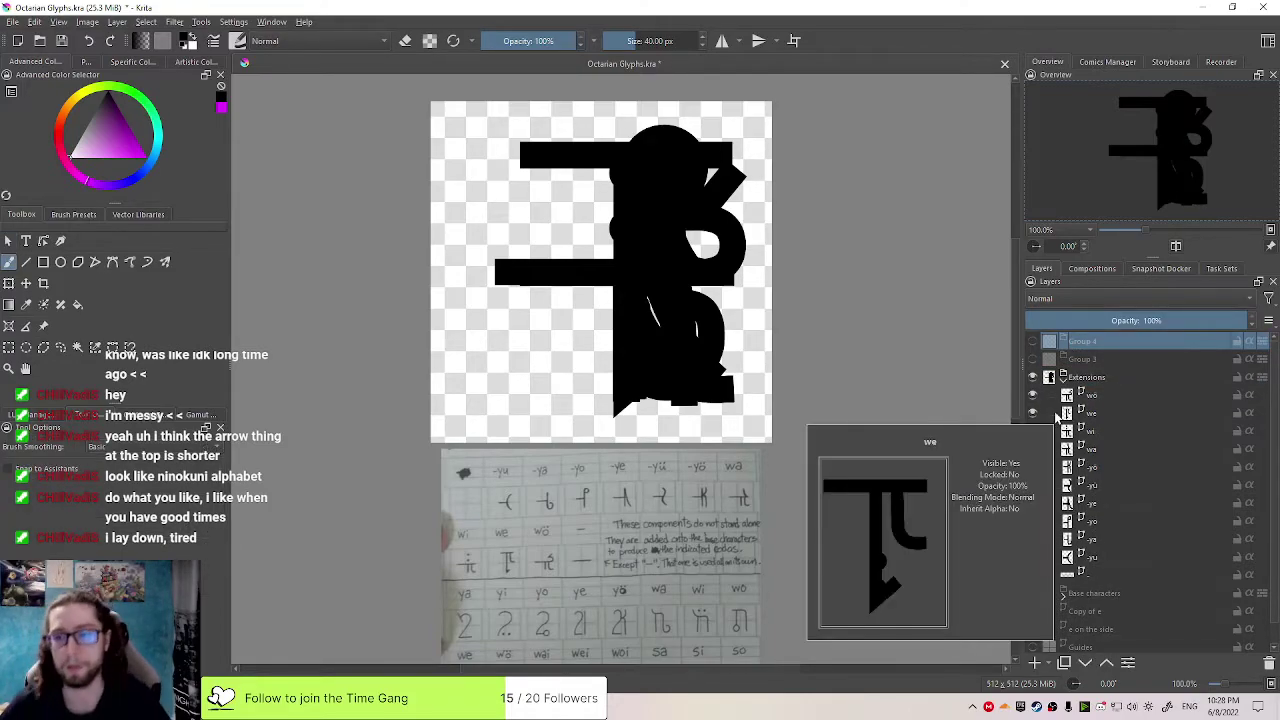
Group the Copy of e, e on the side, Guides and Background layers and name the group Helpers
scroll(1190, 486, down, 1)
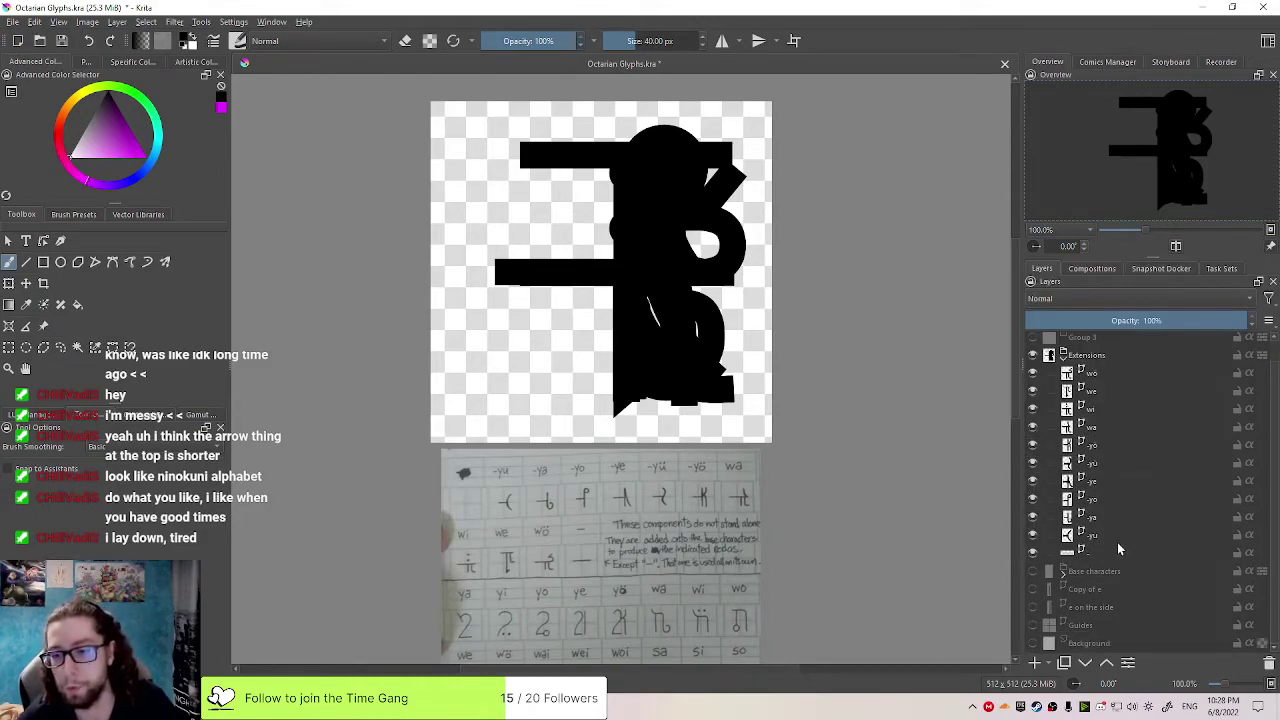
click(1083, 590)
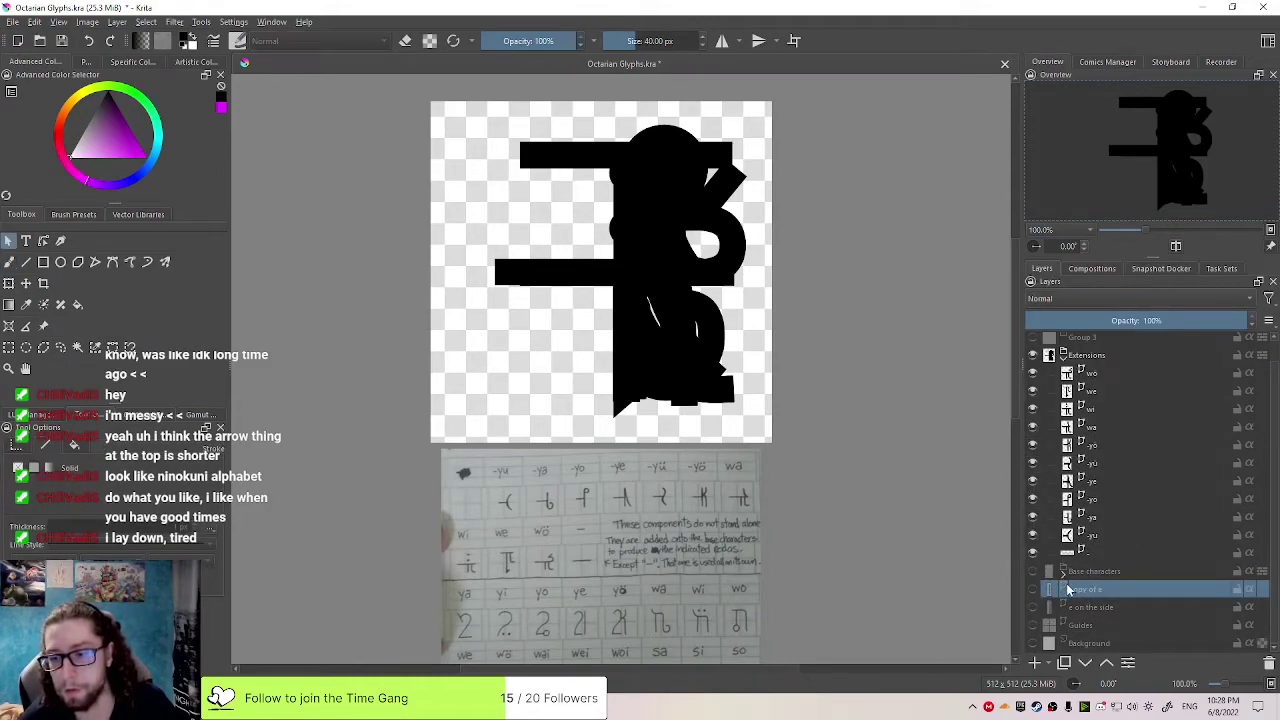
shift+click(1097, 643)
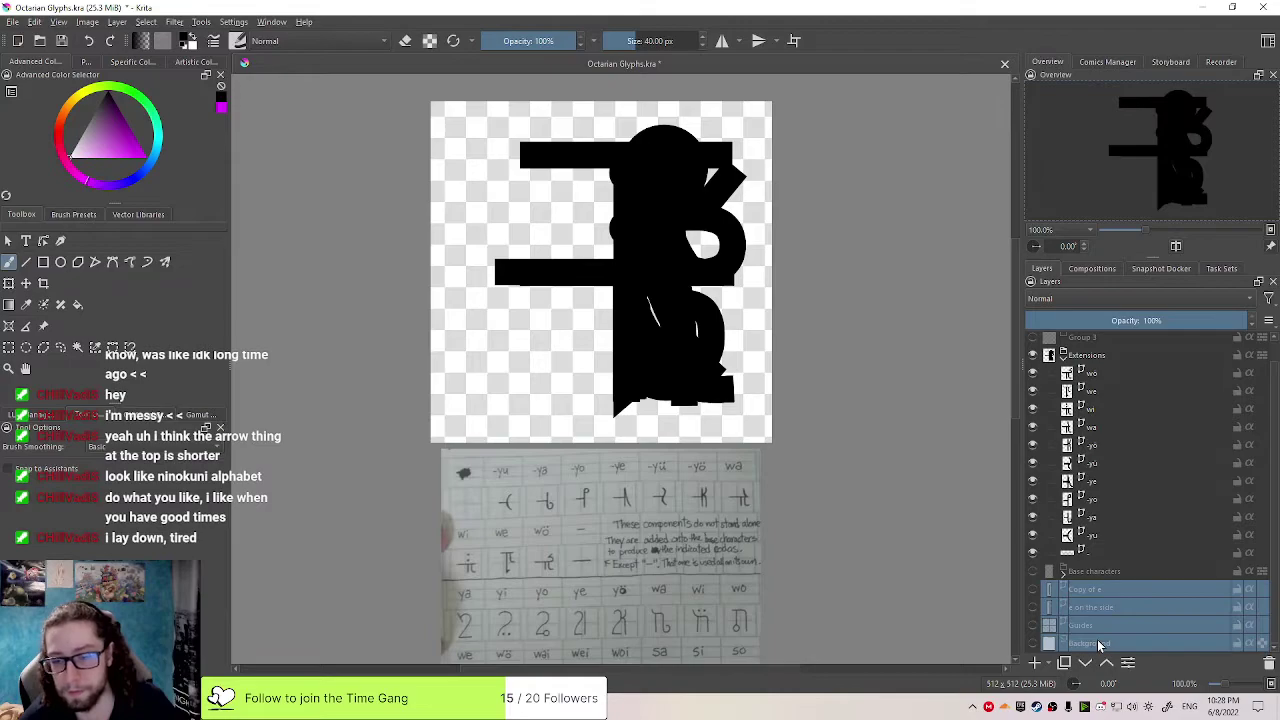
key(ctrl+g)
double_click(1088, 575)
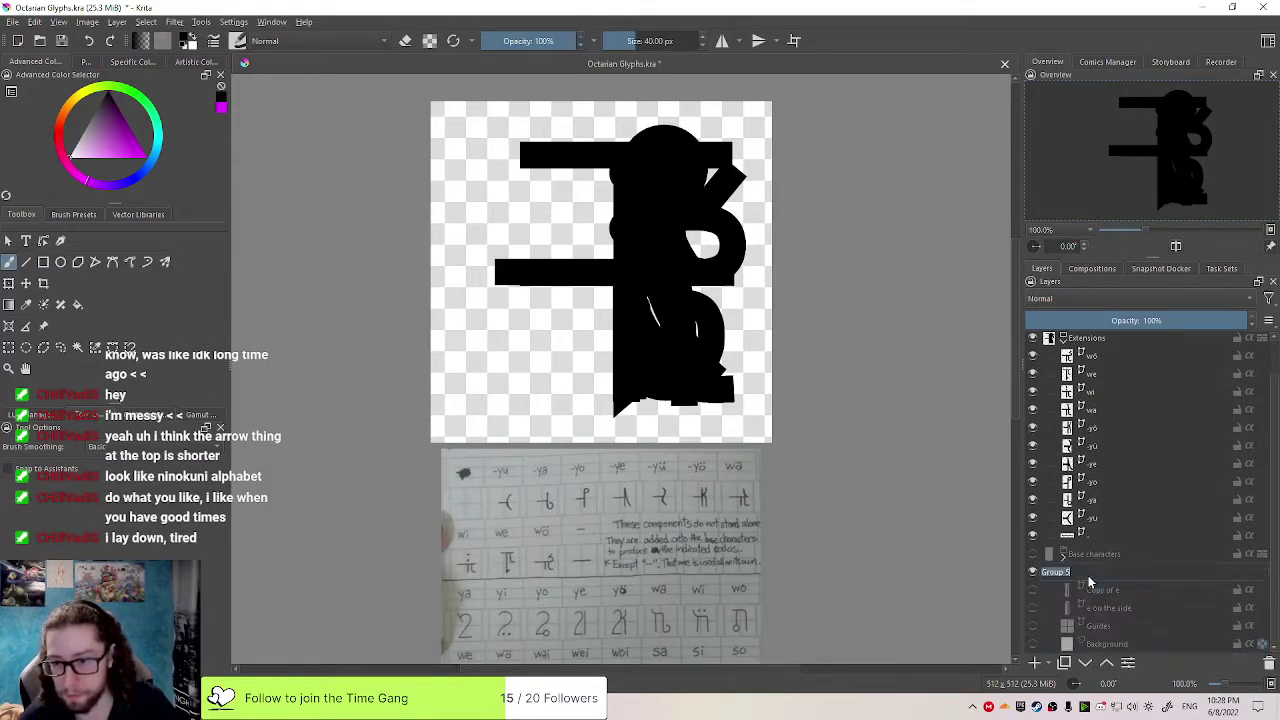
text(Helpers)
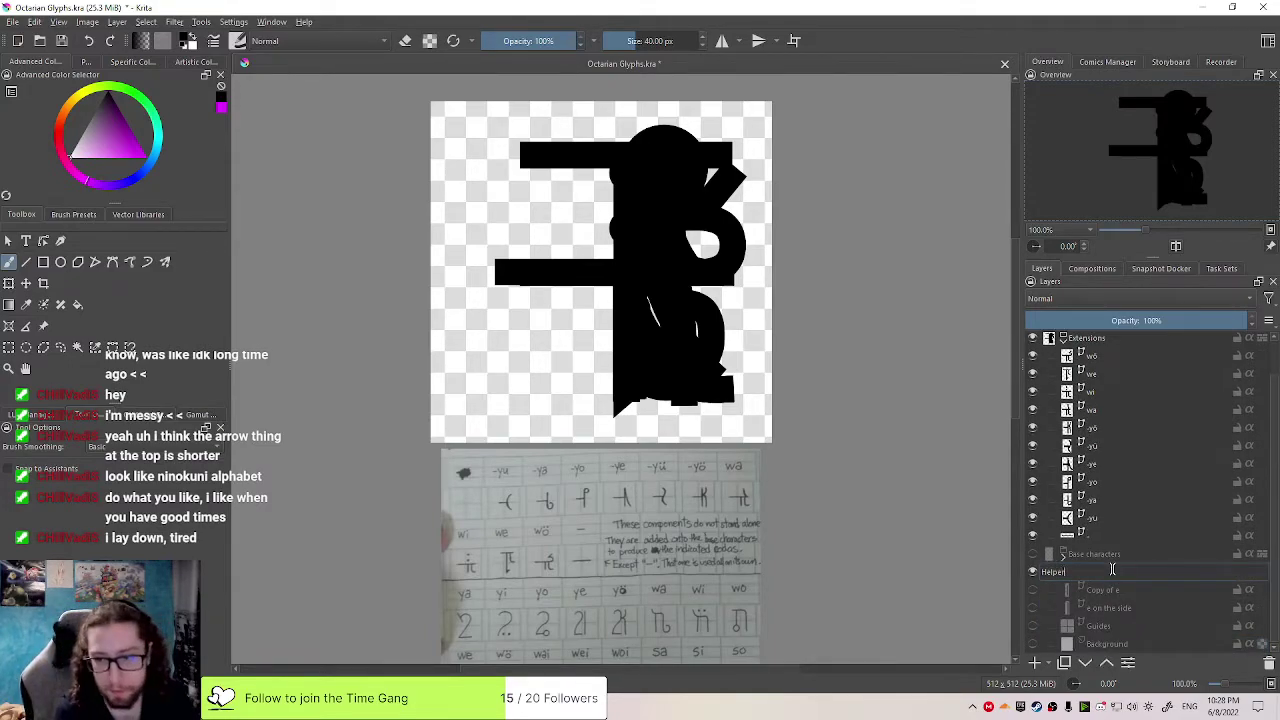
key(Return)
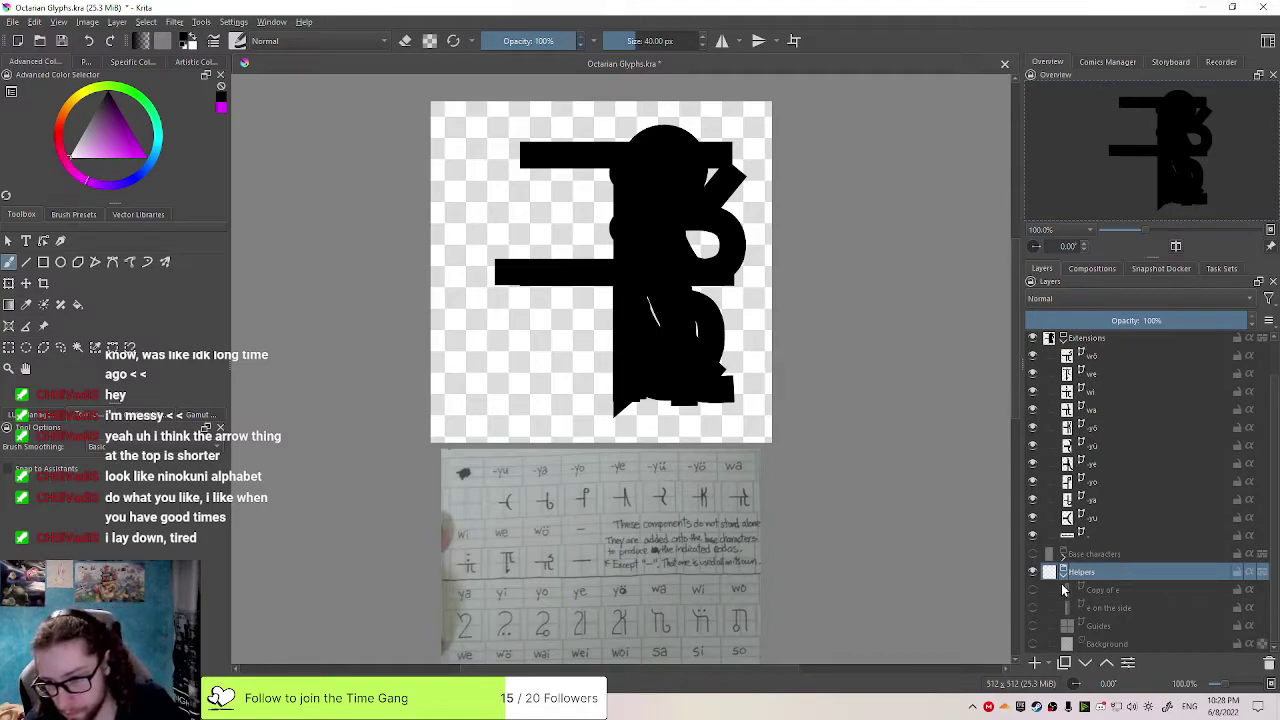
Collapse and hide the Helpers group, and collapse the Extensions group
click(1063, 573)
click(1032, 611)
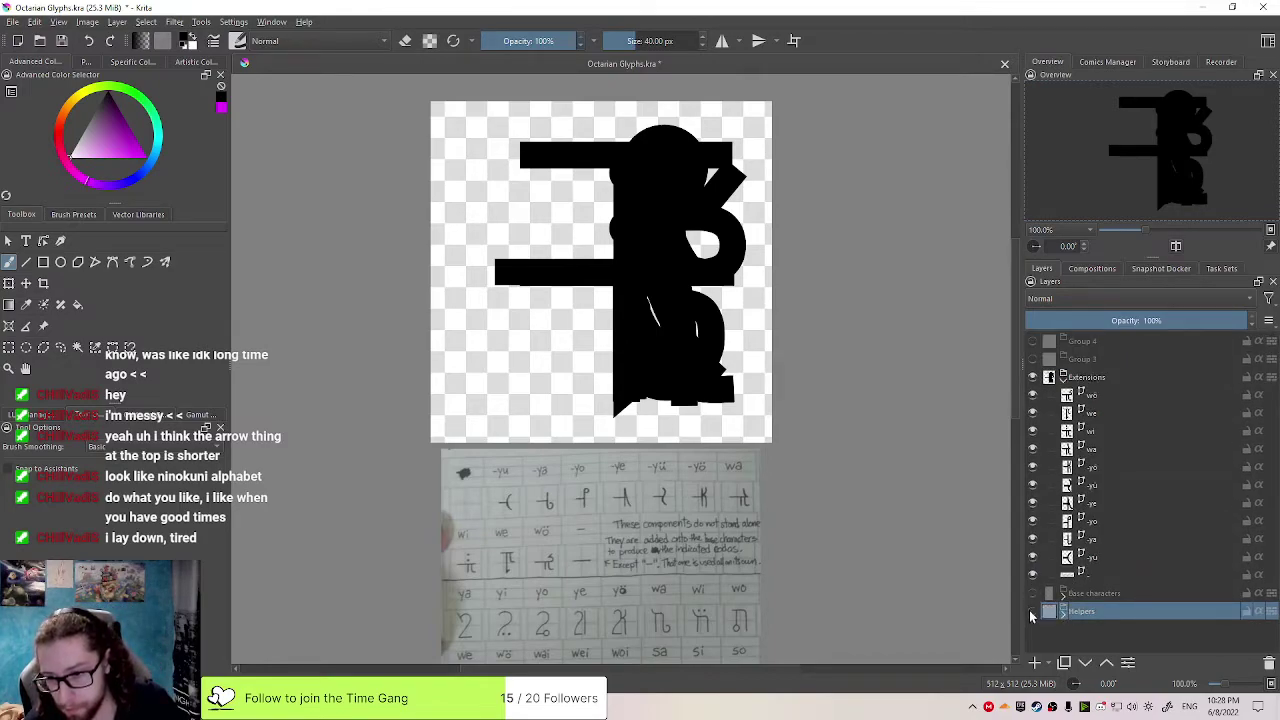
click(1056, 379)
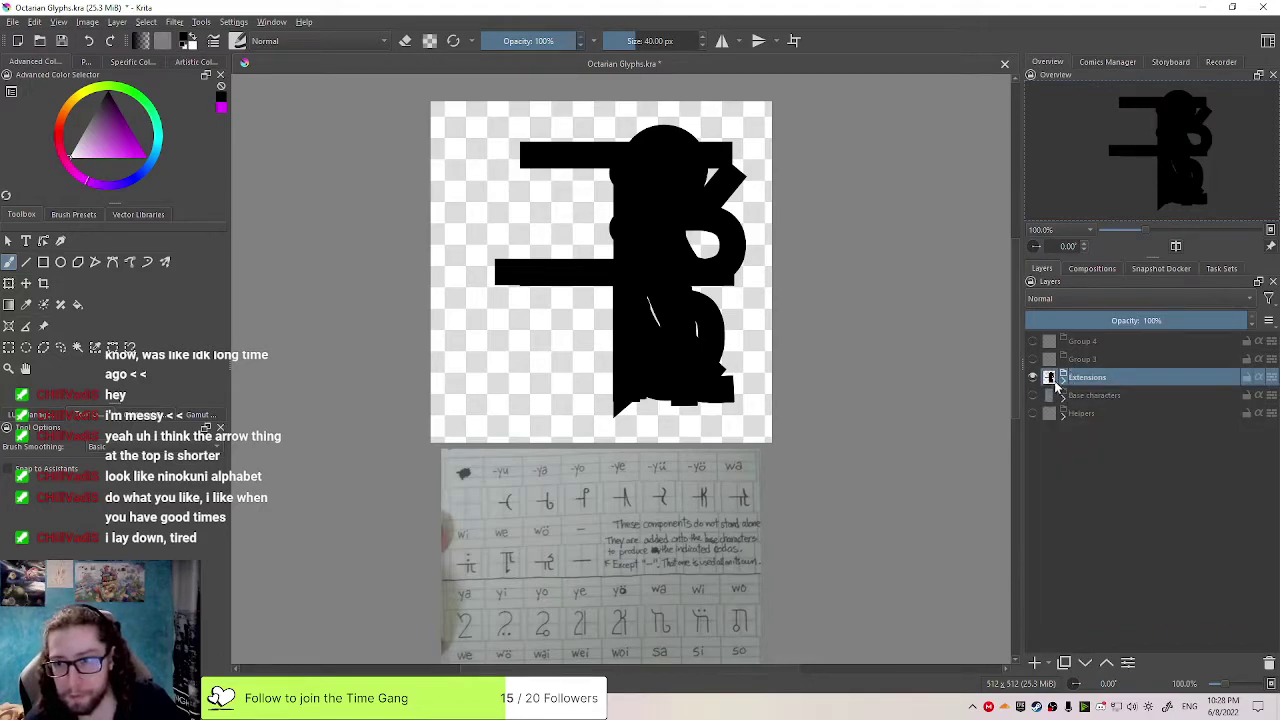
Start the Export Layers script for the Octarian Glyphs document and set the image format to PNG
click(201, 22)
mouse_move(218, 38)
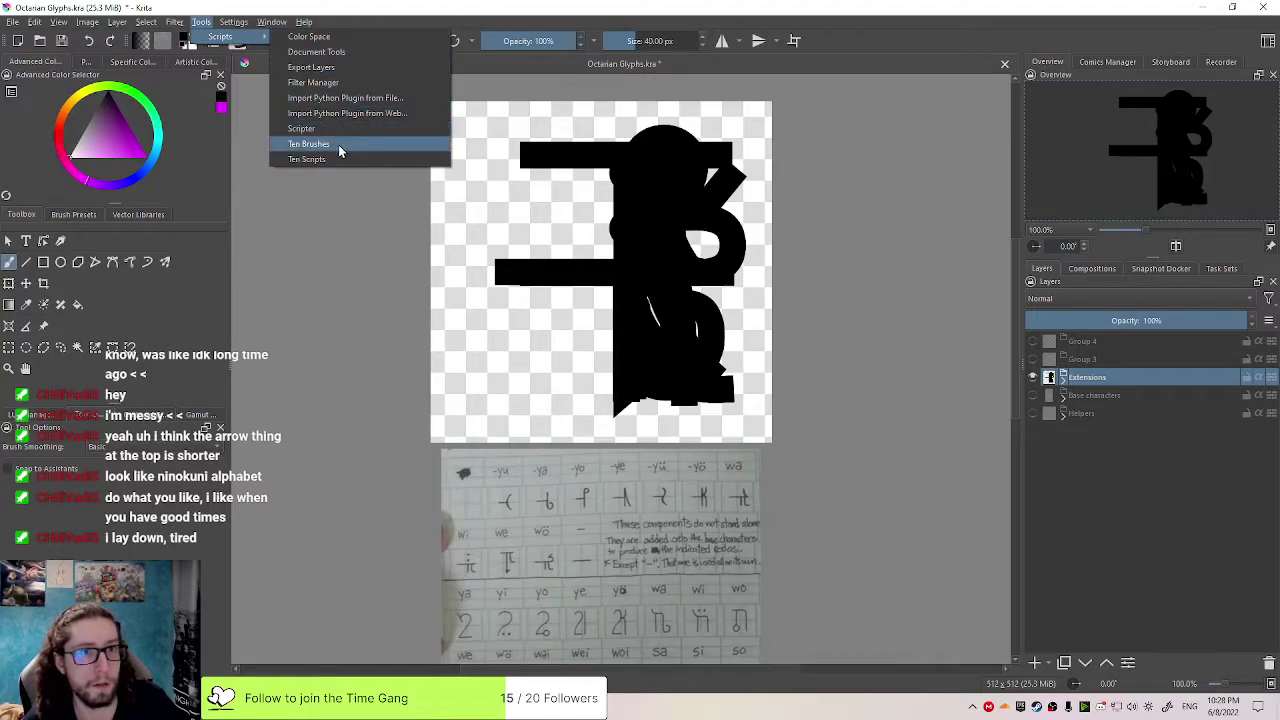
click(341, 69)
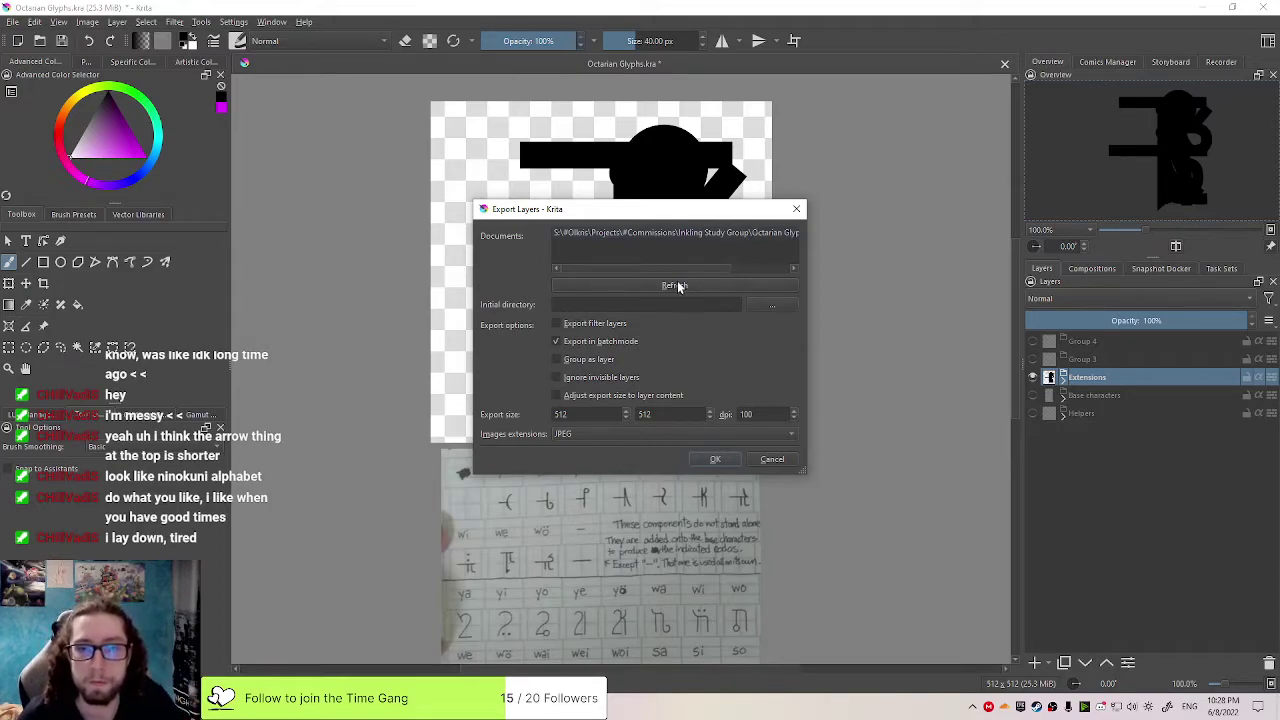
drag(693, 269, 753, 269)
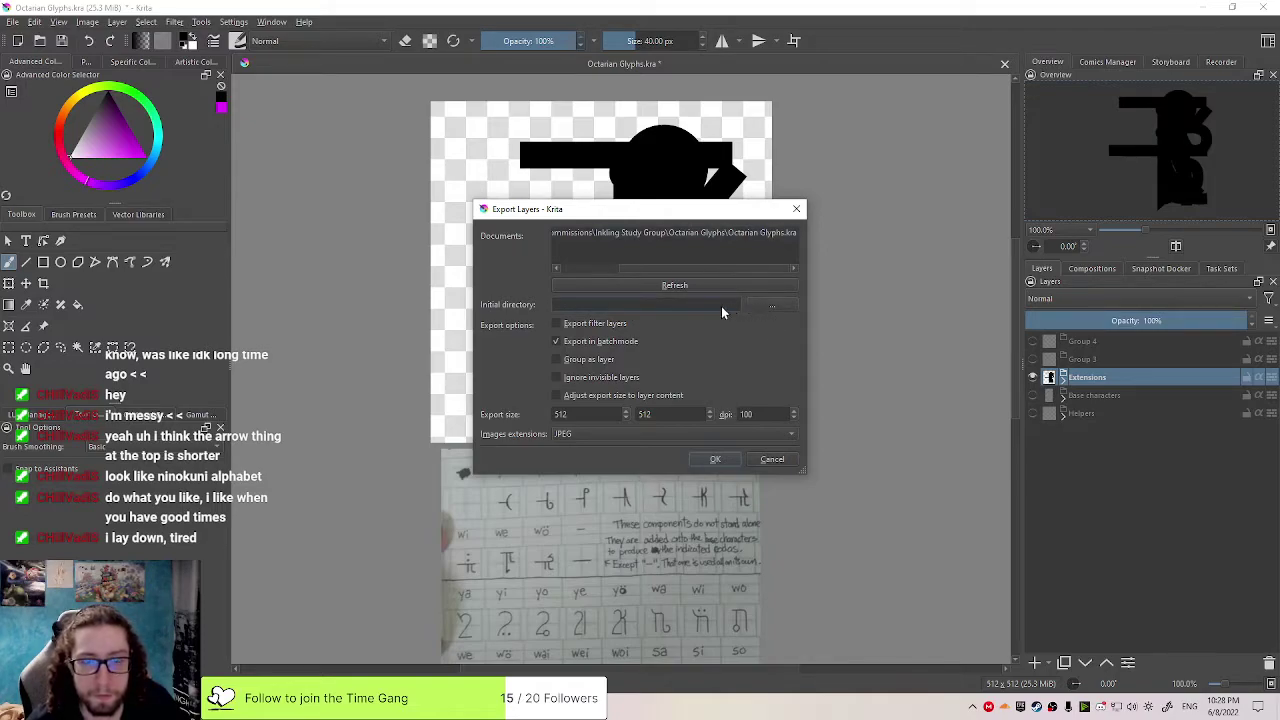
click(594, 436)
click(593, 447)
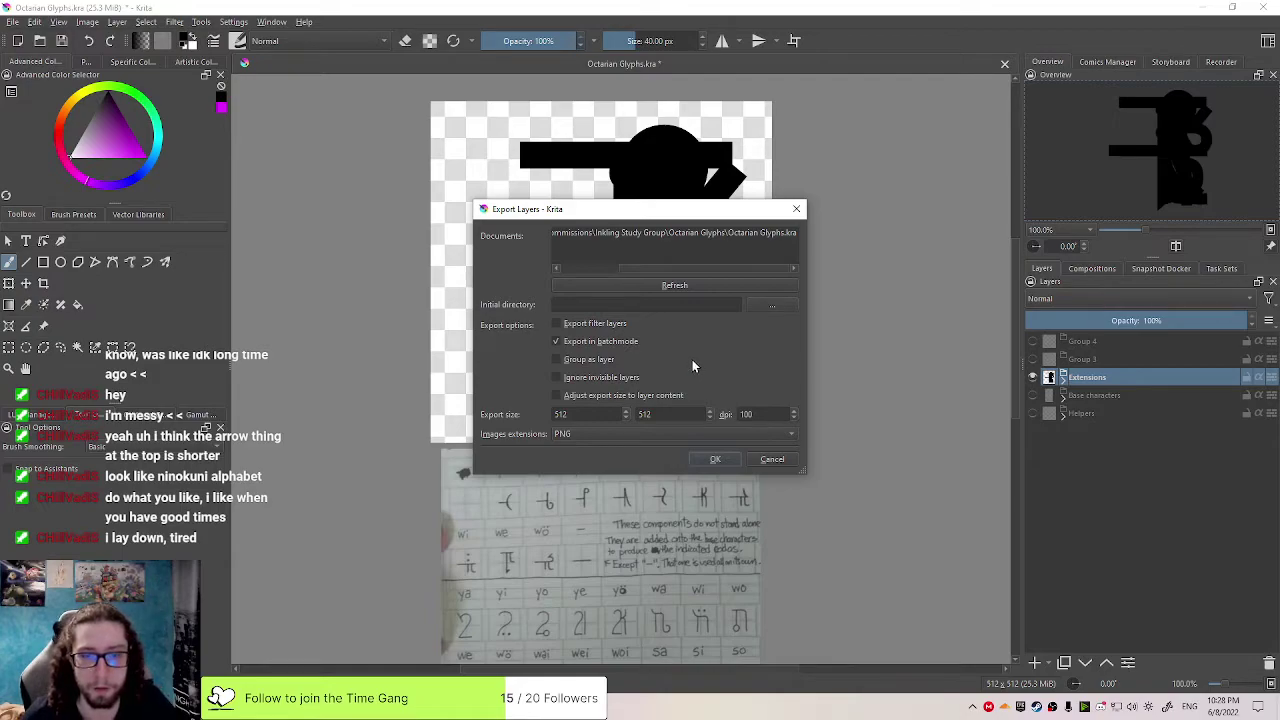
Examine the previously exported images in the Octarian Glyphs - Base Characters folder under Exports, and return to the export options
click(201, 706)
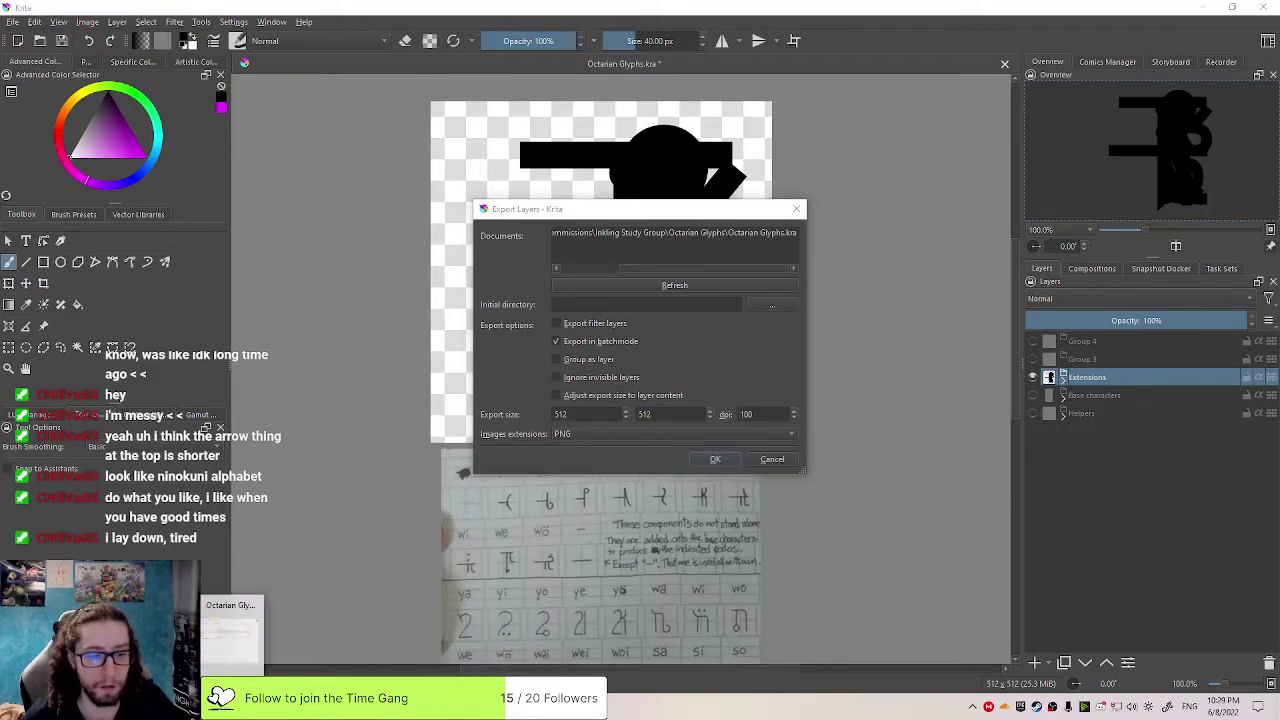
click(272, 655)
double_click(366, 351)
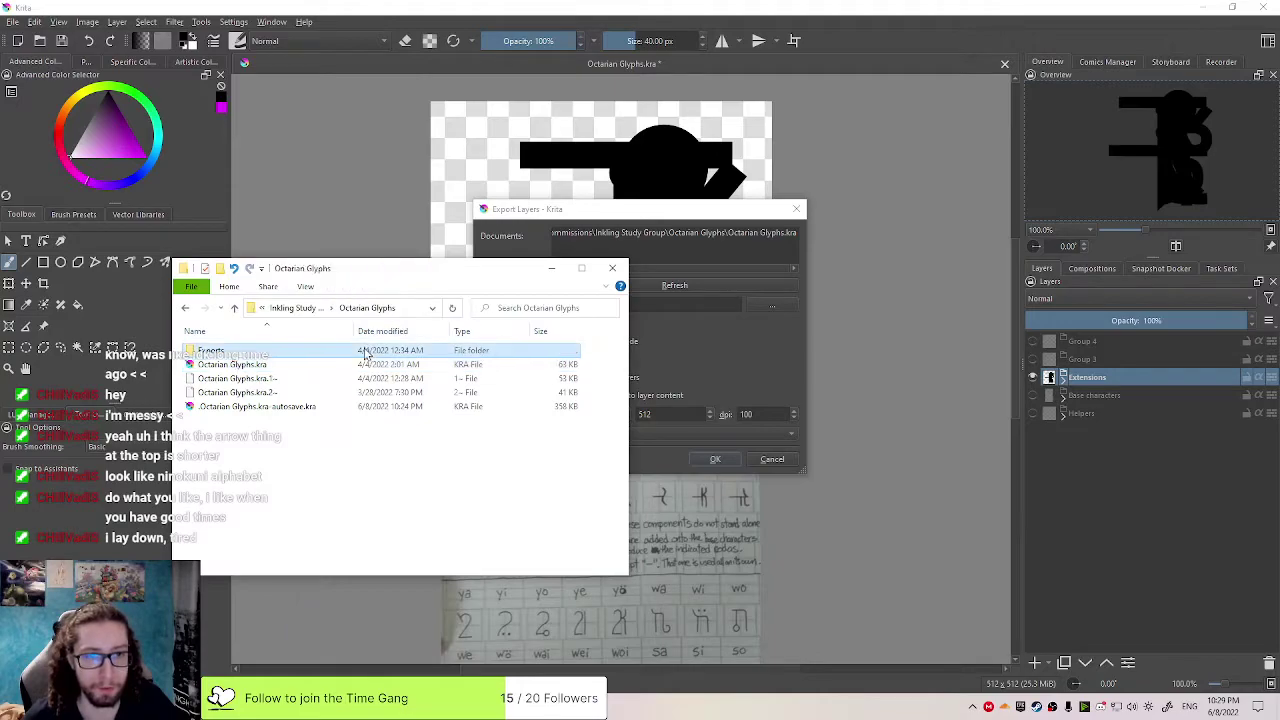
double_click(280, 352)
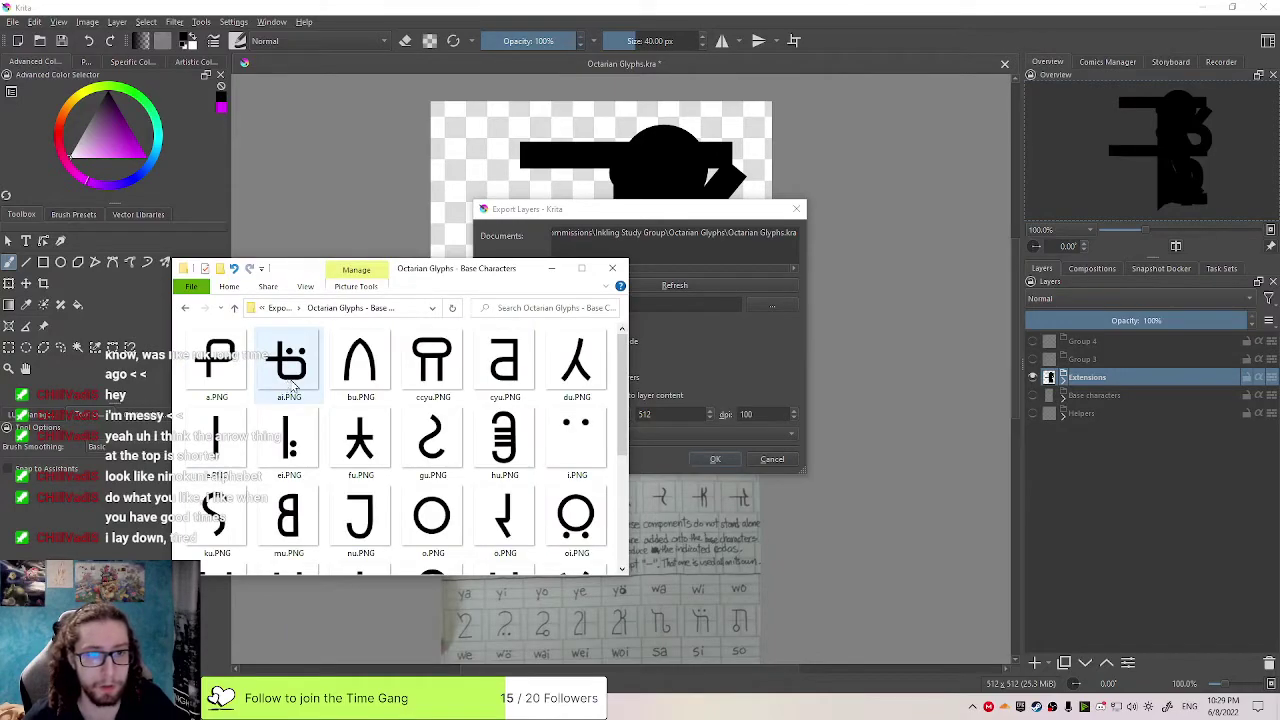
scroll(320, 380, down, 3)
scroll(338, 376, up, 5)
click(662, 362)
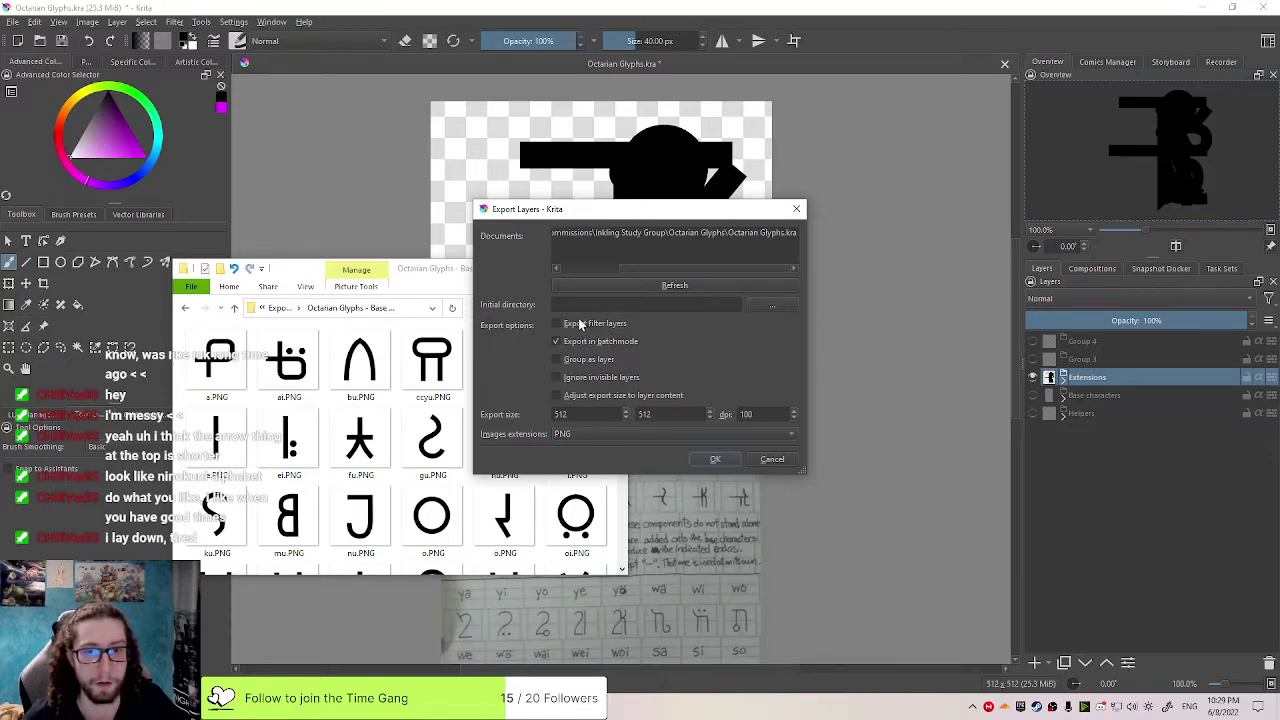
Set the layer export to ignore invisible layers and select Octarian Glyphs.kra as the document to export
click(600, 378)
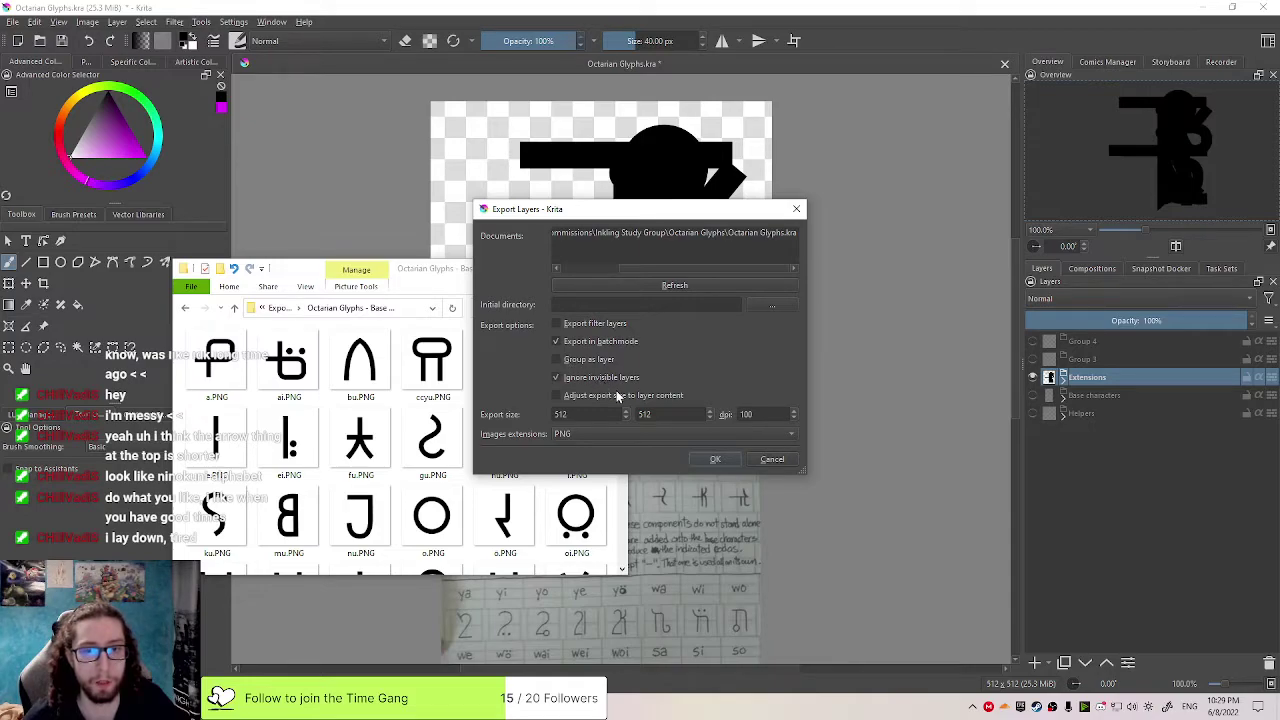
click(724, 458)
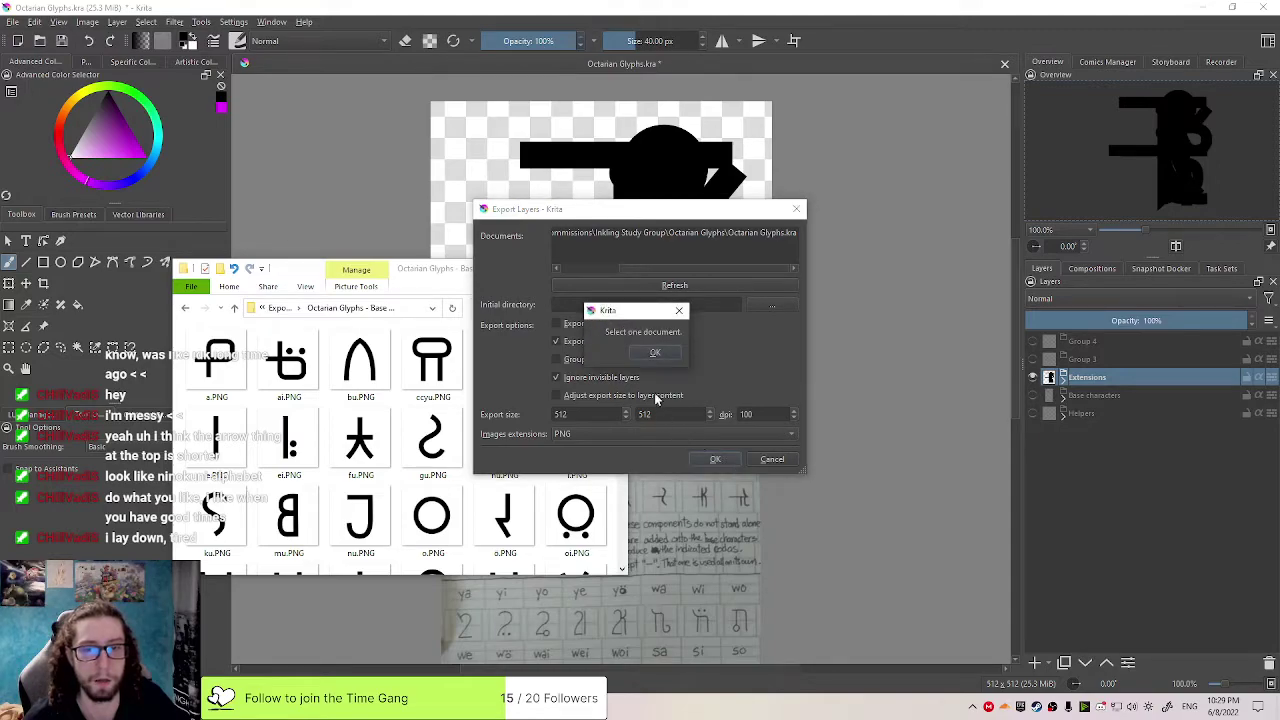
click(644, 357)
click(657, 234)
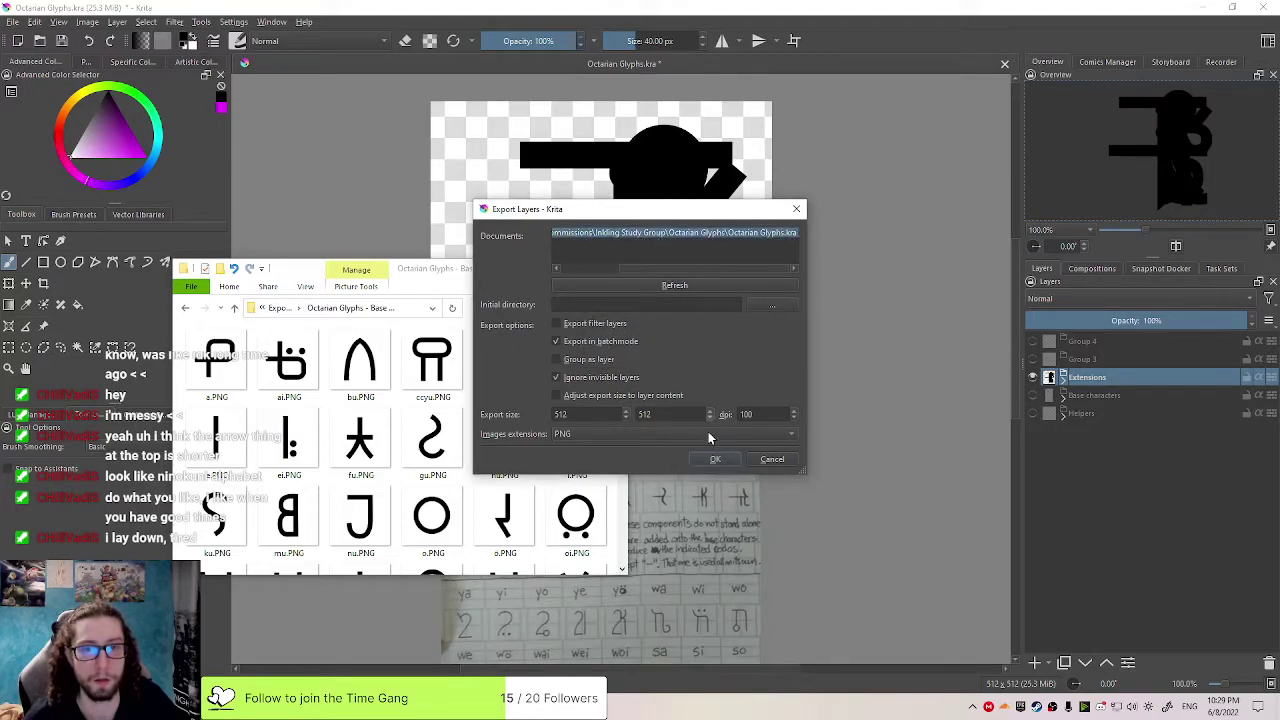
click(713, 461)
click(672, 356)
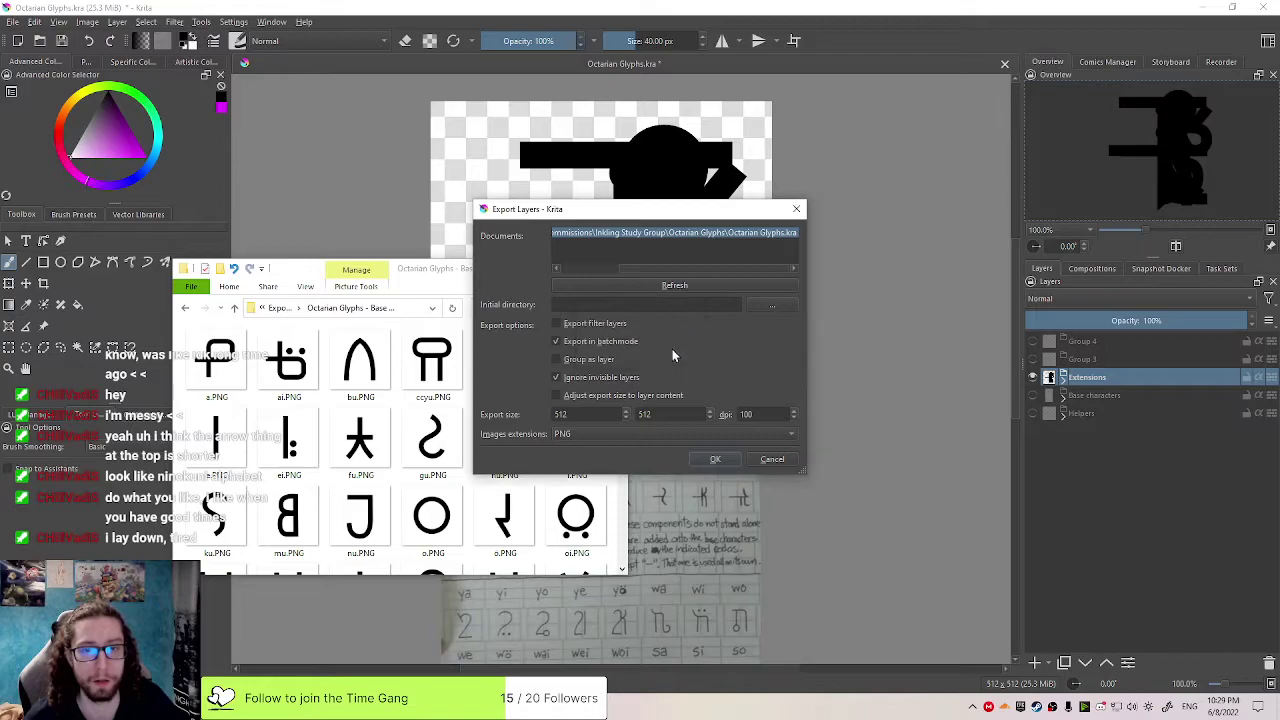
Browse for the initial export directory and go to the Exports folder, using the path copied from the open Base Characters folder
click(772, 306)
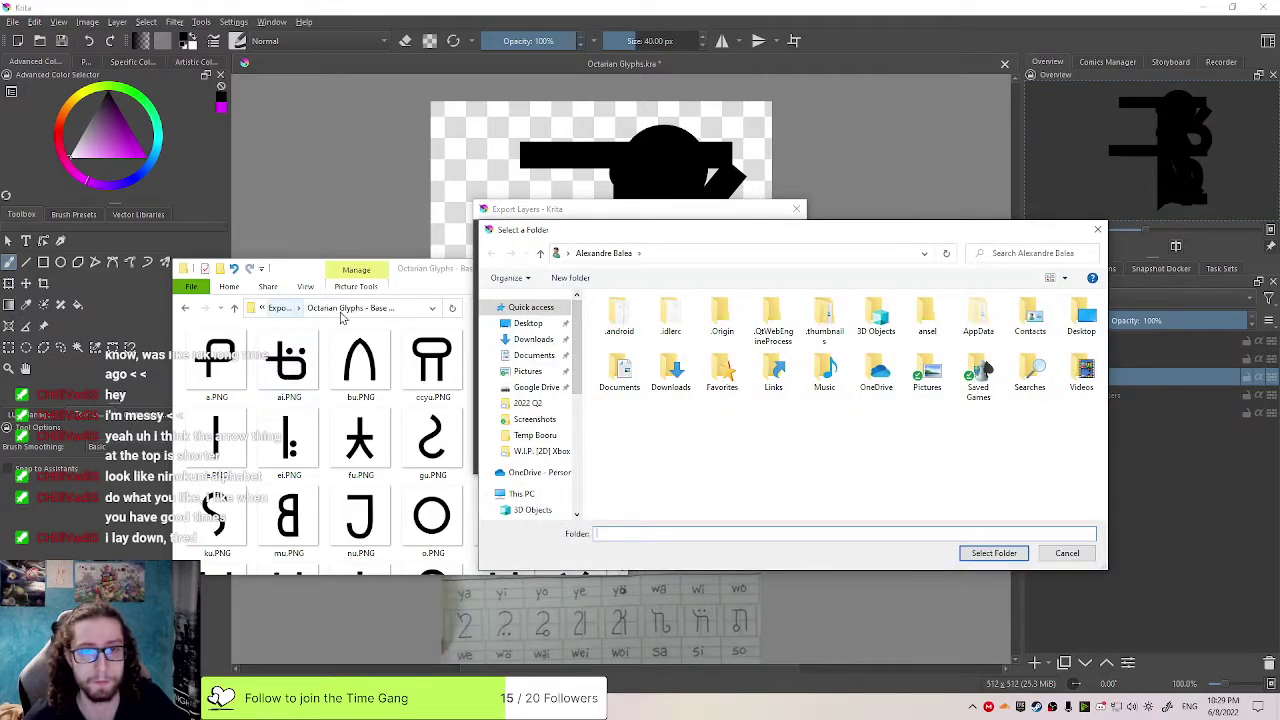
click(413, 318)
click(413, 310)
key(ctrl+c)
click(890, 253)
key(ctrl+v)
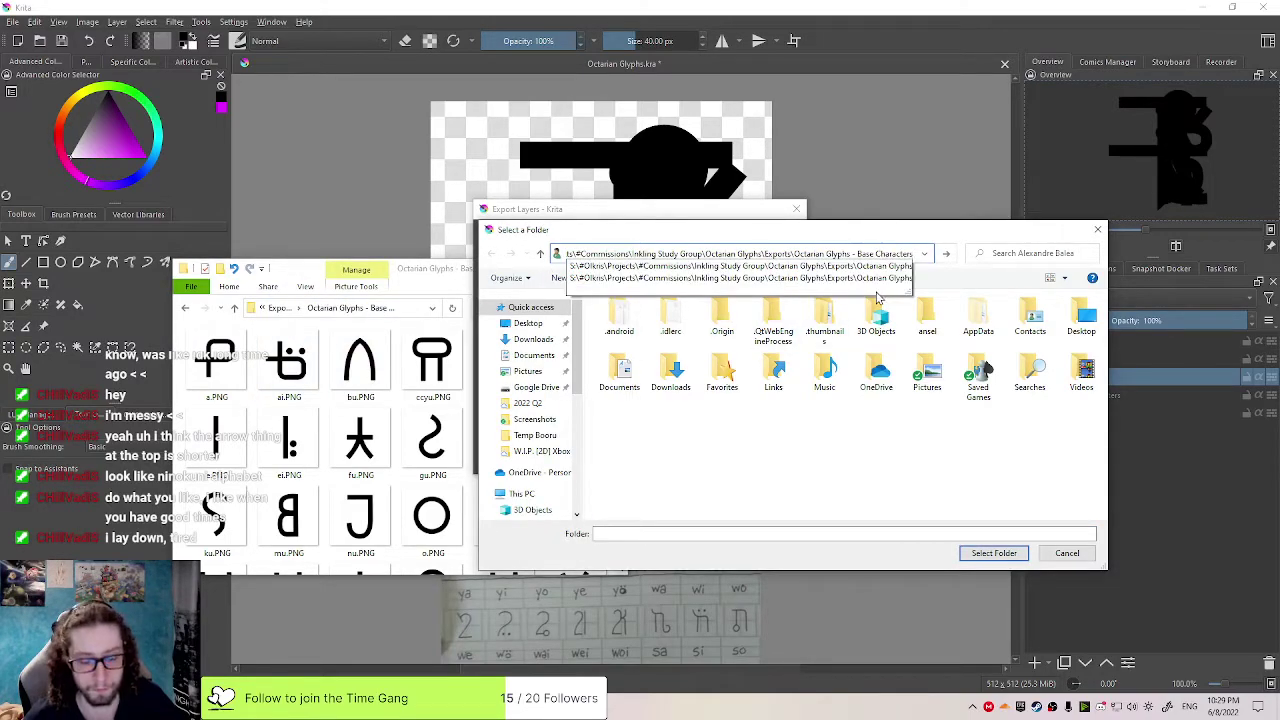
key(Return)
click(660, 253)
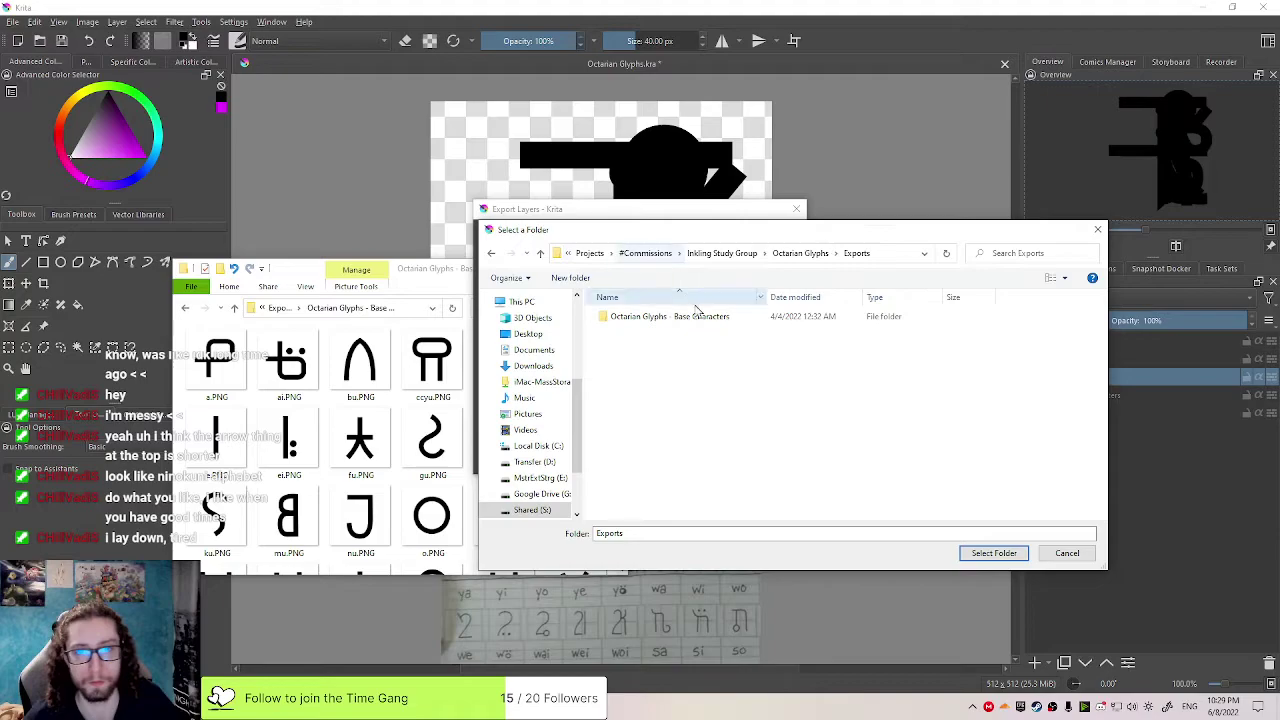
Create a folder named "Octarian Glyphs - Extensions" in Exports, reusing the name of the Base Characters folder
right_click(715, 376)
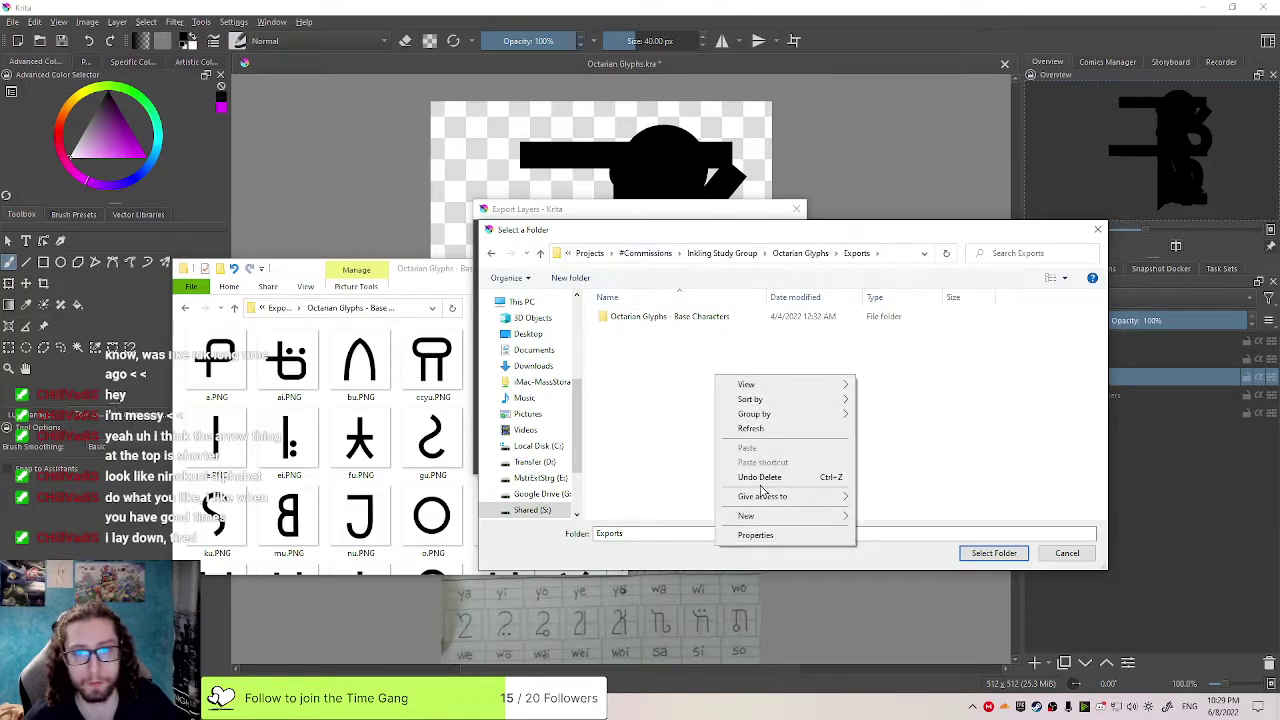
click(713, 325)
click(712, 321)
click(730, 318)
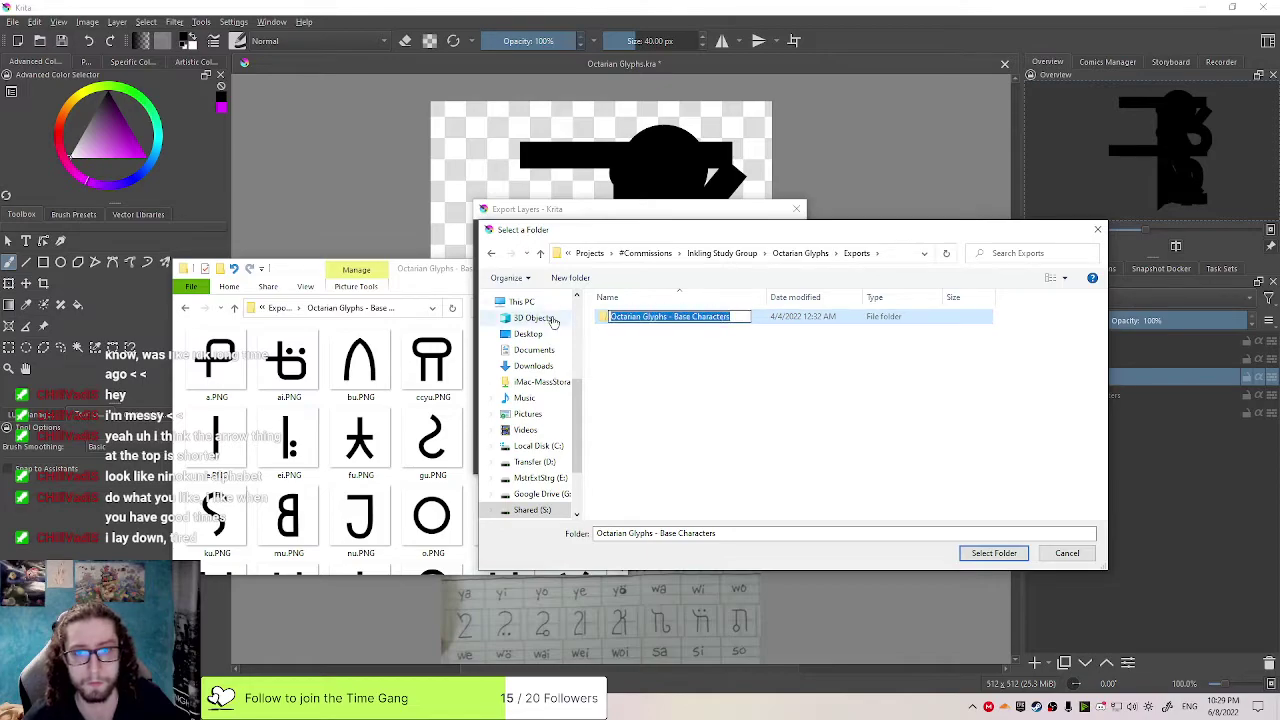
right_click(700, 419)
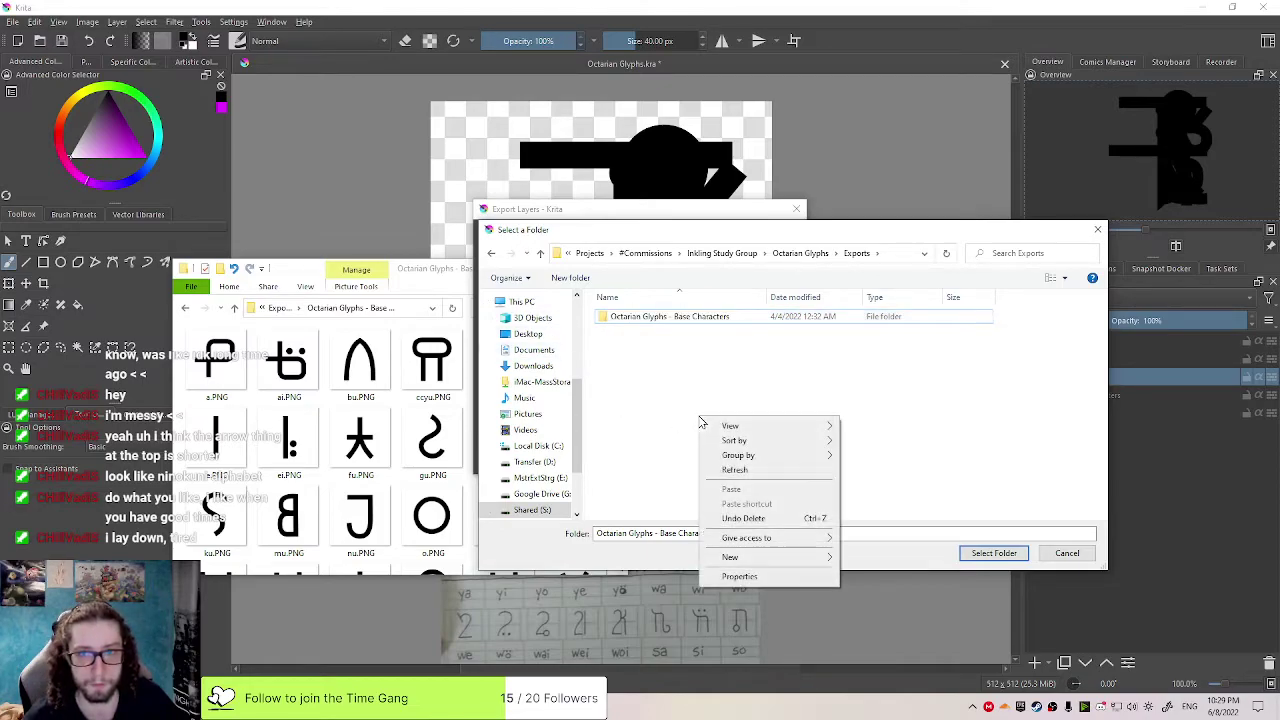
mouse_move(776, 560)
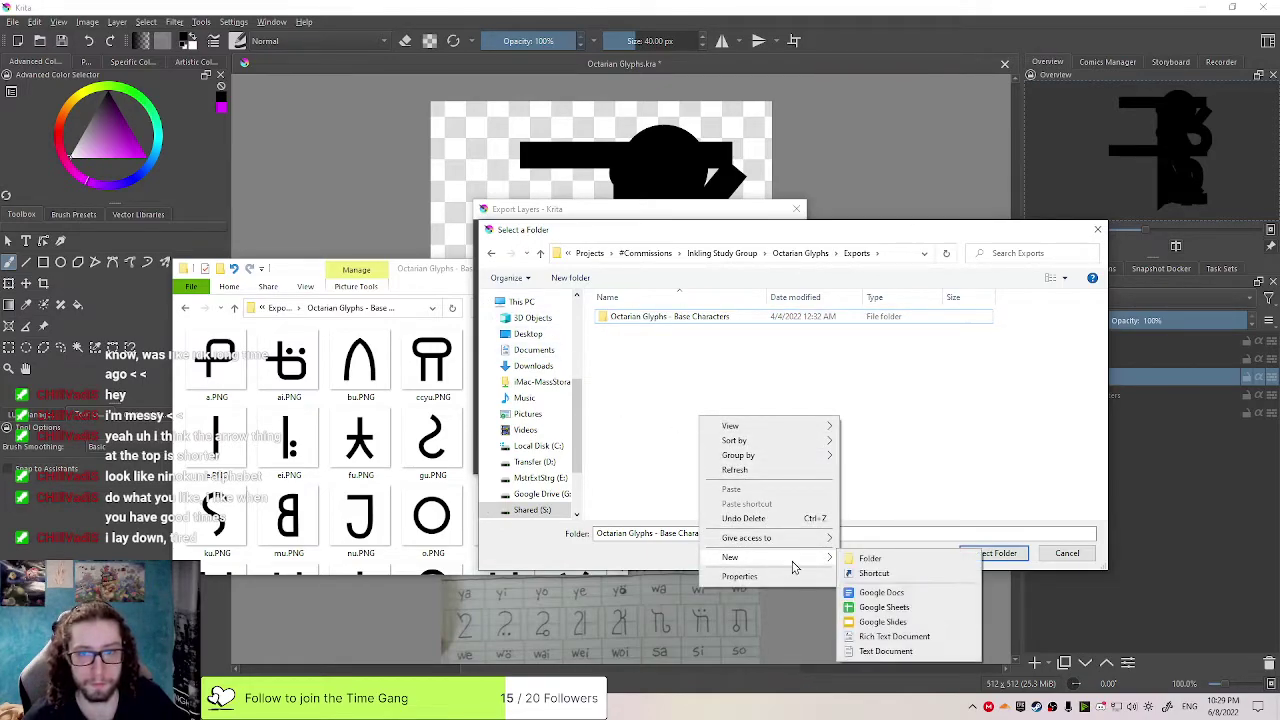
click(884, 558)
key(ctrl+v)
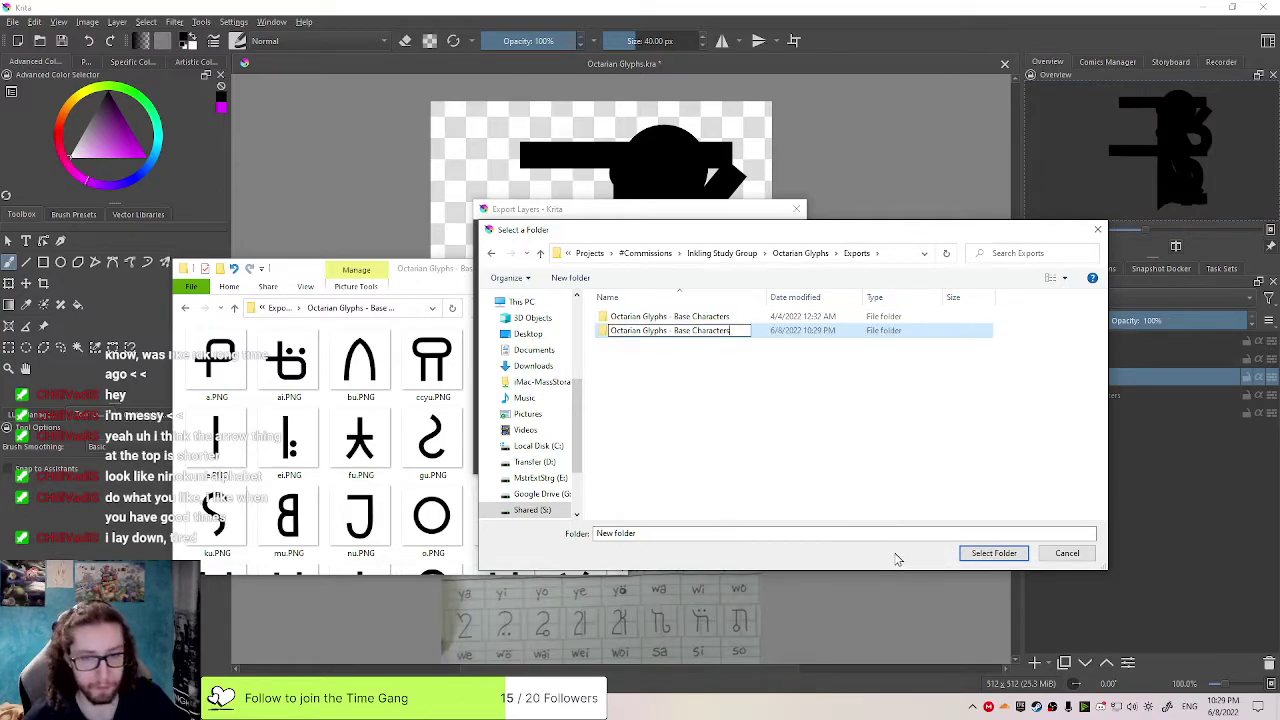
text(2)
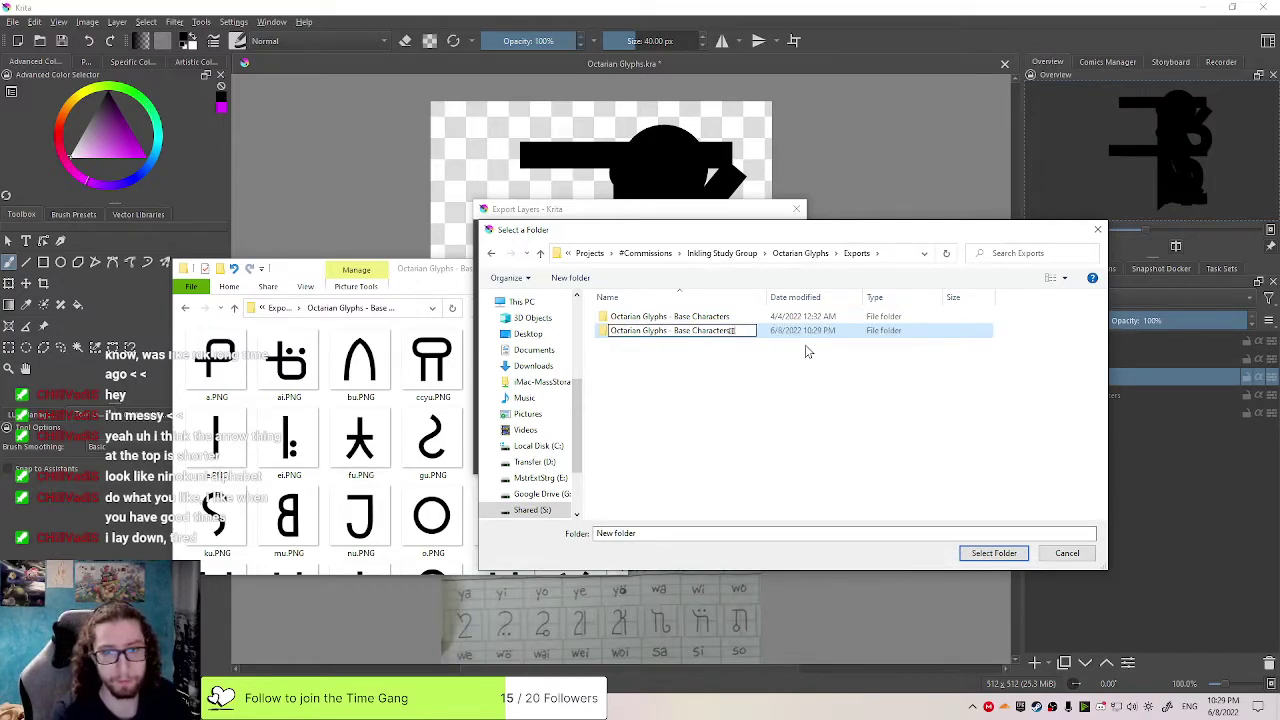
key(BackSpace)
key(BackSpace)
key(BackSpace)
key(BackSpace)
key(BackSpace)
key(BackSpace)
key(BackSpace)
key(BackSpace)
key(BackSpace)
key(BackSpace)
key(BackSpace)
key(BackSpace)
key(BackSpace)
key(BackSpace)
key(BackSpace)
key(BackSpace)
text(Fxtensions)
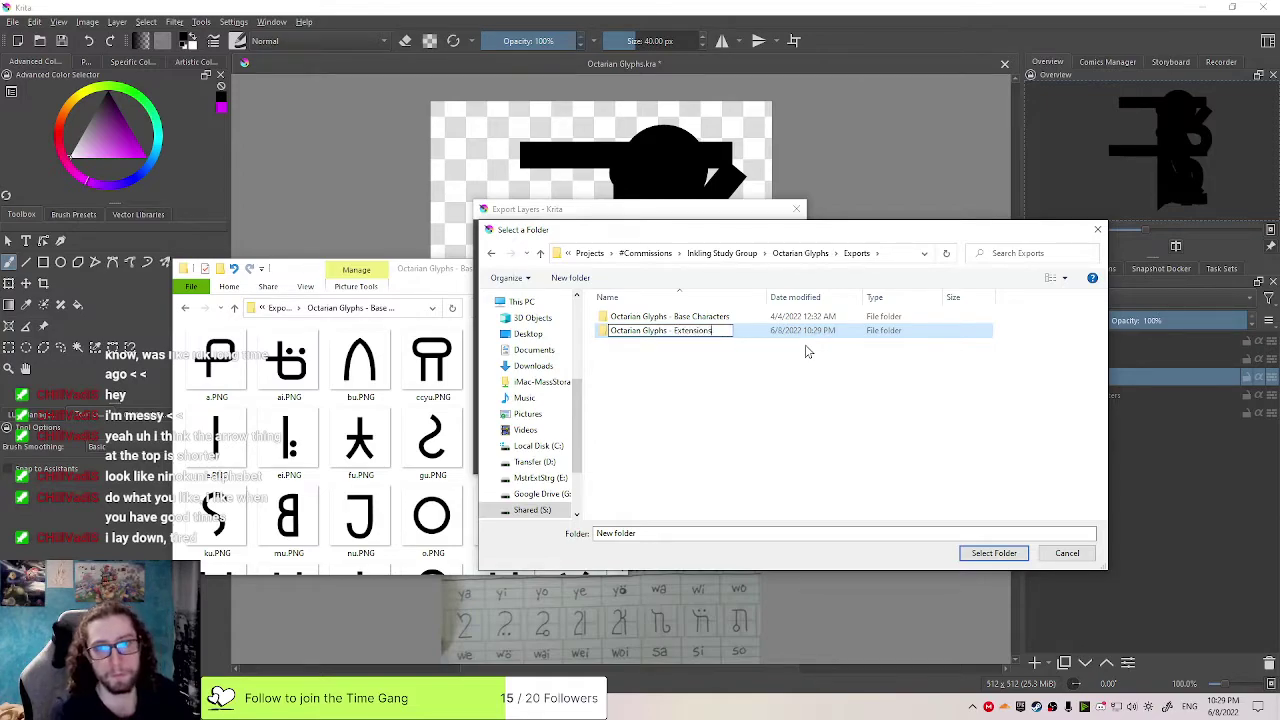
key(Return)
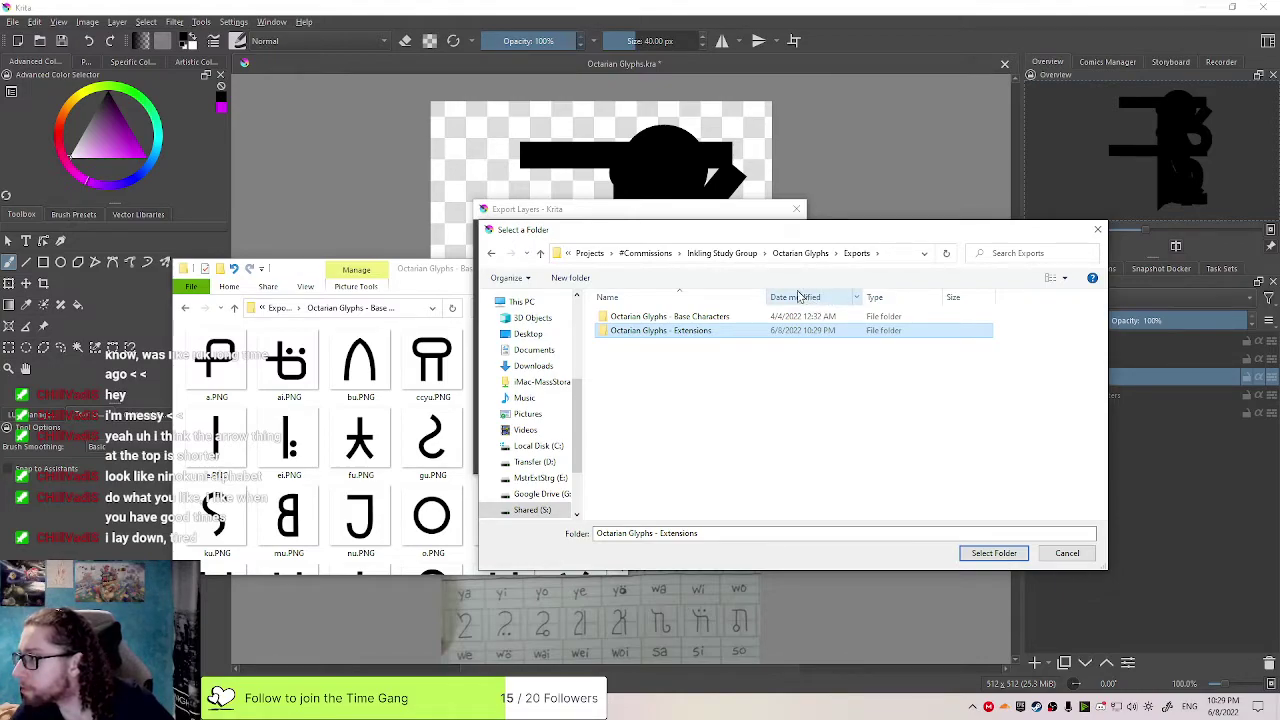
click(700, 331)
click(717, 334)
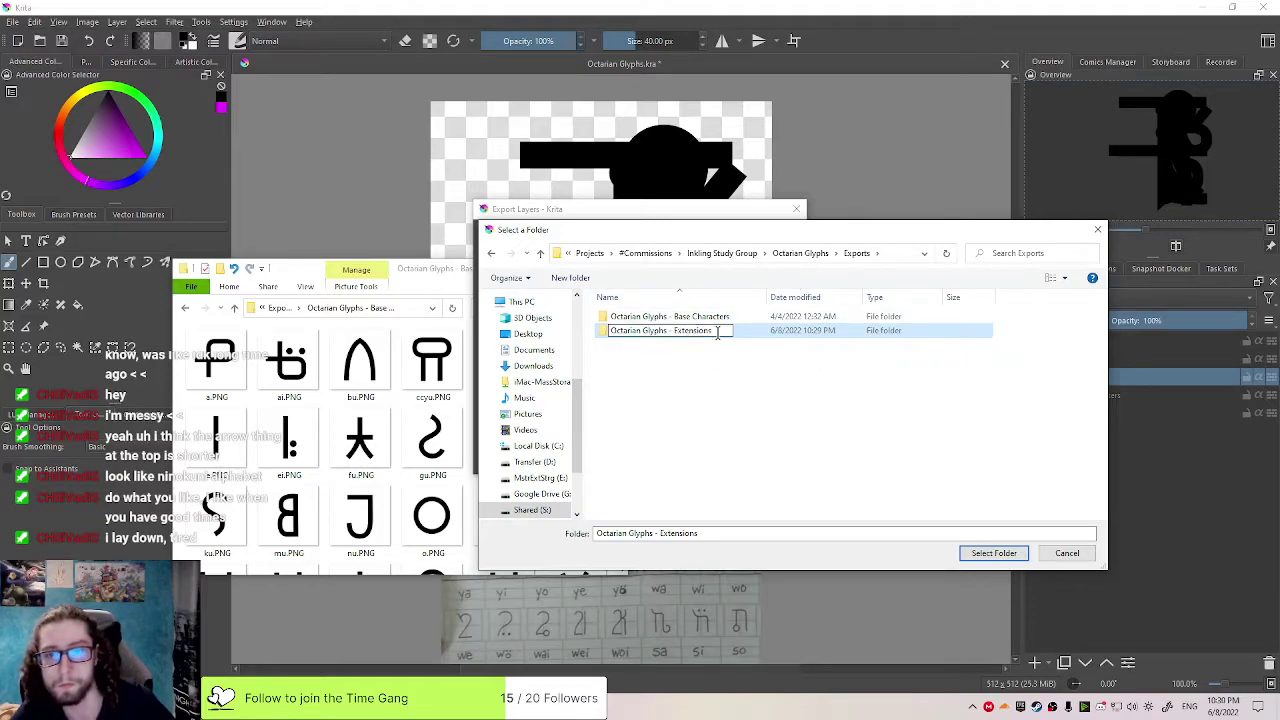
drag(721, 330, 673, 316)
click(704, 330)
key(Return)
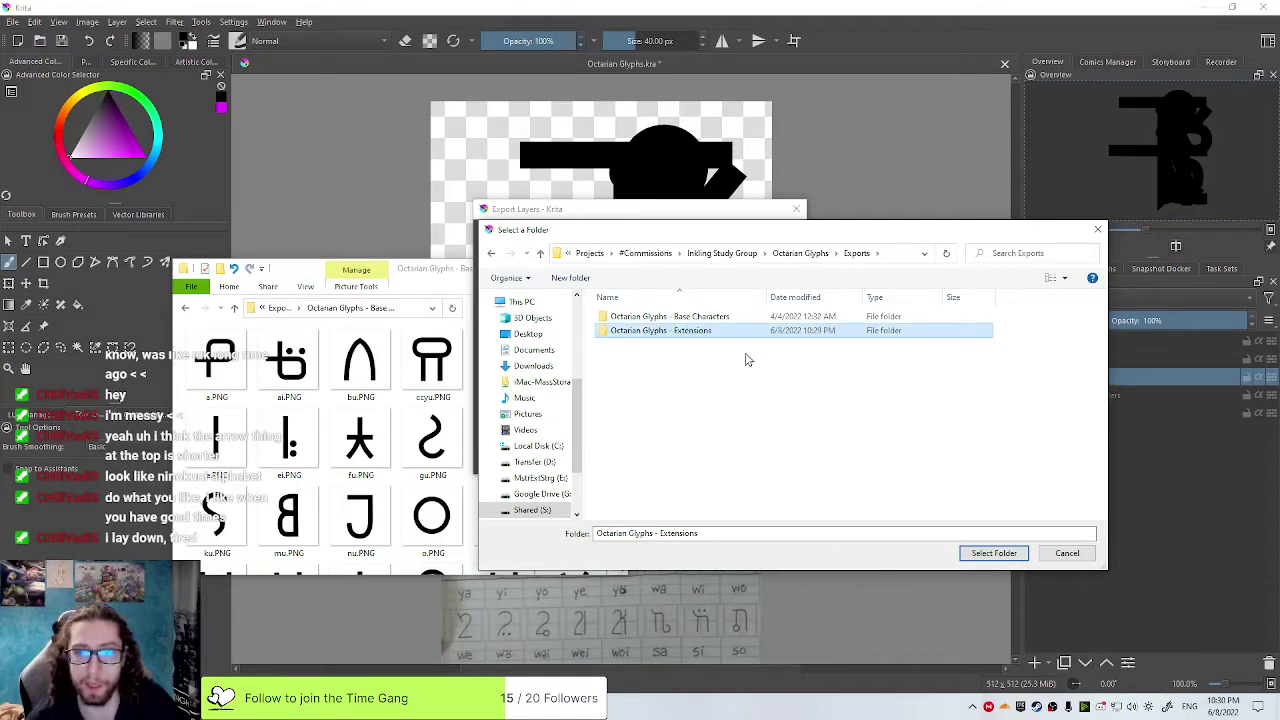
click(730, 318)
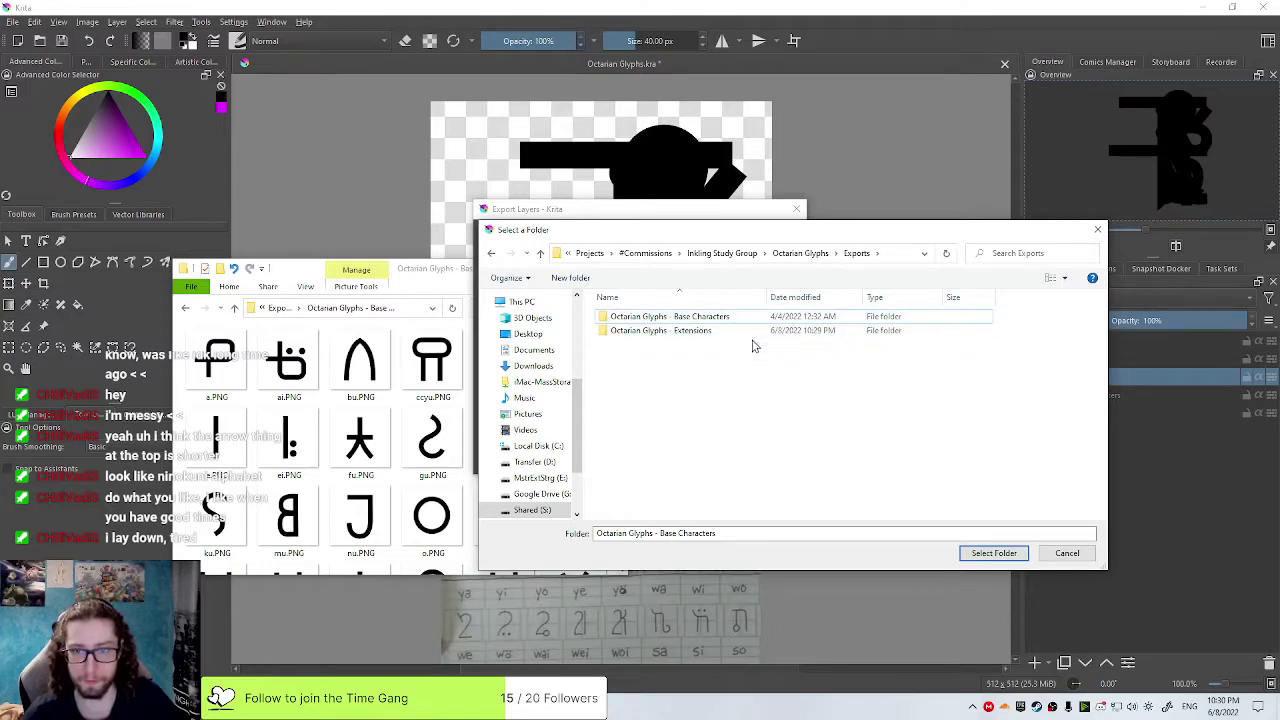
Choose the Octarian Glyphs - Extensions folder as the initial directory and export the layers
double_click(740, 333)
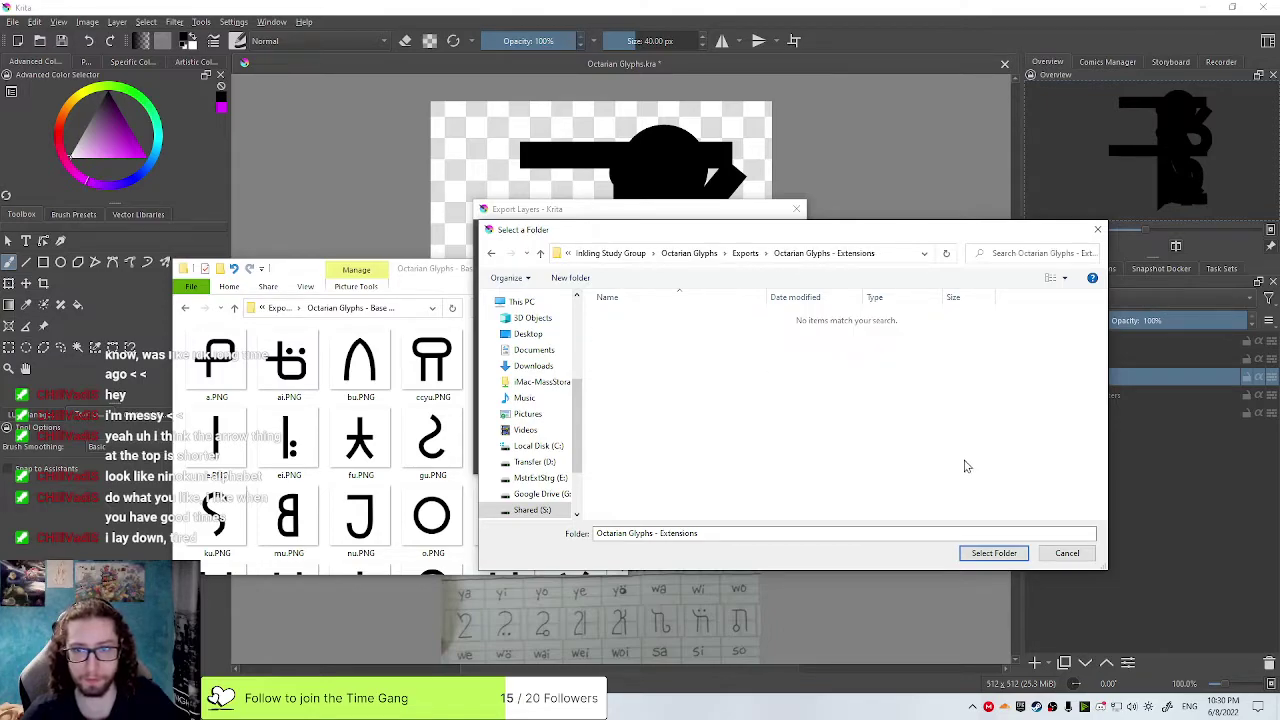
click(993, 553)
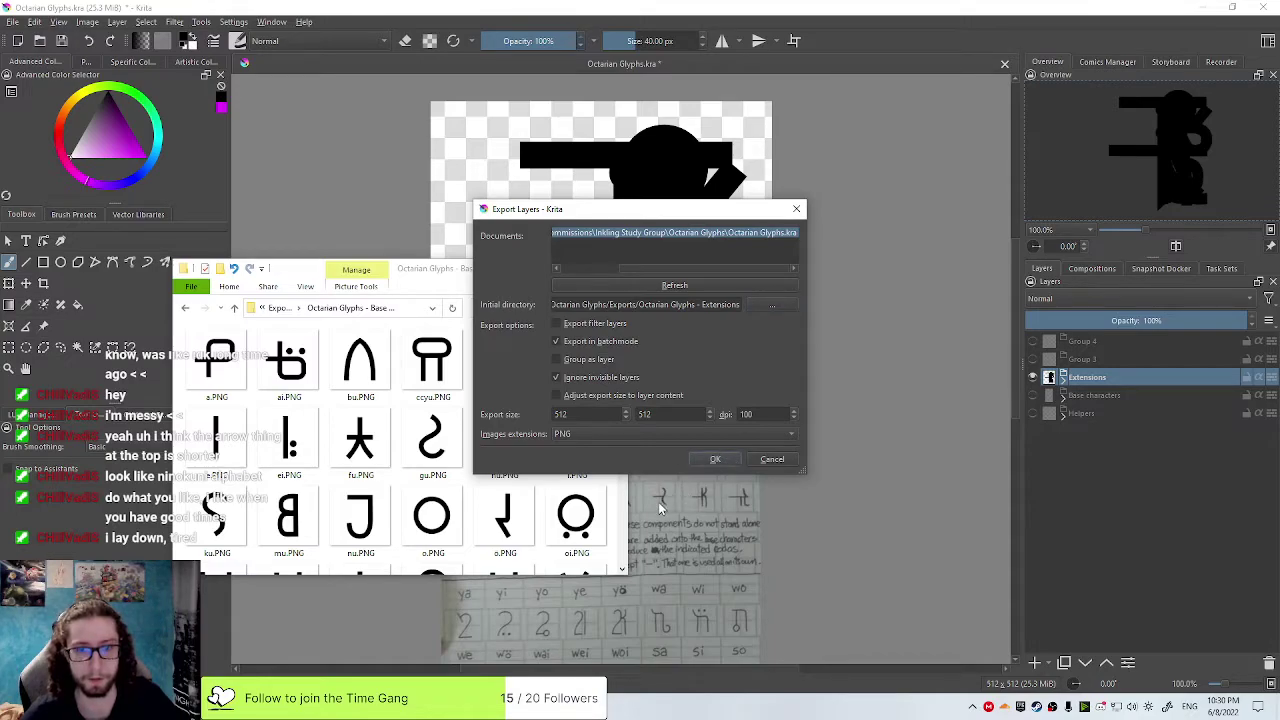
click(715, 460)
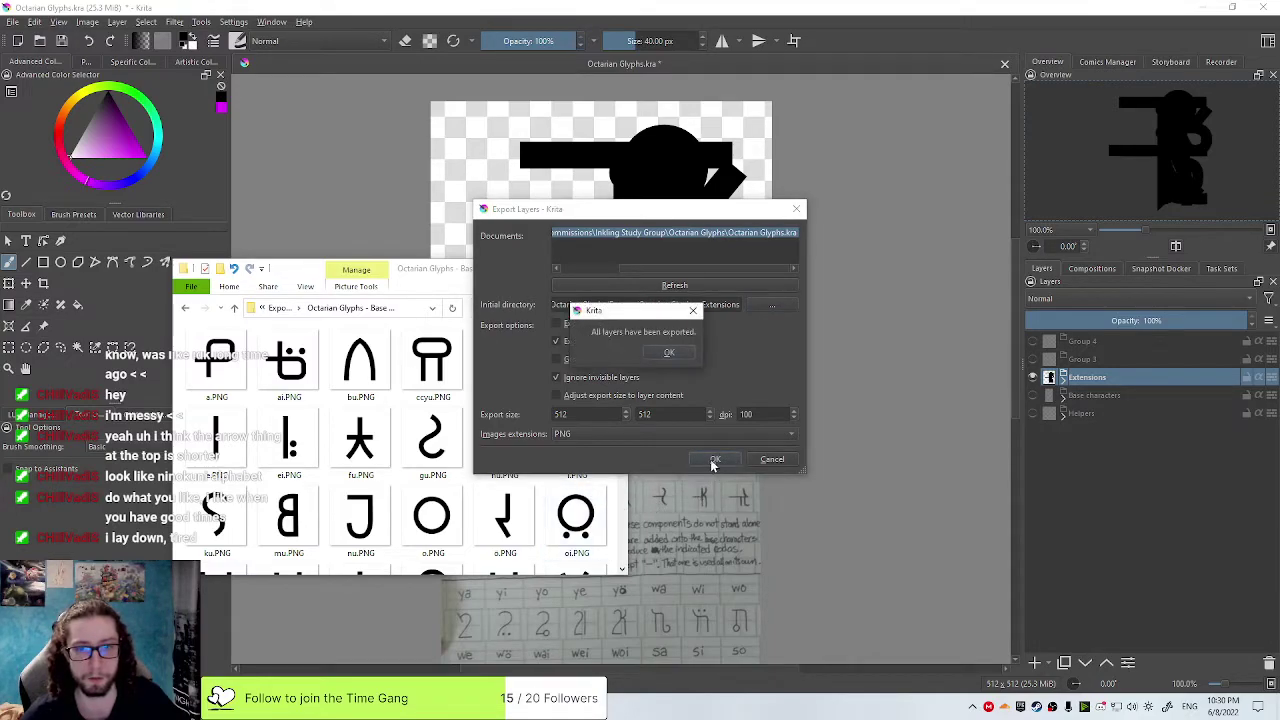
click(655, 355)
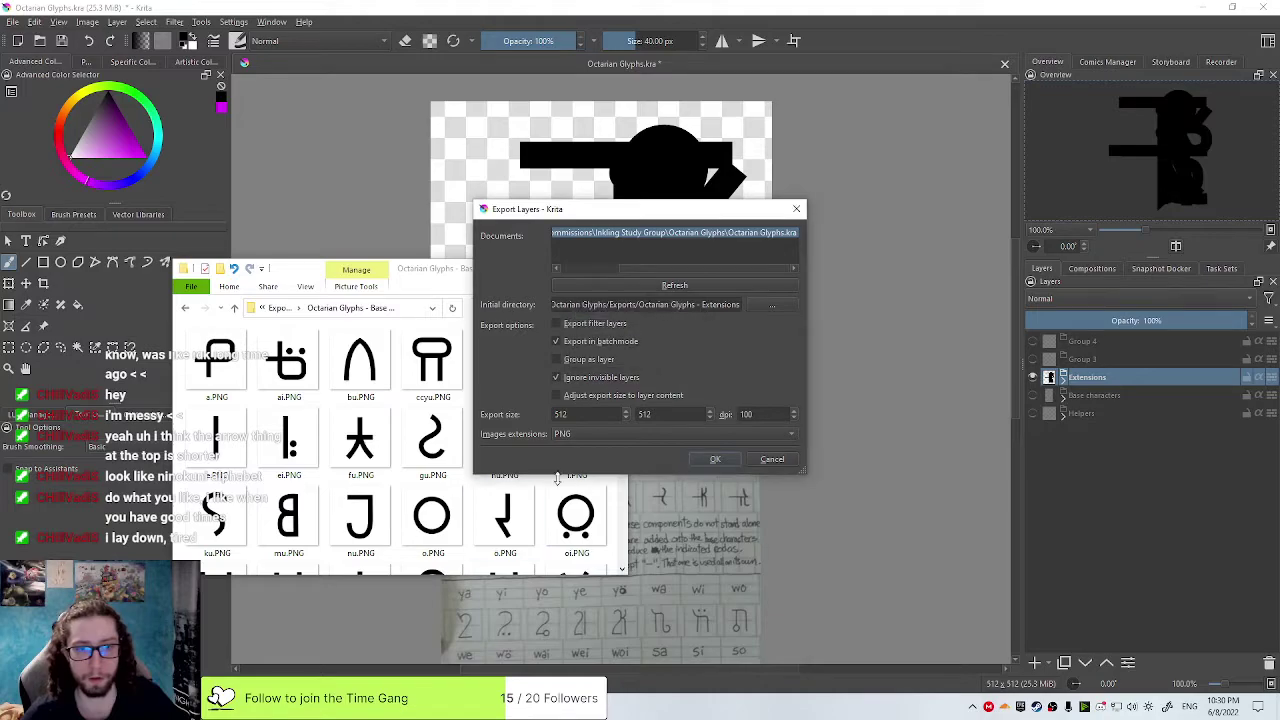
Browse the Exports folder to the Octarian Glyphs folder inside Octarian Glyphs - Extensions to inspect the new layer export
click(277, 310)
click(300, 366)
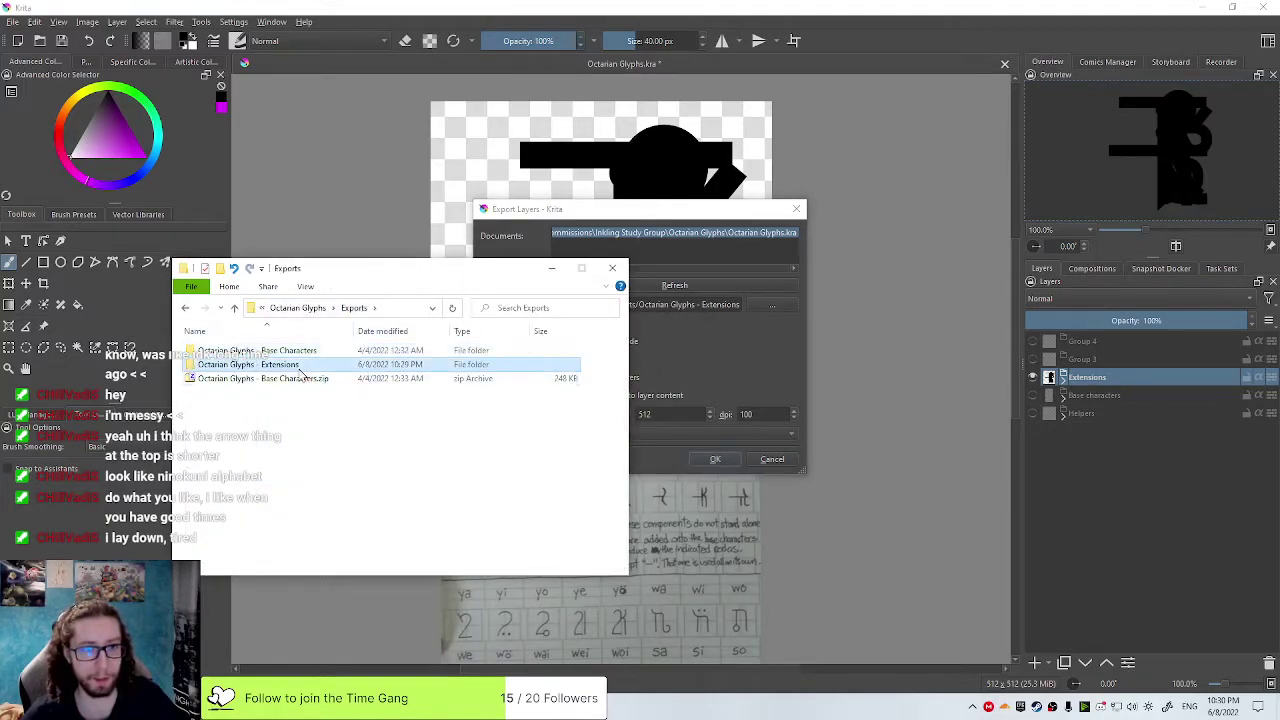
double_click(300, 366)
double_click(246, 352)
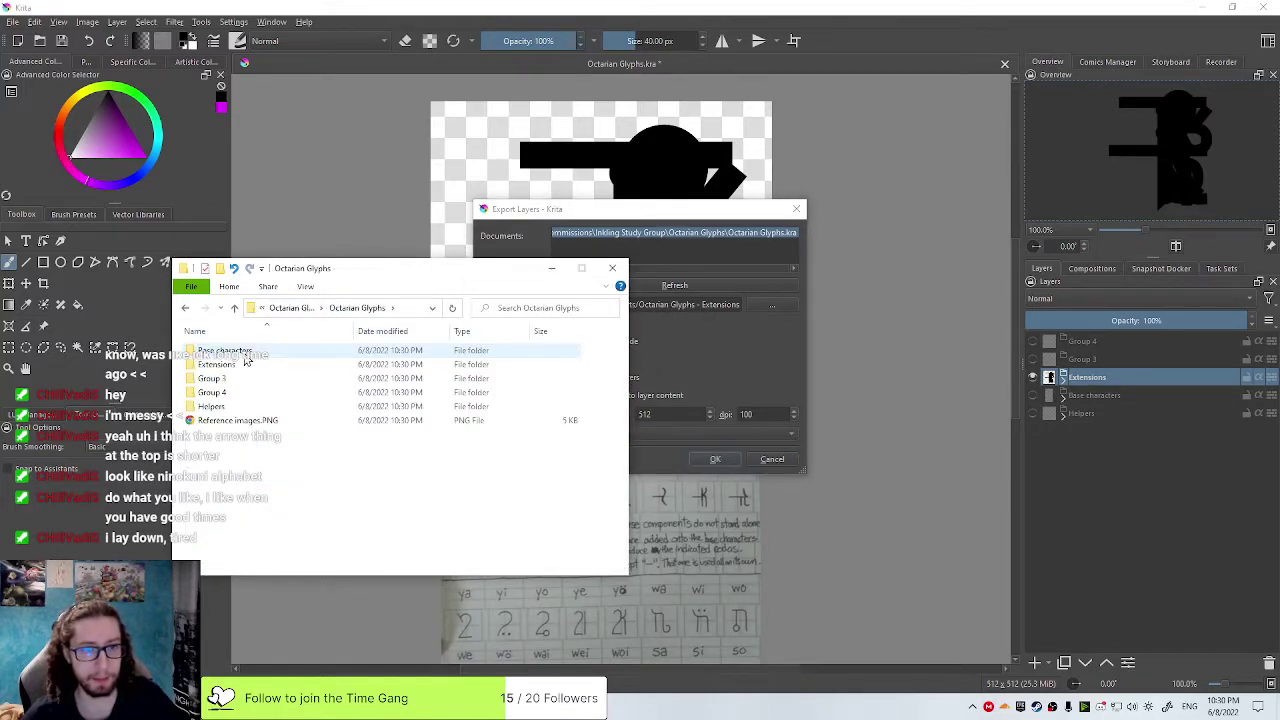
click(290, 308)
click(284, 308)
click(278, 356)
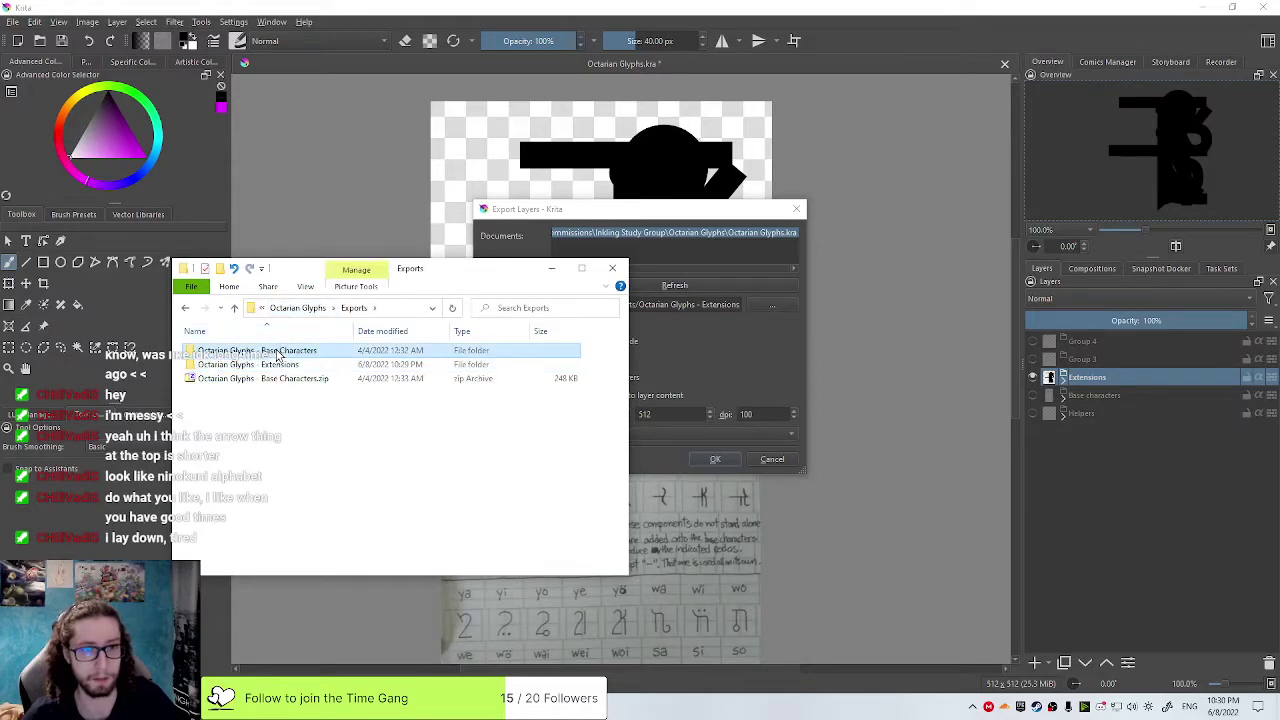
double_click(278, 354)
click(285, 308)
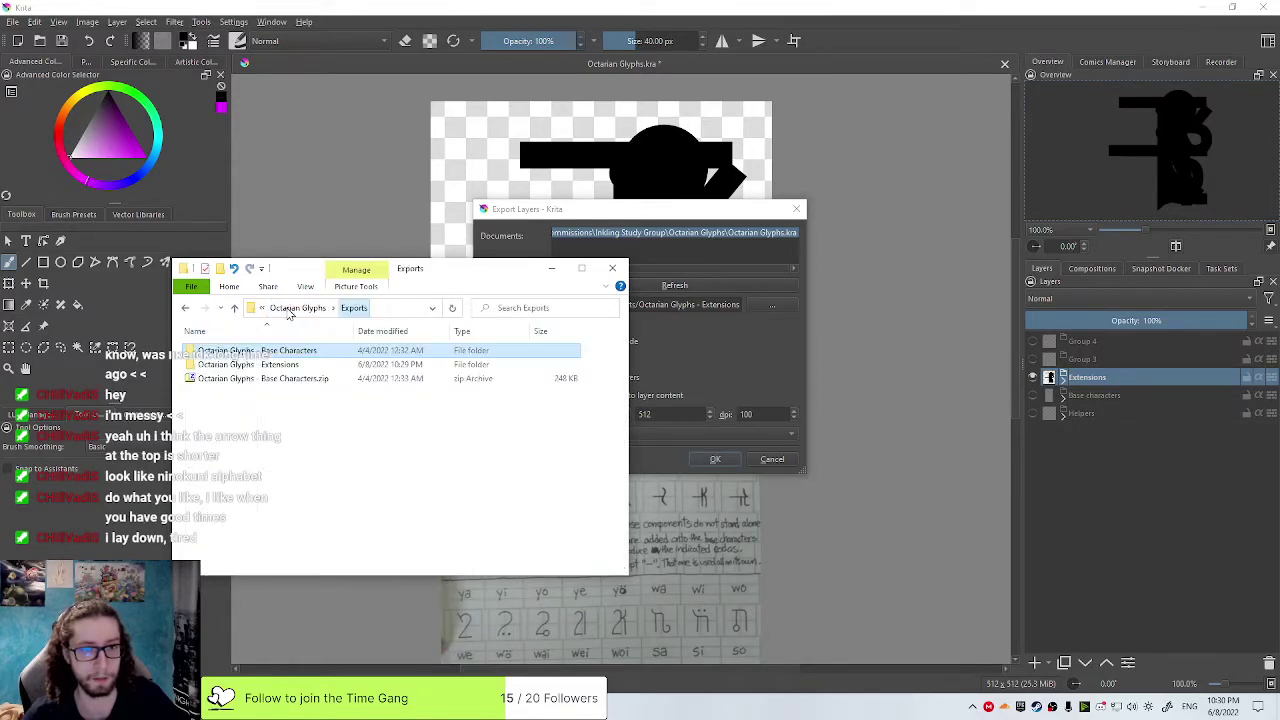
double_click(288, 366)
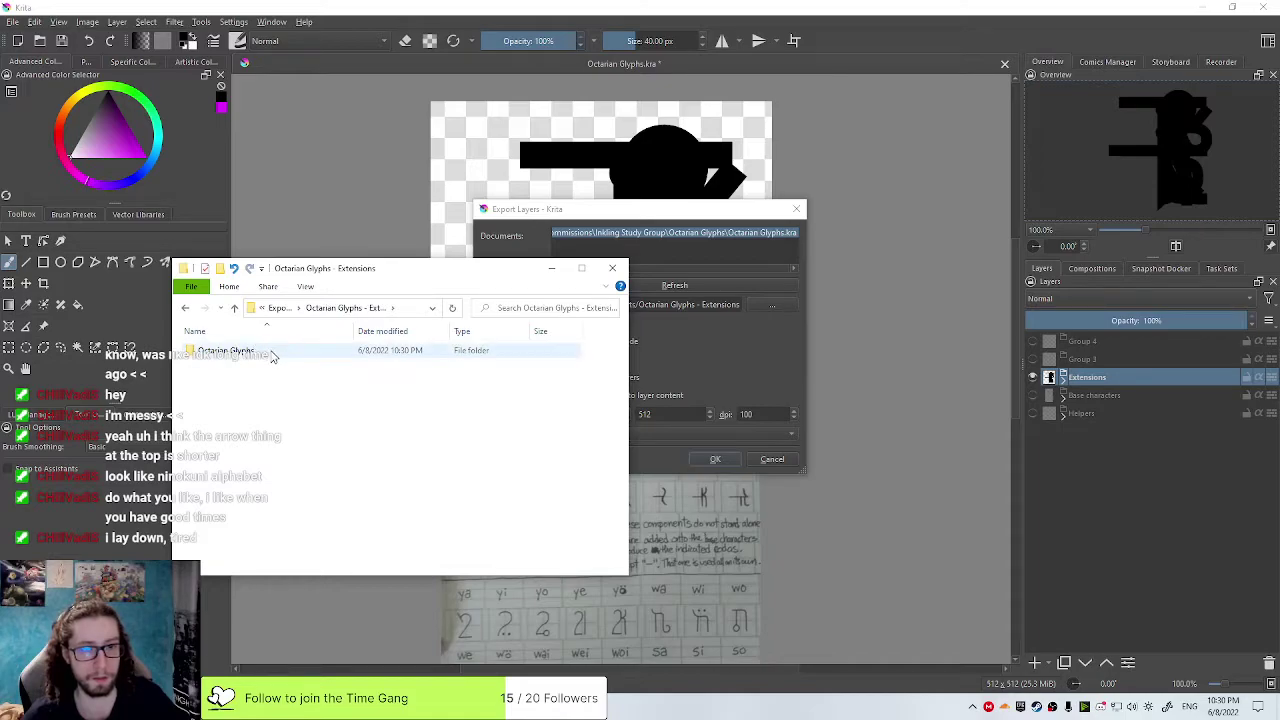
double_click(290, 354)
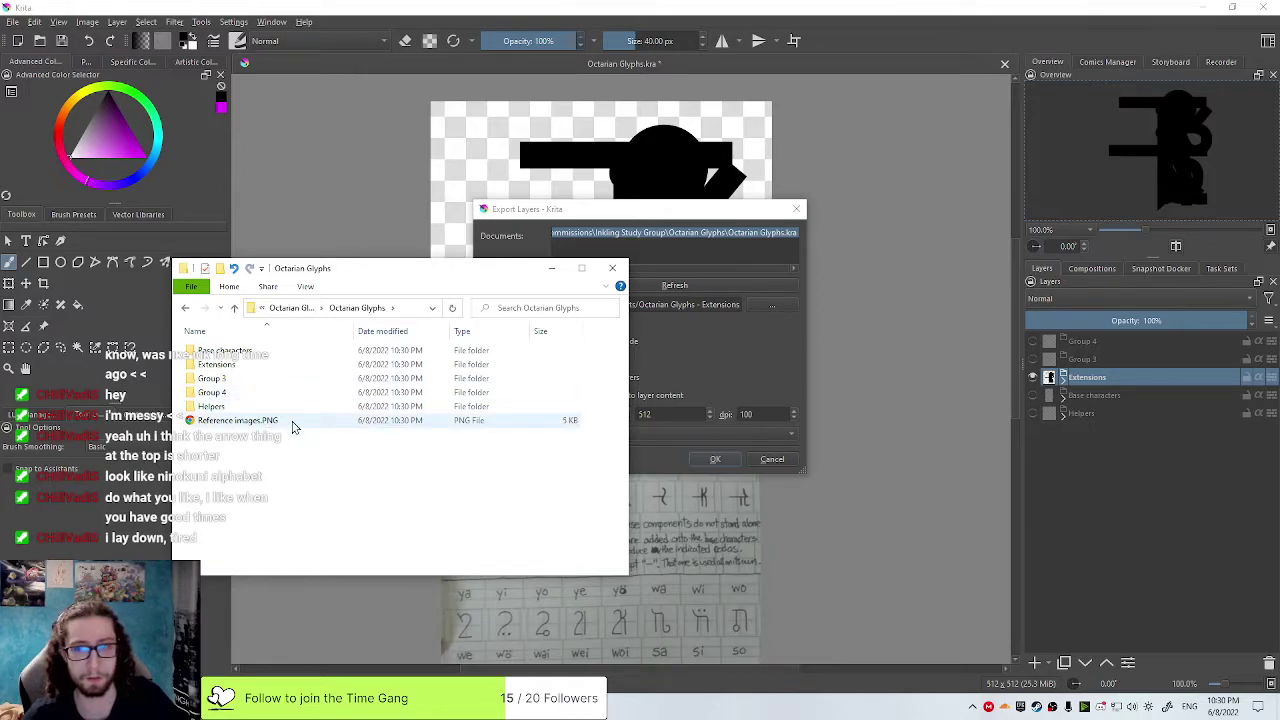
Check the exported Helpers, Group 4, Group 3 and Extensions subfolders, and examine the we.PNG glyph
click(274, 423)
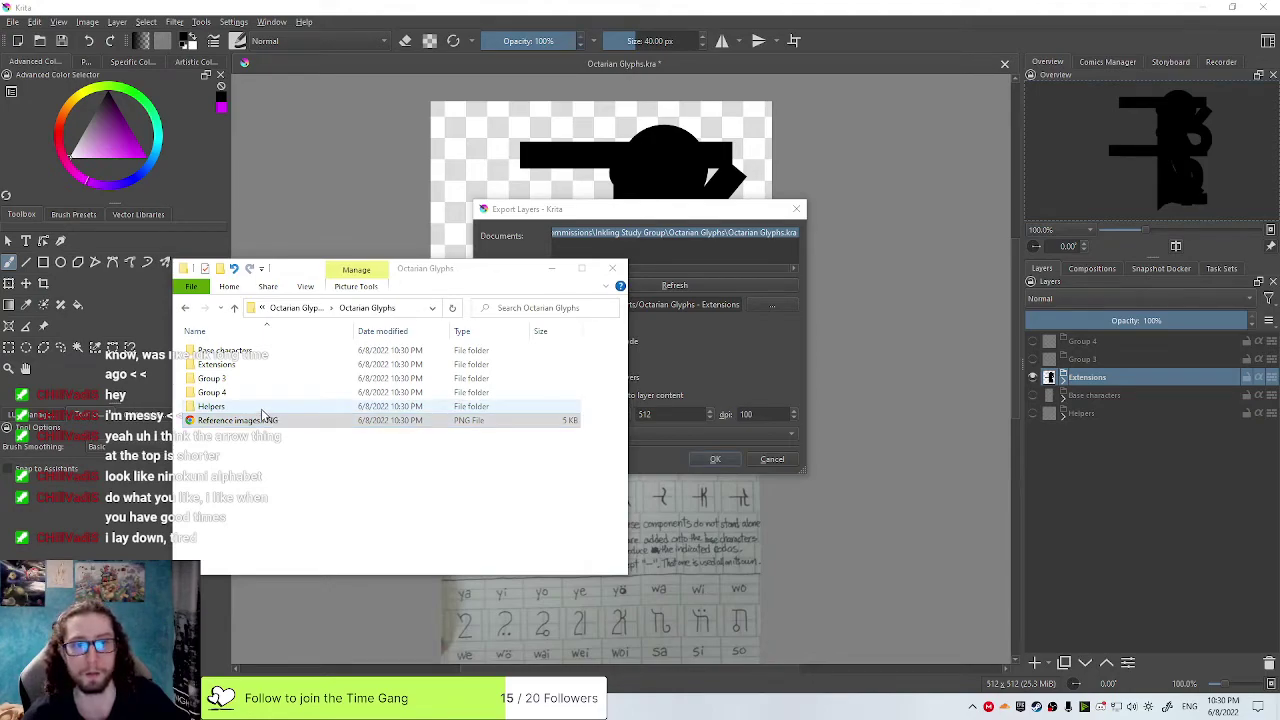
double_click(262, 408)
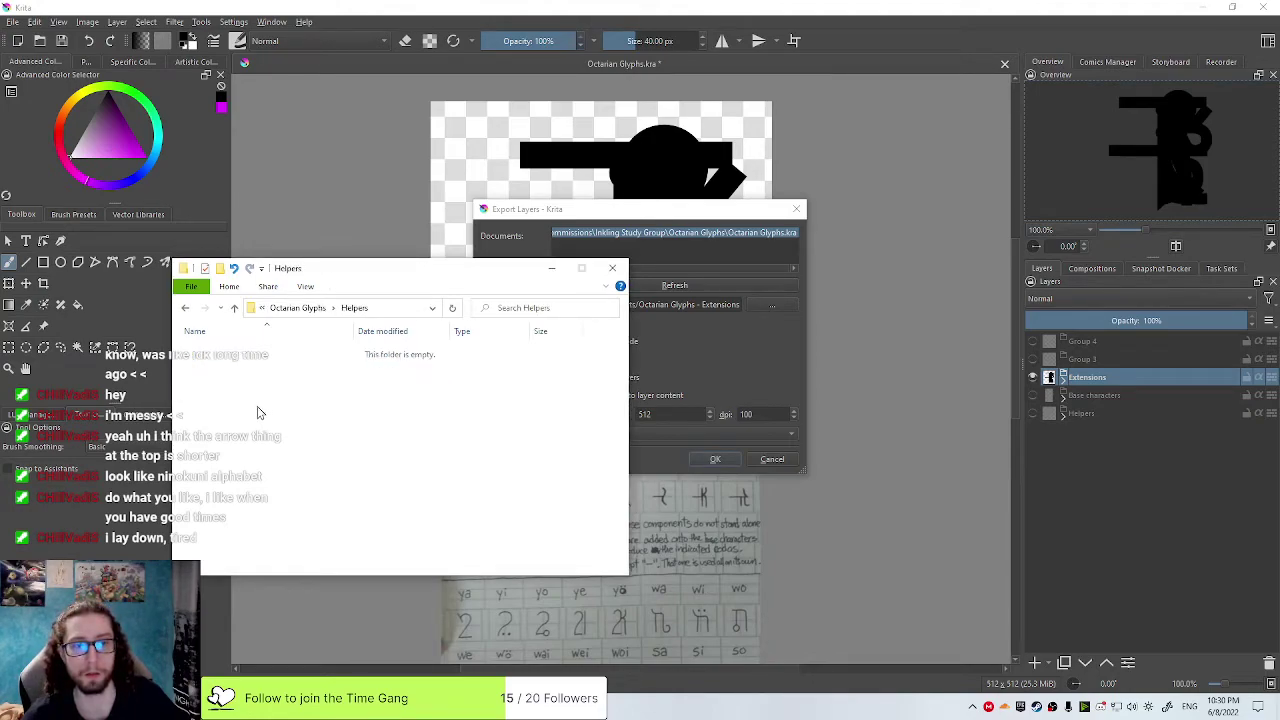
key(alt+Left)
double_click(243, 396)
key(alt+Left)
double_click(225, 384)
key(alt+Left)
double_click(221, 369)
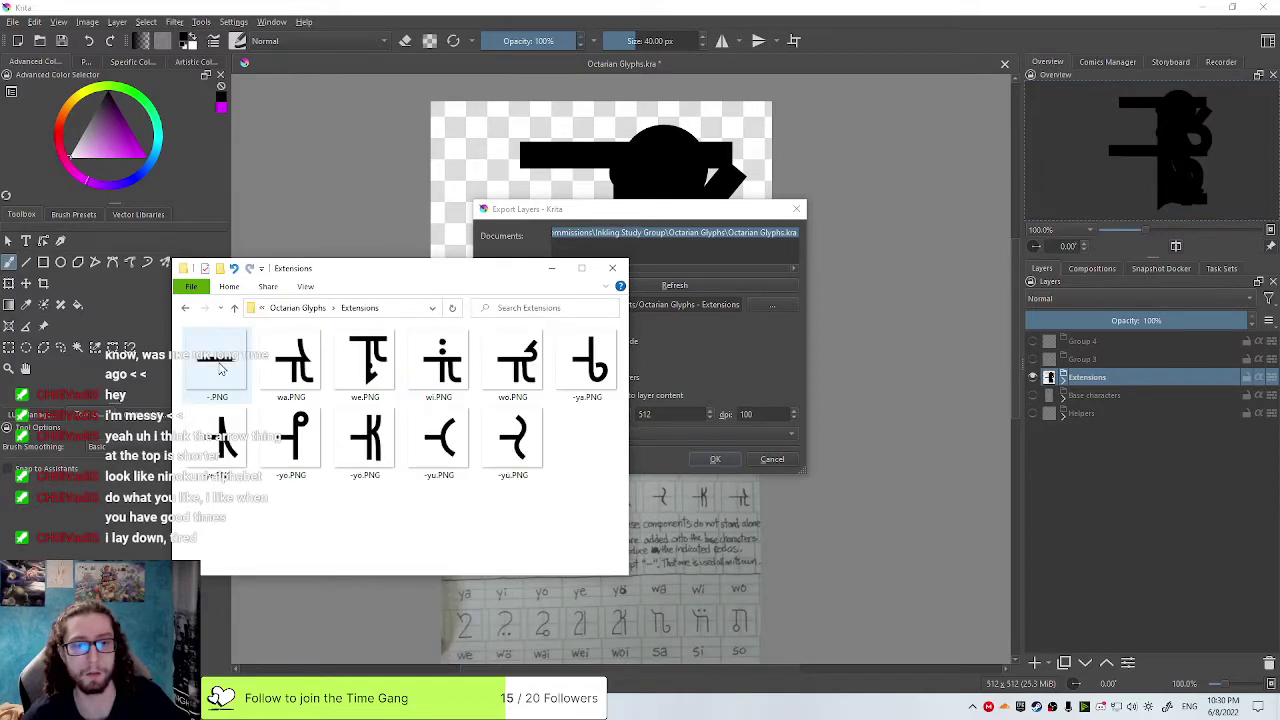
click(380, 380)
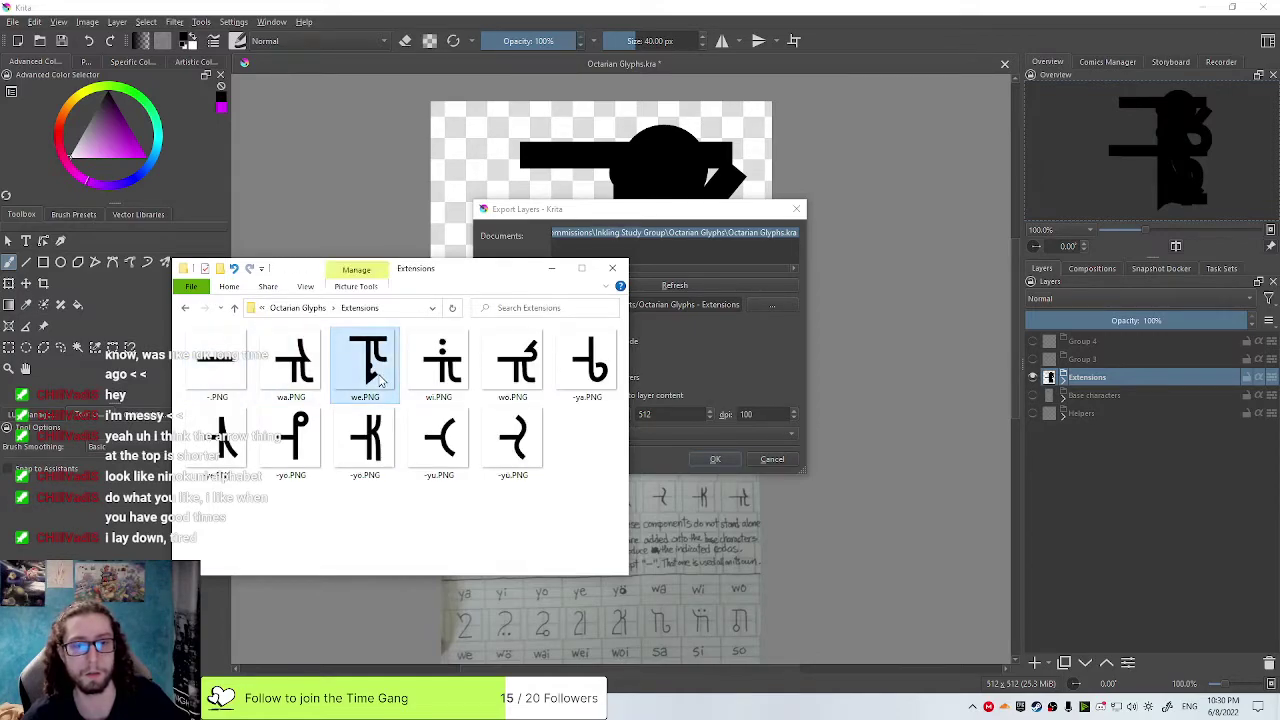
Expand the Extensions group, isolate the "we" layer and delete the stray shape on the glyph's lower stem
click(1065, 379)
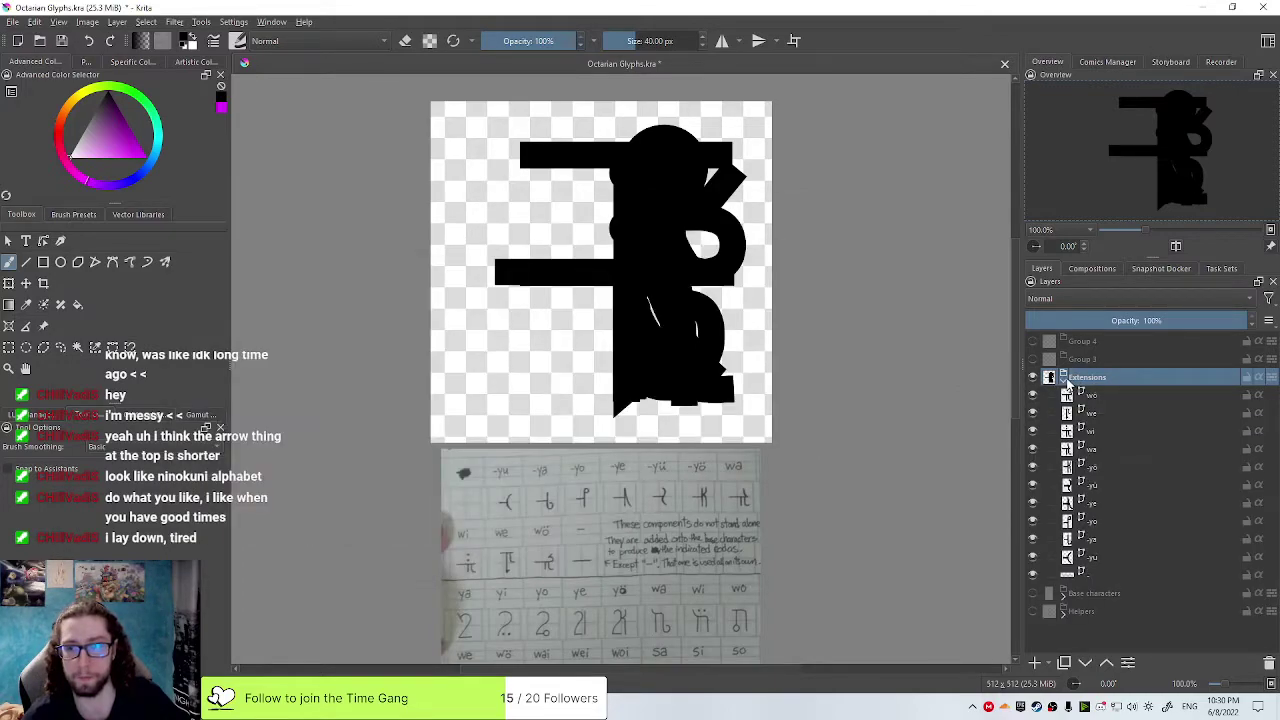
click(1098, 486)
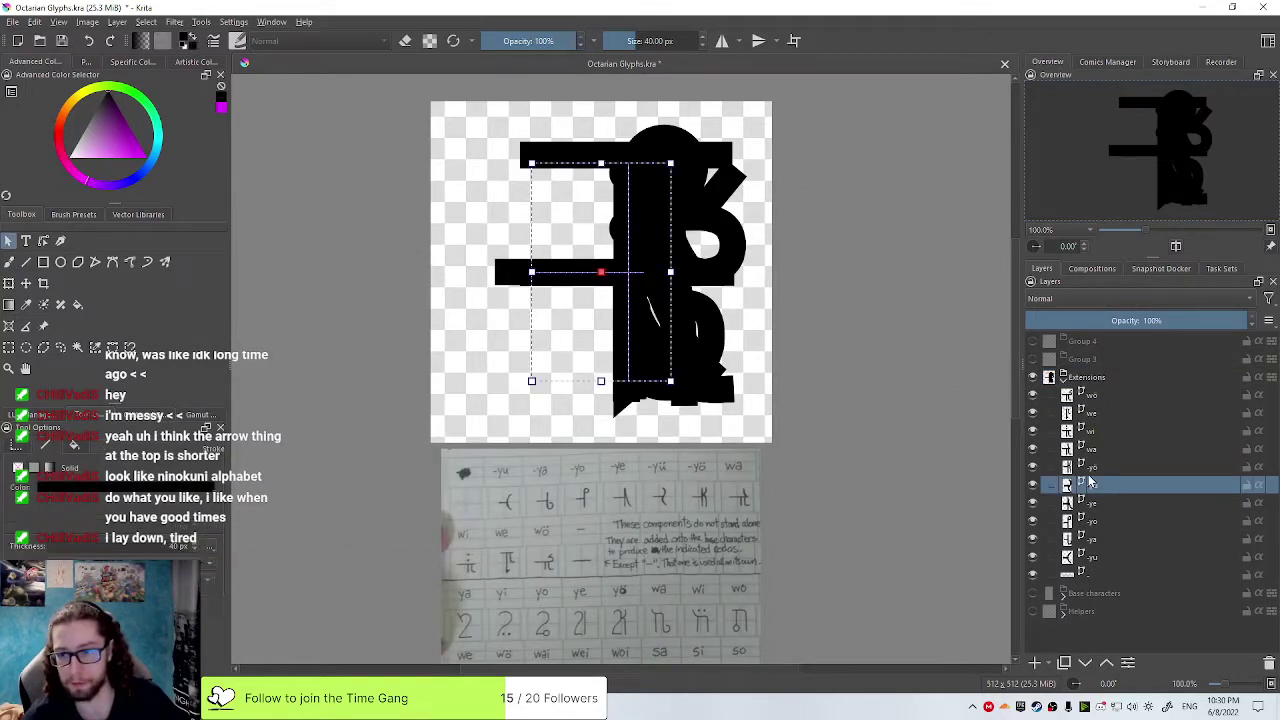
click(1086, 472)
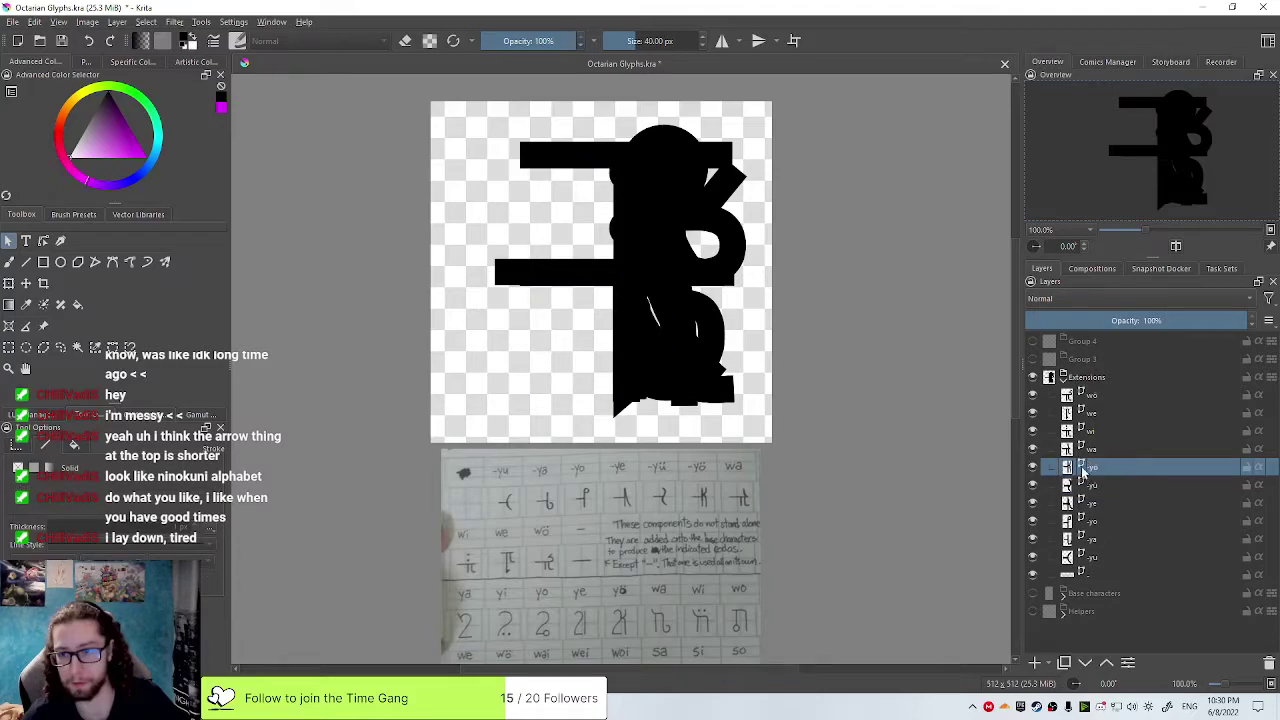
click(1097, 412)
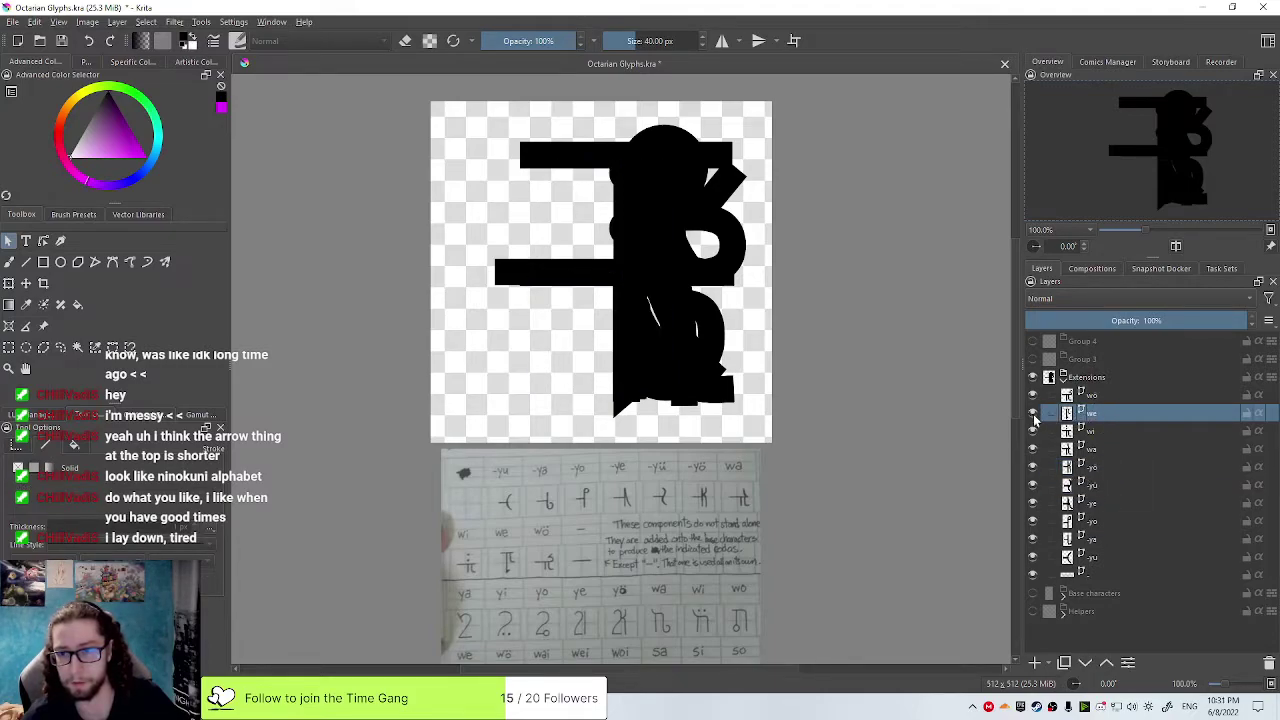
alt+click(1067, 413)
click(637, 321)
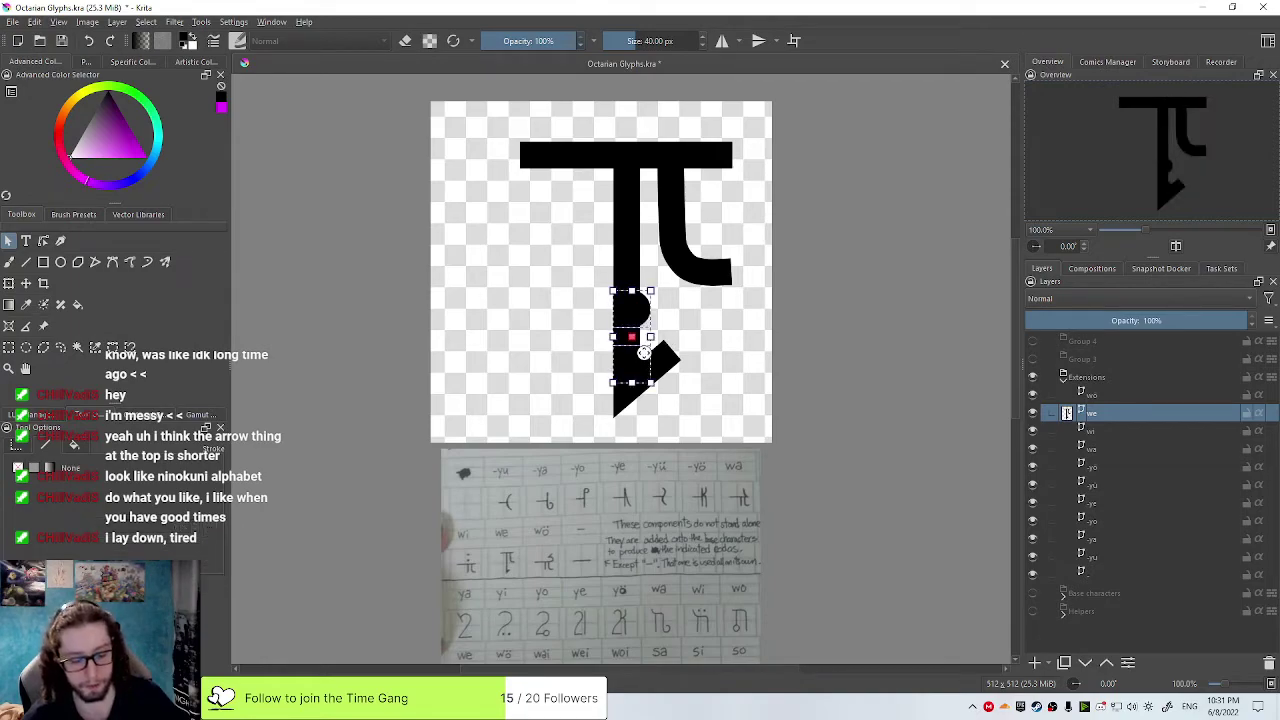
key(Delete)
Reopen the Export Layers tool and select Octarian Glyphs.kra as the document to export
click(180, 22)
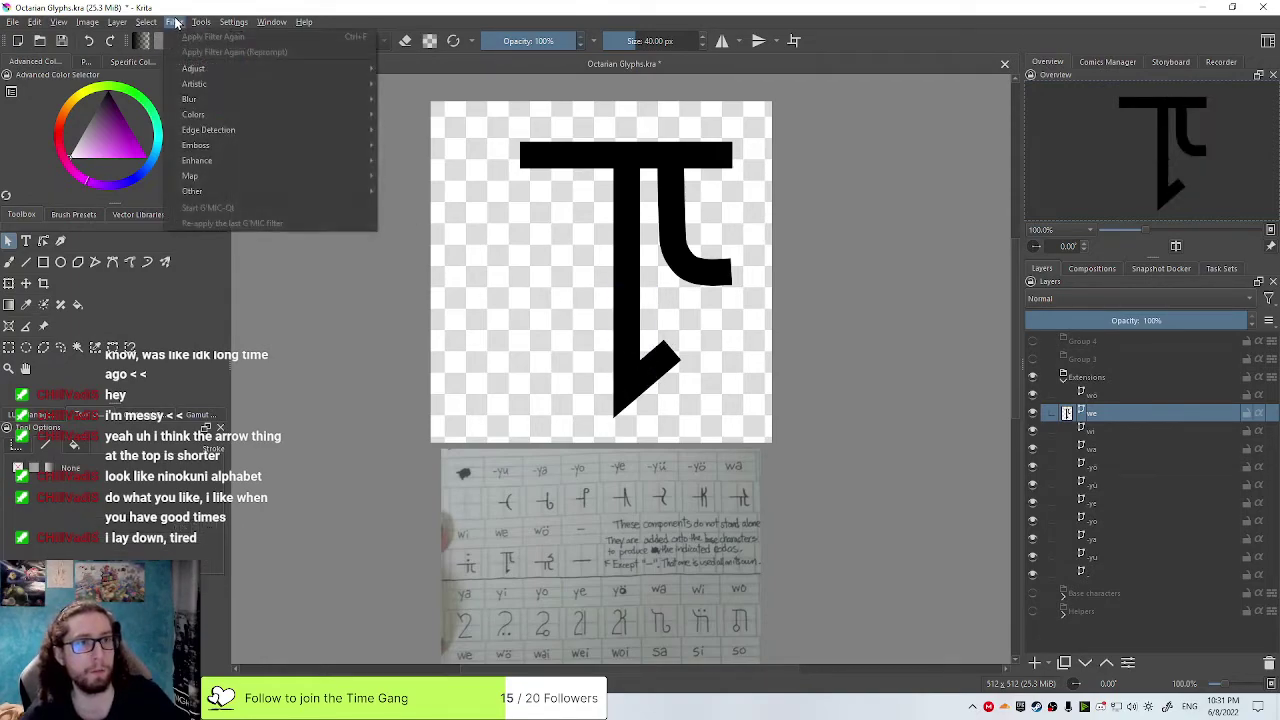
mouse_move(203, 21)
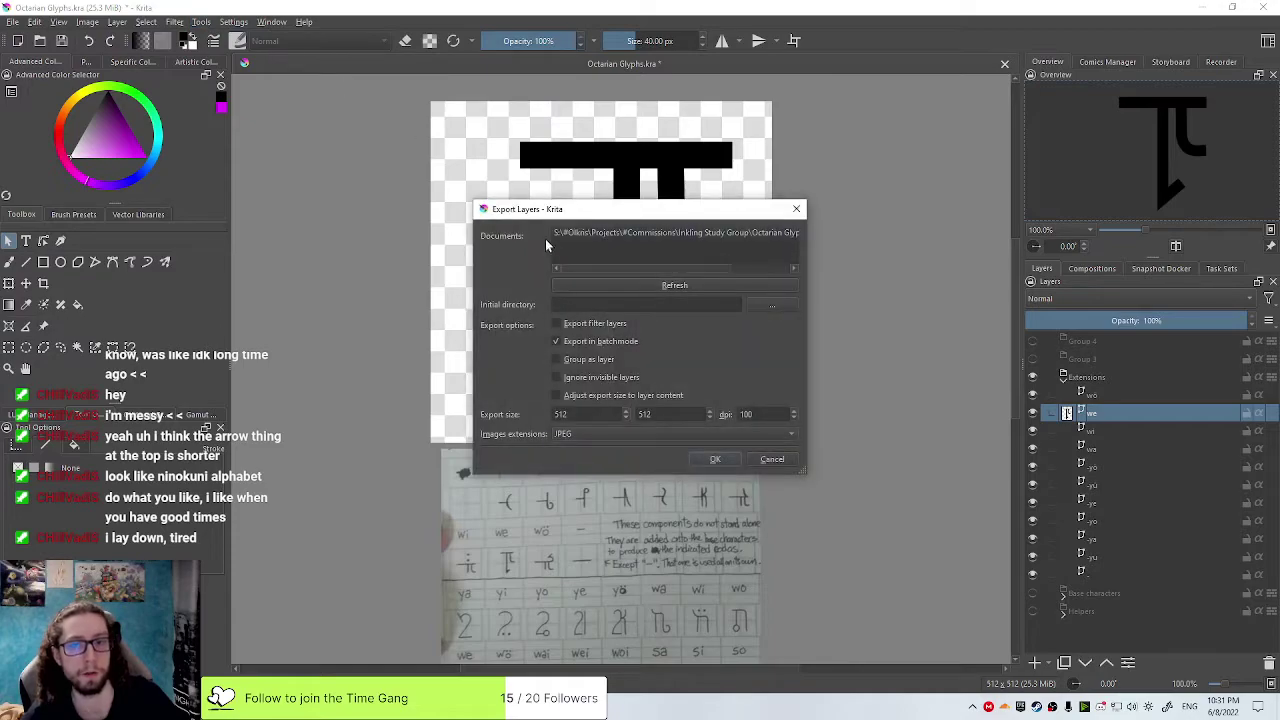
click(651, 233)
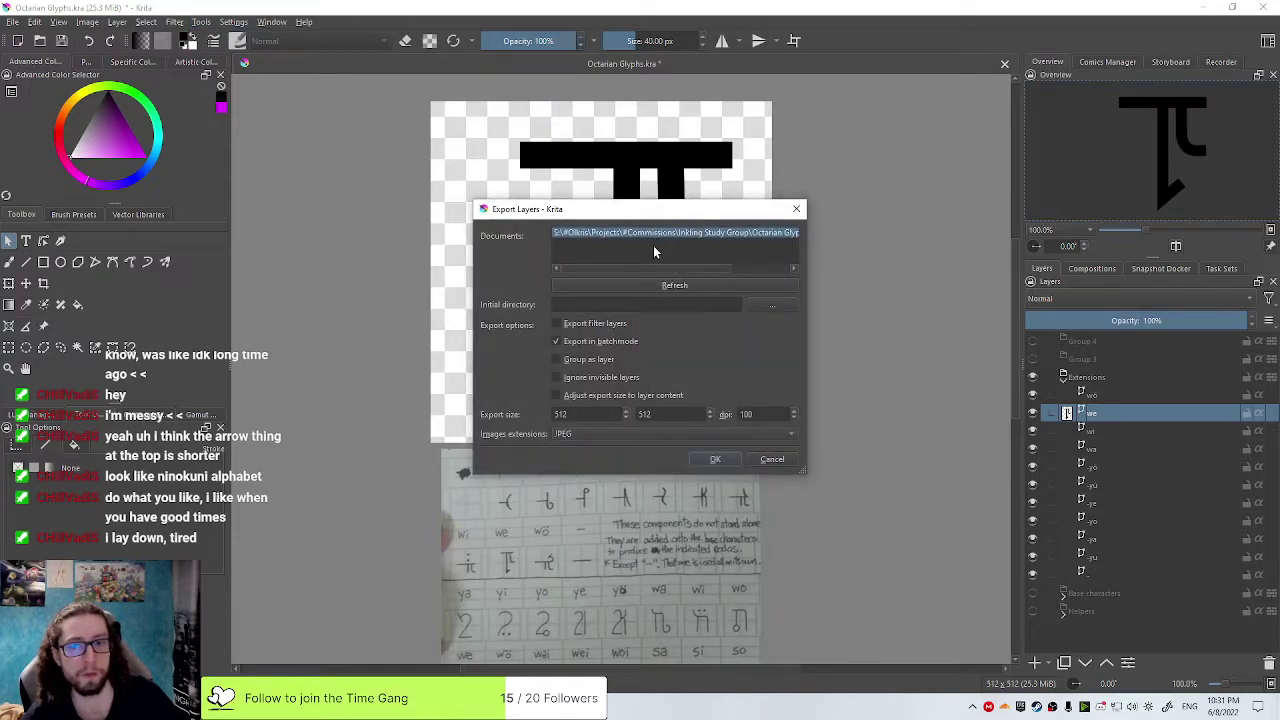
Set the initial export directory to the Exports folder, reaching it through the Base Characters path from the clipboard history
click(771, 307)
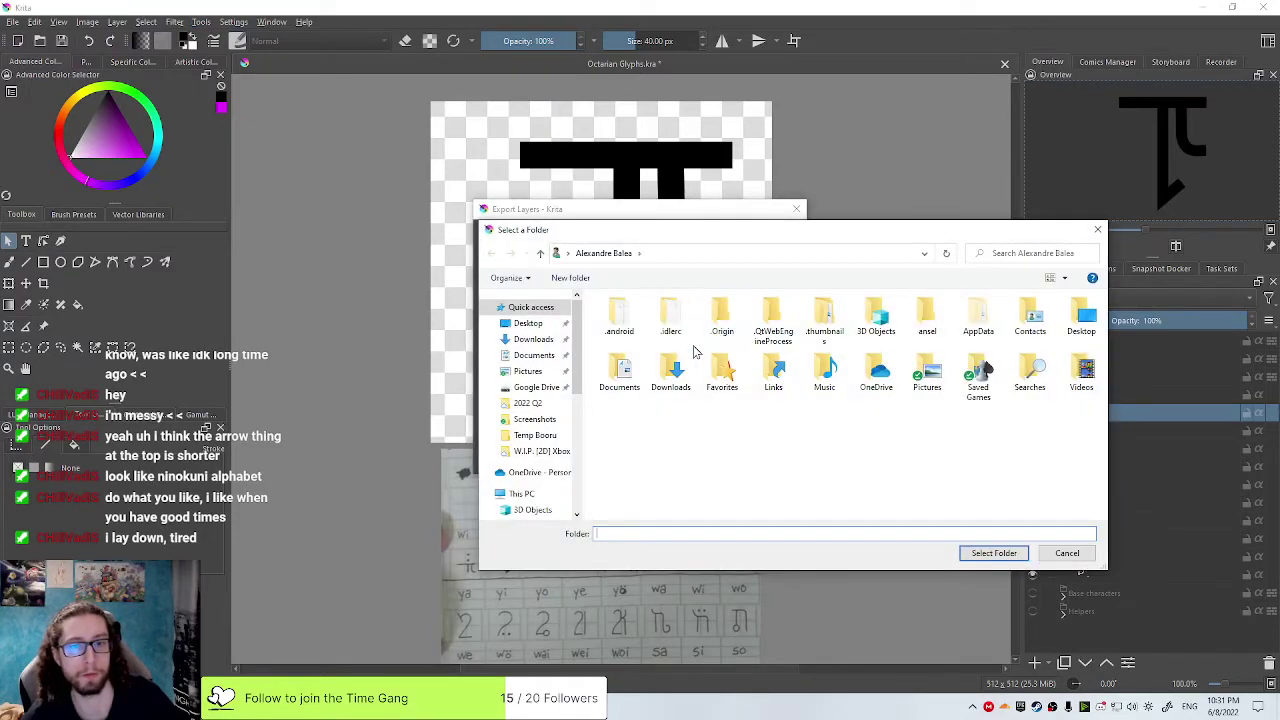
click(708, 254)
text(Octarian Glyphs - Base Characters)
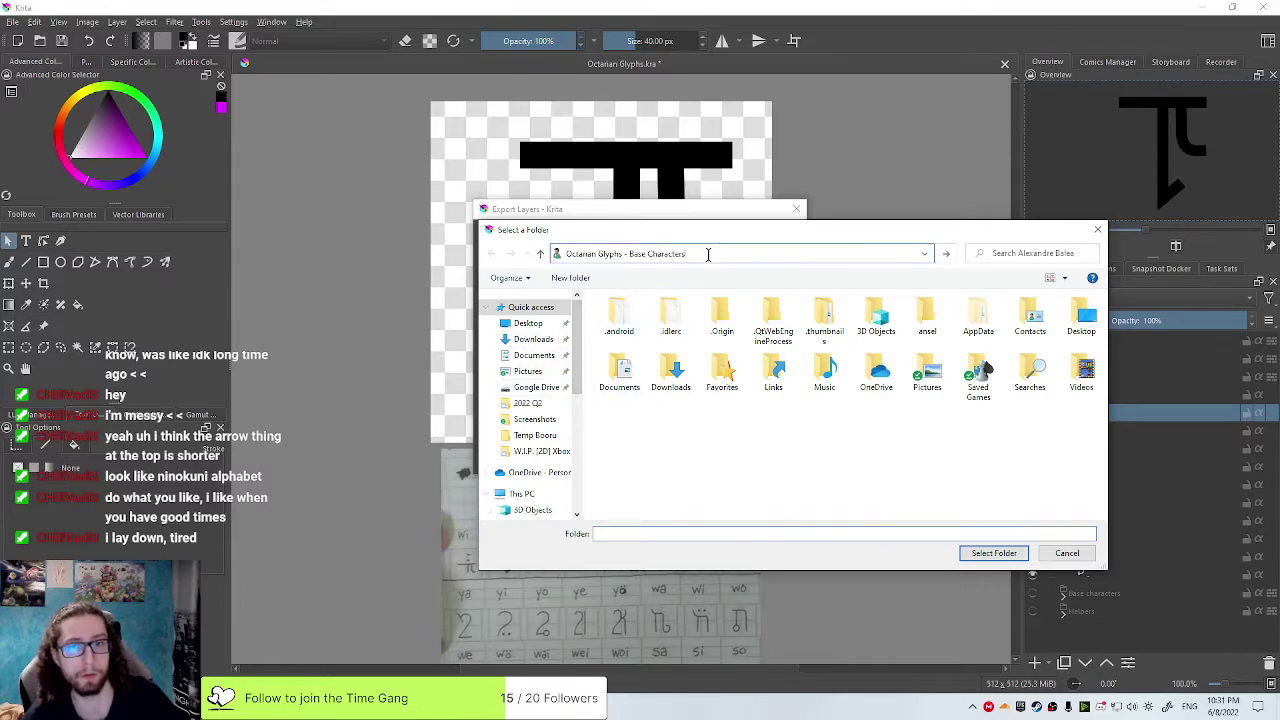
key(ctrl+a)
key(super+v)
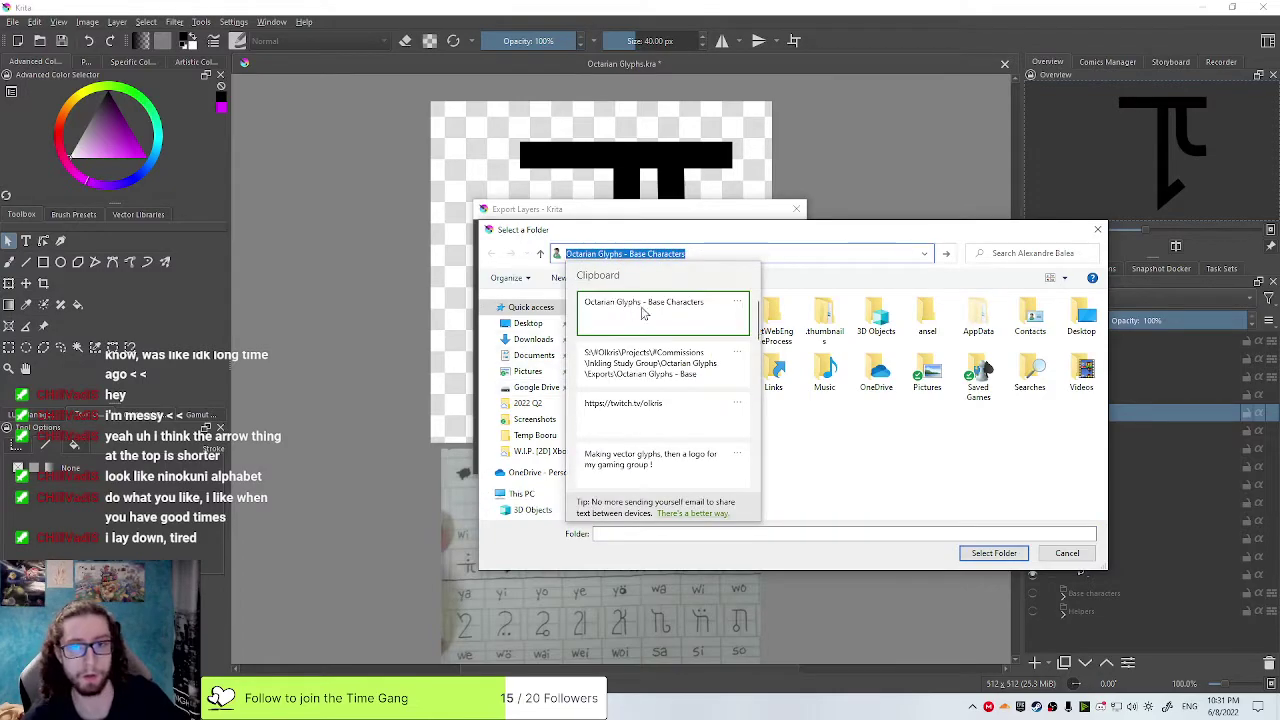
click(702, 370)
key(Return)
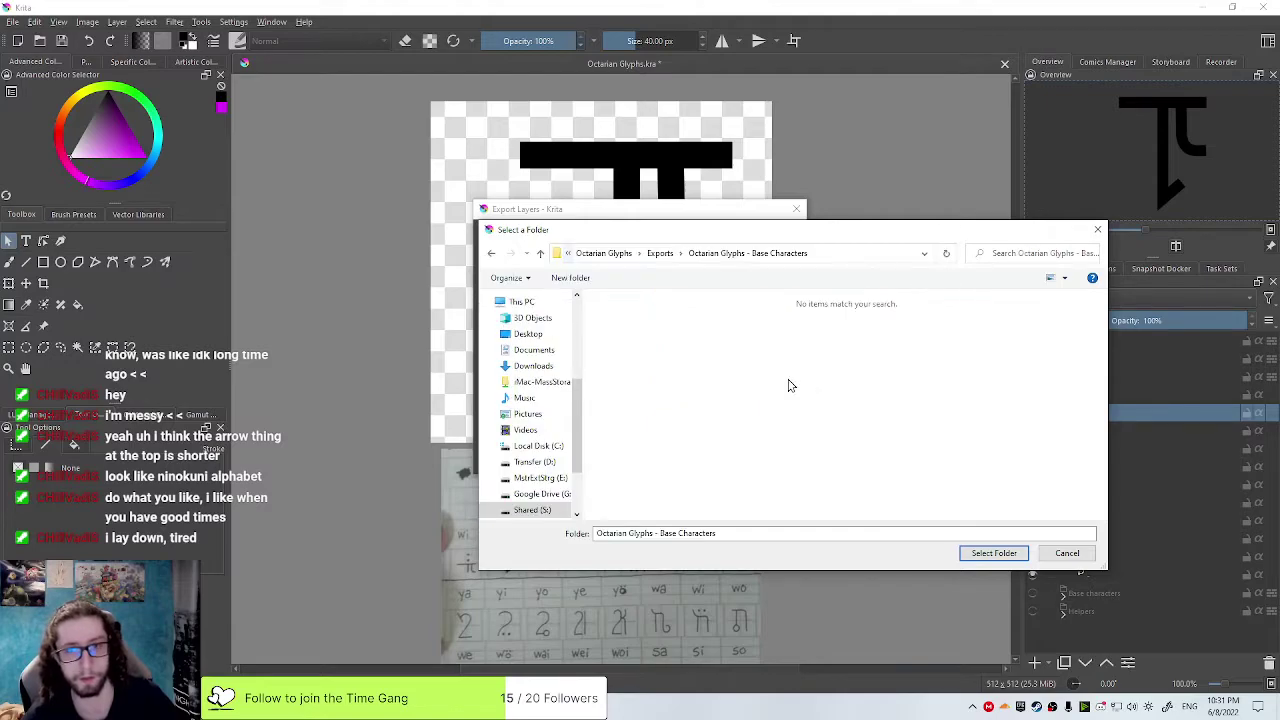
click(660, 253)
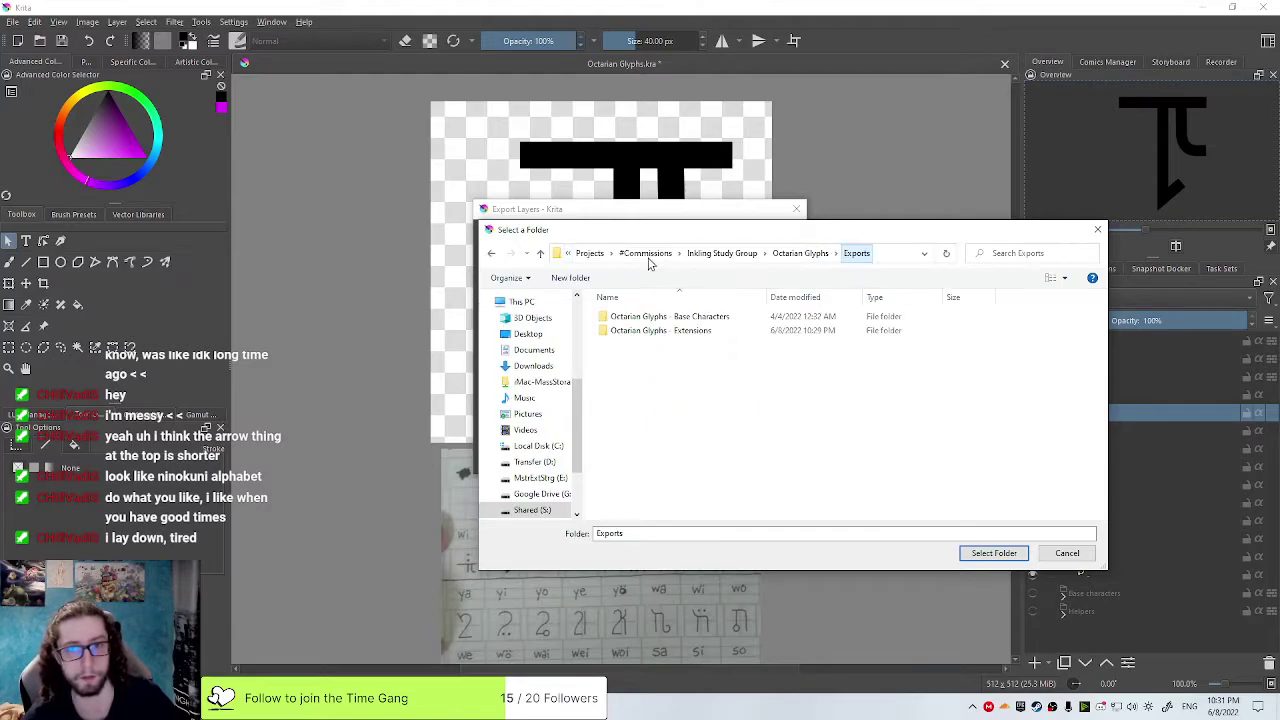
click(991, 555)
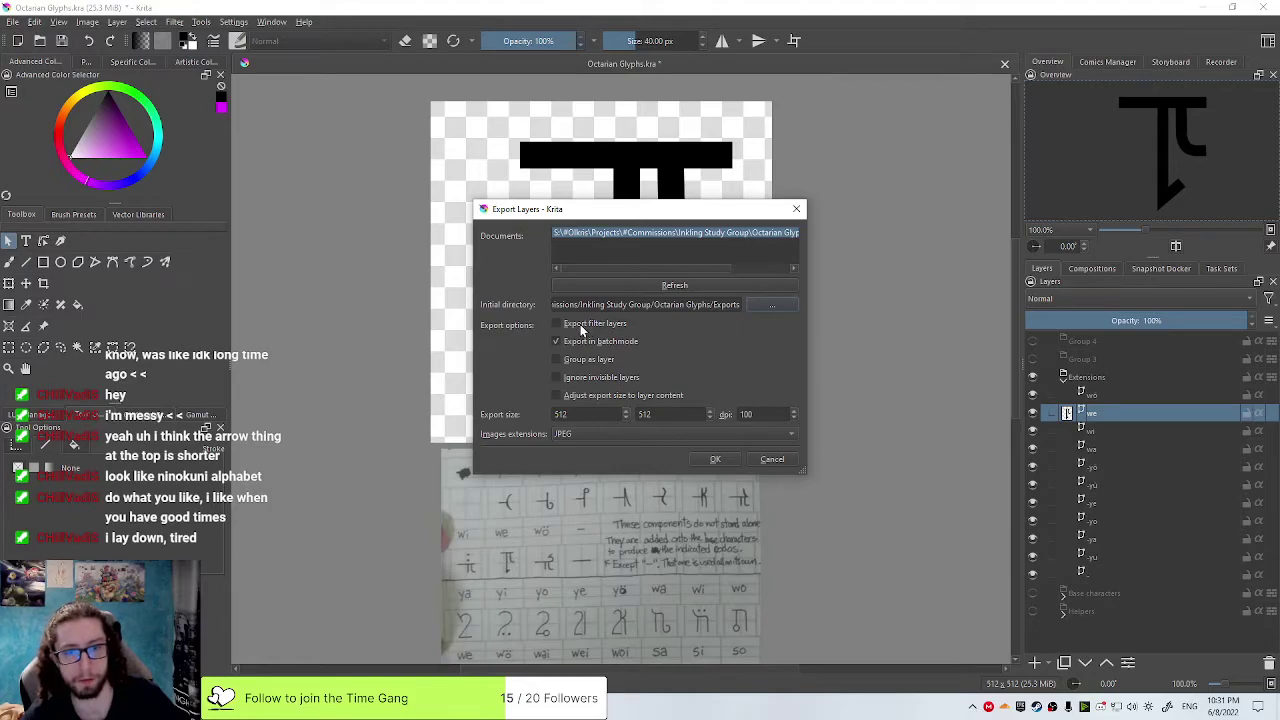
Ignore invisible layers, set the image extension to PNG and export the layers
click(604, 380)
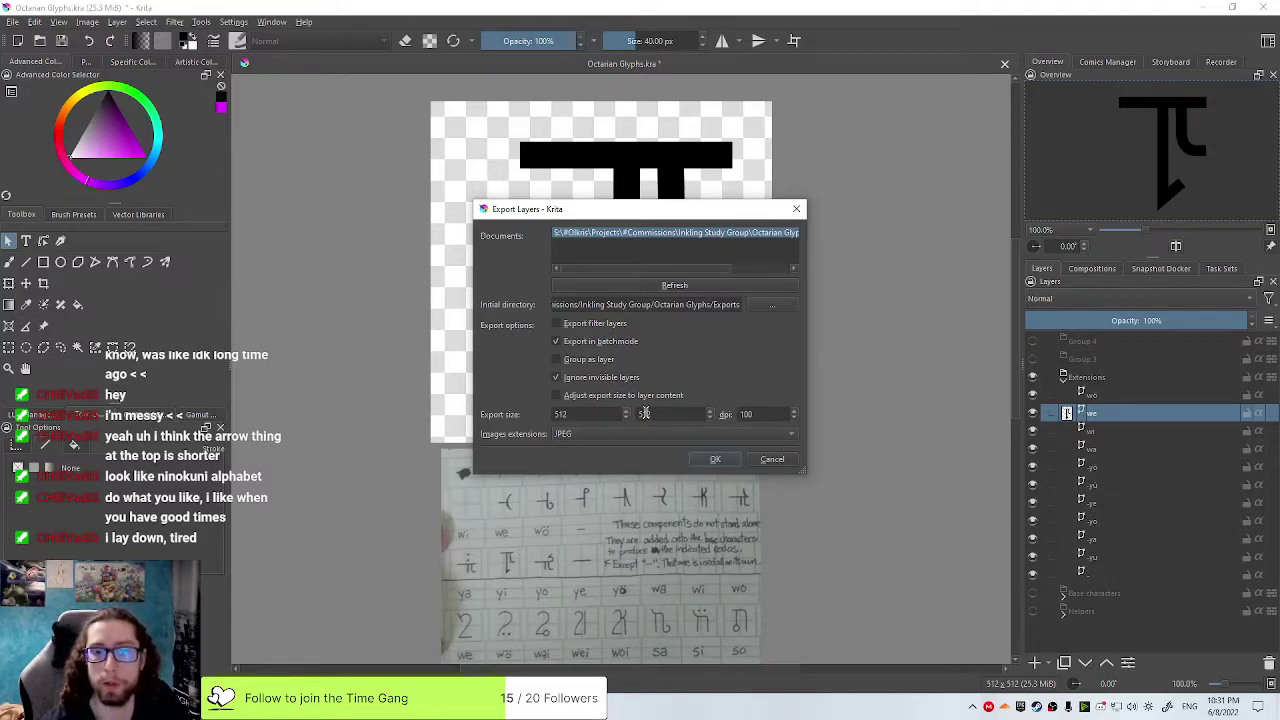
click(676, 433)
click(666, 446)
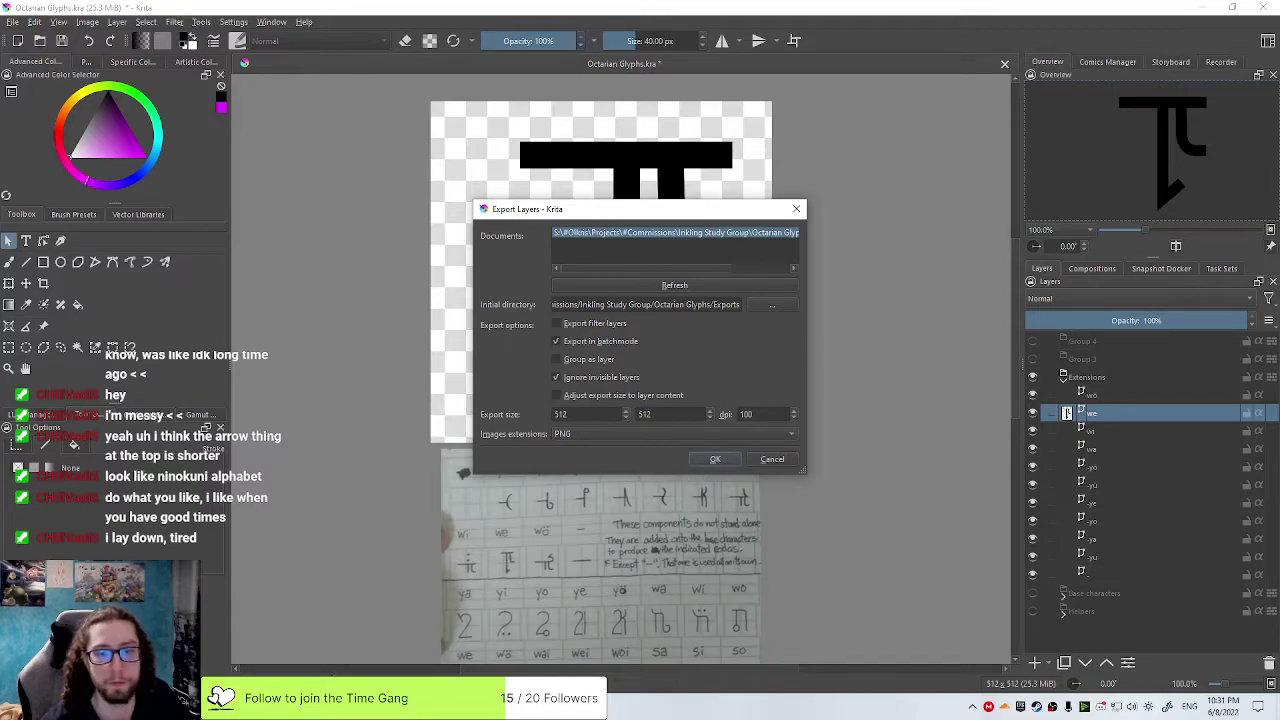
key(Return)
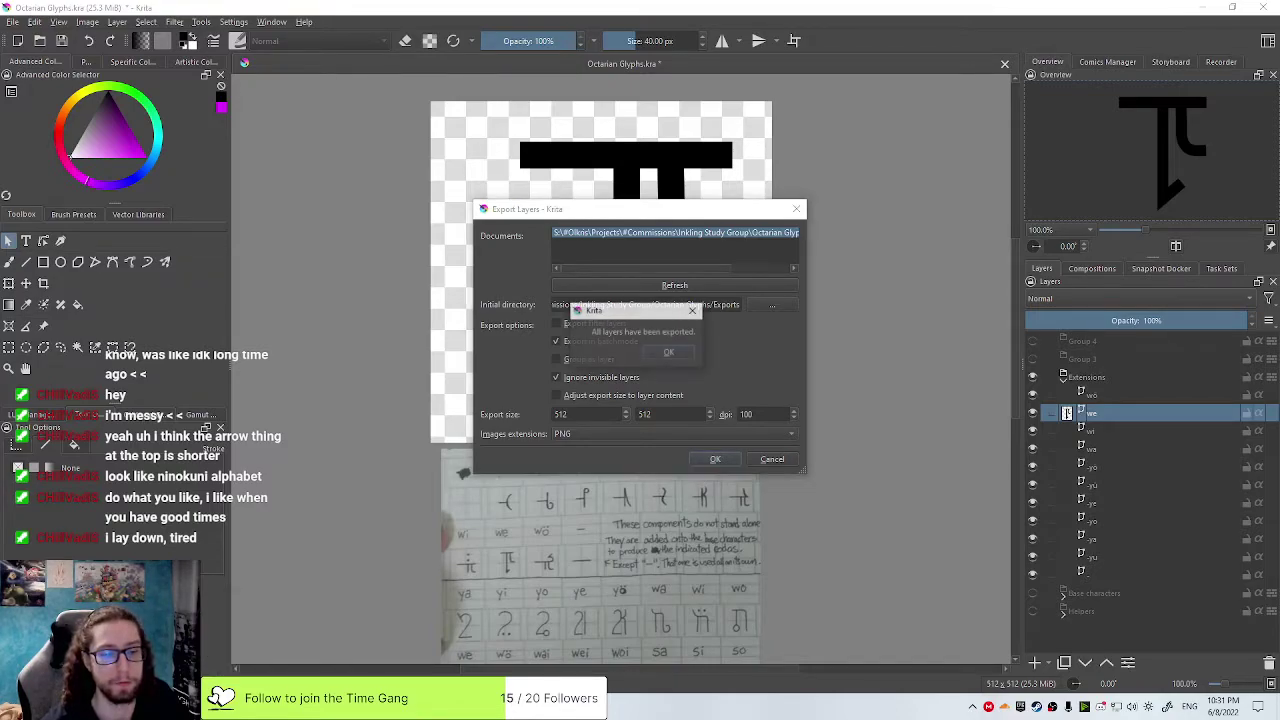
click(669, 352)
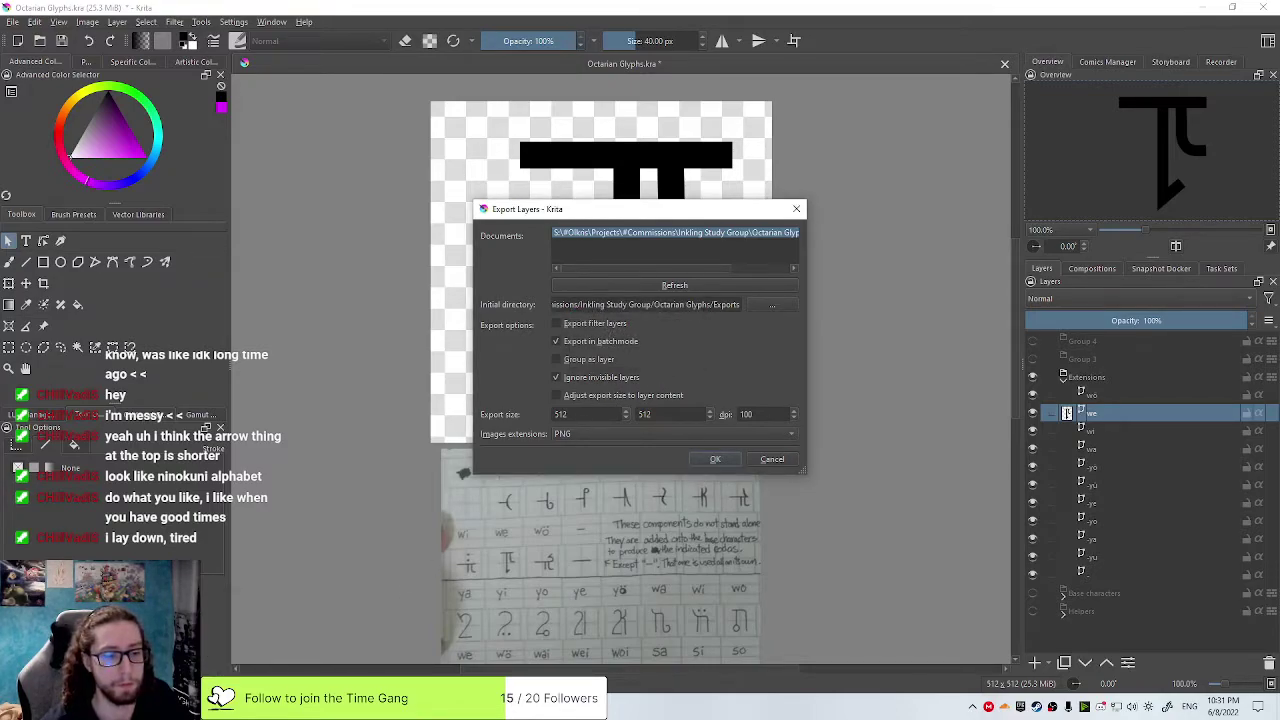
Switch to File Explorer and open the newly exported Octarian Glyphs folder in Exports
click(271, 640)
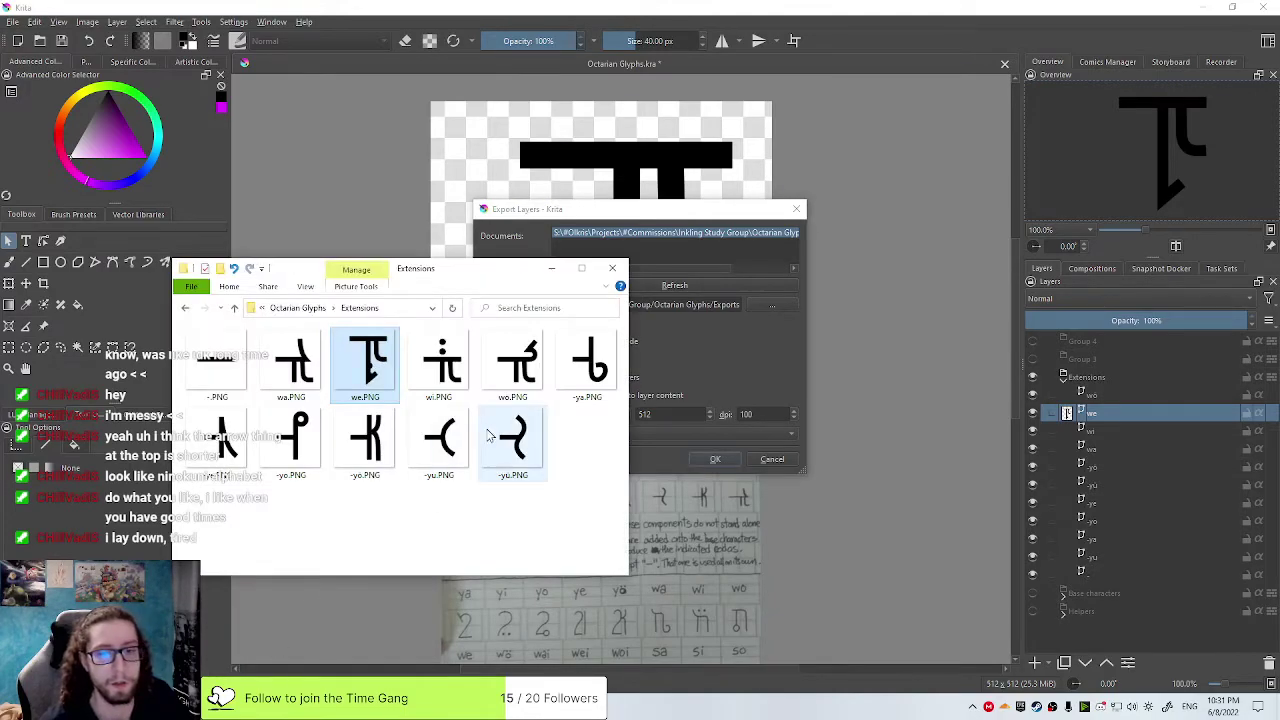
click(302, 306)
click(295, 307)
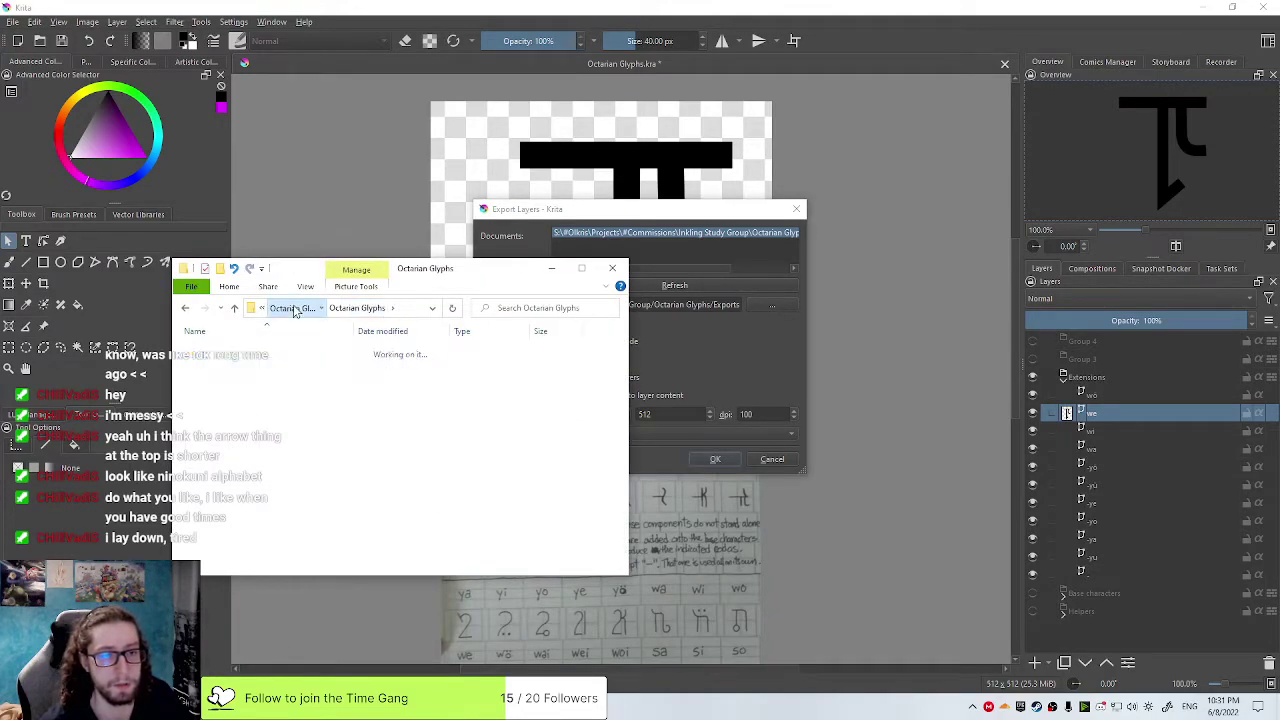
click(282, 309)
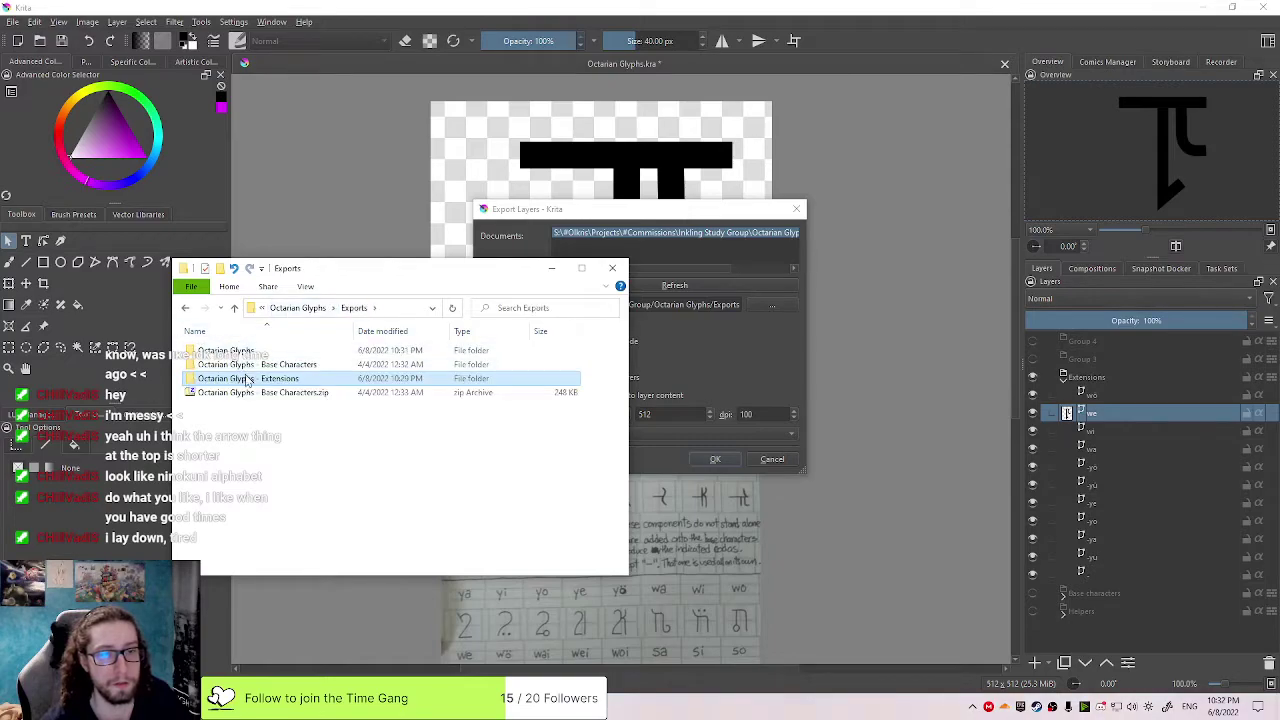
click(259, 382)
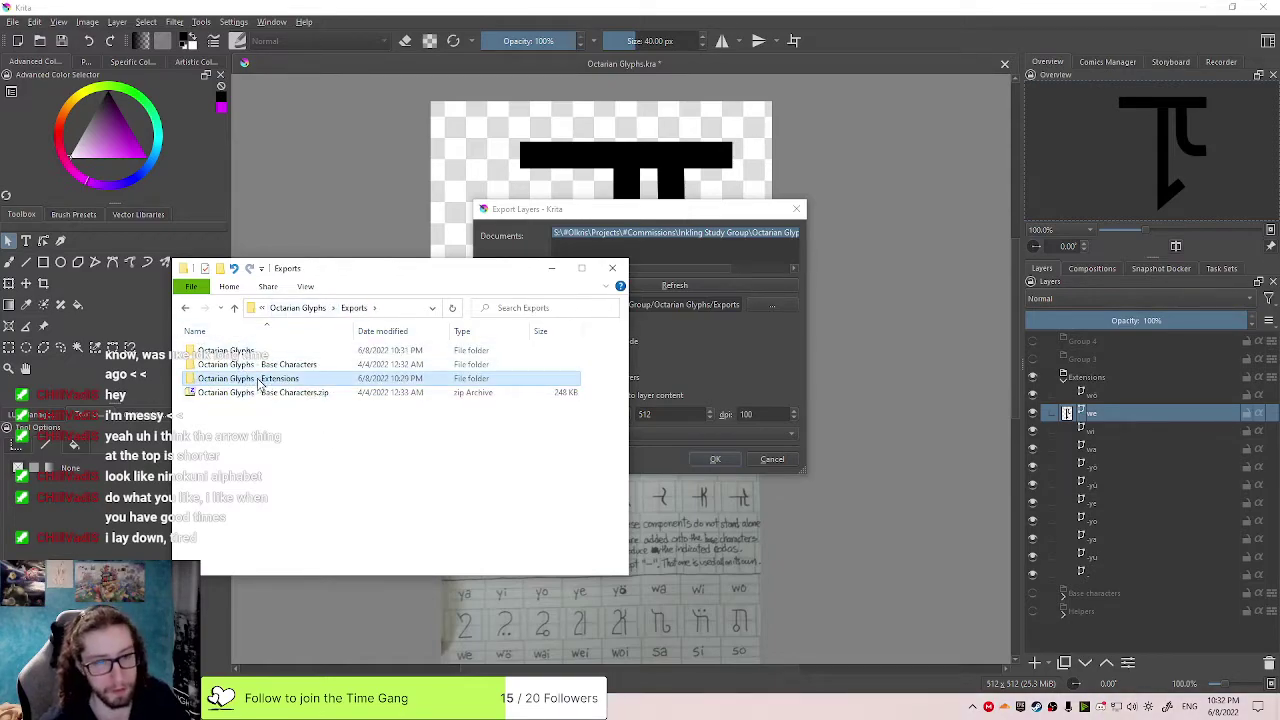
double_click(252, 350)
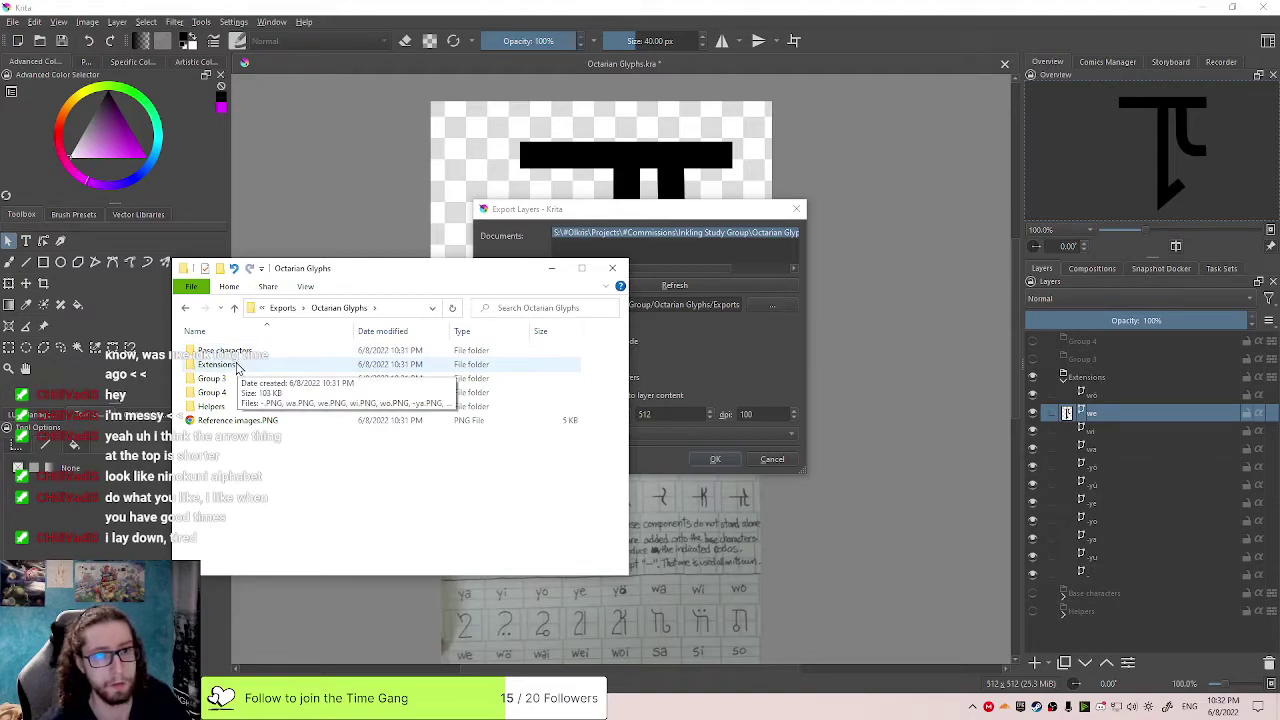
Check the contents of the exported Extensions and Base characters subfolders
double_click(237, 366)
key(alt+Left)
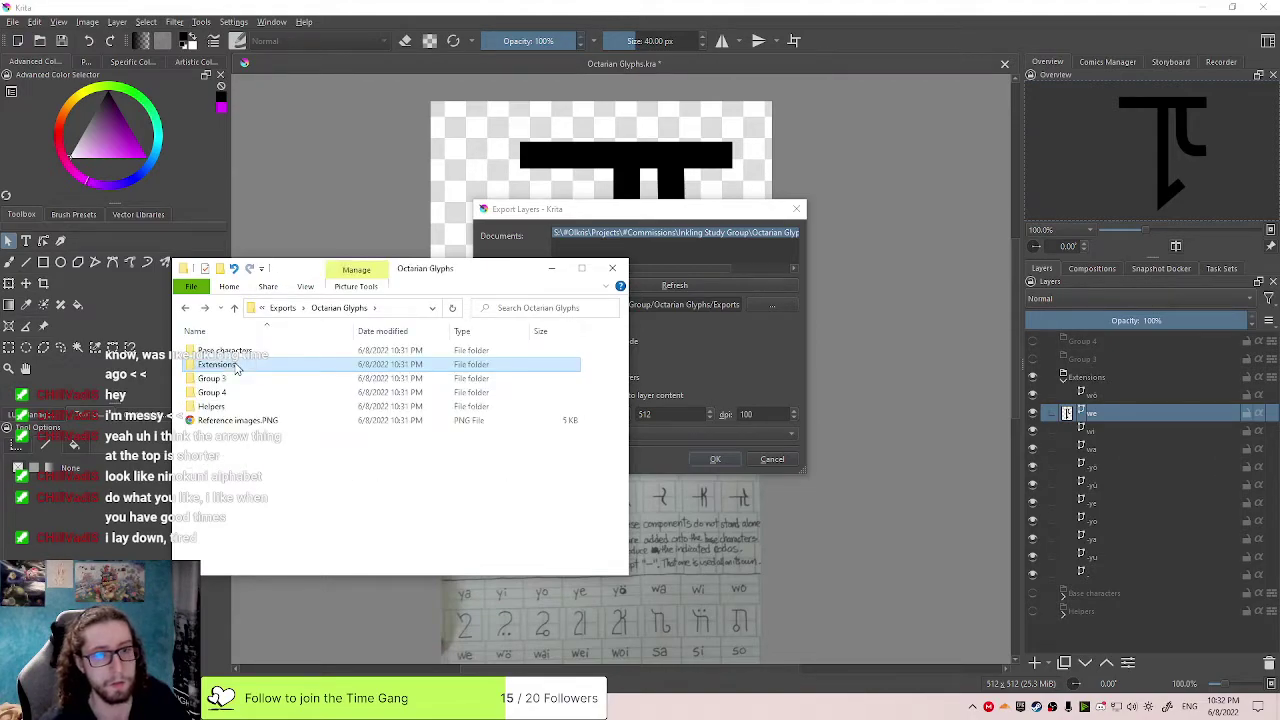
double_click(237, 366)
key(alt+Left)
double_click(225, 352)
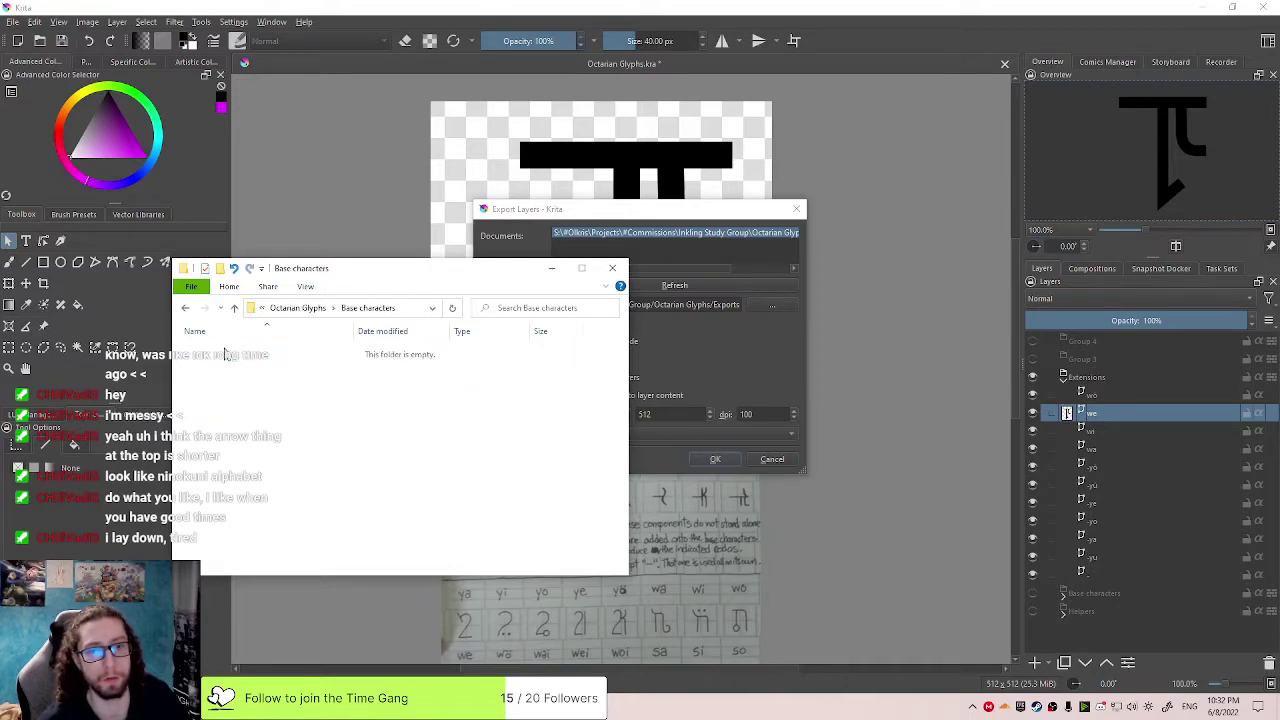
Look through the exported glyph images in the Extensions folder of the Octarian Glyphs export
key(alt+Left)
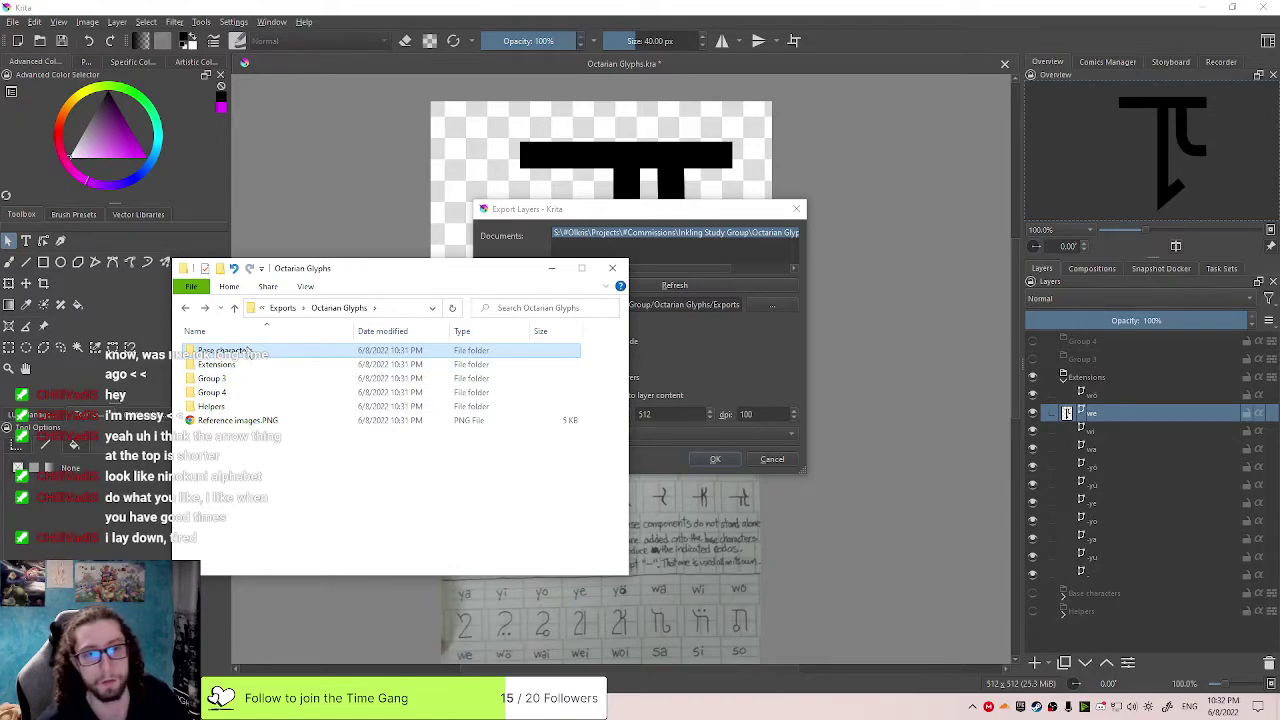
double_click(264, 365)
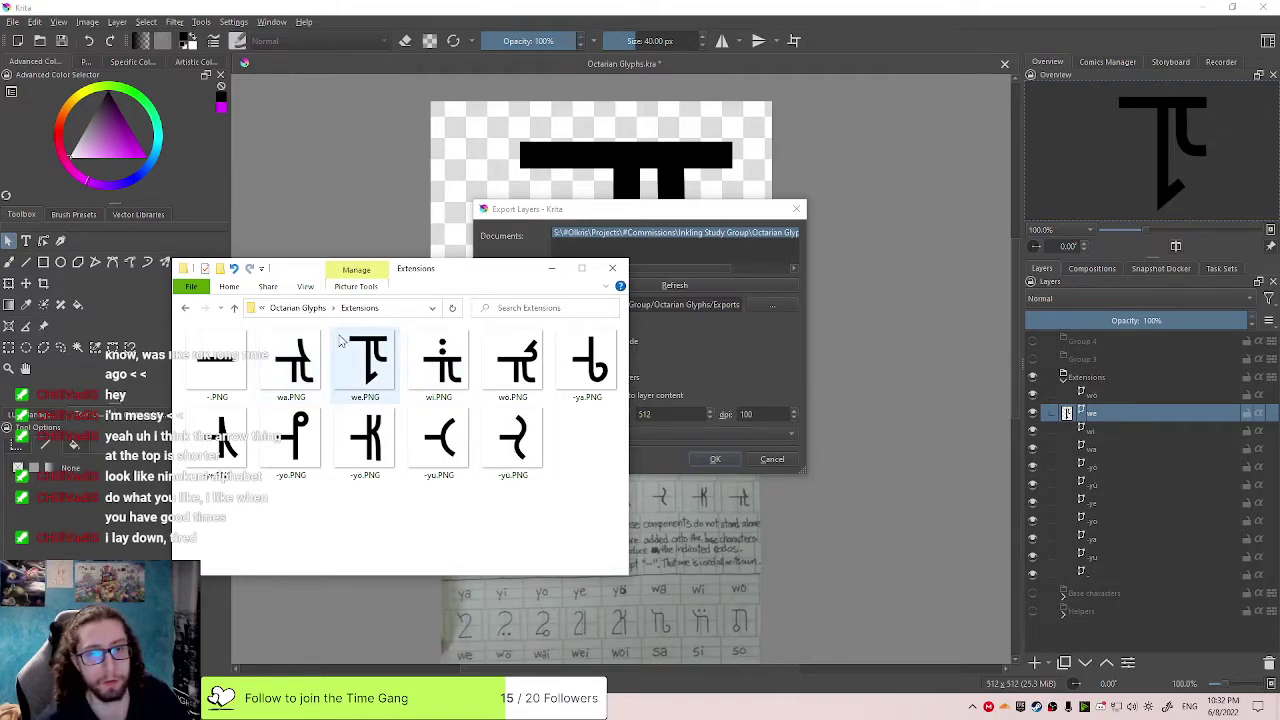
click(314, 308)
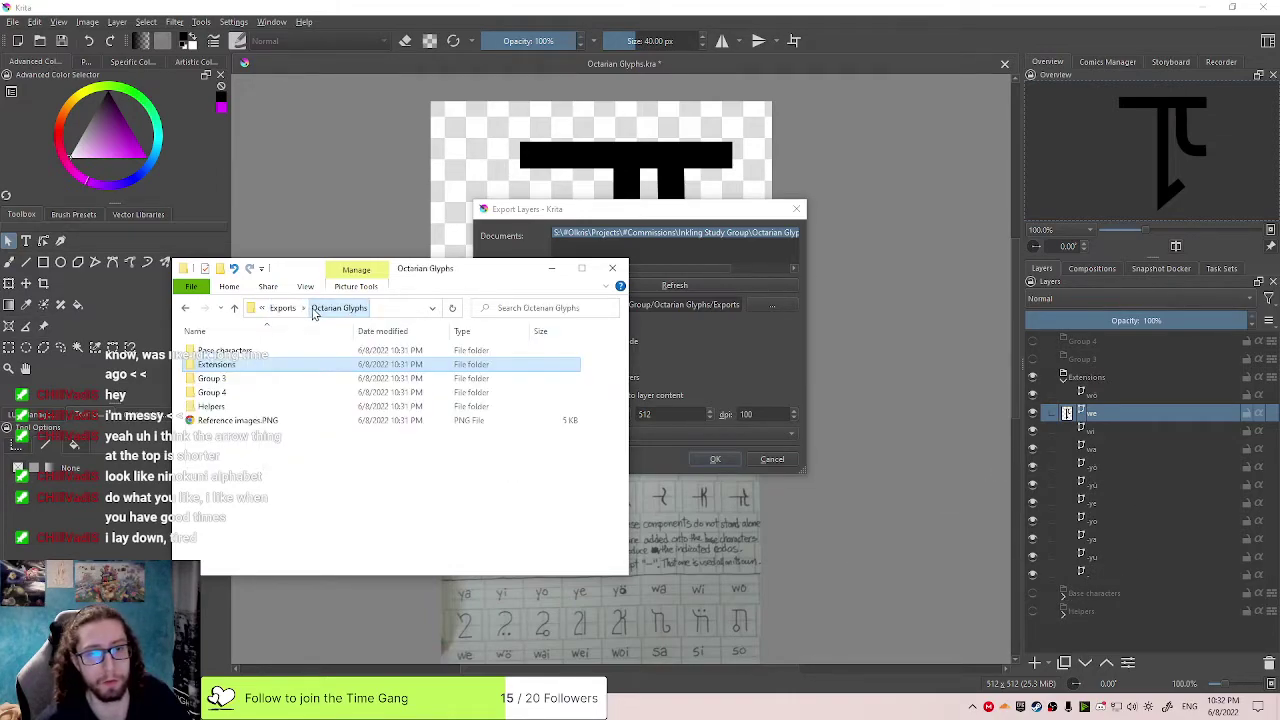
double_click(268, 366)
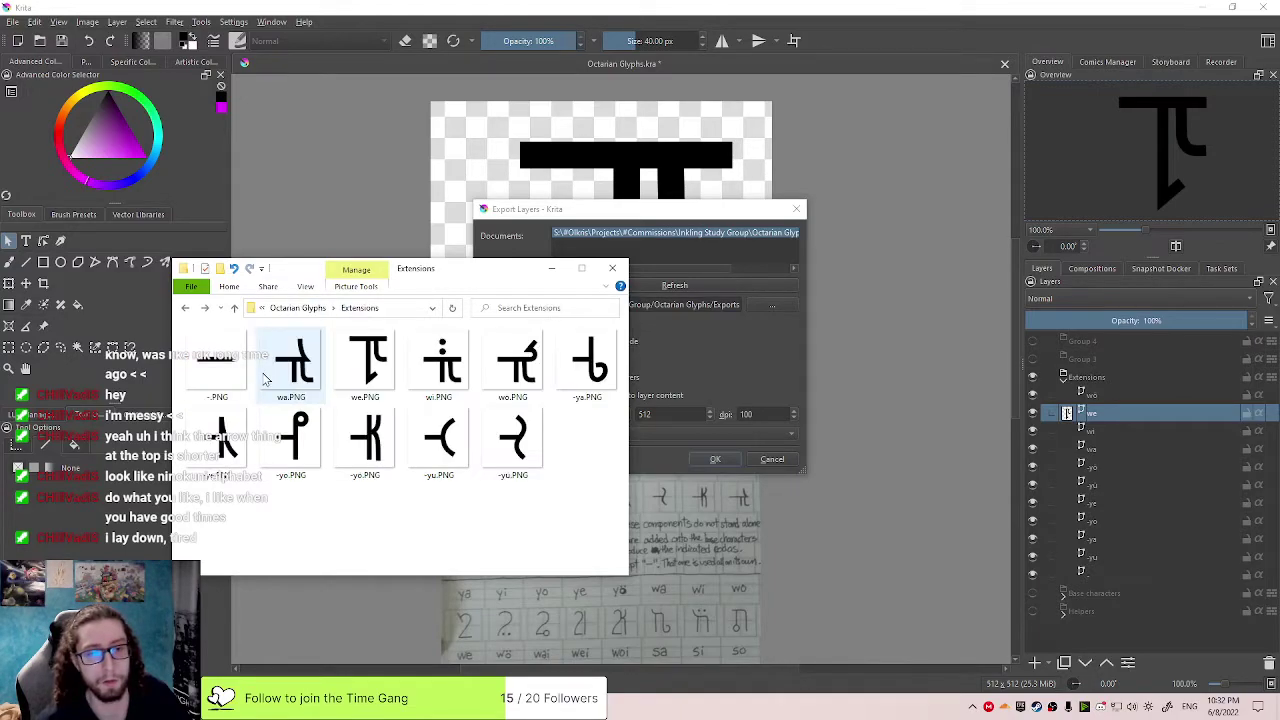
Review the PNG glyphs in the earlier Octarian Glyphs - Base Characters export folder for comparison
click(296, 308)
double_click(298, 366)
double_click(298, 366)
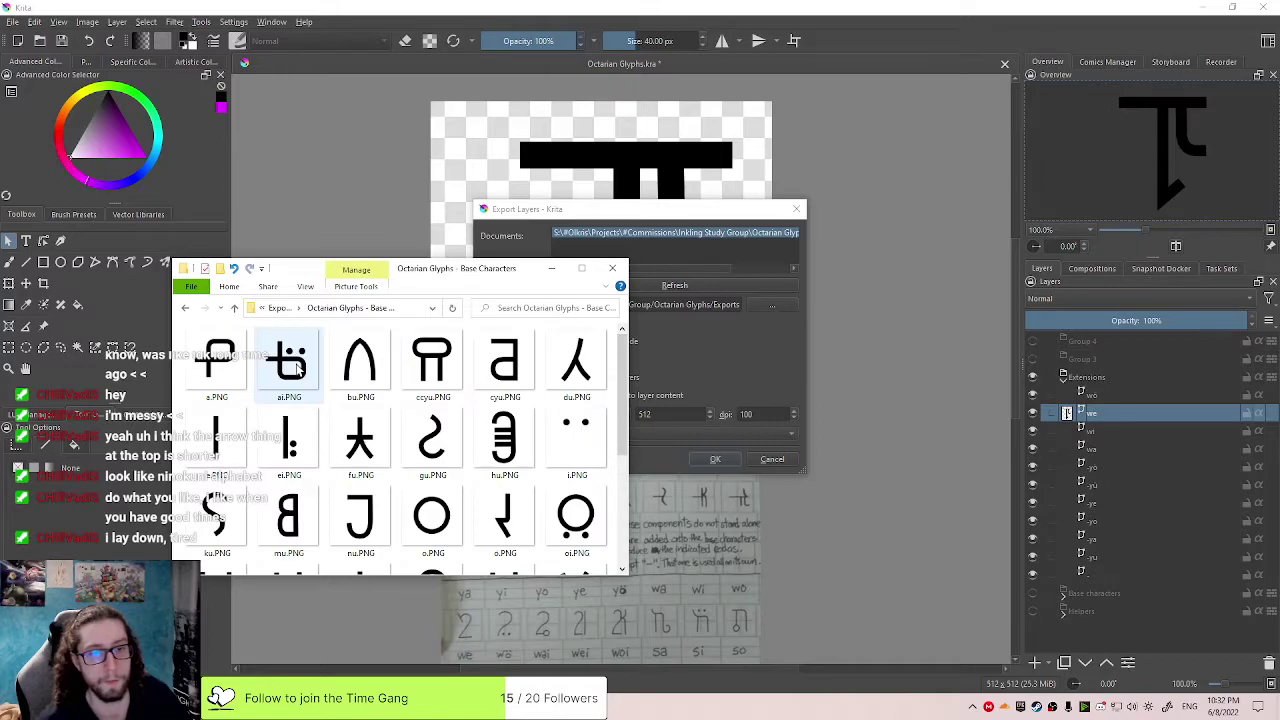
scroll(298, 370, down, 5)
scroll(297, 370, up, 2)
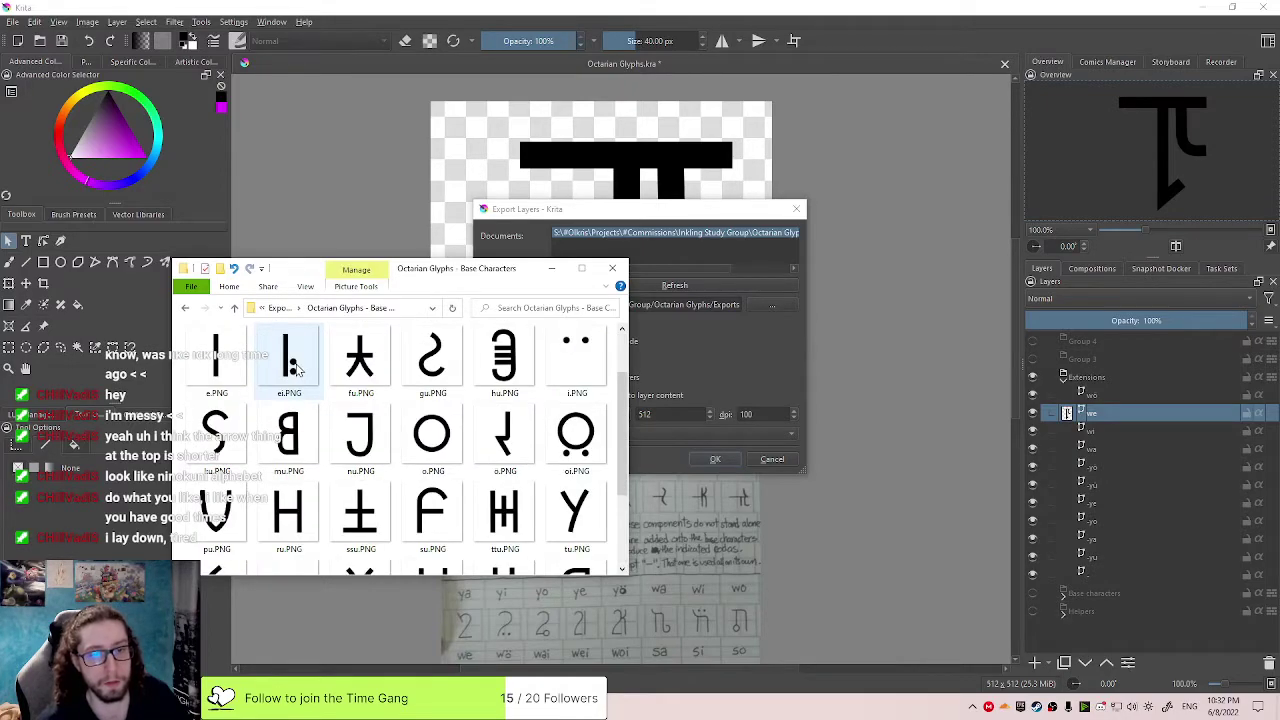
scroll(296, 368, down, 2)
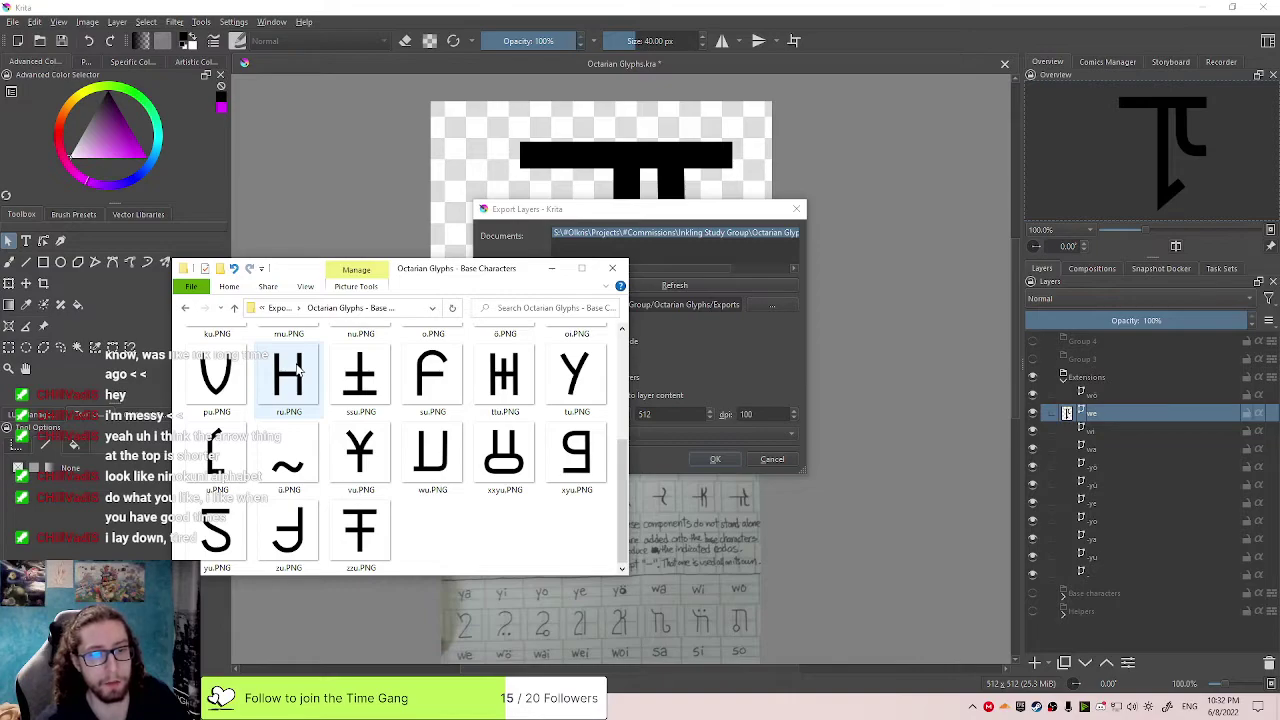
scroll(297, 369, up, 2)
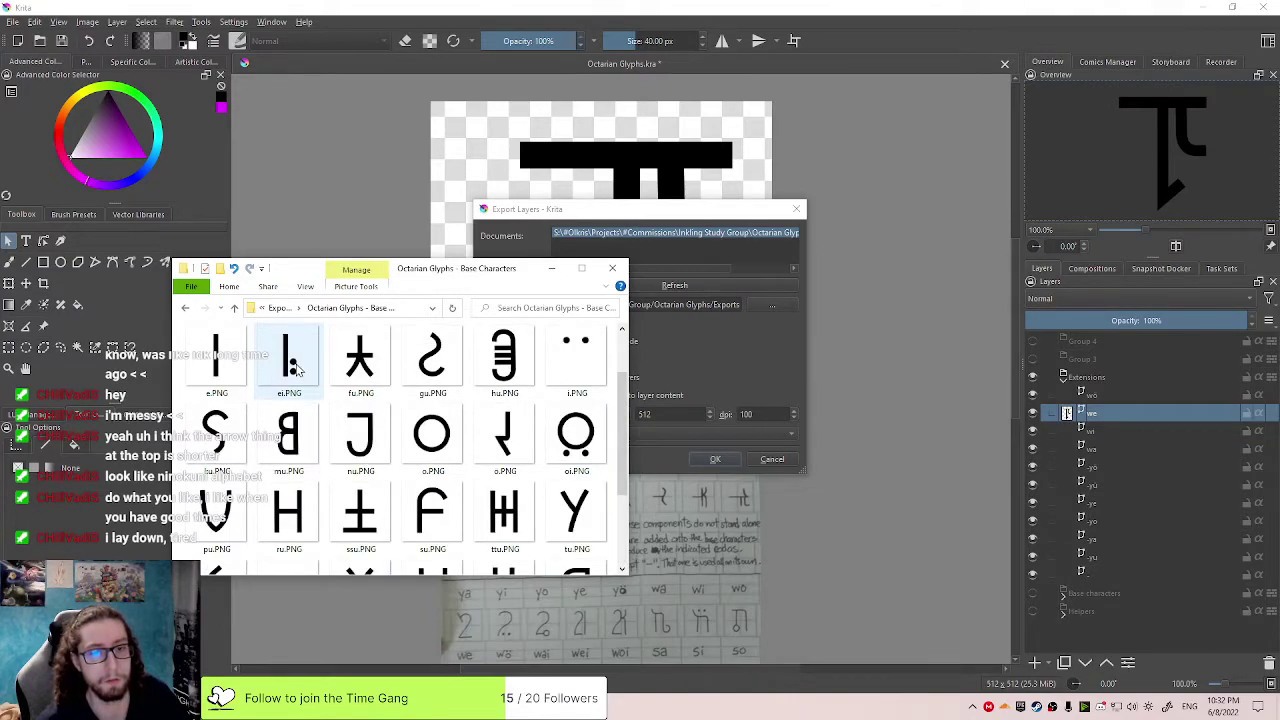
scroll(297, 370, down, 2)
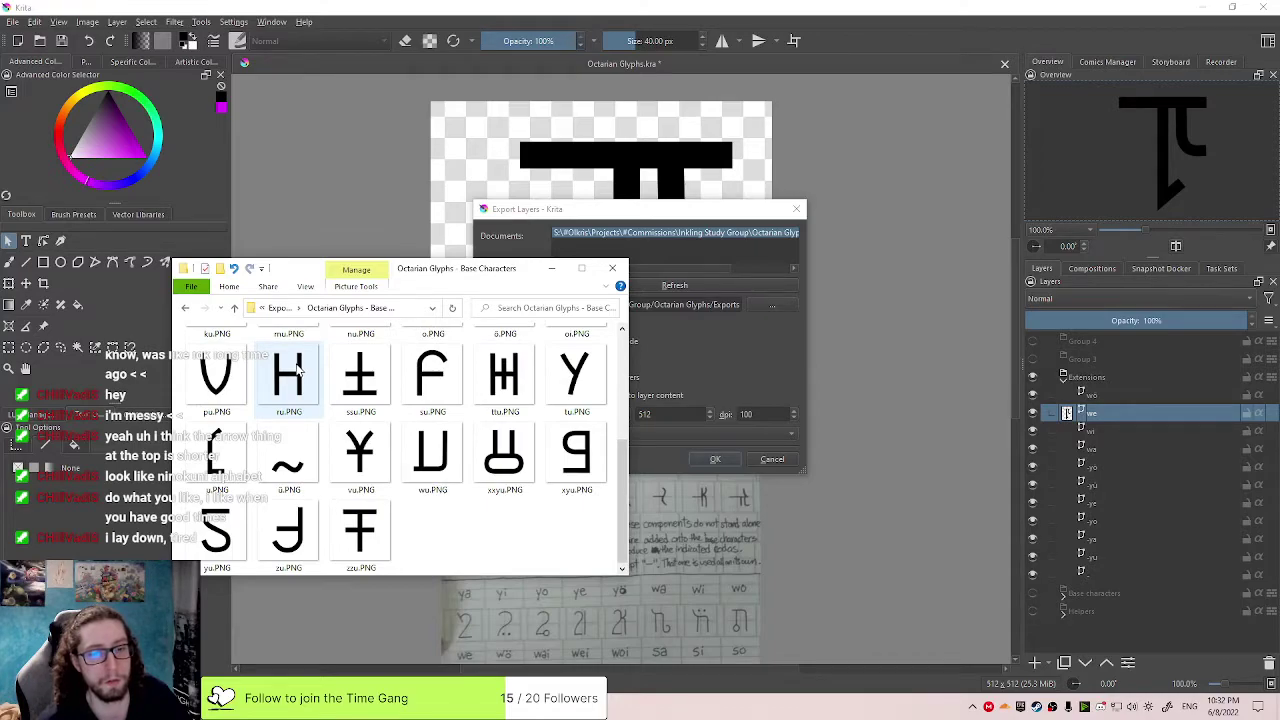
Return to the Octarian Glyphs export and check the Extensions images and the Group 3 folder
click(281, 307)
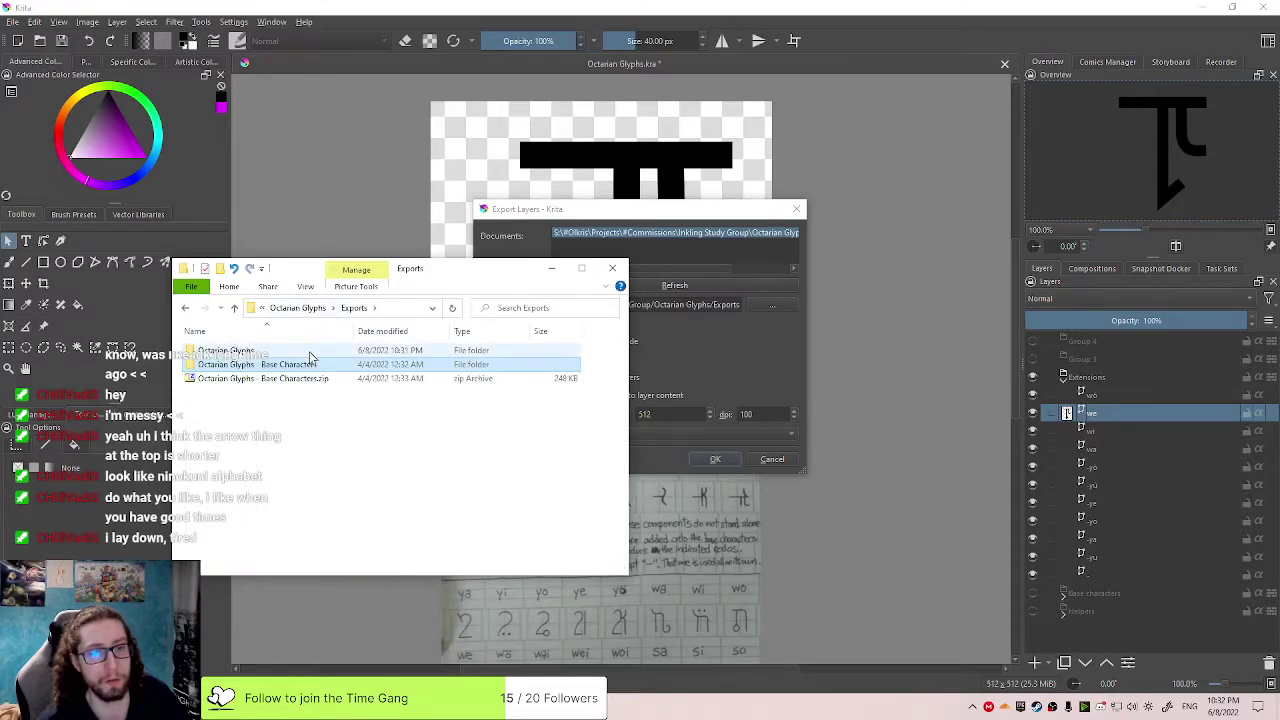
double_click(311, 354)
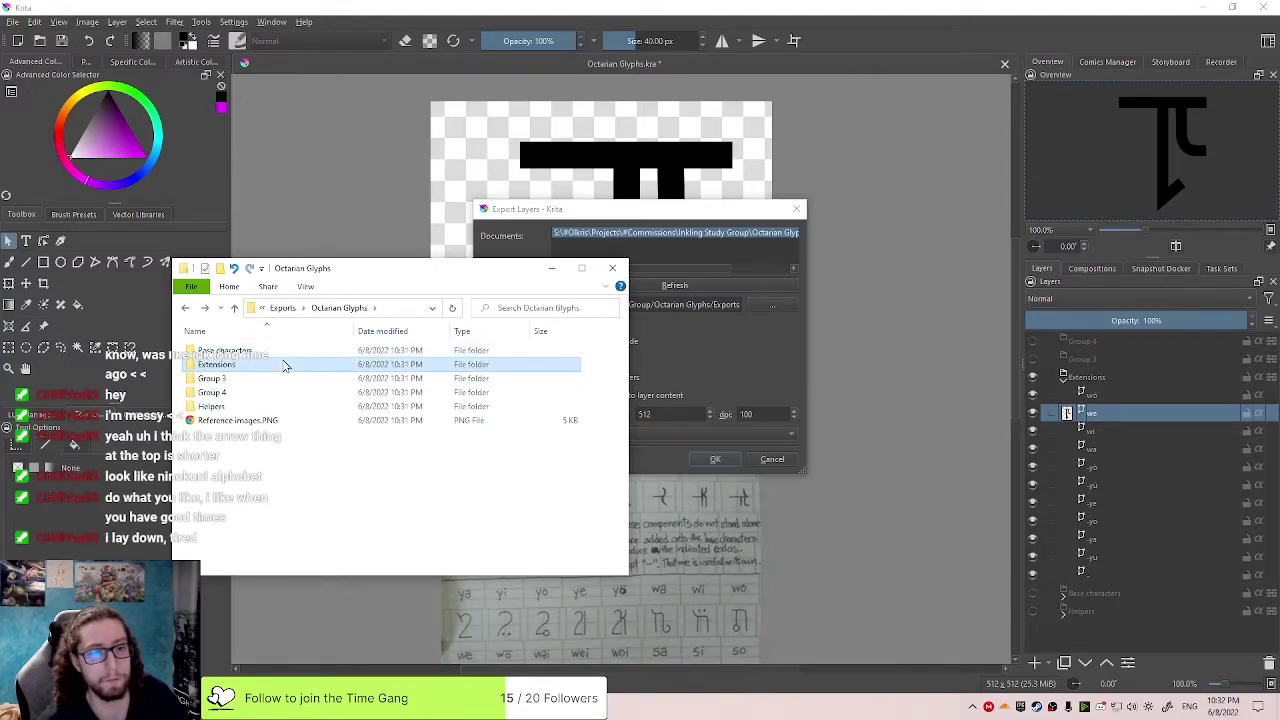
double_click(287, 367)
drag(588, 468, 318, 400)
click(318, 398)
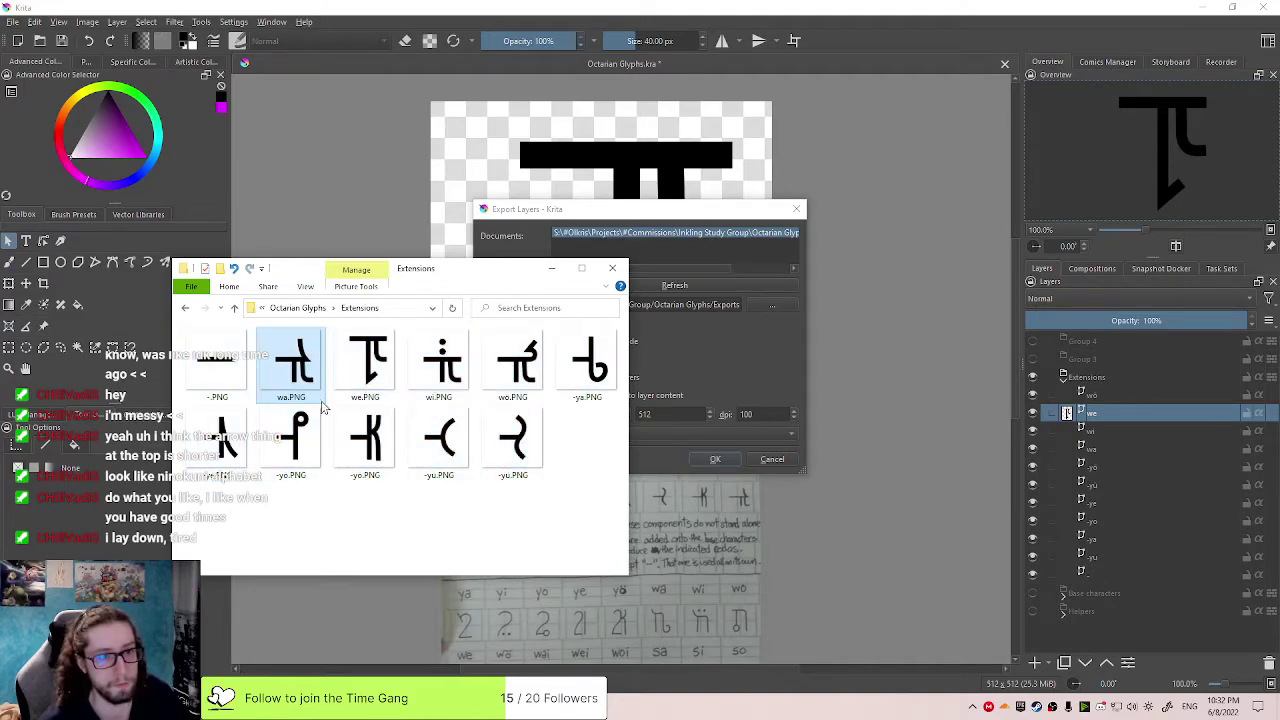
drag(590, 484, 204, 362)
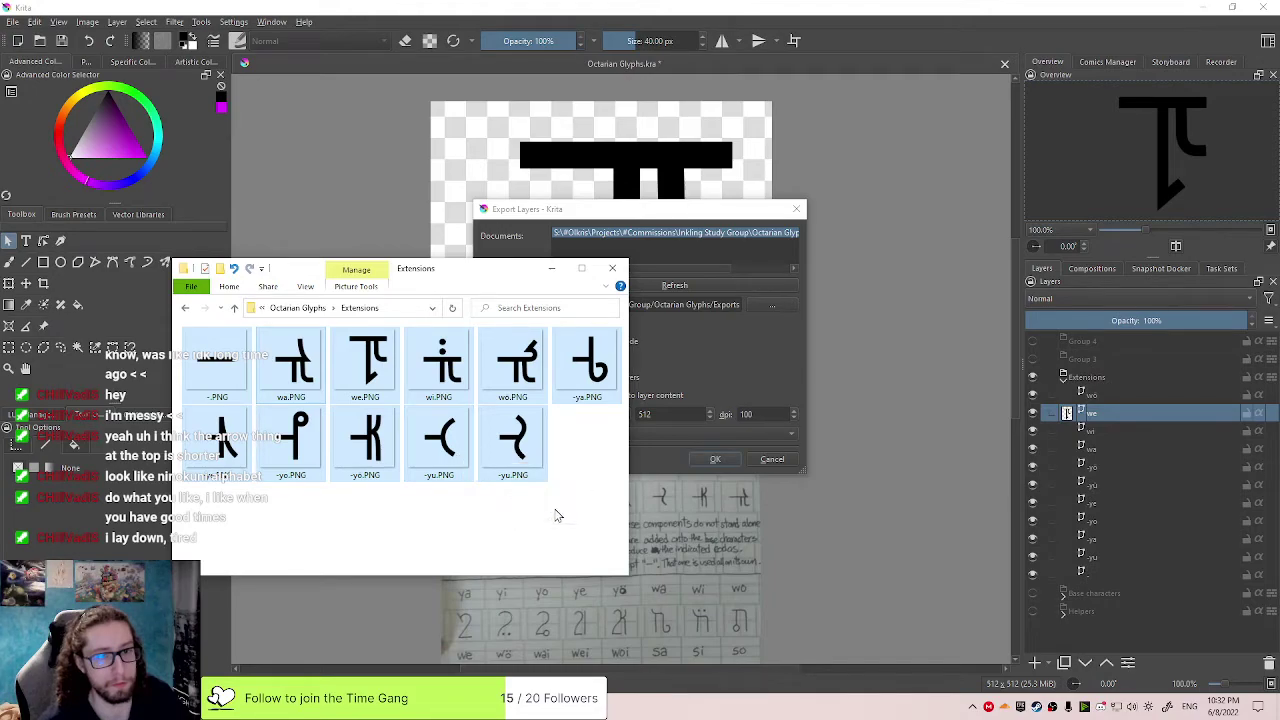
click(523, 494)
click(303, 312)
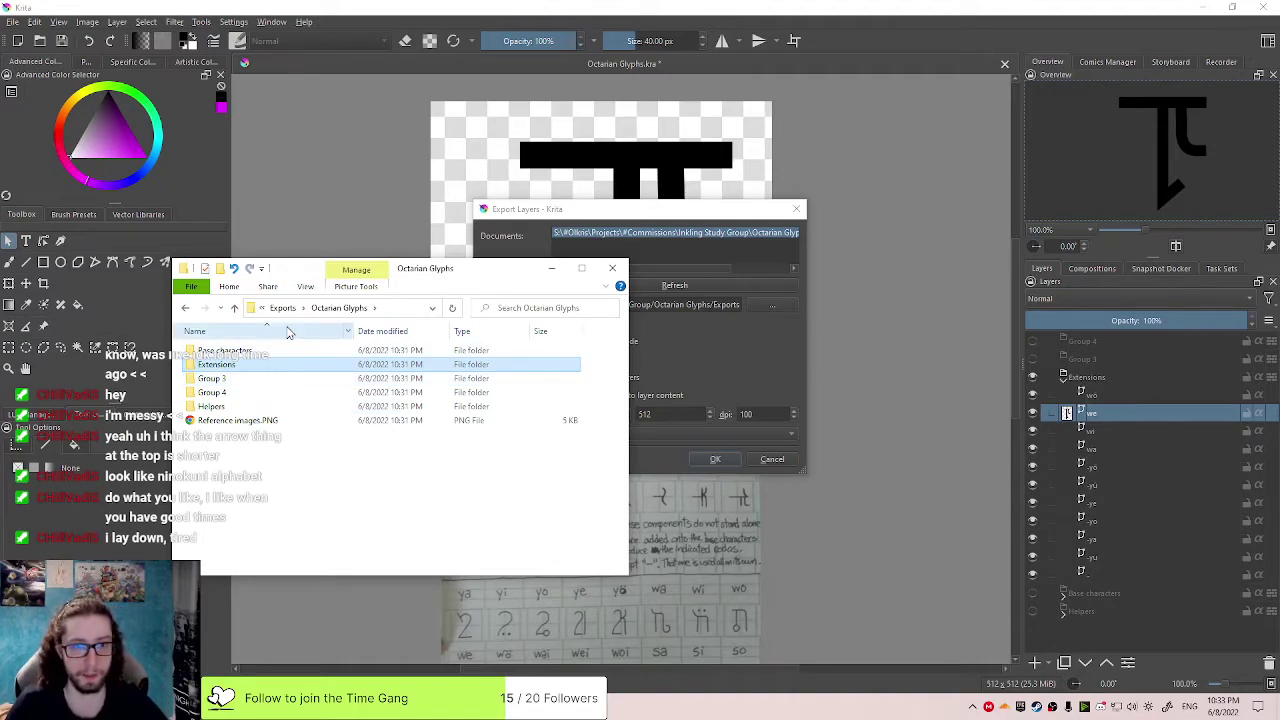
double_click(285, 380)
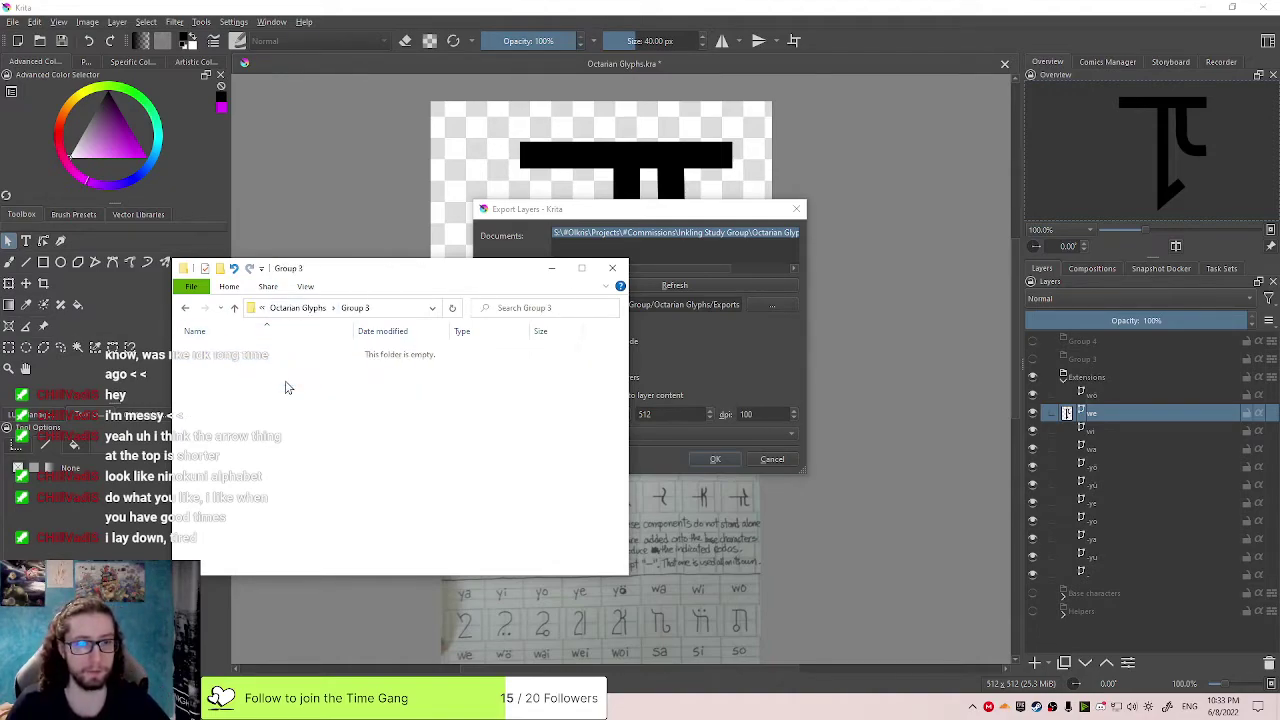
key(alt+Left)
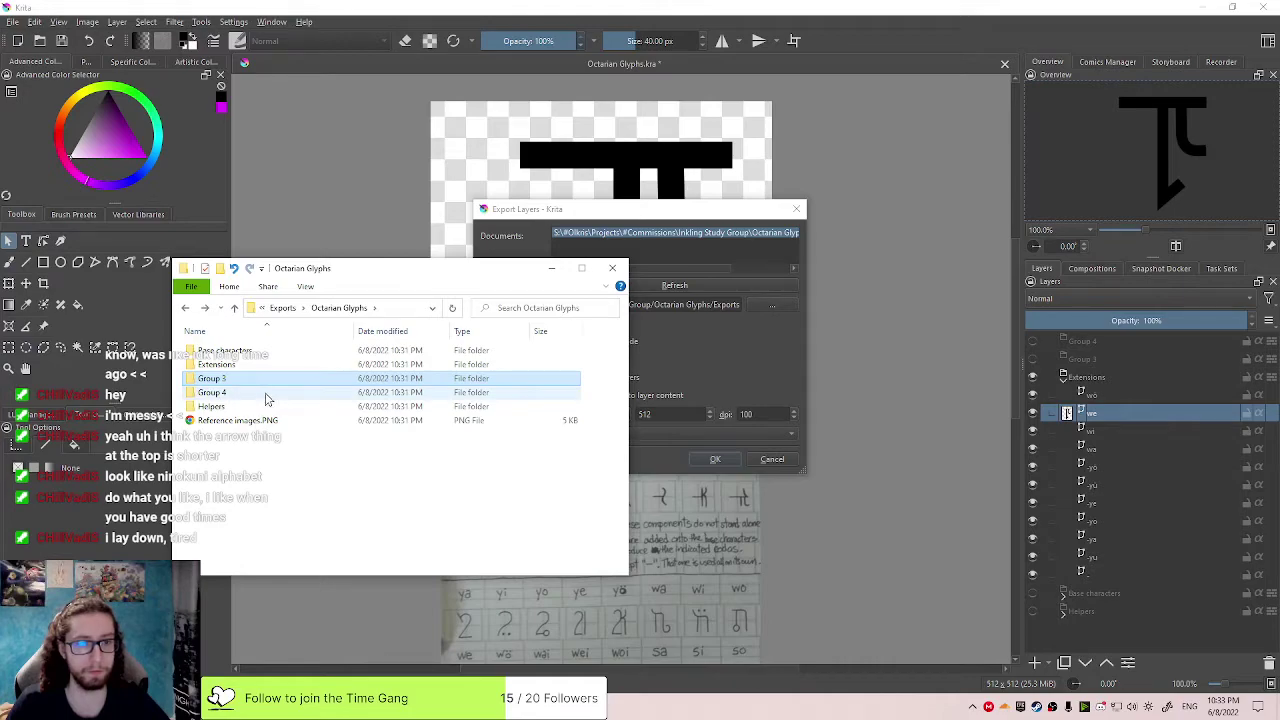
Delete the Group 4 and Group 3 layer groups in Krita and collapse the Extensions group
click(1118, 375)
click(1115, 359)
shift+click(1117, 348)
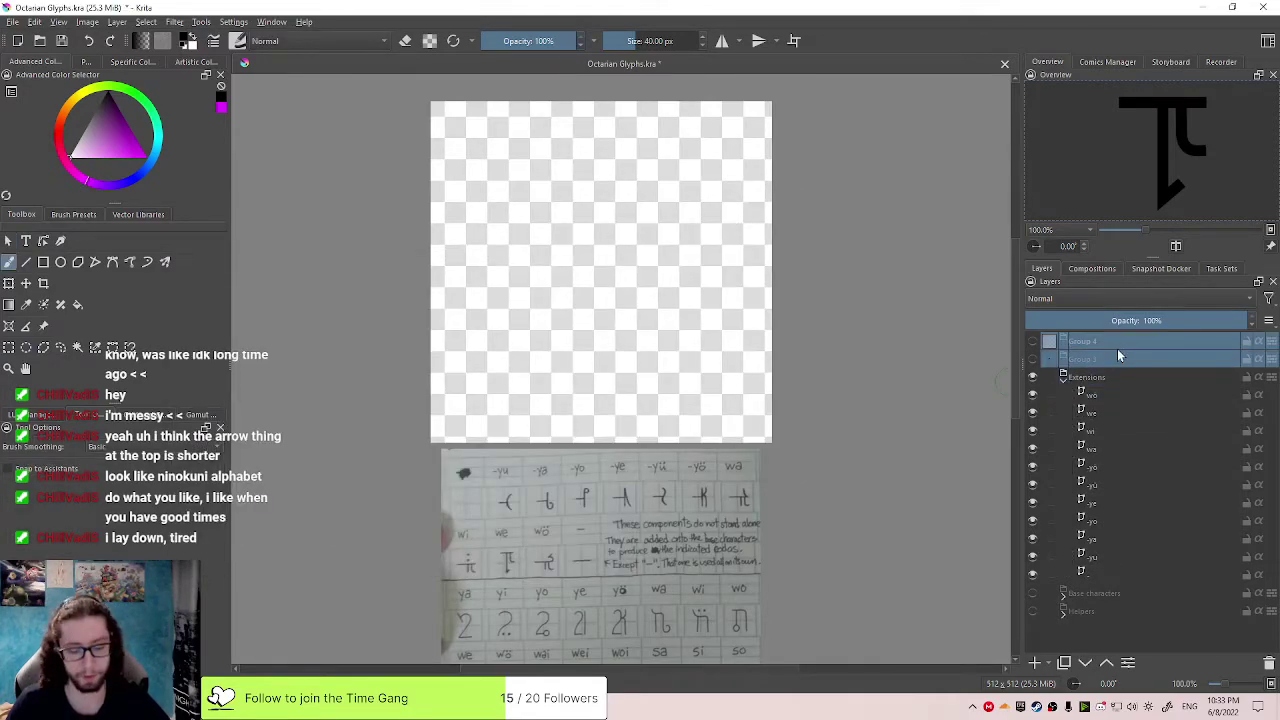
key(shift+Delete)
click(1063, 342)
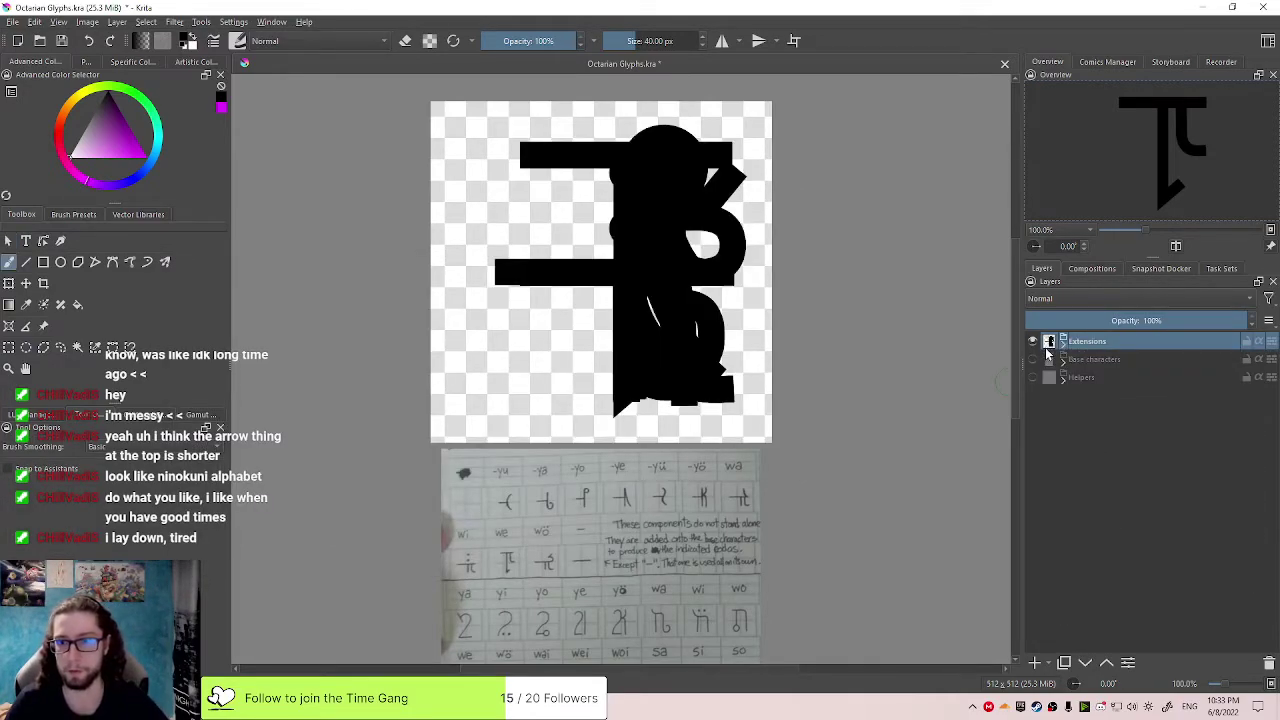
Check what the Base characters and Helpers layer groups contain
click(1063, 365)
click(1063, 365)
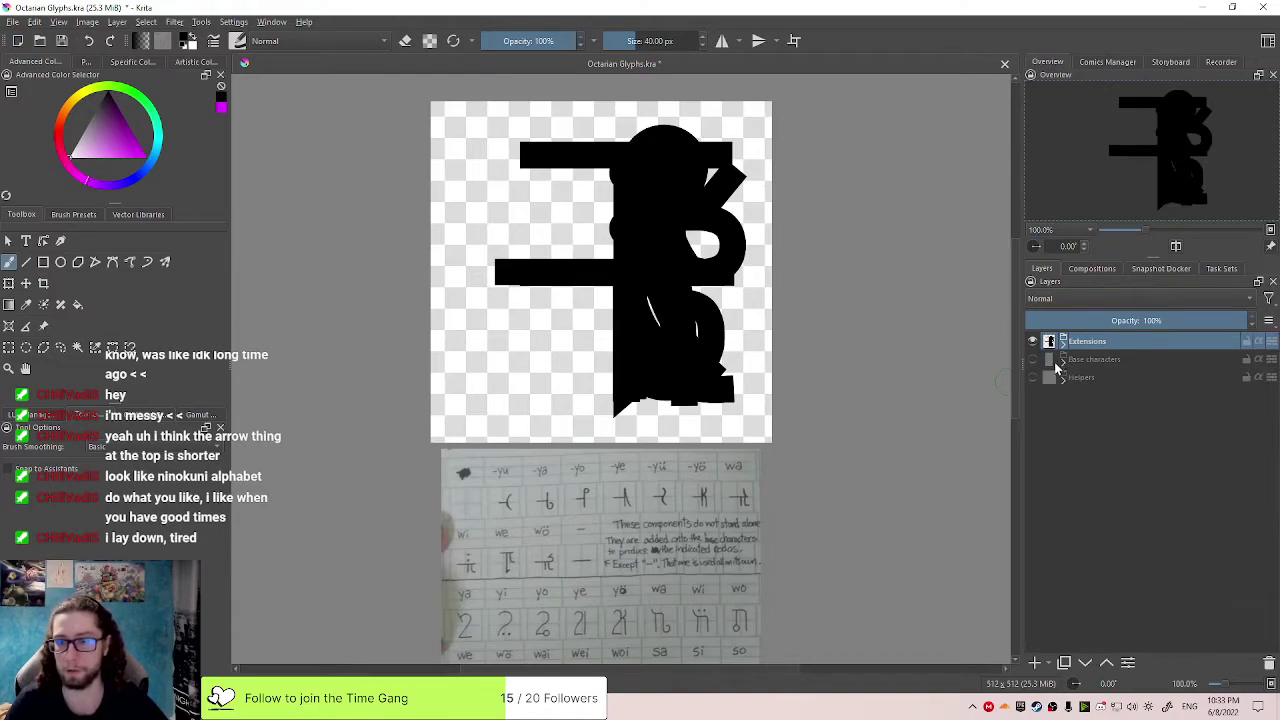
click(1063, 378)
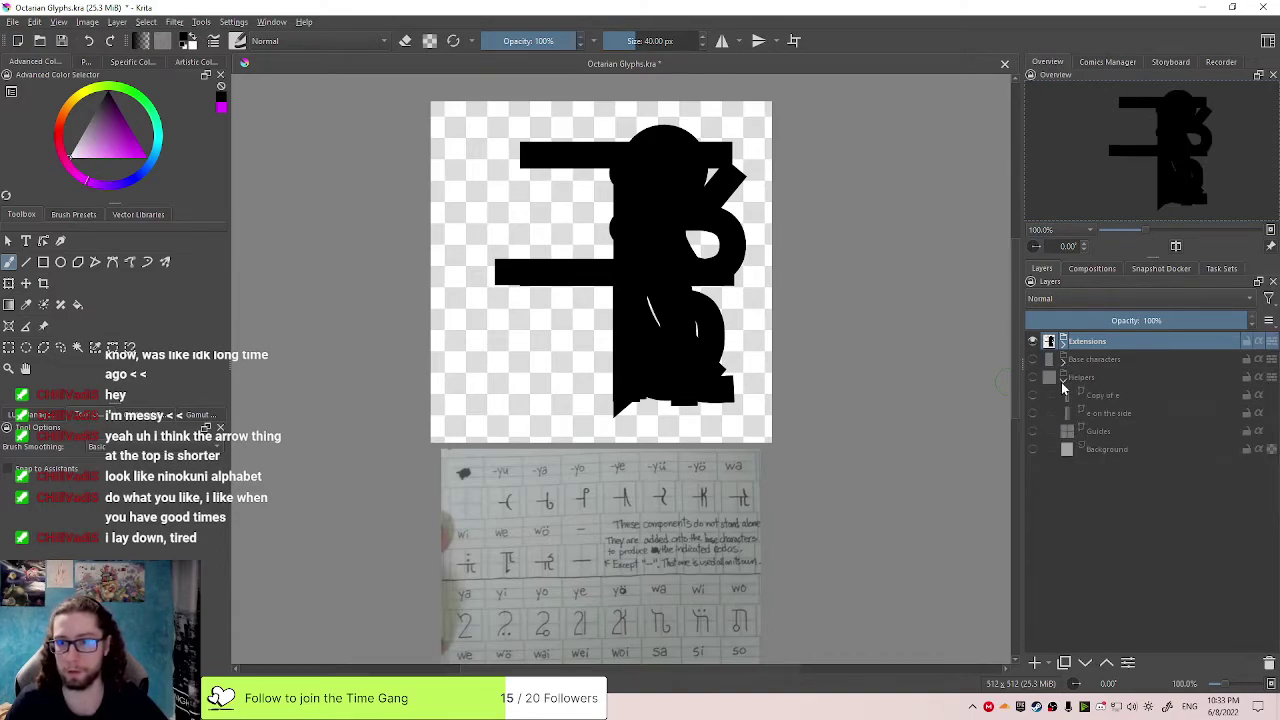
click(1062, 380)
Switch to File Explorer and delete the Group 3, Group 4 and Helpers folders and Reference images.PNG from the Octarian Glyphs export
mouse_move(280, 706)
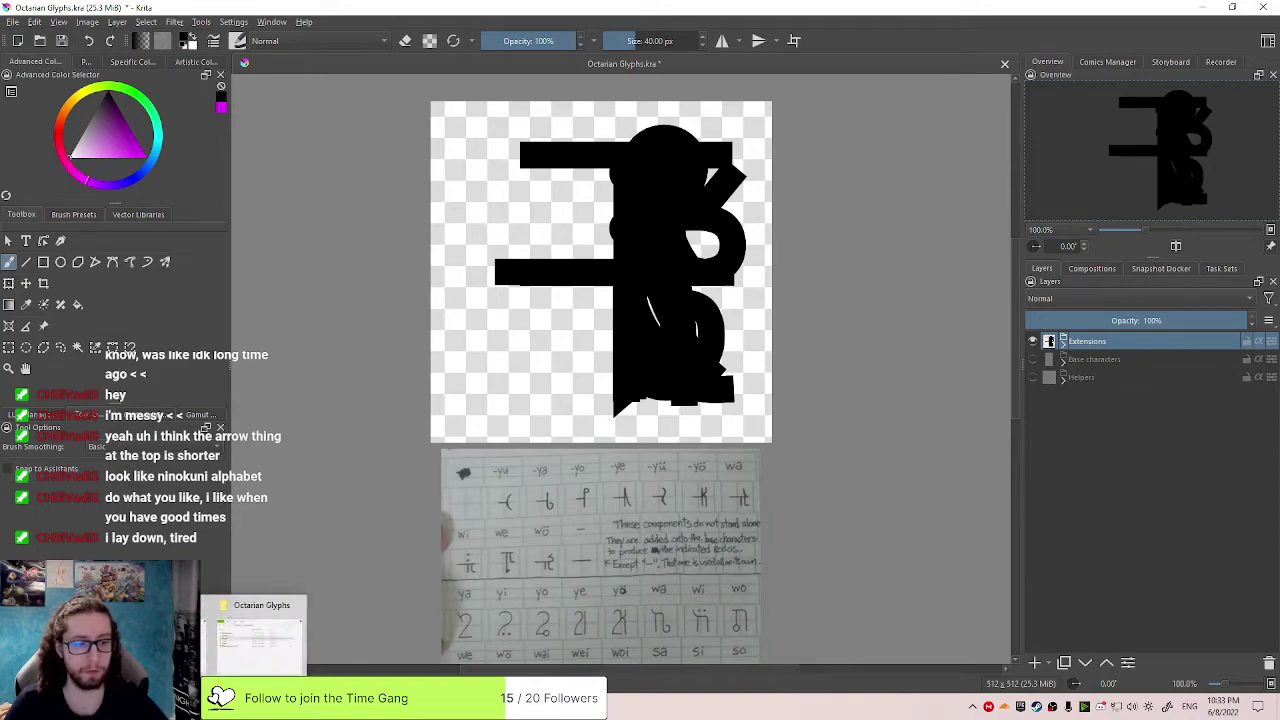
click(294, 651)
click(334, 393)
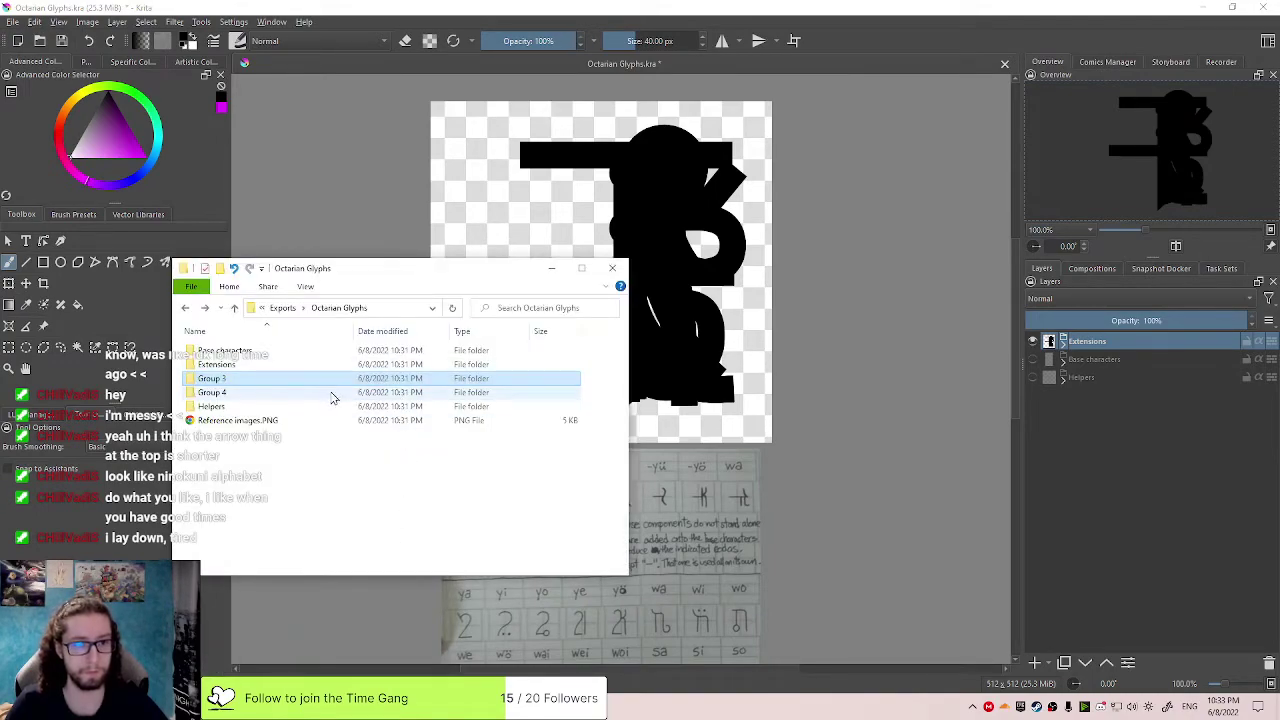
click(334, 406)
shift+click(287, 384)
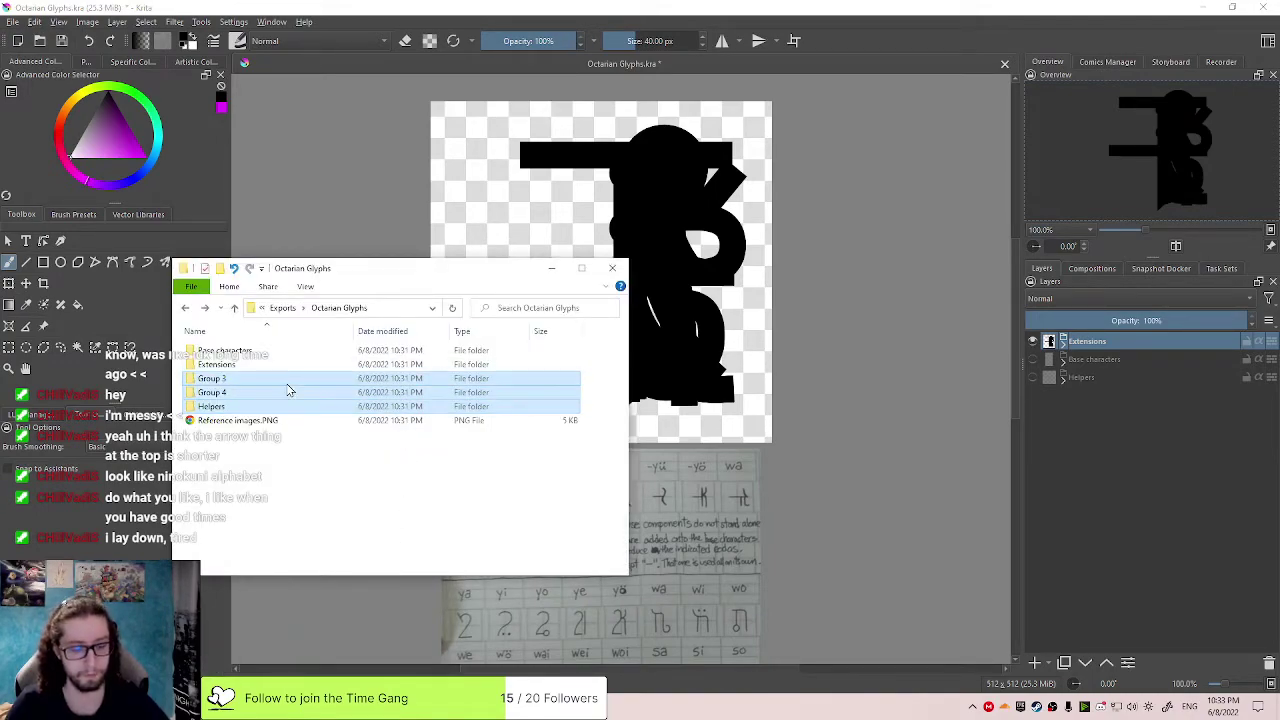
key(Delete)
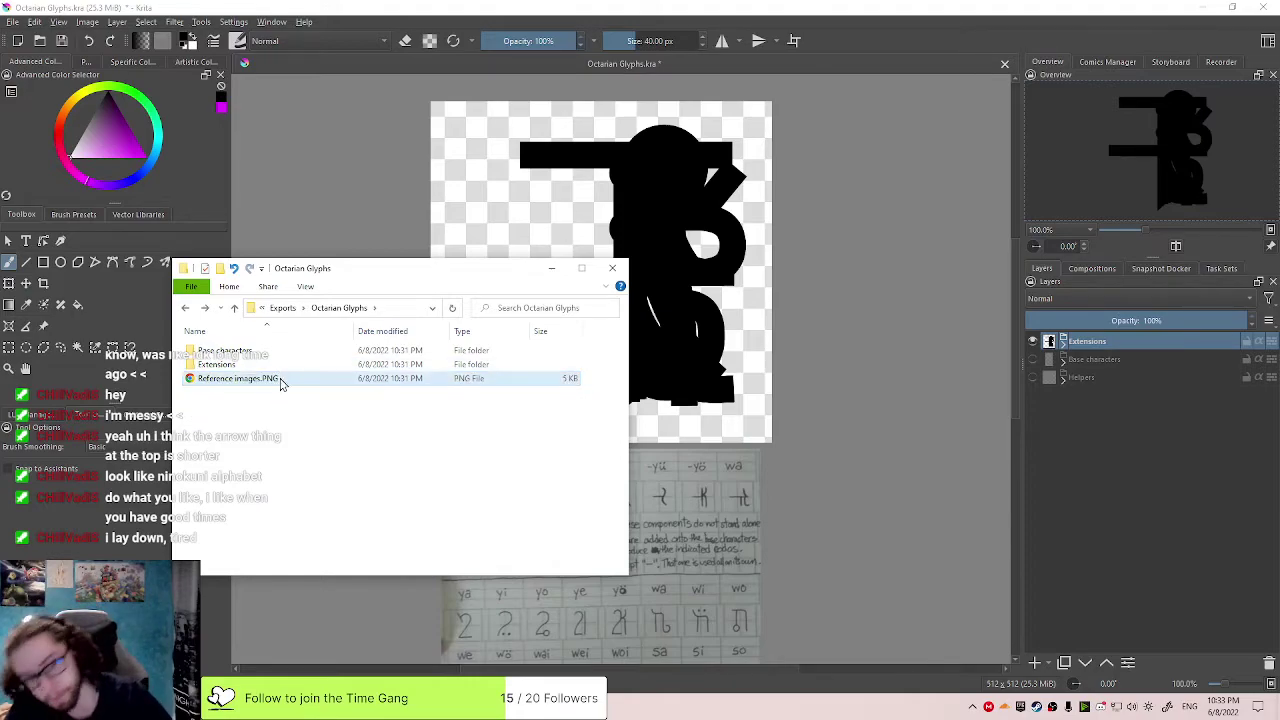
click(281, 384)
key(Delete)
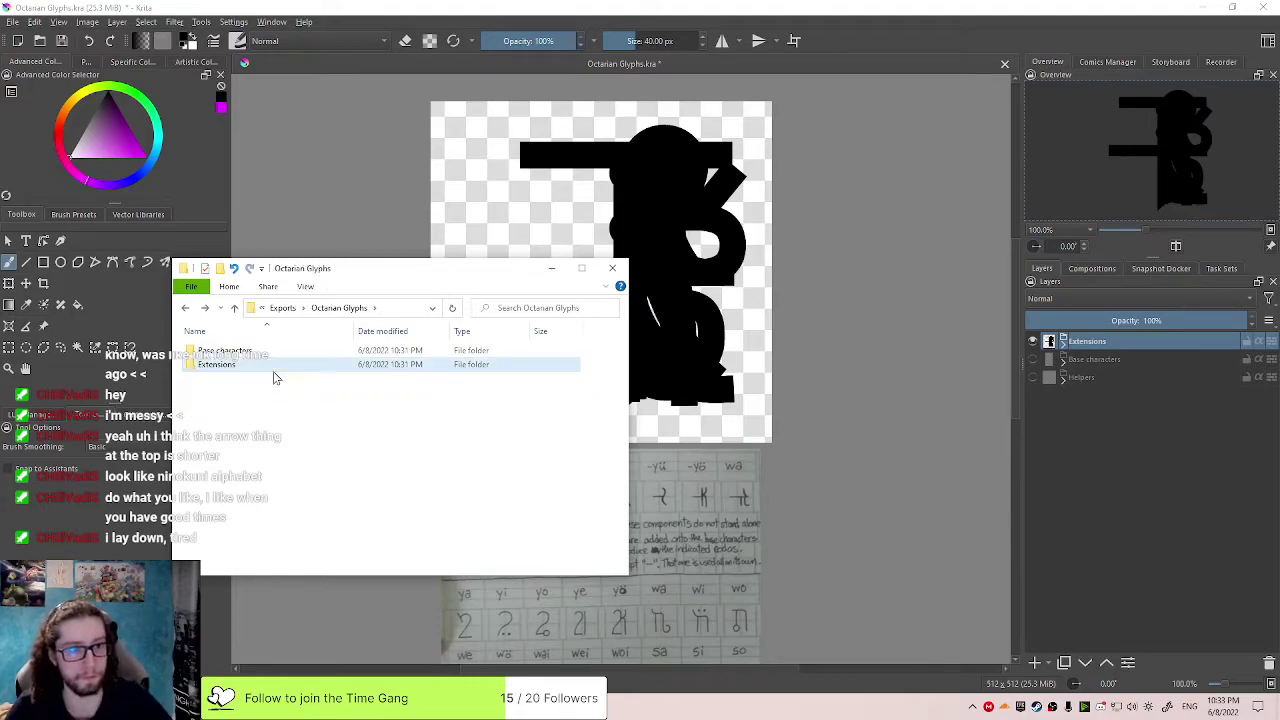
Delete the newly exported, empty Base characters folder, keeping the Extensions folder
click(274, 366)
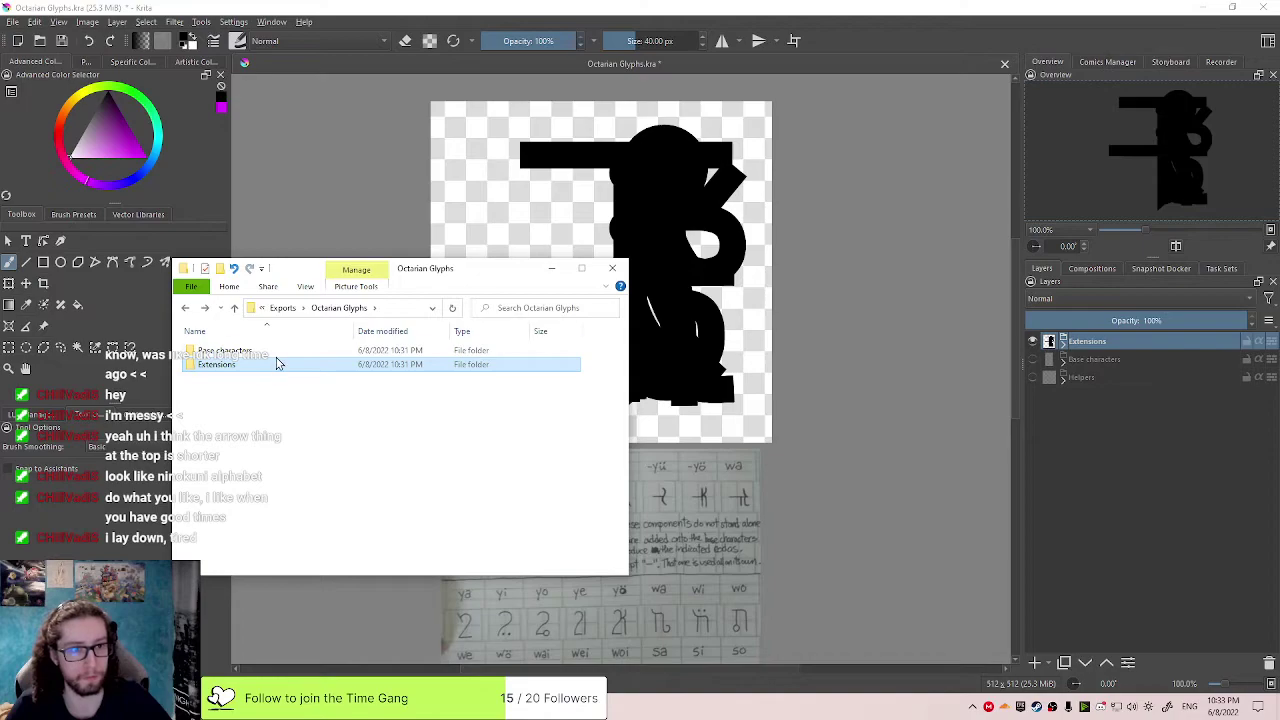
click(279, 356)
key(Delete)
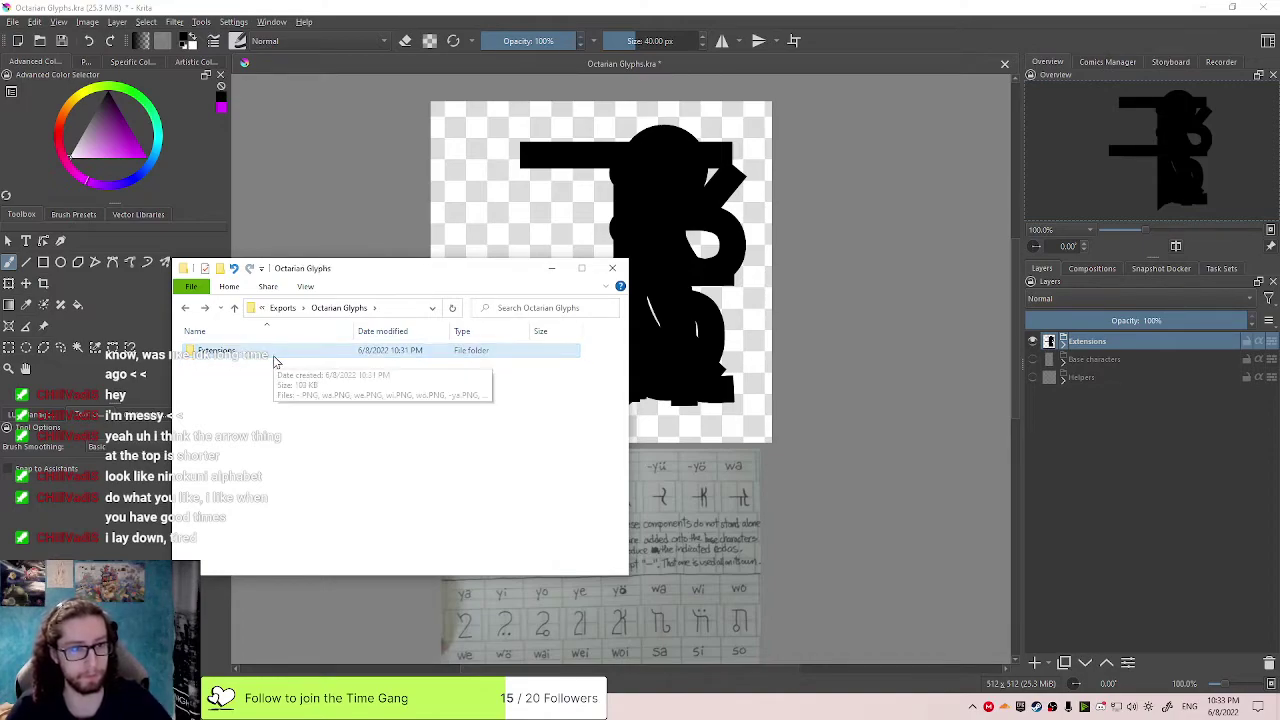
Go up to the Exports folder and rename the Octarian Glyphs - Base Characters folder as Base Characters
drag(240, 355, 287, 318)
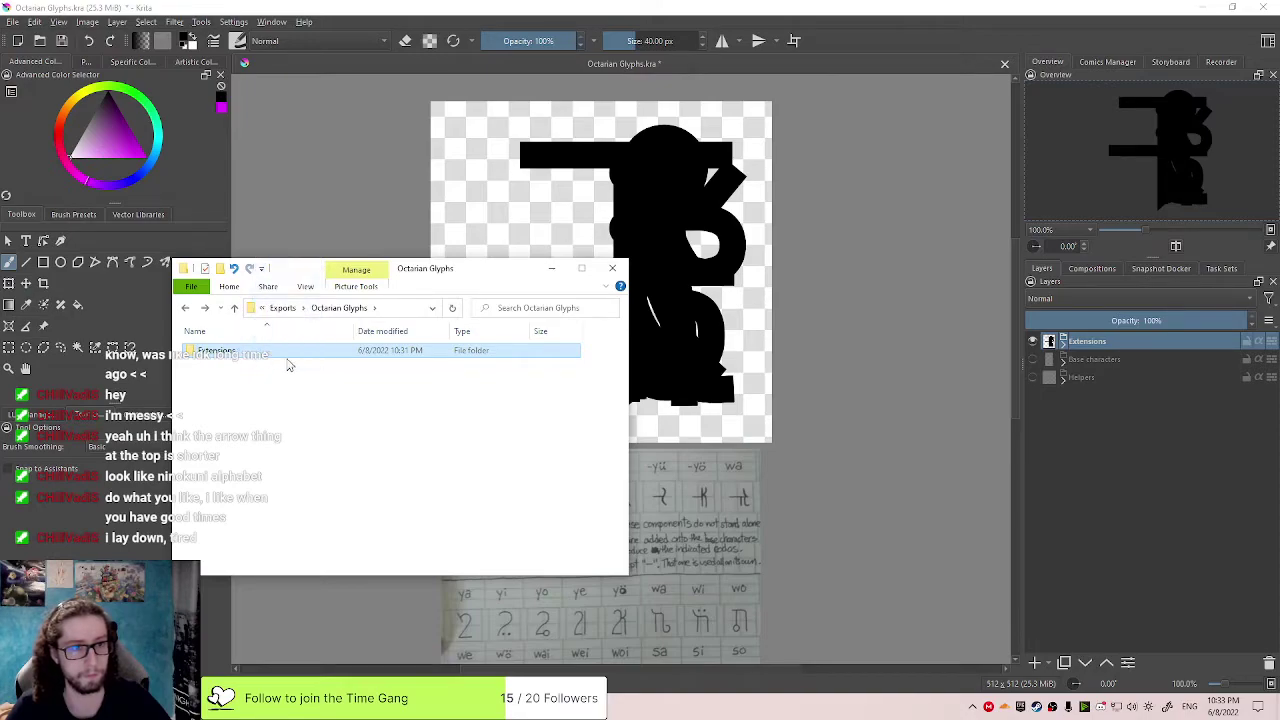
click(280, 307)
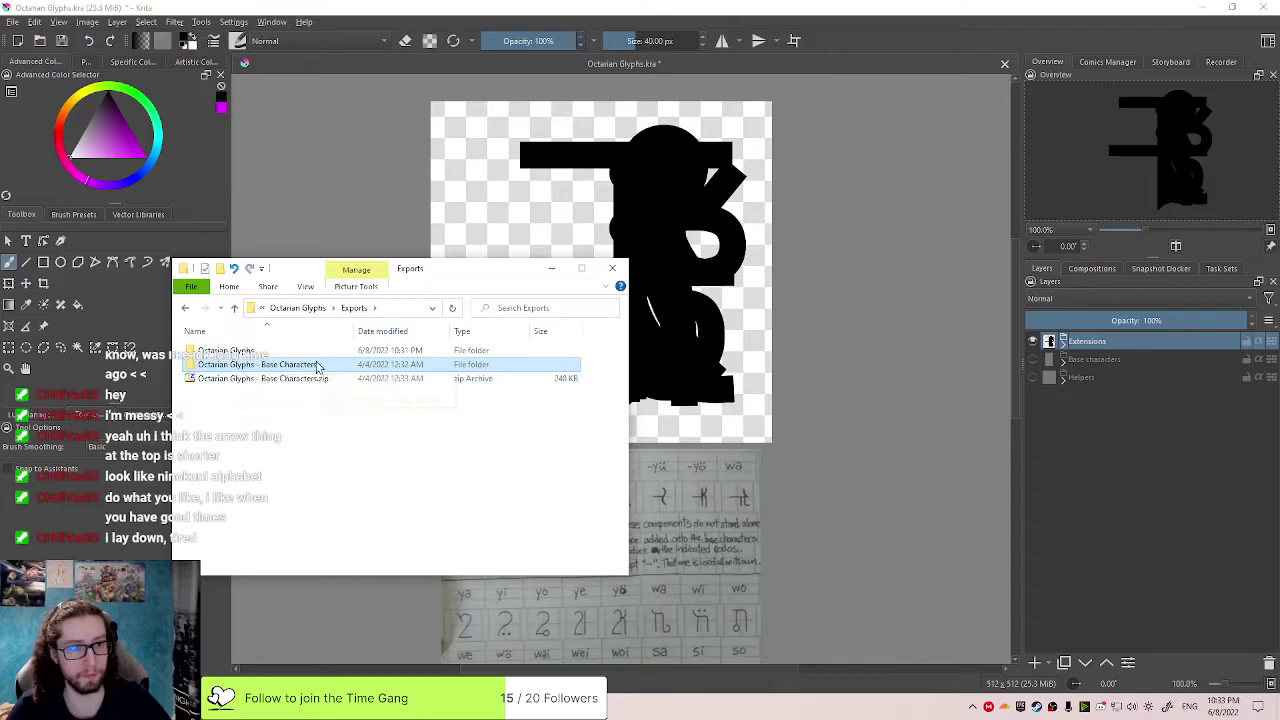
click(265, 364)
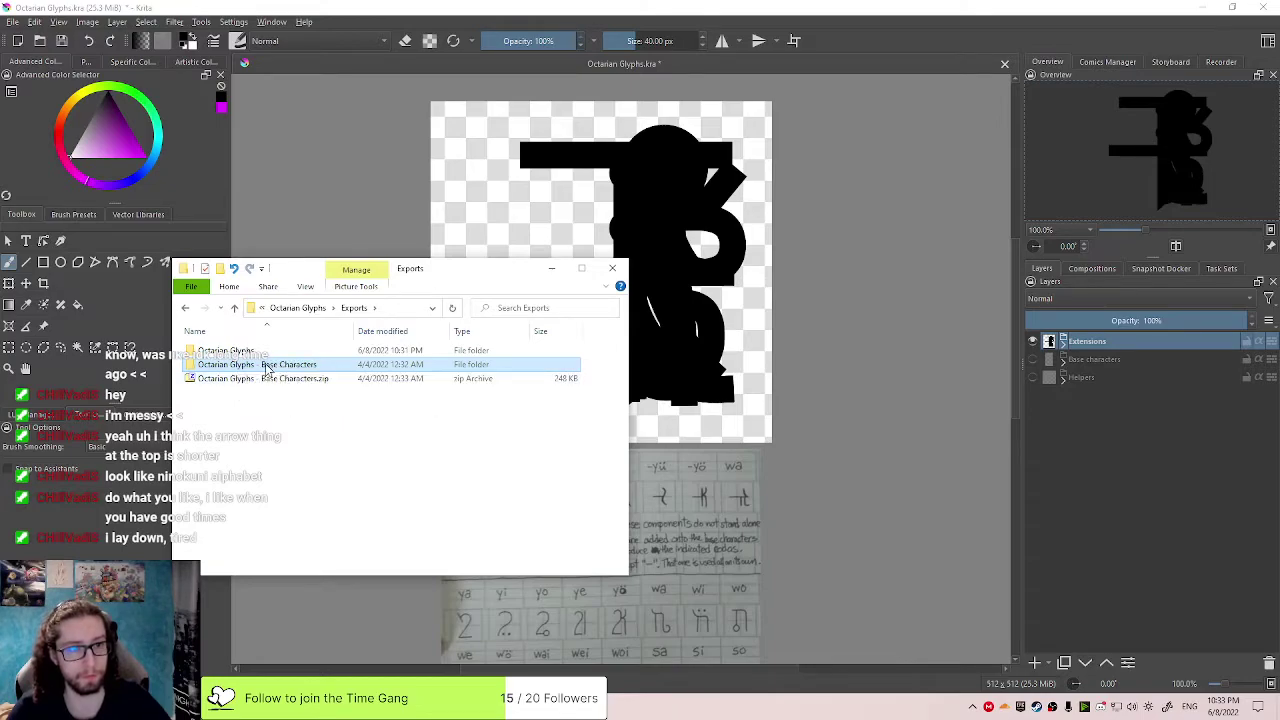
drag(264, 364, 129, 375)
key(BackSpace)
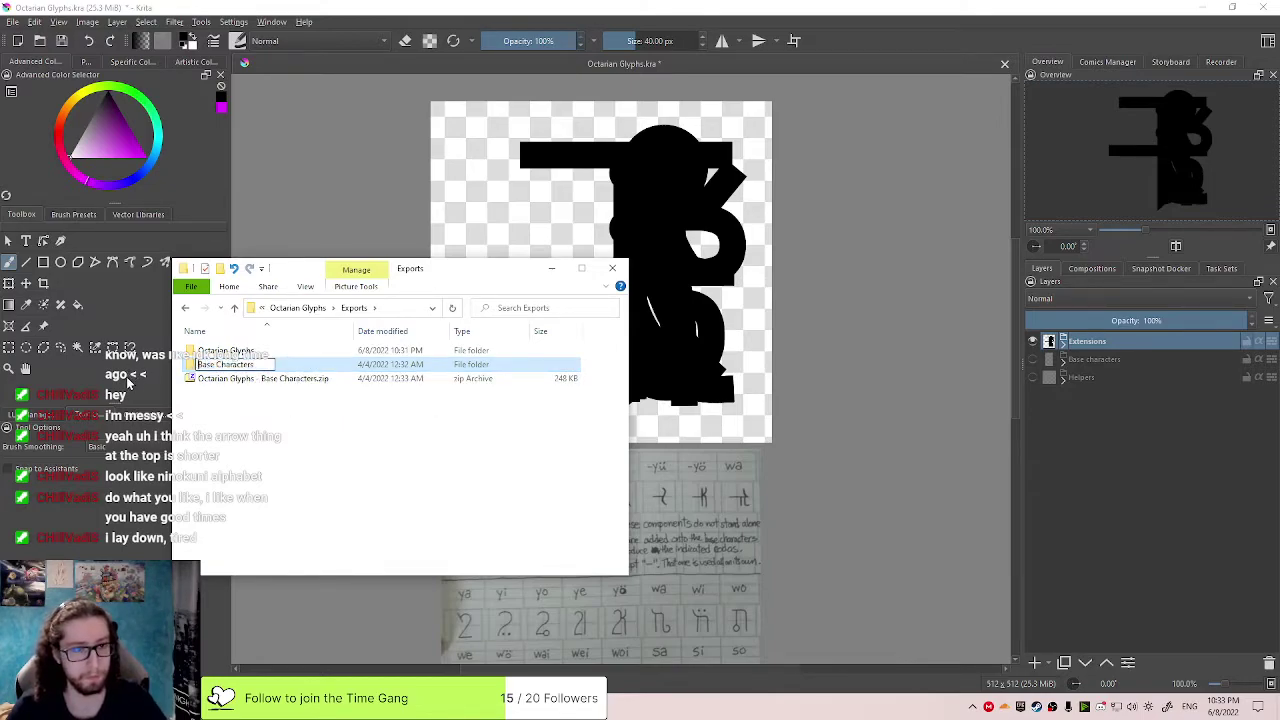
click(254, 399)
Move the Base Characters folder into the Octarian Glyphs folder and open it there
drag(260, 365, 288, 352)
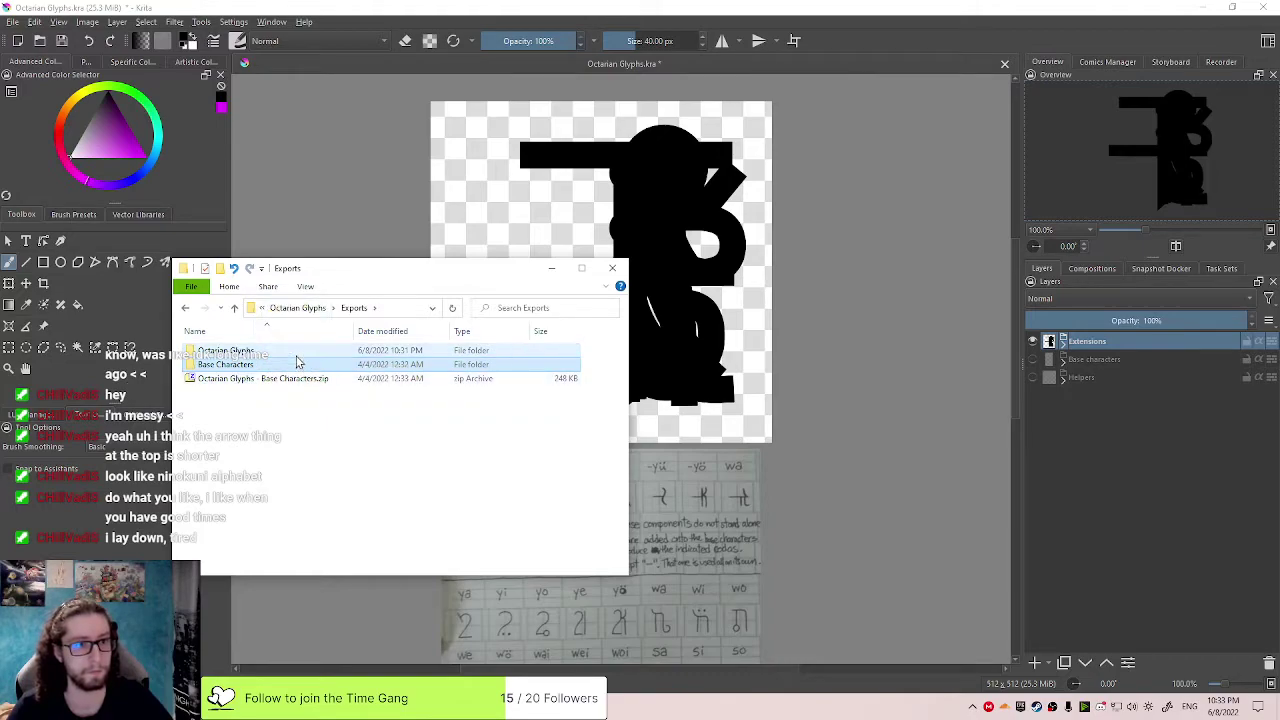
double_click(287, 351)
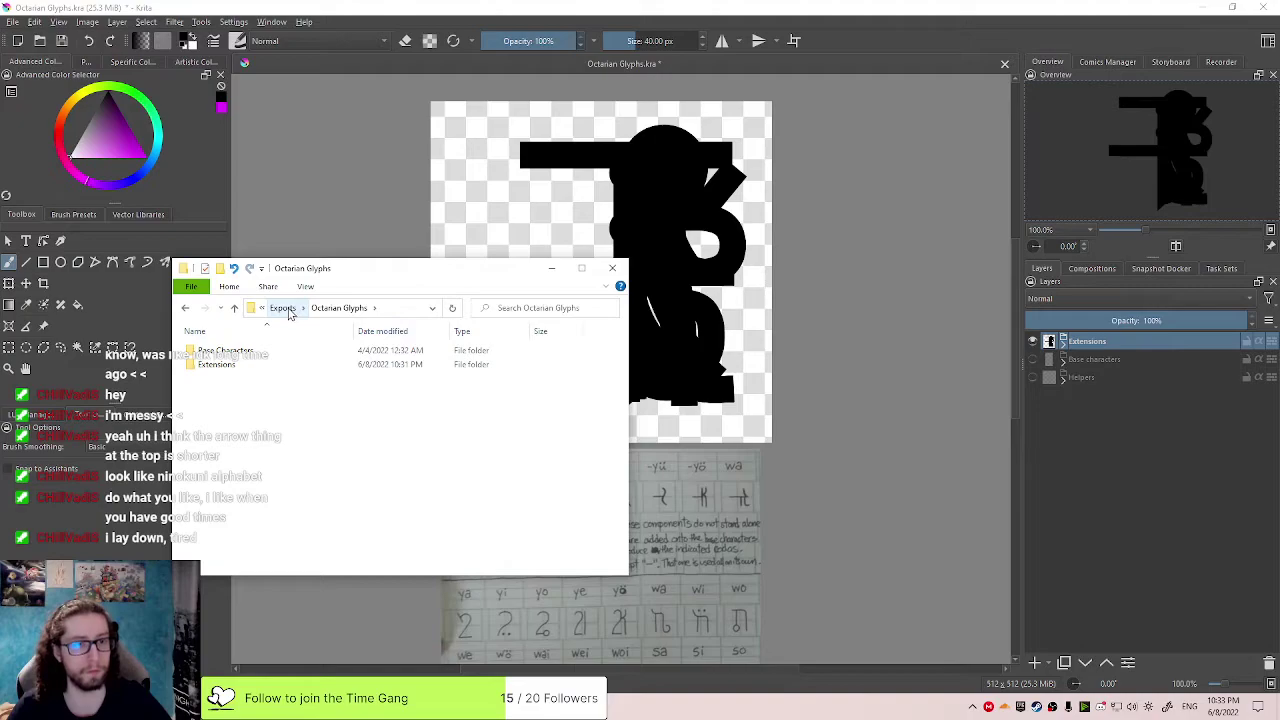
click(318, 355)
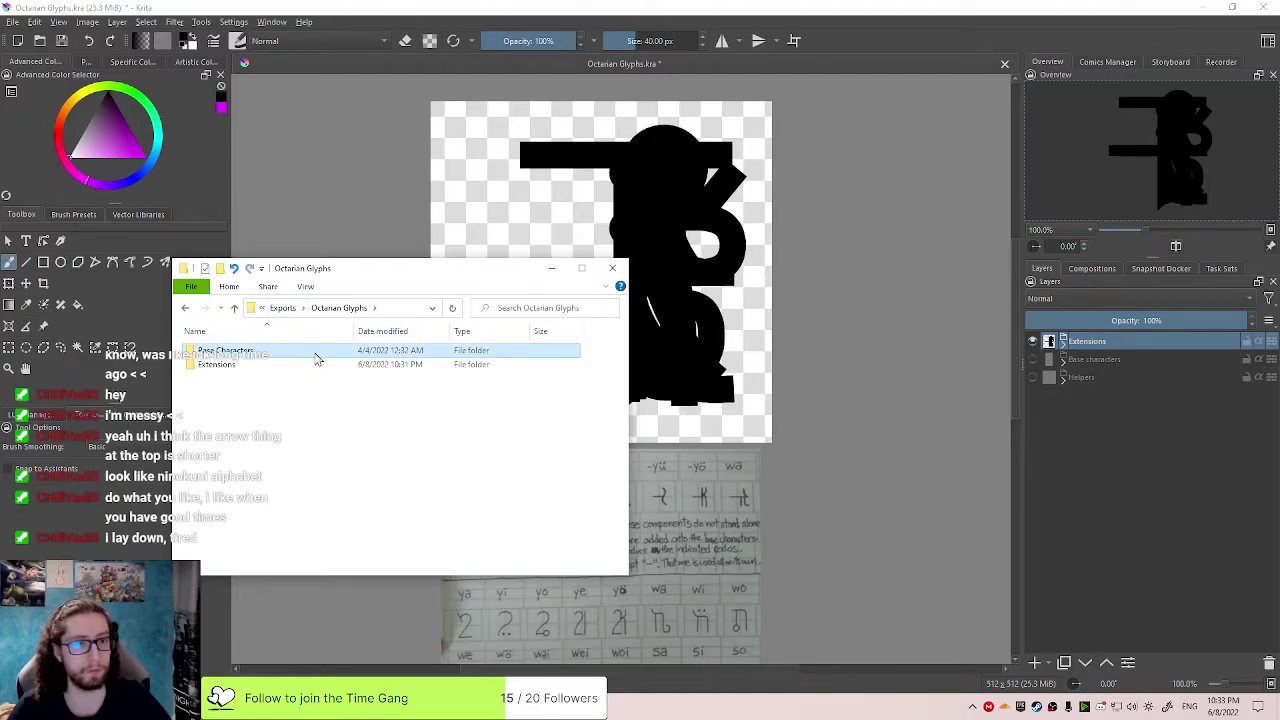
double_click(278, 356)
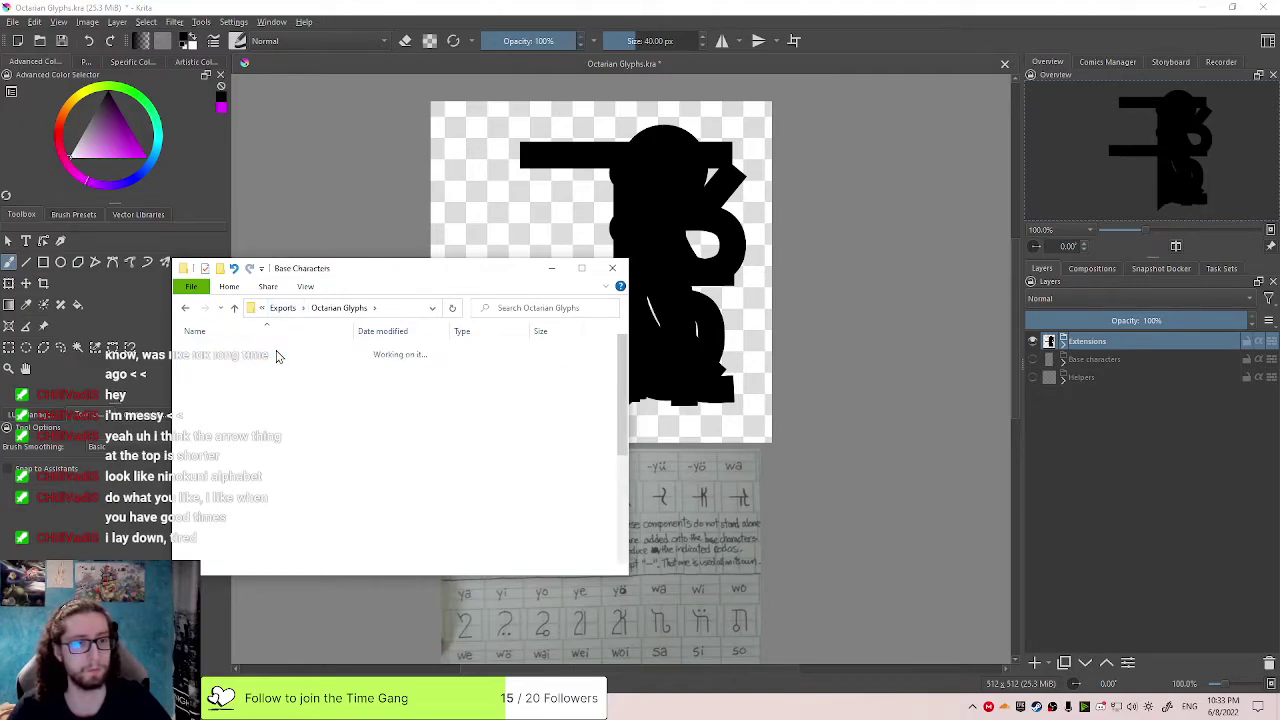
Open the Extensions folder to review its exported glyph PNGs, then return to the Octarian Glyphs folder
key(alt+Left)
double_click(253, 373)
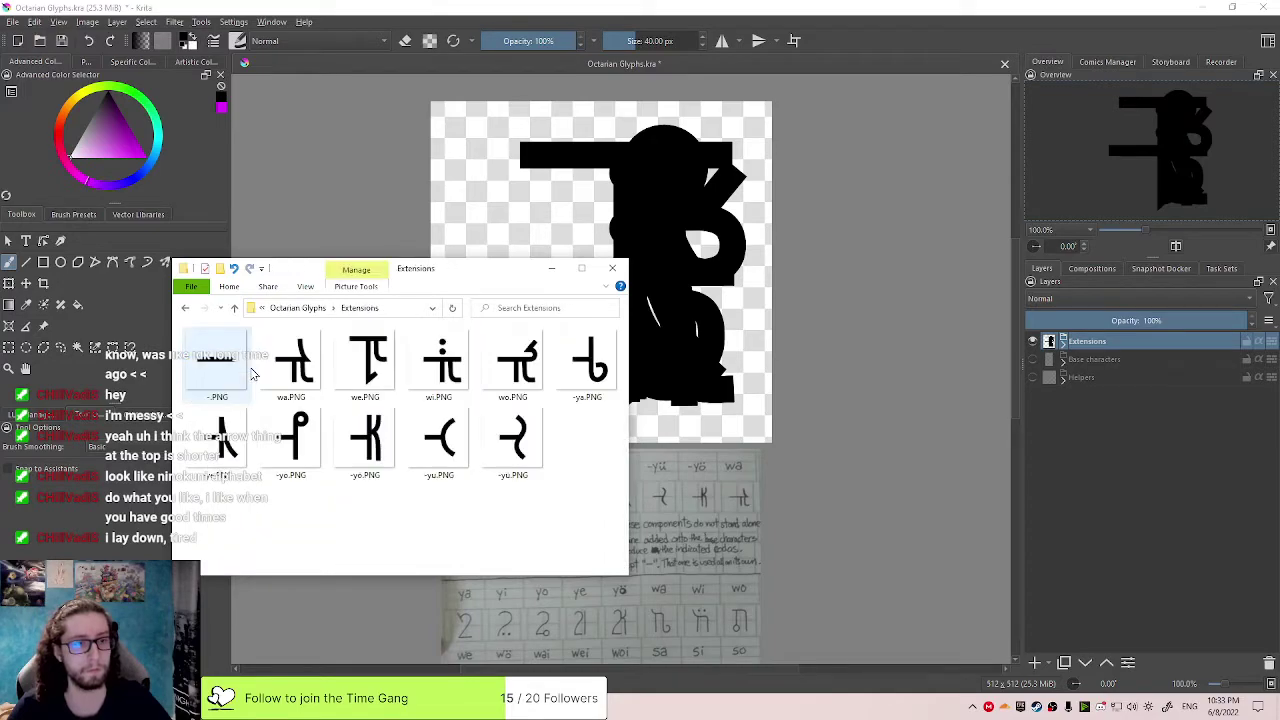
key(alt+Left)
right_click(250, 373)
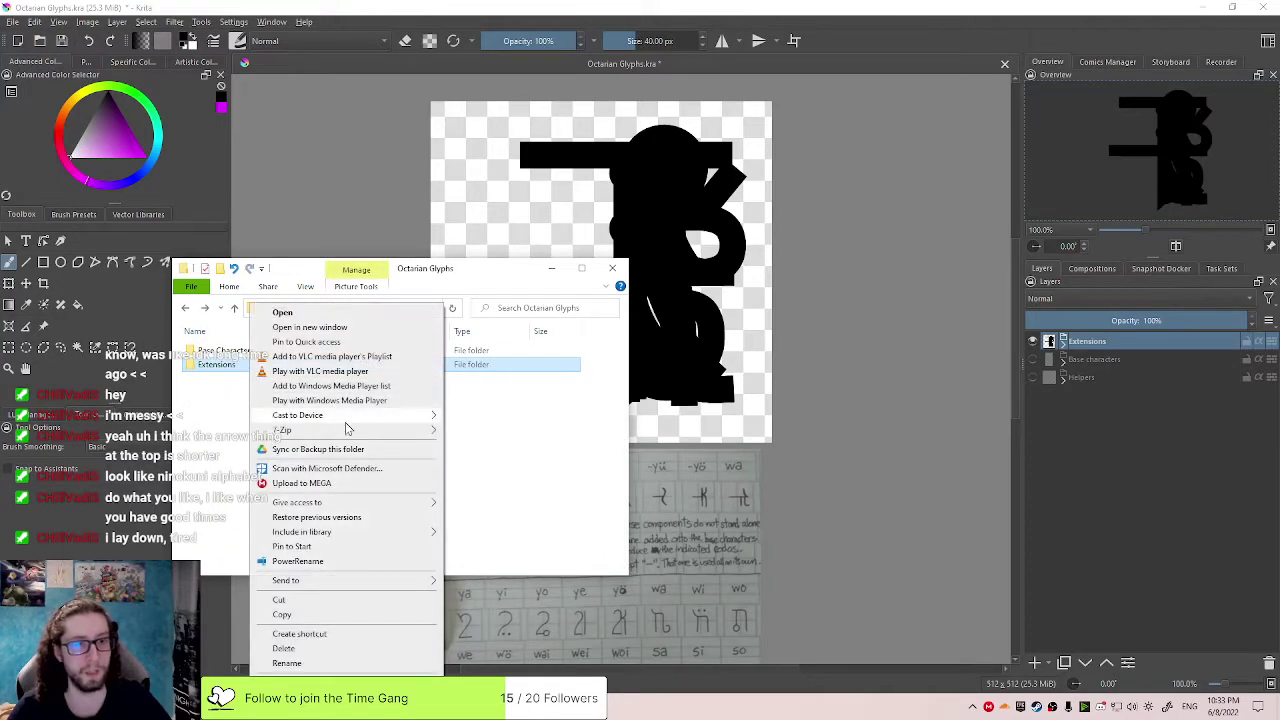
mouse_move(285, 416)
click(242, 418)
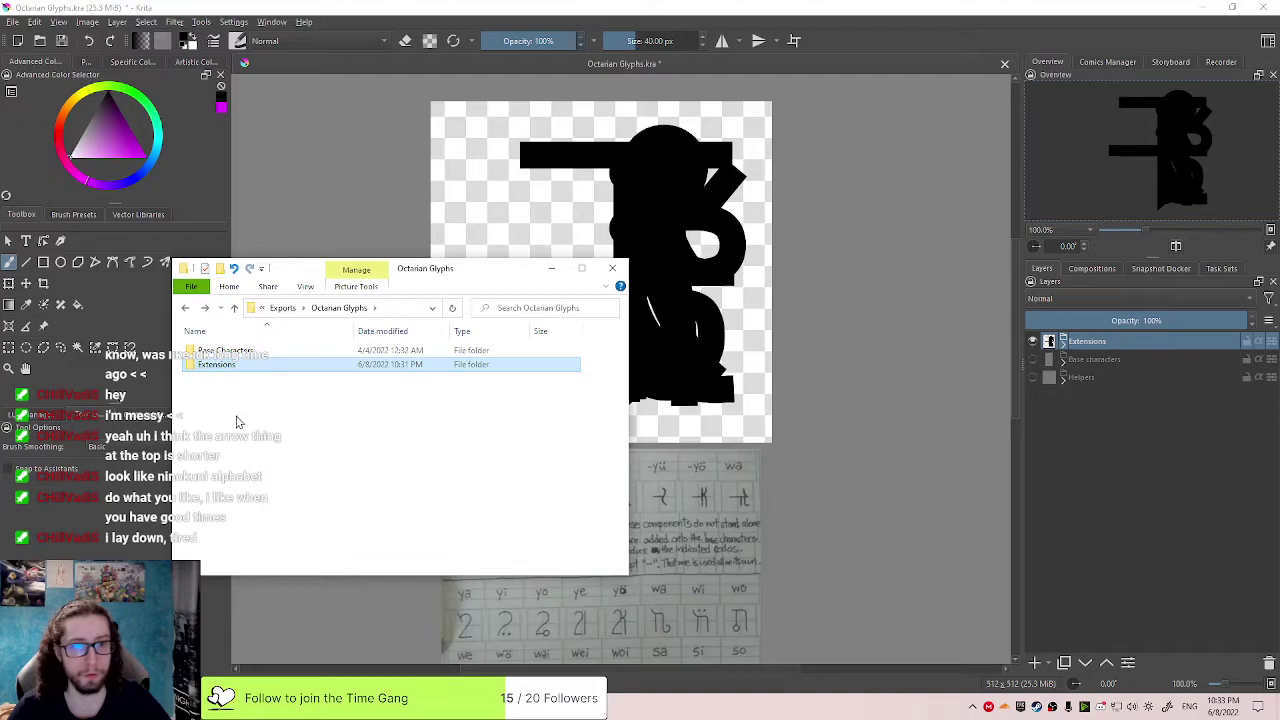
double_click(252, 373)
key(alt+Left)
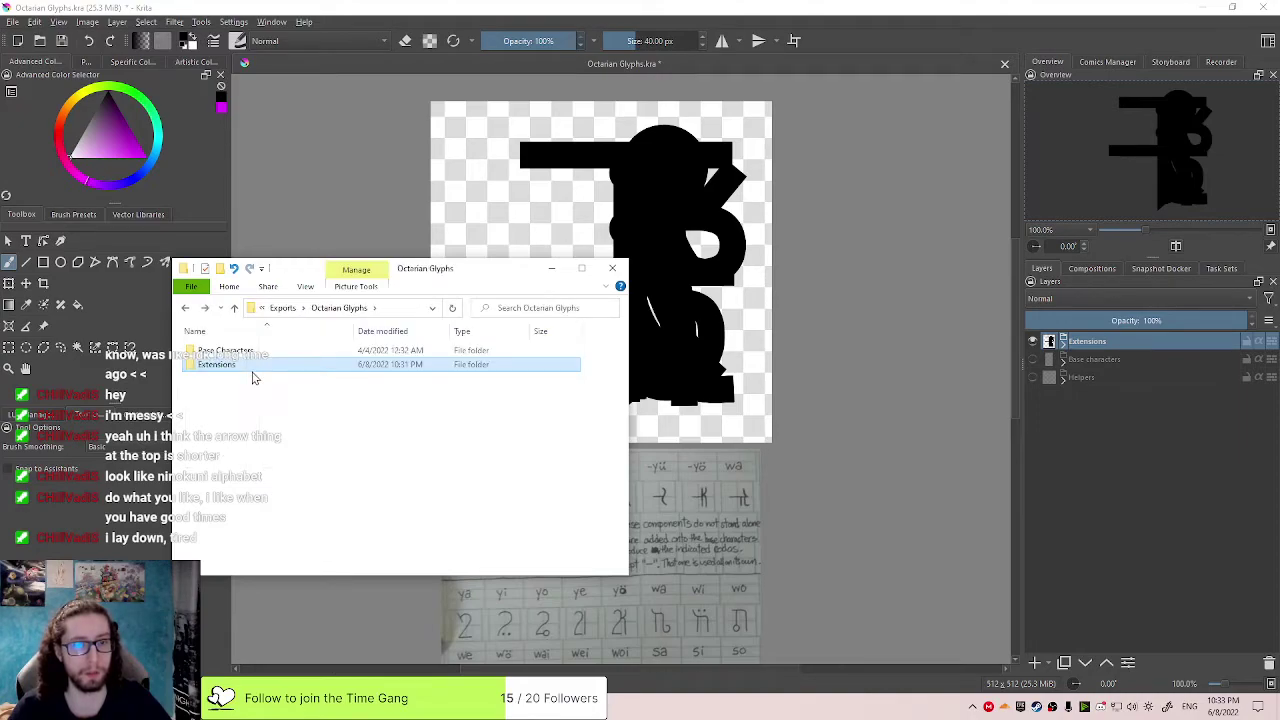
Compress the Extensions folder into a 7z archive named after the folder
right_click(250, 371)
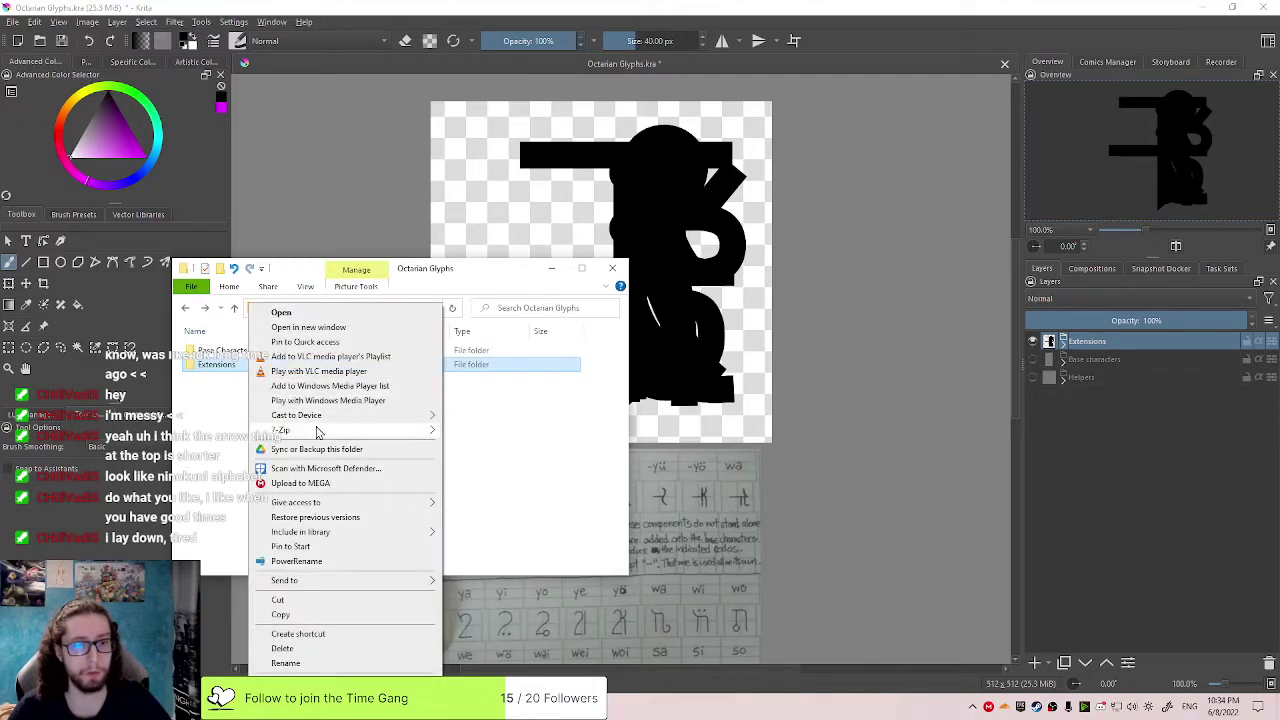
mouse_move(341, 436)
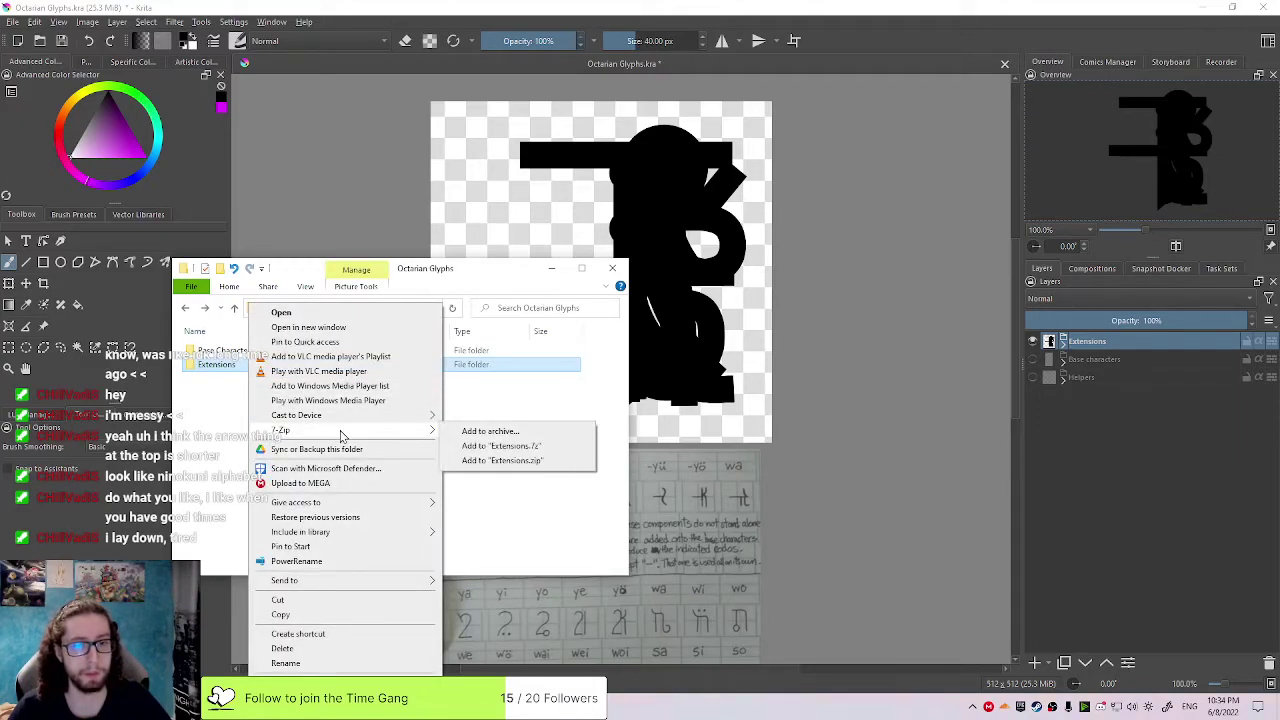
click(538, 459)
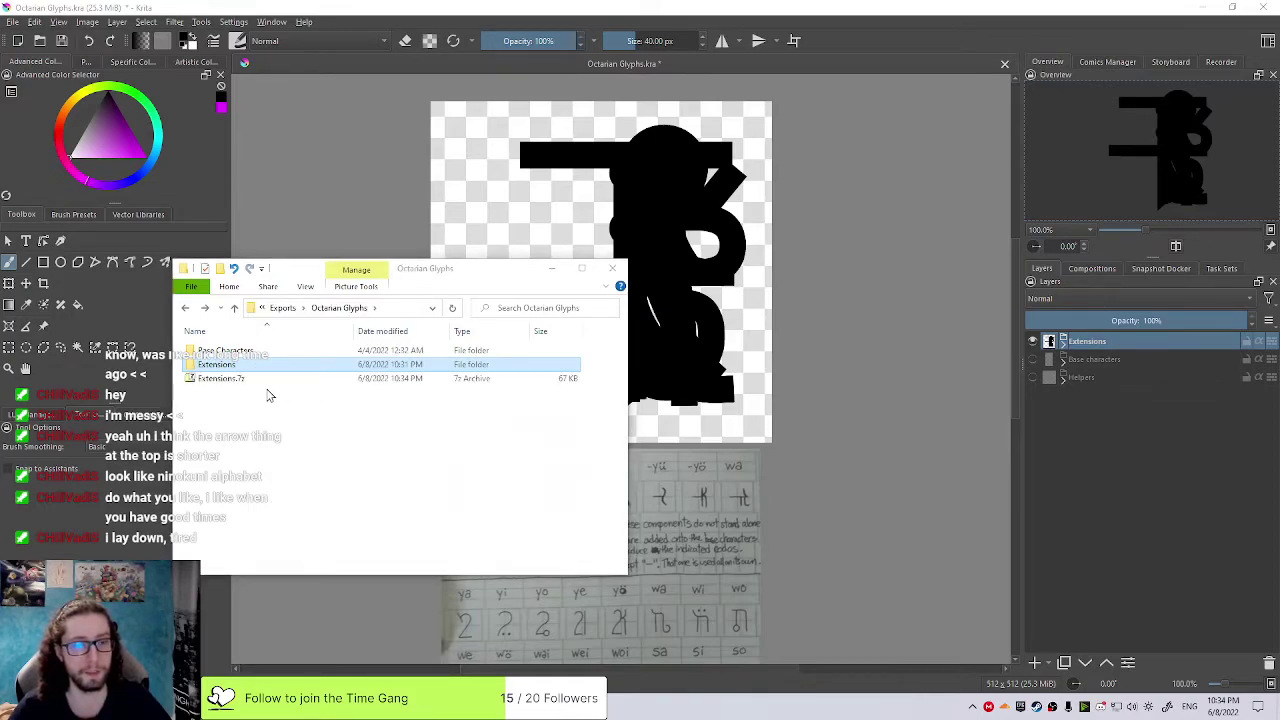
Rename the 7z archive as Octarian Glyphs - Extensions.7z
click(210, 379)
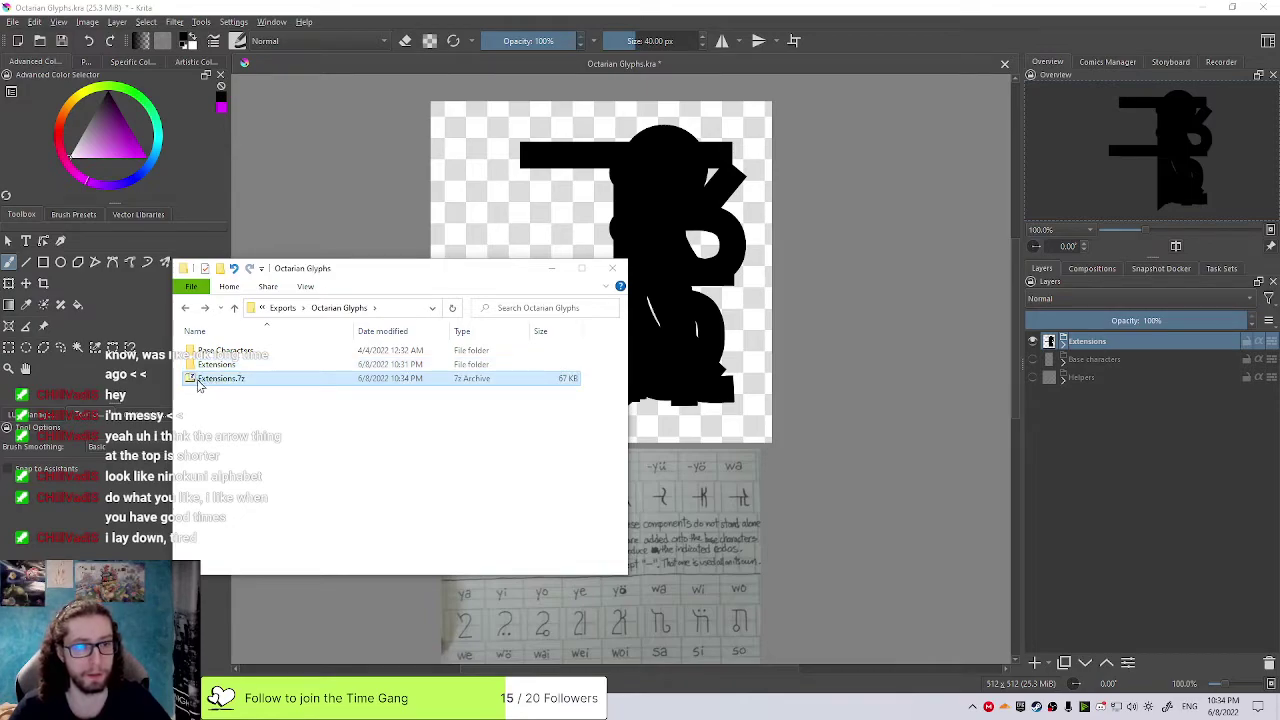
click(199, 382)
click(199, 379)
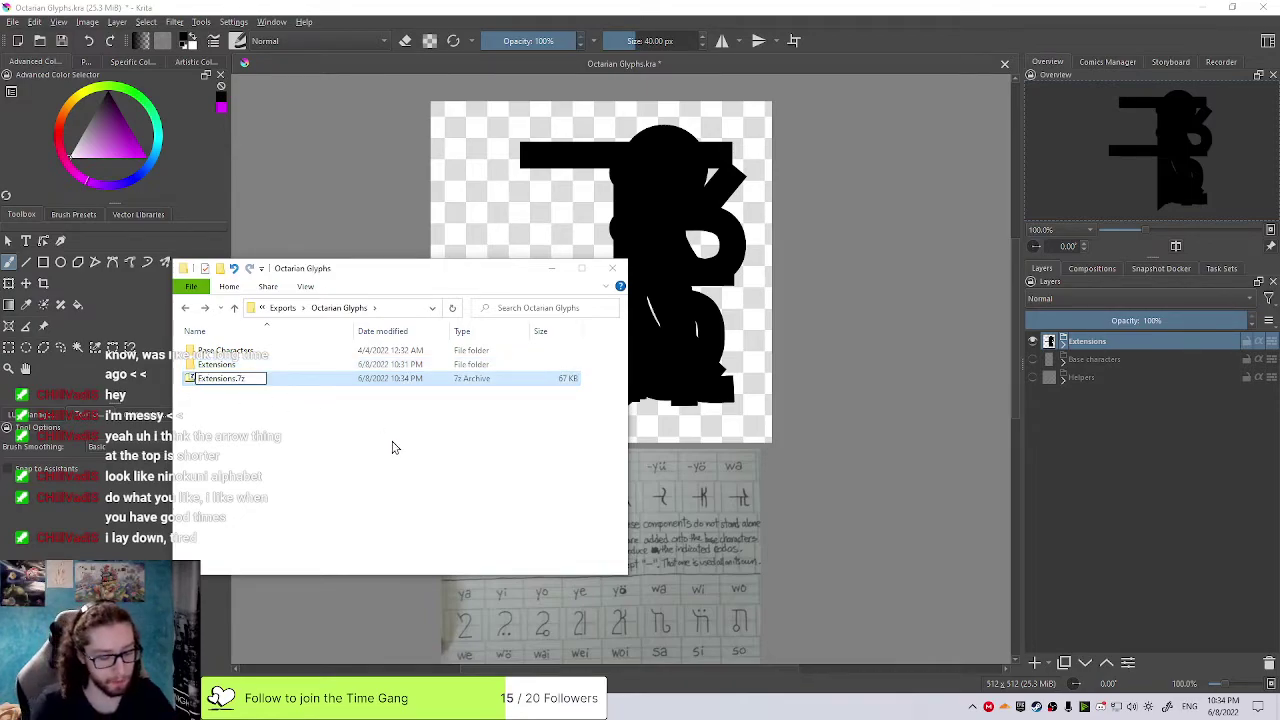
text(Octarian)
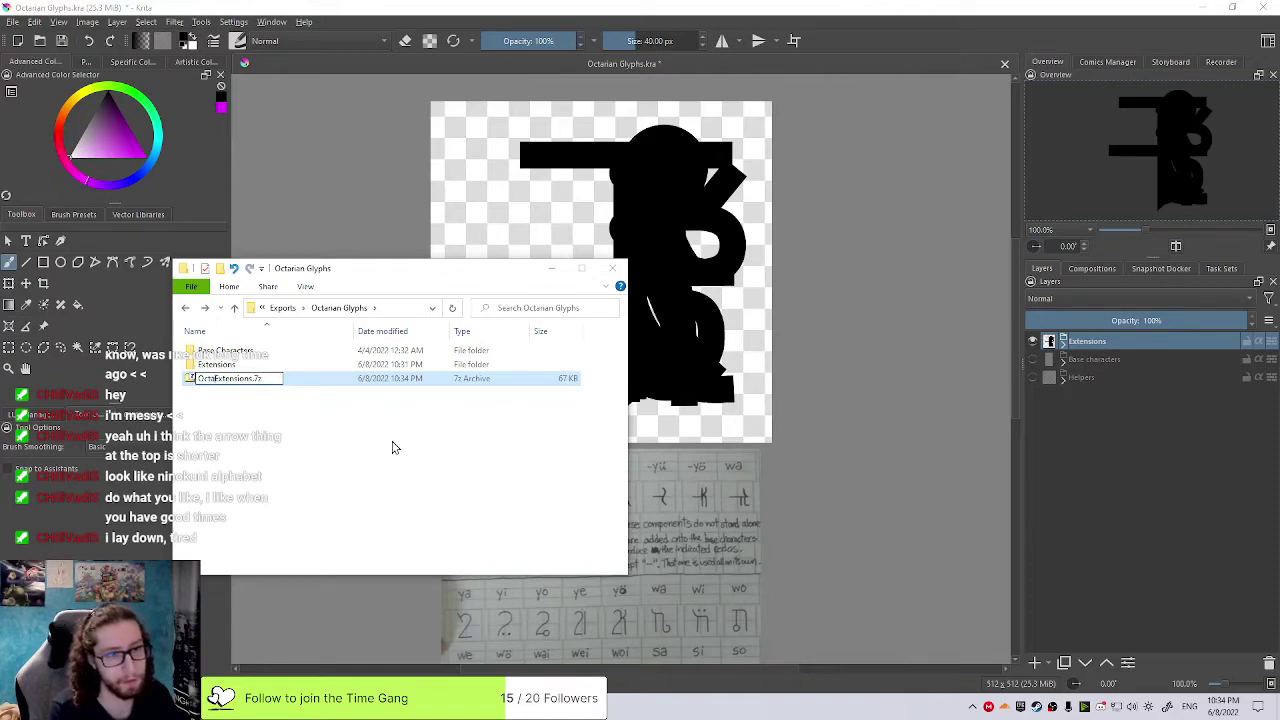
text( Glyphs )
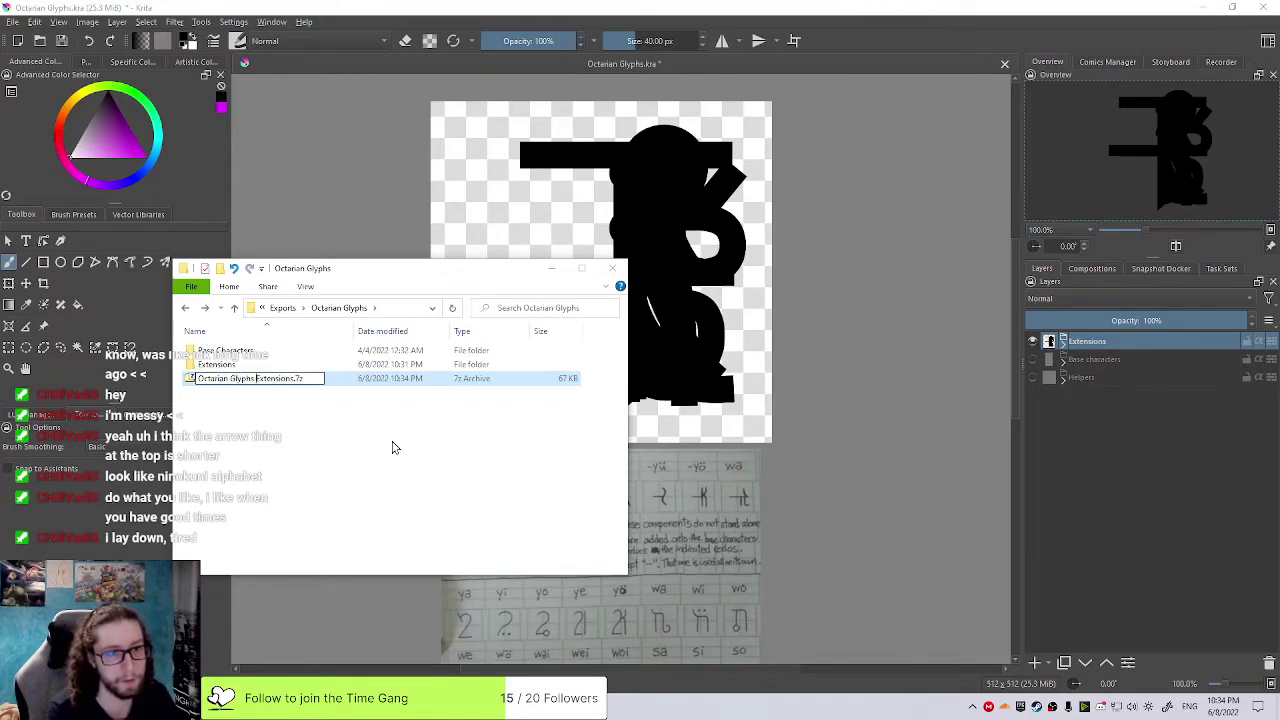
text(-)
key(Return)
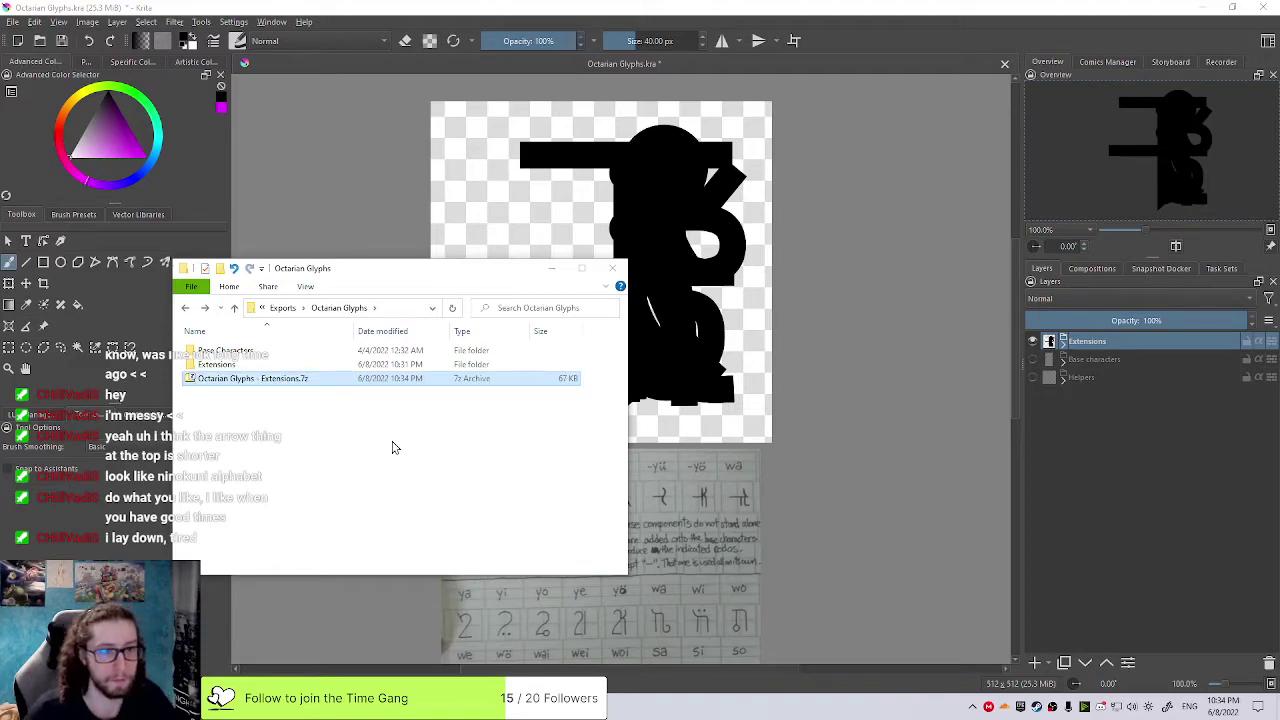
Move the Octarian Glyphs - Extensions.7z archive up to the Exports folder
drag(354, 376, 300, 312)
click(283, 308)
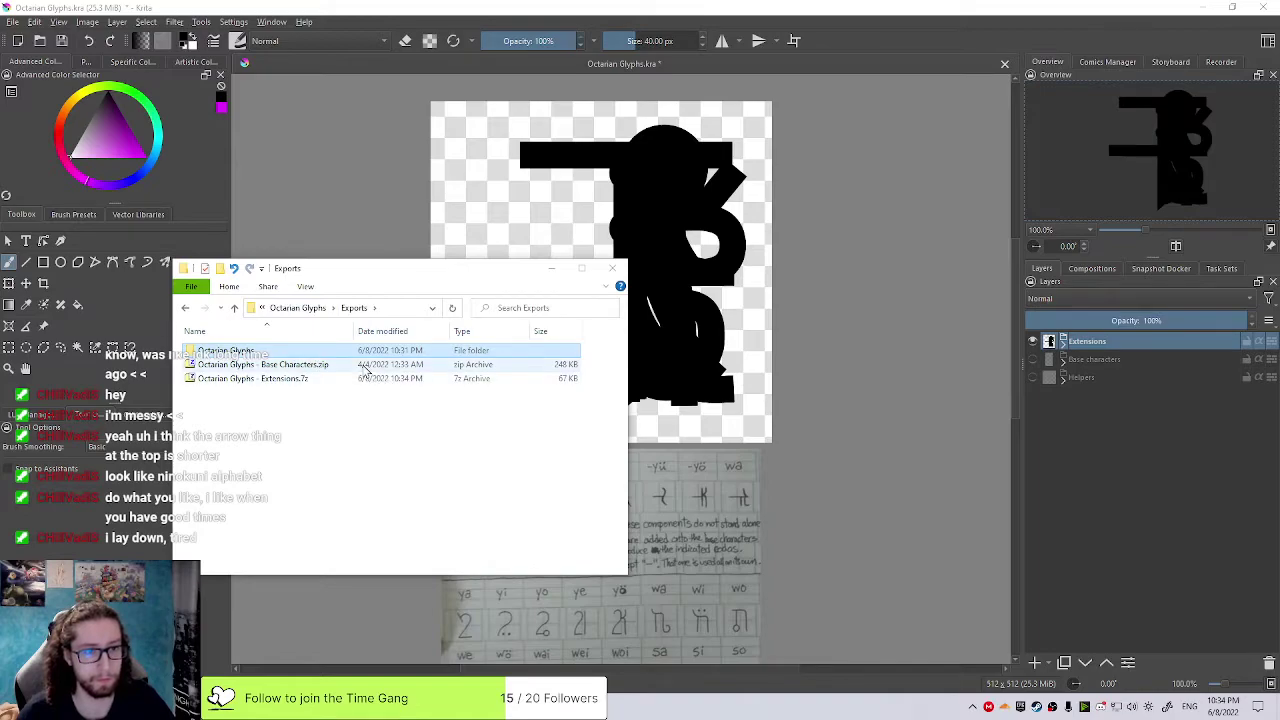
right_click(330, 380)
click(258, 412)
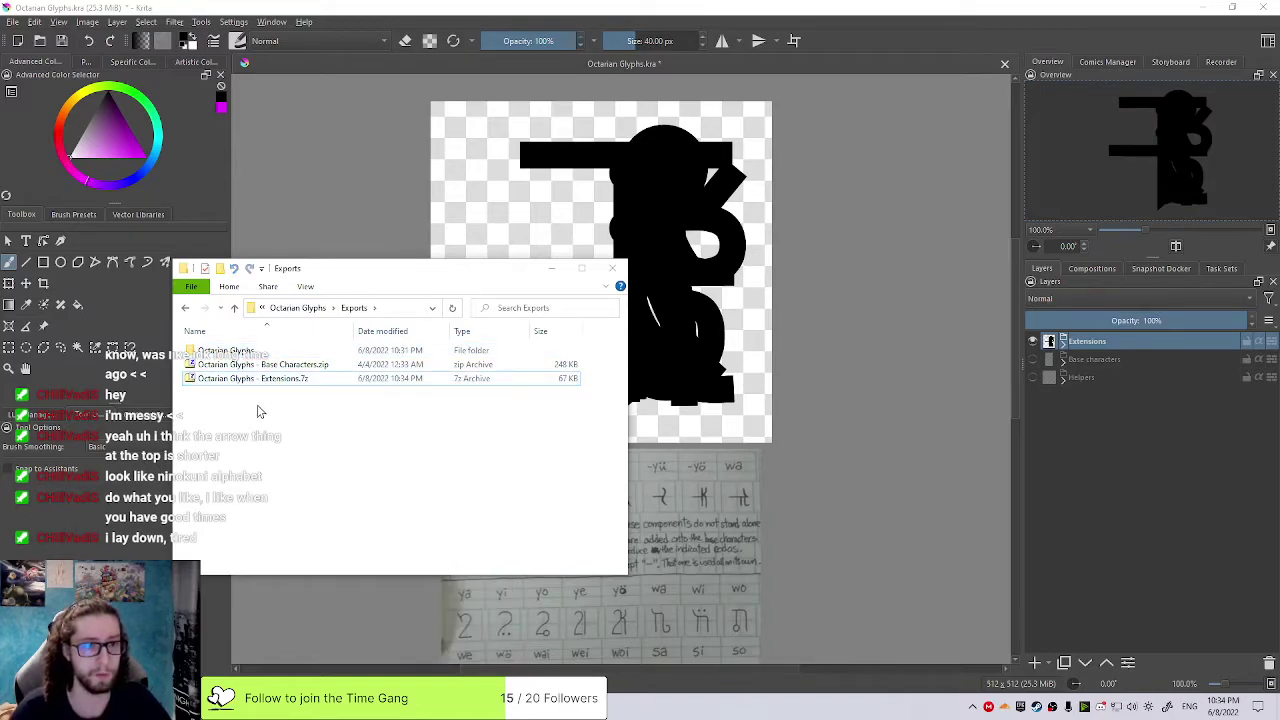
Undo the 7z archive's move into Exports and delete the archive from the Octarian Glyphs folder
double_click(262, 350)
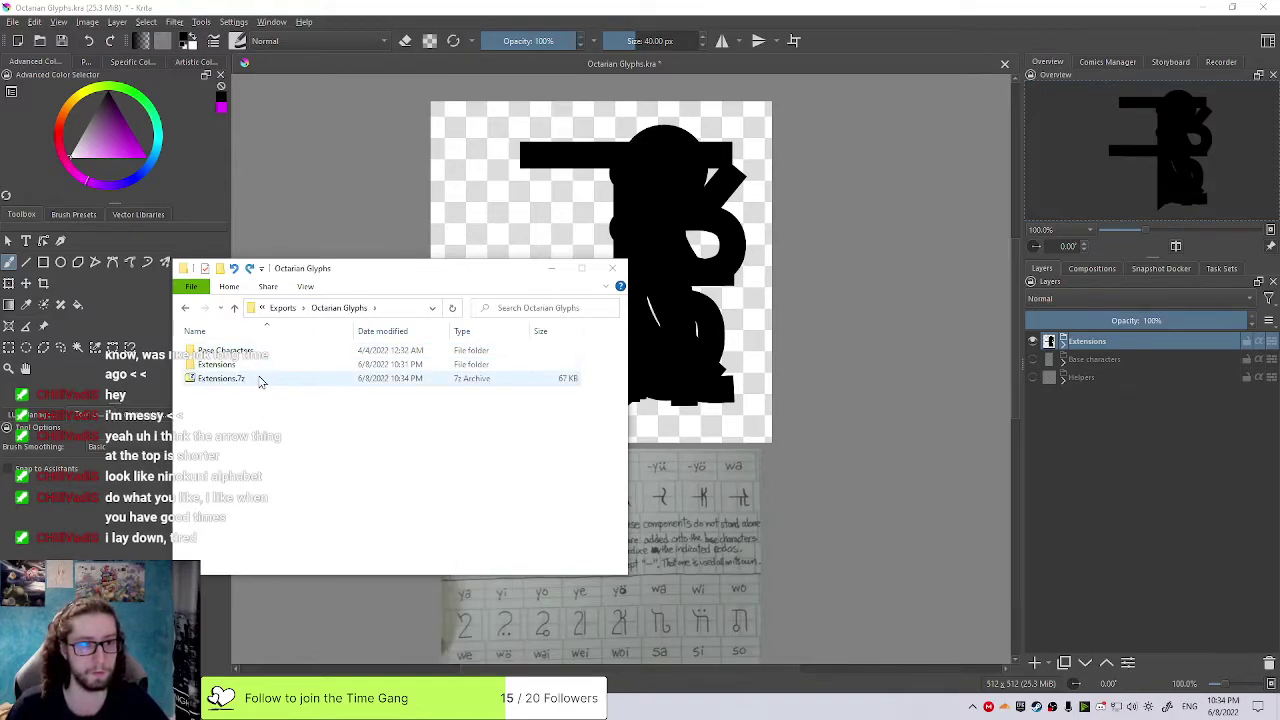
click(260, 380)
click(250, 270)
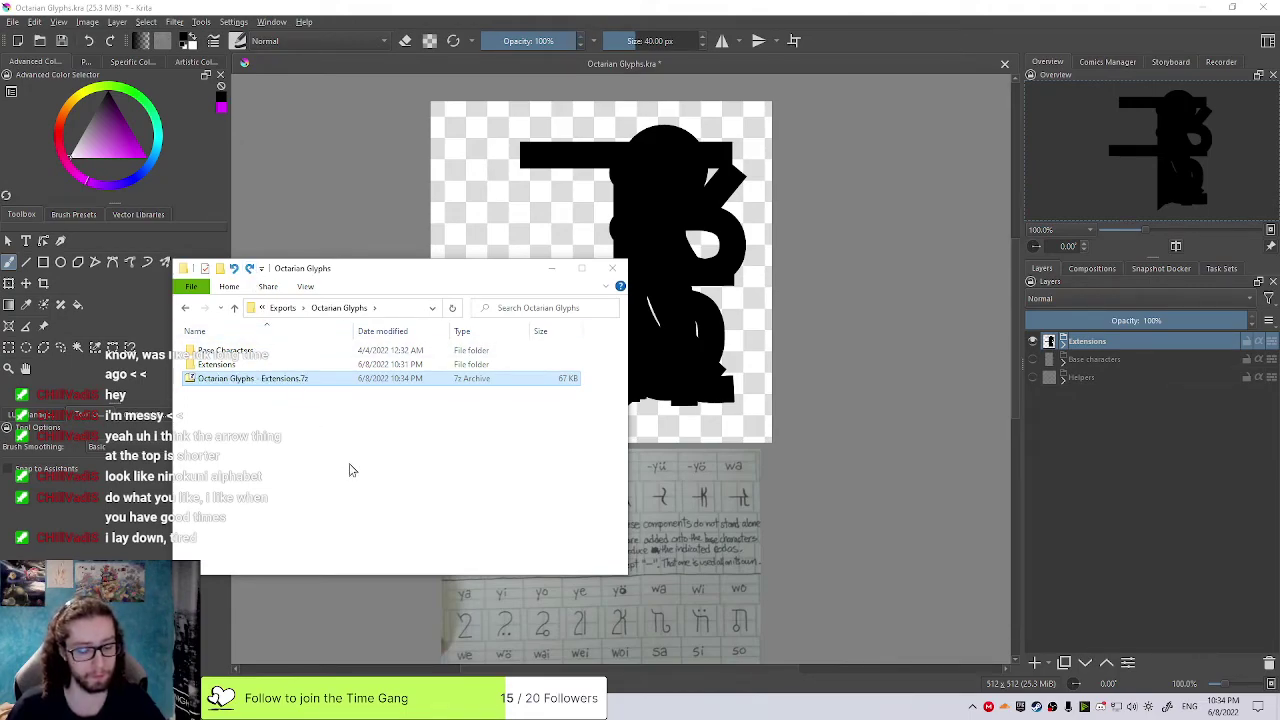
click(252, 368)
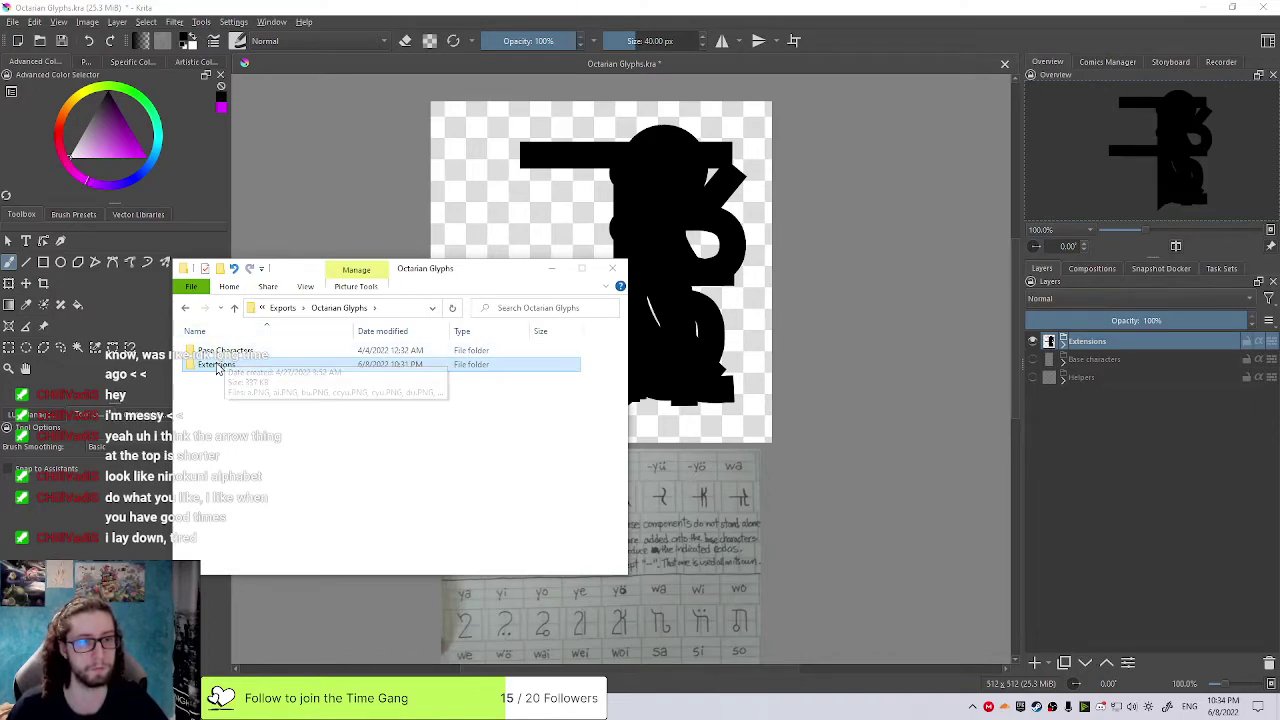
click(216, 364)
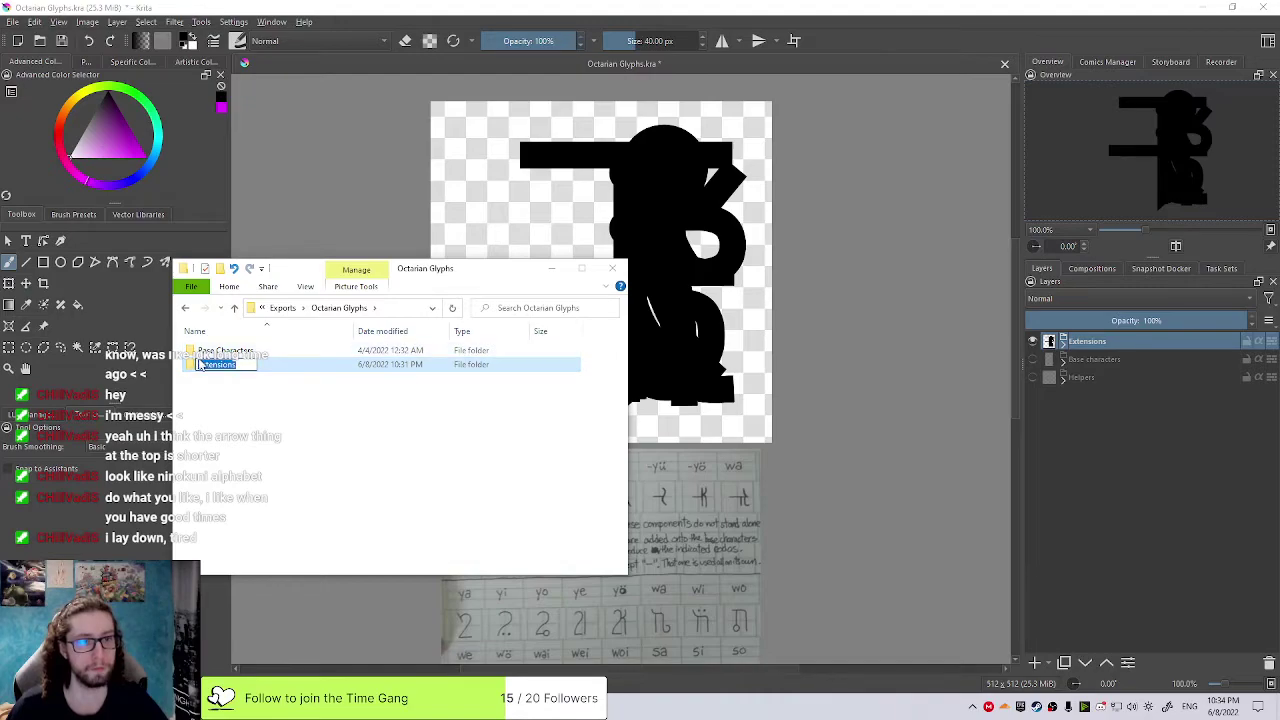
click(274, 369)
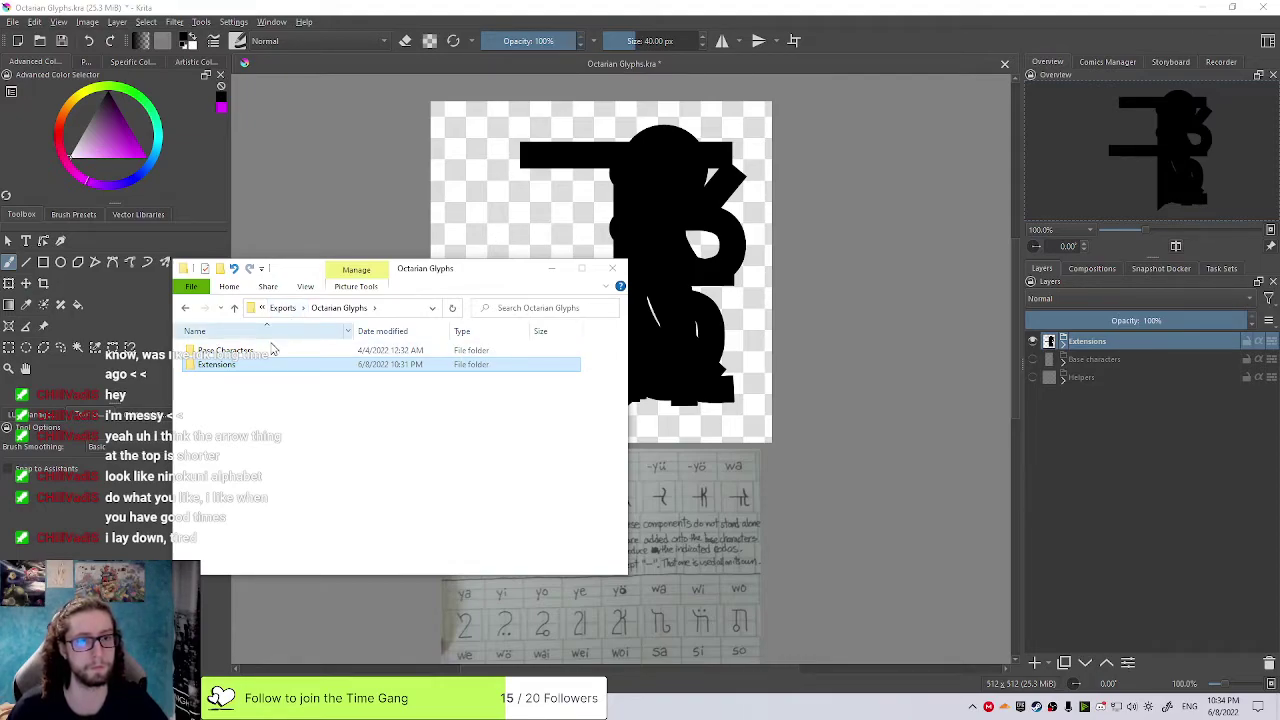
click(222, 366)
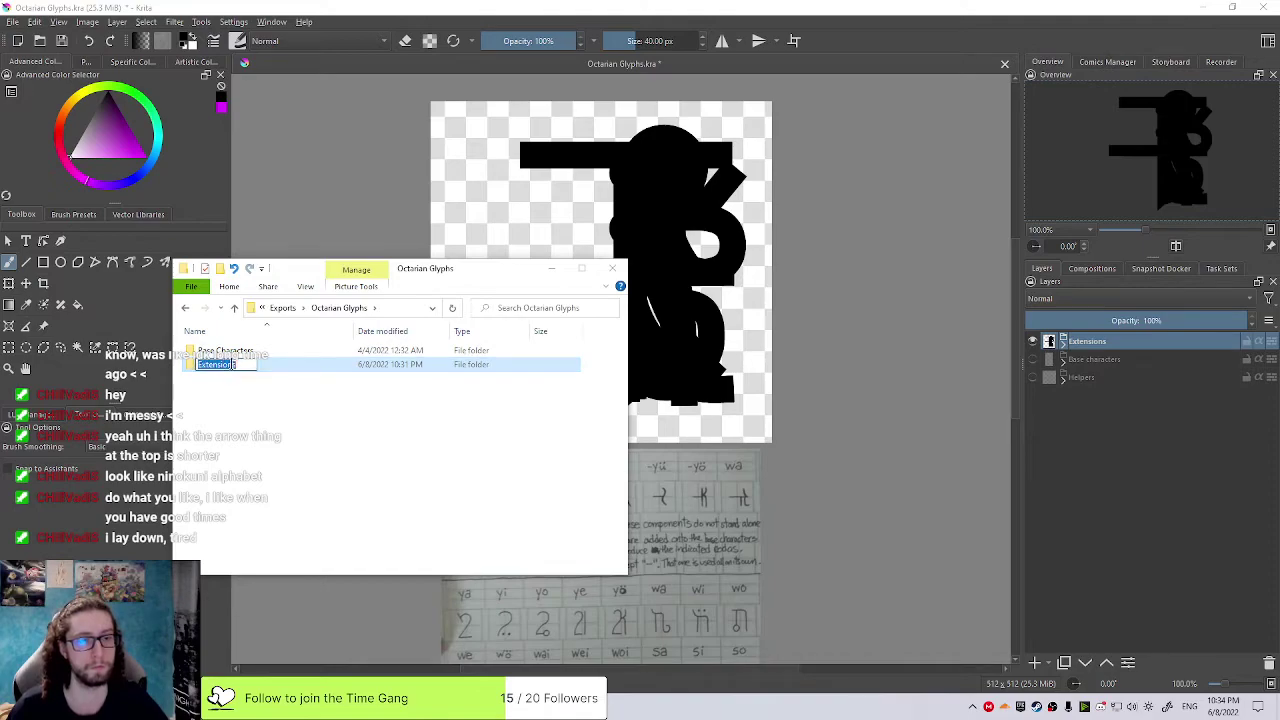
click(240, 383)
Compress the Extensions folder into Extensions.zip with 7-Zip
right_click(259, 368)
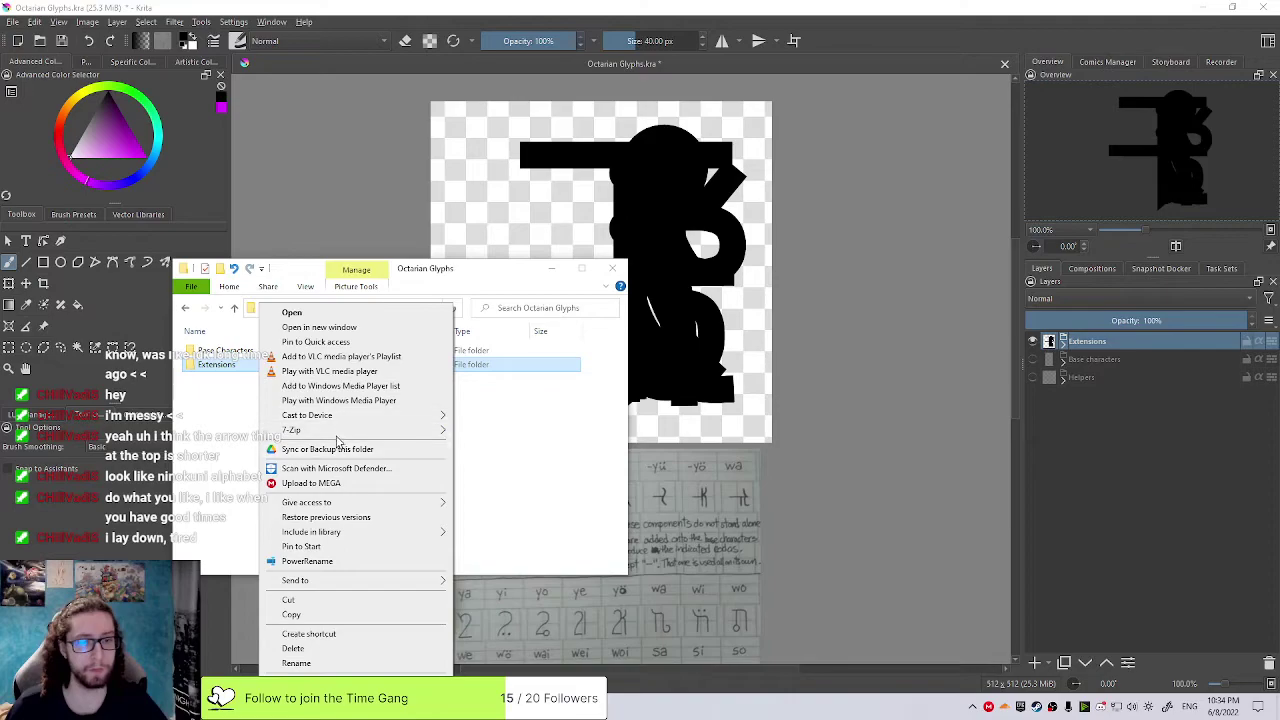
mouse_move(340, 432)
click(505, 460)
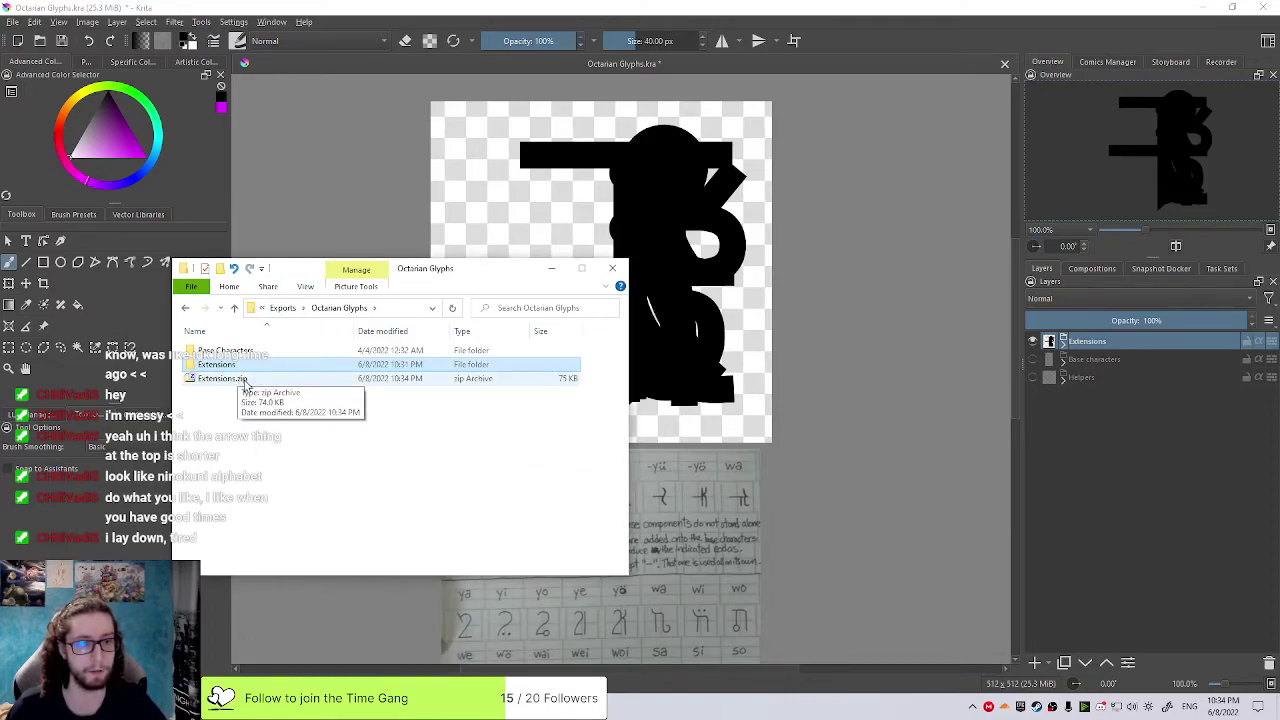
Rename the zip archive as Octarian Glyphs - Extensions.zip and move it up to the Exports folder
click(242, 384)
click(200, 384)
key(Home)
text(Octarian G)
text(lyphs )
text(-)
key(Return)
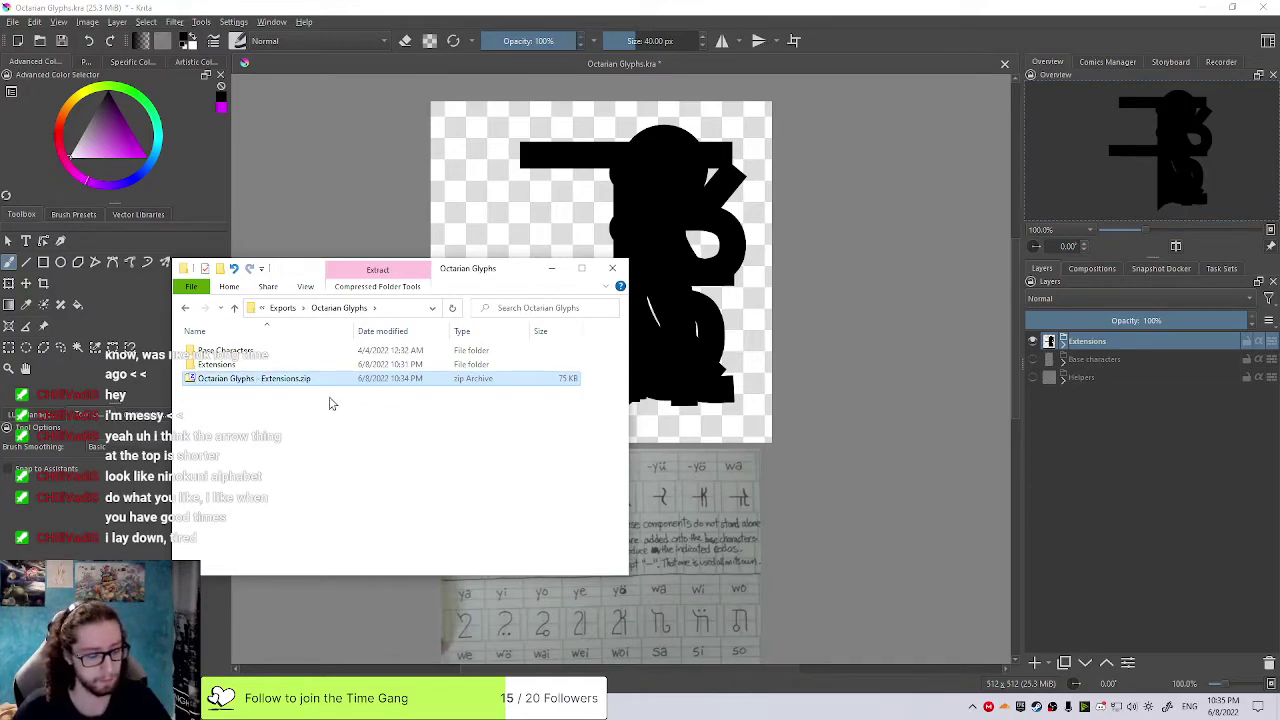
click(283, 307)
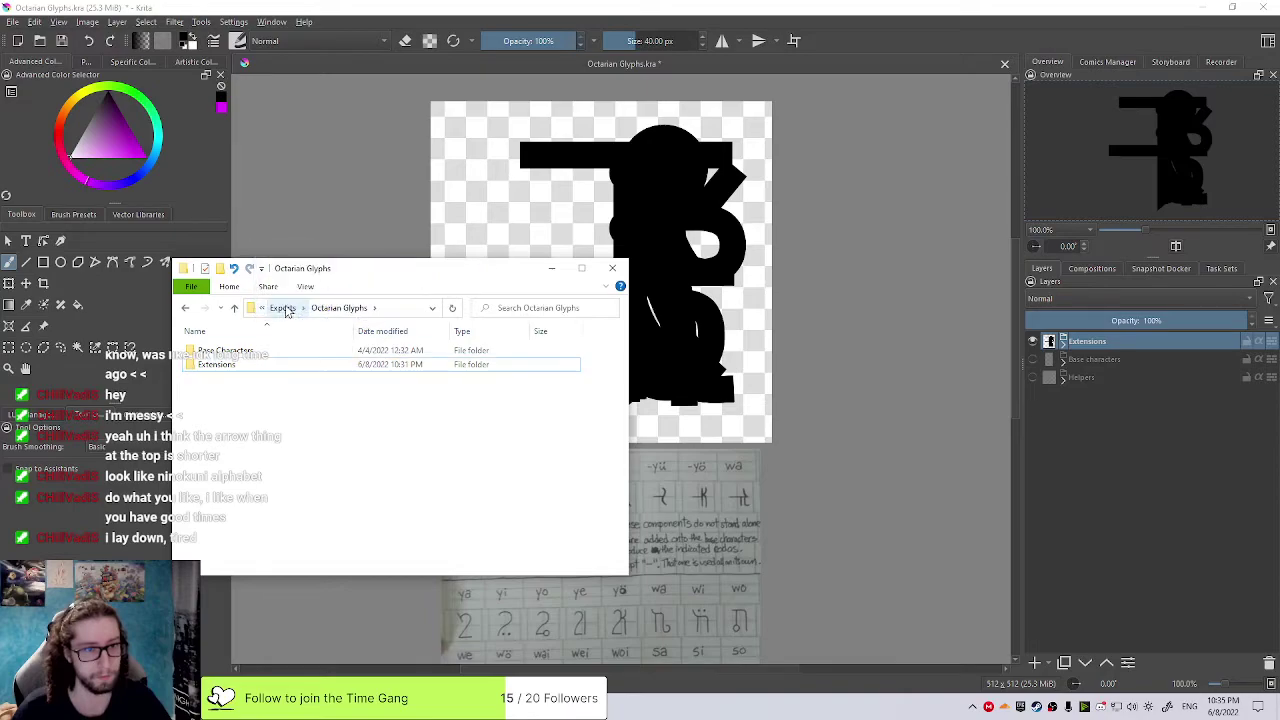
click(337, 380)
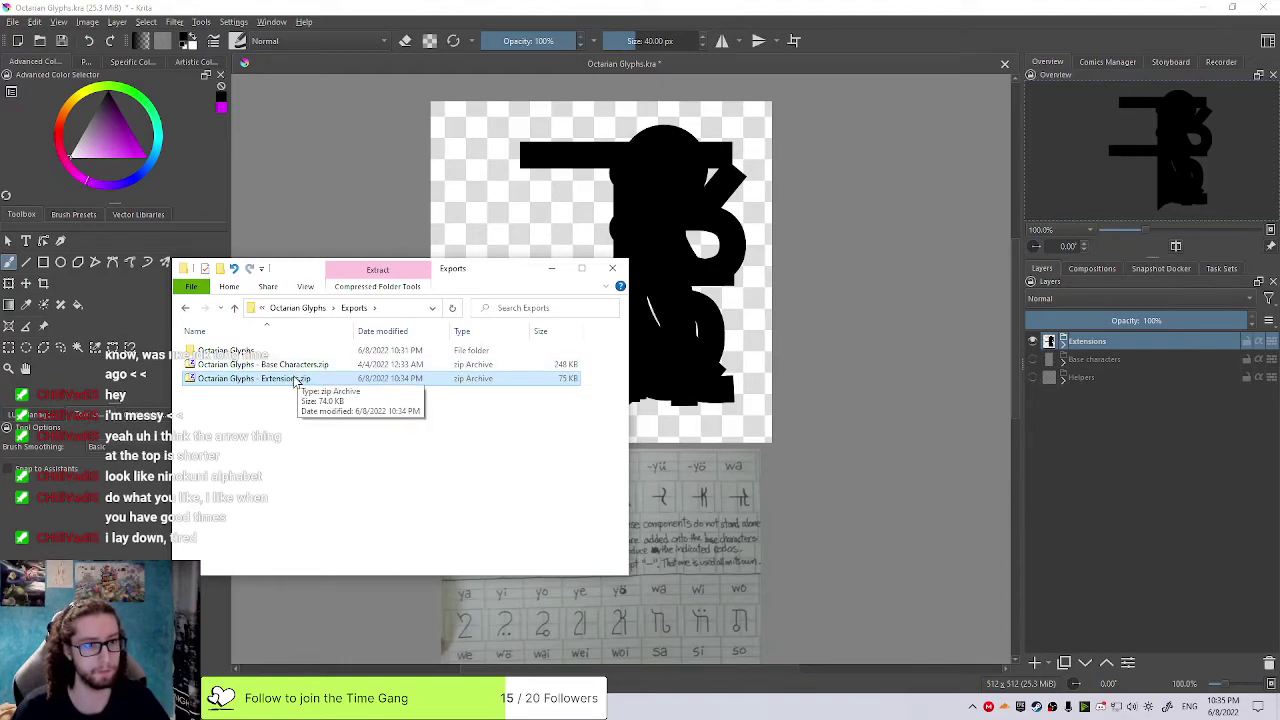
Open the Base Characters folder and check the image dimensions of ai.PNG in its file properties
double_click(297, 354)
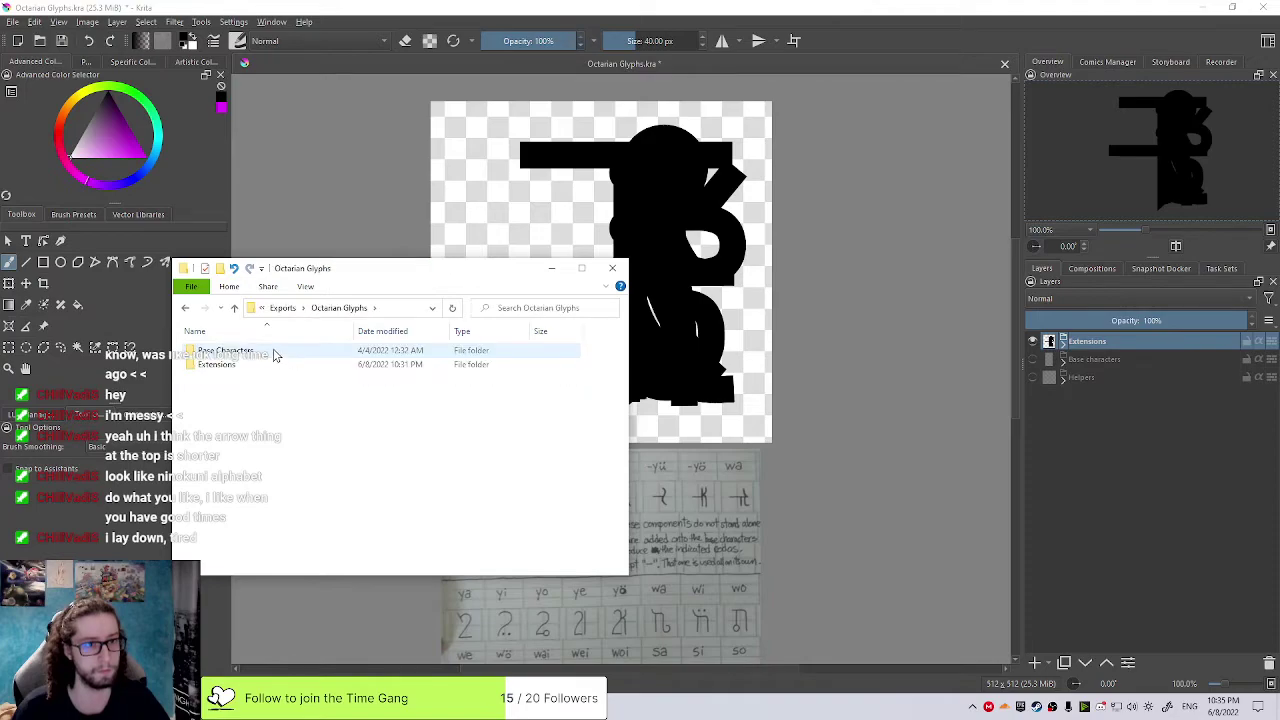
double_click(283, 355)
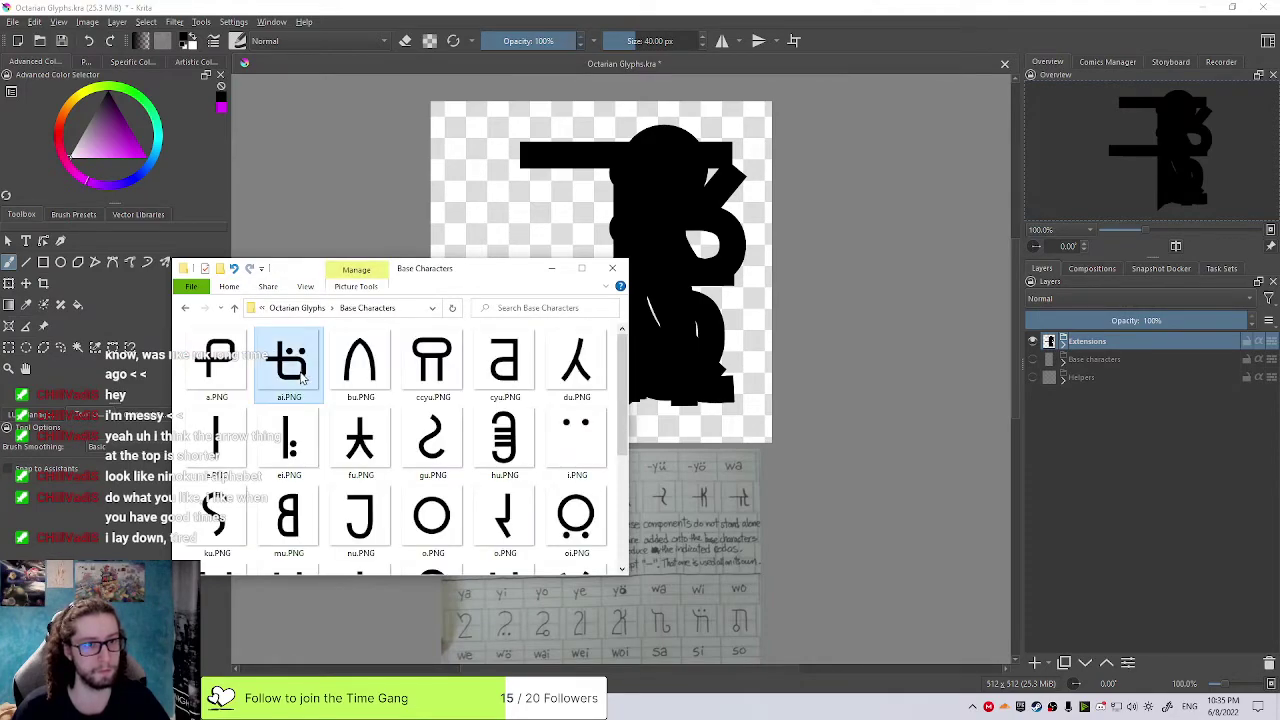
key(alt+Return)
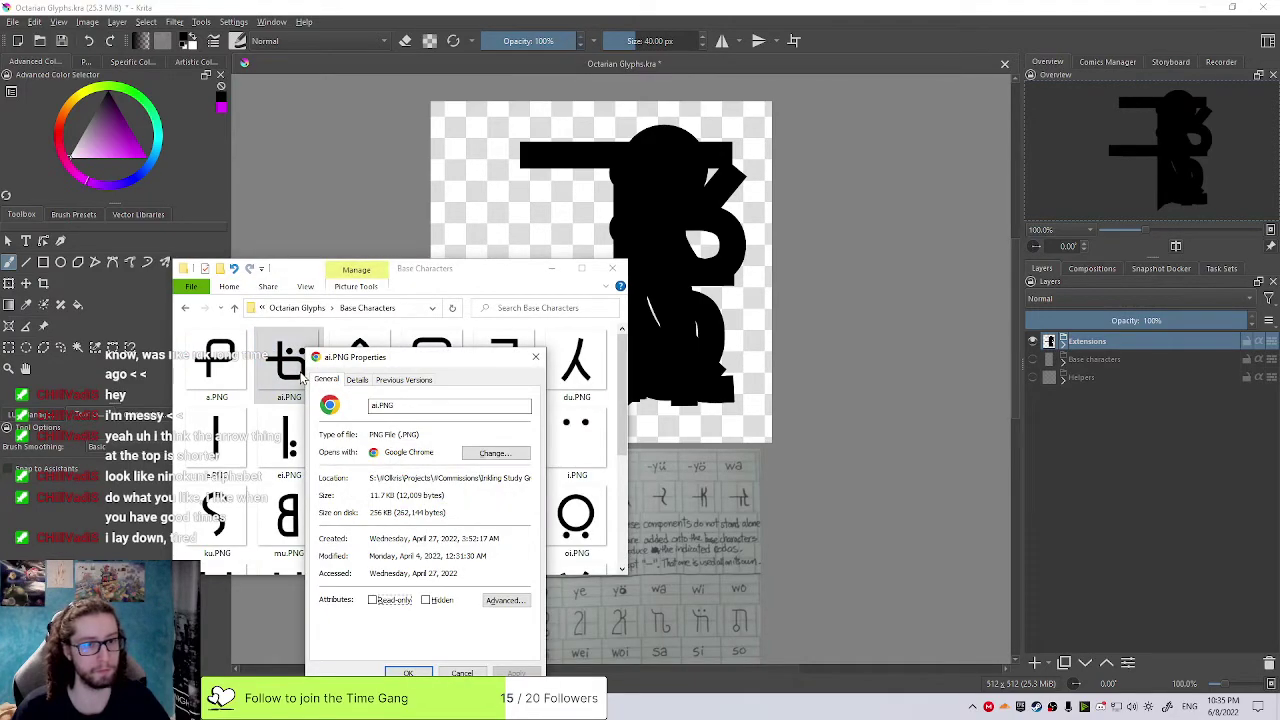
click(354, 381)
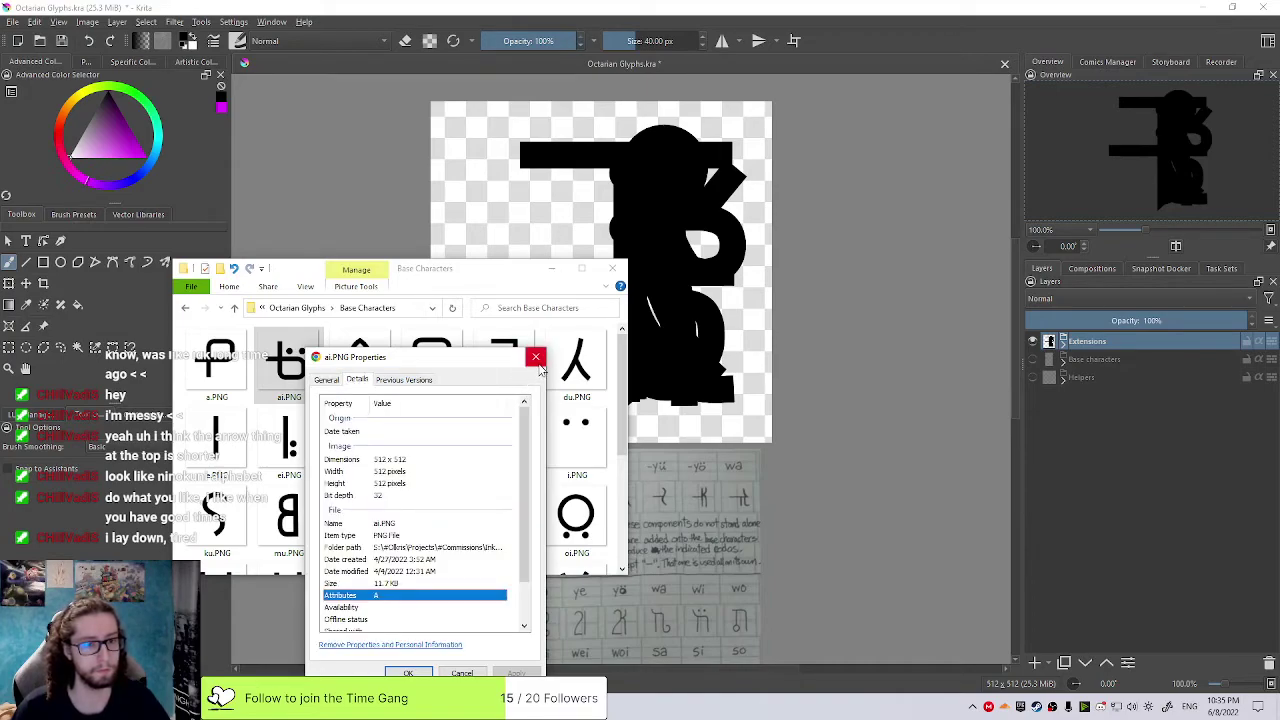
click(536, 358)
scroll(358, 378, down, 3)
scroll(358, 378, up, 3)
Look through the glyph images in the Extensions folder and return to the Octarian Glyphs folder
click(298, 310)
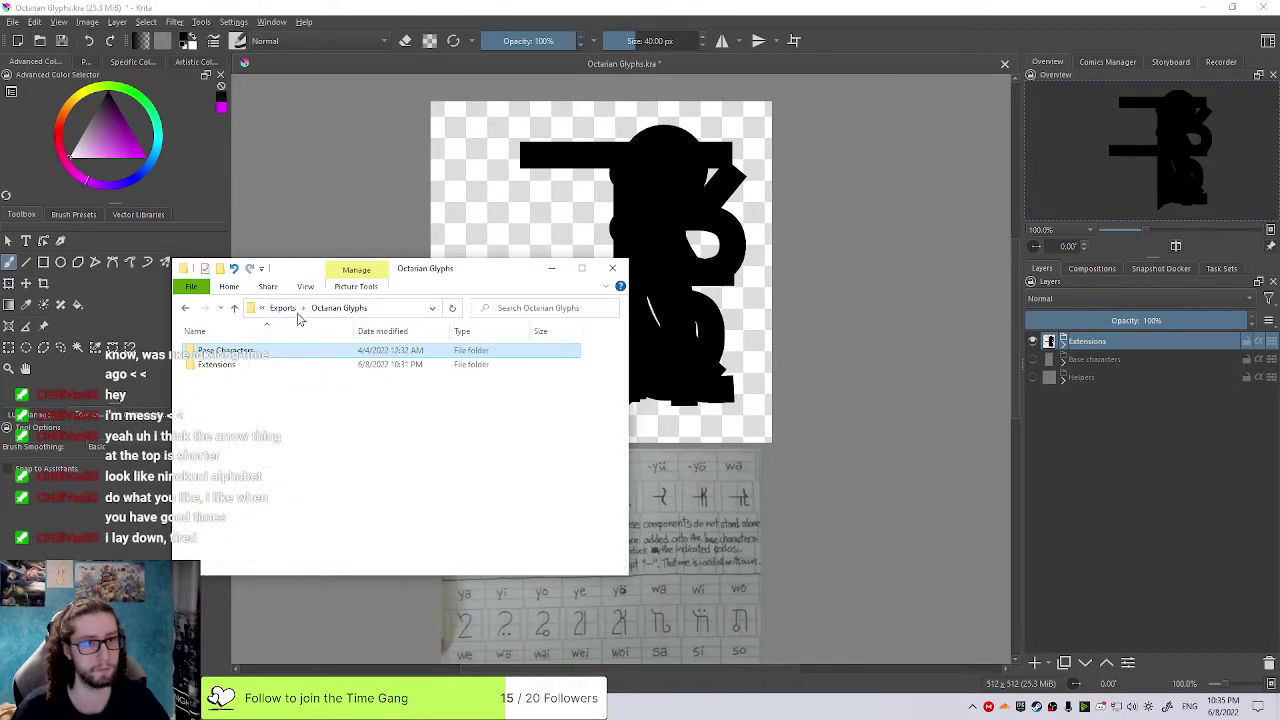
double_click(262, 368)
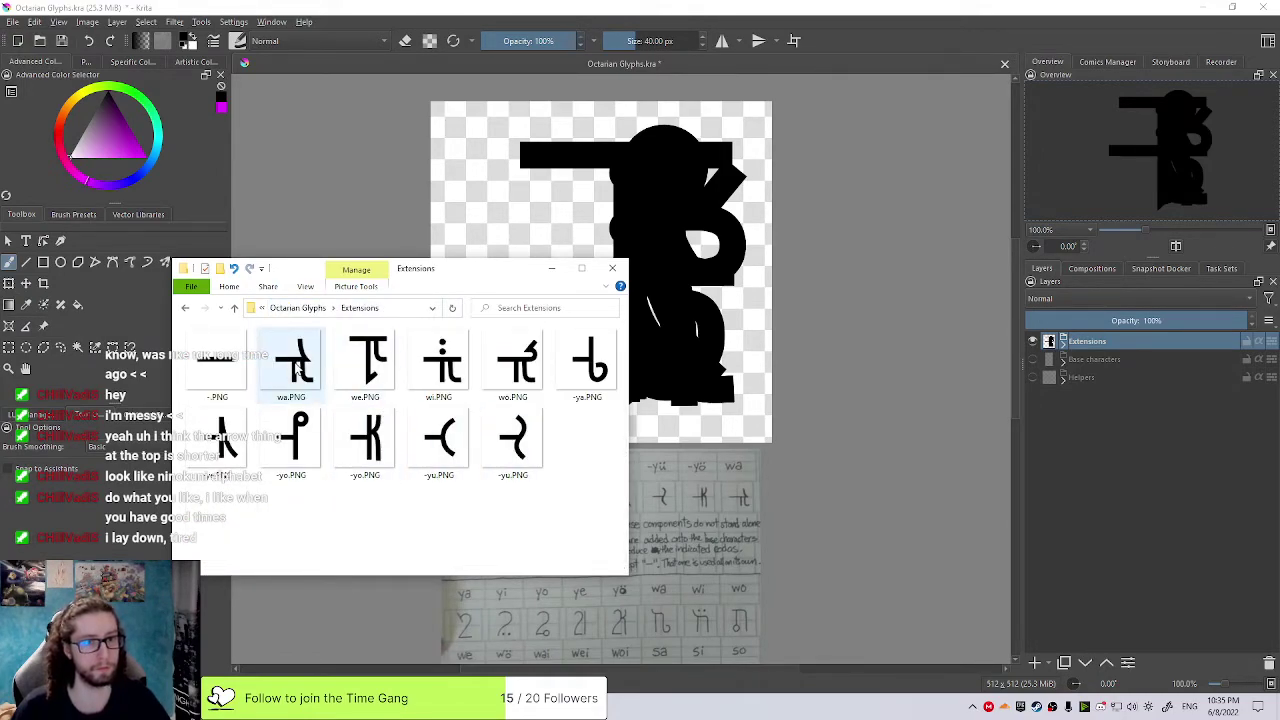
click(287, 309)
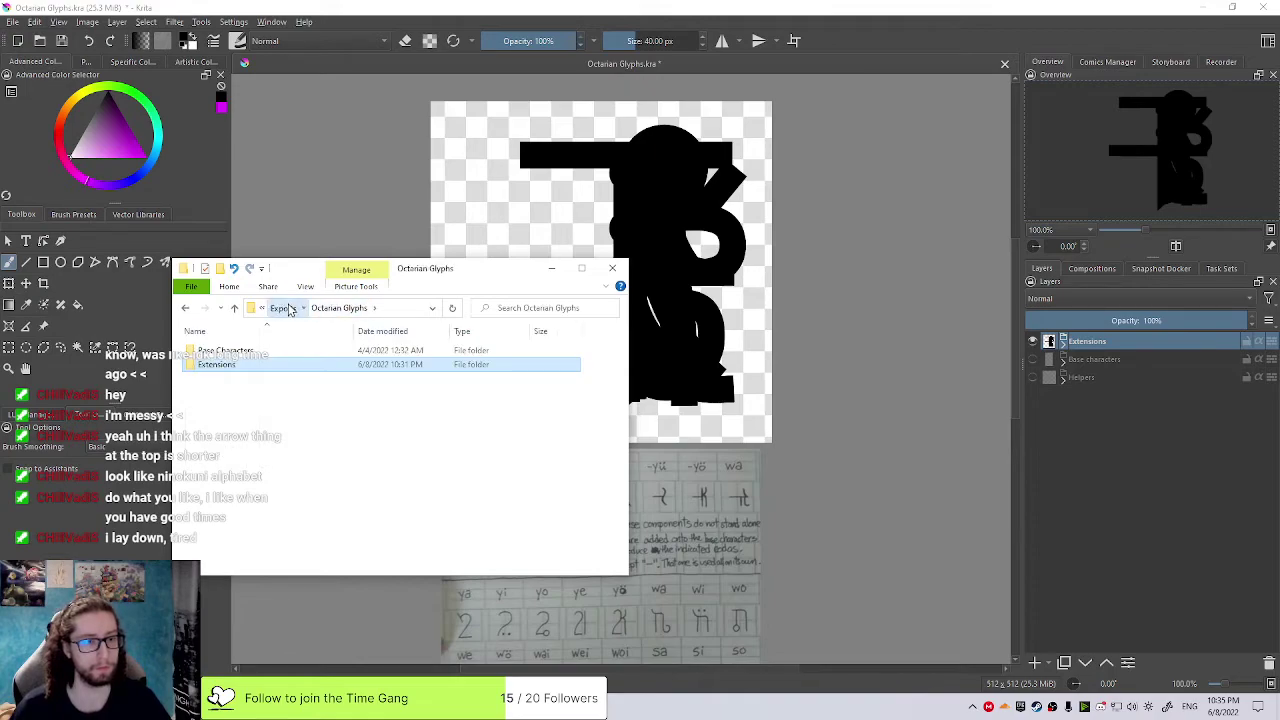
Go up to the Exports folder and select the Octarian Glyphs - Extensions.zip archive
click(289, 309)
click(317, 381)
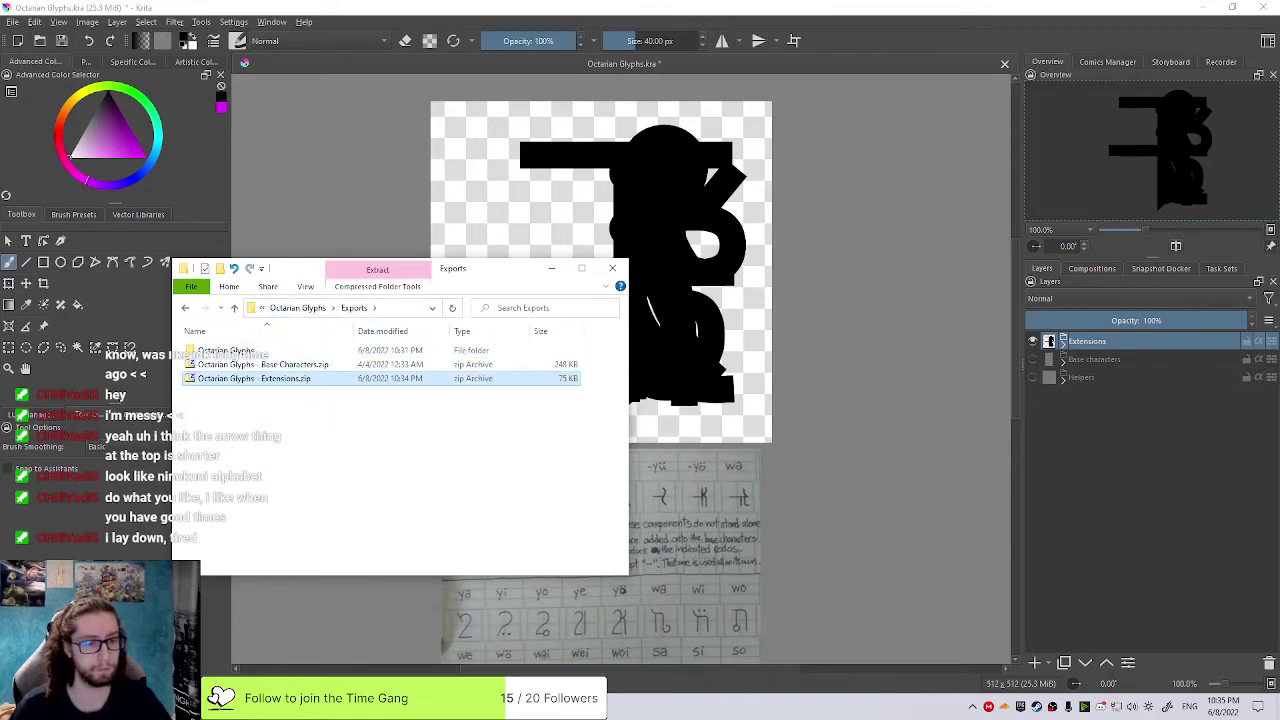
click(207, 640)
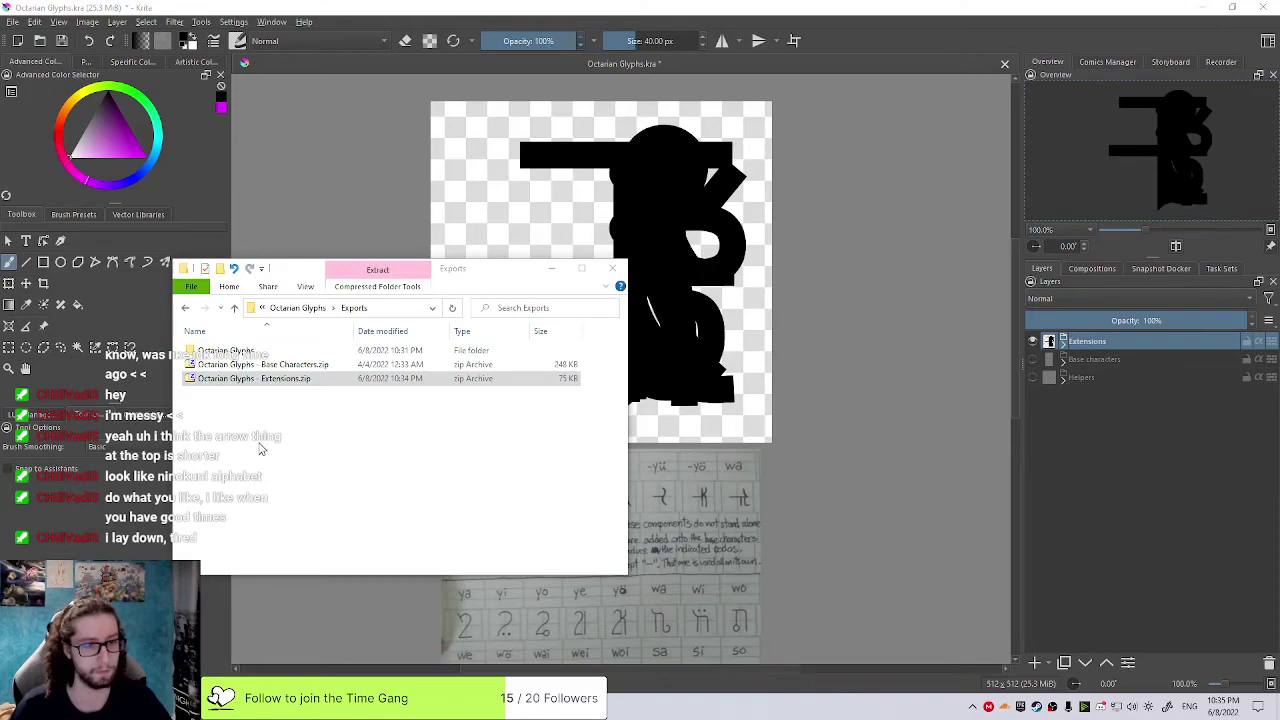